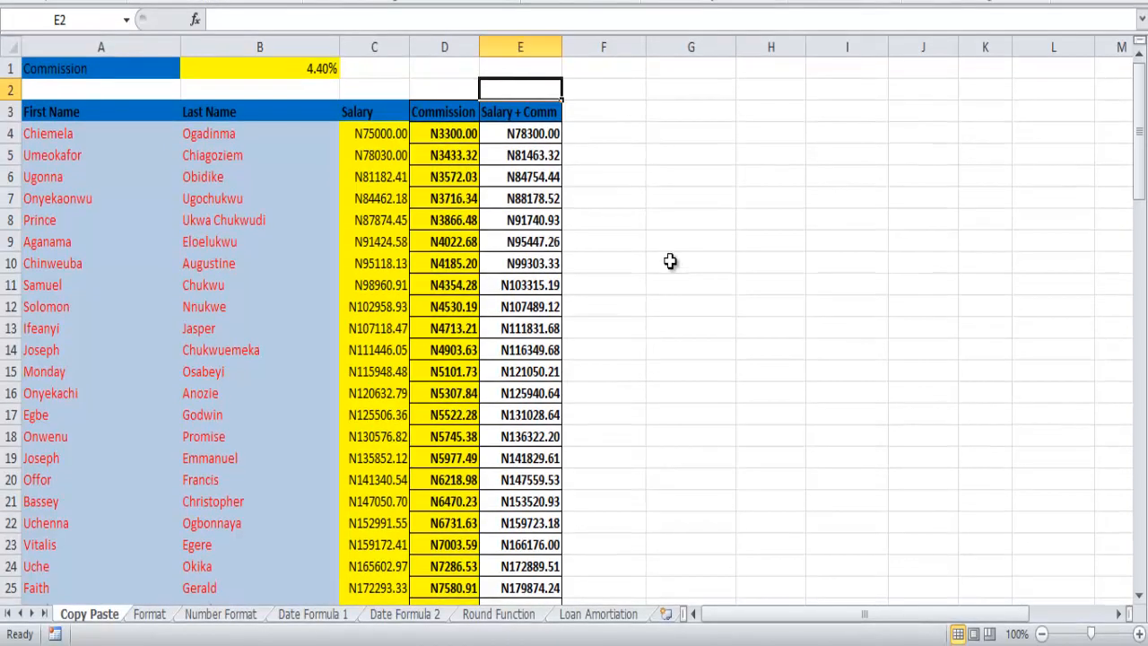
Step: Copy the Commission and Salary + Comm columns from their row 3 headings down to row 95
left_click(450, 109)
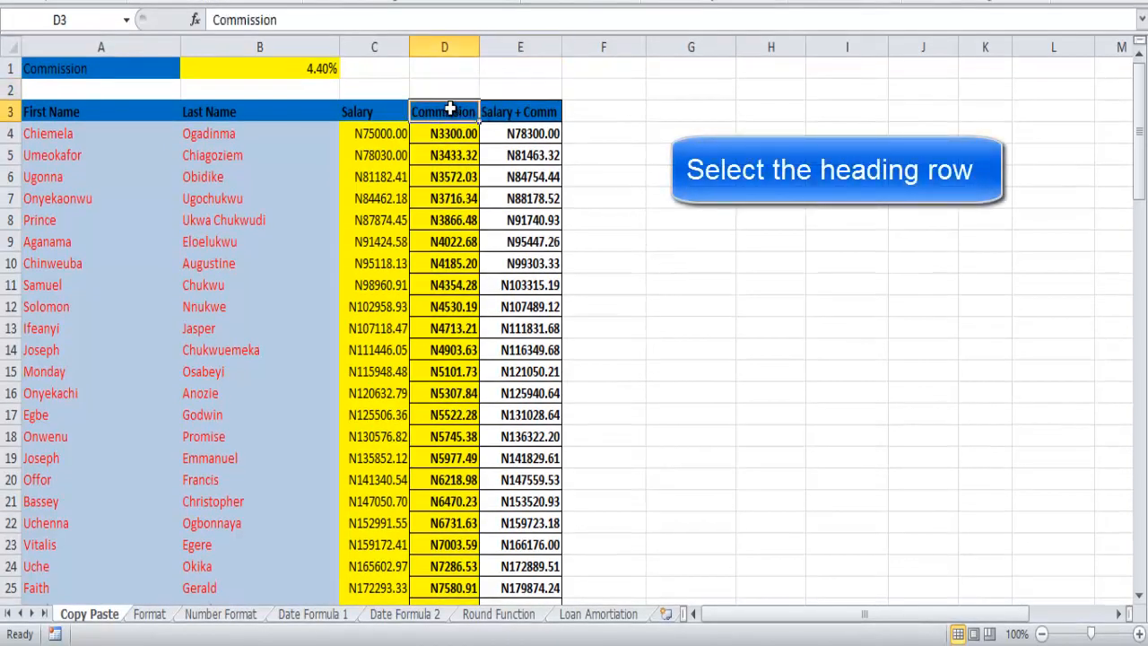
left_click_drag(450, 110, 517, 115)
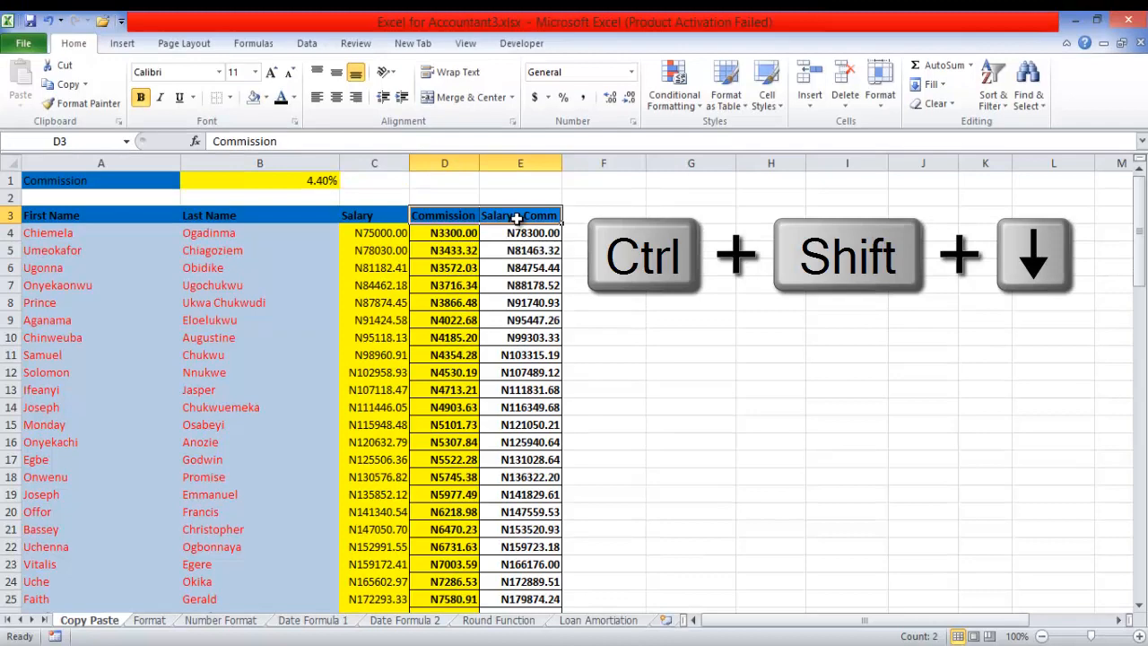
key("ctrl+shift+Down")
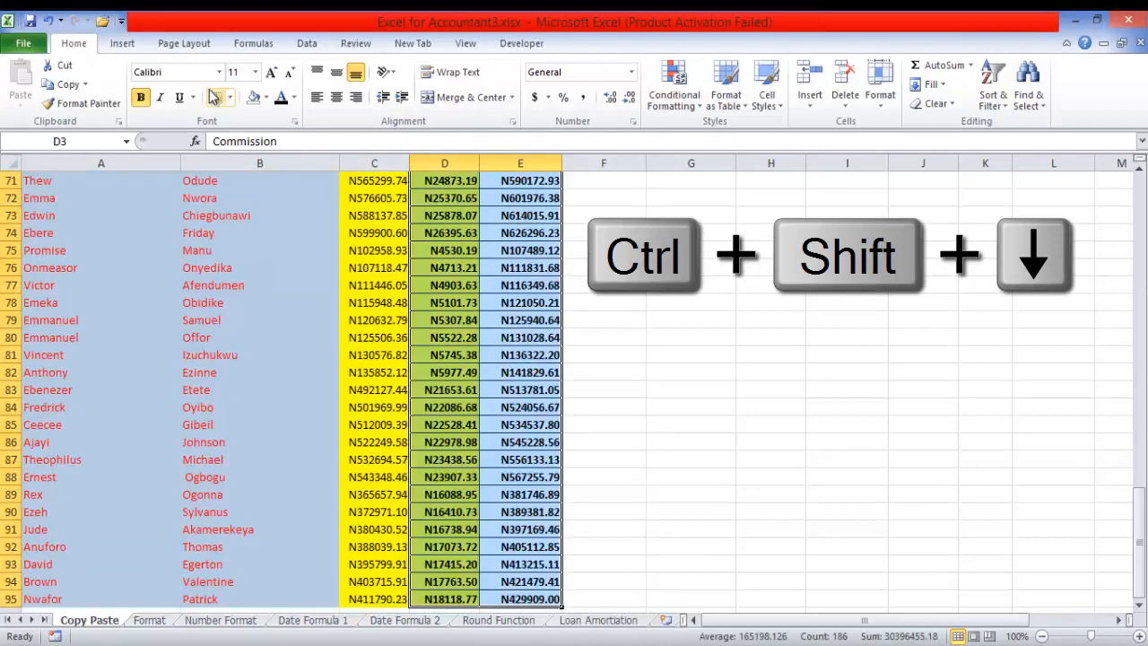
left_click(70, 84)
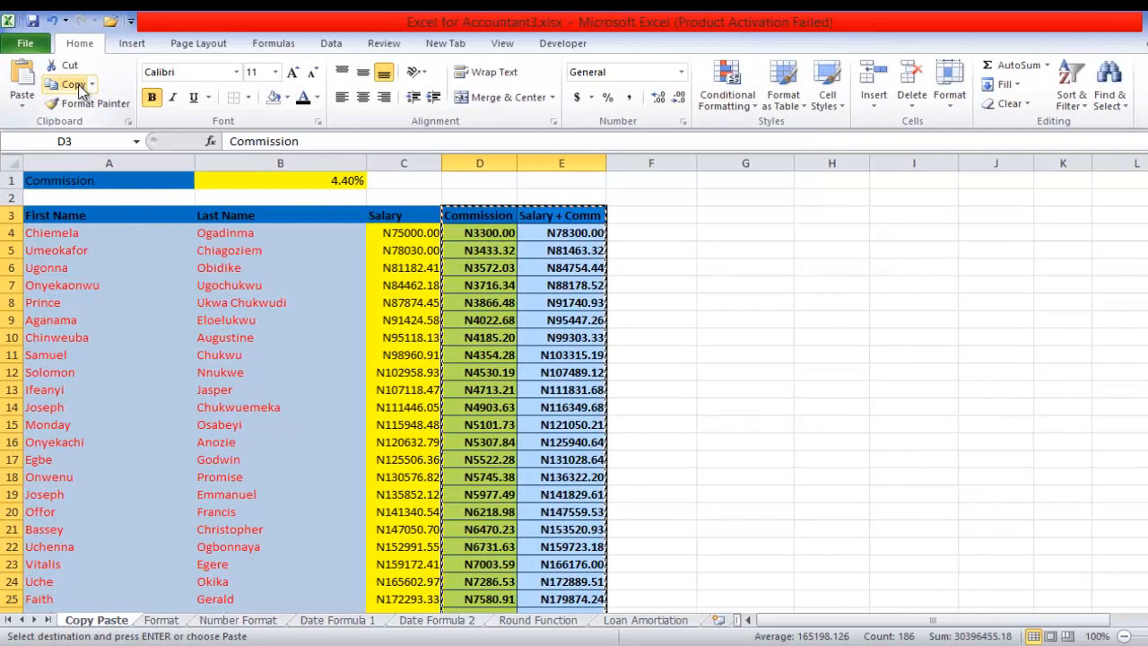
Step: Paste the copied columns with the standard Paste option, starting at cell H3, and end the copy mode
left_click(925, 216)
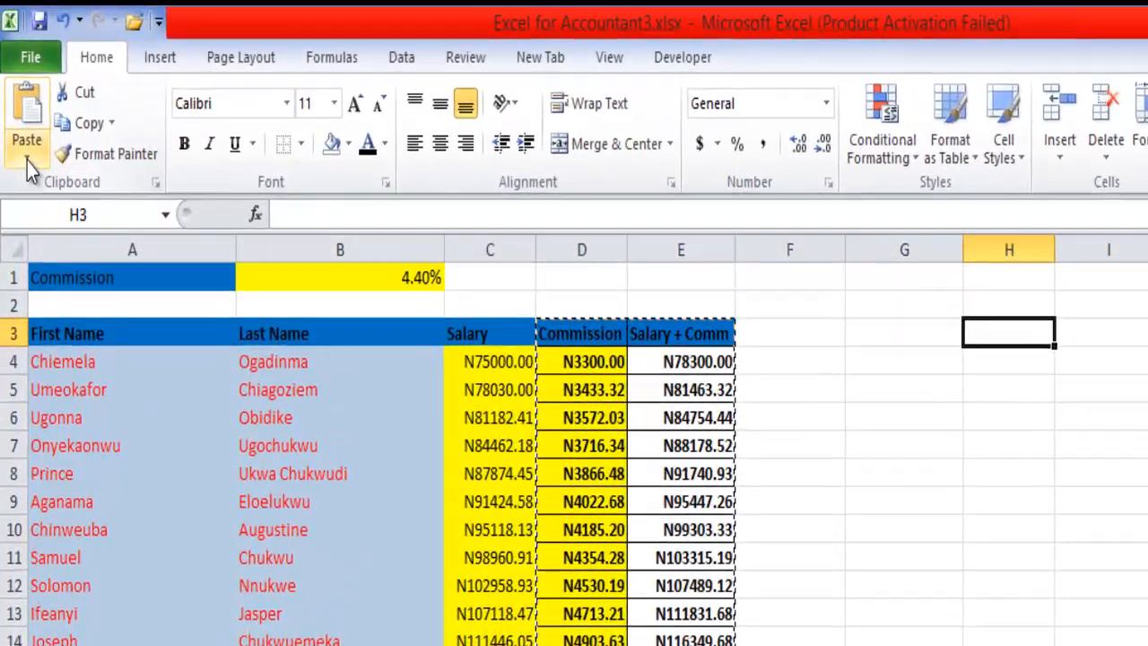
left_click(26, 102)
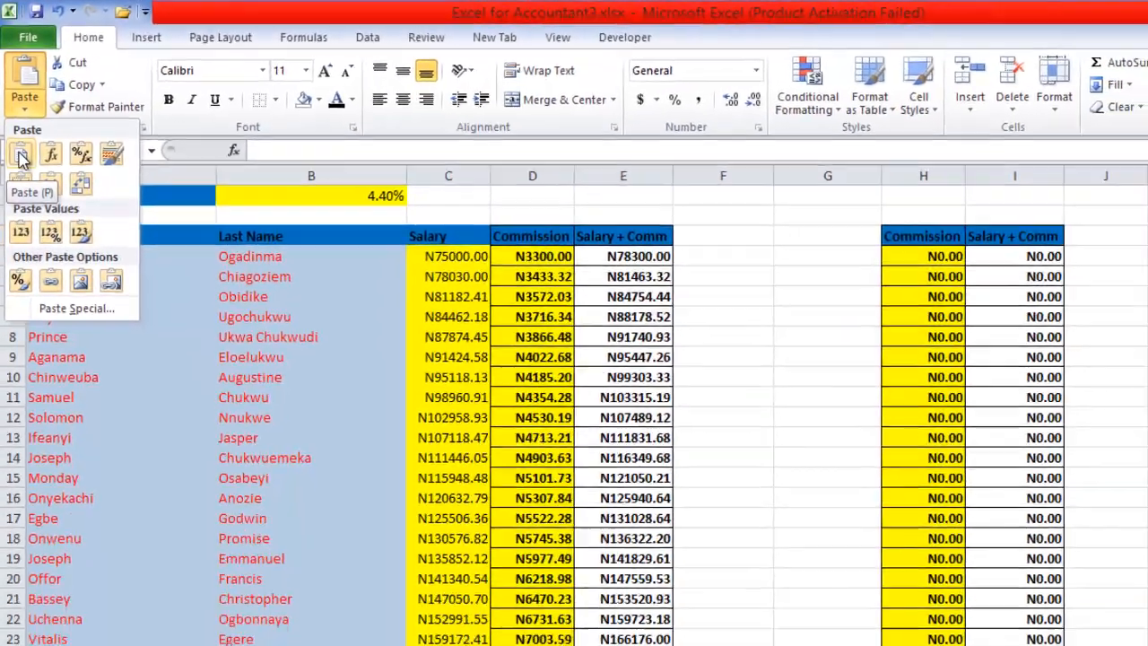
left_click(22, 229)
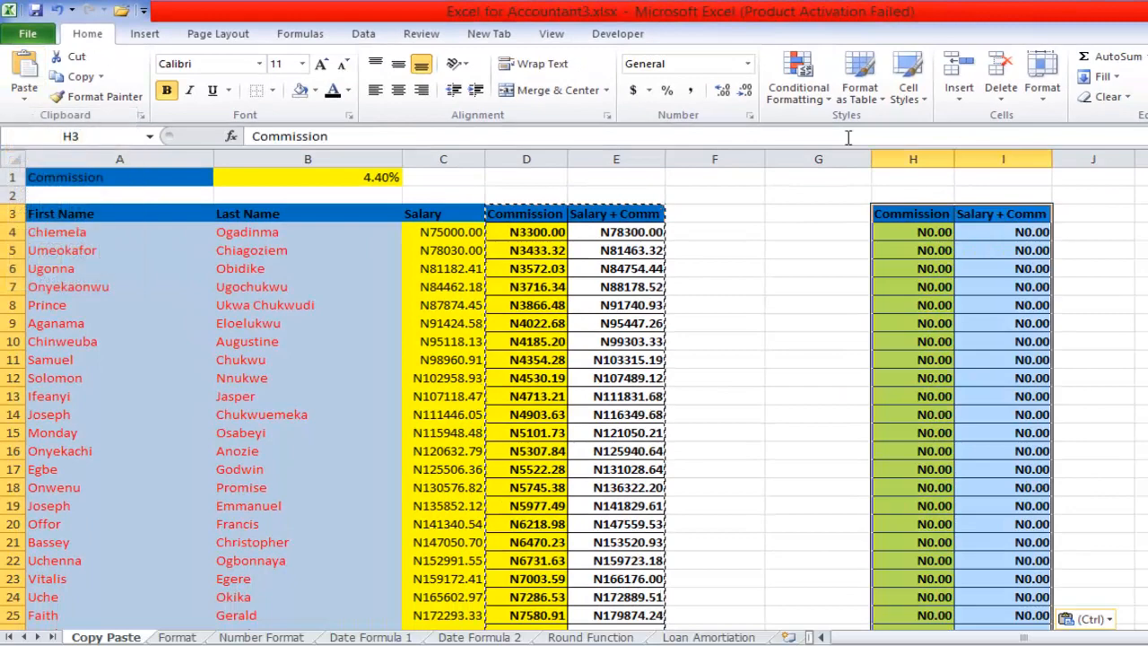
left_click(1144, 217)
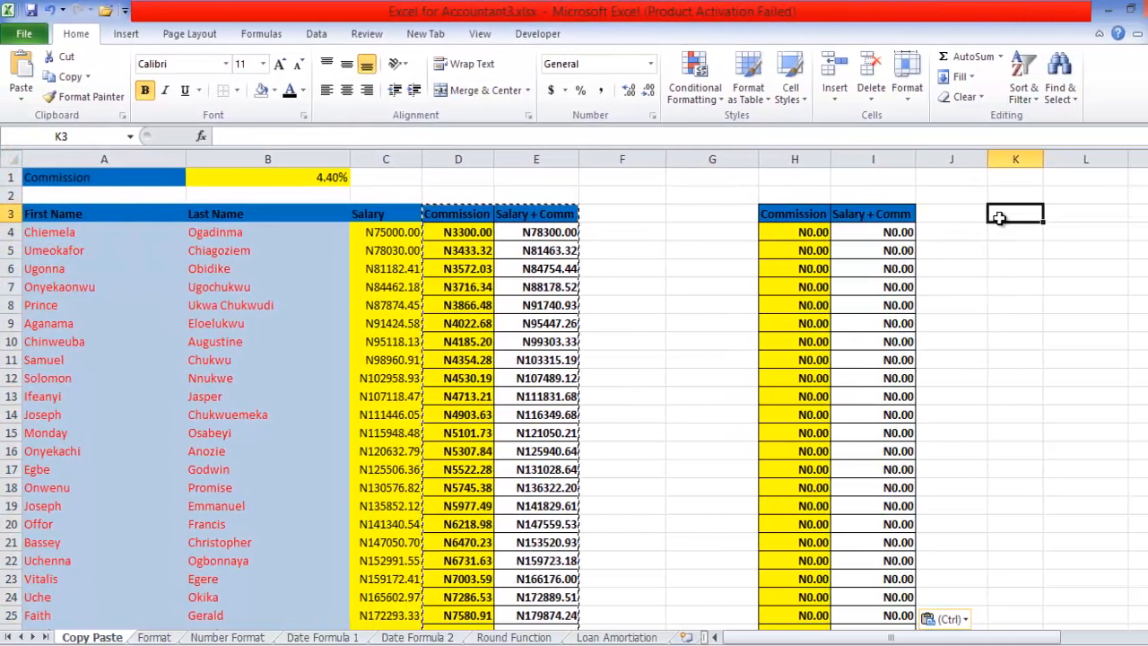
left_click(969, 252)
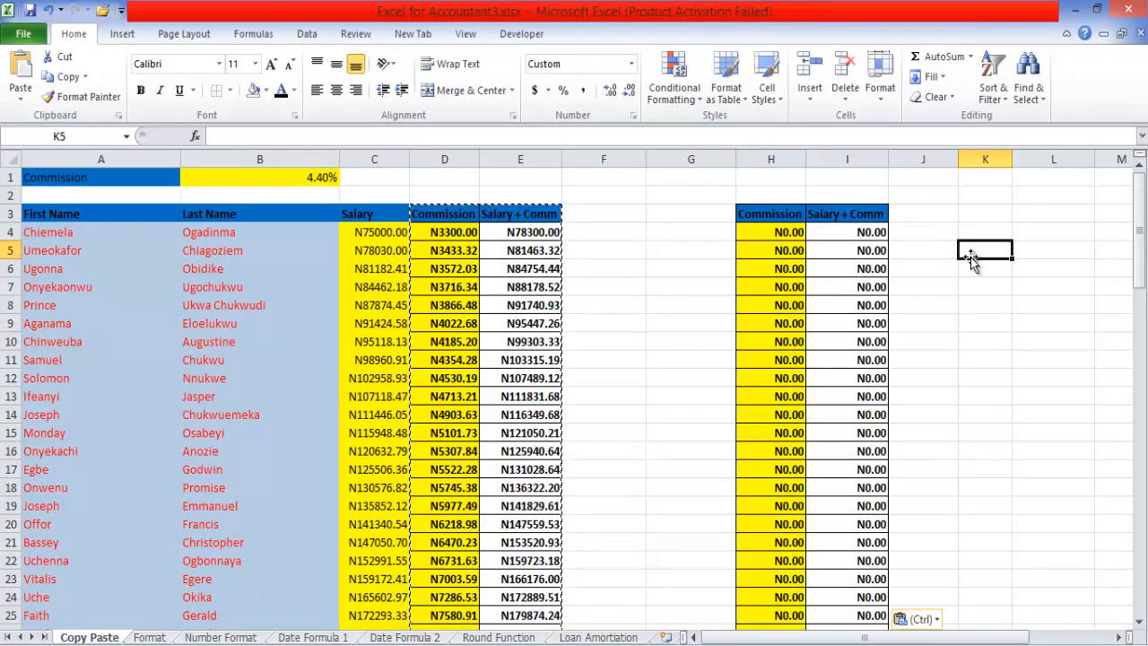
double_click(974, 248)
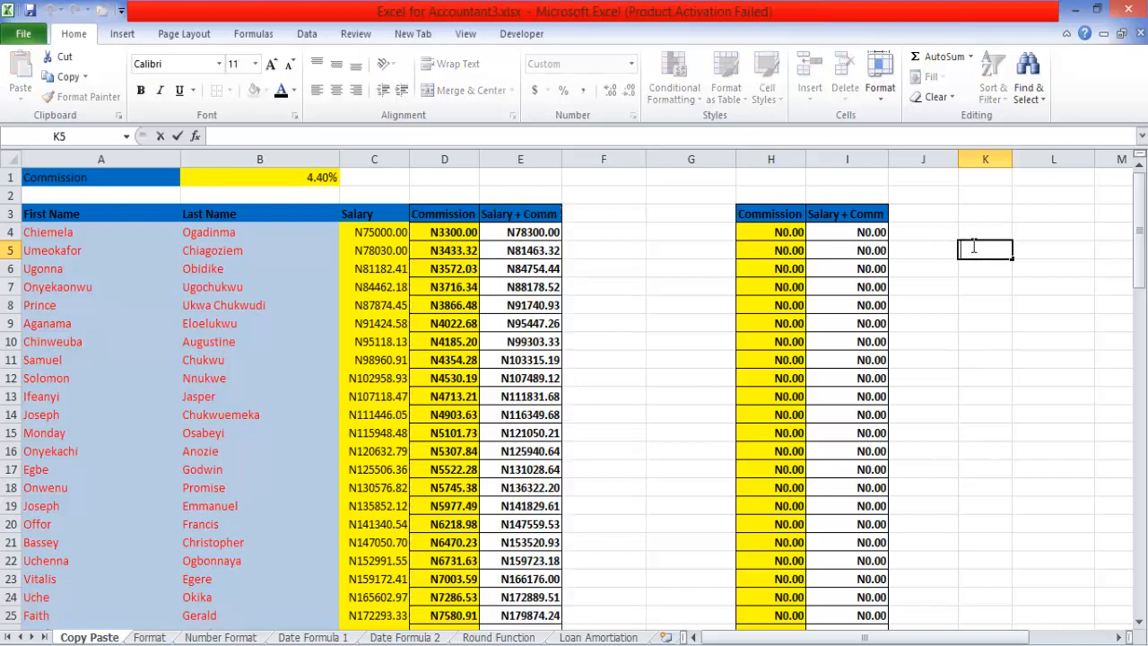
left_click(975, 231)
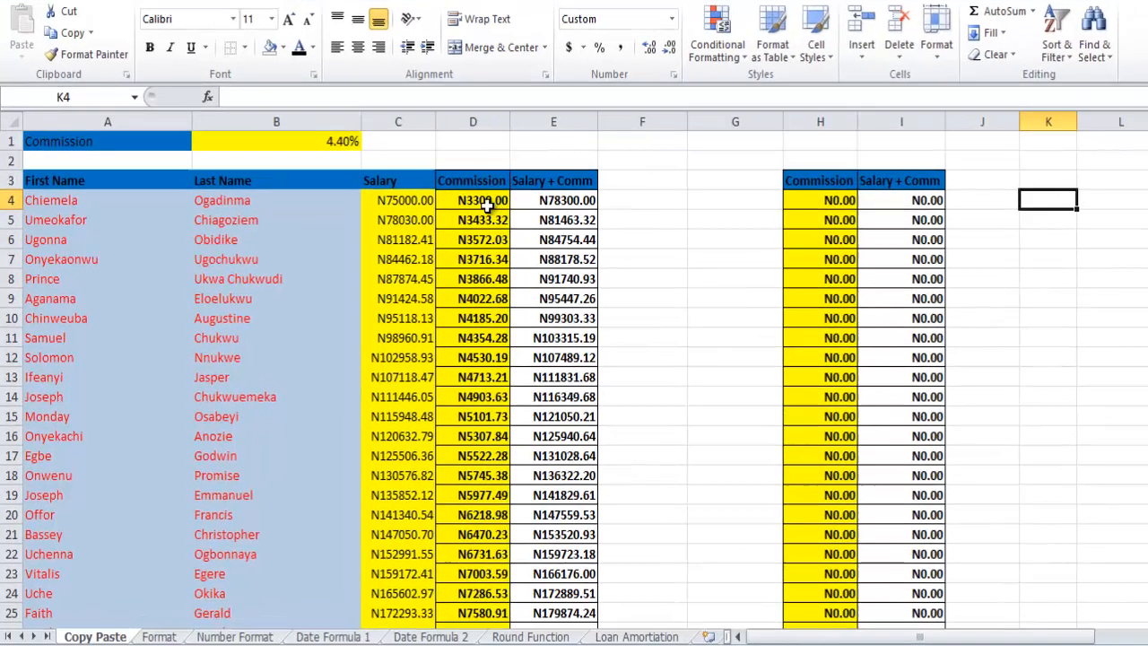
Step: Examine the formulas behind the first Commission value in D4 and the first Salary + Comm value in E4
double_click(458, 232)
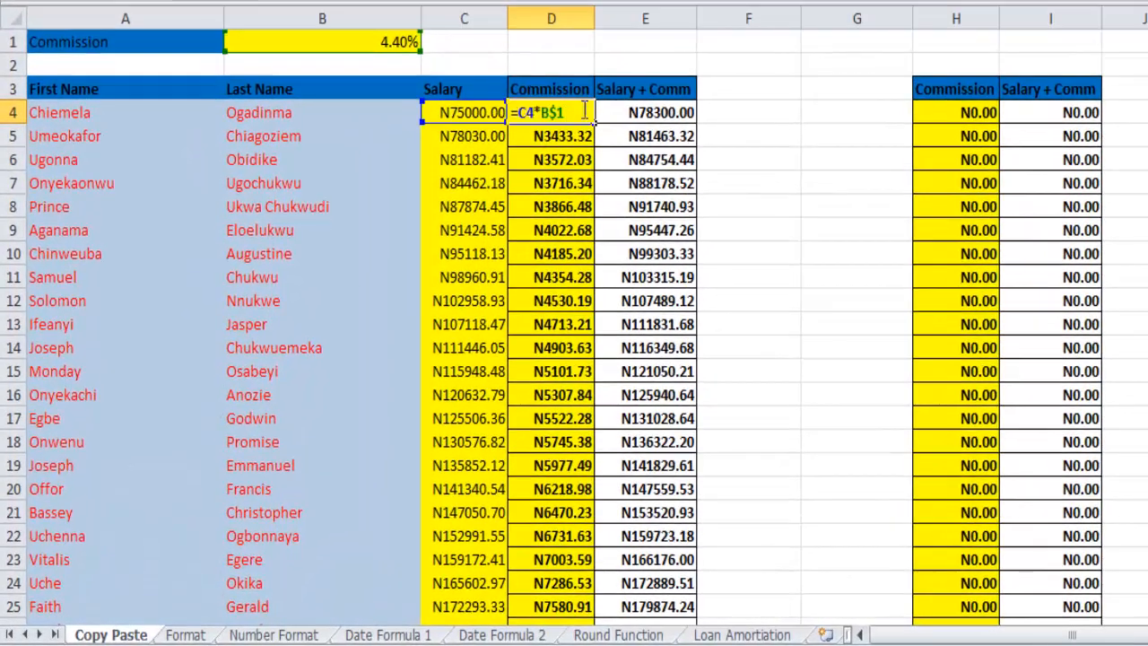
double_click(636, 110)
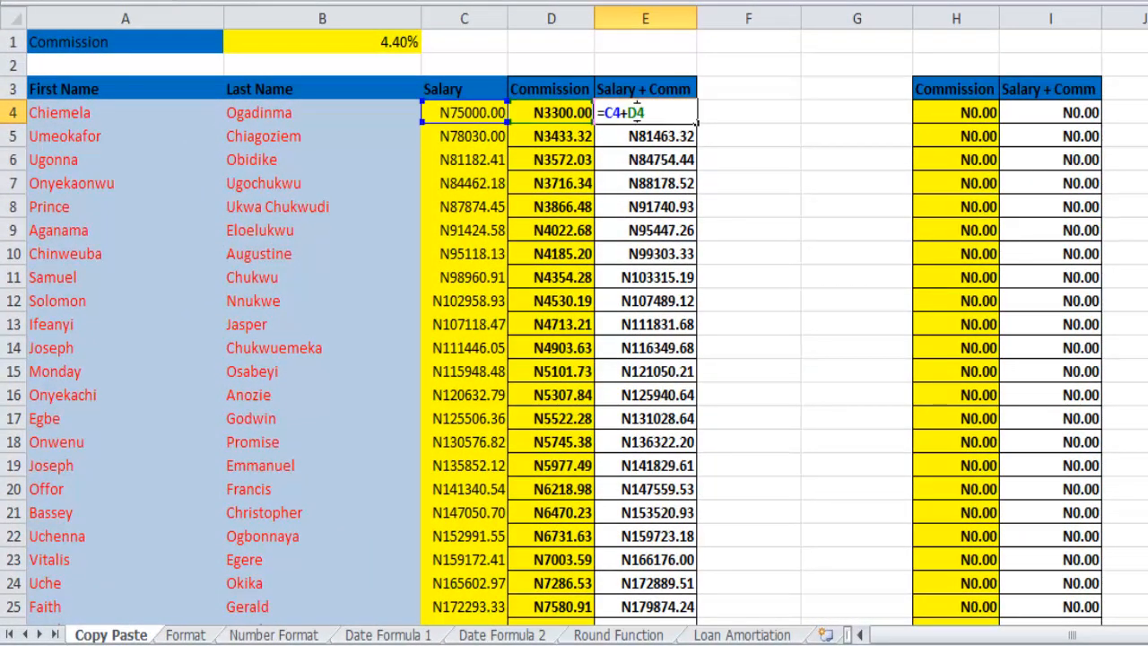
left_click(733, 113)
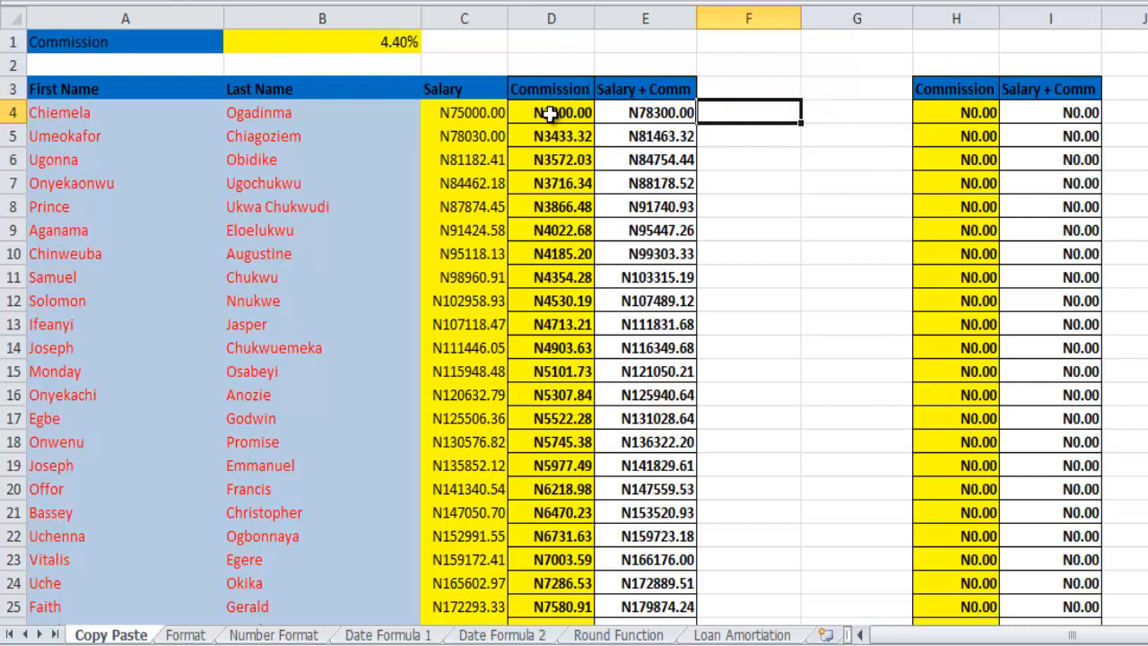
Step: Display the formula of the pasted Commission cell H4 together with the cells it references
left_click(974, 116)
double_click(974, 123)
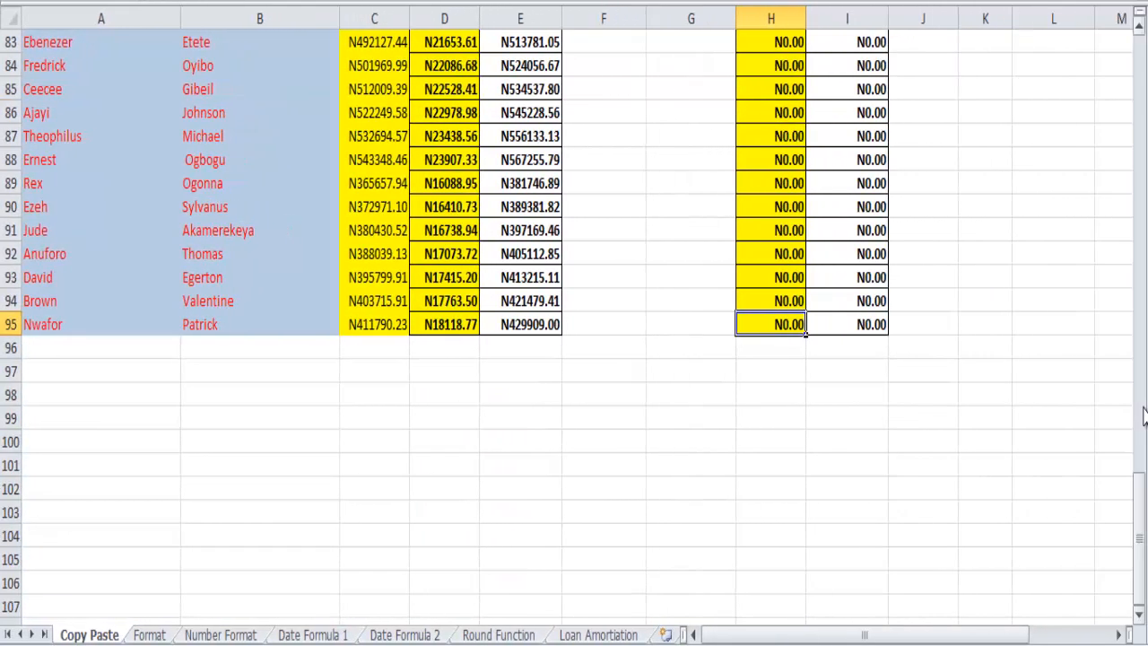
key("ctrl+Up")
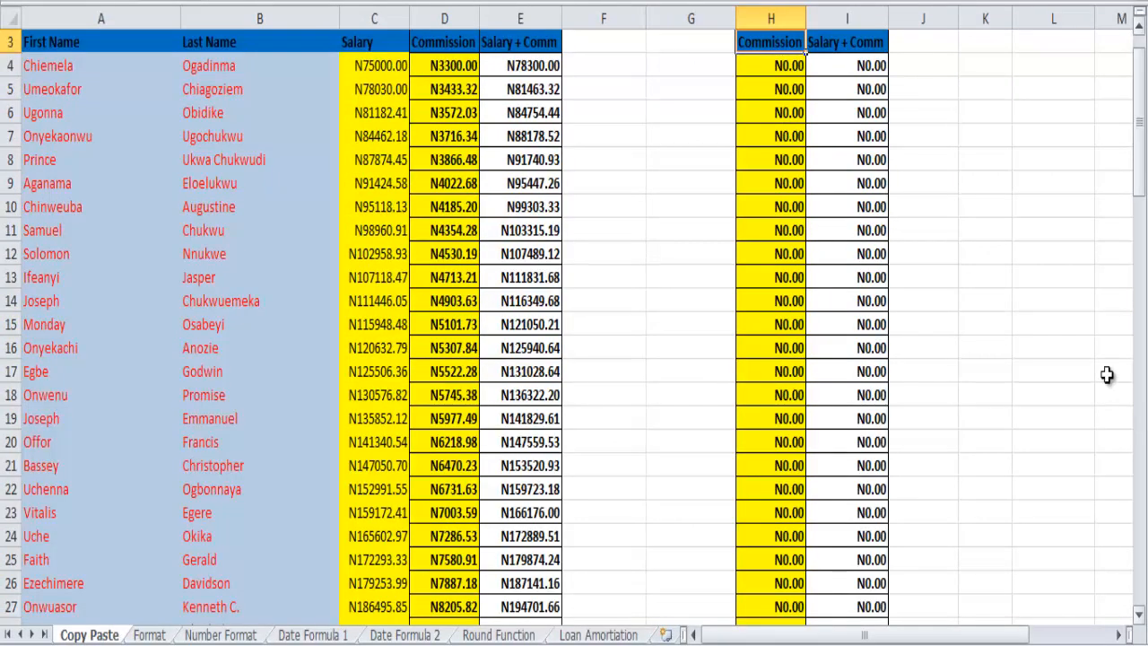
left_click(783, 64)
type("=G4*F$1")
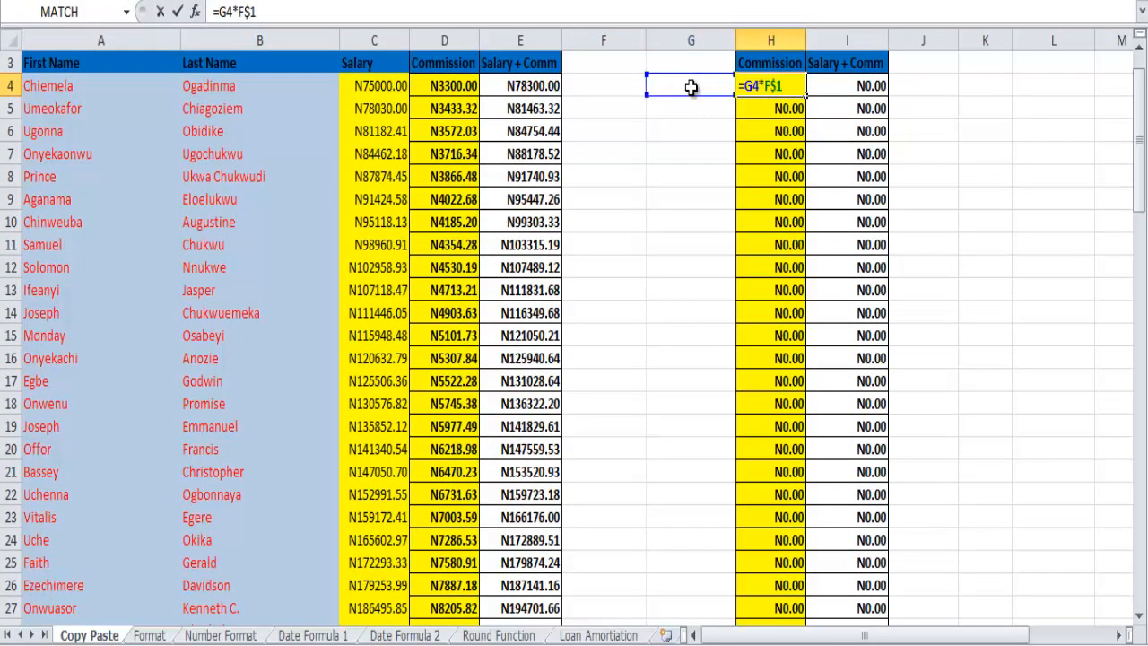
left_click_drag(1141, 109, 1141, 89)
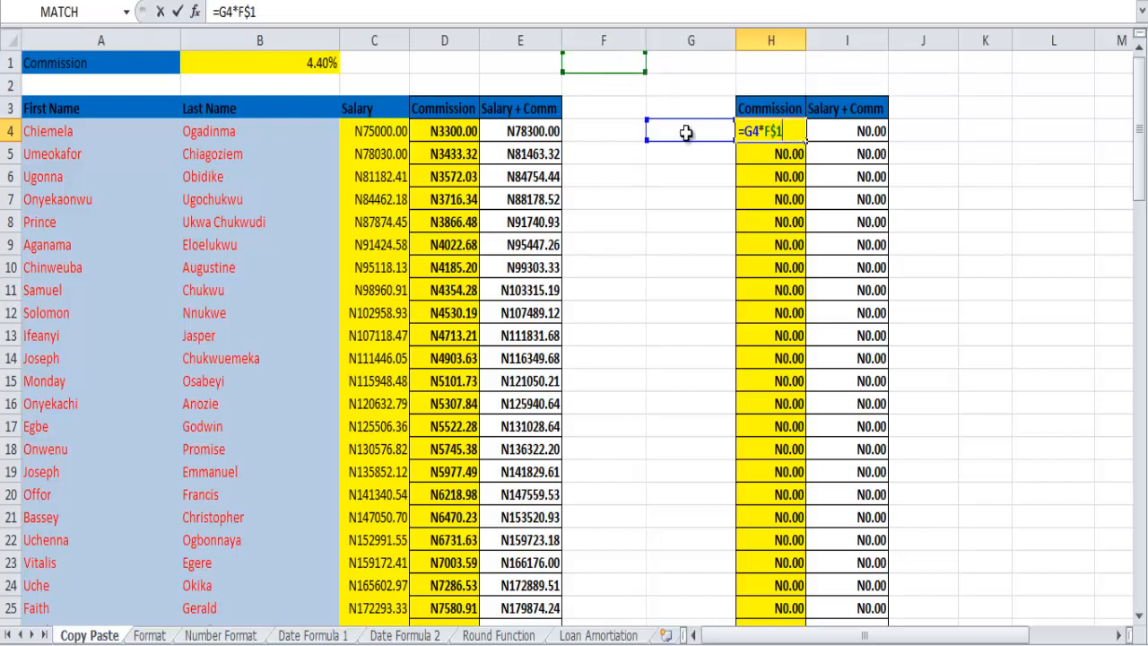
Step: Compare the cell references in the original Commission formula in D4 with those in the pasted cells H4 and I4
double_click(443, 131)
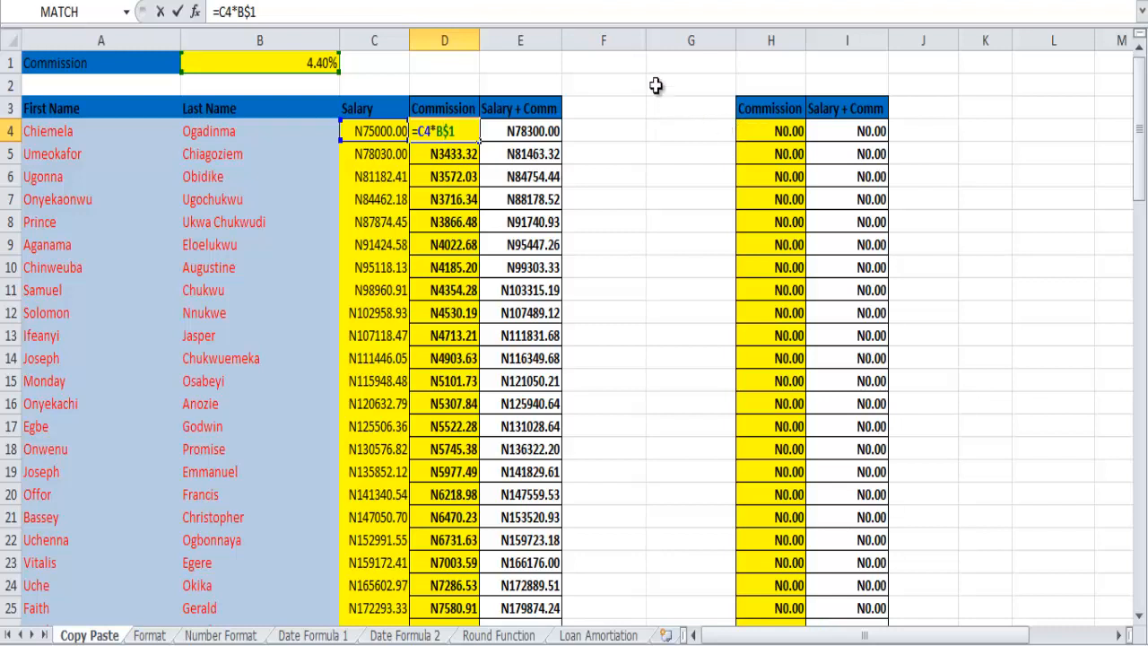
left_click(782, 130)
double_click(782, 130)
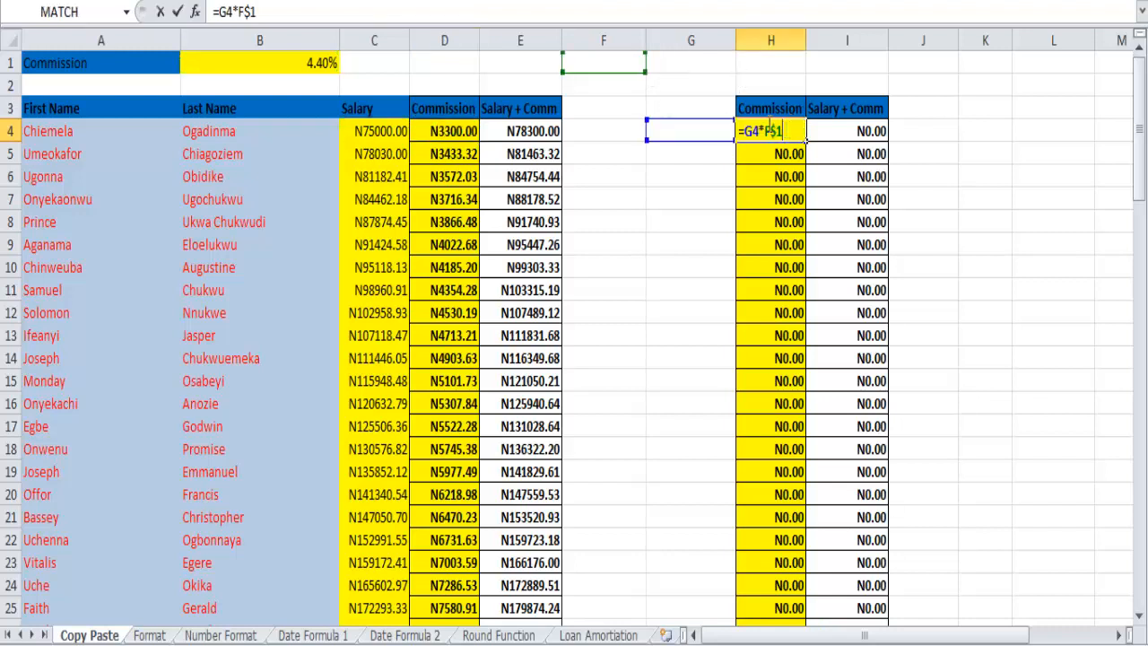
left_click(861, 133)
double_click(861, 131)
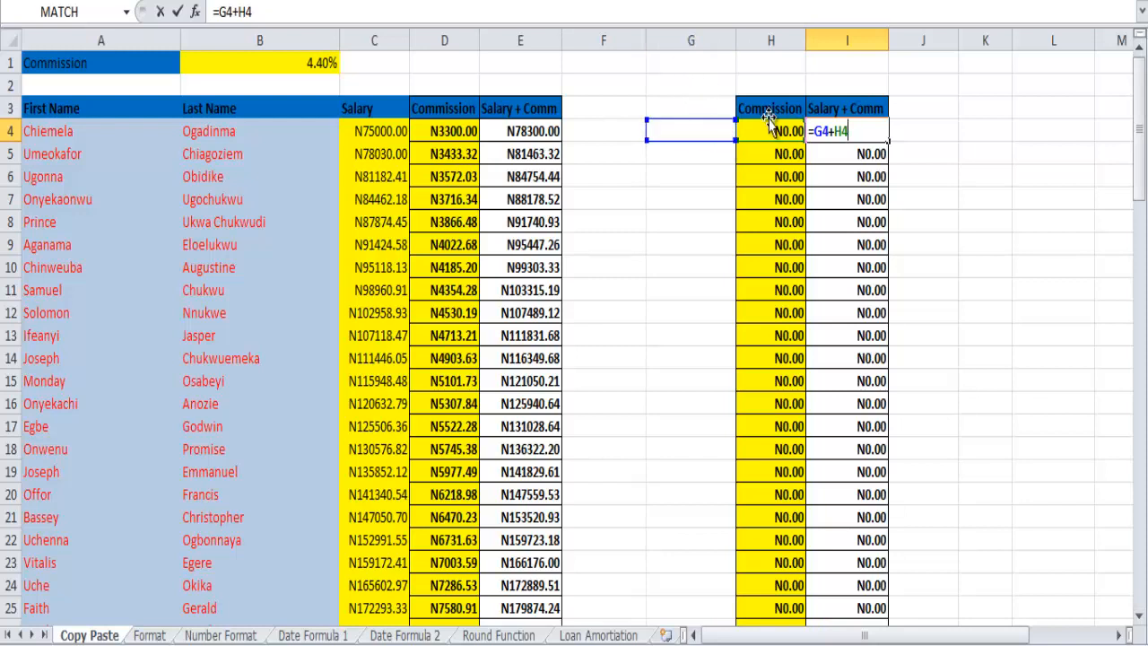
left_click_drag(458, 131, 455, 146)
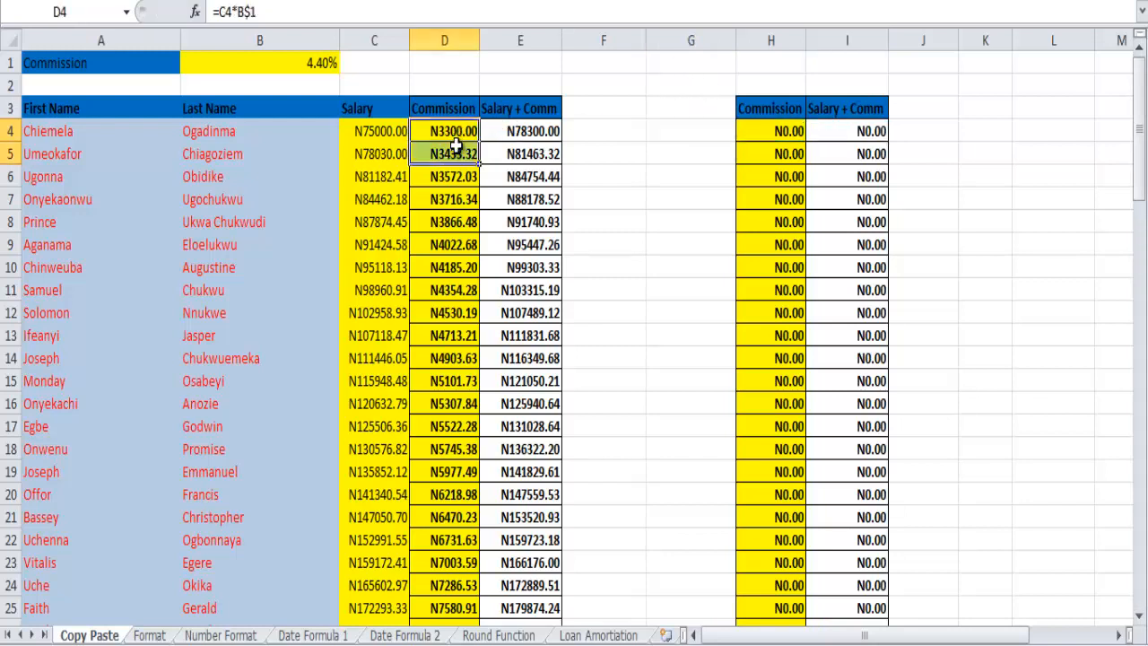
double_click(458, 130)
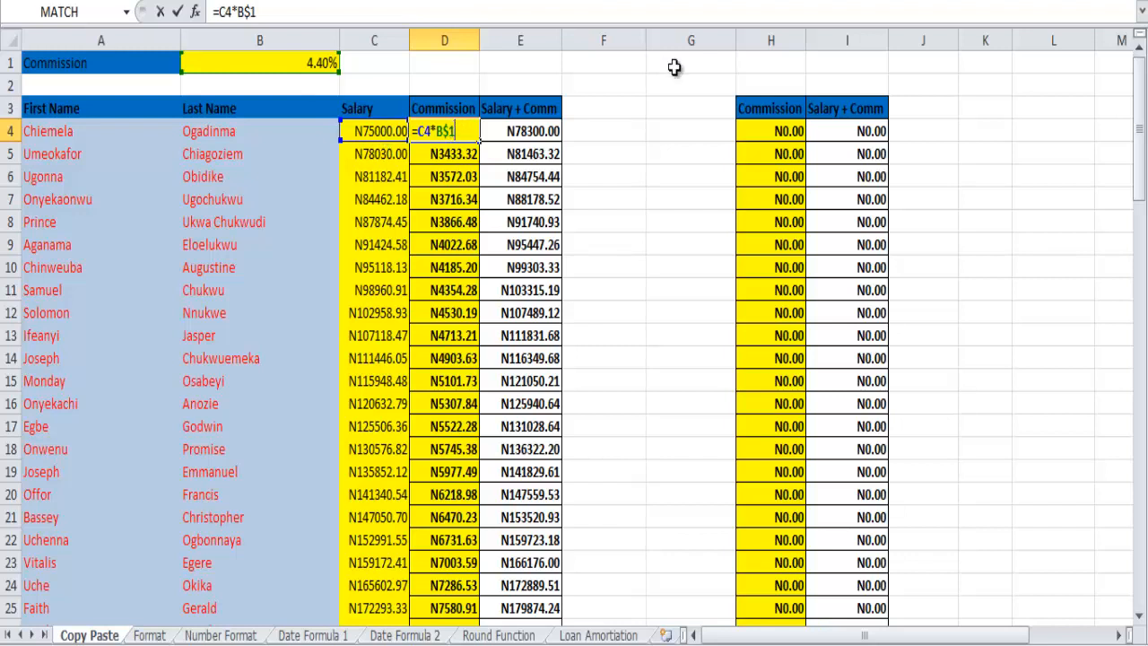
double_click(762, 131)
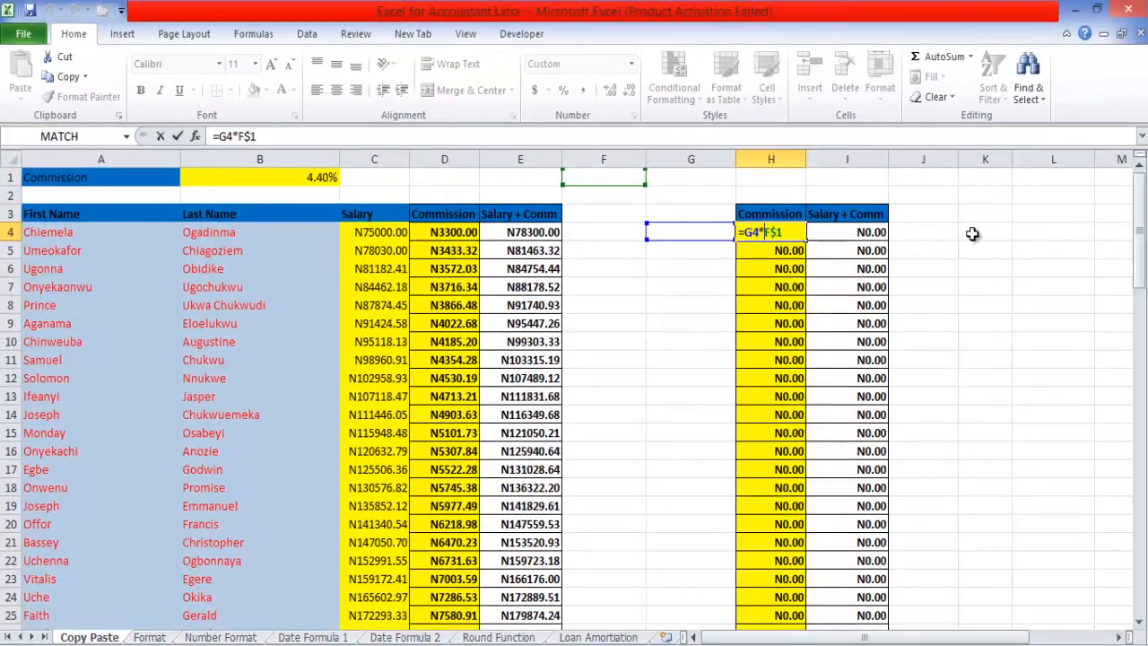
left_click(973, 233)
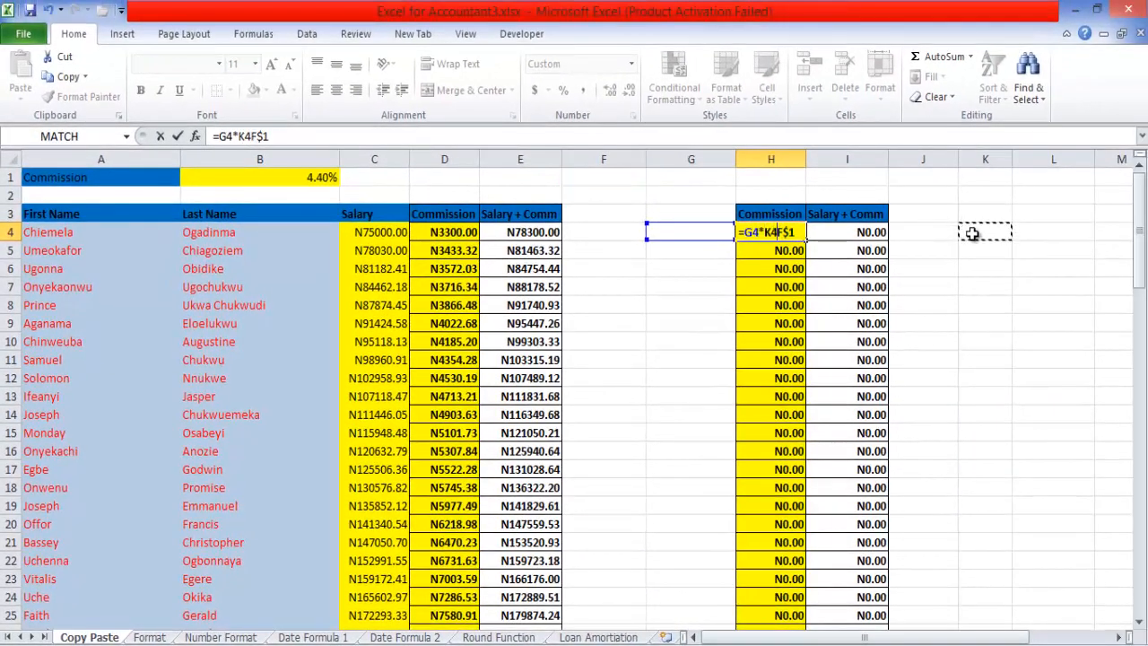
key("BackSpace")
key("BackSpace")
key("Return")
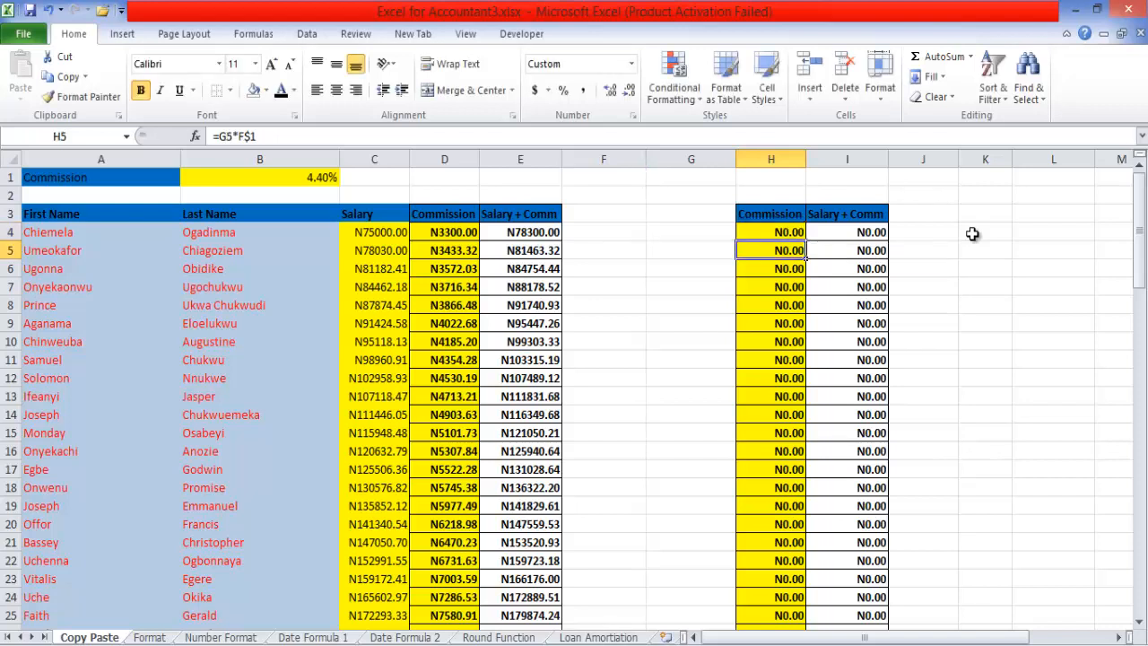
left_click(972, 233)
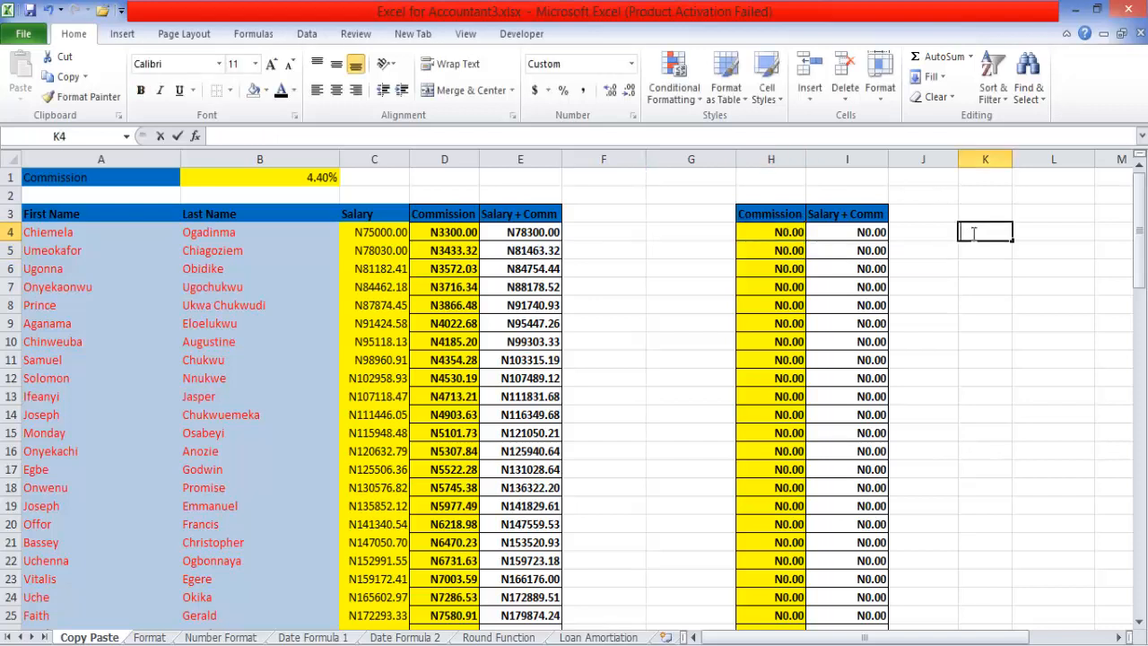
left_click(983, 287)
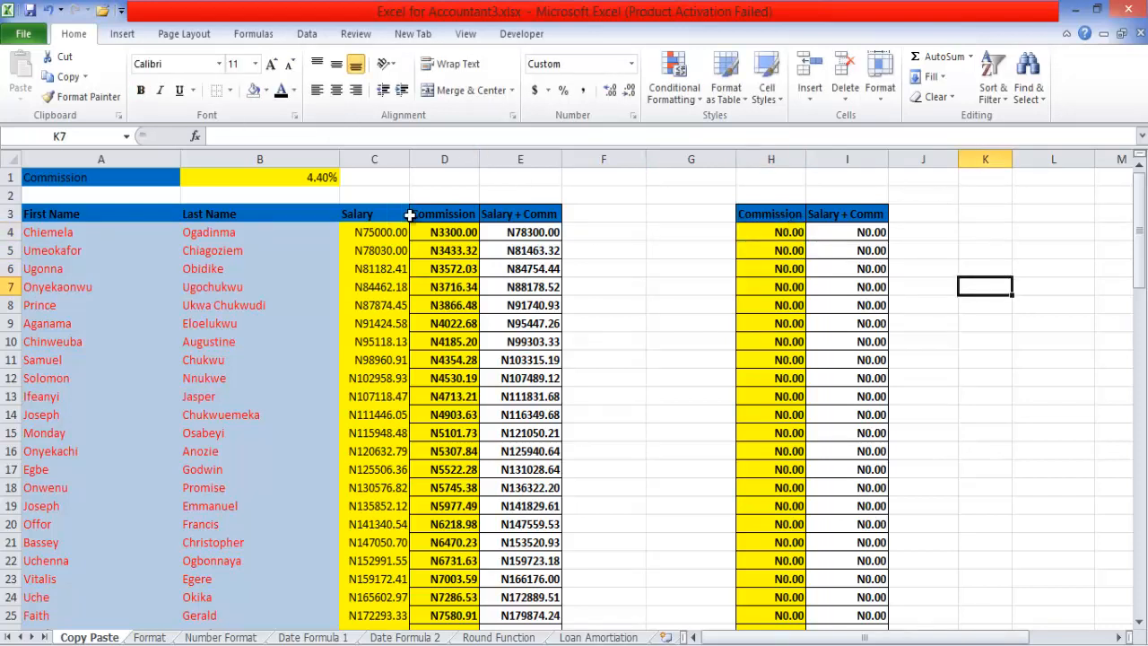
Step: Copy the Commission and Salary + Comm columns from row 3 to row 95 and open the paste options for cell K3
left_click_drag(432, 215, 522, 215)
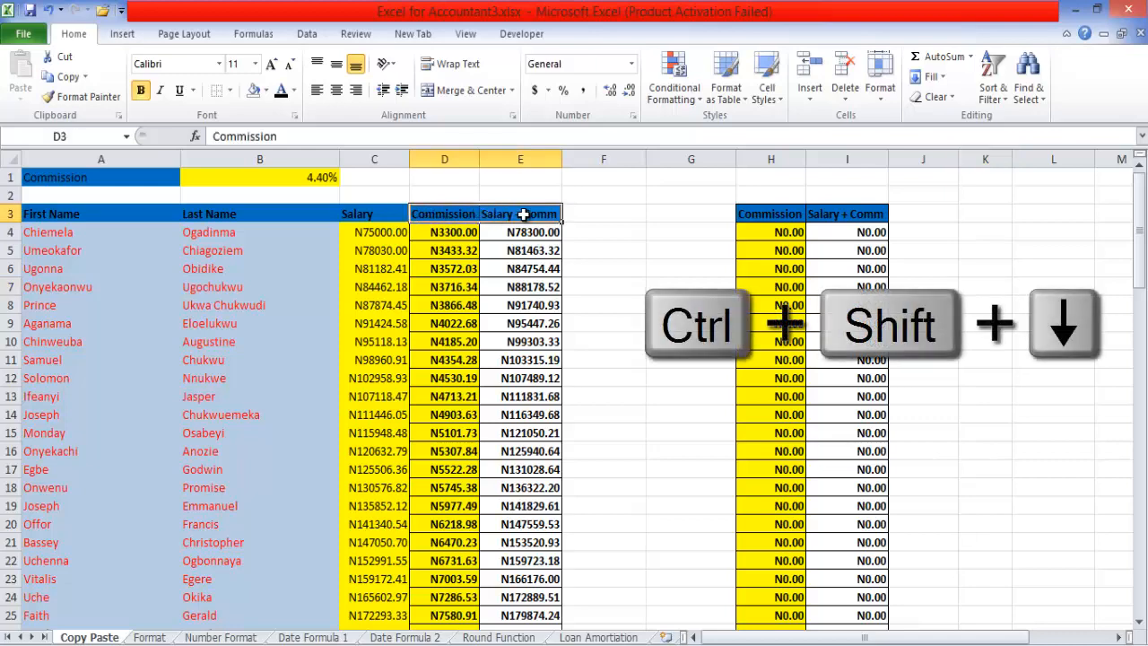
key("ctrl+shift+Down")
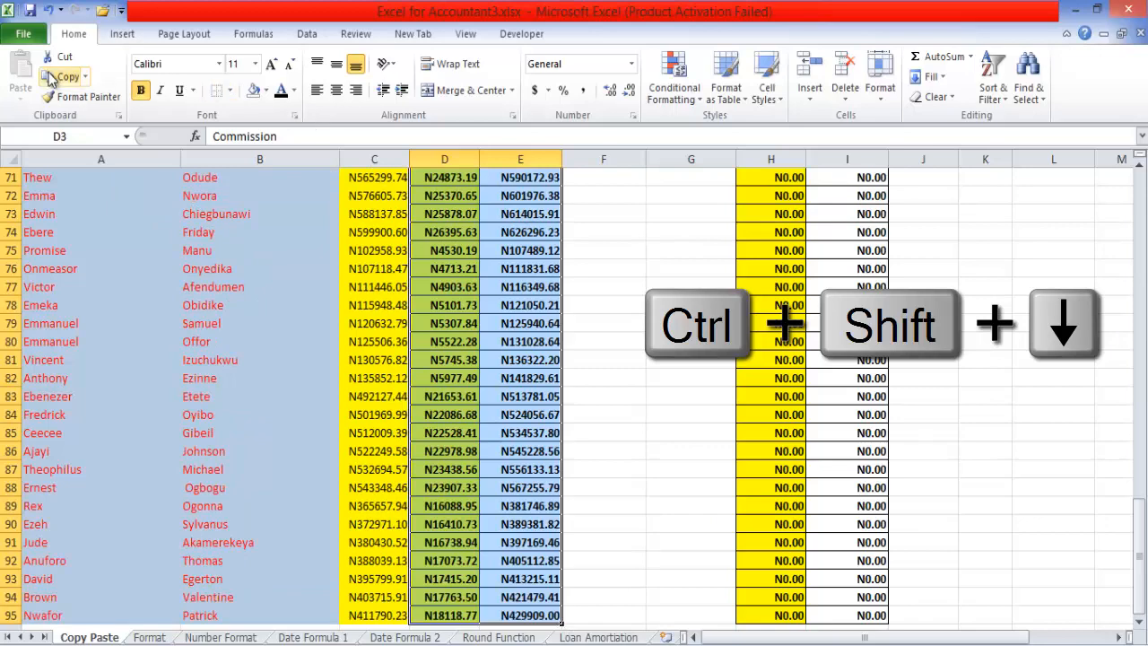
left_click(63, 83)
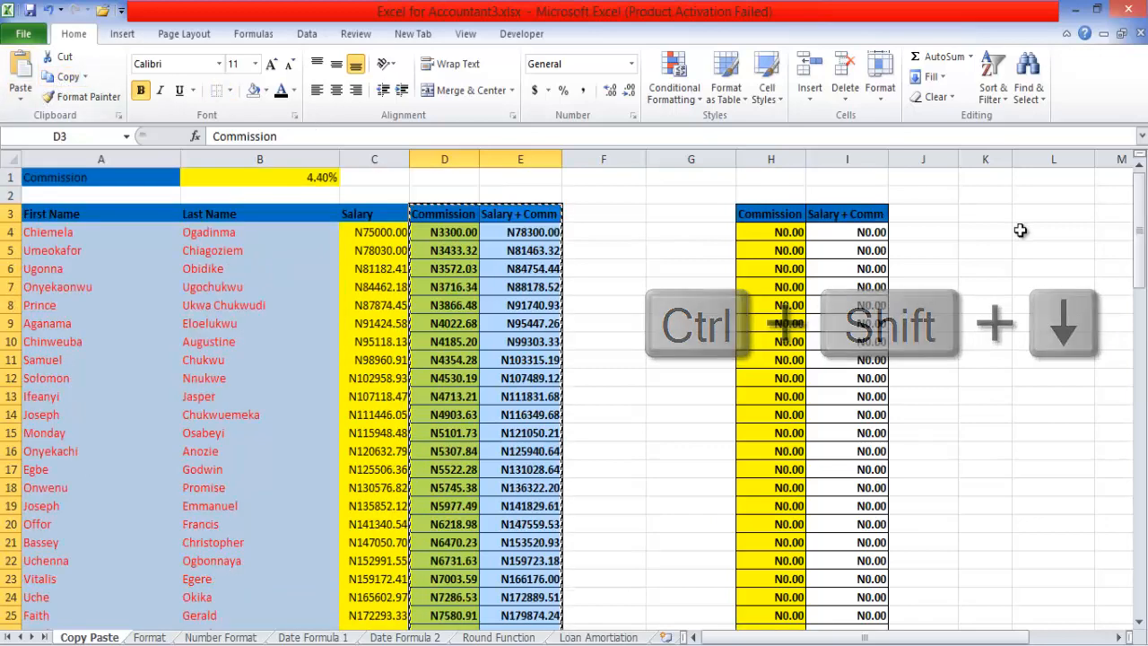
left_click(978, 218)
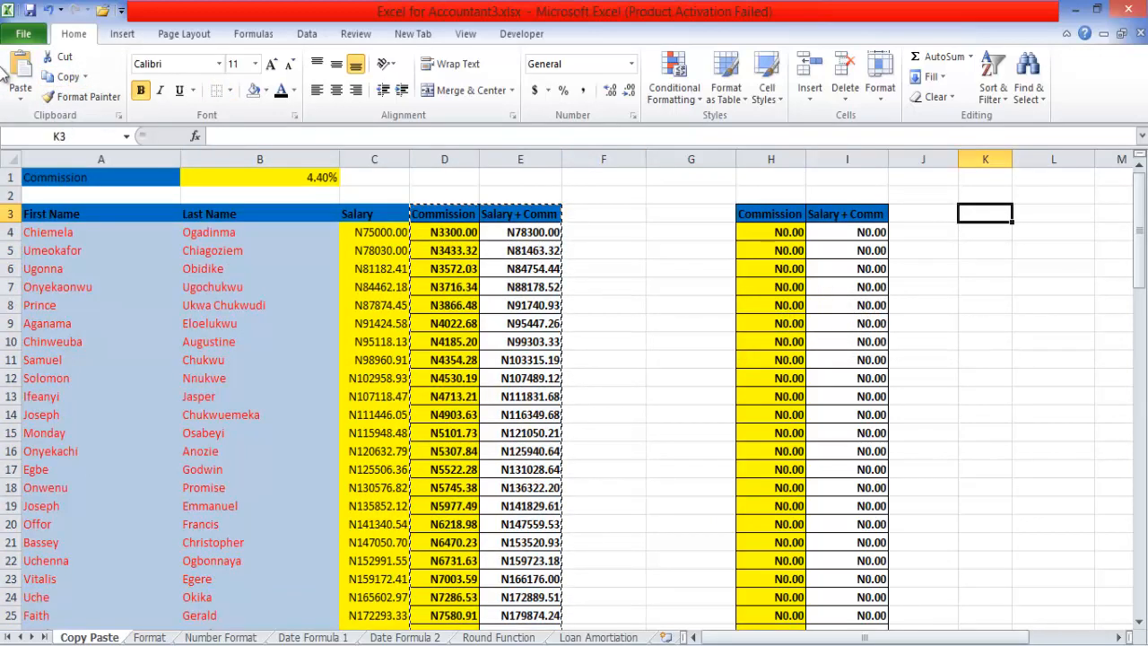
left_click(24, 101)
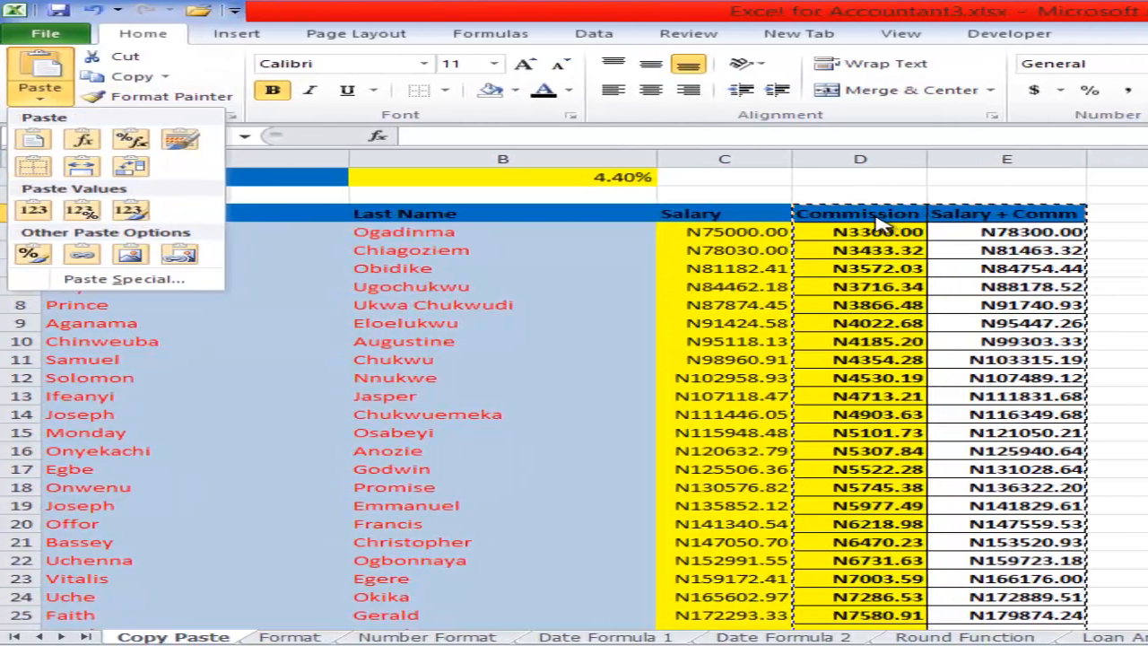
left_click(883, 223)
left_click_drag(867, 223, 1005, 213)
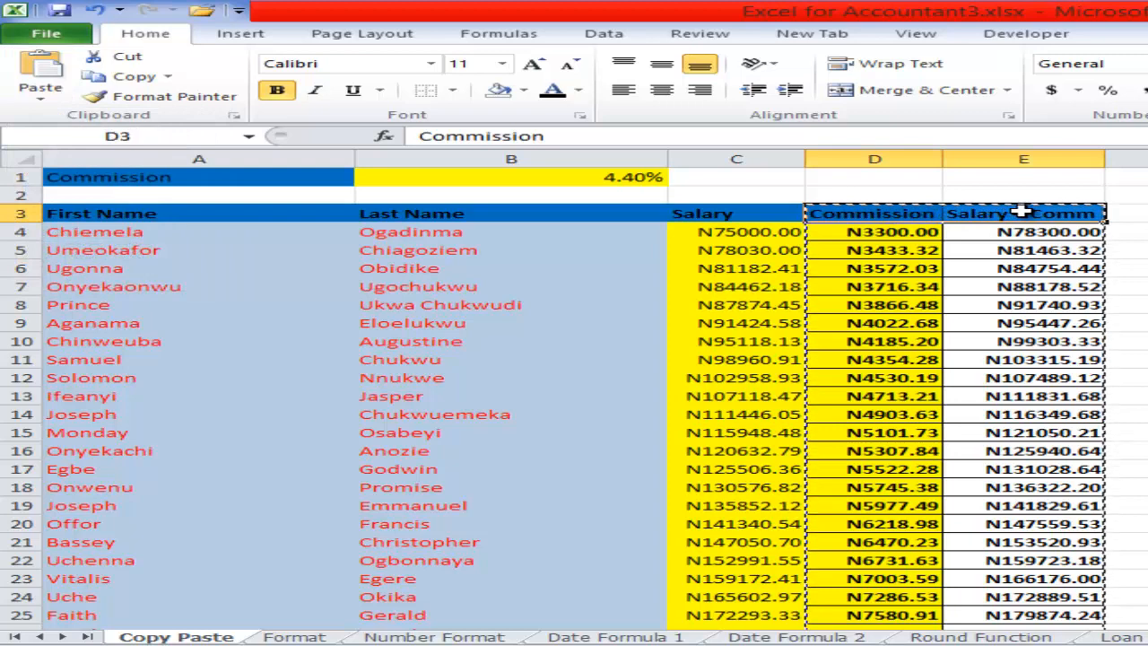
double_click(1127, 231)
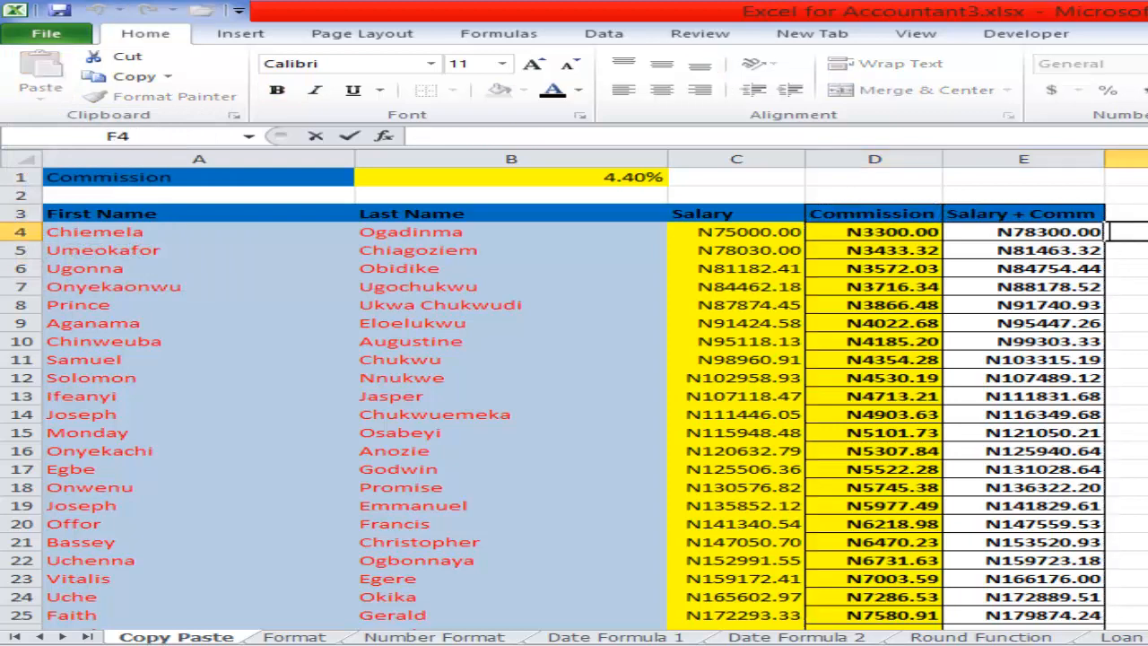
Step: Cut the Commission and Salary + Comm columns from row 3 to row 95 and paste them starting at K3
left_click(1127, 214)
left_click_drag(884, 215, 990, 215)
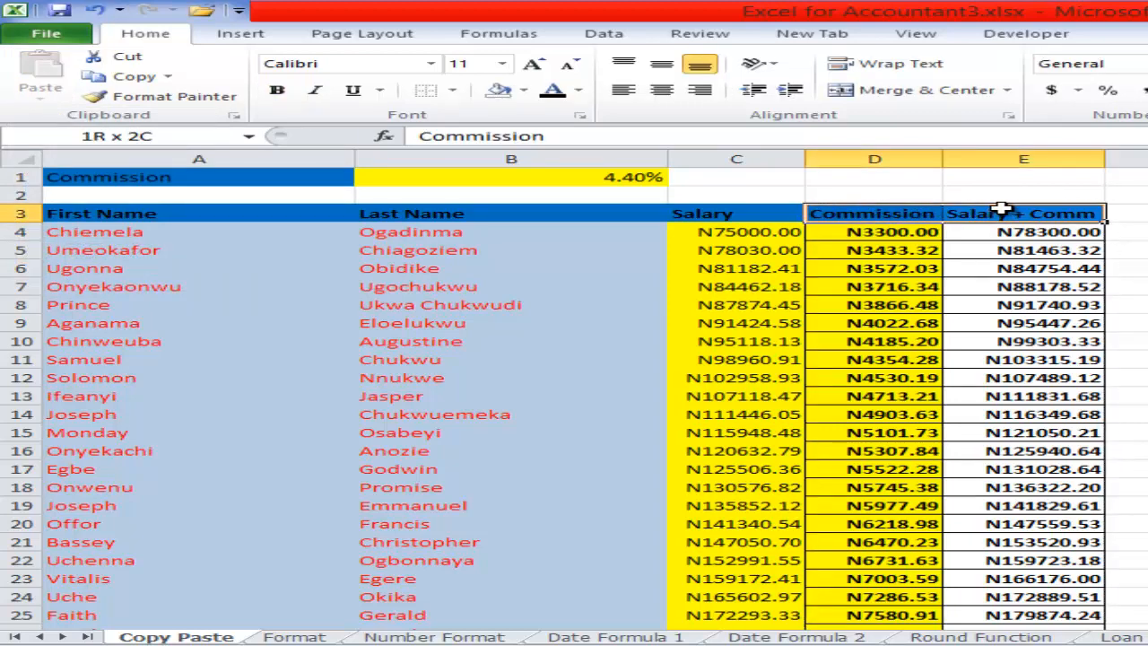
key("ctrl+shift+Down")
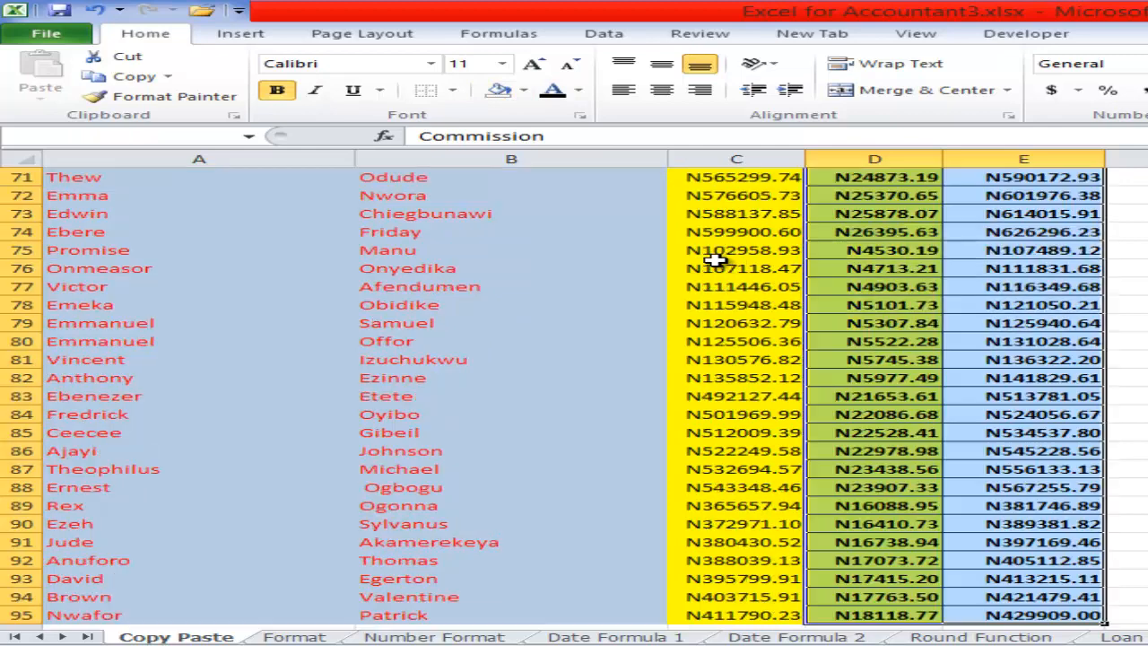
left_click(126, 57)
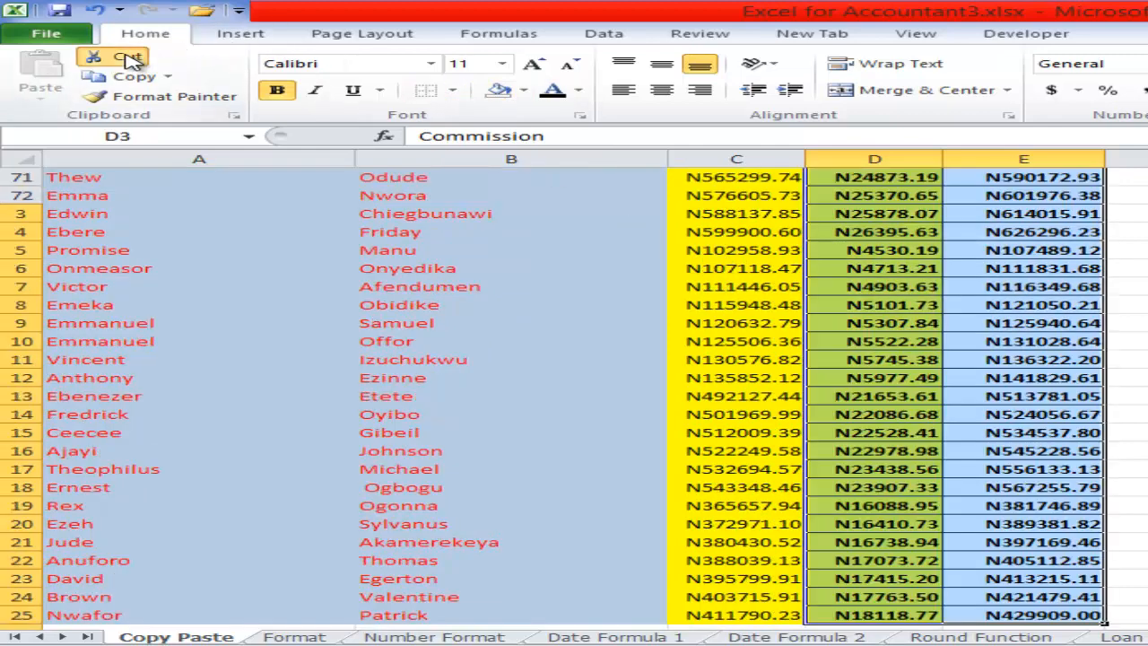
key("ctrl+x")
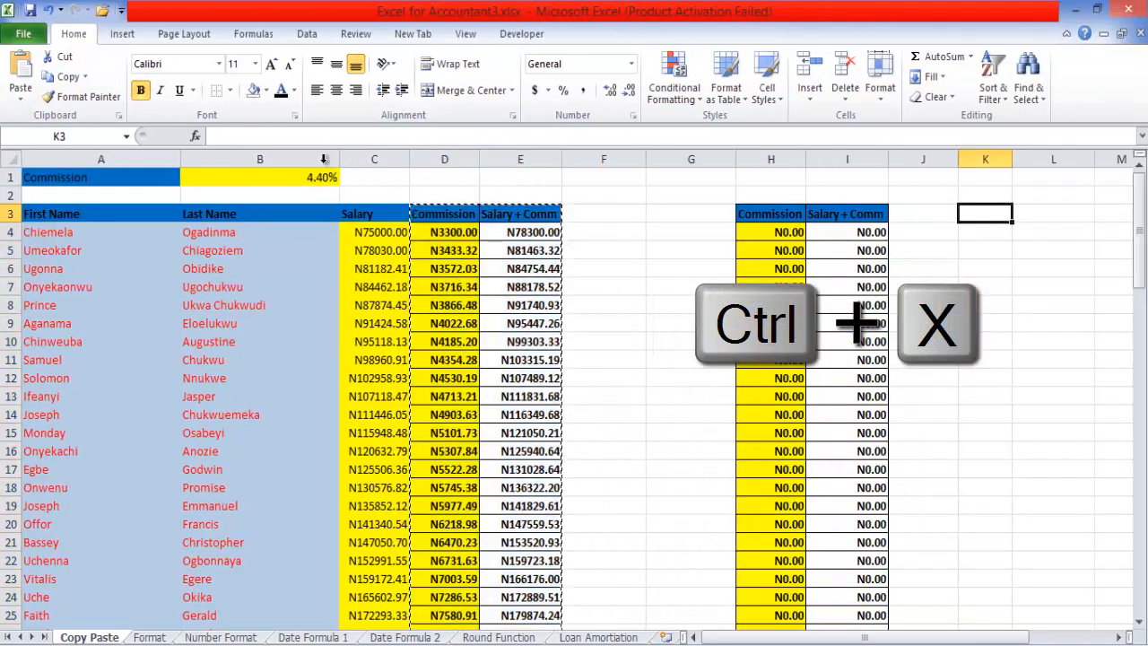
left_click(21, 93)
left_click(19, 137)
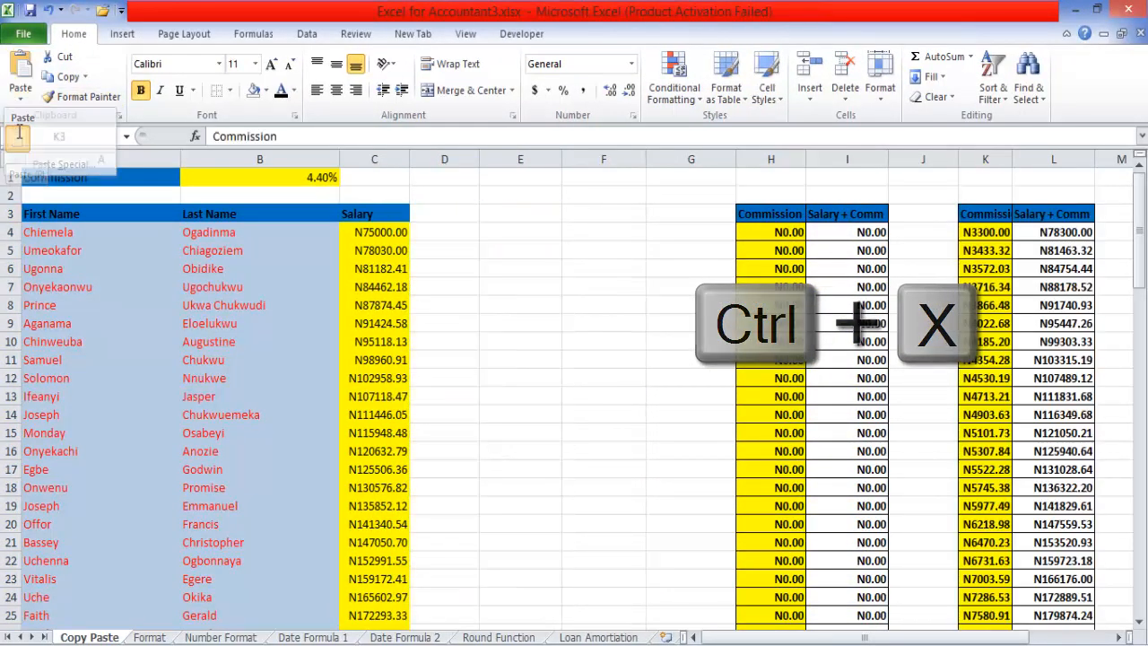
Step: Examine the formulas and cell references in the moved Commission cell K4 and Salary + Comm cell L4
left_click(533, 277)
double_click(597, 266)
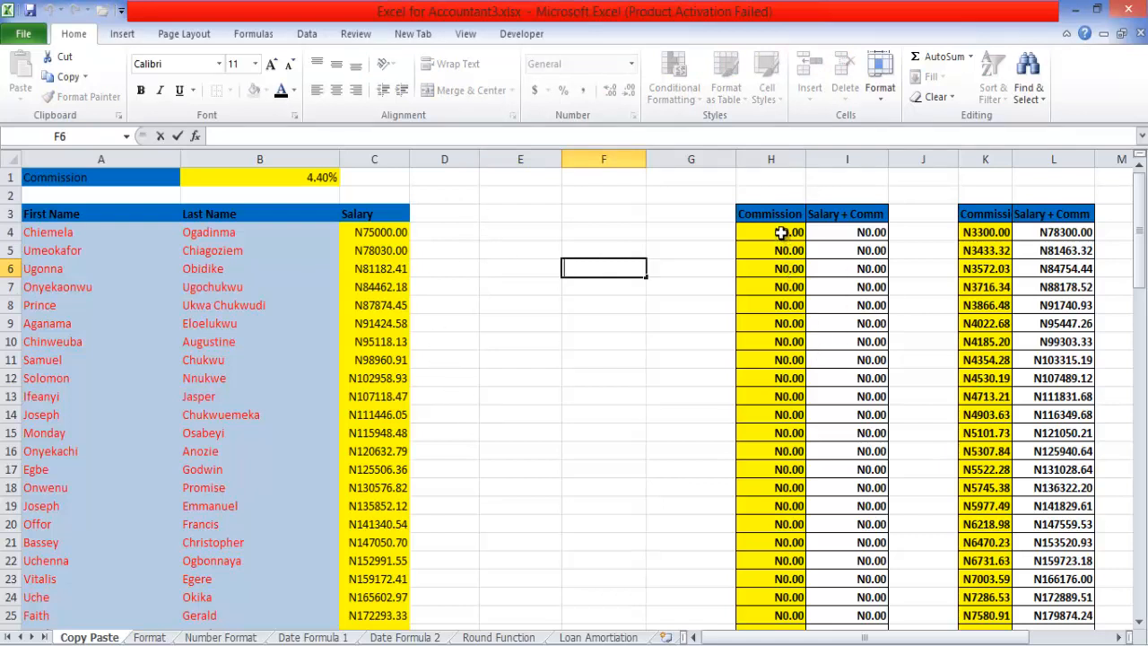
left_click(672, 316)
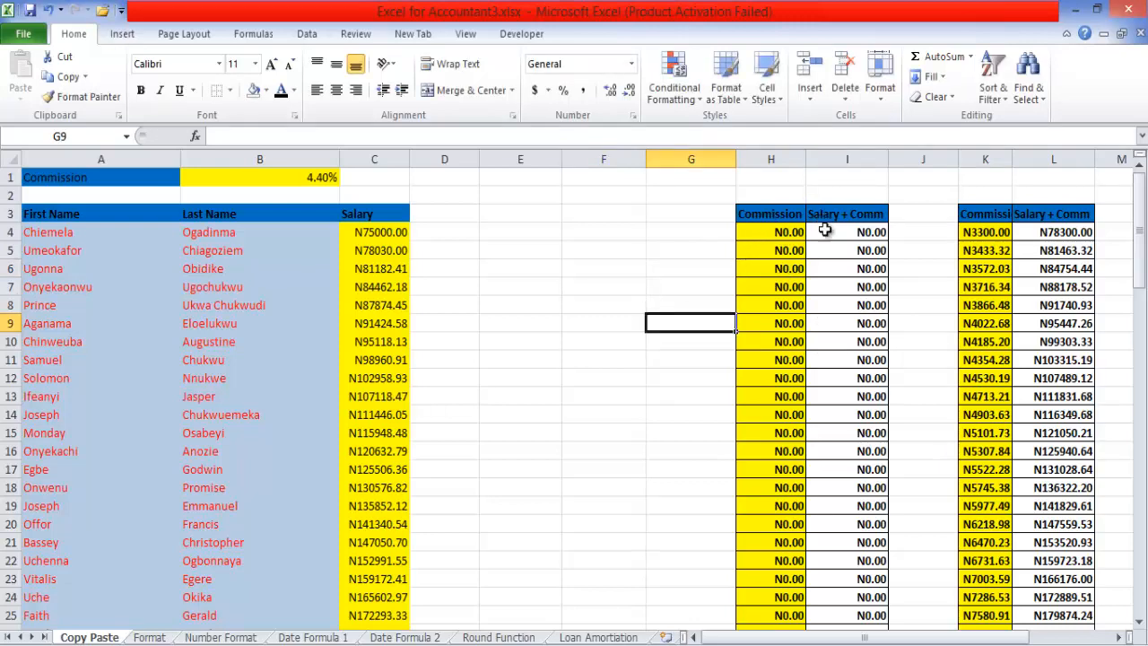
left_click(1127, 635)
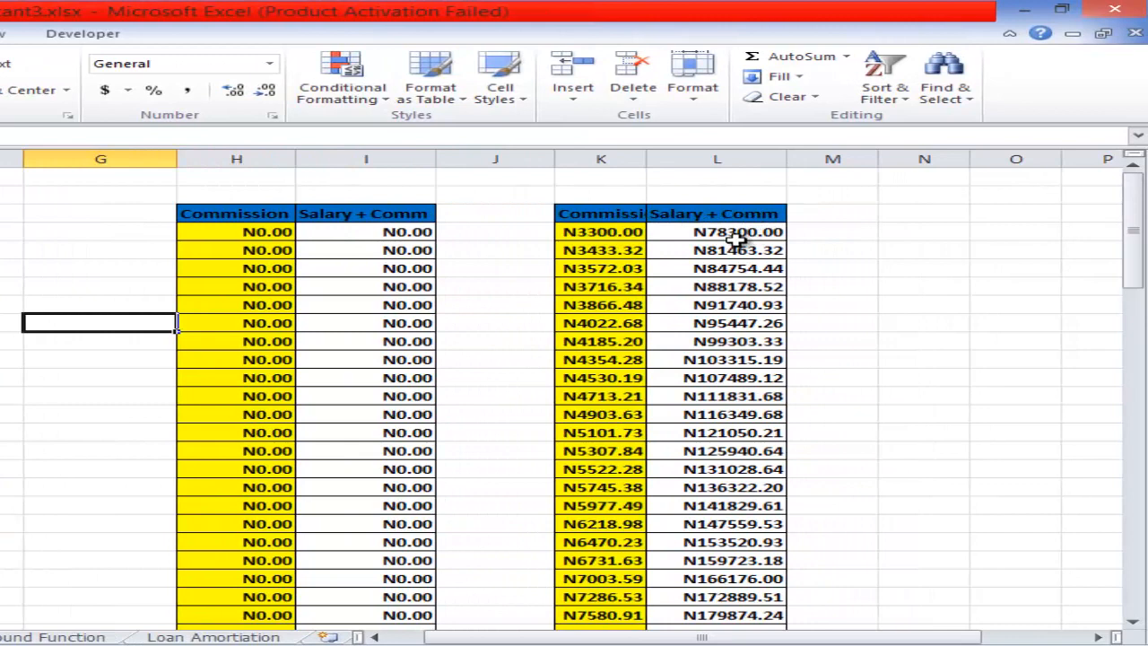
double_click(617, 231)
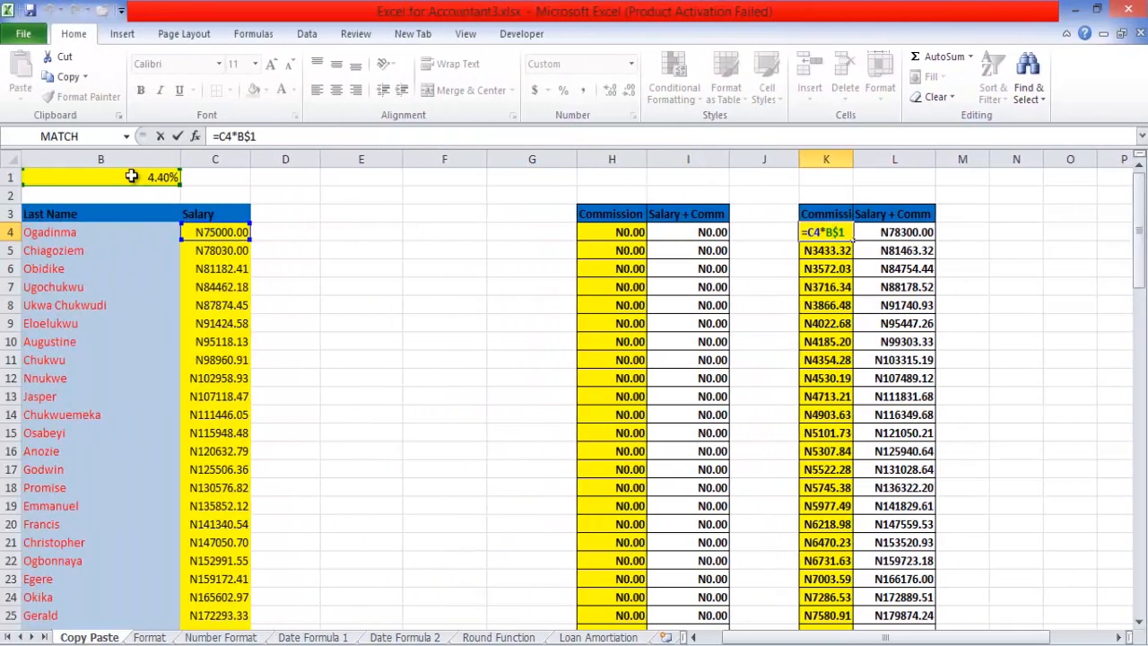
left_click(913, 233)
double_click(910, 232)
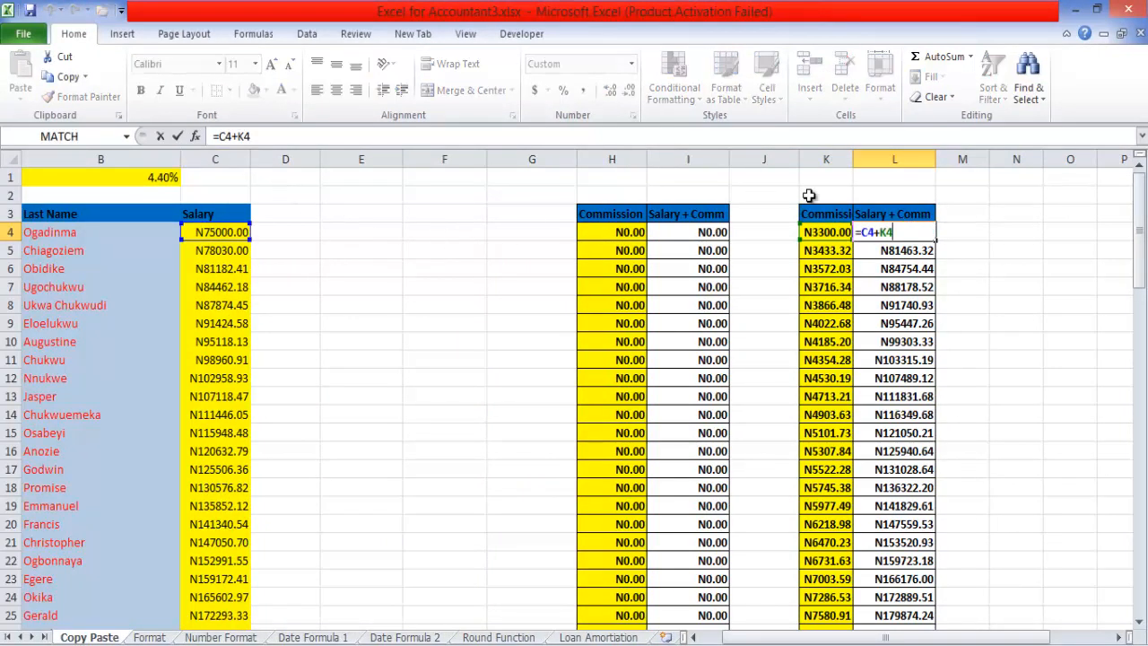
left_click(999, 233)
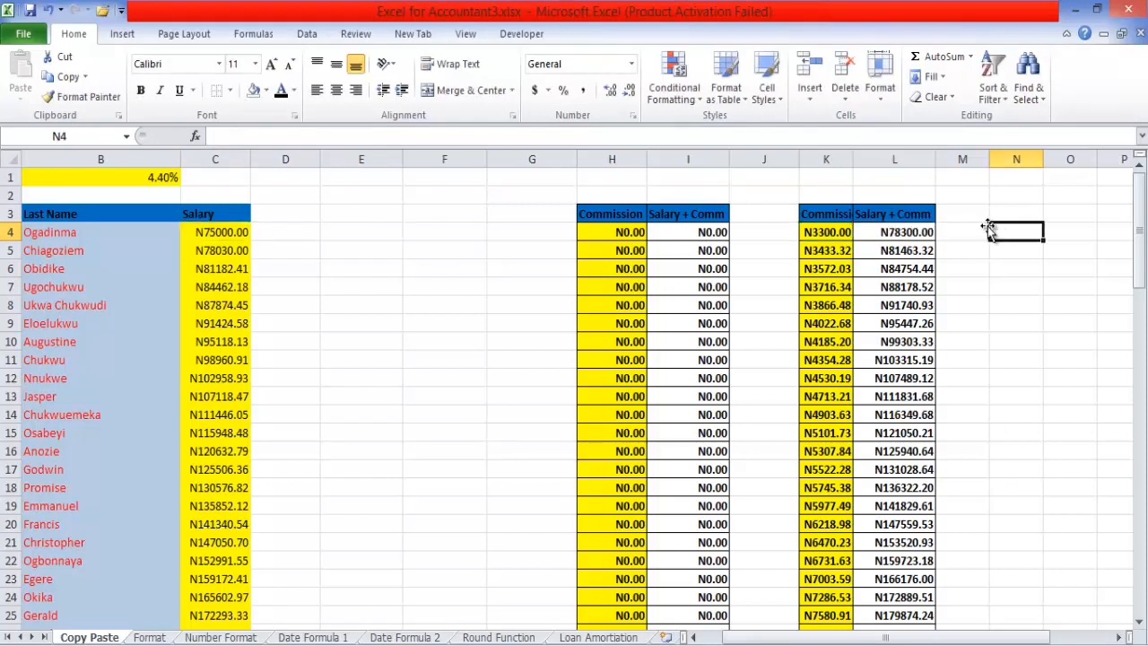
Step: Undo the move of the Commission and Salary + Comm columns back to columns D and E
left_click(49, 11)
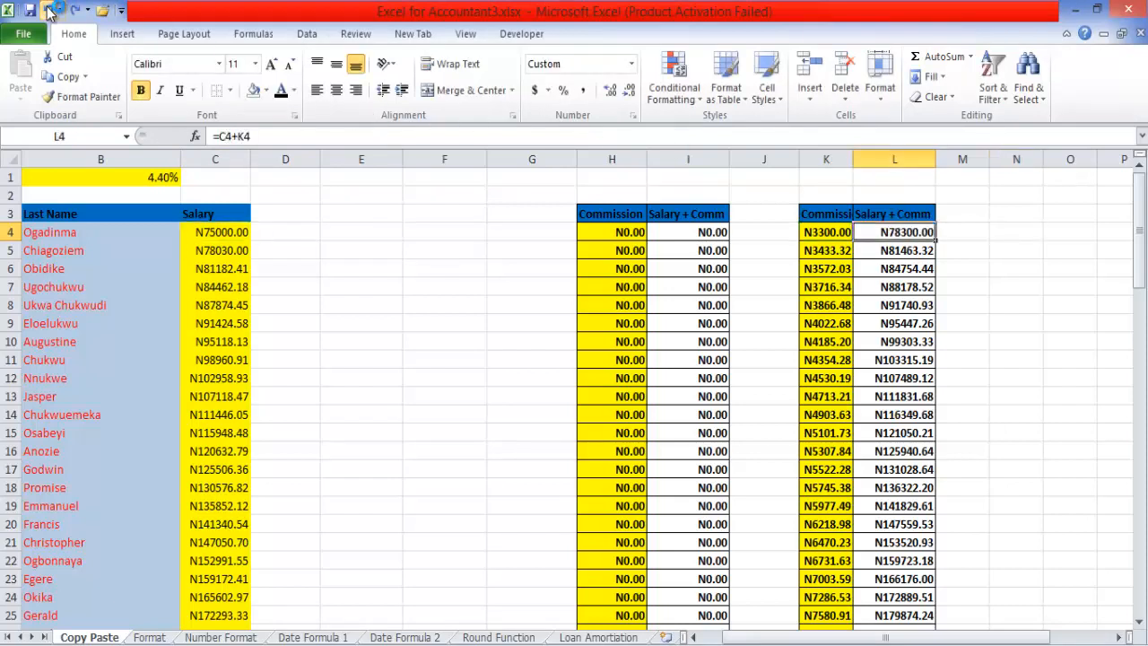
left_click(49, 11)
left_click(49, 11)
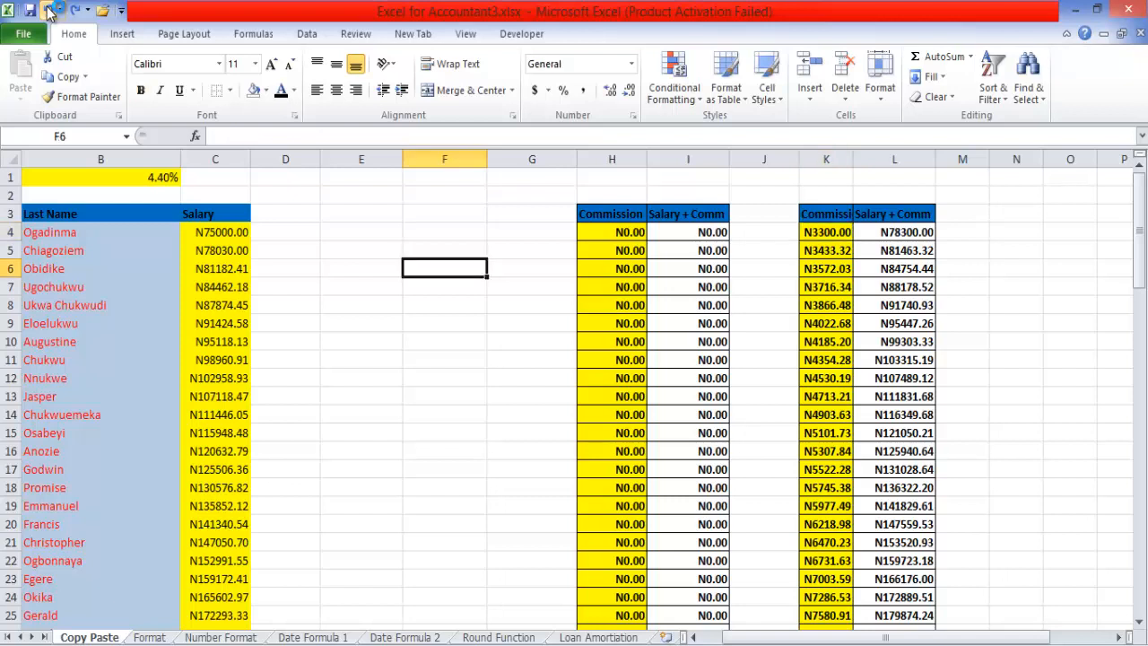
left_click(49, 11)
left_click(49, 11)
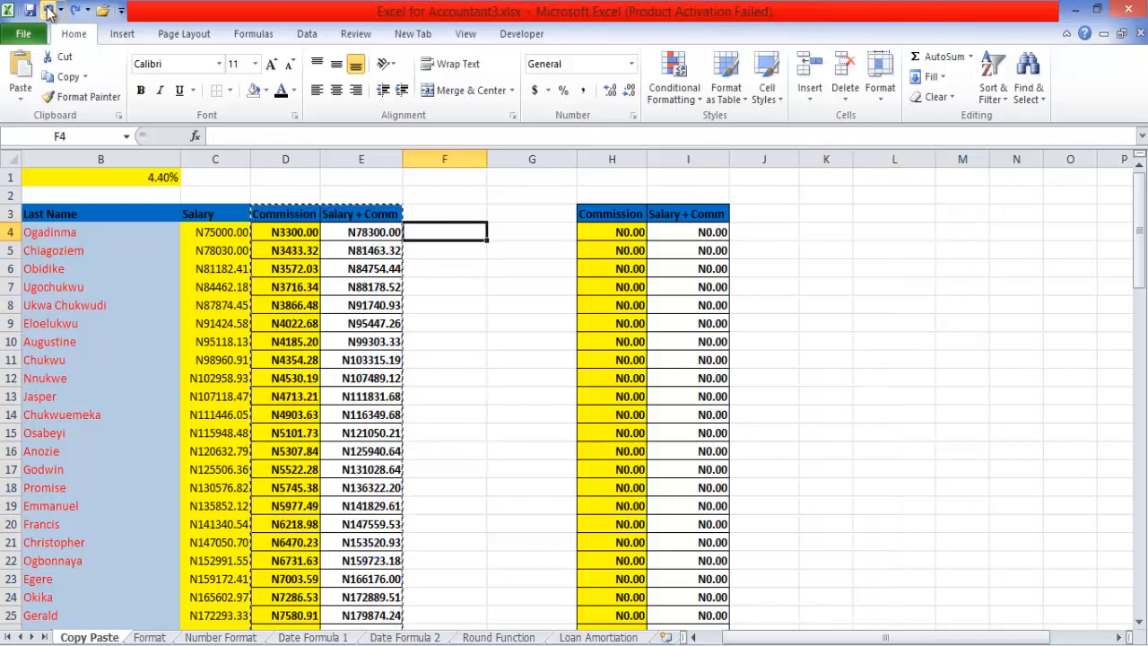
Step: Undo the earlier paste of the Commission and Salary + Comm columns into columns H and I
left_click(49, 11)
left_click(49, 11)
left_click(49, 11)
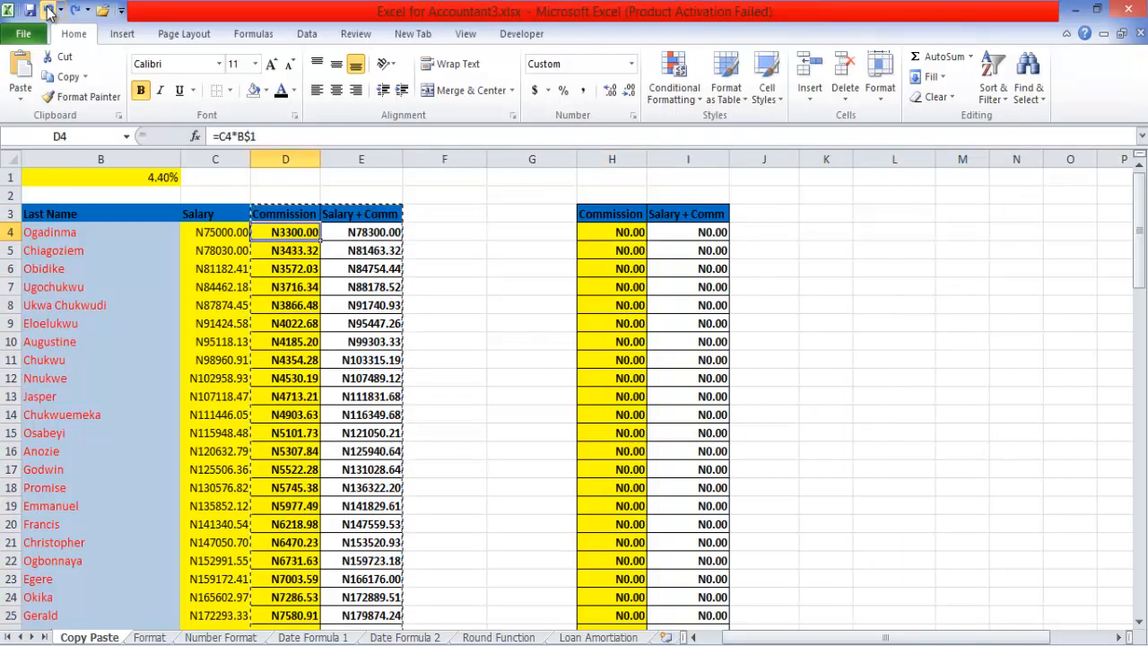
left_click(49, 11)
left_click(49, 11)
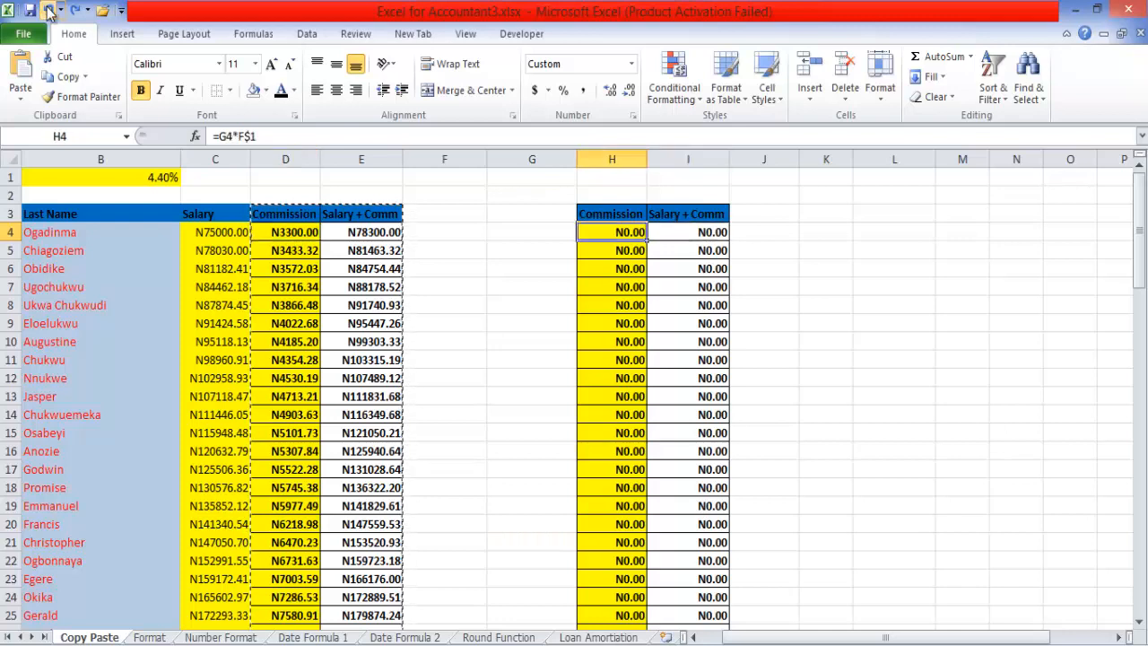
left_click(49, 11)
left_click(49, 10)
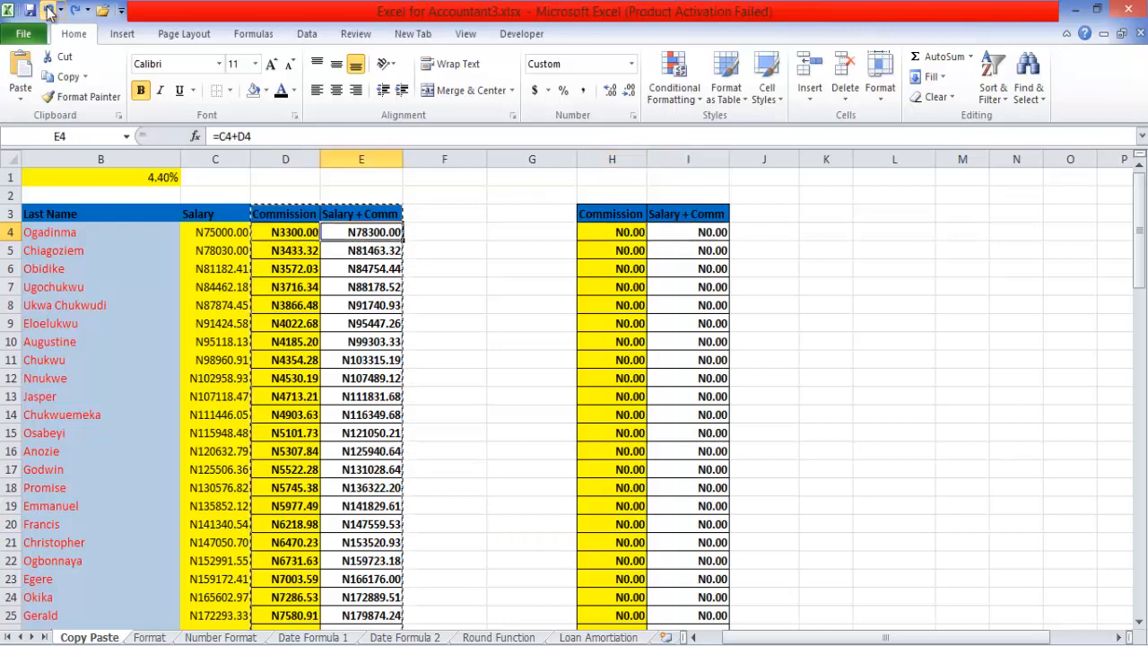
left_click(49, 11)
left_click(49, 11)
left_click(49, 11)
left_click(49, 10)
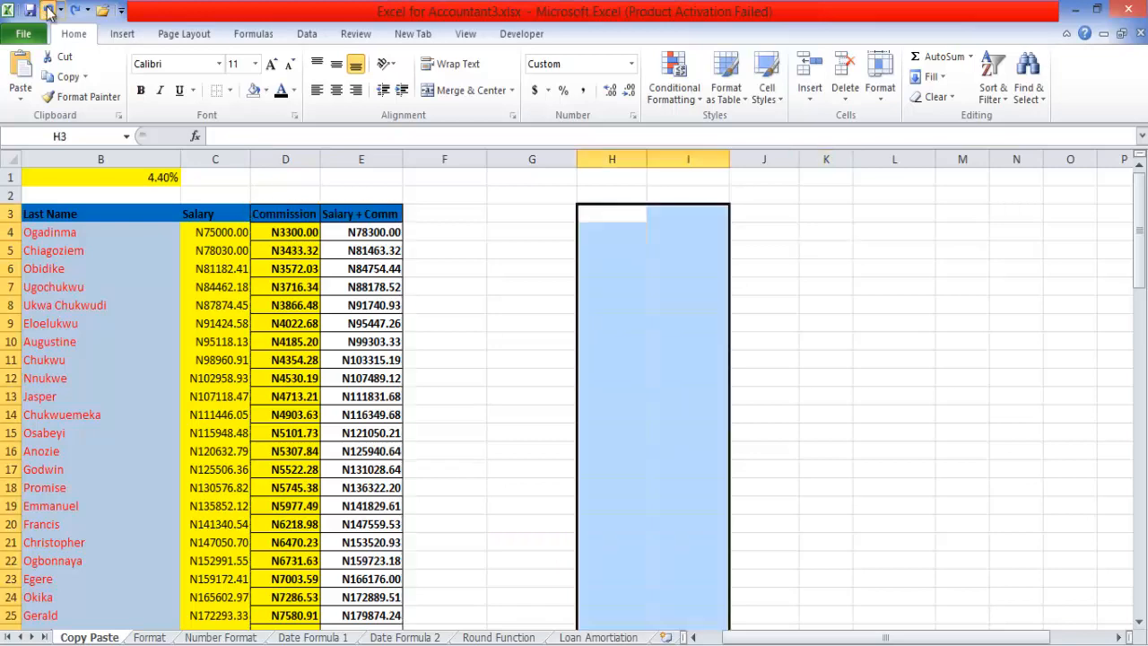
left_click(50, 10)
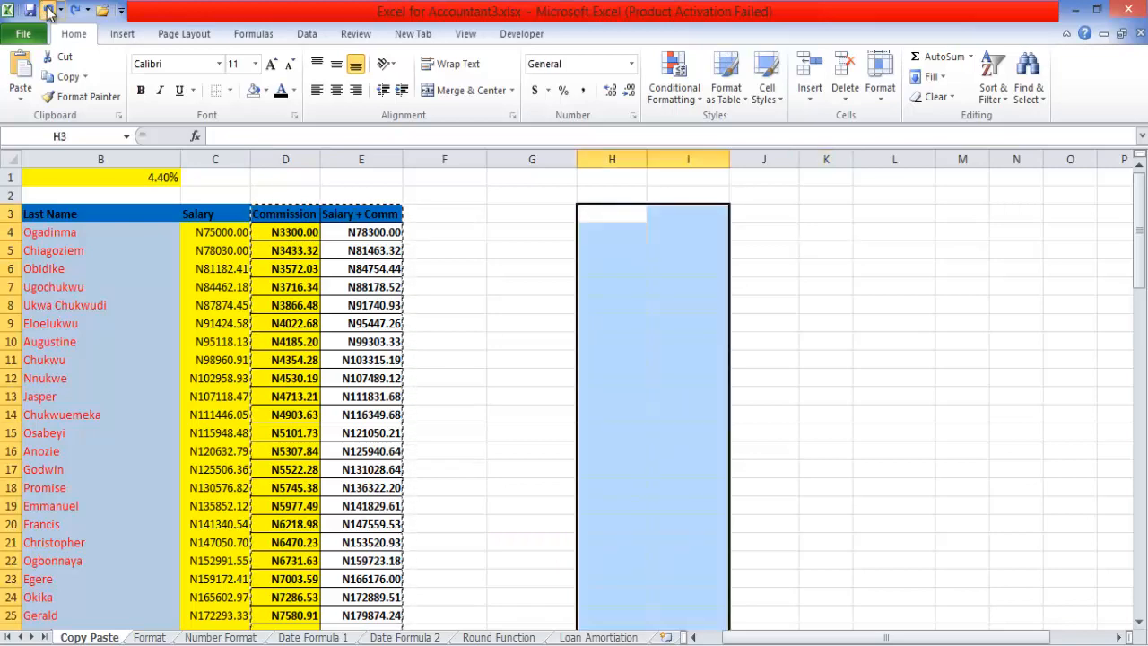
left_click(49, 11)
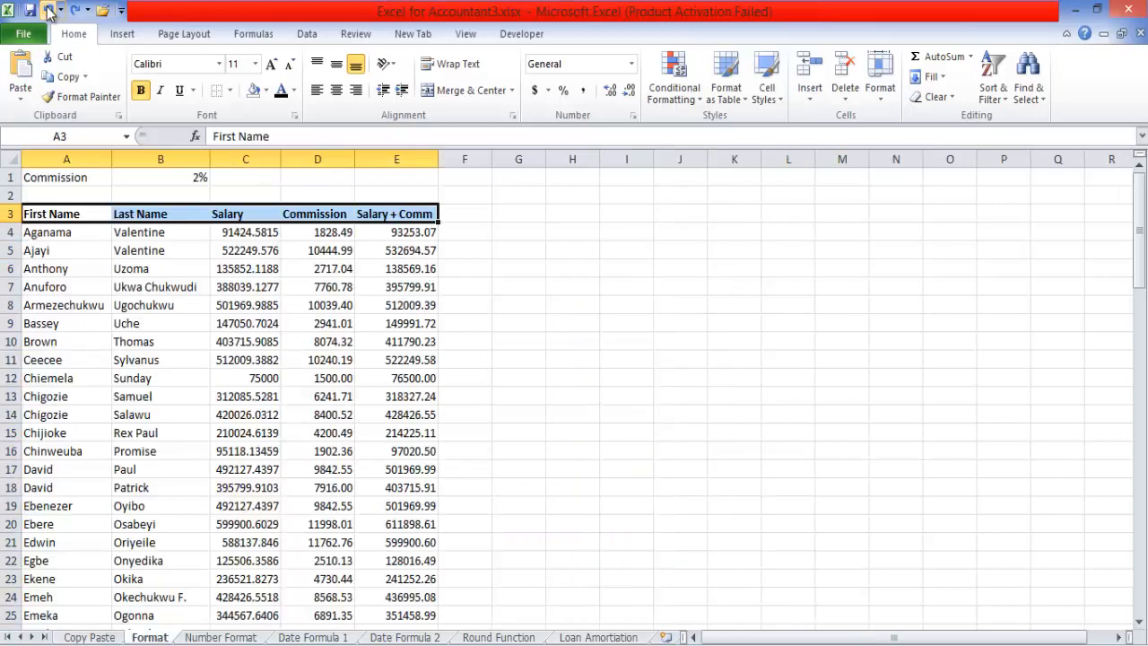
Step: Return to the Copy Paste sheet, cancel the pending copy and deselect the empty range in columns H and I
left_click(90, 635)
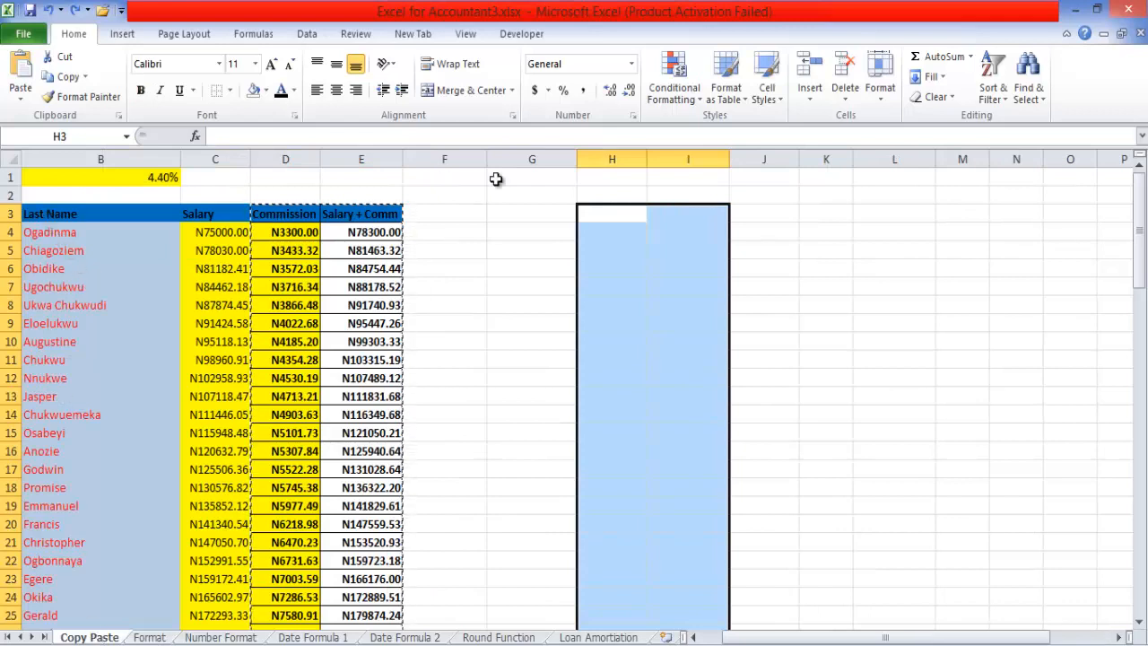
key("Escape")
left_click(512, 252)
left_click(514, 226)
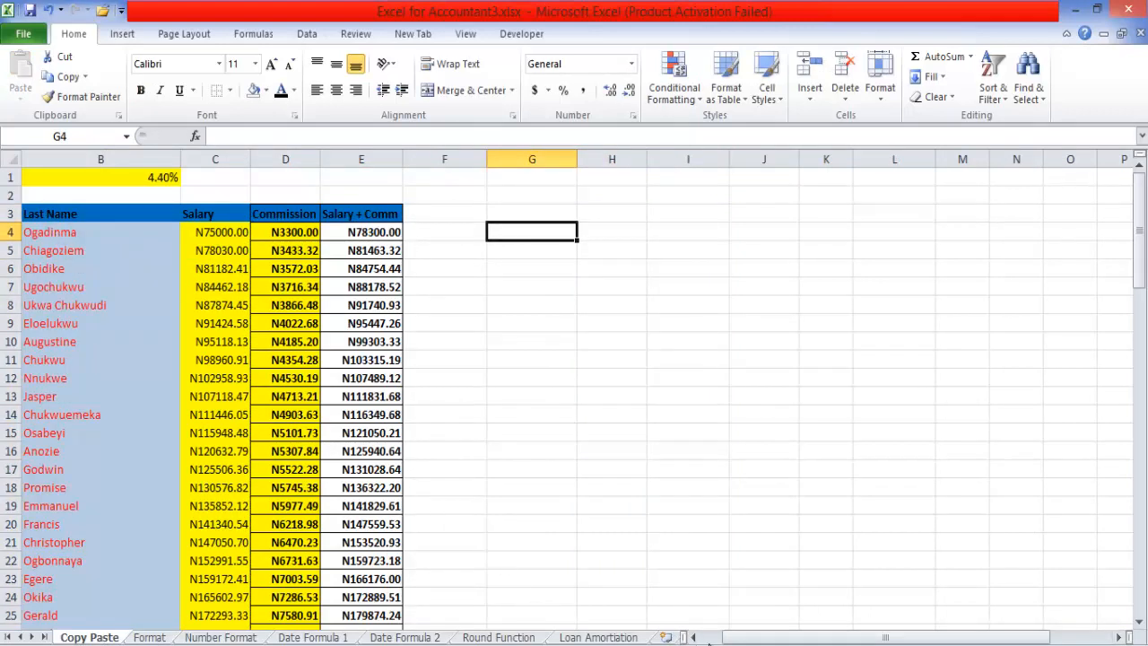
left_click(693, 637)
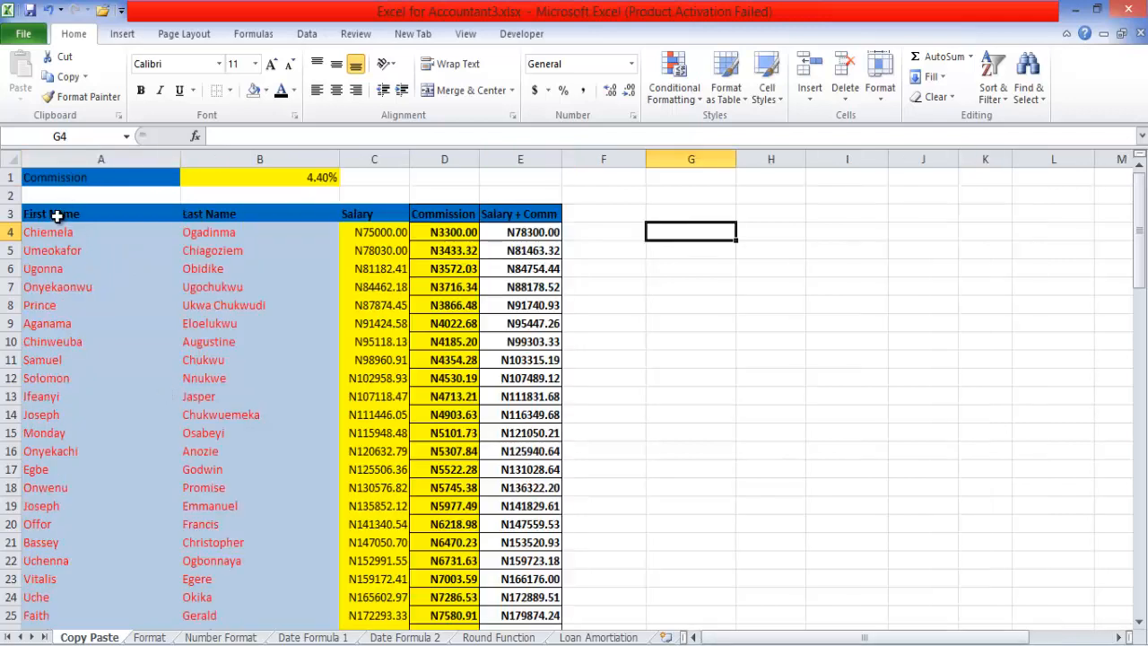
Step: Copy the whole table in columns A to E, from the header row 3 down to its last row
left_click_drag(56, 214, 531, 213)
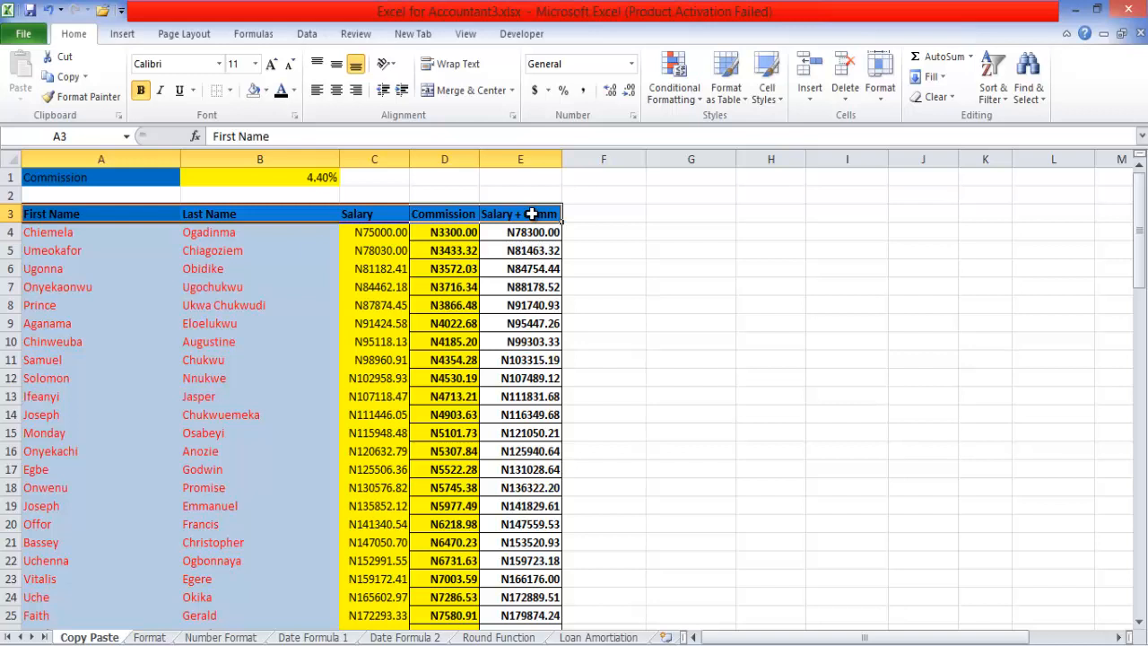
key("ctrl+shift+Down")
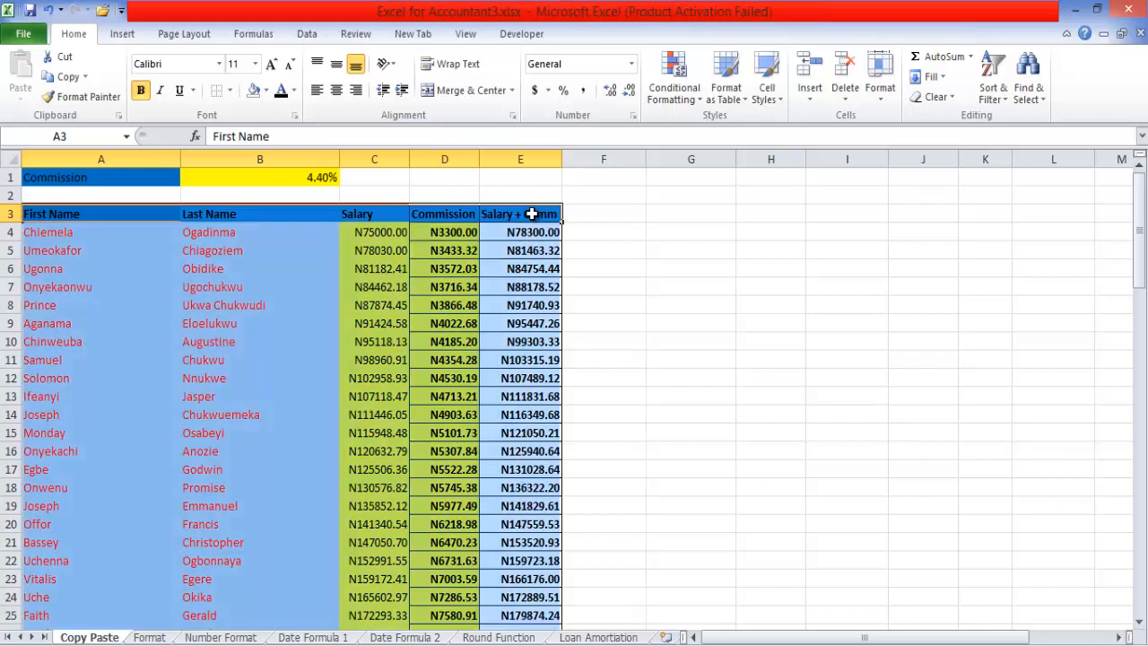
left_click(68, 77)
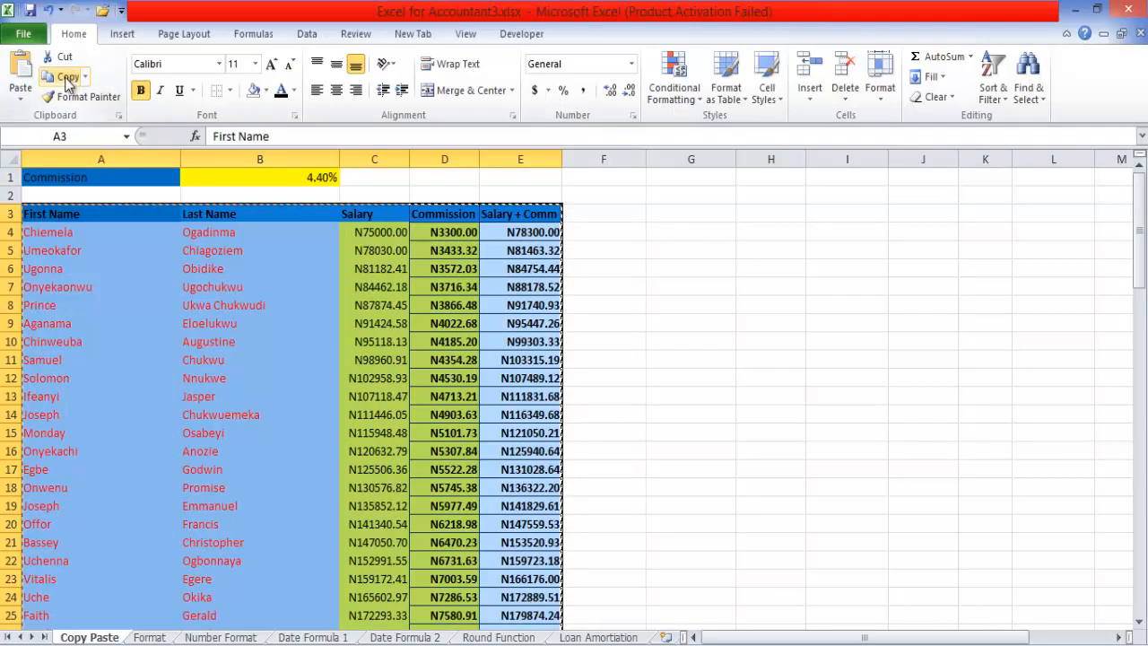
Step: Paste the copied table at H3 with the standard Paste option and widen column K to fit its Commission heading
left_click(25, 104)
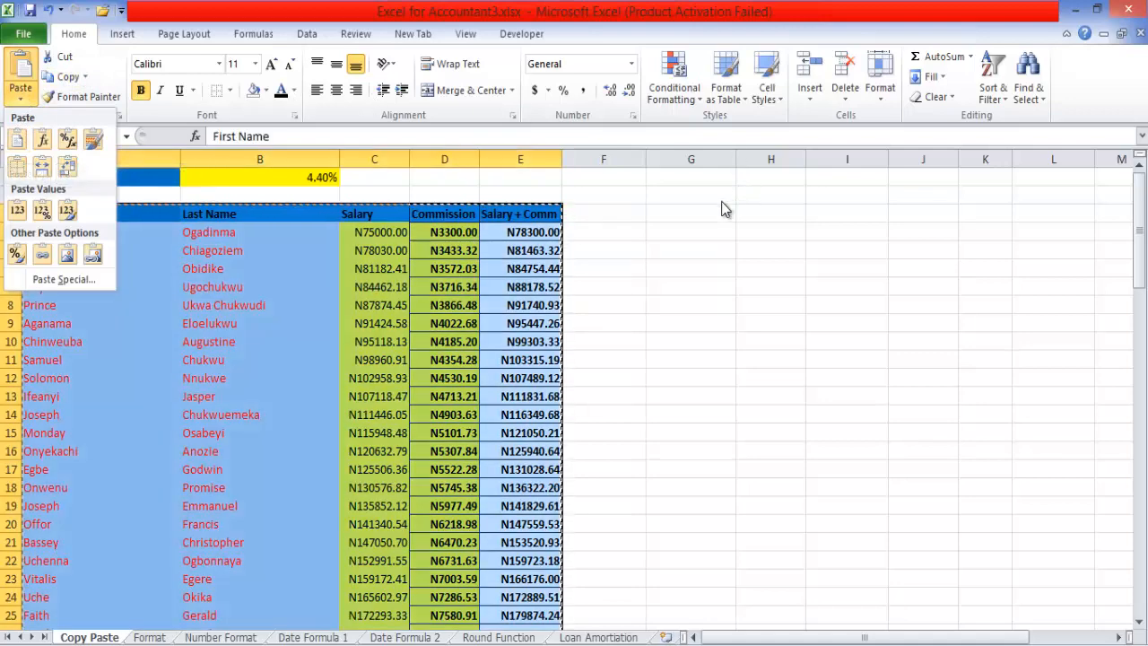
left_click(750, 211)
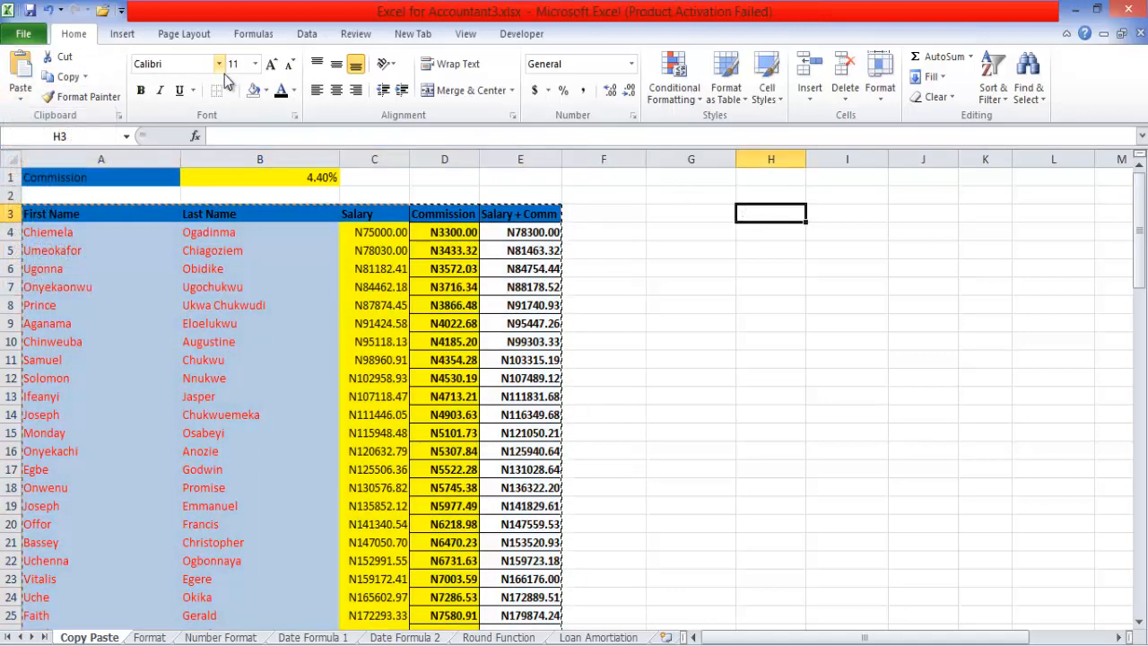
left_click(24, 104)
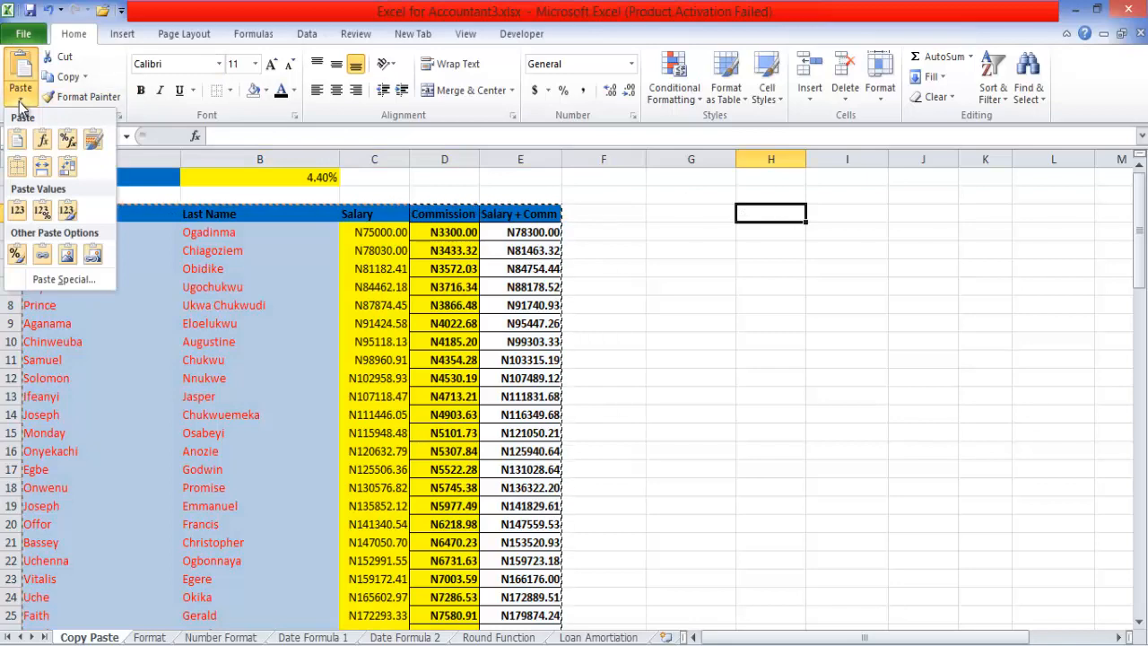
left_click(16, 137)
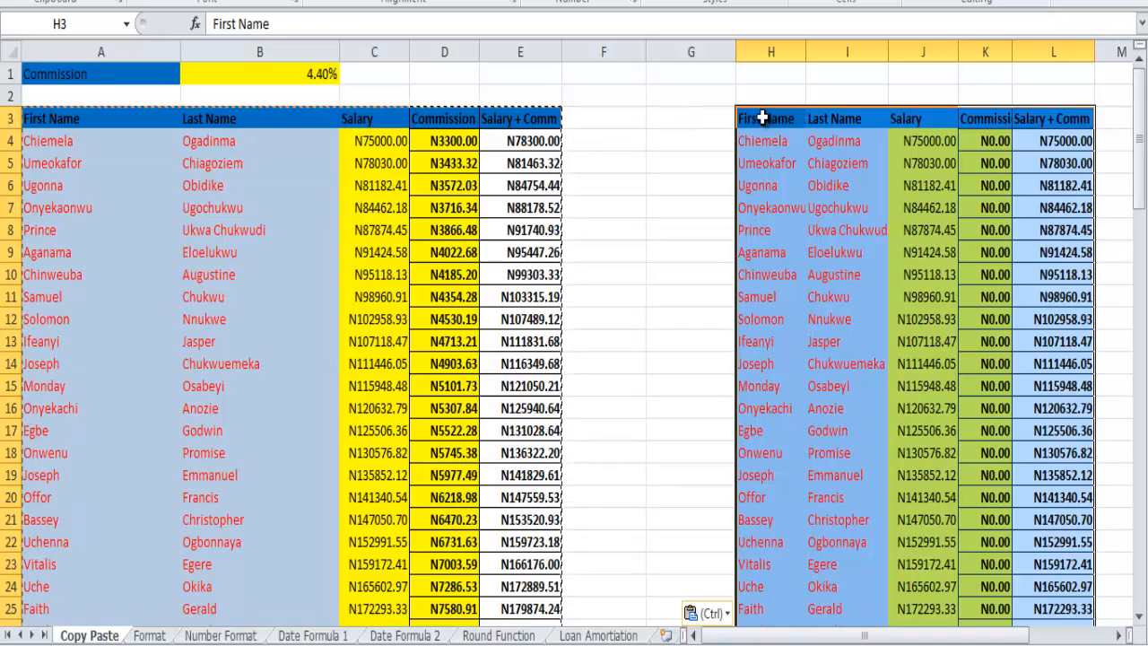
left_click(690, 140)
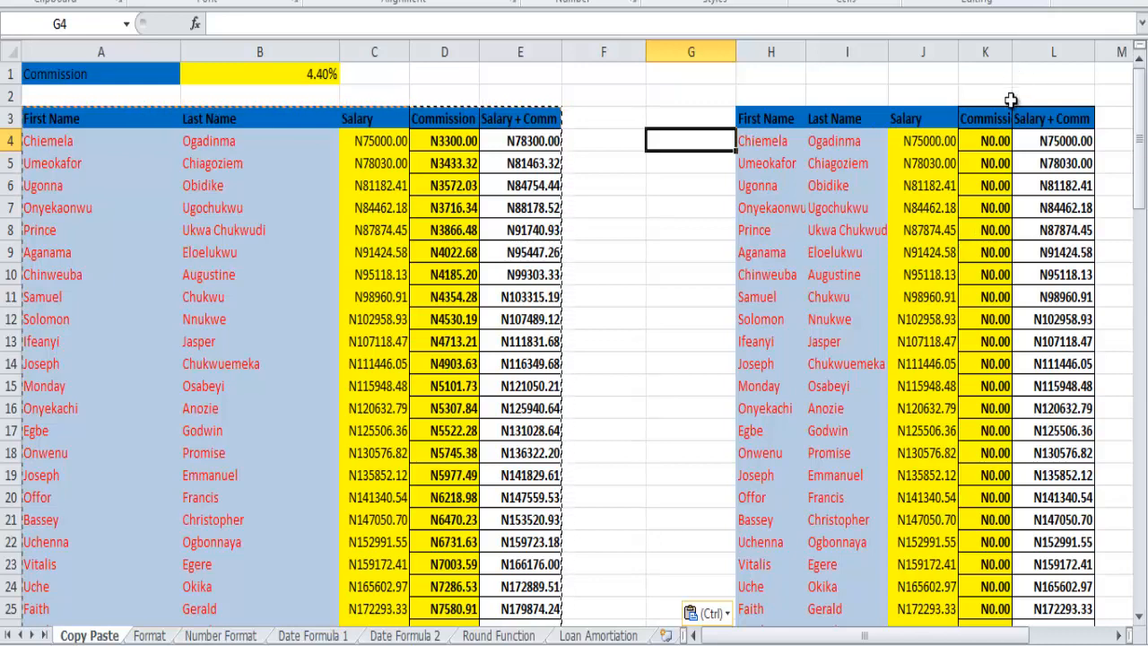
left_click_drag(1014, 52, 1029, 52)
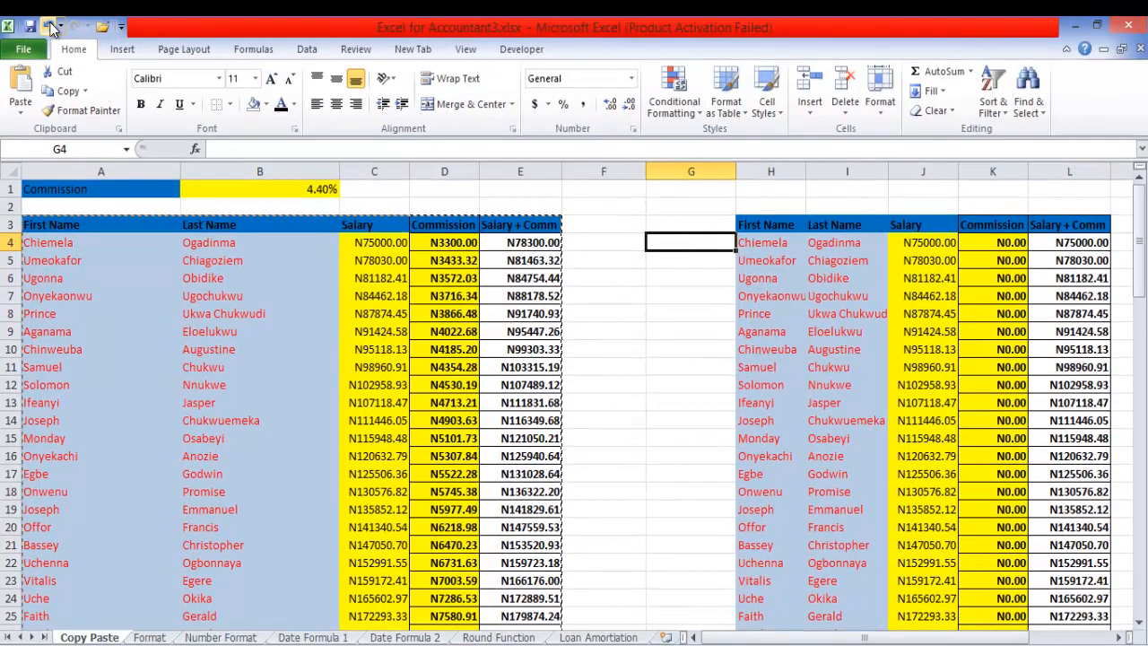
Step: Undo the widening of column K and the table paste, and select cell H3 as the paste destination
left_click(52, 28)
left_click(51, 28)
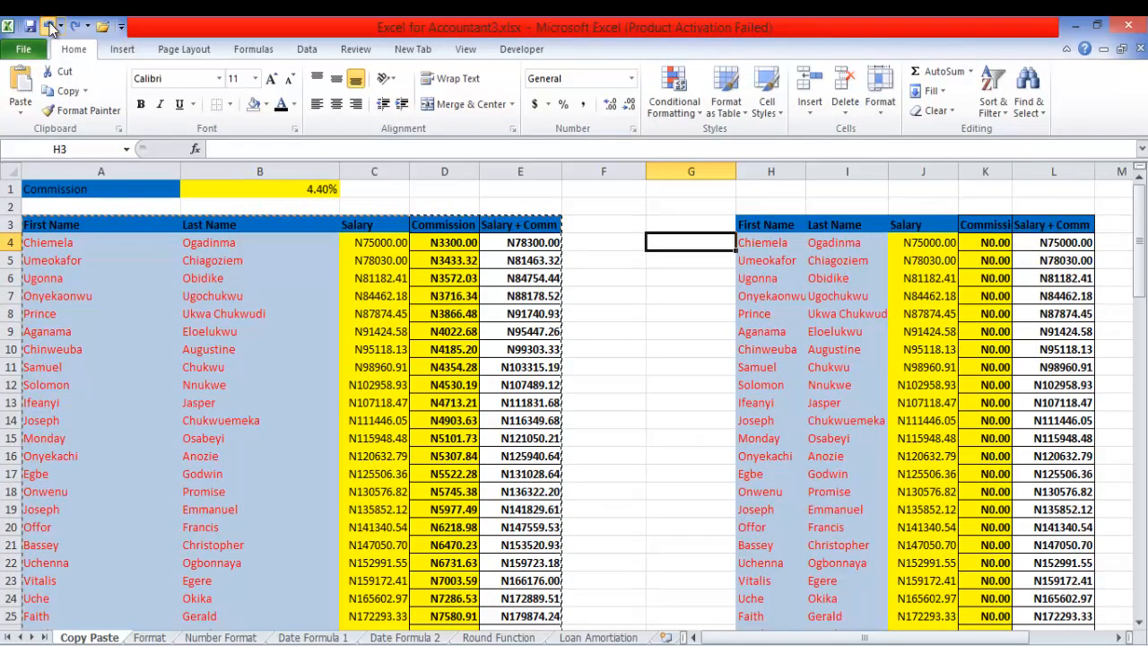
left_click(51, 28)
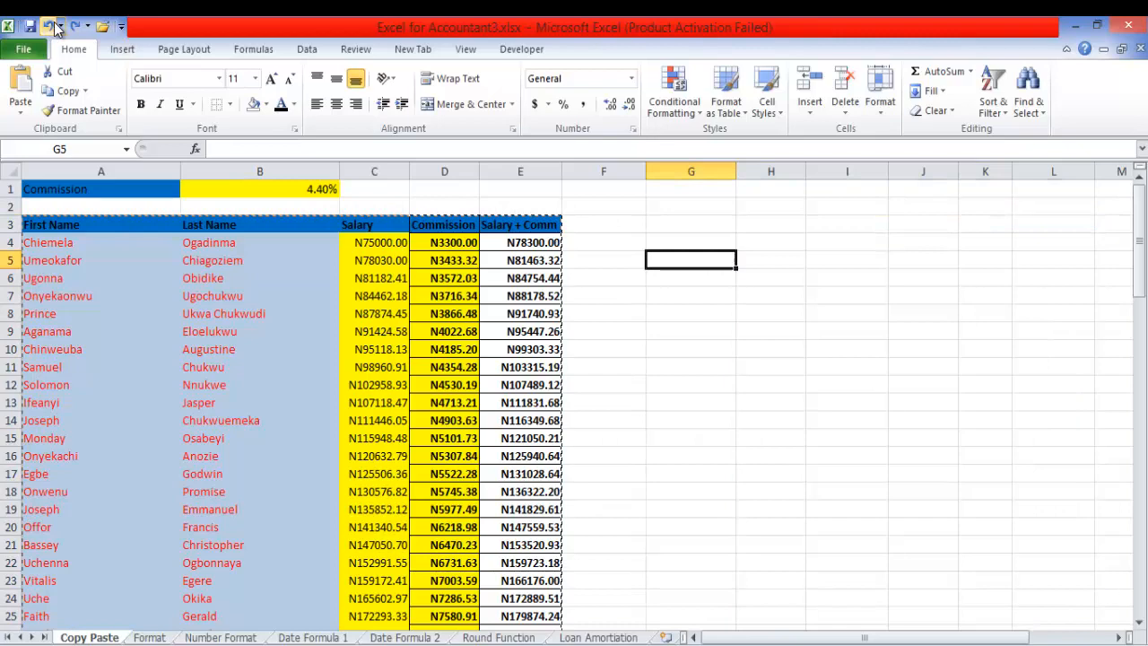
left_click(770, 225)
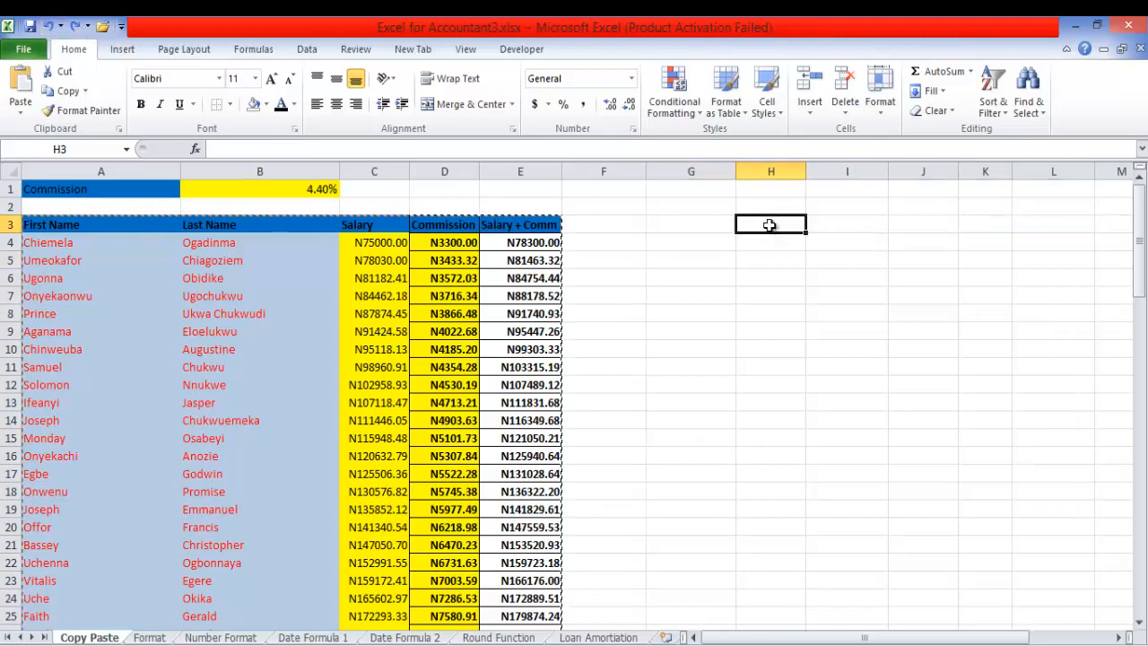
Step: Paste the copied table at H3 using the Formulas paste option and deselect the pasted range
left_click(22, 115)
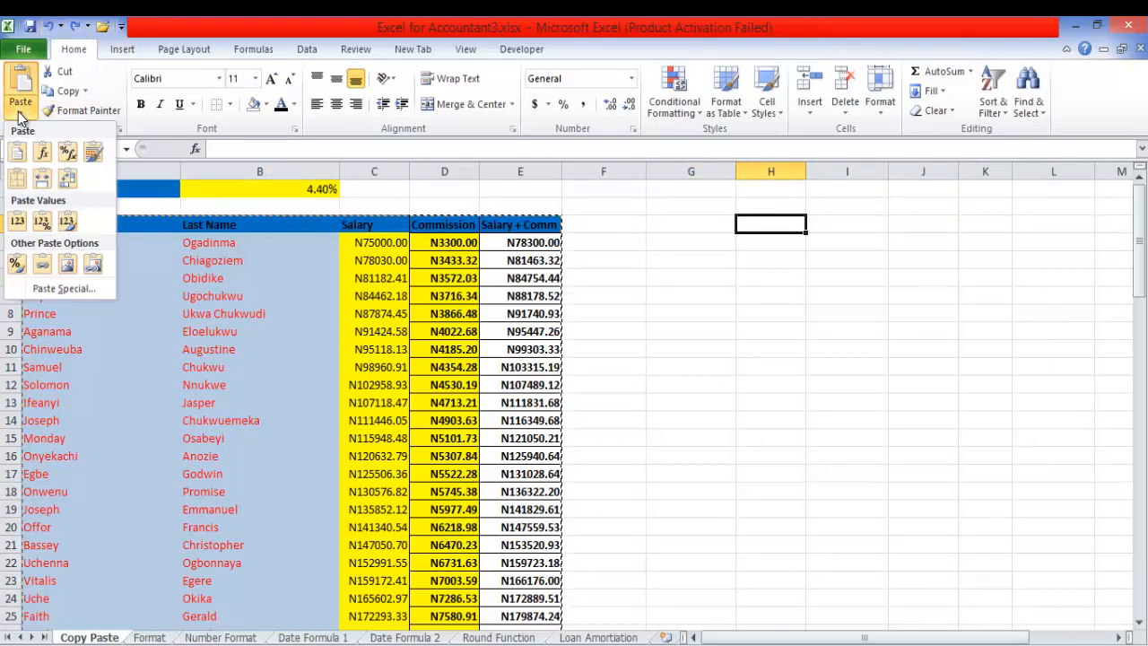
left_click(43, 155)
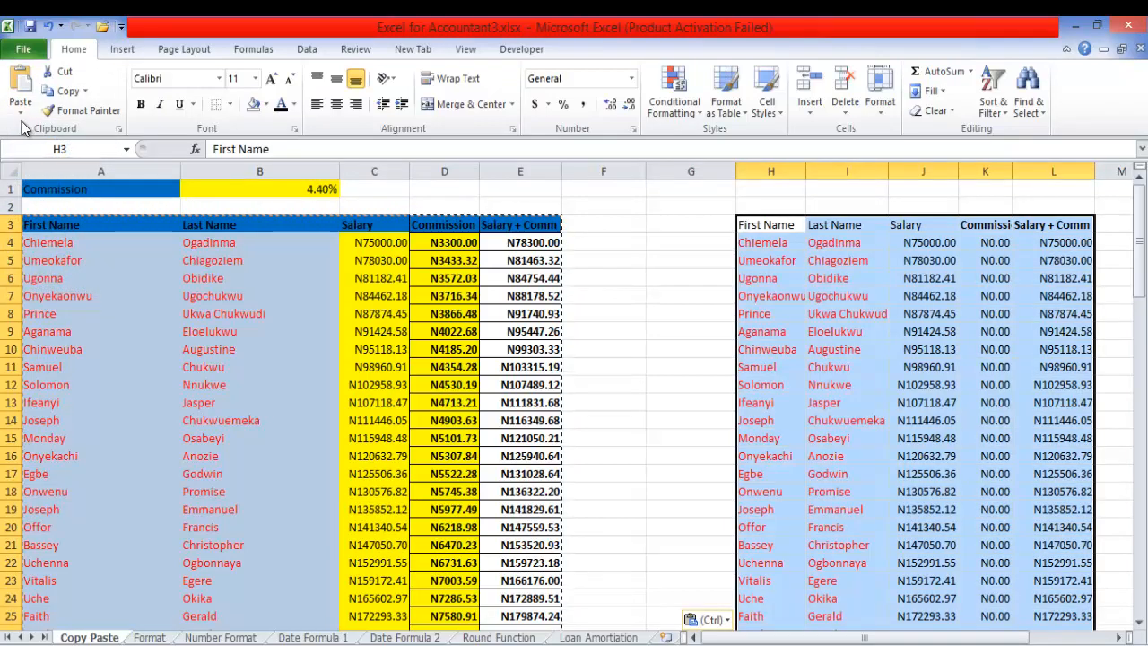
left_click(21, 116)
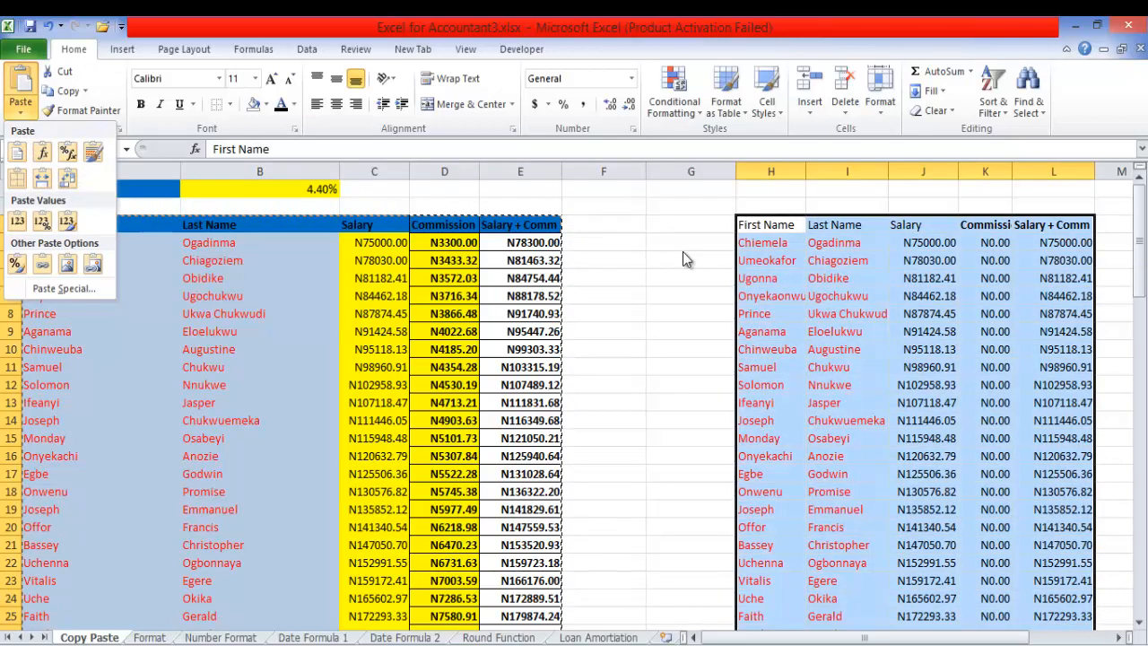
left_click(682, 242)
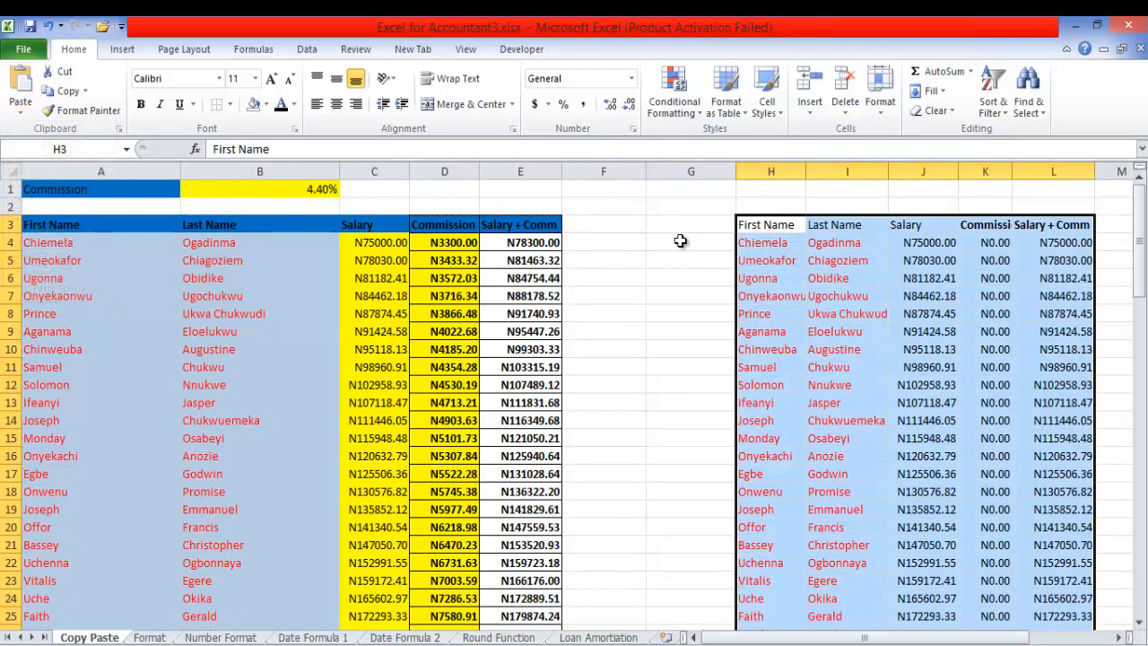
Step: Inspect the pasted Commission formula in K4 and the Salary + Comm formula in L4 without changing them
left_click(996, 248)
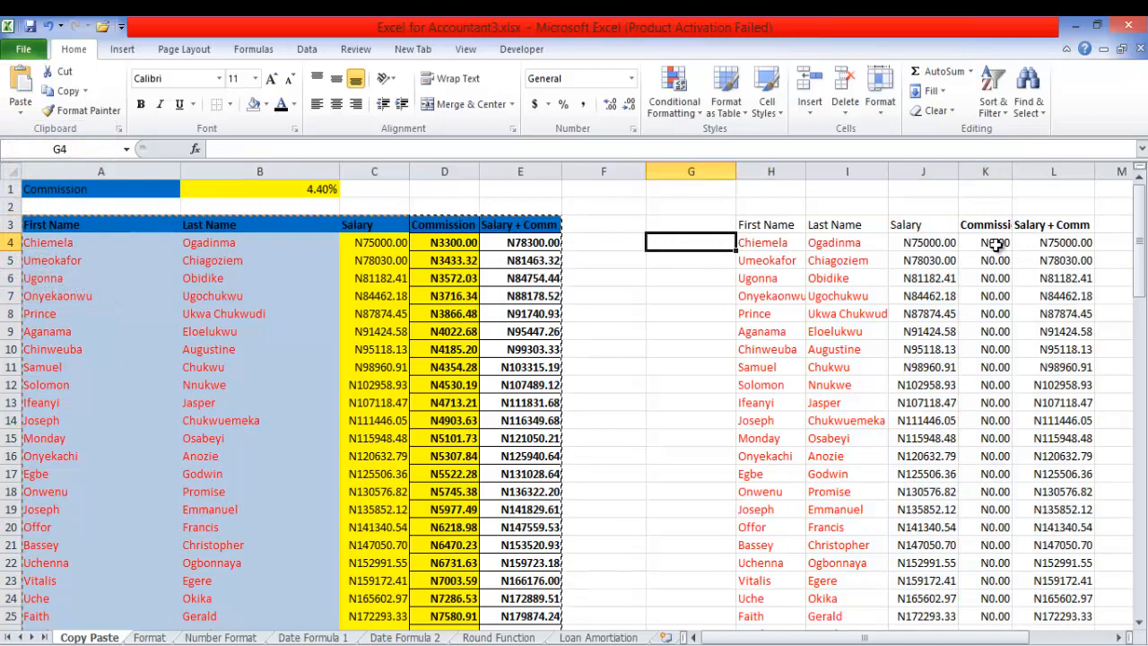
type("=J4*I$1")
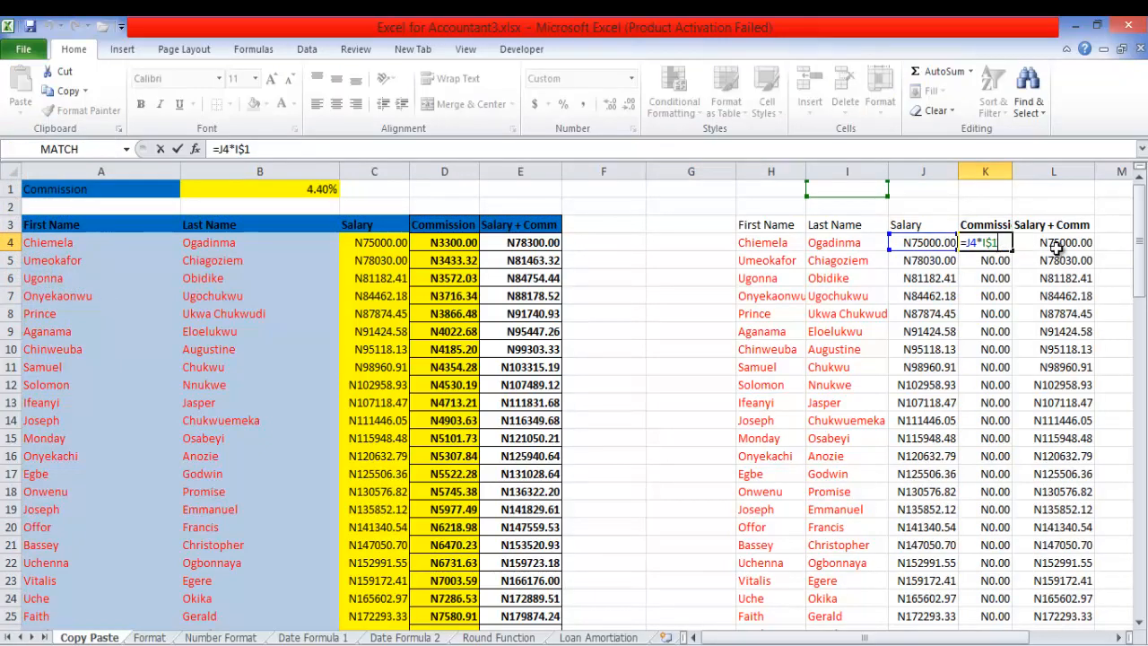
left_click(1058, 244)
double_click(1055, 244)
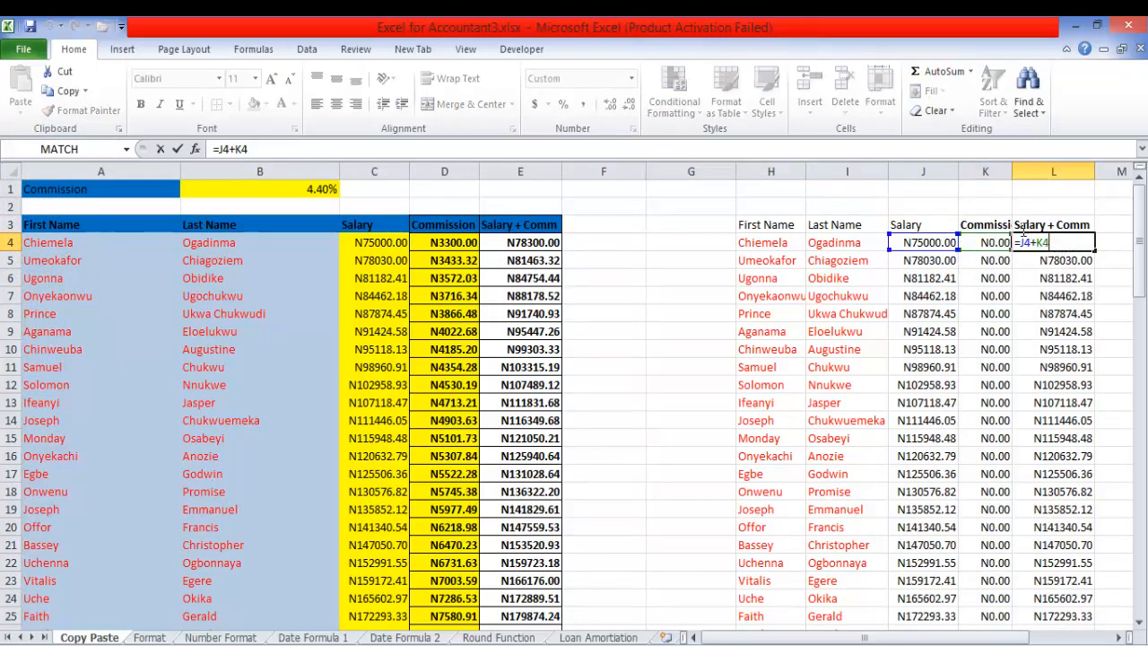
left_click(978, 207)
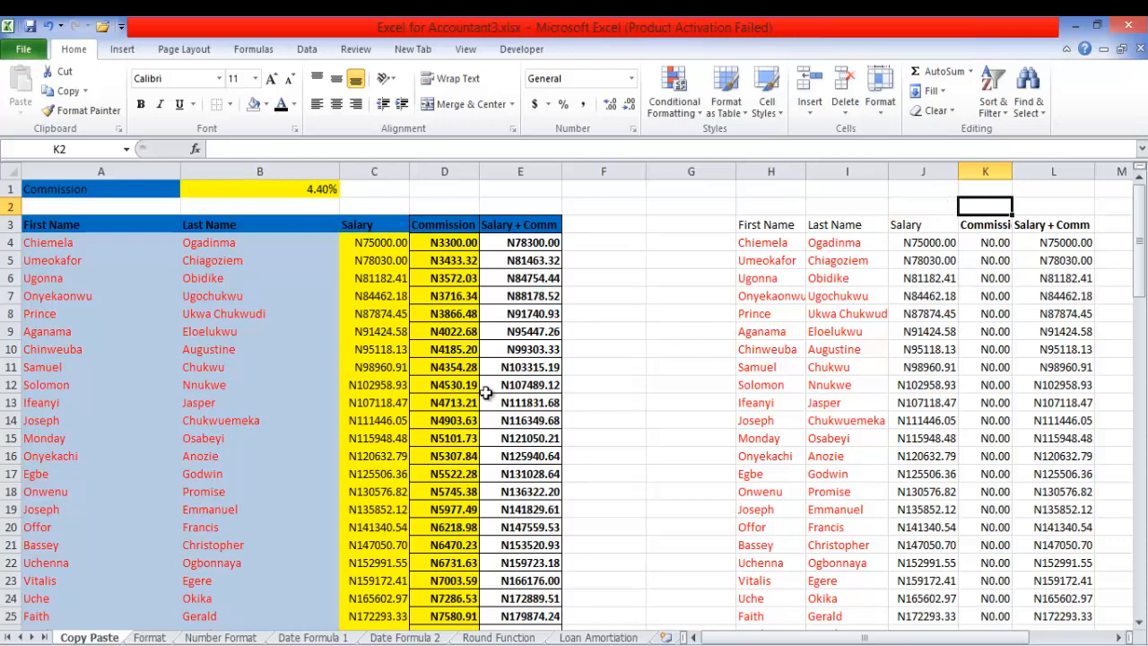
Step: On the Format sheet, clear the Commission and Salary + Comm values in columns D and E from row 4 down
left_click(149, 639)
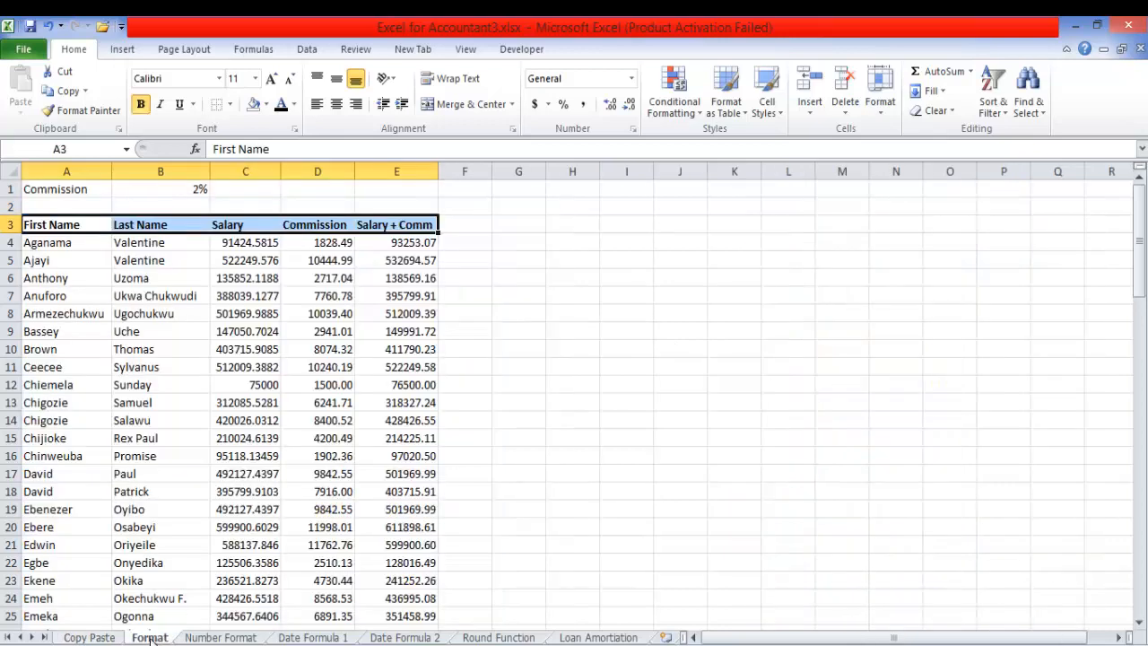
left_click(515, 376)
left_click(429, 285)
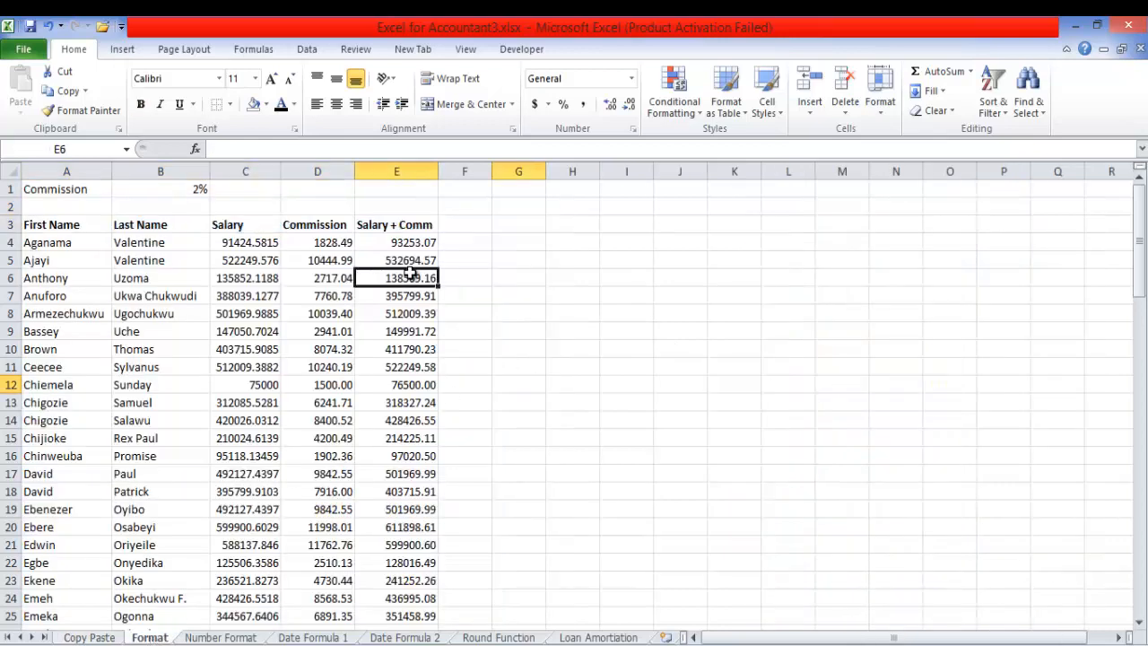
left_click(319, 240)
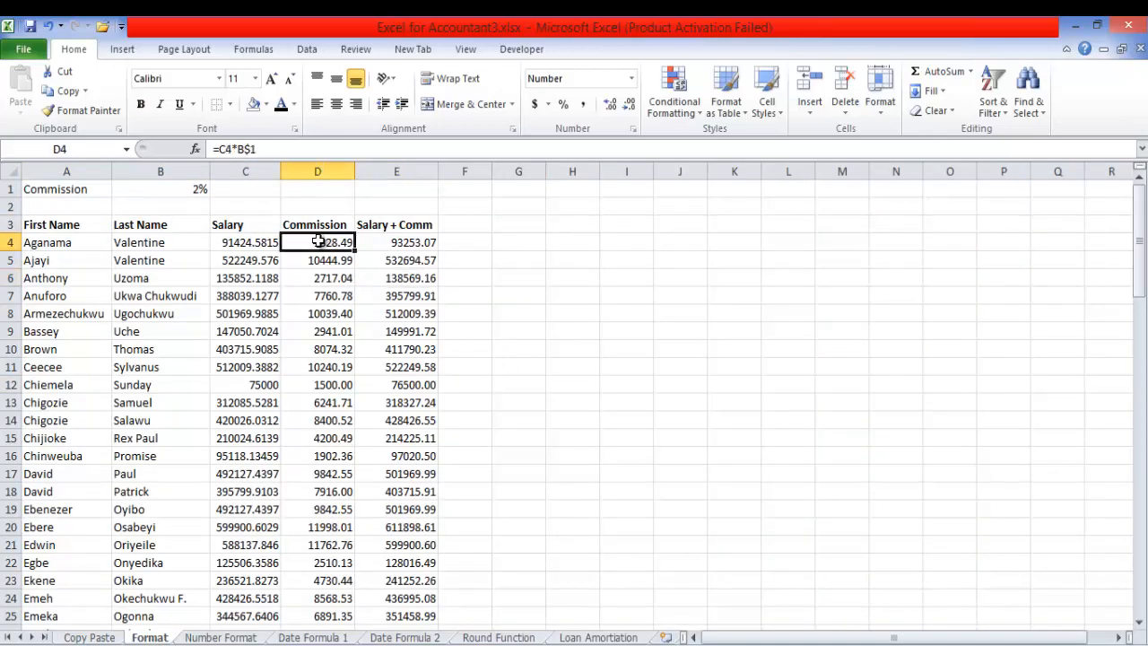
left_click_drag(319, 240, 400, 243)
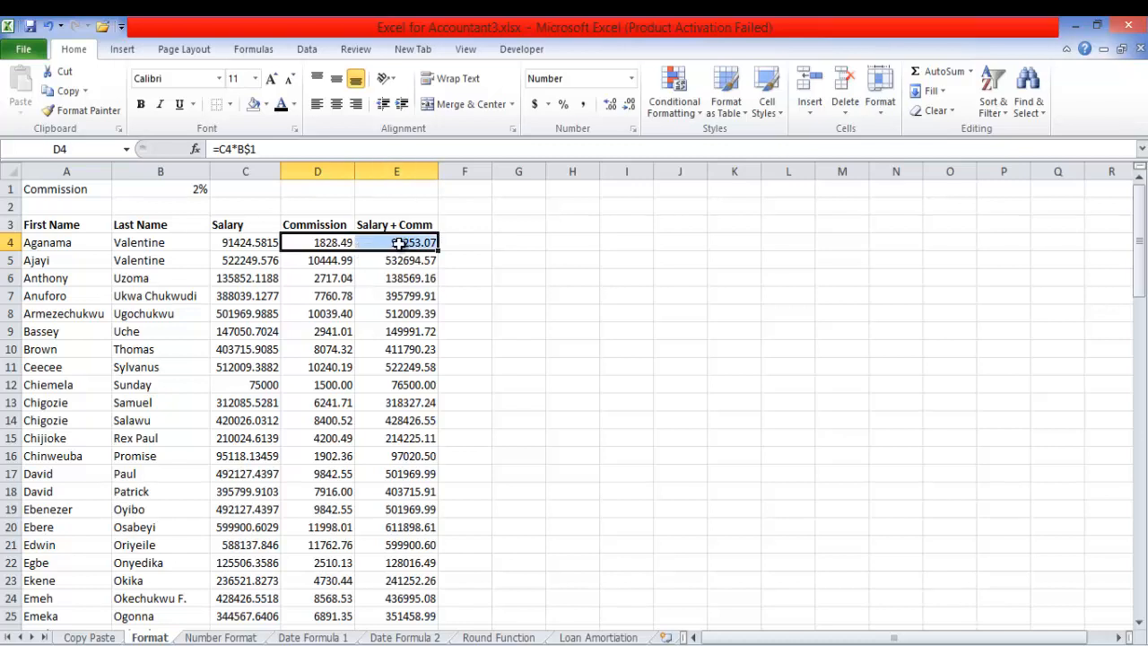
key("ctrl+shift+Down")
key("Delete")
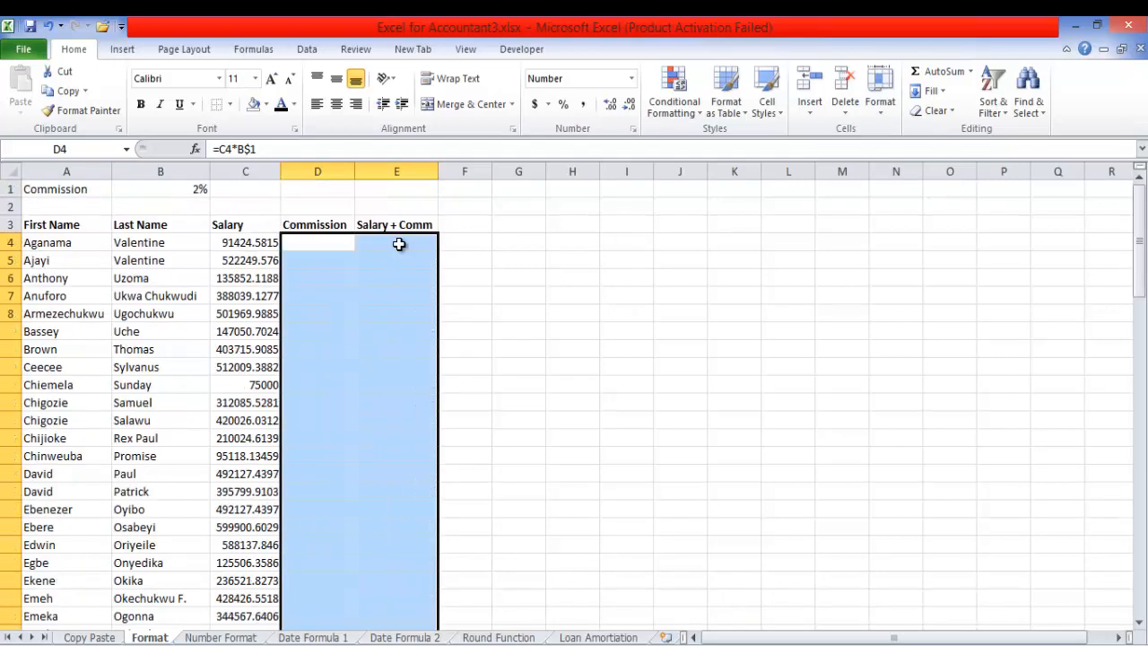
left_click(469, 259)
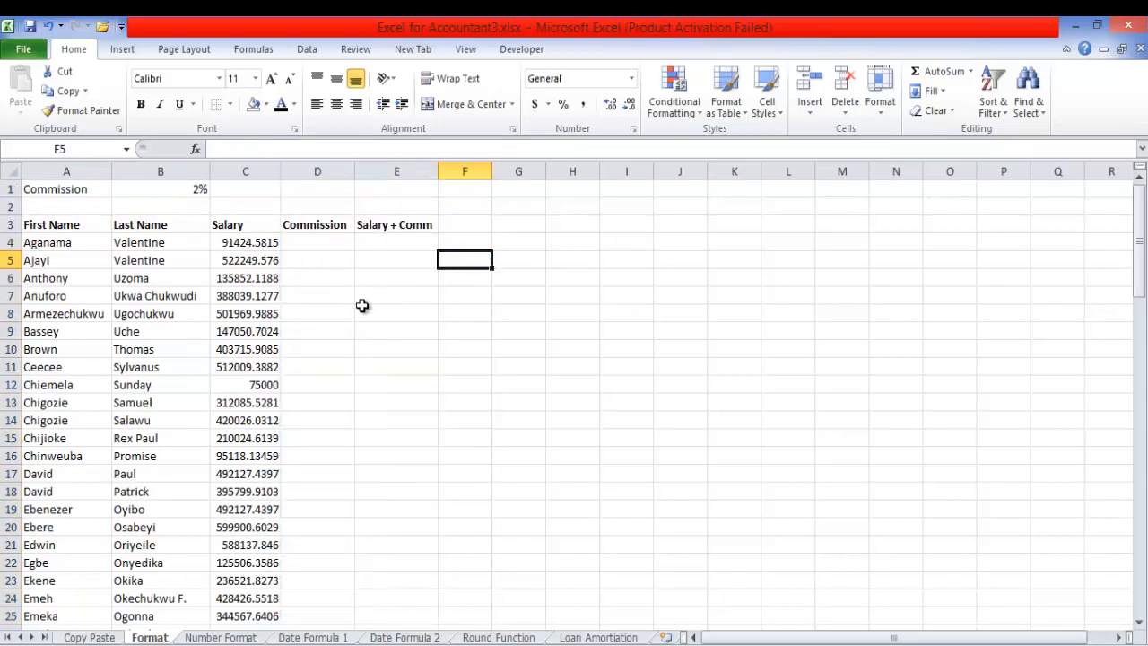
Step: On the Copy Paste sheet, copy the Commission and Salary + Comm cells from D4:E4 down and paste them with the Formulas option
left_click(106, 638)
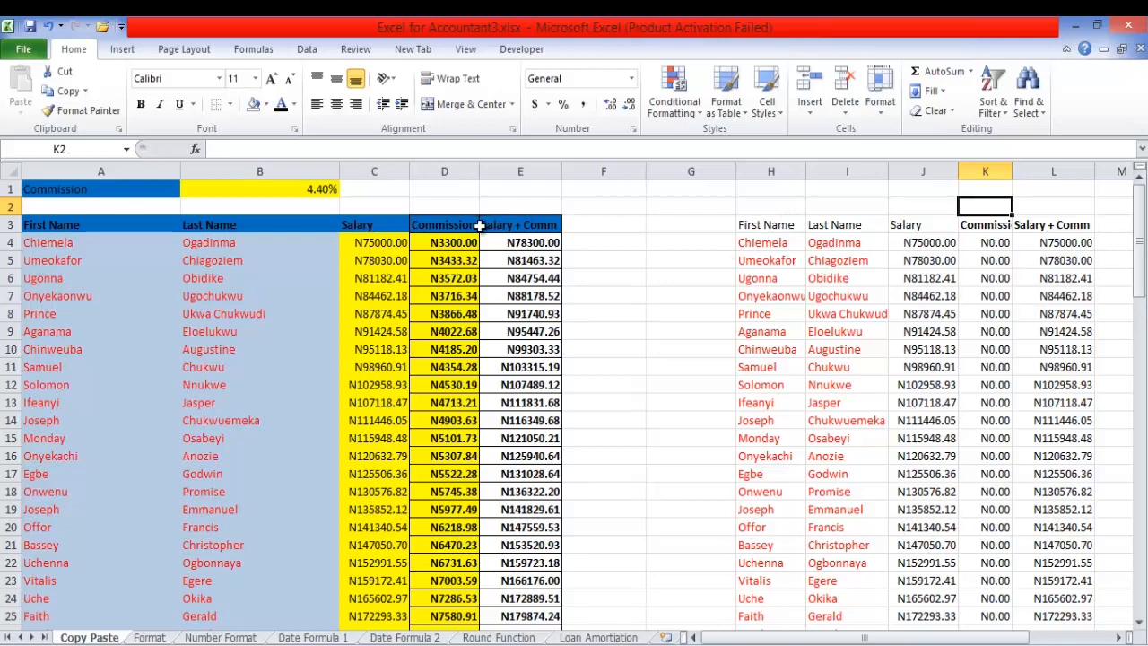
left_click_drag(437, 243, 518, 240)
key("ctrl+shift+Down")
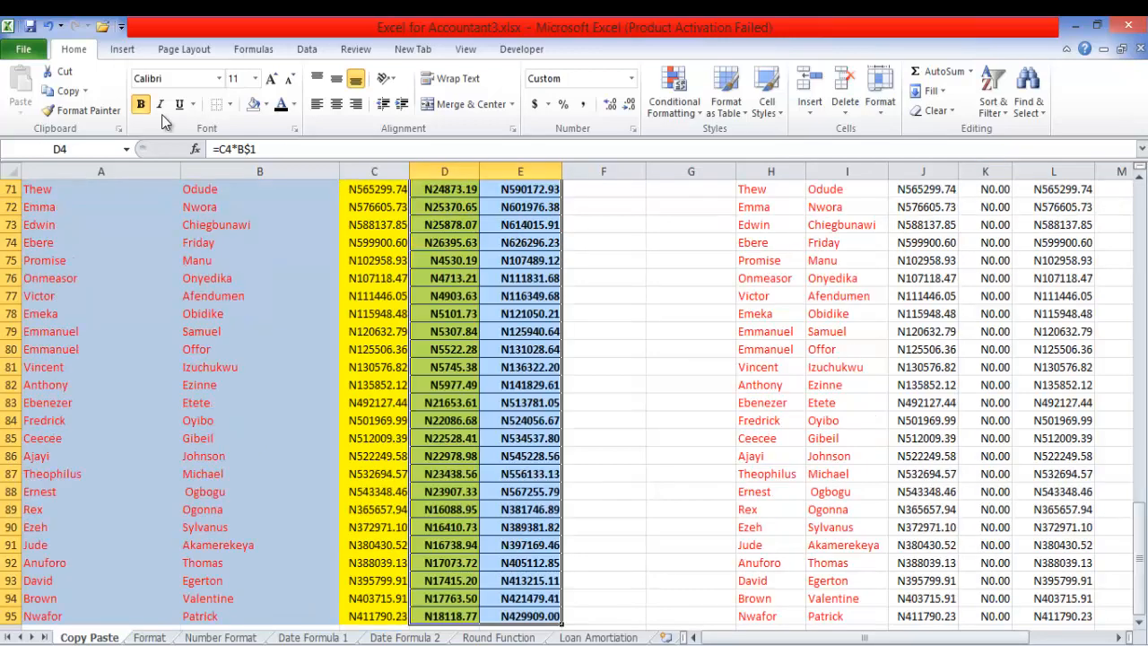
left_click(67, 91)
key("ctrl+BackSpace")
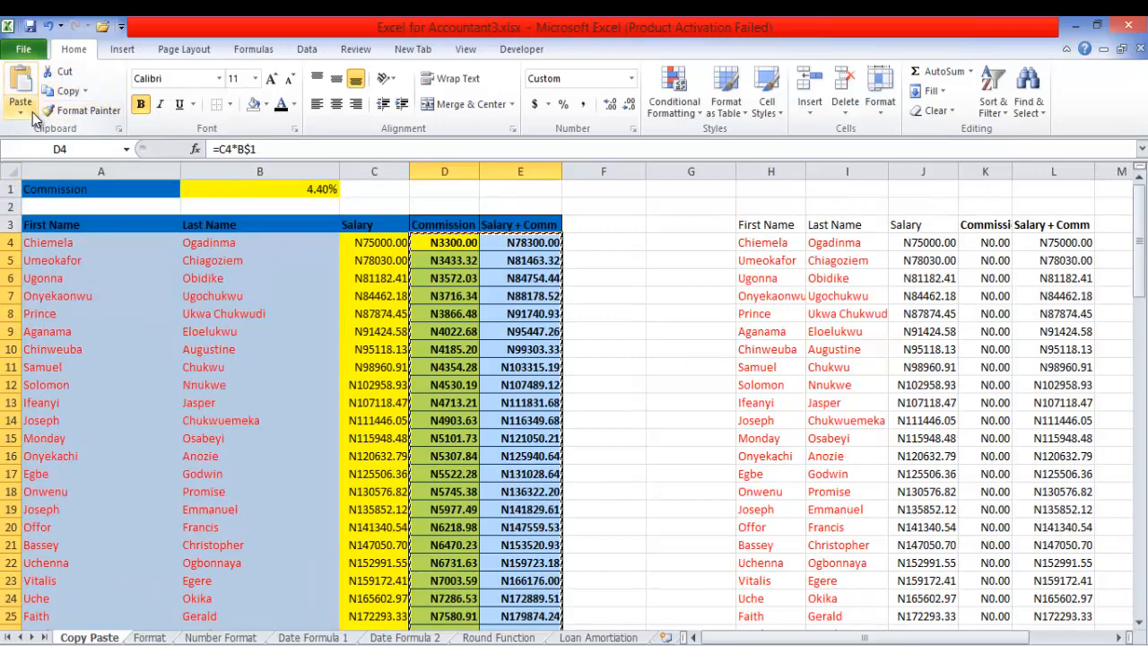
left_click(22, 118)
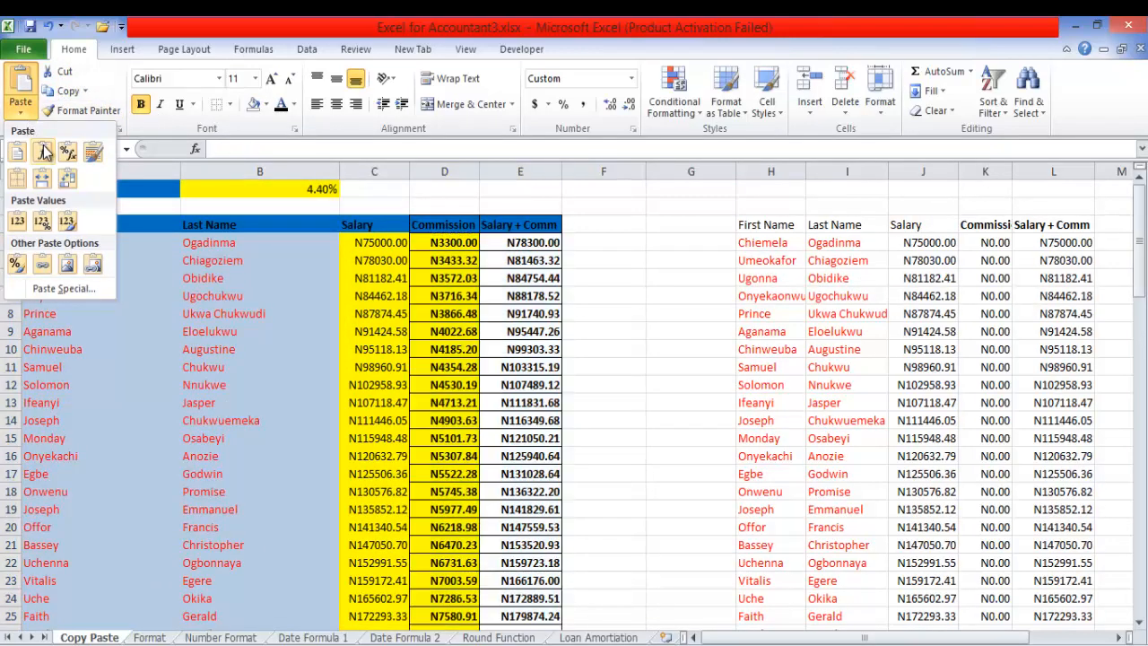
left_click(42, 152)
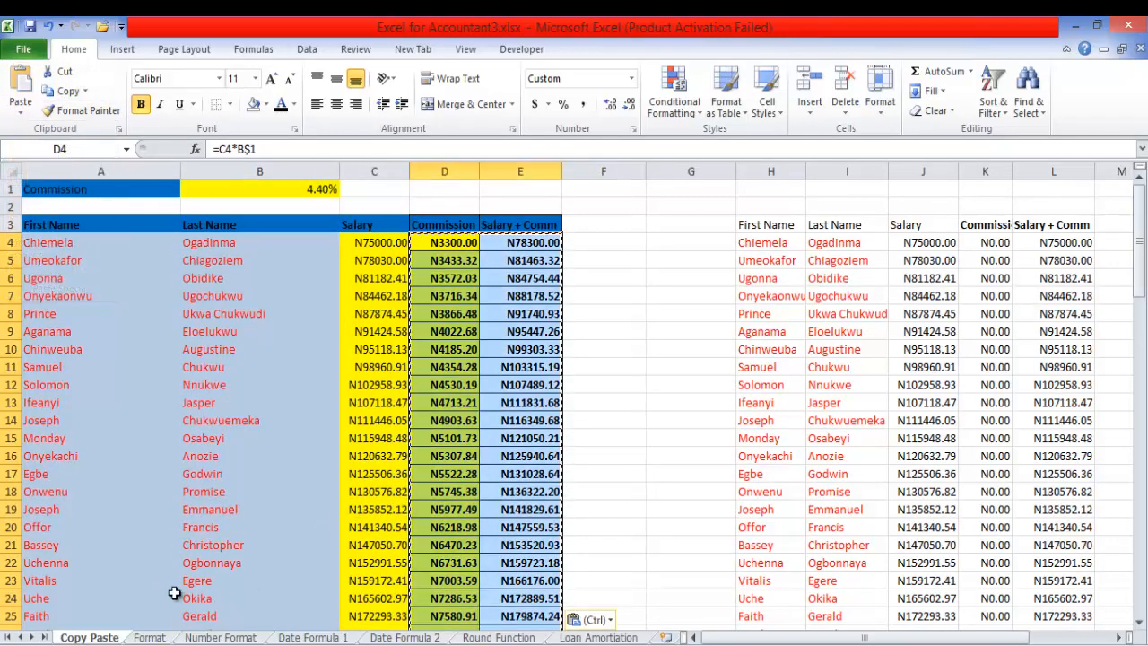
Step: Select D4 on the Format sheet as the paste destination, and cancel the pending copy back on the Copy Paste sheet
left_click(150, 636)
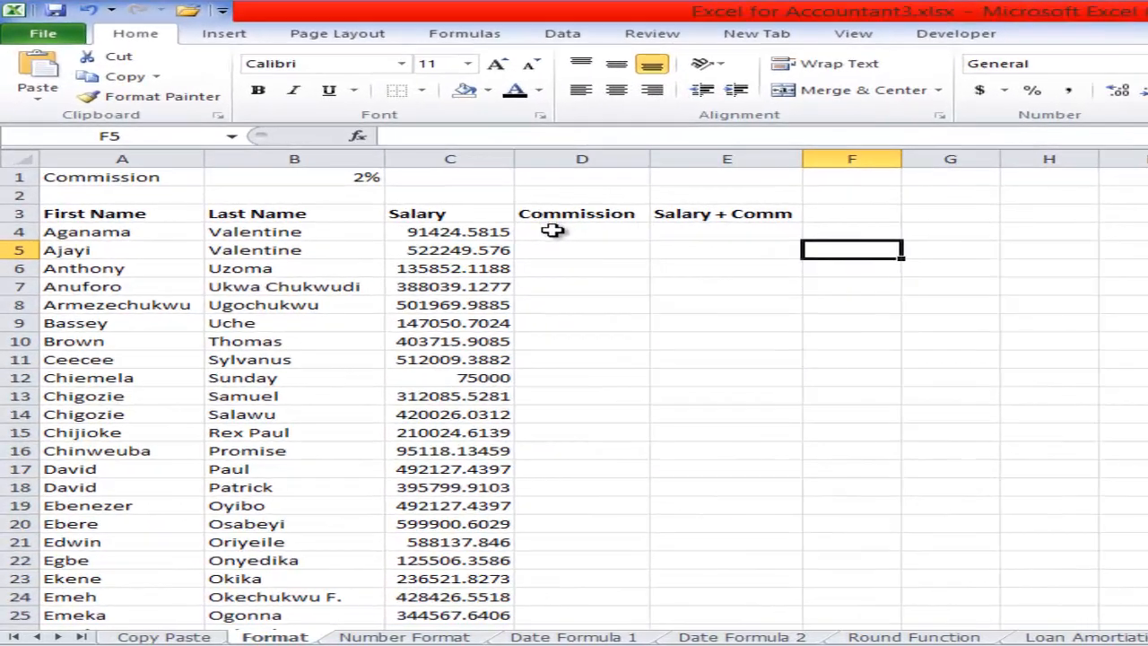
left_click(301, 242)
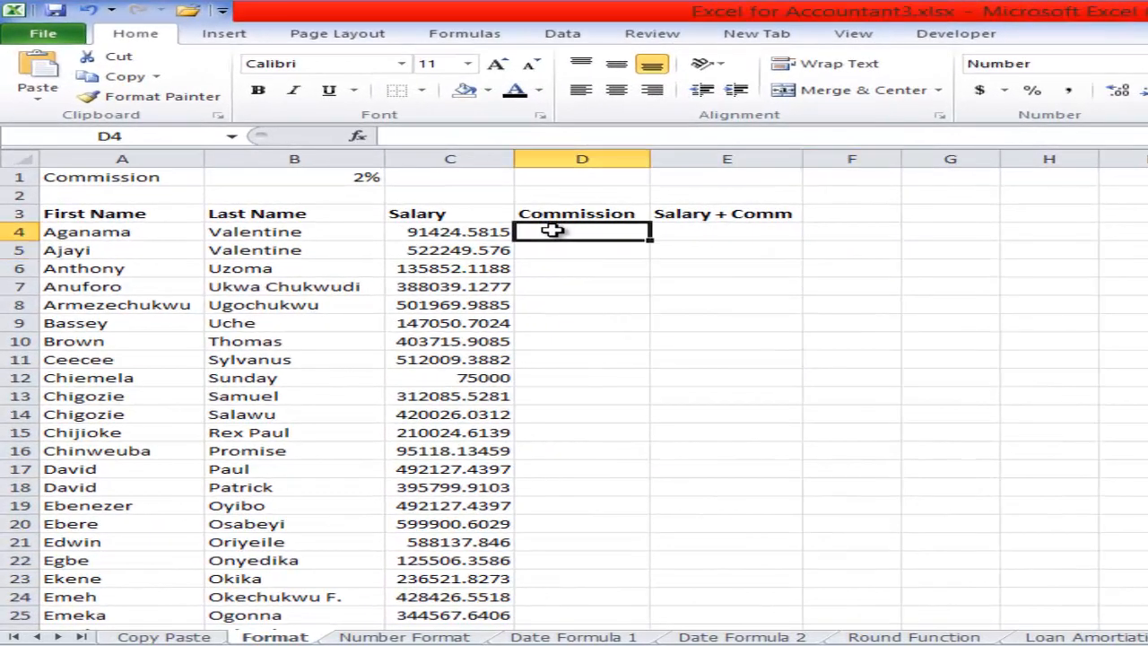
left_click(40, 105)
key("Escape")
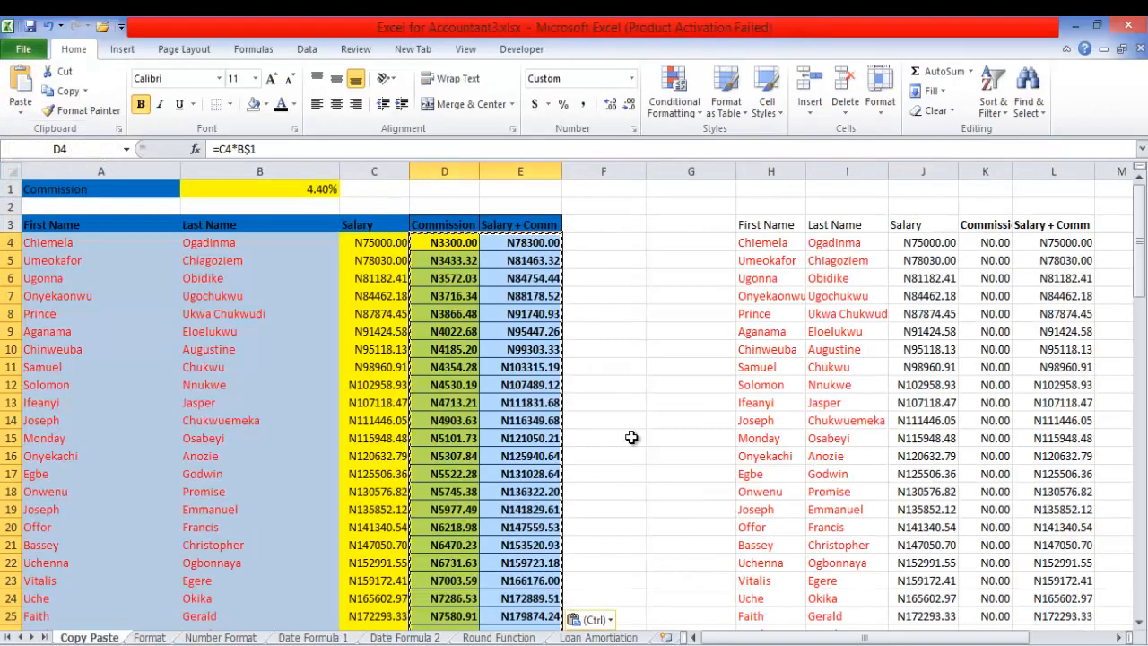
double_click(631, 437)
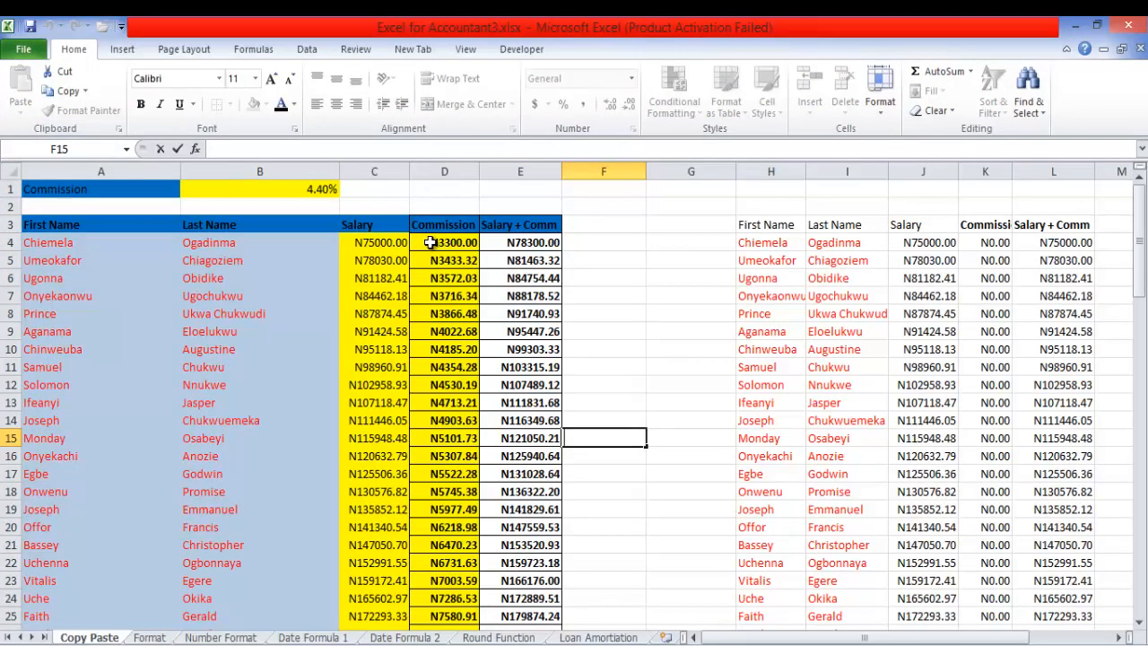
Step: Copy the Commission and Salary + Comm cells on the Copy Paste sheet from D4:E4 down to the last row
left_click_drag(431, 242, 512, 242)
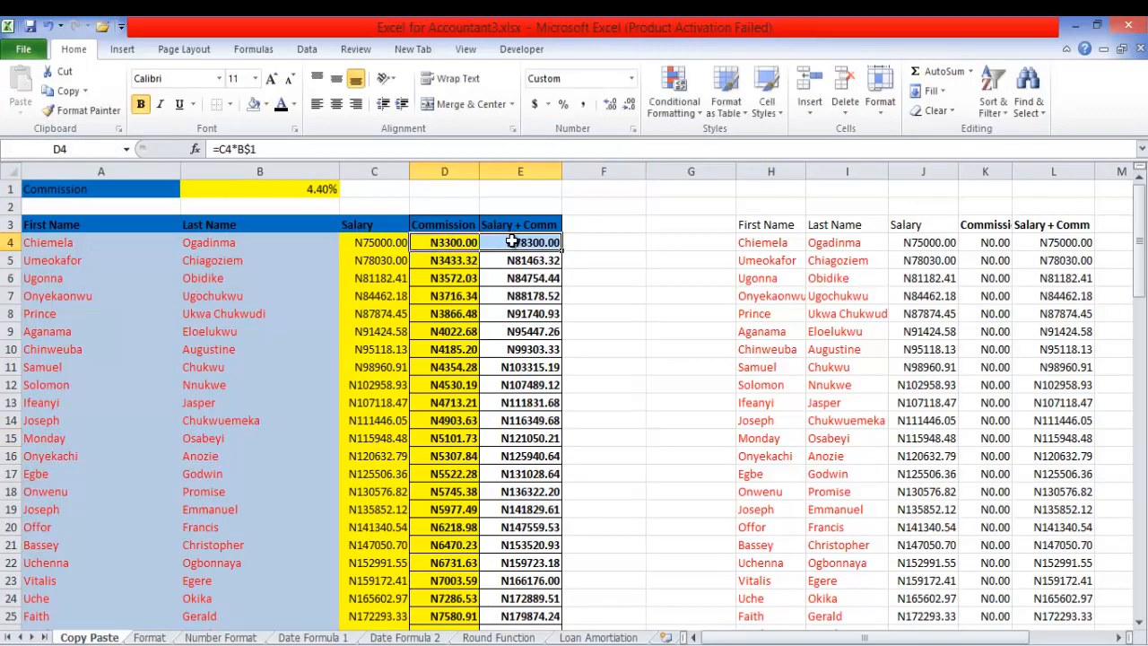
key("ctrl+shift+Down")
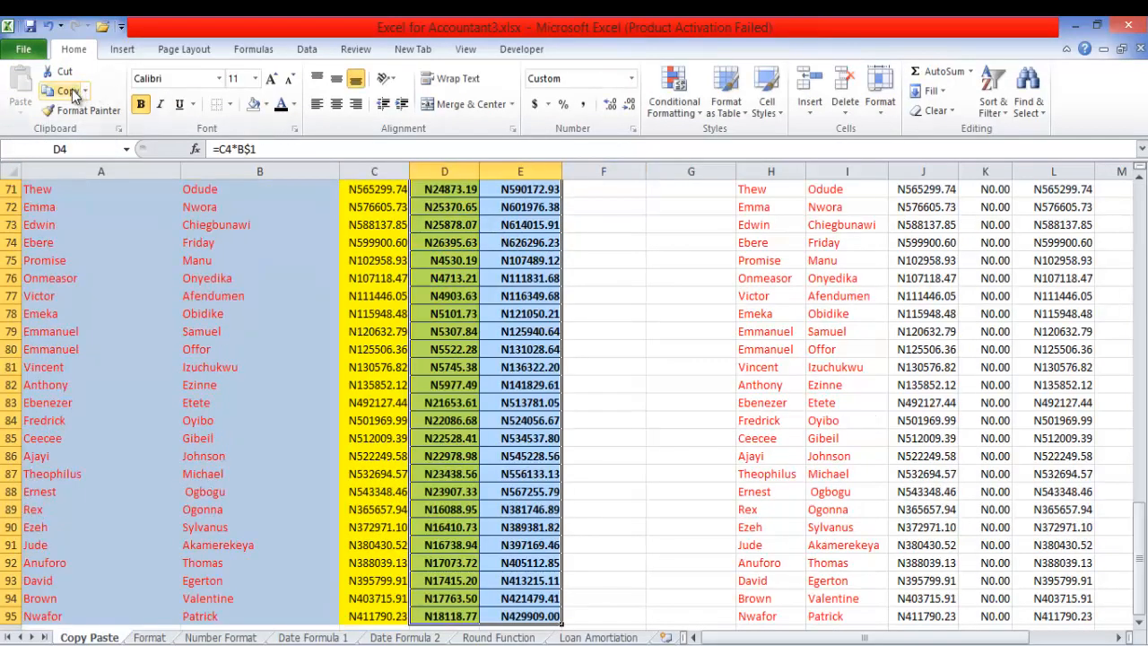
left_click(73, 94)
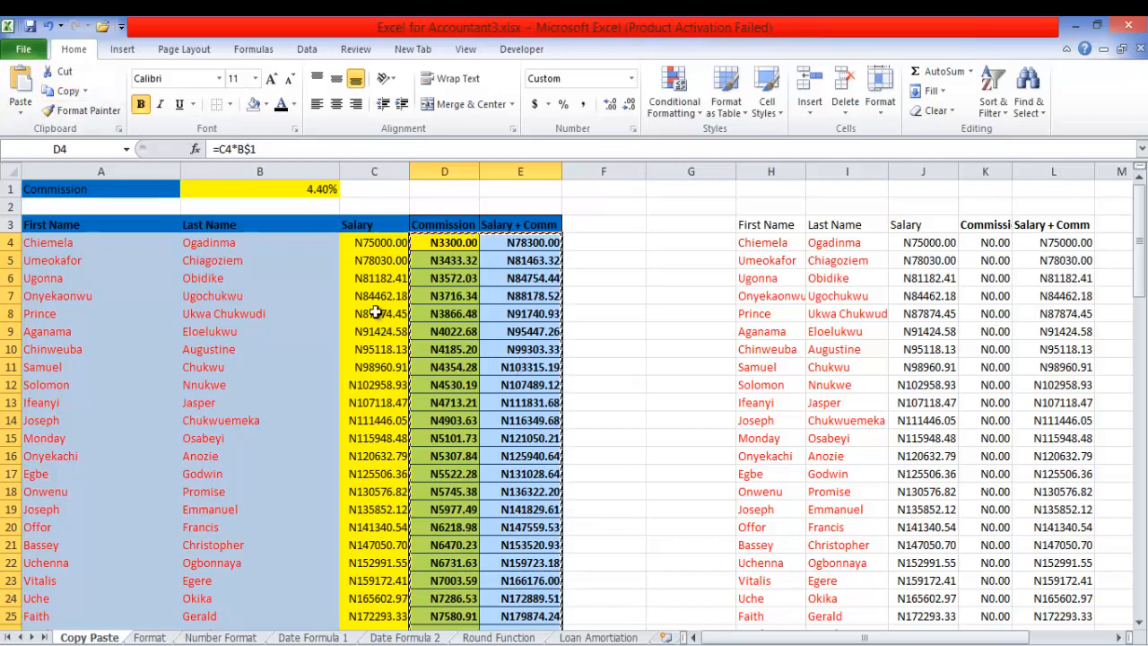
Step: Paste the copied cells at D4 on the Format sheet using the Formulas option and deselect the pasted range
left_click(149, 637)
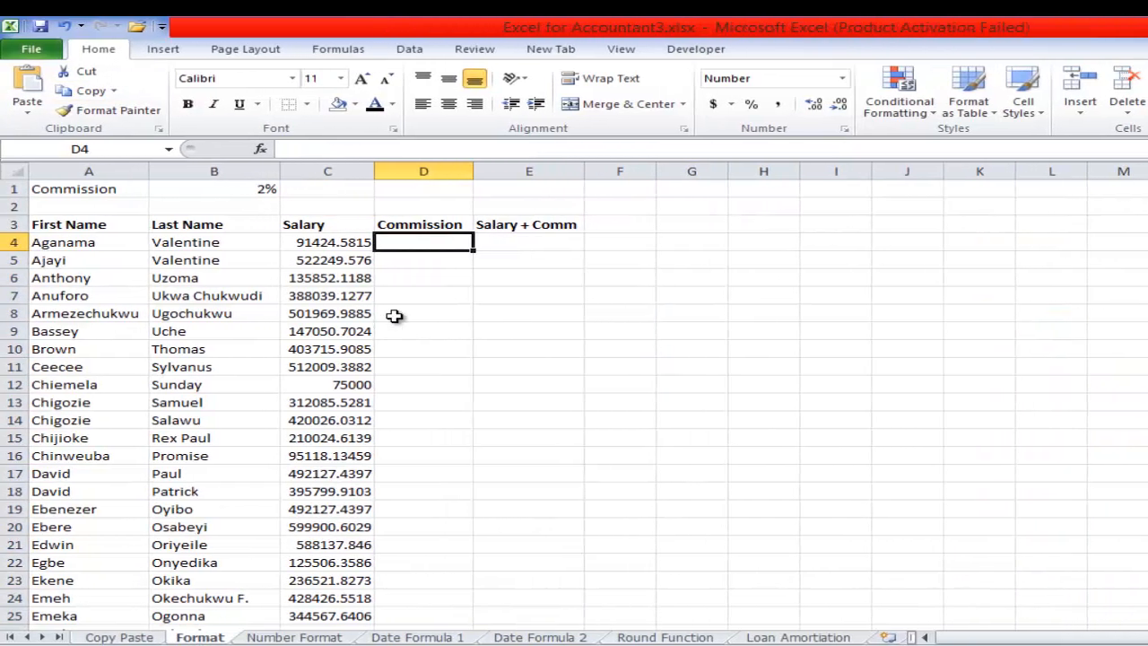
left_click(27, 109)
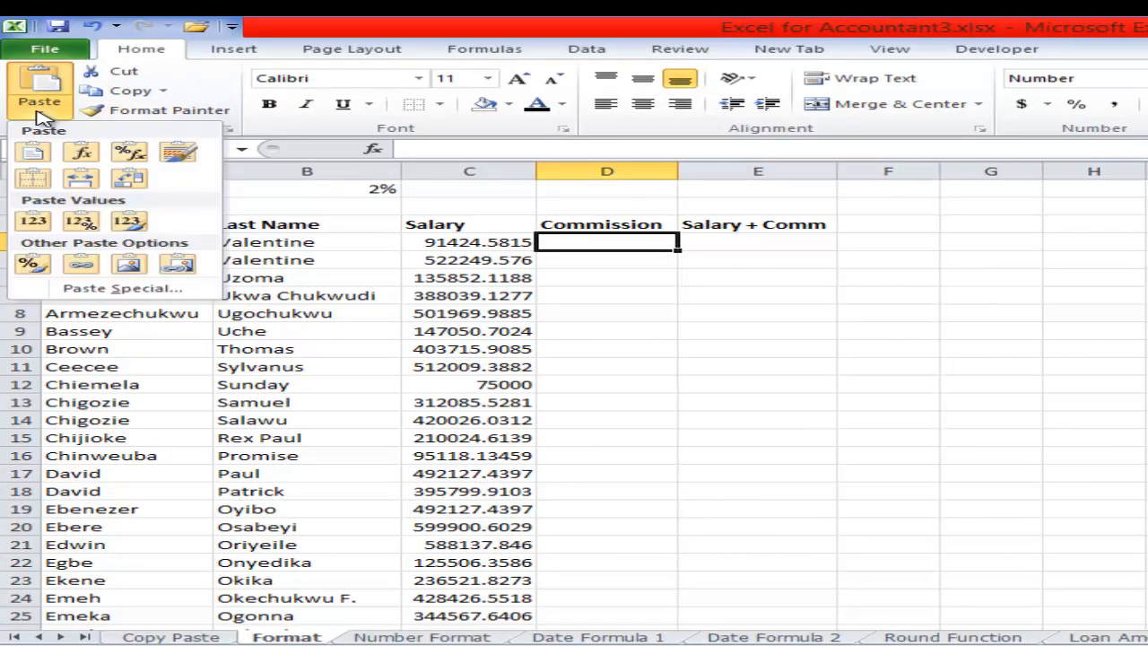
left_click(83, 153)
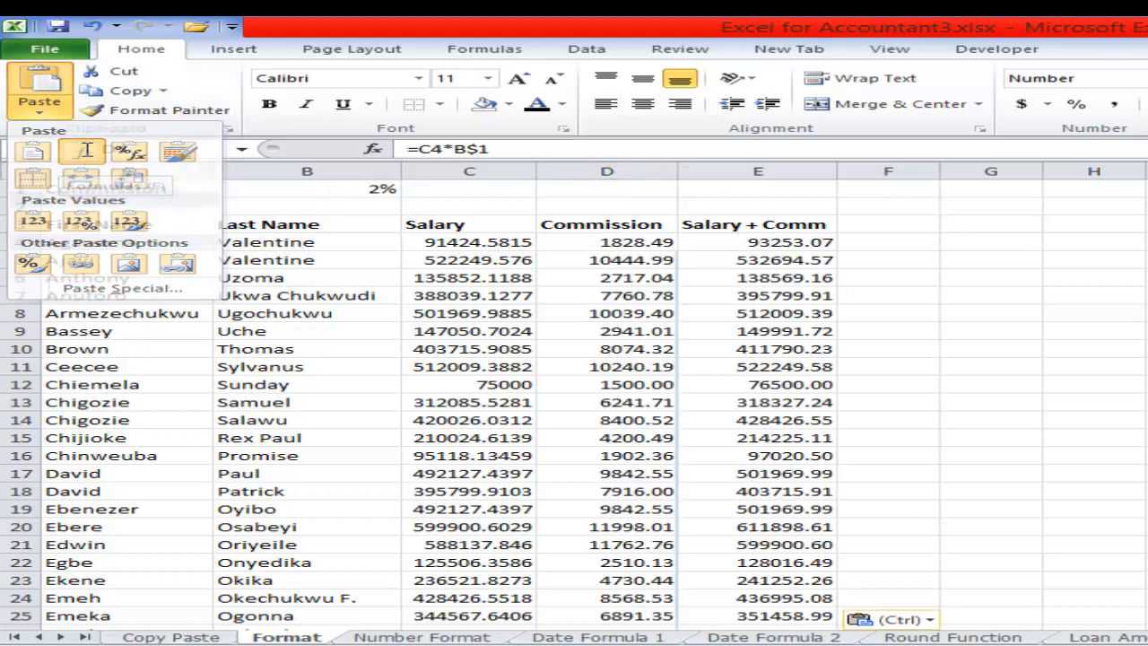
left_click(1145, 277)
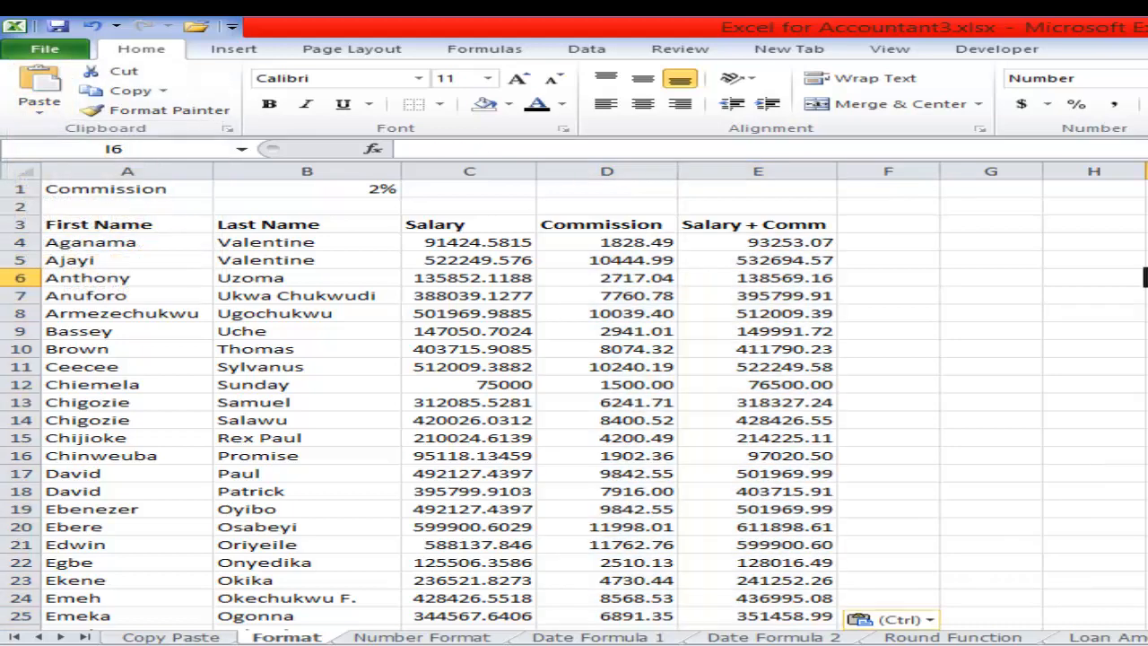
Step: Inspect the pasted formulas in D4 and E4 of the Format sheet and return to the Copy Paste sheet
double_click(627, 241)
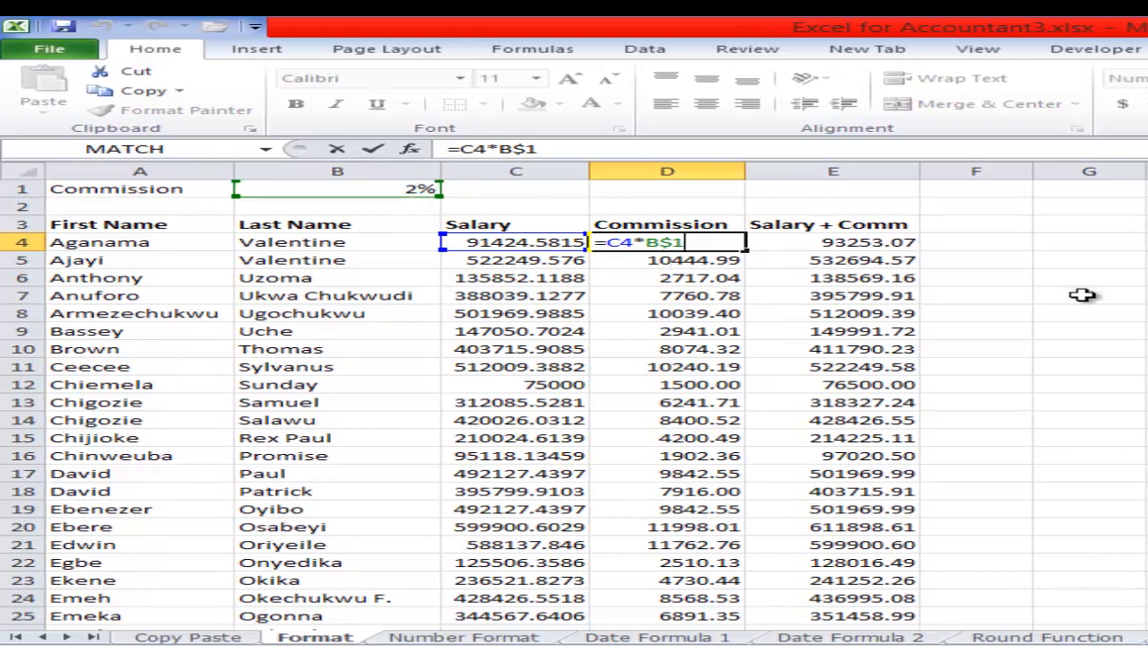
key("Return")
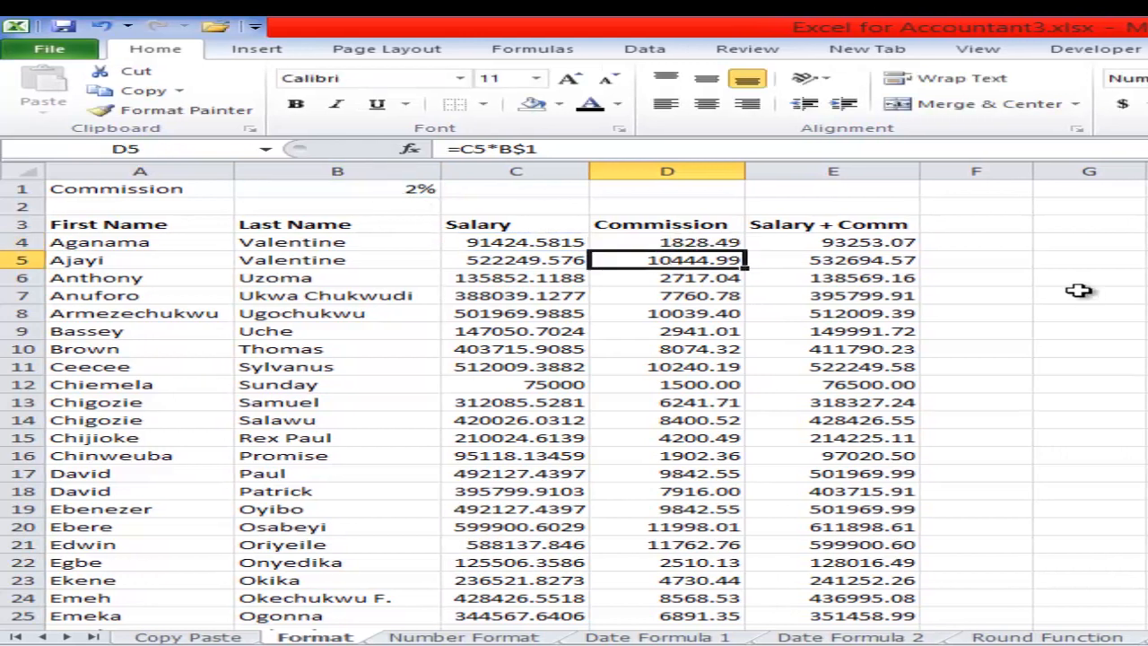
double_click(857, 241)
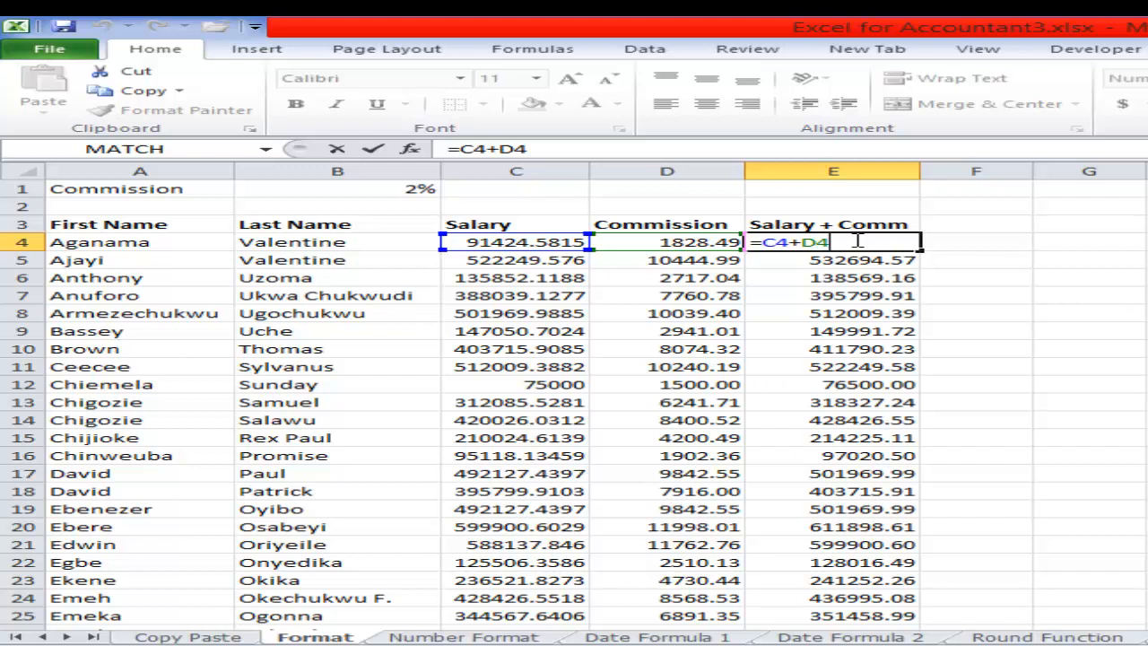
key("Return")
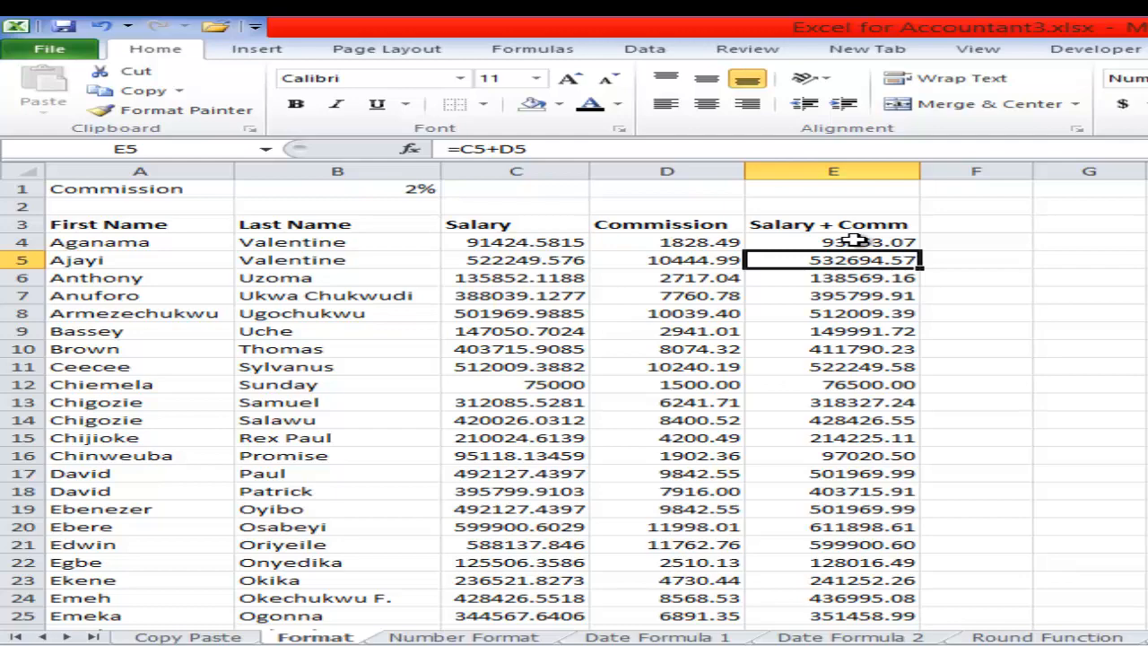
left_click(244, 637)
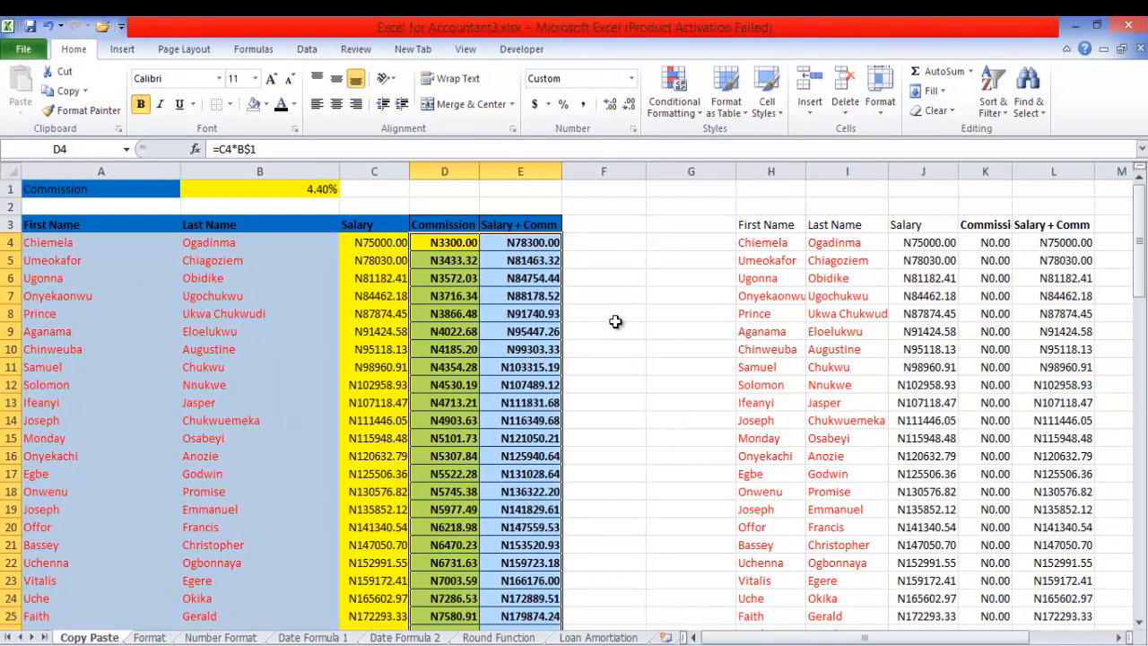
Step: Delete the duplicate salary table on the Copy Paste sheet, from H3:L3 down to its last row, and deselect the cleared range
left_click_drag(770, 226, 1045, 224)
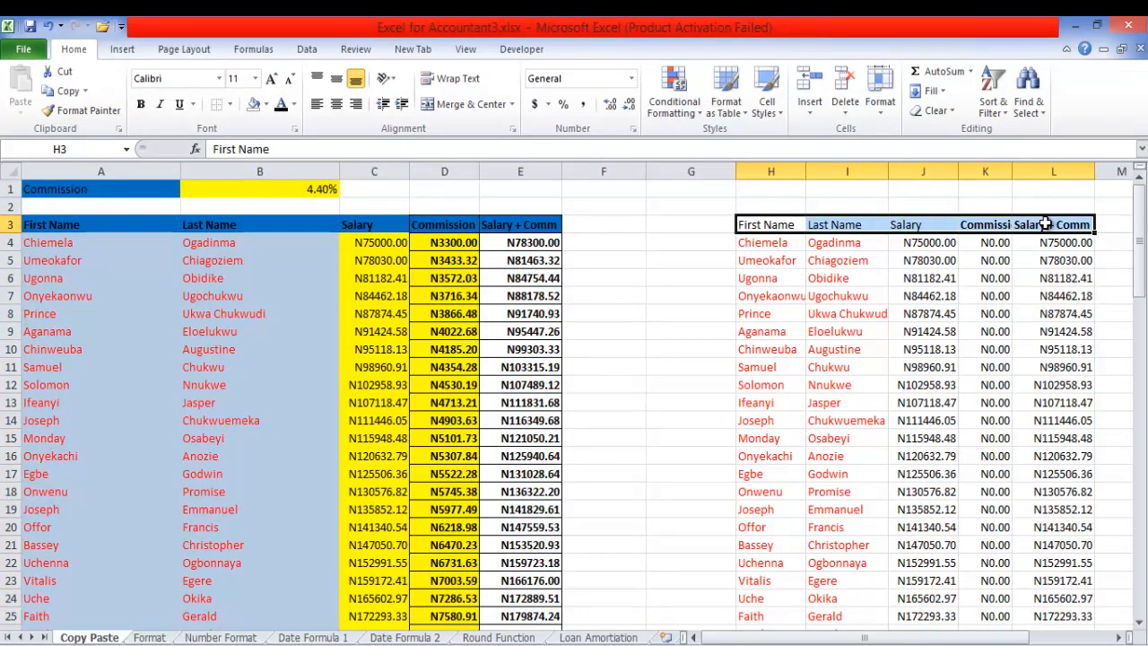
key("ctrl+shift+Down")
key("Delete")
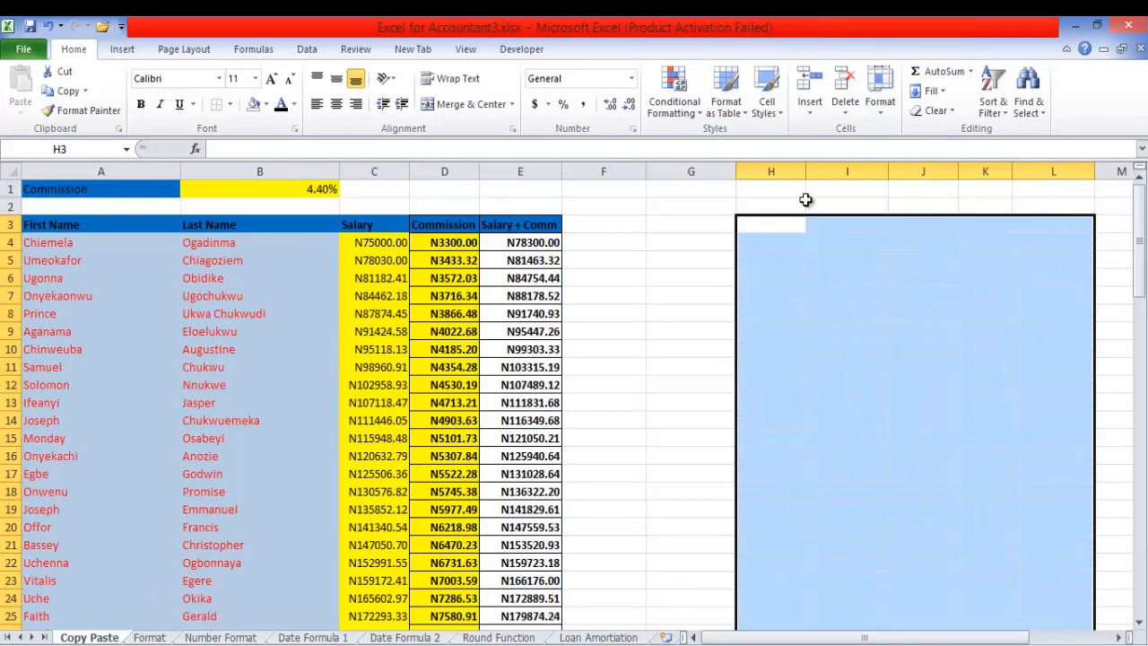
left_click(601, 225)
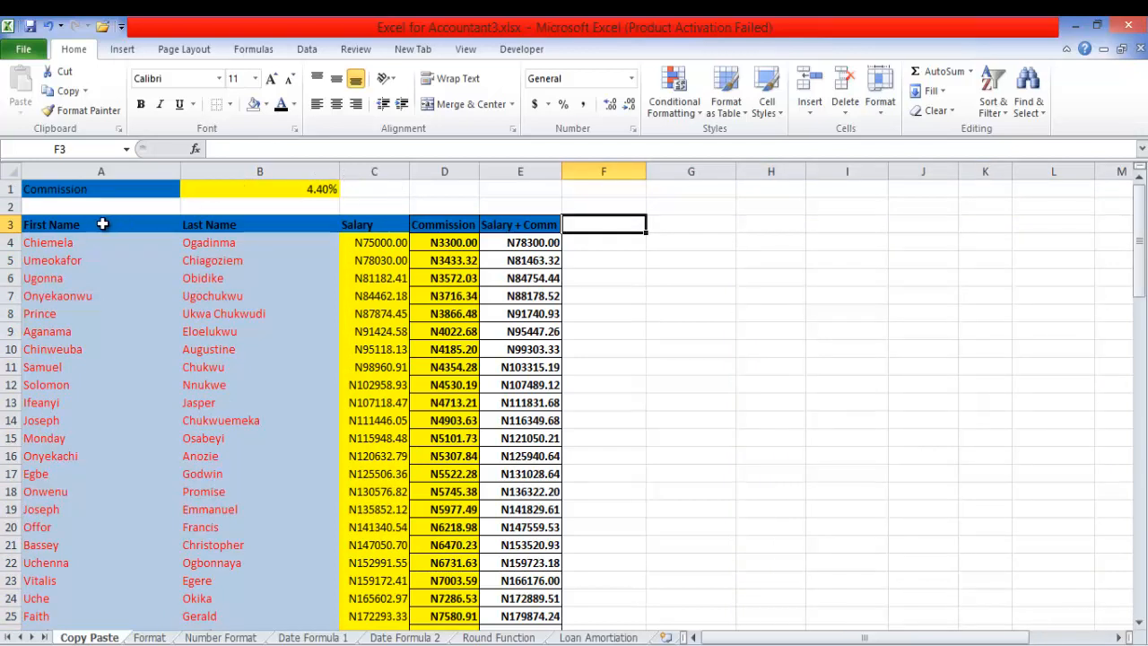
left_click_drag(103, 225, 552, 235)
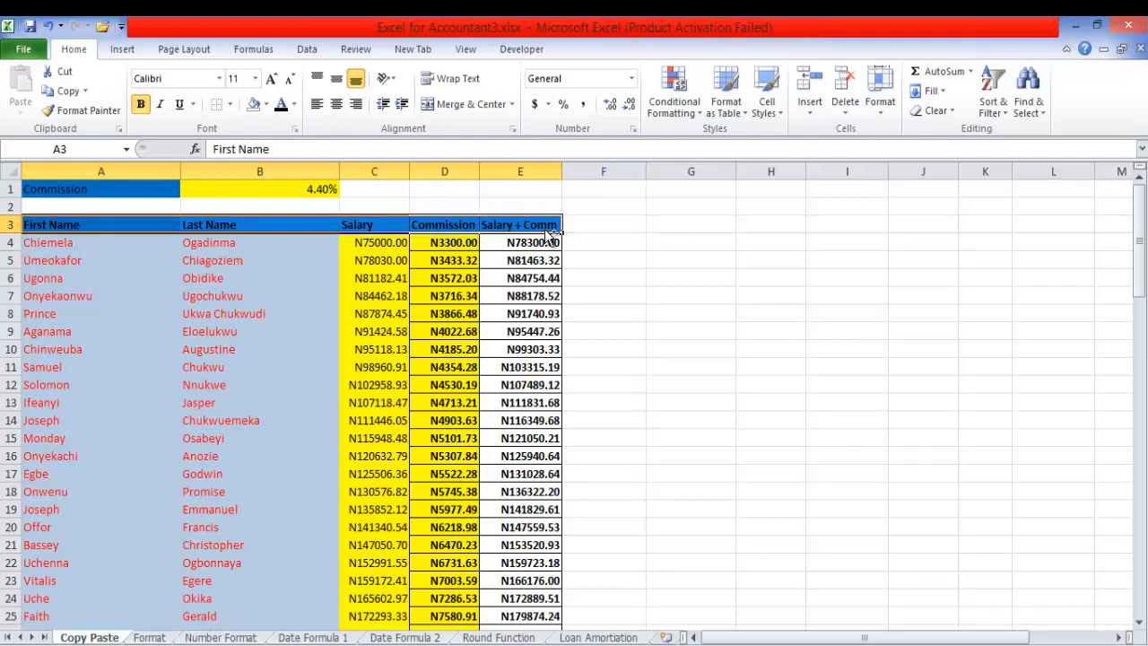
key("ctrl+shift+Down")
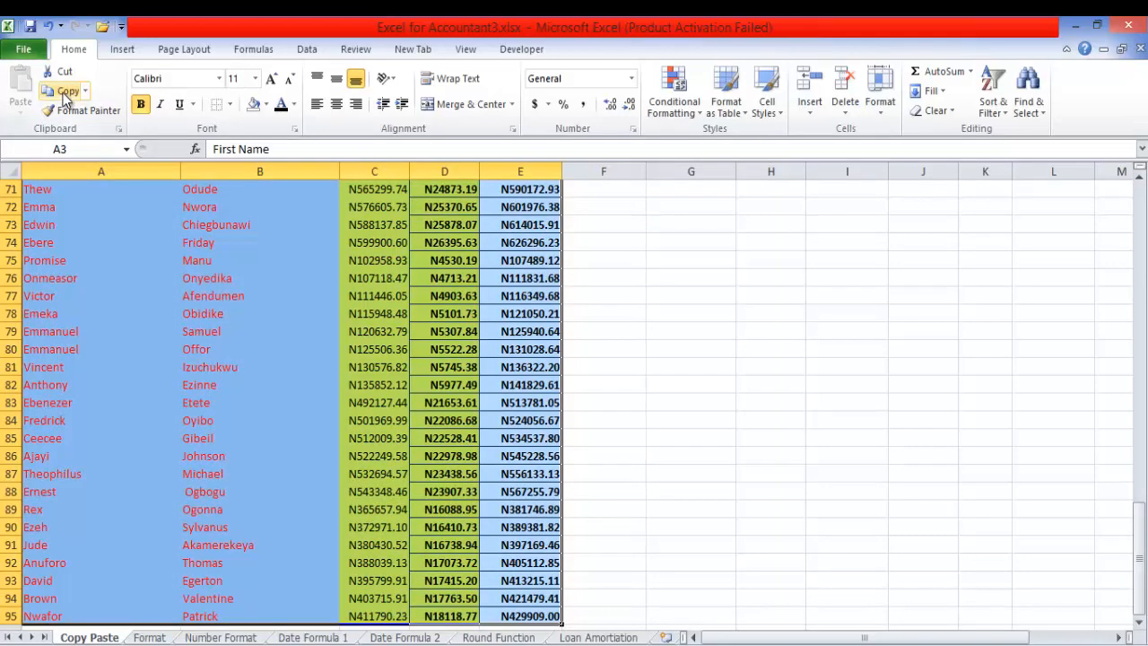
left_click(66, 92)
left_click(21, 113)
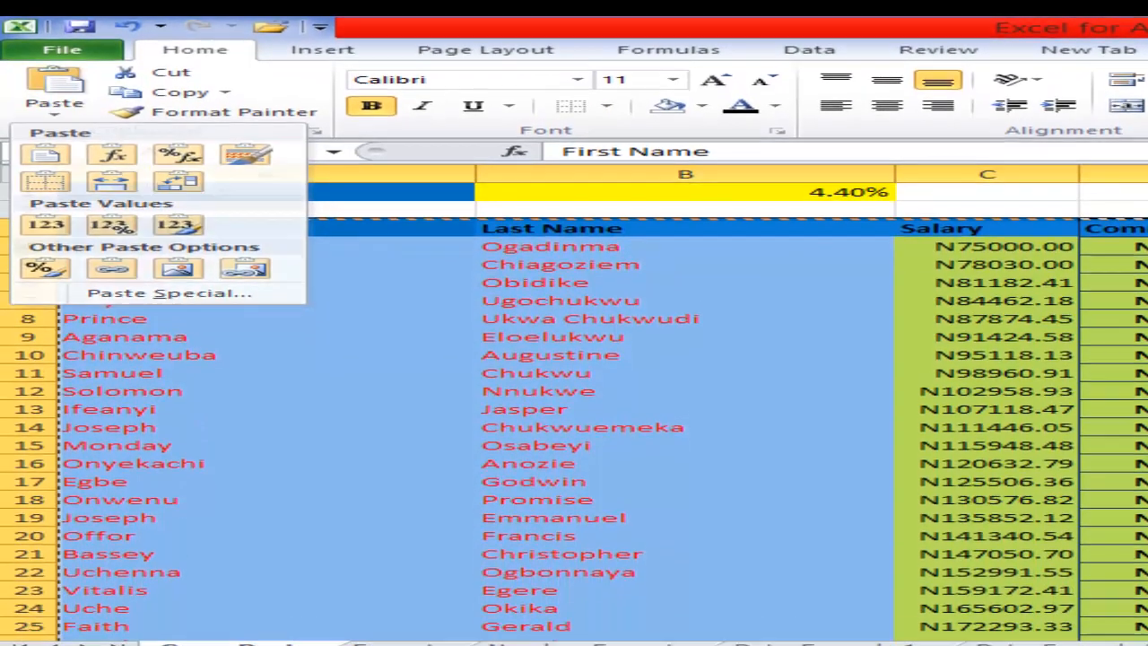
key("Escape")
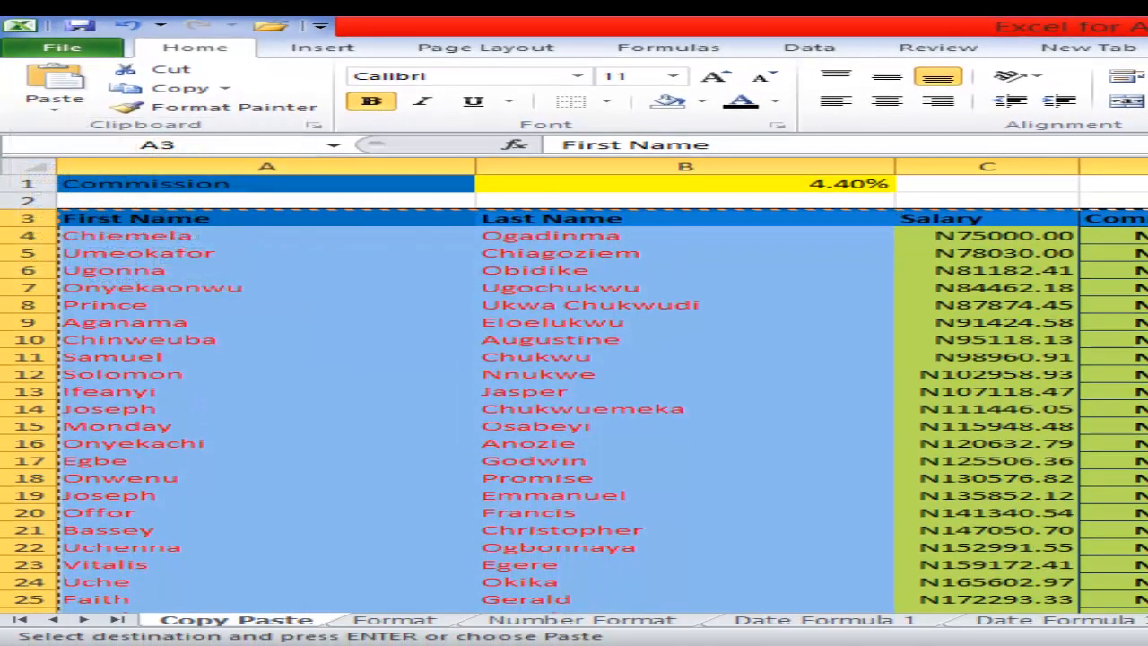
double_click(879, 375)
left_click(964, 379)
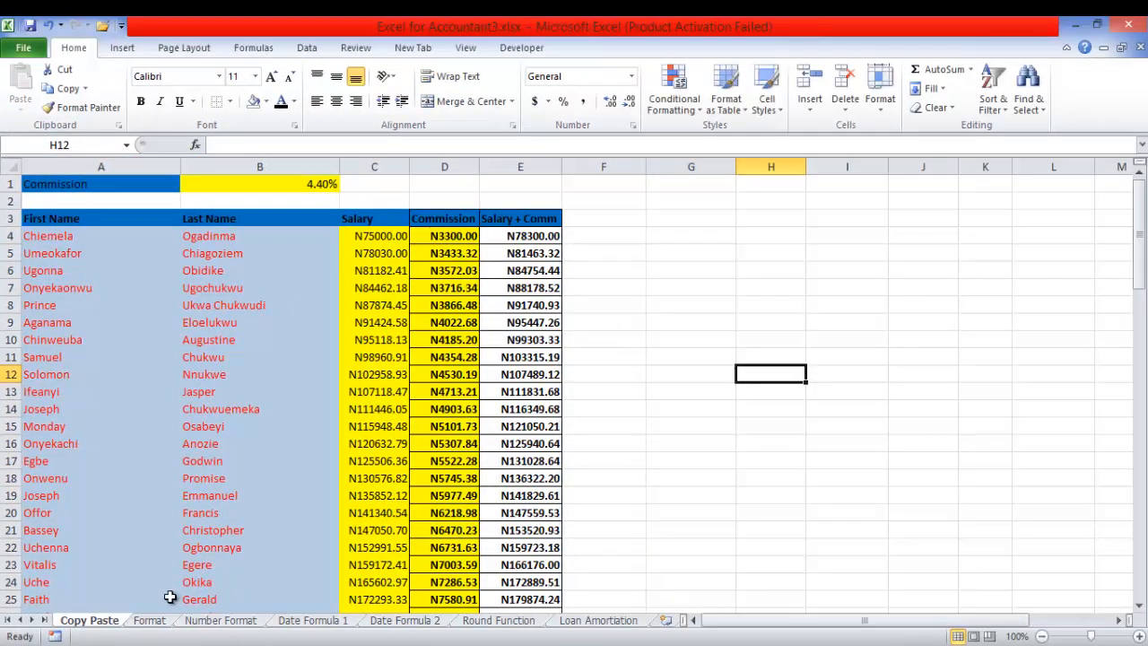
Step: Clear the Commission and Salary + Comm values on the Format sheet from D4:E4 down to row 95 and select D4
left_click(152, 620)
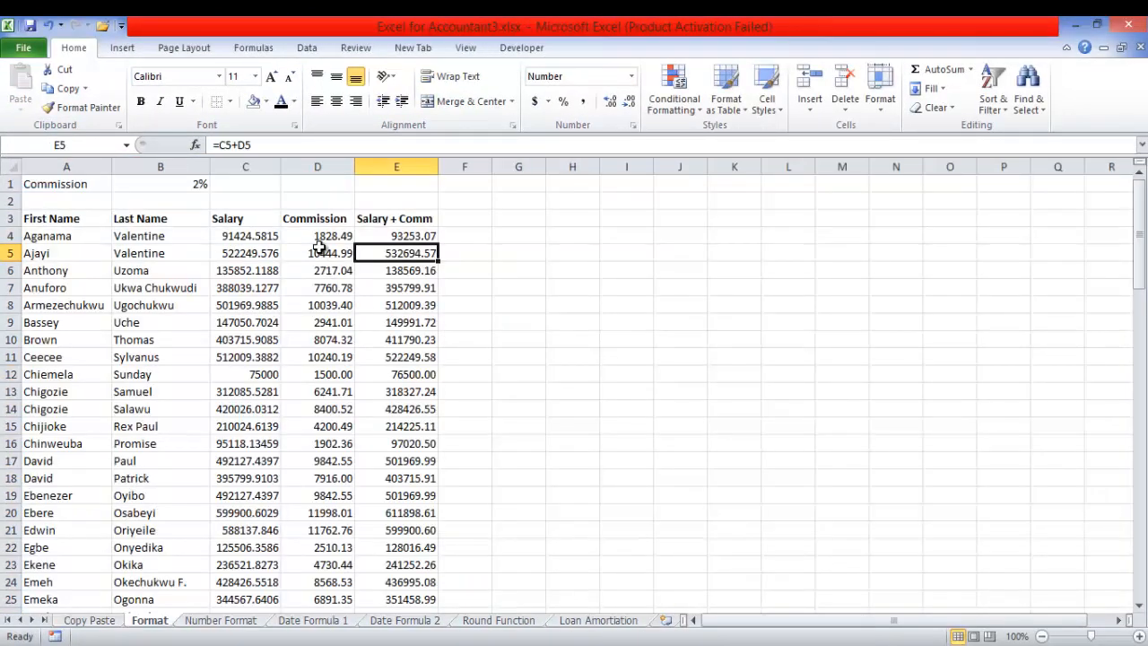
left_click(94, 622)
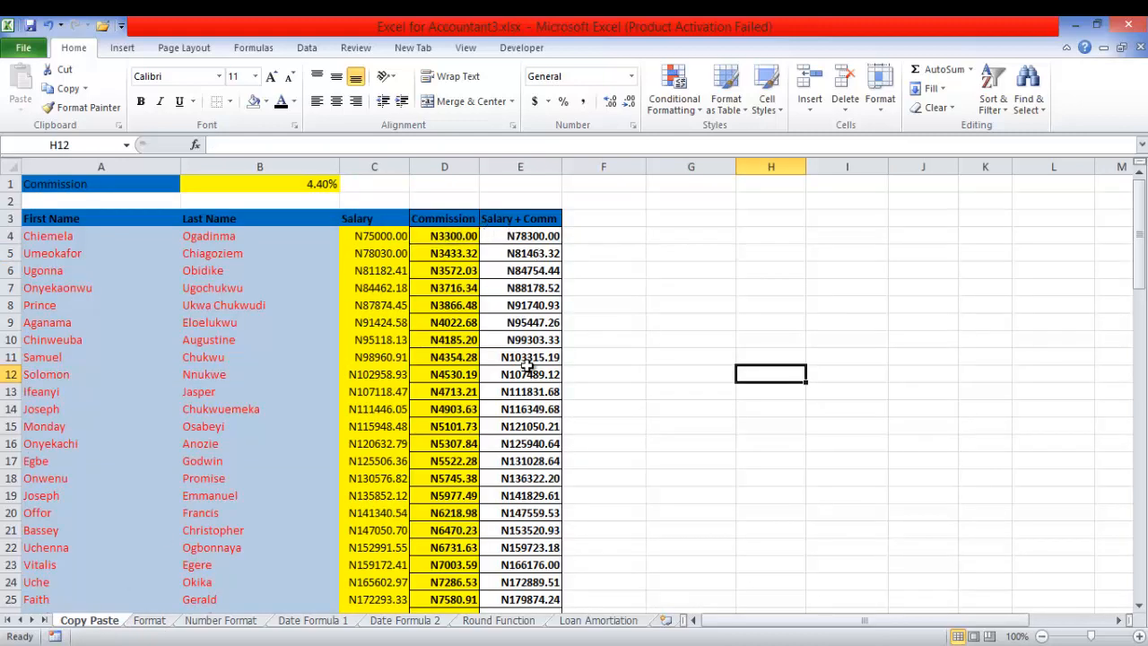
left_click(147, 621)
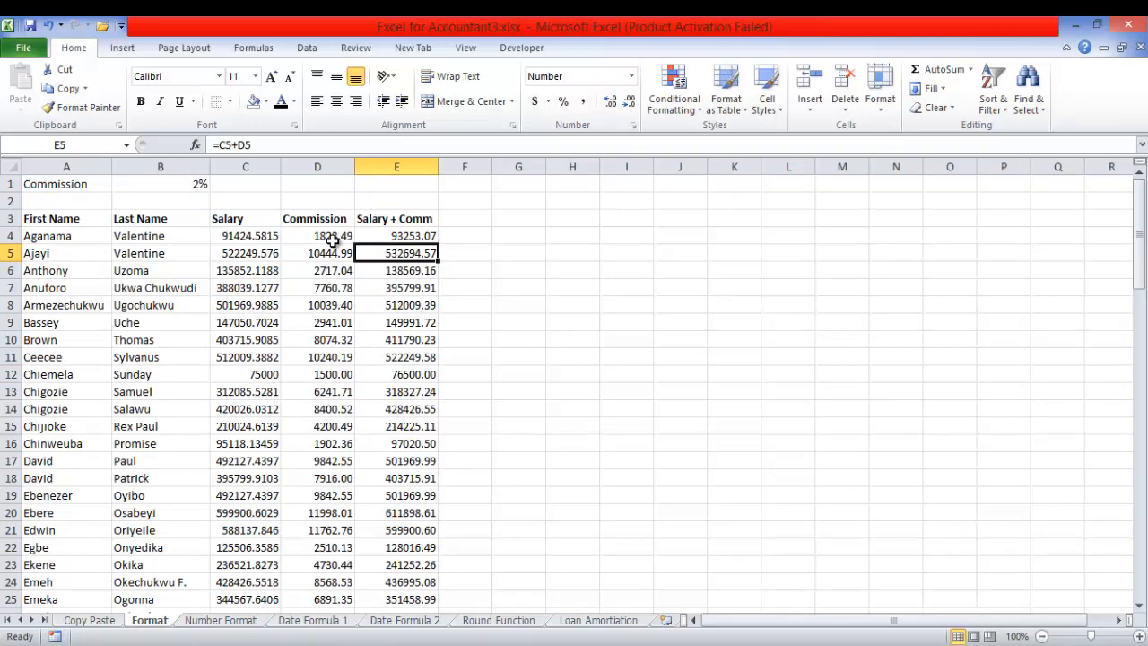
left_click_drag(317, 235, 393, 236)
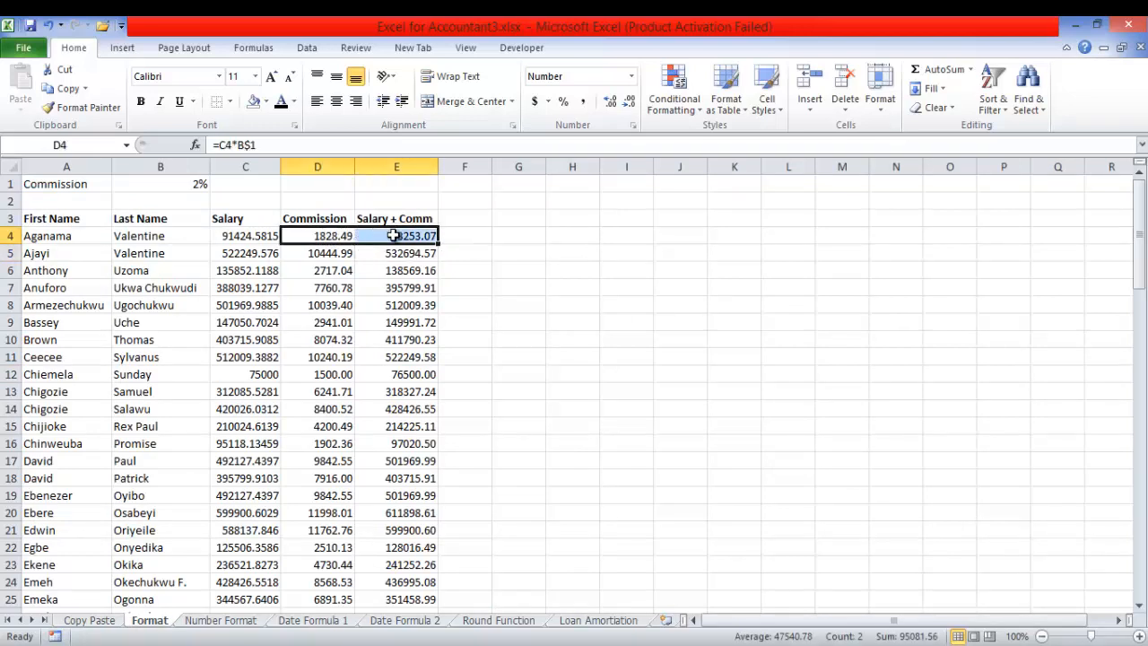
key("ctrl+shift+Down")
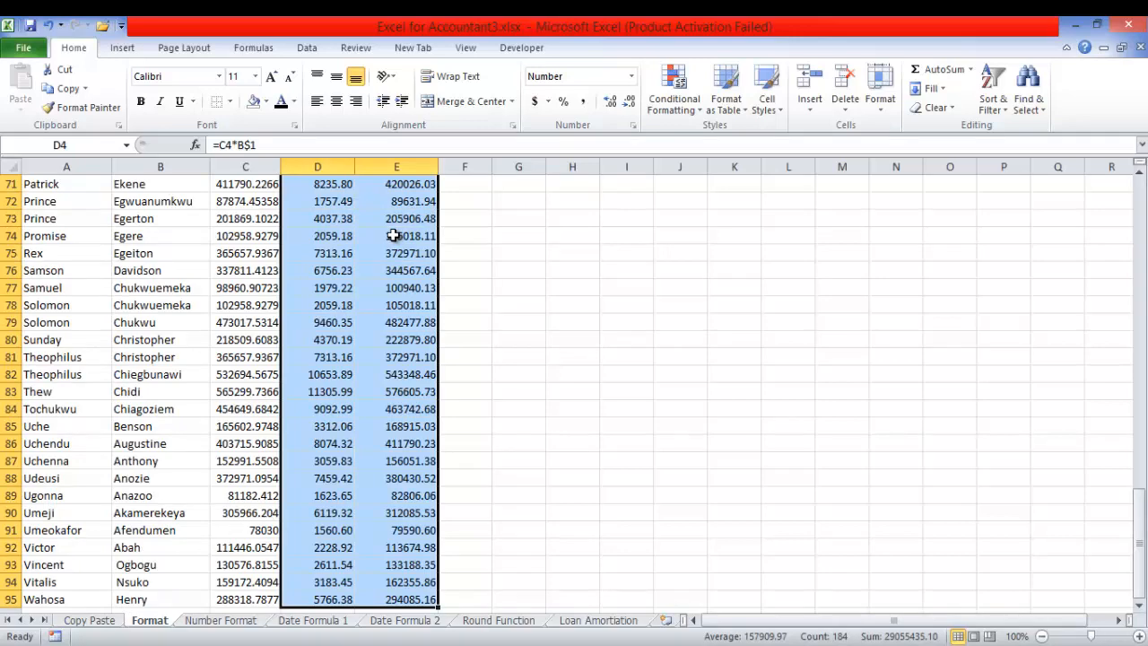
key("Delete")
left_click(342, 236)
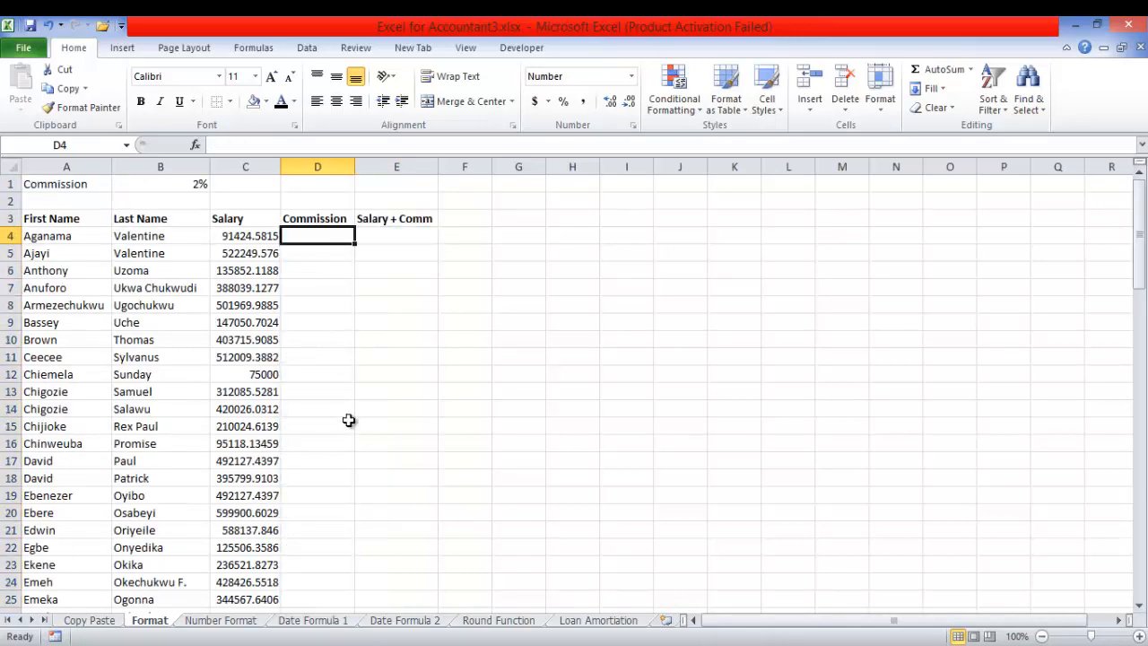
Step: Copy the Commission and Salary + Comm cells on the Copy Paste sheet from D4:E4 down to row 95
left_click(99, 620)
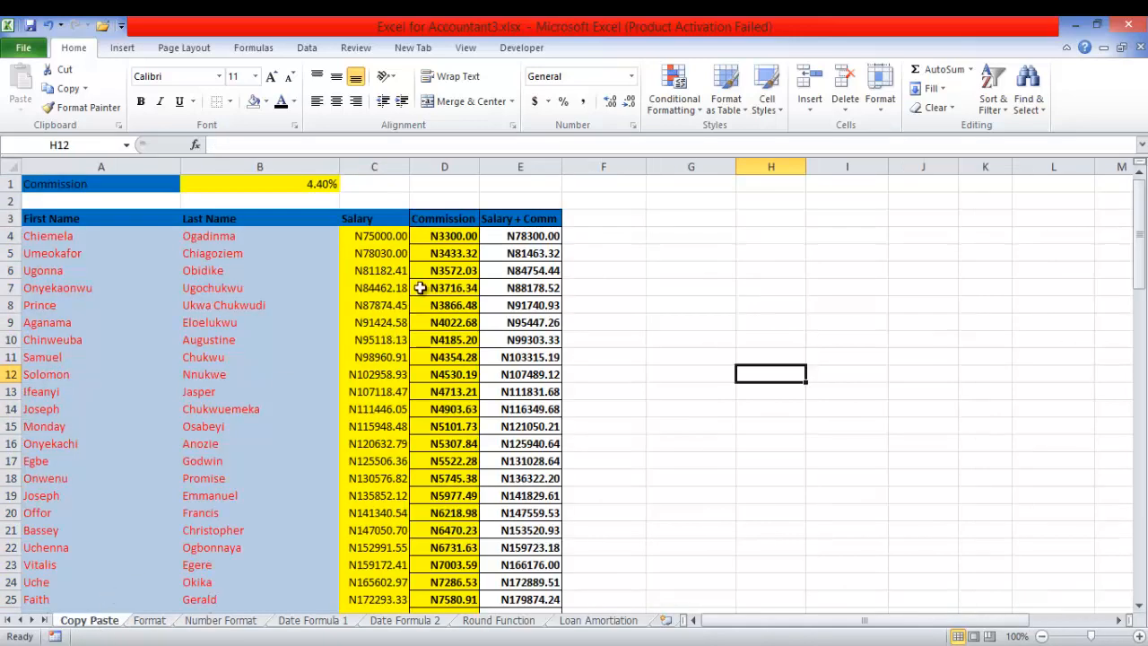
left_click_drag(438, 236, 508, 235)
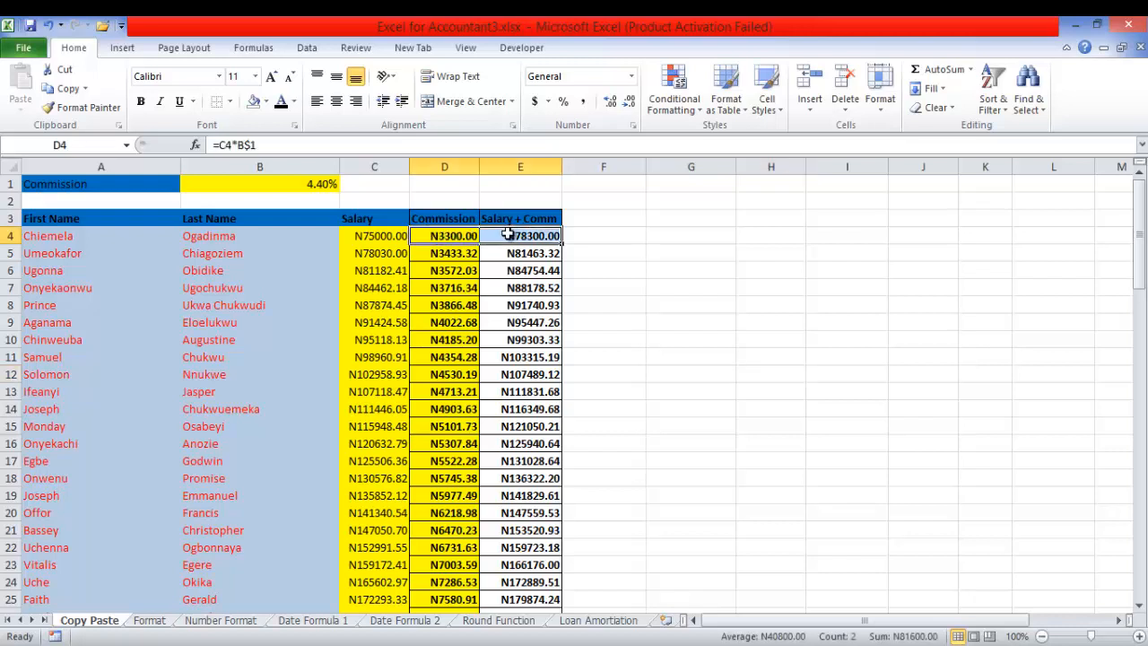
key("ctrl+shift+Down")
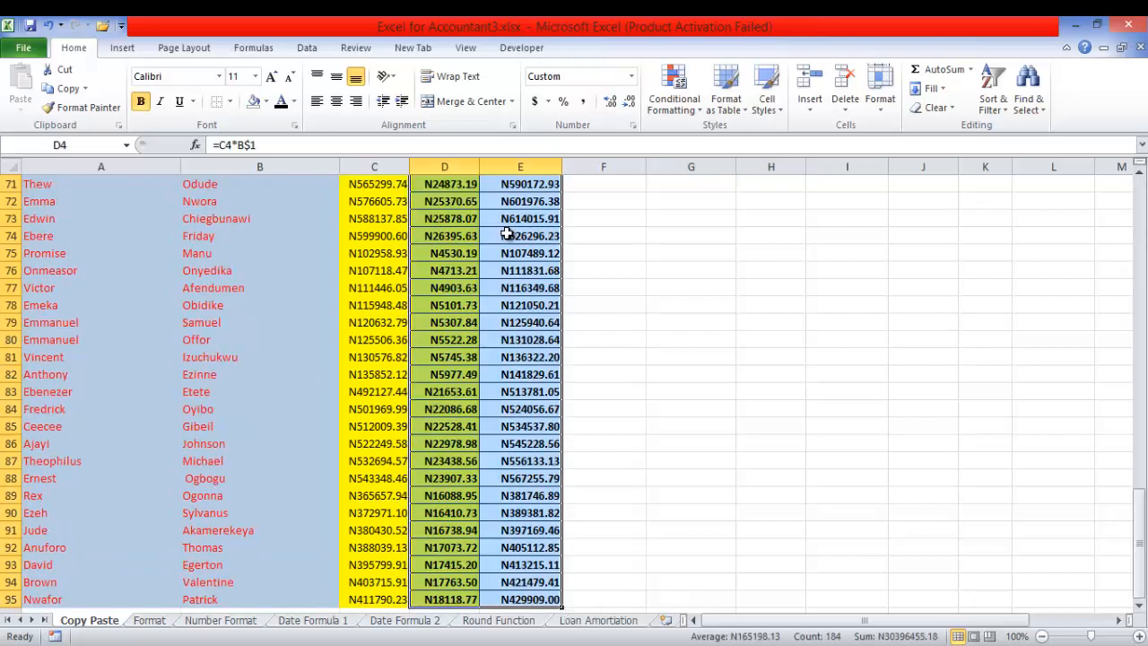
left_click(70, 88)
scroll(44, 303, "up", 20)
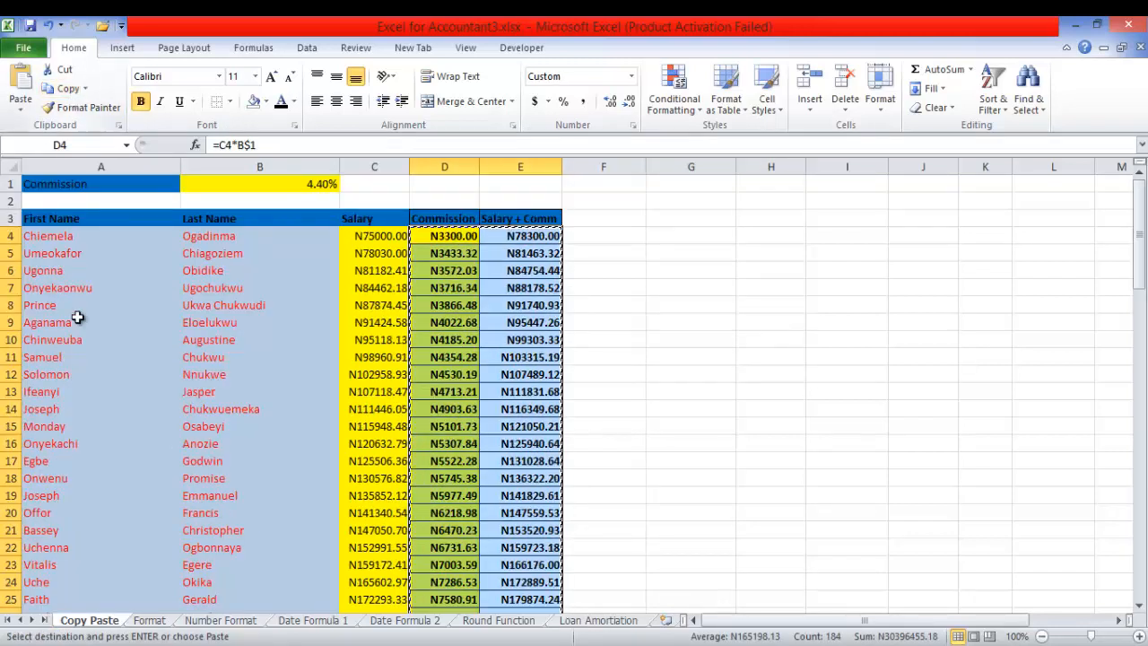
Step: Paste the copied cells at D4 on the Format sheet using Formulas & Number Formatting, and return to the Copy Paste sheet
left_click(149, 620)
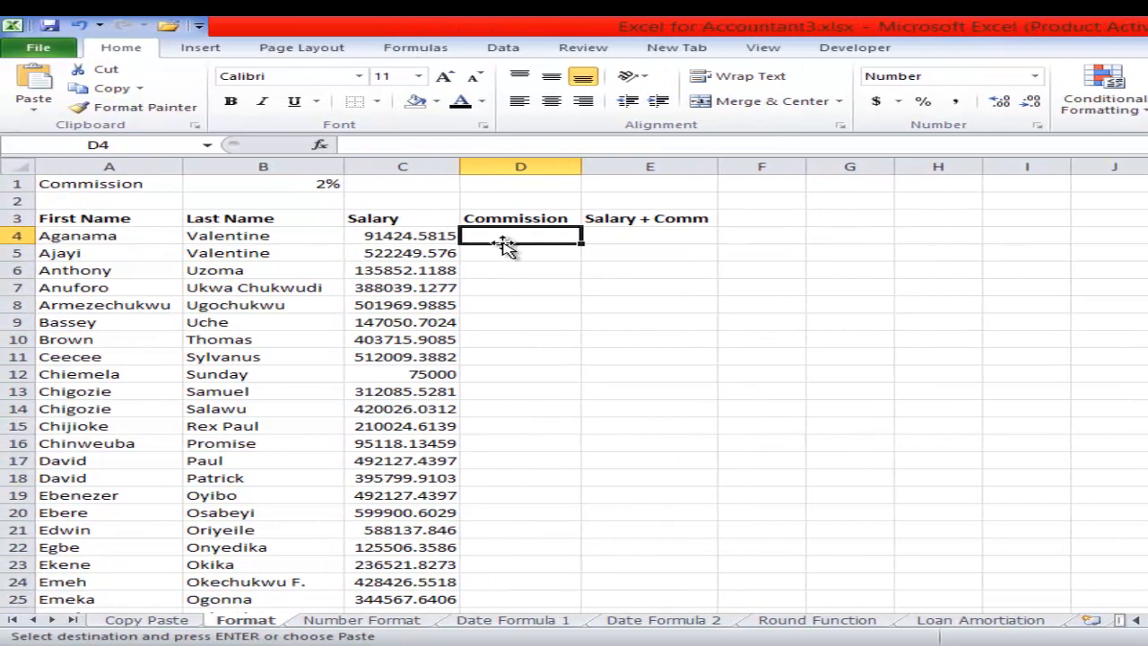
left_click(33, 109)
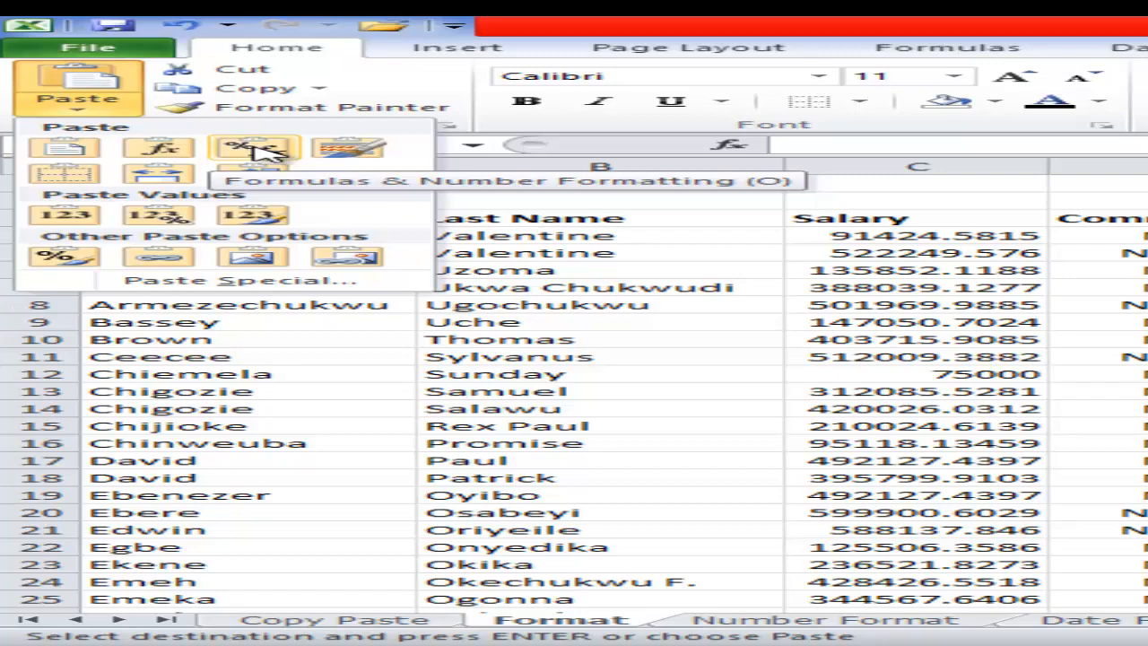
left_click(254, 153)
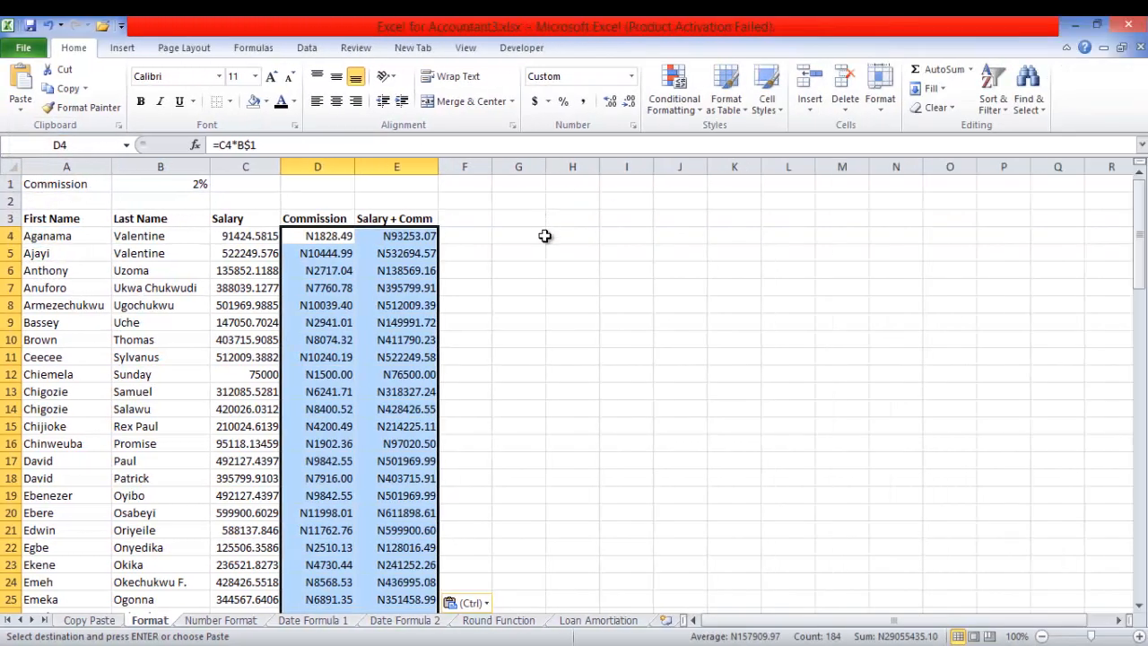
double_click(566, 236)
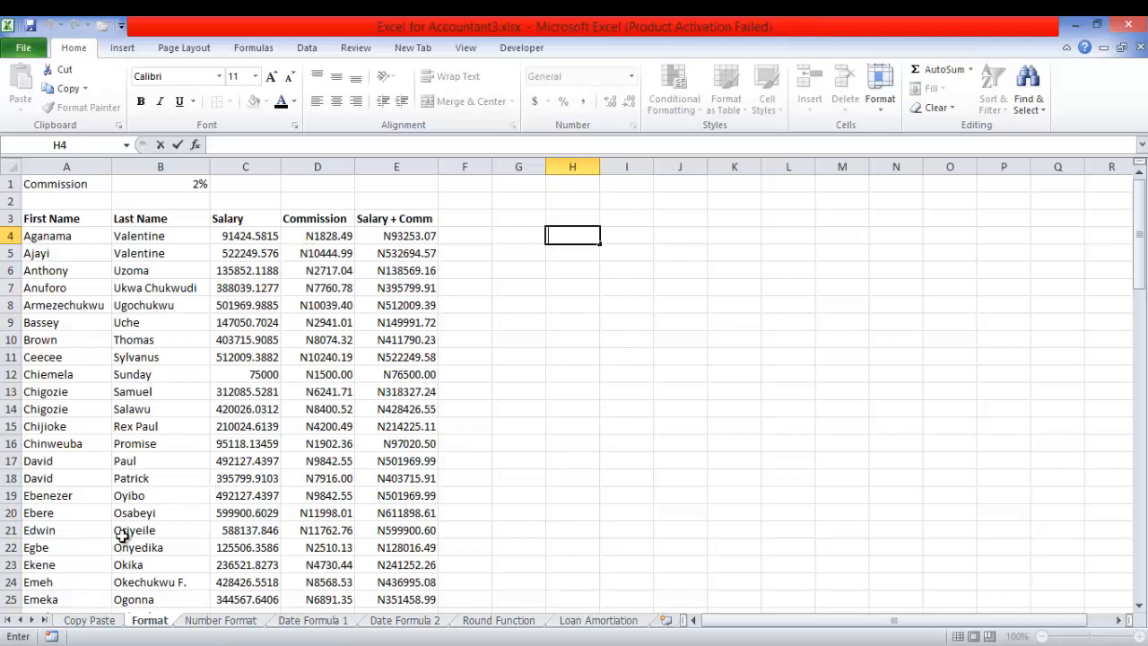
left_click(104, 623)
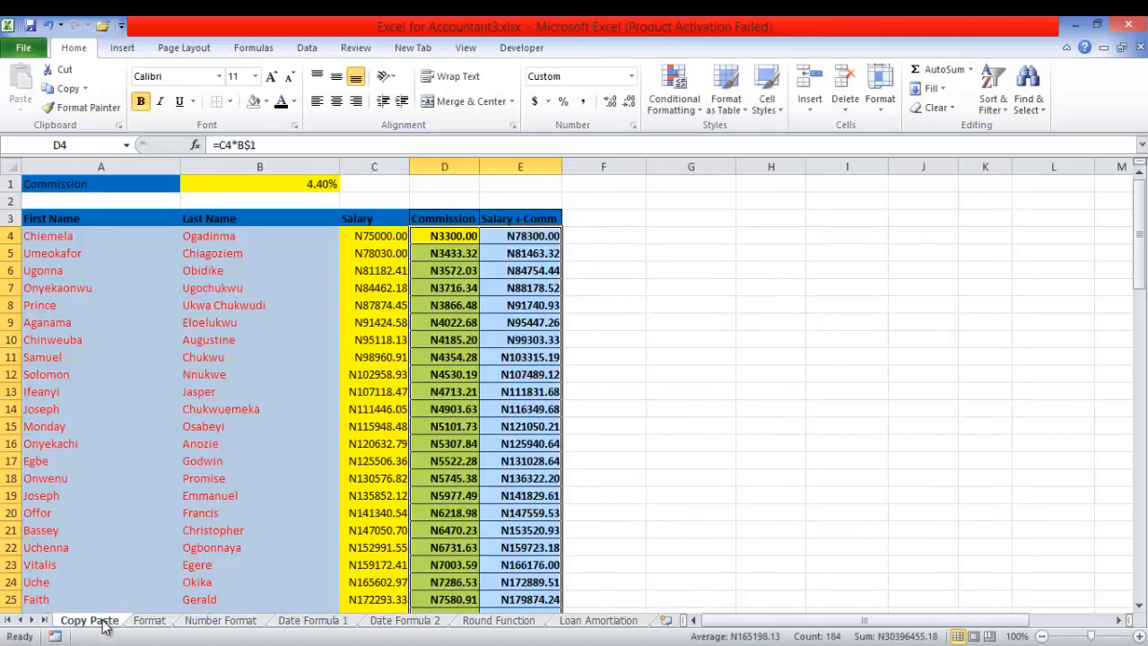
left_click(57, 218)
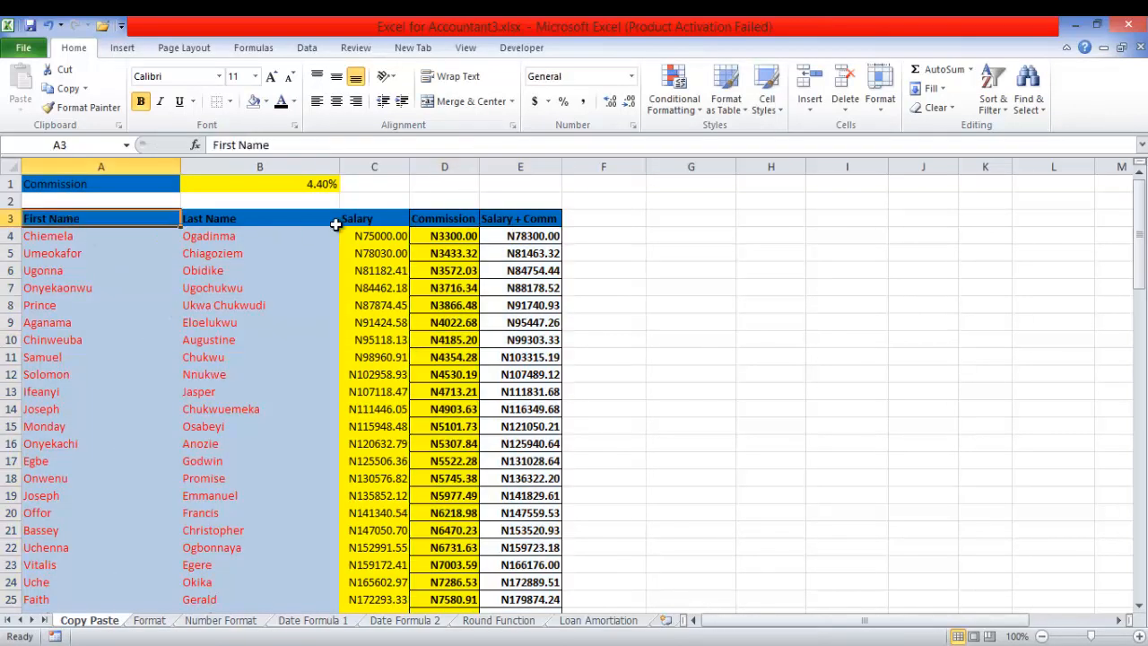
left_click_drag(112, 219, 535, 218)
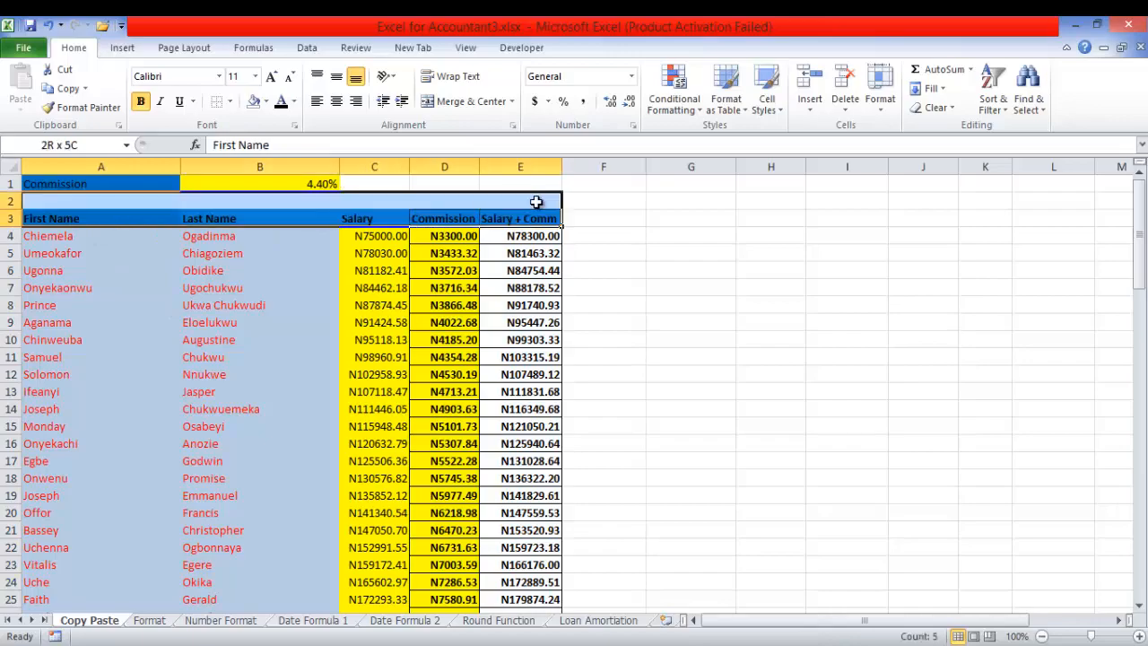
left_click(66, 88)
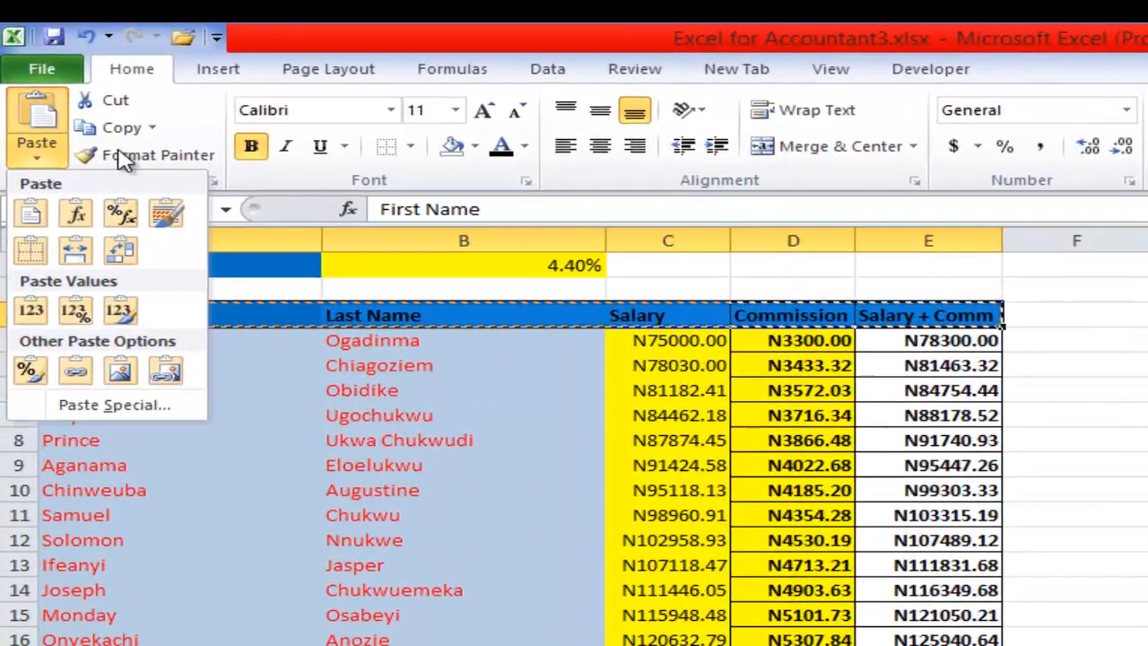
left_click(713, 267)
double_click(745, 415)
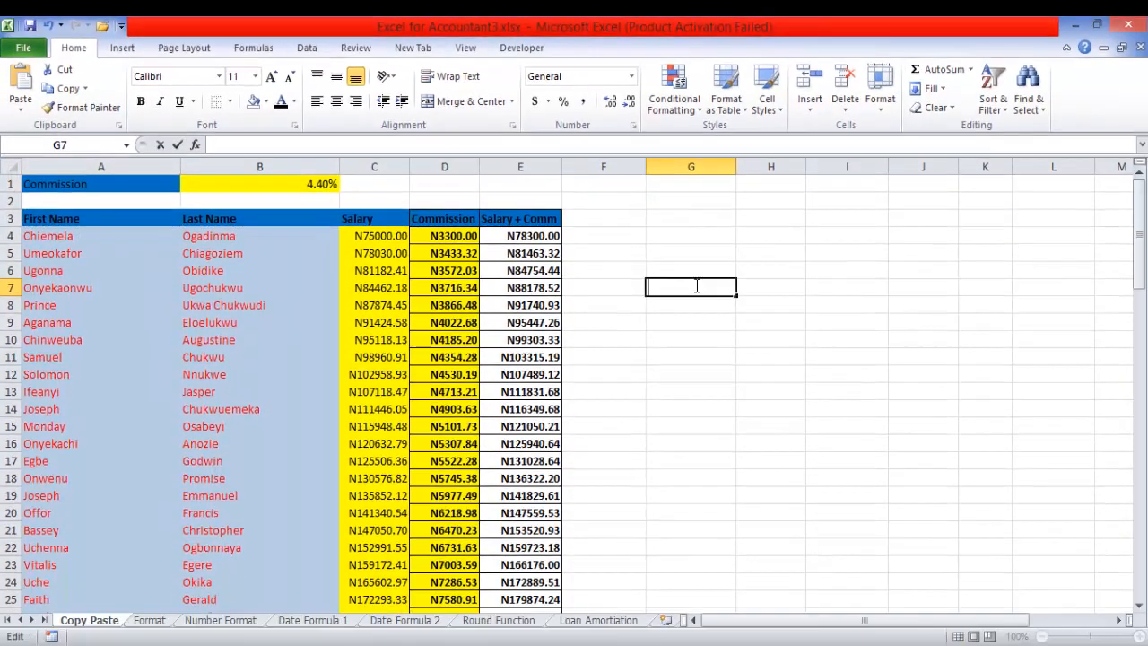
Step: Copy the whole salary table on the Copy Paste sheet, A3:E95, and review the available paste options
left_click_drag(98, 218, 514, 215)
key("ctrl+shift+Down")
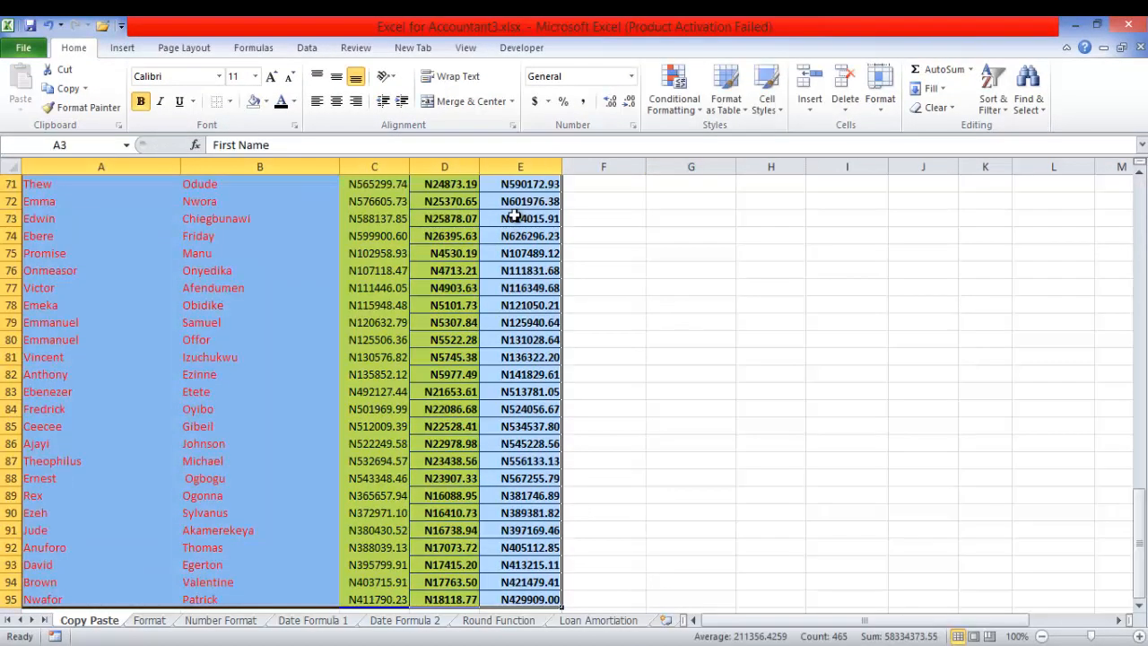
left_click(72, 91)
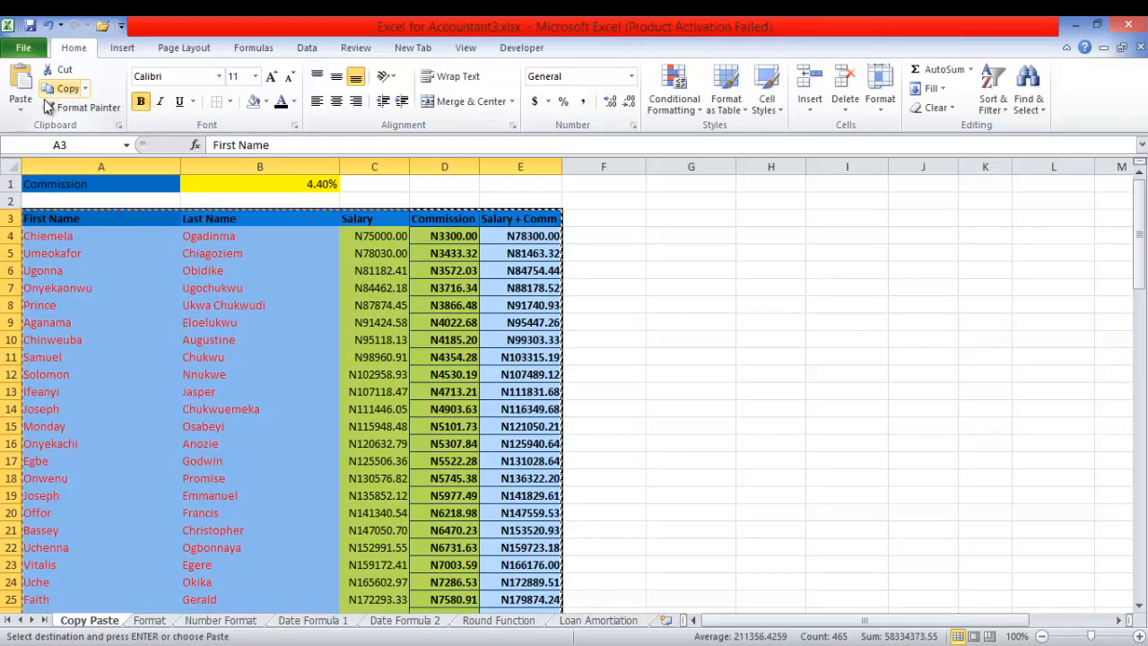
left_click(21, 106)
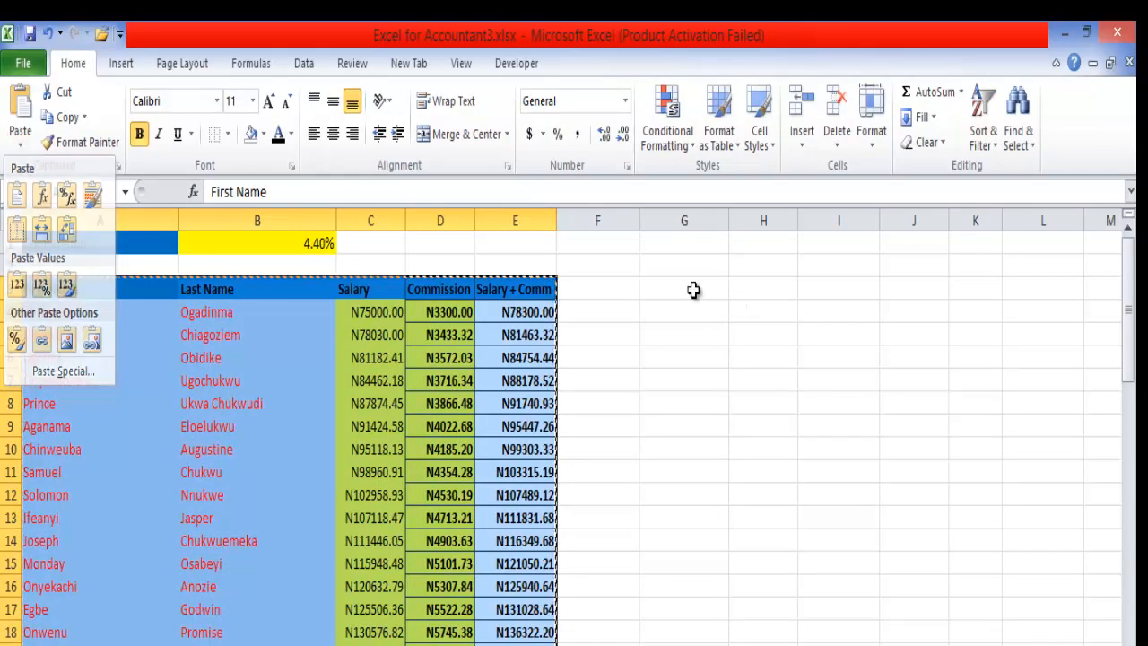
Step: Paste the copied salary table at G3 using the regular Paste option
left_click(694, 289)
left_click(20, 142)
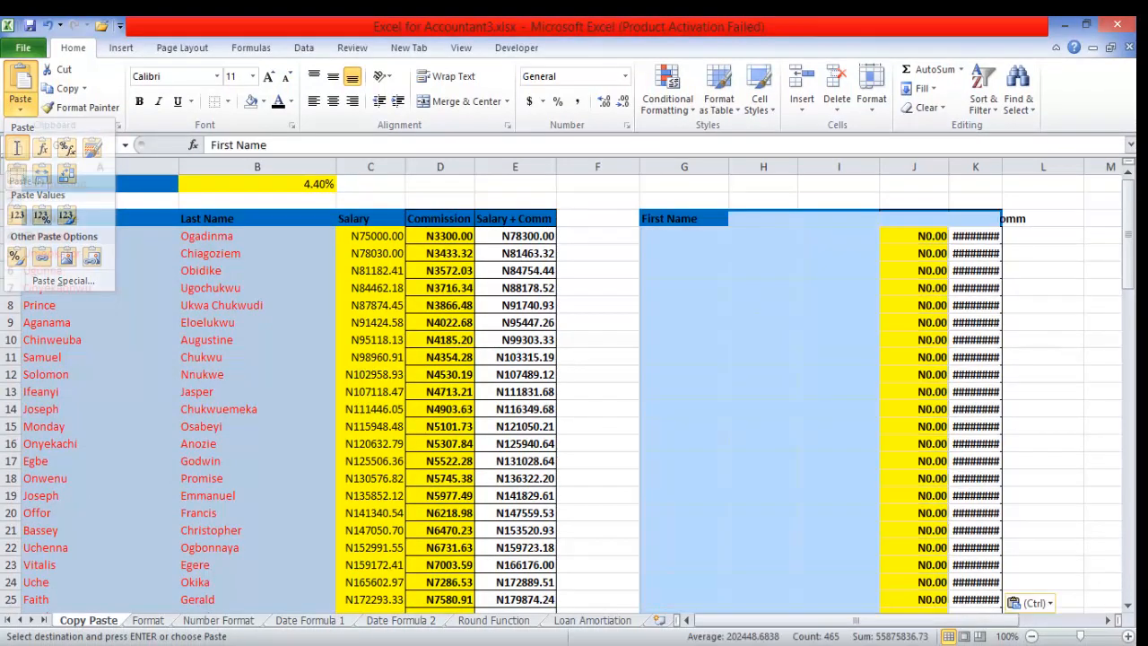
left_click(16, 168)
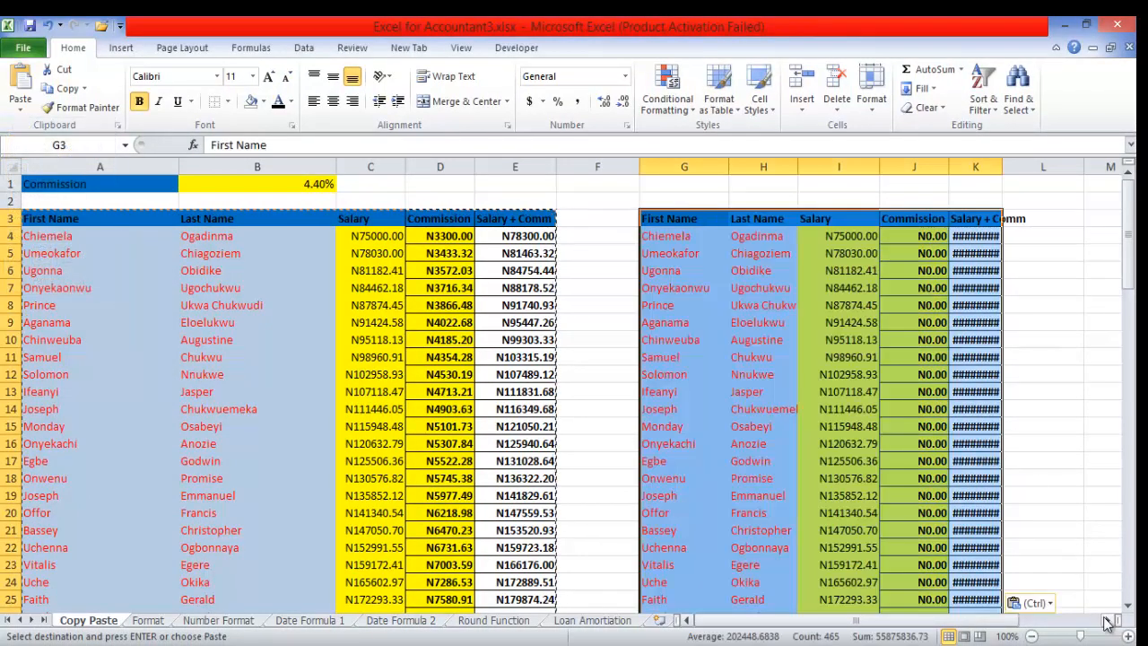
Step: Paste the copied salary table again at M3 using the Keep Source Formatting option
scroll(933, 404, "right", 2)
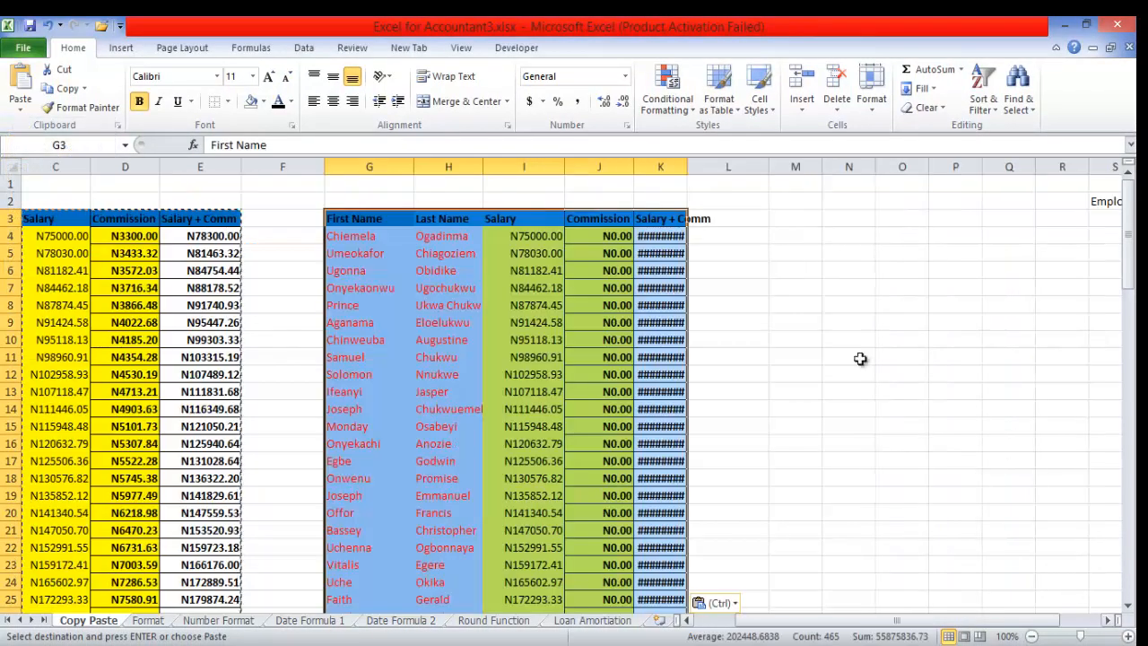
left_click(781, 218)
left_click(20, 109)
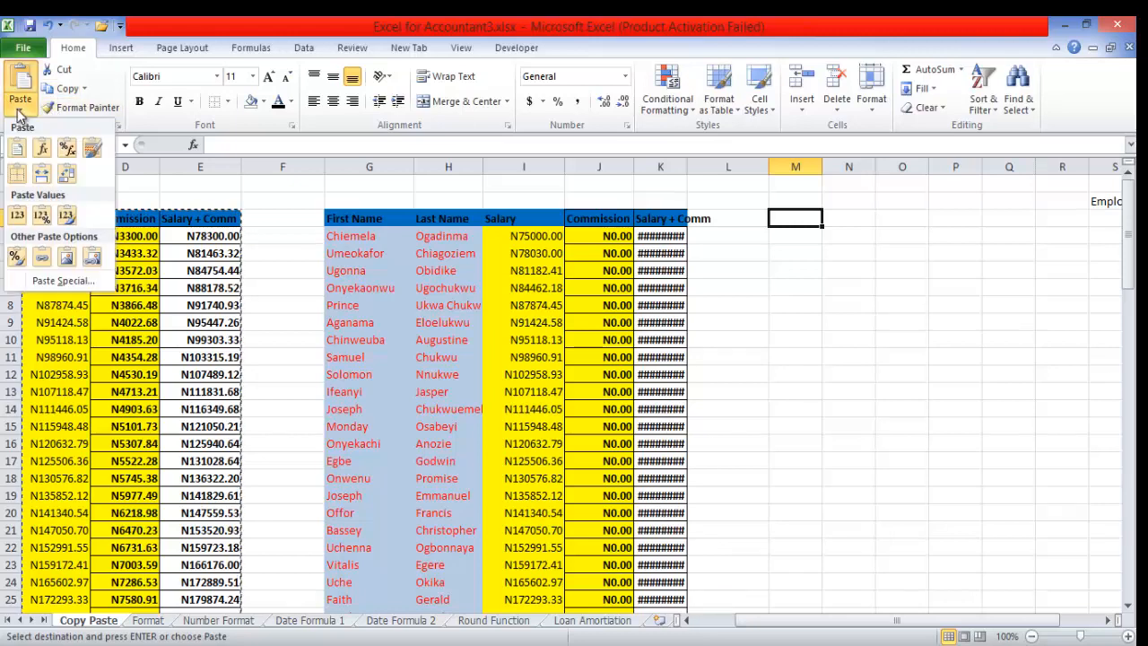
left_click(95, 150)
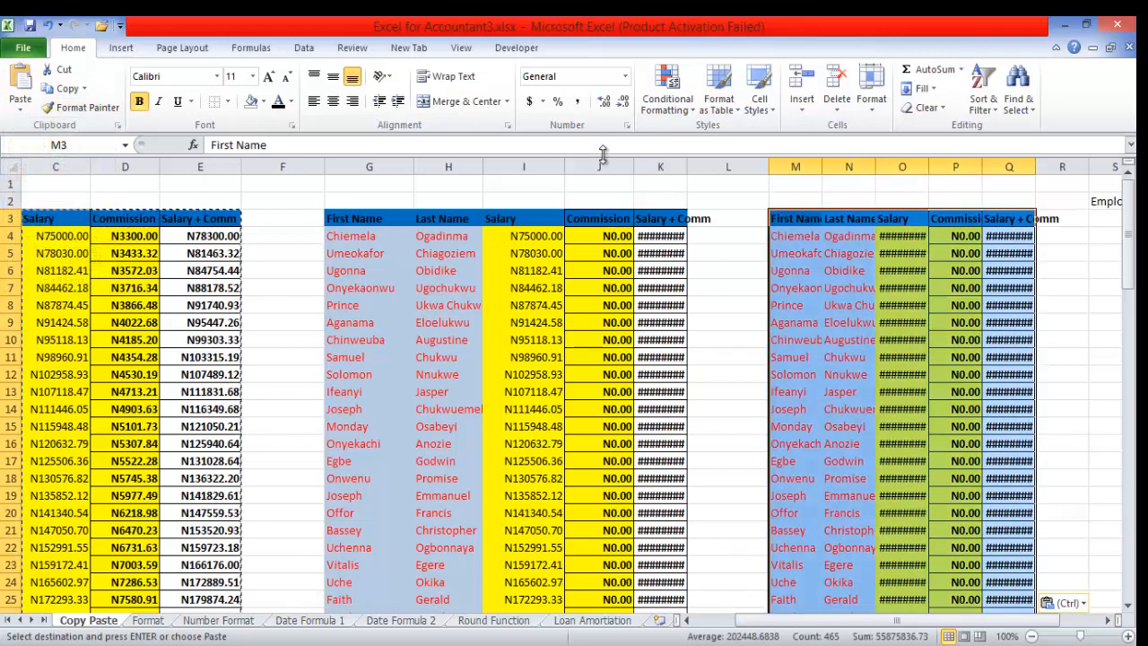
Step: Auto-fit columns K and Q so the Salary + Comm values of both pasted tables fit
left_click(783, 187)
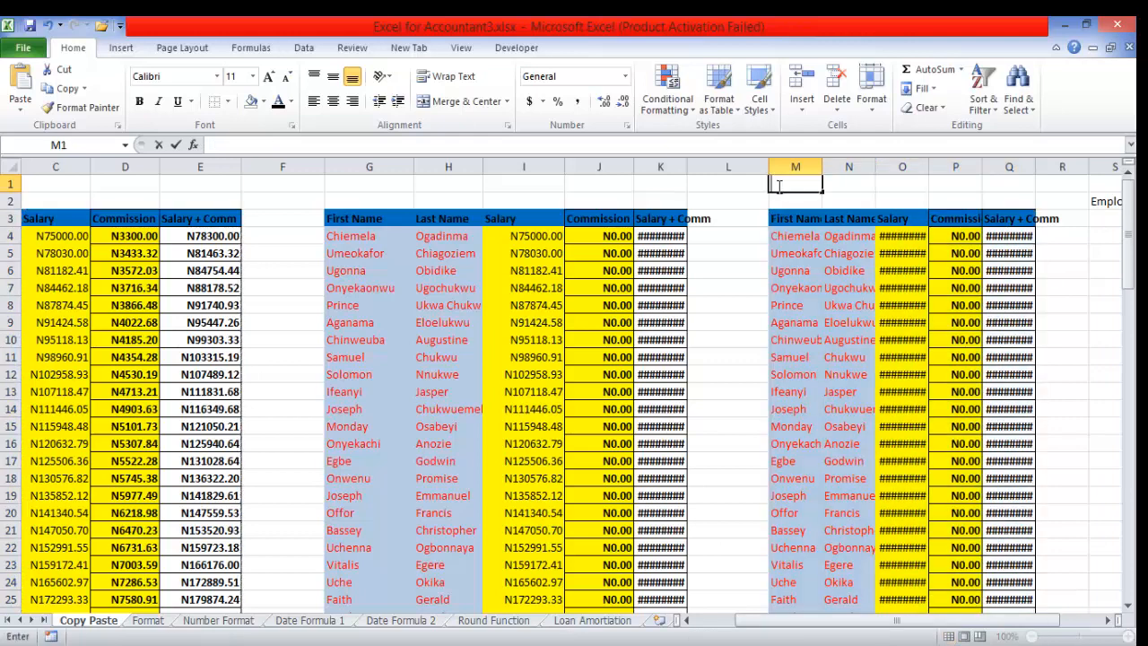
left_click(728, 198)
double_click(687, 166)
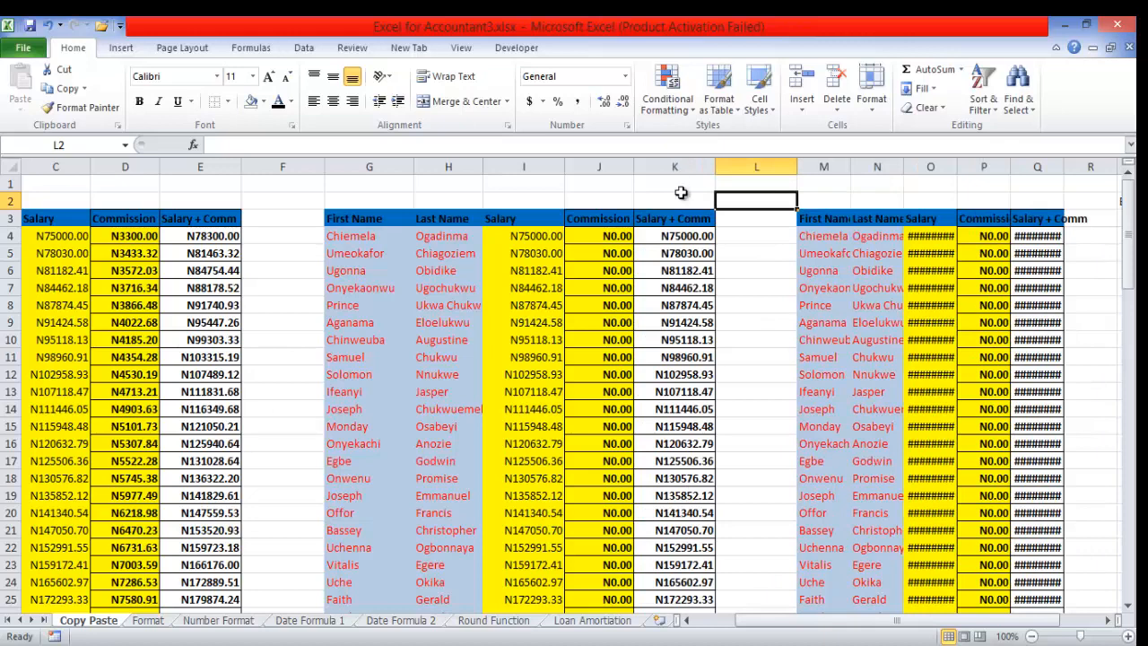
double_click(1064, 167)
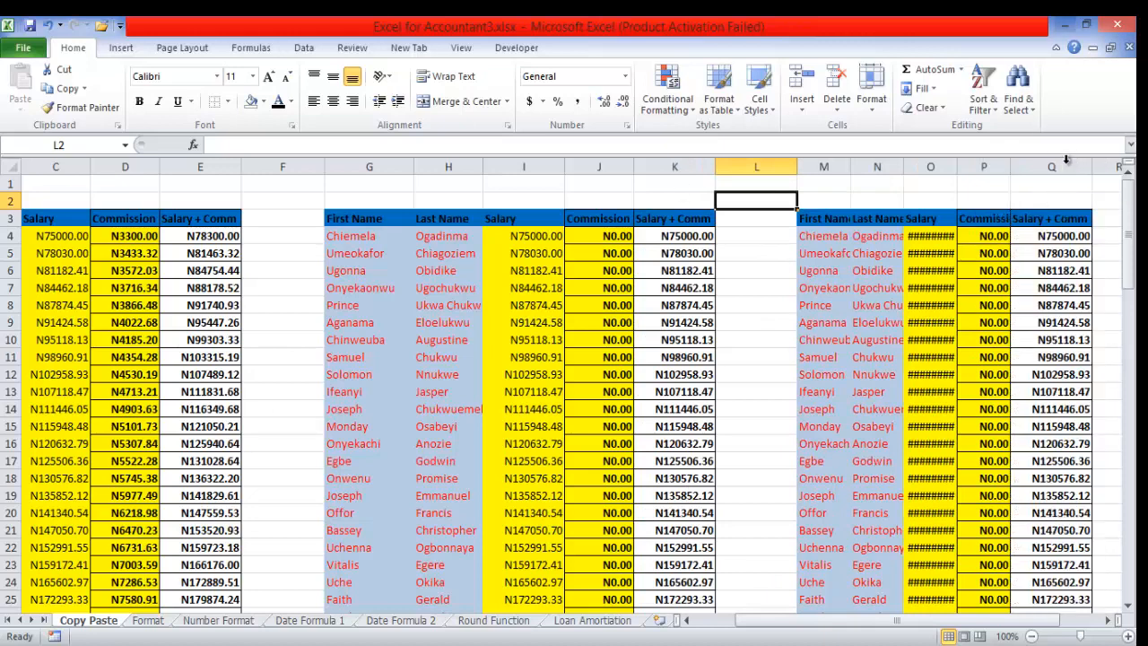
left_click(498, 303)
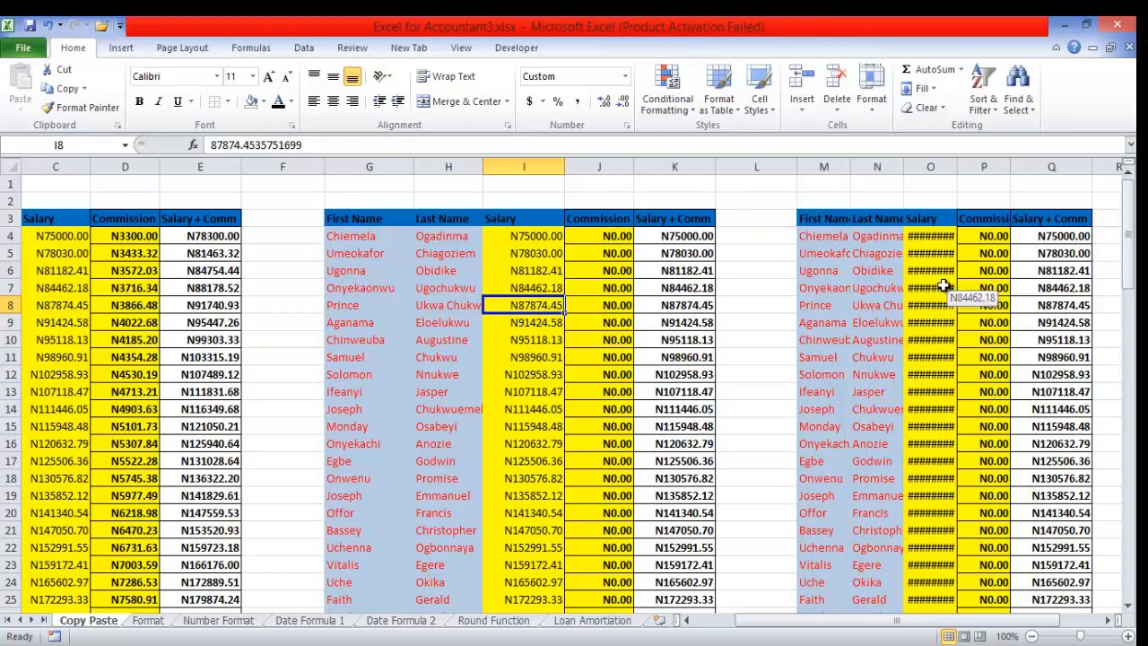
Step: Undo the column width changes and both salary table pastes at M3 and G3
left_click(47, 27)
left_click(47, 27)
left_click(48, 26)
left_click(48, 27)
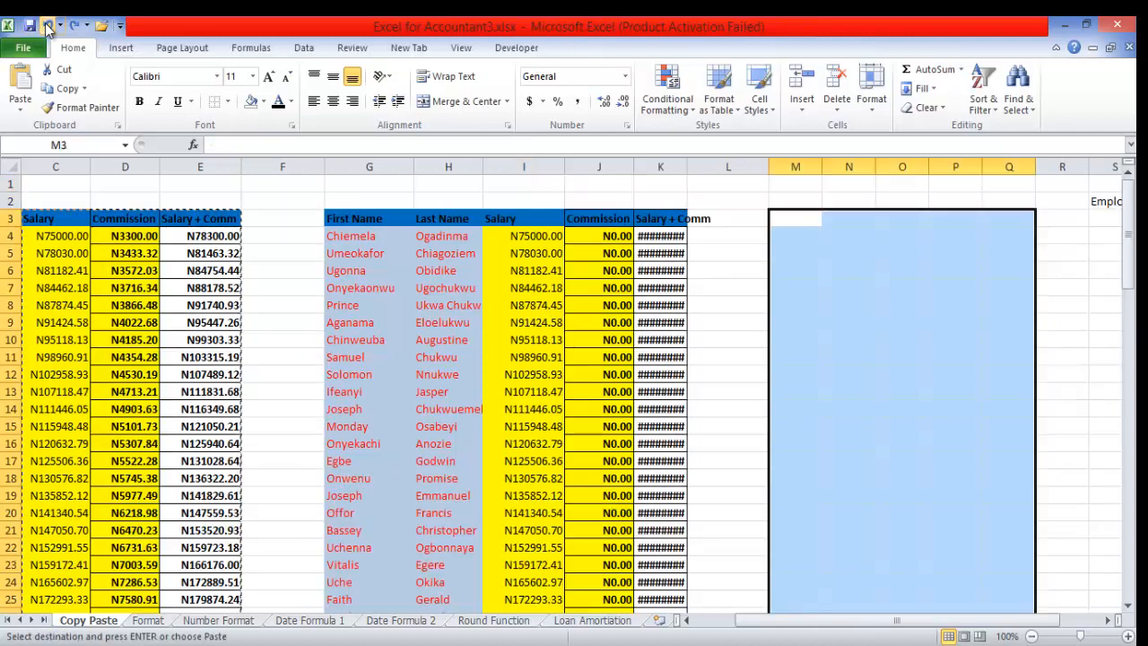
left_click(48, 27)
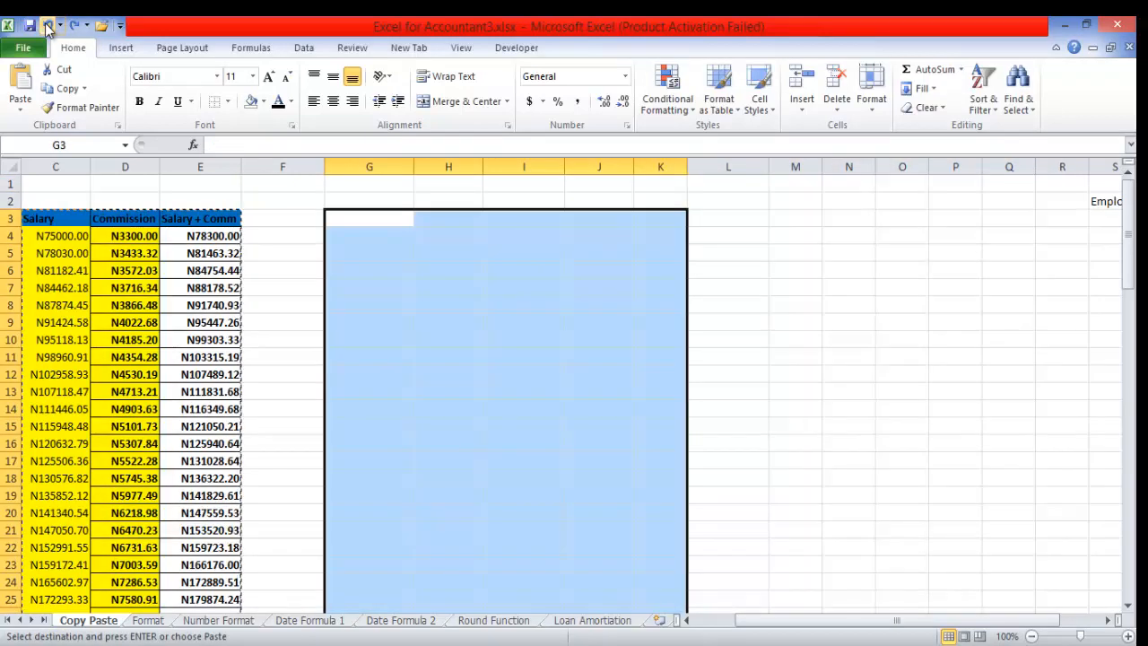
Step: Paste the copied salary table at G3 using the regular Paste option
left_click(369, 217)
left_click(687, 621)
left_click(687, 621)
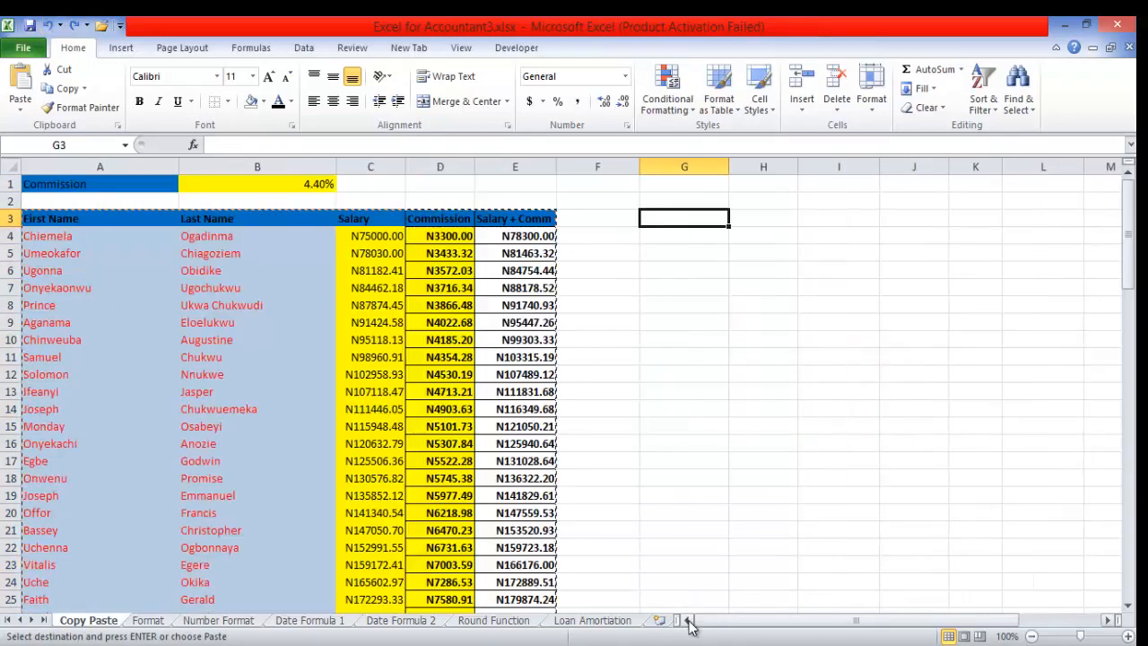
left_click(20, 110)
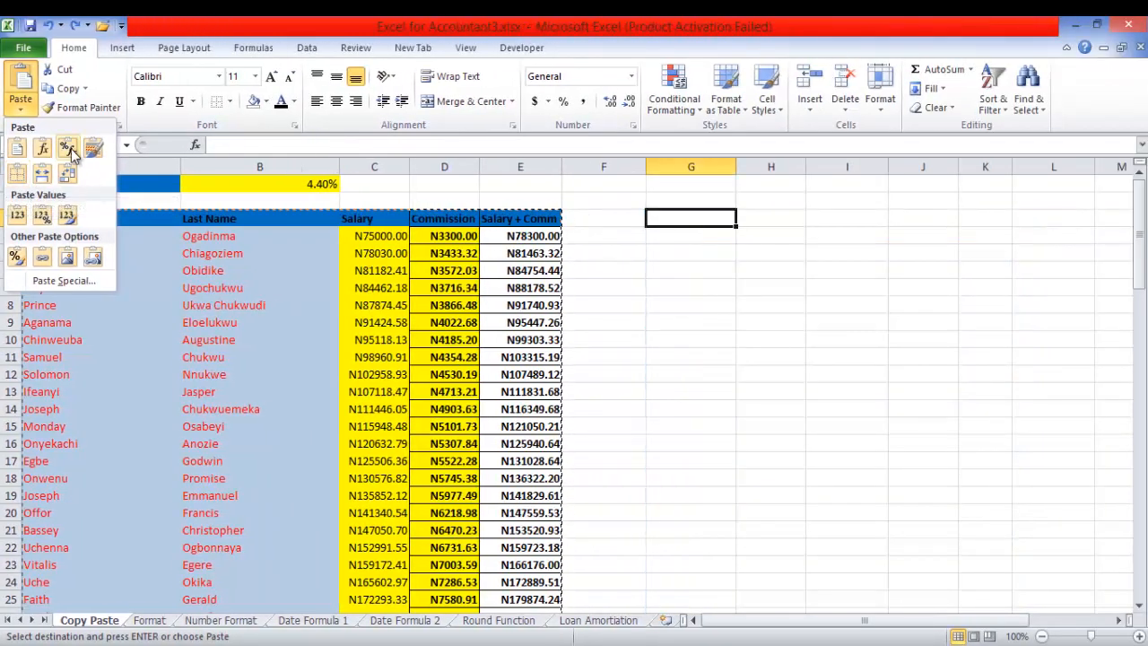
left_click(22, 156)
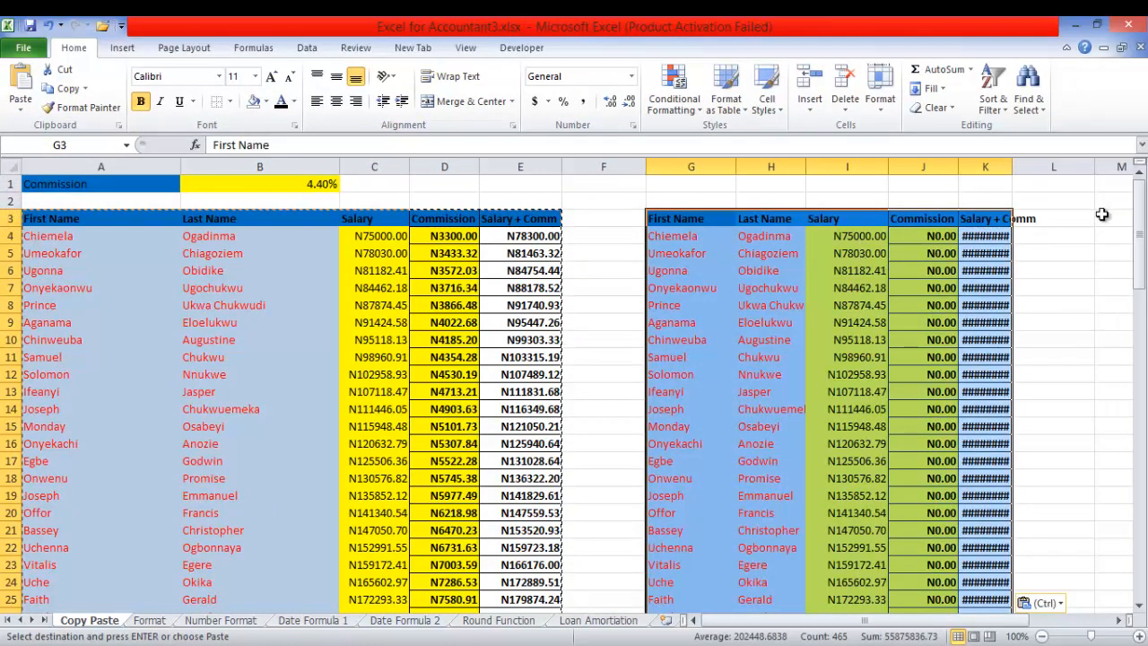
Step: Paste the copied salary table at M3 using the No Borders option
left_click(1106, 218)
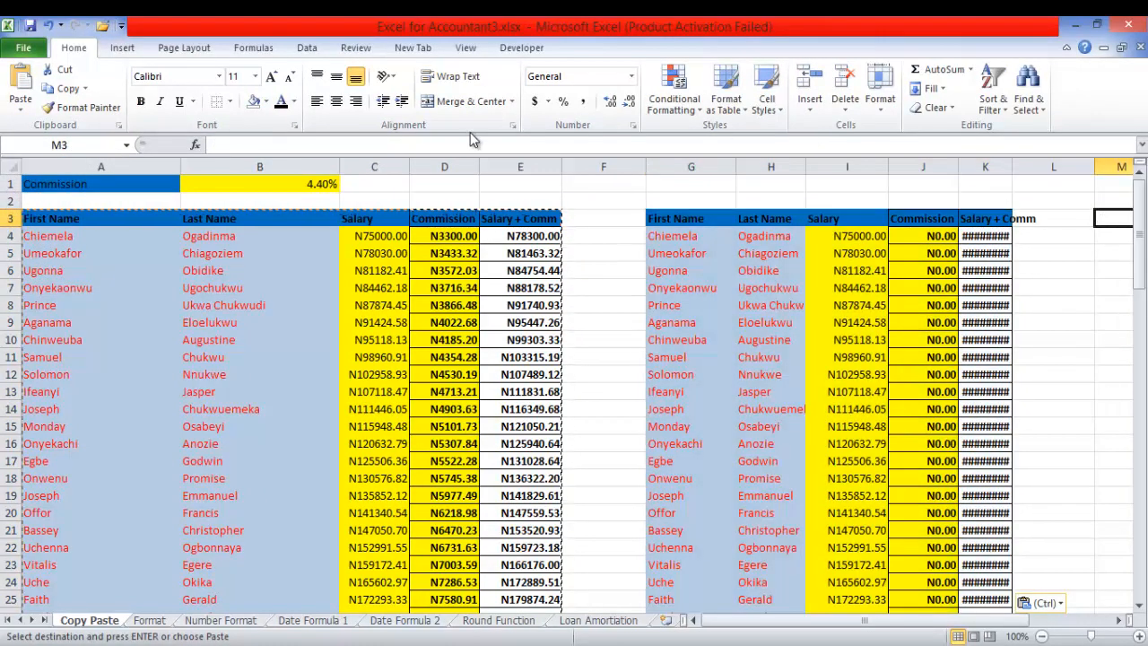
left_click(21, 110)
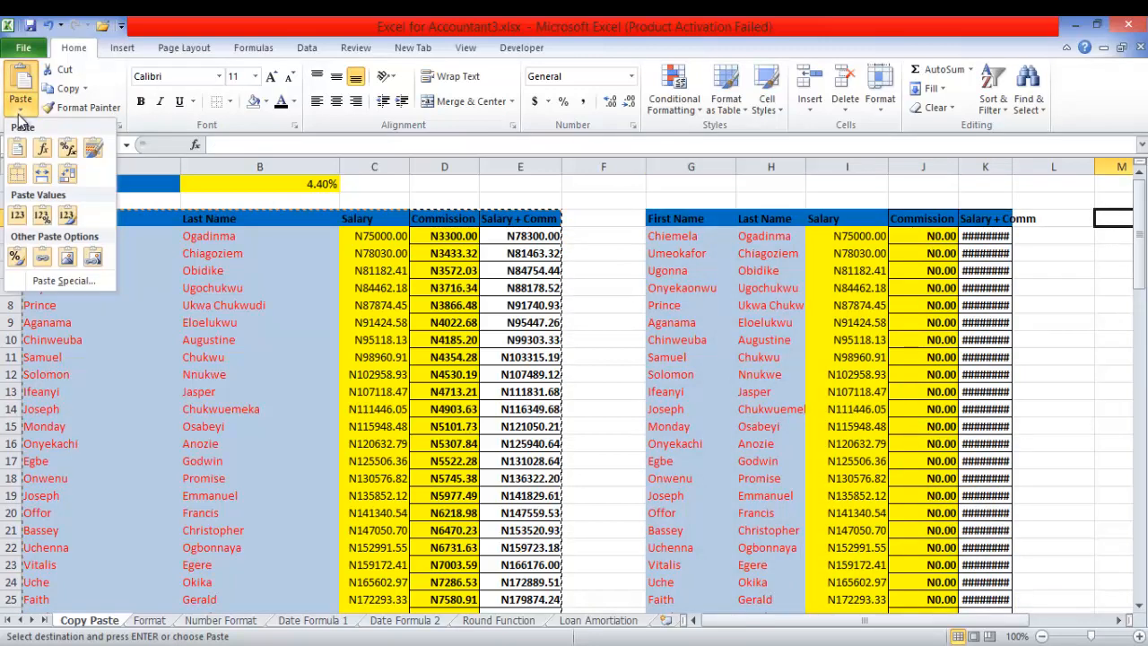
left_click(17, 174)
Step: Widen columns Q, K, O and P to fit the contents of the two pasted tables
left_click(882, 371)
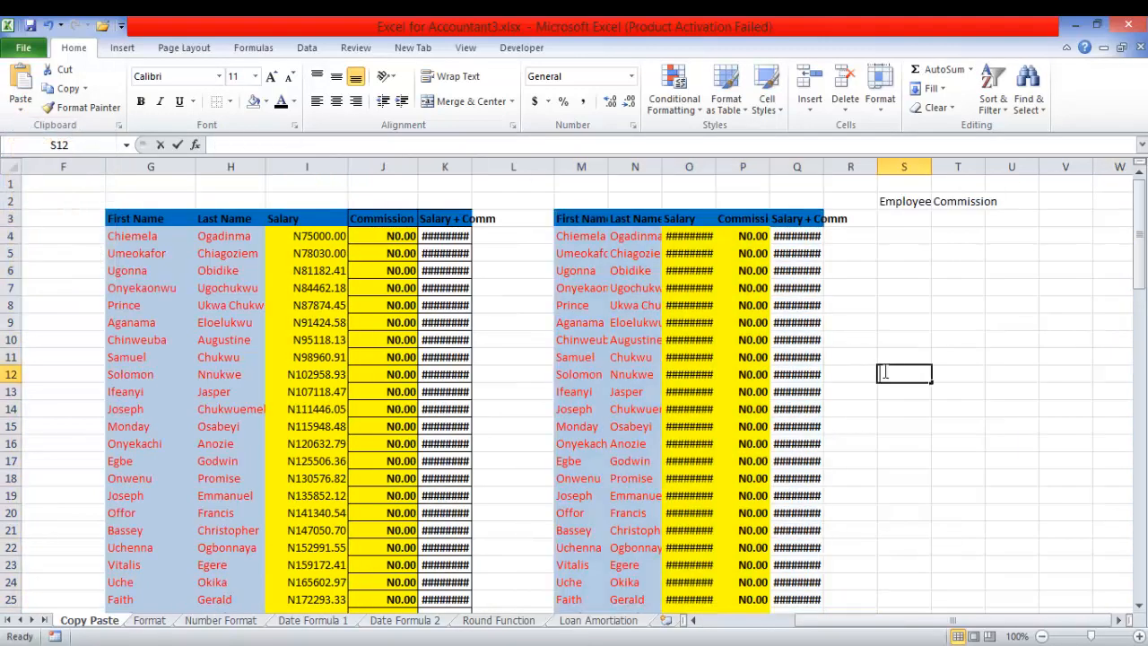
left_click(870, 220)
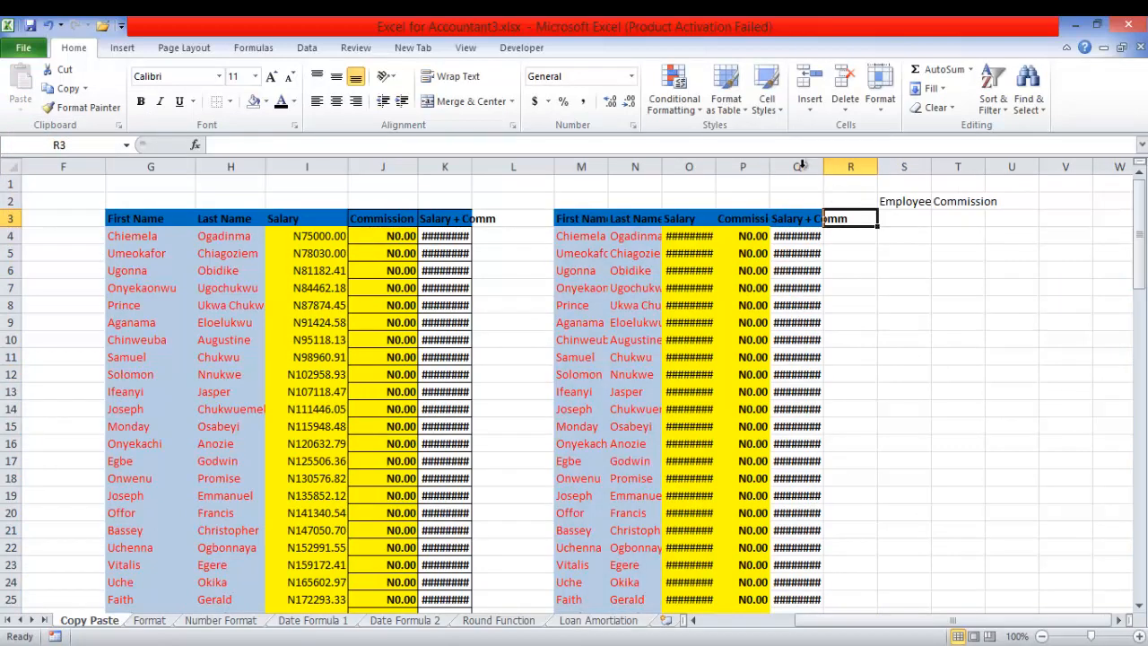
left_click_drag(826, 176, 852, 177)
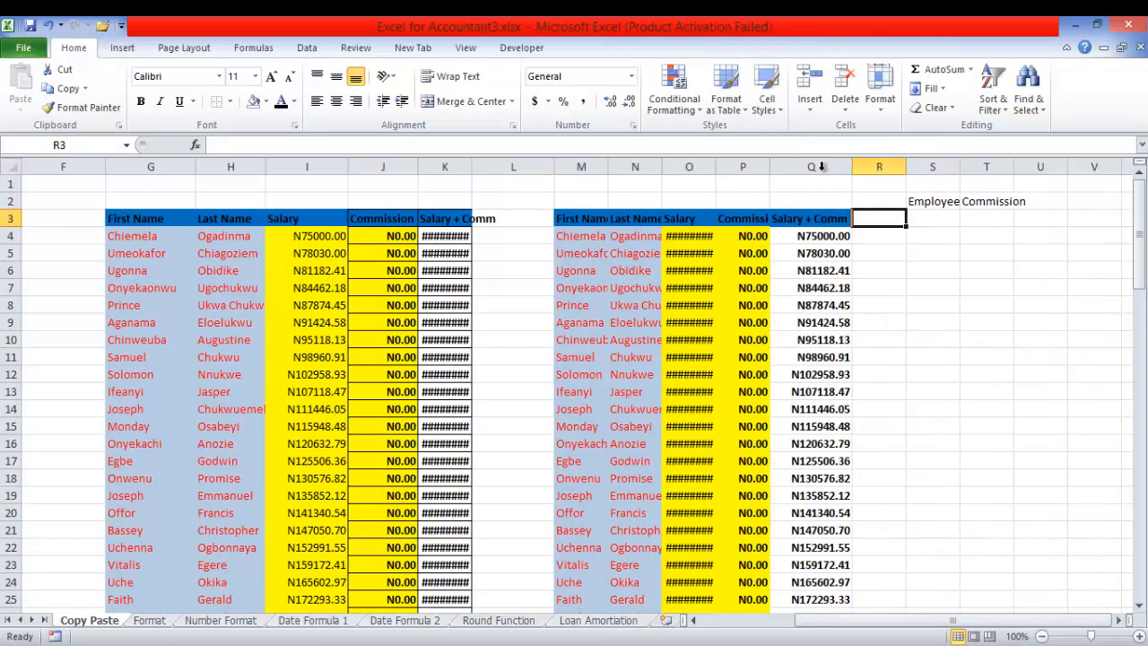
double_click(470, 169)
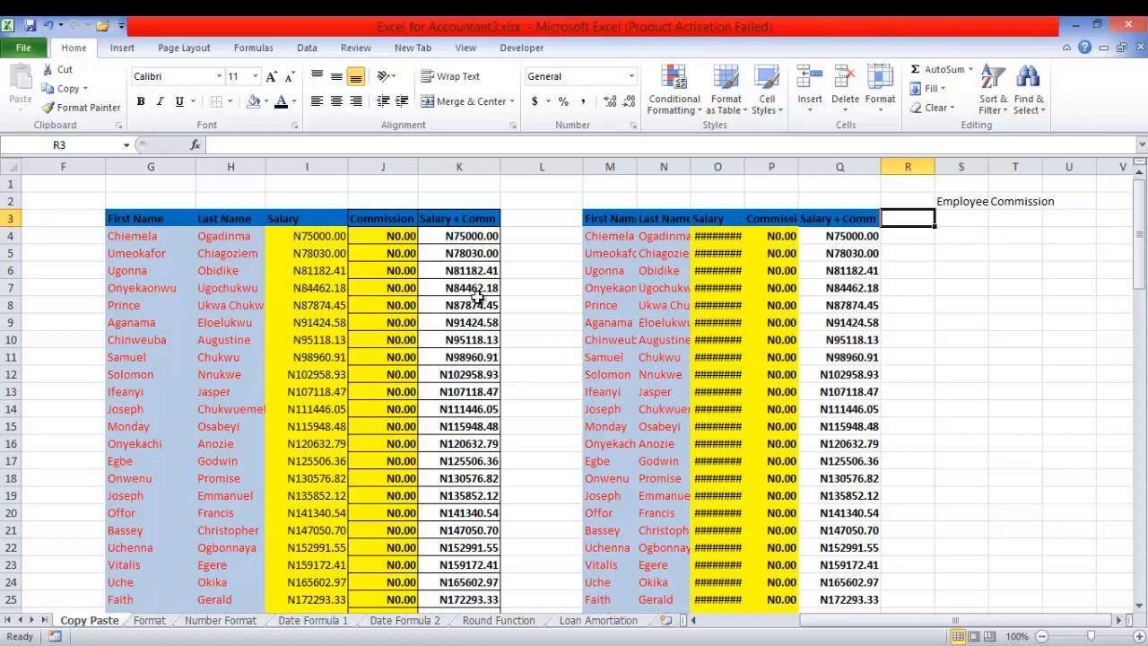
left_click_drag(746, 166, 757, 165)
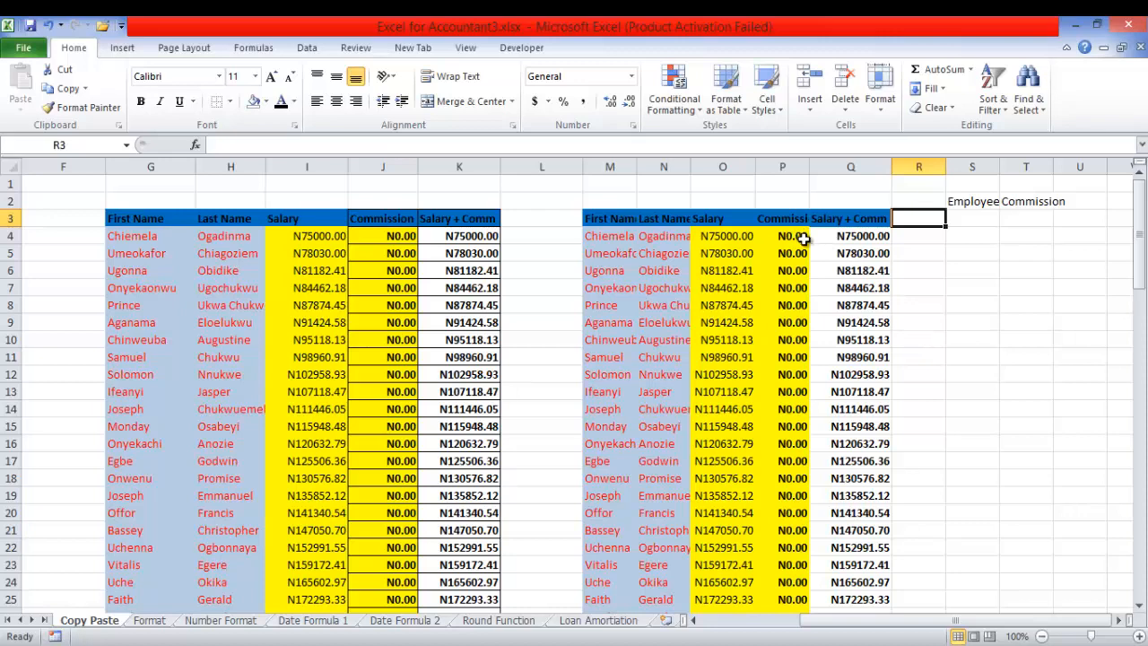
double_click(809, 167)
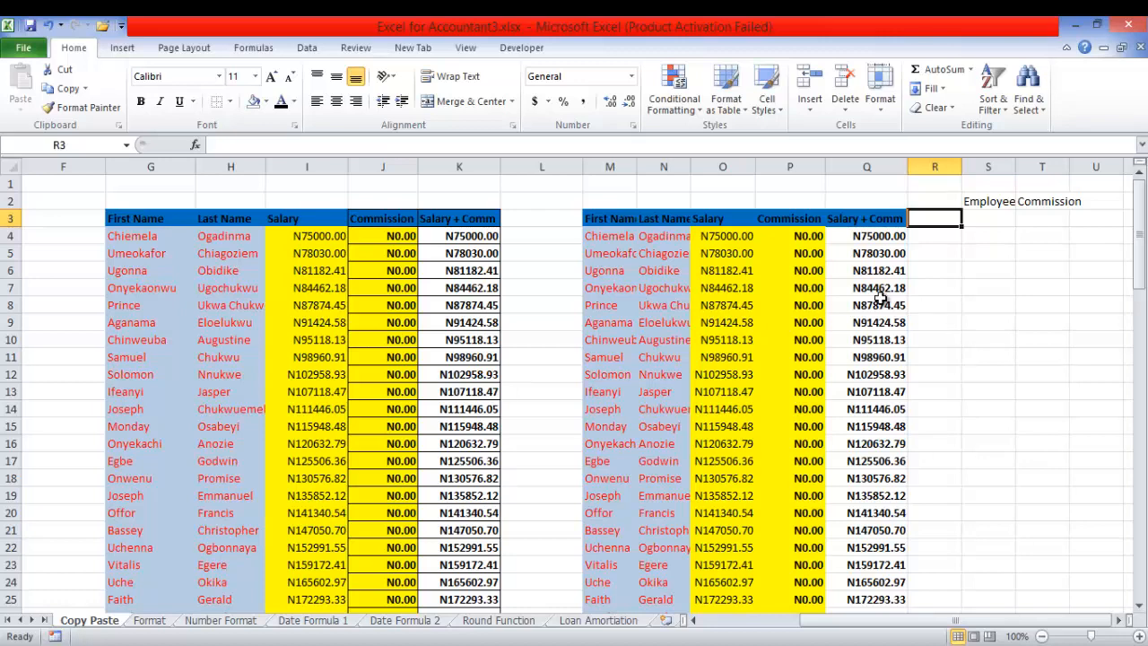
Step: Undo the column width changes and the regular and No Borders pastes of the salary table
left_click(49, 27)
left_click(49, 26)
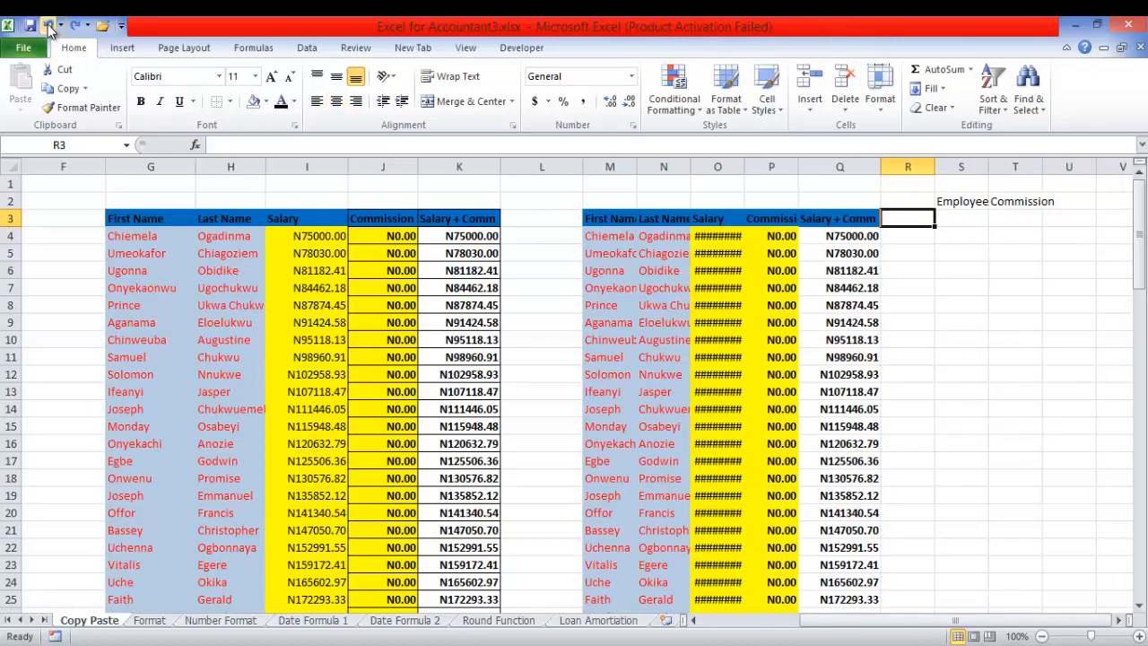
left_click(49, 27)
left_click(50, 27)
left_click(50, 27)
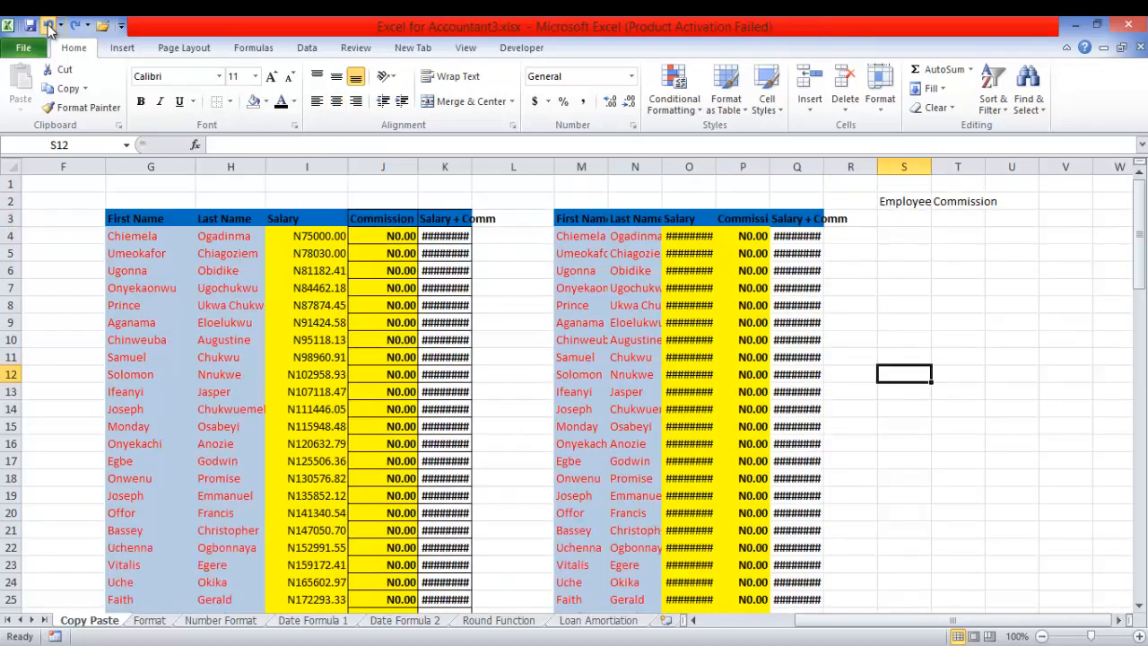
left_click(49, 26)
left_click(49, 27)
left_click(50, 27)
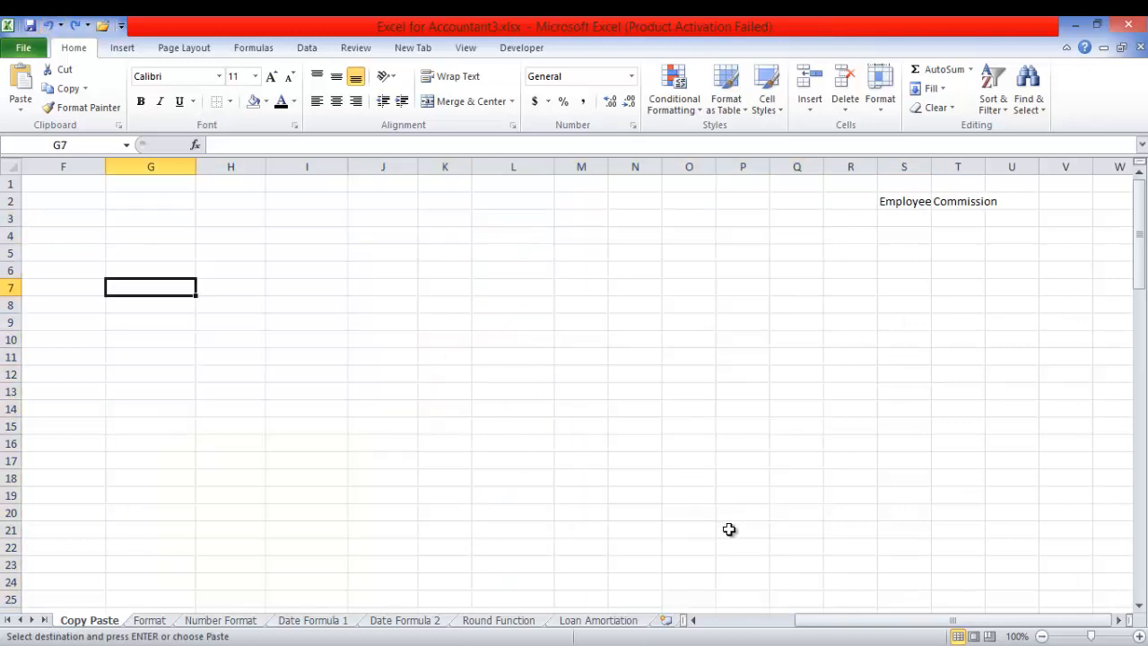
Step: Paste the copied salary table at G3 using Keep Source Column Widths and review the pasted columns
left_click(726, 620)
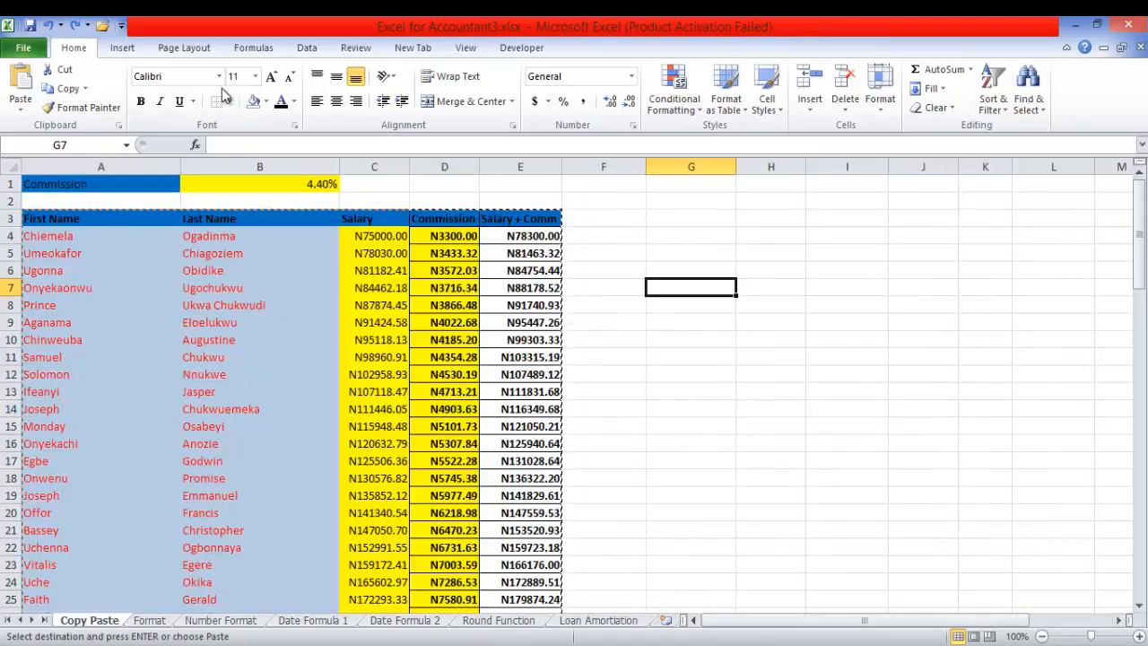
left_click(21, 112)
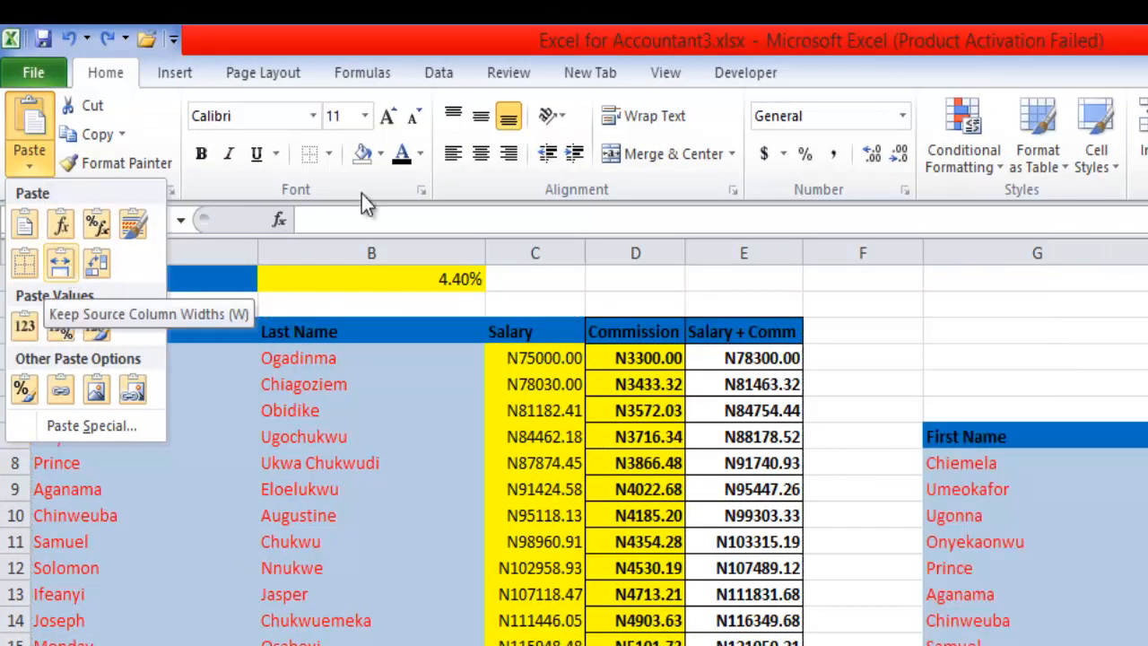
left_click(961, 335)
left_click(962, 336)
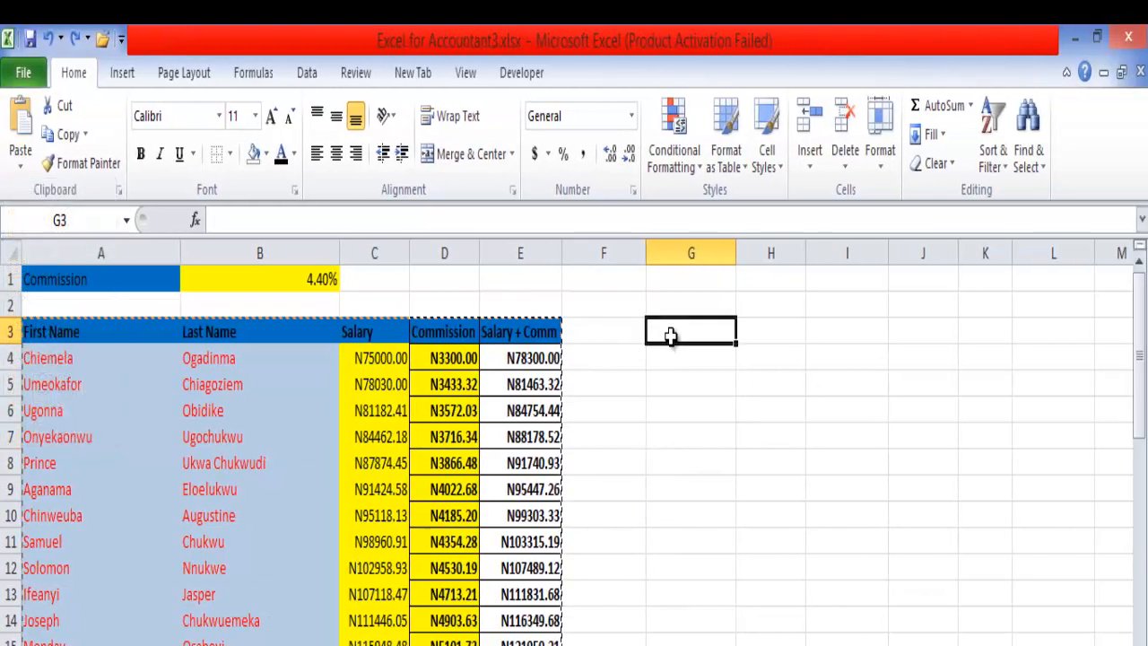
left_click(22, 172)
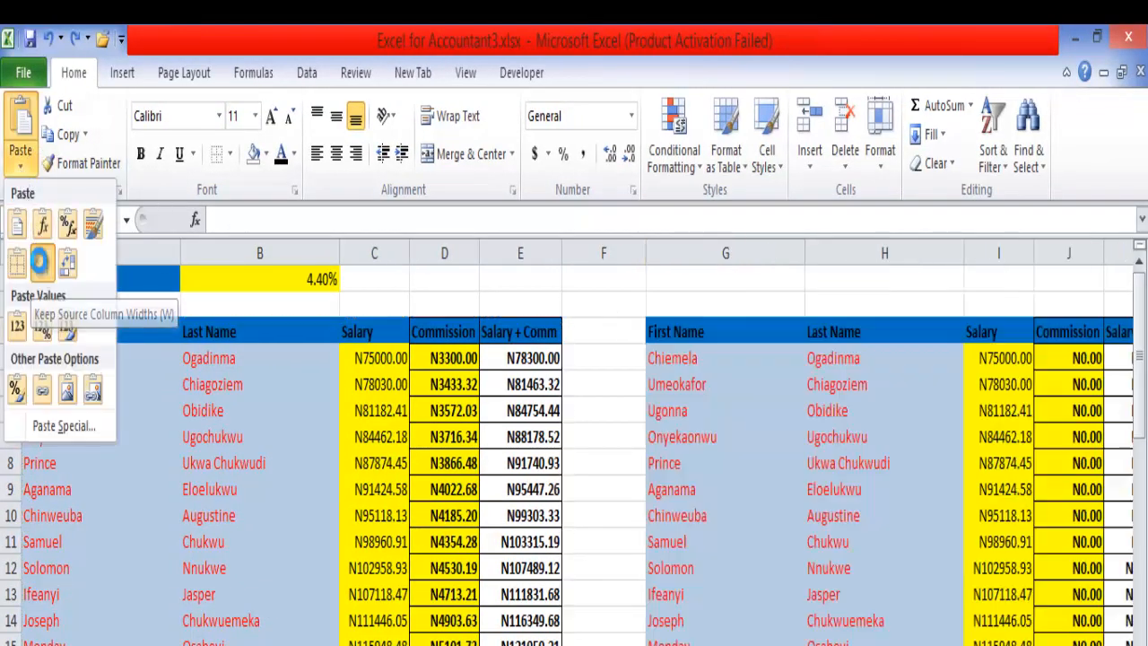
left_click(45, 259)
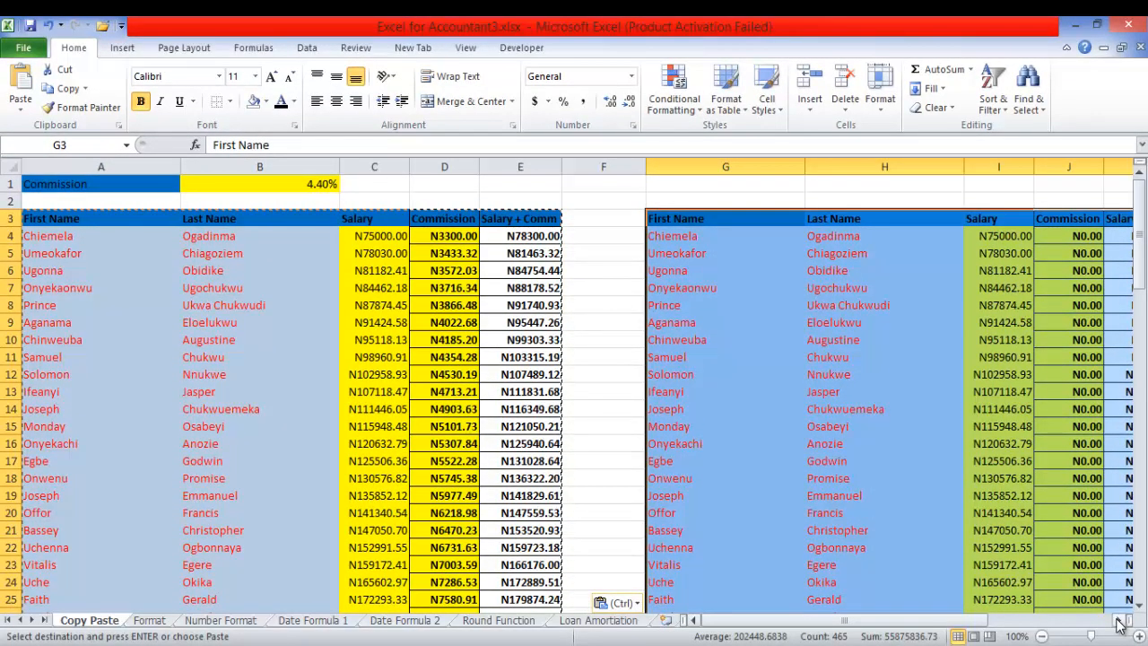
left_click(1118, 619)
left_click(1118, 625)
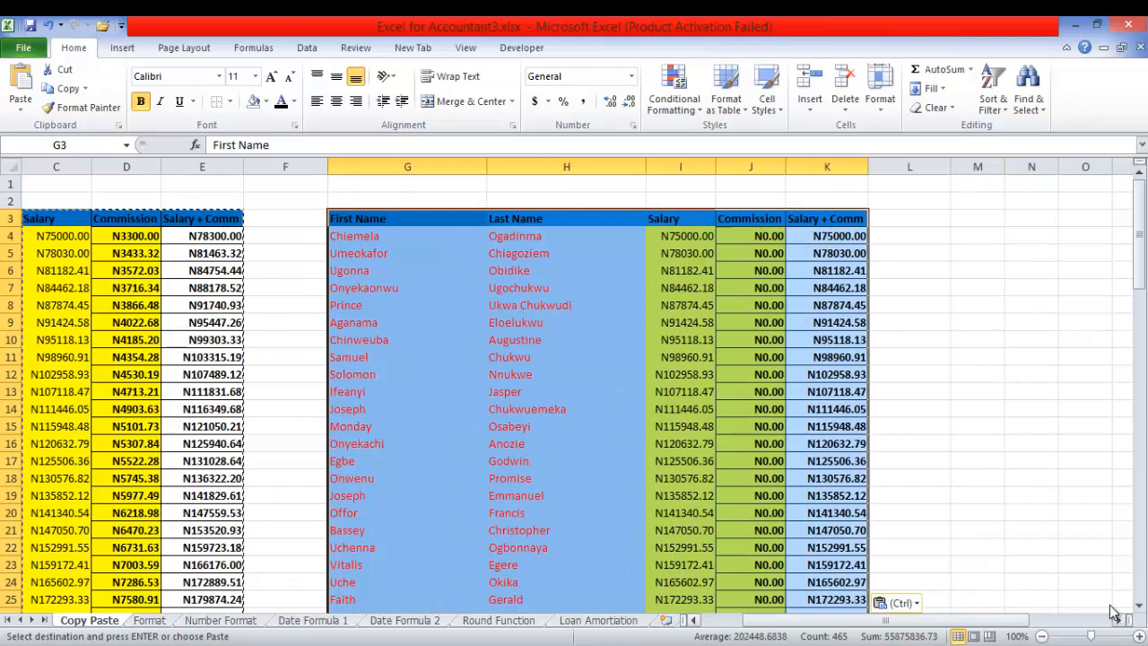
left_click(981, 306)
double_click(980, 306)
left_click(981, 271)
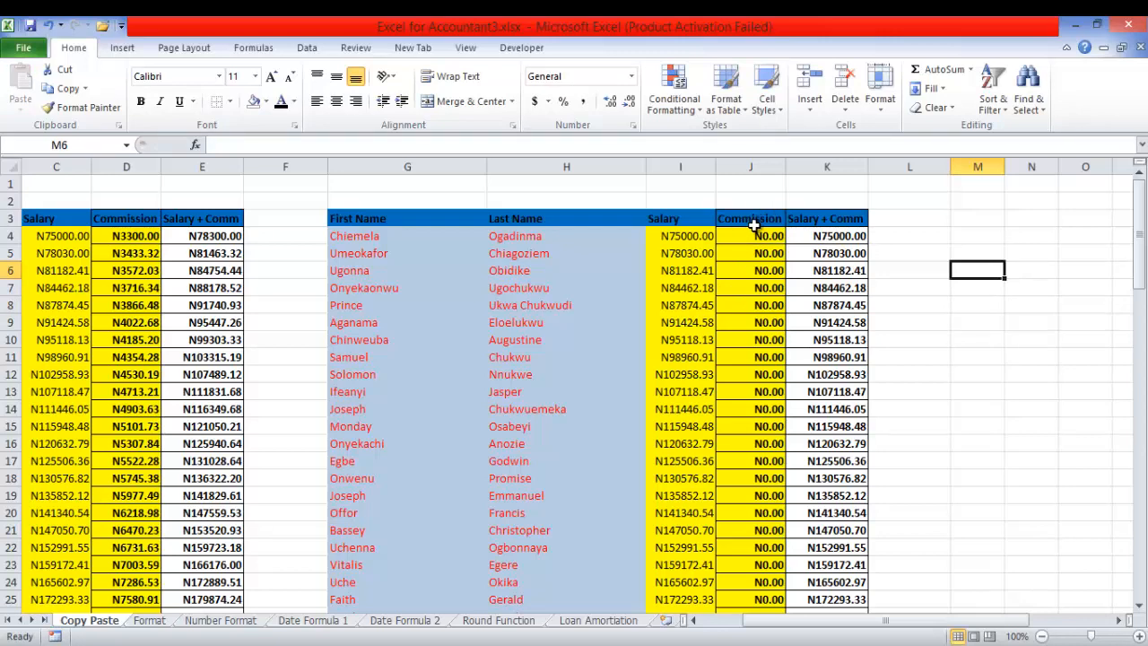
left_click(974, 220)
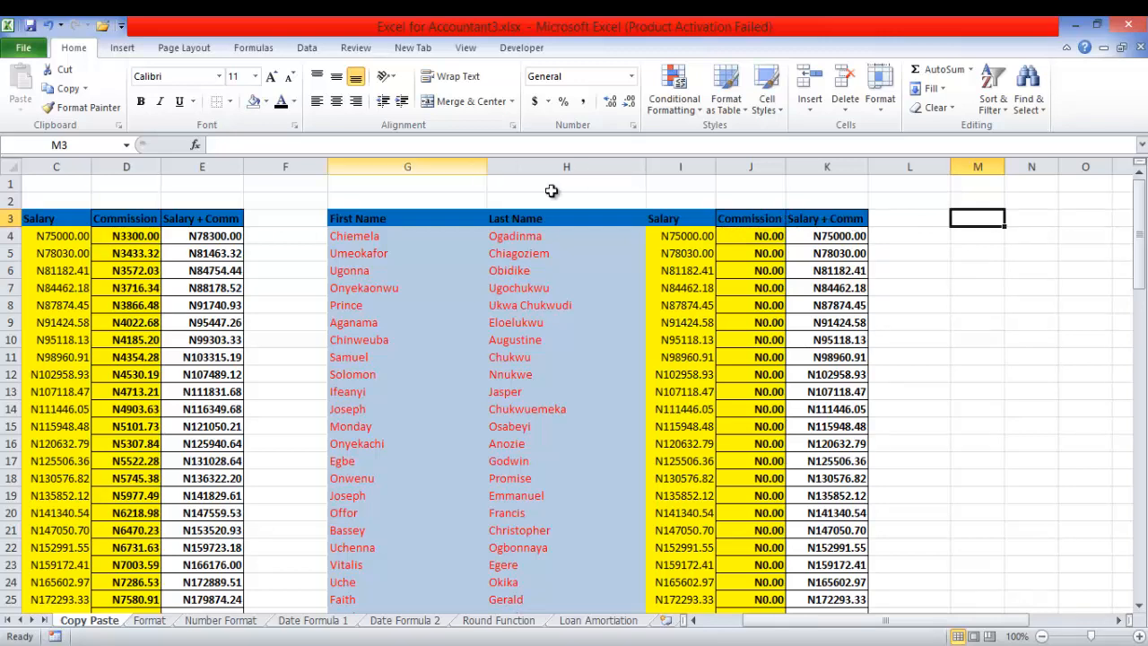
Step: Copy the whole original salary table again, A3:E95
left_click(717, 620)
left_click_drag(49, 218, 504, 217)
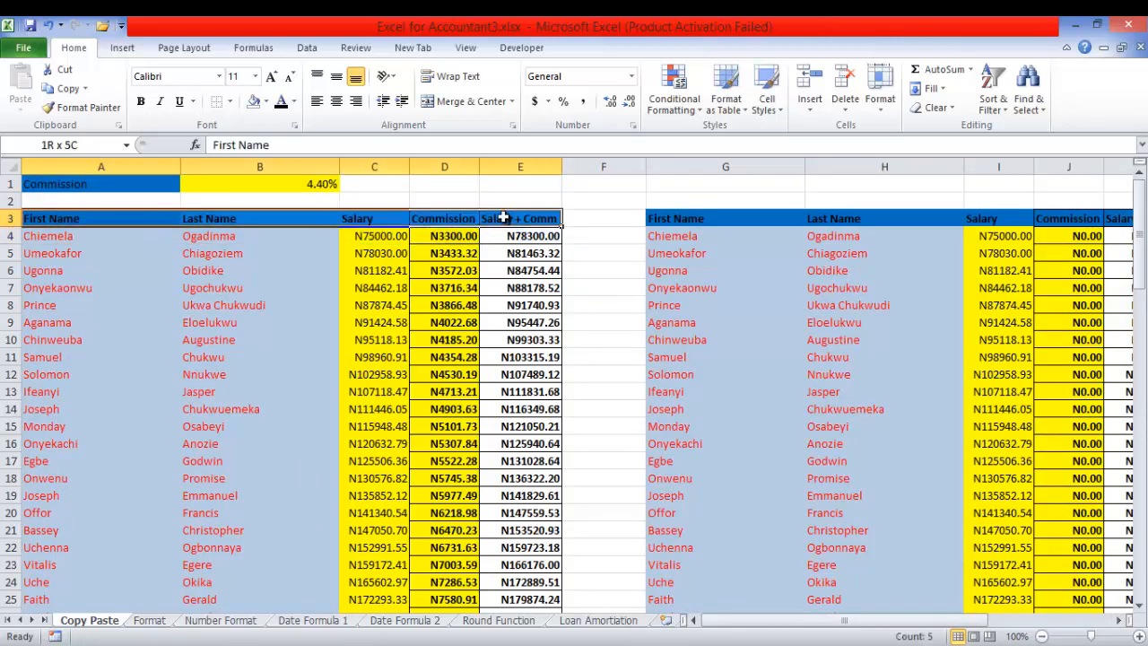
key("ctrl+shift+Down")
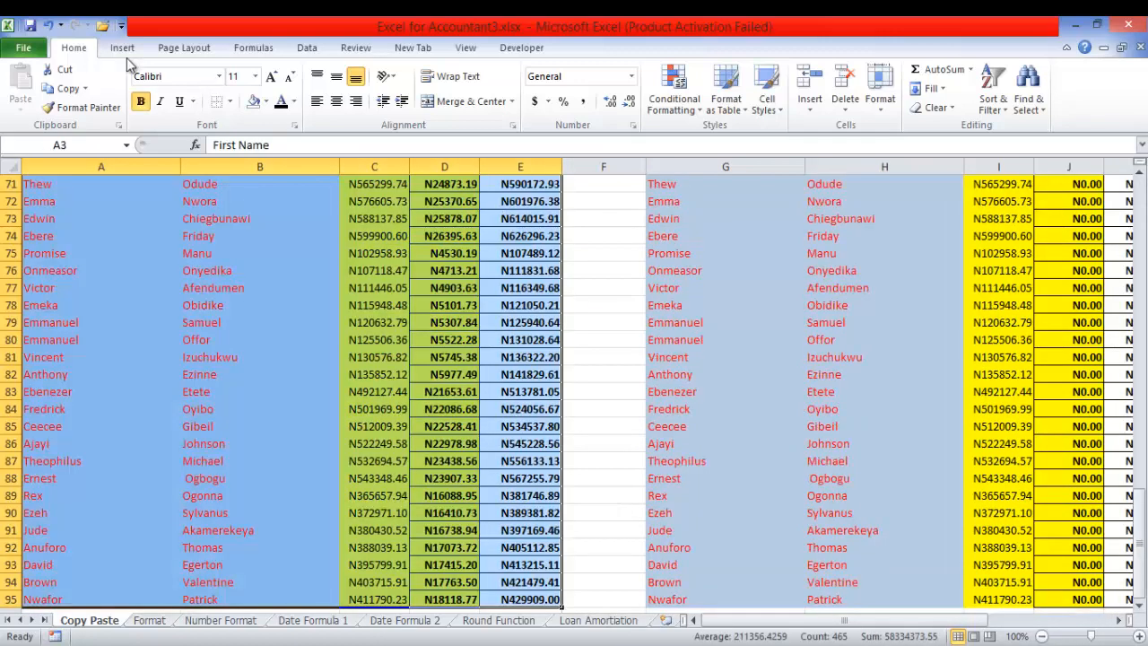
left_click(68, 87)
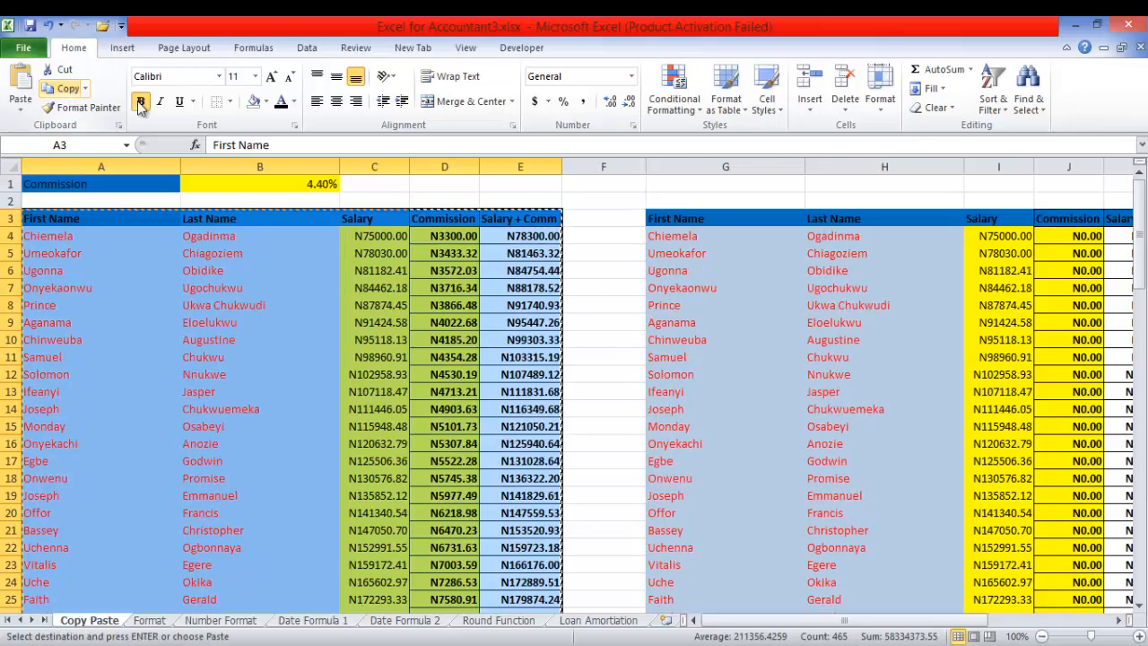
Step: Paste the copied salary table at M3 with the regular Paste option to compare it with the table at G3
left_click(1091, 620)
left_click(208, 221)
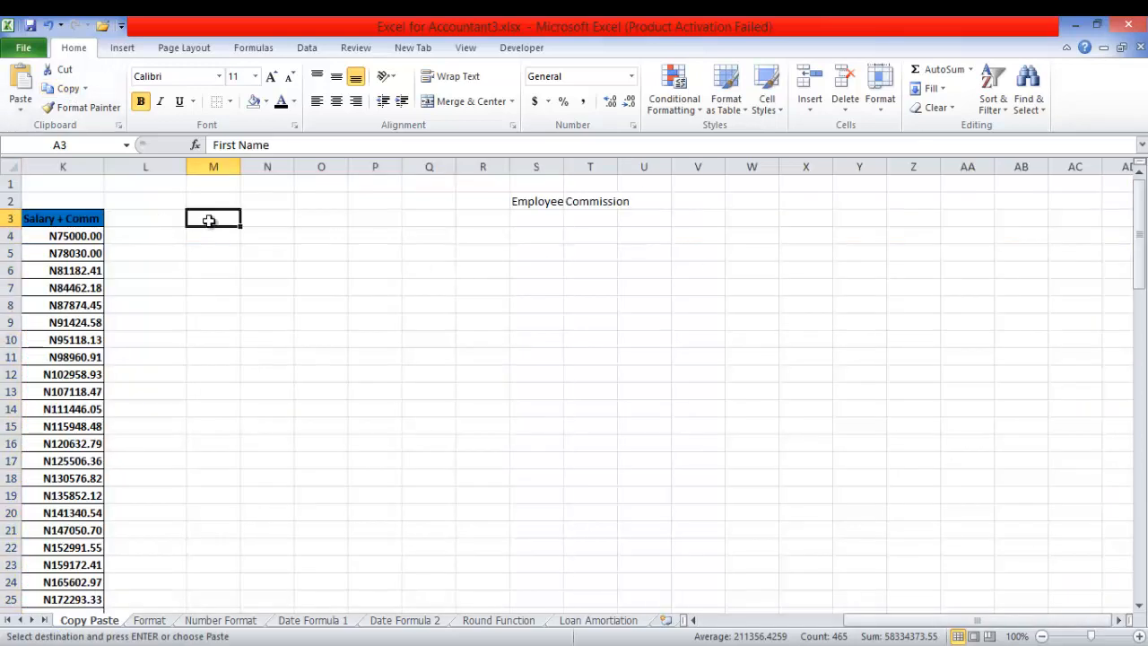
left_click(21, 111)
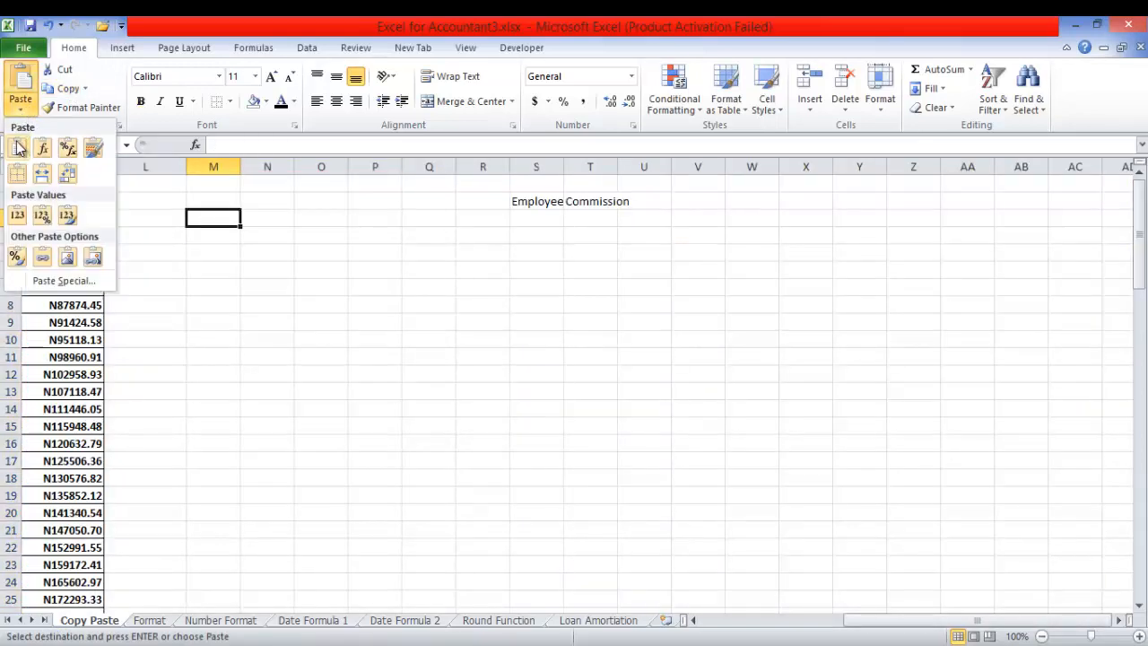
left_click(18, 147)
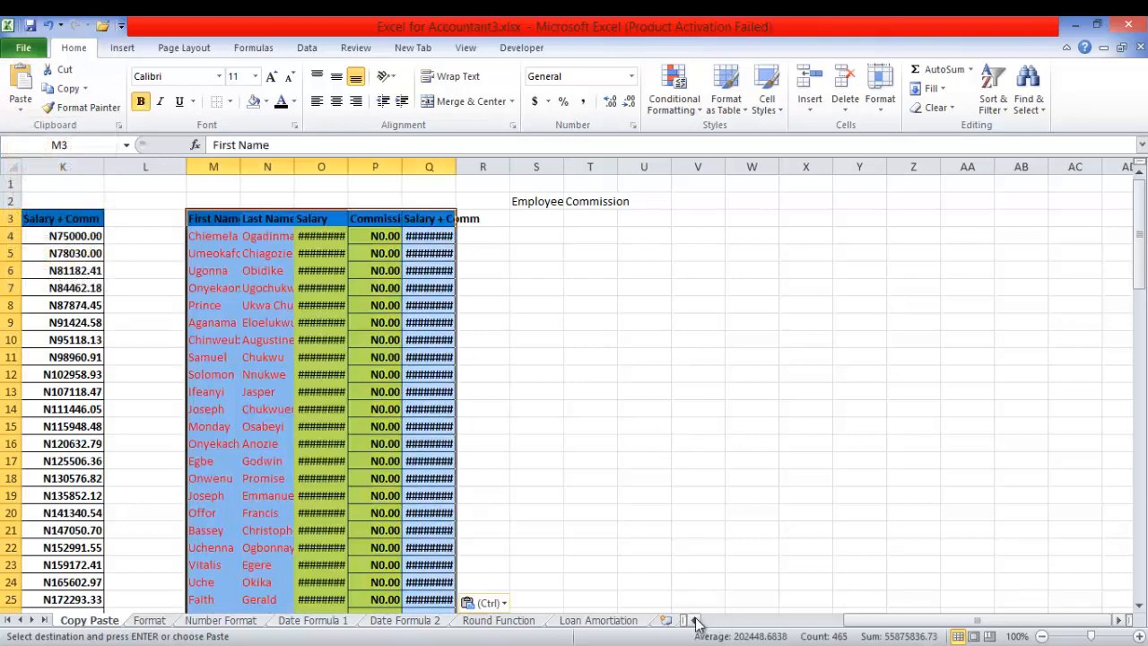
scroll(696, 622, "left", 5)
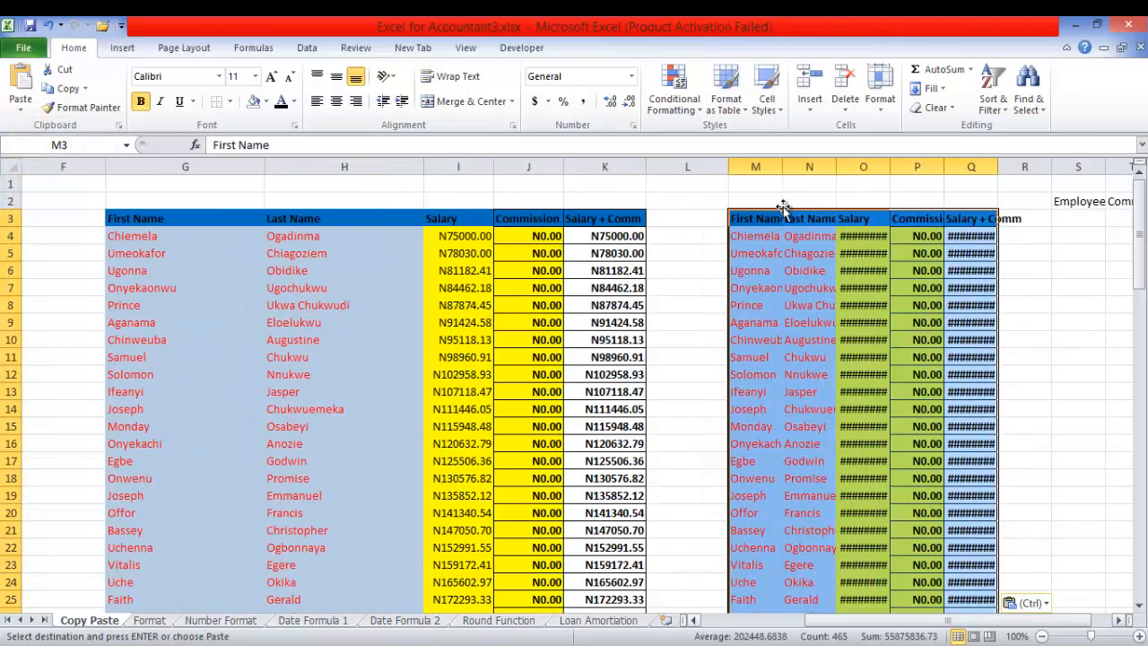
Step: Autofit the Commission column of the table at M3, restore its width and compare its columns with the table at G3
left_click(951, 182)
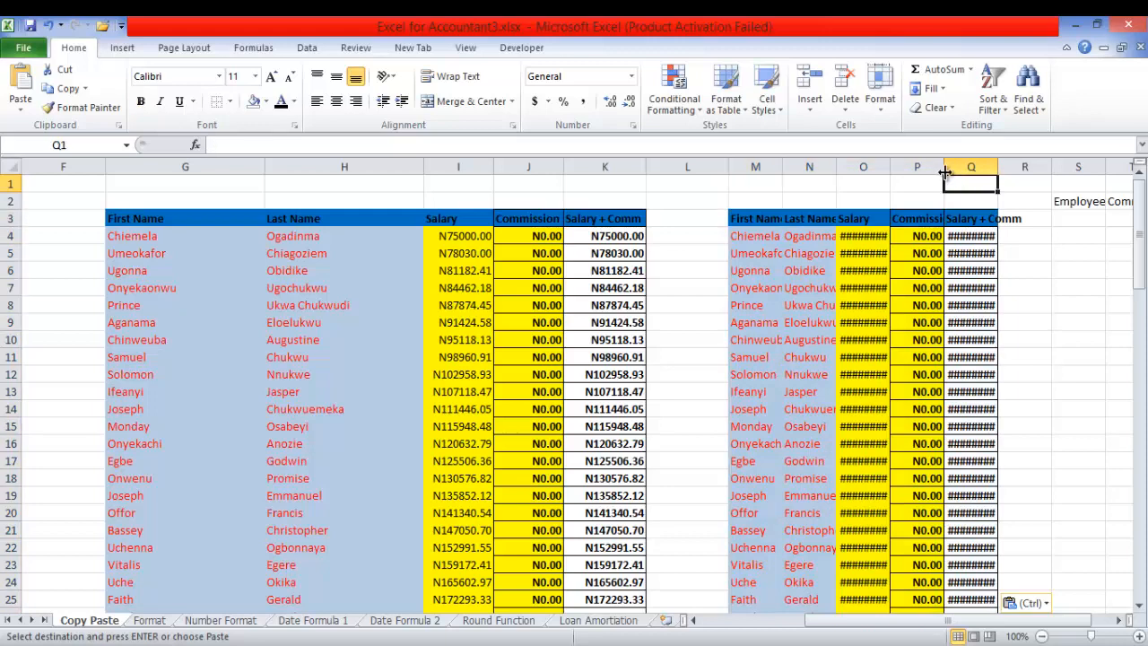
double_click(943, 173)
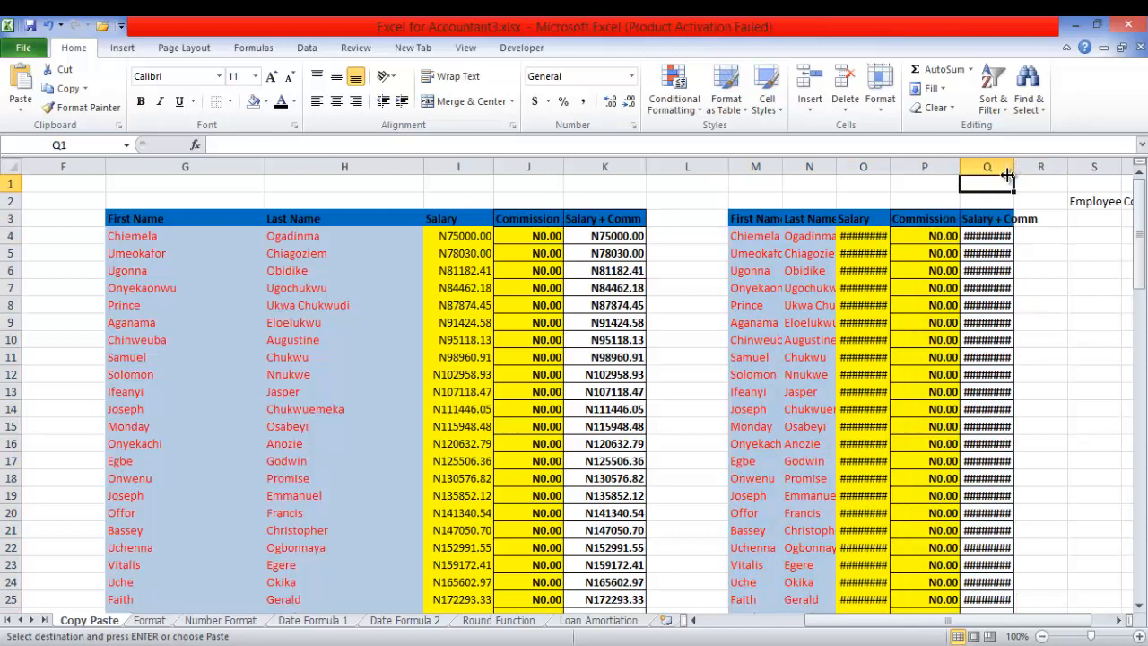
left_click_drag(956, 161, 948, 161)
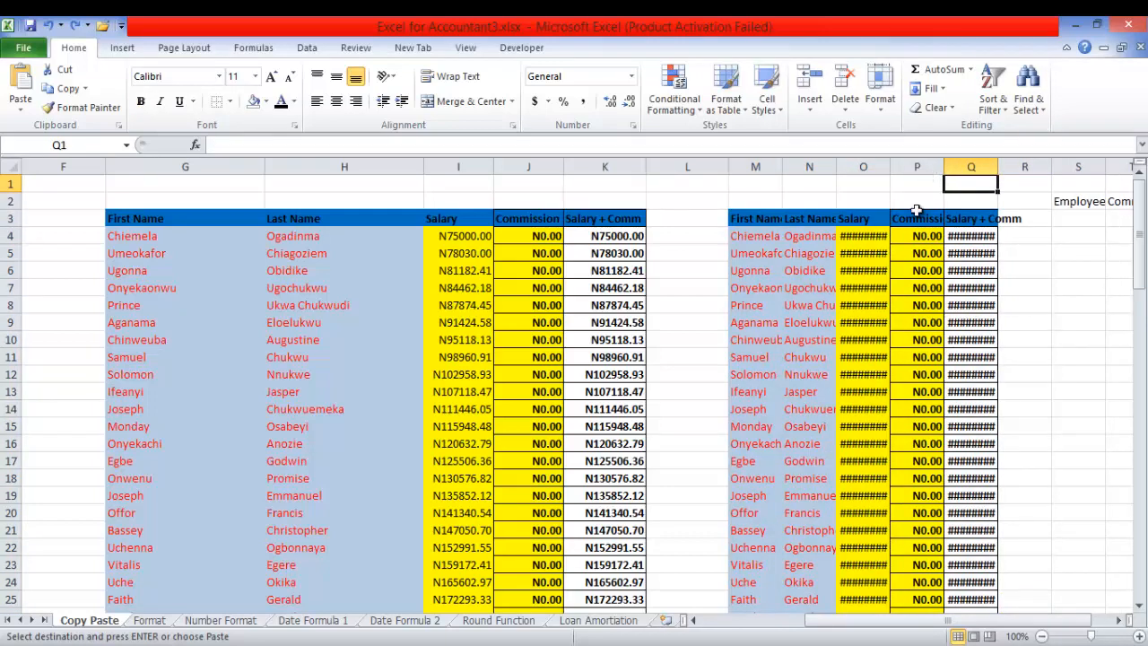
left_click(687, 214)
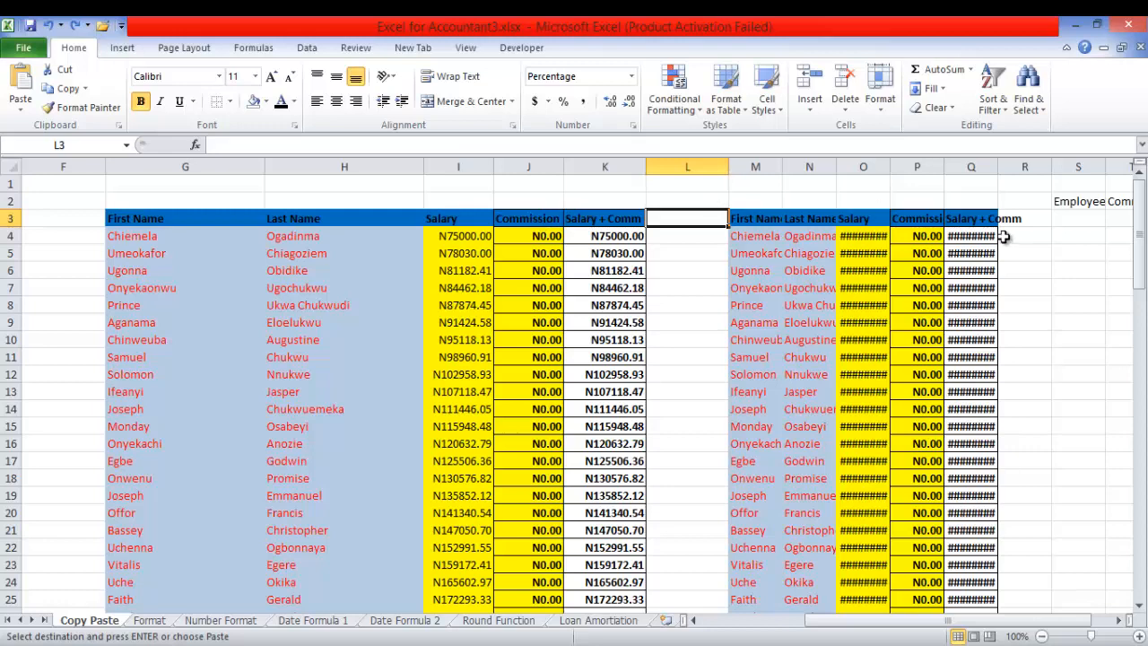
left_click(932, 218)
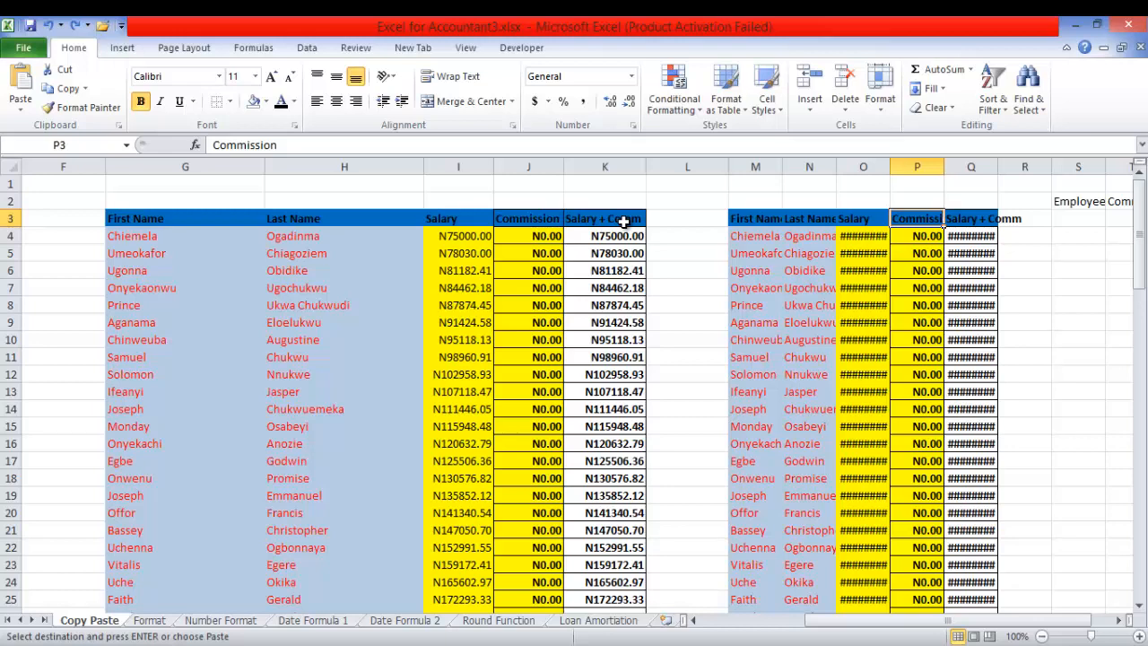
Step: Undo the regular paste at M3 and the Keep Source Column Widths paste at G3
left_click(49, 26)
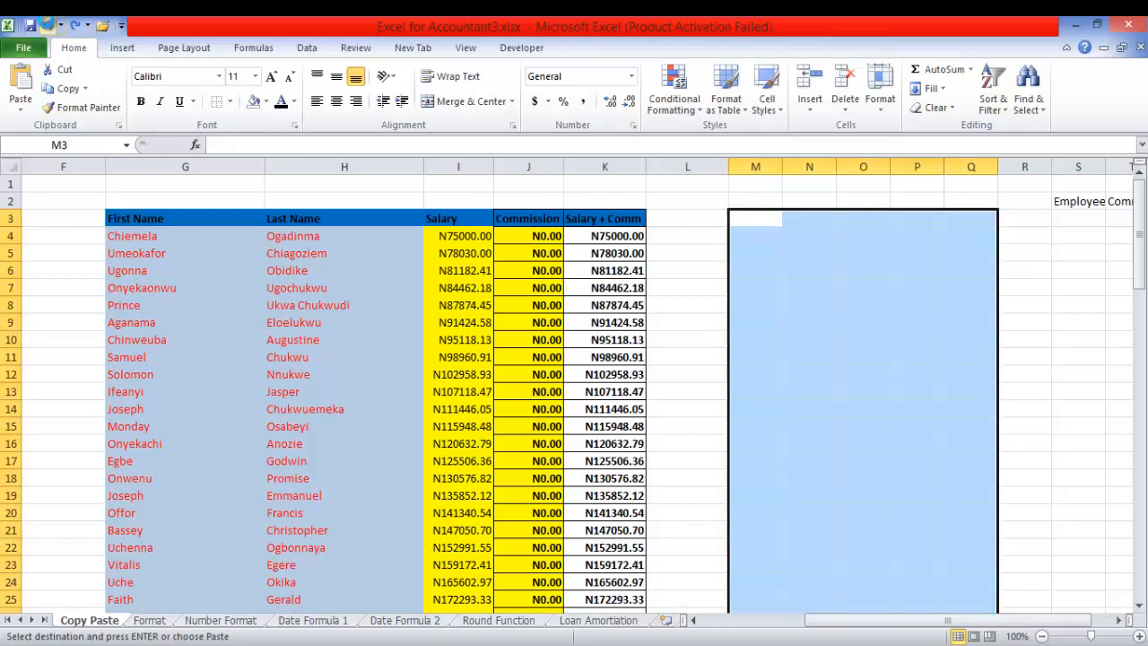
left_click(49, 27)
left_click(49, 27)
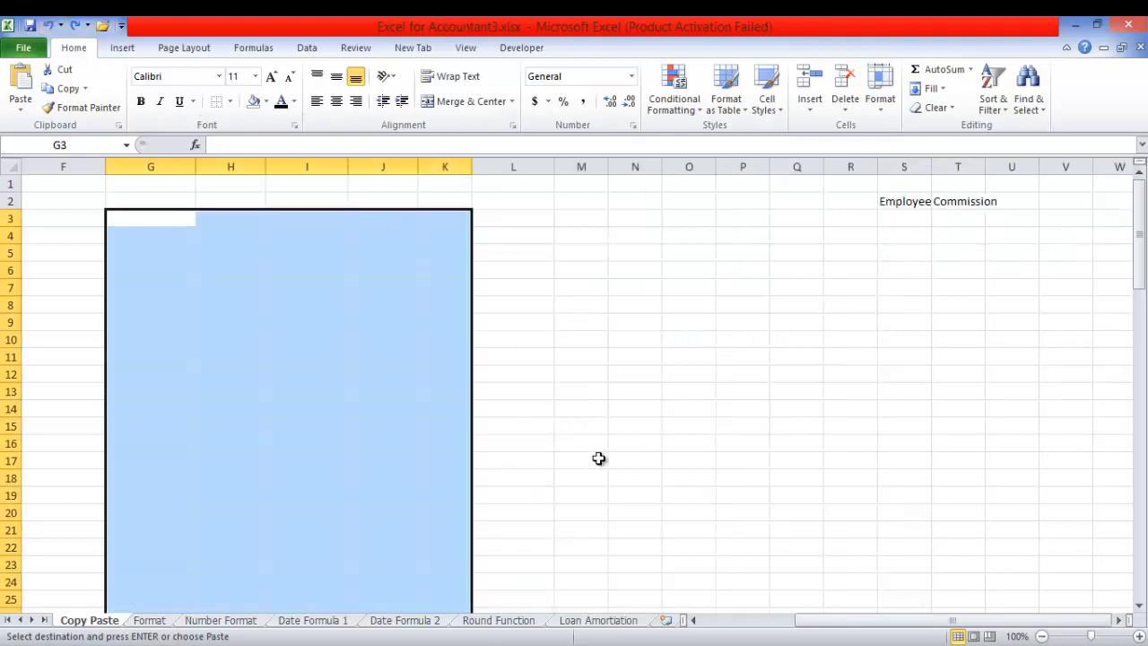
left_click(708, 620)
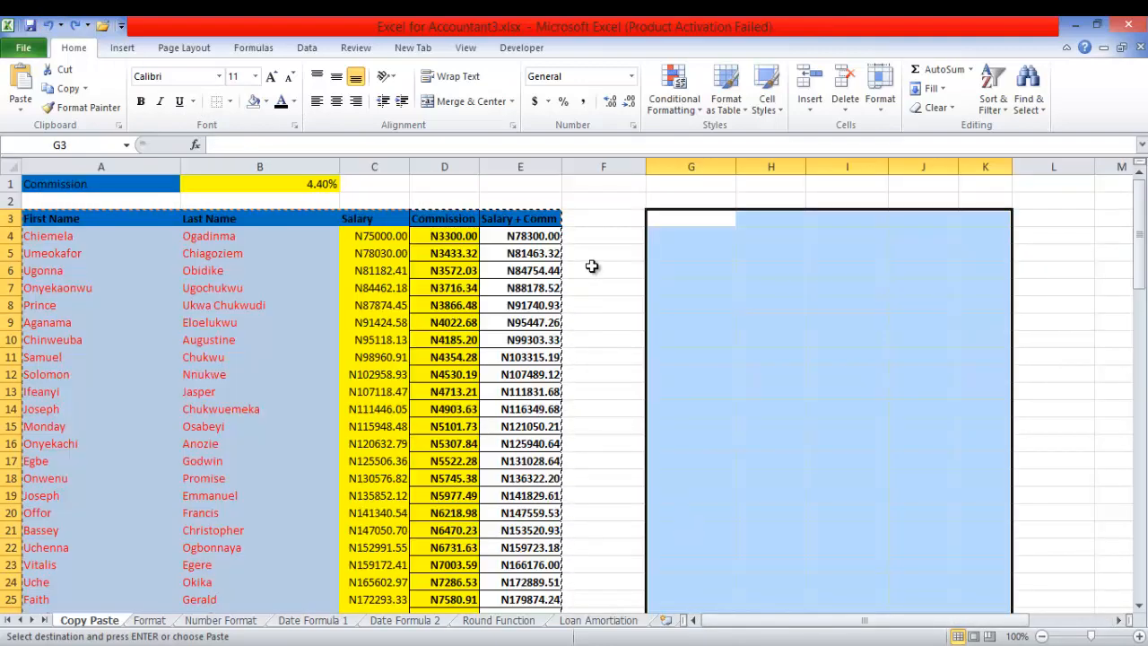
left_click(670, 220)
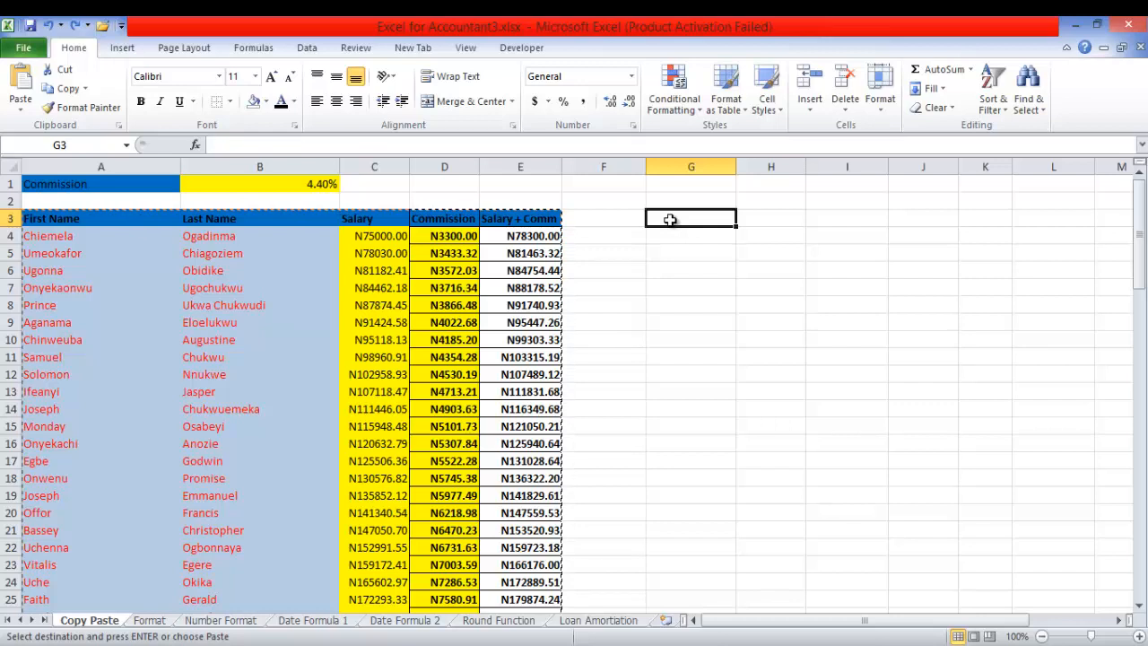
left_click(68, 90)
left_click(22, 115)
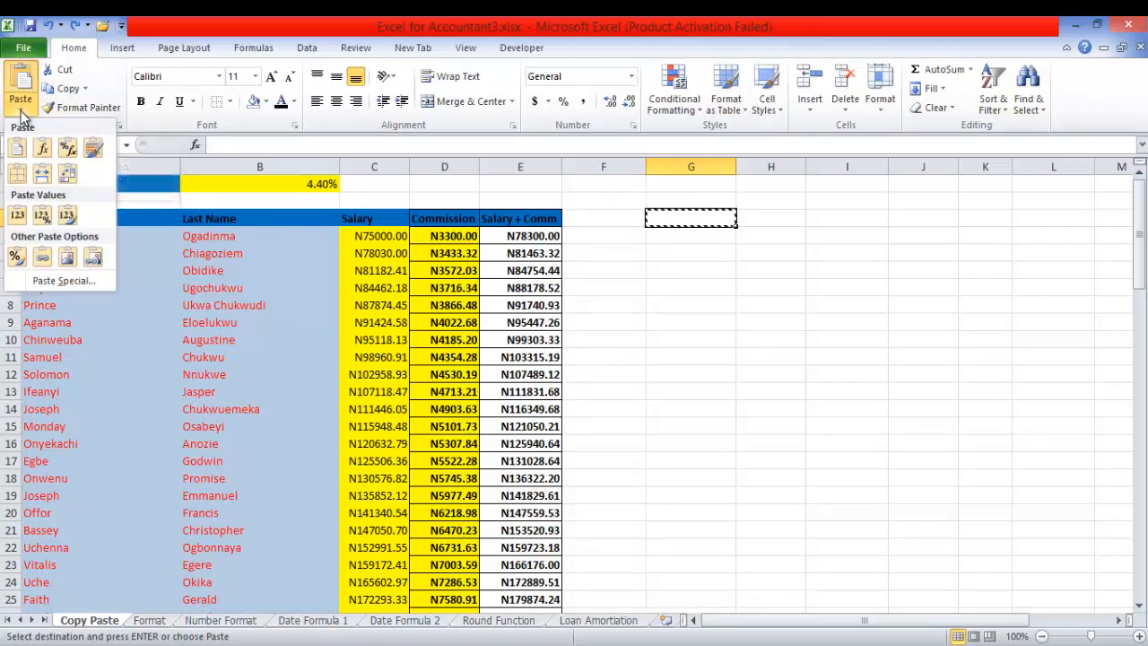
left_click(679, 257)
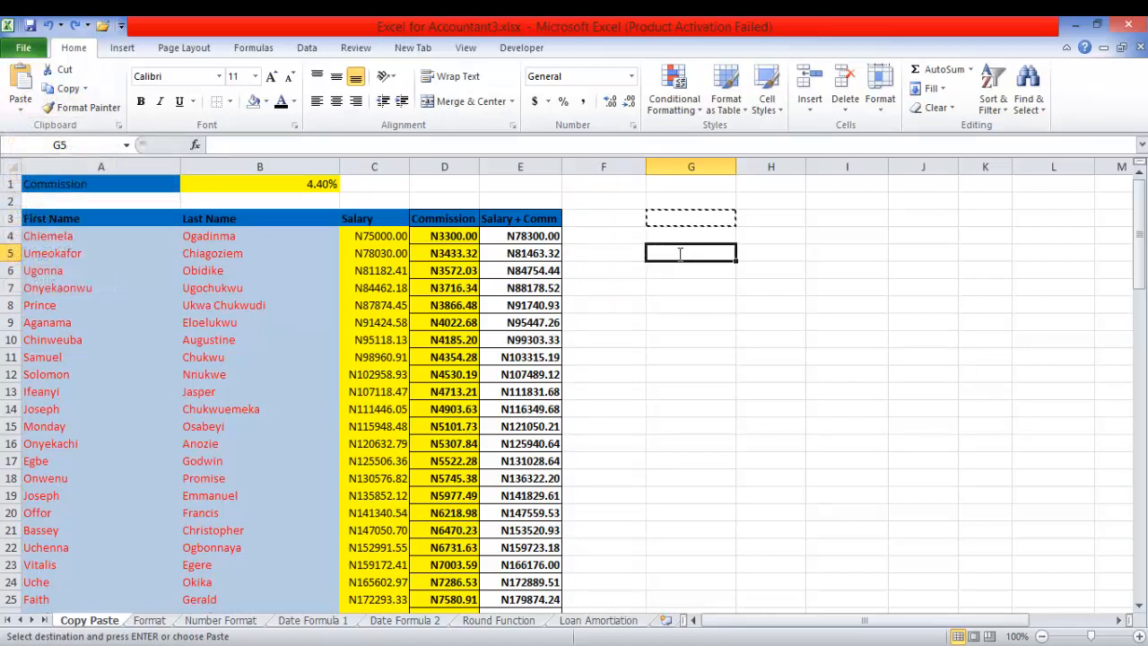
key("Escape")
left_click(683, 283)
Step: Copy the whole original salary table, A3:E95
left_click(97, 218)
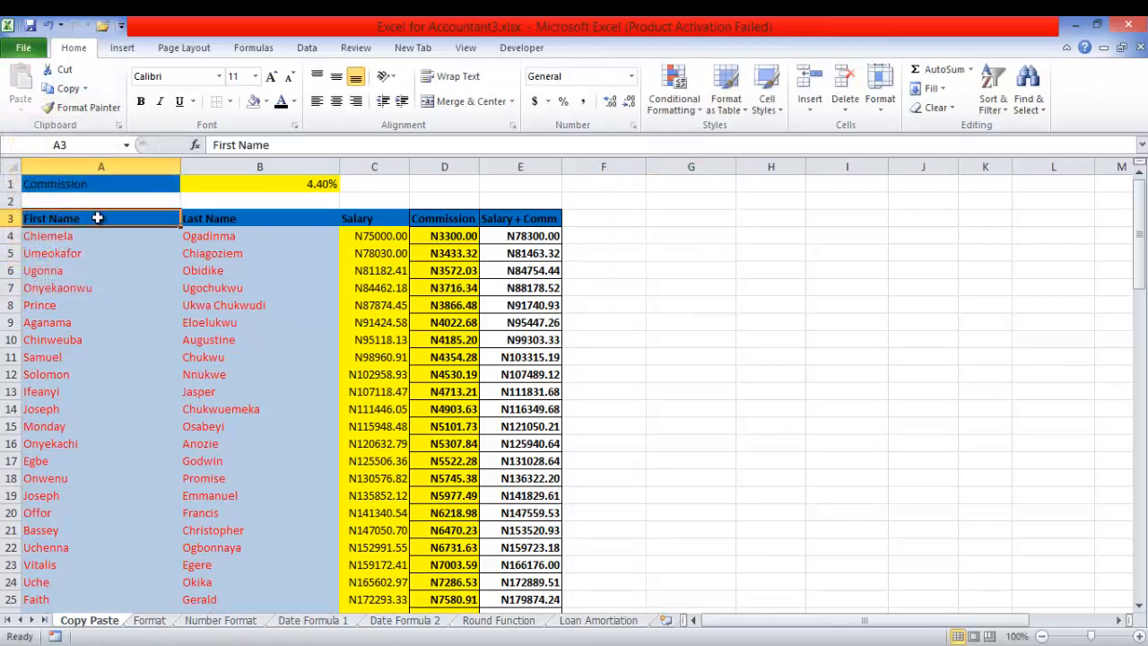
left_click_drag(97, 218, 506, 222)
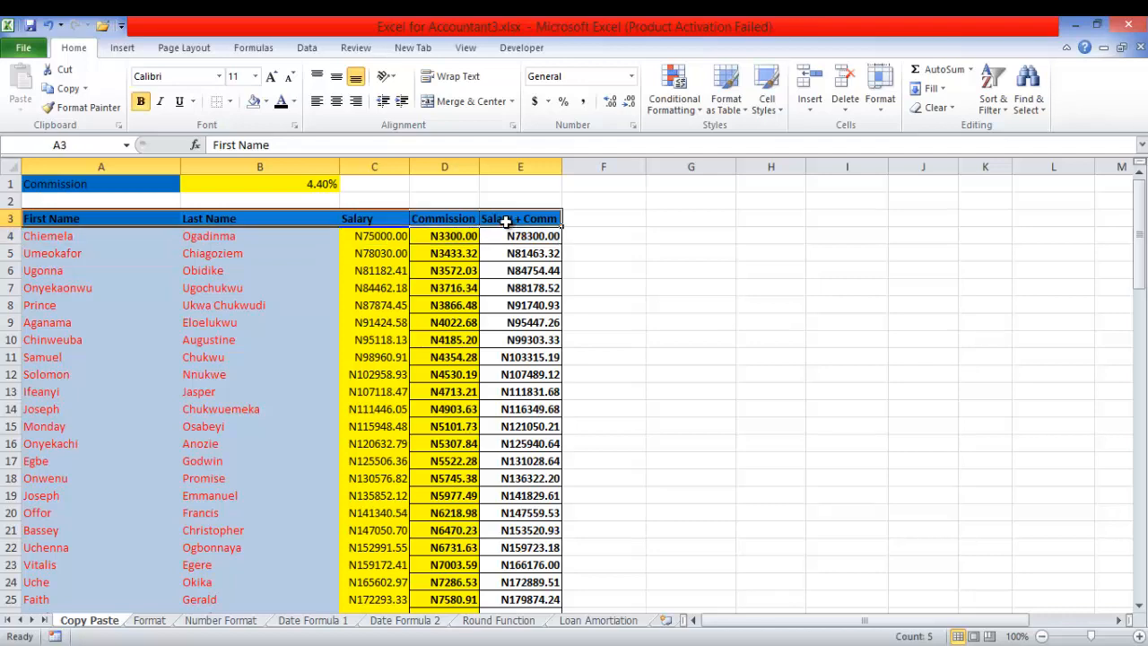
key("ctrl+shift+Down")
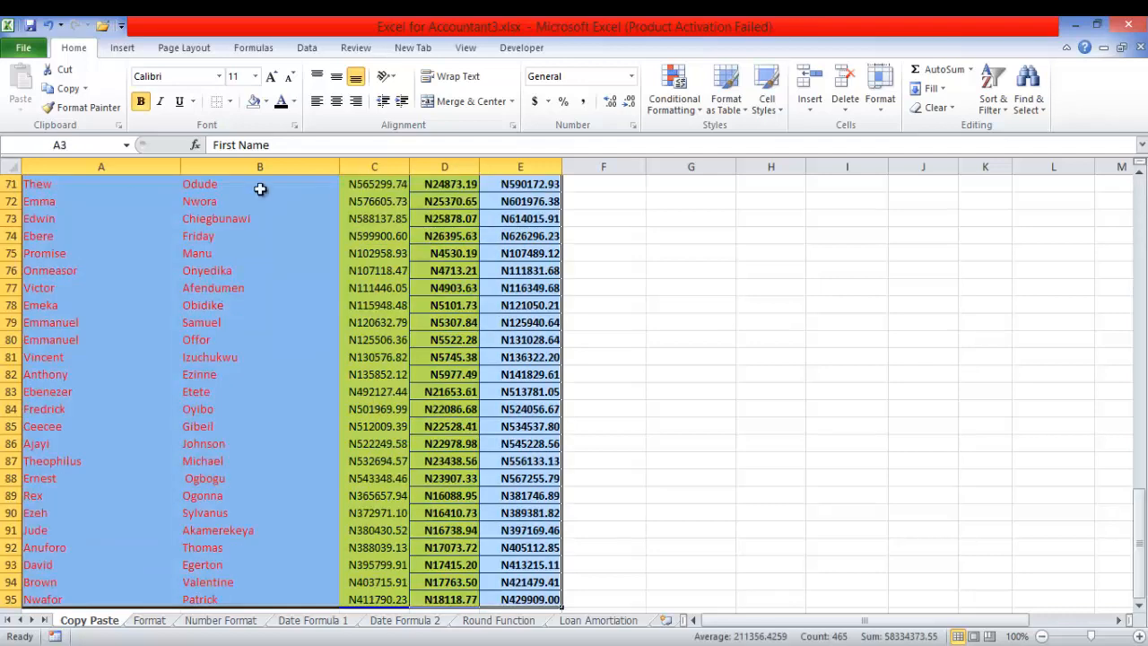
left_click(61, 88)
Step: Paste the copied salary table at H3 using the Values paste option
left_click(22, 109)
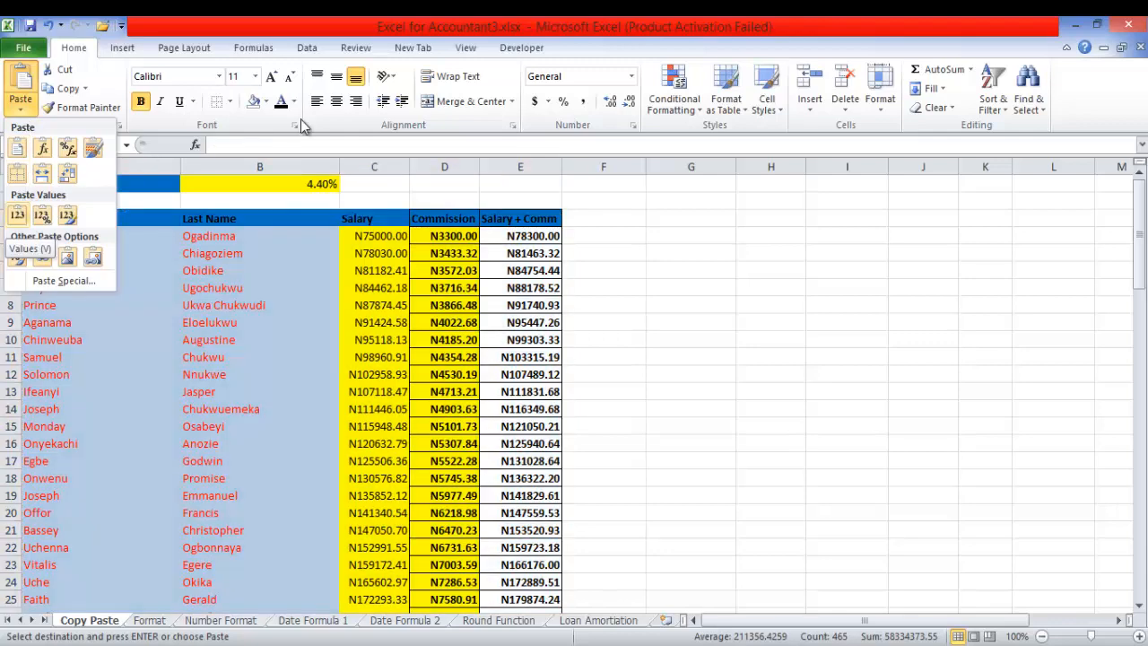
left_click(752, 223)
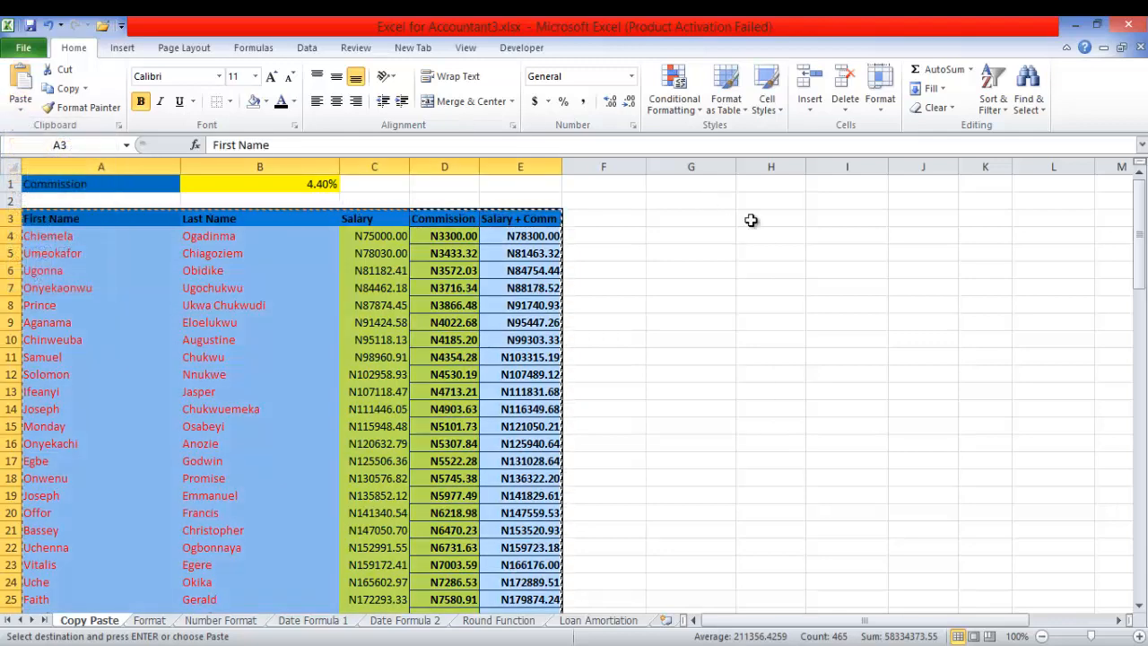
left_click(751, 220)
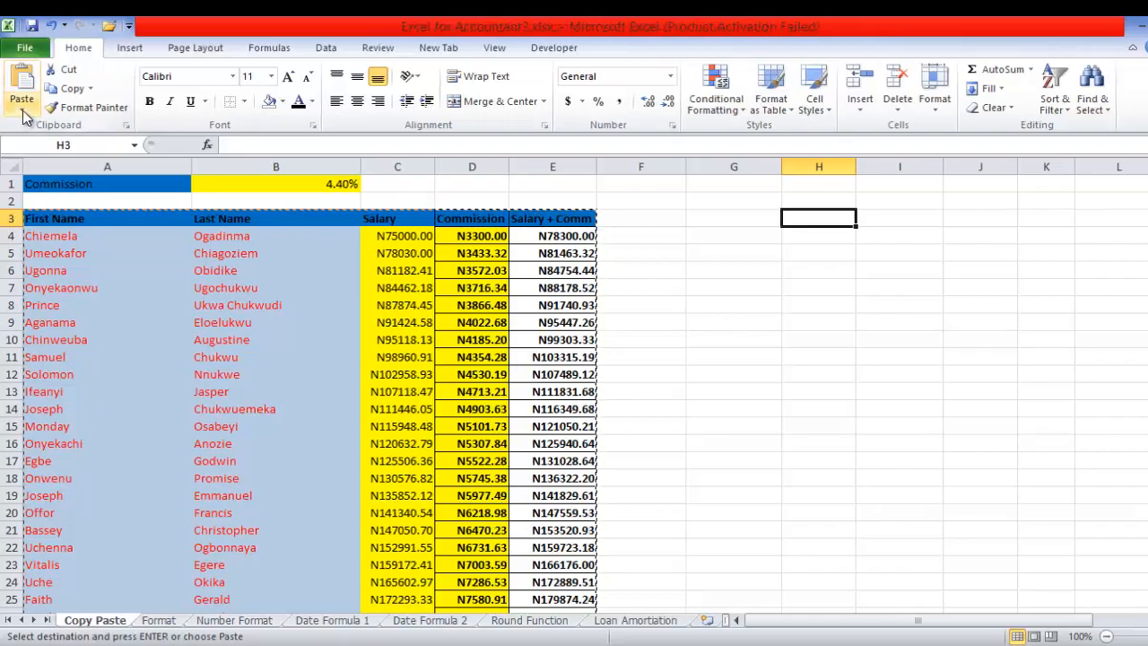
left_click(21, 103)
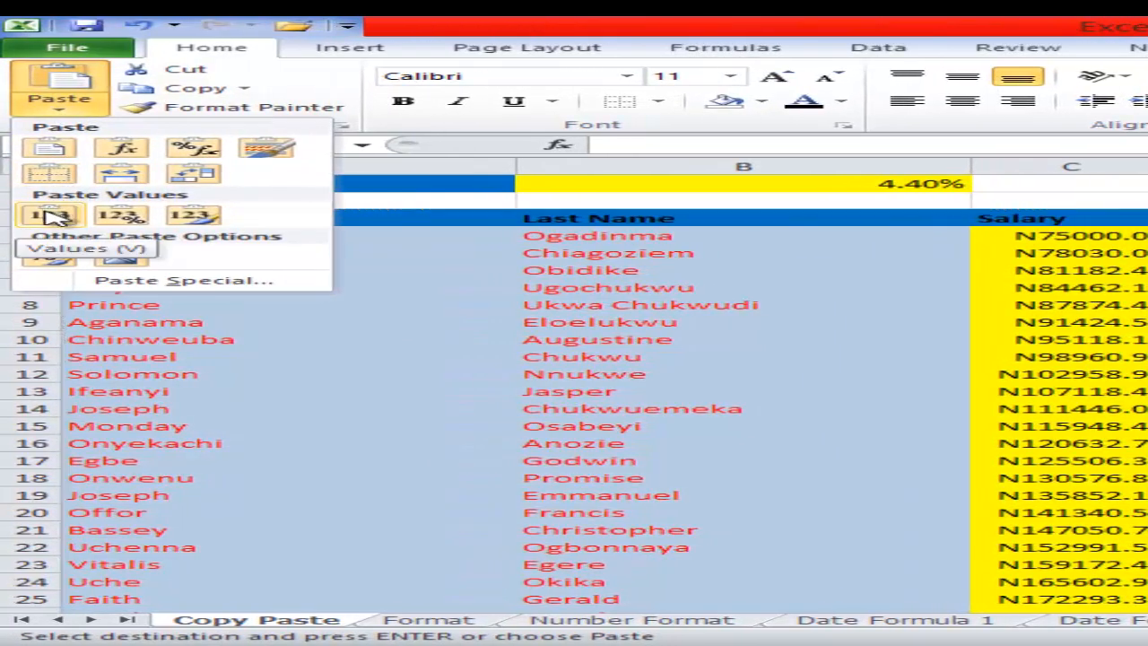
left_click(51, 215)
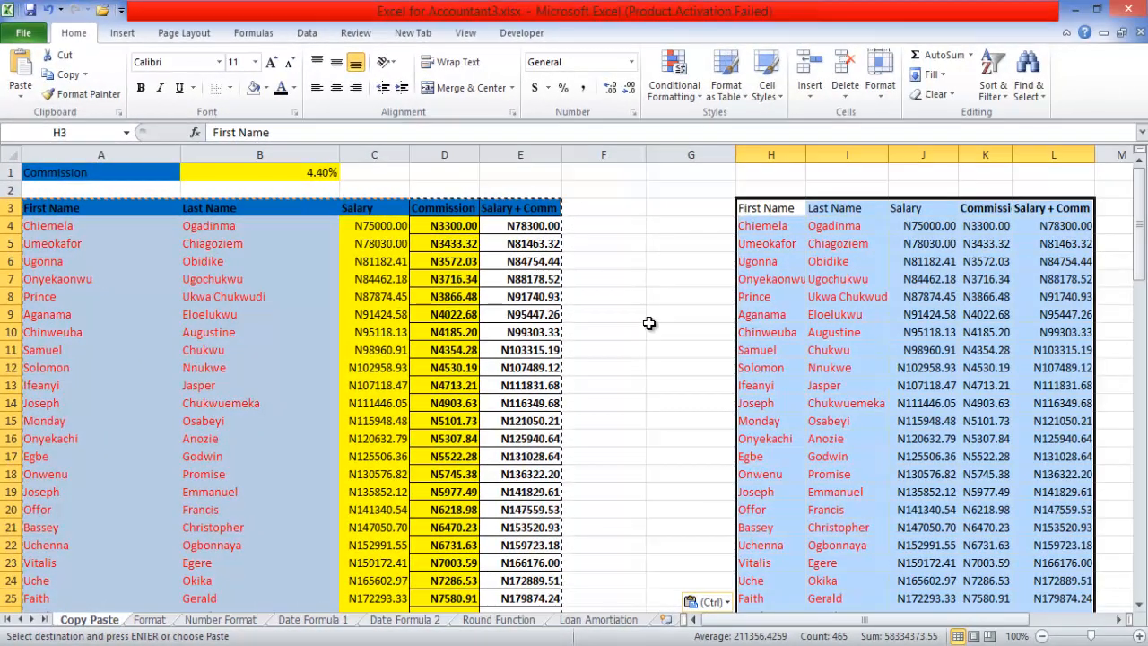
left_click(674, 318)
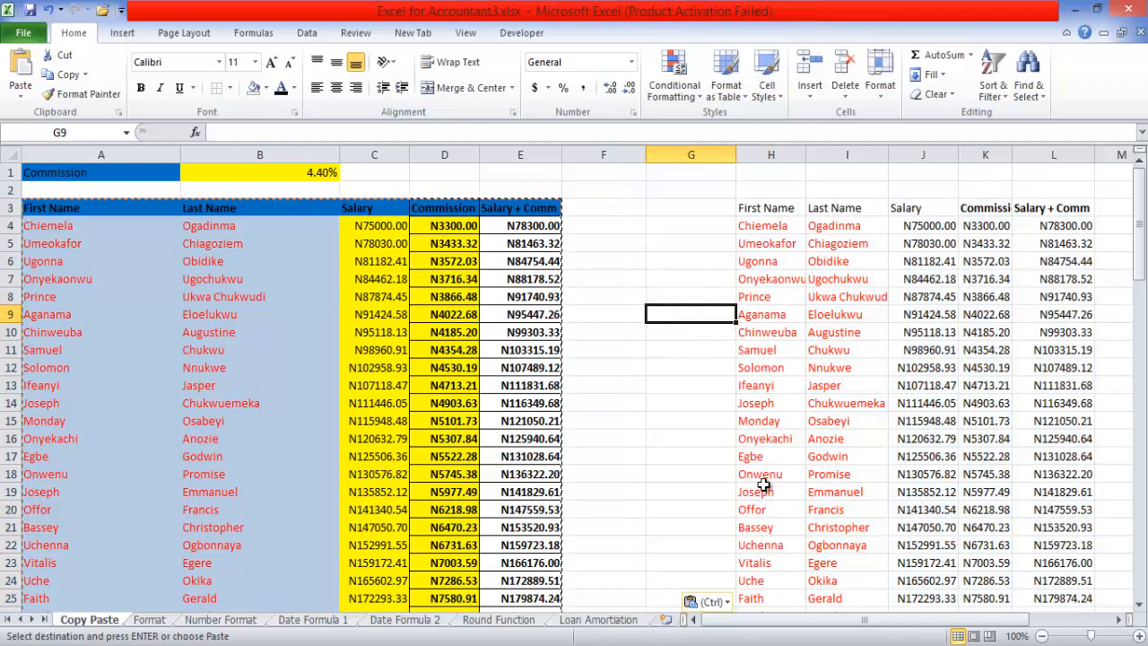
Step: Autofit the pasted First Name column and inspect the contents of the pasted commission and total cells K4 and L6
double_click(807, 154)
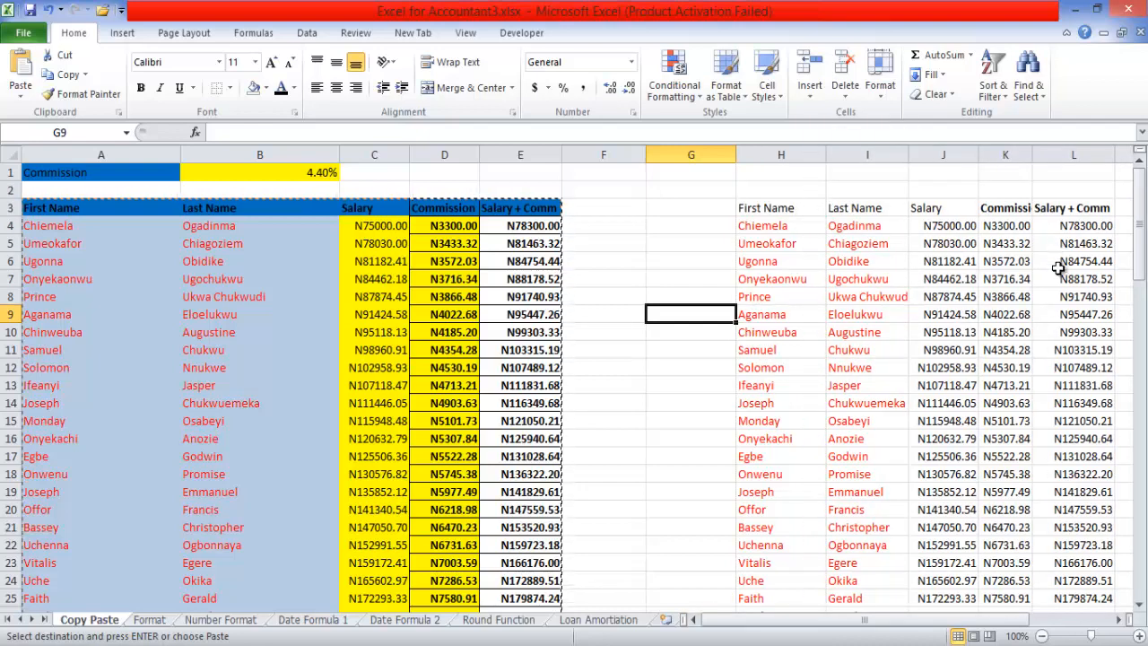
left_click(999, 230)
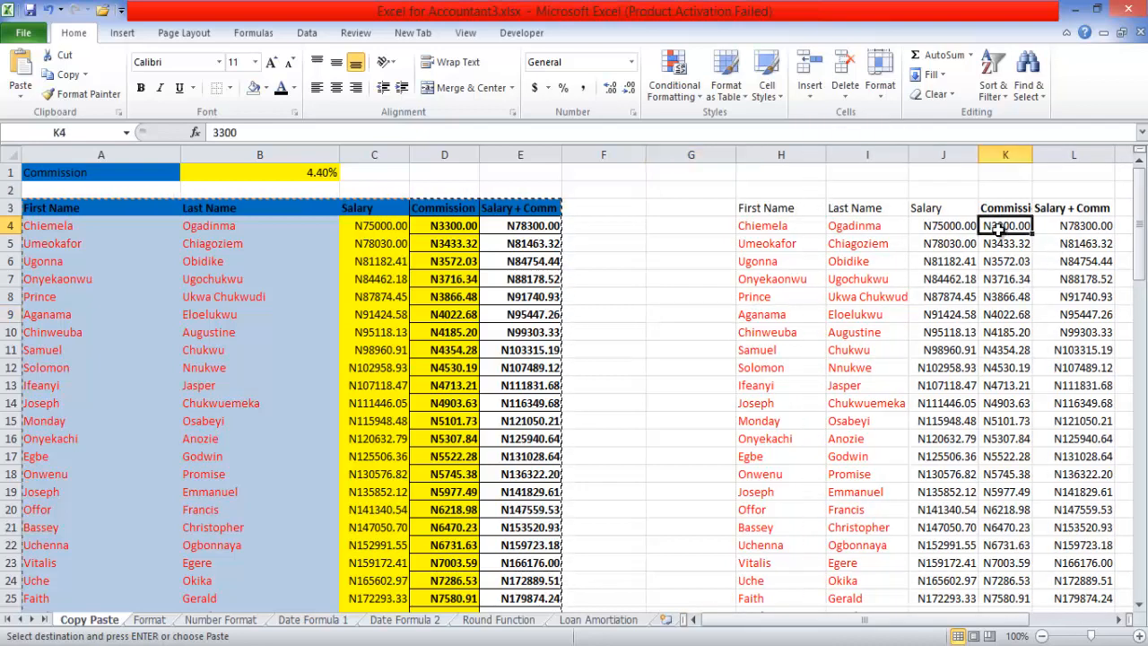
left_click(1096, 261)
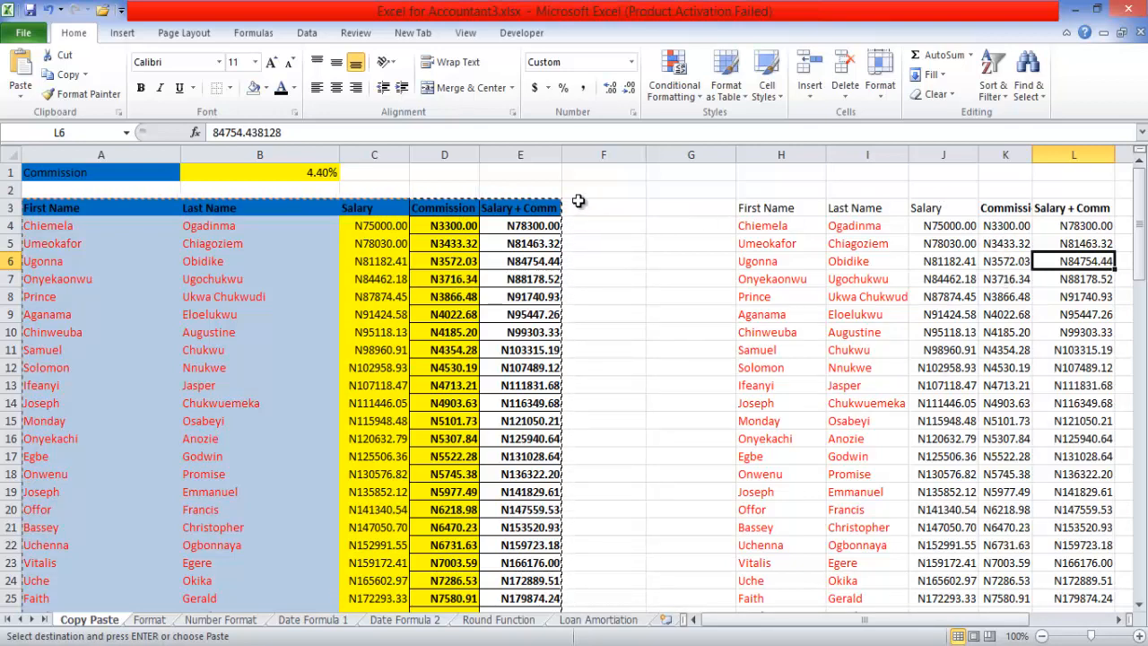
Step: Undo the First Name column width change and the Values paste at H3
left_click(48, 10)
left_click(47, 10)
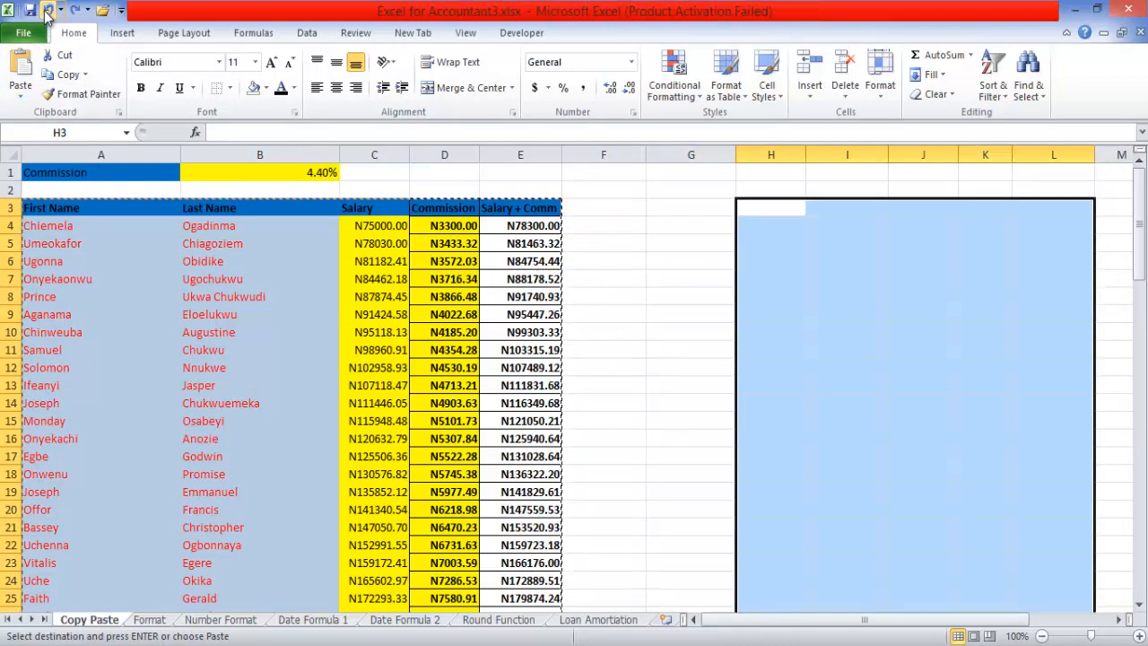
Step: Paste the copied salary table at H3 as Values once more and undo that paste
left_click(756, 206)
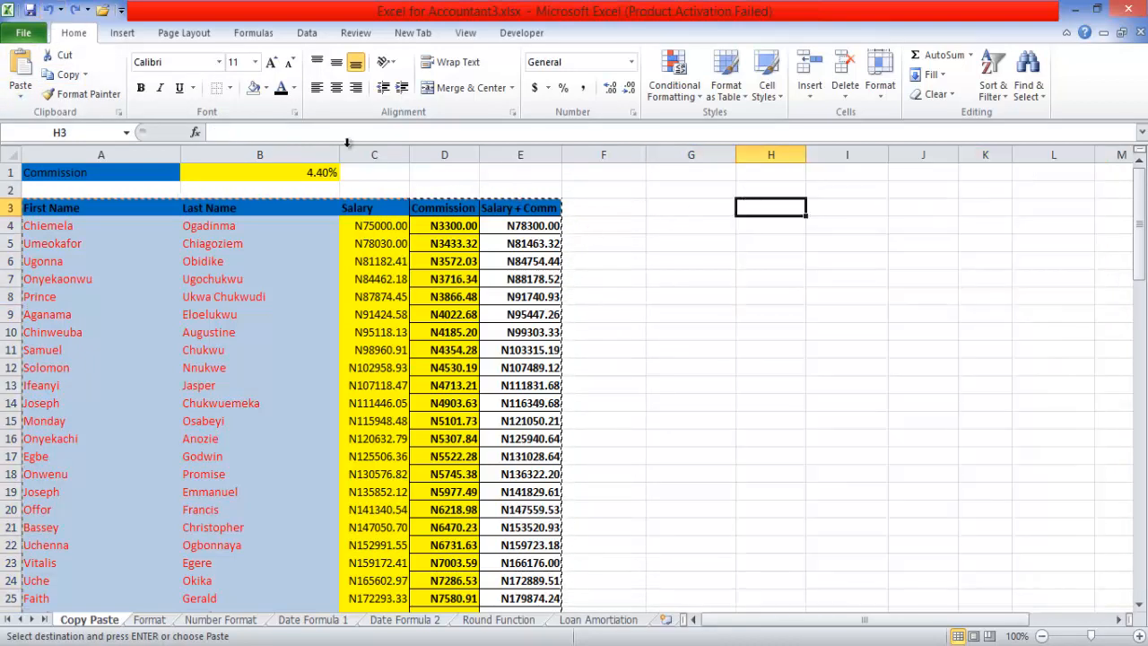
left_click(20, 99)
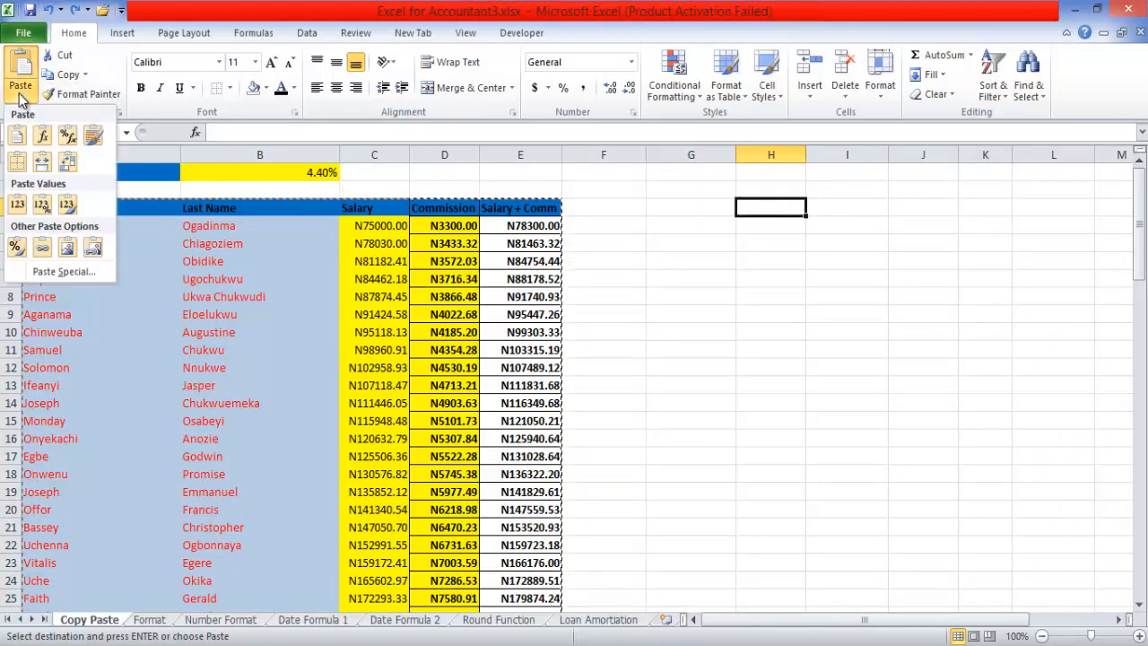
left_click(18, 204)
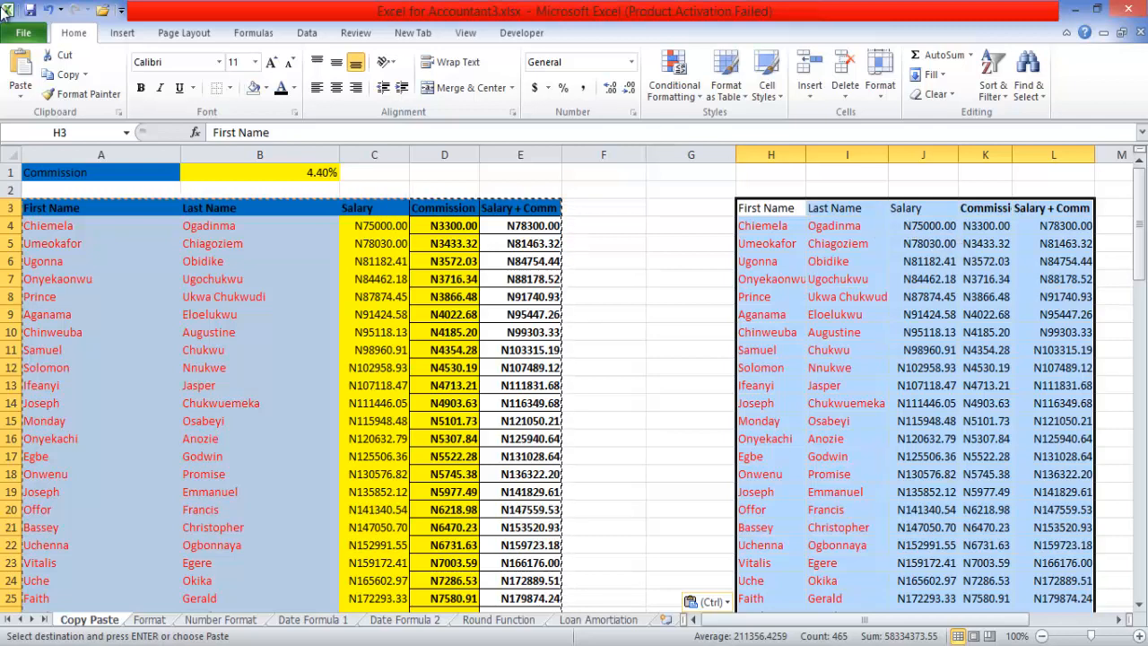
left_click(47, 10)
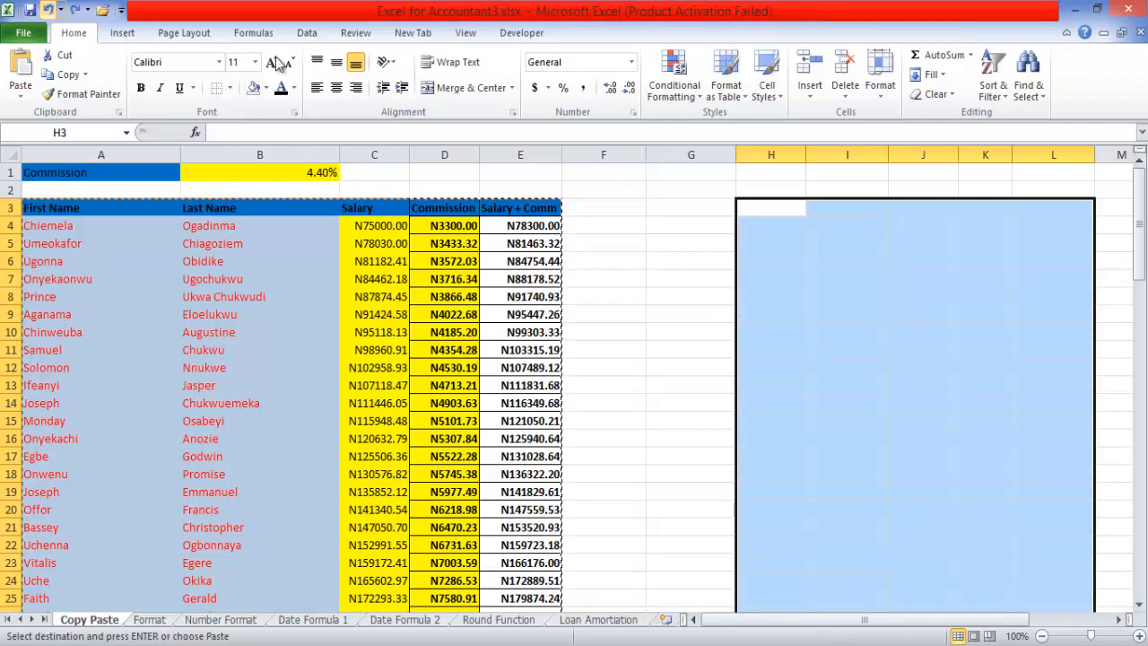
Step: Preview the Values and the Values & Number Formatting paste options for the copied salary table at H3
left_click(749, 208)
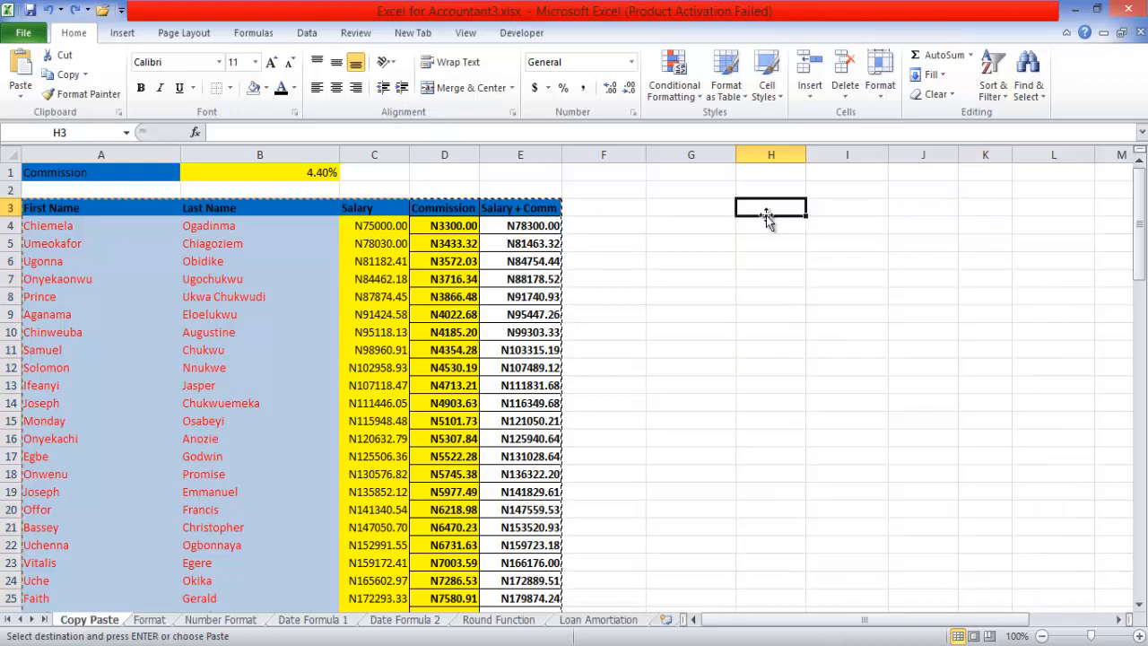
left_click(16, 96)
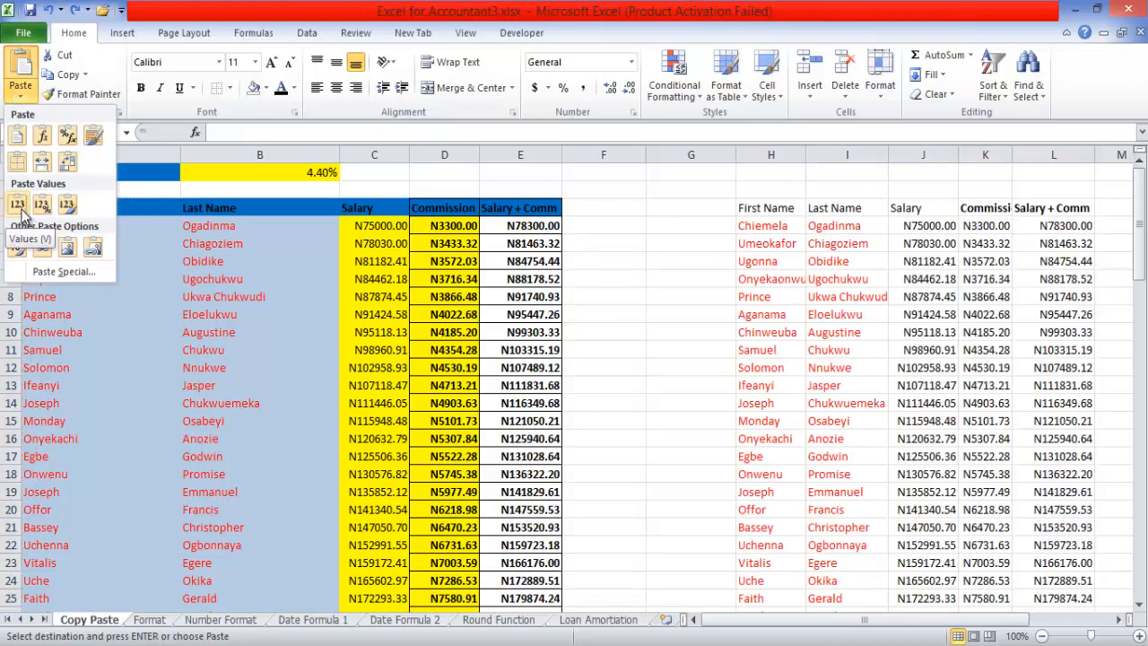
key("Escape")
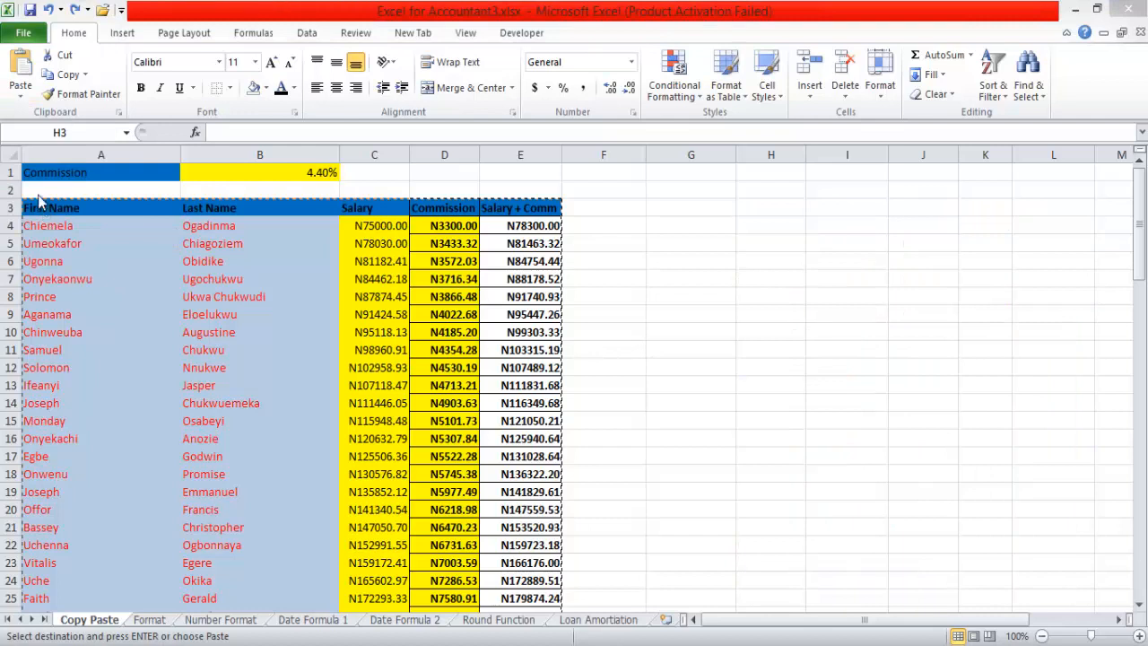
left_click(21, 99)
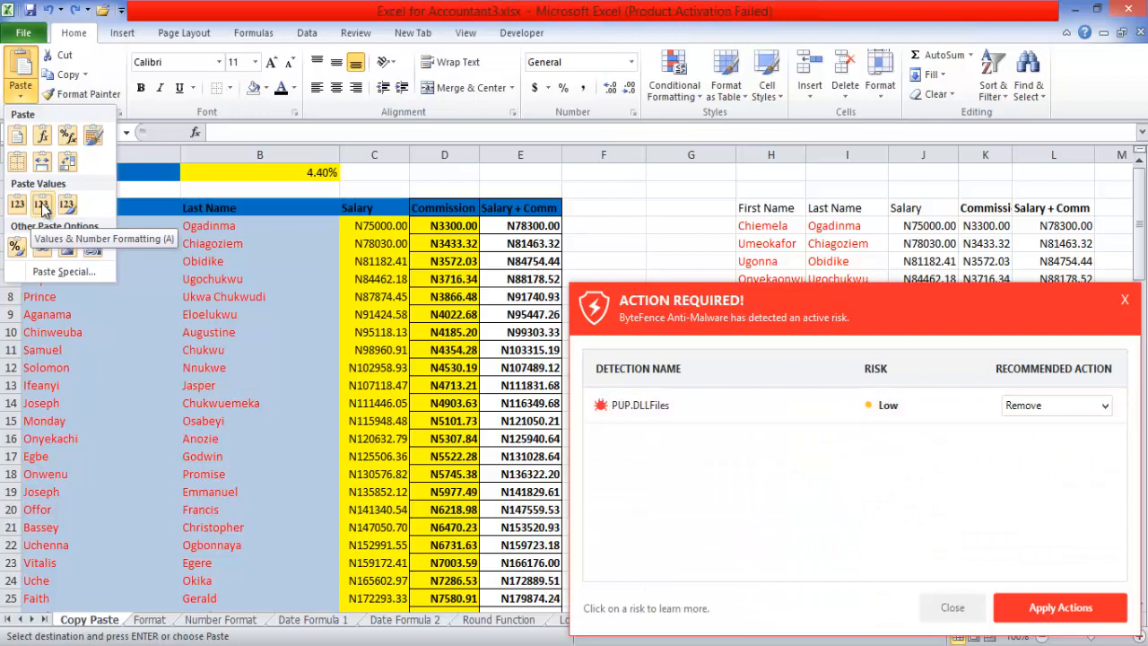
Step: Dismiss the ByteFence Anti-Malware alert without applying its recommended action and confirm closing it with unresolved risks
left_click(1126, 302)
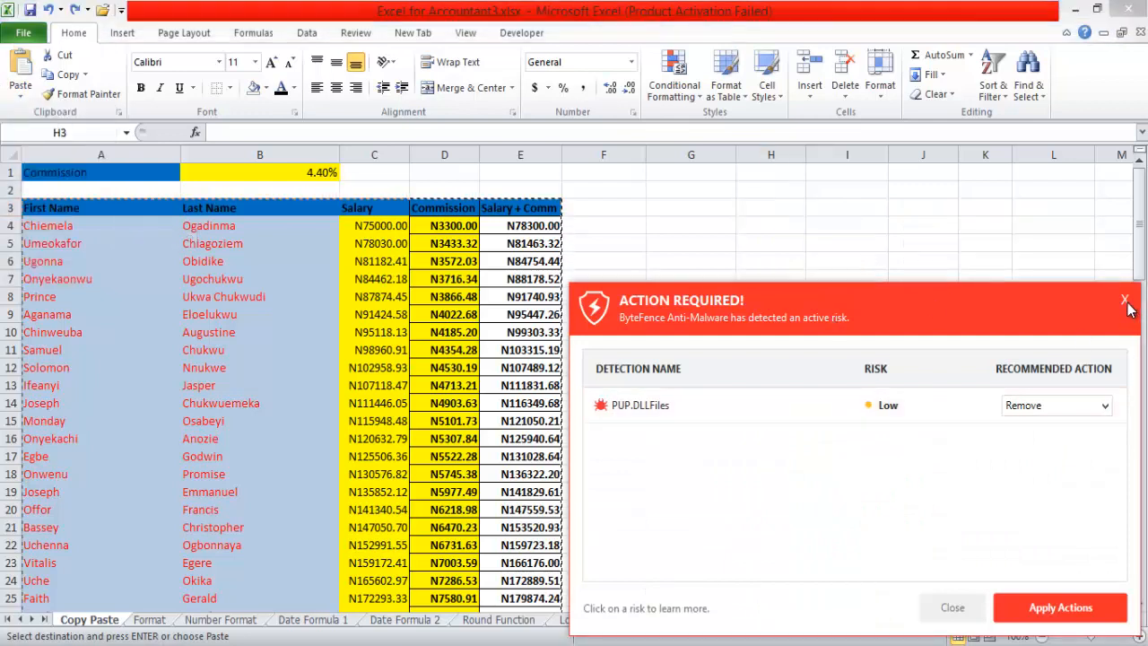
left_click(954, 610)
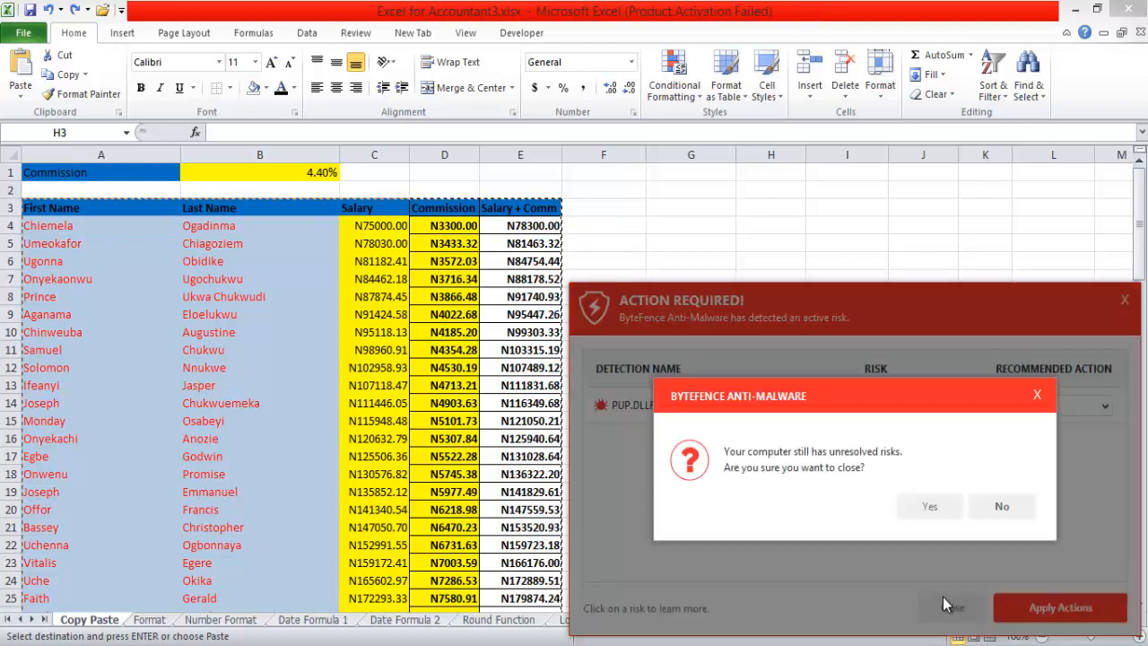
left_click(933, 506)
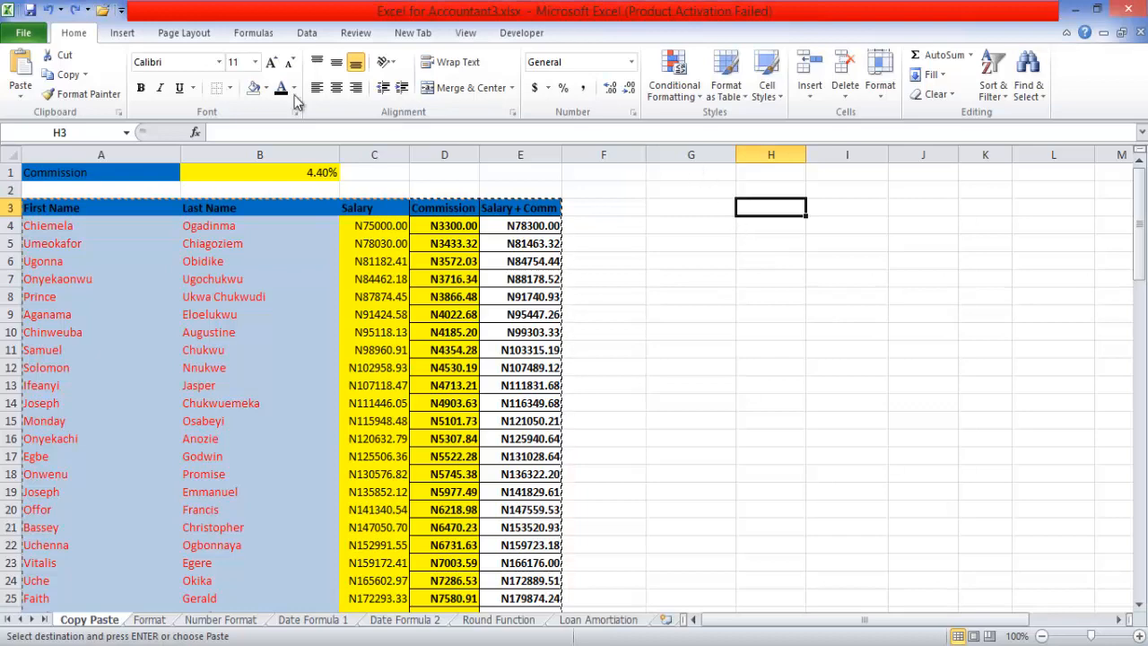
Step: Paste the copied salary table at H3 with Values & Number Formatting, check its Commission cells, and undo the paste
left_click(18, 90)
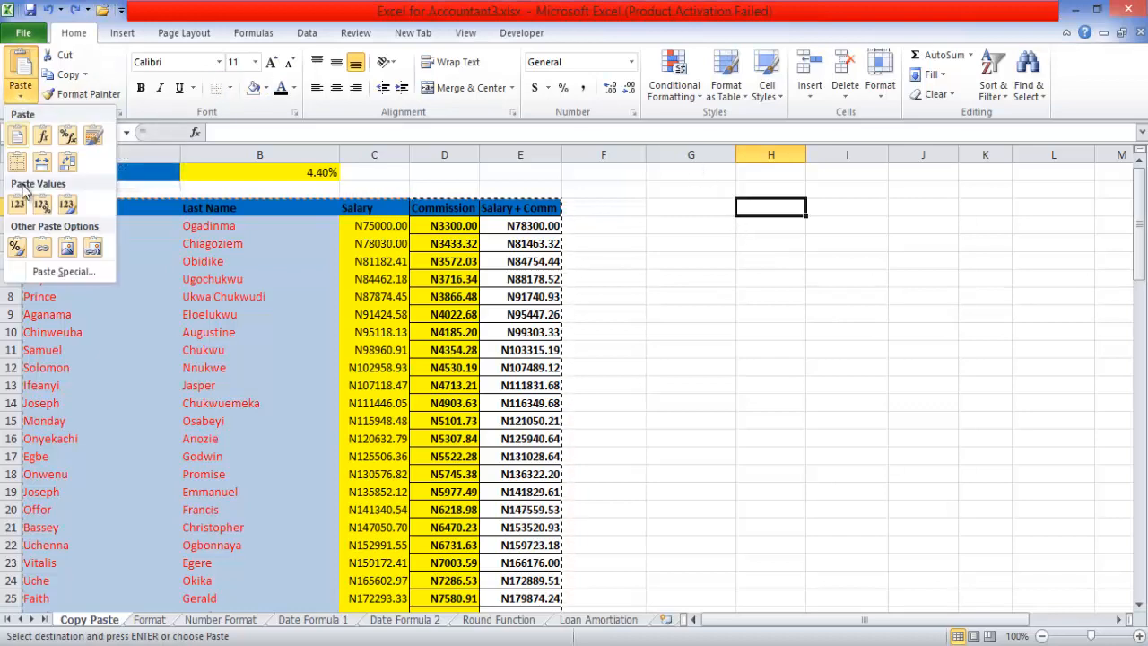
left_click(43, 207)
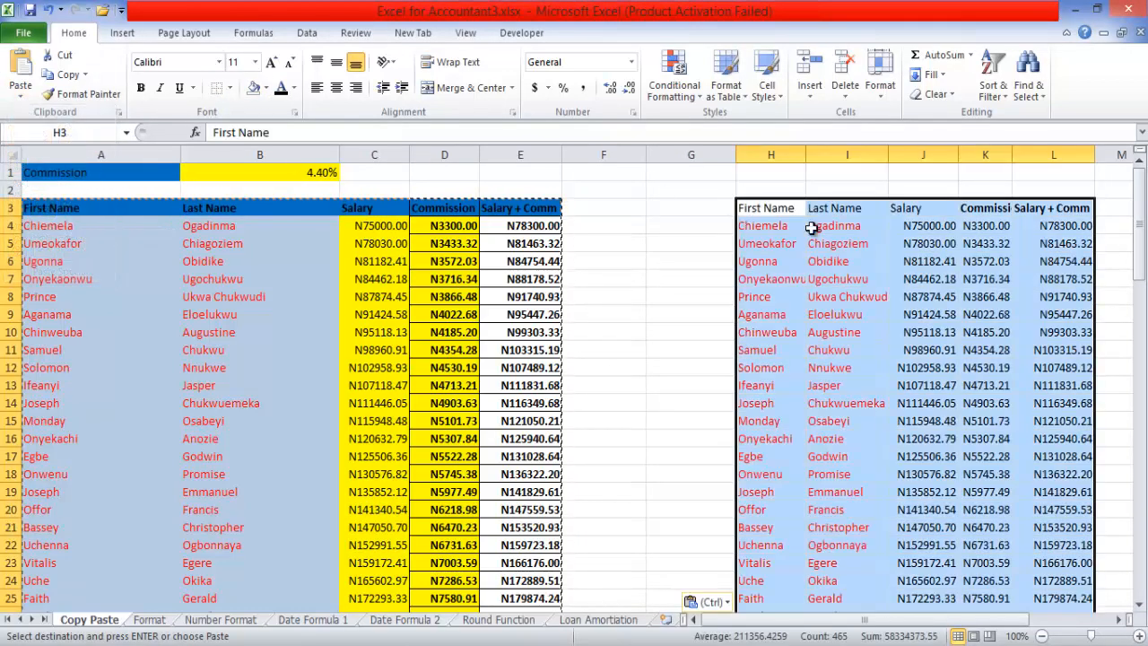
left_click(674, 266)
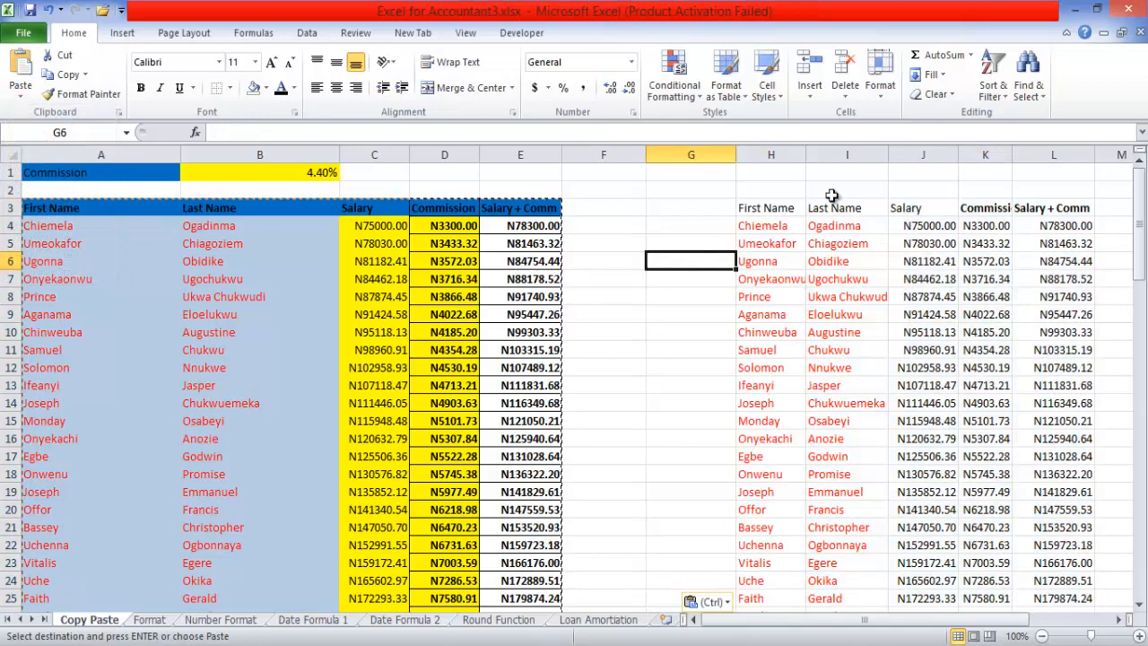
left_click(1056, 228)
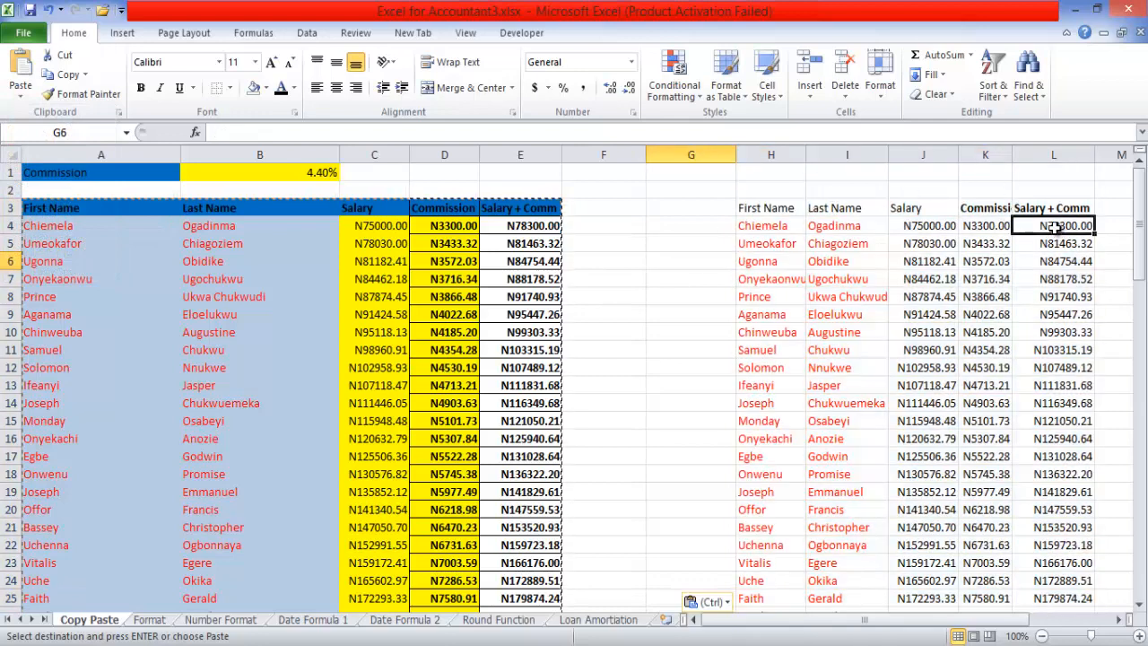
left_click(997, 227)
left_click(998, 258)
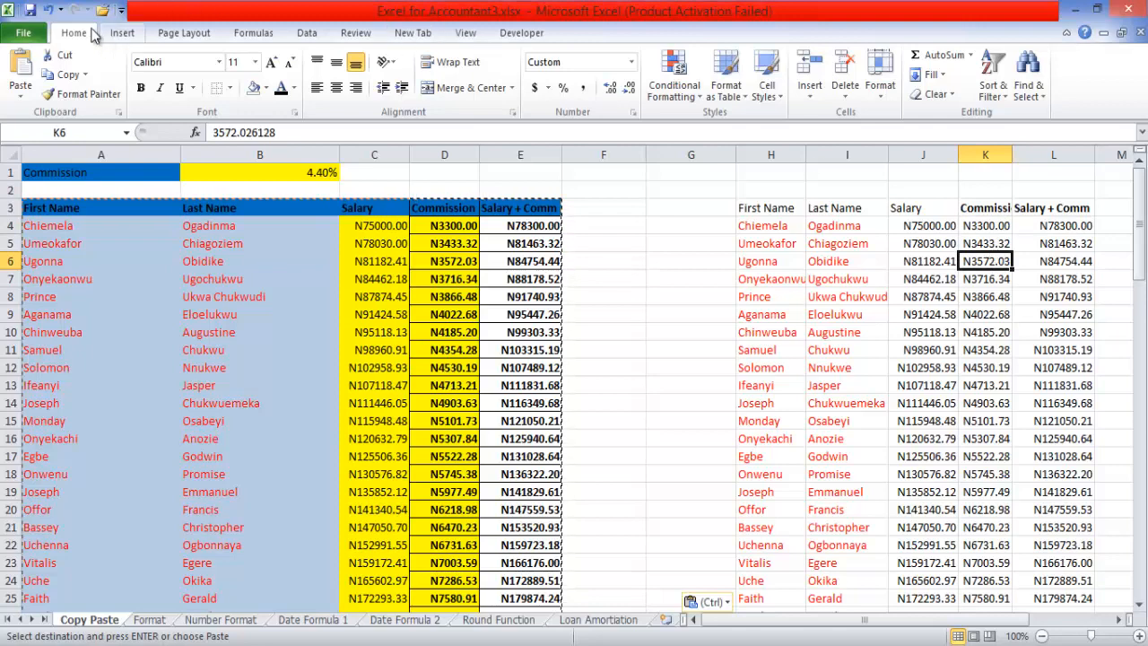
left_click(51, 9)
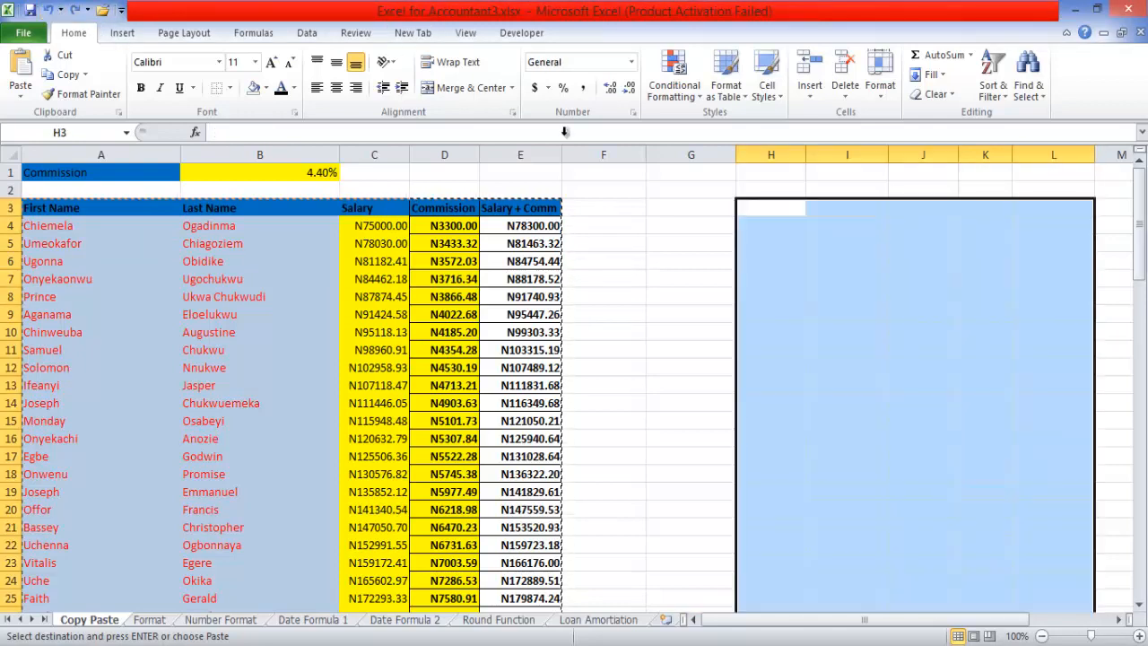
Step: Paste the copied salary table at H3 with Keep Source Formatting
left_click(773, 206)
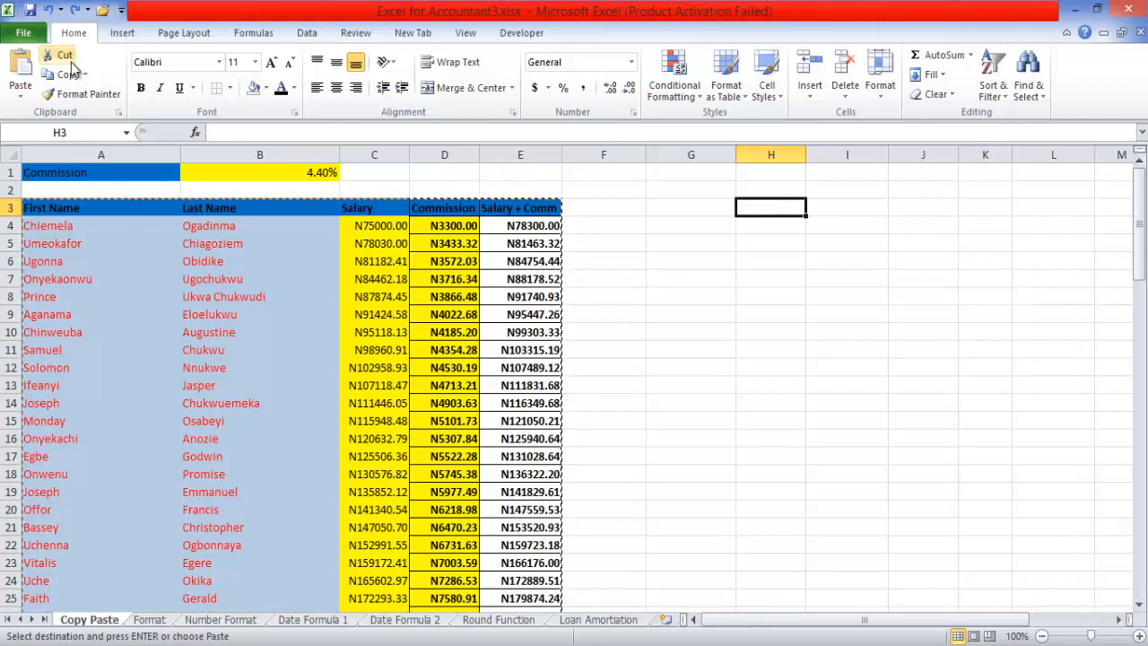
left_click(20, 90)
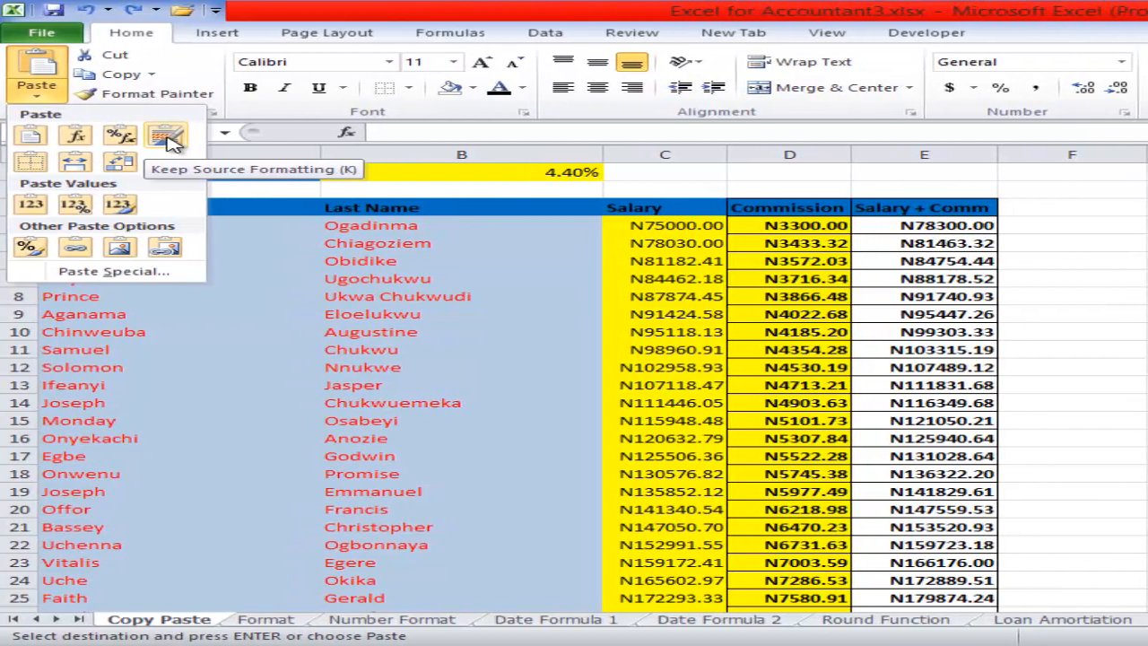
left_click(167, 139)
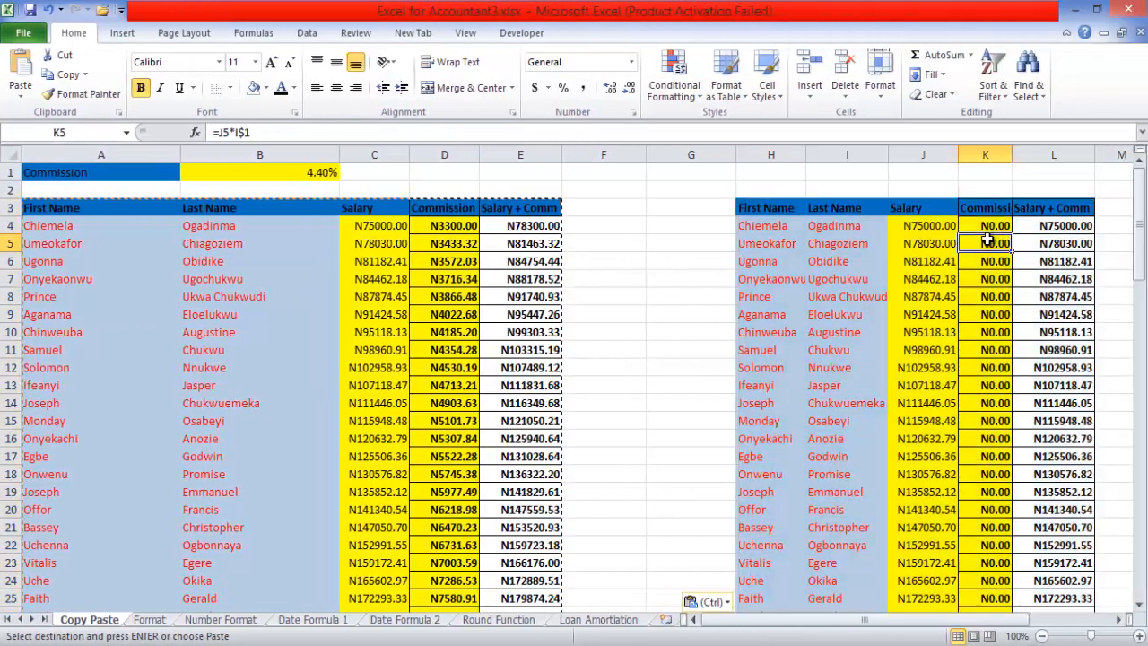
Step: Inspect the formulas behind Commission cell K5 and Salary + Comm cell L4 in the pasted table
double_click(987, 239)
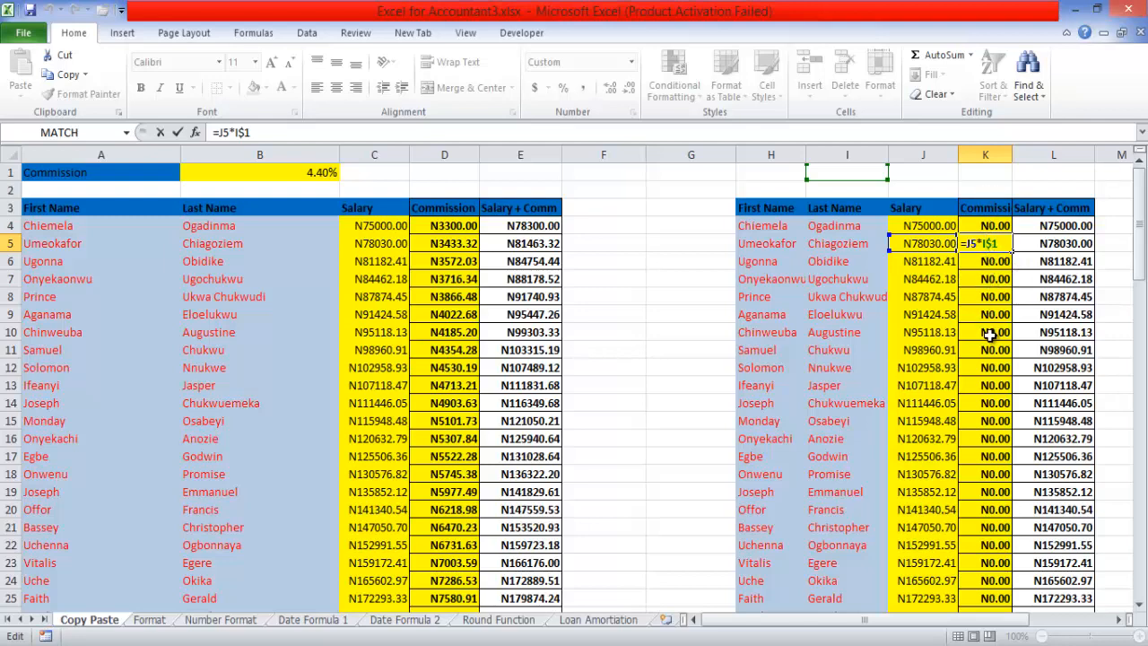
left_click(682, 226)
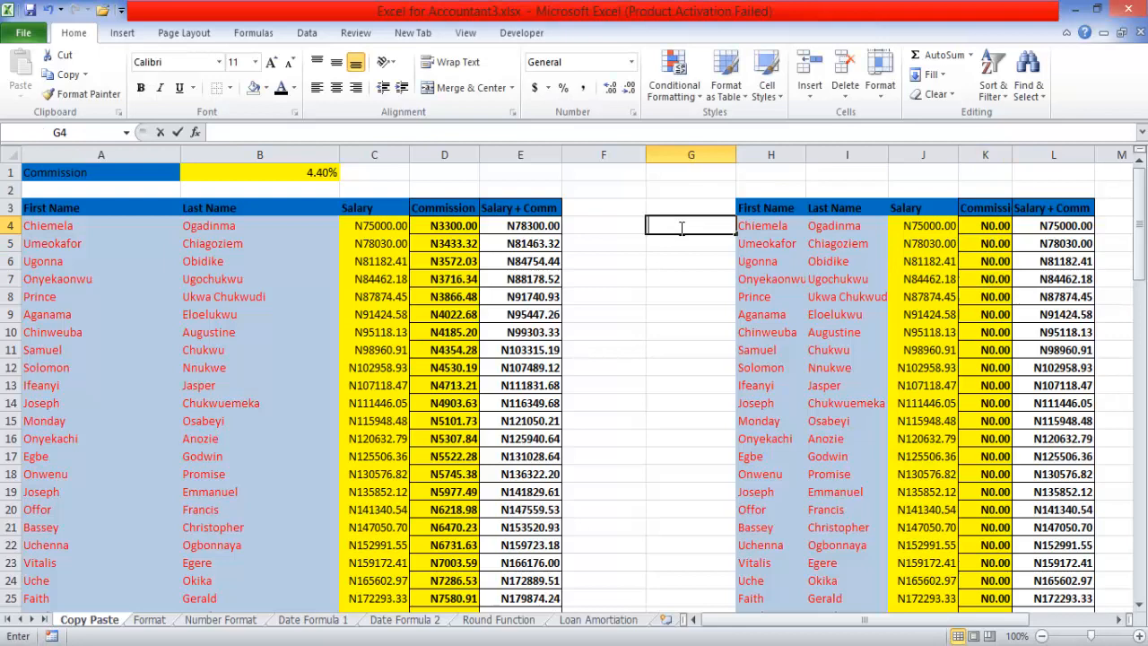
left_click(689, 285)
double_click(1063, 227)
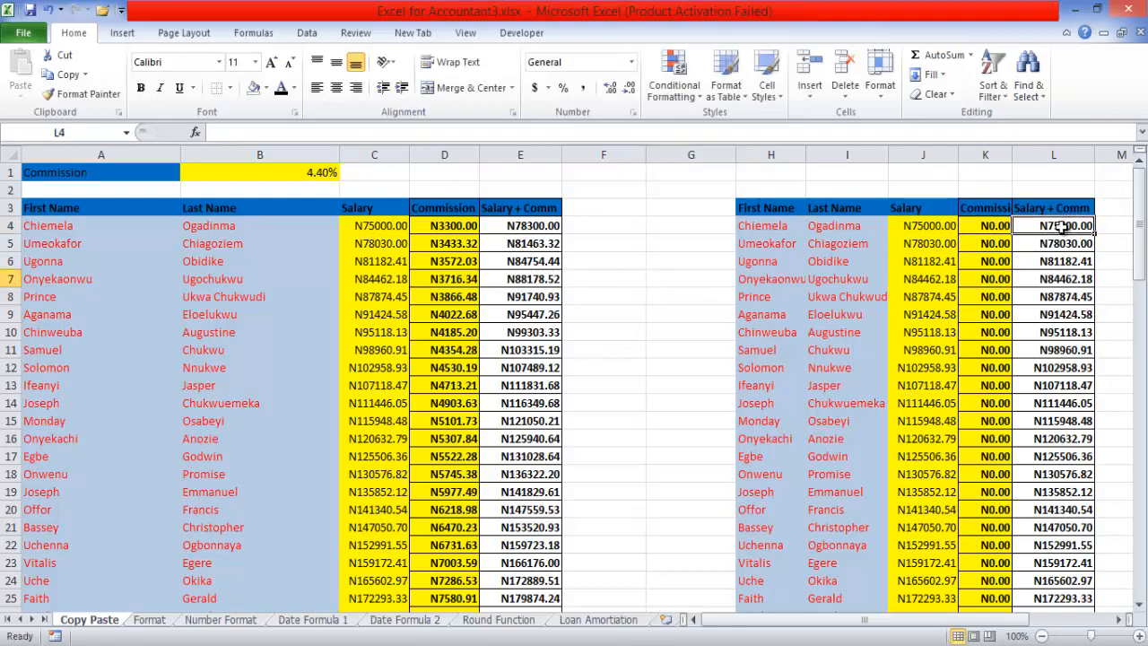
left_click(670, 296)
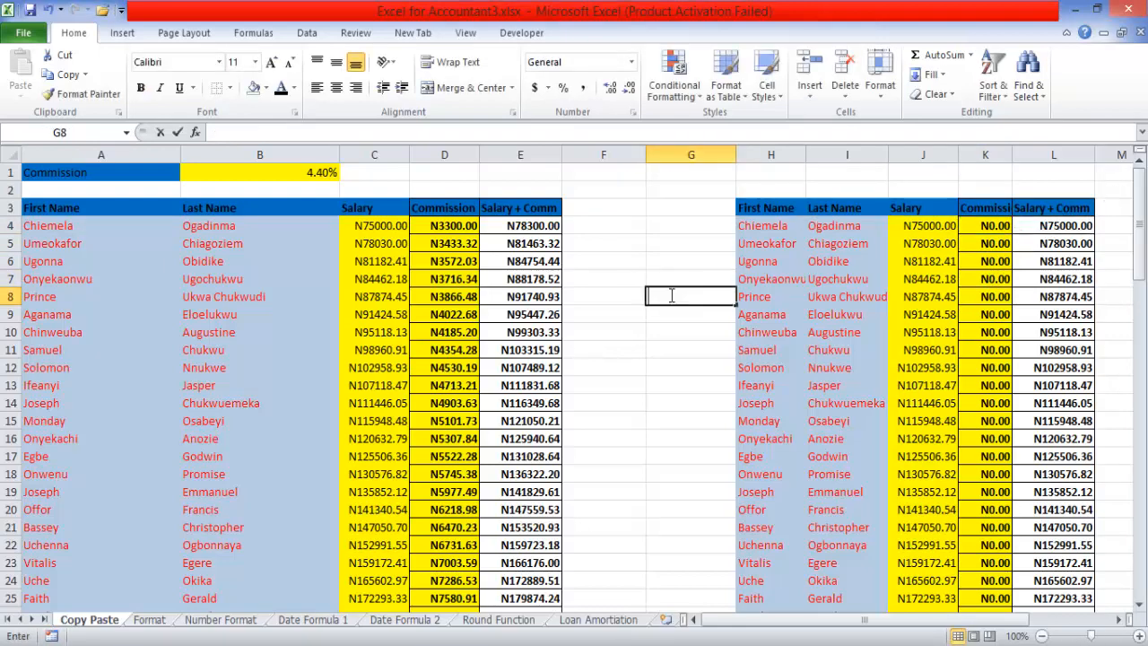
left_click(671, 275)
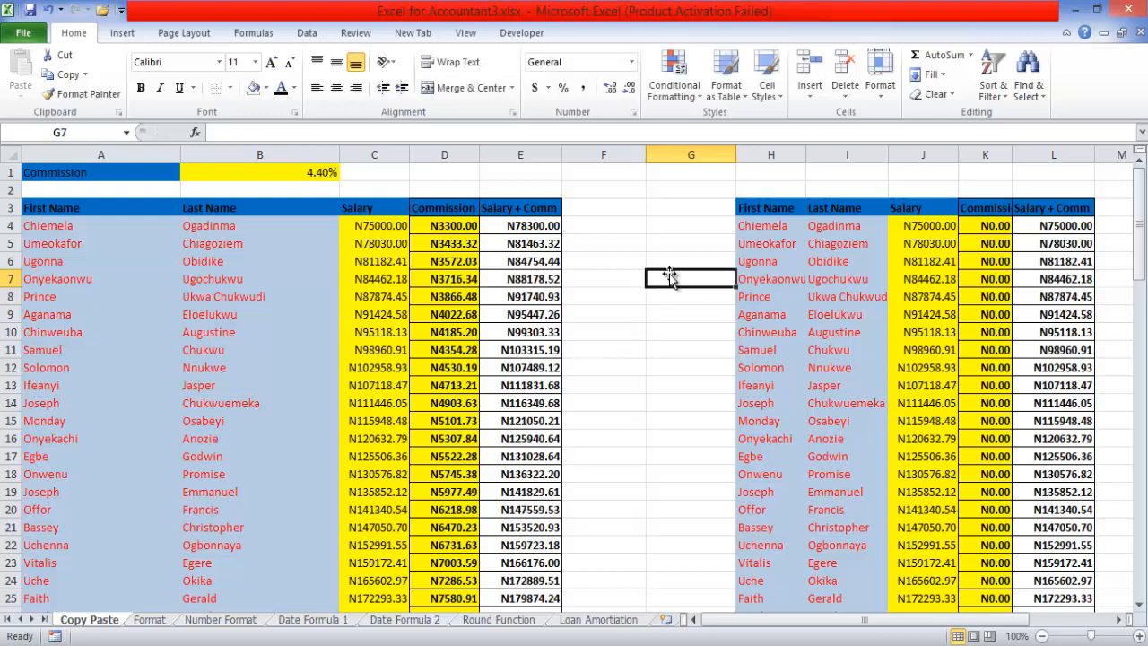
Step: Undo the stray cell edits and the Keep Source Formatting paste at H3
left_click(49, 11)
left_click(49, 11)
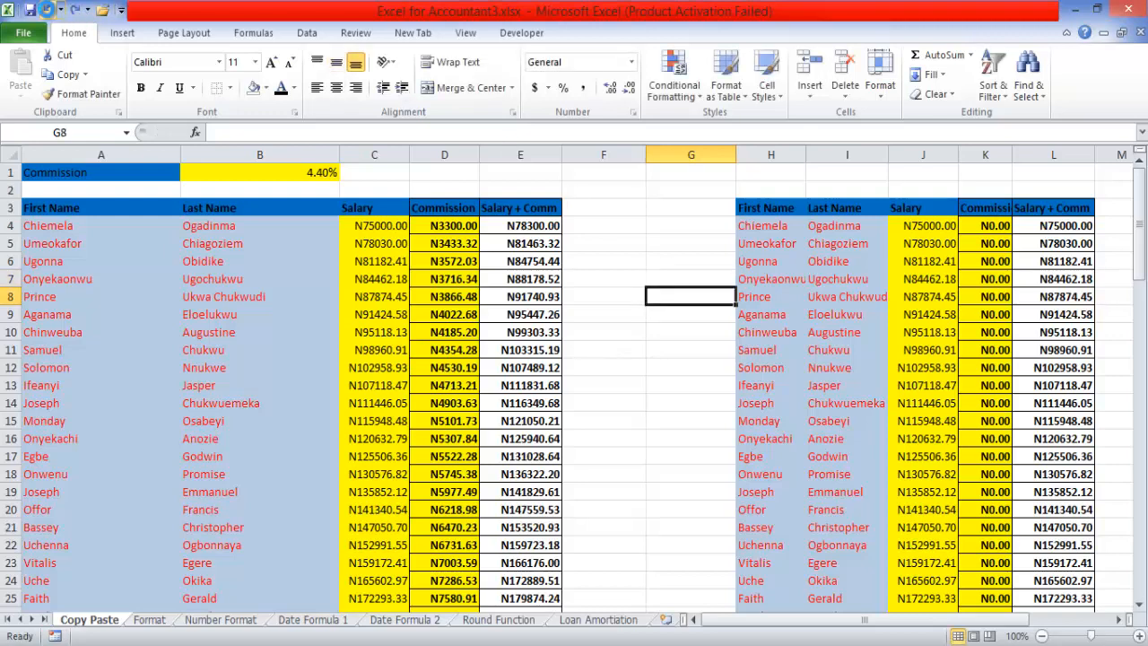
left_click(48, 10)
left_click(49, 11)
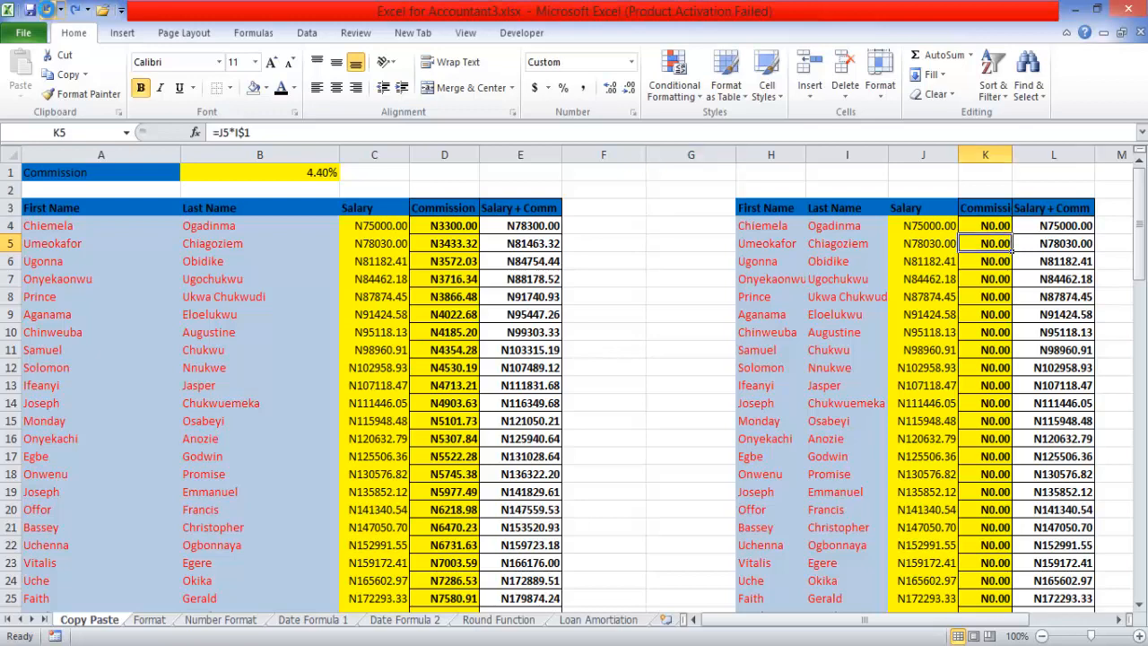
left_click(48, 10)
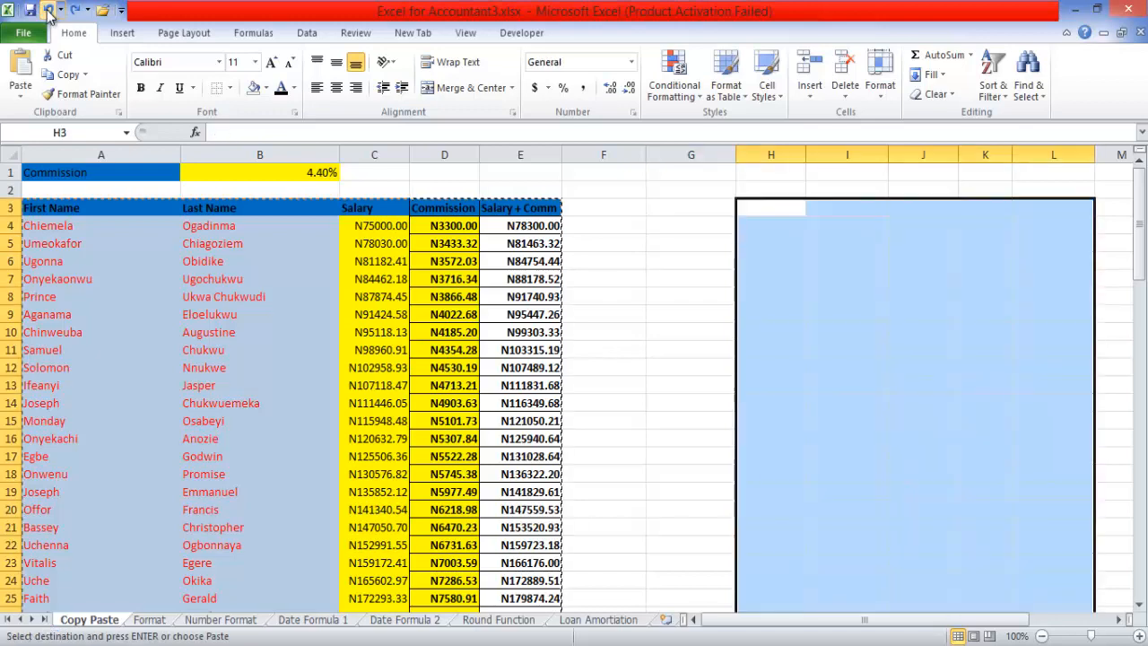
Step: Paste the copied salary table at H3 with Values & Source Formatting
left_click(758, 216)
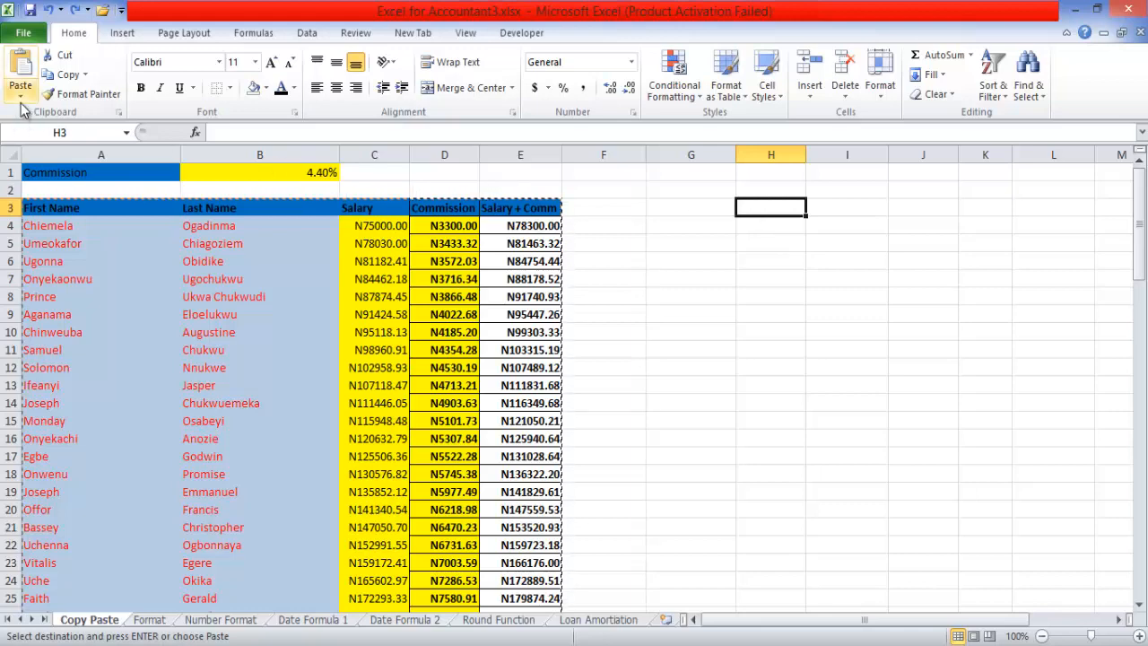
left_click(22, 102)
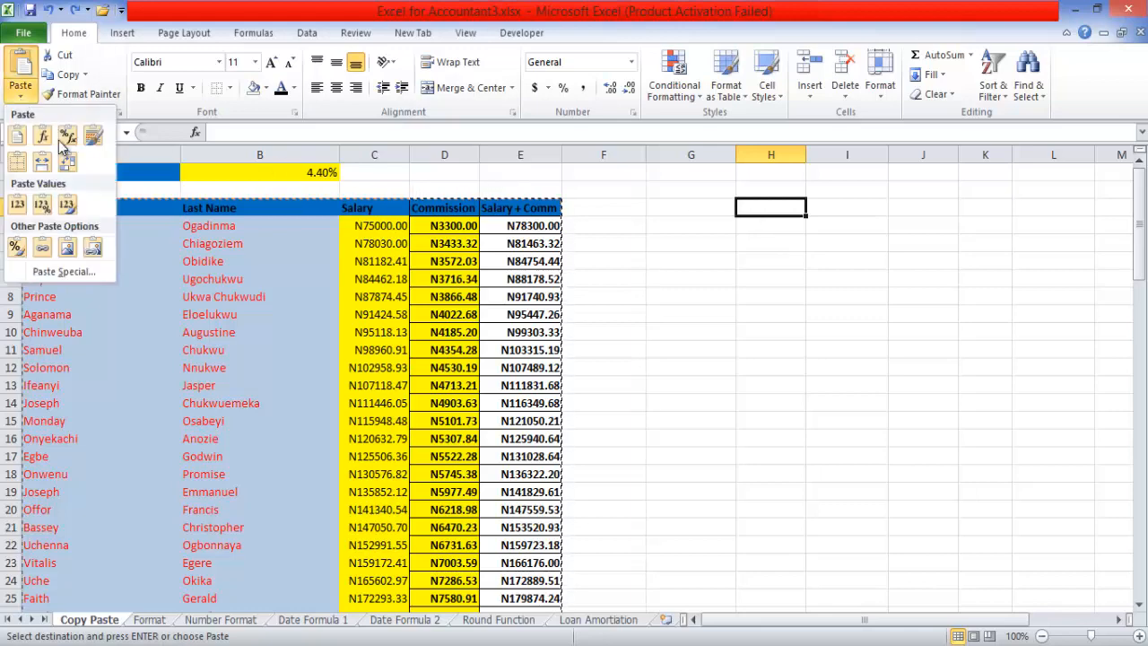
left_click(67, 206)
left_click(683, 262)
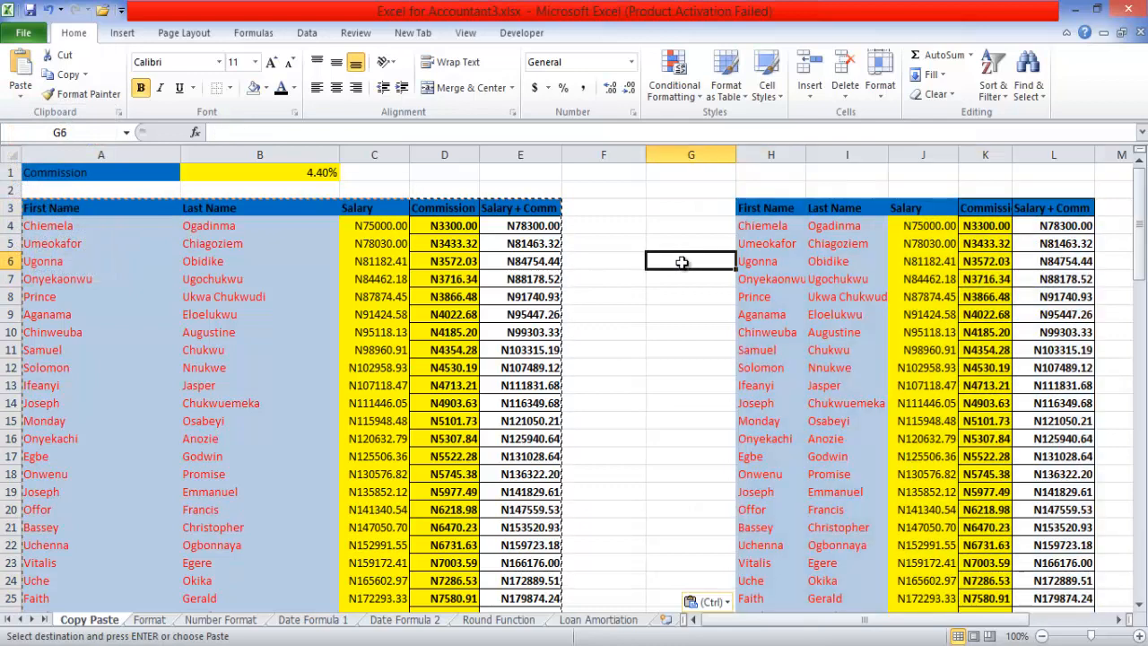
left_click(700, 292)
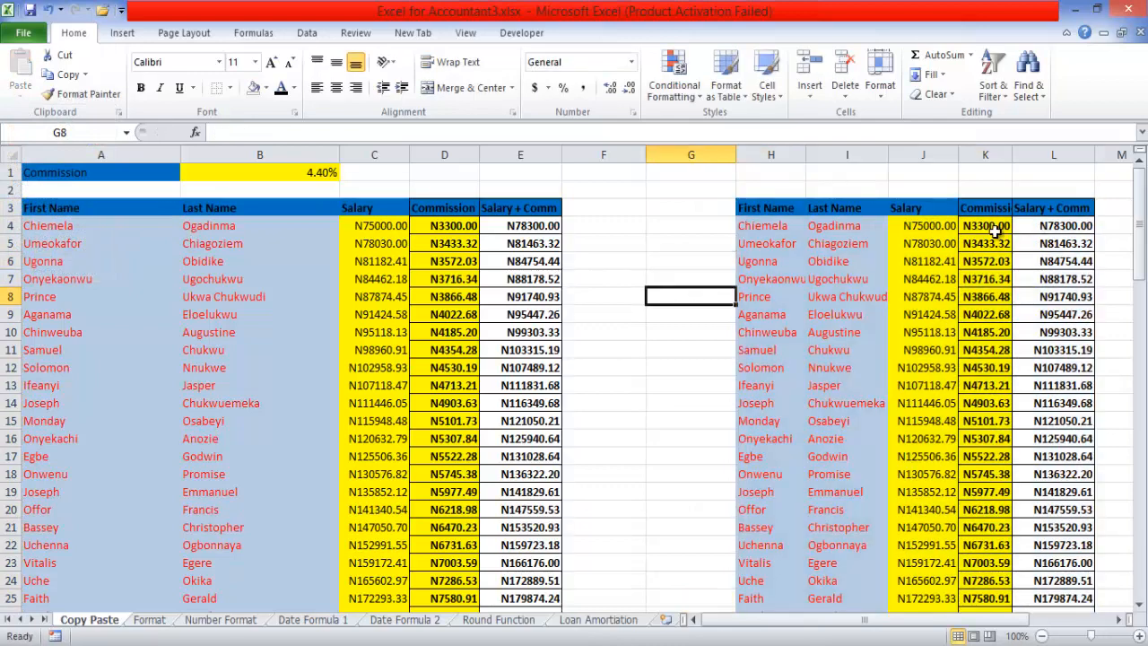
Step: Check whether the pasted Commission and Salary + Comm cells hold plain values or formulas
left_click(993, 229)
left_click(996, 262)
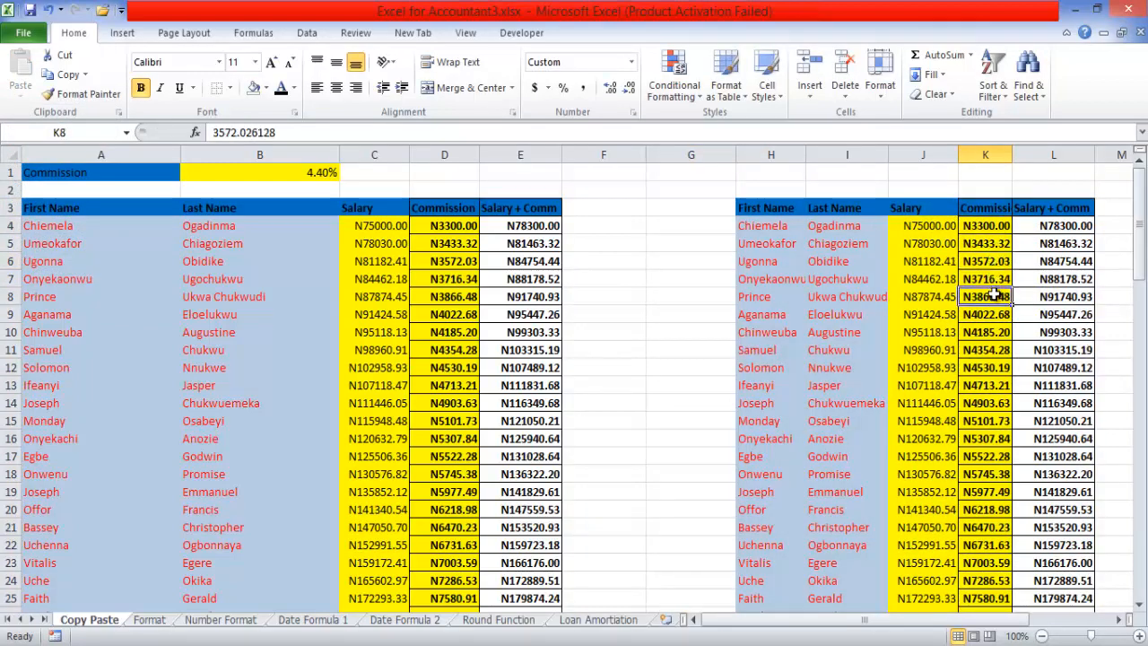
left_click(996, 296)
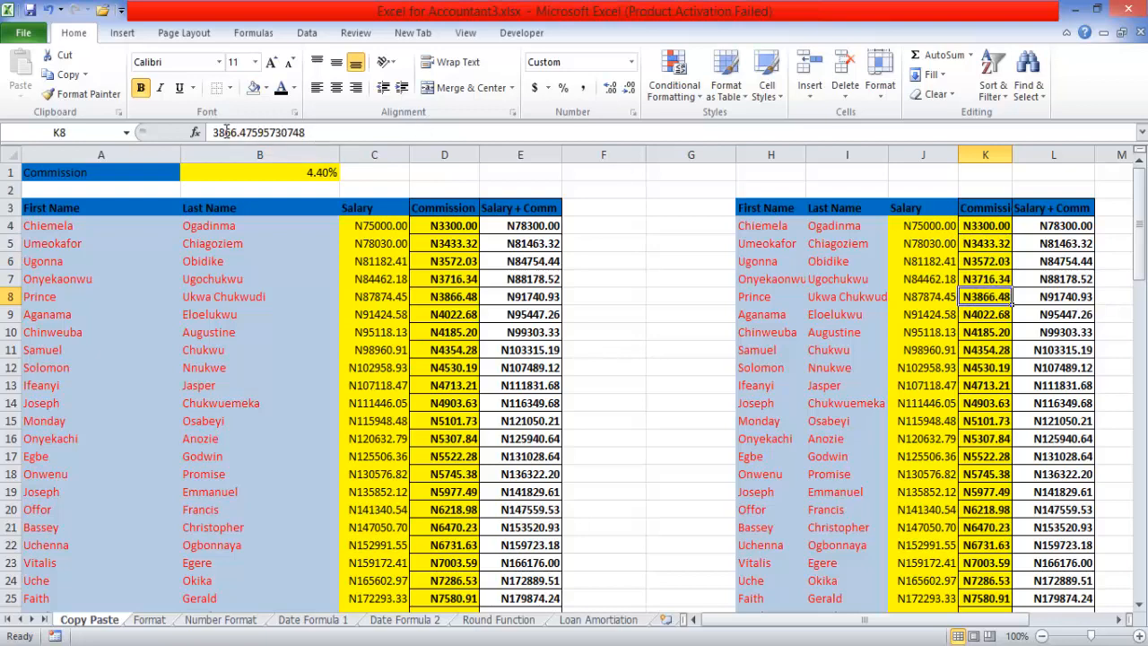
left_click(1005, 364)
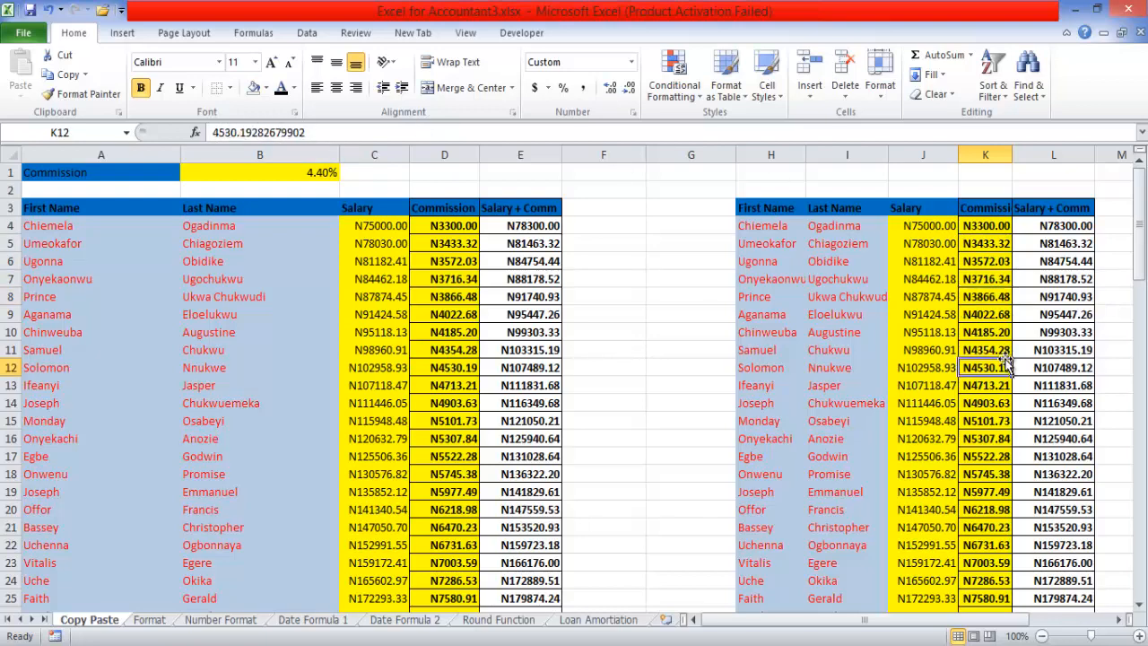
left_click(1057, 350)
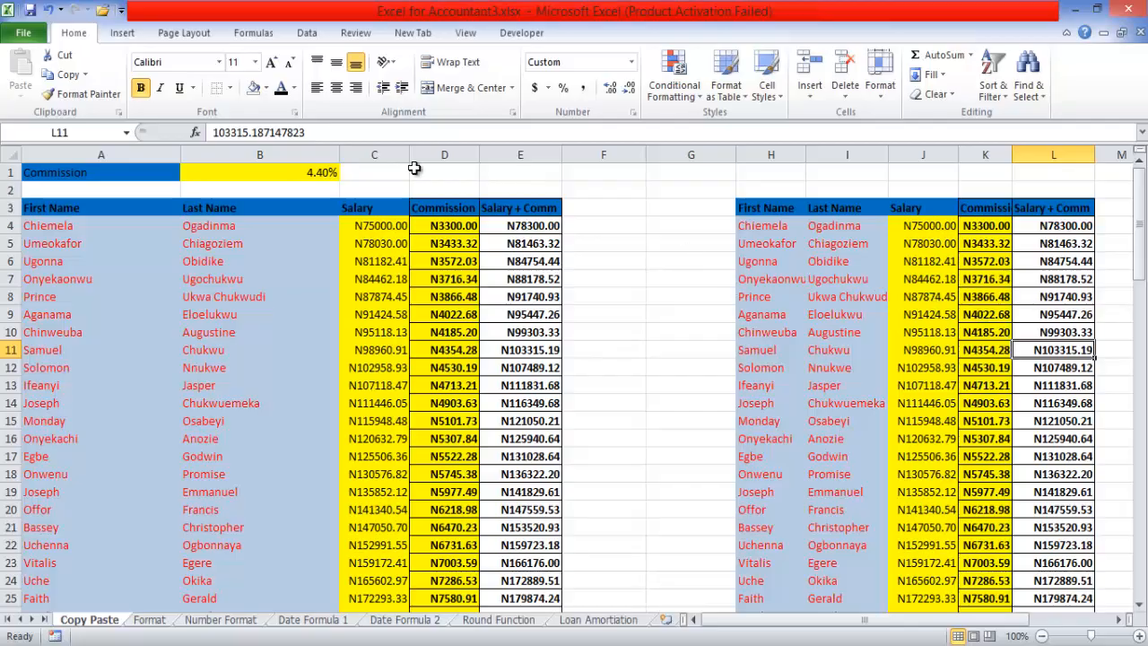
Step: Undo the Values & Source Formatting paste and preview the Formatting paste option at H3 without applying it
key("ctrl+z")
left_click(21, 87)
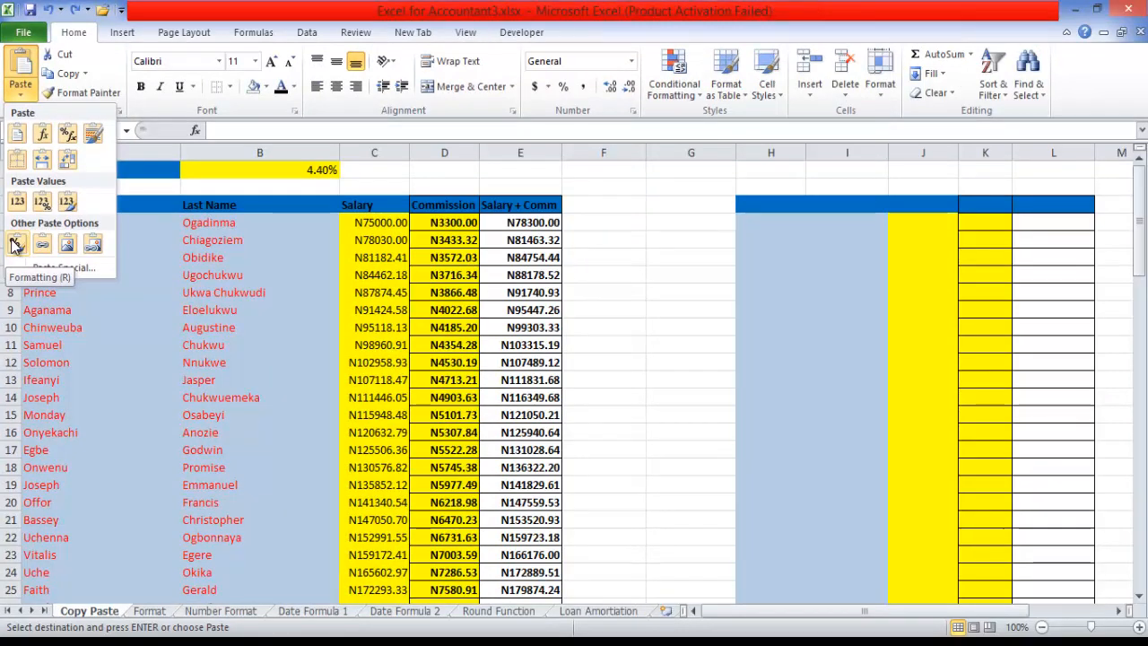
left_click(679, 257)
key("Escape")
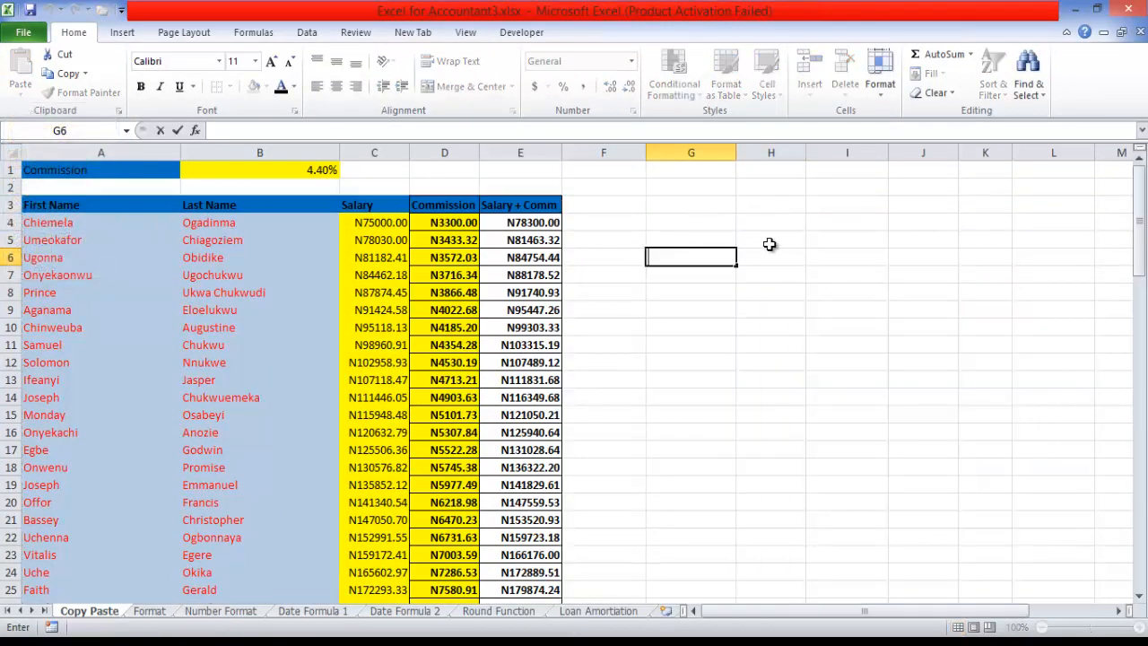
left_click(769, 243)
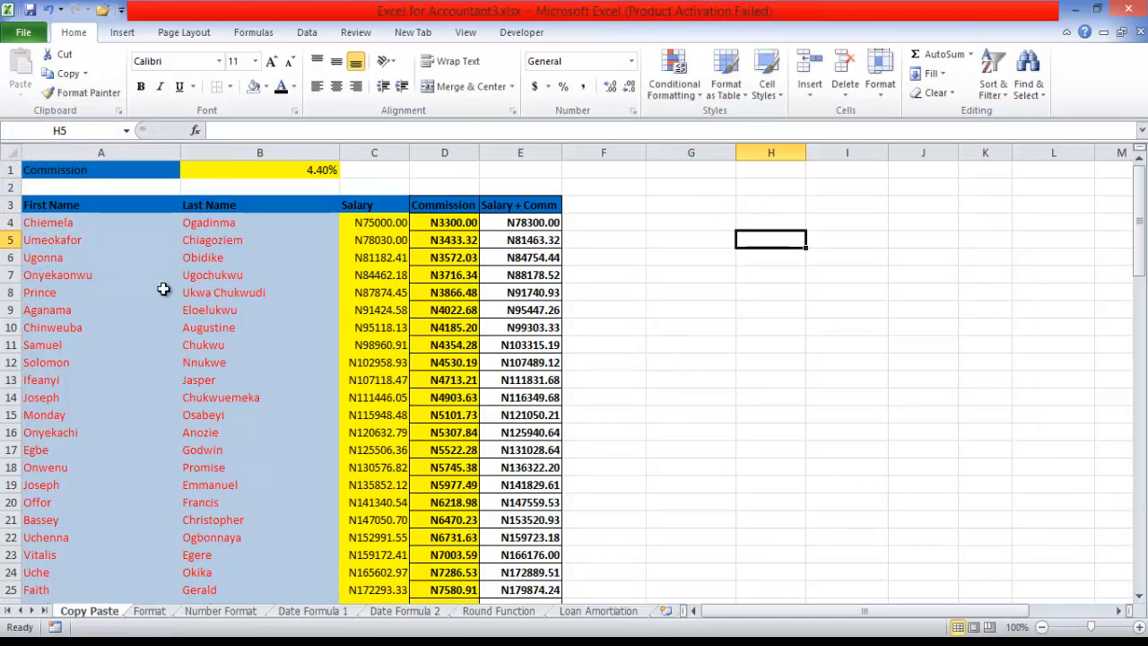
Step: Open the Format sheet and compare its plain salary table with the formatted one on the Copy Paste sheet
left_click(150, 612)
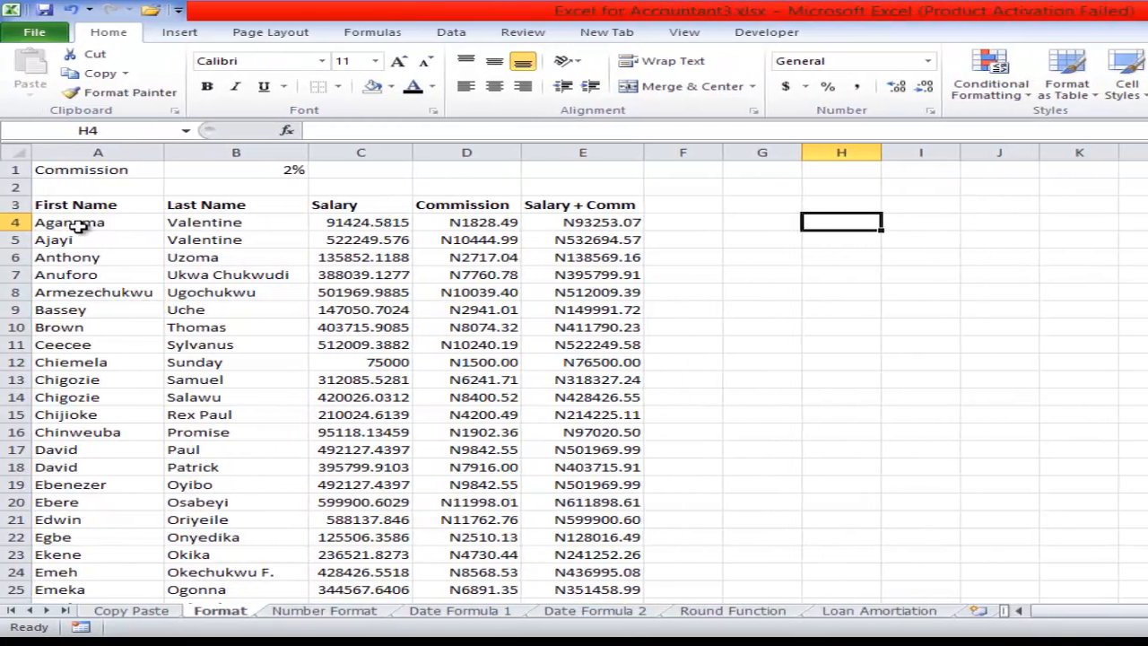
left_click(79, 227)
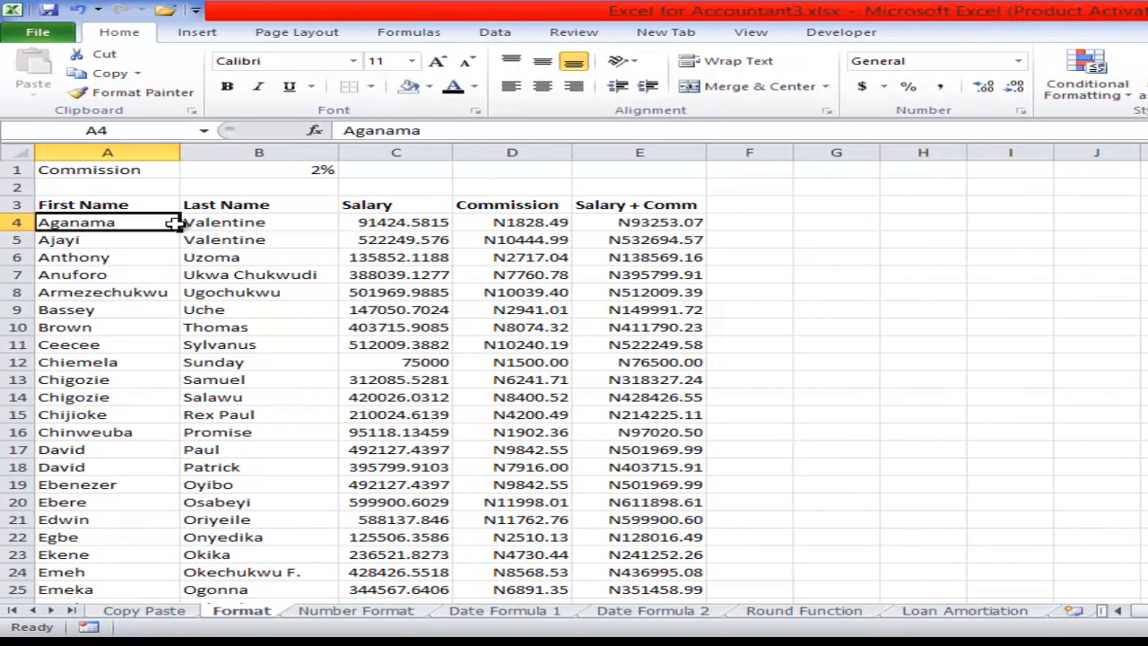
key("Right")
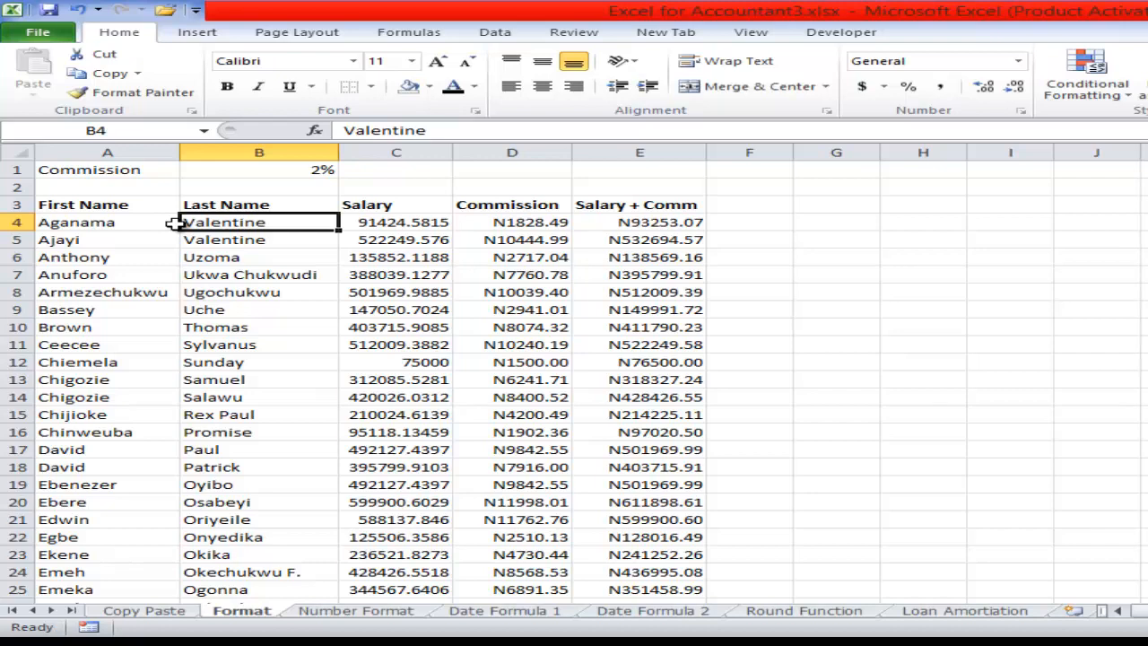
key("ctrl+Page_Up")
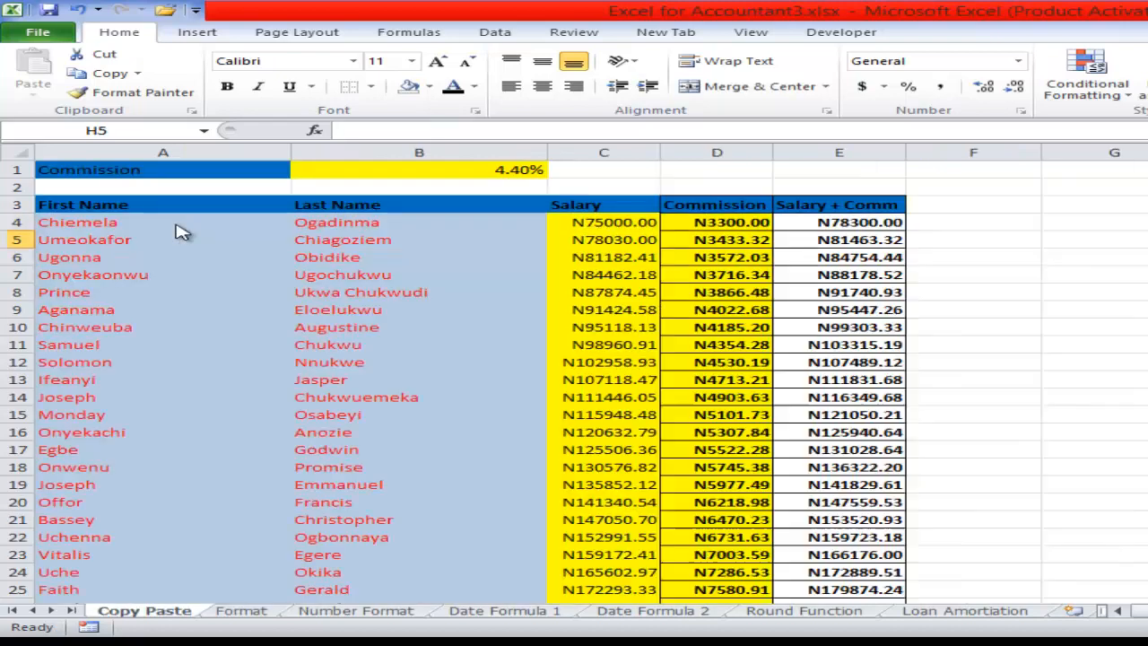
left_click(175, 225)
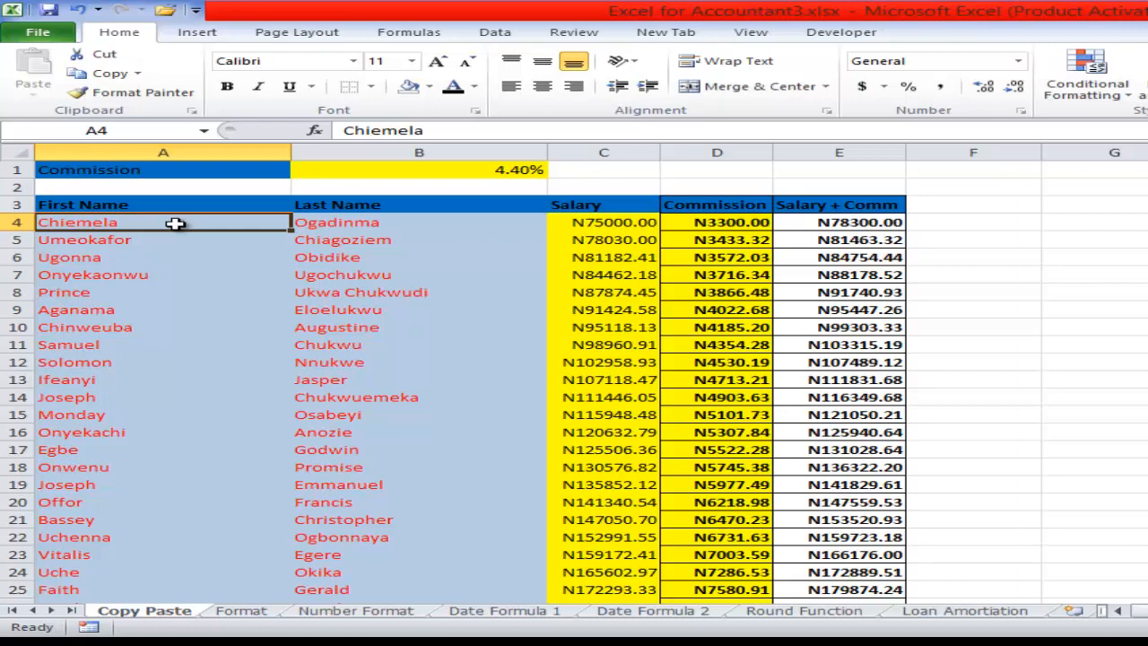
key("Down")
key("Right")
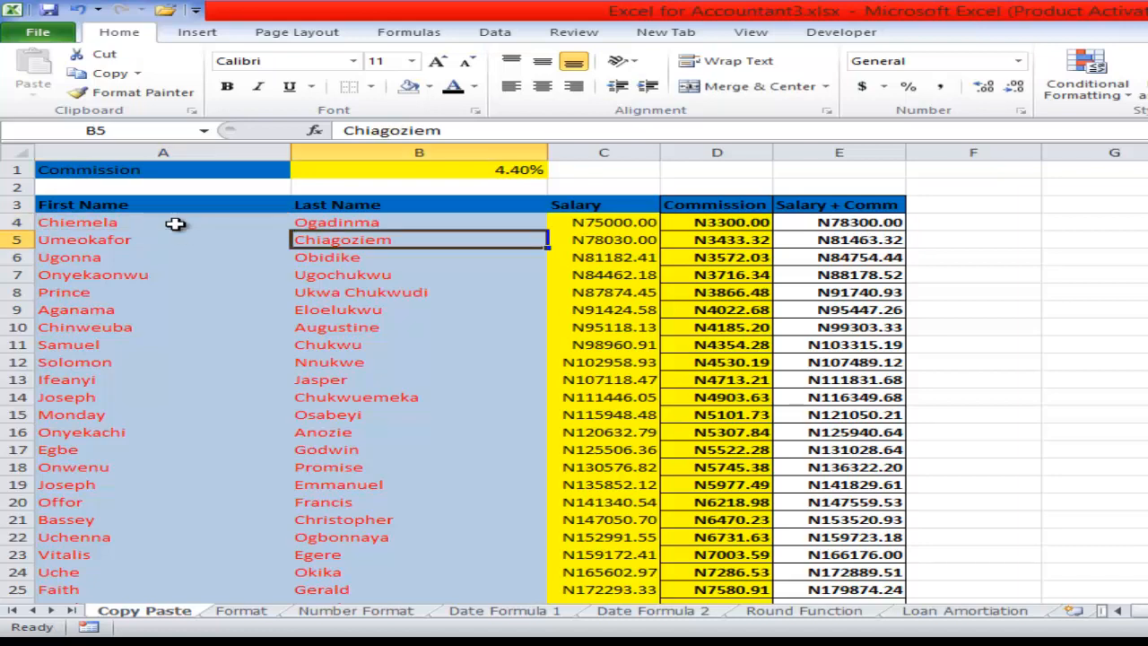
key("ctrl+Page_Down")
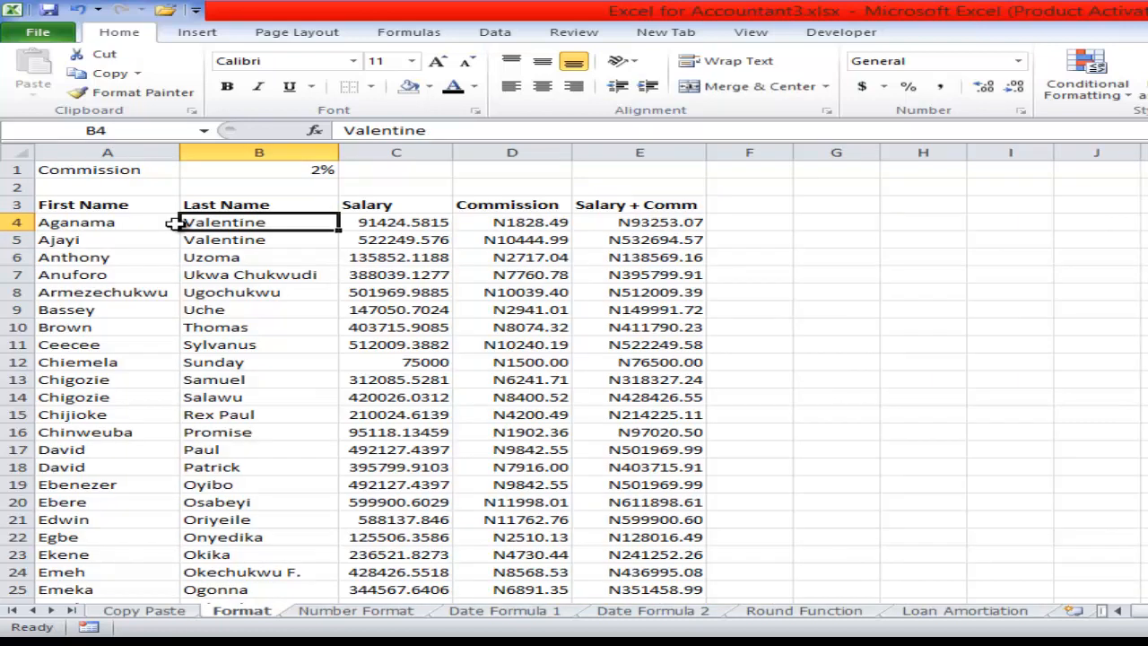
Step: Fill the header row A3:E3 on the Format sheet with the standard Blue color
key("Up")
key("Left")
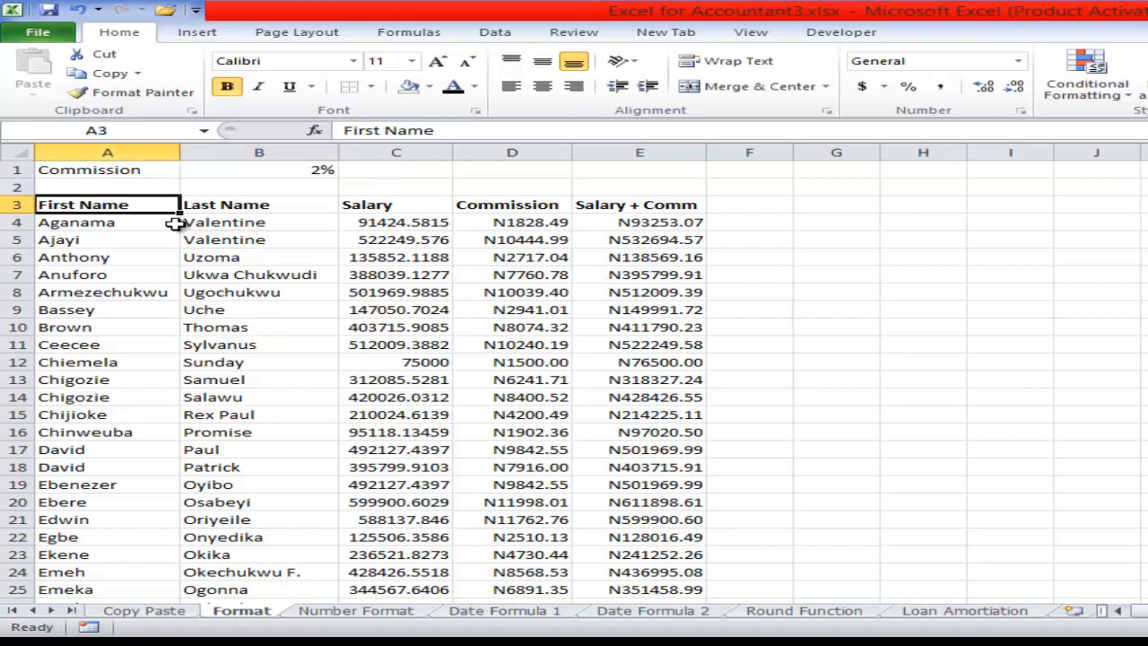
mouse_move(639, 205)
left_mouse_down()
mouse_move(259, 222)
mouse_move(107, 204)
left_mouse_up()
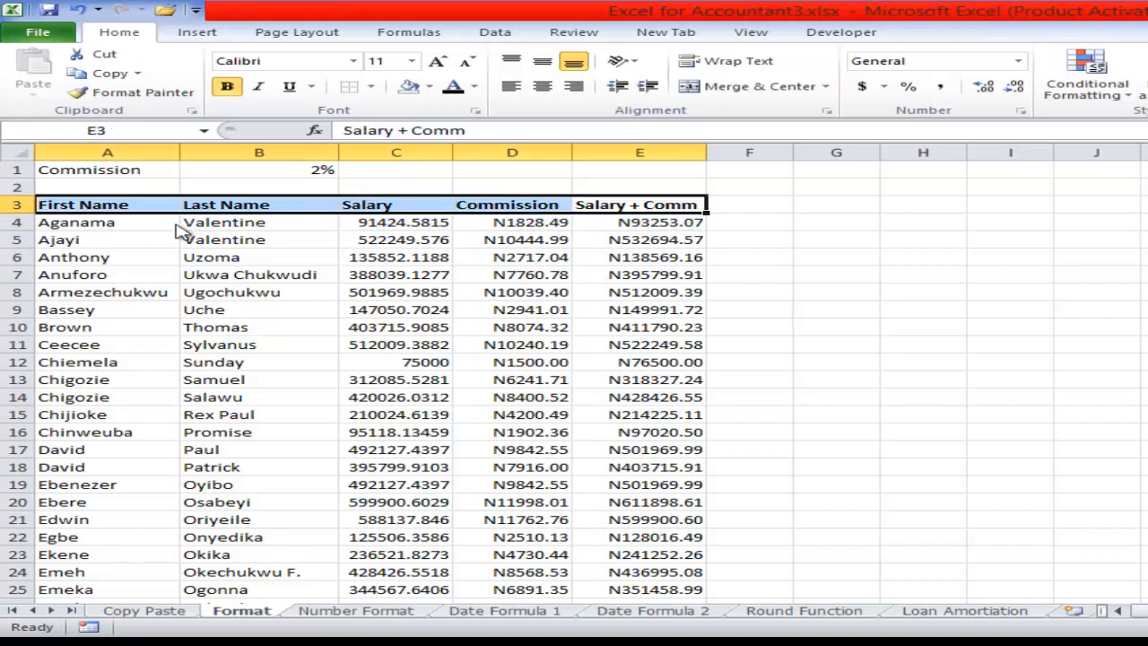
left_click(429, 87)
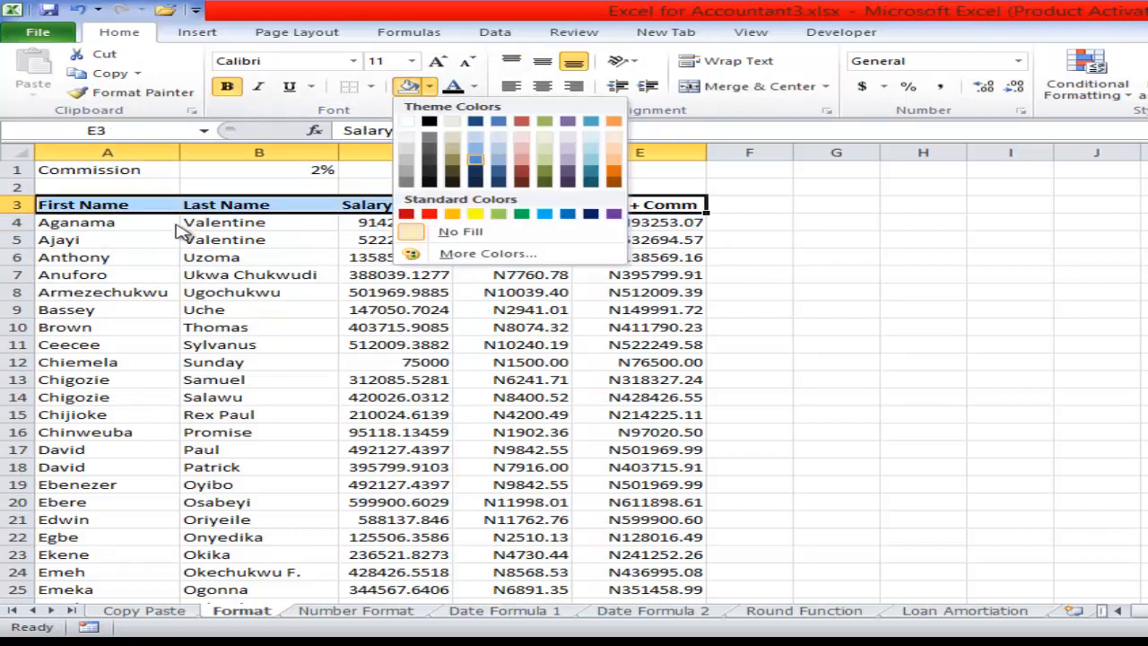
left_click(567, 214)
left_click_drag(512, 222, 512, 397)
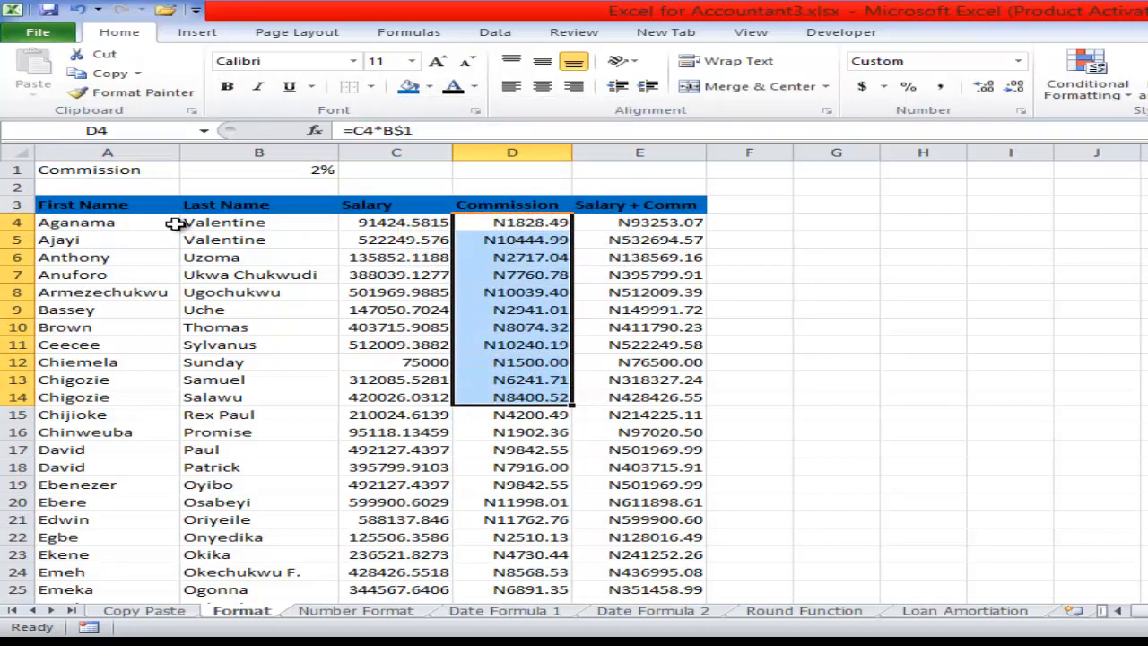
left_click(923, 327)
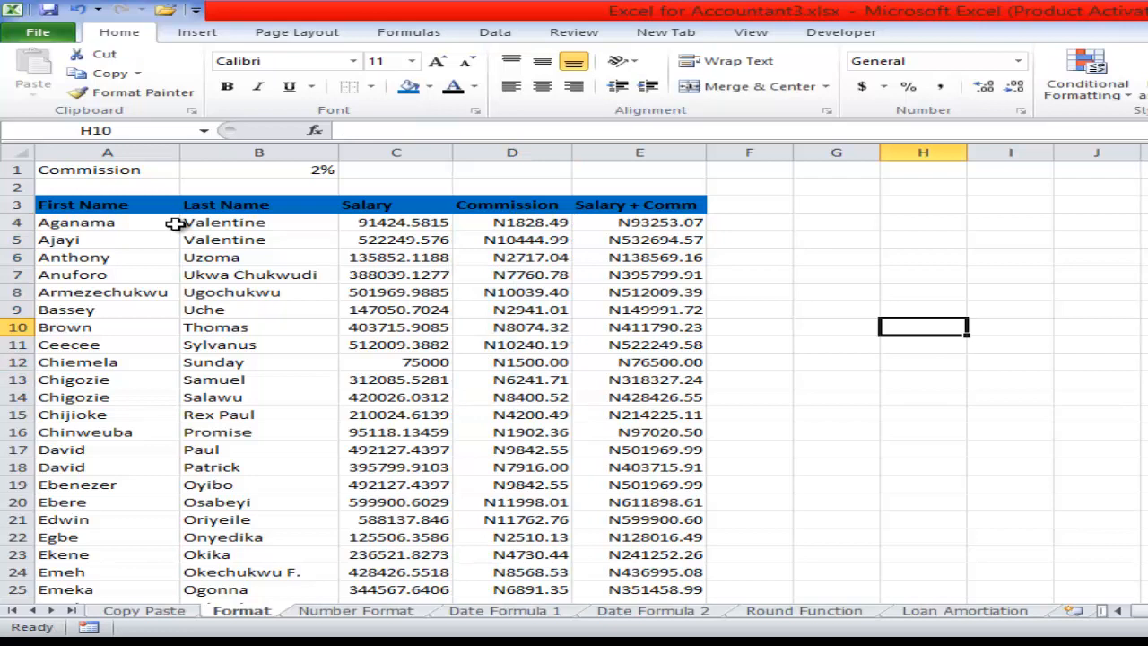
Step: Copy the formatted salary table, range A1:E95 including the commission rate row, on the Copy Paste sheet
key("ctrl+Page_Up")
key("ctrl+Home")
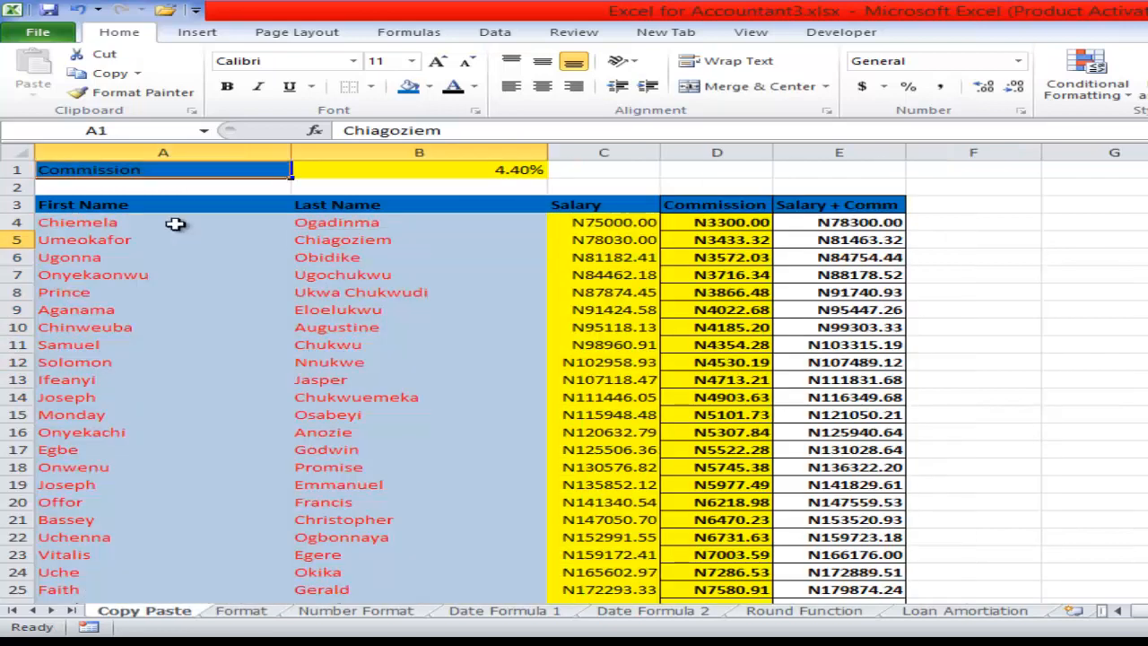
key("shift+Down")
key("shift+Right")
key("shift+Right")
key("shift+Right")
key("shift+Right")
key("shift+Up")
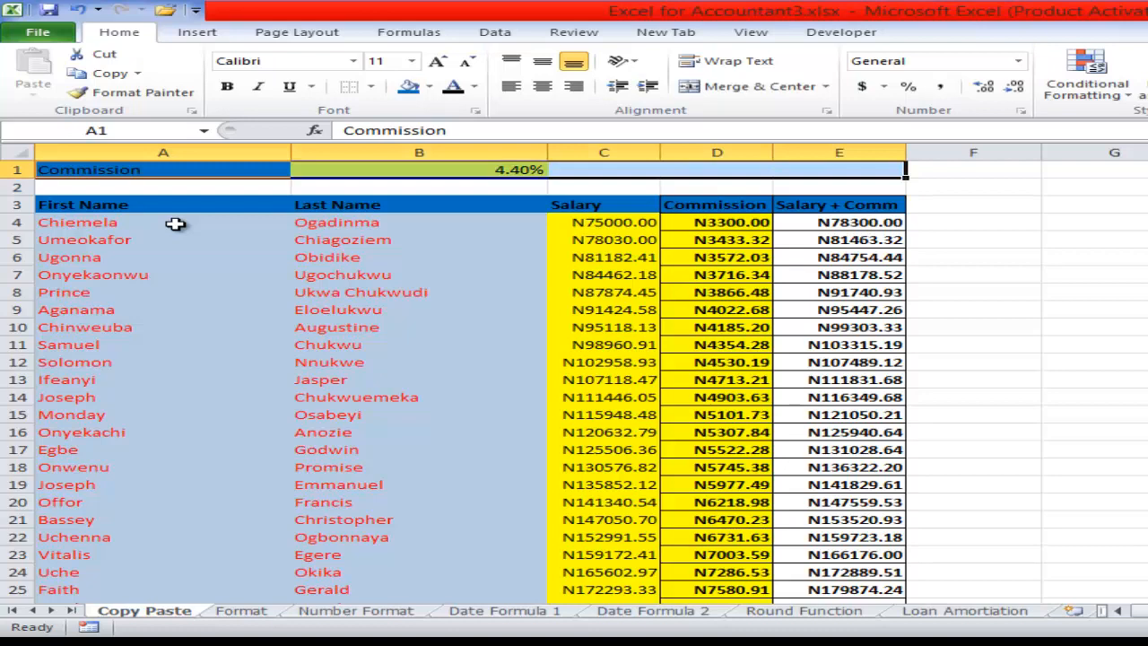
key("shift+Down")
key("shift+Down")
key("ctrl+shift+Down")
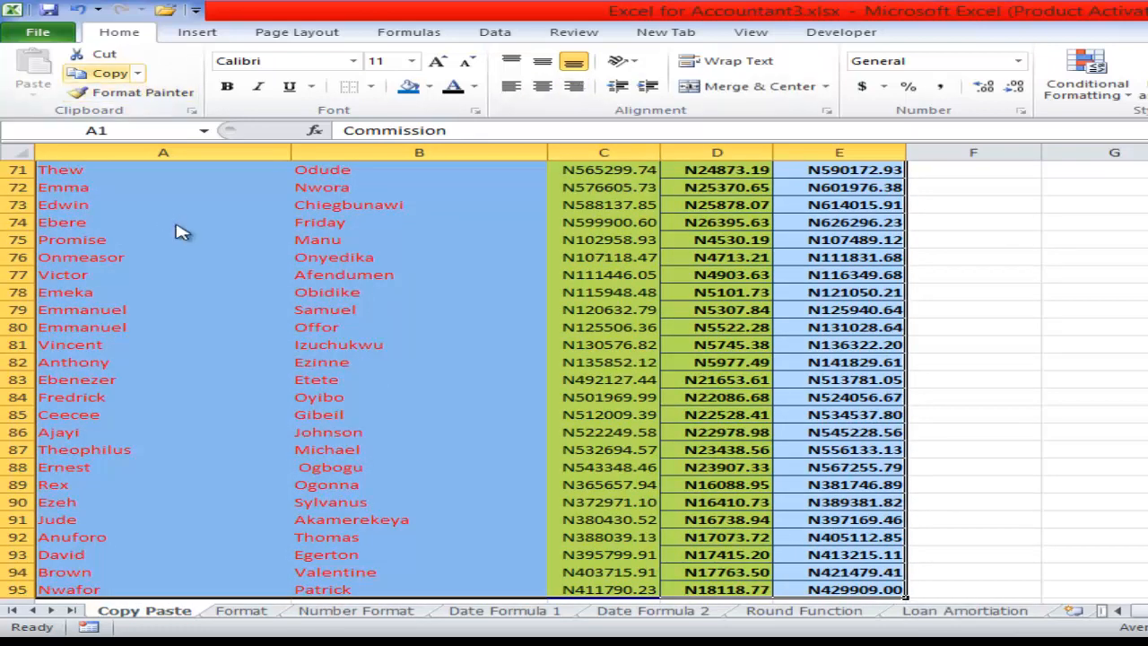
key("ctrl+c")
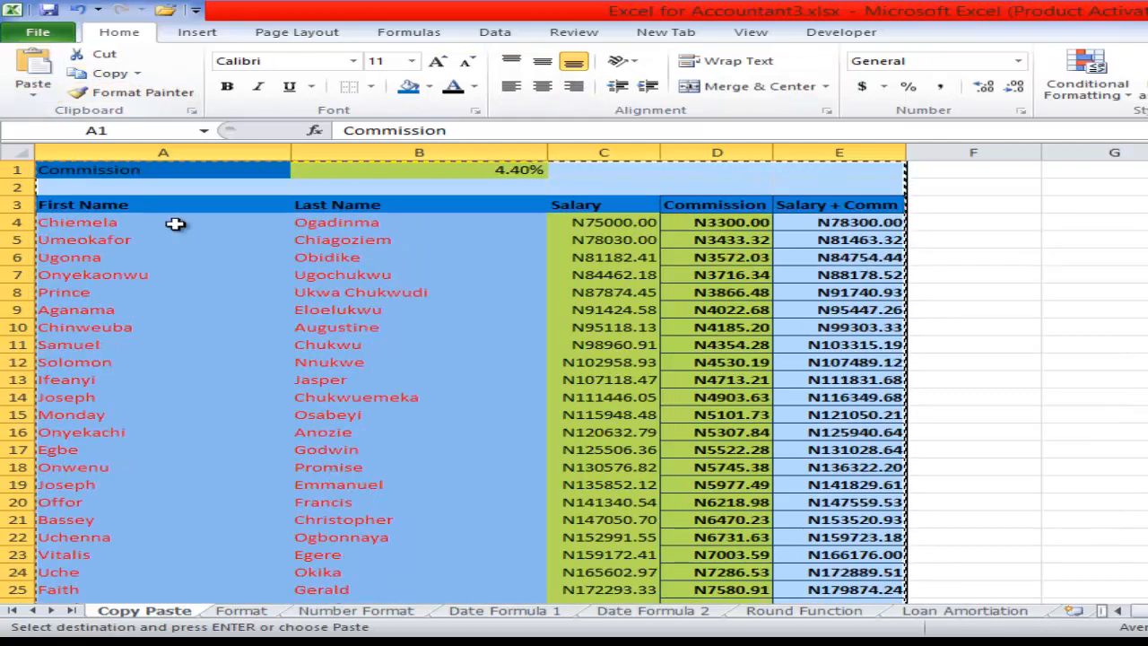
Step: Paste only the formatting of the copied table onto the Format sheet's table, starting at A1
key("ctrl+Page_Down")
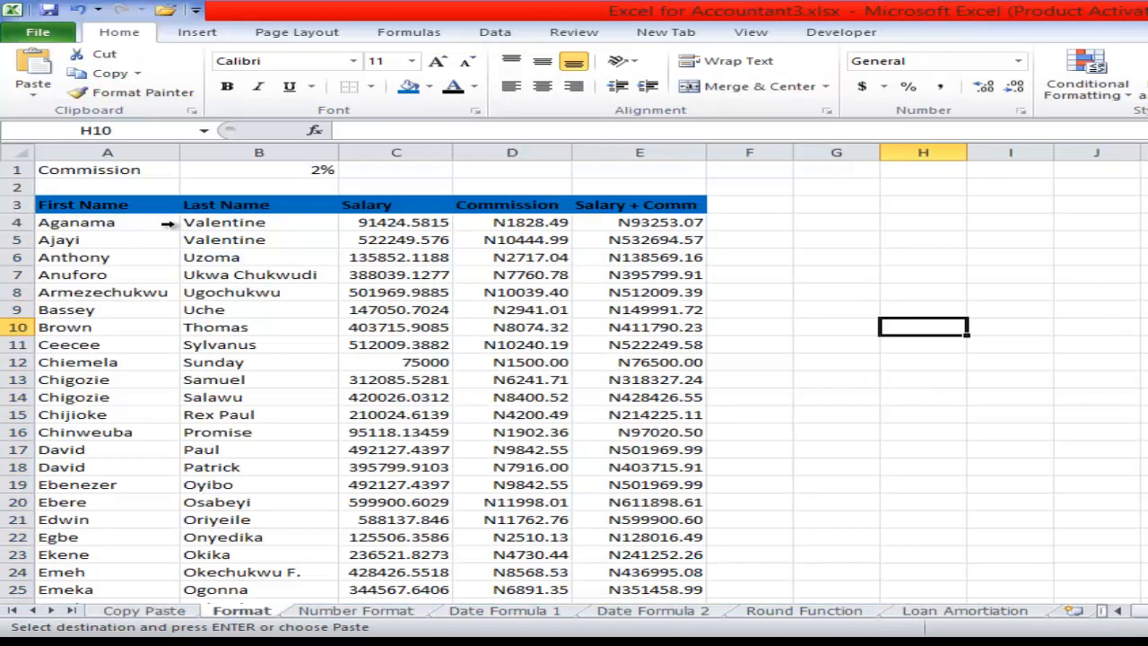
key("ctrl+Home")
key("alt+h")
key("v")
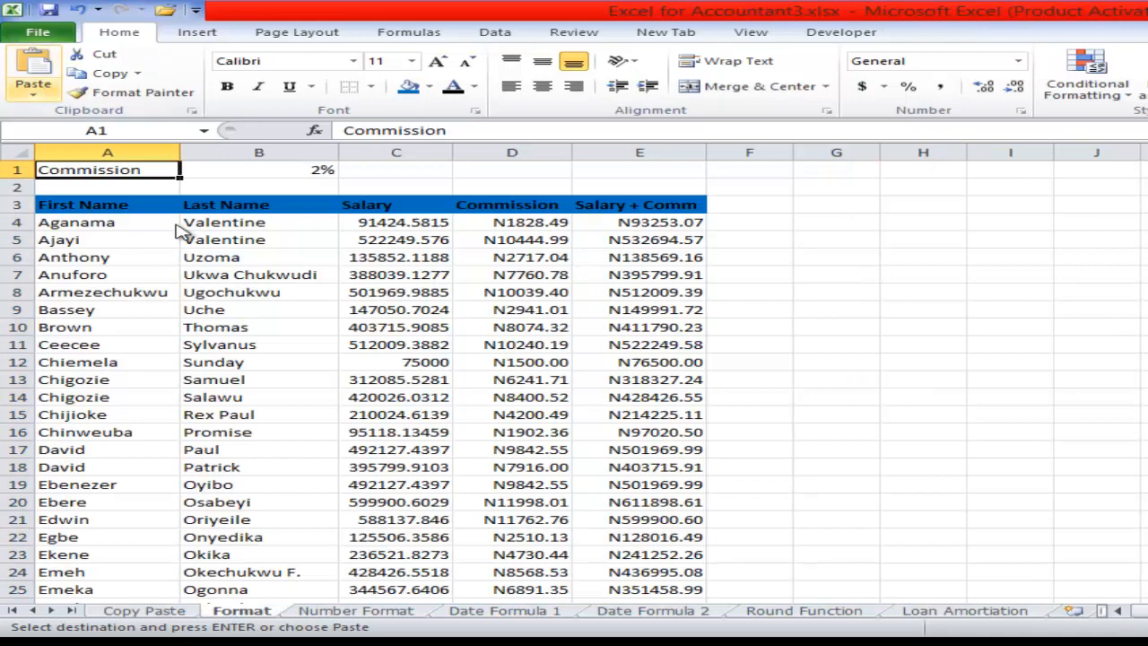
key("Down")
key("Down")
key("Down")
key("Down")
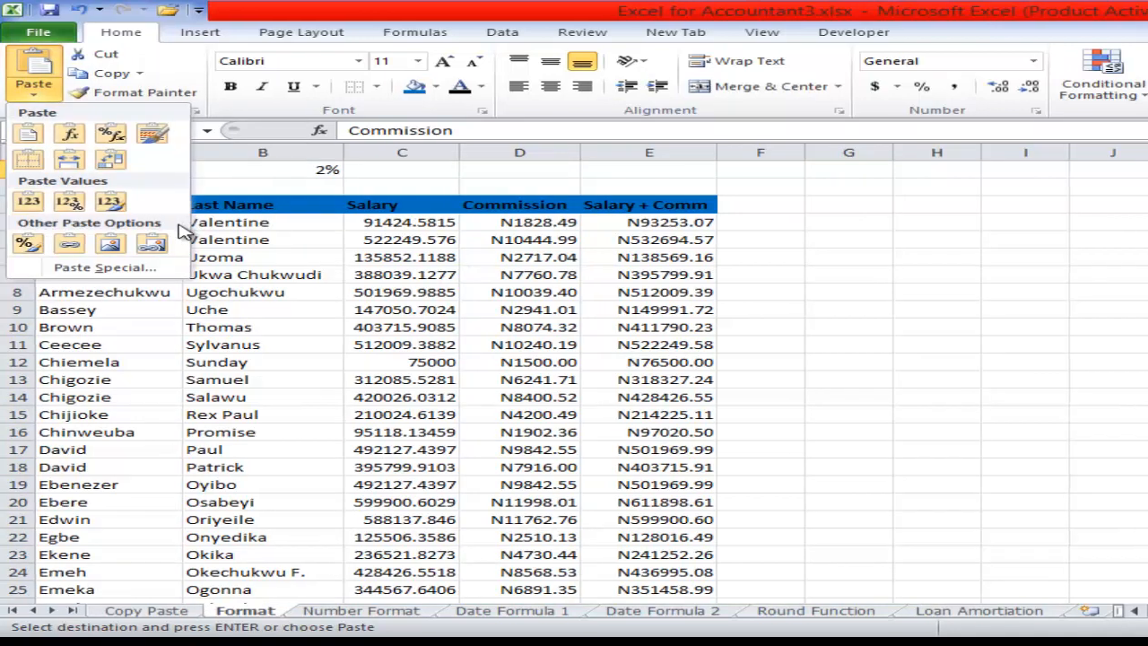
key("Return")
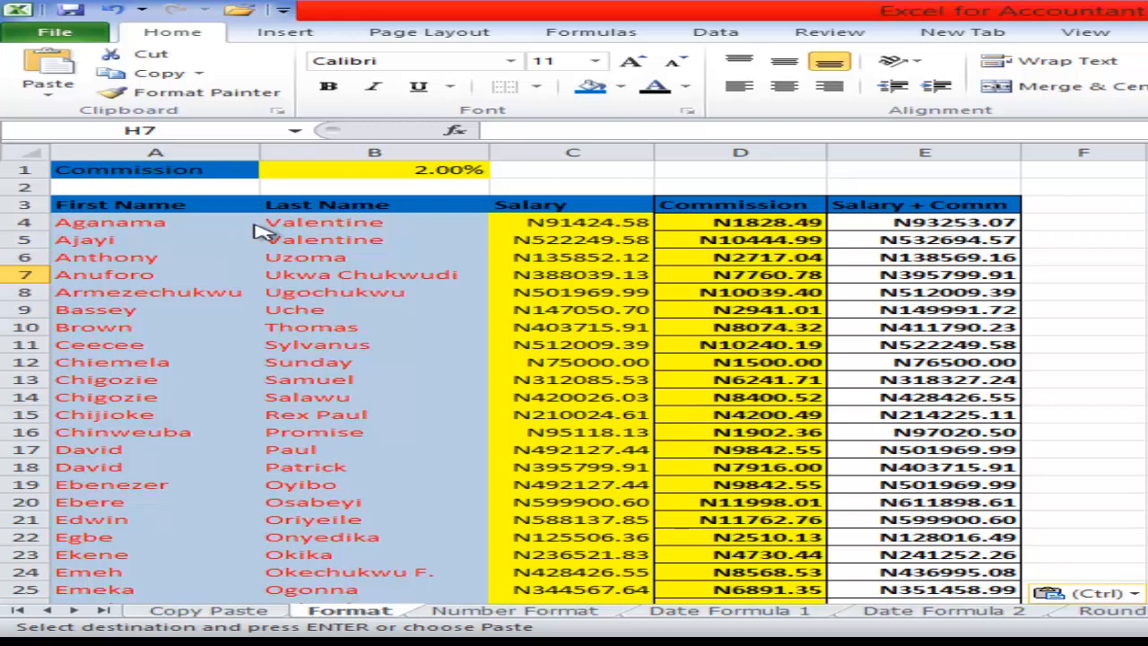
Step: Compare the formatting and salary values of the tables on the Format and Copy Paste sheets
key("ctrl+Page_Up")
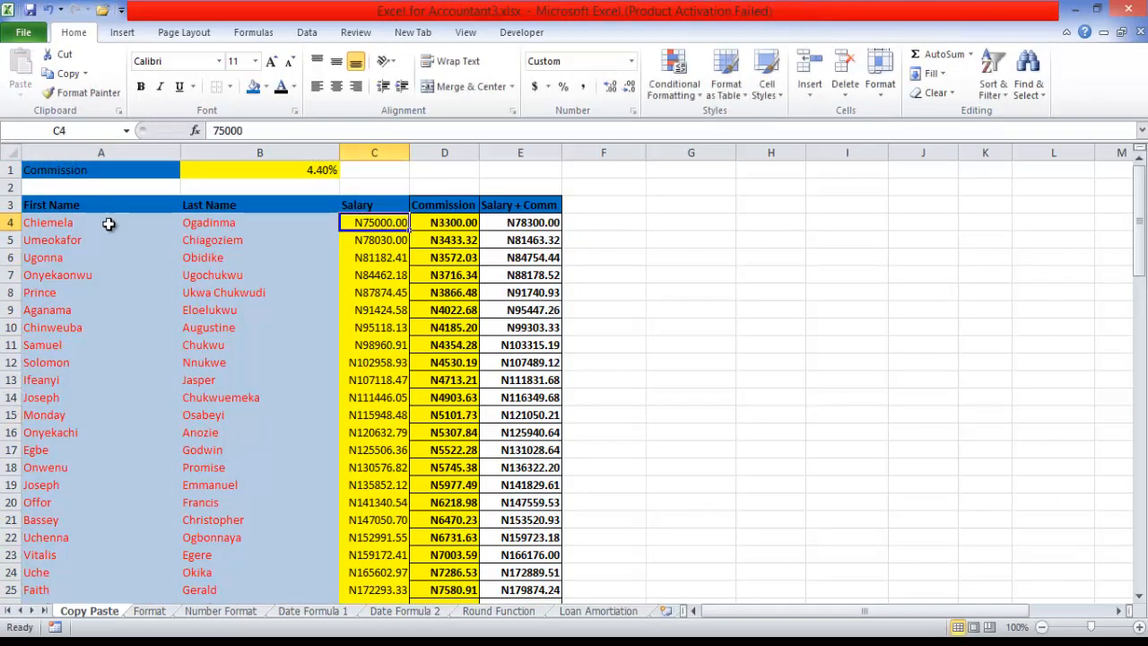
key("ctrl+Page_Down")
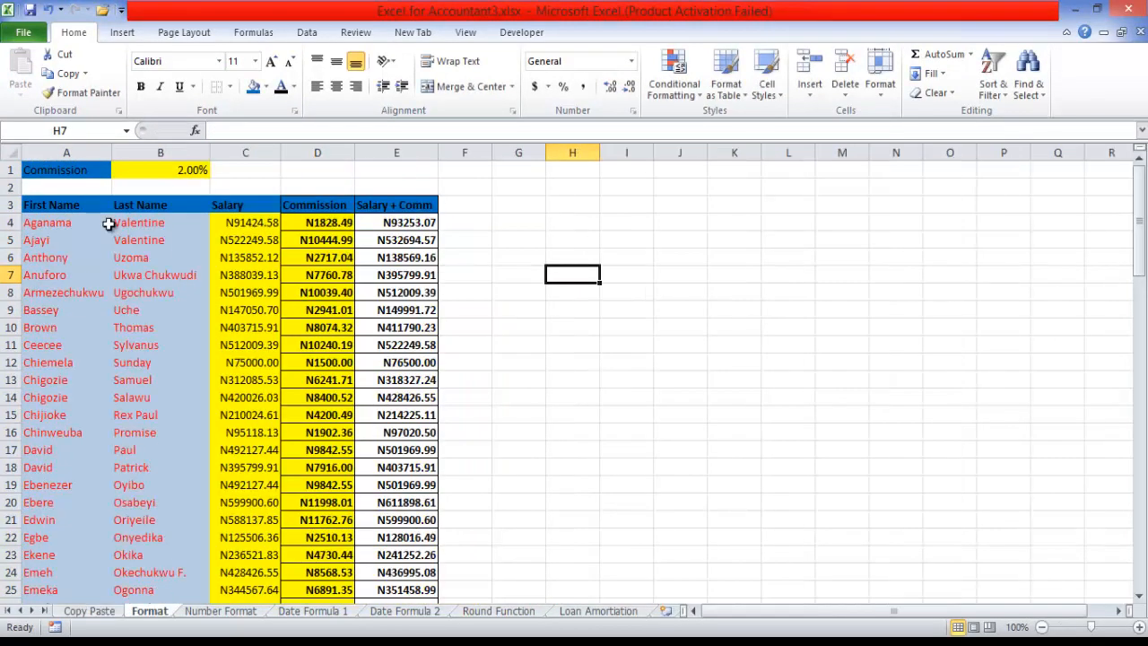
left_click(316, 222)
left_click(245, 222)
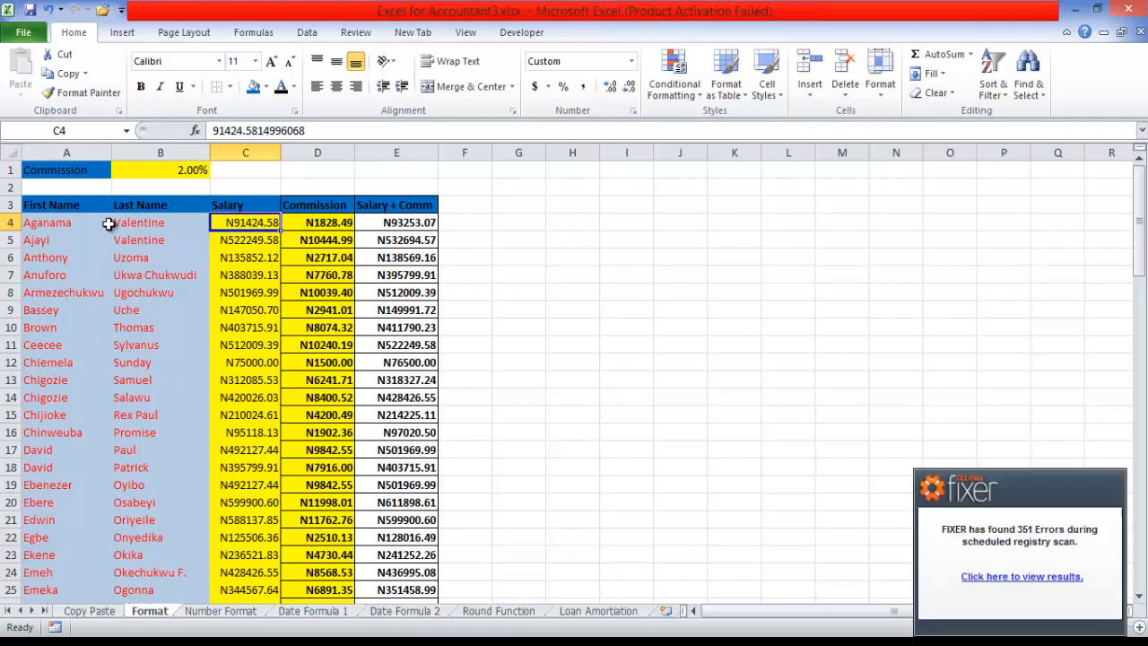
key("ctrl+Page_Up")
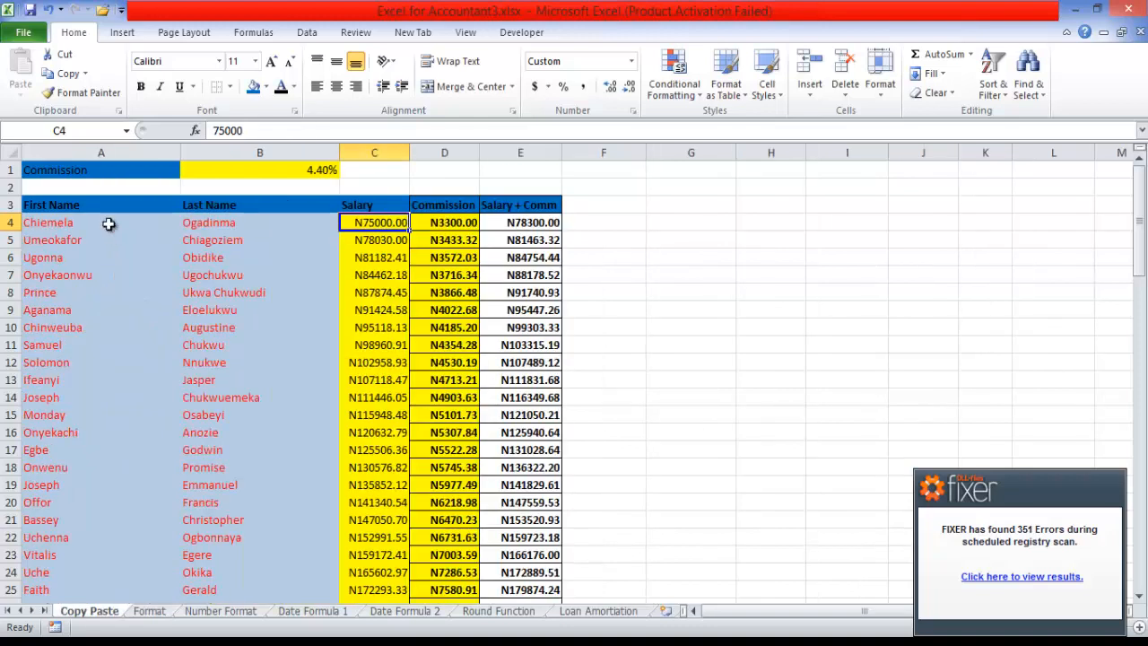
key("ctrl+z")
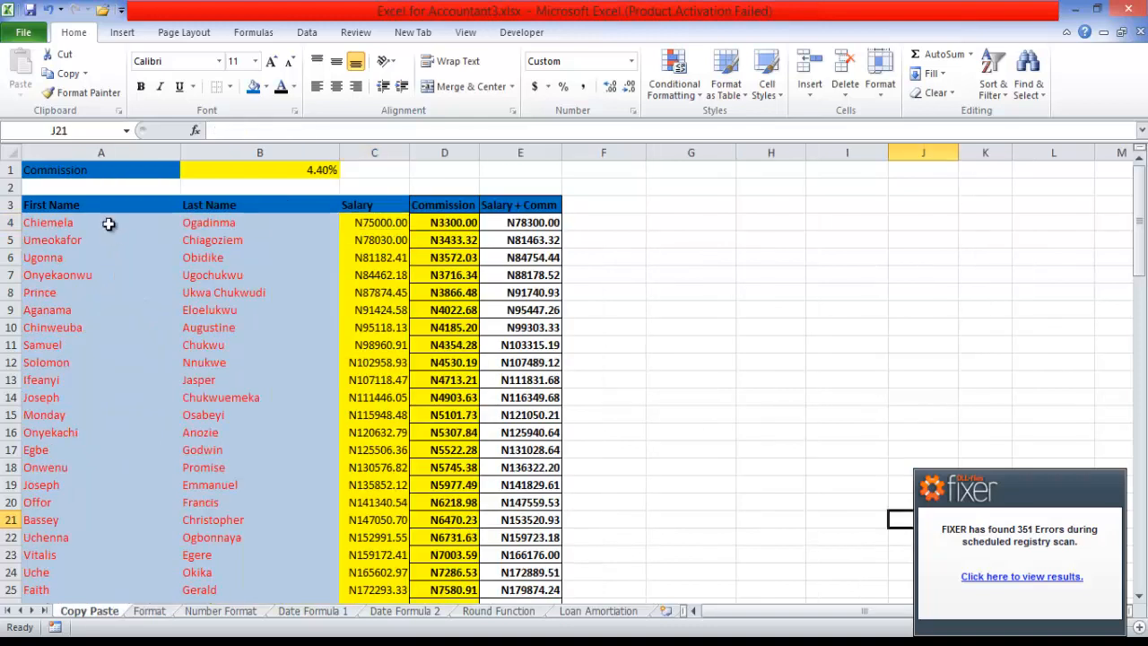
key("ctrl+z")
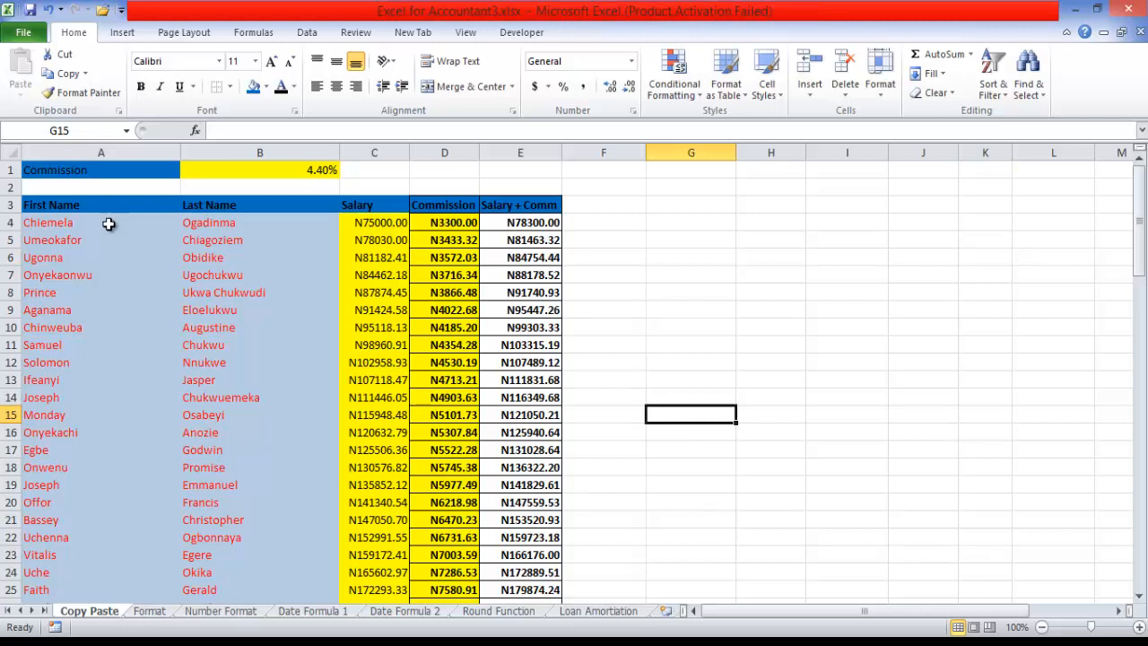
key("ctrl+Page_Down")
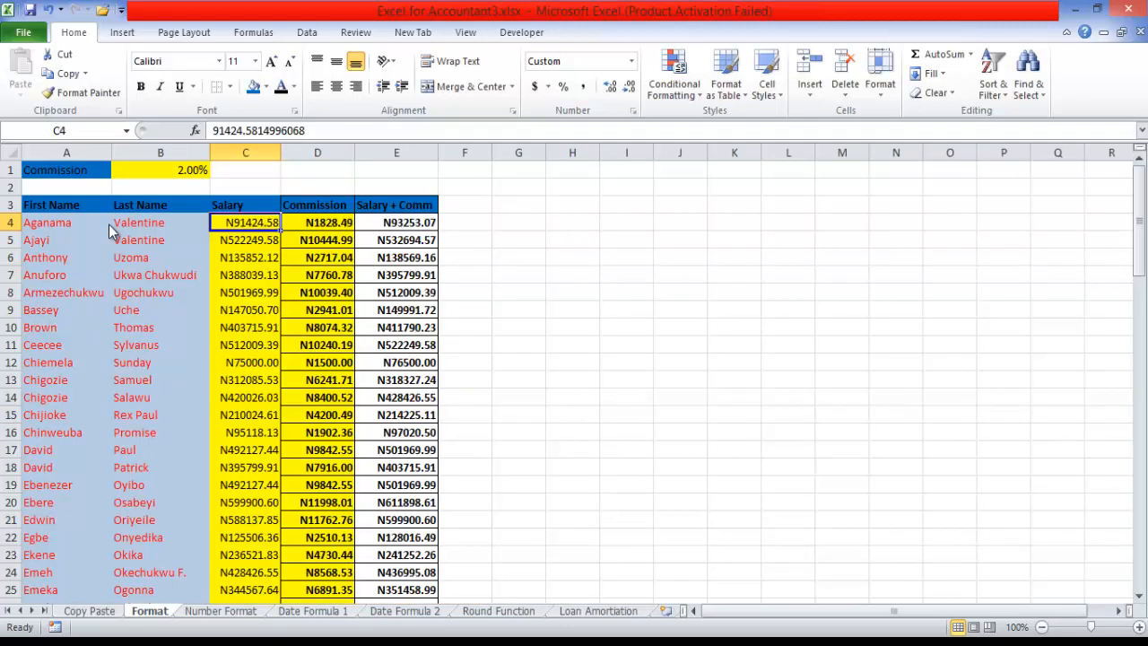
key("ctrl+Page_Up")
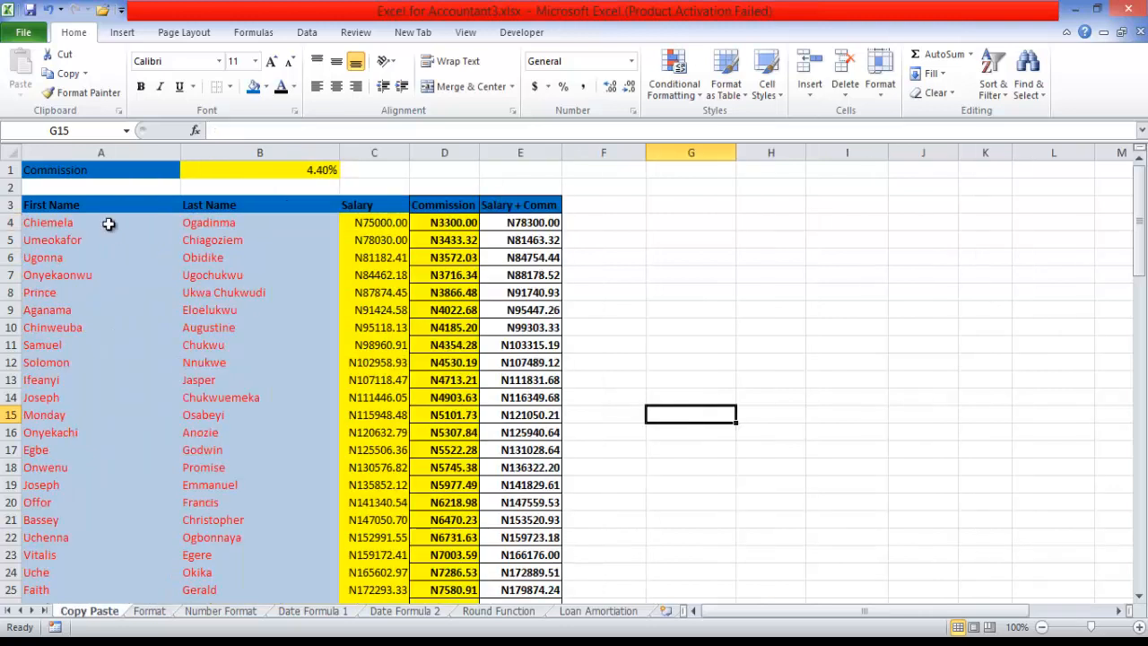
Step: Copy the salary table from its header row to the last record, A3:E95, on the Copy Paste sheet
key("Up")
key("Up")
key("Up")
key("Up")
key("Up")
key("Up")
key("Up")
key("Up")
key("Up")
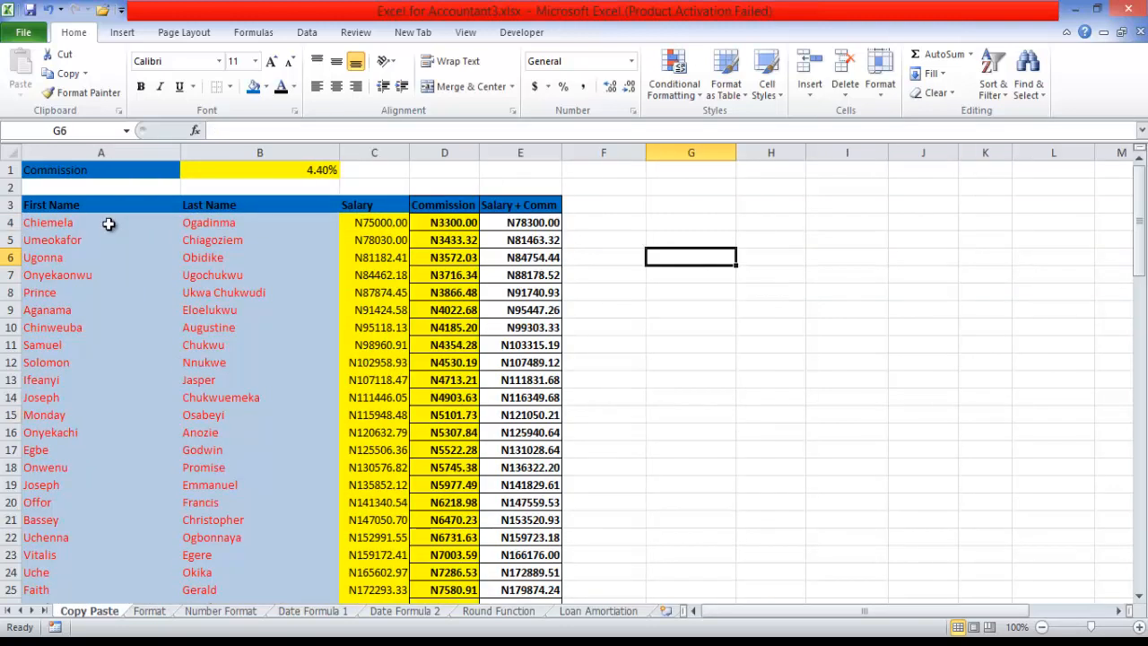
key("Up")
key("Up")
key("Up")
key("Left")
key("Left")
key("Left")
key("Left")
key("Left")
key("Left")
key("ctrl+shift+Right")
key("shift+Down")
key("shift+Down")
key("shift+Down")
key("shift+Down")
key("shift+Down")
key("shift+Down")
key("shift+Down")
key("shift+Down")
key("shift+Down")
key("shift+Down")
key("shift+Down")
key("shift+Down")
key("shift+Down")
key("shift+Down")
key("shift+Down")
key("shift+Down")
key("shift+Down")
key("shift+Down")
key("shift+Down")
key("shift+Down")
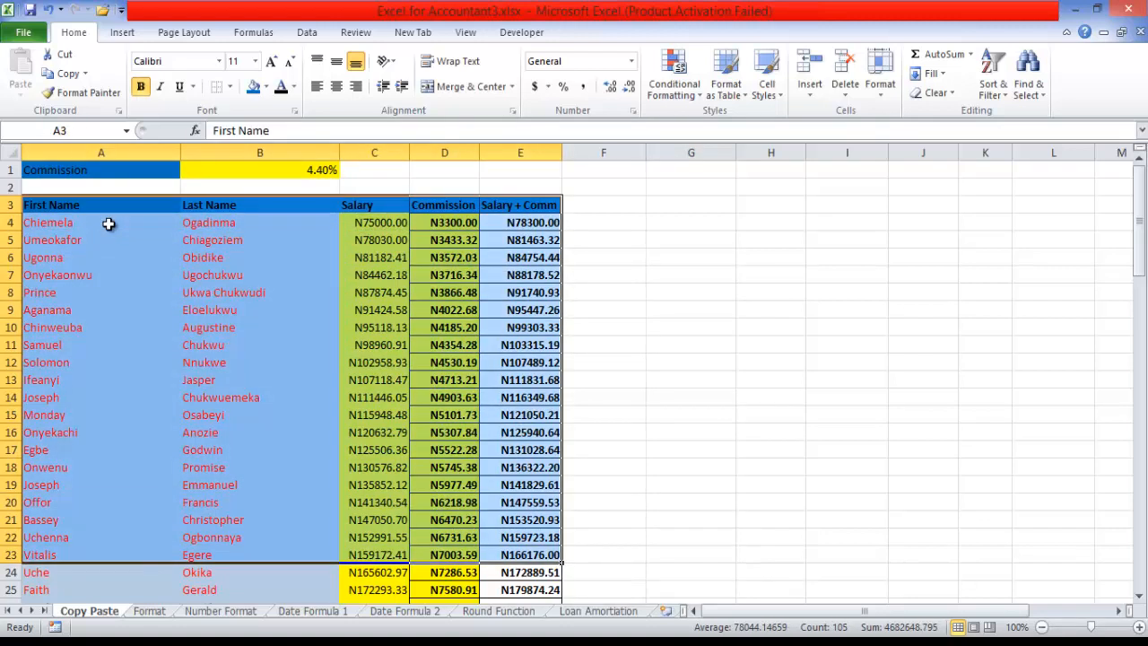
key("Left")
key("shift+Right")
key("shift+Right")
key("shift+Right")
key("shift+Right")
key("shift+Right")
key("shift+Down")
key("shift+Down")
key("shift+Up")
key("shift+Up")
key("shift+Left")
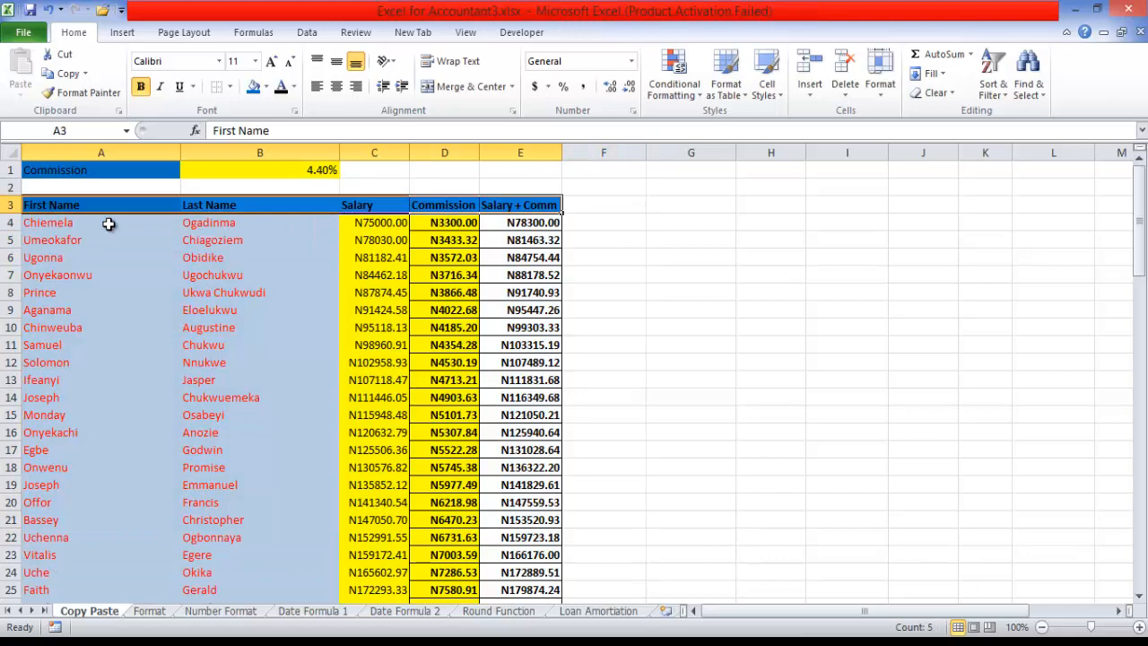
key("ctrl+shift+Down")
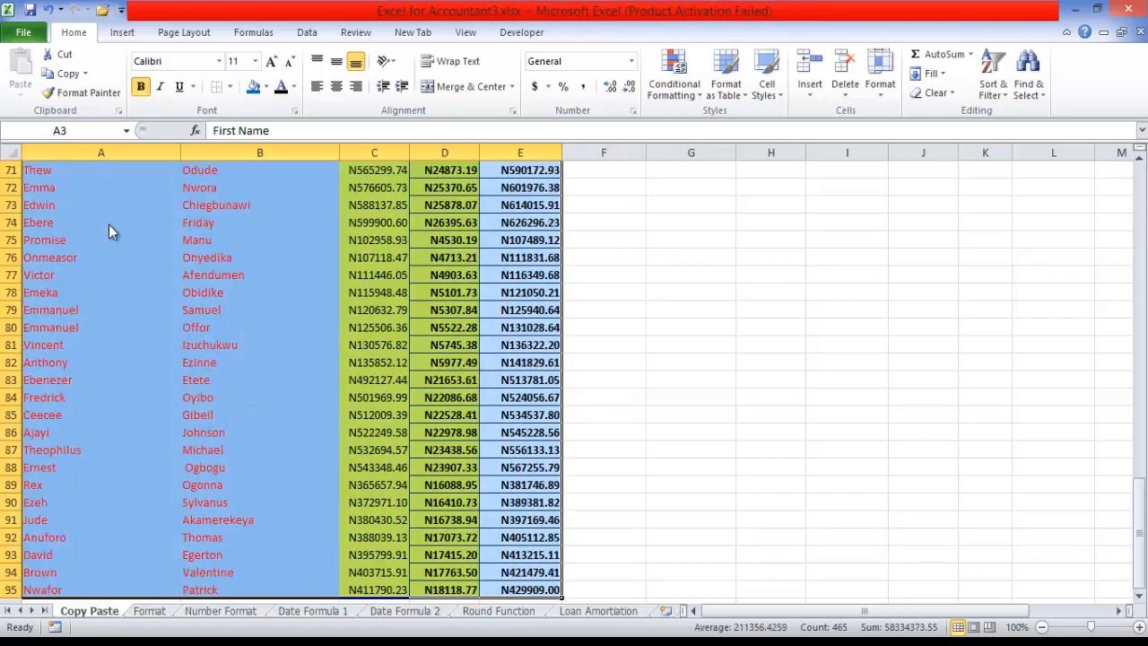
key("ctrl+c")
key("ctrl+BackSpace")
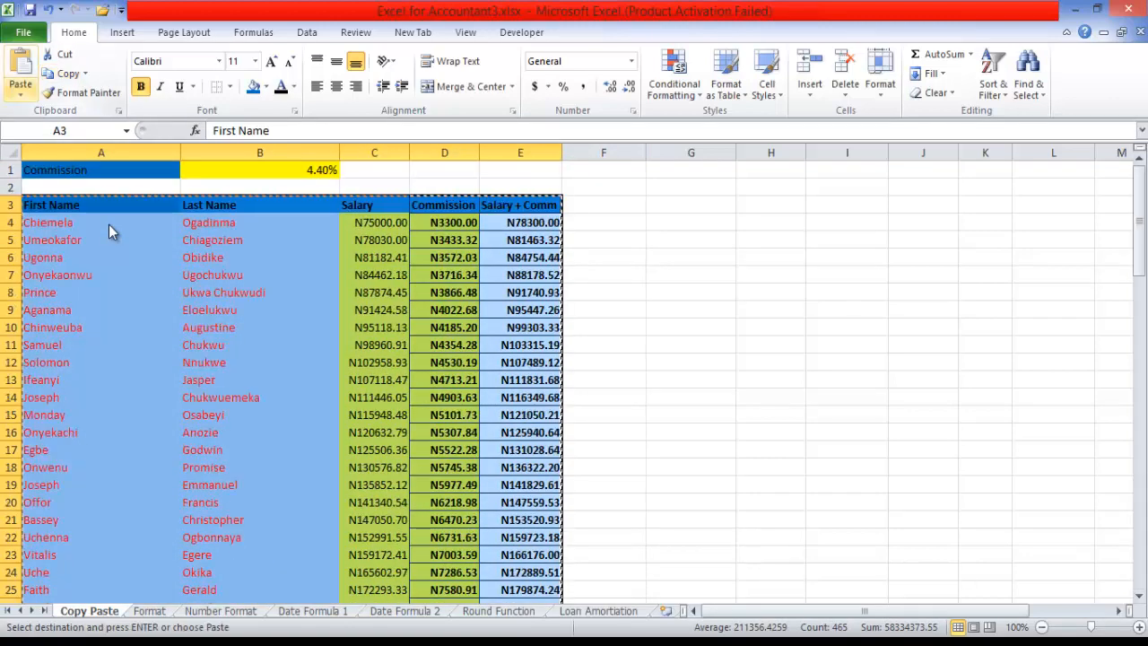
Step: Paste the copied salary table as links at H3 and clear the copy selection
key("Right")
key("Right")
key("Right")
key("Right")
key("Right")
key("Right")
key("Right")
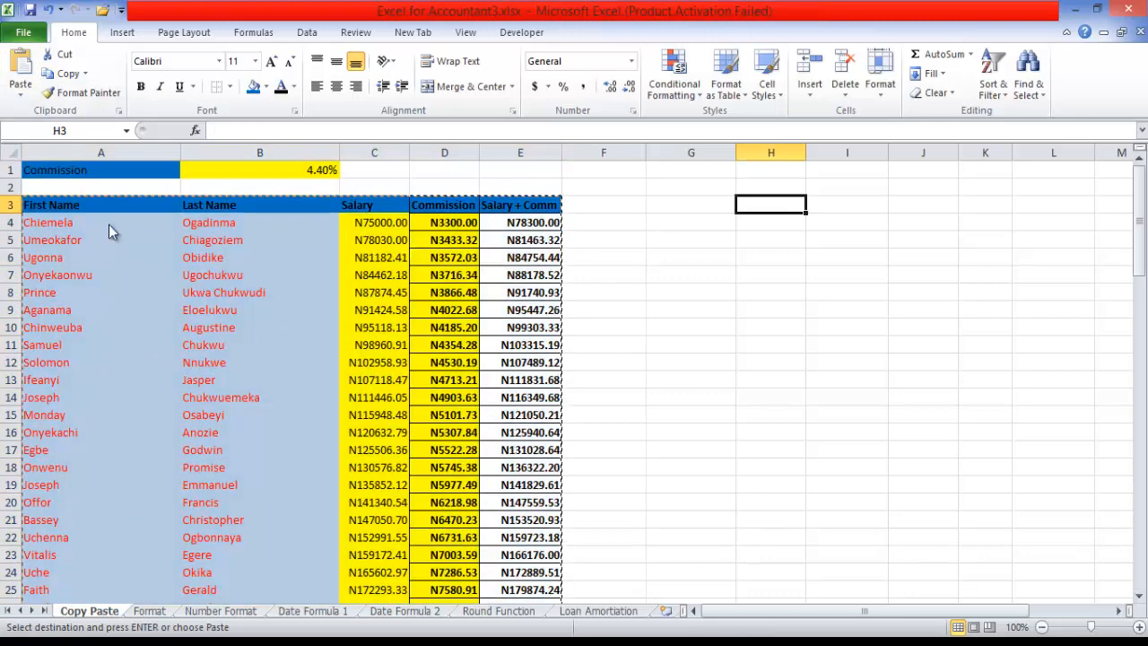
key("alt+h")
key("v")
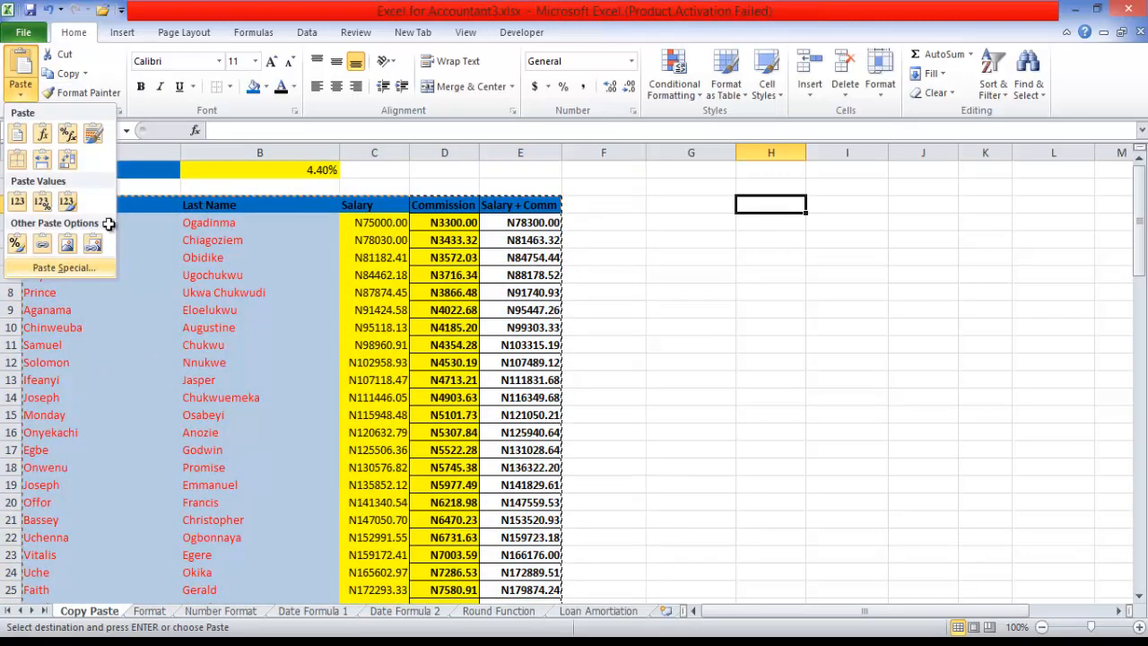
key("s")
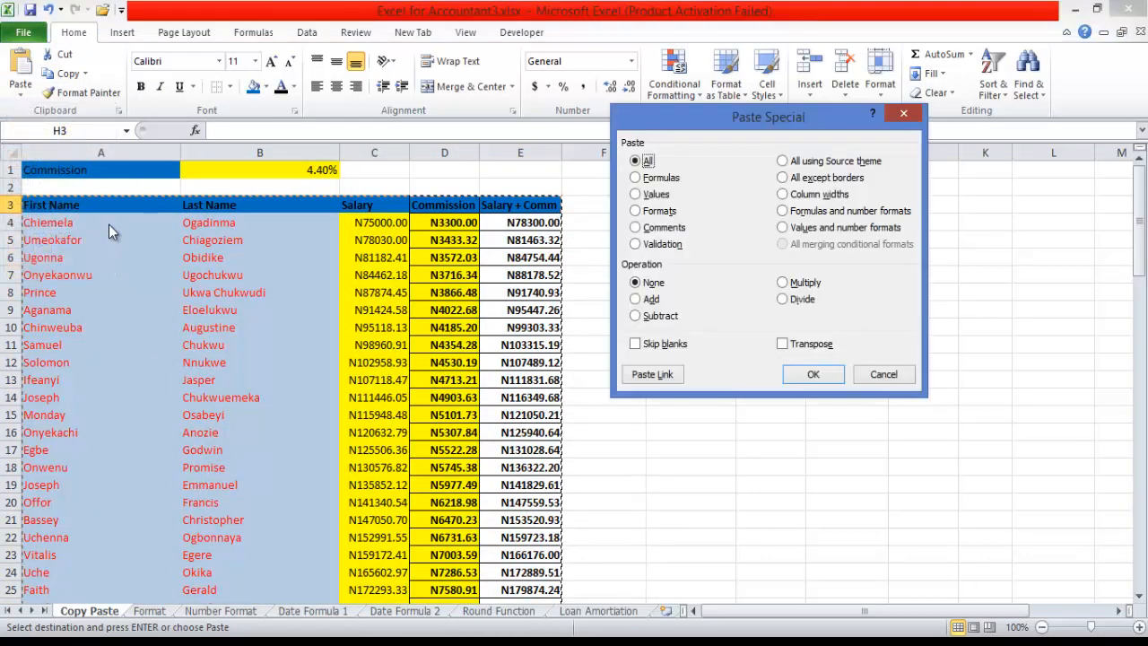
key("Escape")
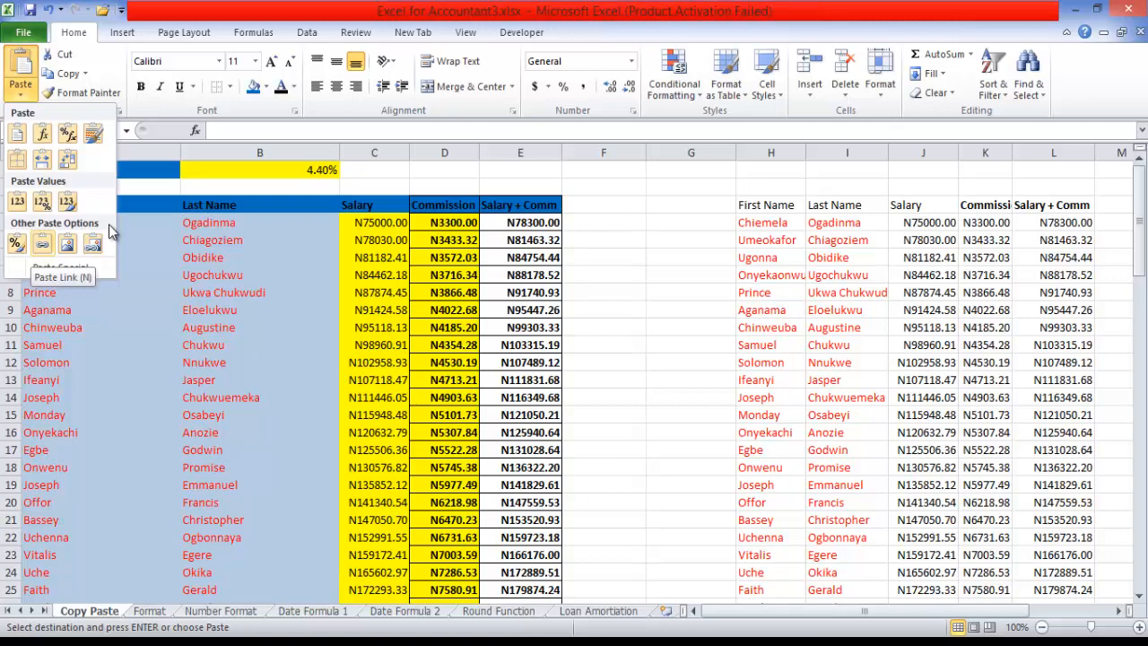
key("Return")
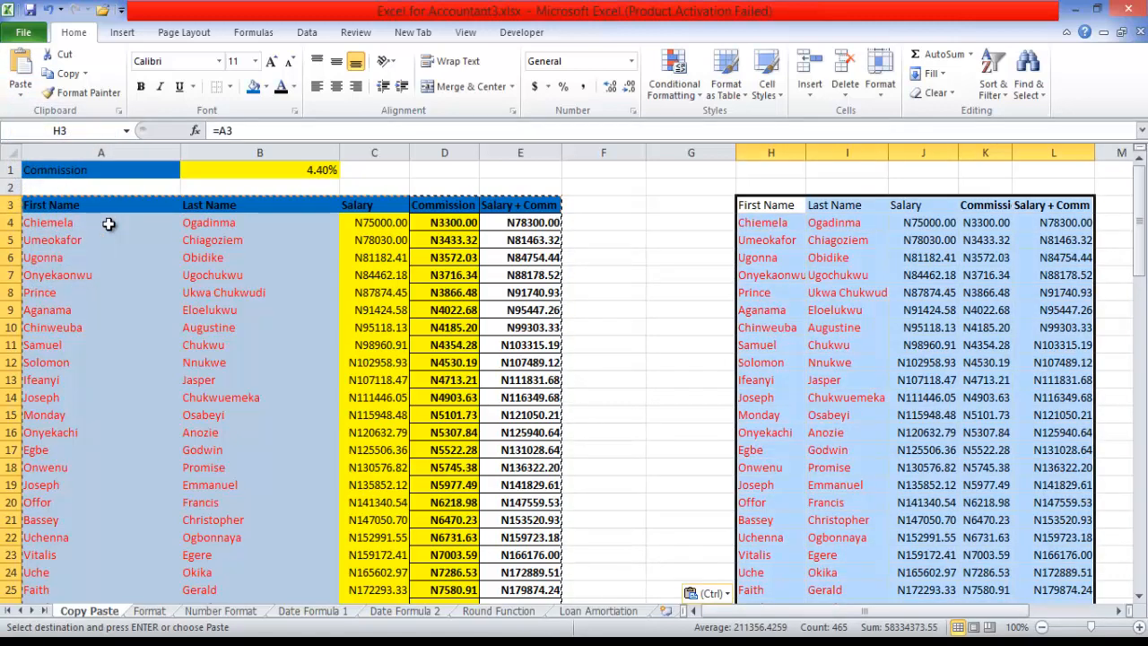
key("Left")
key("Down")
key("Down")
key("Escape")
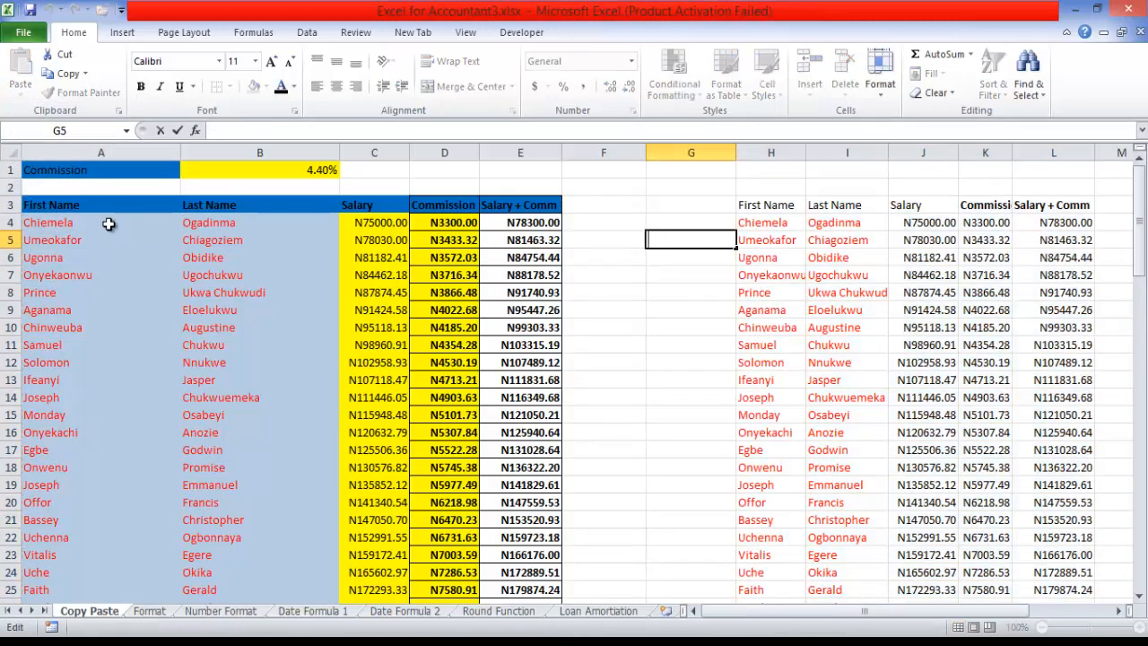
key("Up")
key("Up")
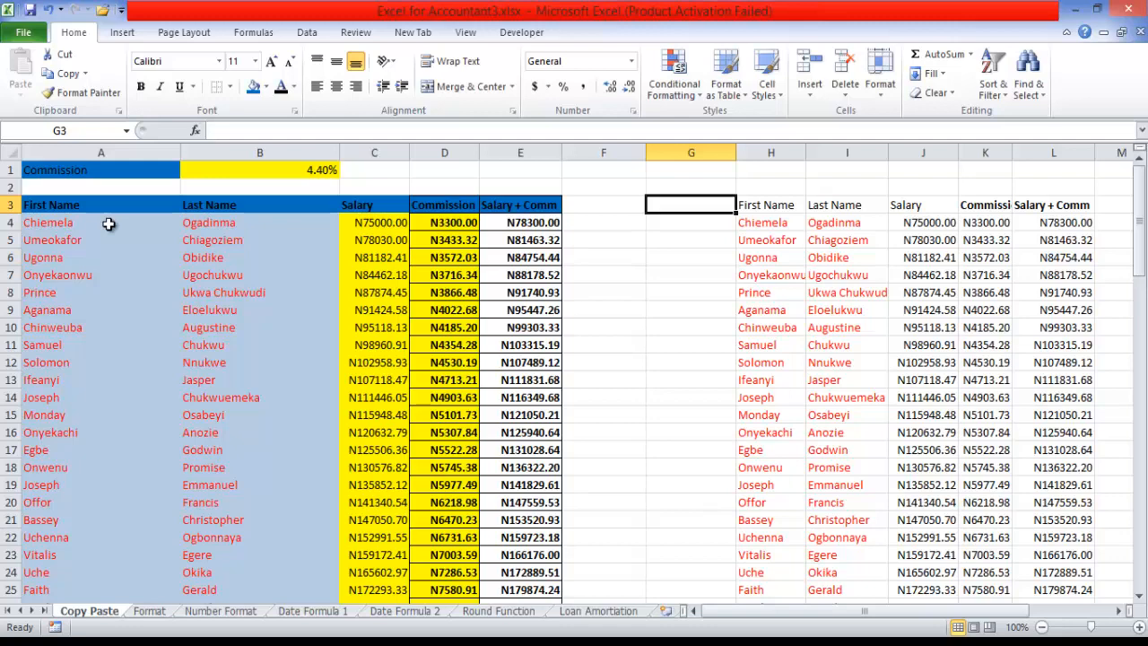
Step: Set the first two salaries in the original table, C4 to 50000 and C5 to 40000
left_click(374, 222)
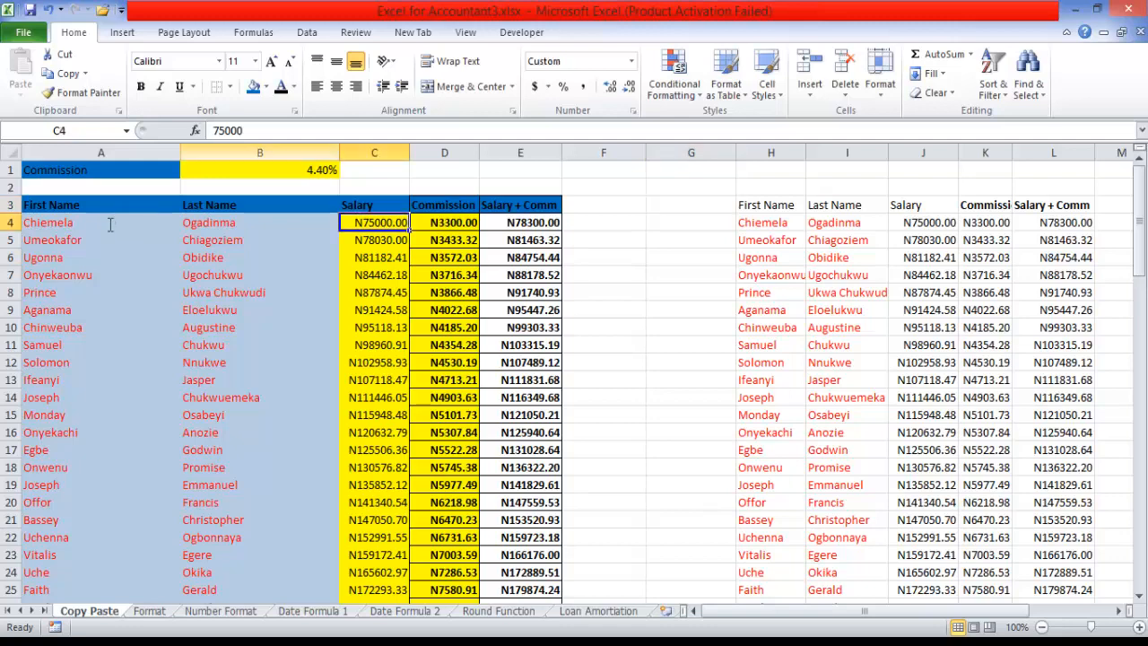
key("F2")
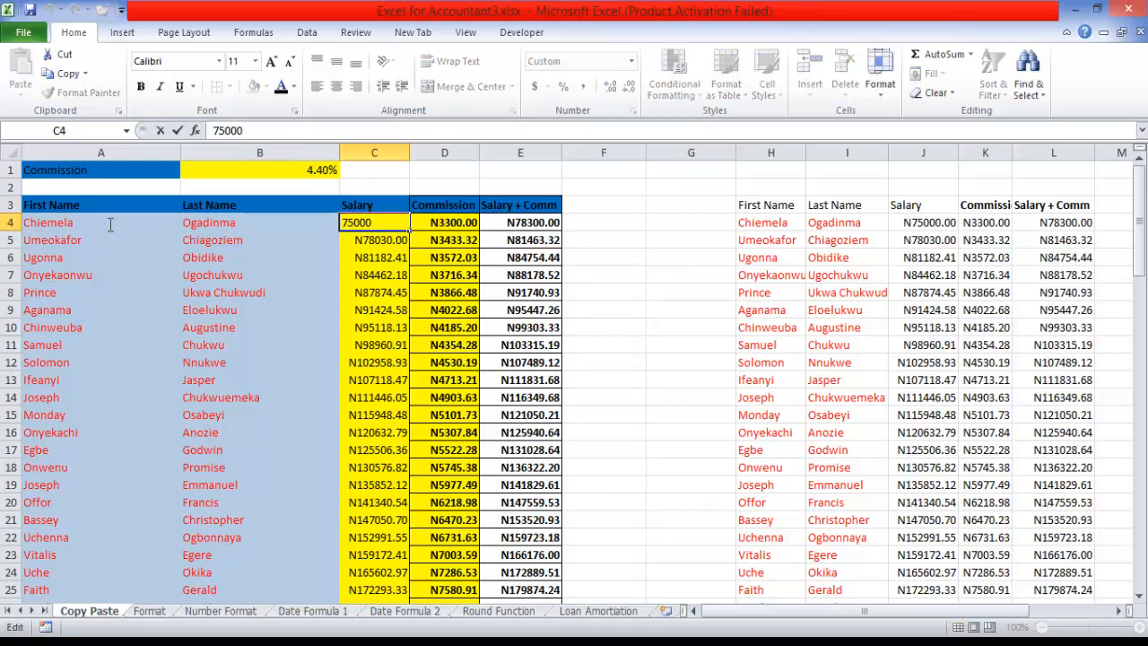
left_click_drag(225, 130, 212, 130)
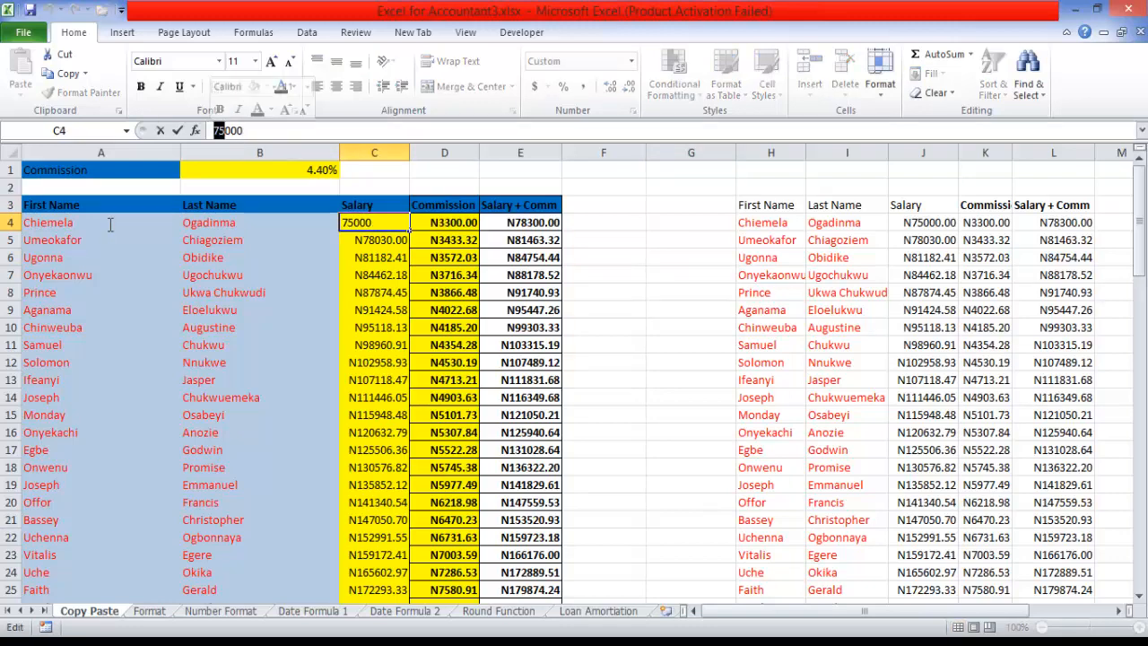
type("5")
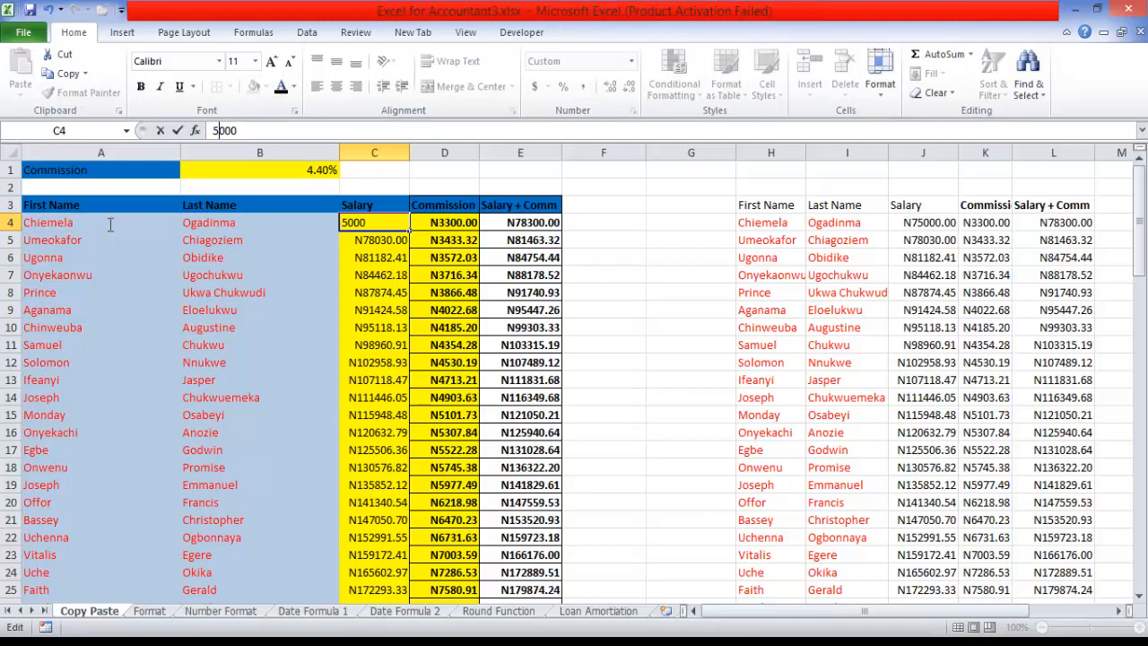
key("BackSpace")
type("50")
key("Return")
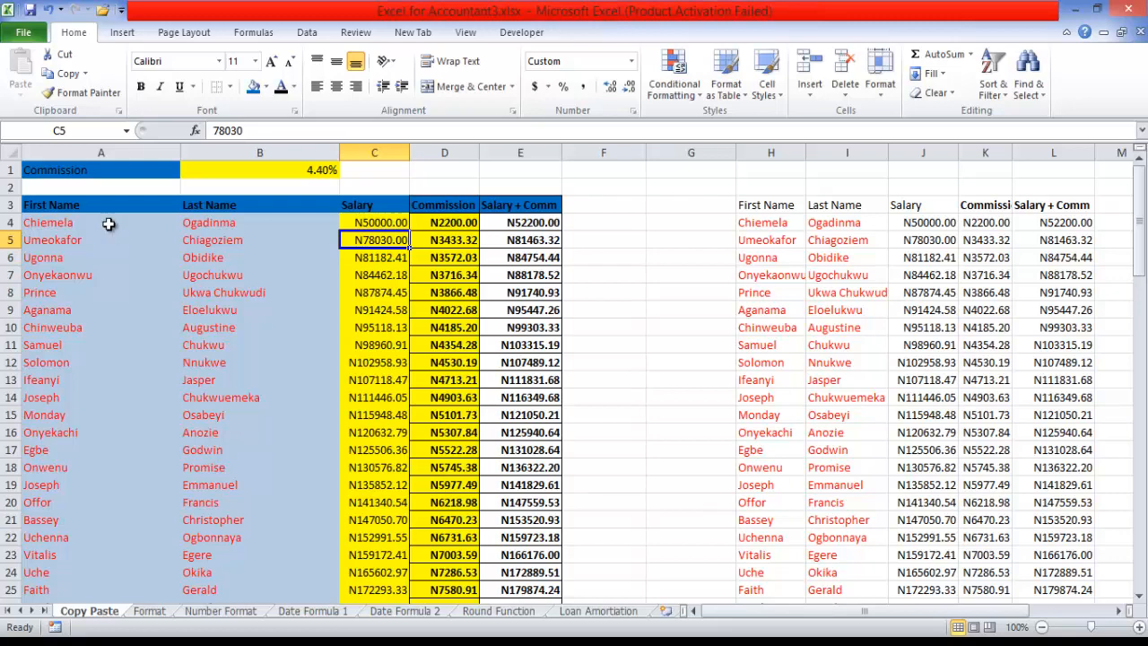
type("40")
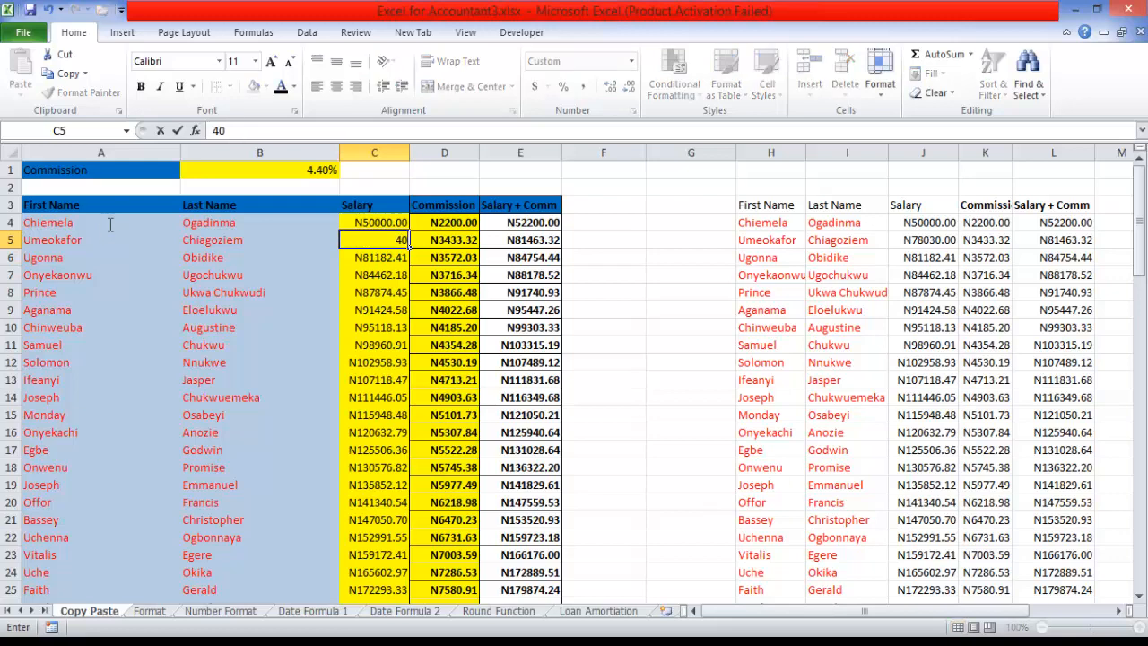
type("000")
key("Return")
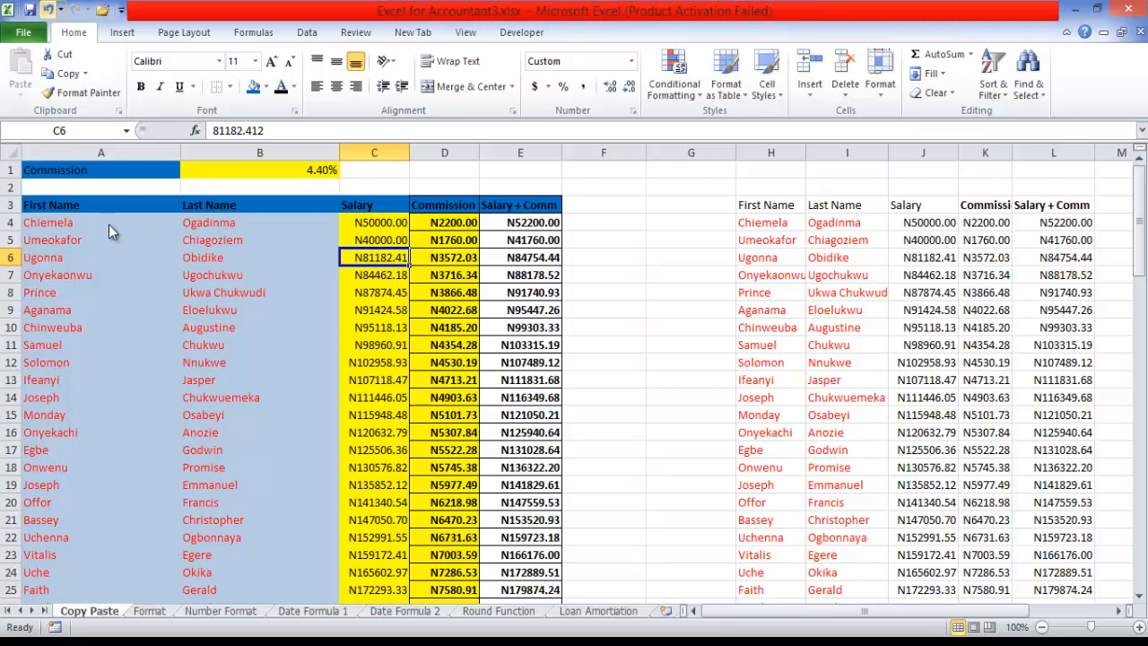
Step: Undo both salary changes and the linked paste of the table at H3
key("ctrl+z")
key("ctrl+z")
key("ctrl+z")
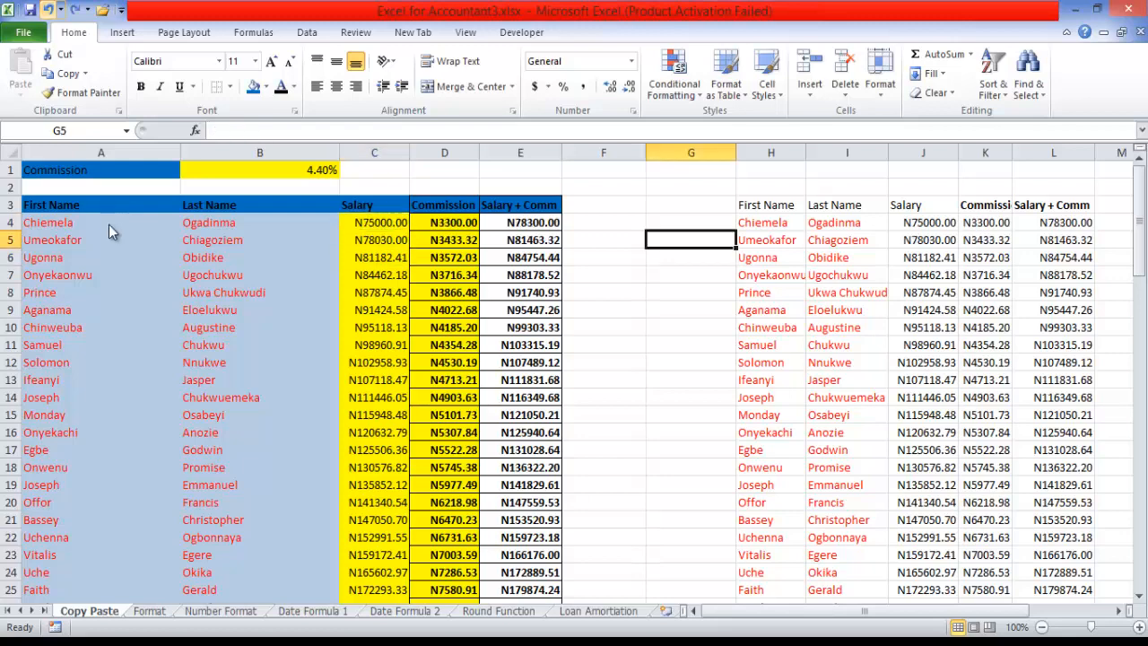
key("ctrl+z")
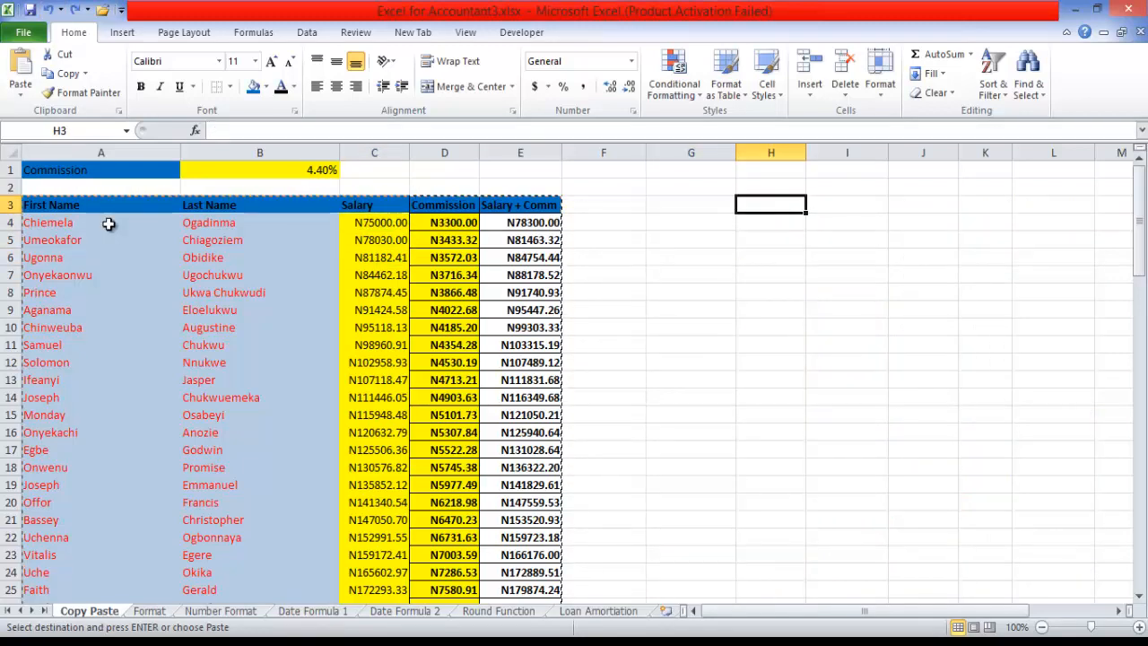
Step: Add a new worksheet at the end of the workbook and paste the copied salary table there as links from A1
key("ctrl+Page_Down")
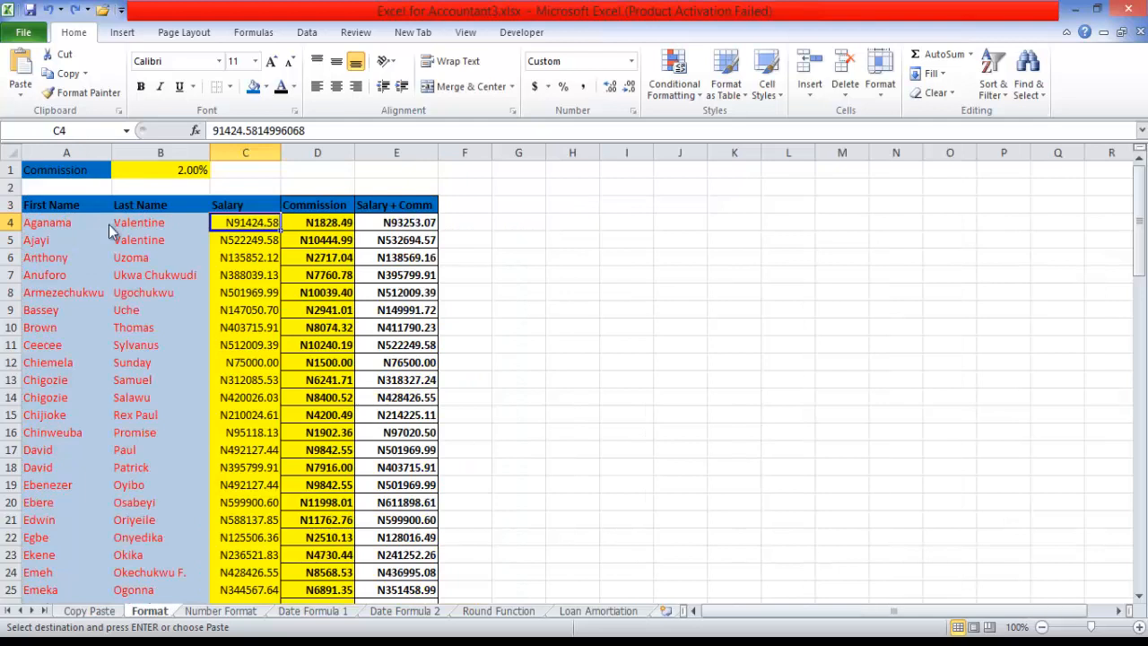
key("shift+F11")
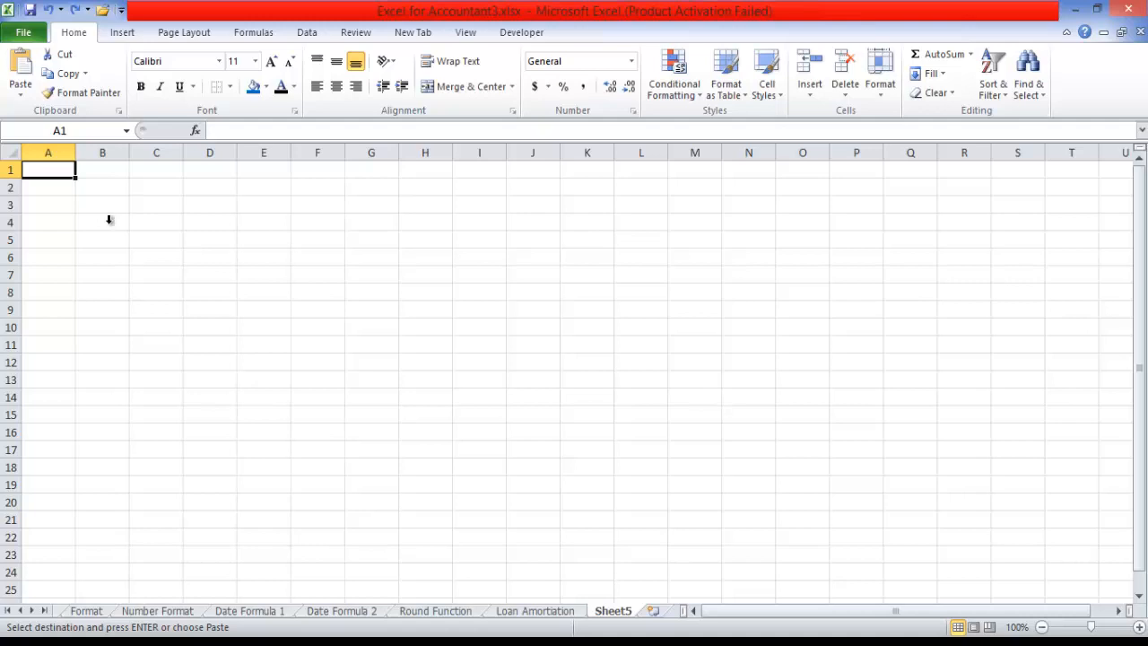
key("alt+h")
key("v")
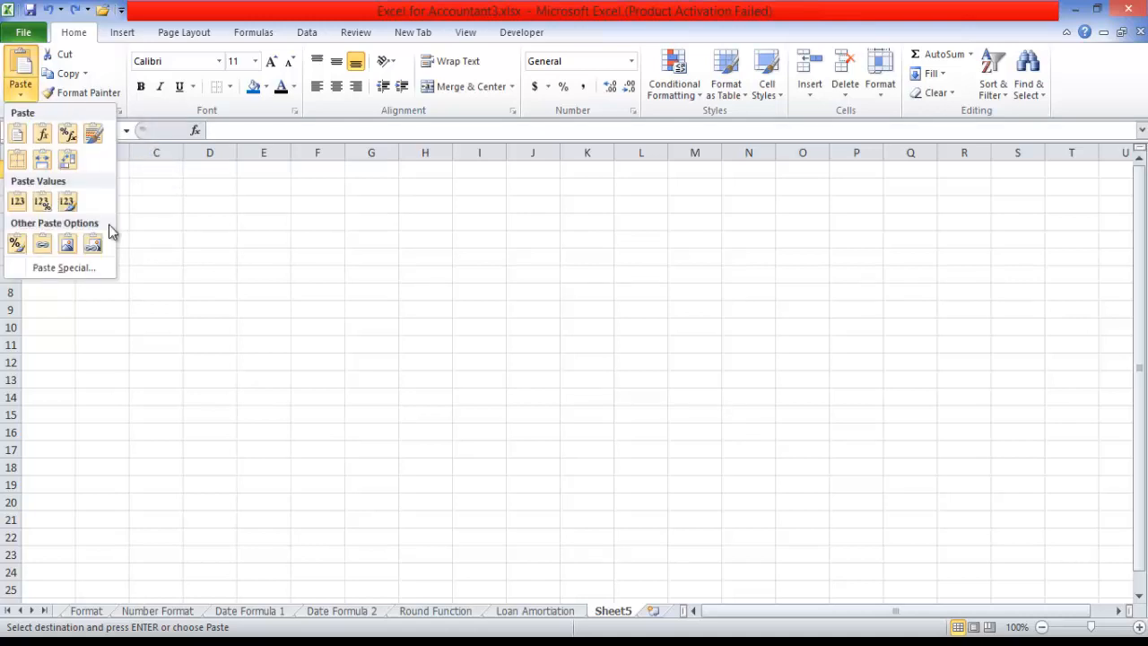
key("n")
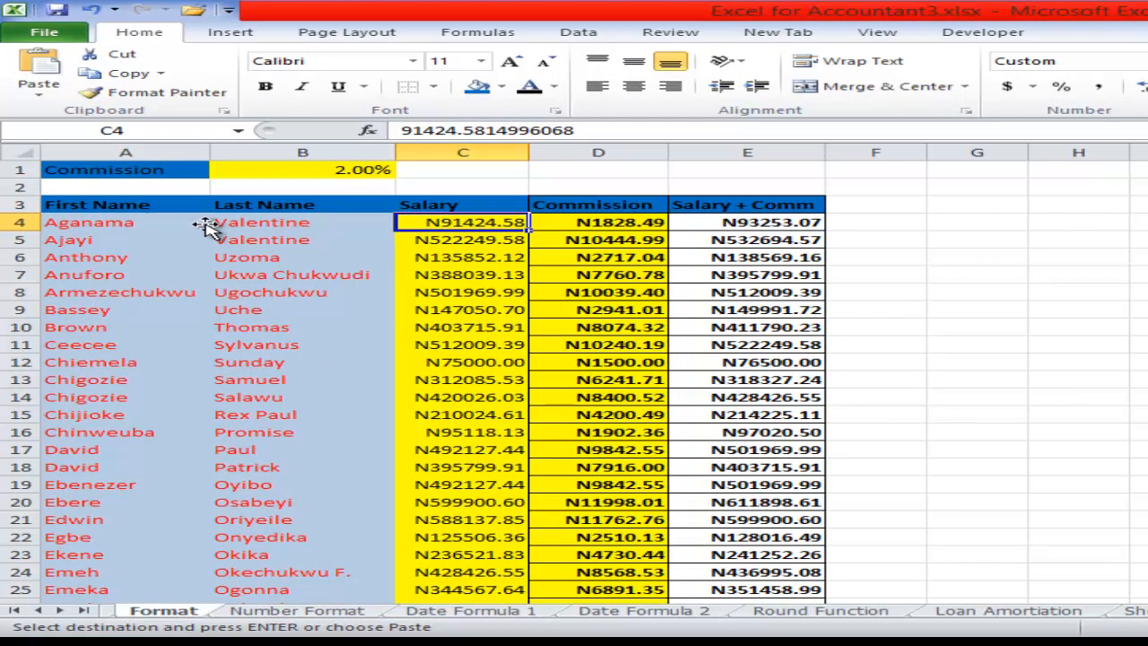
Step: Set the first record's salary in C4 on the Copy Paste sheet to 30000
left_click(13, 610)
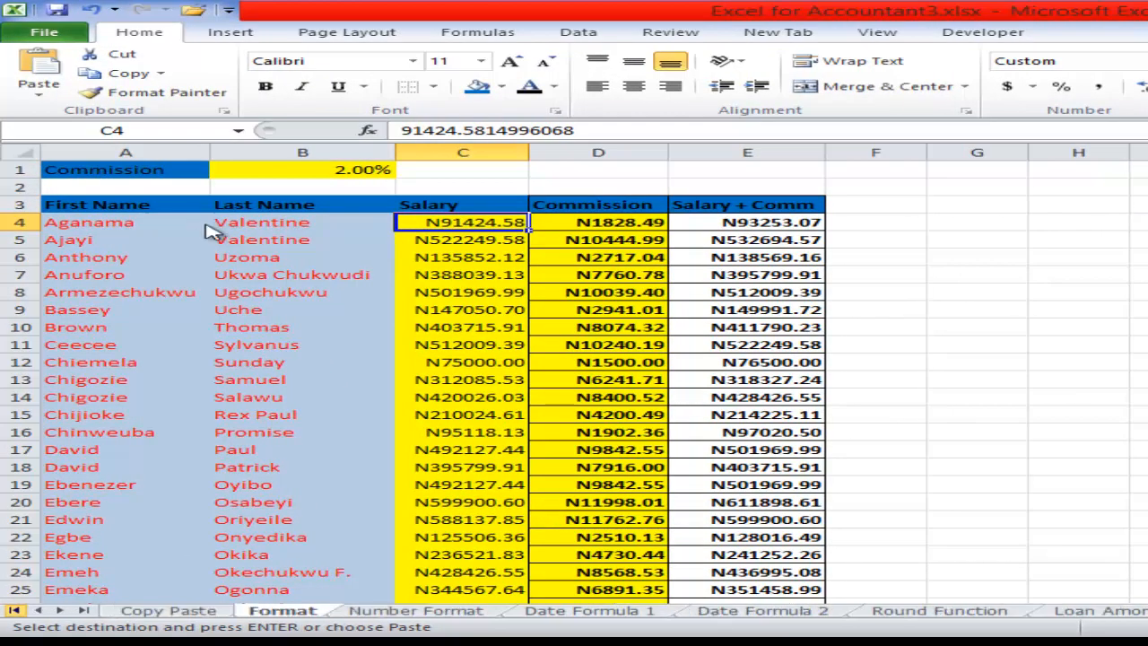
key("ctrl+Page_Up")
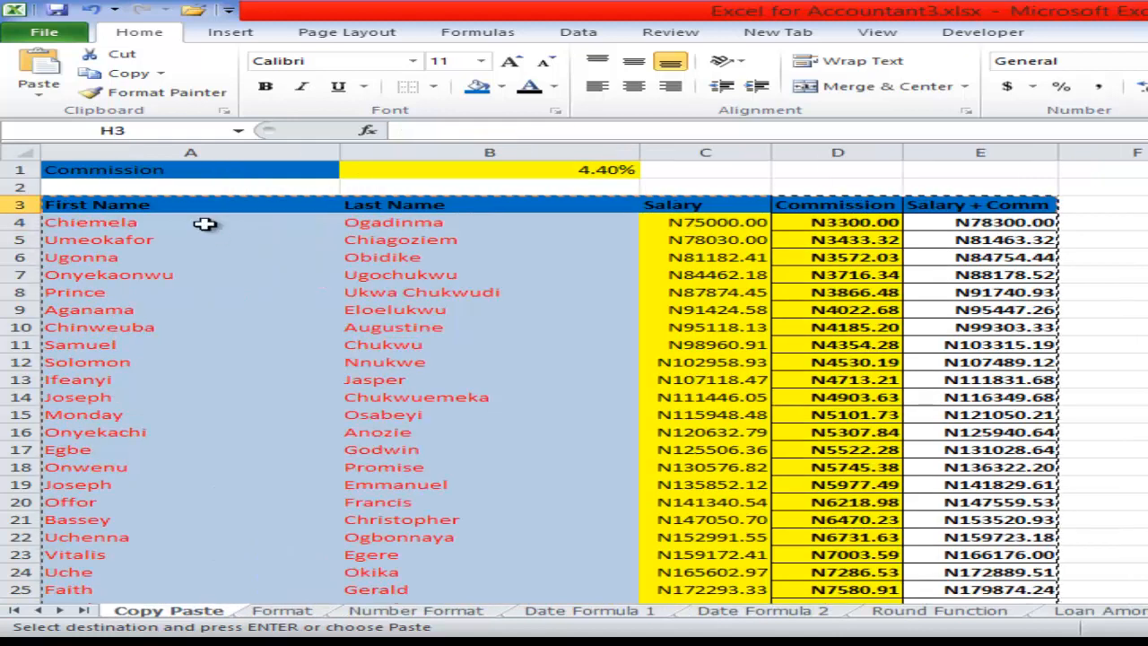
left_click(1147, 310)
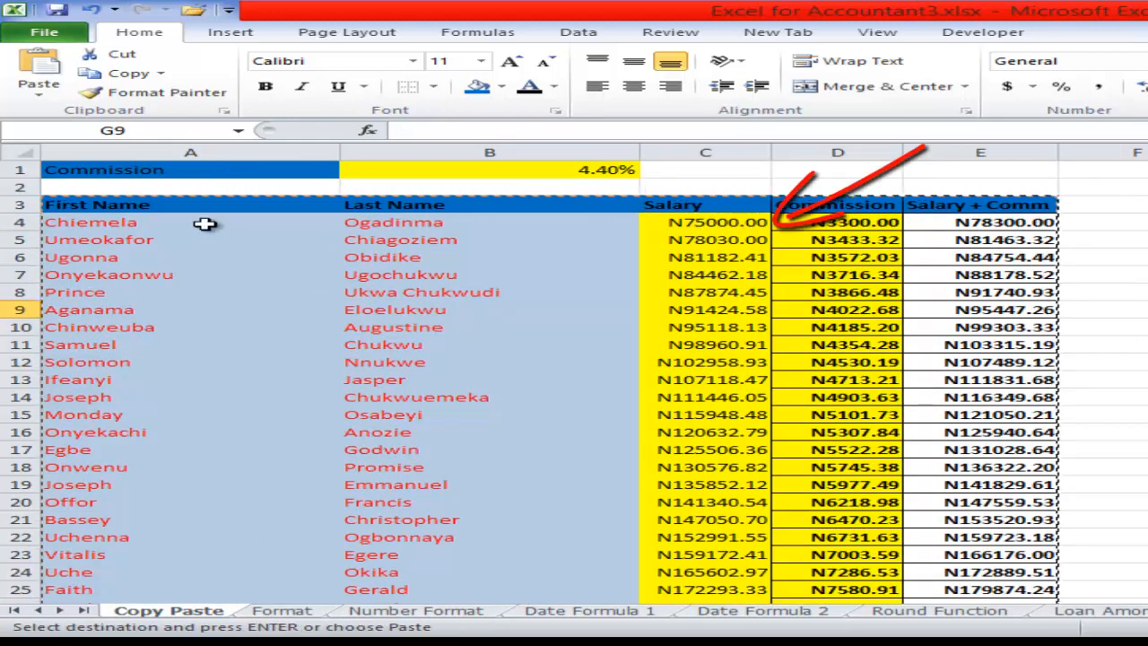
left_click(705, 223)
type("30000")
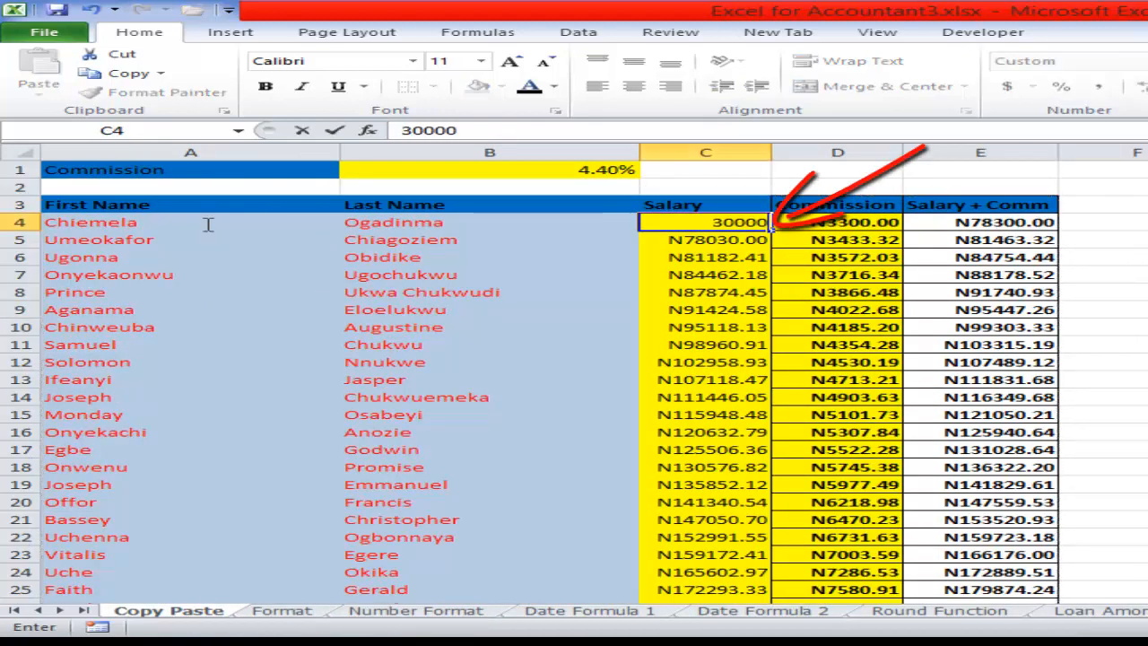
key("Return")
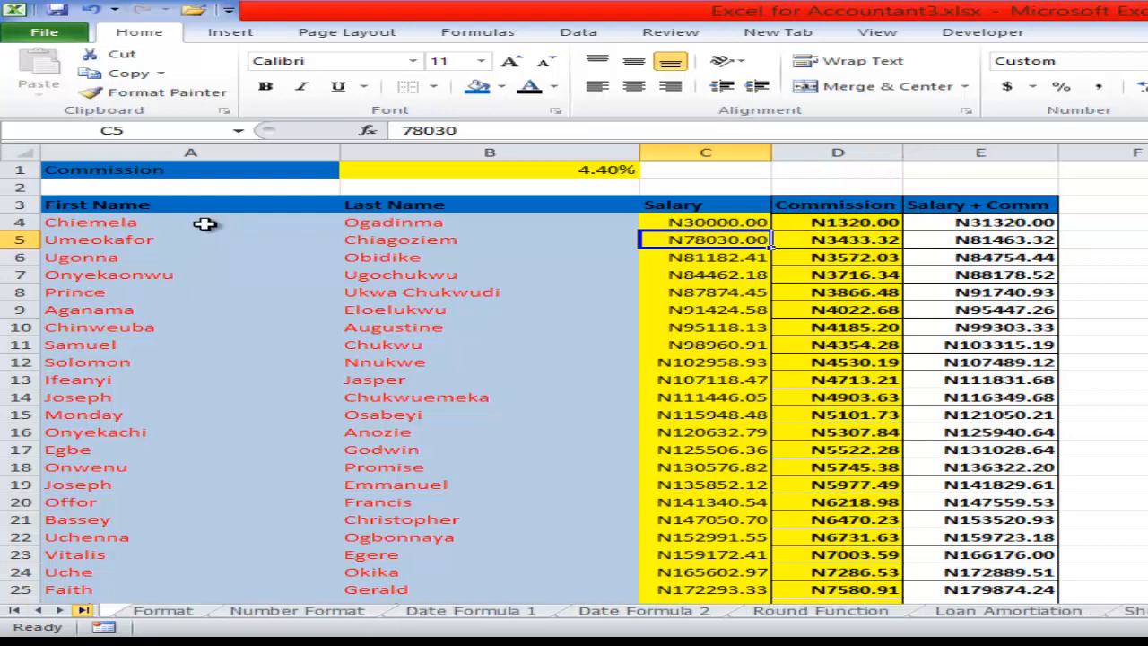
Step: Check the linked table on the new sheet and undo the C4 salary change on the Copy Paste sheet
key("ctrl+Page_Down")
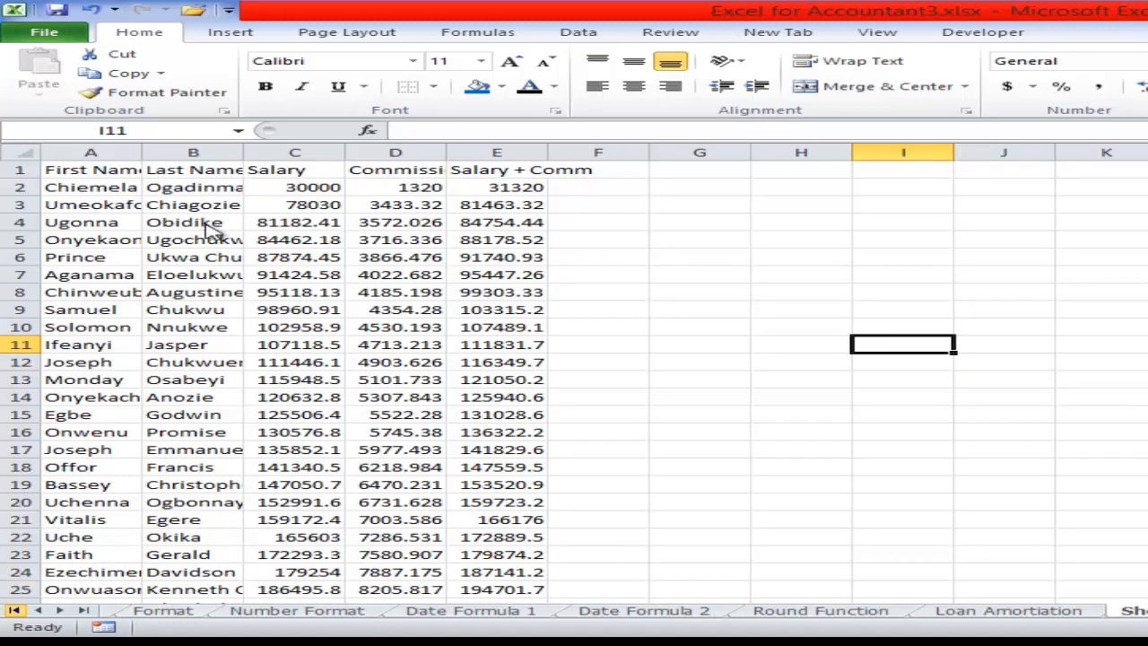
key("ctrl+Page_Up")
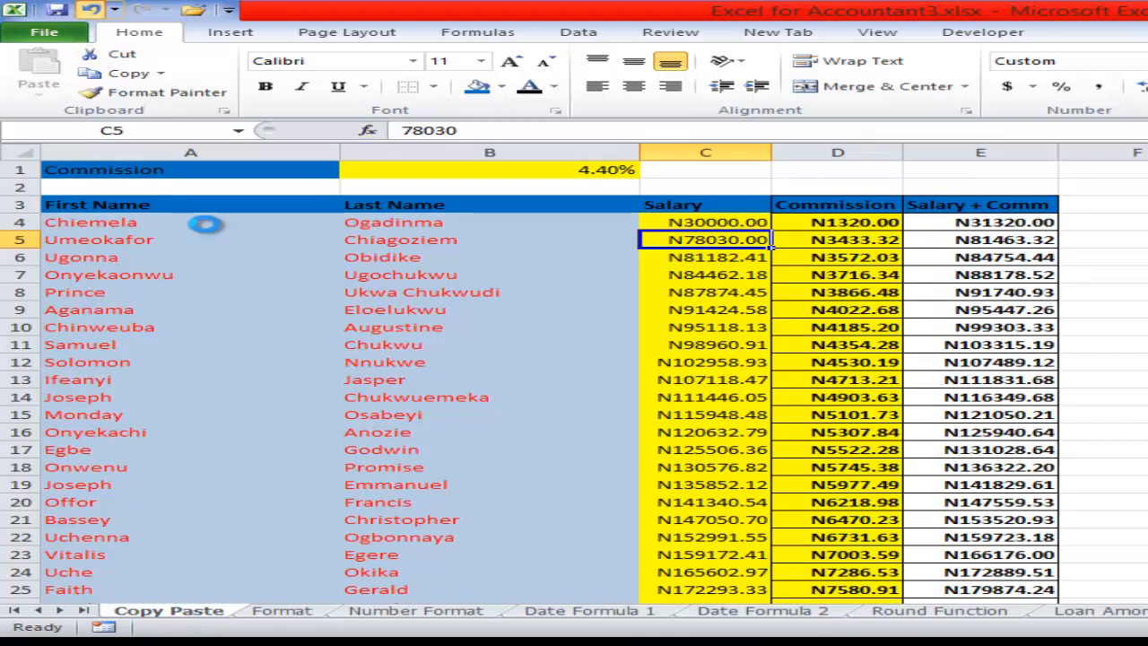
key("ctrl+z")
key("ctrl+z")
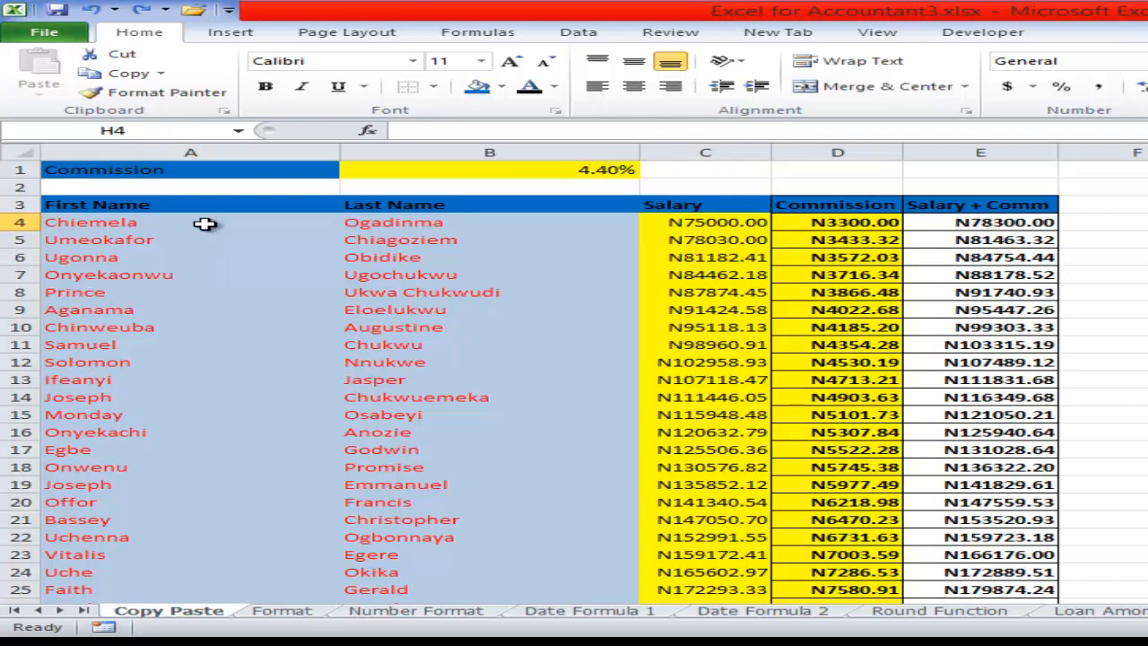
Step: Select the First Name header cell, A3, on the Copy Paste sheet
key("Up")
key("Home")
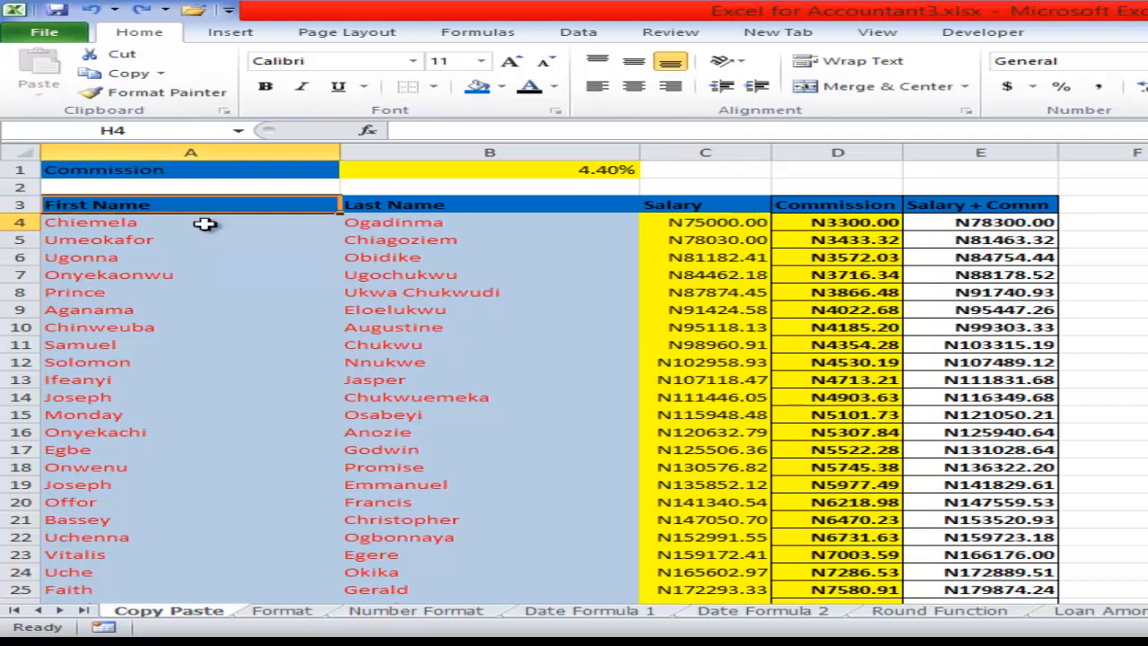
Step: Copy the whole salary table, from the header row at A3 down through the Salary + Comm column
key("ctrl+shift+Right")
key("ctrl+b")
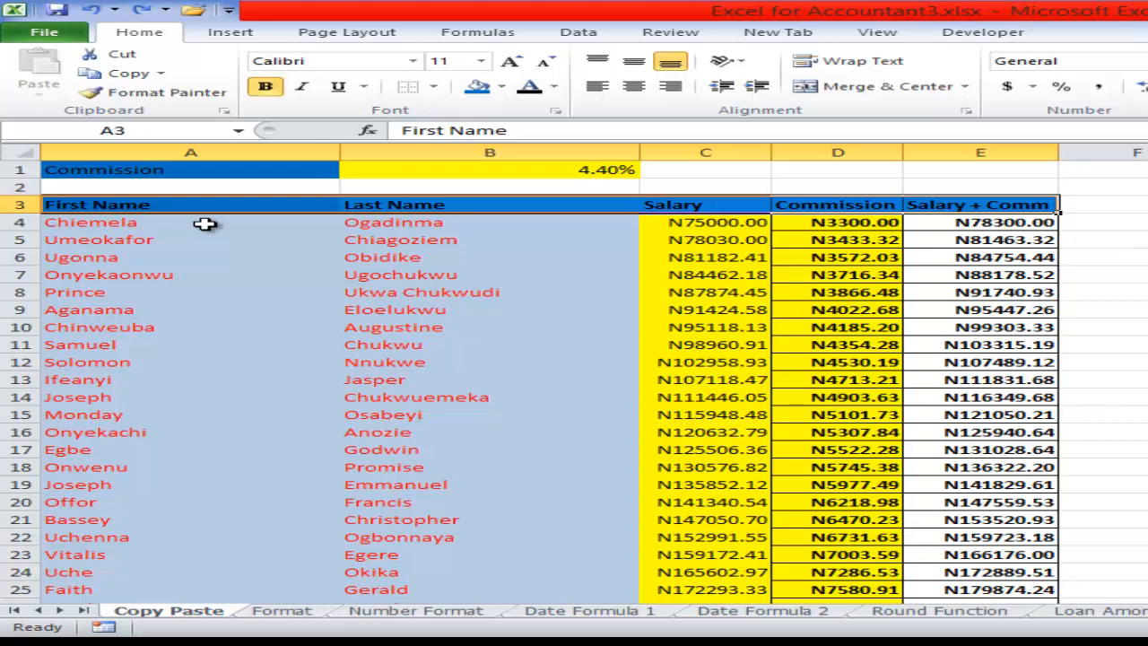
key("ctrl+shift+Down")
key("ctrl+c")
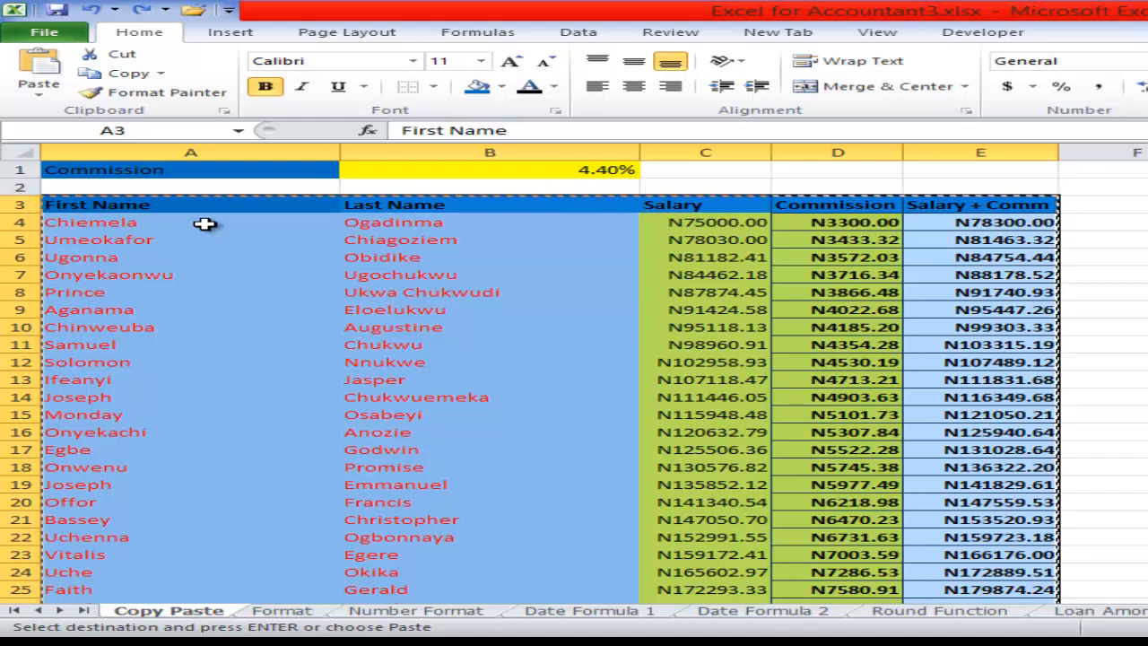
Step: Paste only the formulas of the copied salary table at H3 using Paste Special
left_click(1147, 204)
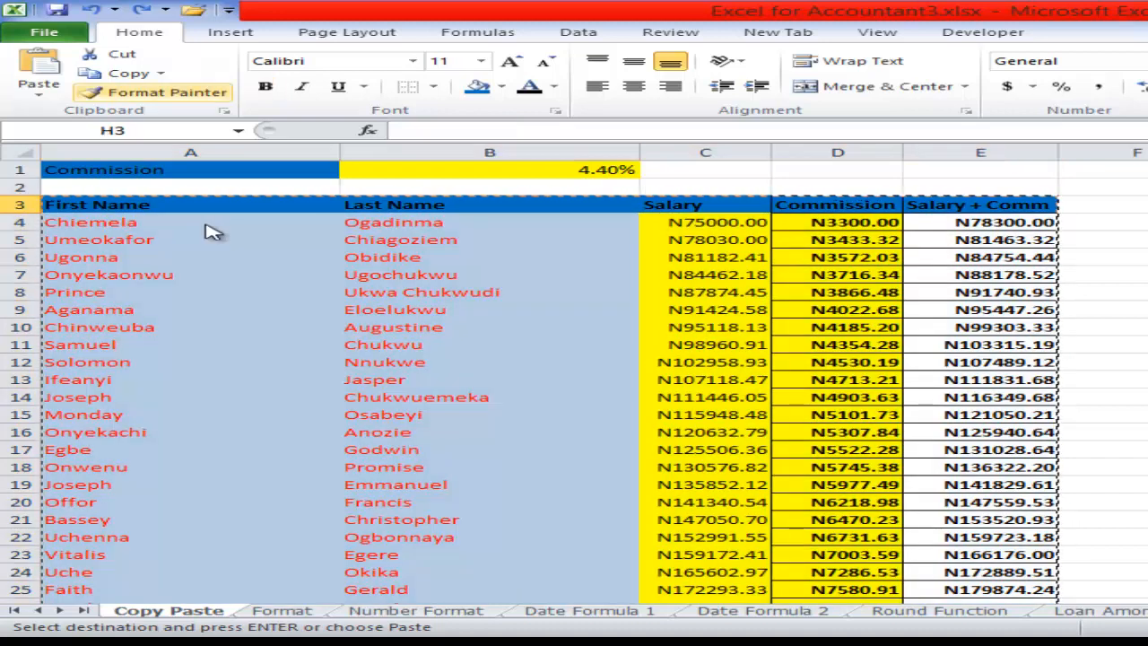
left_click(39, 86)
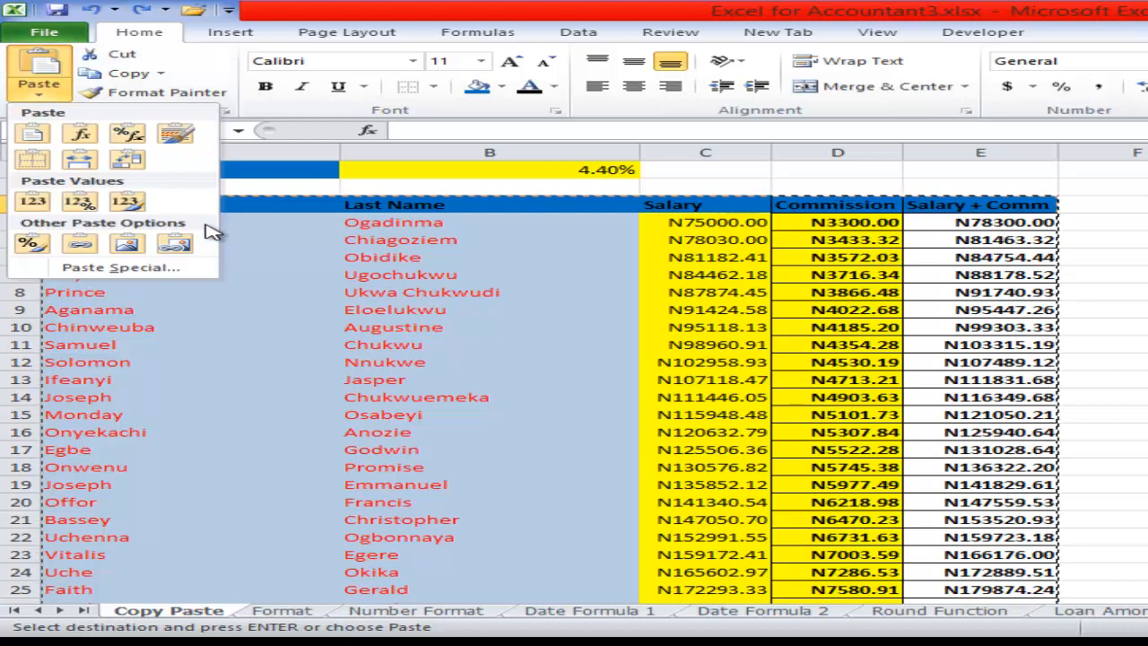
key("s")
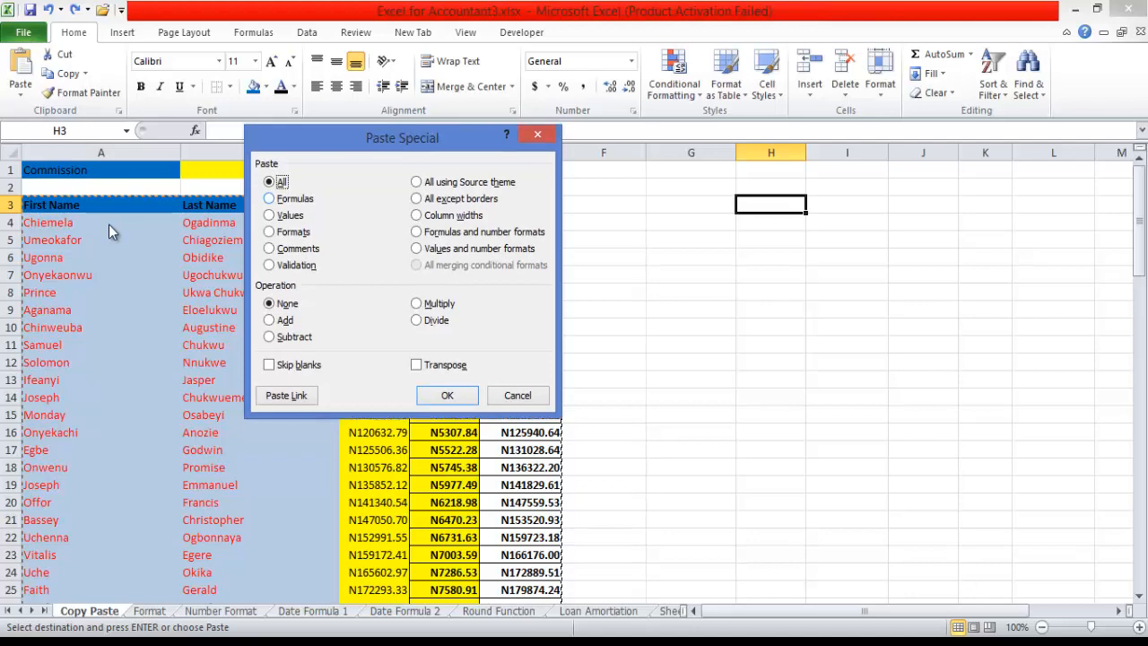
key("f")
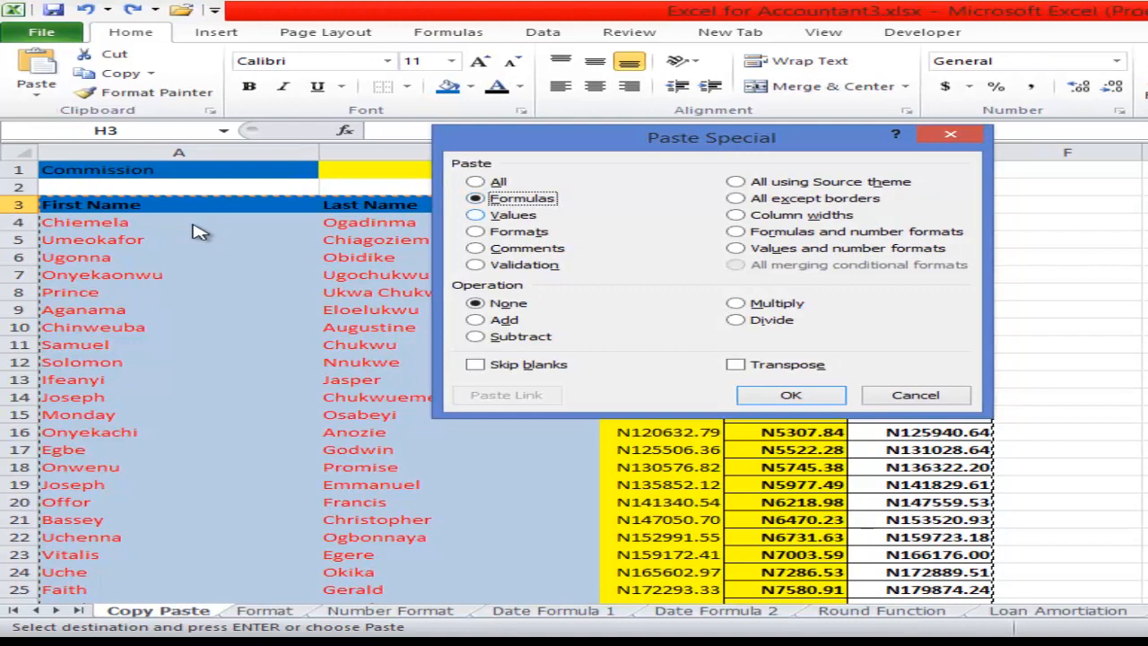
key("v")
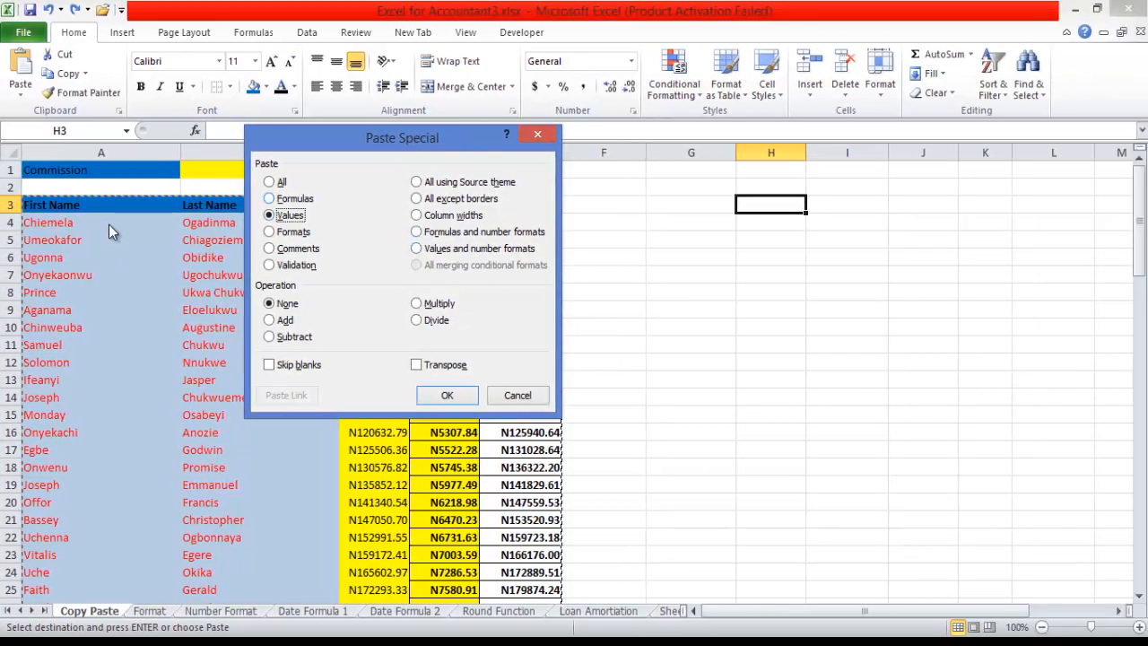
key("f")
key("Return")
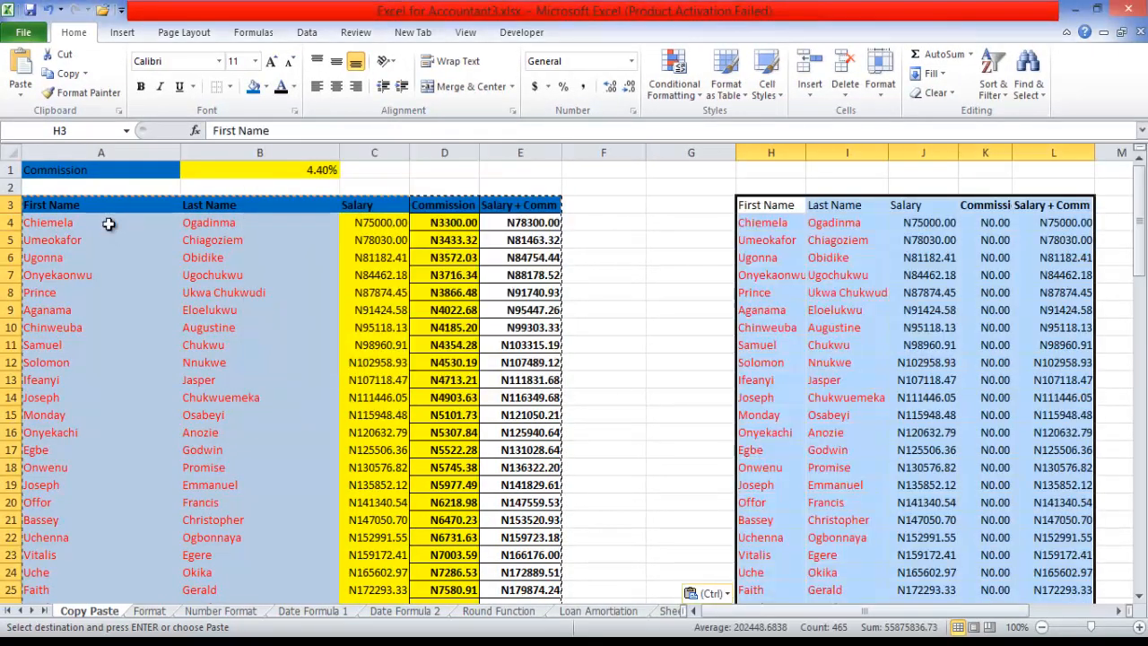
Step: Examine the commission formula in K6 of the pasted table and the cells it refers to
double_click(991, 258)
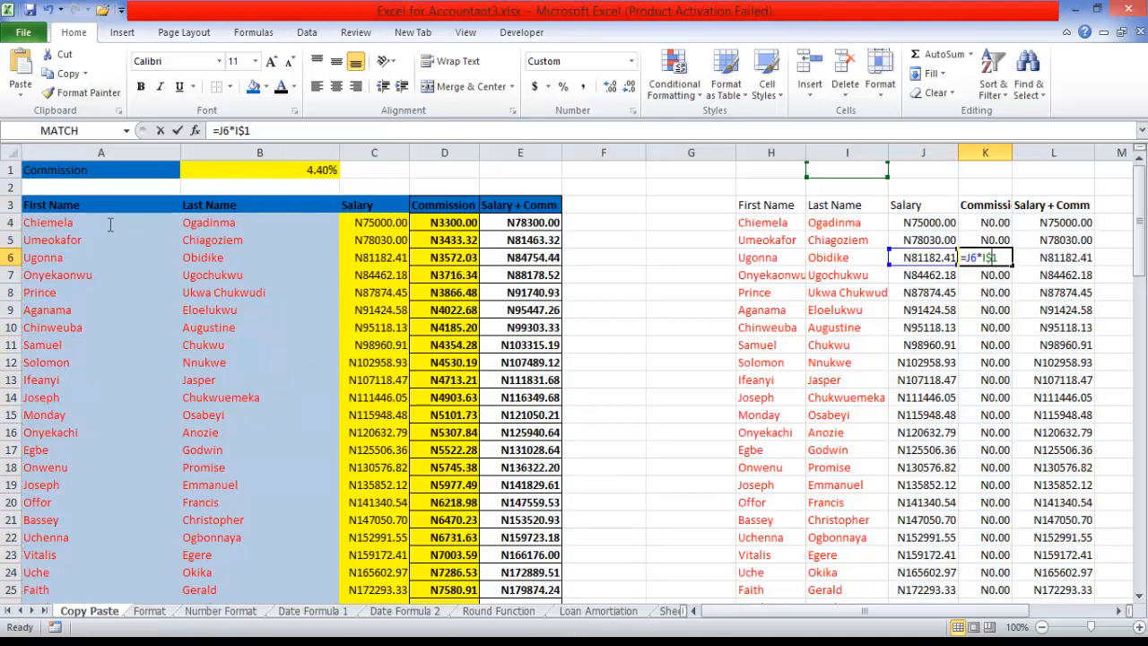
key("Return")
key("Down")
key("Left")
key("Left")
key("Left")
key("Left")
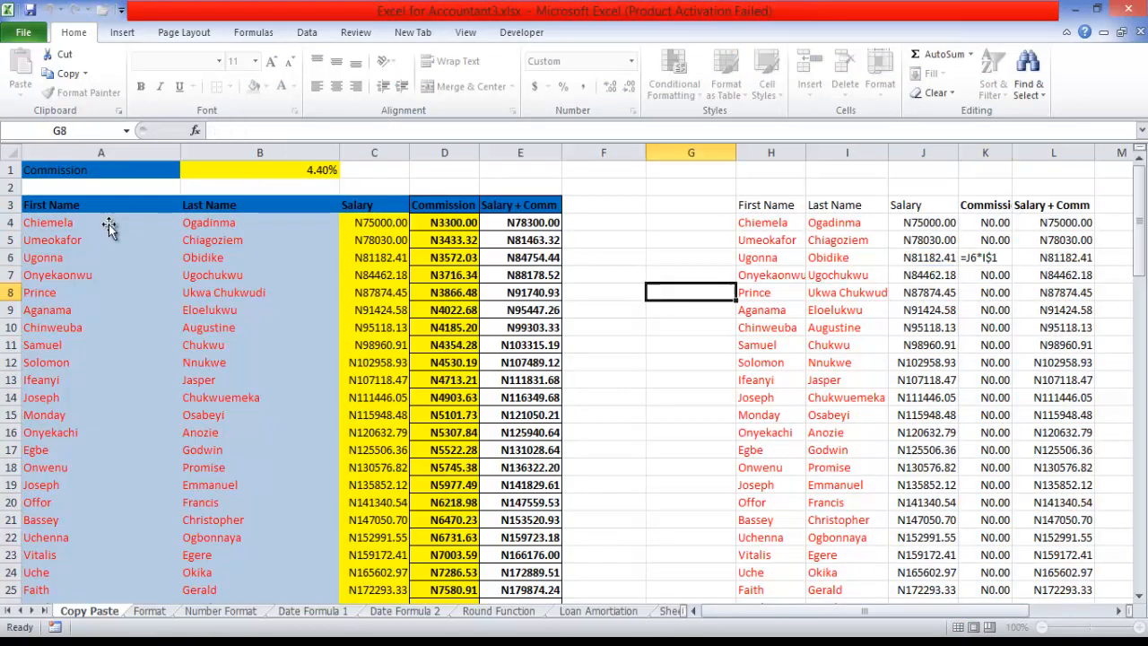
key("ctrl+Up")
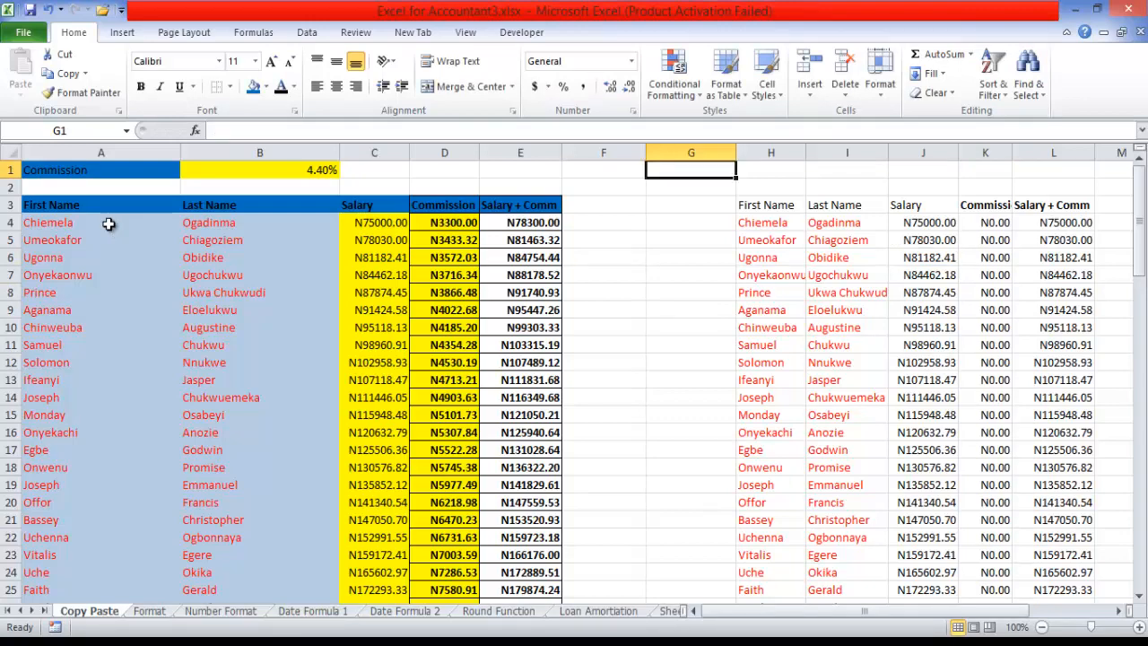
Step: Compare the Salary + Comm formula in L4 of the pasted table with the original formula in E4
key("Right")
key("Right")
key("Right")
key("Right")
key("Right")
key("Down")
key("Down")
key("Down")
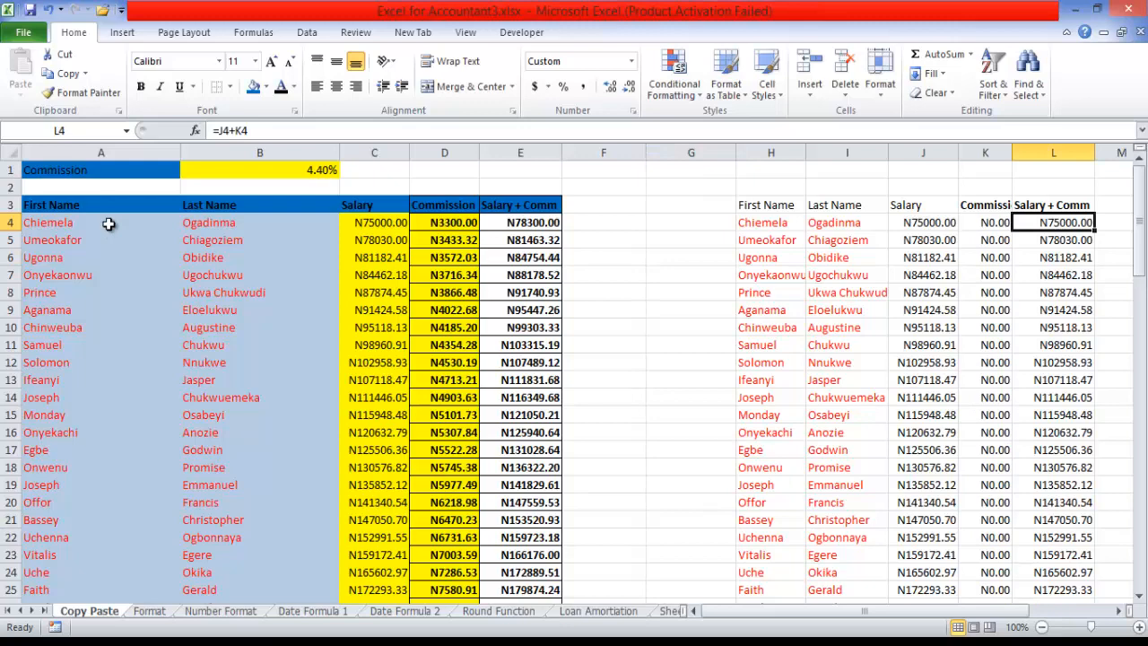
key("Left")
key("Left")
key("Left")
key("Left")
key("Left")
key("Left")
key("Left")
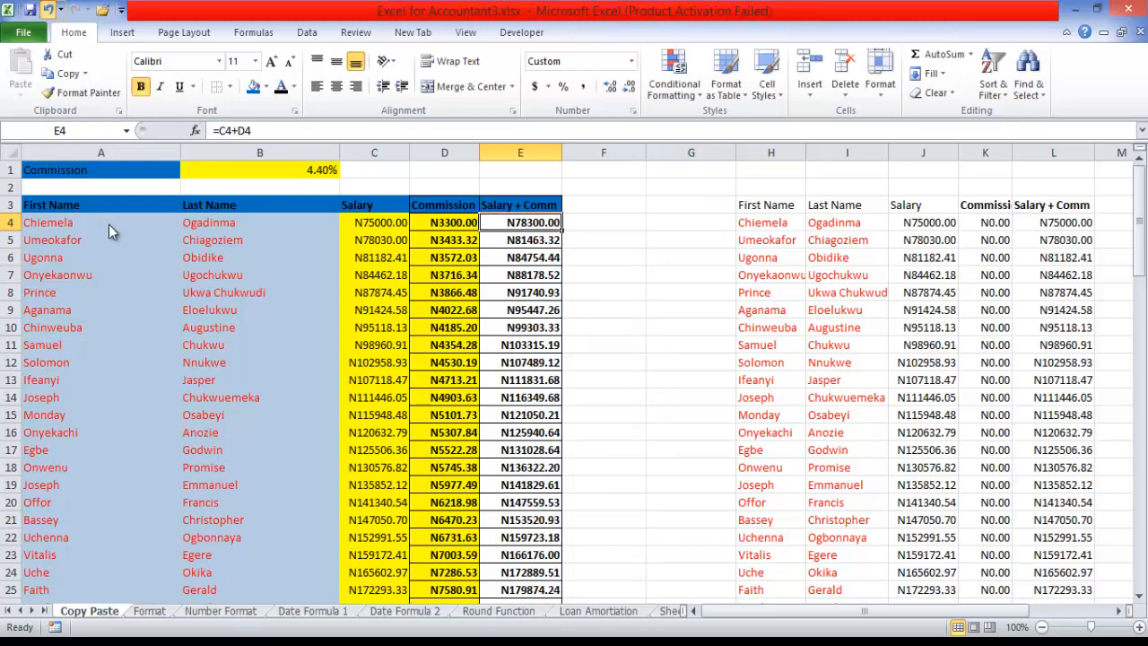
Step: Undo the formulas-only paste and reduce the selection to cell H3
key("Right")
key("Right")
key("Right")
key("Right")
key("Right")
key("Right")
key("Down")
key("Down")
key("ctrl+z")
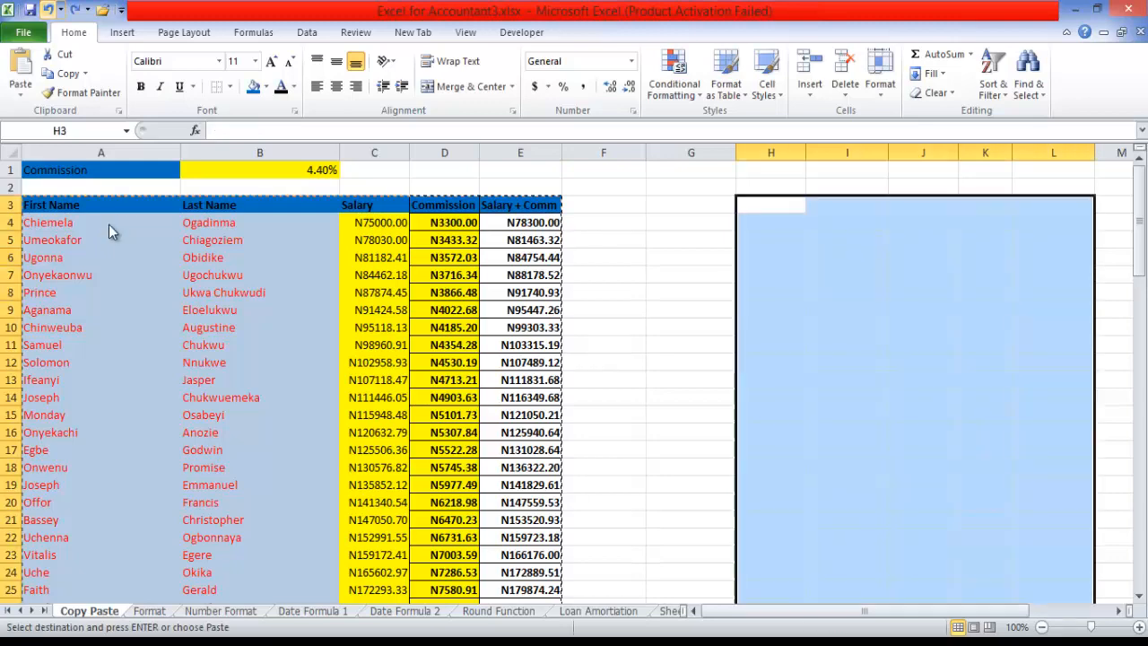
key("shift+BackSpace")
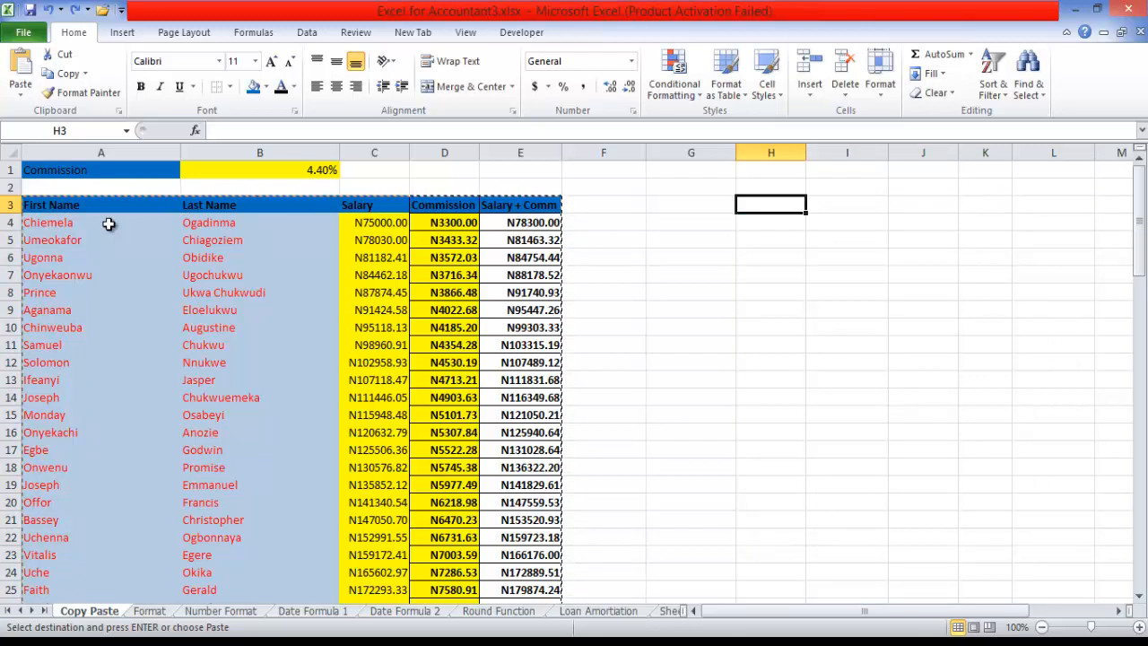
key("alt+h")
key("v")
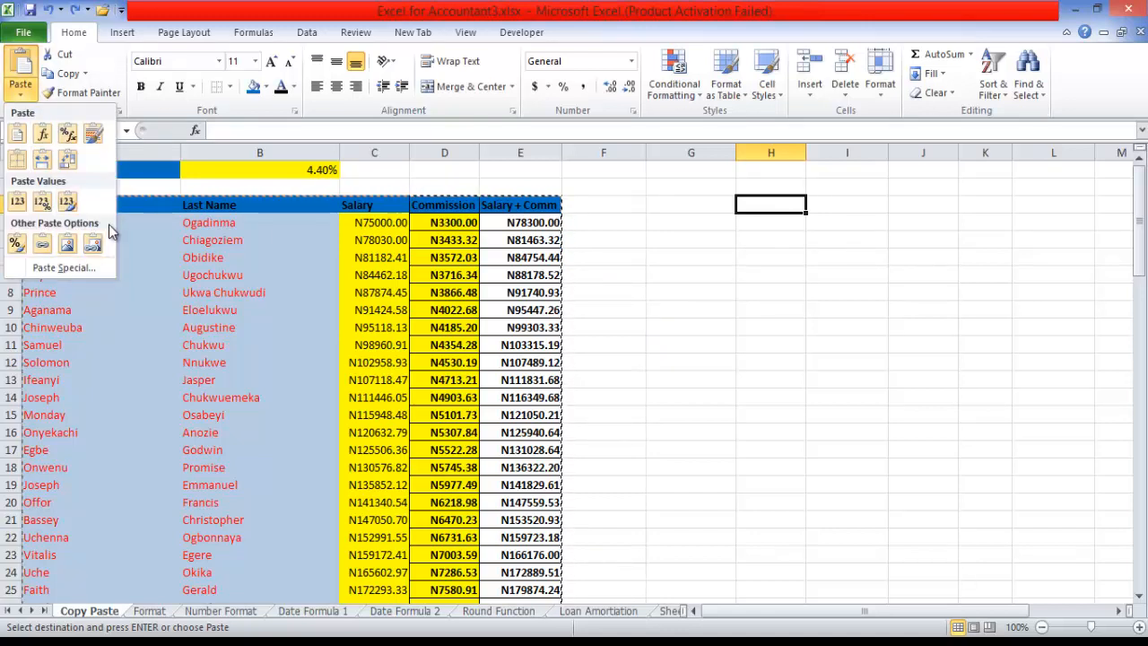
key("Return")
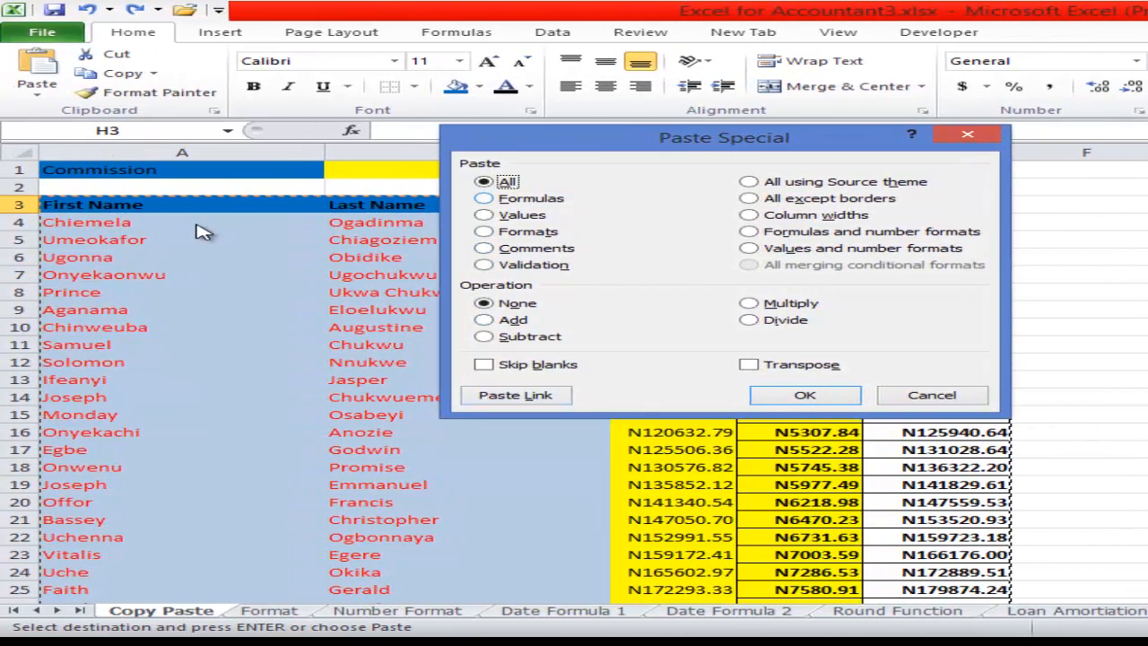
key("Escape")
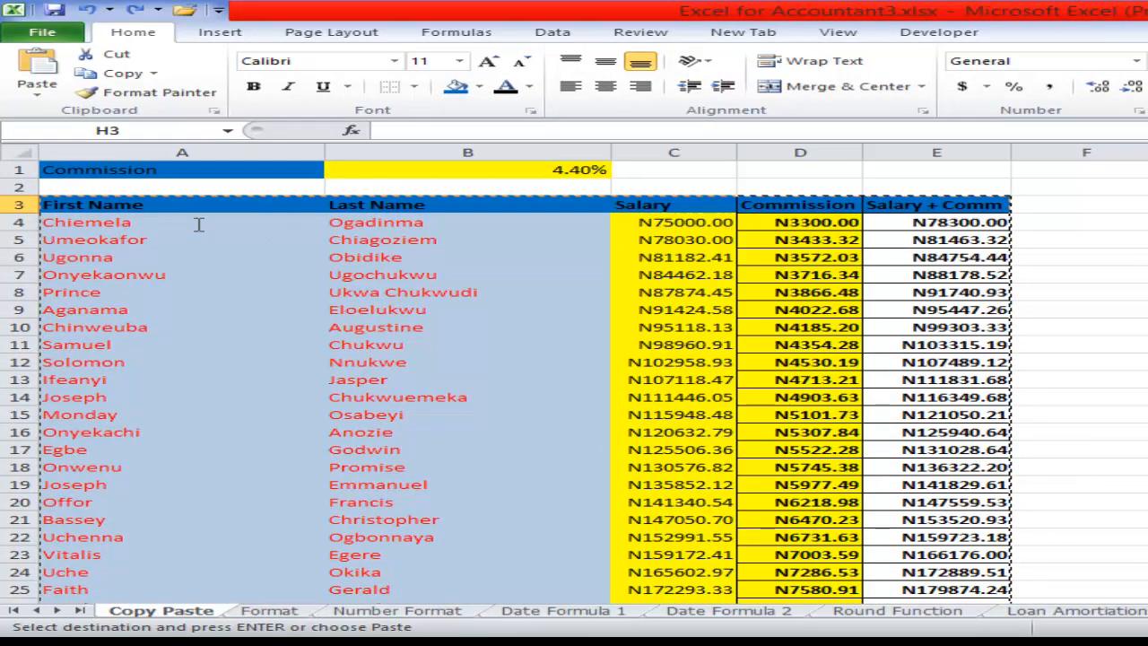
key("Escape")
Step: Insert a new comment on the first commission value in cell D4
key("Down")
key("Down")
key("Down")
key("Down")
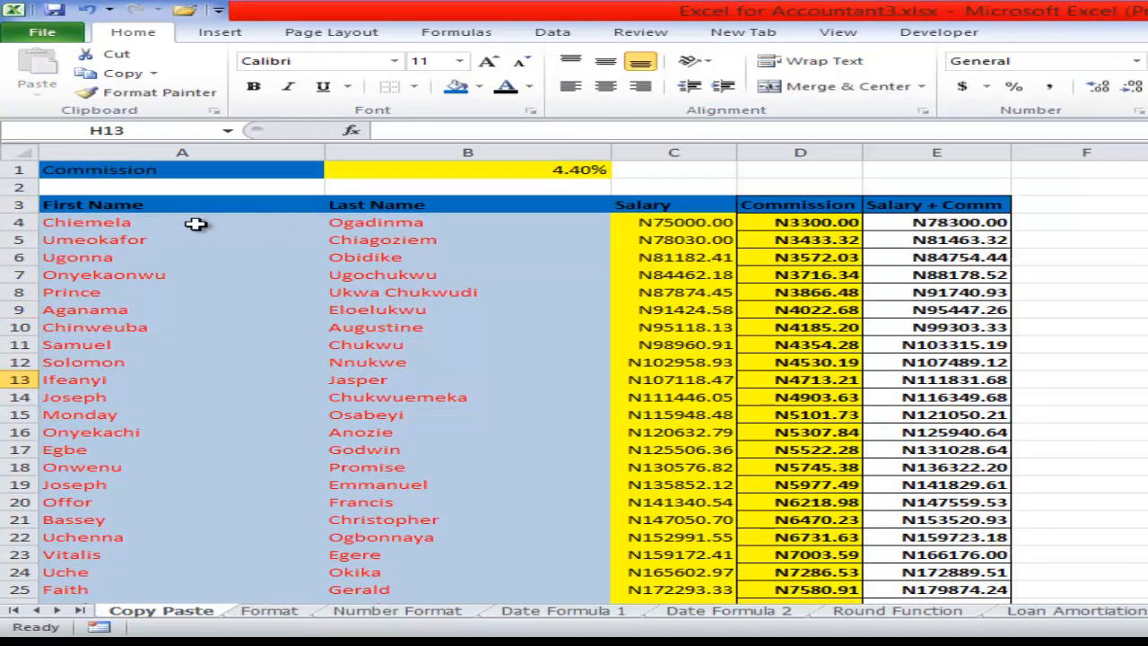
key("Up")
key("Up")
key("Up")
key("Up")
key("Up")
key("Up")
key("Up")
key("Up")
key("Up")
key("Left")
key("Left")
key("Left")
key("Left")
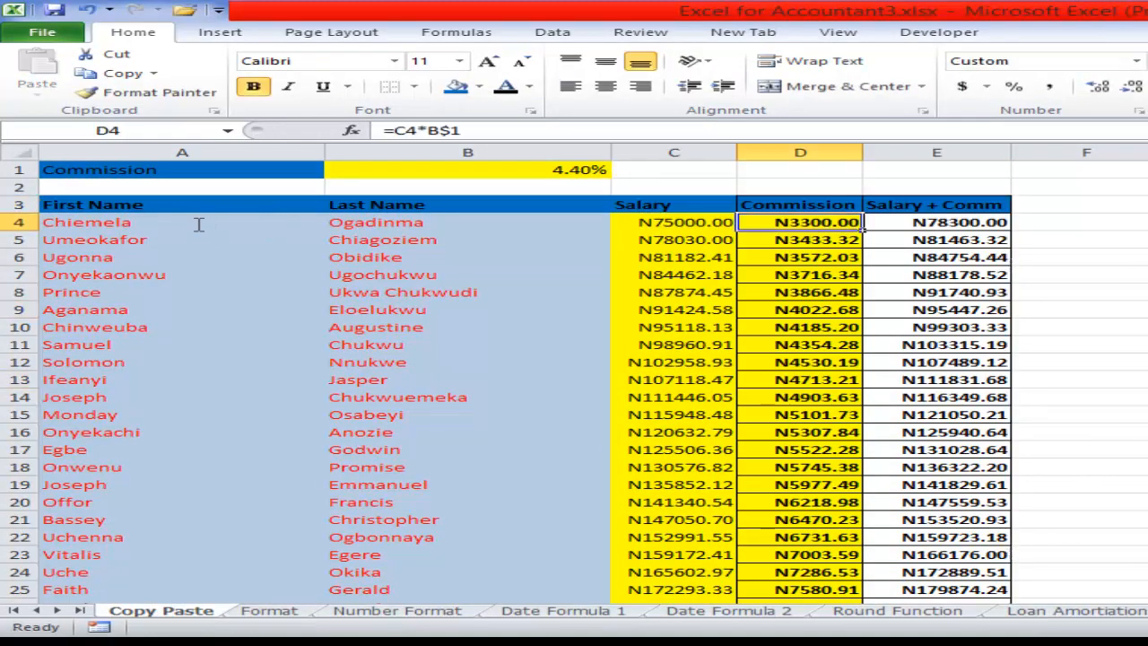
key("alt+r")
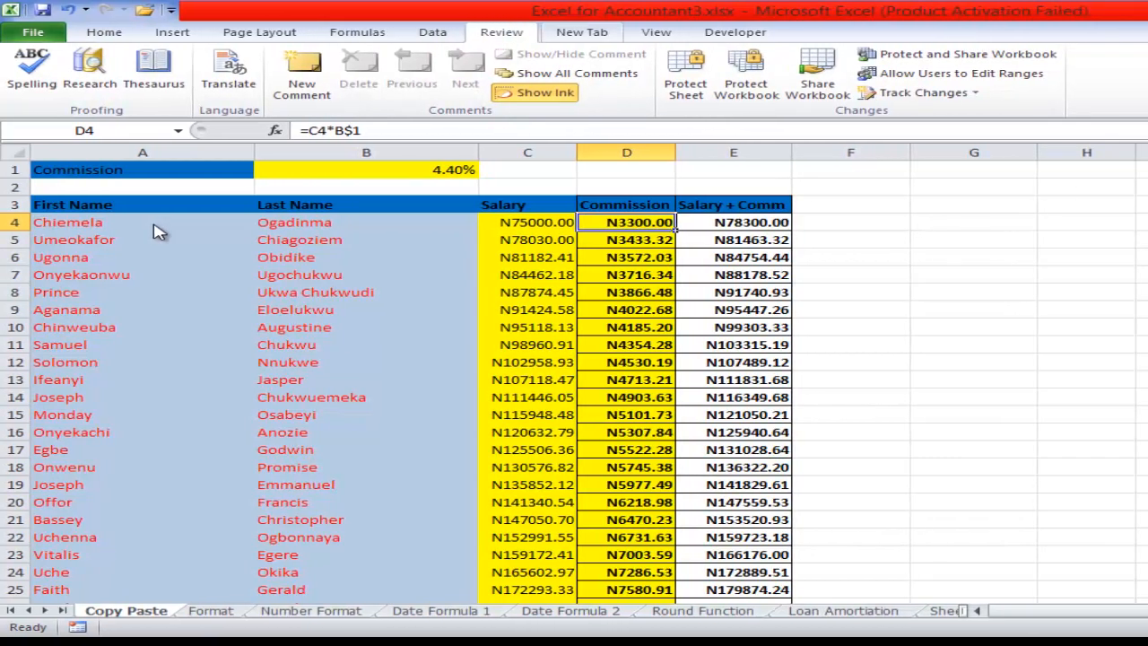
key("shift+F2")
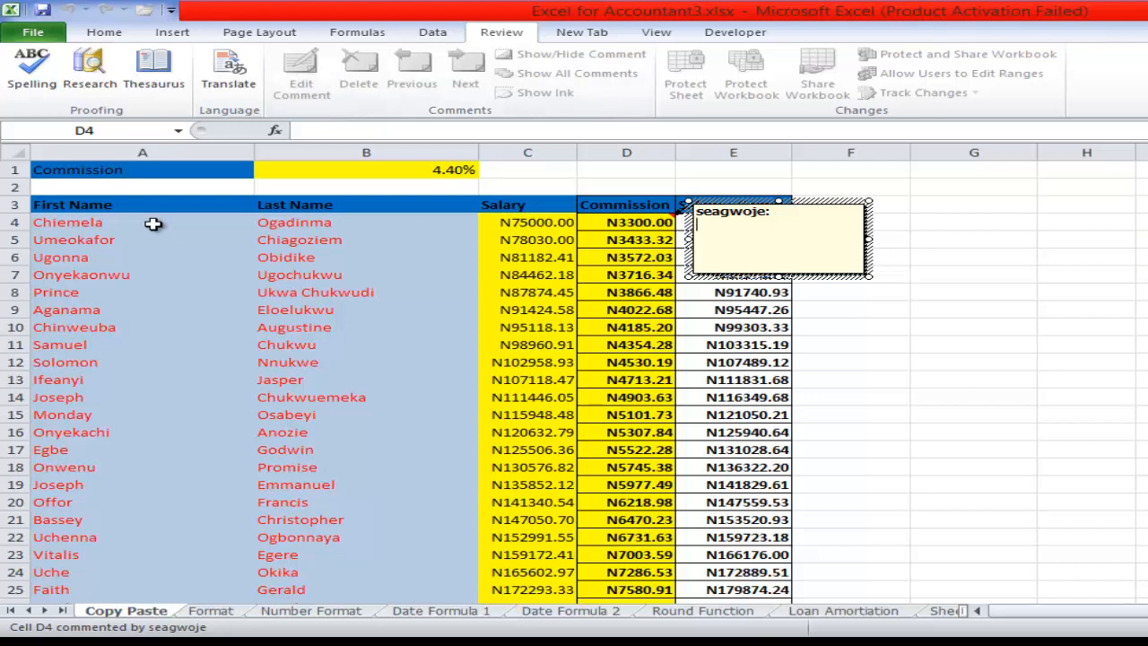
Step: Write "The value in this cell was arrived at by multiplying the sal value to that of the comm value" in the D4 comment
type("The value in this cell")
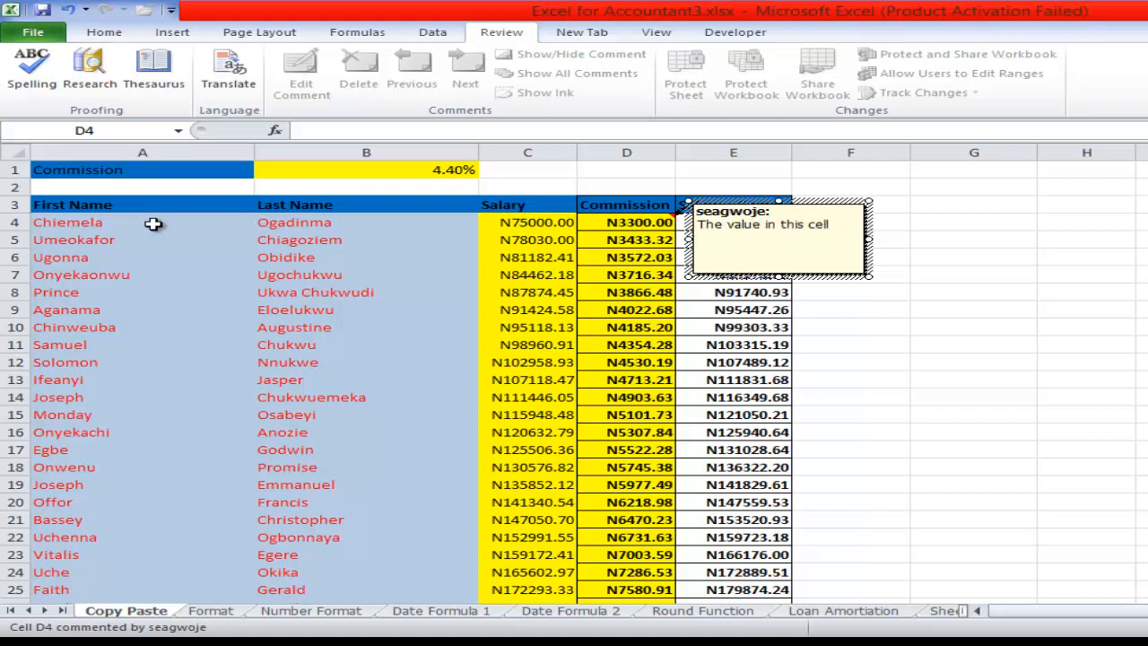
type(" was")
type(" der")
key("BackSpace")
key("BackSpace")
key("BackSpace")
type("arrived at by mul")
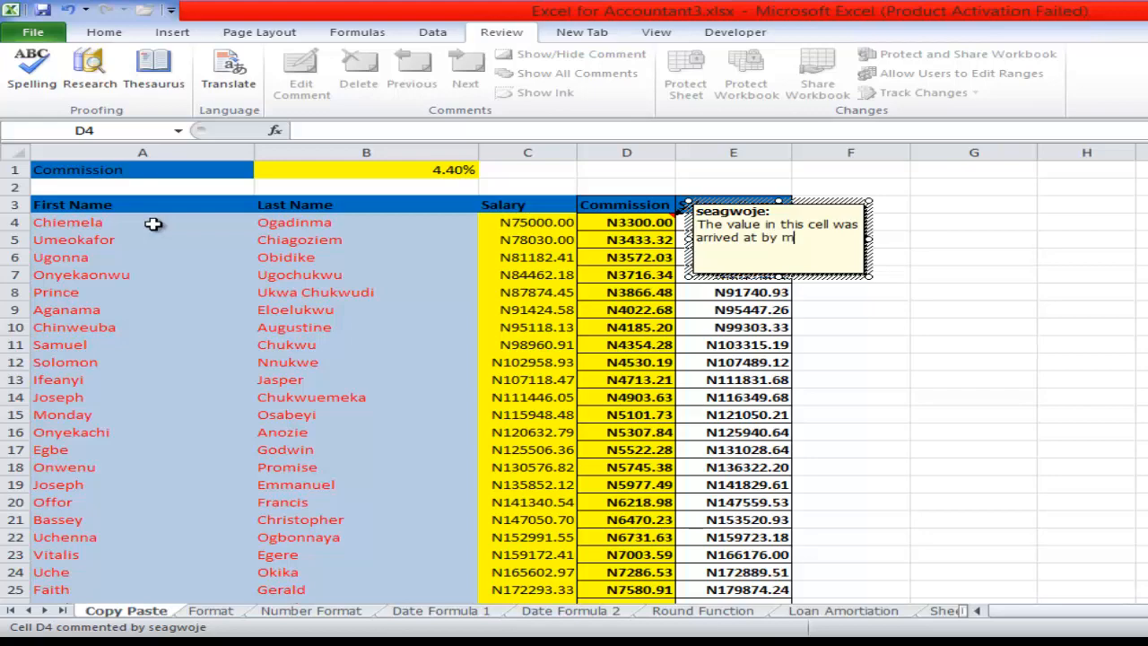
type("tip")
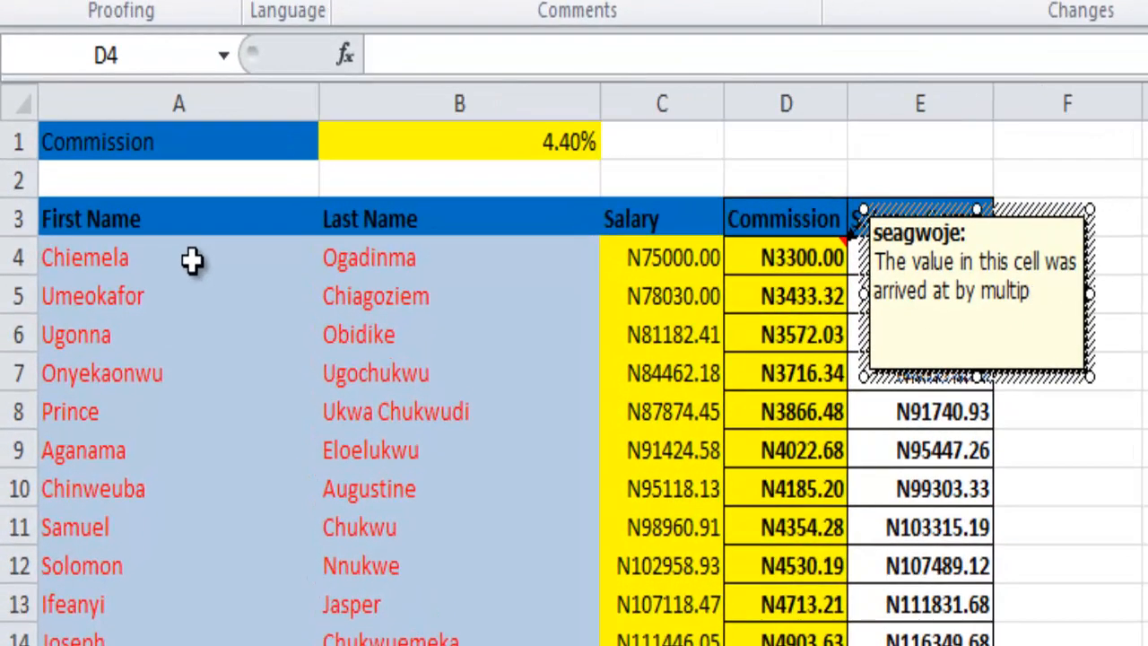
type("lying the sal")
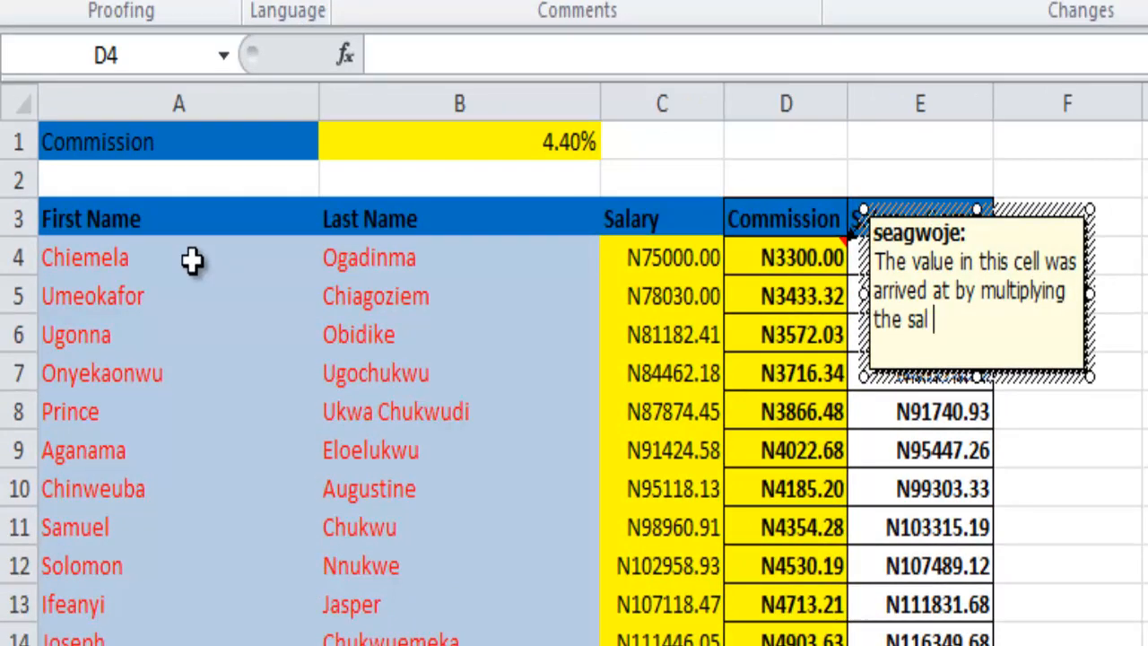
type(" value ")
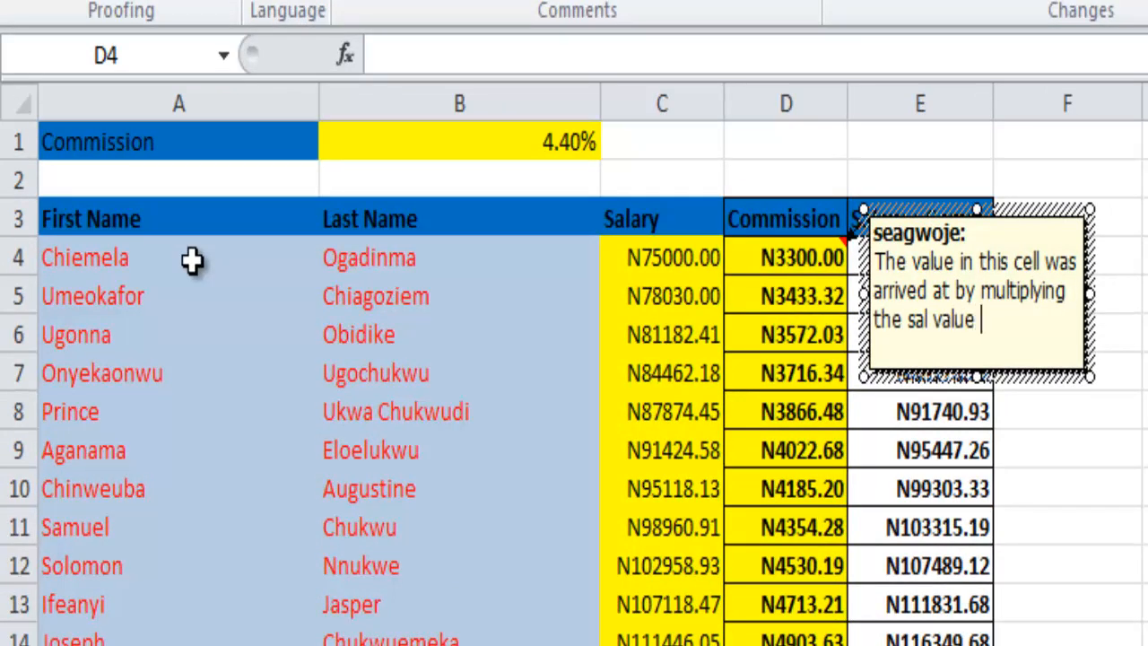
type("to that of the c")
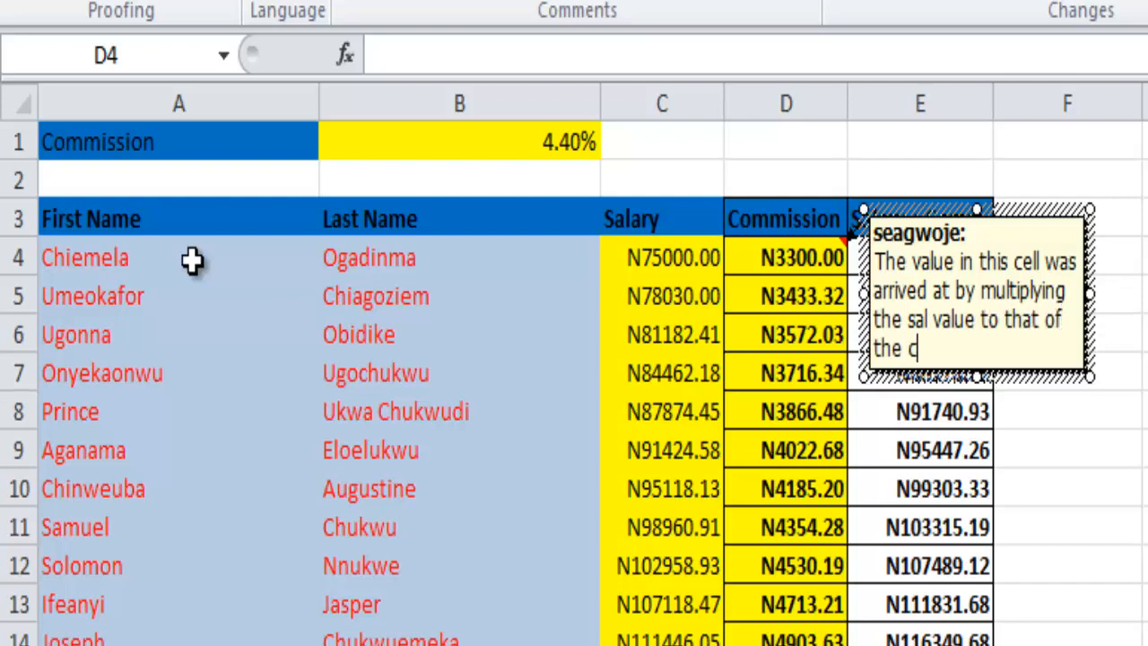
type("omm va")
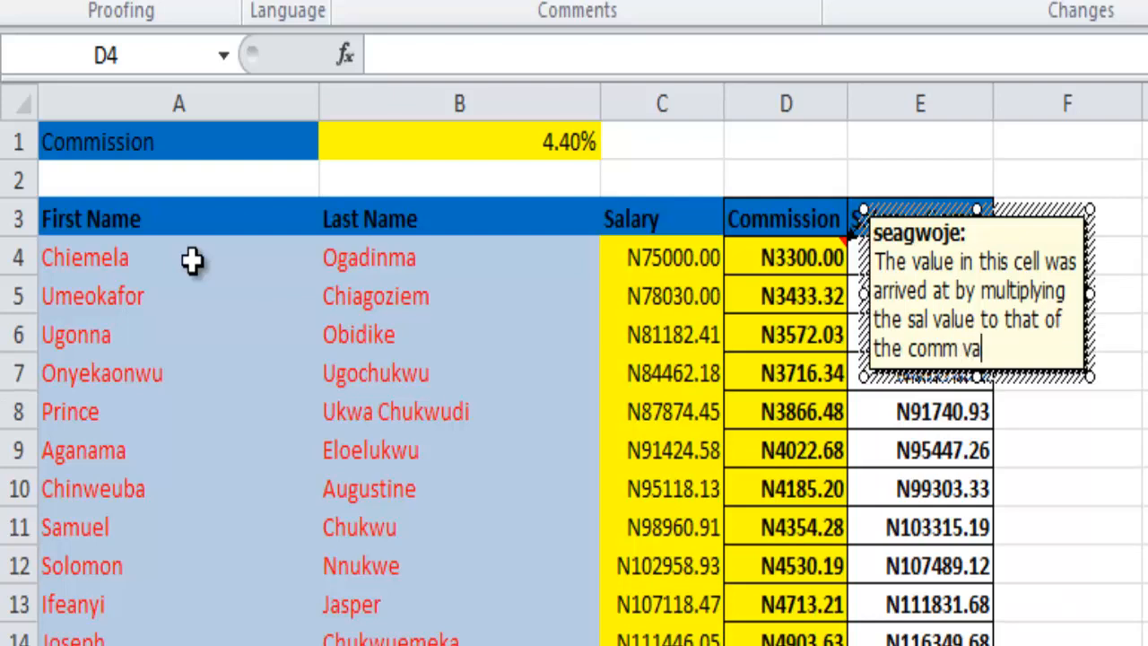
type("lue")
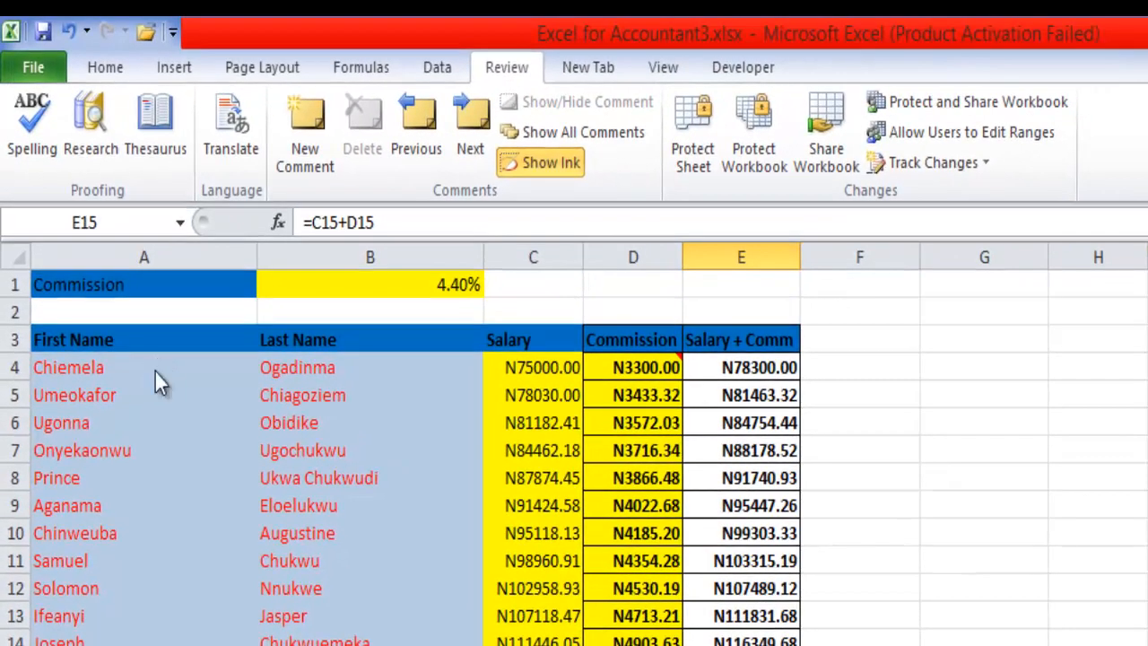
Step: Add a comment to the Salary + Comm value in cell E15 reading "add salary to comm"
key("shift+F2")
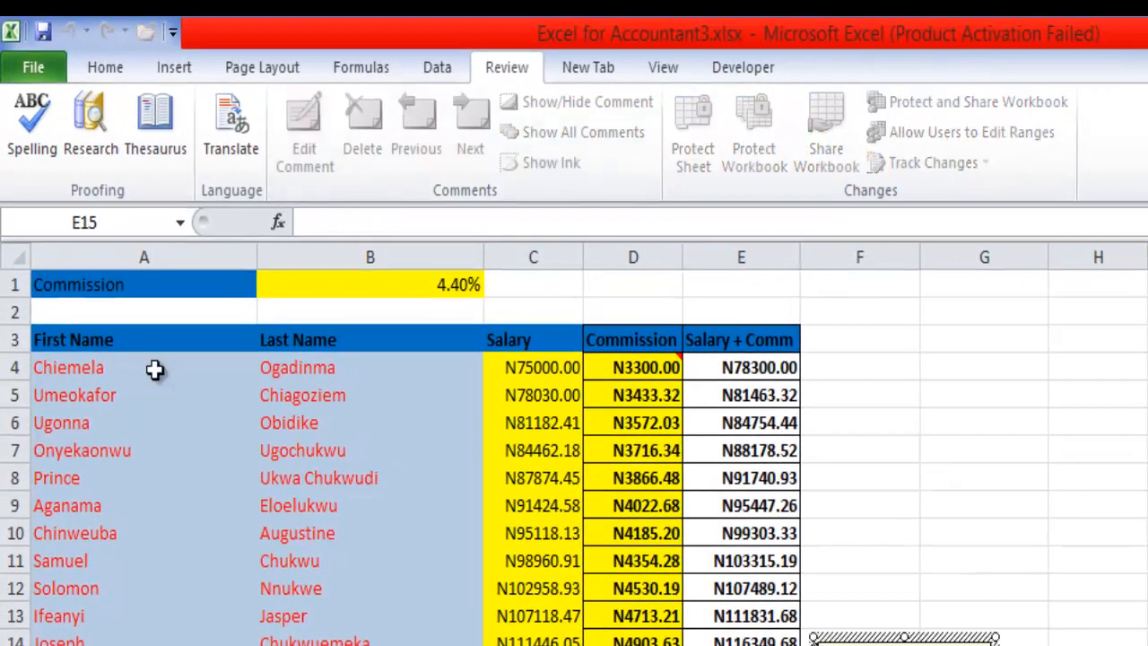
type("add ")
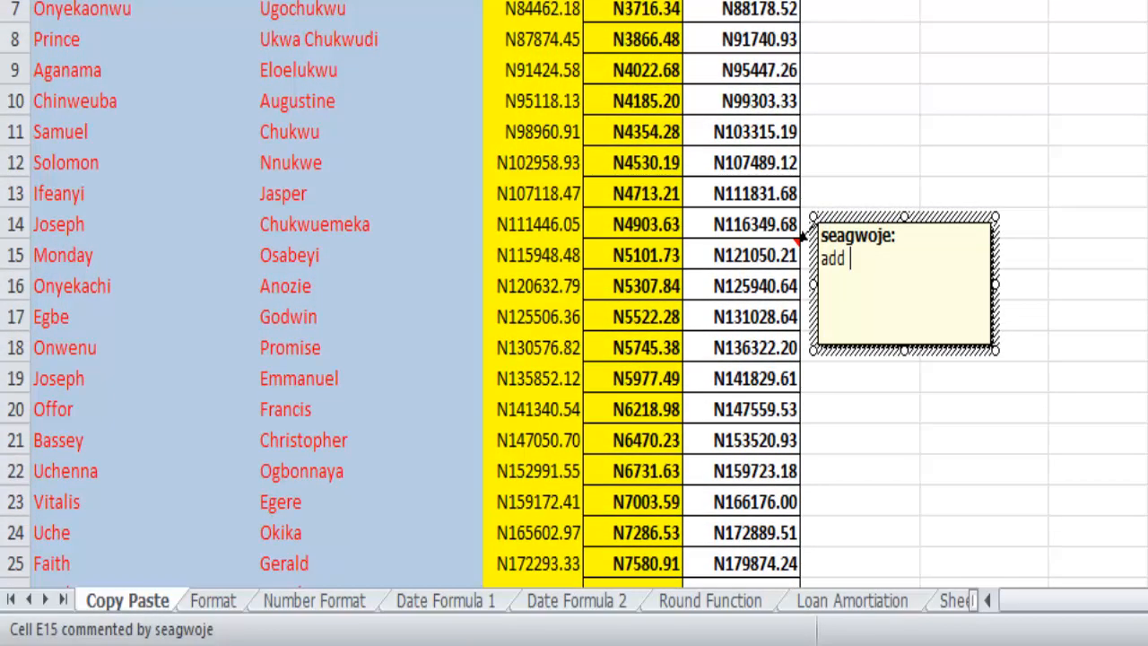
type("sala")
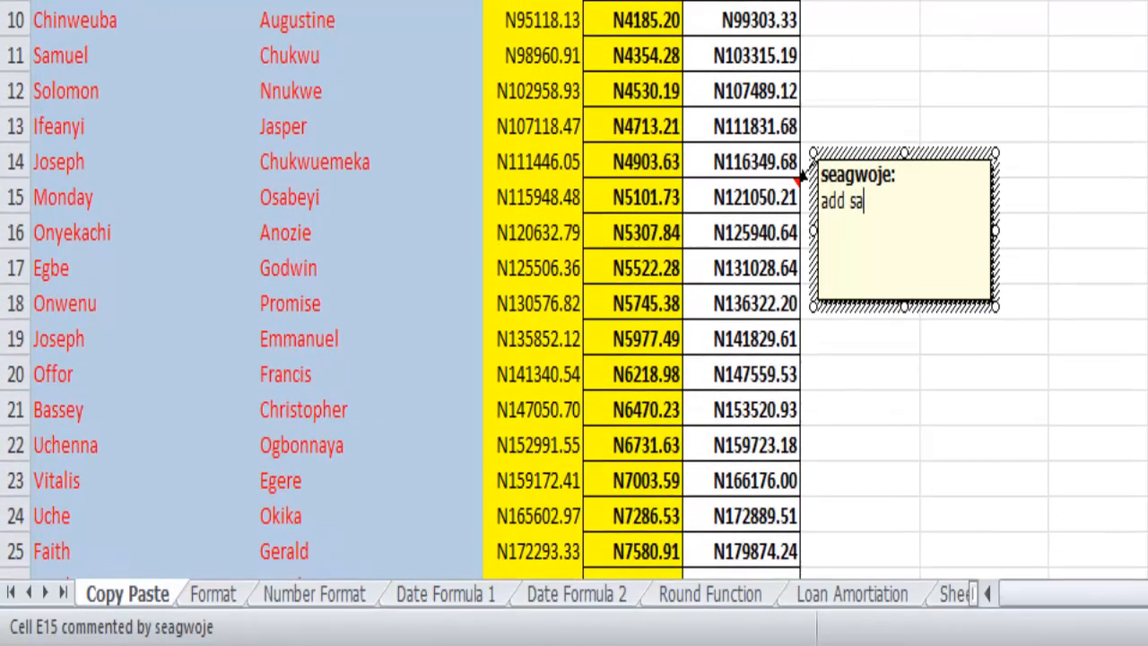
type("ry ")
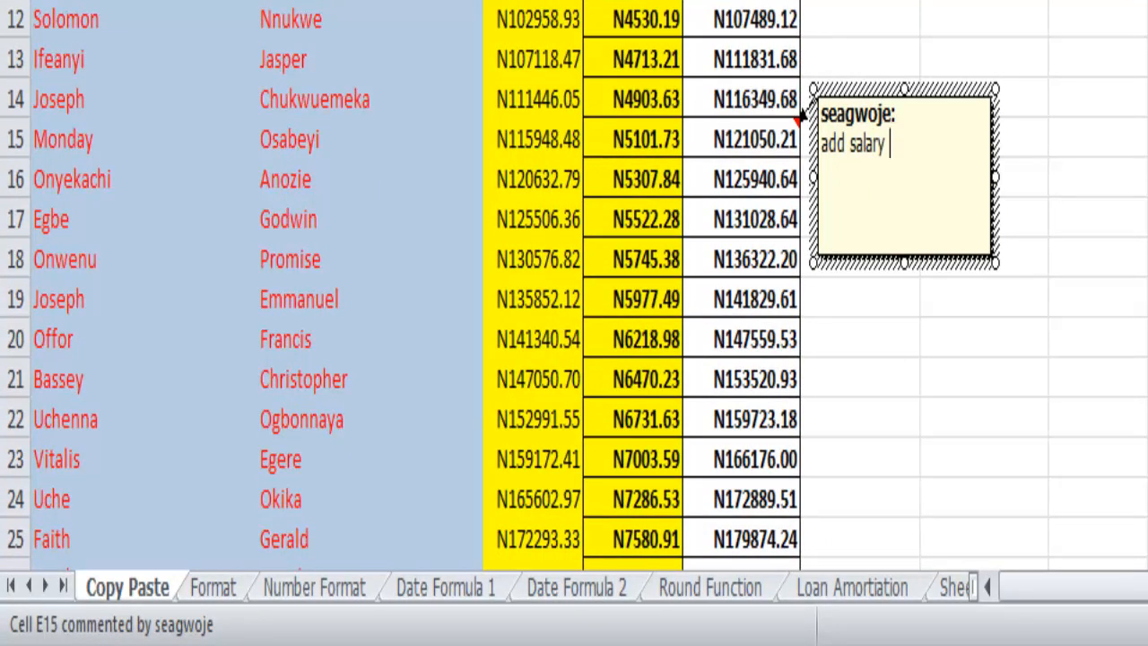
type("to comm")
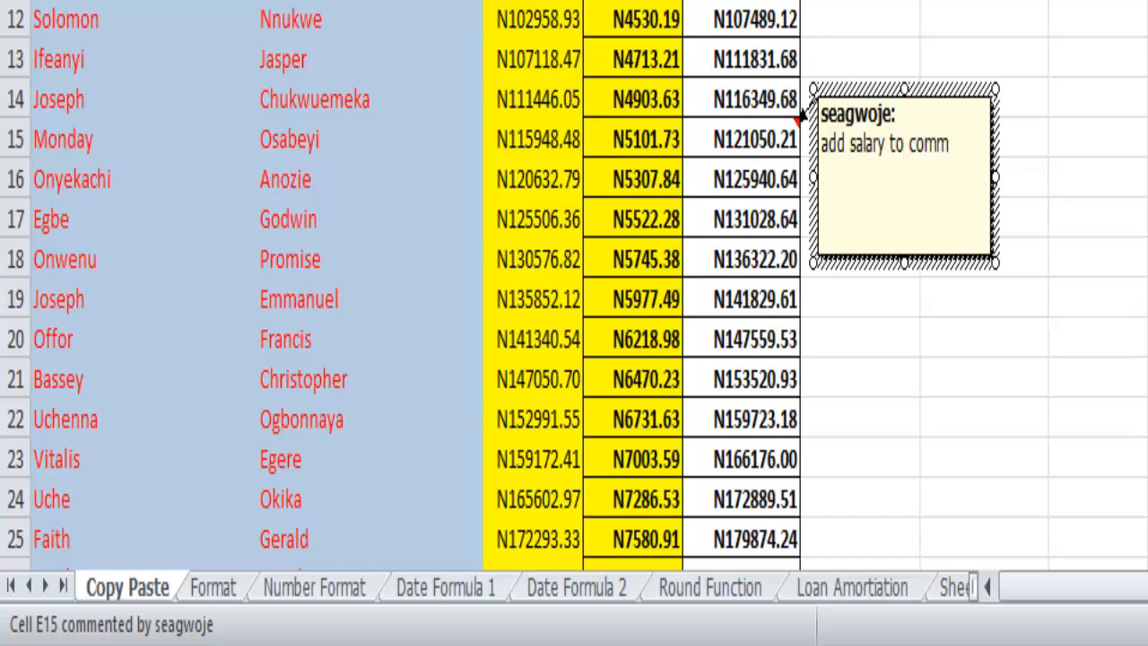
Step: Complete the E15 comment so it reads "add salary to commission to arrive at the value in this cell"
type("ission to")
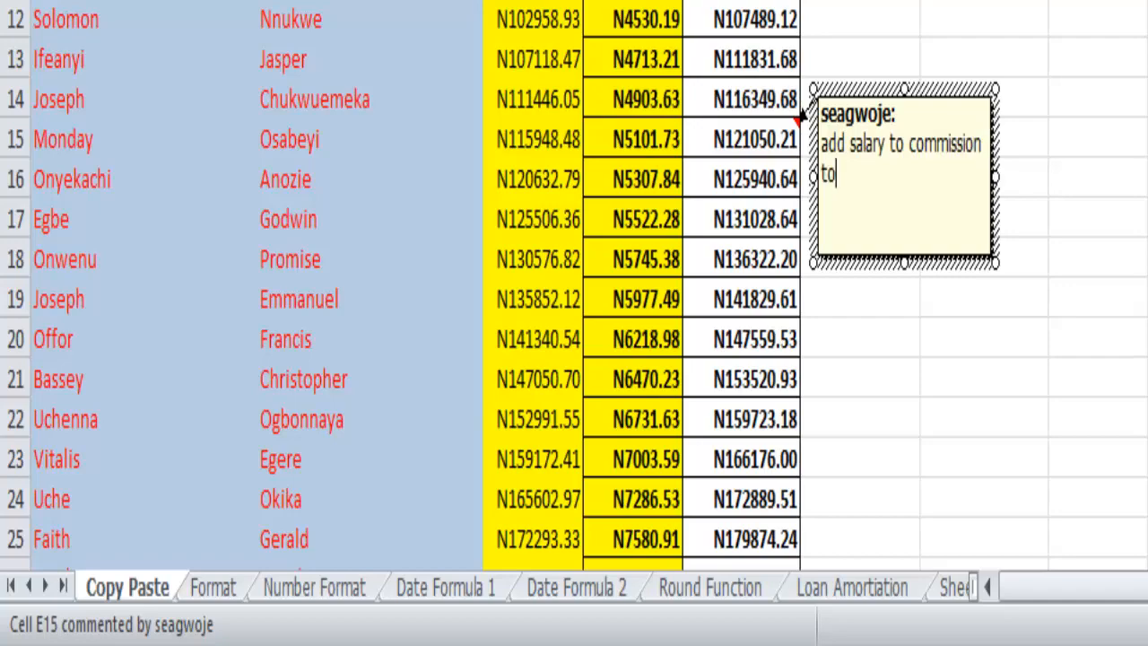
type(" arrive at")
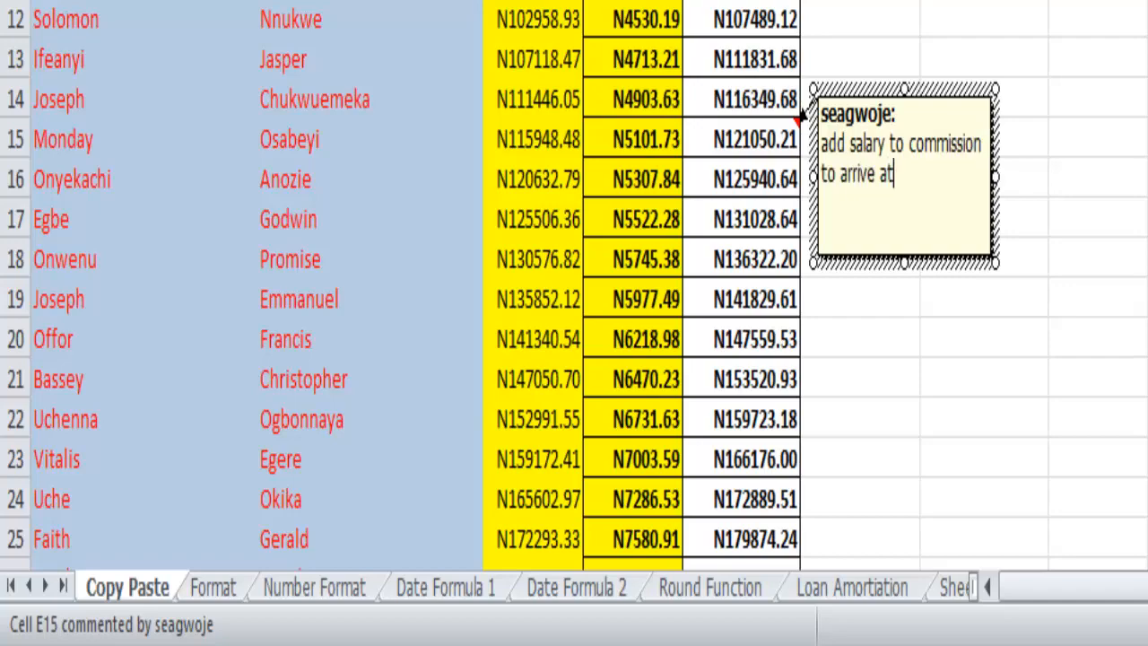
type(" the va")
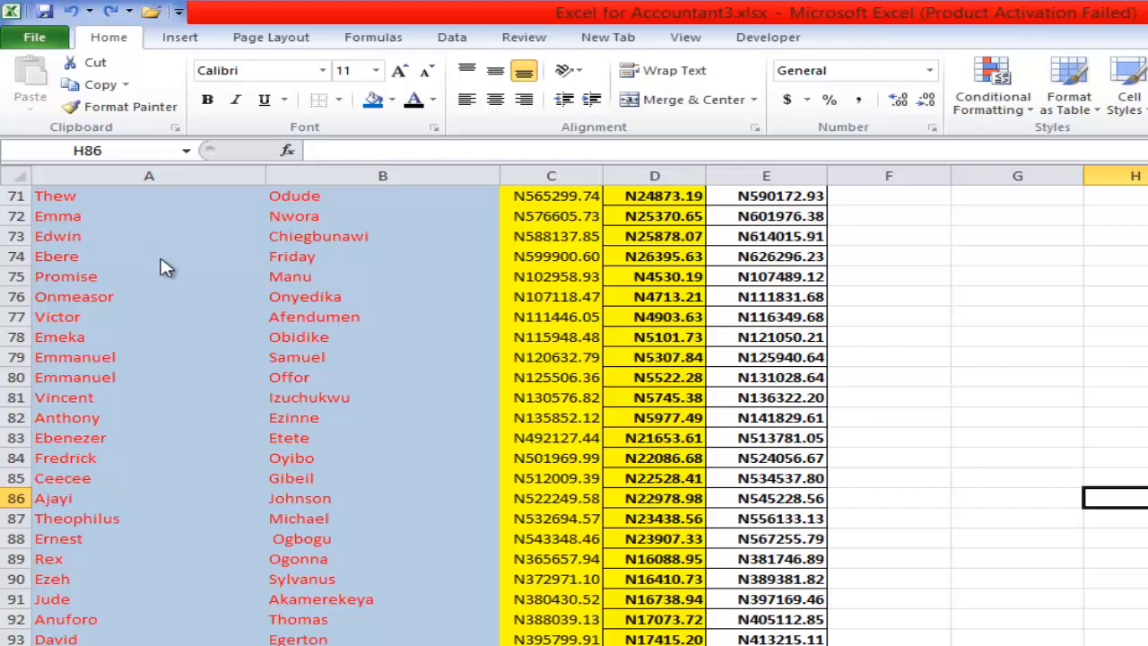
scroll(162, 262, "up", 20)
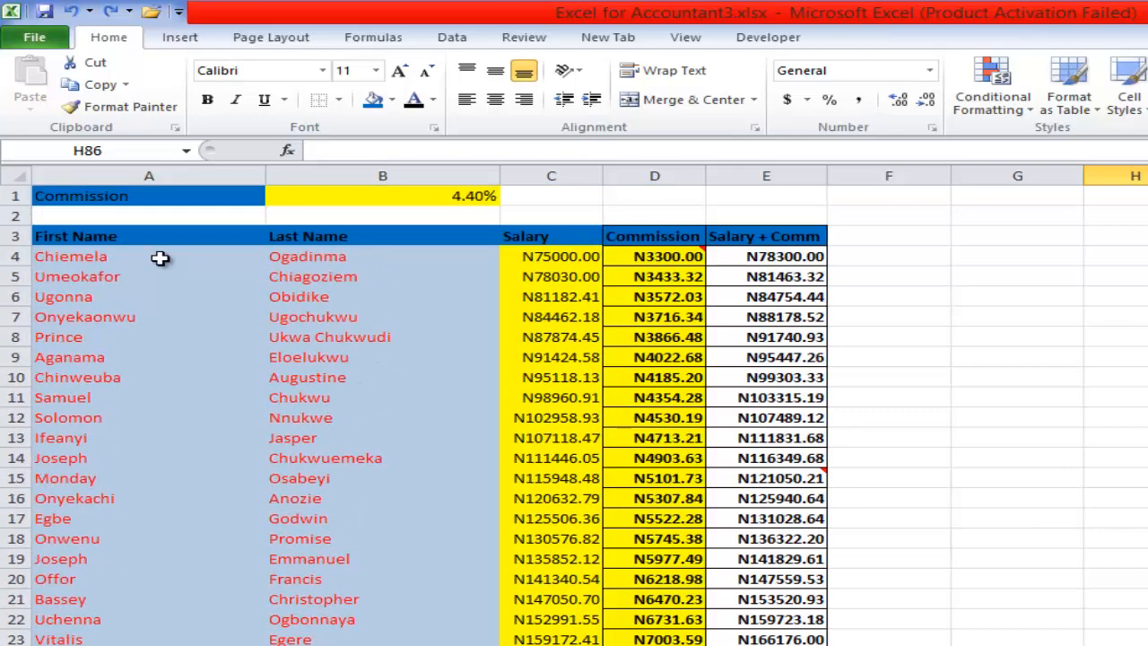
key("ctrl+Page_Down")
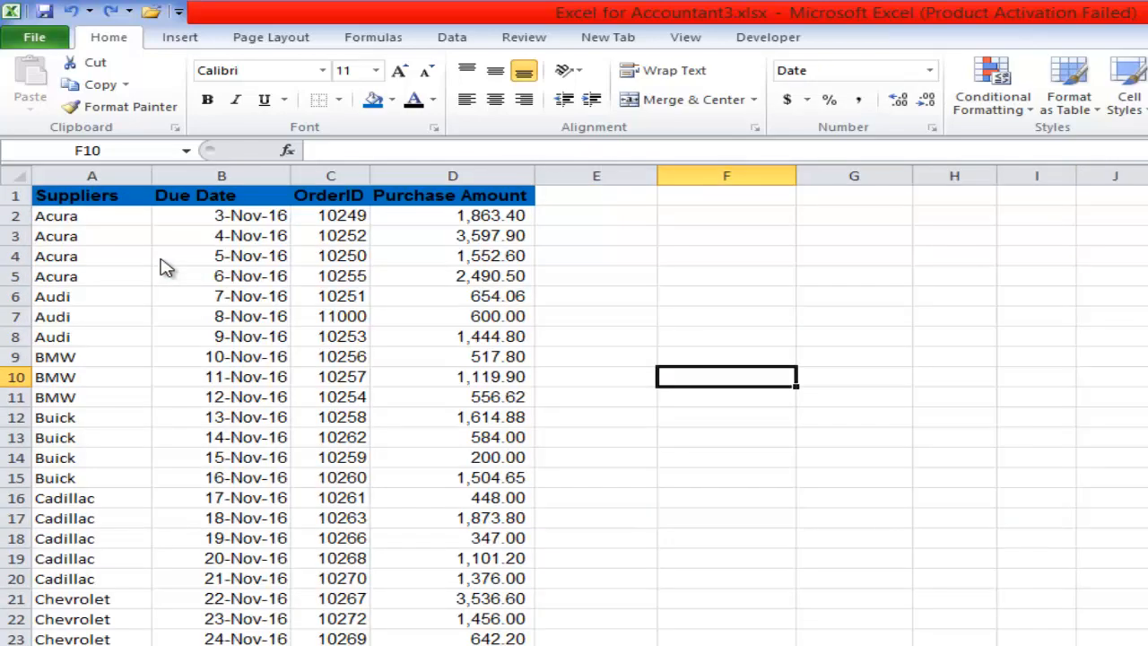
key("ctrl+Page_Up")
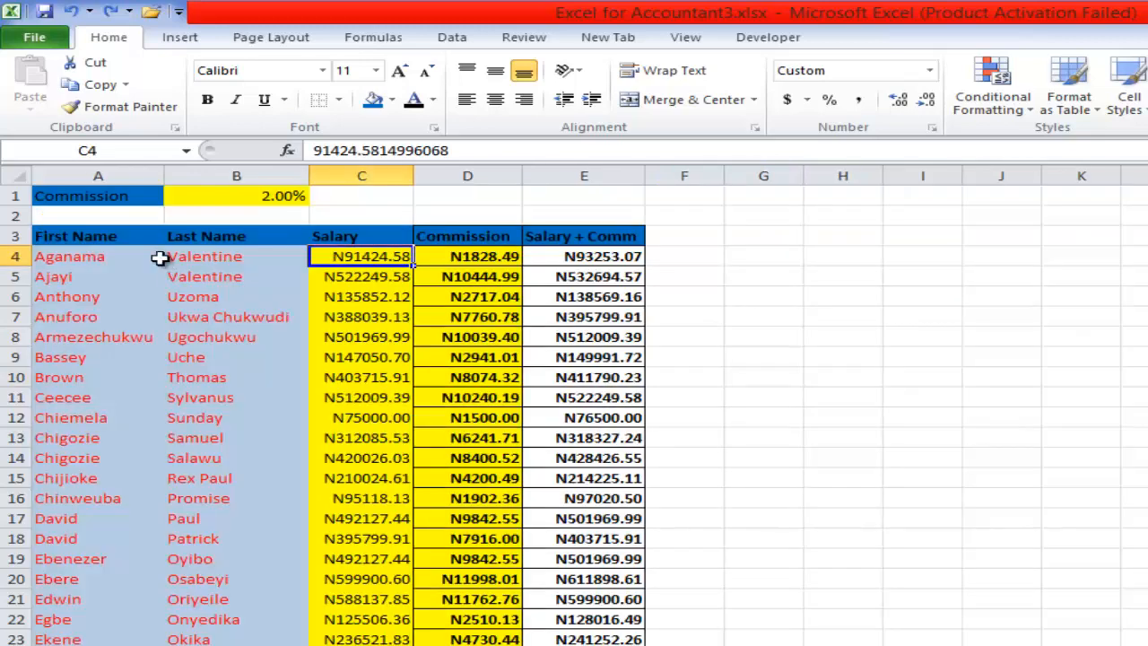
key("ctrl+Page_Up")
key("ctrl+Page_Down")
key("ctrl+Page_Up")
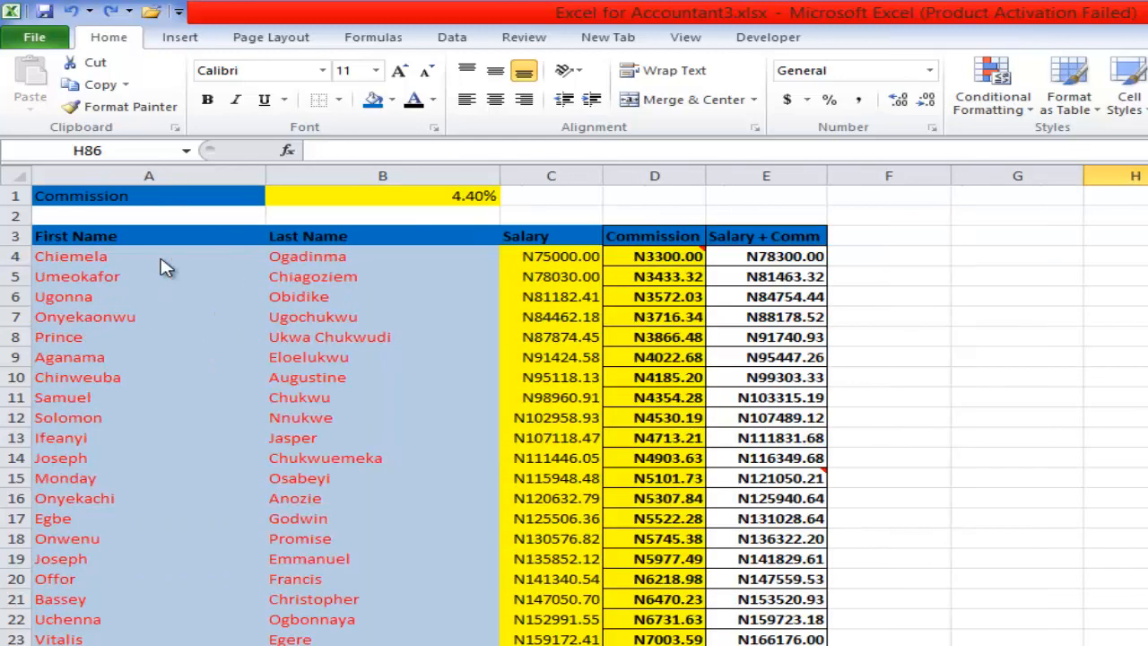
key("ctrl+Page_Down")
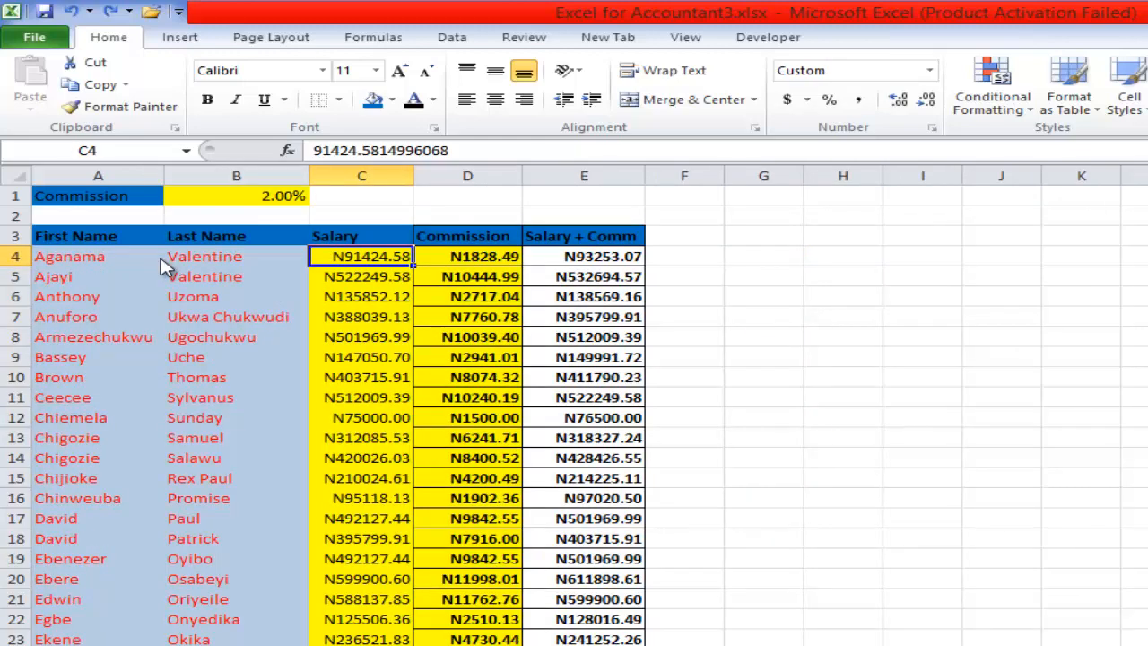
Step: Copy the whole table on the Copy Paste sheet, from the A3:E3 headers down to its last row
key("ctrl+Page_Up")
mouse_move(160, 236)
left_mouse_down()
mouse_move(766, 216)
mouse_move(767, 236)
left_mouse_up()
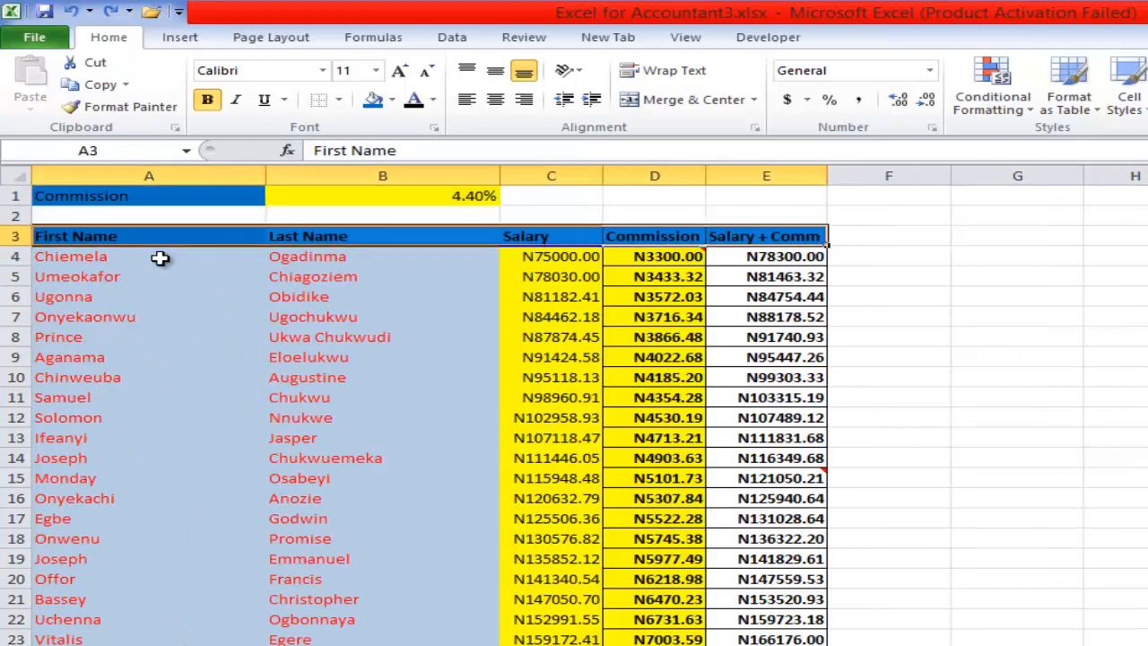
key("ctrl+shift+Down")
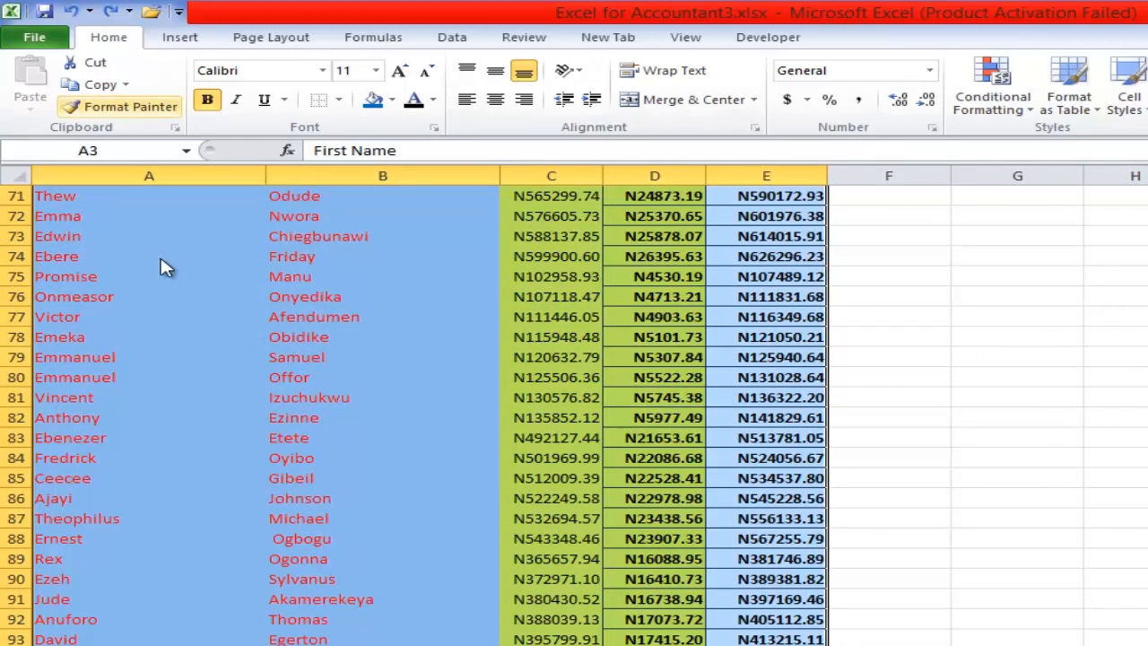
left_click(90, 84)
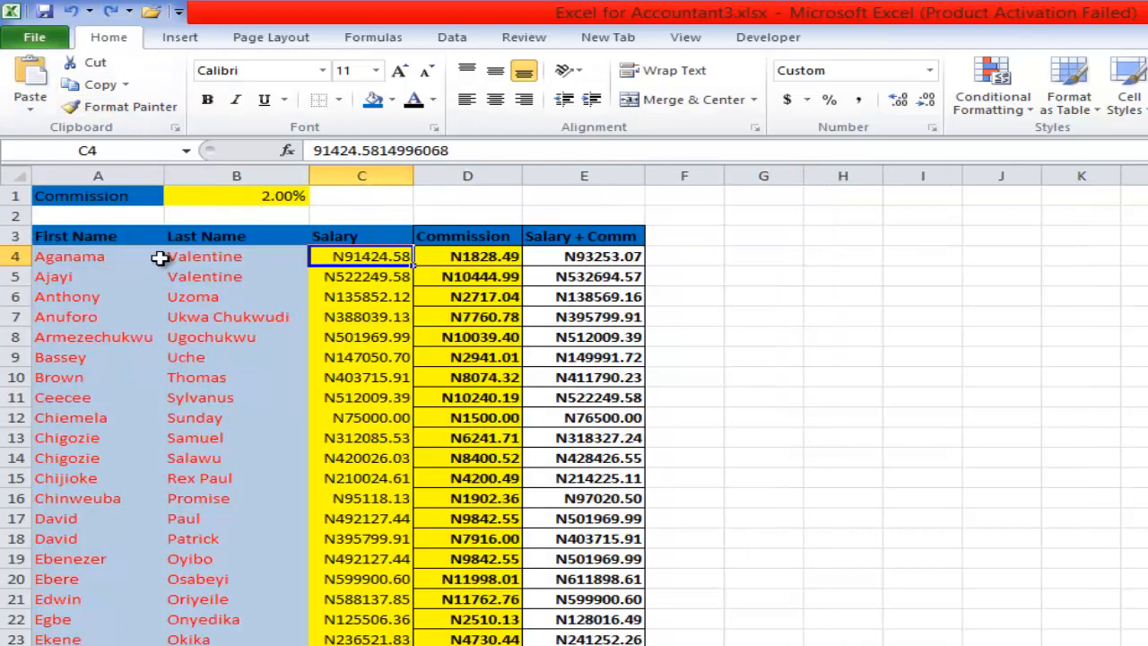
Step: Paste only the comments onto the Format sheet's table starting at A3, using Paste Special
left_click(98, 236)
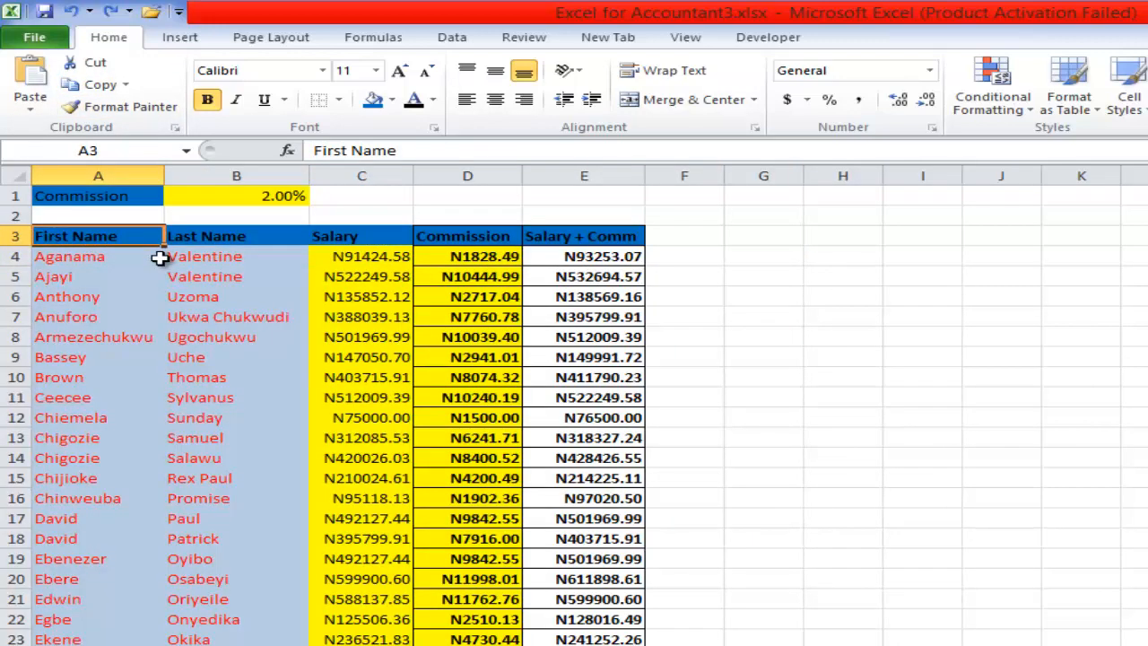
left_click(30, 106)
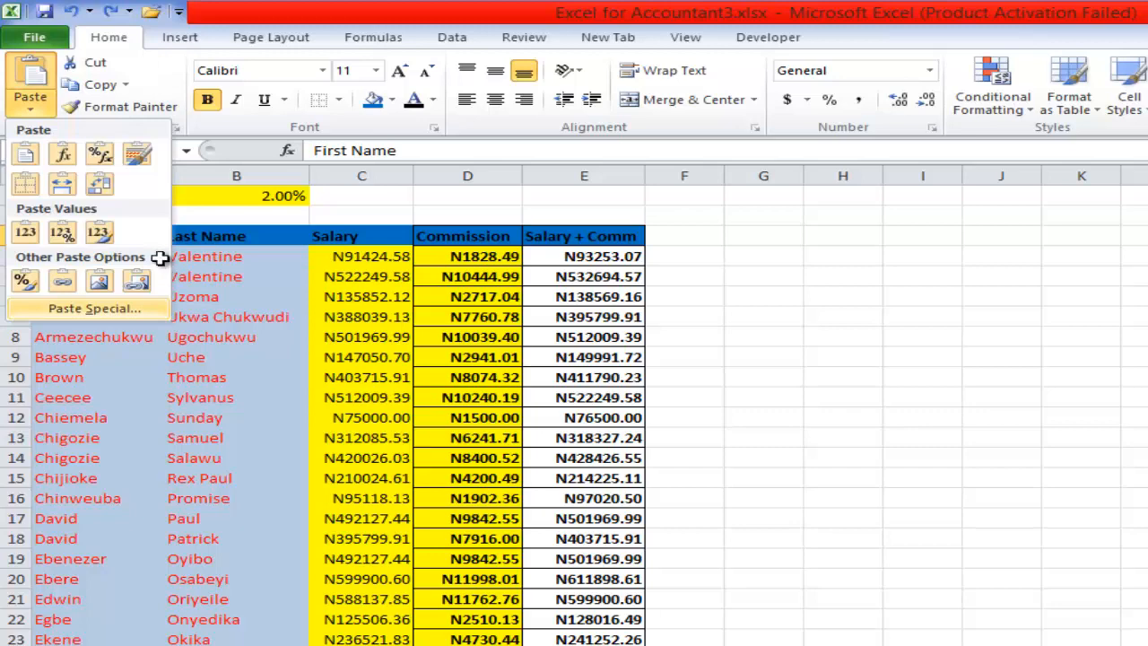
left_click(94, 308)
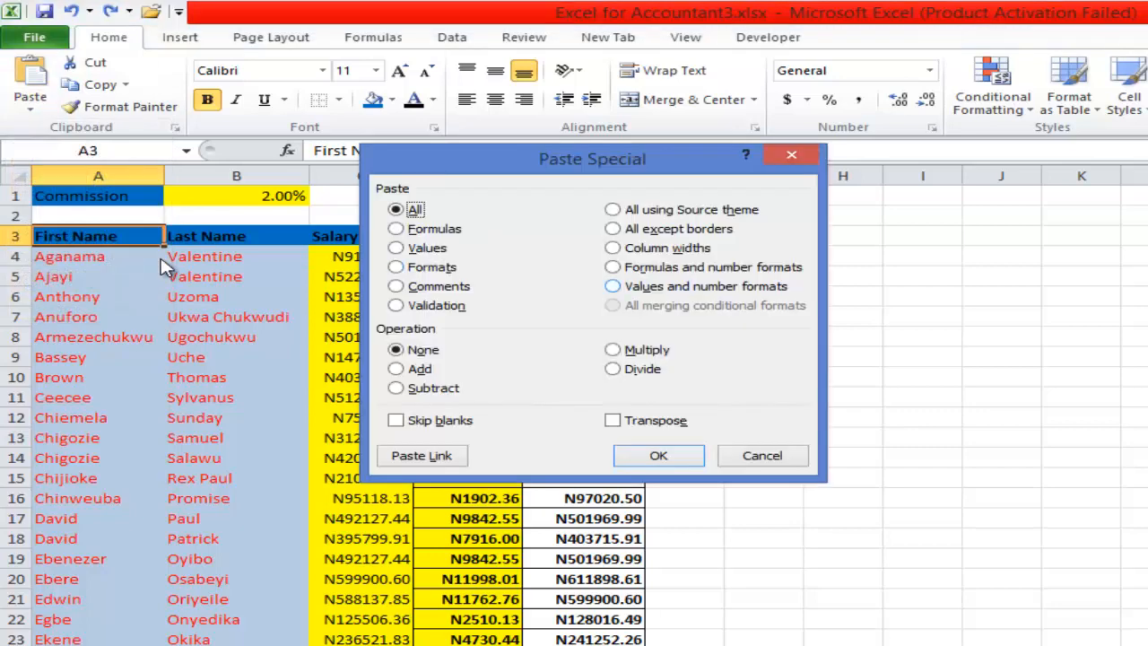
left_click(395, 286)
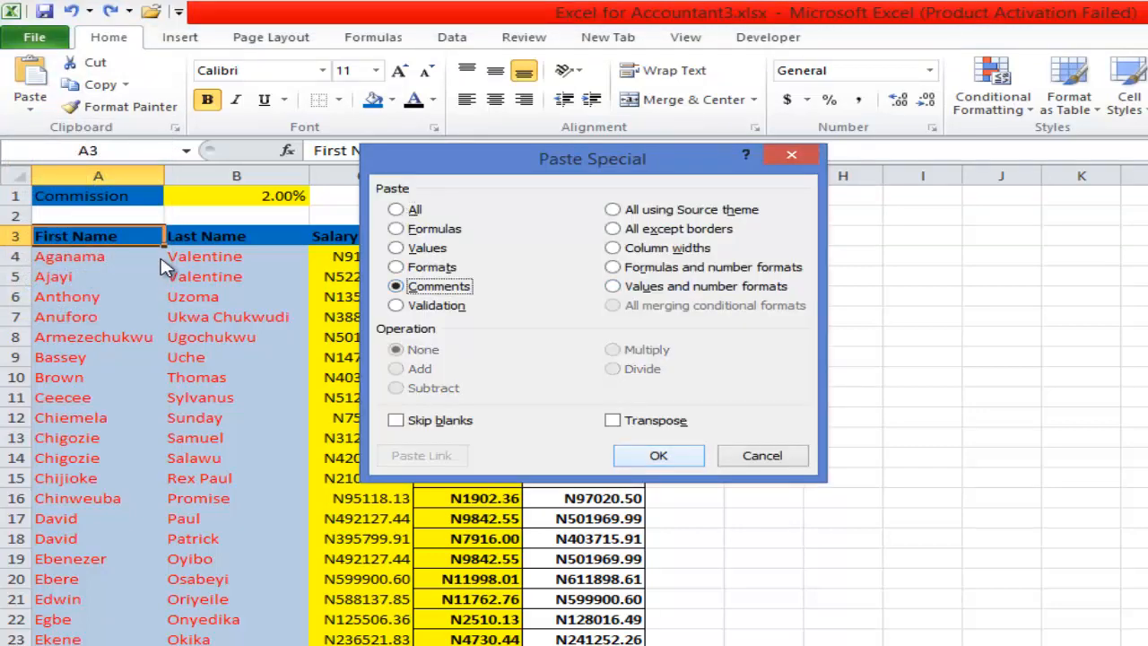
left_click(659, 456)
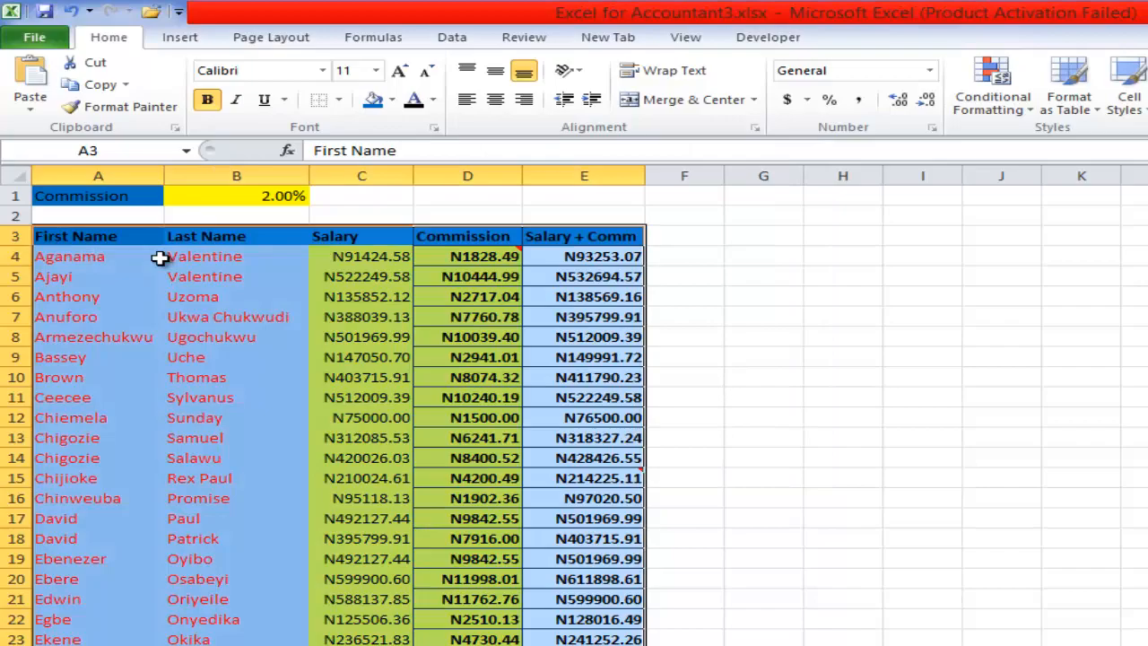
left_click(763, 377)
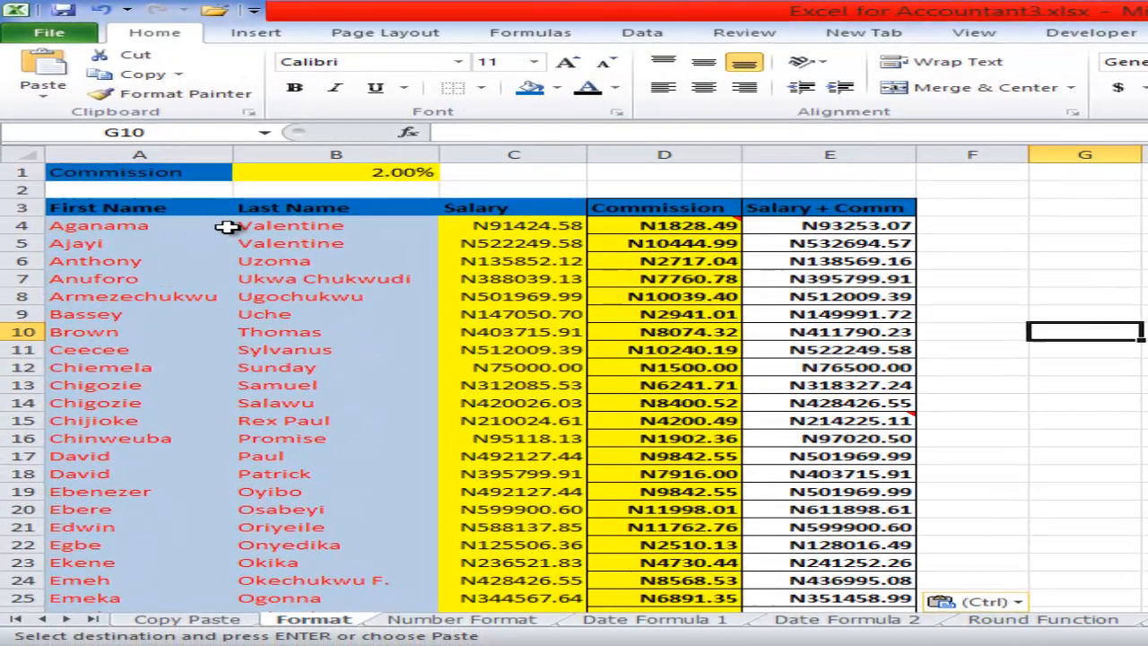
Step: Check the pasted comments on D4 and E15 of the Format sheet by showing all comments
mouse_move(584, 478)
left_click(1025, 491)
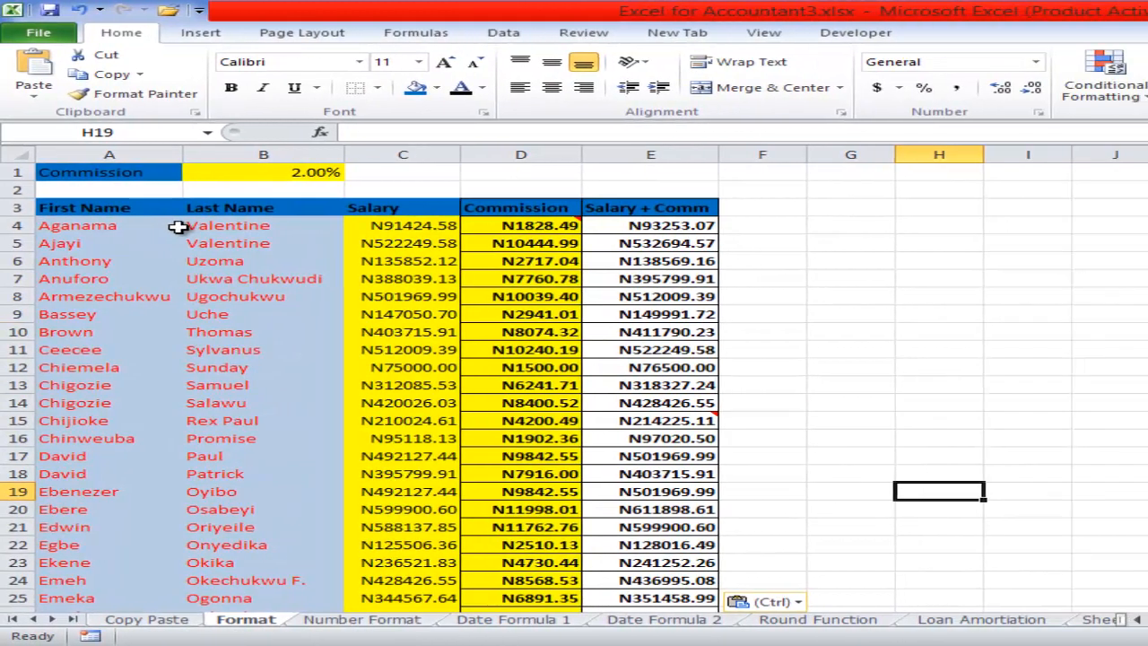
mouse_move(671, 420)
left_click(520, 225)
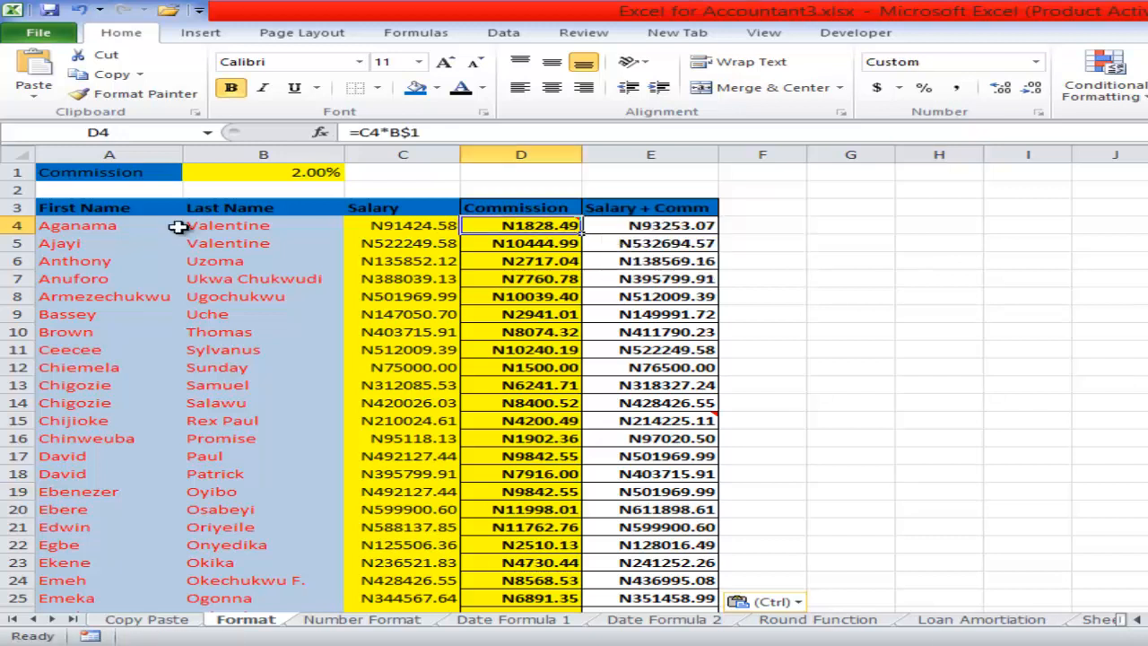
left_click(650, 420)
left_click(583, 33)
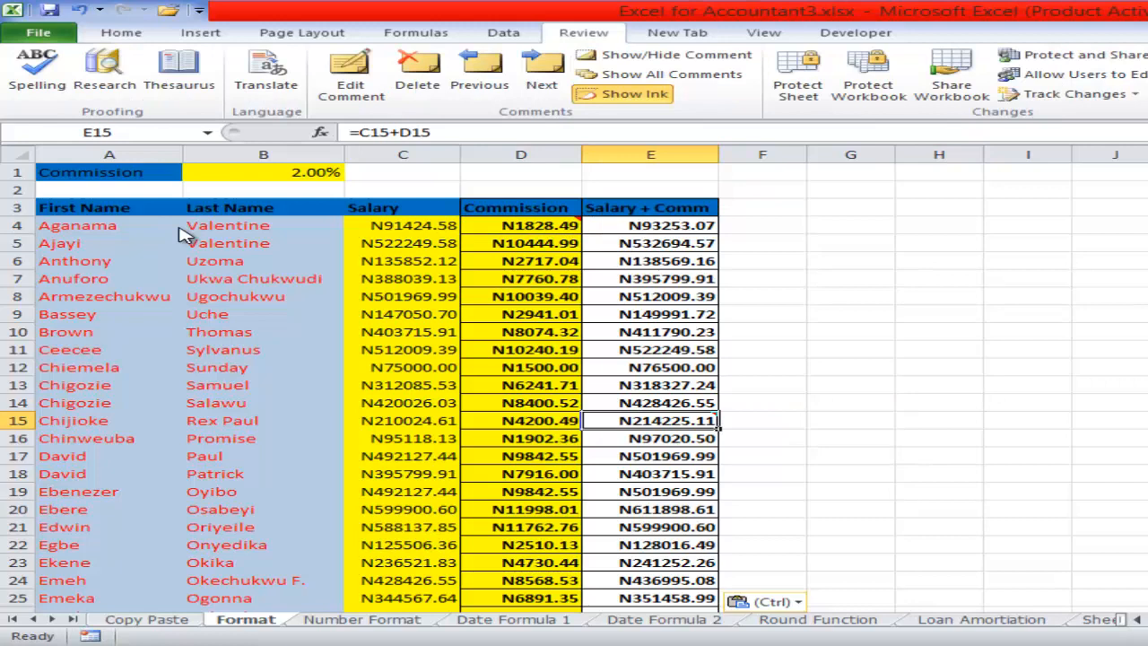
left_click(671, 75)
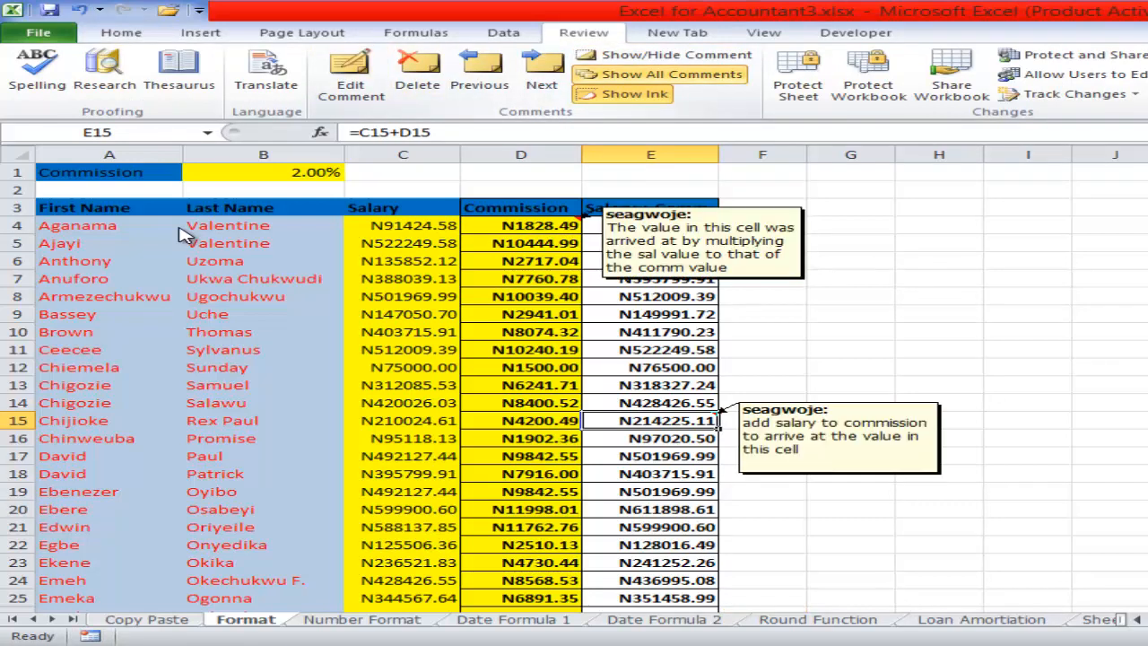
left_click(939, 331)
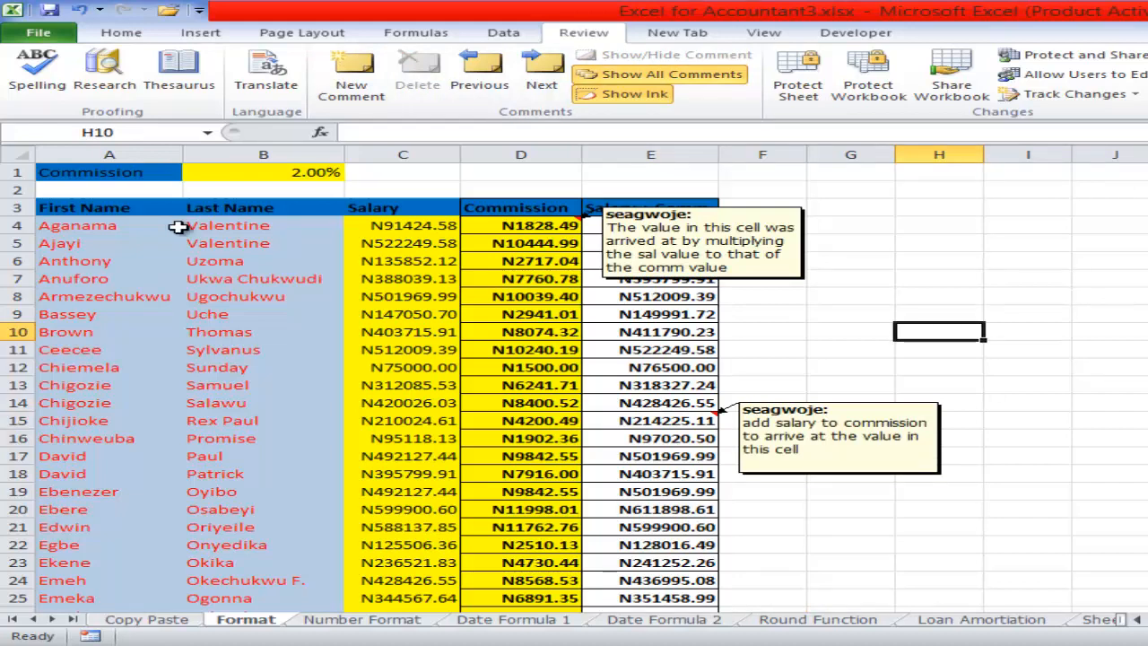
Step: Return to the Copy Paste sheet and hide all comments
key("ctrl+Page_Up")
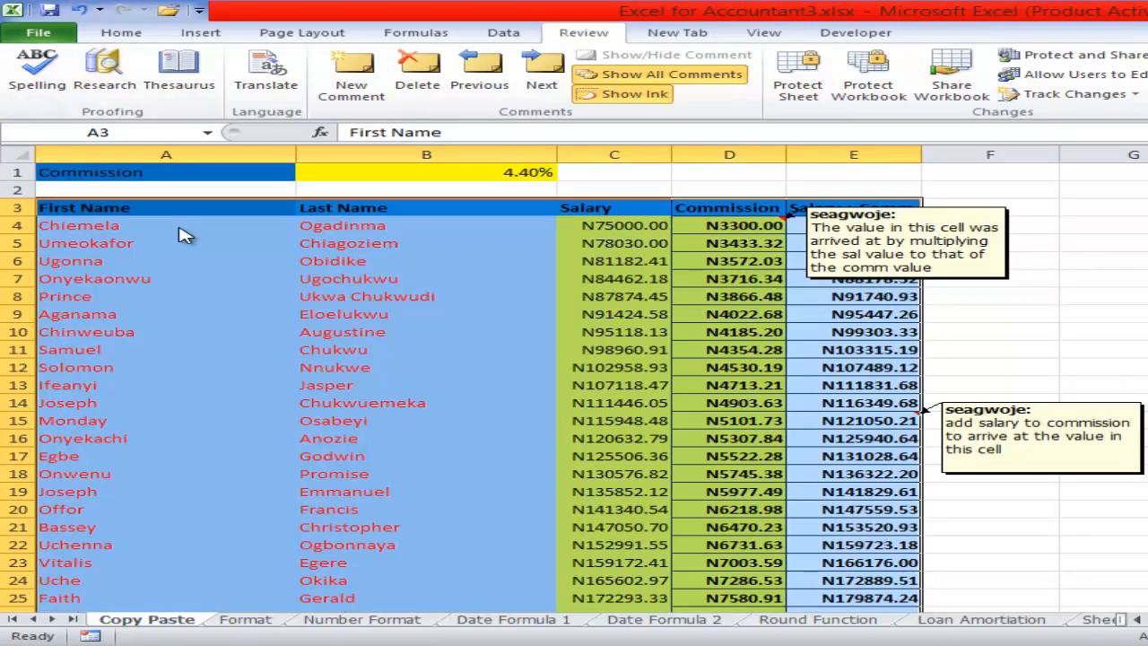
key("alt+h")
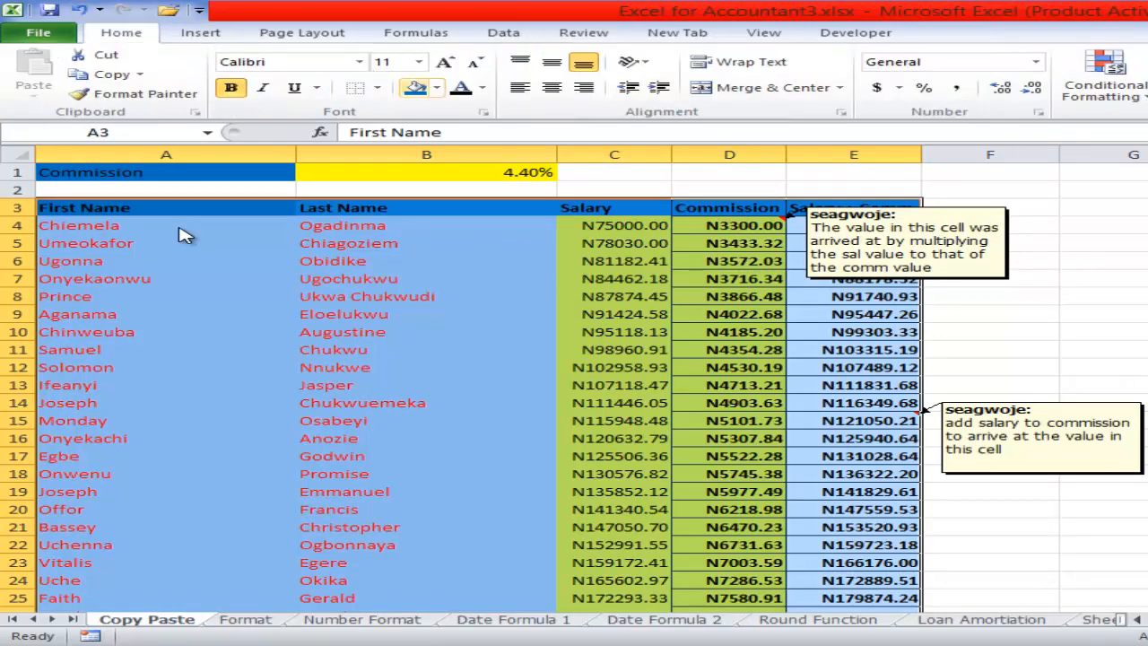
key("alt+r")
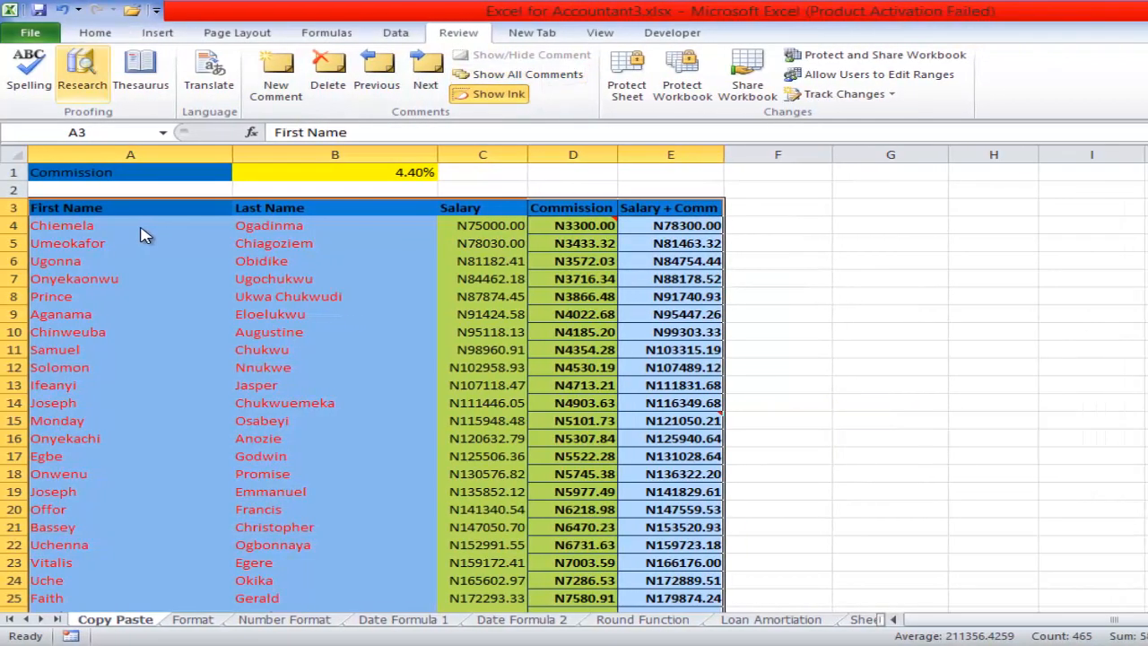
Step: Copy the selected table again and review the Paste Special options without pasting
left_click(94, 32)
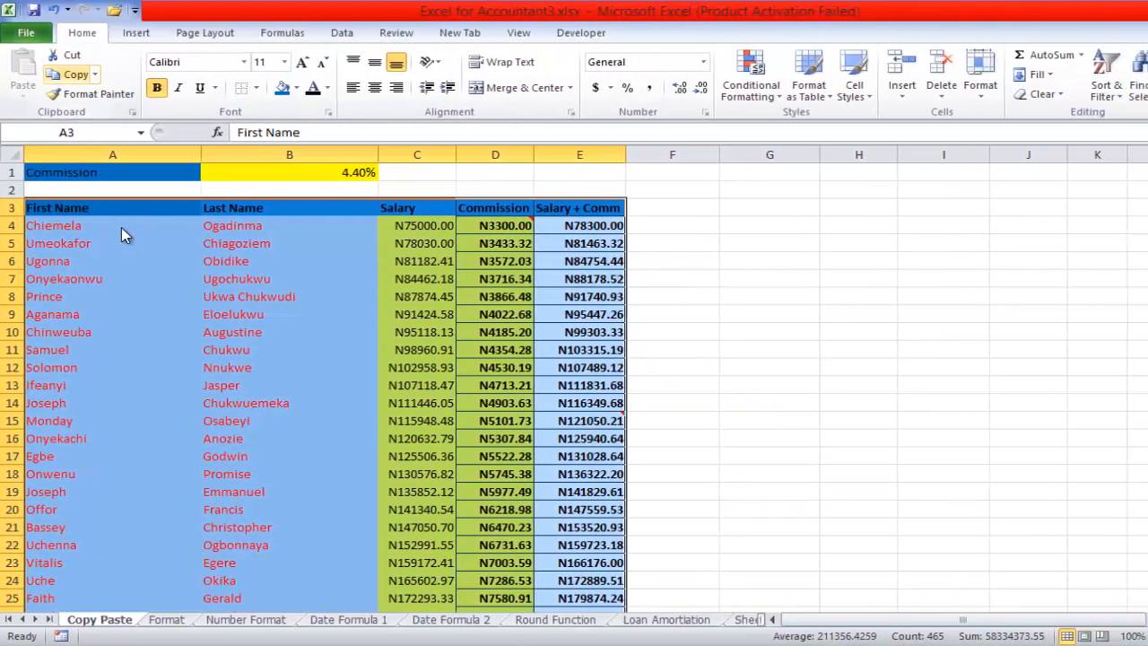
left_click(68, 74)
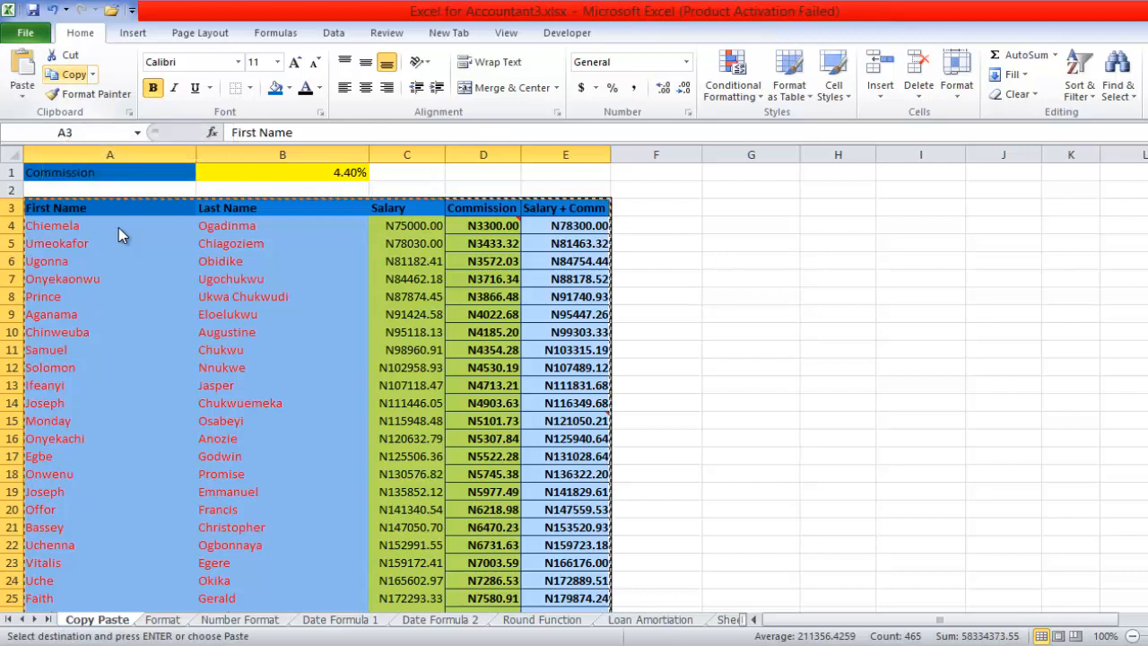
left_click(21, 89)
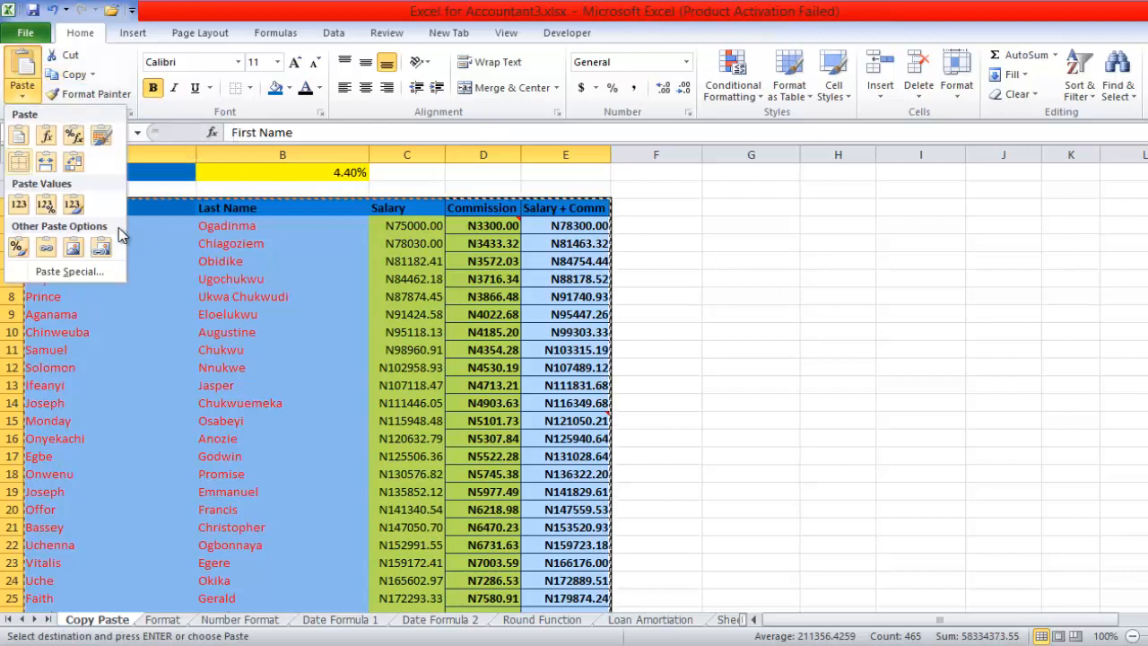
key("Return")
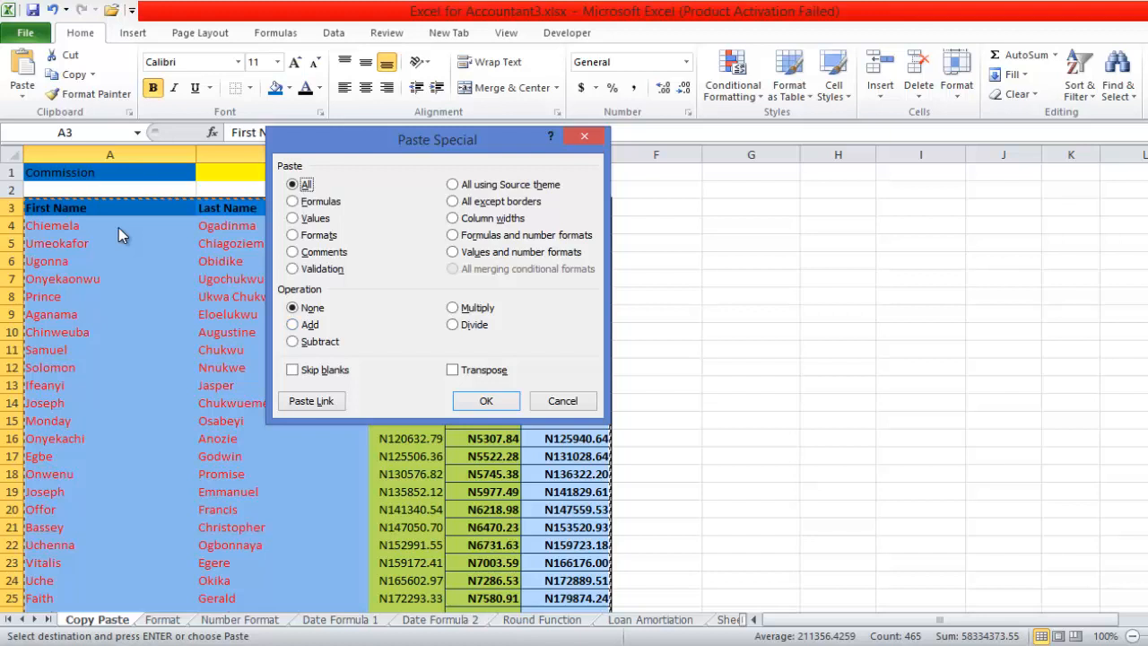
key("Escape")
left_click(751, 173)
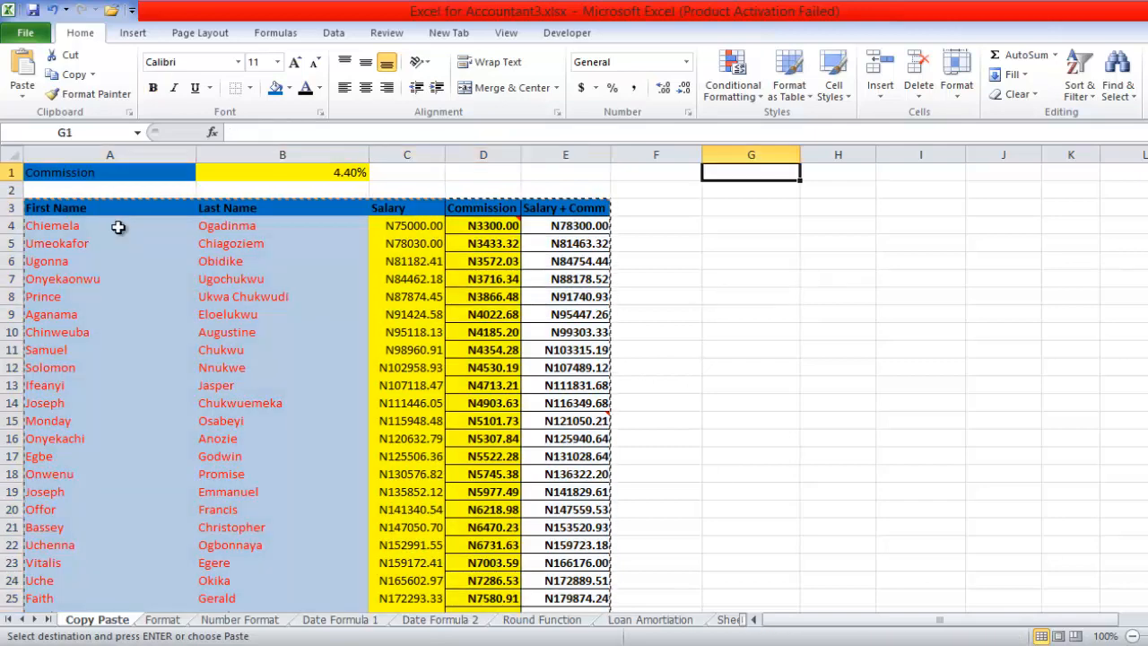
key("ctrl+Page_Down")
key("ctrl+Page_Down")
key("ctrl+Page_Down")
key("ctrl+Page_Down")
key("ctrl+Page_Down")
key("ctrl+Page_Down")
key("ctrl+Page_Down")
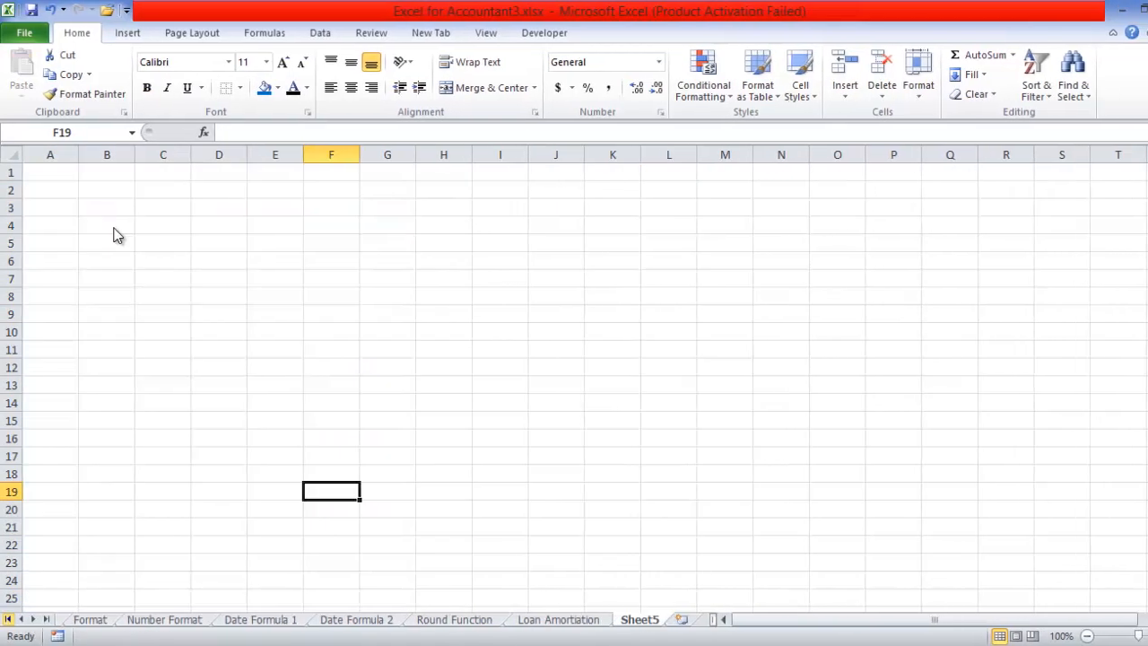
key("ctrl+Page_Up")
key("ctrl+Page_Up")
key("ctrl+Page_Up")
key("ctrl+Page_Up")
key("ctrl+Page_Up")
key("ctrl+Page_Up")
key("ctrl+Page_Up")
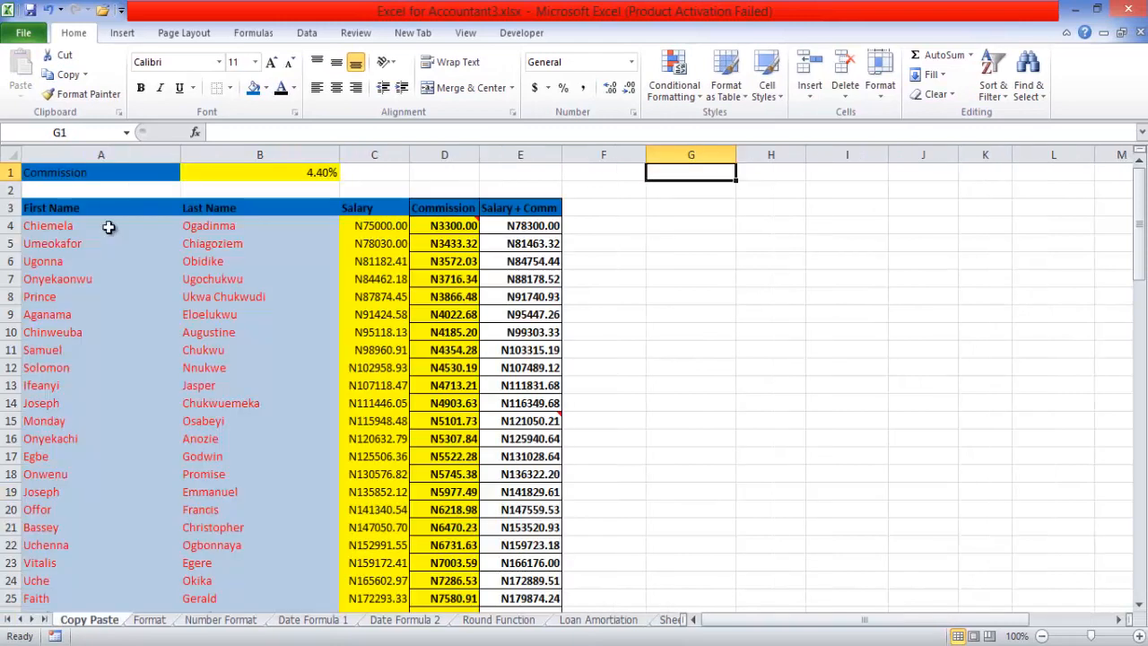
Step: Add the column header "Bonus" in cell F3, beside Salary + Comm
key("Left")
key("Down")
key("Down")
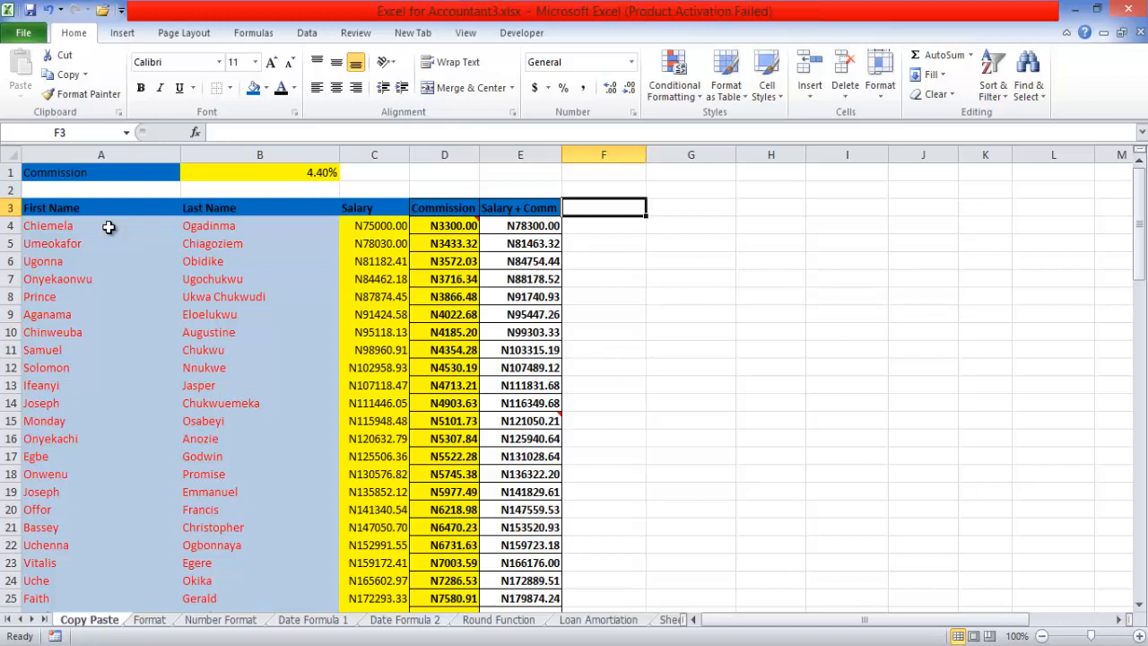
type("Bonus")
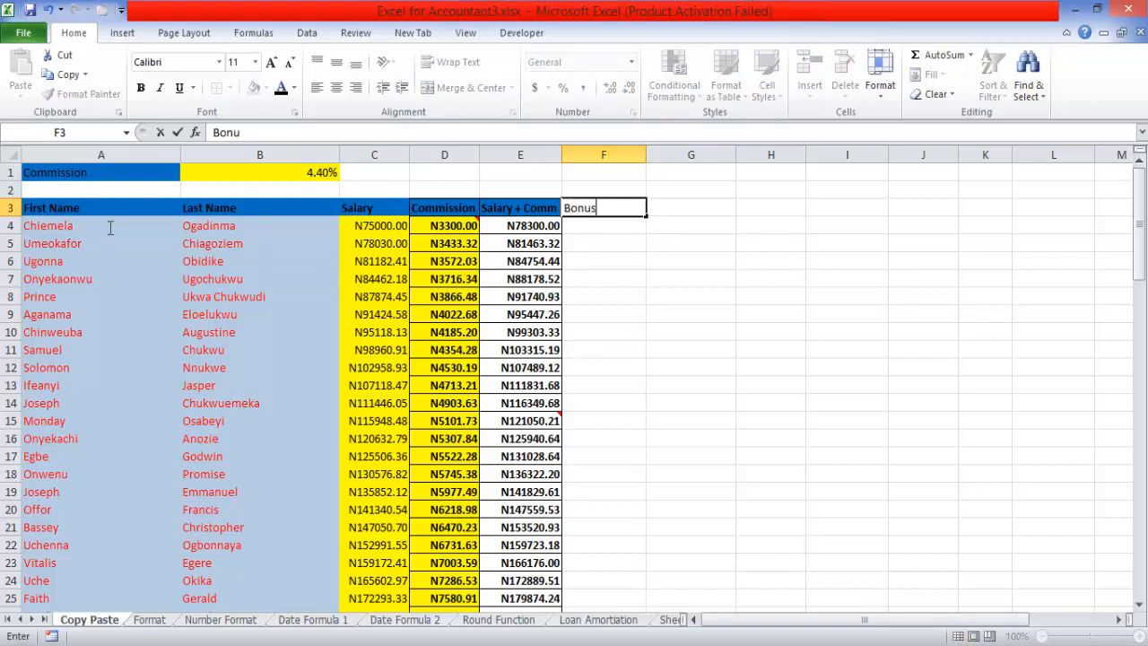
key("Return")
key("F8")
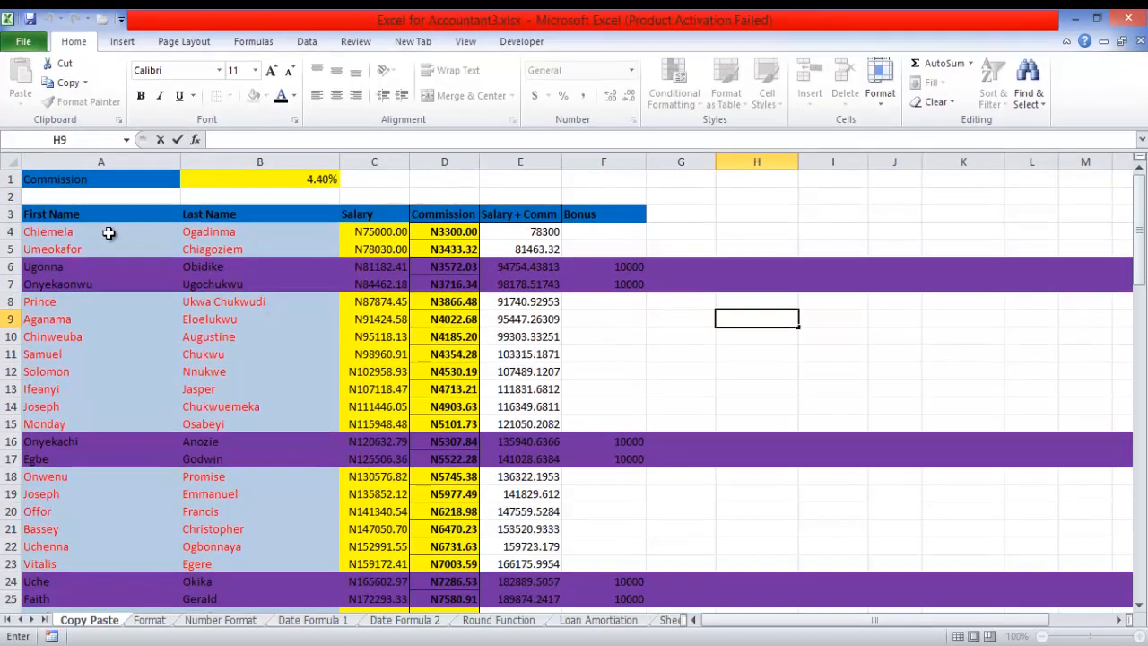
Step: Undo the earlier Paste Special addition on the Salary + Comm column
key("Return")
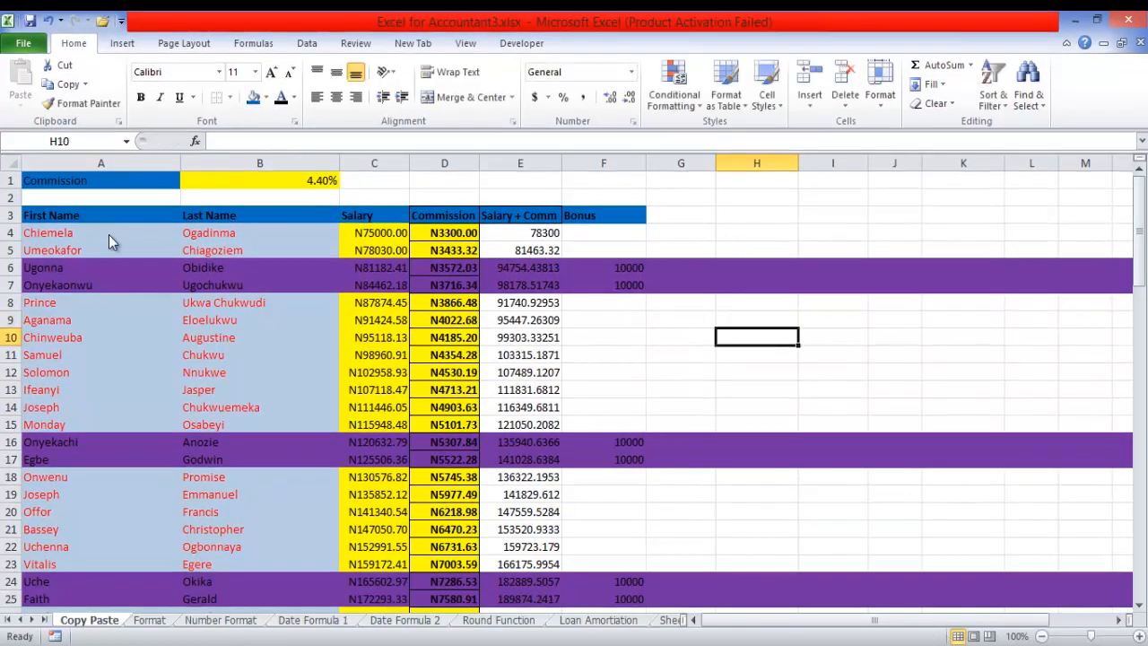
key("ctrl+z")
key("ctrl+z")
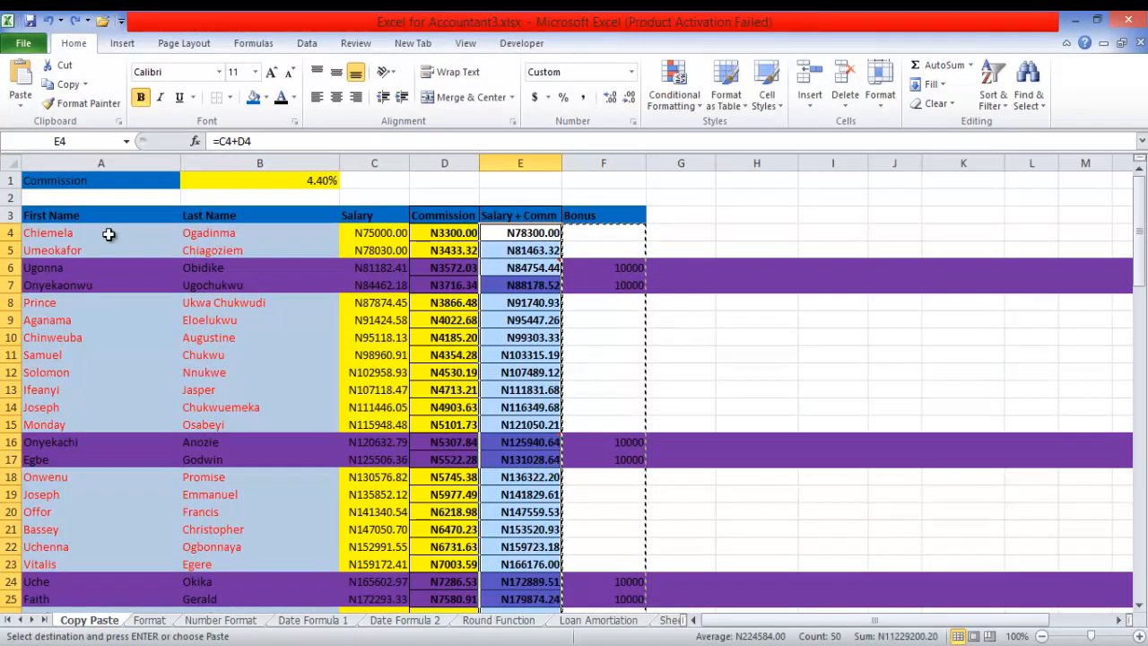
Step: Enter a bonus of 10000 in cell F4 and fill it down to F5
key("Right")
type("10")
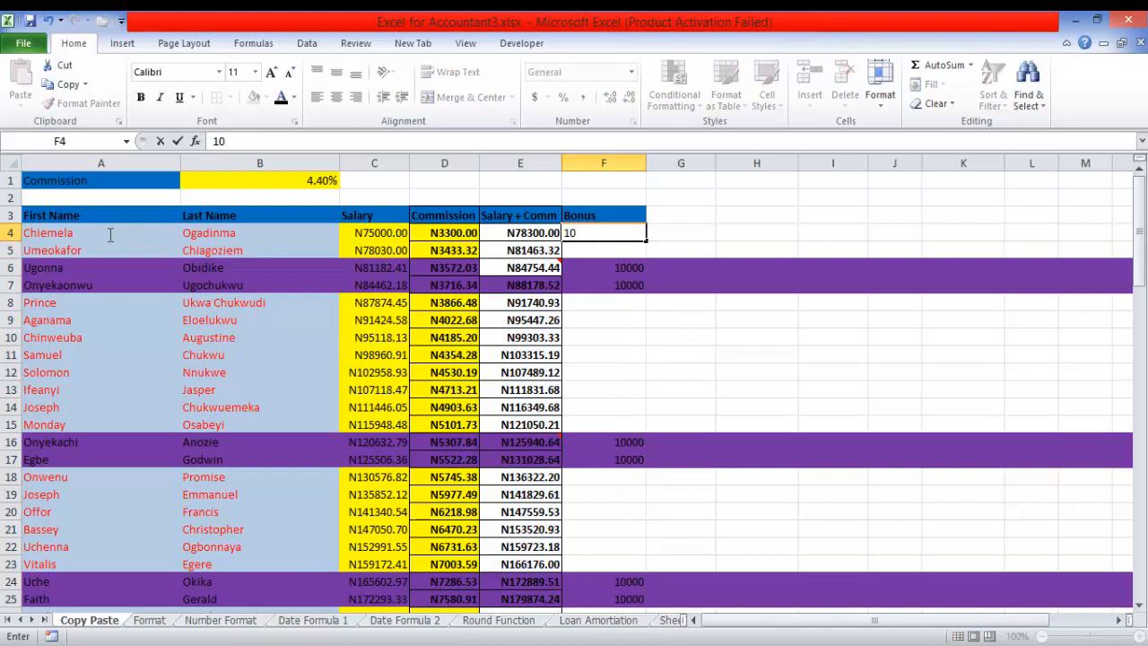
type("000")
key("Return")
key("Up")
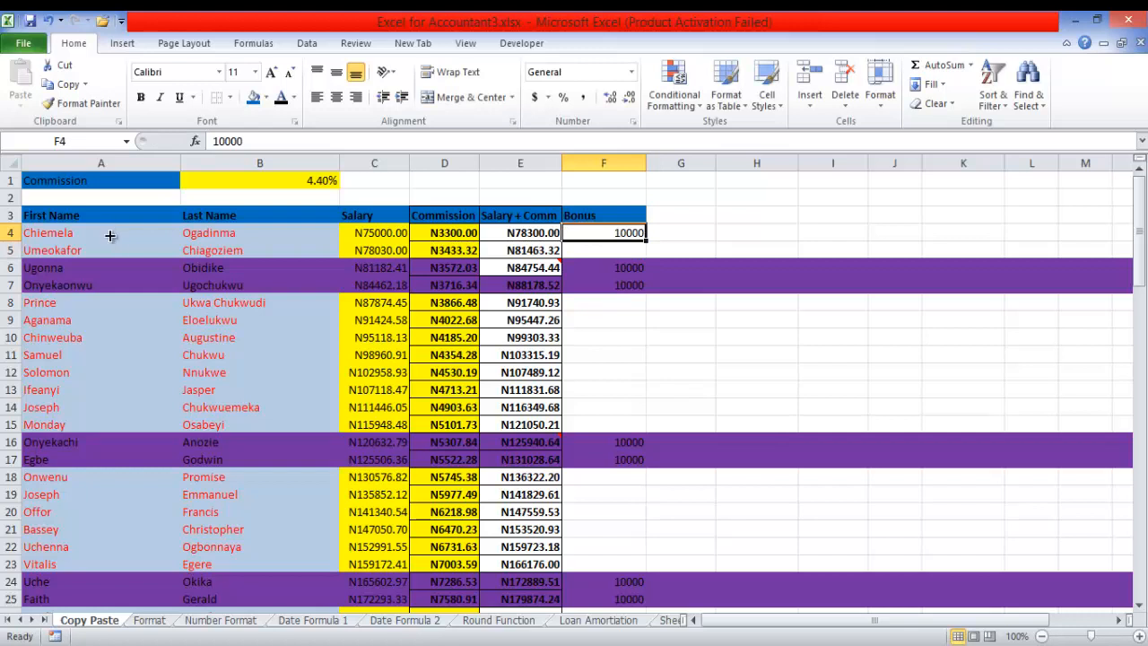
left_click_drag(644, 241, 644, 255)
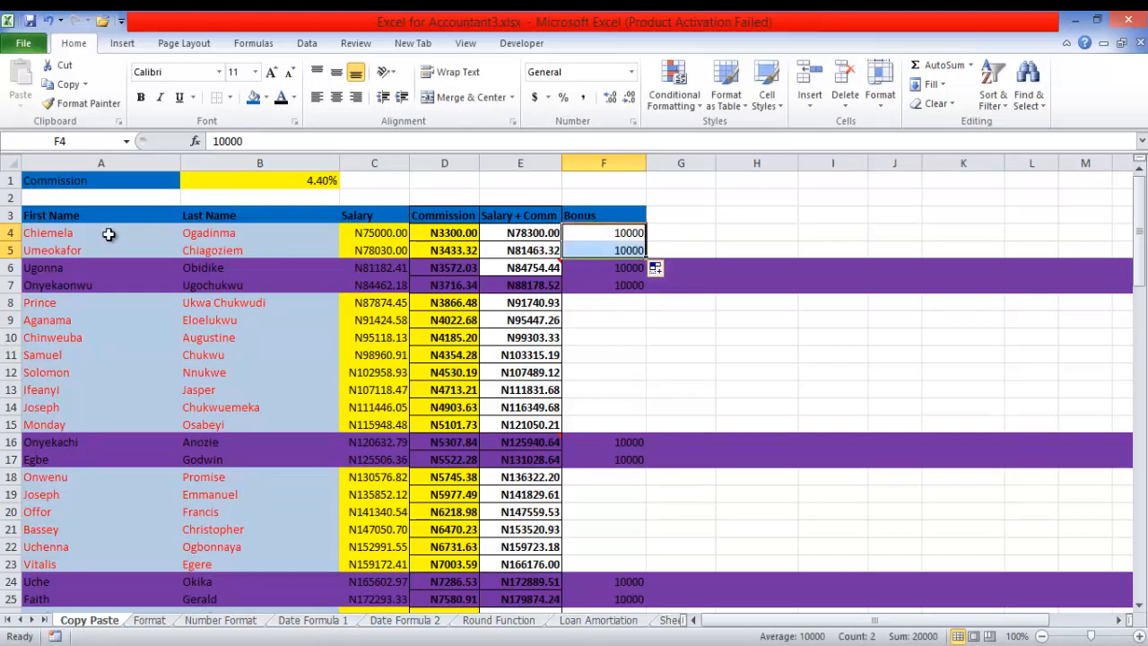
Step: Fill the 10000 bonus down the blank Bonus cells between F7 and F43, continuing from each existing block
key("ctrl+Down")
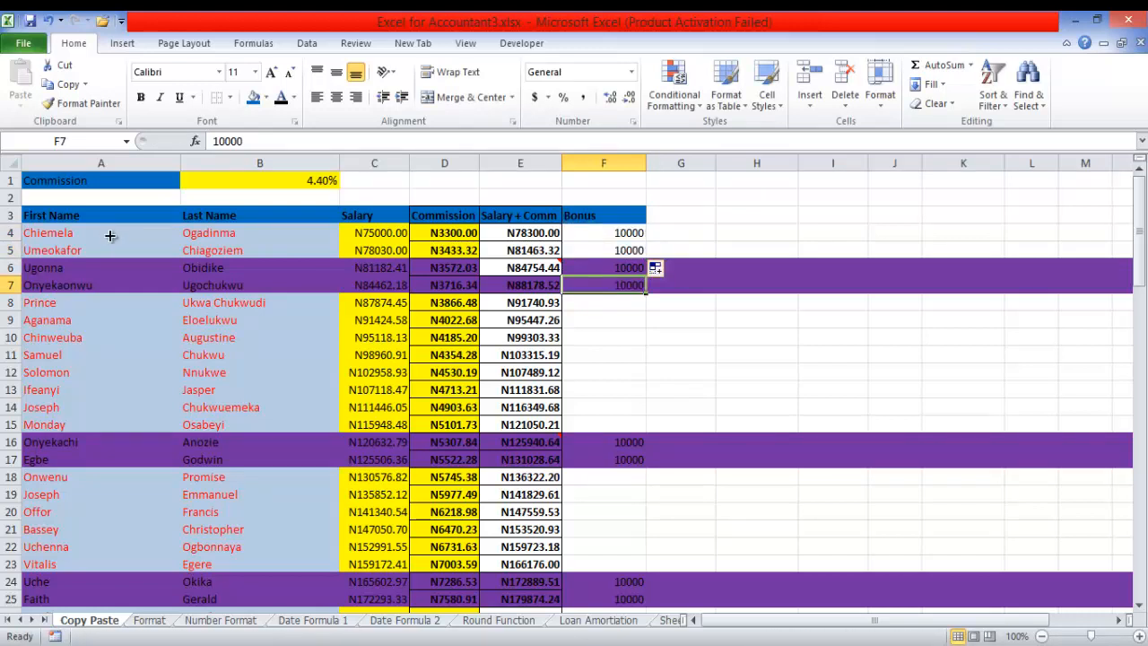
double_click(645, 293)
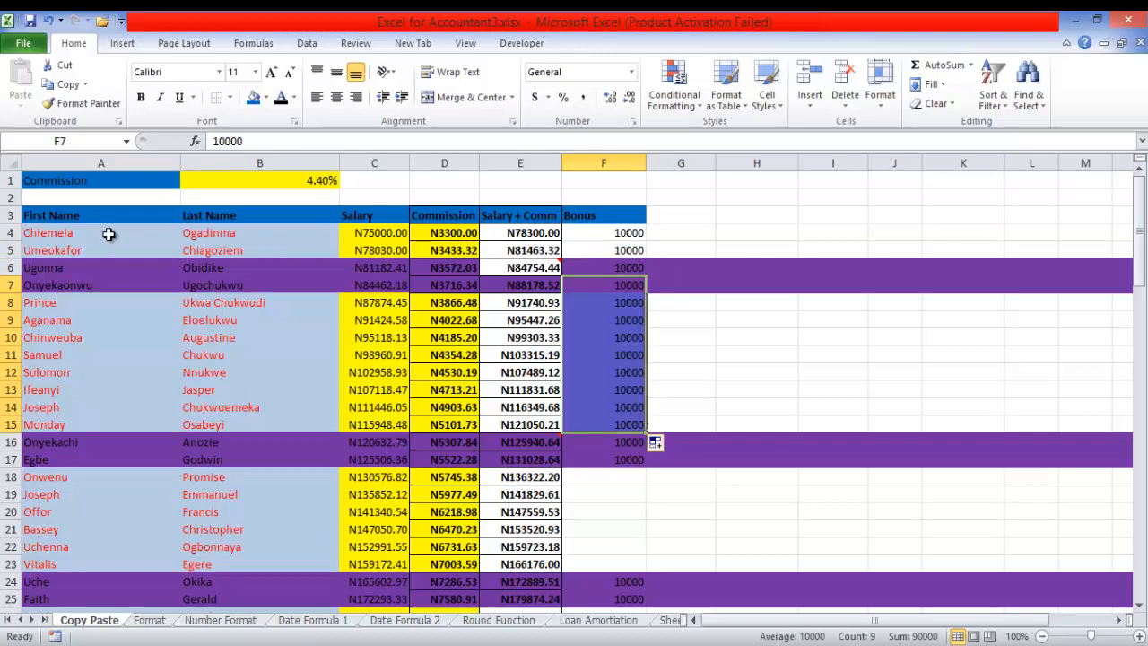
key("ctrl+Down")
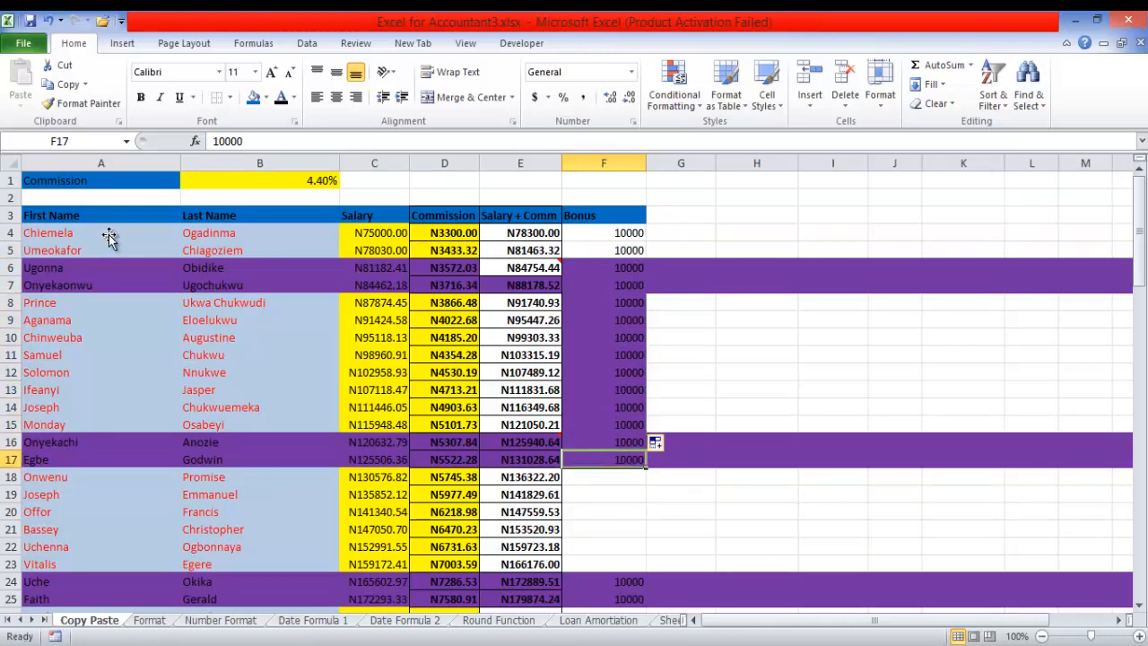
double_click(645, 468)
left_click_drag(1140, 218, 1139, 269)
key("ctrl+Down")
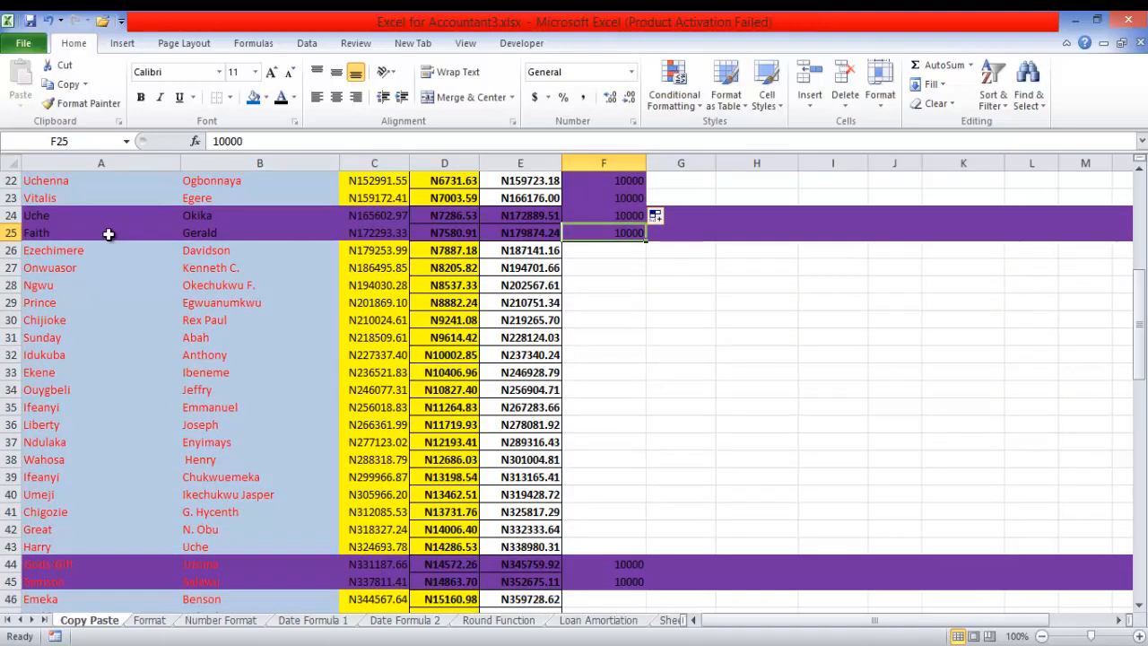
double_click(645, 241)
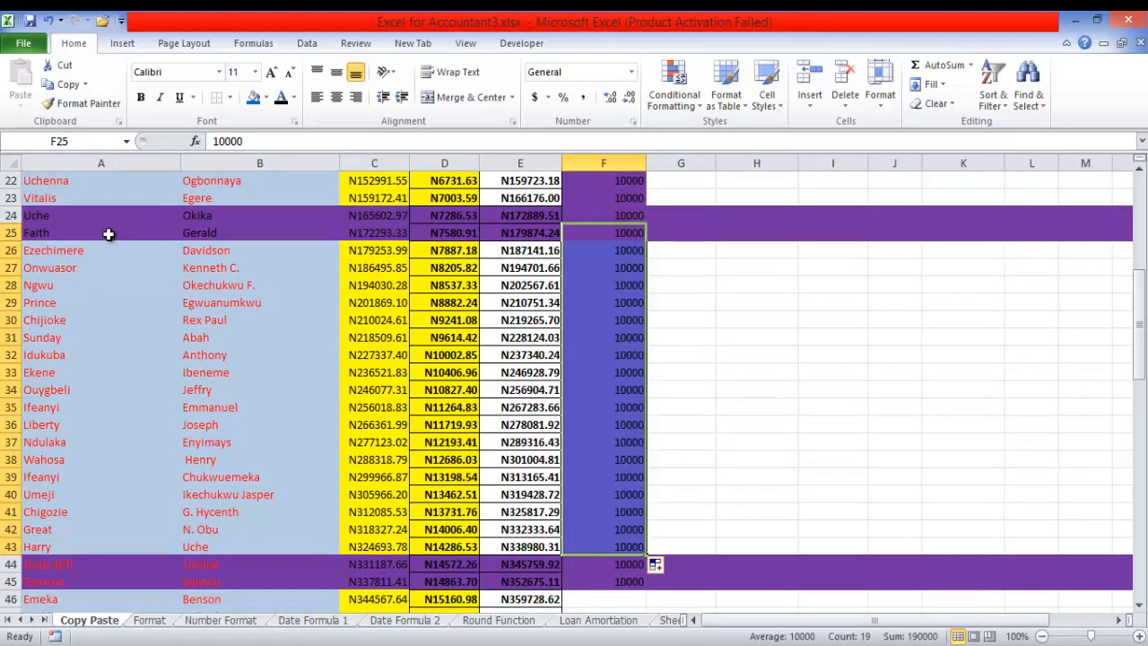
Step: Fill the 10000 bonus into the remaining blank Bonus cells from F45 down to row 95
key("ctrl+Down")
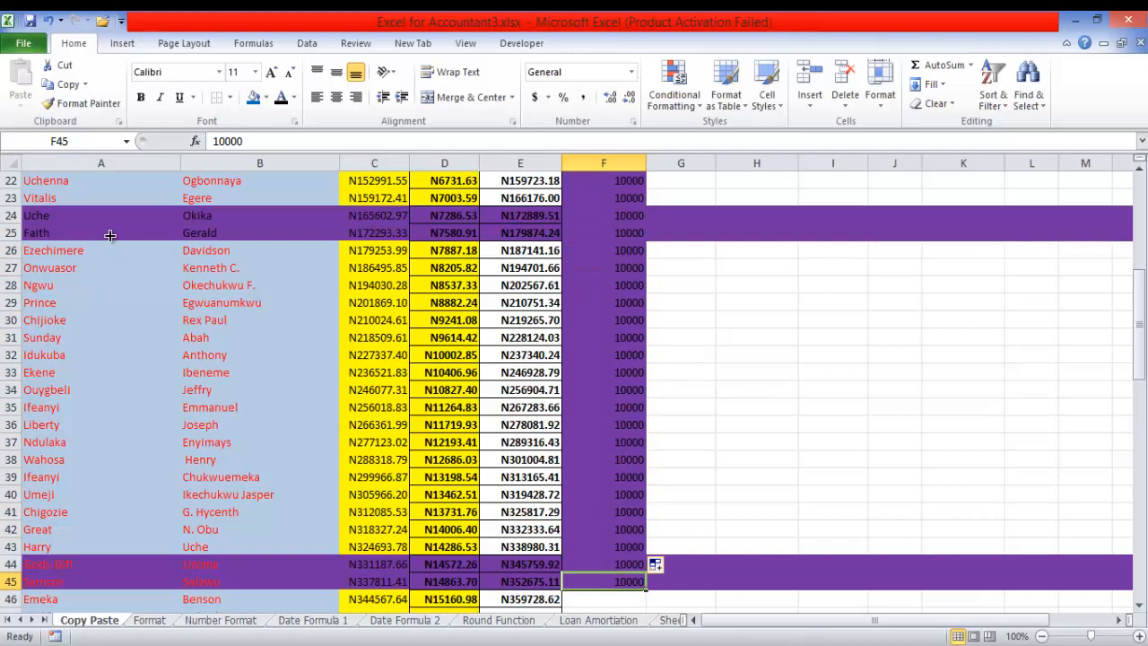
double_click(645, 589)
scroll(109, 237, "down", 9)
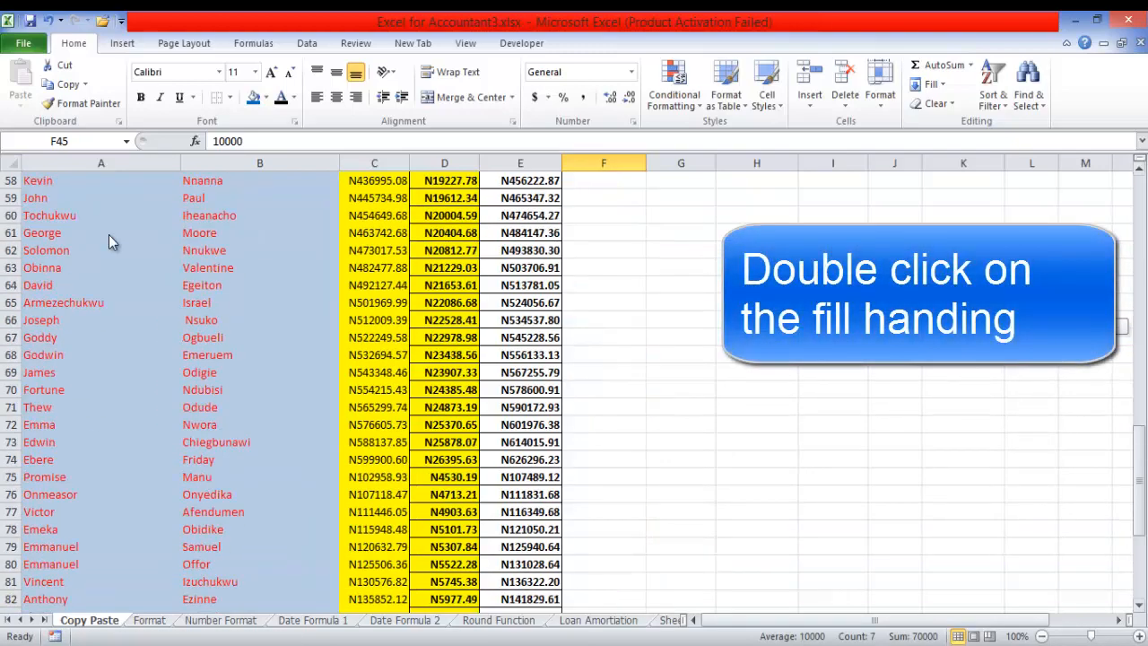
scroll(108, 237, "up", 2)
key("ctrl+Down")
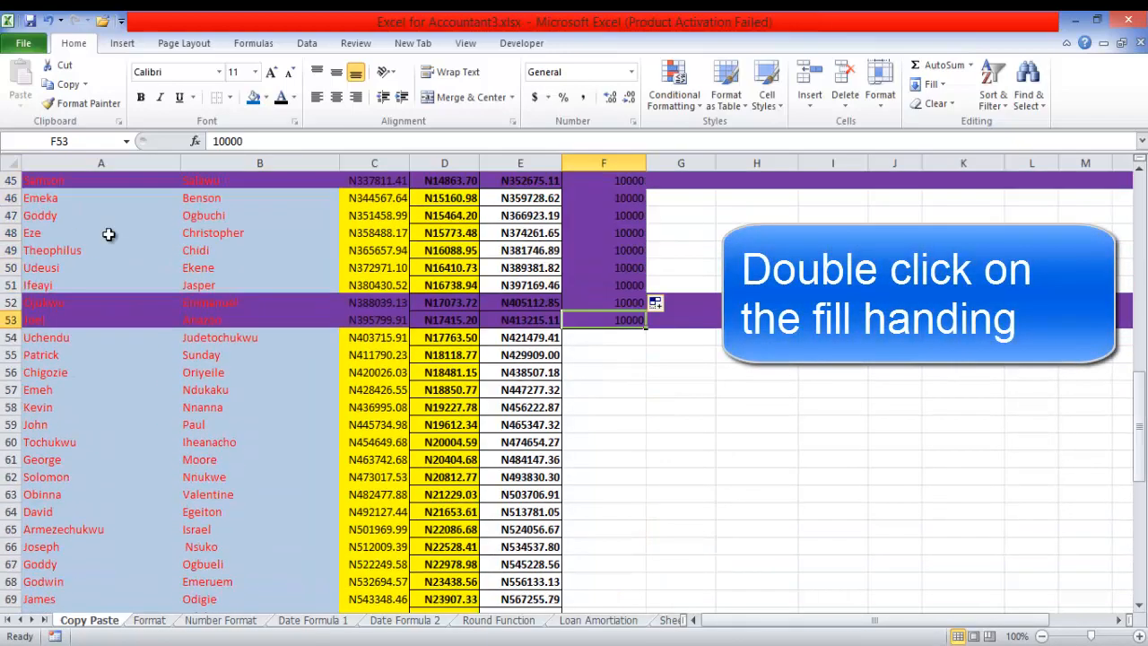
key("ctrl+shift+Down")
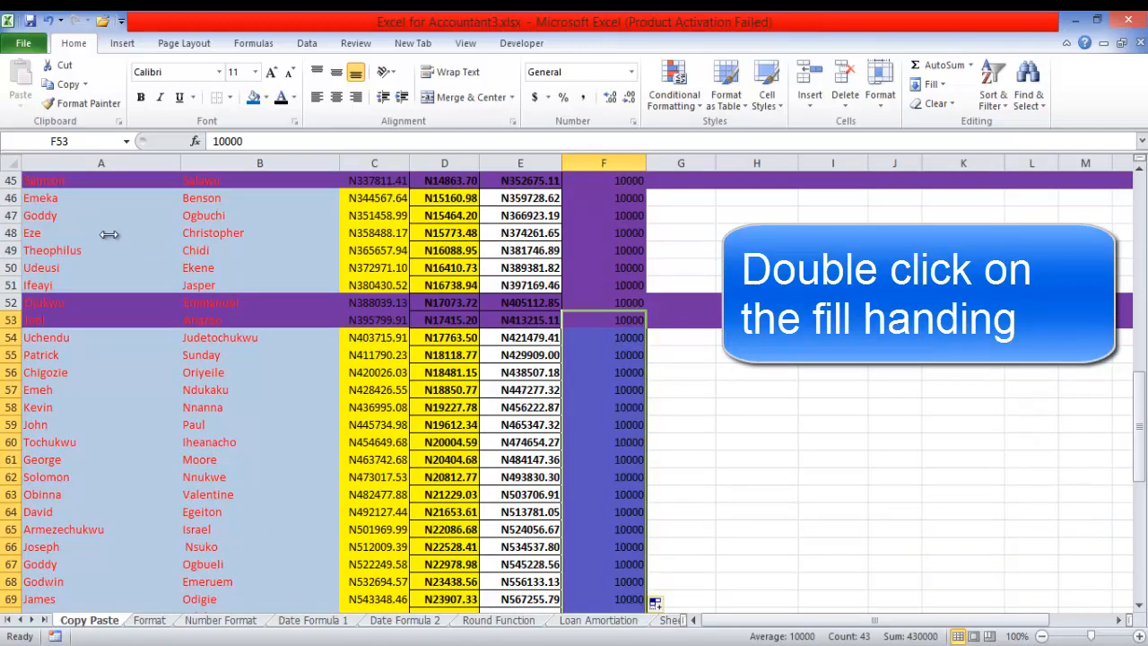
scroll(108, 241, "down", 9)
scroll(108, 241, "up", 20)
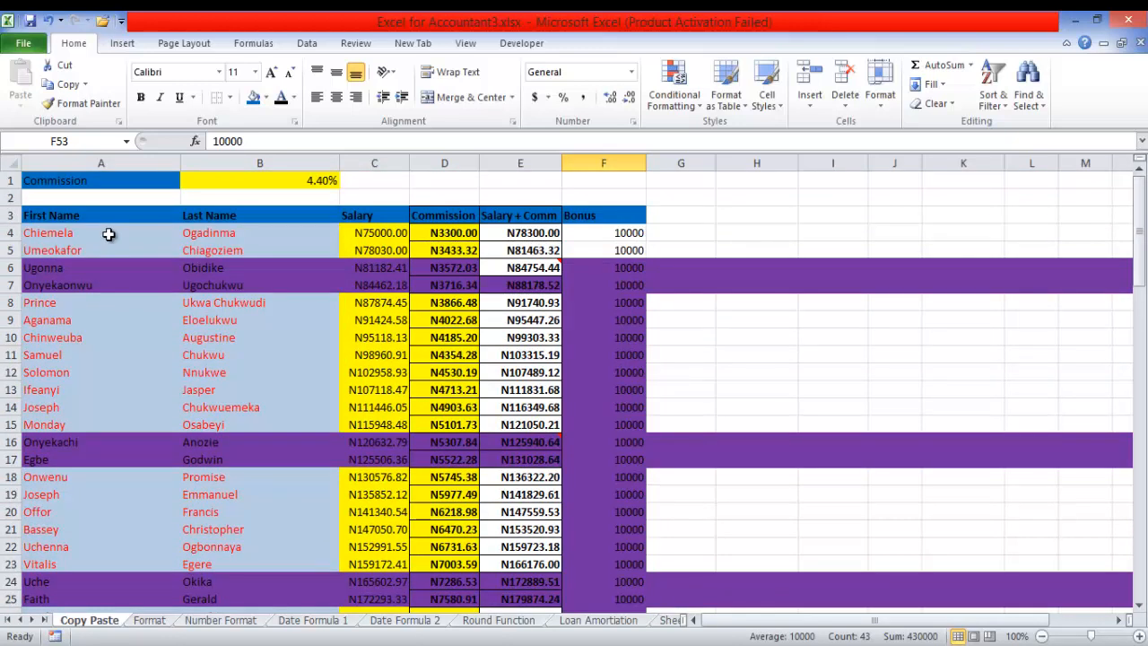
Step: Add the column header "Sal+comm+bonus" in cell G3, beside Bonus
key("ctrl+Up")
key("Right")
type("Sal")
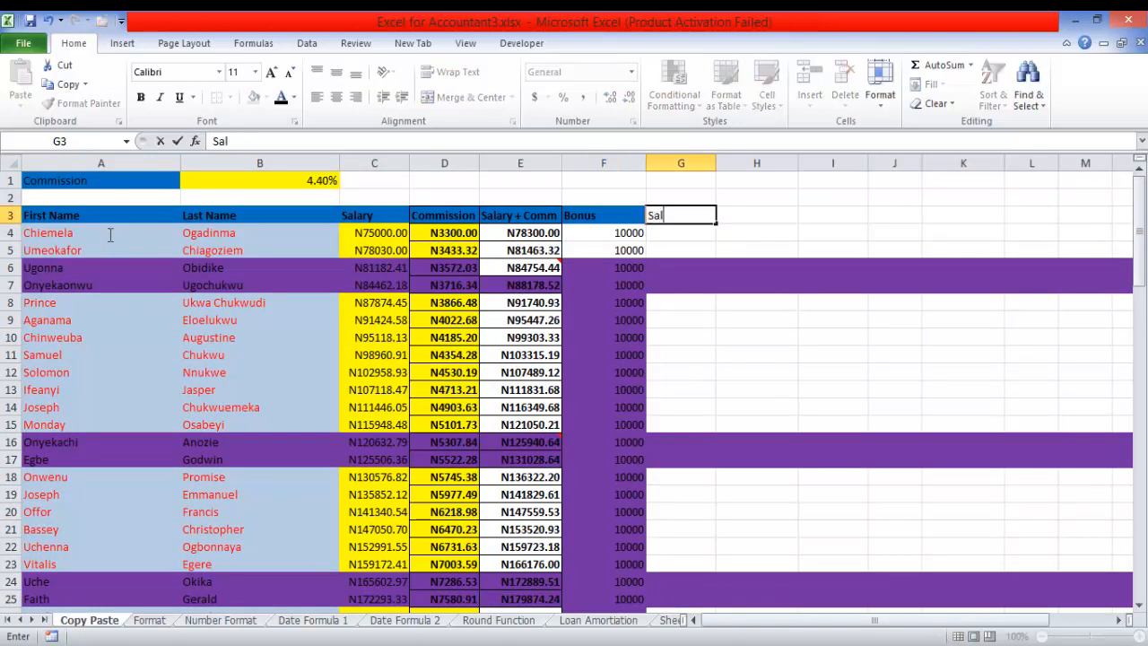
type("+comm+b")
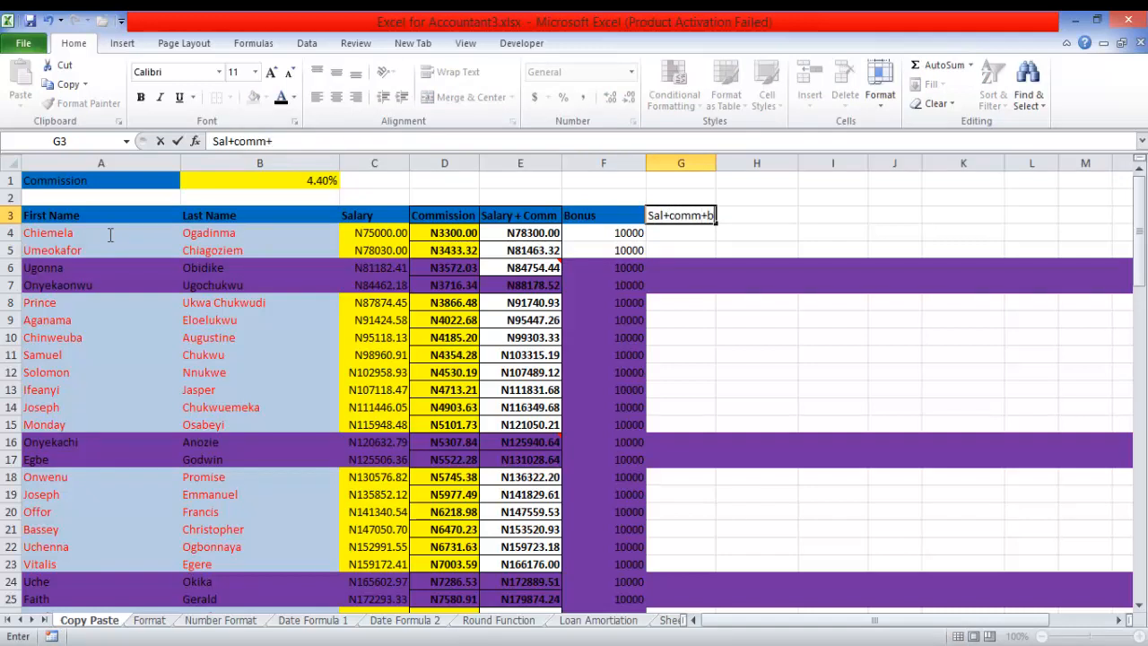
type("onus")
key("Return")
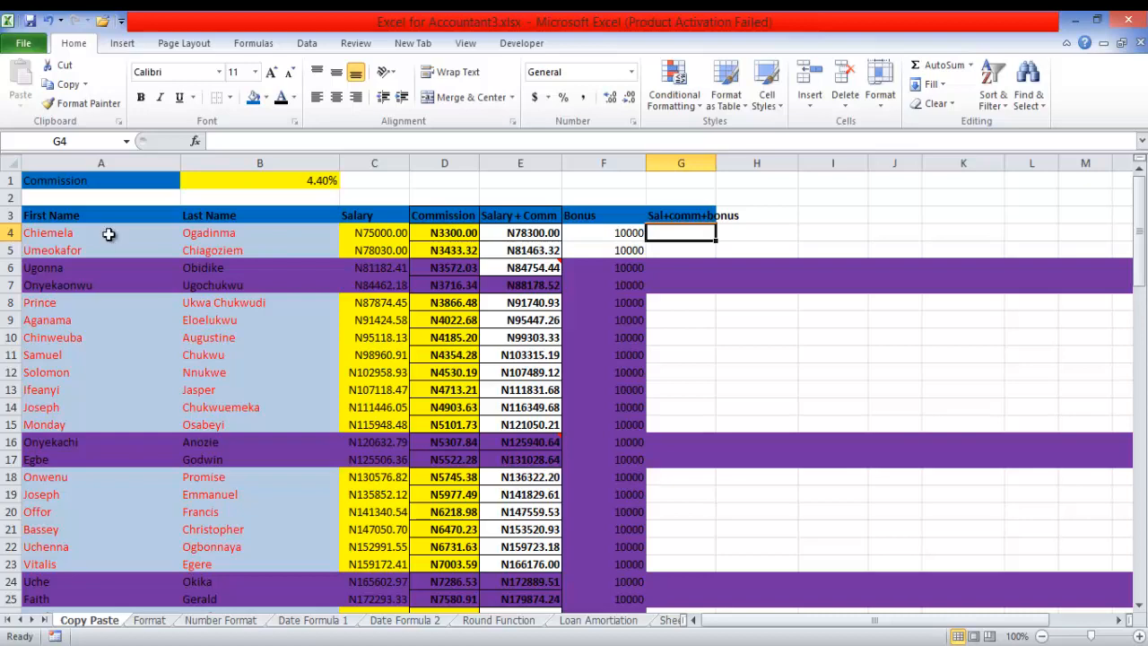
Step: Copy all the bonus values in F4:F95
key("Left")
key("ctrl+shift+Down")
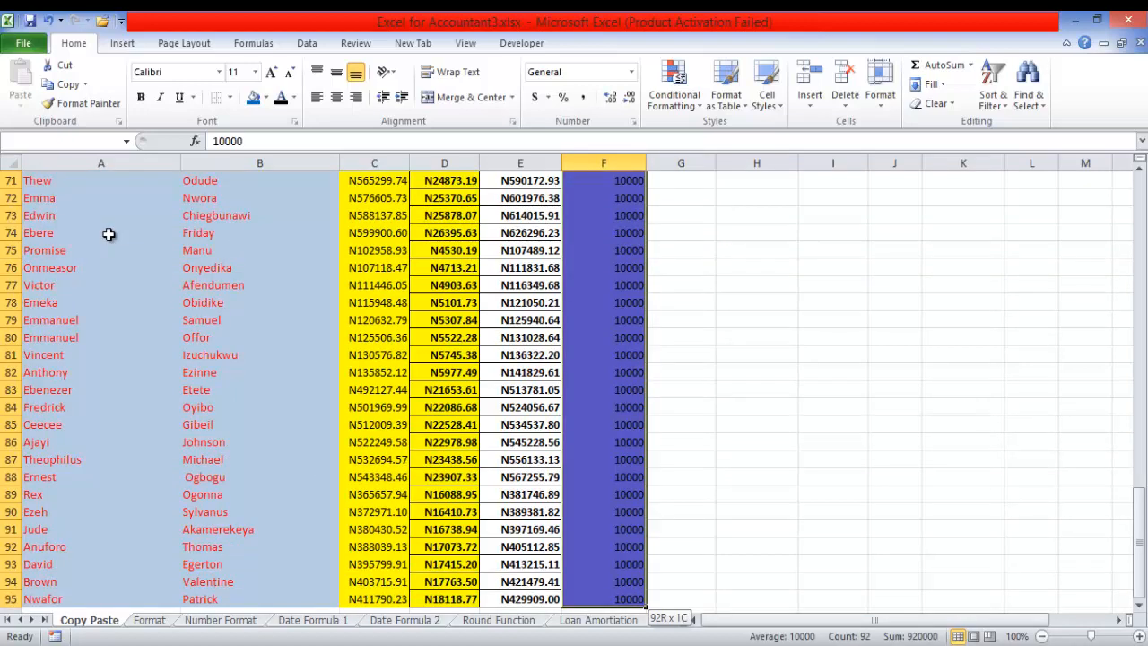
key("ctrl+c")
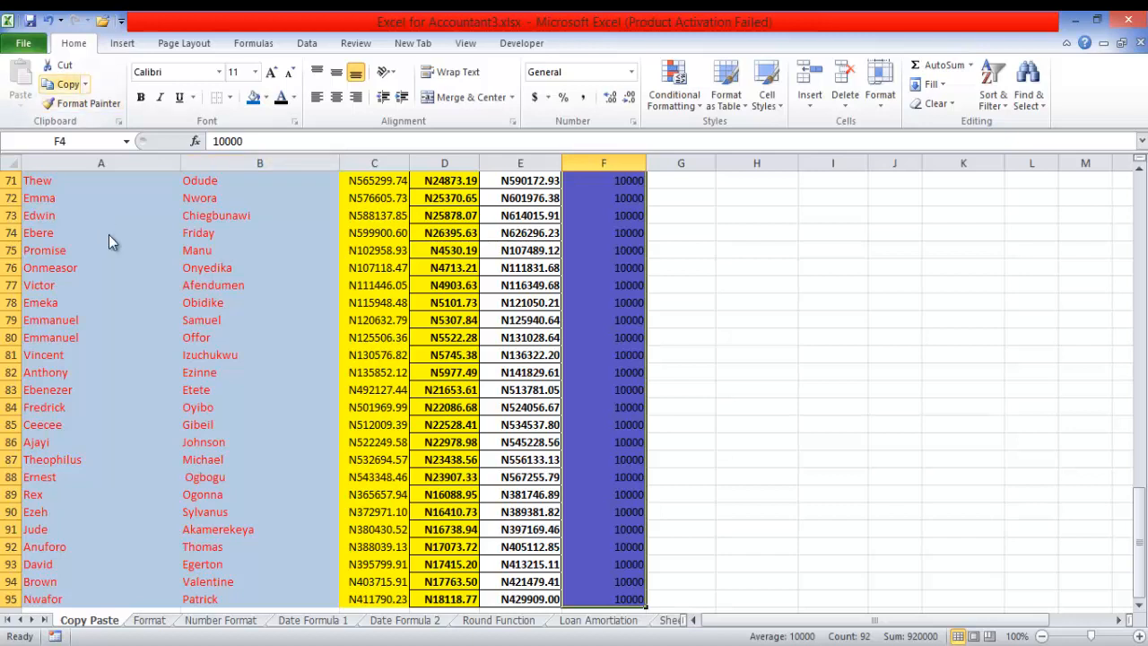
key("ctrl+BackSpace")
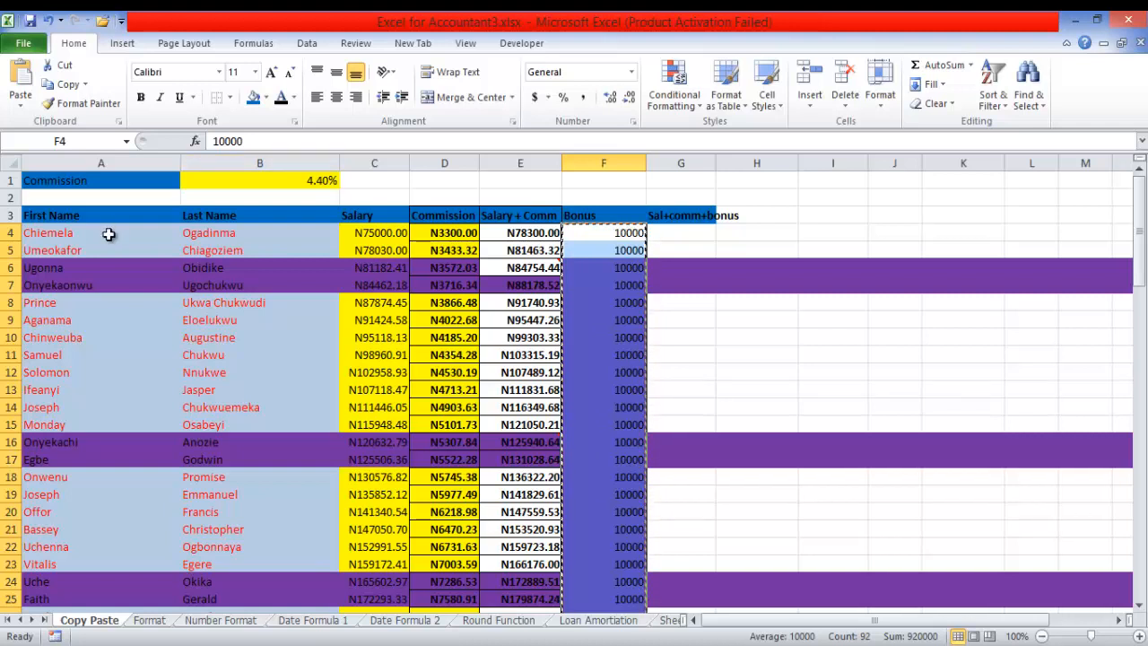
Step: Try adding the copied bonuses to the Salary + Comm values in E4:E95 using Paste Special with All and the Add operation
key("Left")
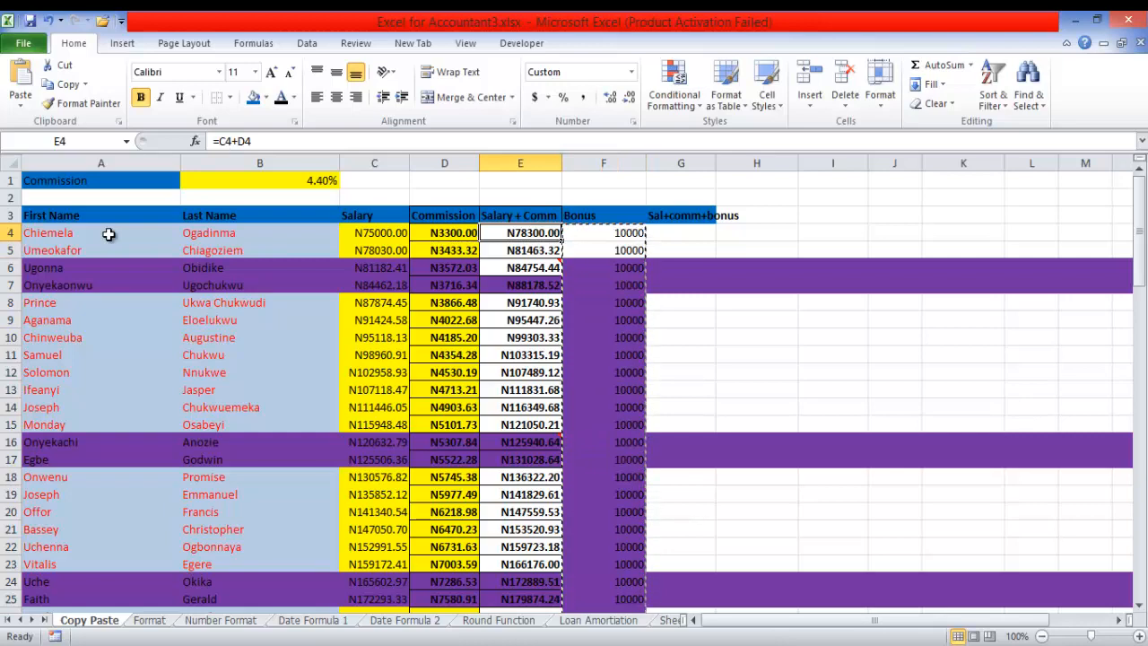
key("ctrl+shift+Down")
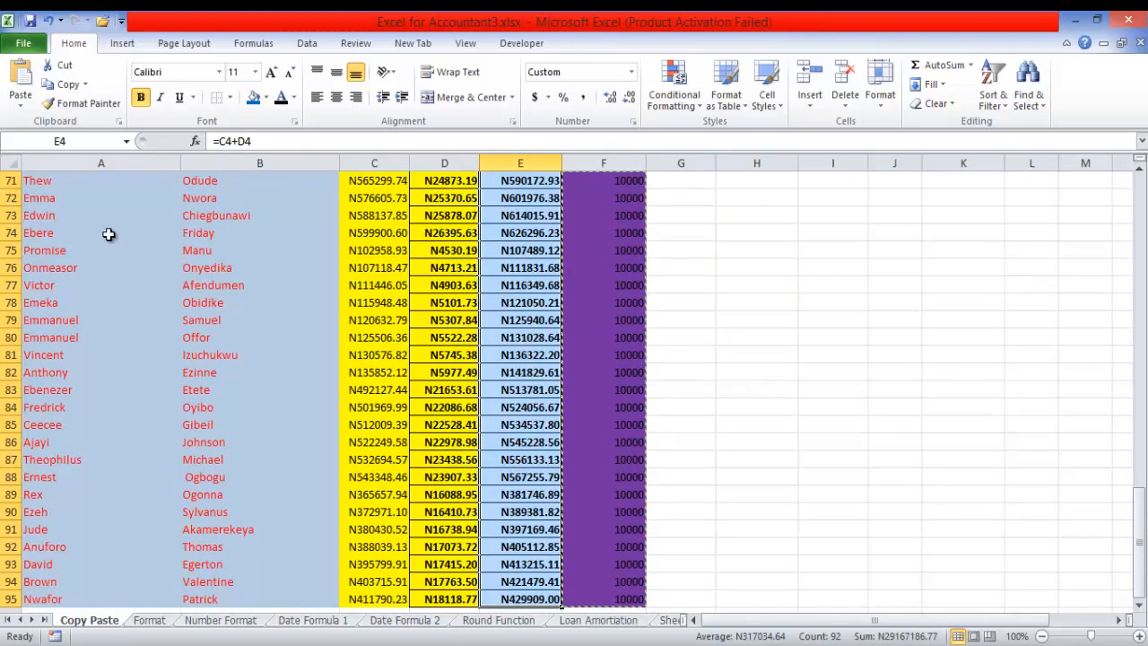
key("alt+h")
key("v")
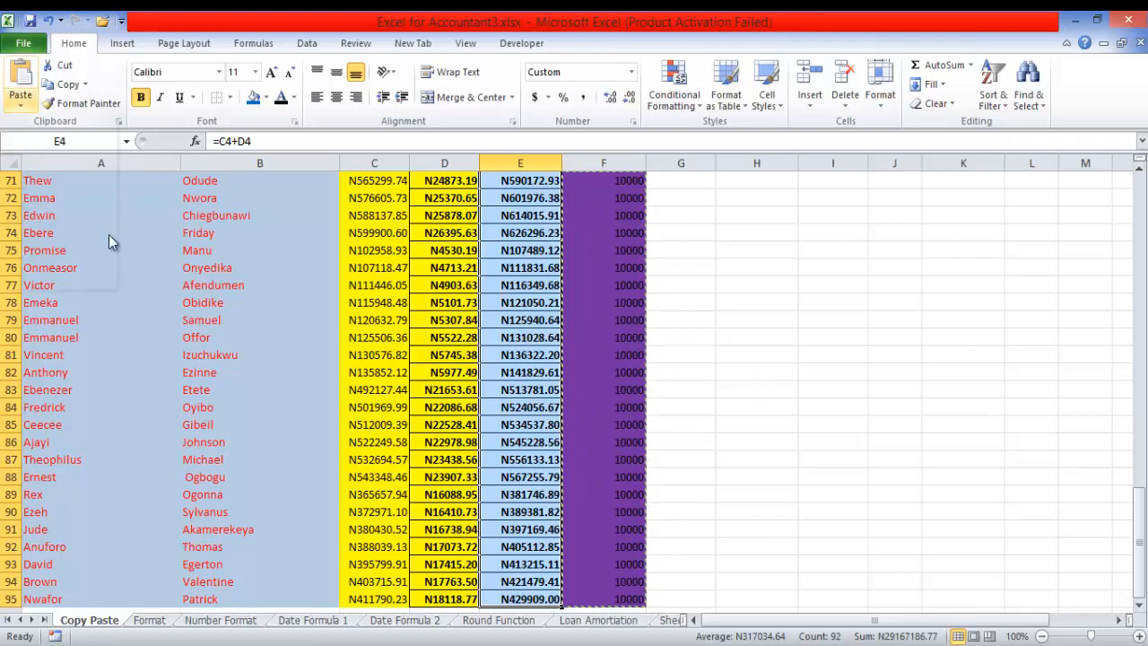
key("s")
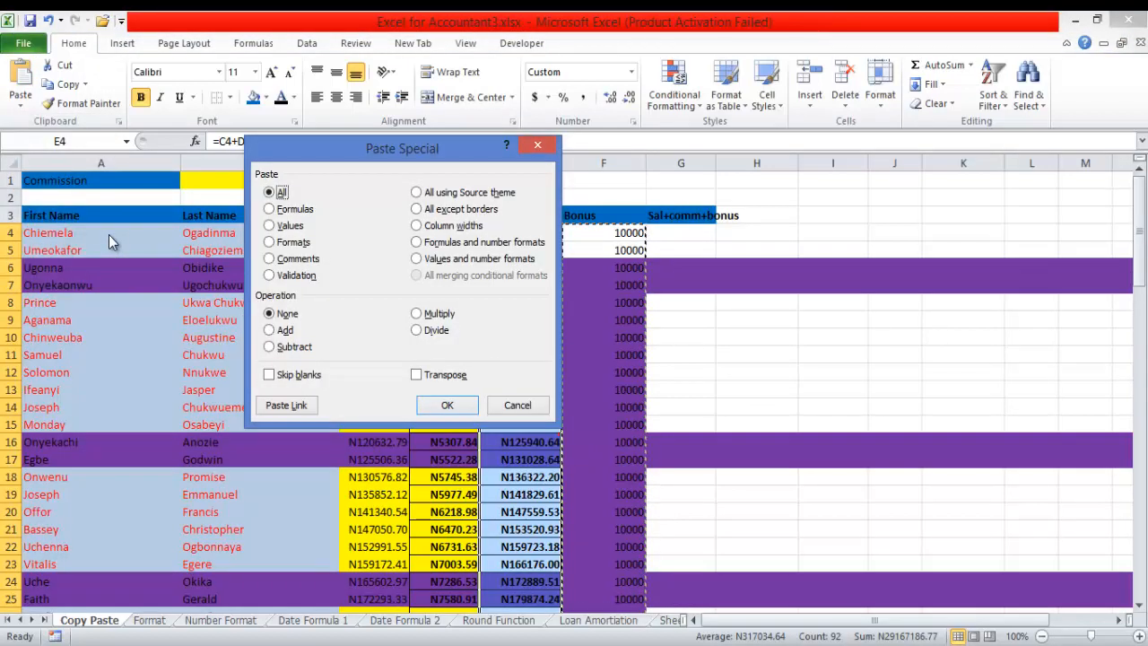
key("d")
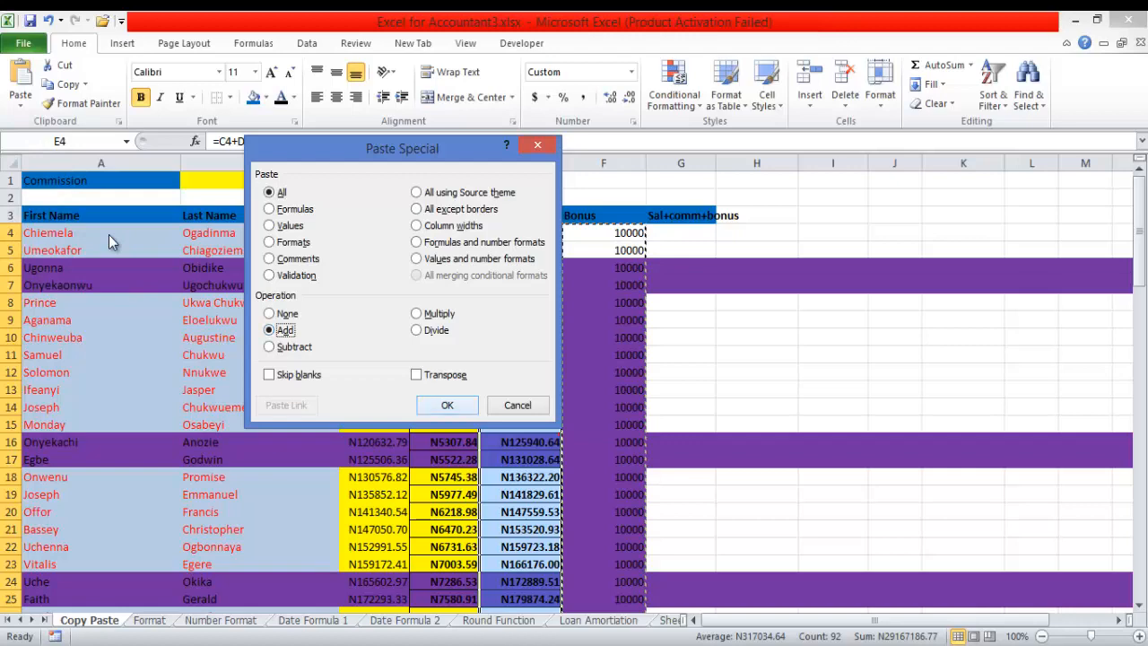
key("Return")
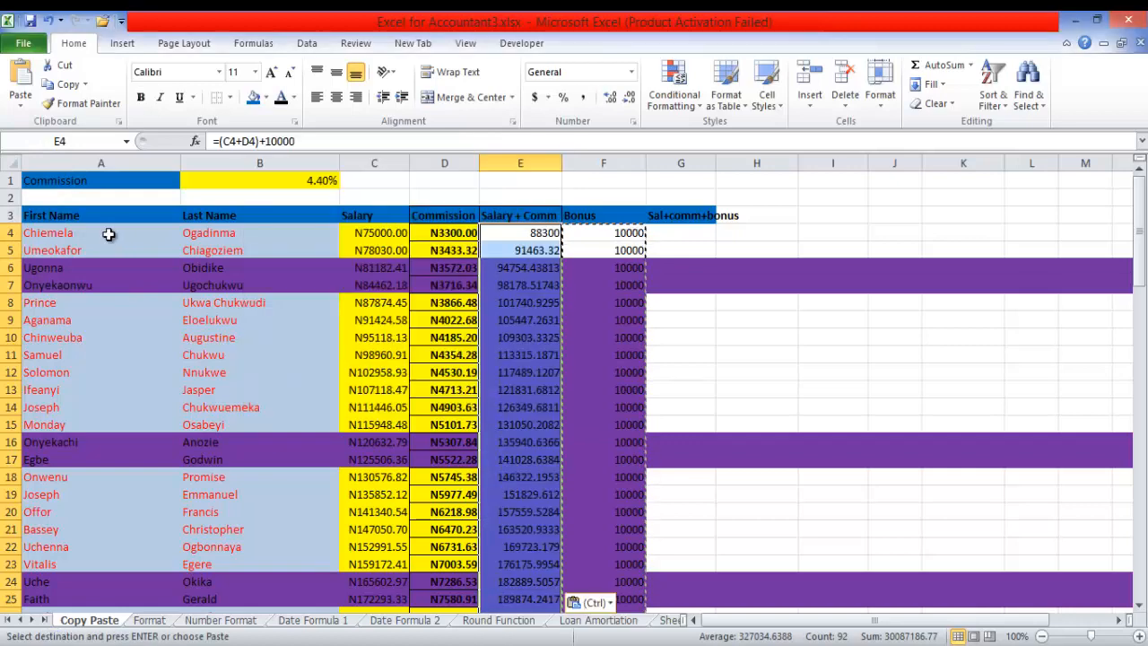
double_click(832, 320)
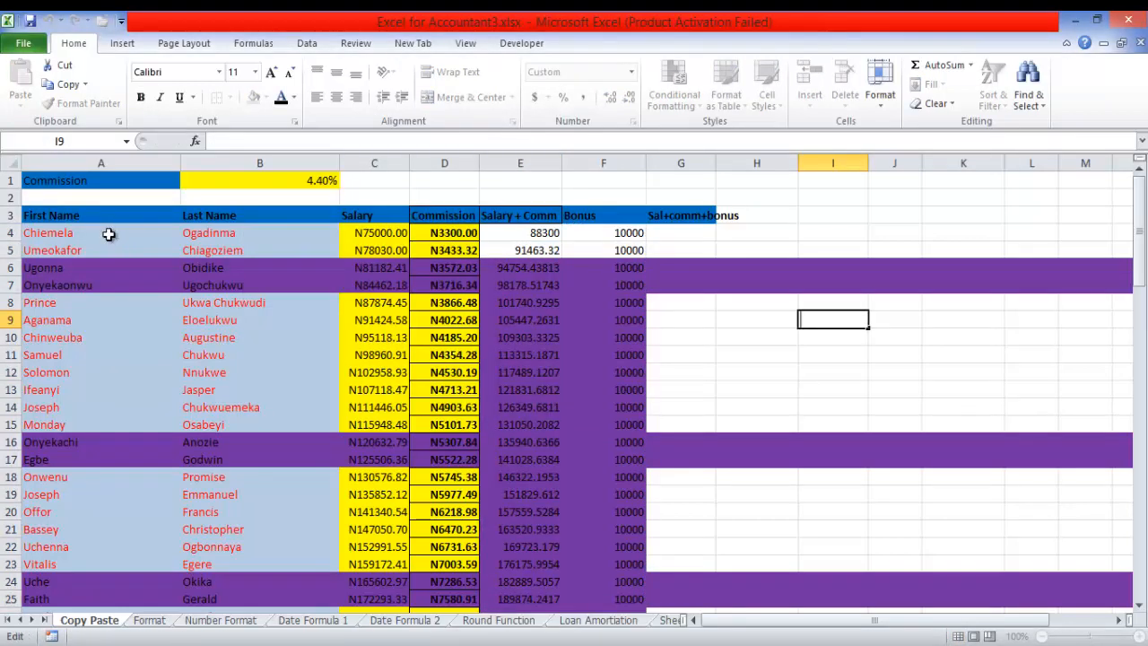
key("Up")
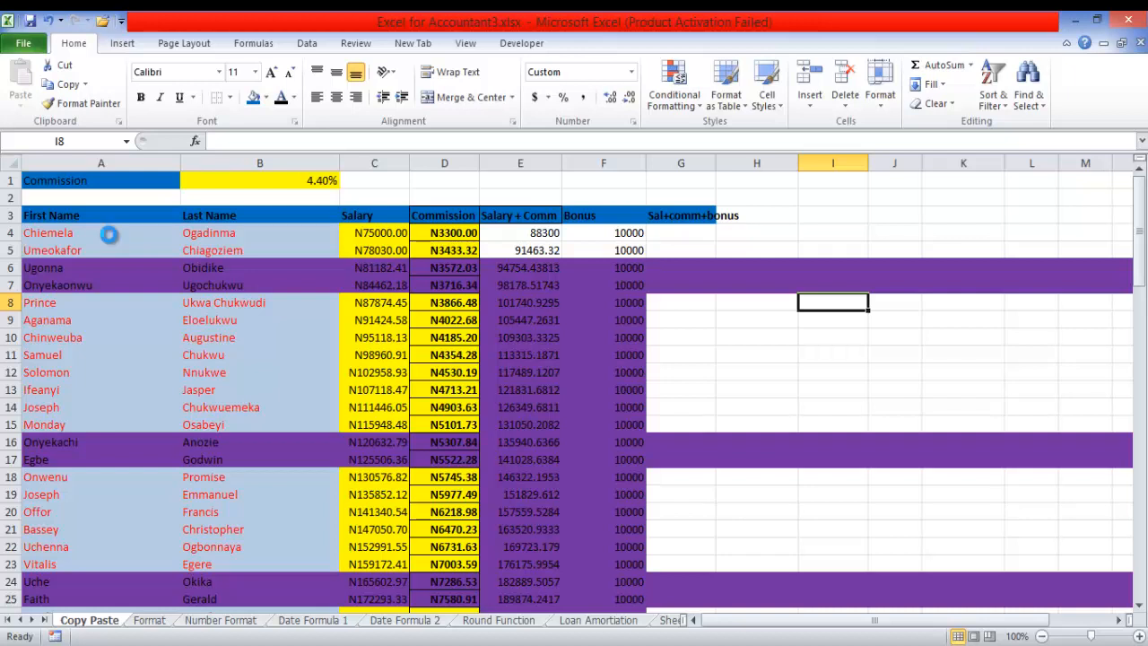
Step: Undo the bonus addition to restore the Salary + Comm formulas and formatting
key("ctrl+z")
key("ctrl+z")
key("ctrl+z")
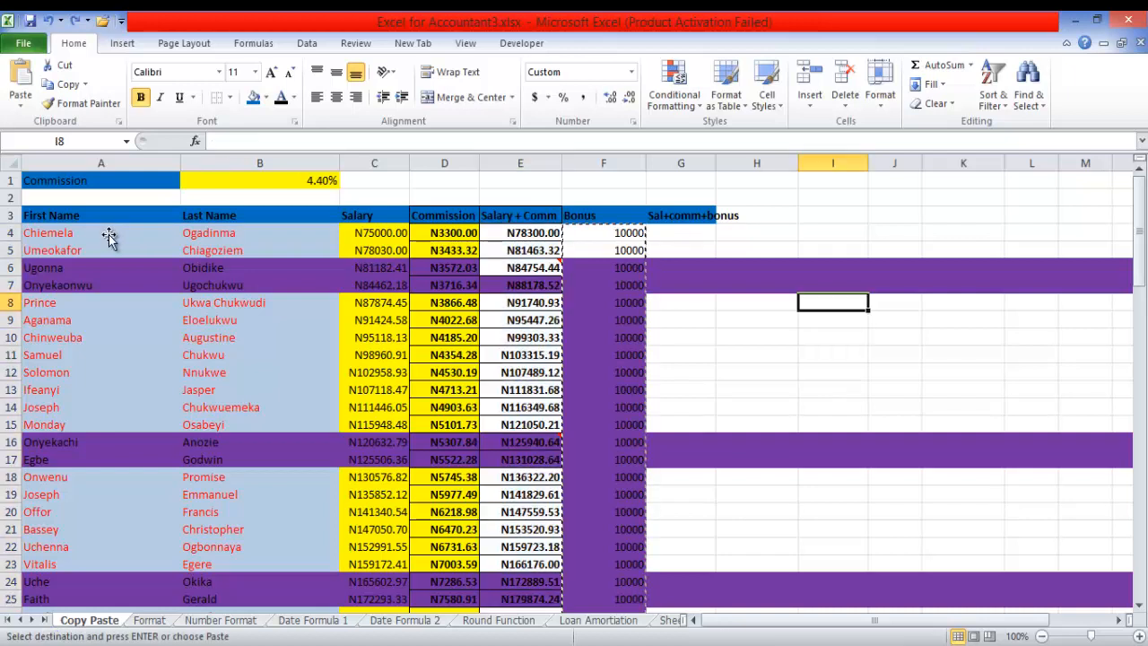
key("ctrl+z")
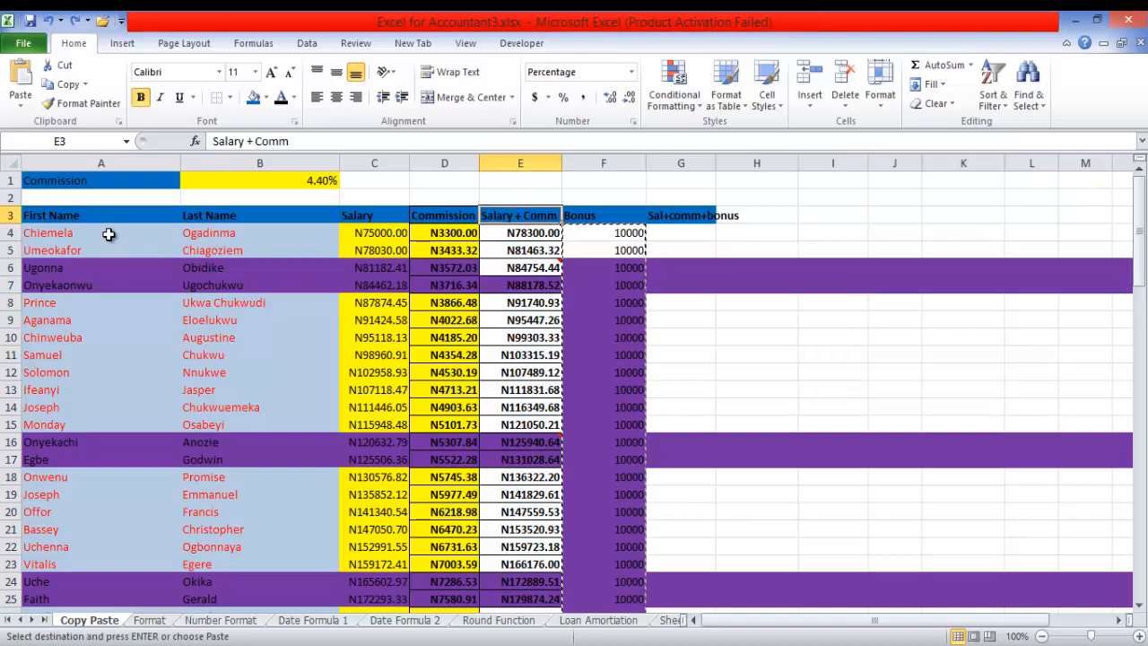
Step: Copy the Salary + Comm column with its header, E3:E95
key("ctrl+shift+Down")
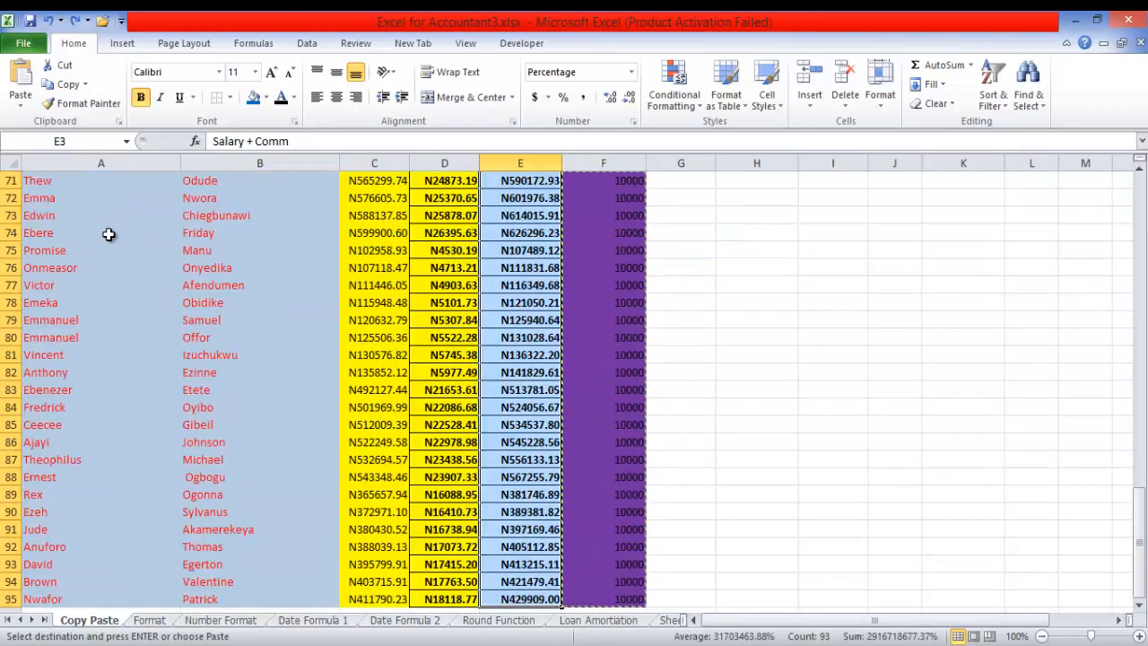
key("ctrl+c")
key("ctrl+BackSpace")
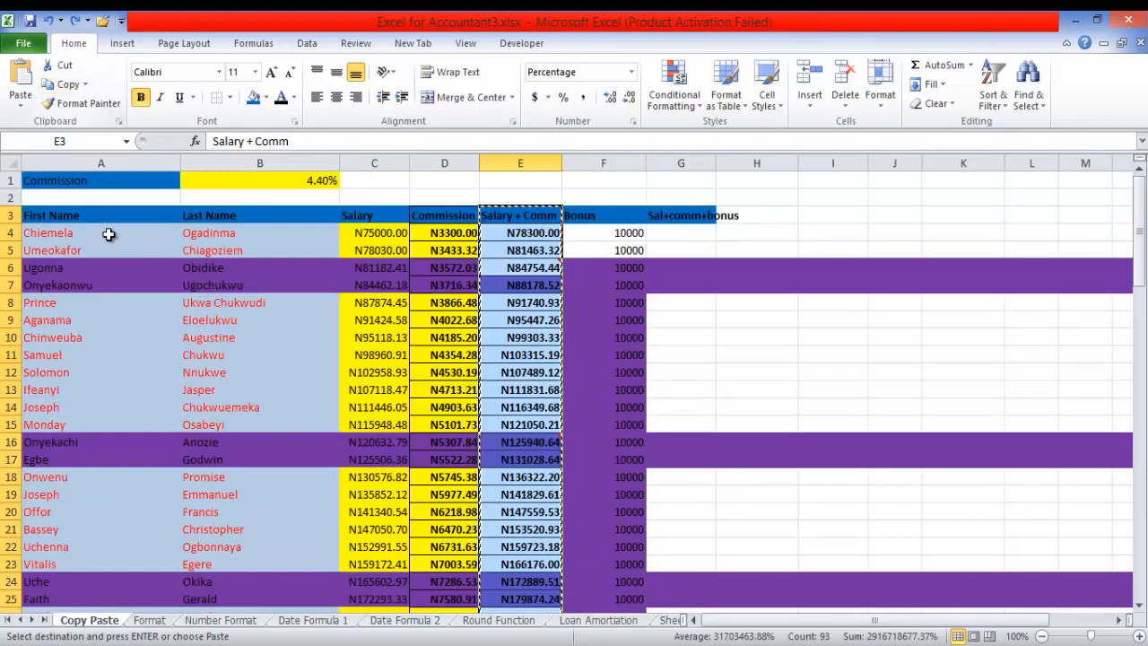
Step: Paste the copied Salary + Comm column at I3 as values with number formatting, and end copy mode
key("Right")
key("Right")
key("Right")
key("Right")
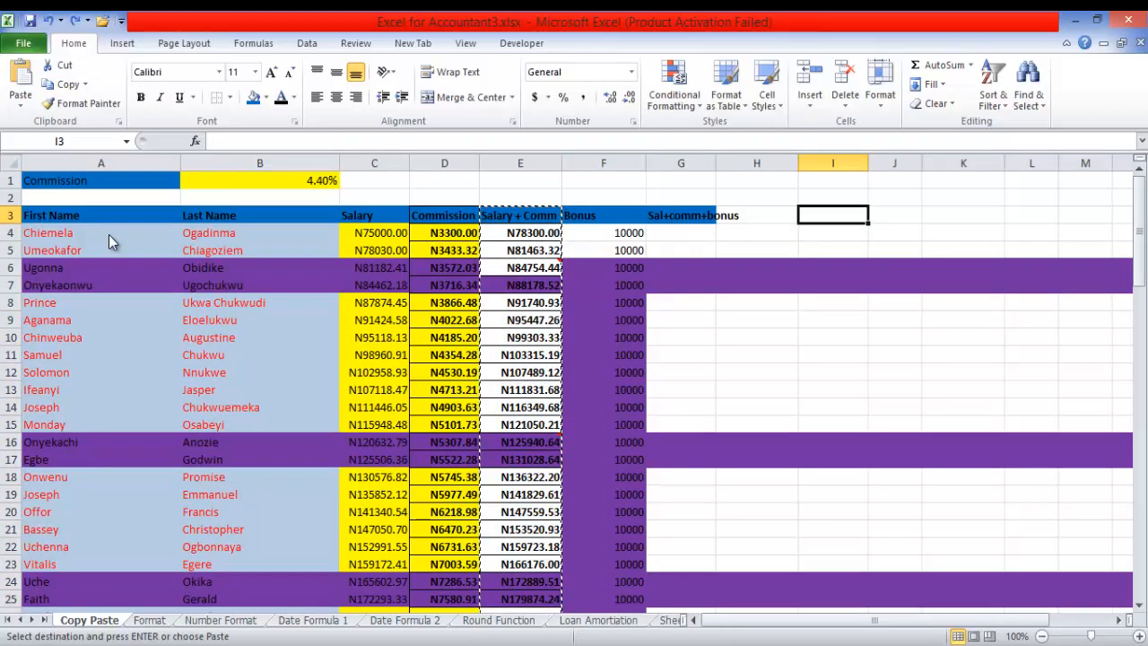
key("alt+h")
key("v")
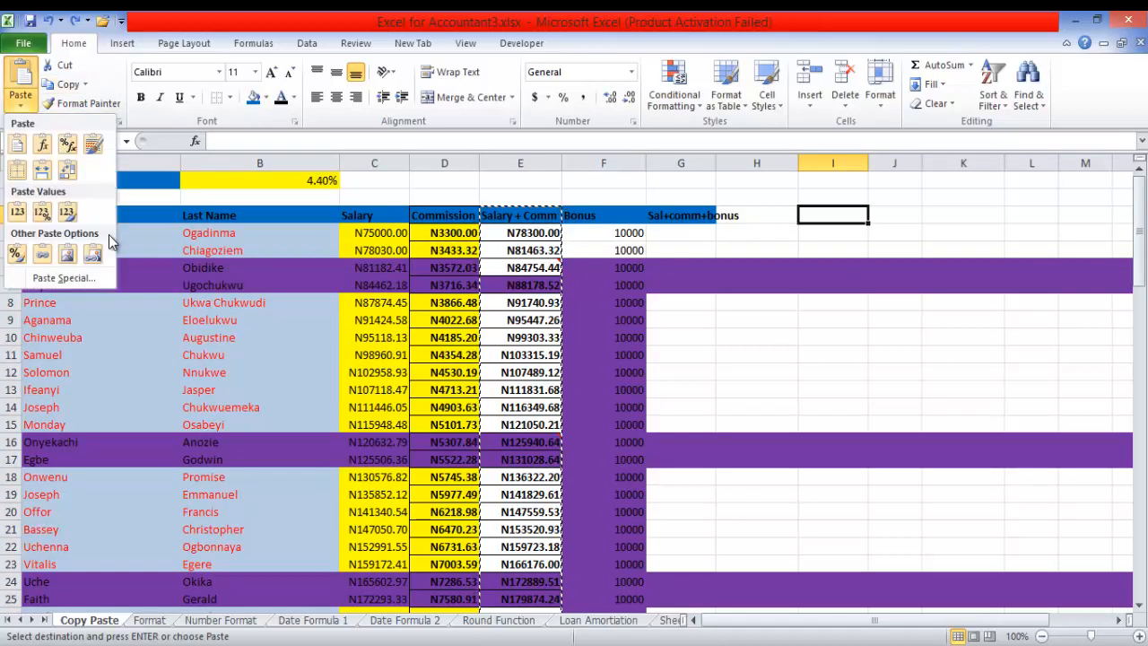
key("Down")
key("Down")
key("Left")
key("Left")
key("Return")
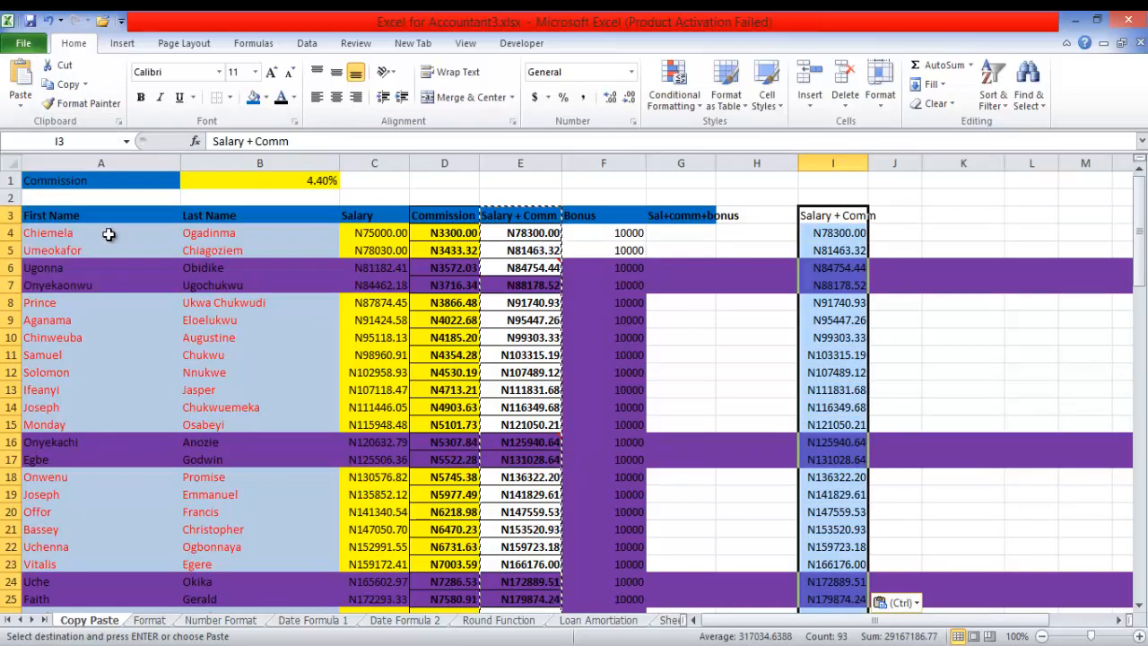
key("Down")
key("Right")
key("Right")
key("BackSpace")
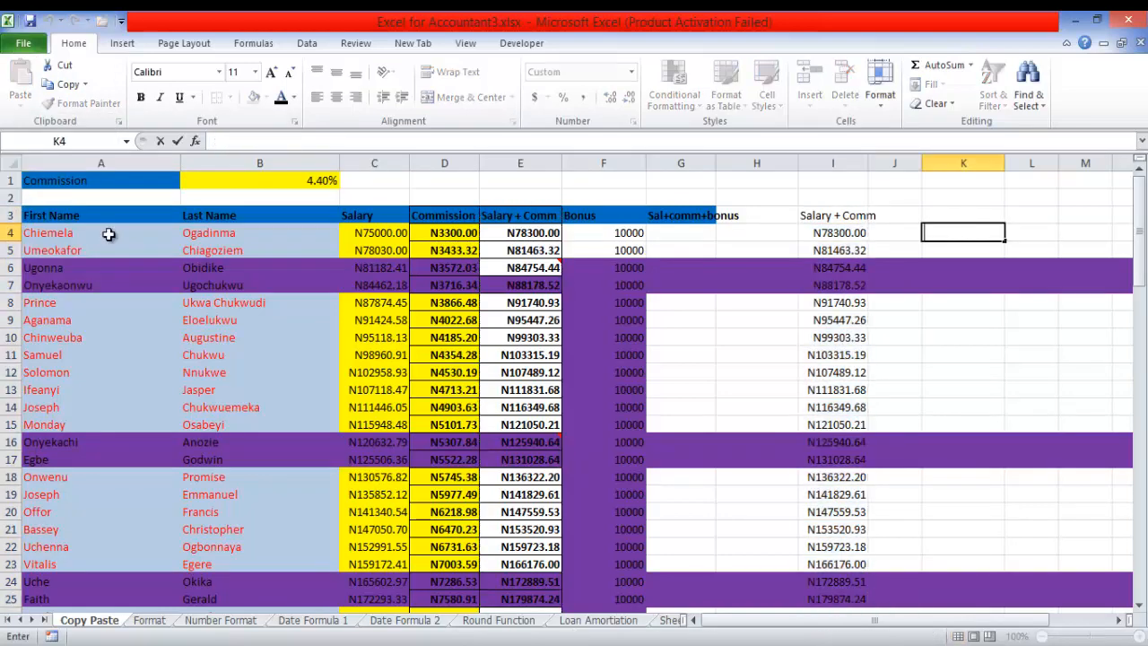
Step: Copy the bonus values in F4:F95
key("Left")
key("Left")
key("Left")
key("Left")
key("Left")
key("ctrl+shift+Down")
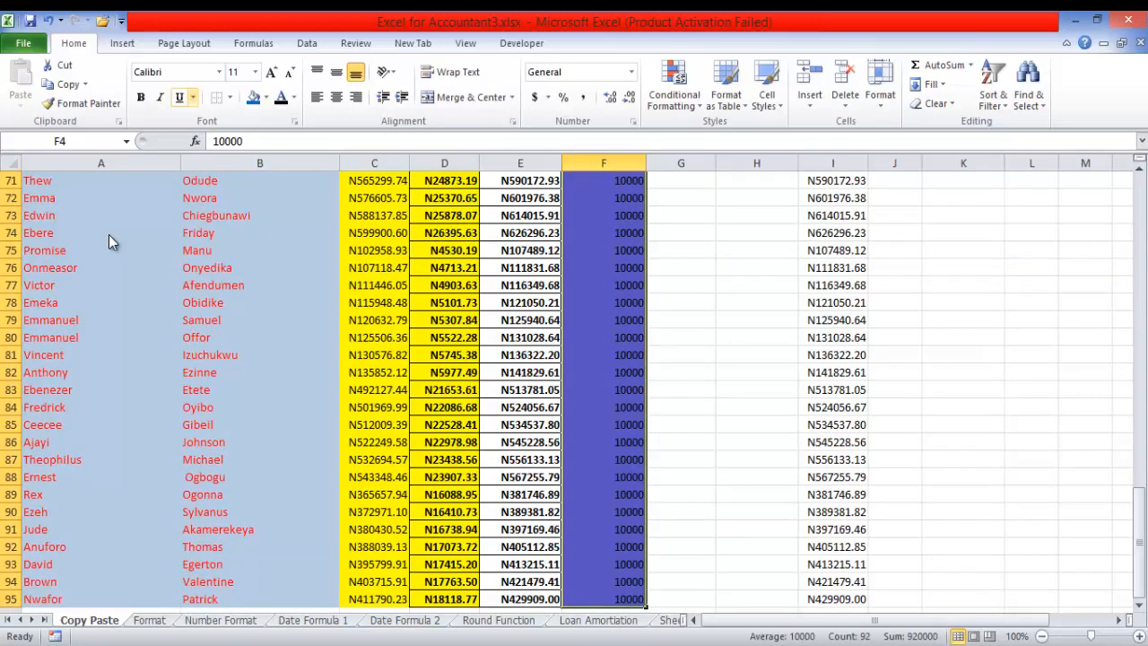
key("ctrl+c")
key("ctrl+BackSpace")
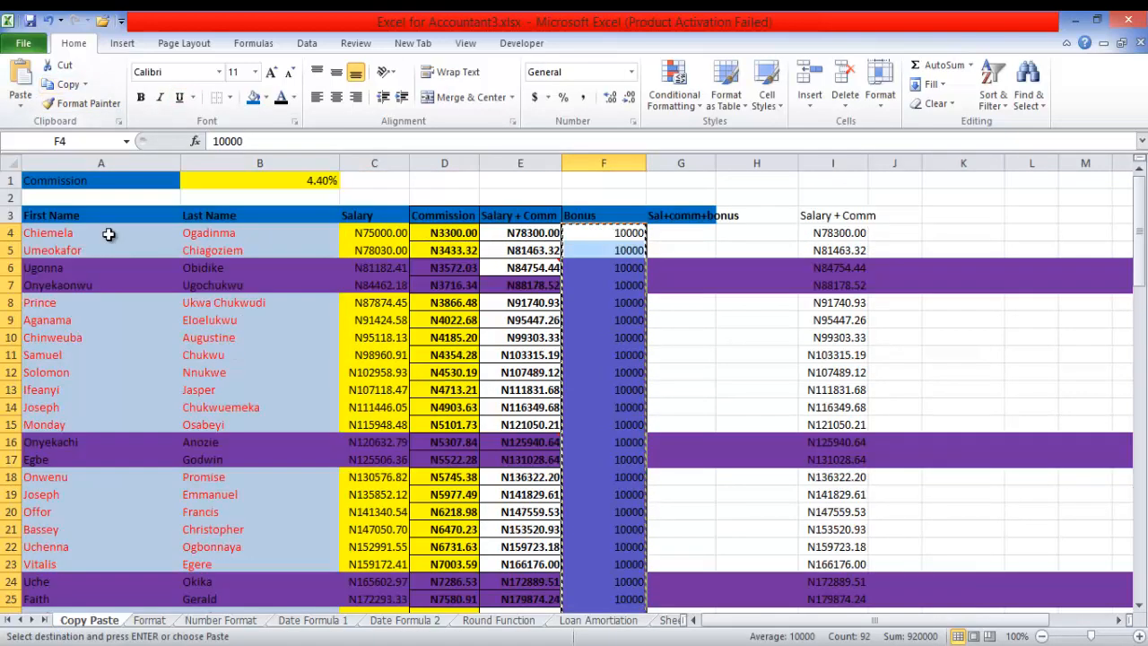
Step: Add the copied bonuses to the Salary + Comm values in E4:E95 using Paste Special with All and the Add operation
key("Left")
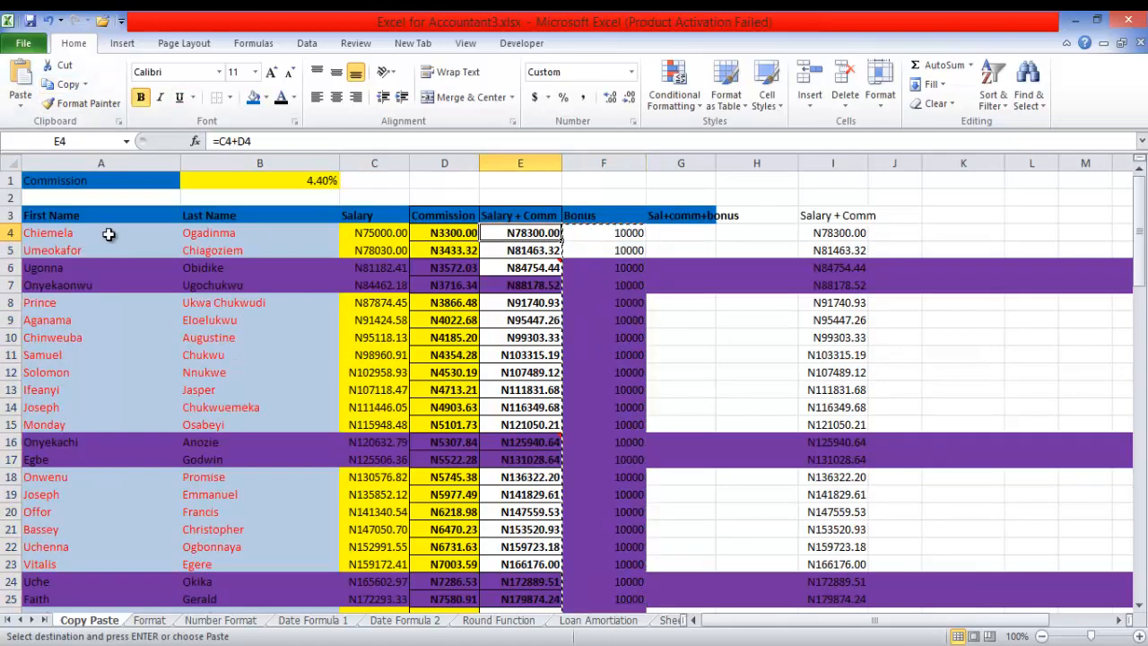
key("ctrl+shift+Down")
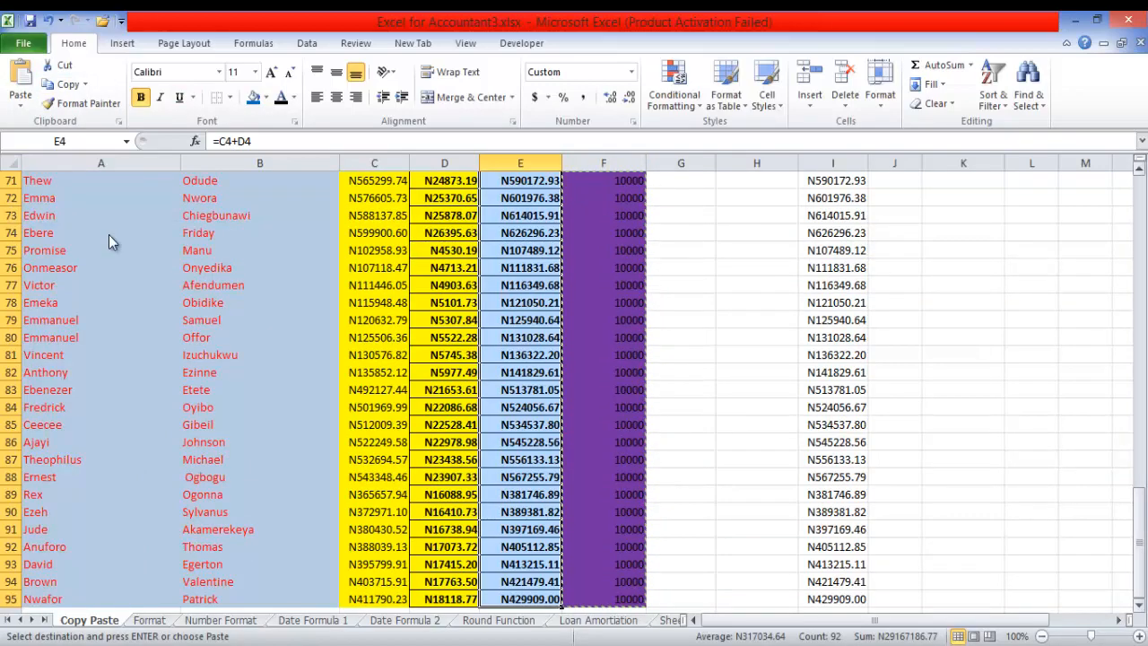
scroll(107, 234, "up", 19)
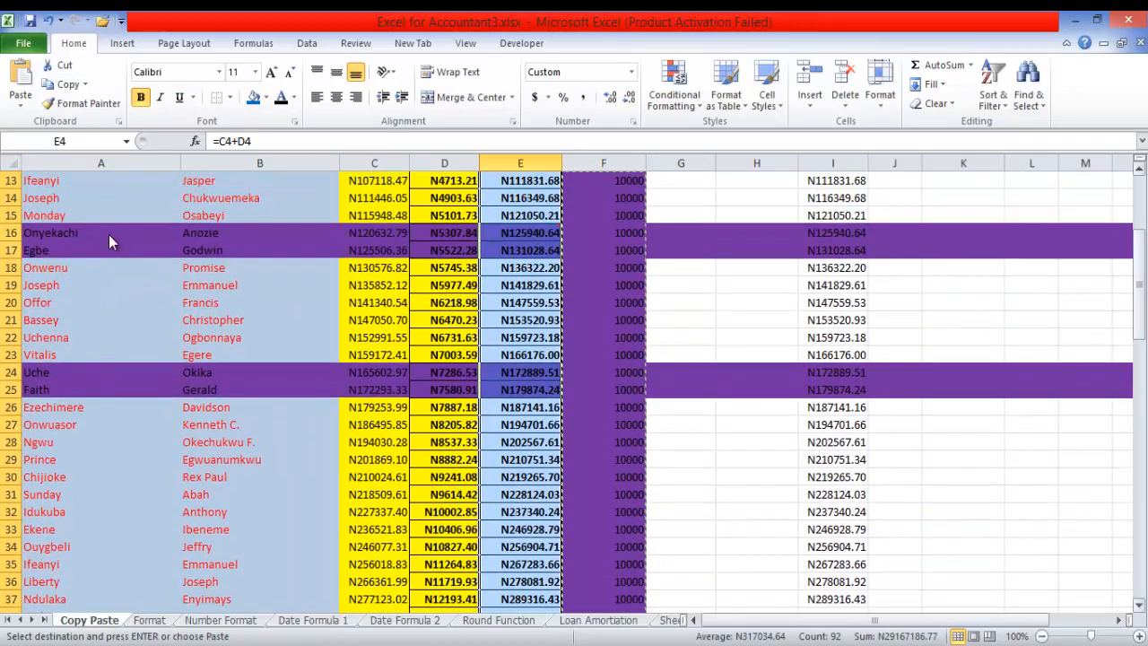
scroll(107, 234, "up", 4)
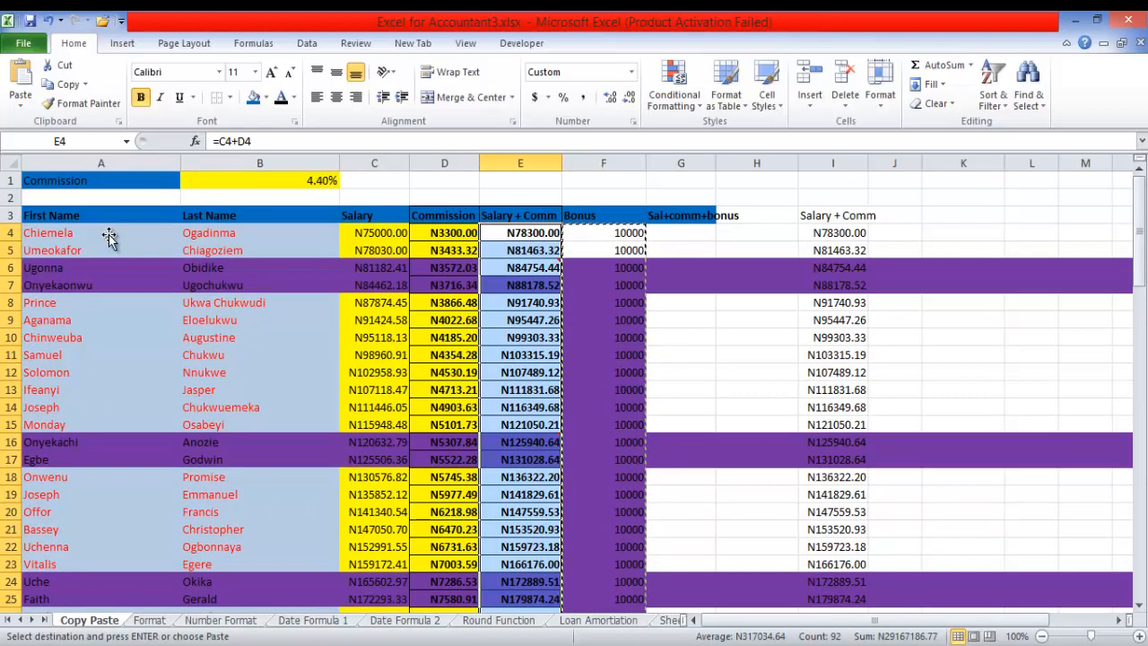
key("alt+h")
key("v")
key("Down")
key("Down")
key("Down")
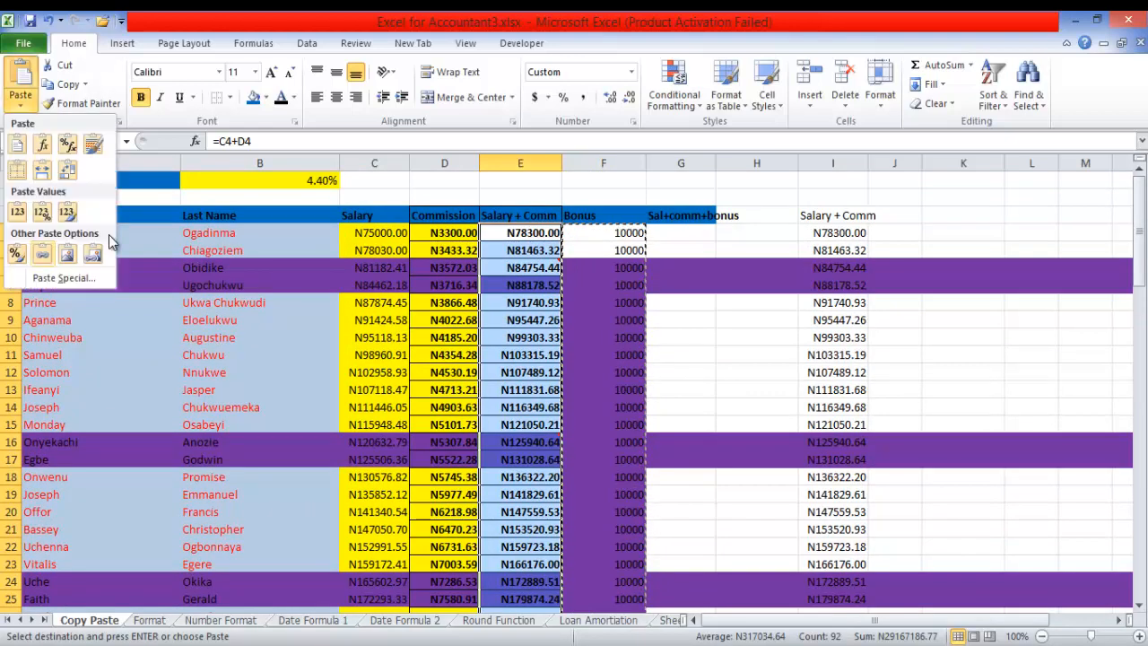
key("Return")
key("alt+d")
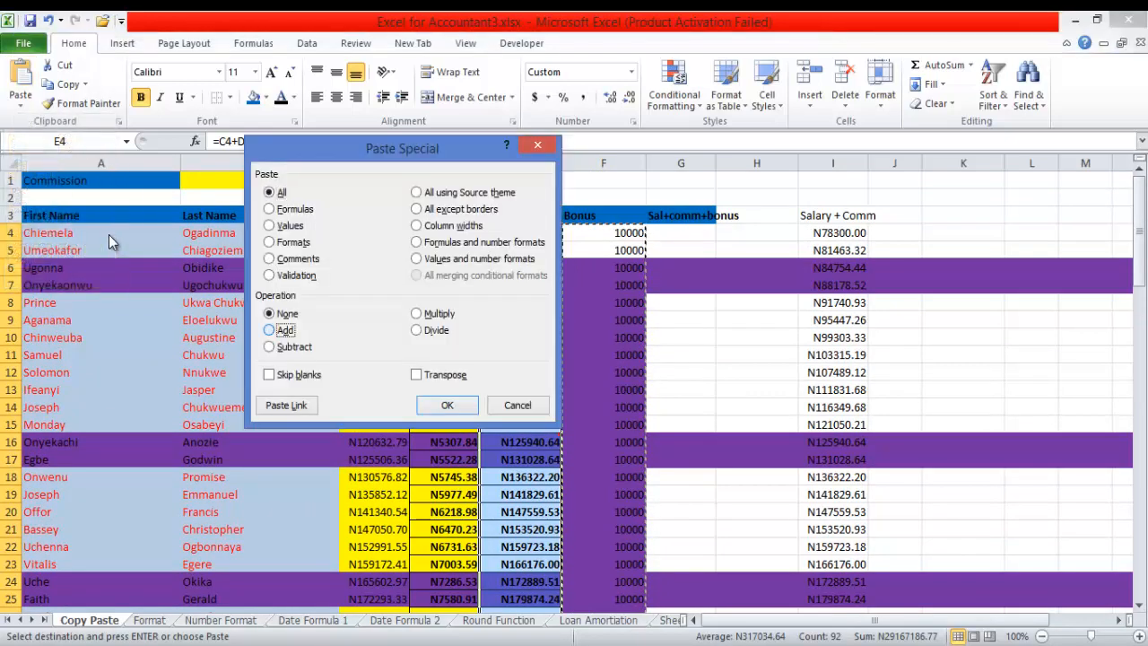
key("Return")
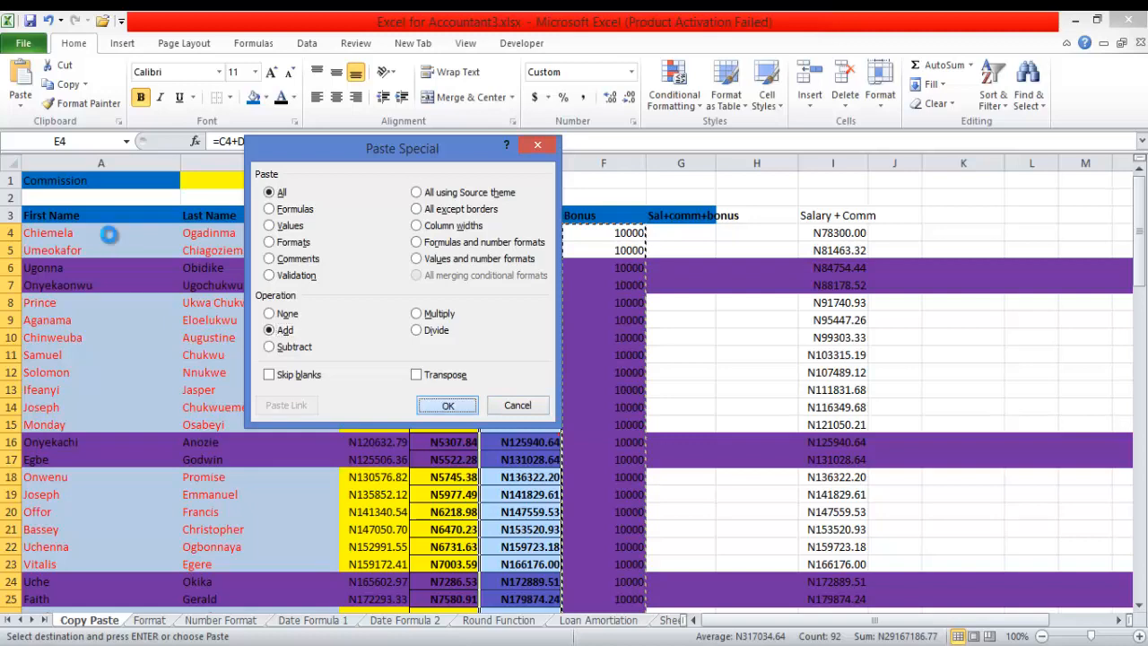
key("Escape")
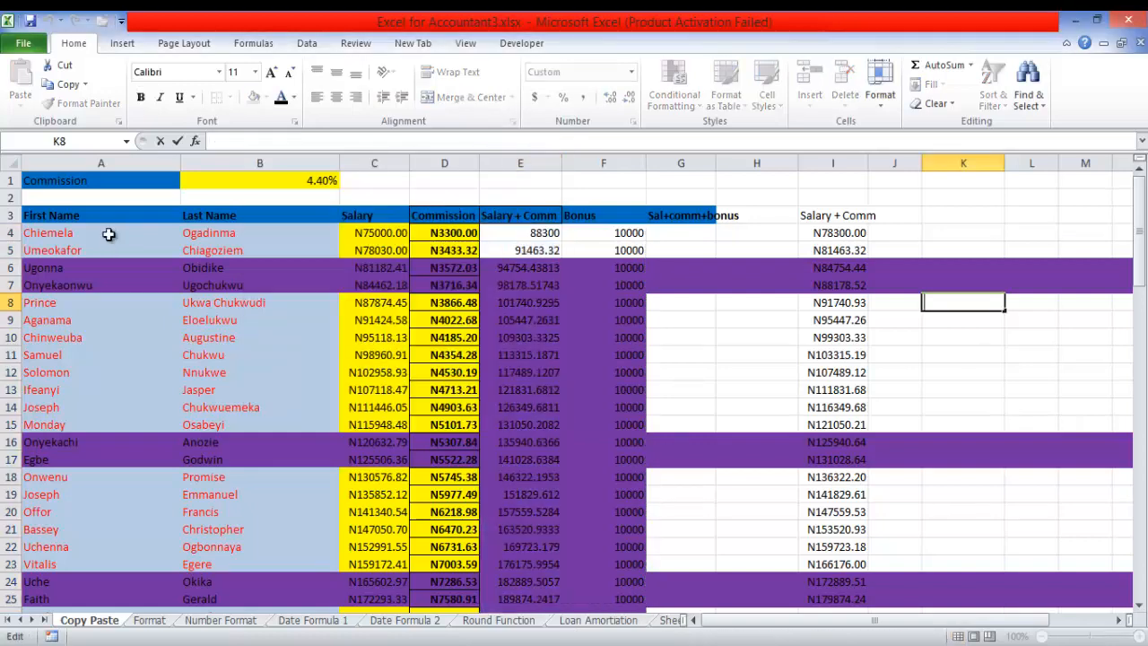
Step: Copy the Commission column with its header, D3:D95
key("Down")
key("Down")
key("Down")
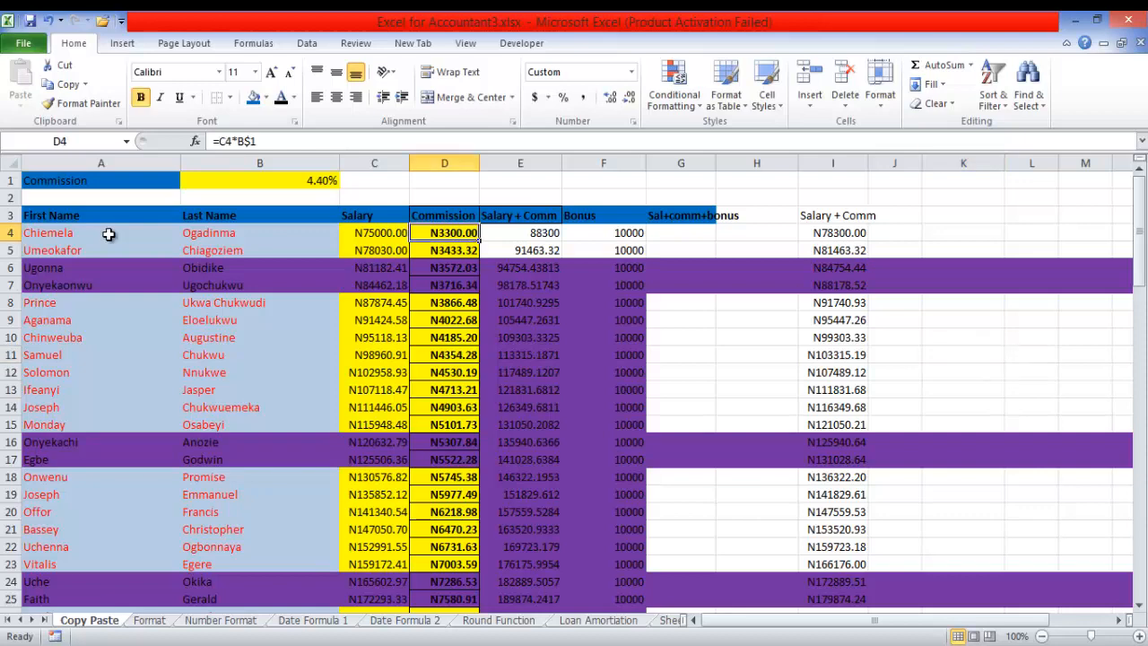
key("Up")
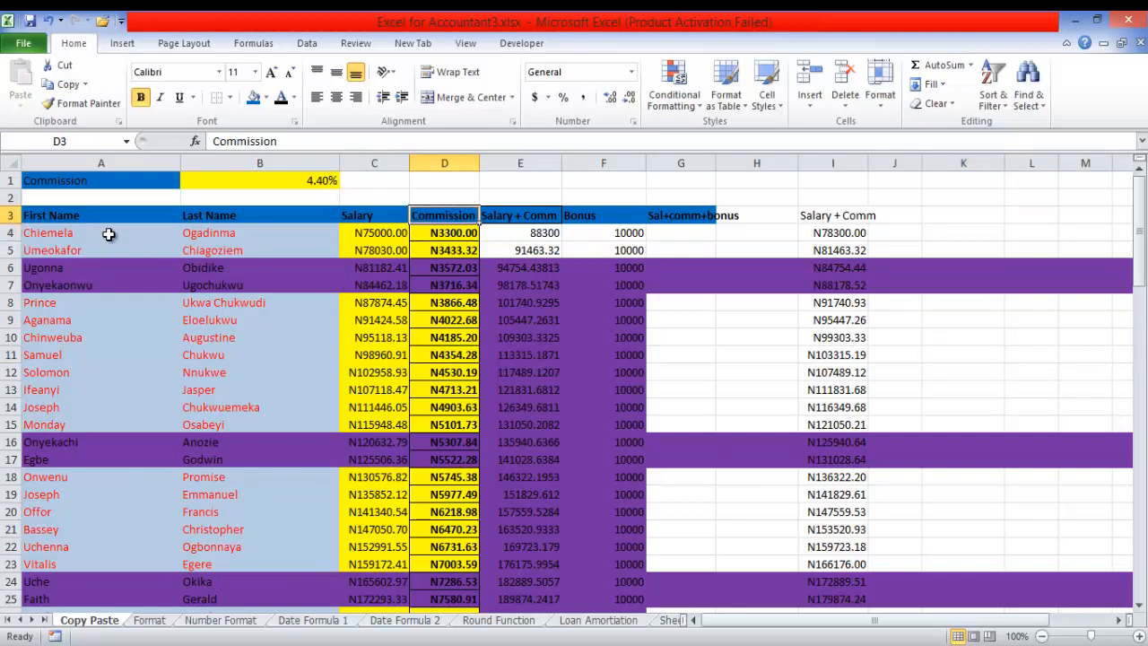
key("ctrl+shift+Down")
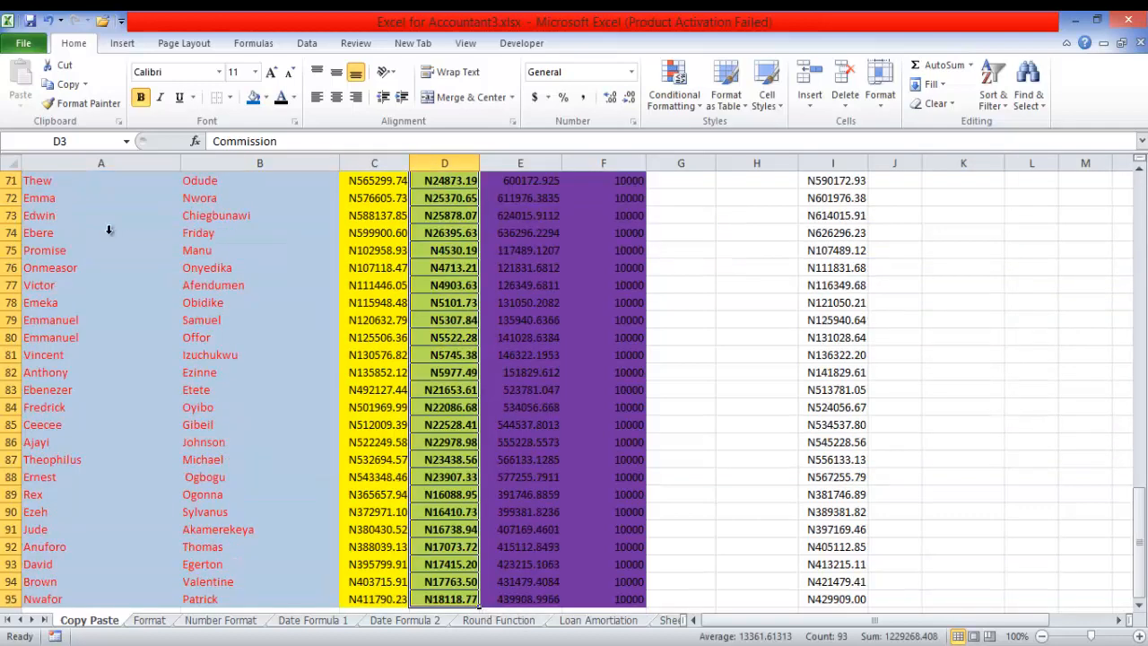
scroll(108, 234, "up", 20)
key("ctrl+c")
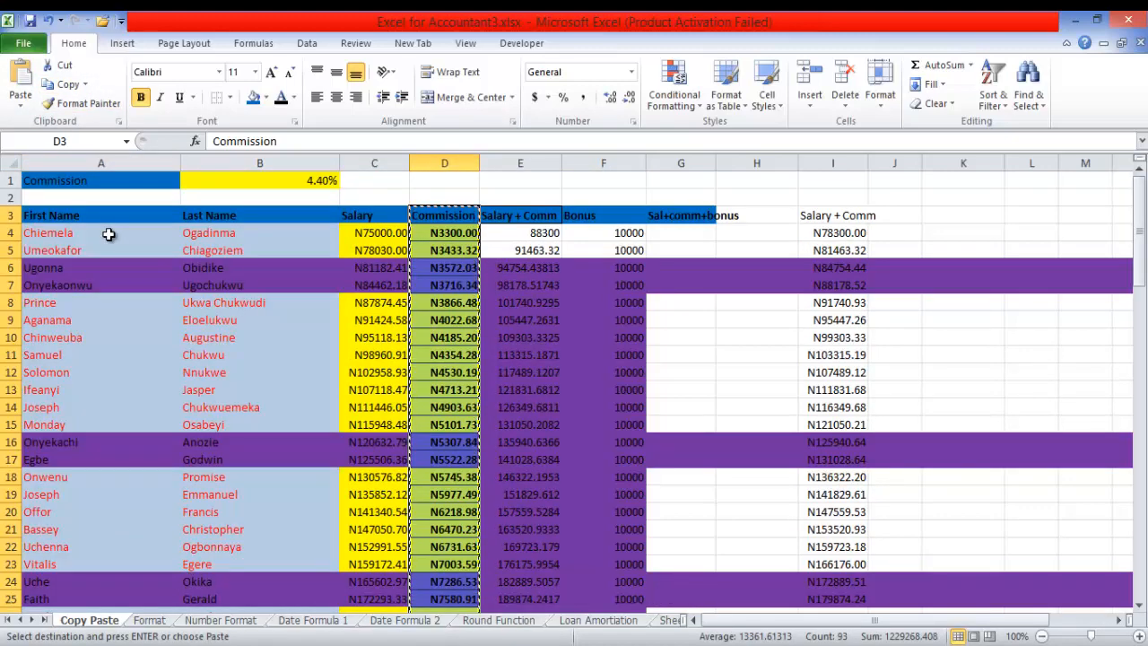
Step: Paste the copied Commission column at K3 as values with source formatting, and end copy mode
key("Right")
key("Right")
key("Right")
key("Right")
key("Right")
key("Right")
key("Right")
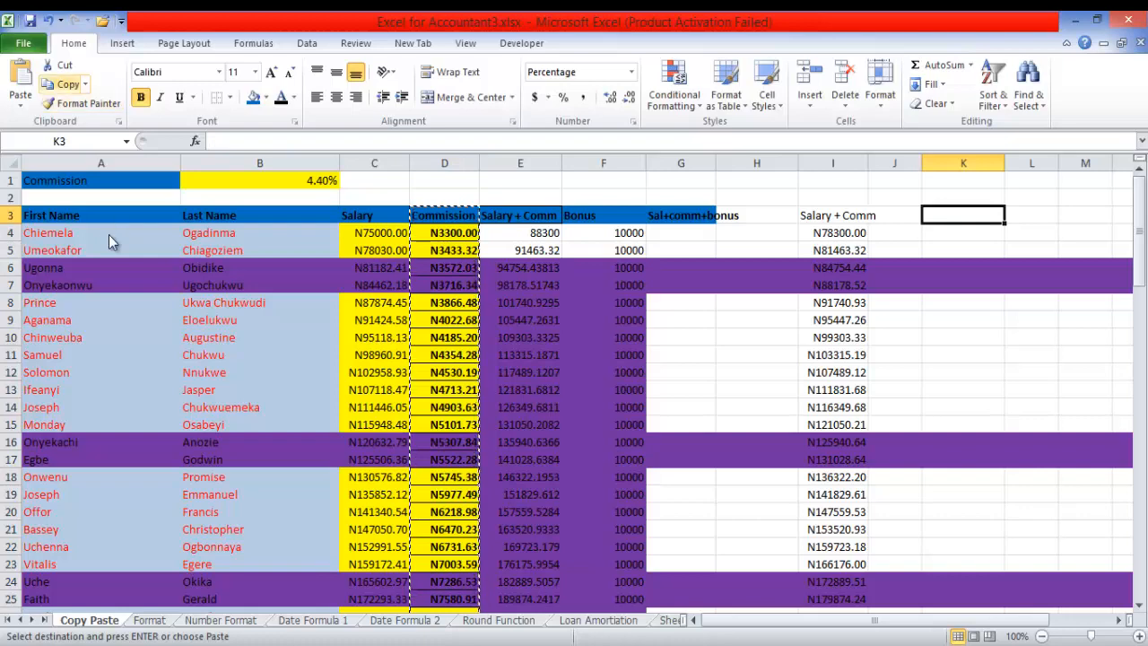
key("alt+h")
key("v")
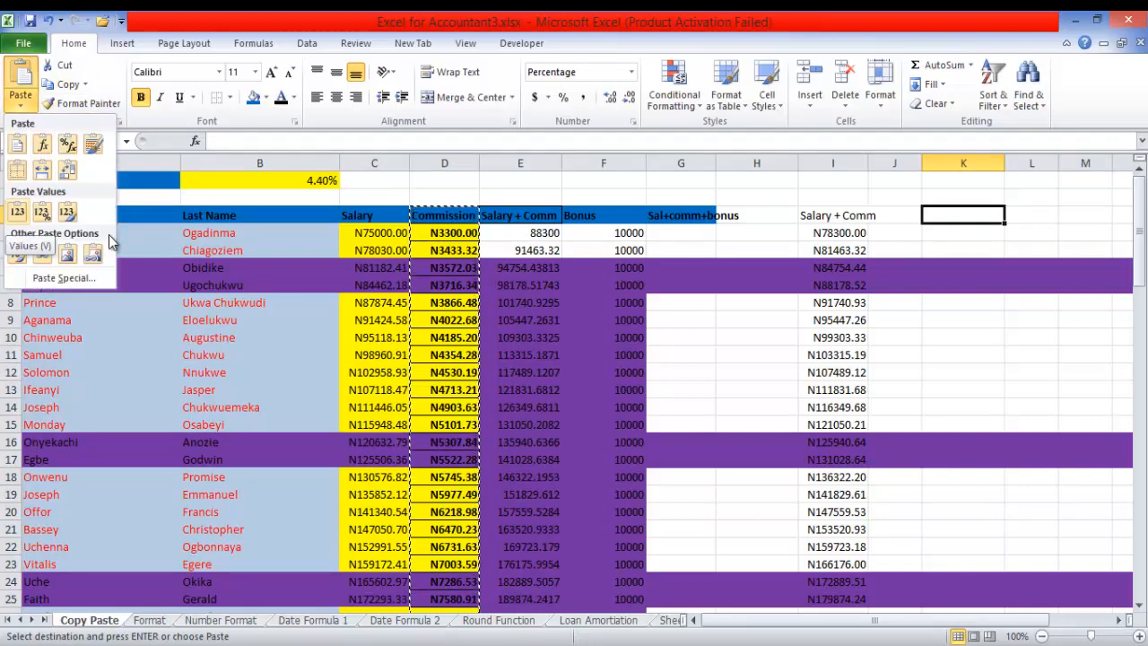
key("Right")
key("Right")
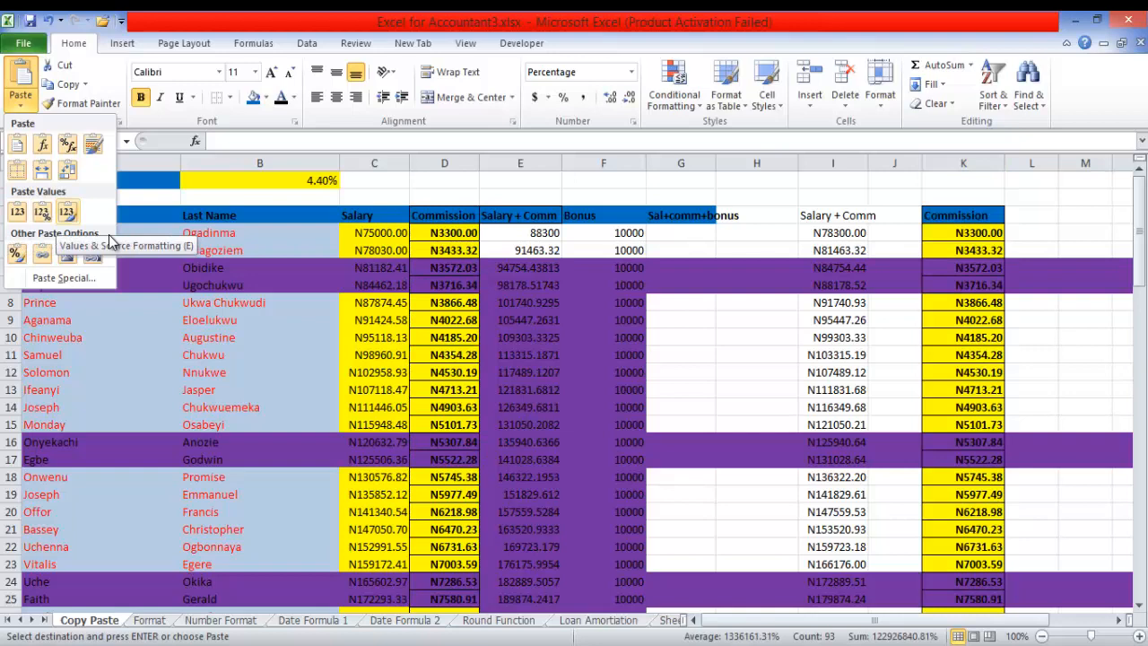
key("Return")
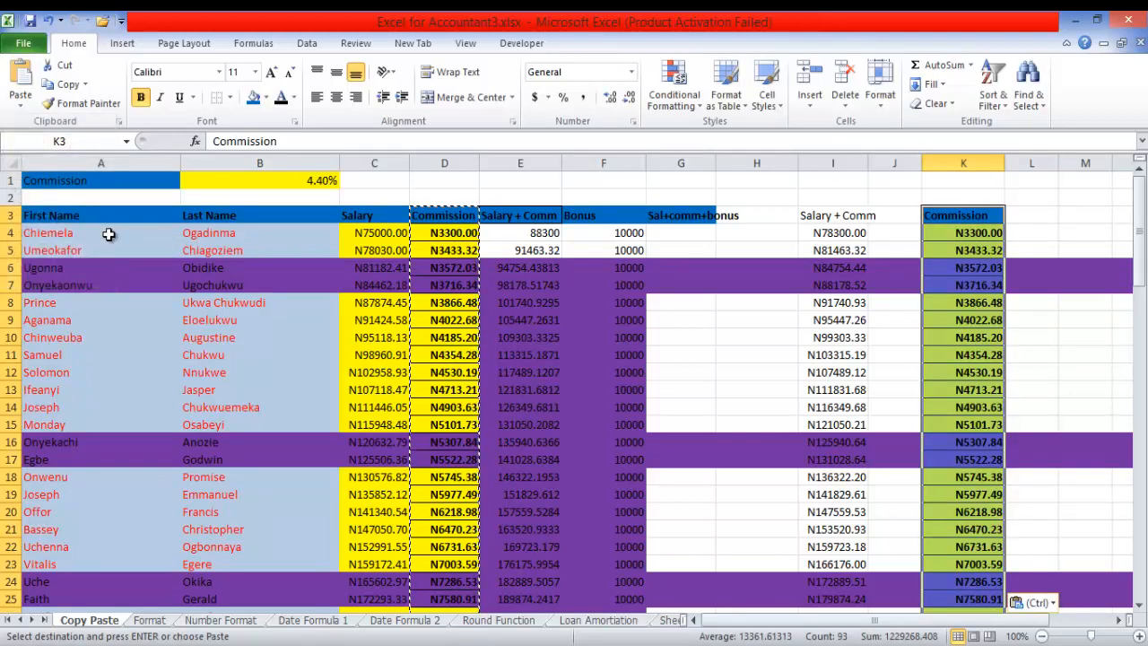
key("Down")
key("Right")
key("BackSpace")
key("Right")
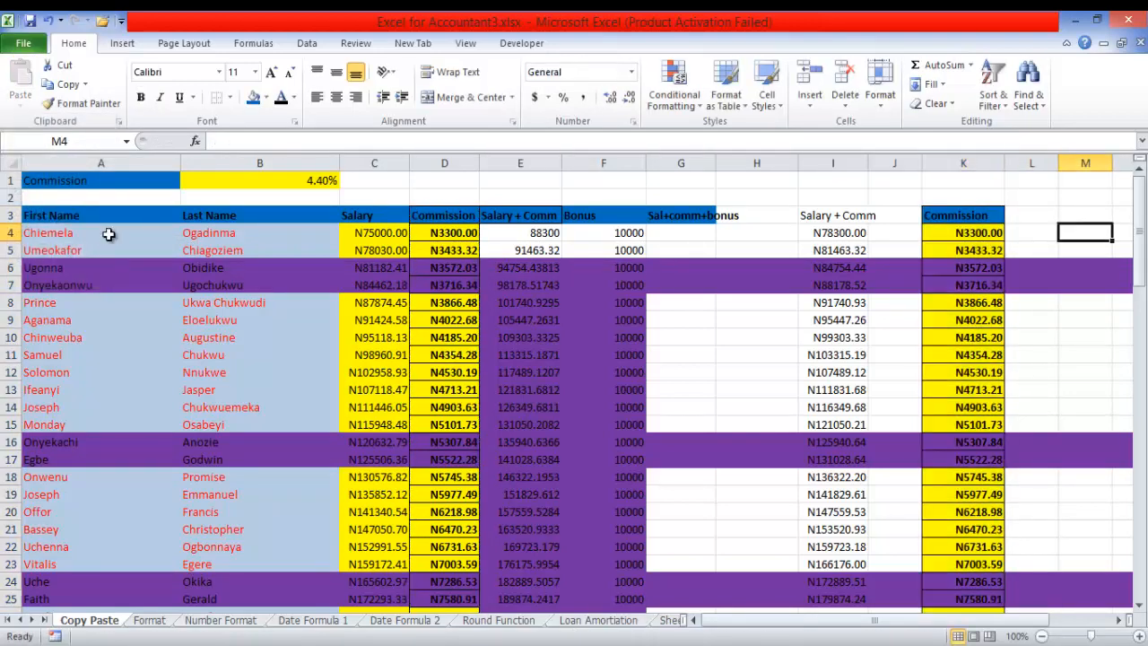
Step: Clear the Commission values in D4:D95
key("Left")
key("Left")
key("Left")
key("Left")
key("Left")
key("Left")
key("Left")
key("Left")
key("Left")
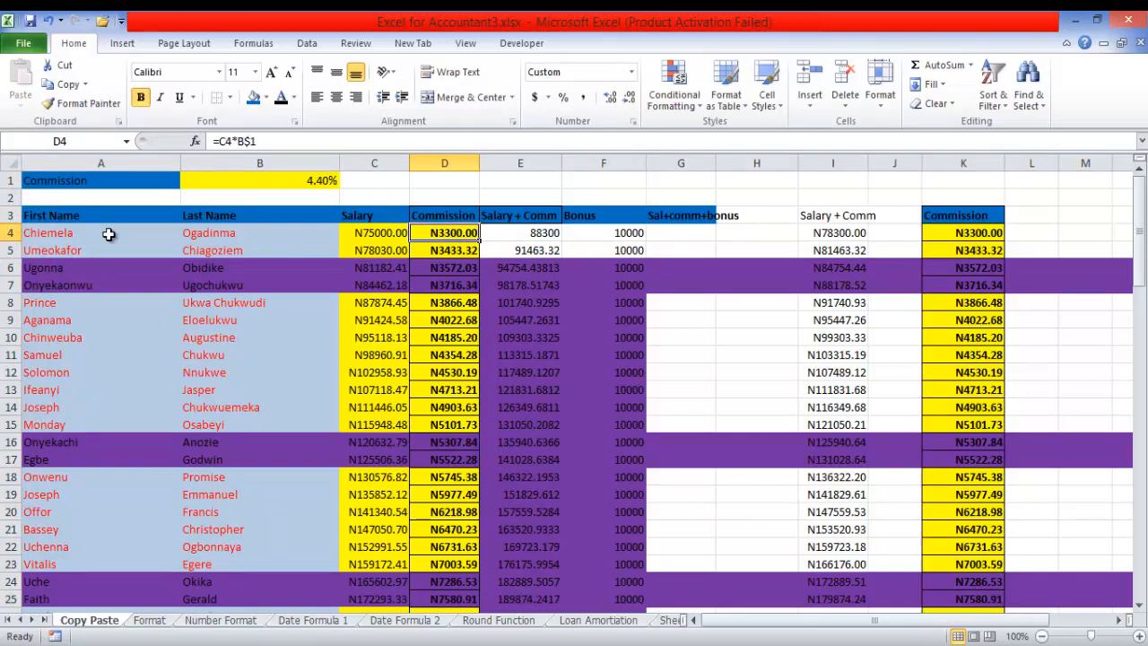
key("ctrl+shift+Down")
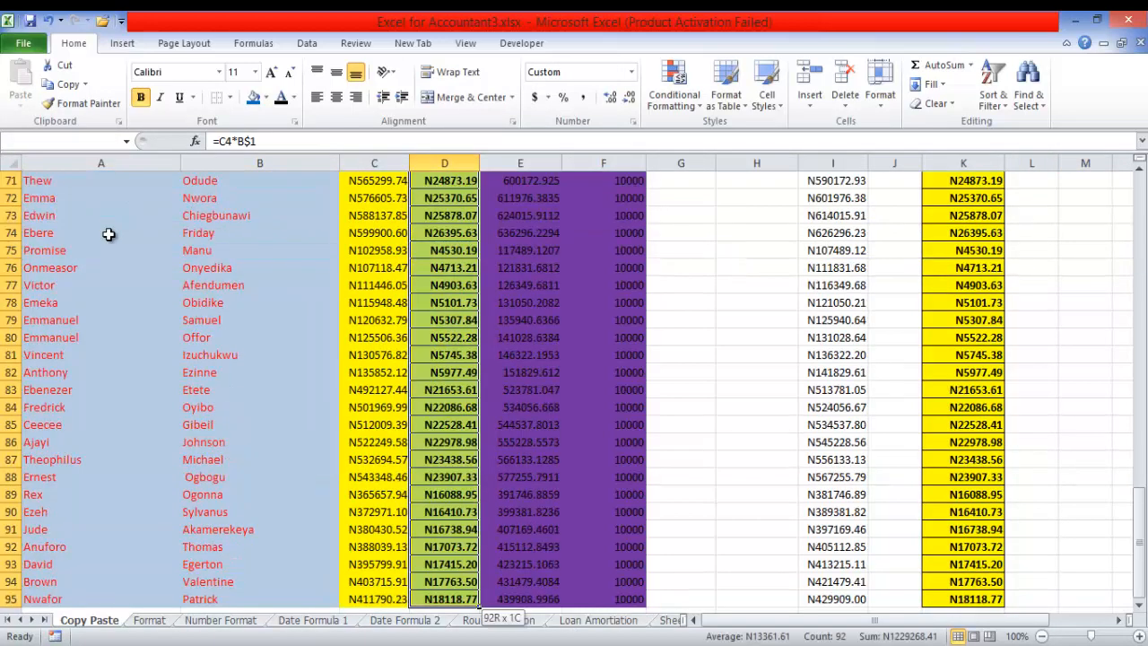
key("Delete")
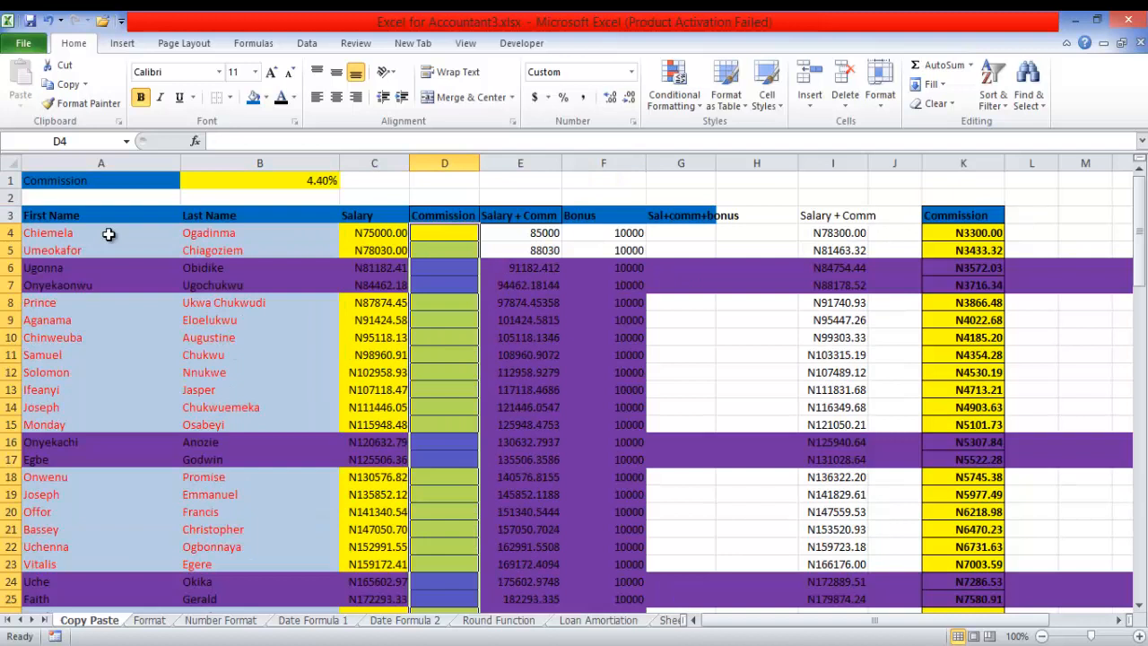
key("Down")
key("Right")
key("Right")
key("Right")
key("Right")
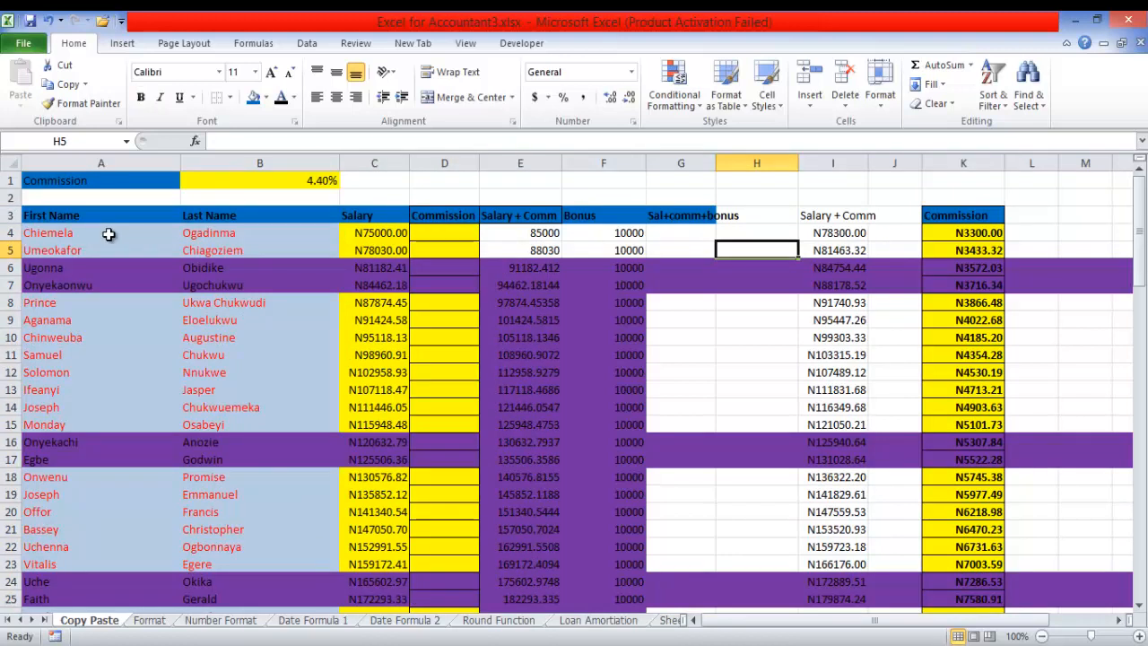
Step: Copy the commission rate in B1
key("Left")
key("Left")
key("Left")
key("Left")
key("Up")
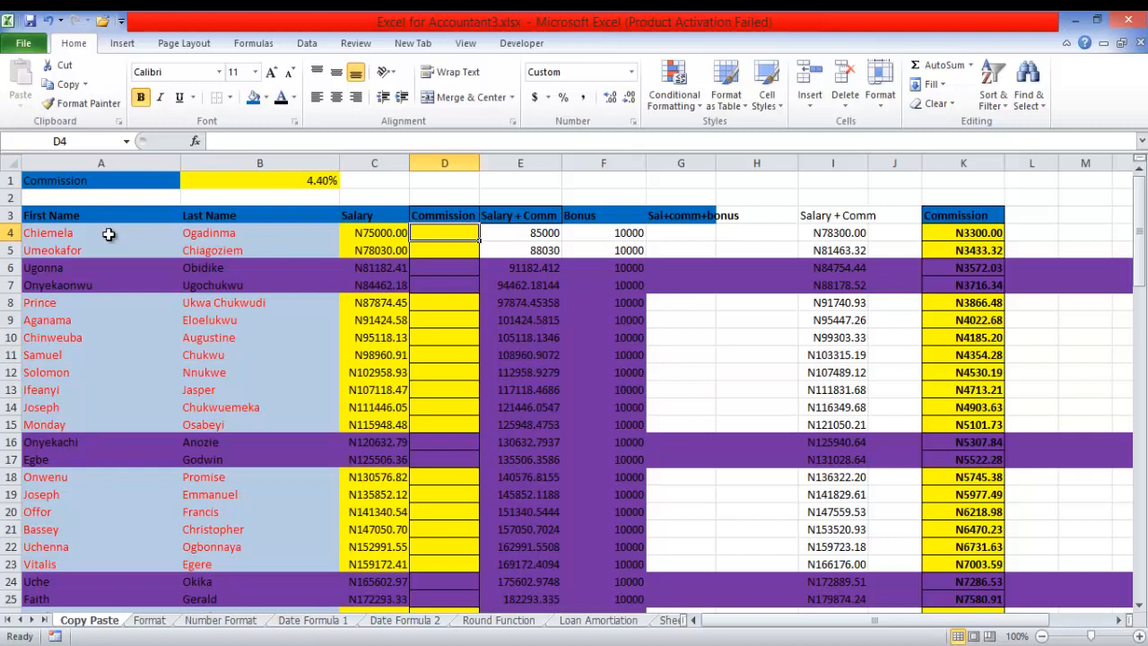
left_click(260, 180)
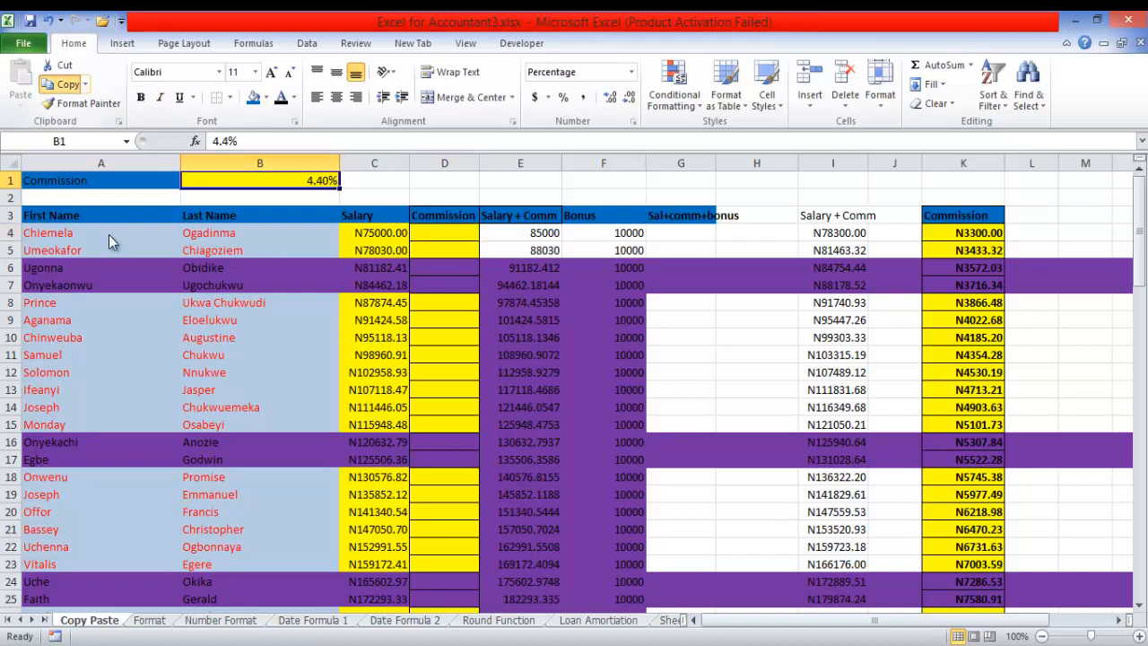
key("ctrl+c")
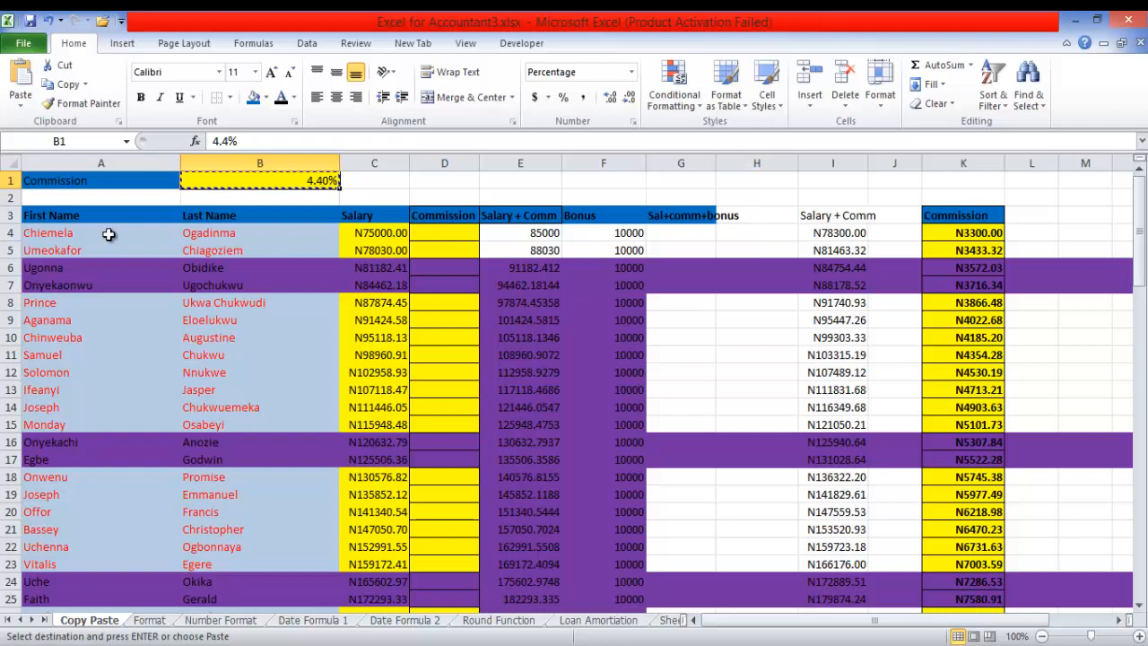
Step: Restore the Commission values in D4:D95 and remove the pasted Commission copy with its formatting from column K
key("Right")
key("Right")
key("Right")
key("Right")
key("Right")
key("Right")
key("F2")
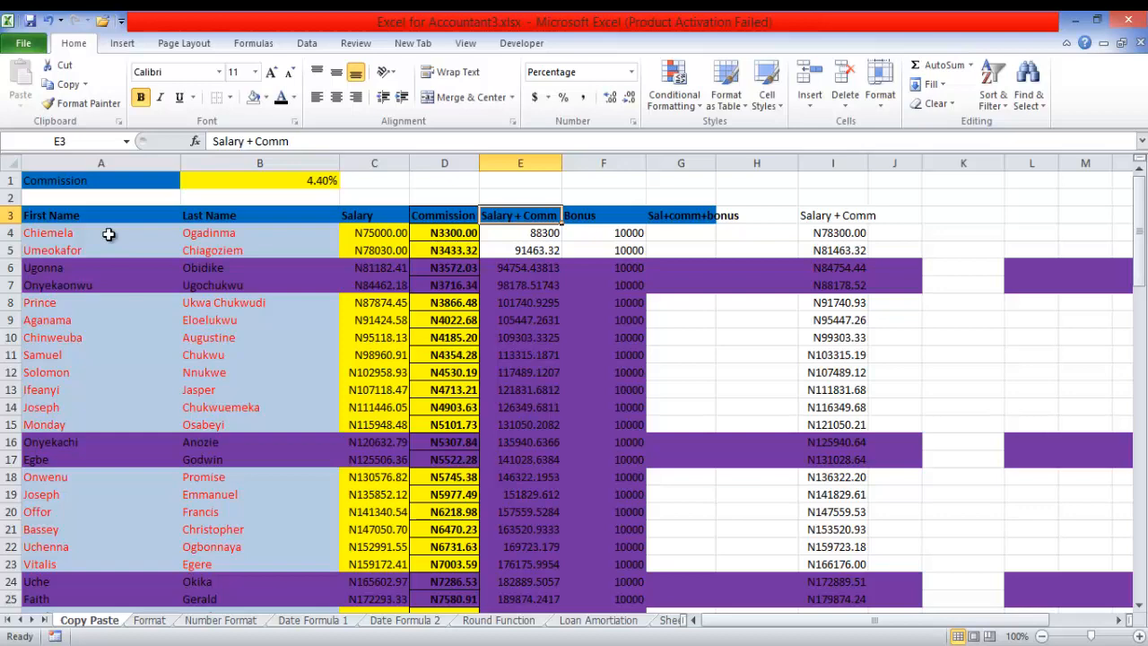
Step: Clear the pasted Salary + Comm copy in I3:I95
key("Right")
key("Right")
key("Right")
key("Right")
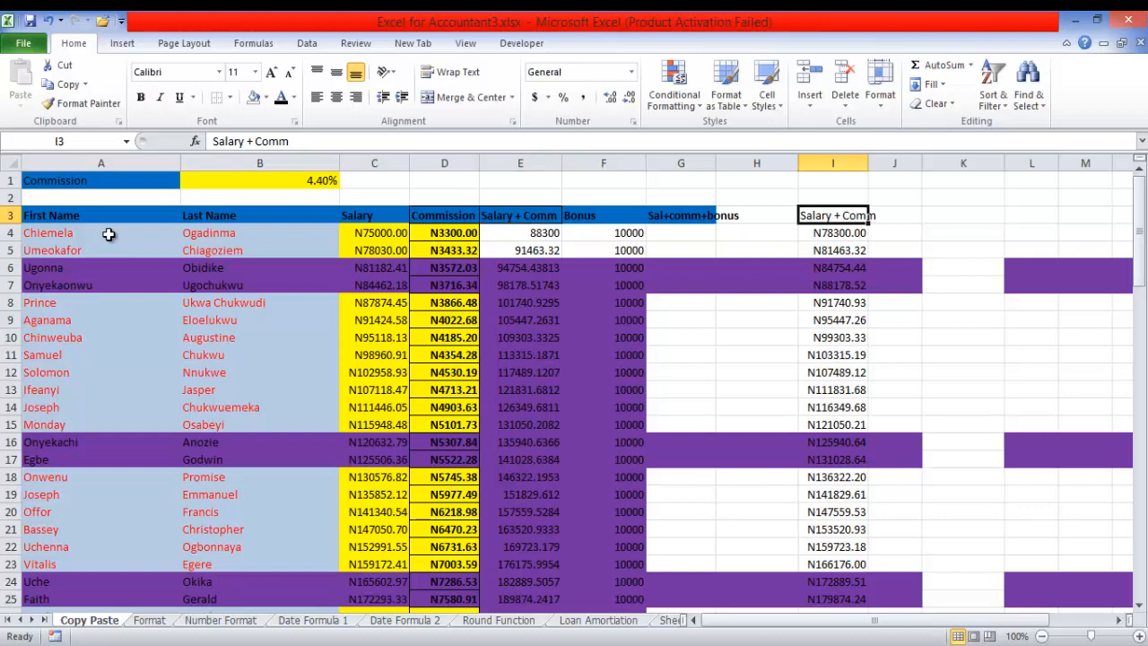
key("ctrl+shift+Down")
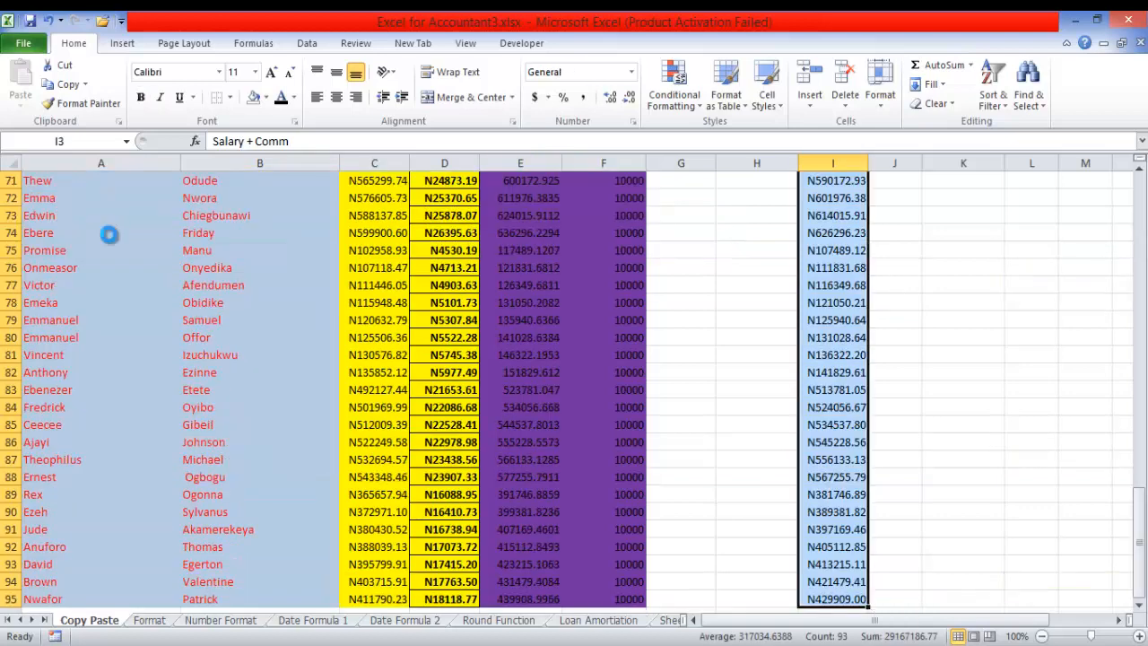
key("ctrl+shift+Up")
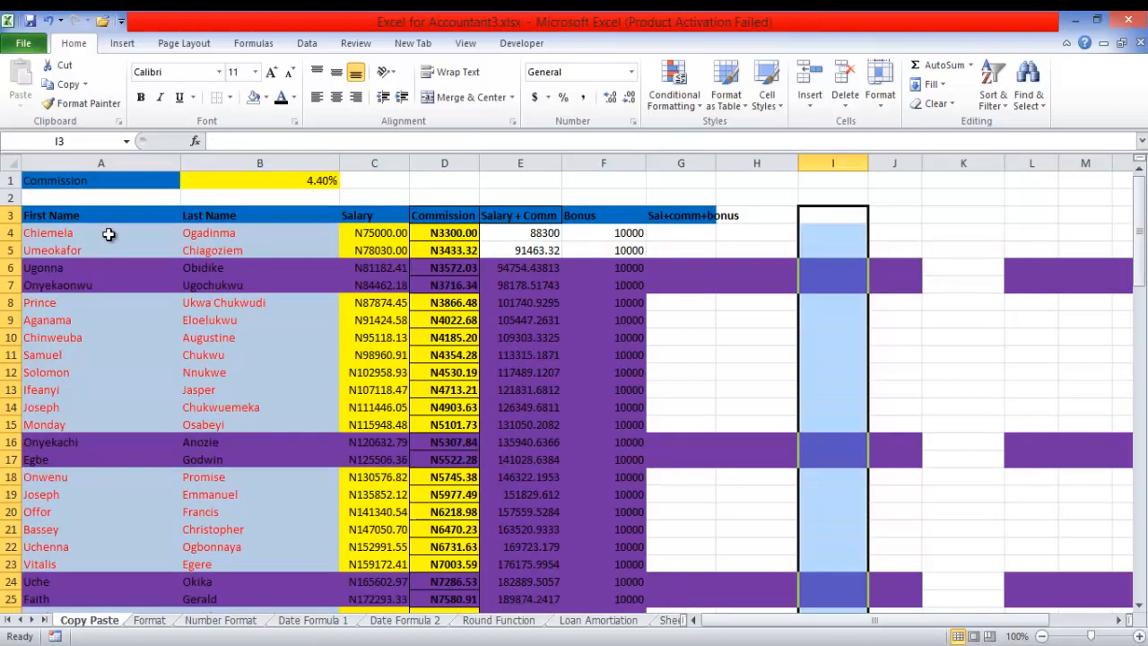
Step: Copy the Salary + Comm column in E3:E95
key("Left")
key("Left")
key("Left")
key("Left")
key("ctrl+shift+Down")
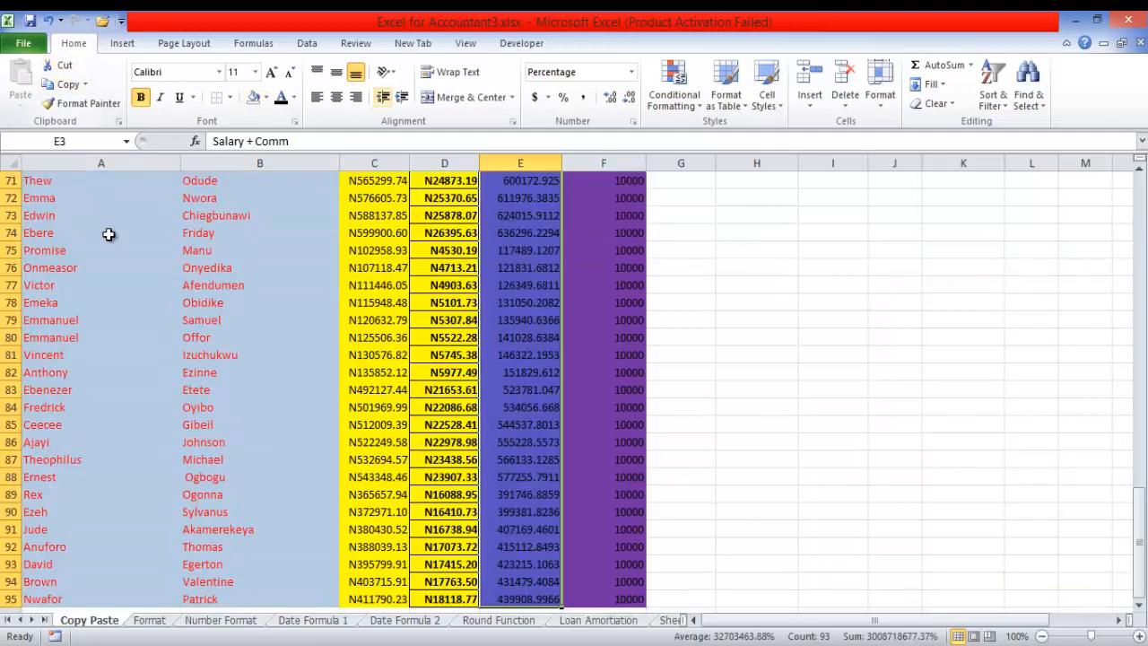
key("ctrl+u")
key("ctrl+u")
key("ctrl+c")
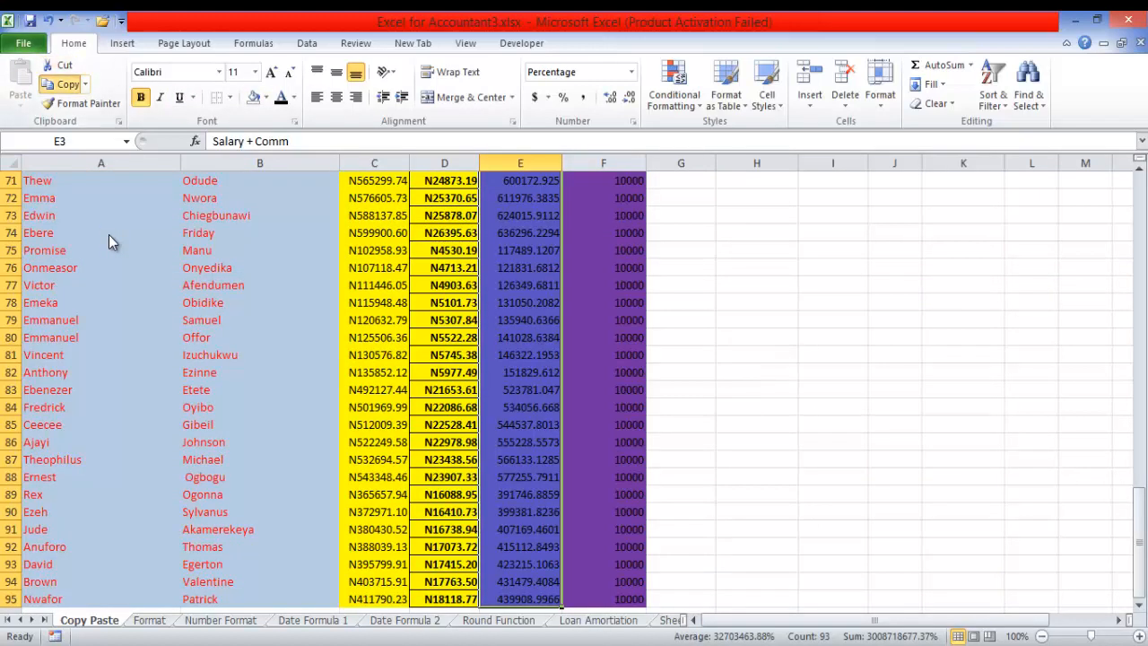
key("ctrl+BackSpace")
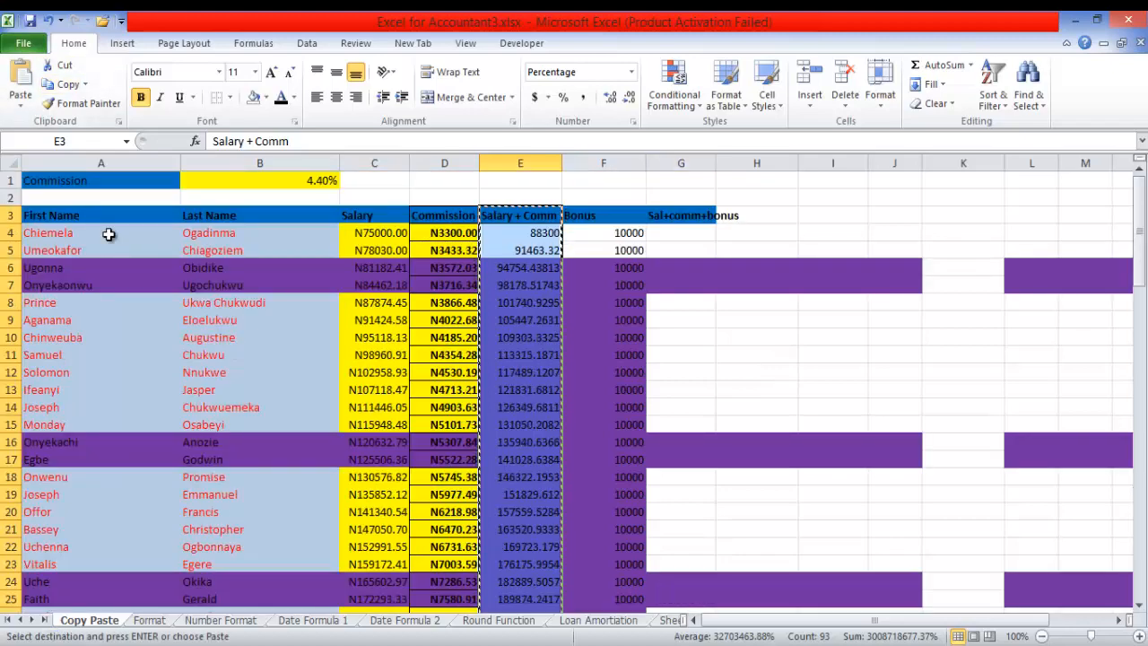
Step: Paste the copied Salary + Comm column with its formatting at I3
left_click(833, 216)
left_click(19, 102)
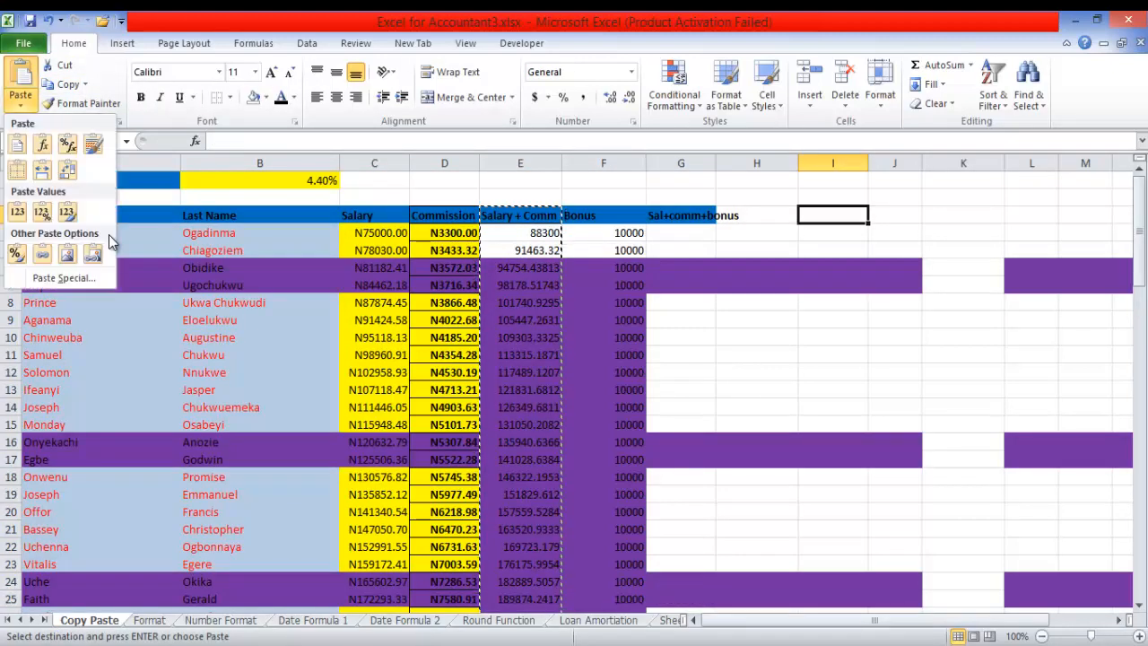
left_click(18, 144)
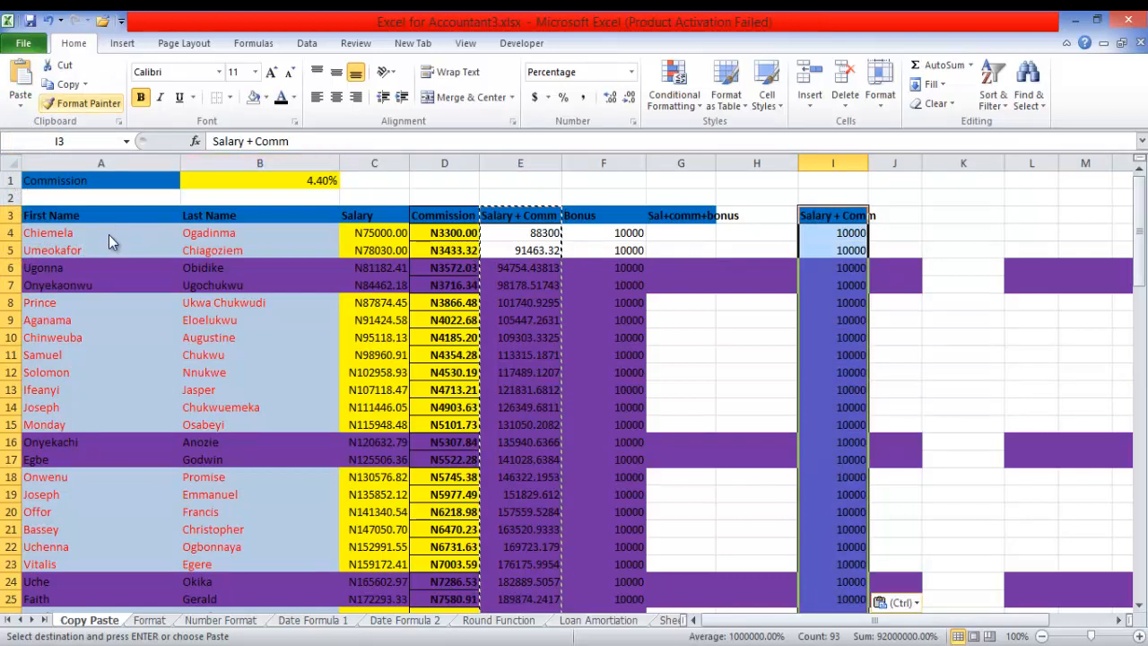
left_click(20, 102)
key("v")
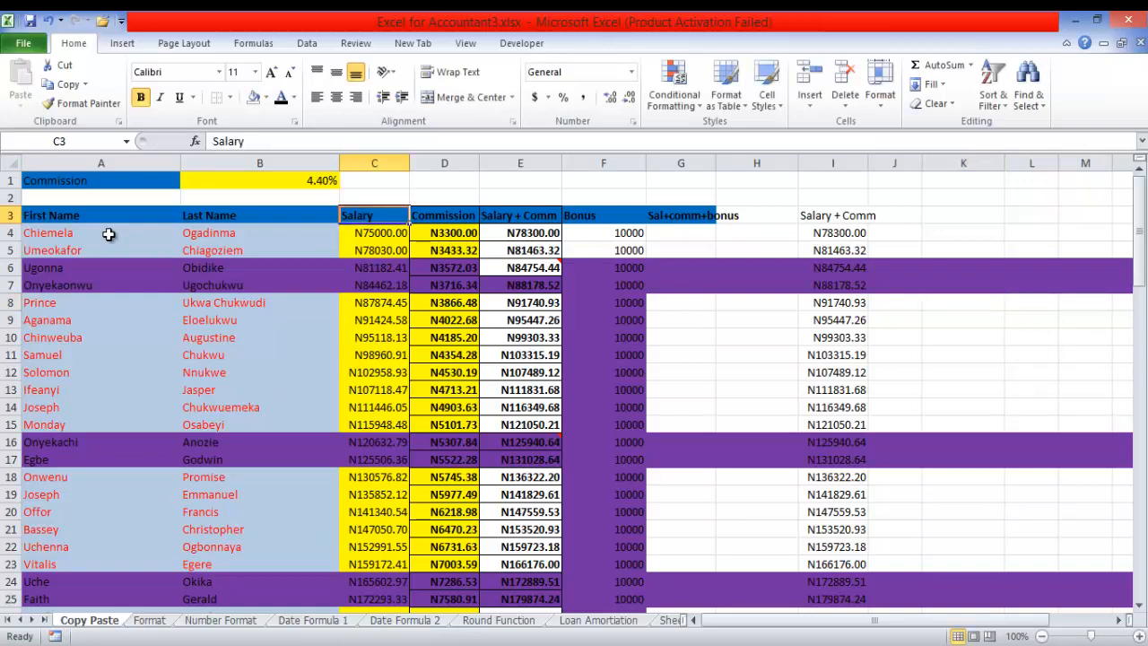
Step: Copy the Salary column in C3:C95
key("ctrl+shift+Down")
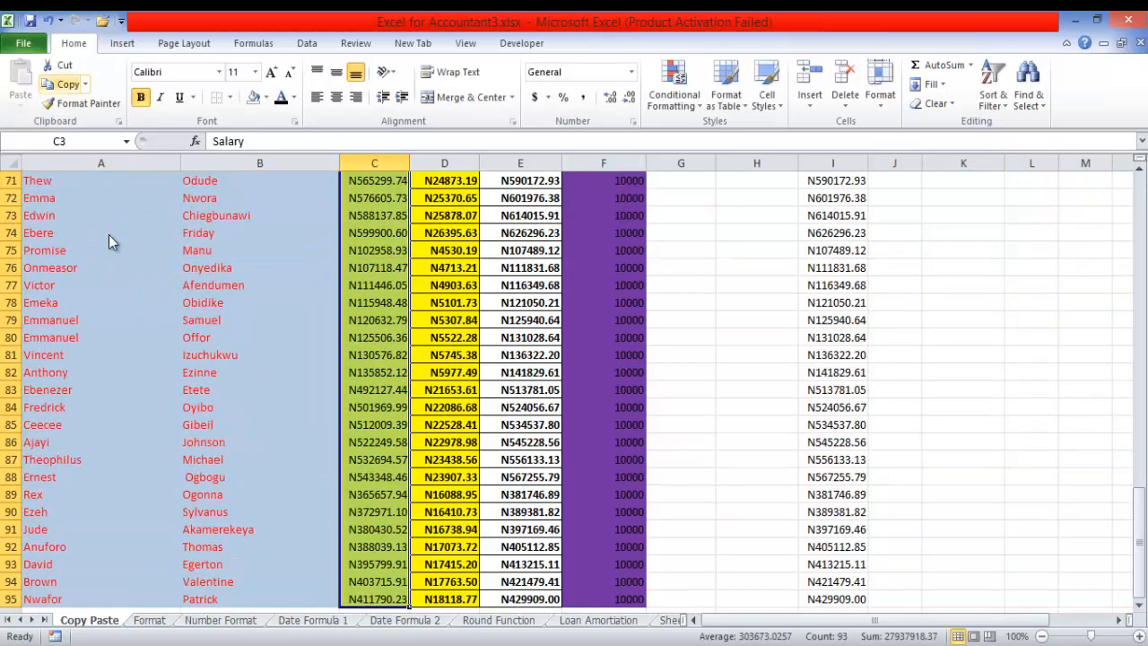
key("ctrl+BackSpace")
key("ctrl+c")
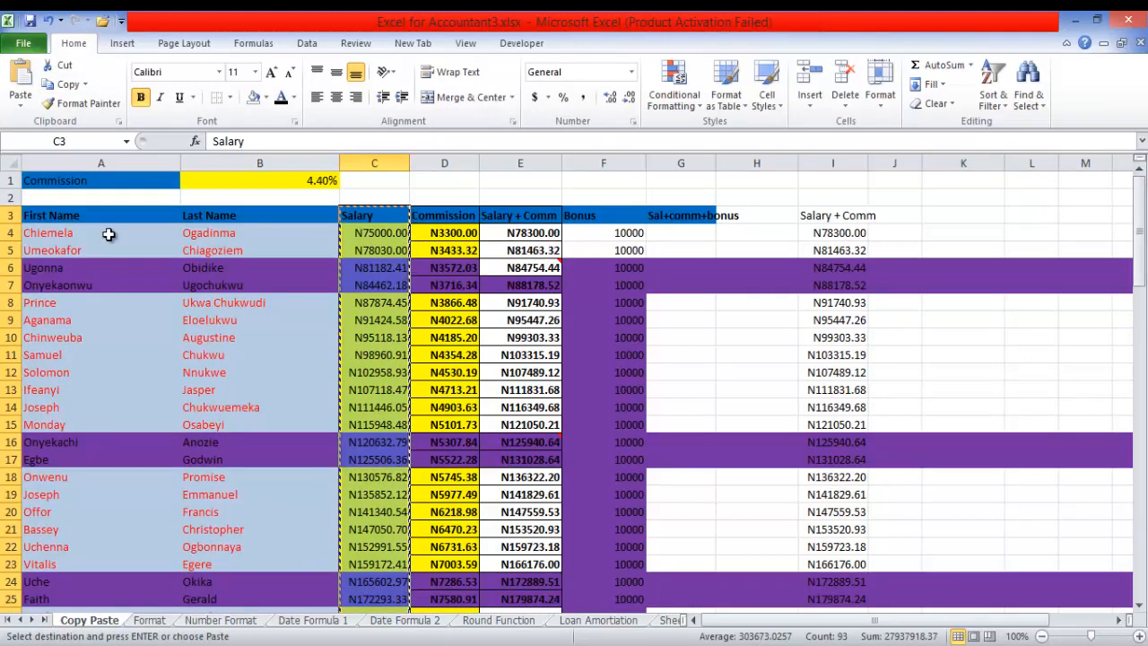
Step: Paste the copied Salary column with its formatting at K3
key("Right")
key("Right")
key("Right")
key("Right")
key("Right")
key("Right")
key("Right")
key("Right")
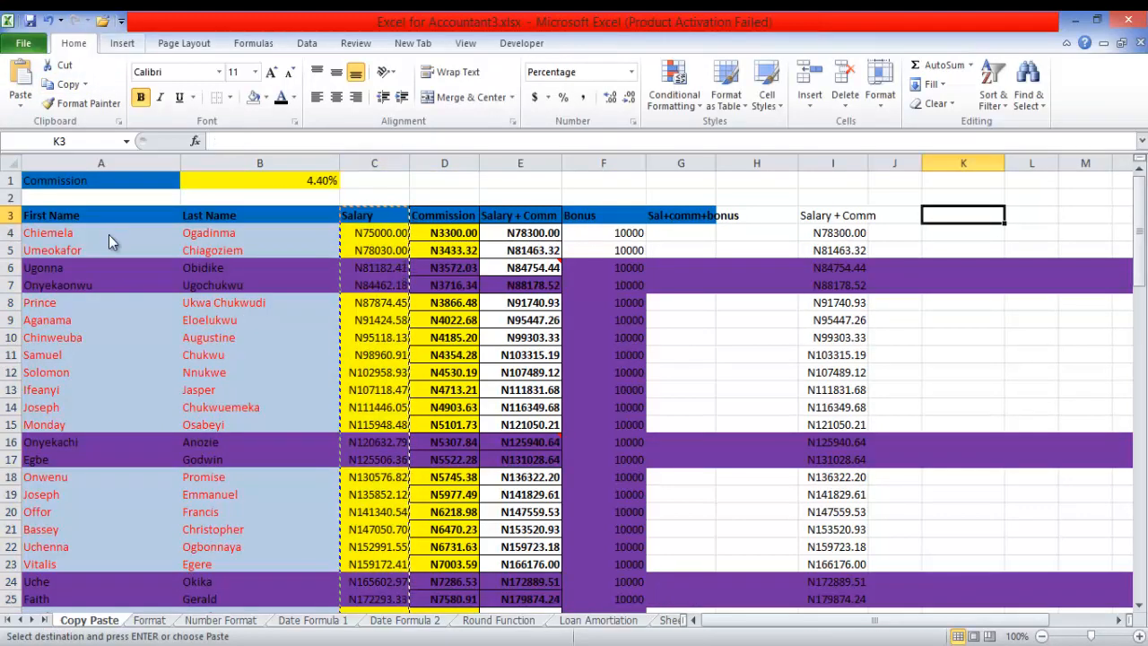
key("alt+h")
key("v")
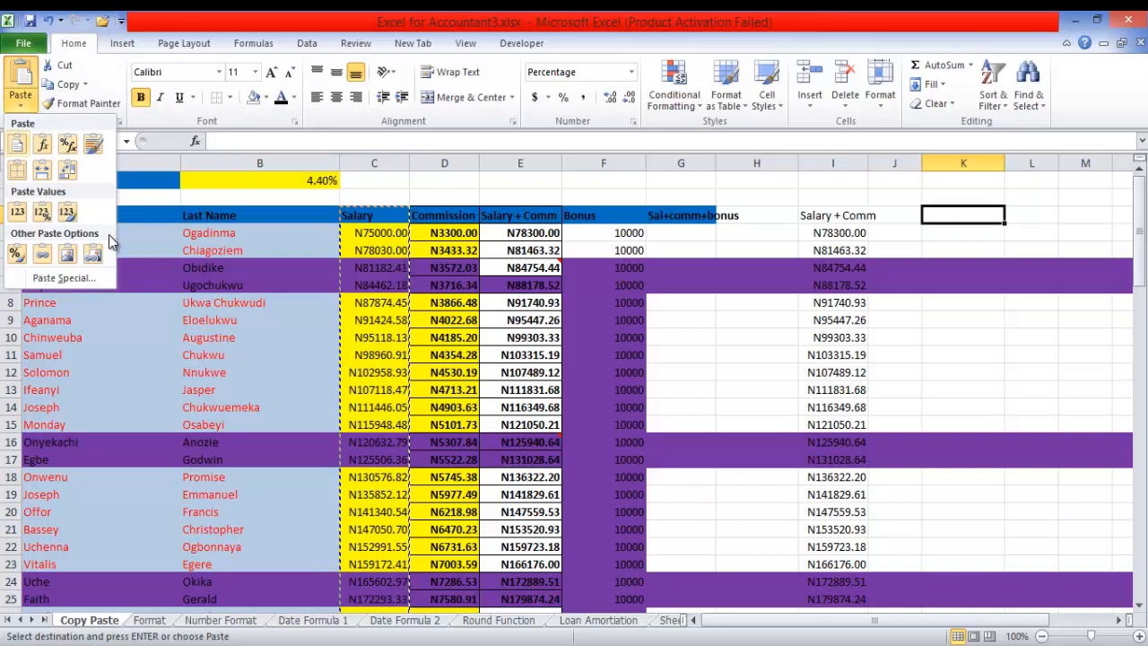
key("p")
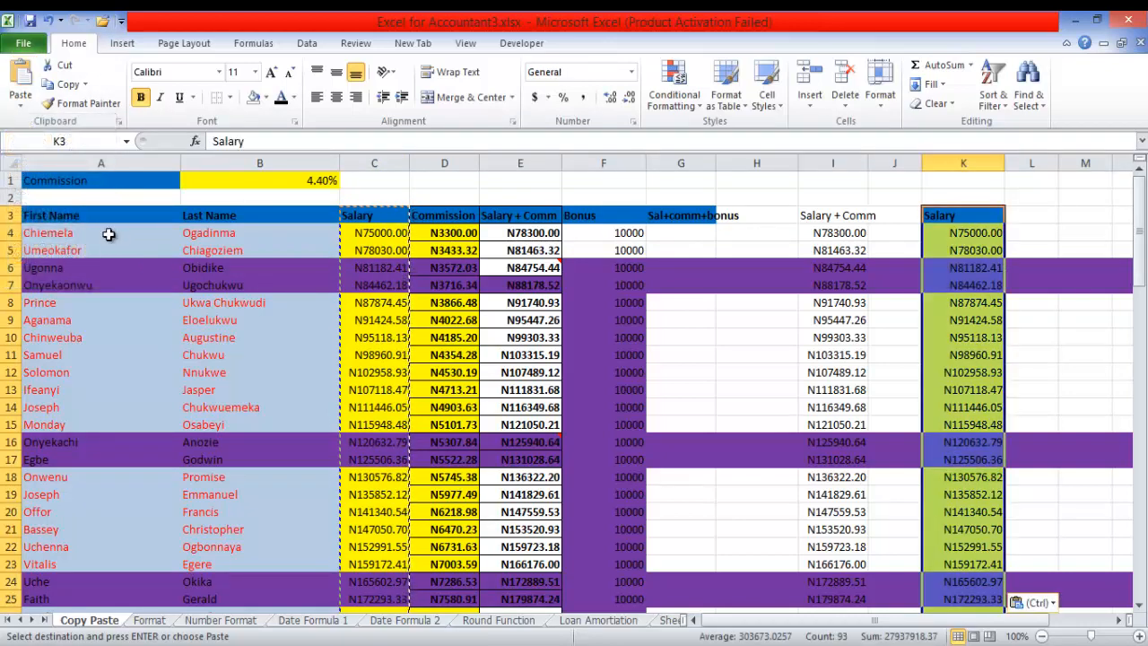
Step: Deselect the pasted Salary column and end the copy mode on the original column
key("Down")
key("Down")
key("Down")
key("Down")
key("Down")
key("Right")
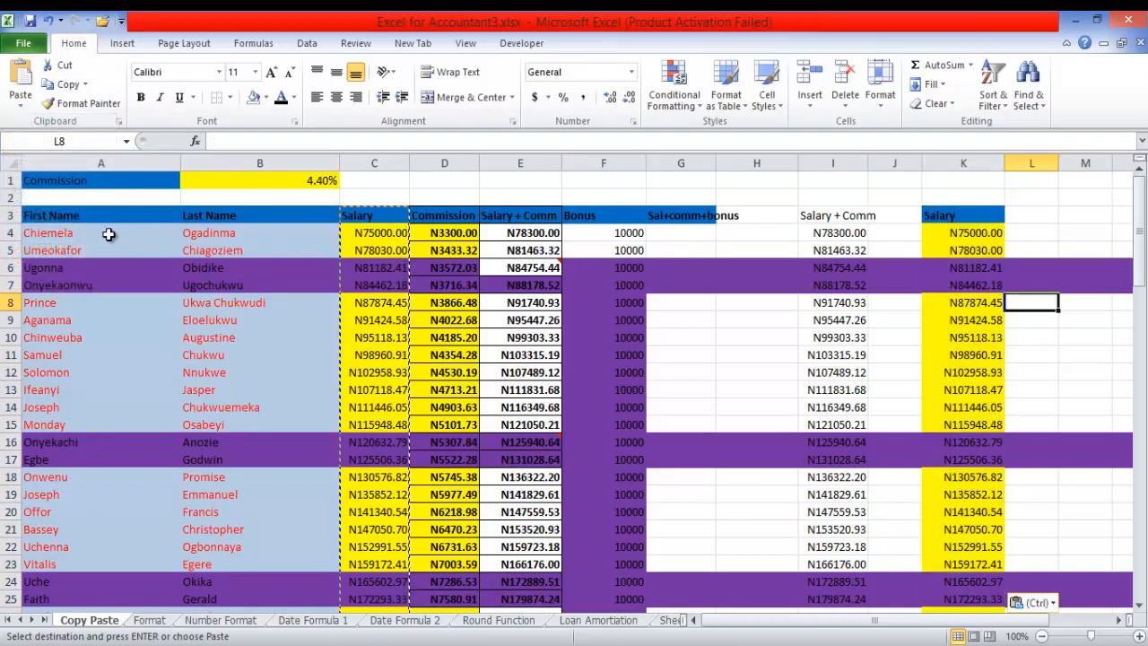
key("Up")
key("Up")
key("Up")
key("Up")
key("Right")
key("Escape")
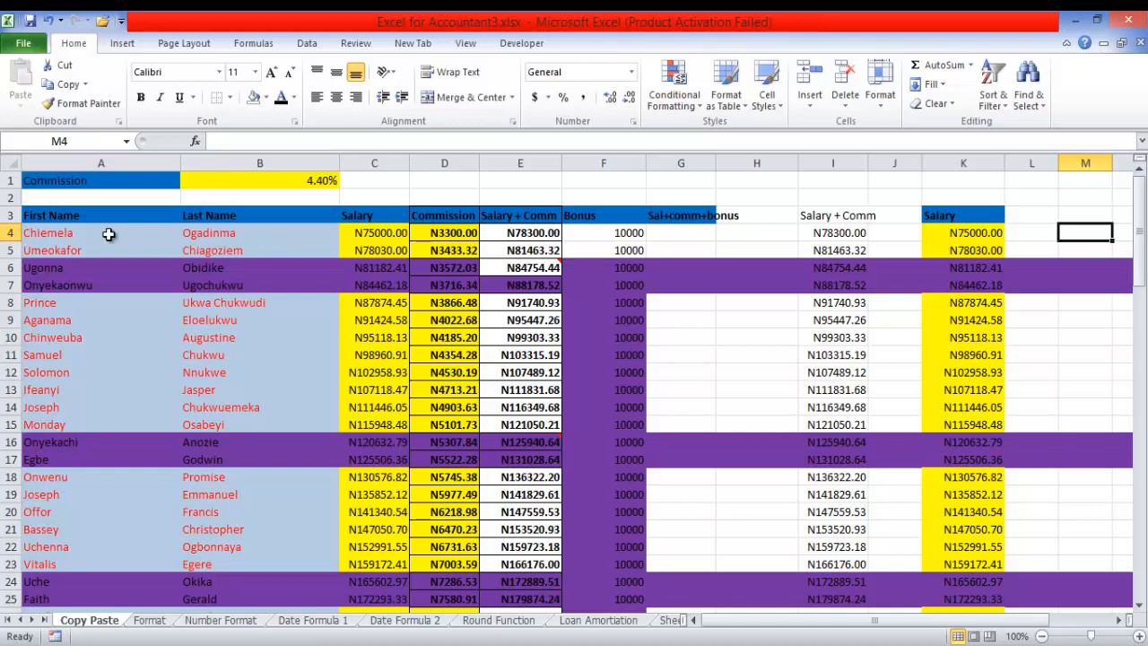
Step: Clear the Salary + Comm copy in I3:I95 and remove the purple fill from its cells
key("Up")
key("ctrl+Left")
key("ctrl+Left")
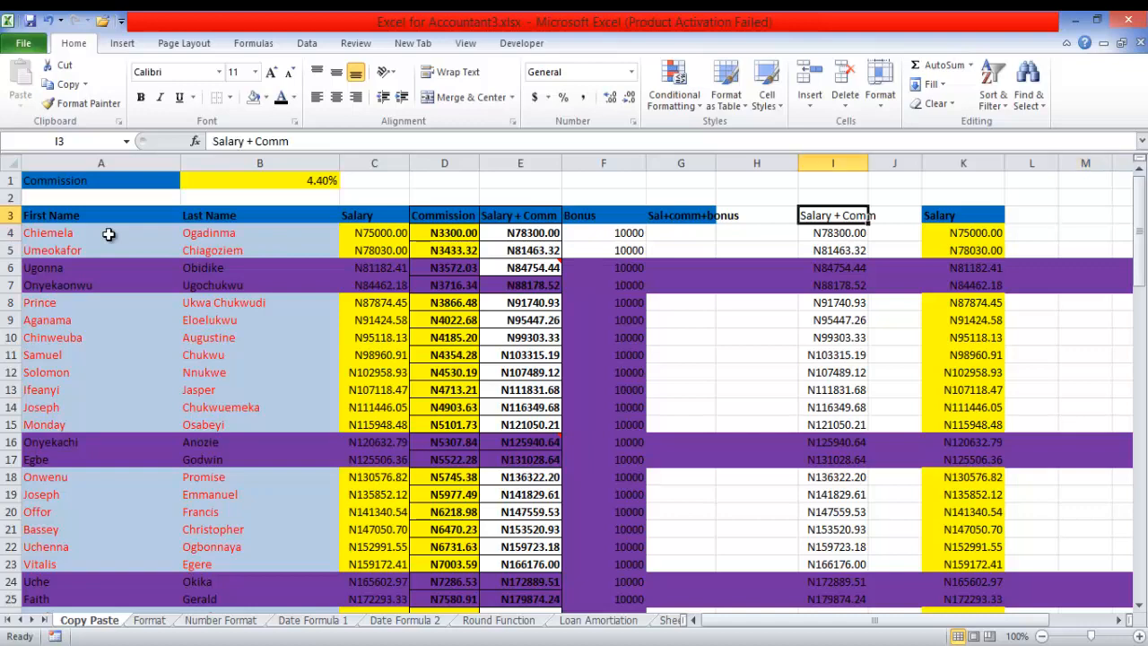
key("ctrl+shift+Down")
key("Delete")
key("ctrl+BackSpace")
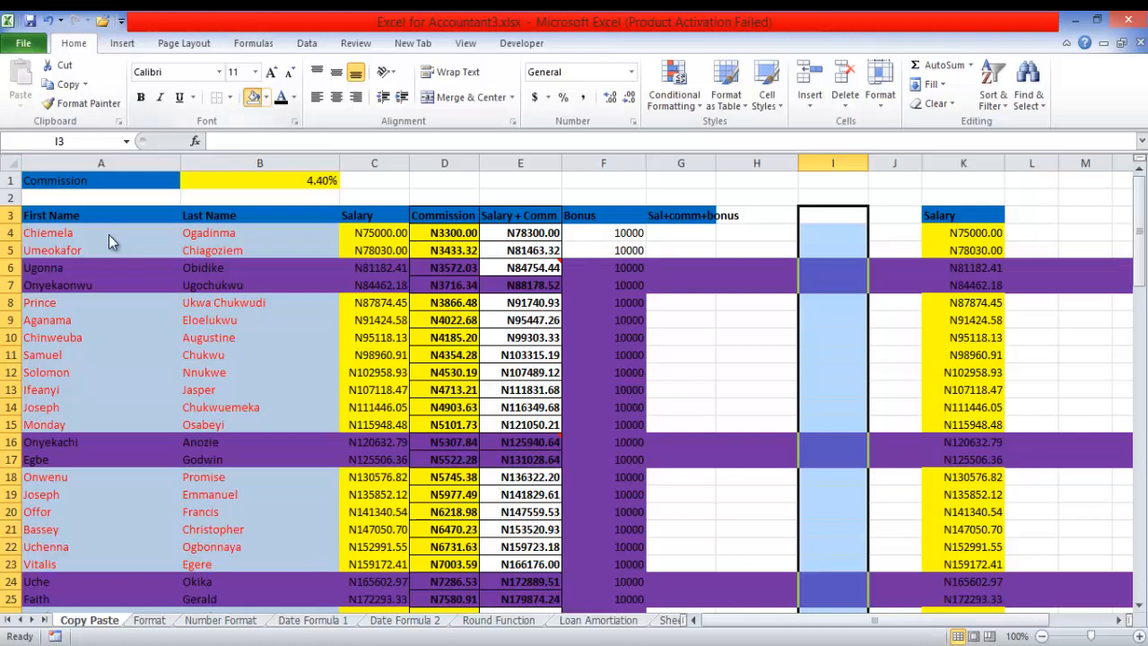
left_click(254, 97)
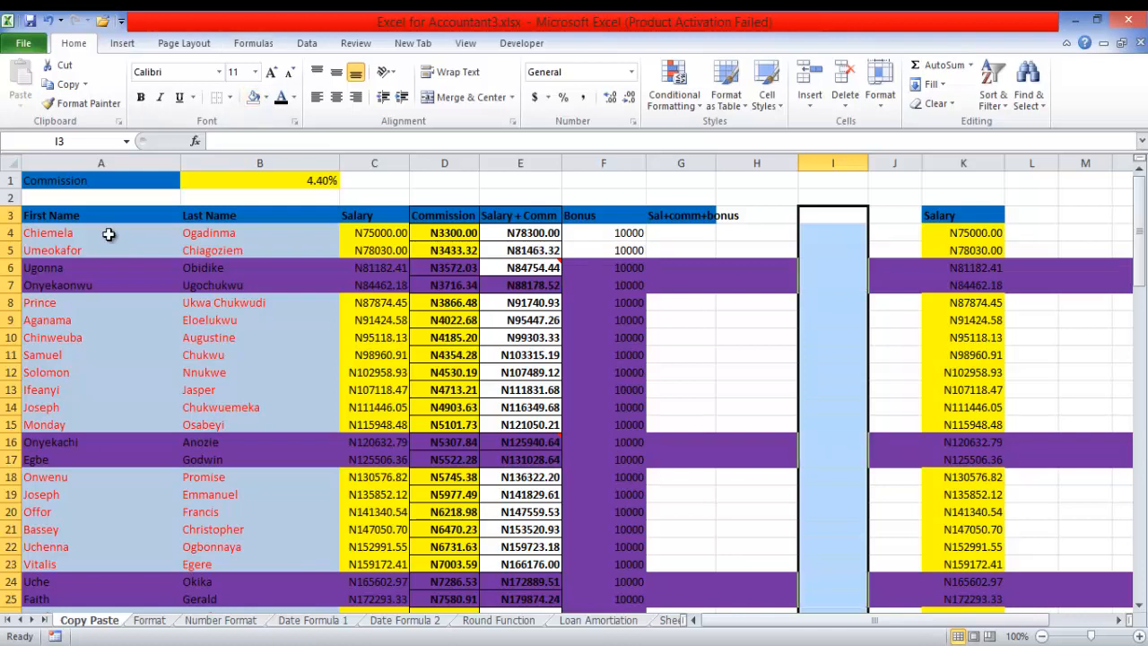
key("Right")
key("Right")
key("Right")
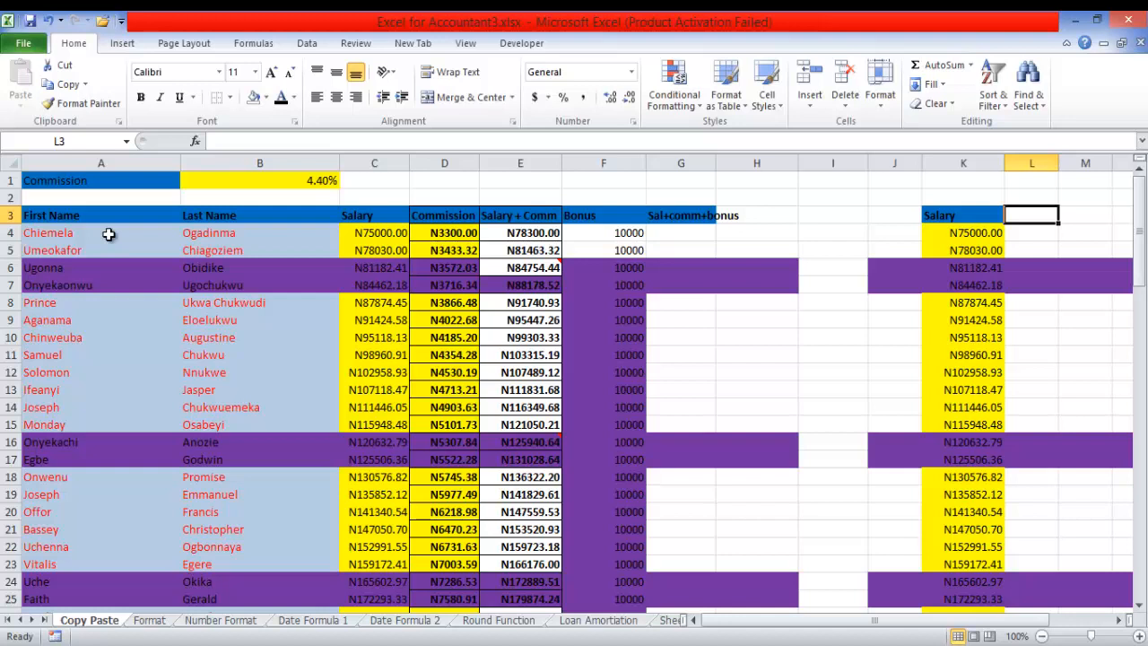
Step: Multiply the salaries in K4:K95 by the commission rate copied from B1, using Paste Special with the All and Multiply options
left_click(259, 180)
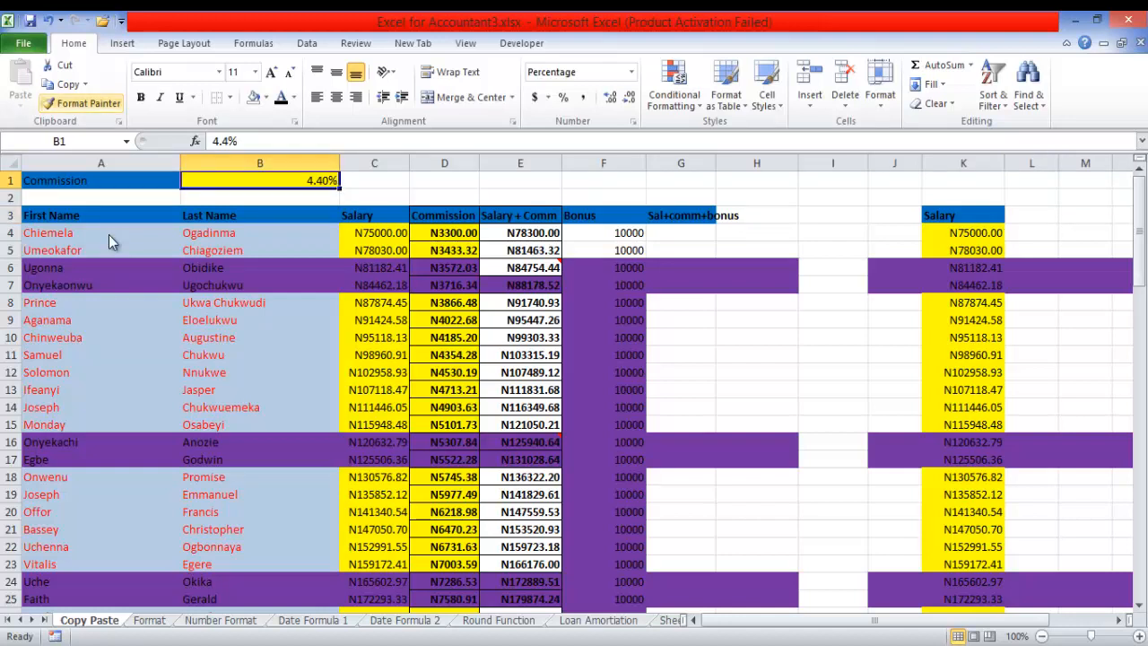
left_click(67, 84)
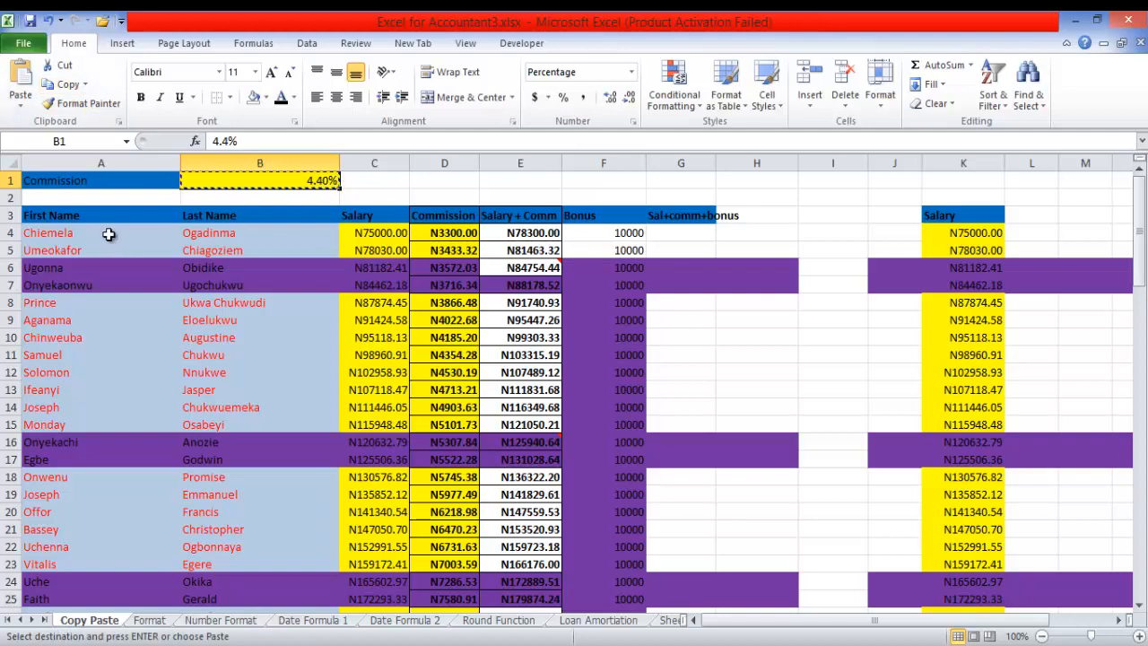
left_click(963, 232)
key("ctrl+shift+Down")
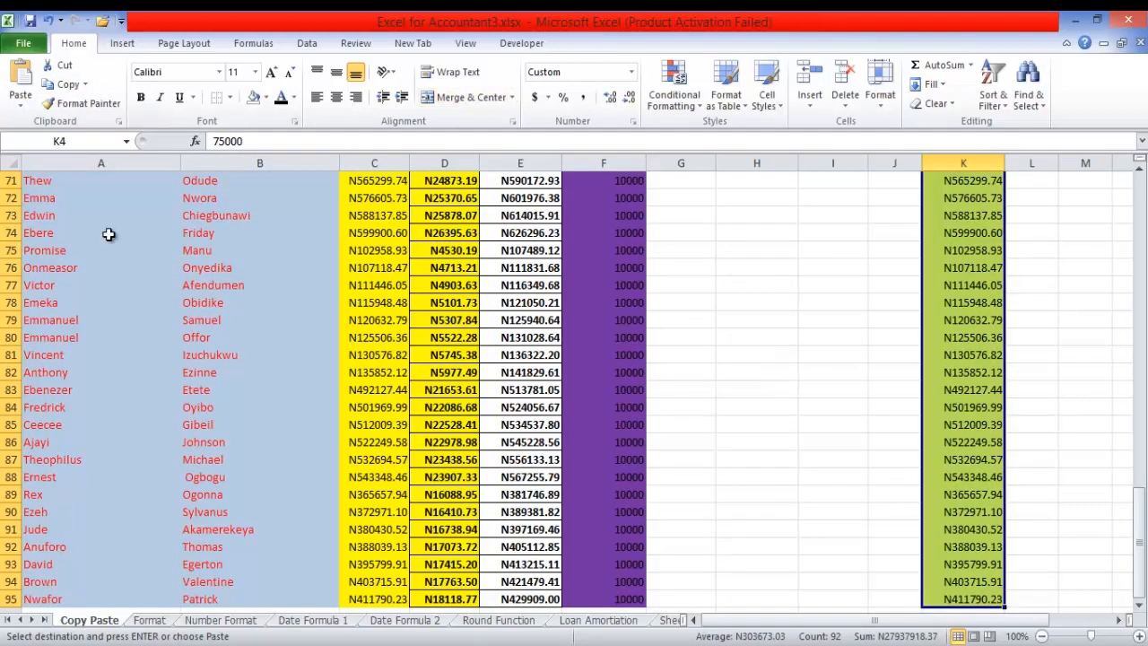
left_click(20, 102)
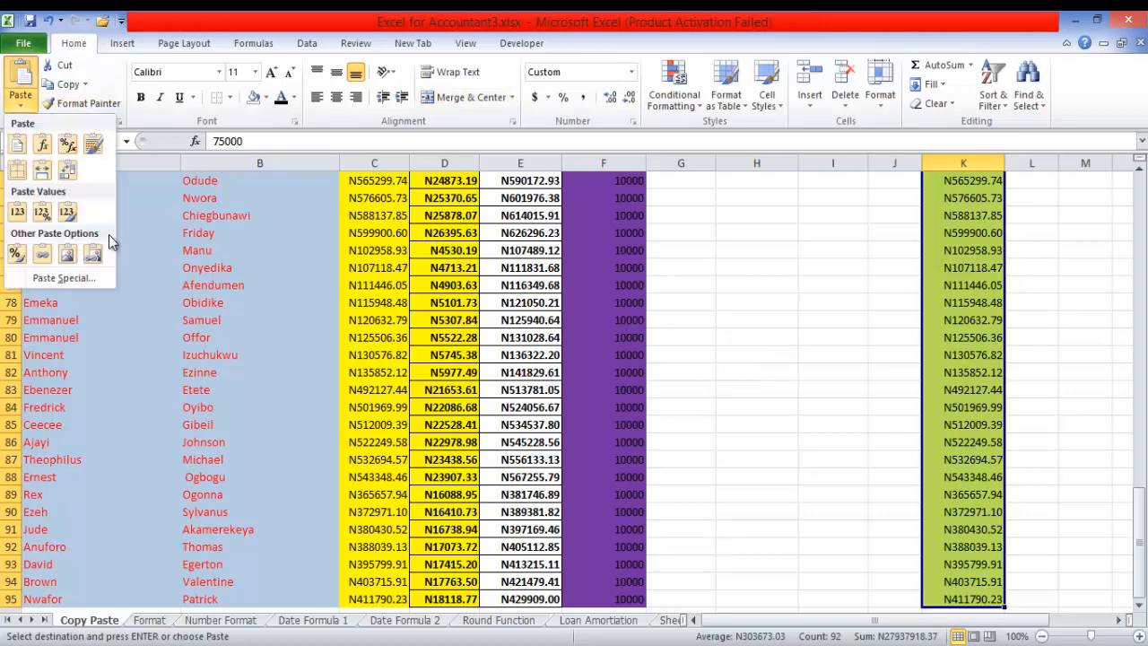
left_click(63, 277)
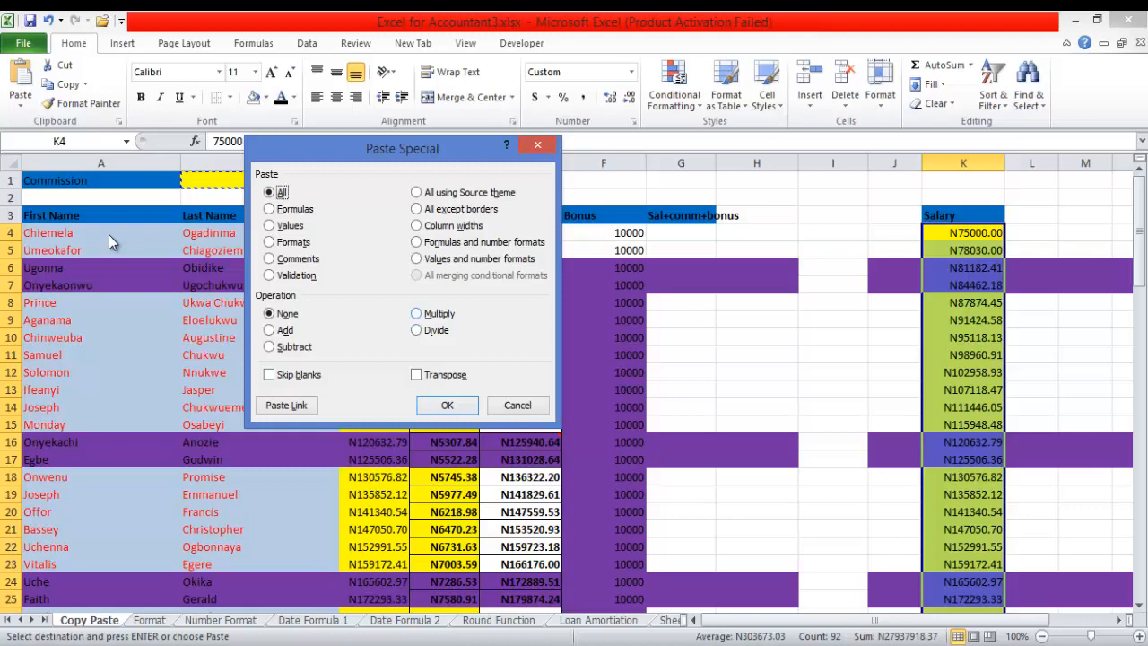
left_click(416, 313)
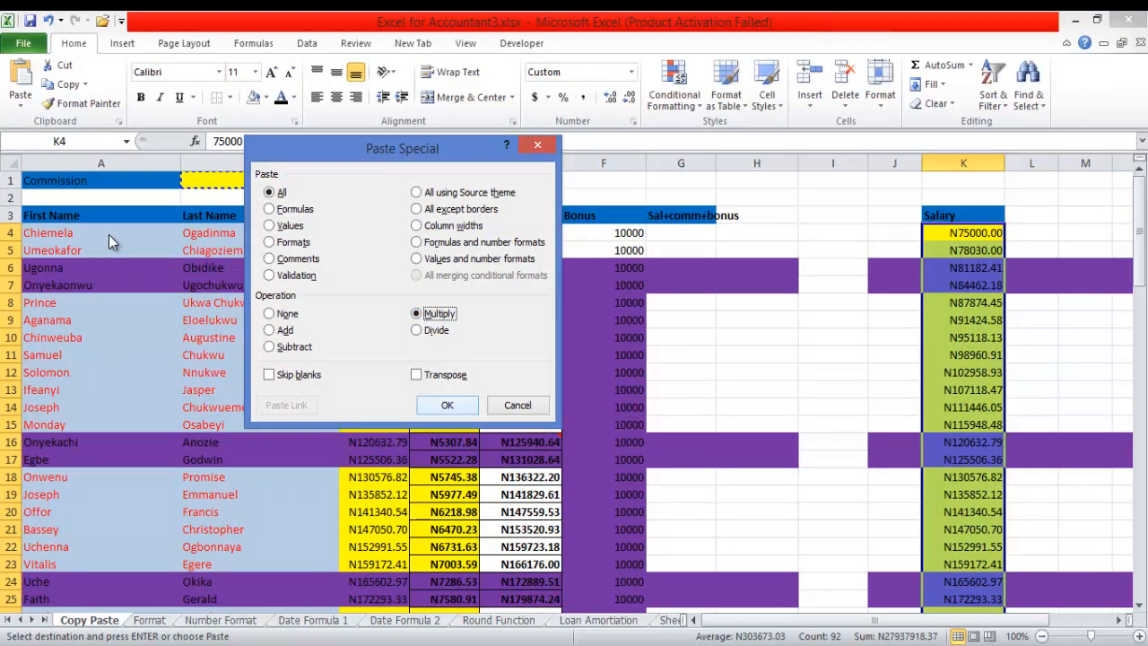
key("Return")
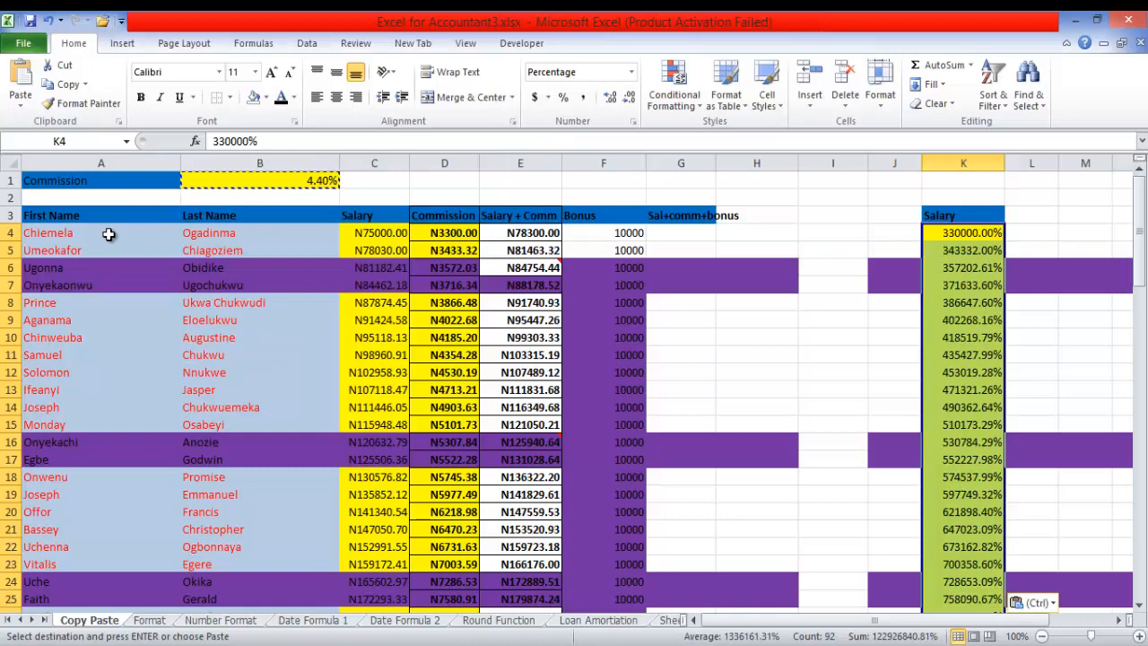
Step: Format the multiplied values in K4:K95 as Number
key("alt+h")
key("n")
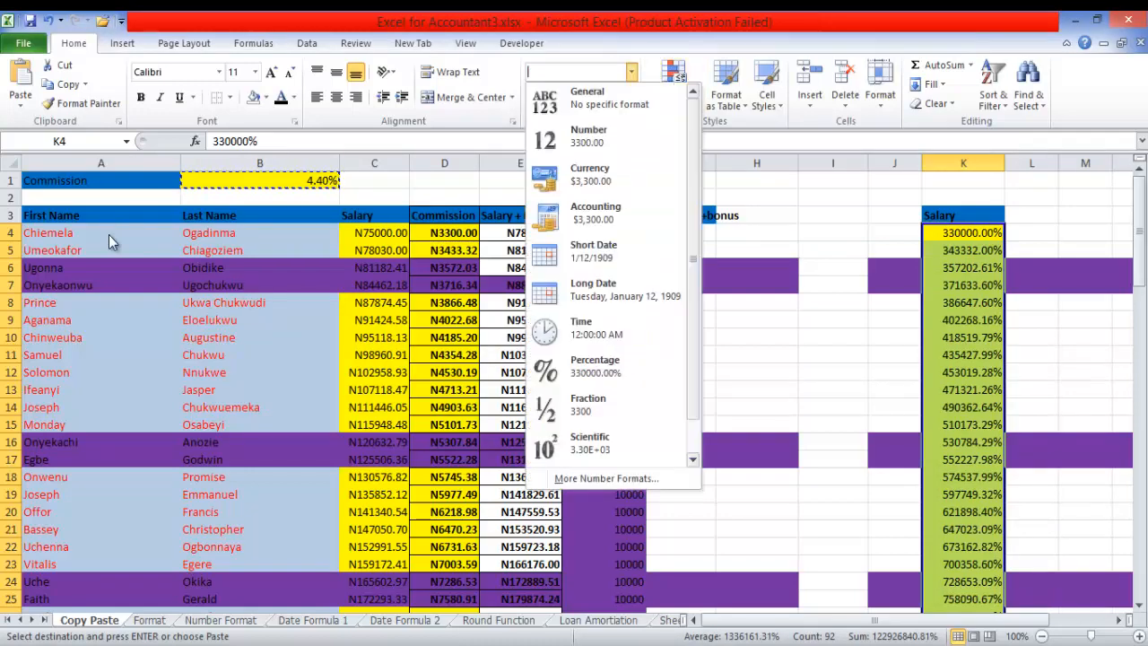
key("Down")
key("Return")
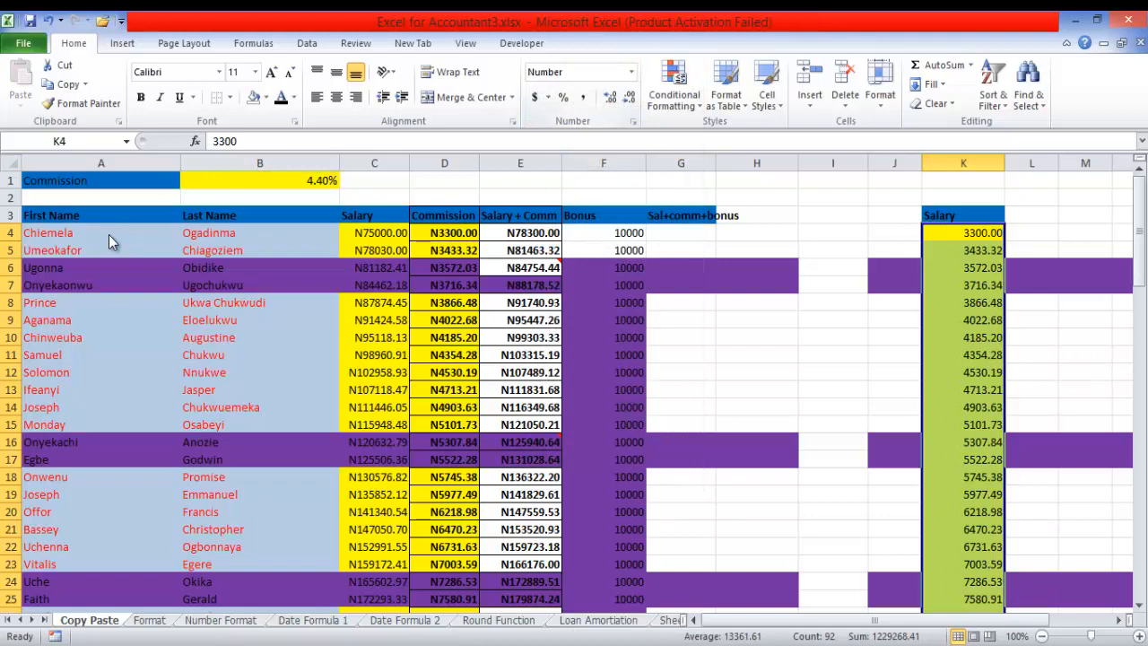
Step: Set the number format of K4:K95 to General
key("alt+h")
key("n")
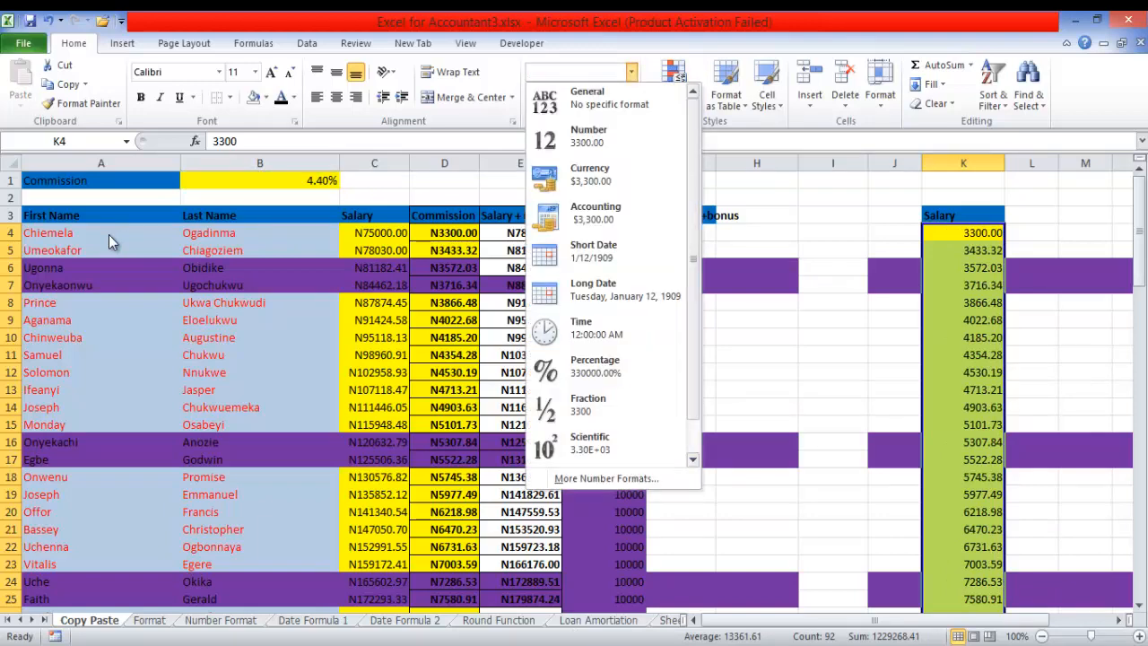
key("Down")
key("Return")
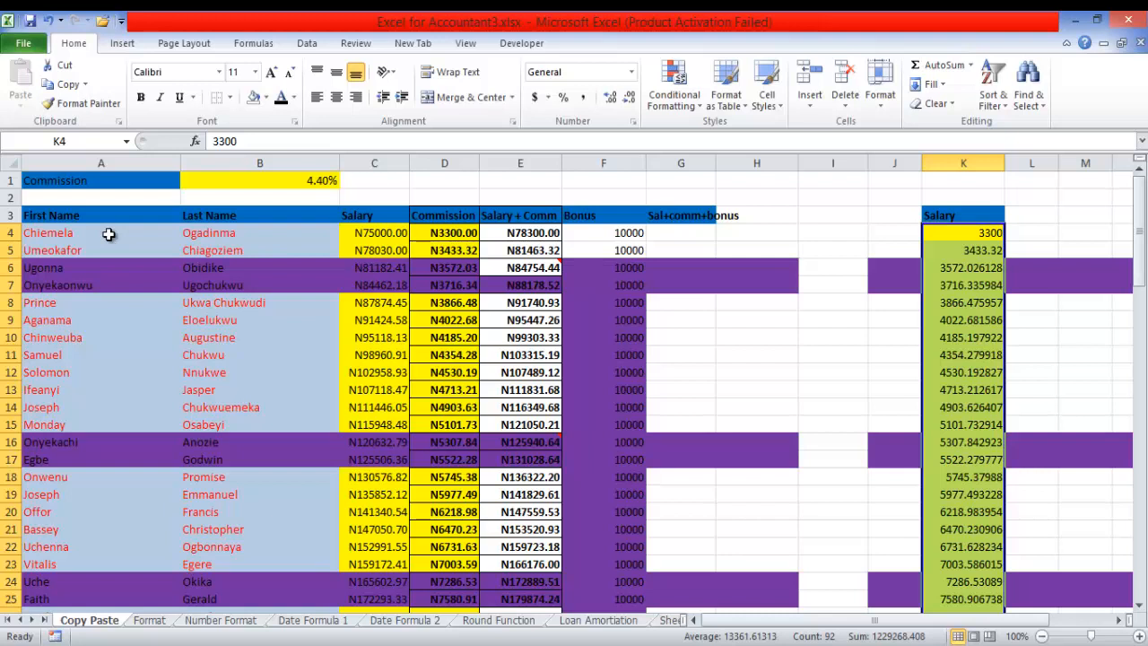
Step: Replace the Salary header in K3 with "C-ommision"
key("Up")
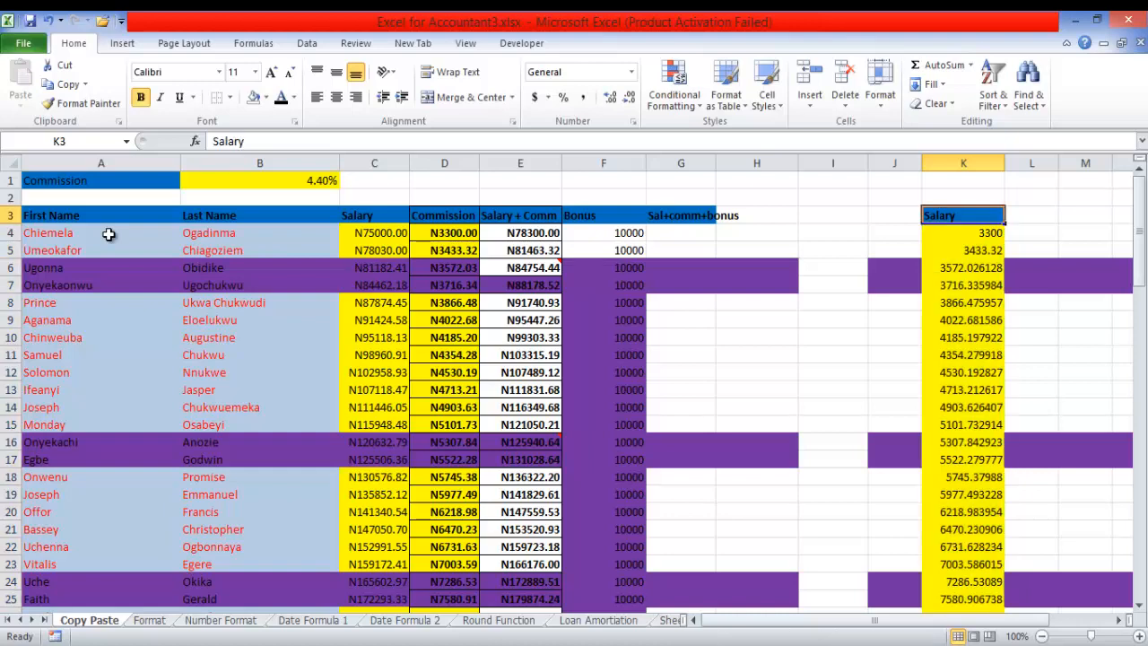
type("C-omm-")
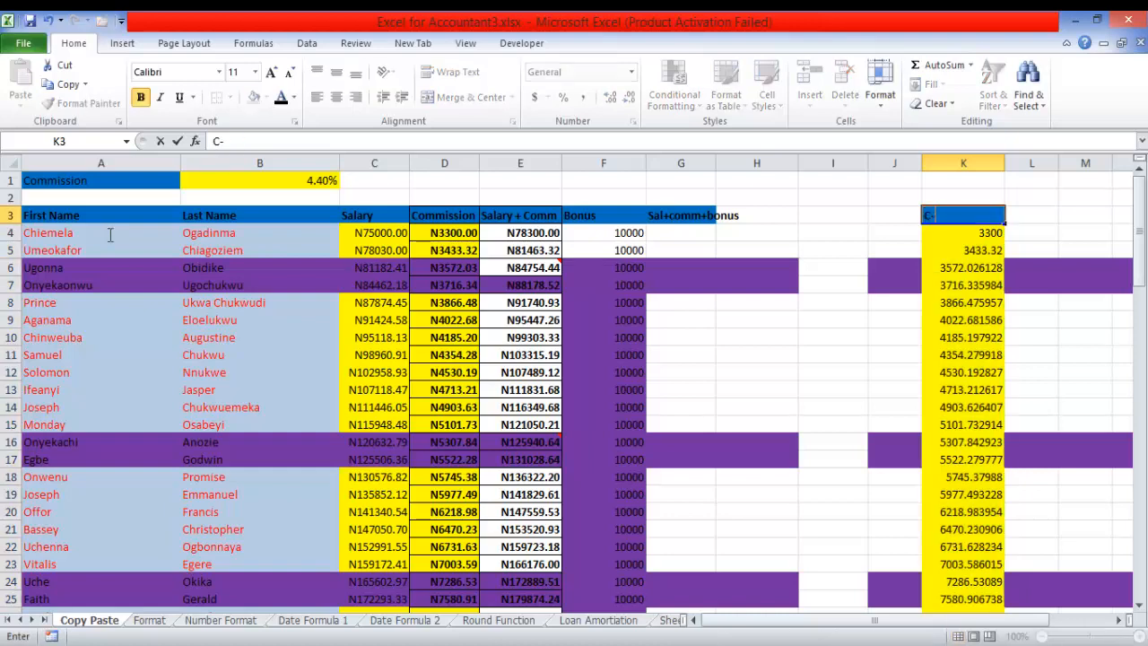
type("n")
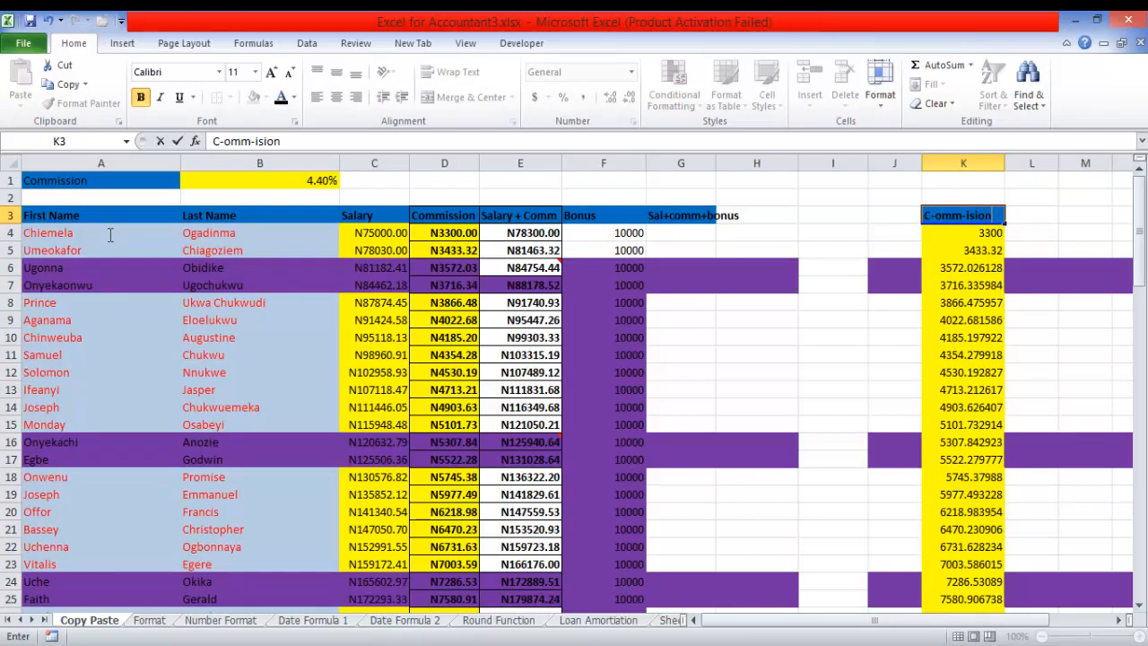
key("F2")
key("BackSpace")
key("Return")
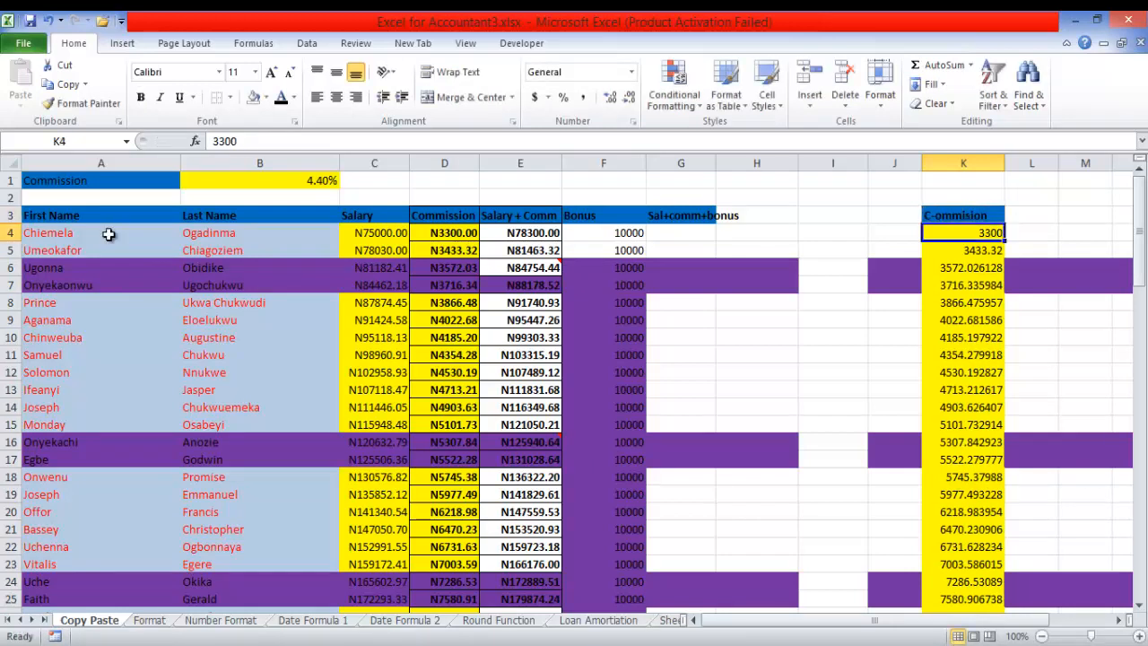
key("F8")
key("F8")
key("F8")
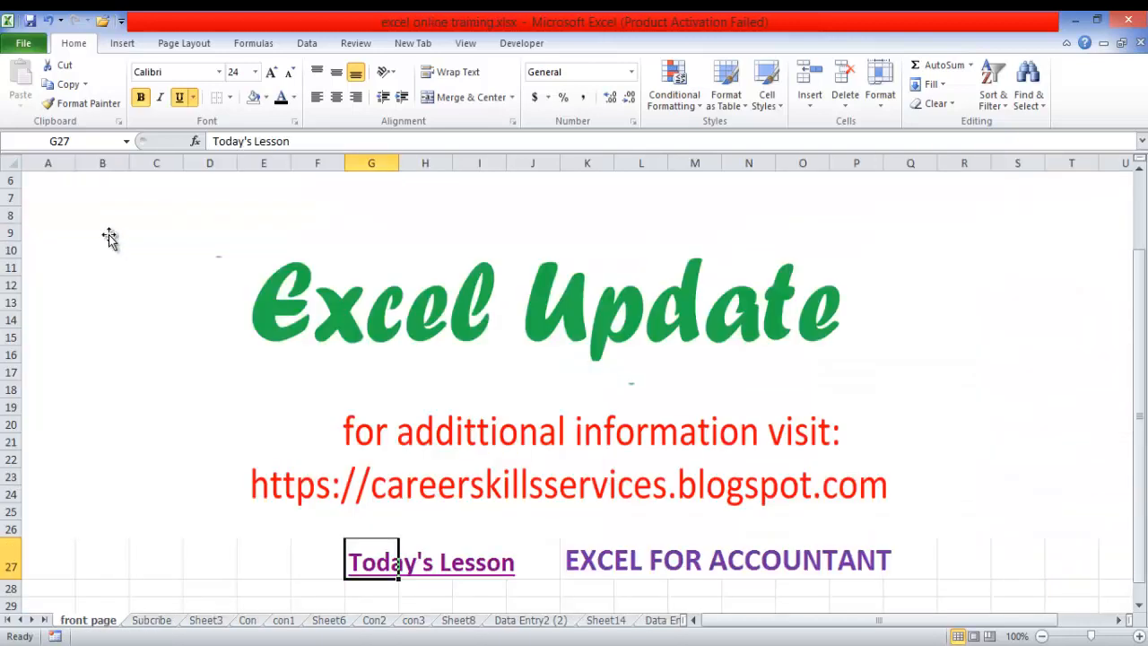
key("alt+Tab")
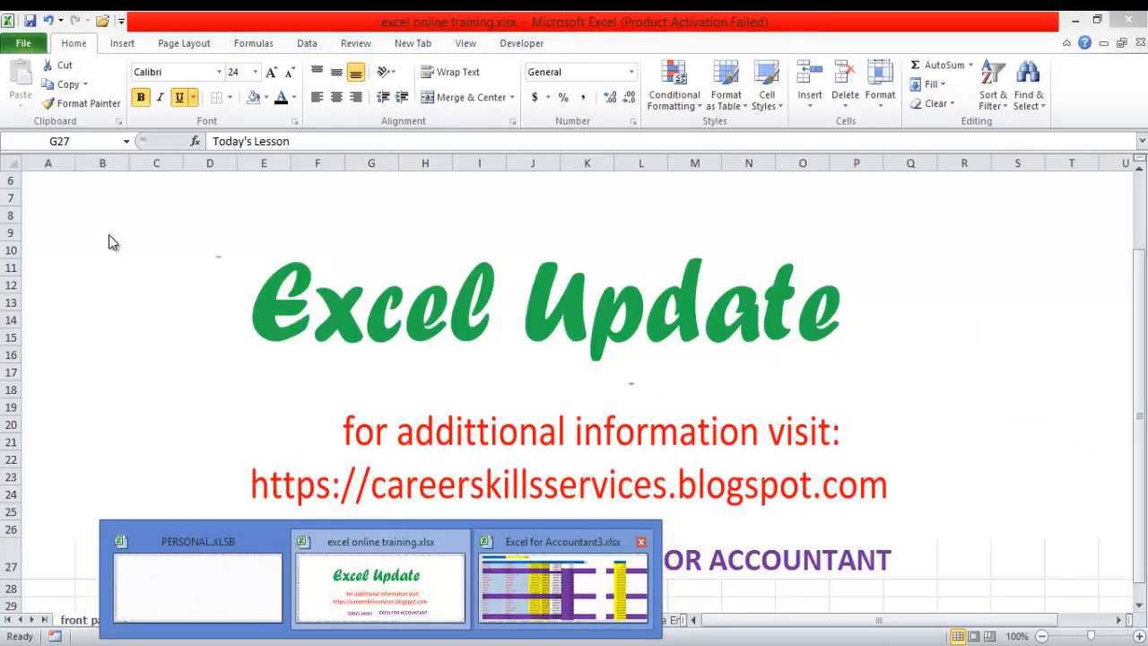
Step: Correct the spelling of the header in K3 to "Commission"
key("Up")
key("F2")
key("Home")
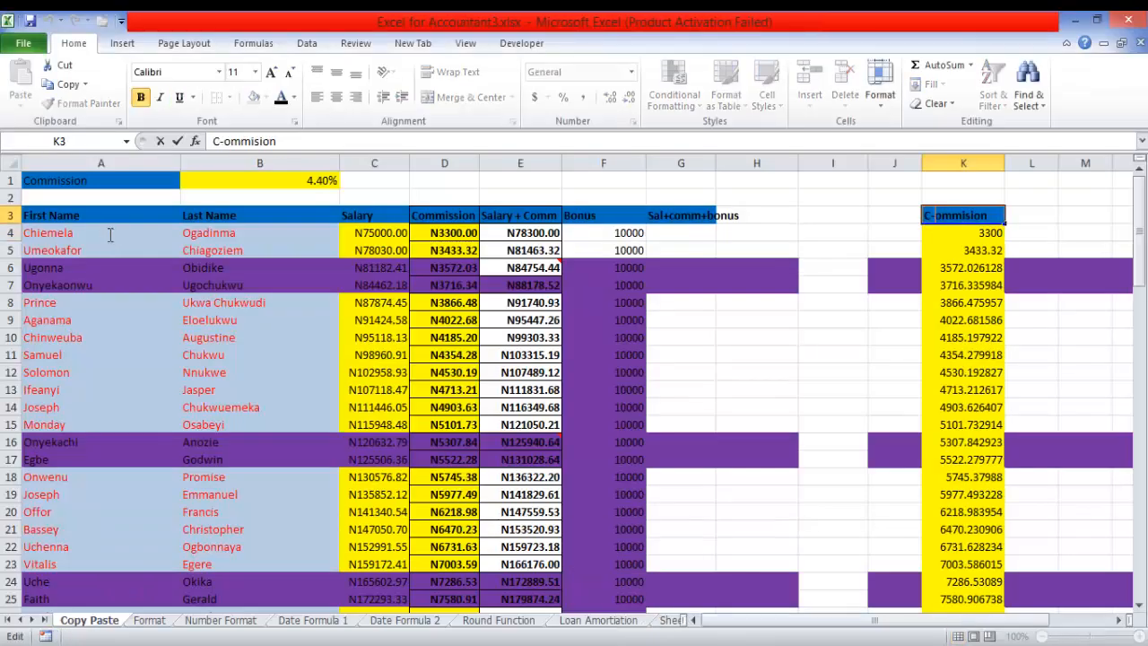
key("Right")
key("Delete")
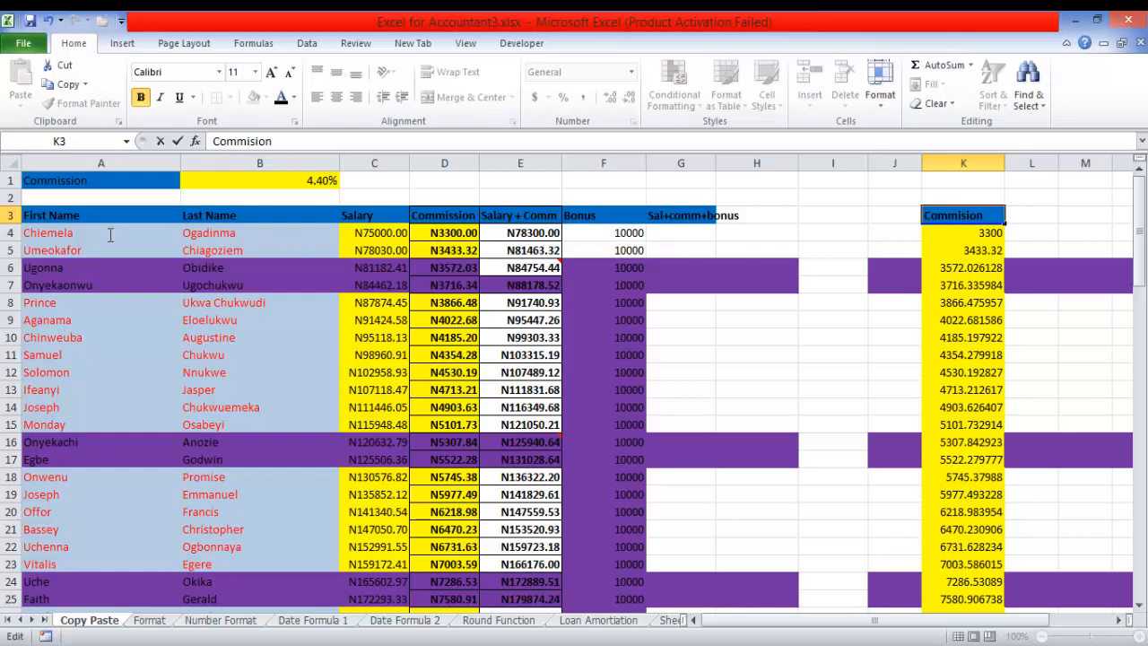
type("s")
key("Return")
key("F8")
key("F8")
key("F8")
key("F8")
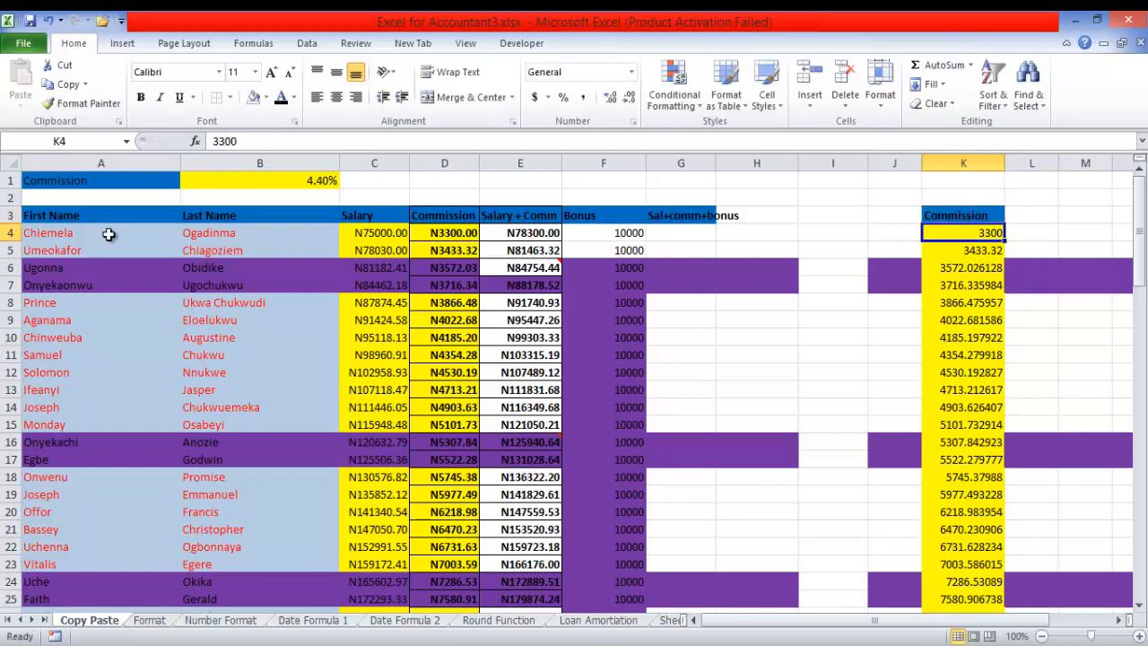
key("ctrl+Tab")
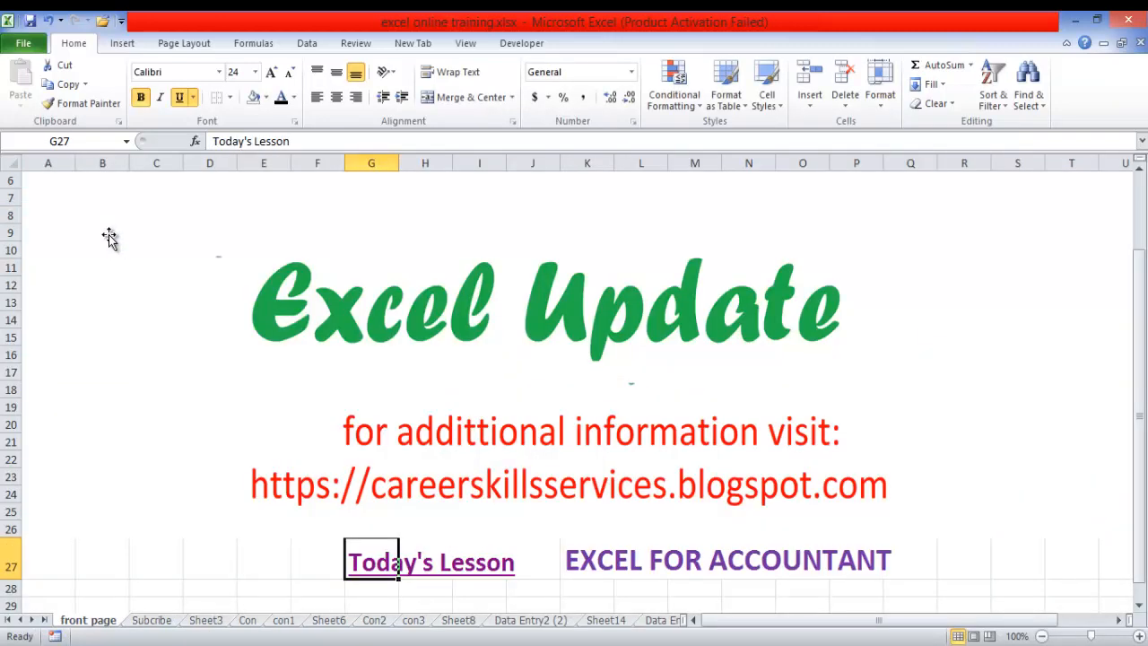
key("super+3")
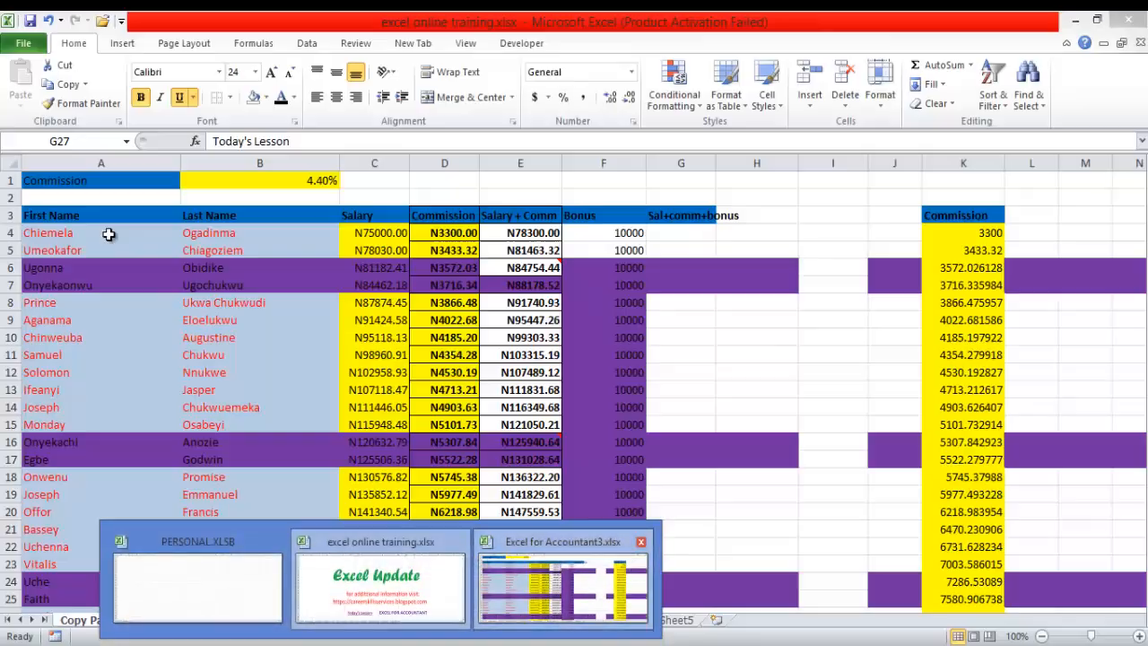
key("Right")
key("Right")
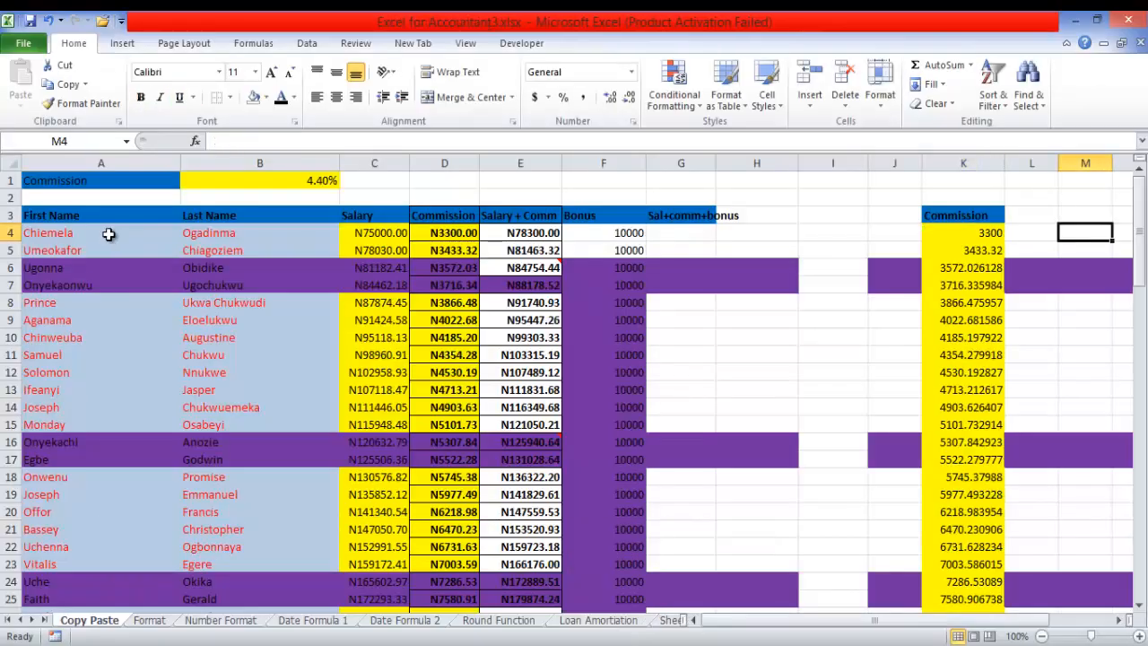
Step: Clear the fill and contents of columns J to N from row 3 down to the end of the sheet
key("Left")
key("Left")
key("Left")
key("Up")
key("shift+Right")
key("shift+Right")
key("shift+Right")
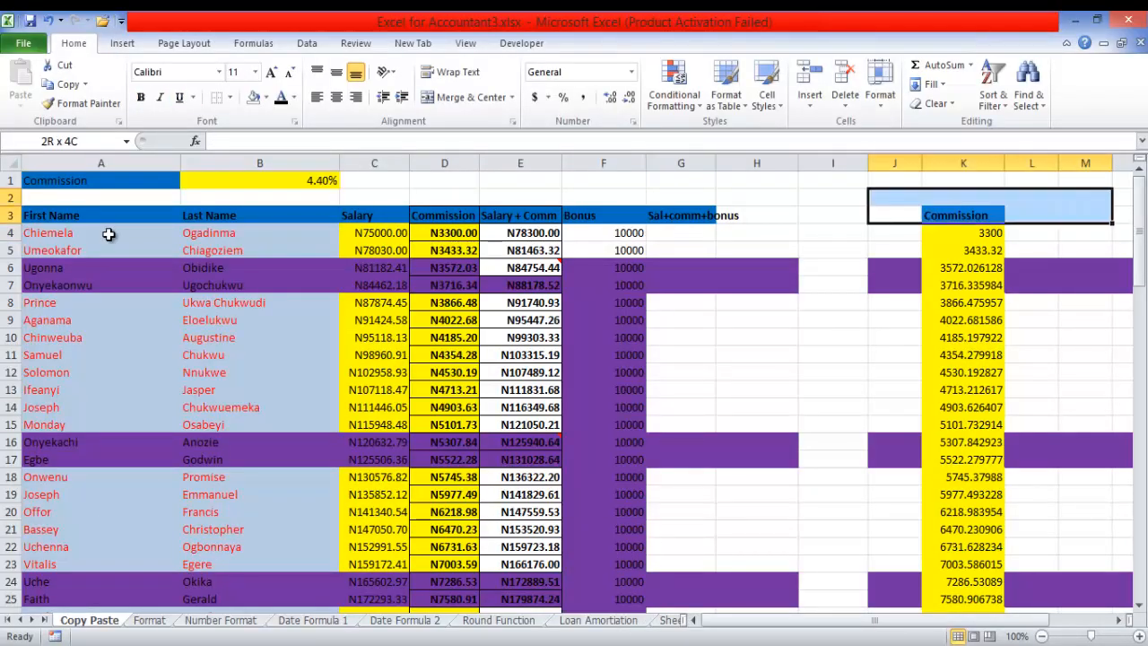
key("shift+Down")
key("shift+Down")
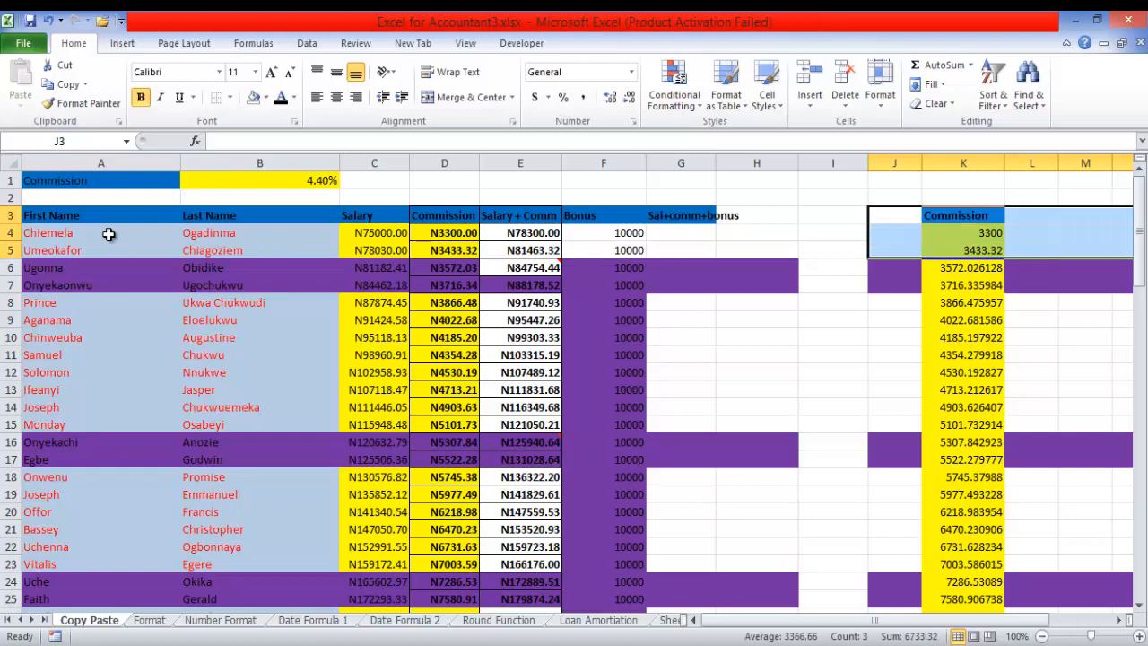
key("ctrl+shift+Down")
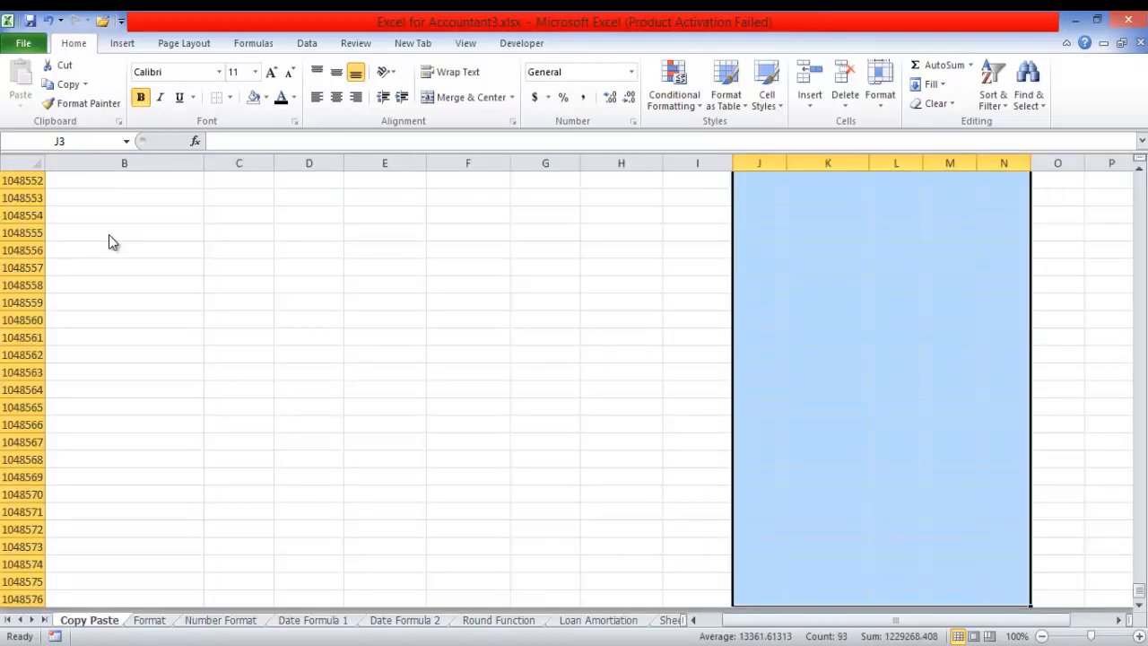
key("ctrl+BackSpace")
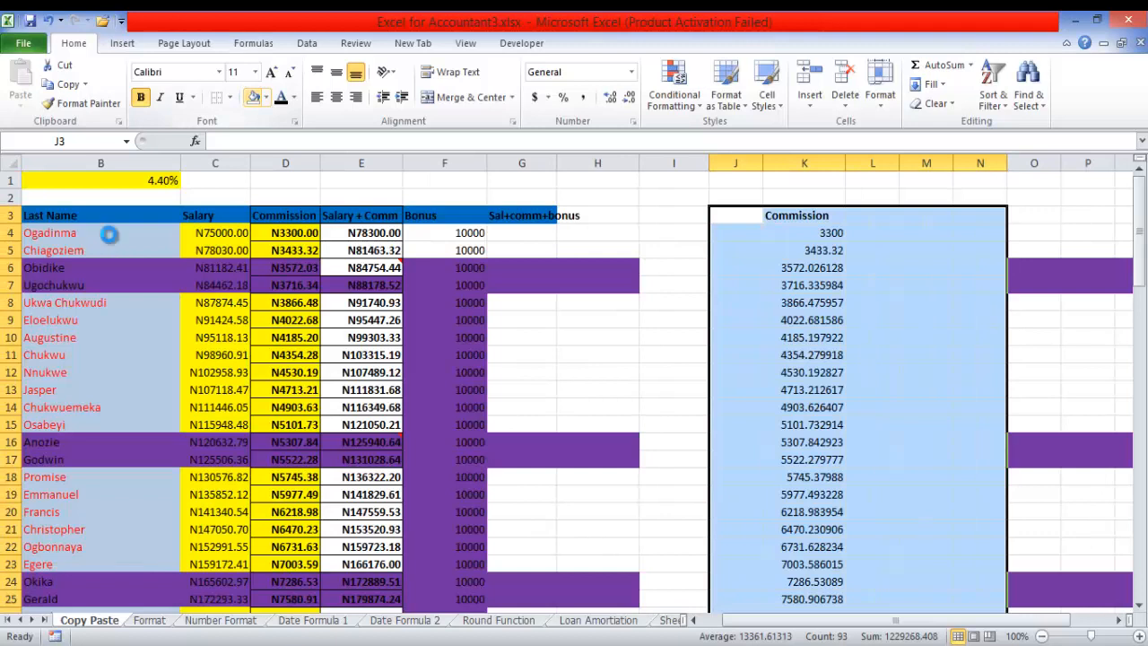
key("Delete")
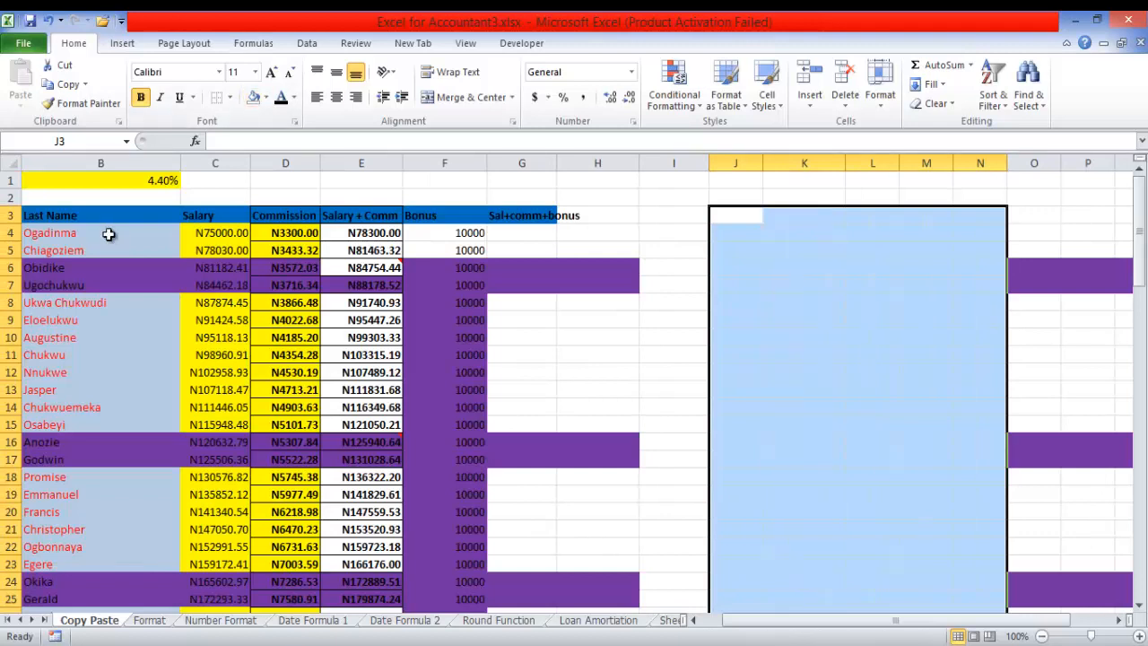
left_click(872, 319)
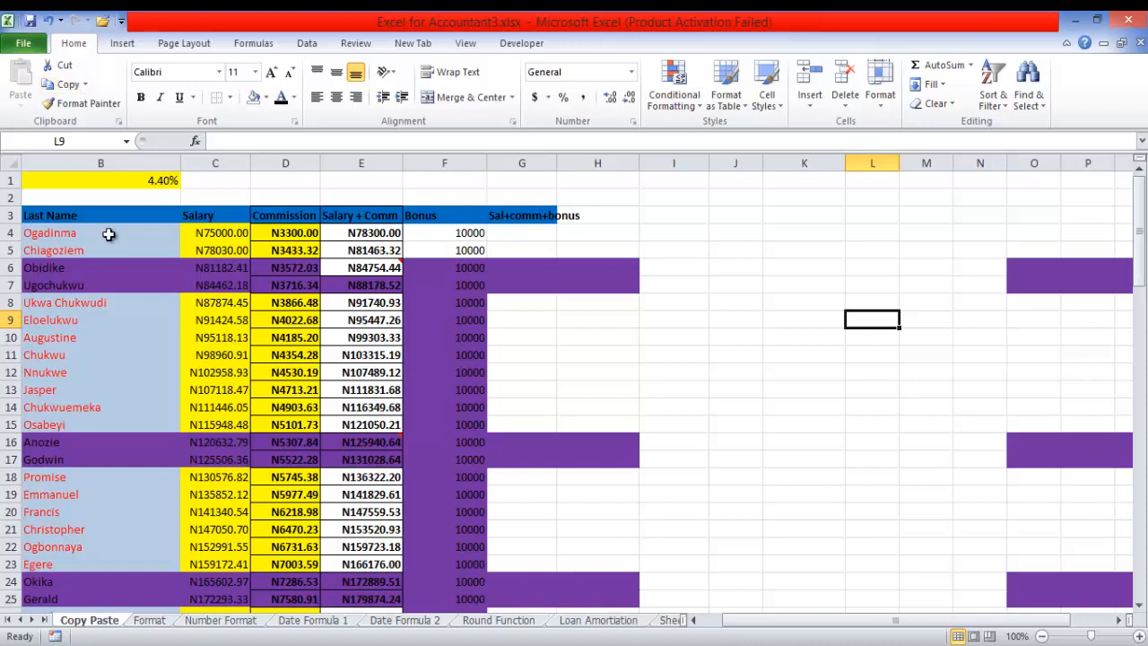
Step: Undo the clearing, the commission multiplication, the pasted Salary column and the Sal+comm+bonus column
left_click(444, 285)
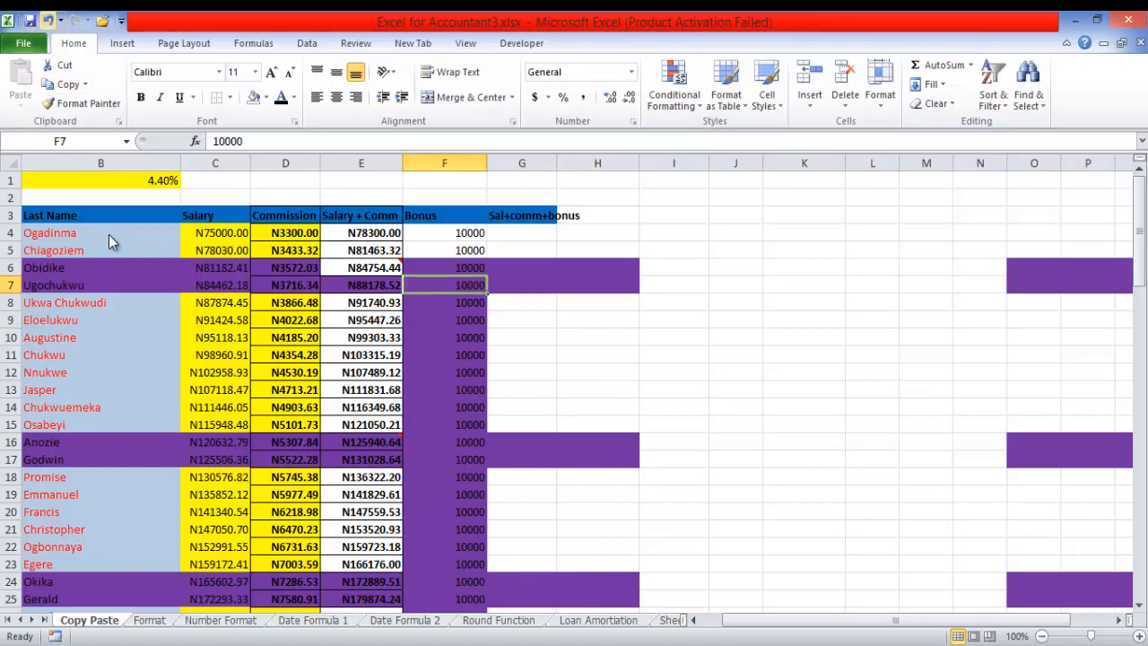
key("ctrl+z")
key("ctrl+z")
key("ctrl+z")
key("ctrl+z")
key("ctrl+z")
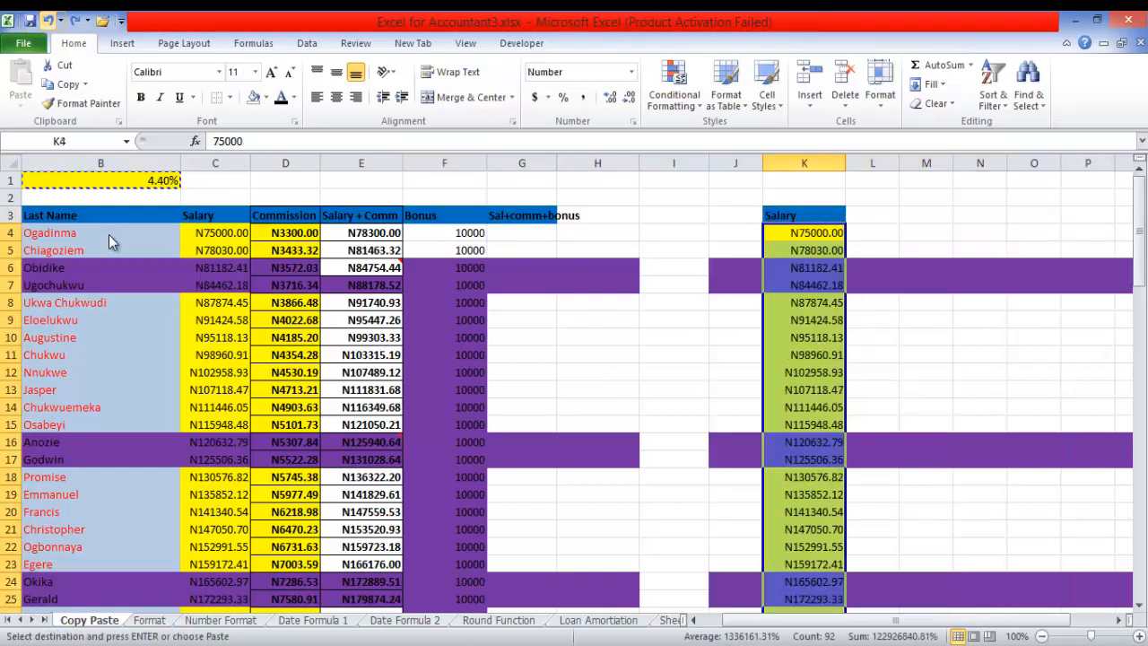
key("ctrl+z")
key("ctrl+z")
key("ctrl+z")
key("ctrl+z")
key("ctrl+z")
key("ctrl+z")
key("ctrl+z")
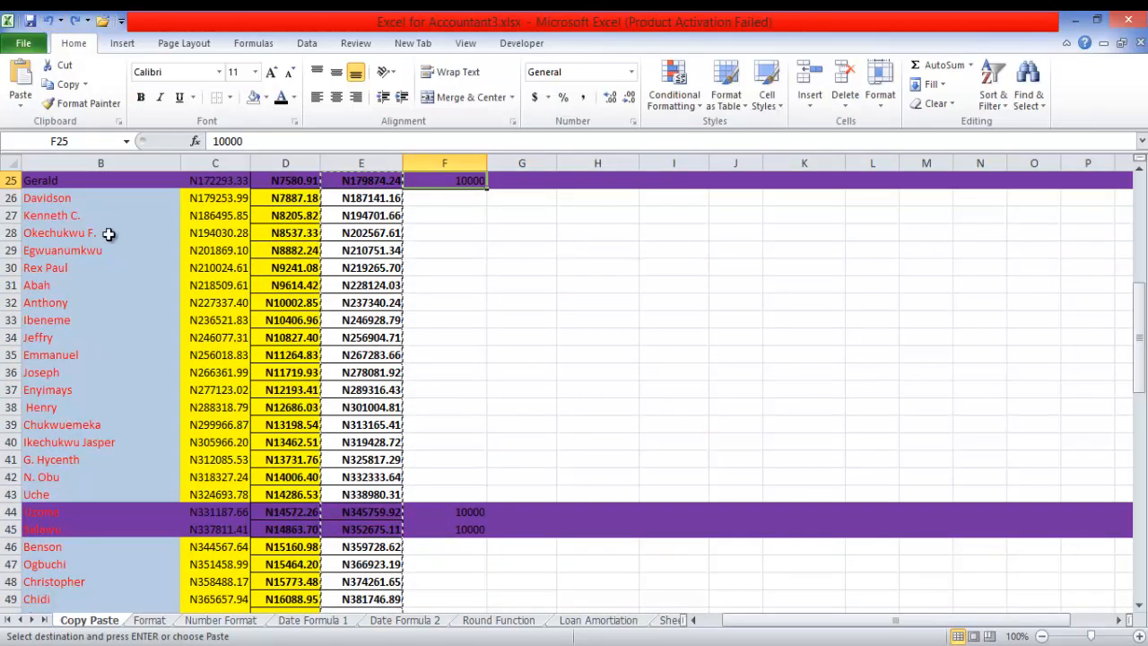
key("ctrl+z")
Step: Leave the empty cell entry in column L and undo further edits back to the paste into B16
key("F2")
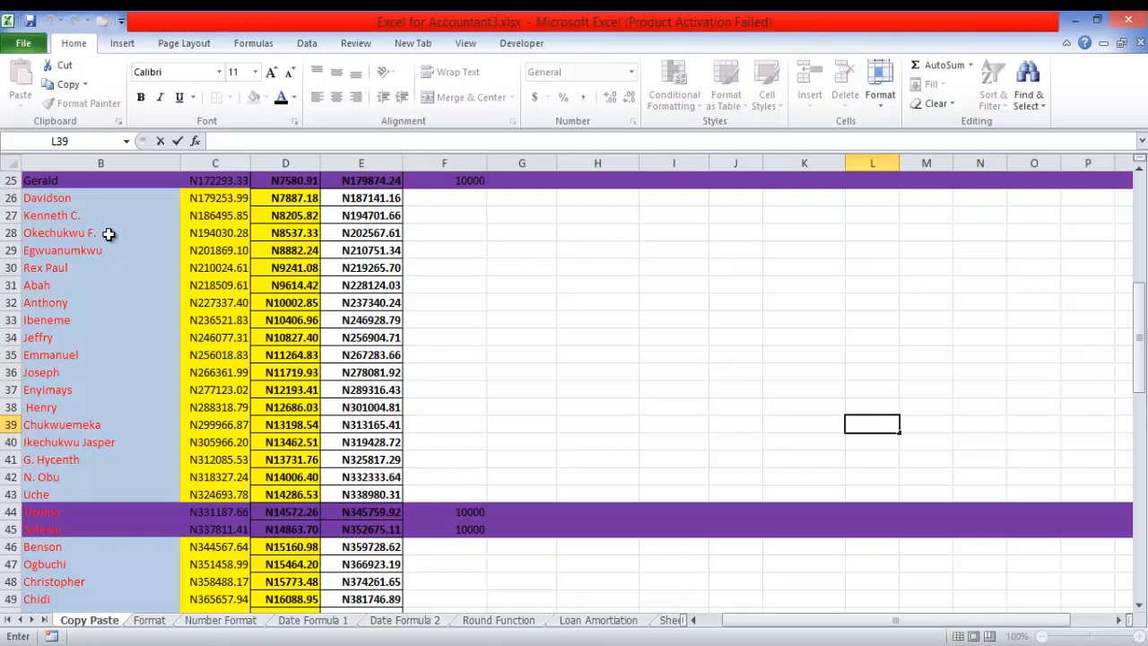
key("Down")
key("Down")
key("Down")
key("Down")
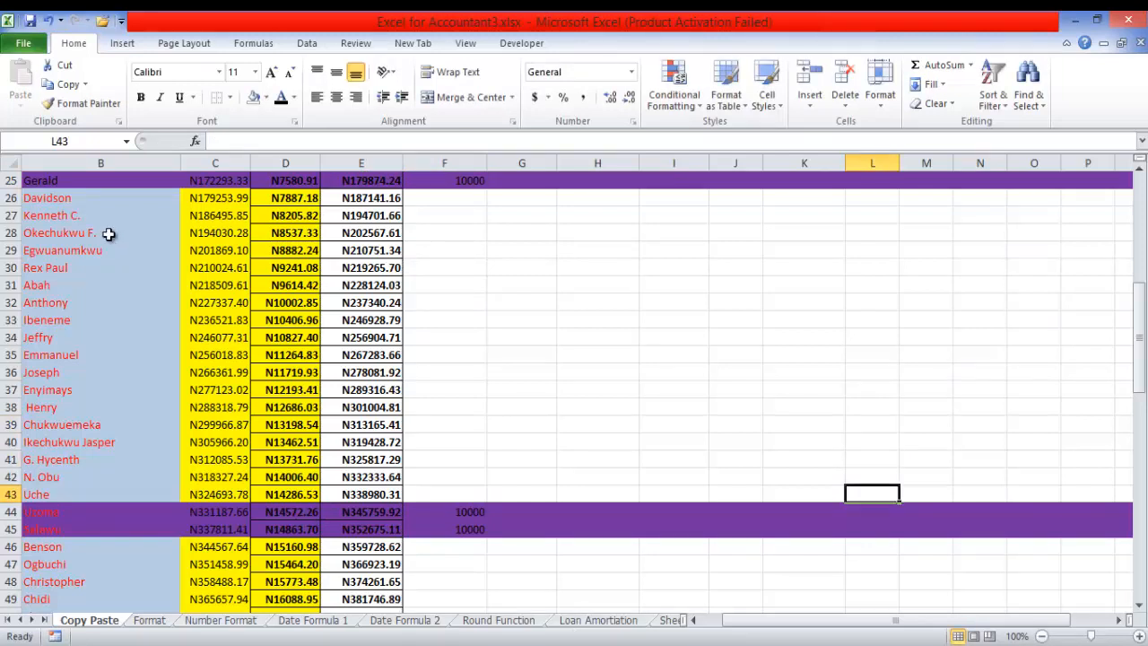
key("ctrl+z")
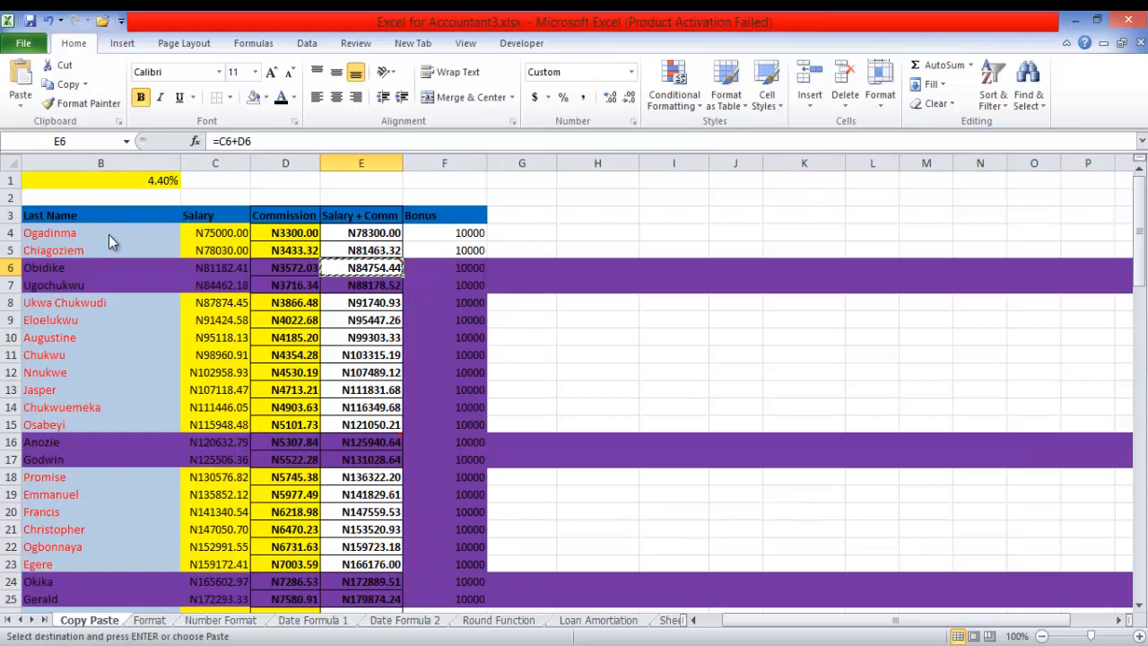
key("ctrl+minus")
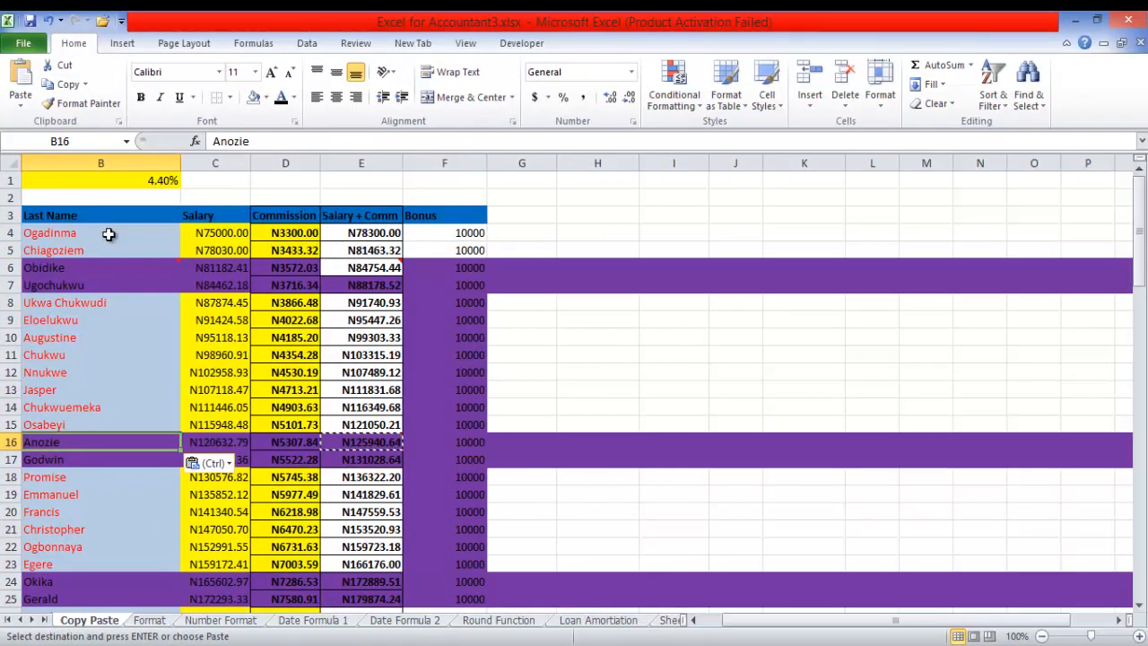
Step: Clear the bonus values and the purple fill from F8:F15
key("shift+Down")
key("shift+Down")
key("shift+Down")
key("shift+Down")
key("shift+Down")
key("shift+Down")
key("shift+Down")
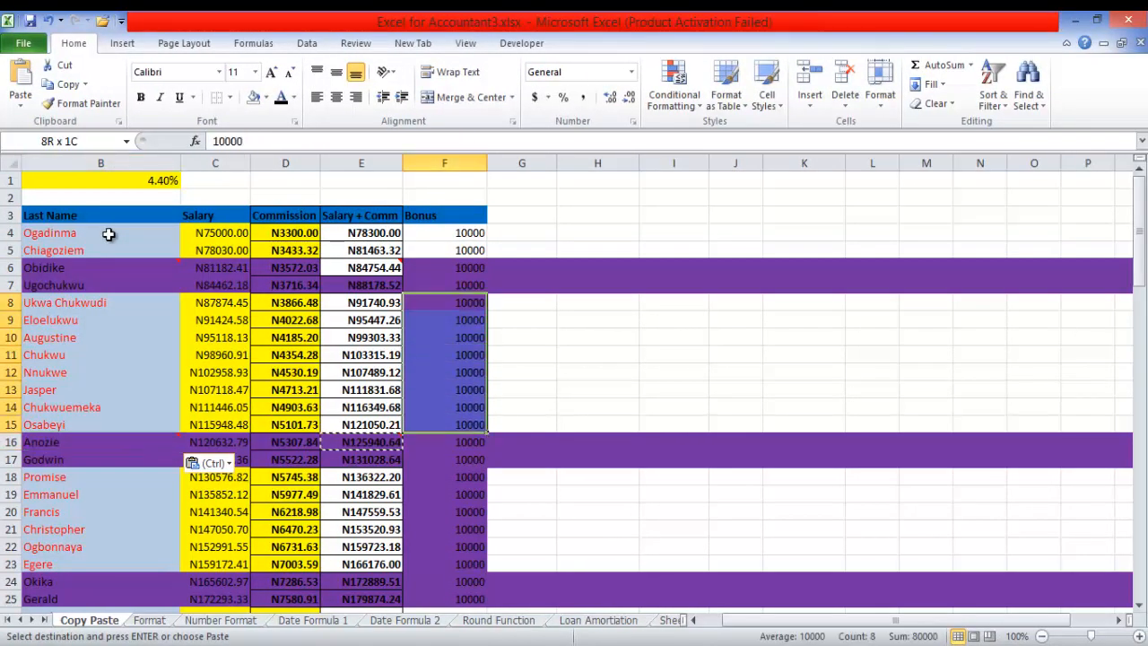
key("Delete")
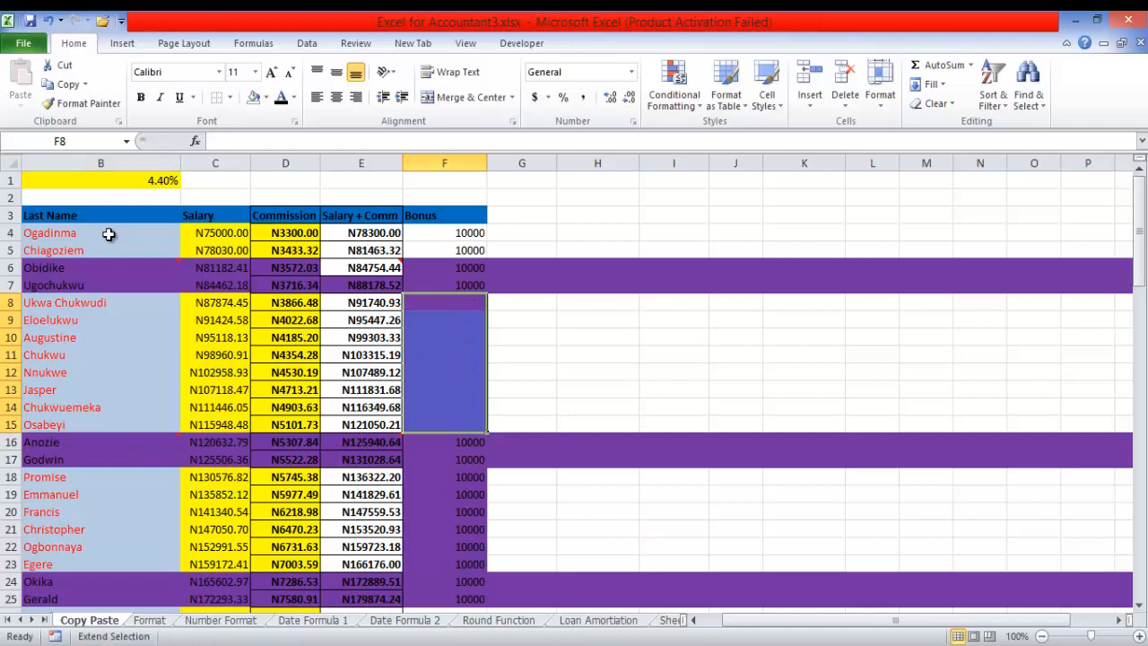
key("alt+h")
key("e")
key("f")
Step: Delete the bonus values in F4:F5
key("Up")
key("Up")
key("Up")
key("Up")
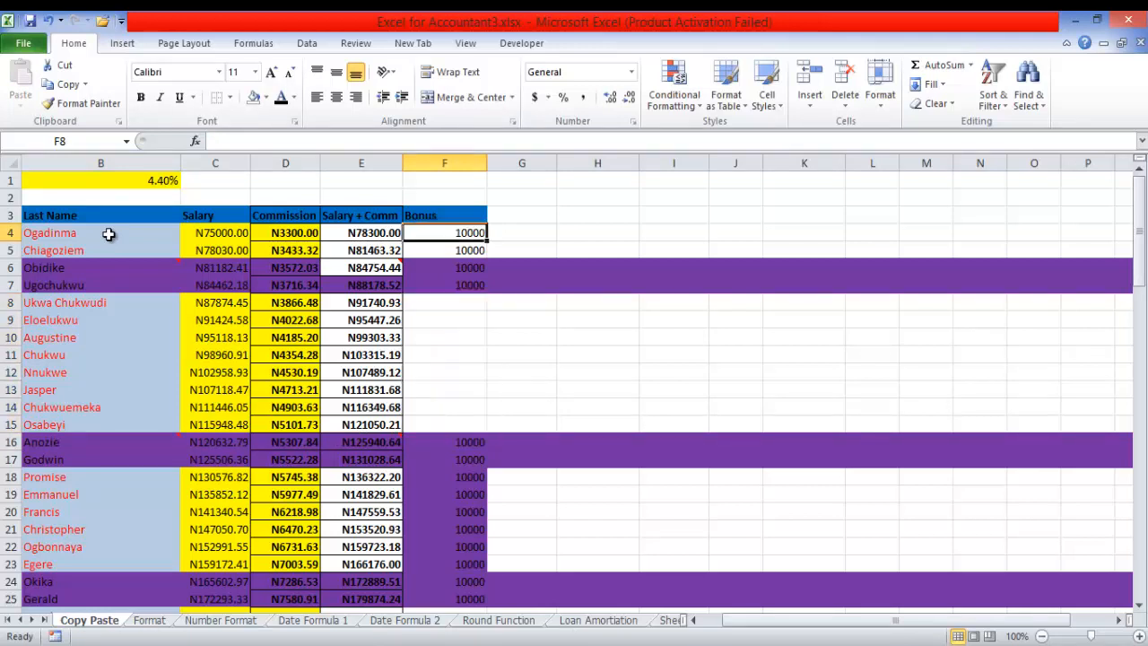
key("shift+Down")
key("Delete")
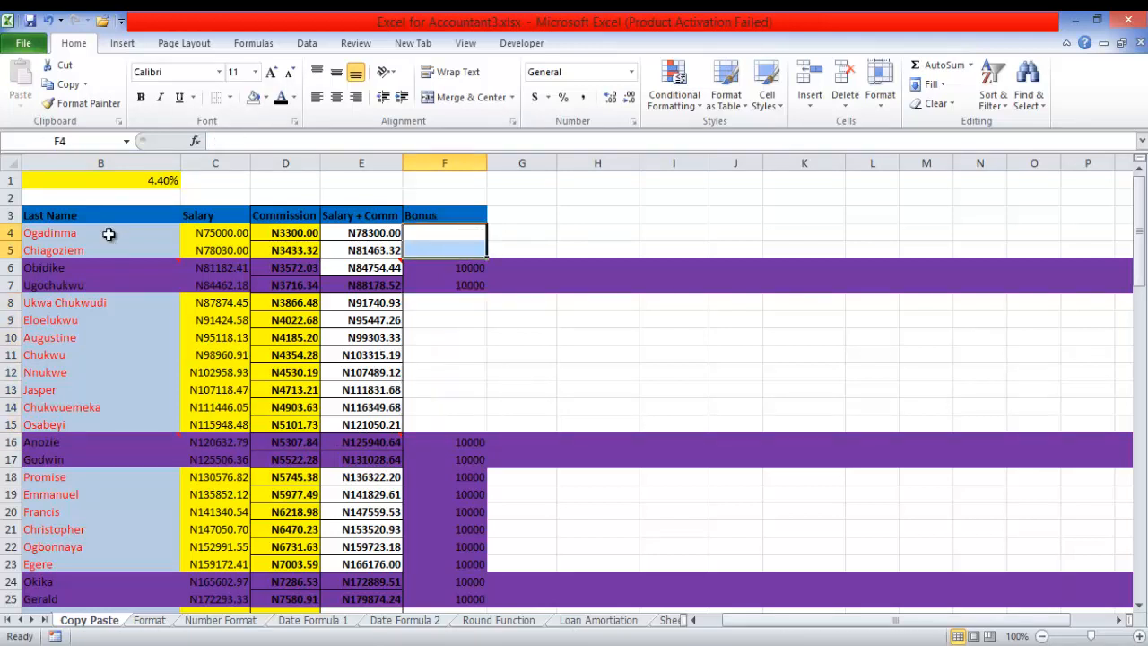
Step: Remove the purple fill and the bonus values from F18:F23
key("Down")
key("Down")
key("Down")
key("Down")
key("Down")
key("Down")
key("Down")
key("Down")
key("Down")
key("Down")
key("Down")
key("Down")
key("Down")
key("Down")
key("shift+Down")
key("shift+Down")
key("shift+Down")
key("shift+Down")
key("shift+Down")
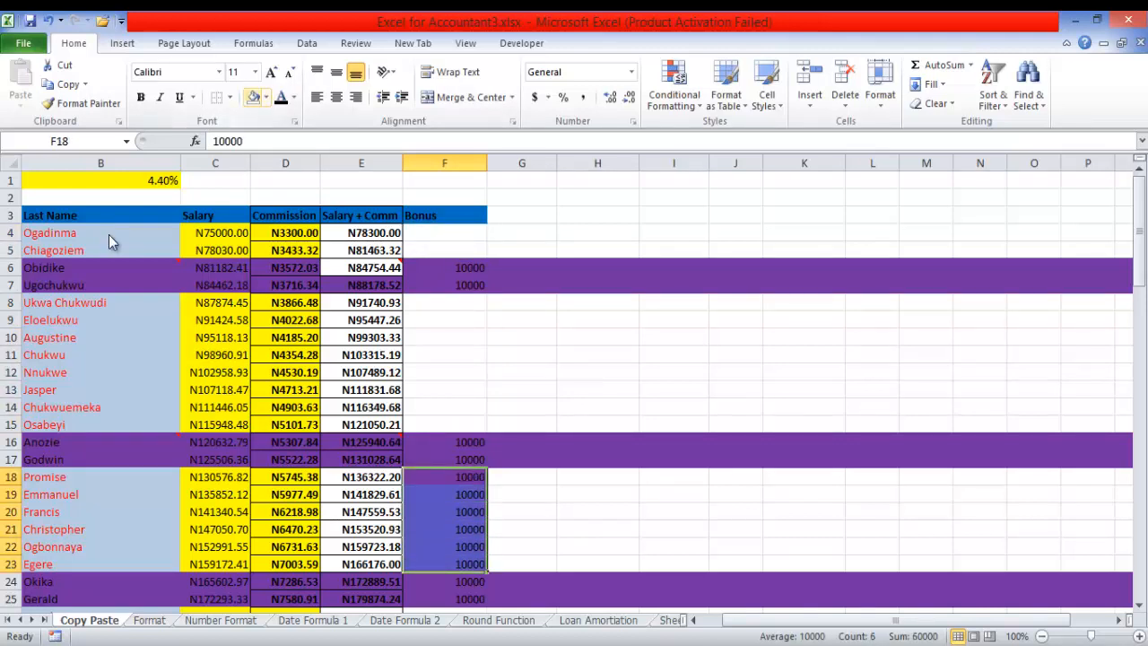
key("alt+h")
key("h")
key("n")
key("Delete")
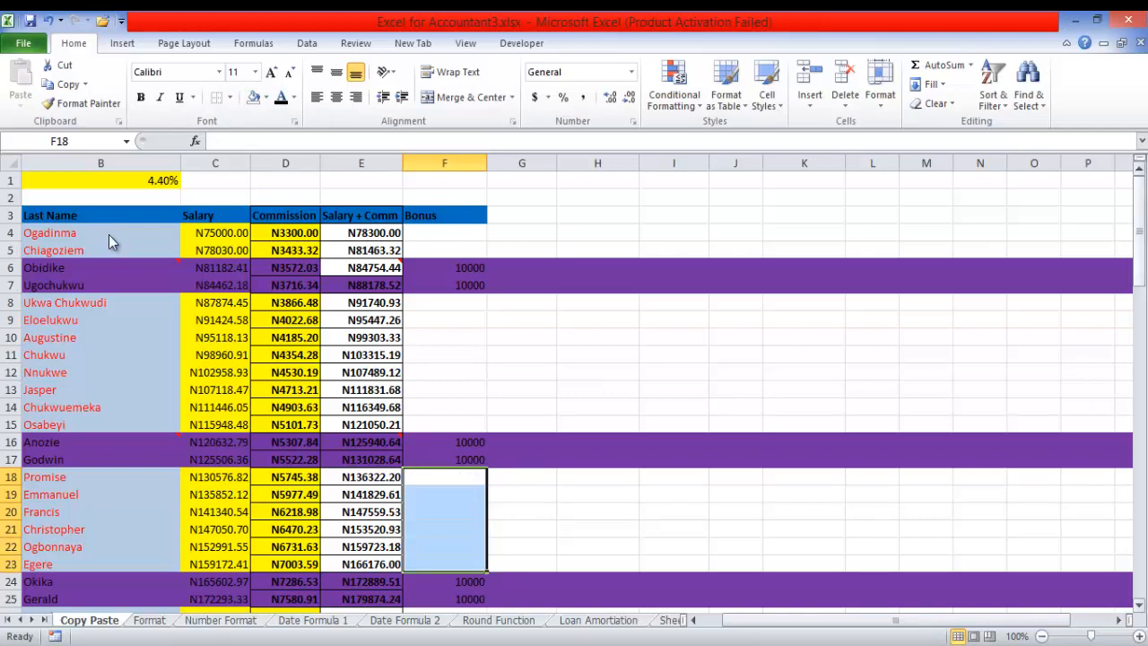
scroll(109, 234, "down", 6)
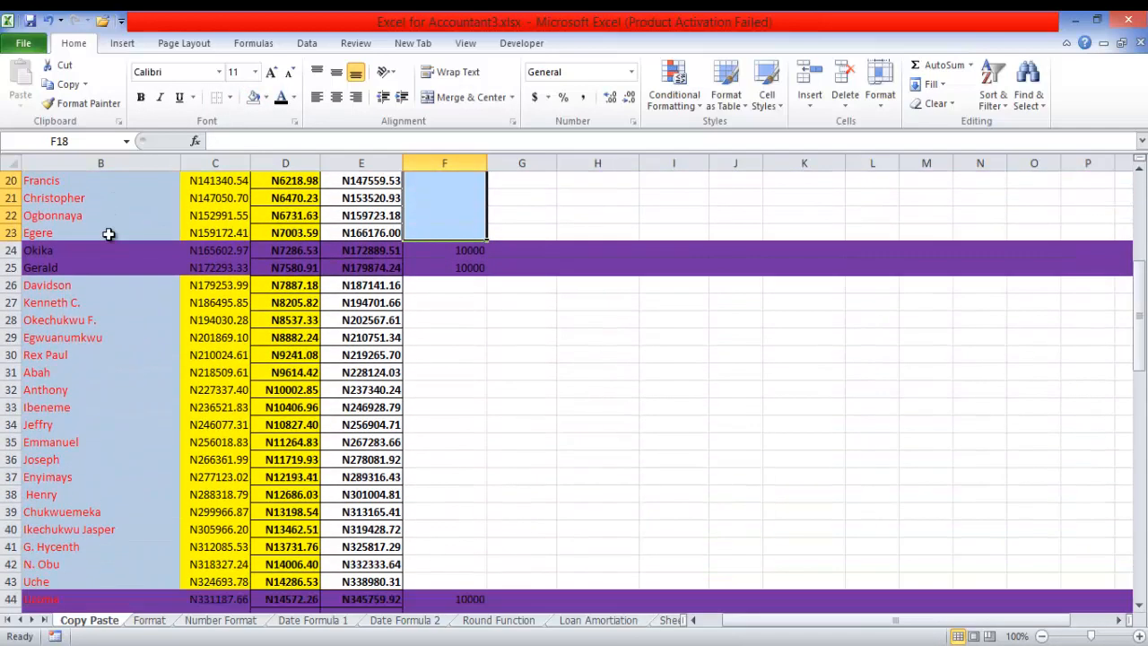
scroll(109, 234, "down", 9)
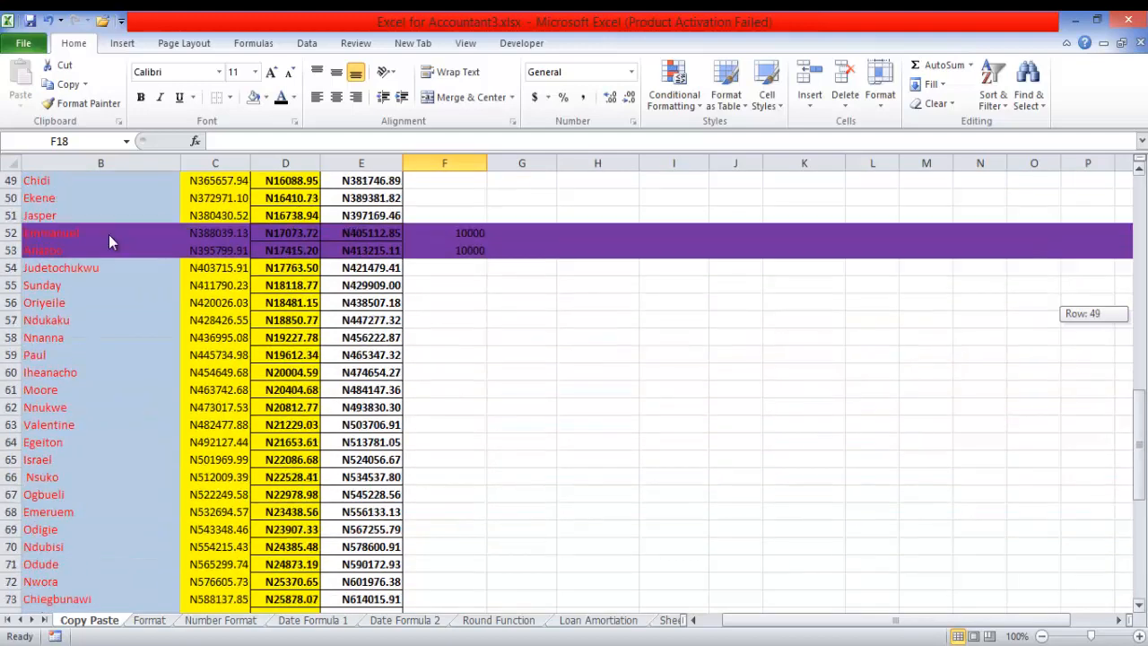
scroll(108, 238, "up", 16)
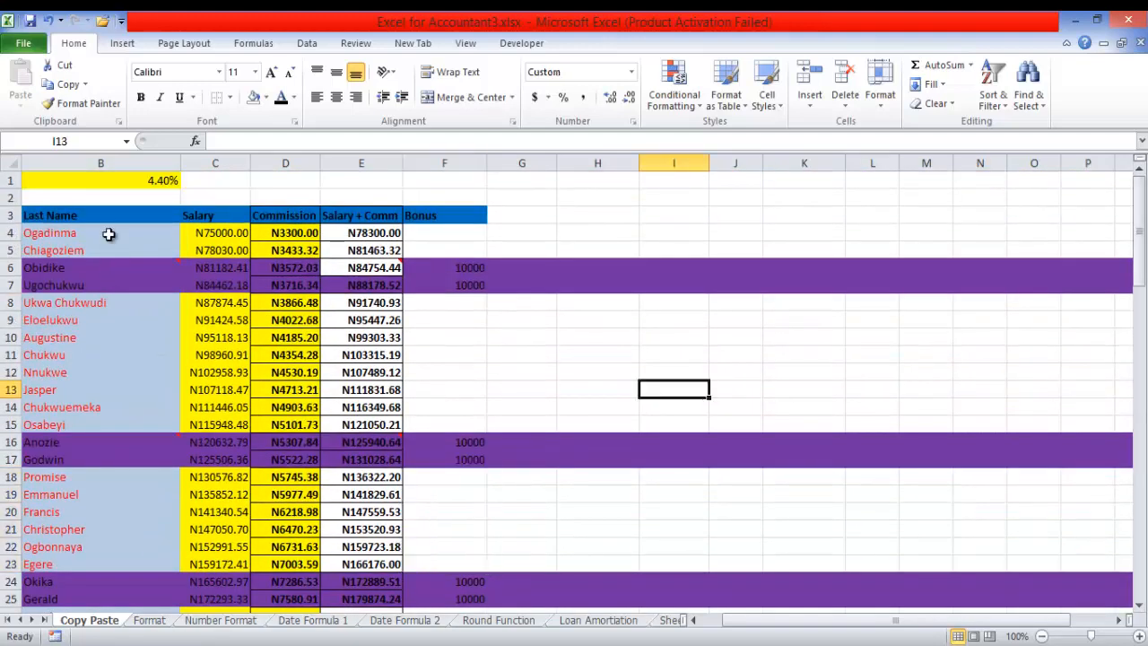
key("Left")
key("Left")
key("Up")
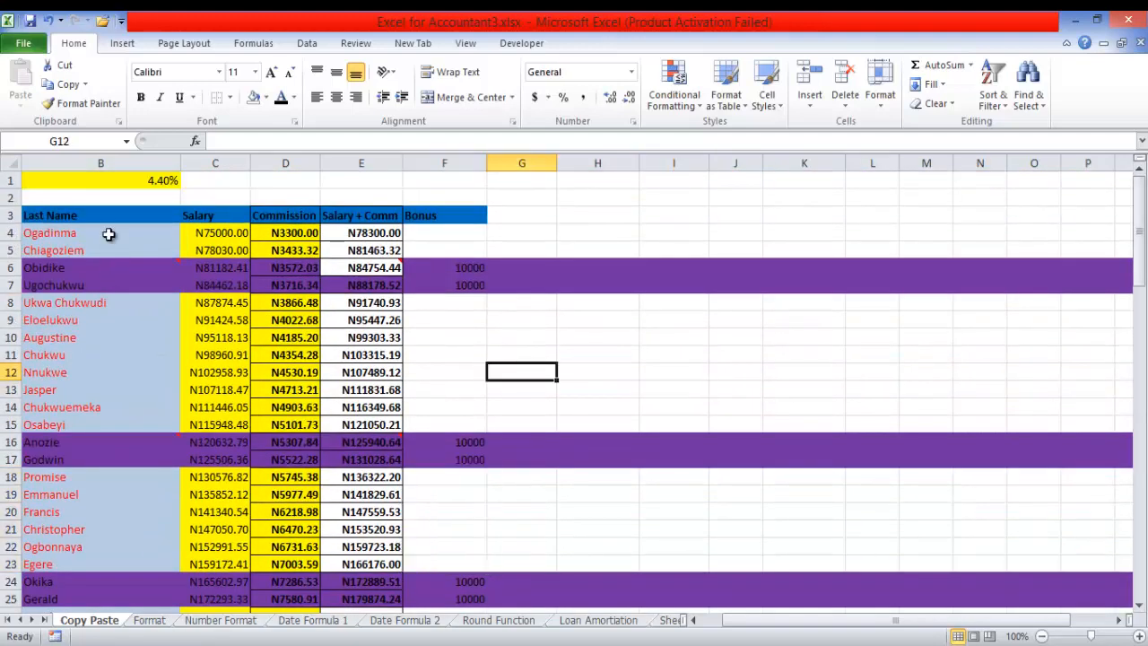
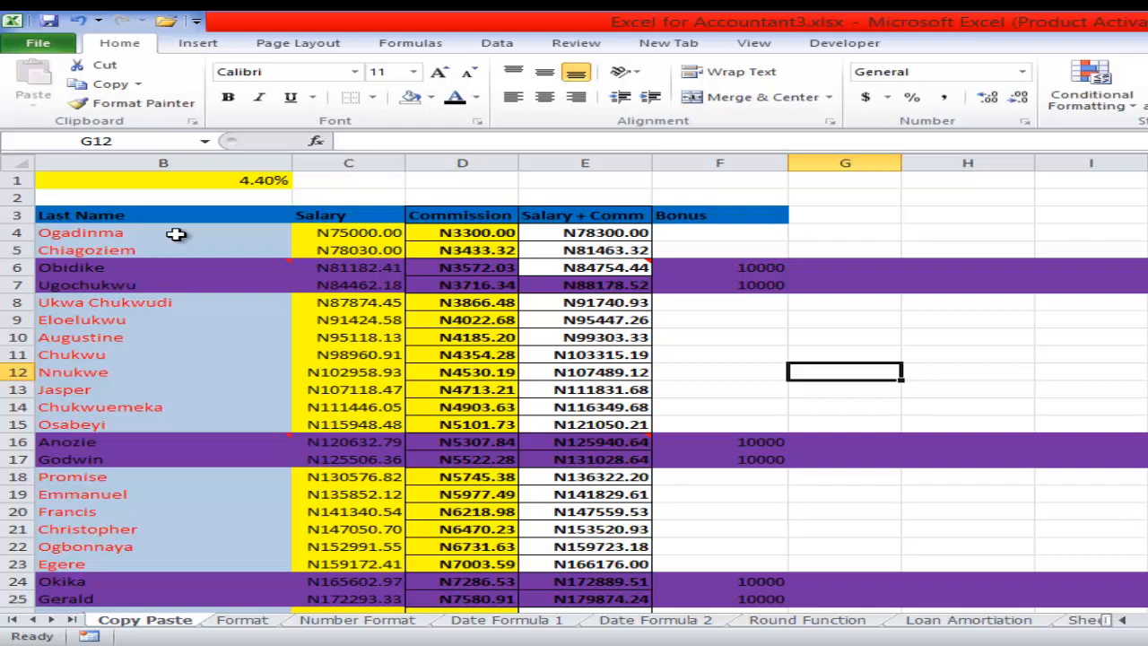
key("Up")
key("Up")
key("Up")
key("Up")
key("Up")
key("Up")
key("Up")
key("Up")
key("Left")
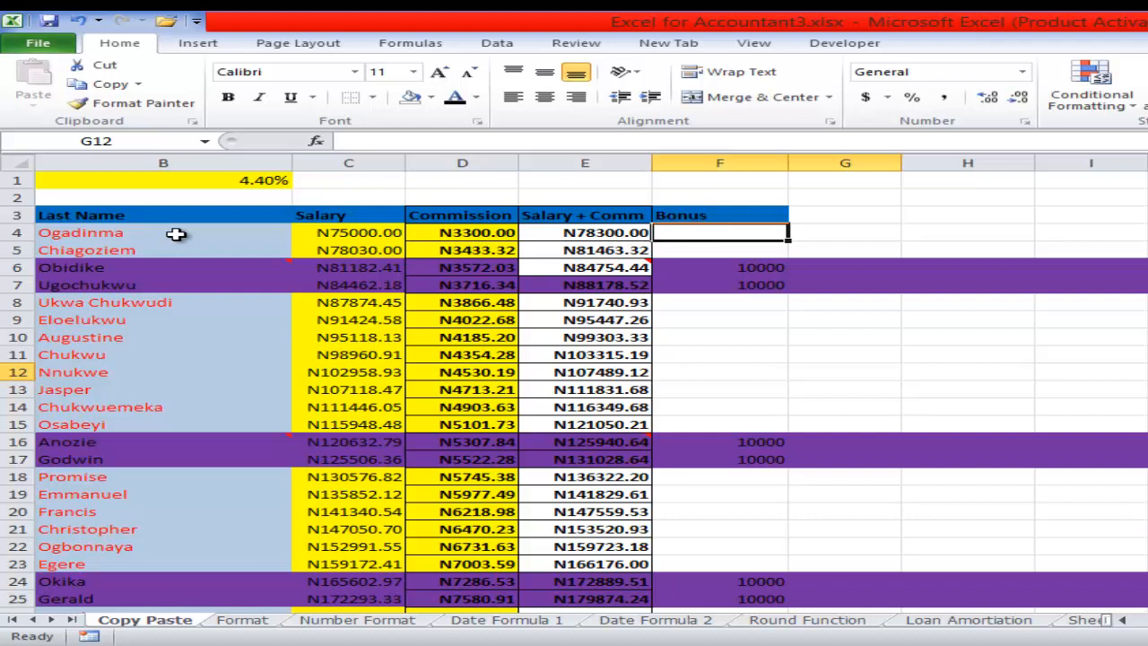
key("shift+Down")
key("shift+Down")
key("shift+Down")
key("shift+Down")
key("shift+Down")
key("shift+Down")
key("shift+Down")
key("shift+Down")
key("shift+Down")
key("shift+Down")
key("shift+Down")
key("shift+Down")
key("shift+Down")
key("shift+Down")
key("shift+Down")
key("shift+Down")
key("shift+Down")
key("shift+Down")
key("shift+Down")
key("shift+Down")
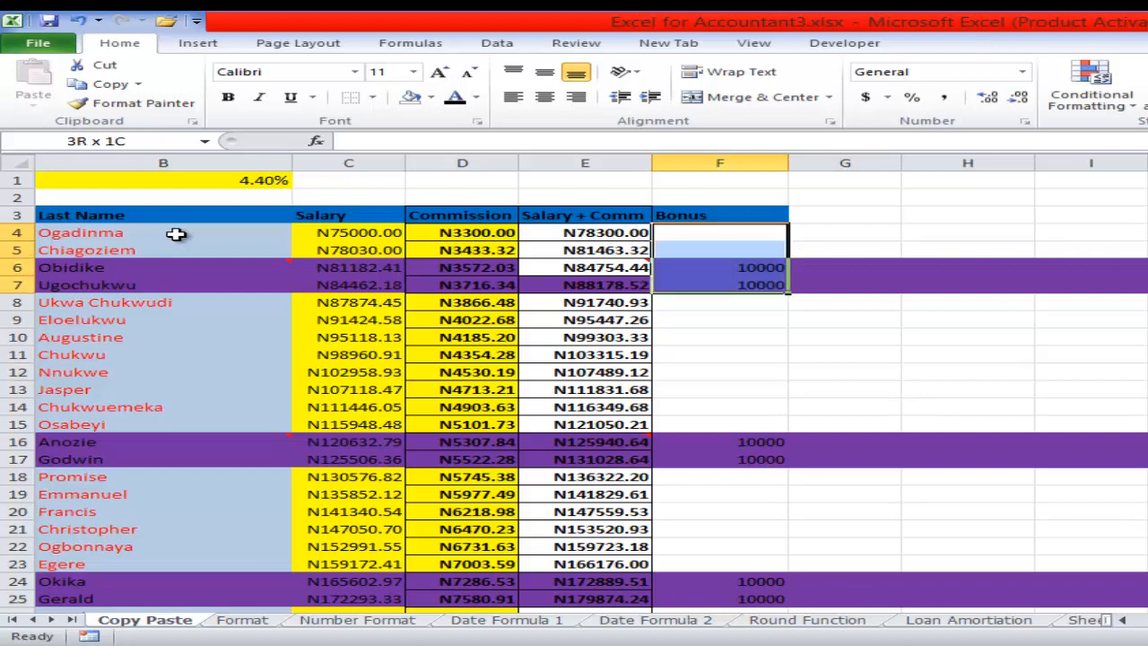
key("shift+Down")
key("shift+Down")
key("shift+Down")
key("shift+Down")
key("shift+Down")
key("shift+Down")
key("shift+Down")
key("shift+Down")
key("shift+Down")
key("shift+Down")
key("shift+Down")
key("shift+Down")
key("shift+Down")
key("shift+Down")
key("shift+Down")
key("shift+Down")
key("shift+Down")
key("shift+Down")
key("shift+Down")
key("shift+Down")
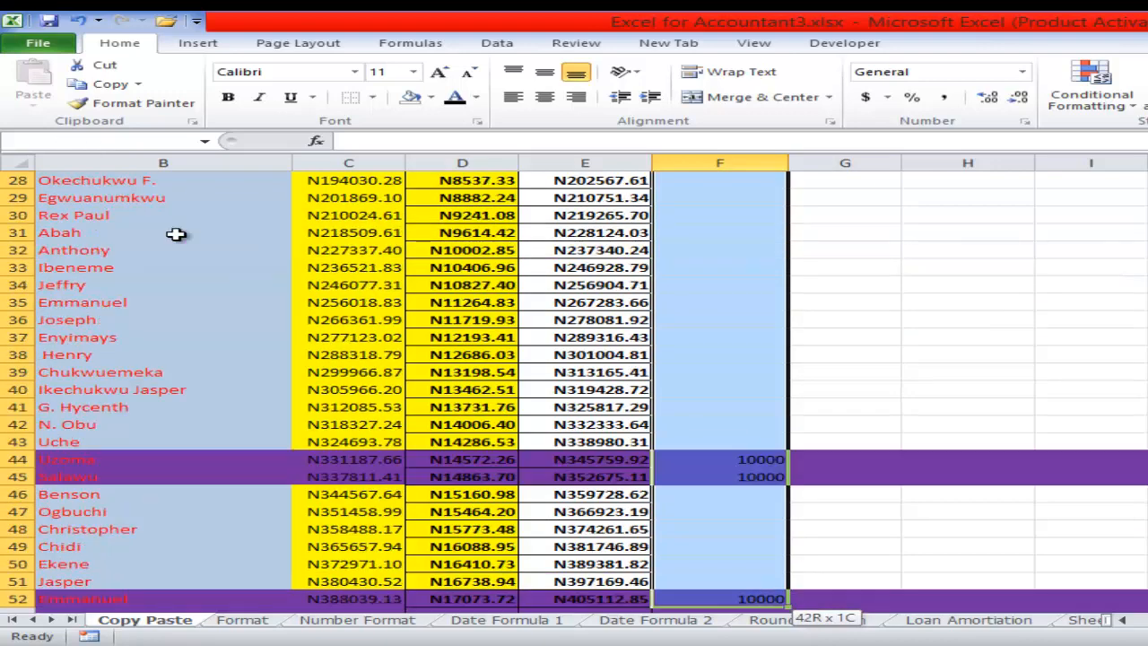
key("ctrl+shift+Down")
key("ctrl+shift+Up")
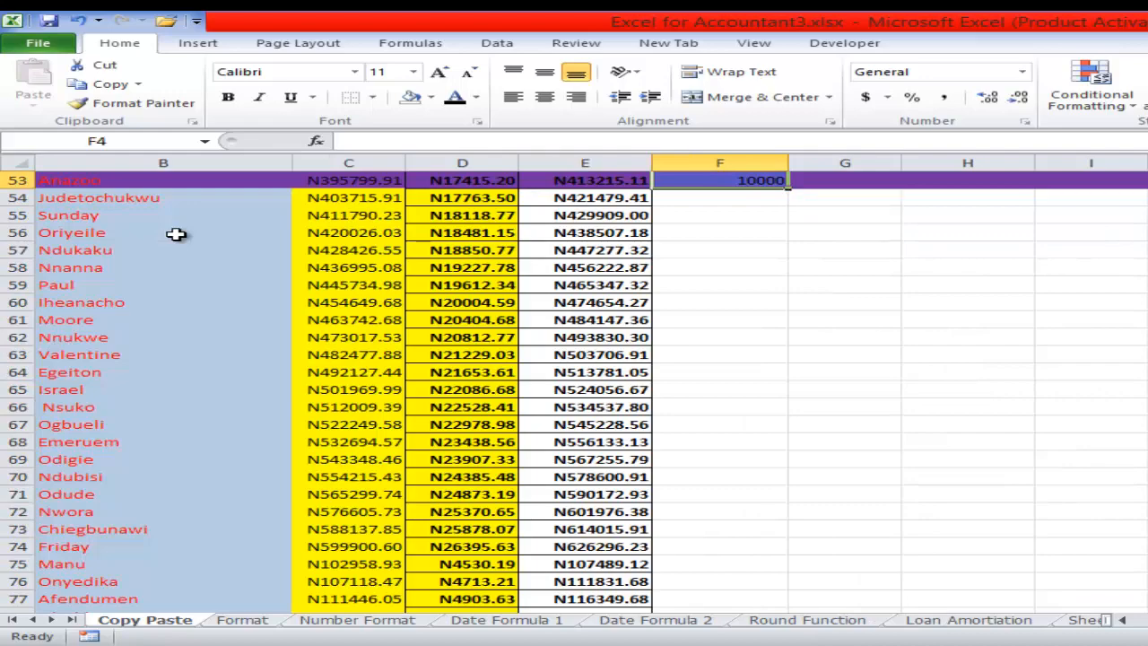
scroll(176, 234, "up", 1)
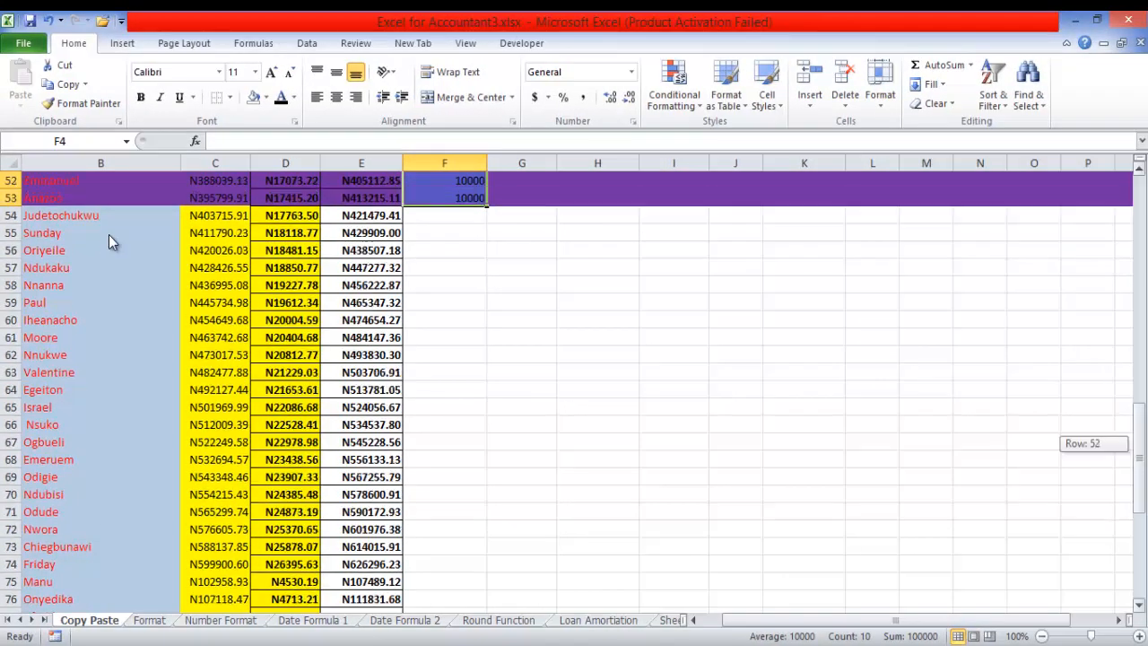
scroll(110, 242, "up", 7)
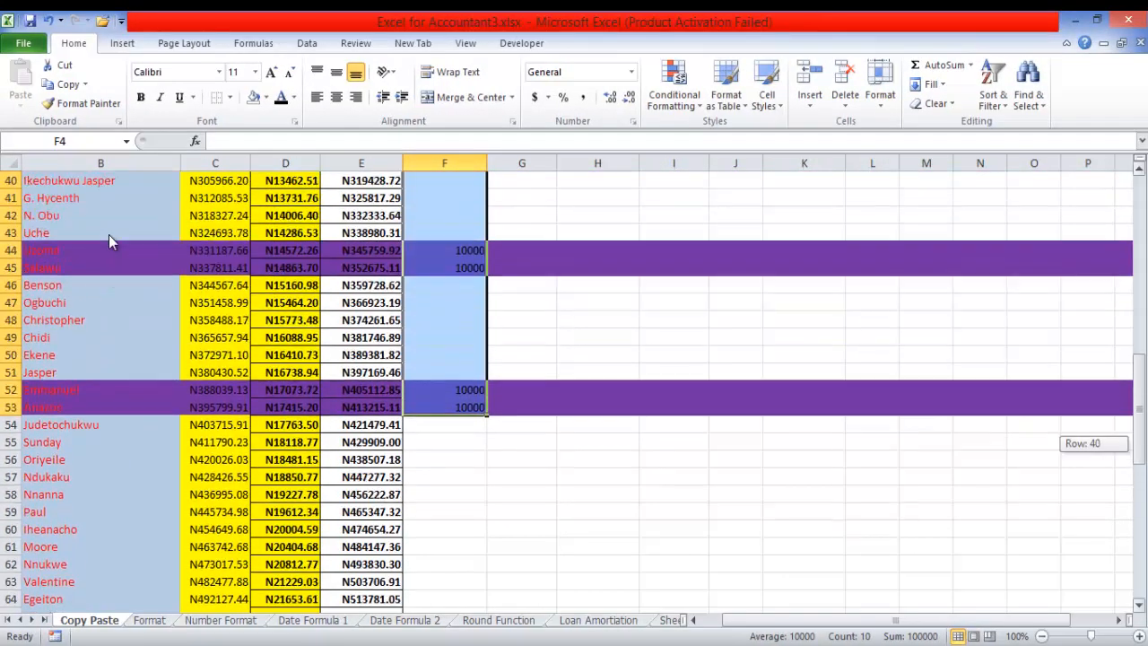
scroll(109, 241, "up", 10)
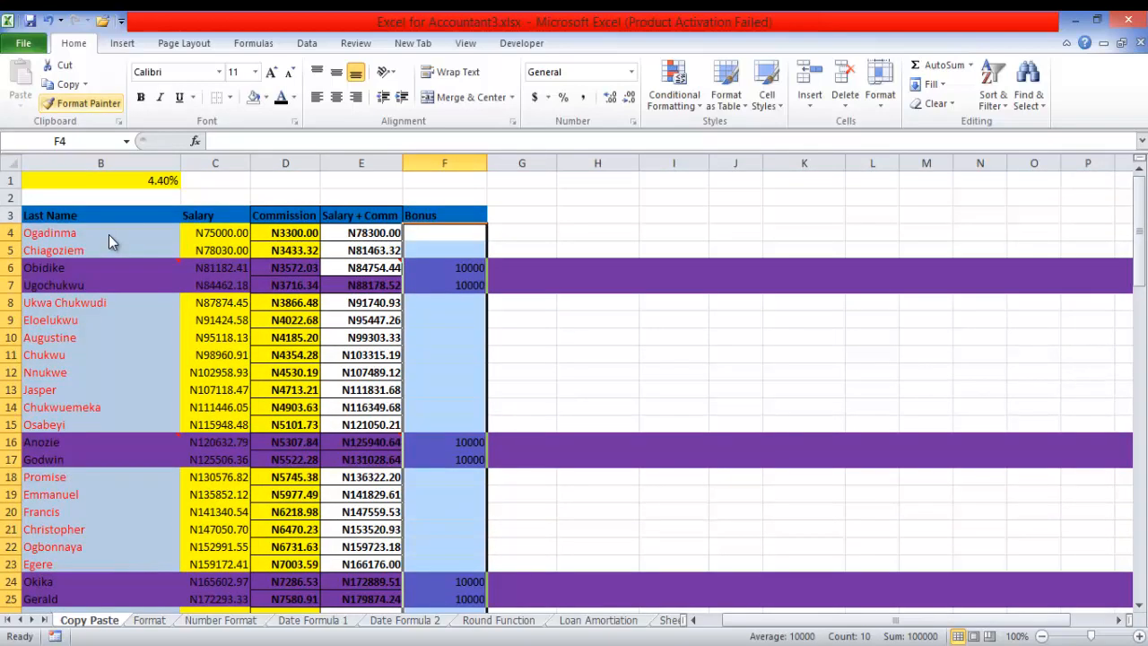
key("ctrl+c")
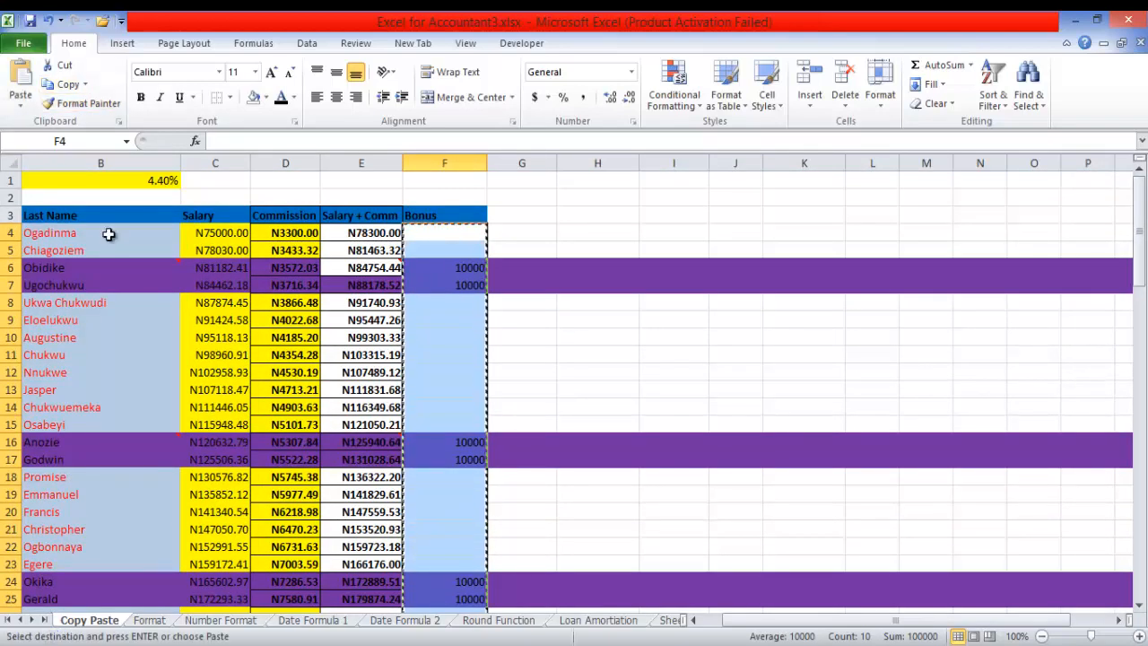
key("Left")
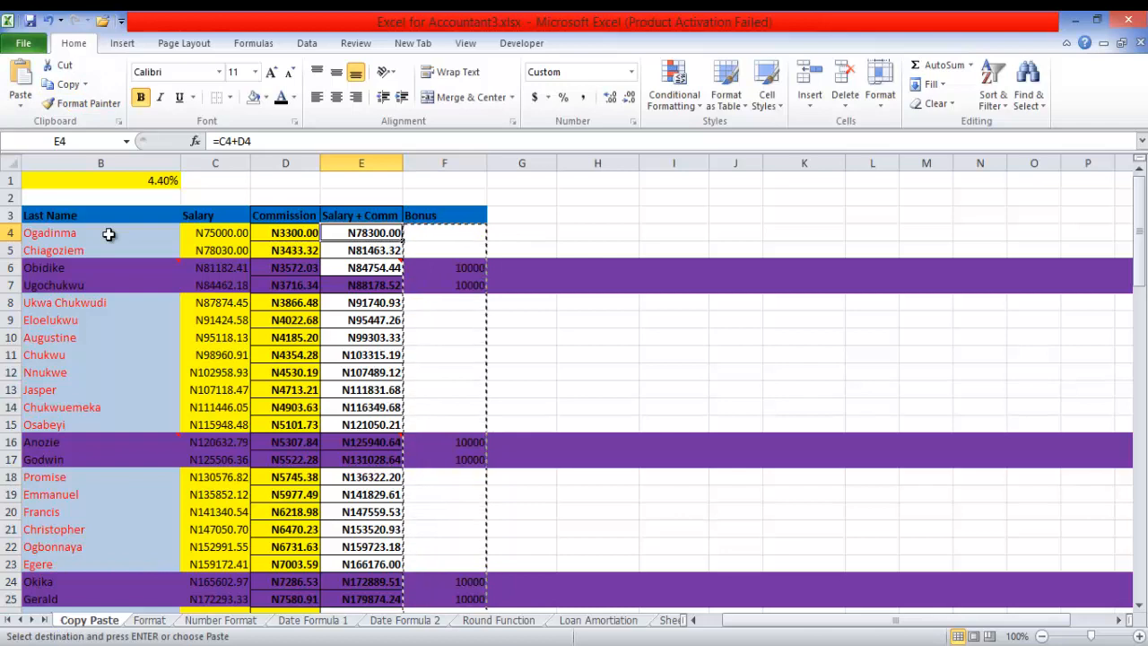
key("ctrl+shift+Down")
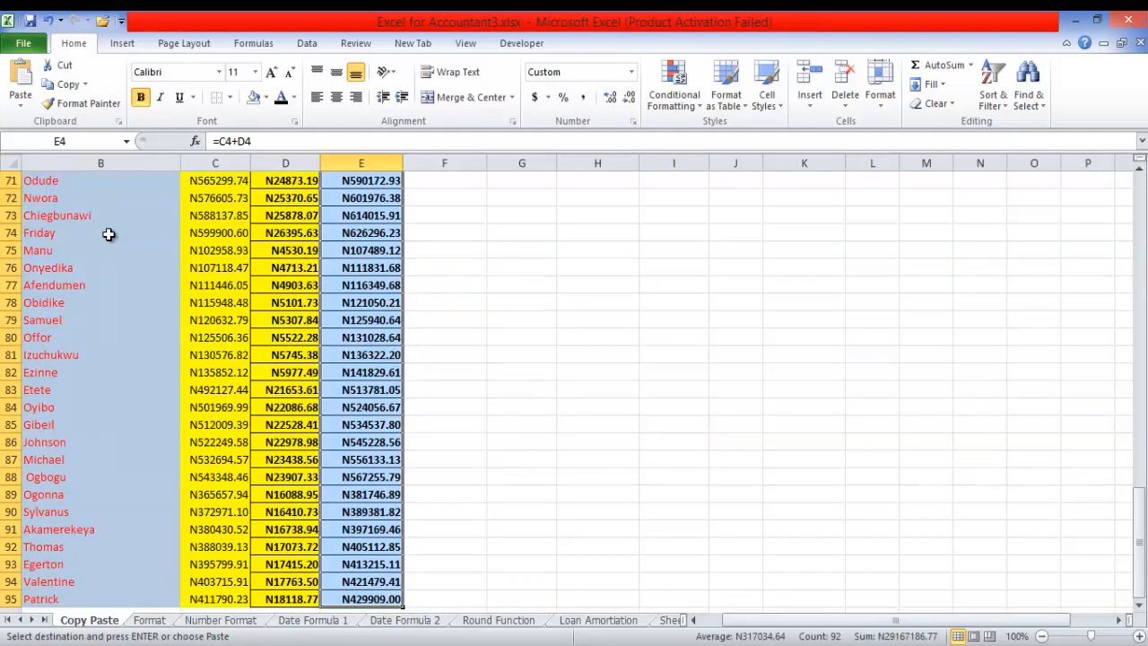
scroll(109, 234, "up", 20)
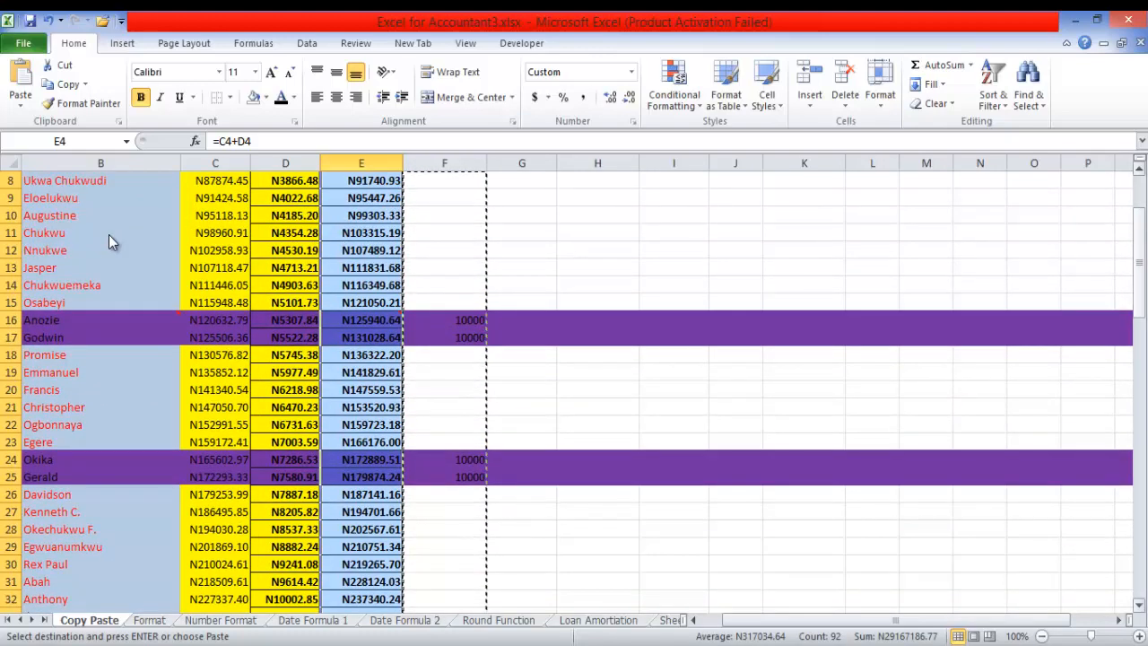
scroll(109, 238, "up", 3)
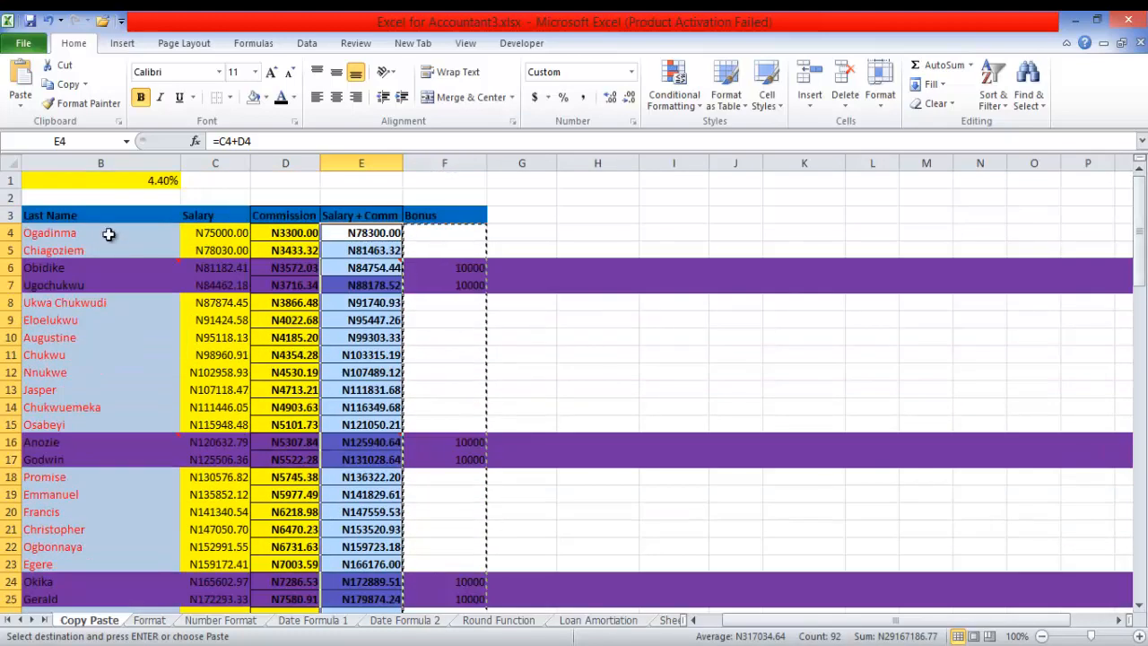
double_click(597, 249)
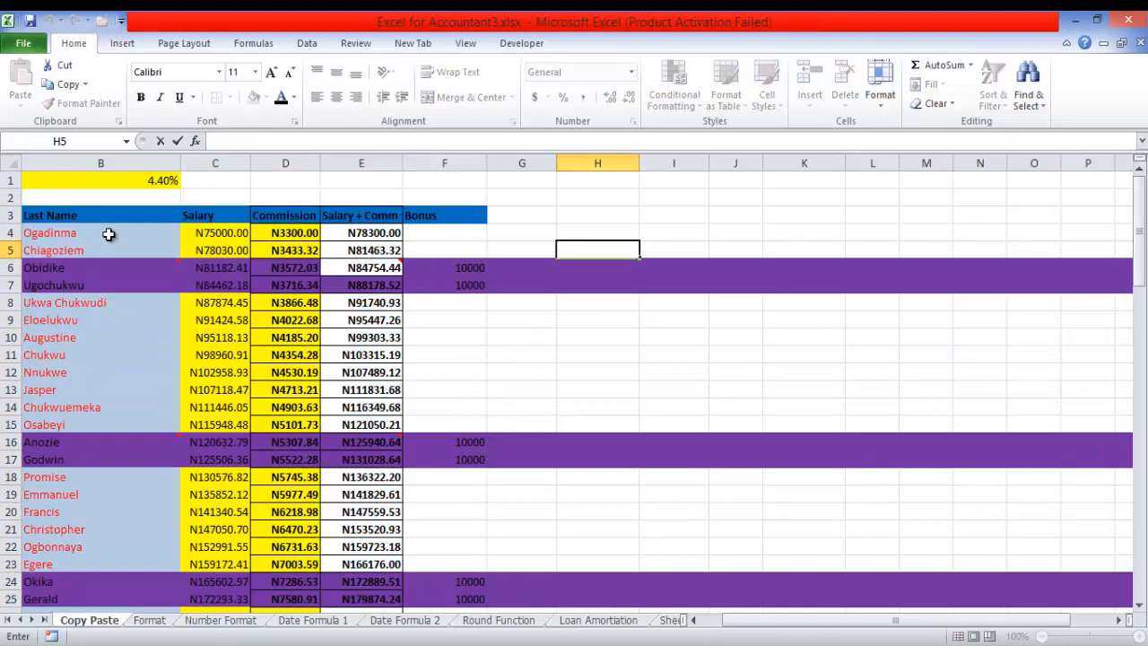
Step: Copy the Bonus cells F4:F53, including the blank cells between the bonus values
left_click(444, 233)
left_click_drag(444, 232, 444, 606)
key("ctrl+shift+Down")
key("ctrl+shift+Down")
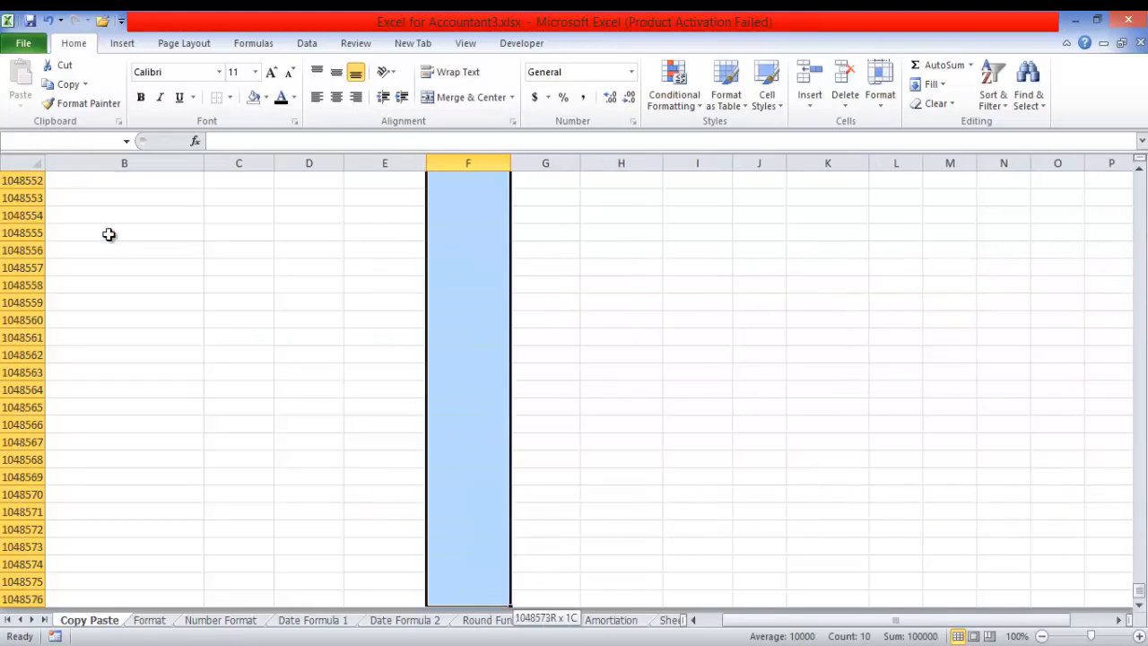
key("ctrl+shift+Up")
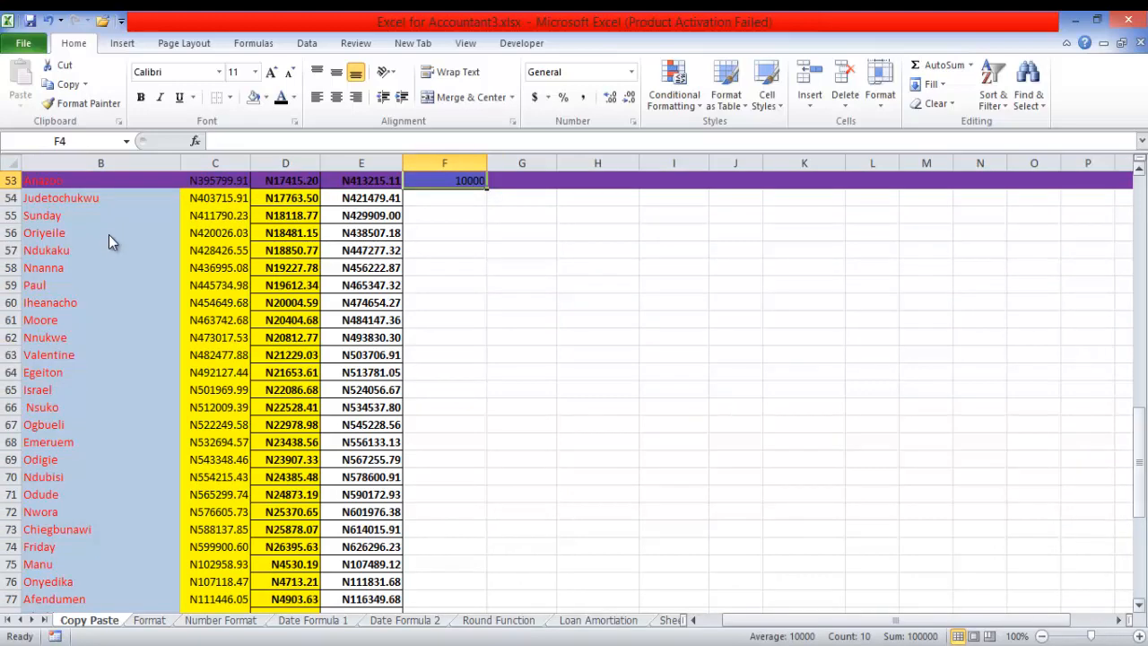
scroll(109, 242, "up", 16)
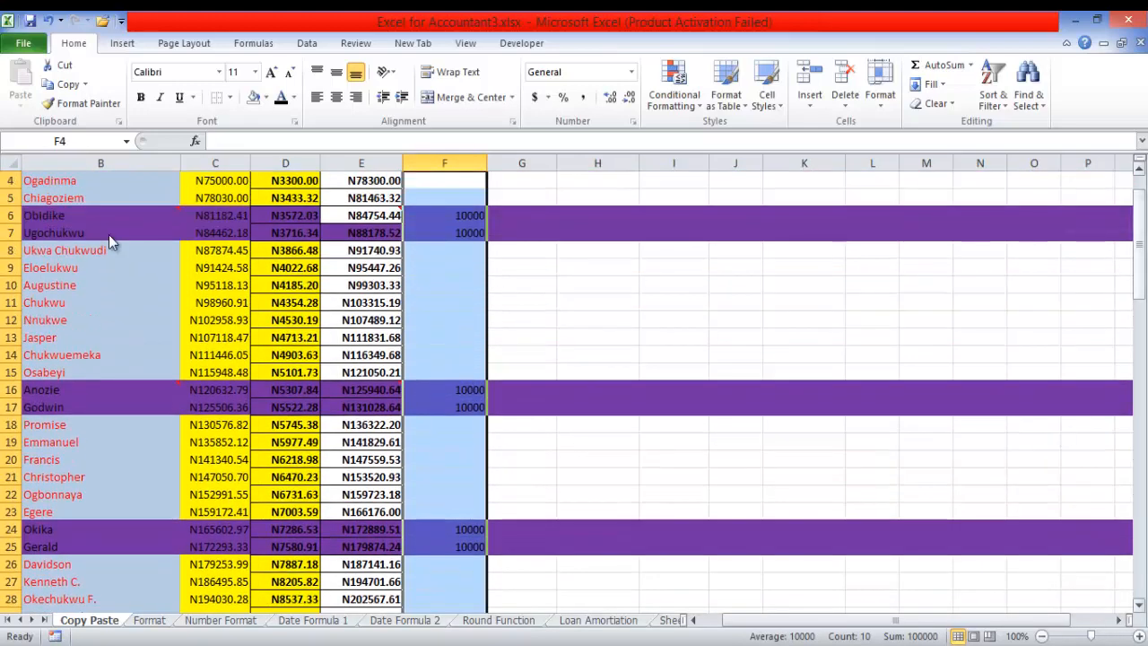
left_click_drag(1139, 215, 1139, 202)
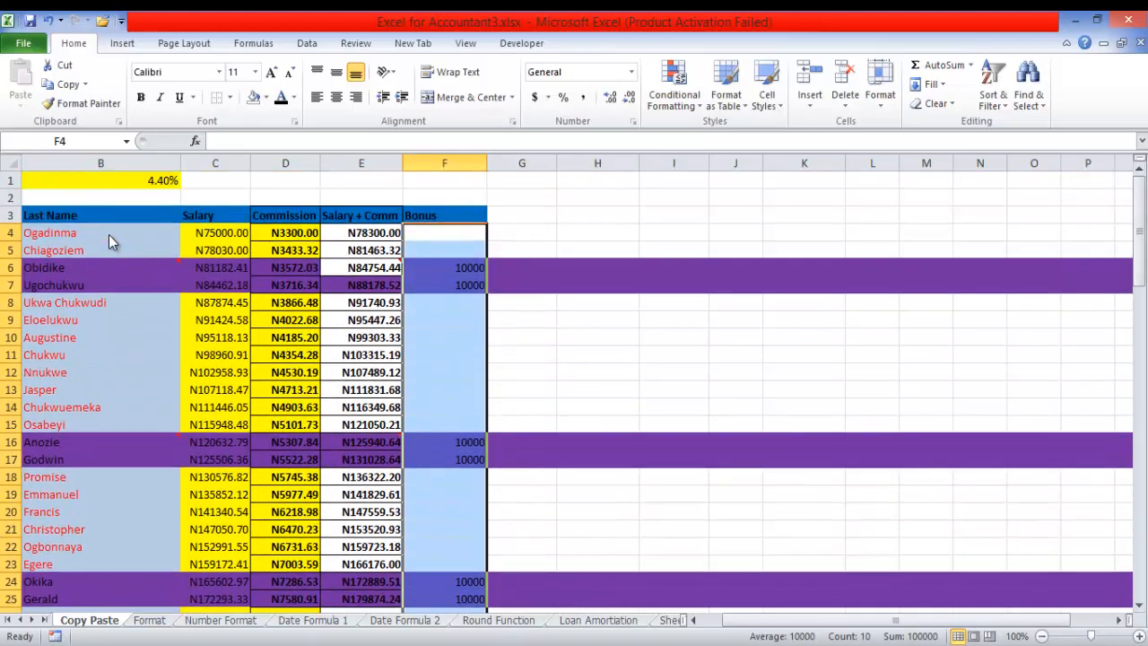
left_click(67, 84)
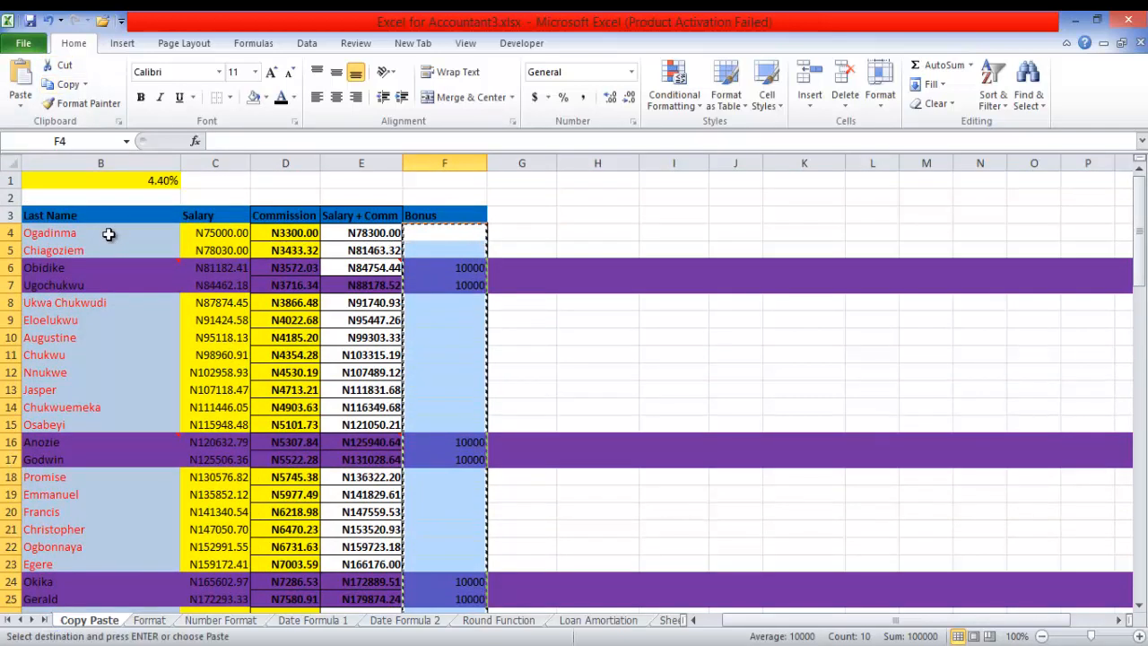
Step: Paste the copied bonuses onto the Salary + Comm cells E4:E95 using Paste Special with All, Add and Skip blanks, and end copy mode
mouse_move(361, 232)
left_mouse_down()
mouse_move(361, 511)
mouse_move(362, 232)
left_mouse_up()
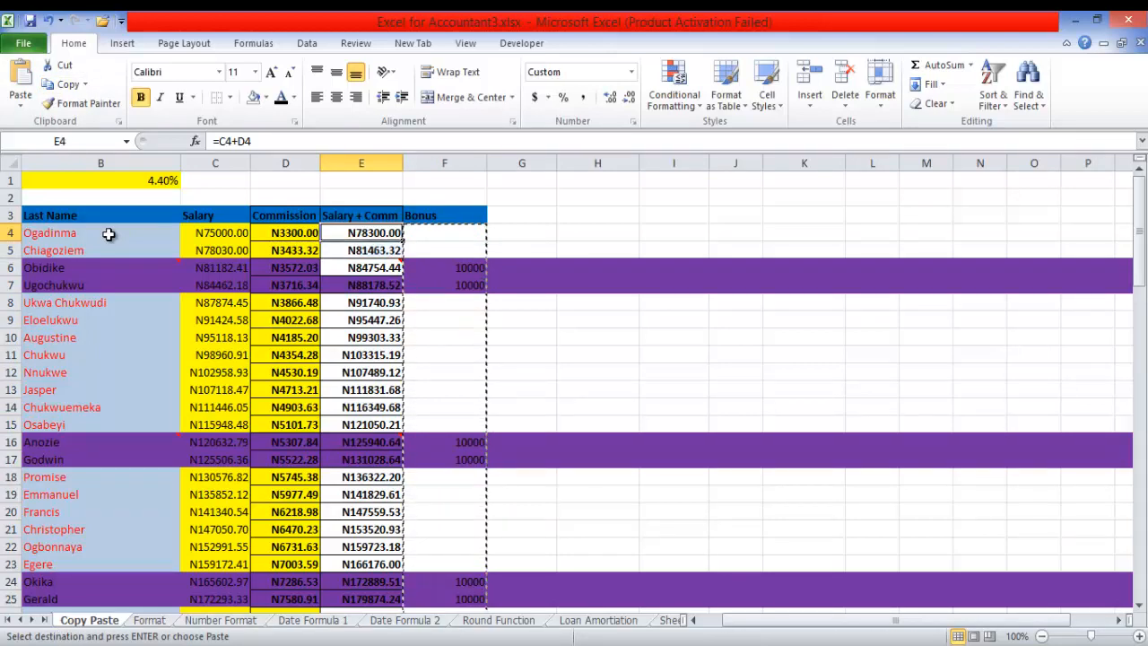
key("ctrl+shift+Down")
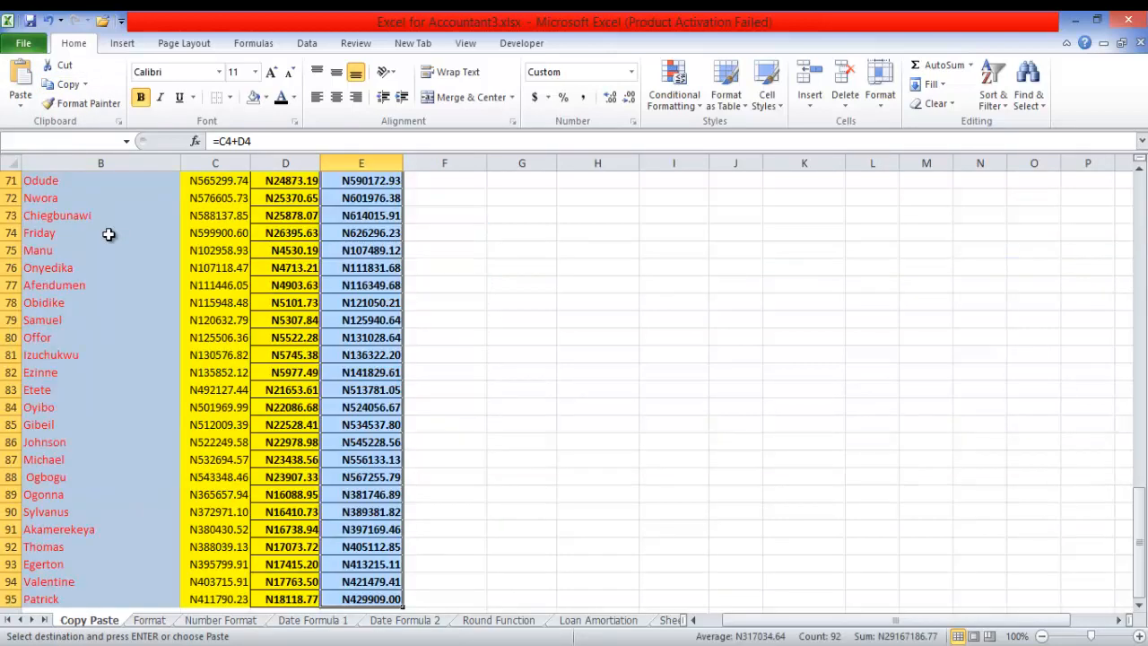
left_click_drag(1139, 524, 1138, 224)
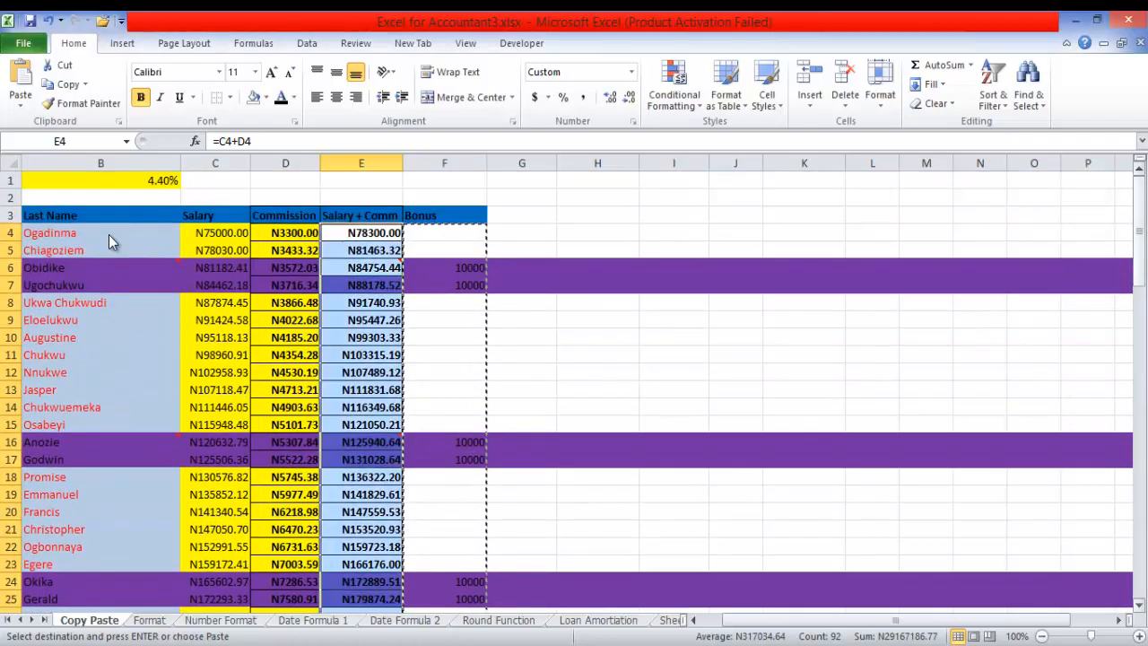
key("super+c")
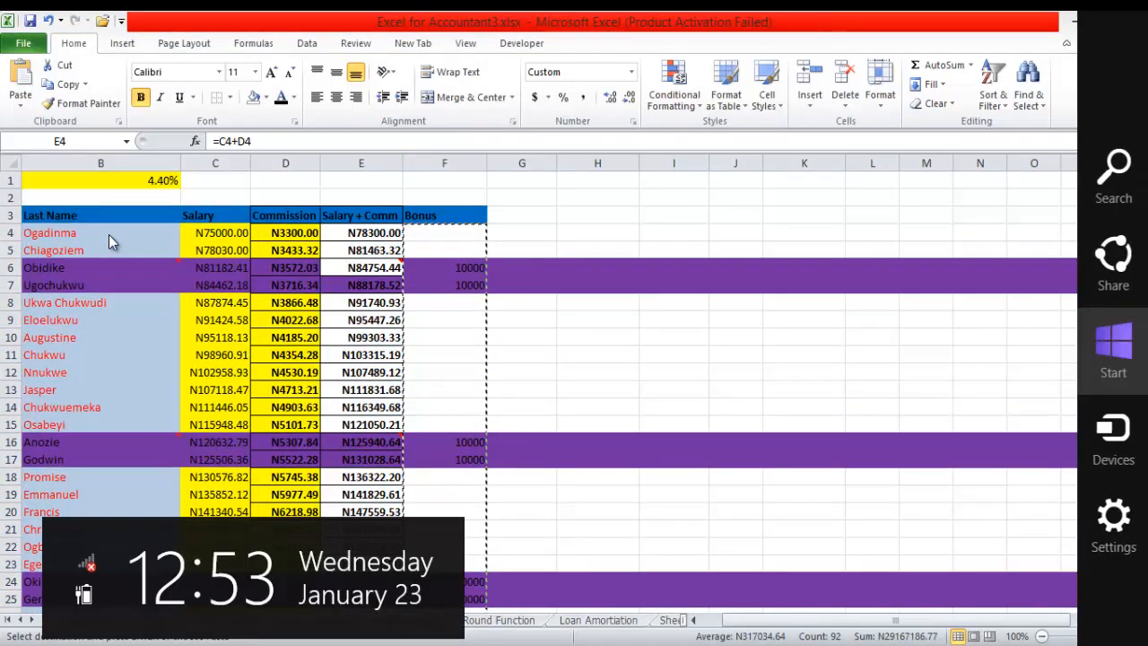
key("Escape")
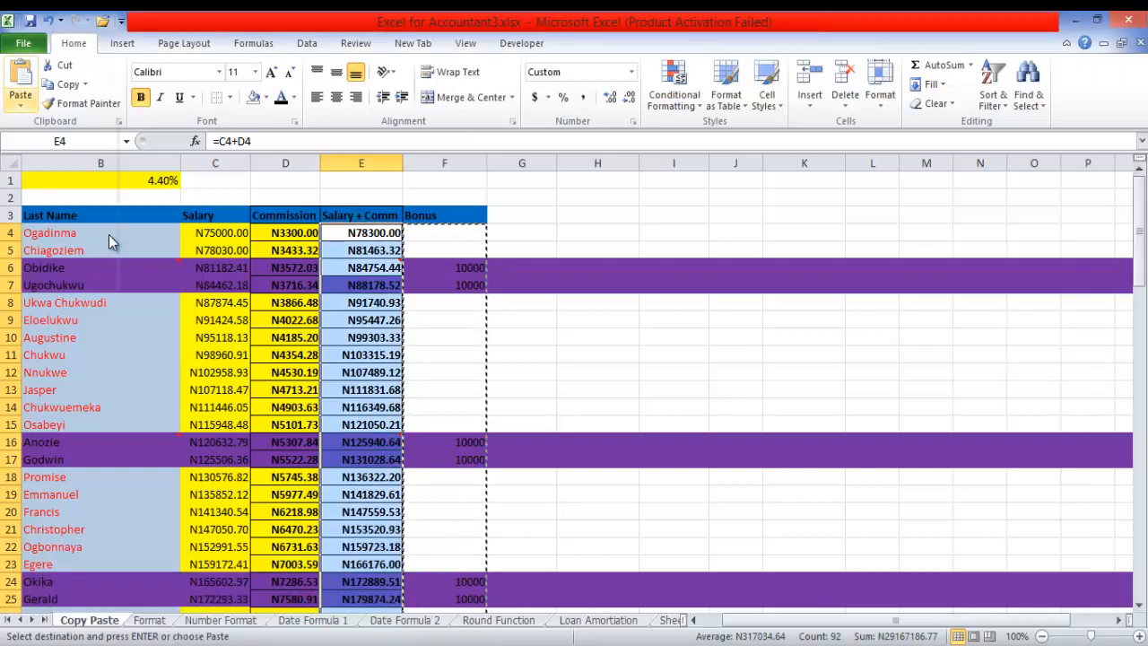
key("alt+h")
key("v")
key("s")
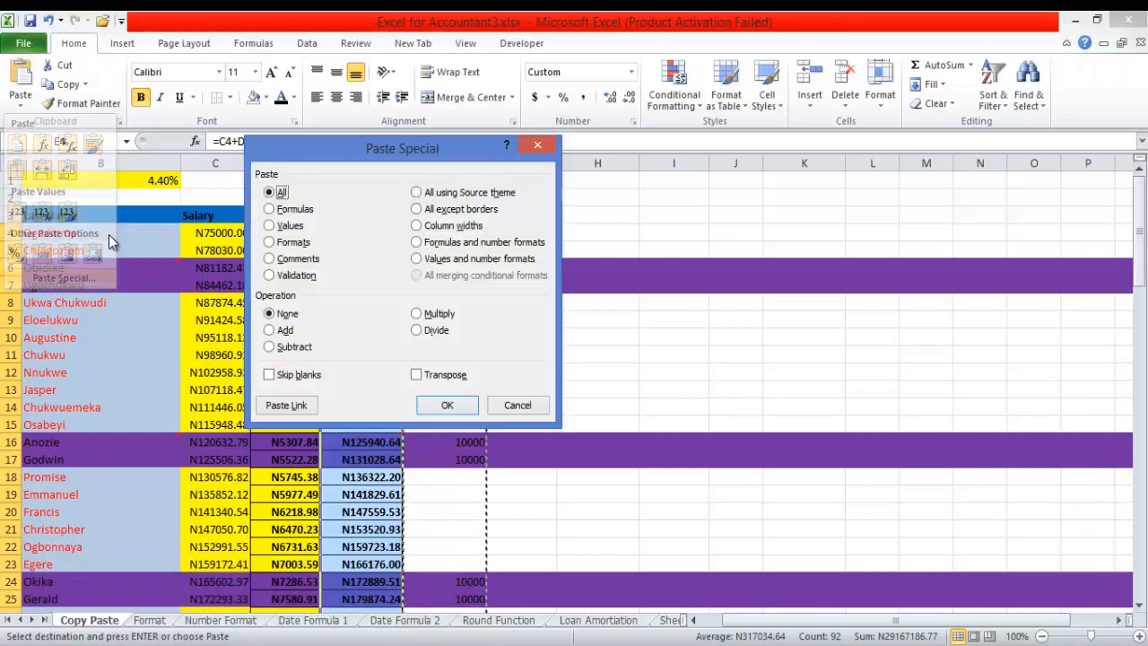
left_click_drag(553, 118, 715, 93)
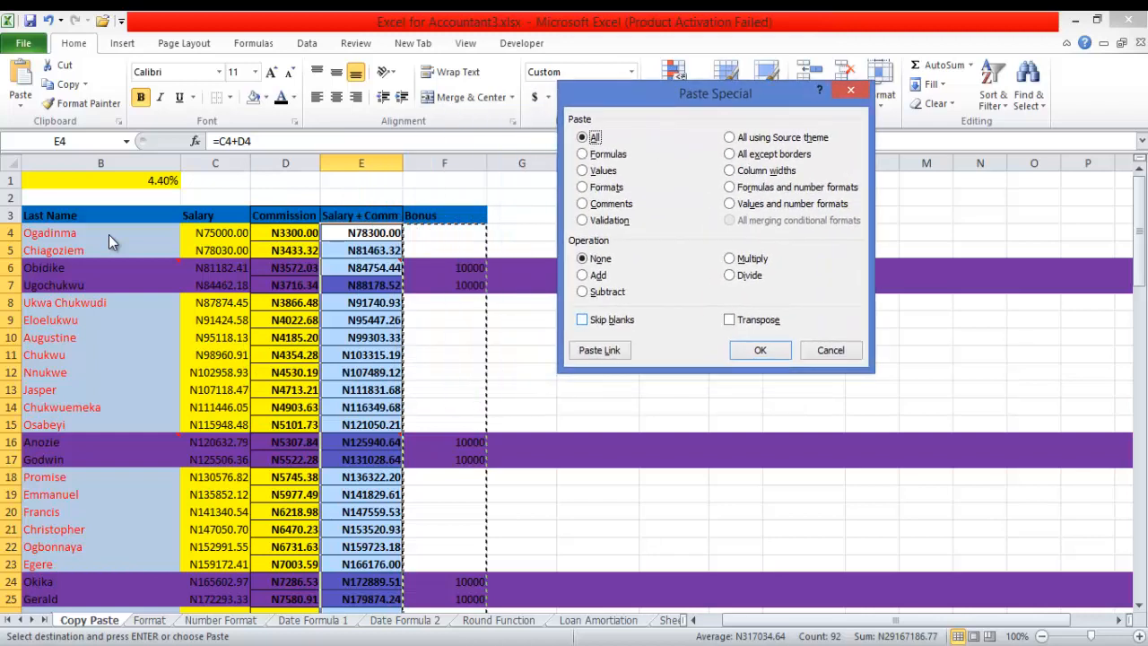
key("alt+b")
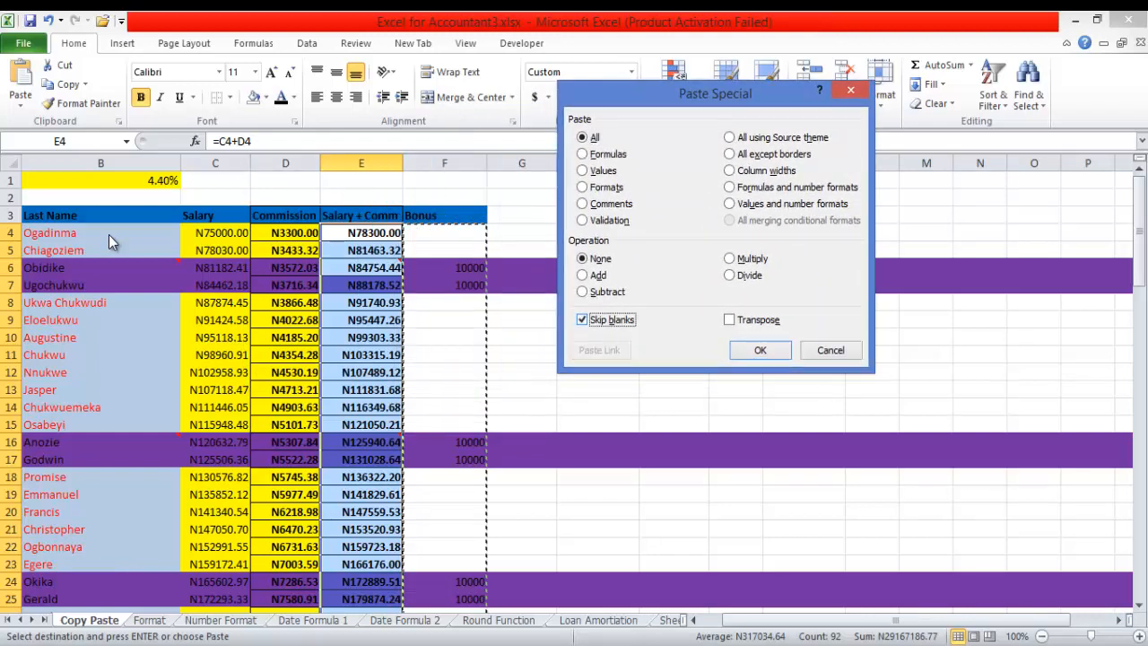
key("alt+d")
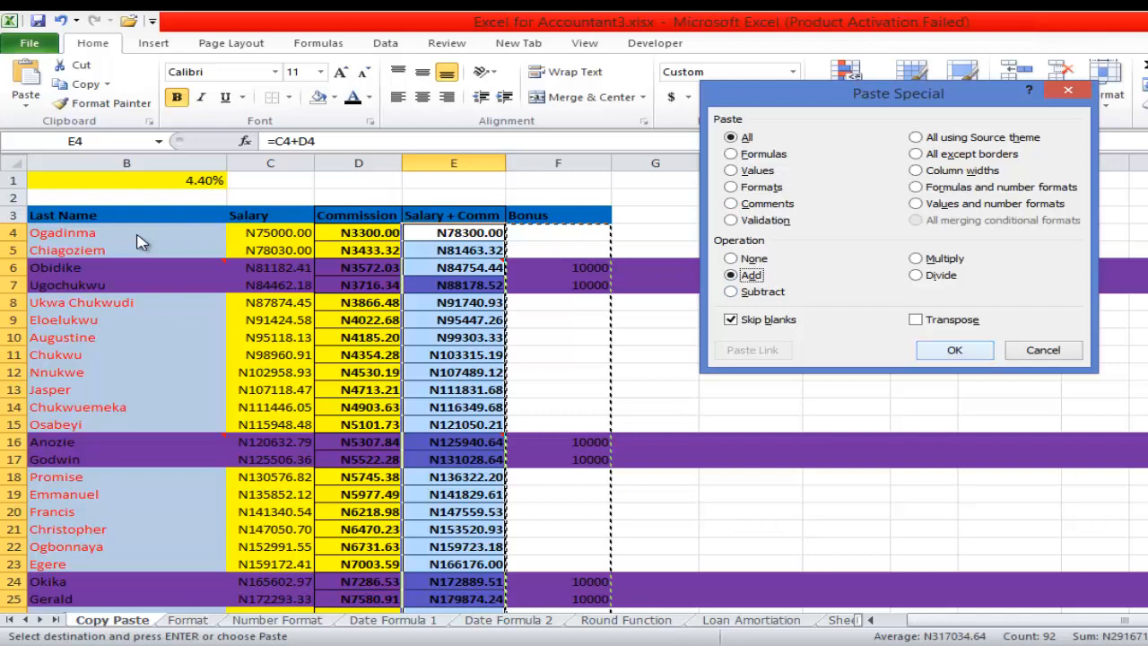
key("Return")
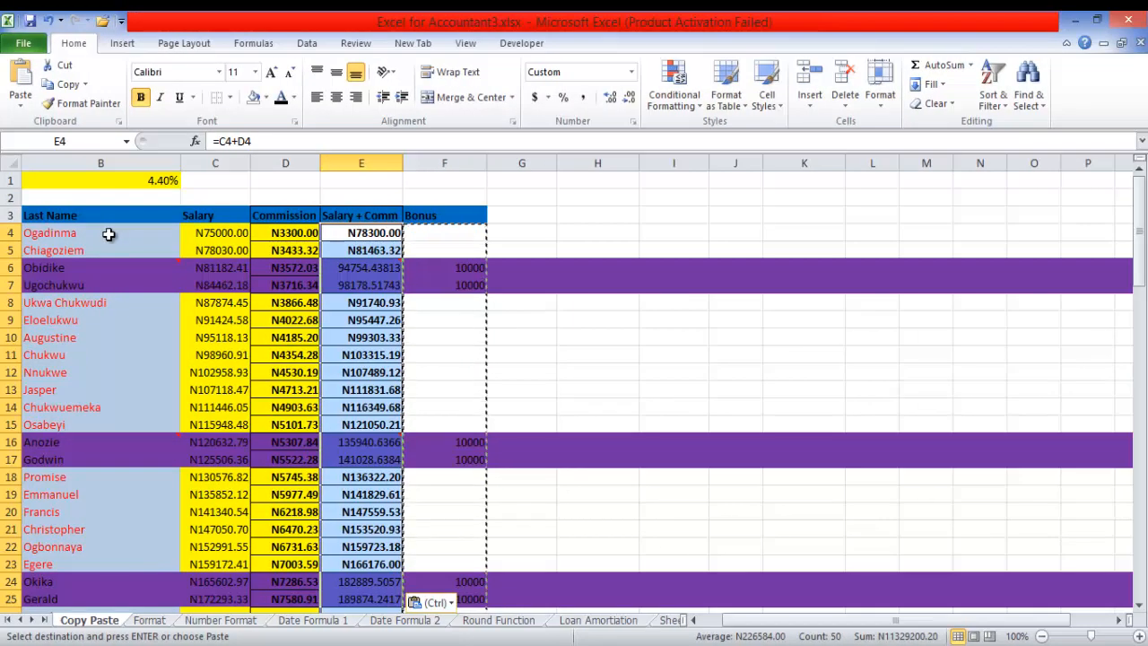
double_click(674, 389)
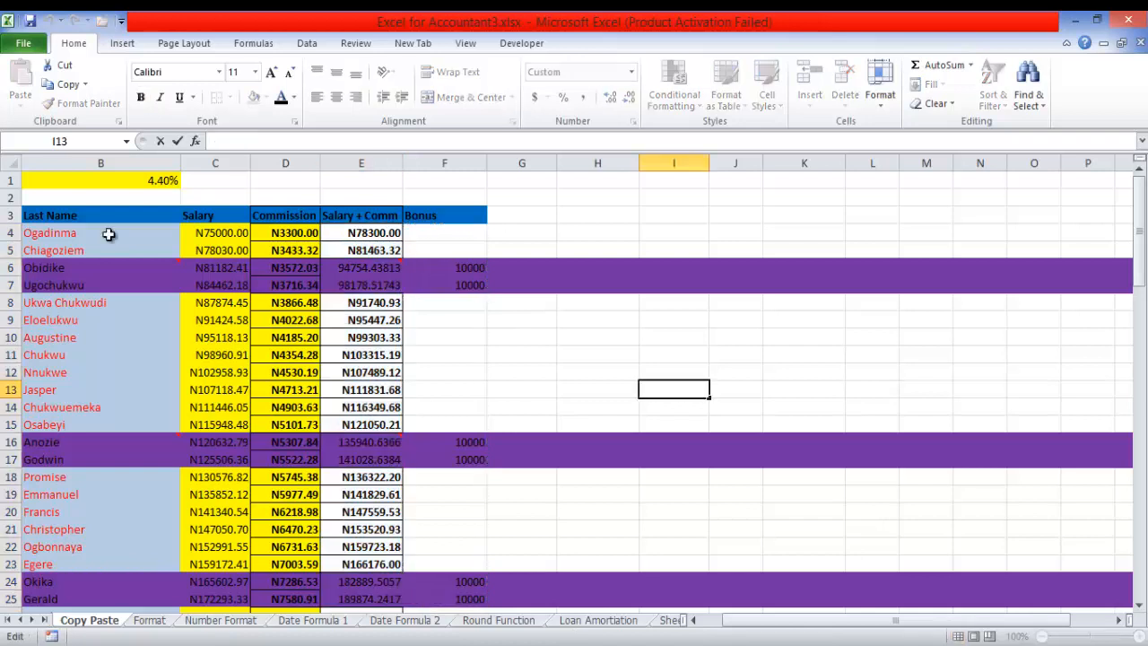
key("Escape")
key("Up")
key("Up")
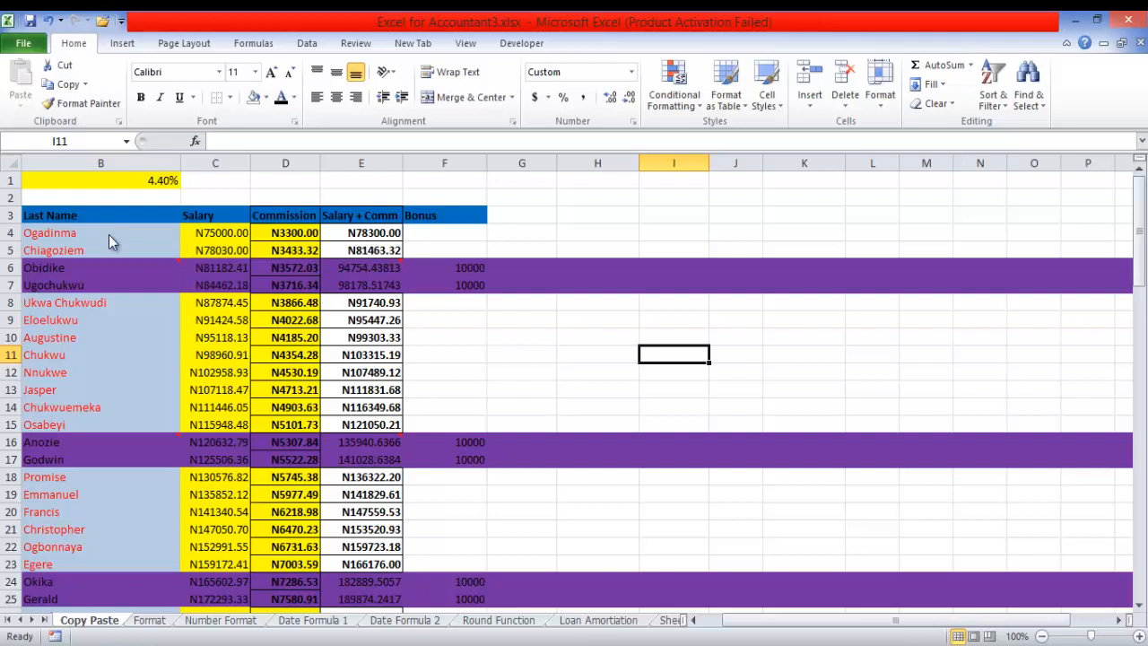
Step: Show all comments on the sheet to compare the original amounts with the formula in E16, and hide the comments again
key("alt+r")
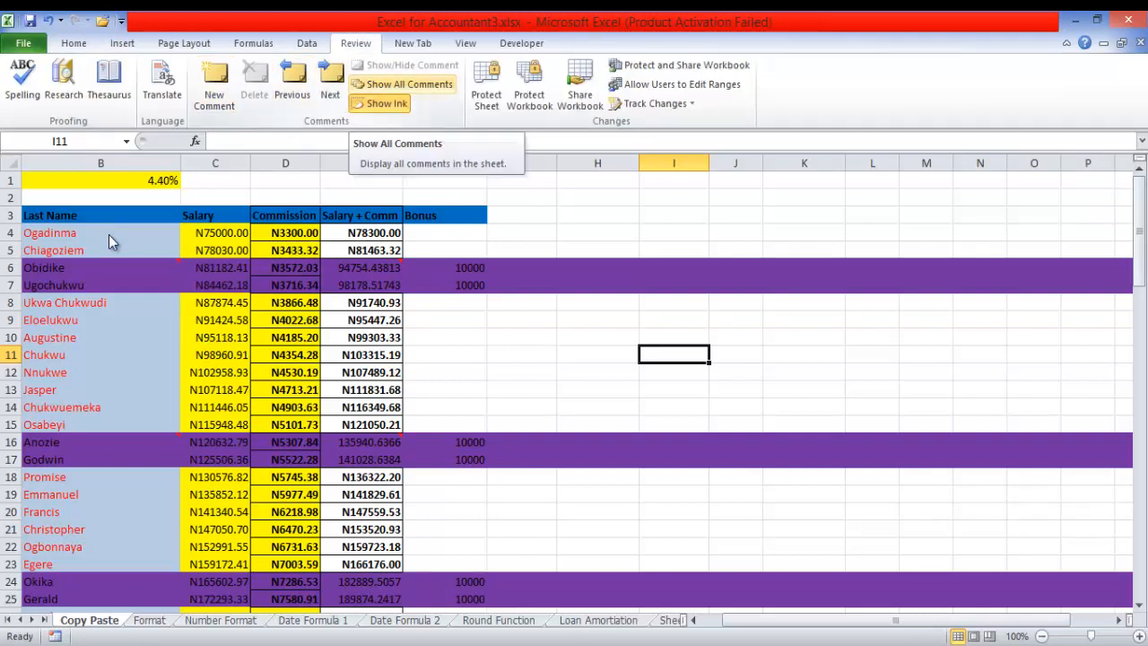
key("Return")
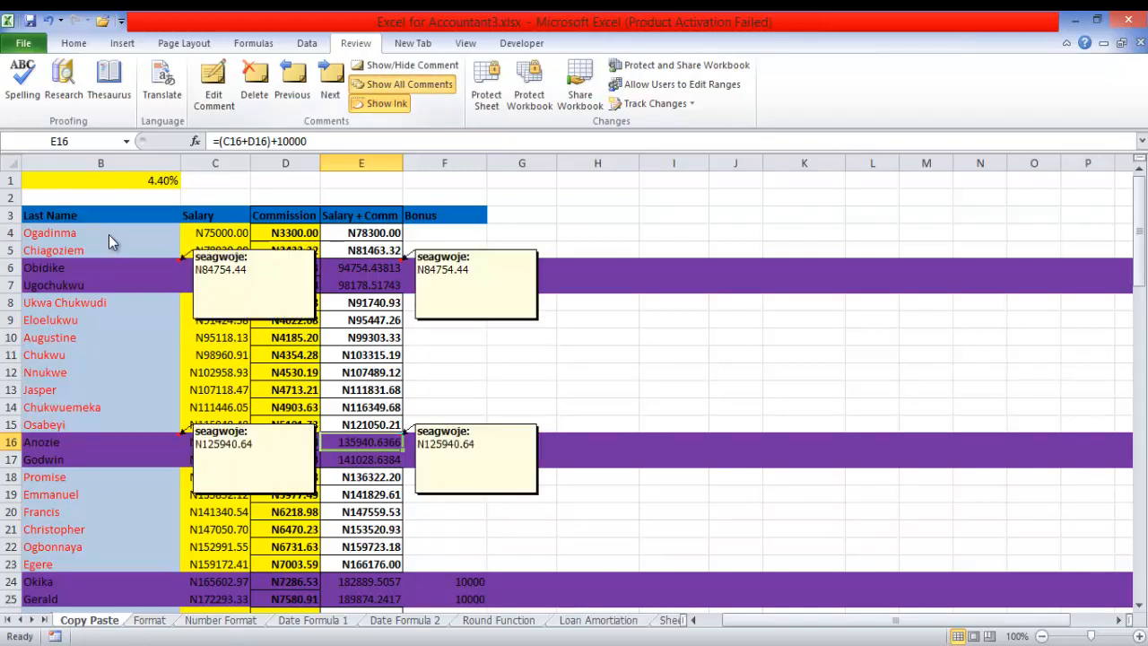
key("alt+r")
key("a")
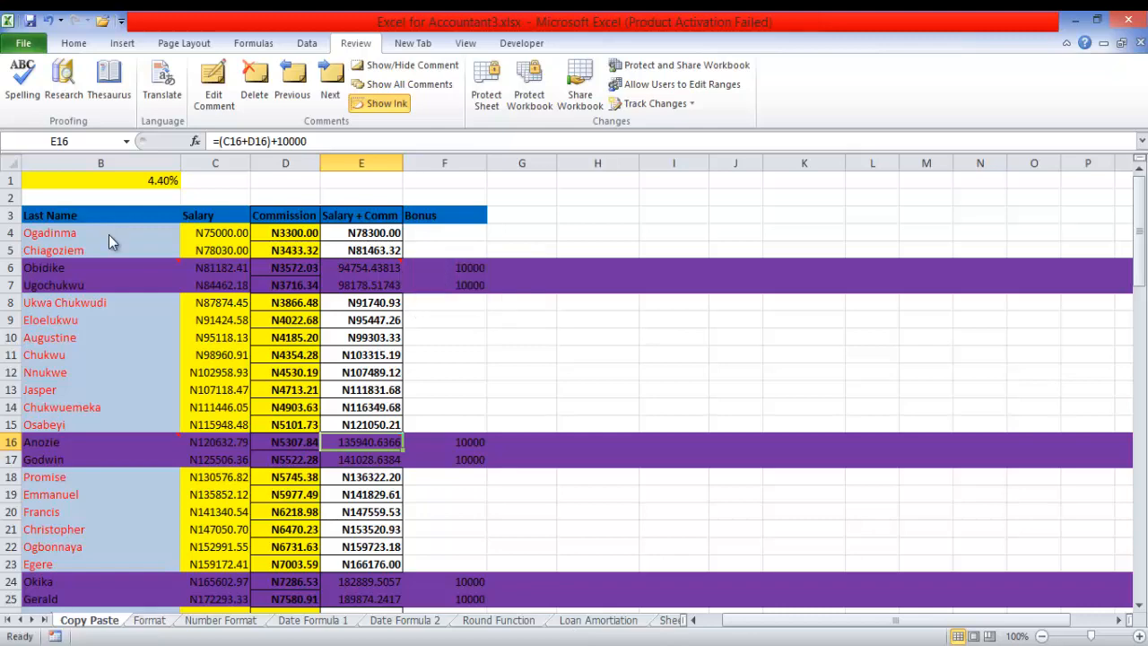
Step: View the Number Format sheet and return to the Copy Paste sheet
key("ctrl+Page_Down")
key("ctrl+Page_Down")
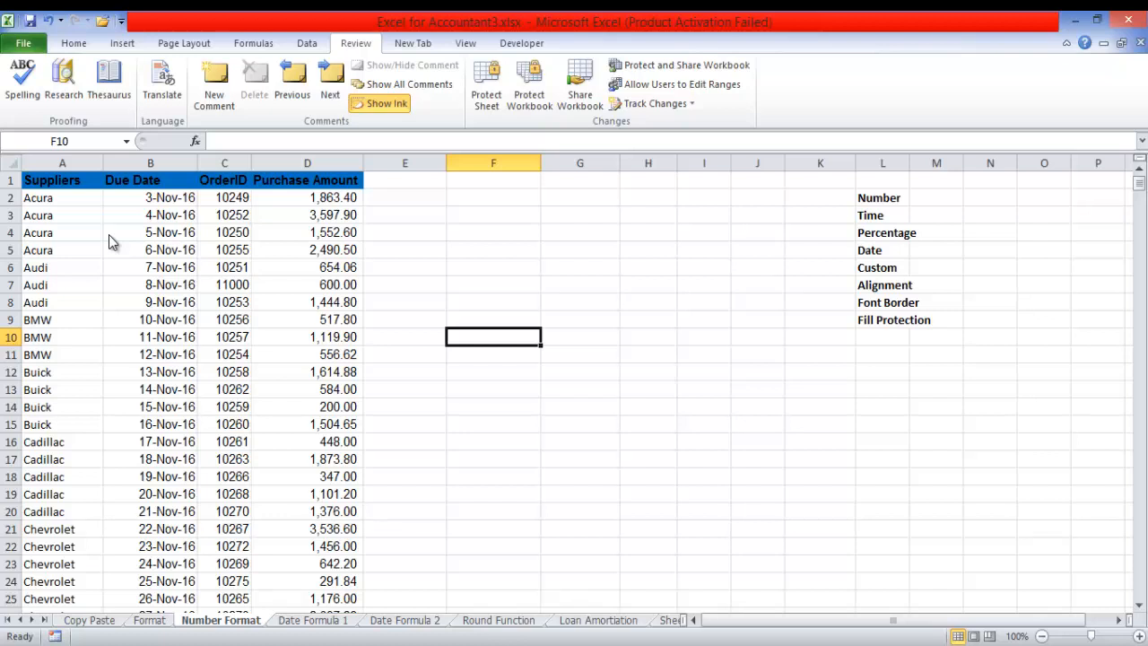
key("ctrl+Page_Up")
key("ctrl+Page_Up")
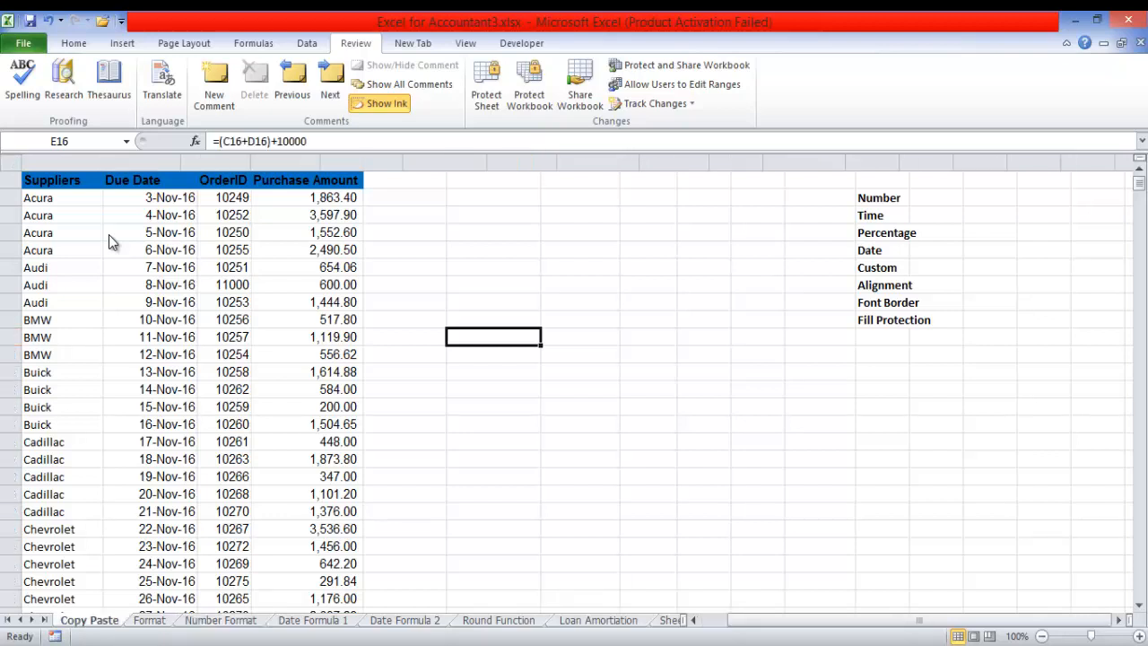
Step: Open the Number Format sheet and review the Number, Alignment, Font, Border, Fill and Protection settings of Format Cells without changing anything
key("ctrl+Page_Down")
key("ctrl+Page_Down")
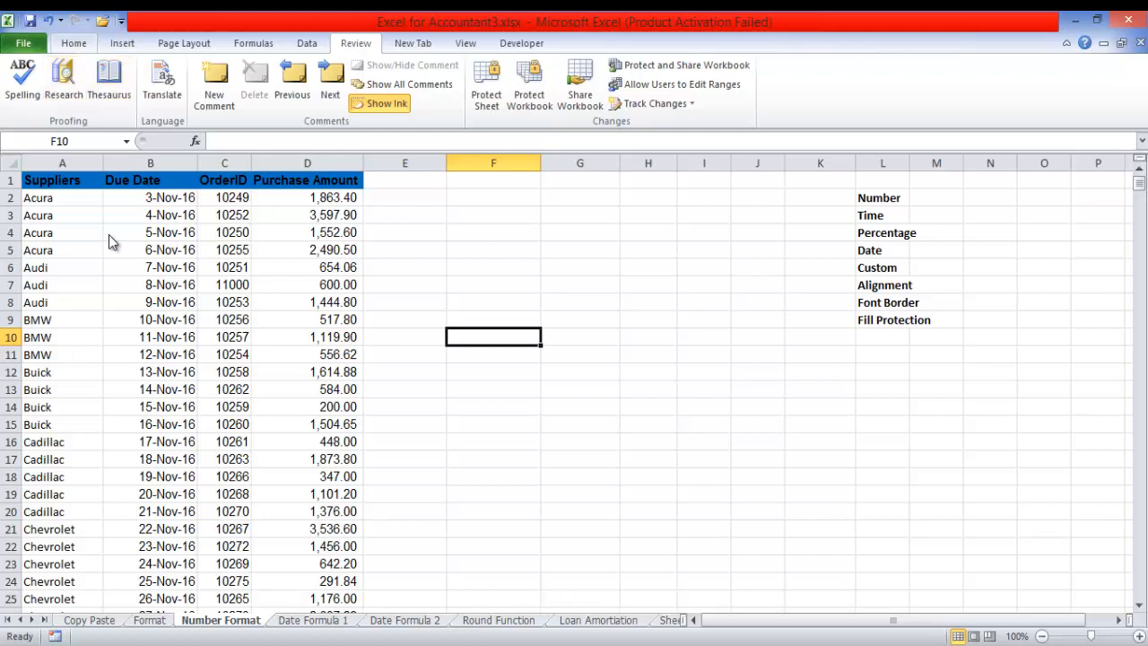
key("alt+h")
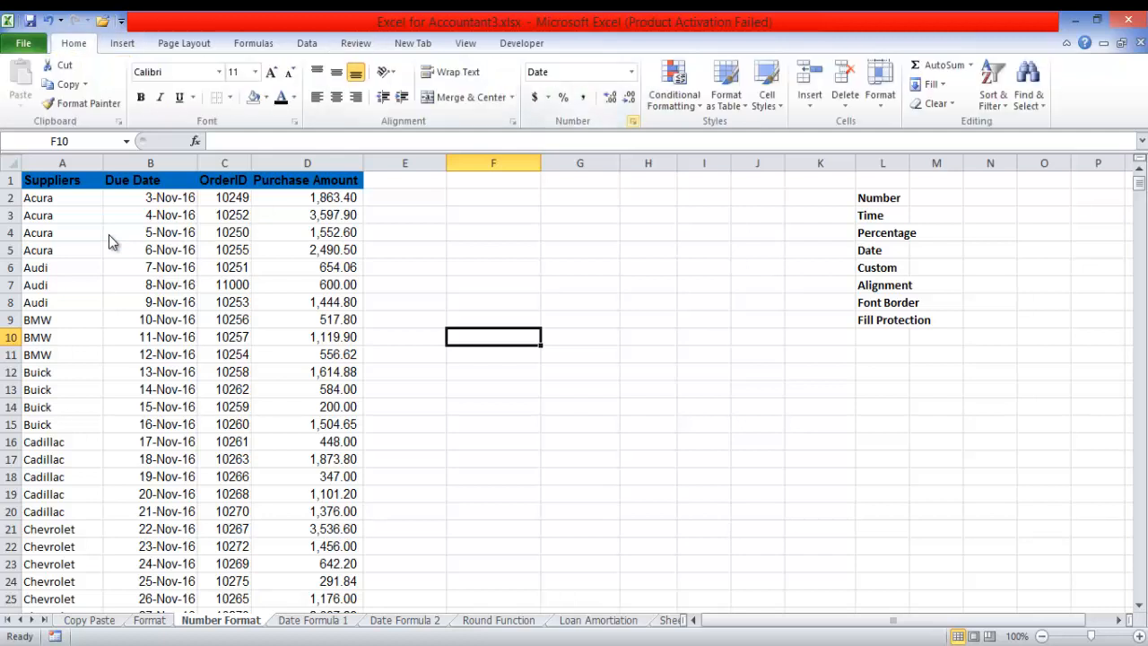
key("ctrl+1")
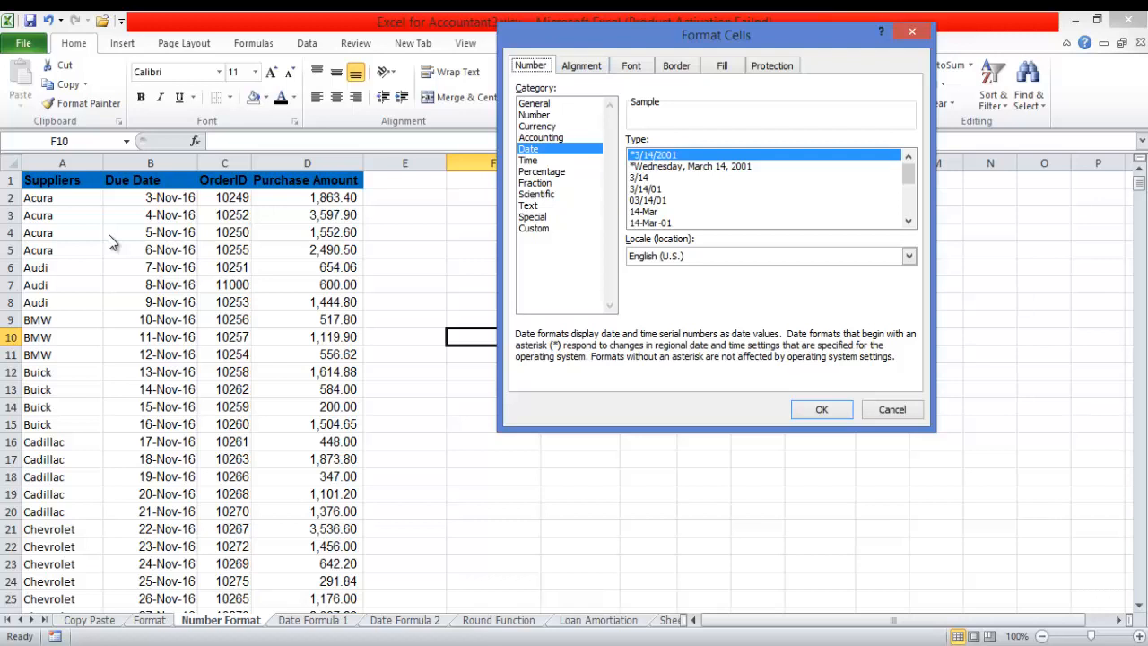
key("ctrl+Tab")
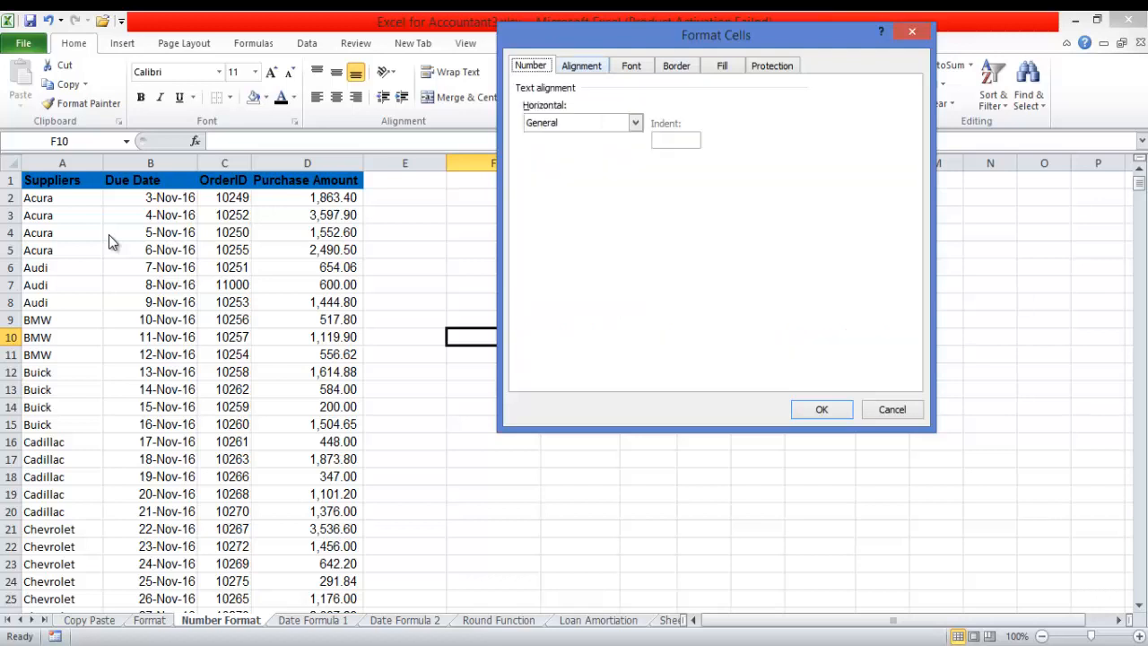
key("ctrl+Tab")
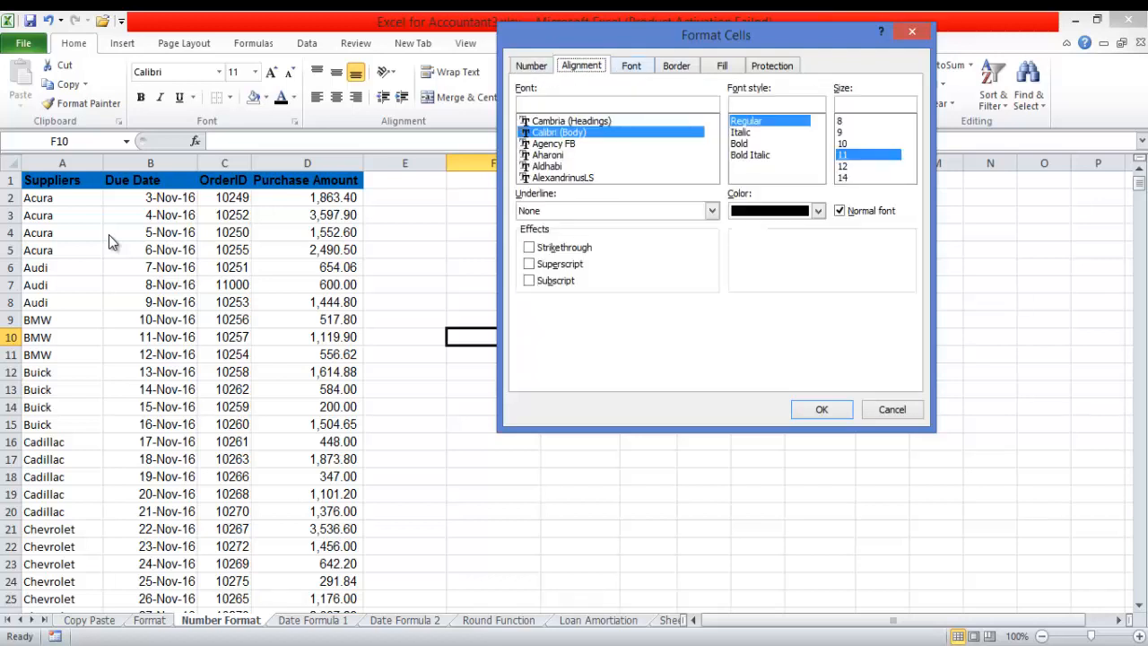
key("ctrl+Tab")
key("ctrl+Tab")
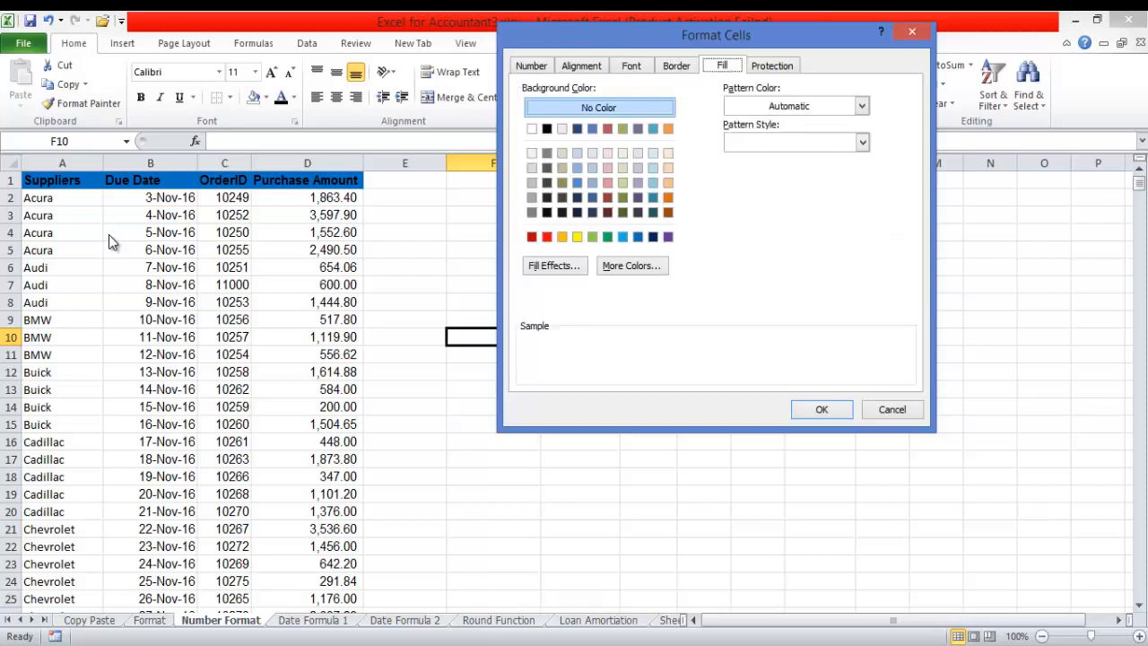
key("ctrl+Tab")
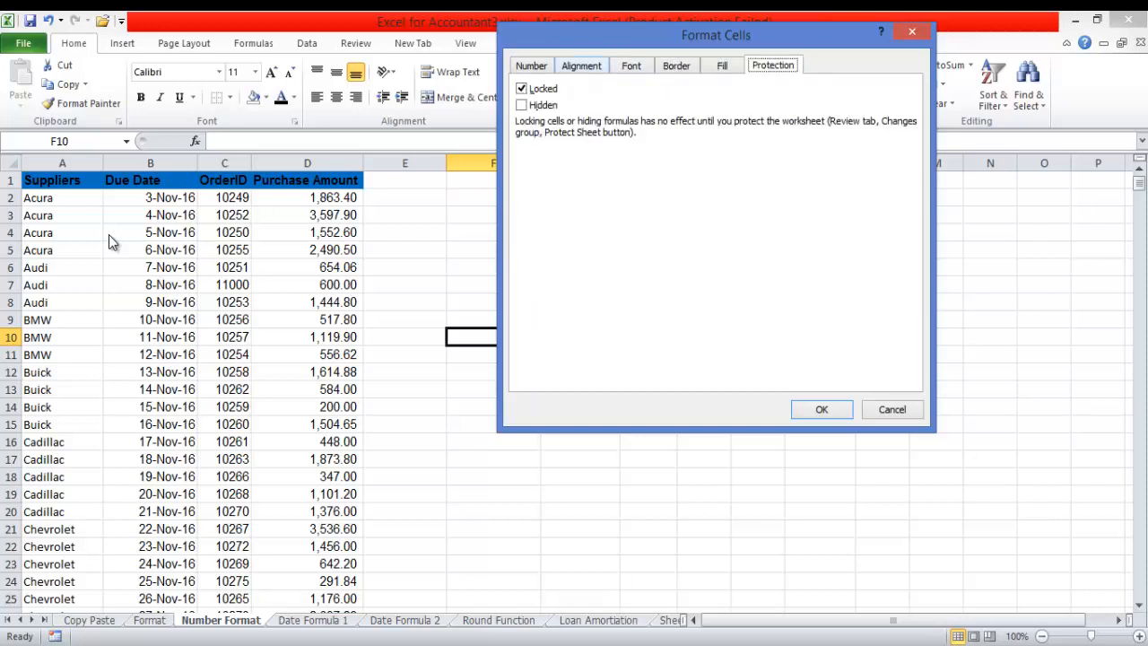
key("ctrl+Tab")
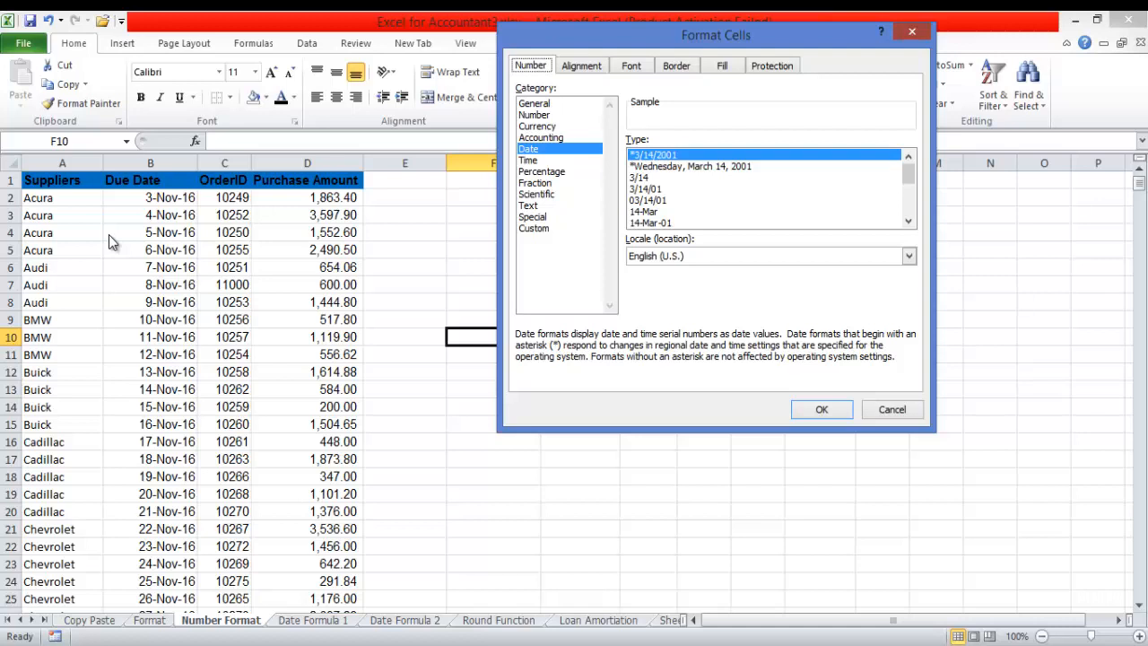
key("Escape")
Step: Apply the Number format to the first Purchase Amount in cell D2
key("ctrl+Left")
key("ctrl+Up")
key("Down")
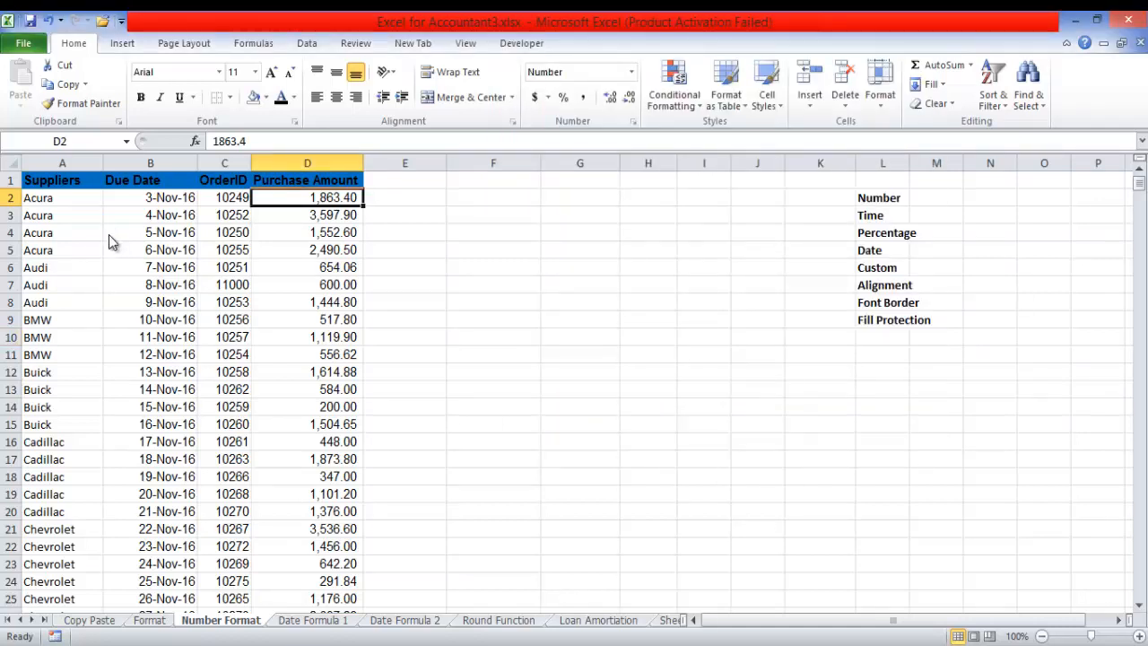
key("alt+h")
key("n")
key("Down")
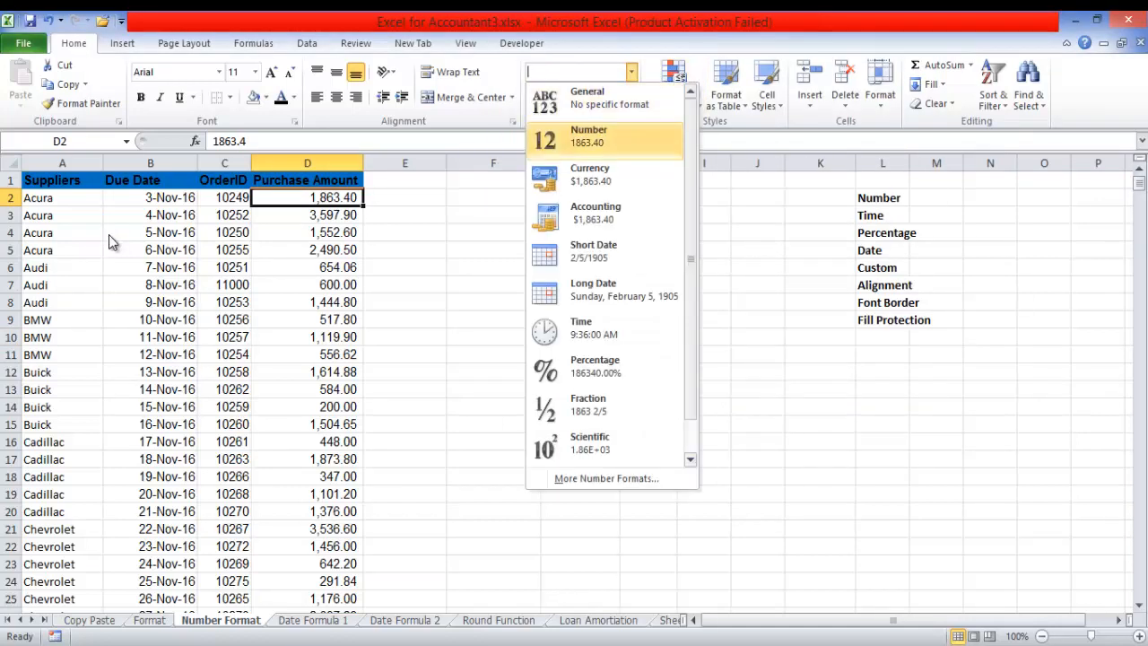
key("Return")
Step: Apply the General format to the Purchase Amount cells D2, D3 and D4, one cell at a time
key("alt+h")
key("n")
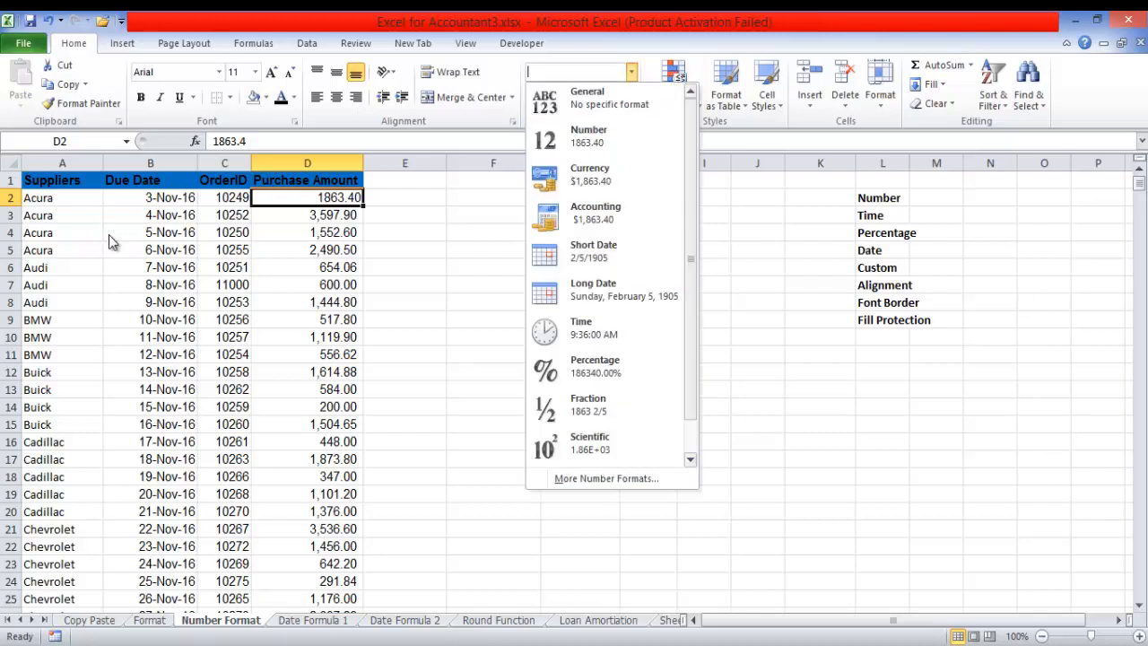
key("Return")
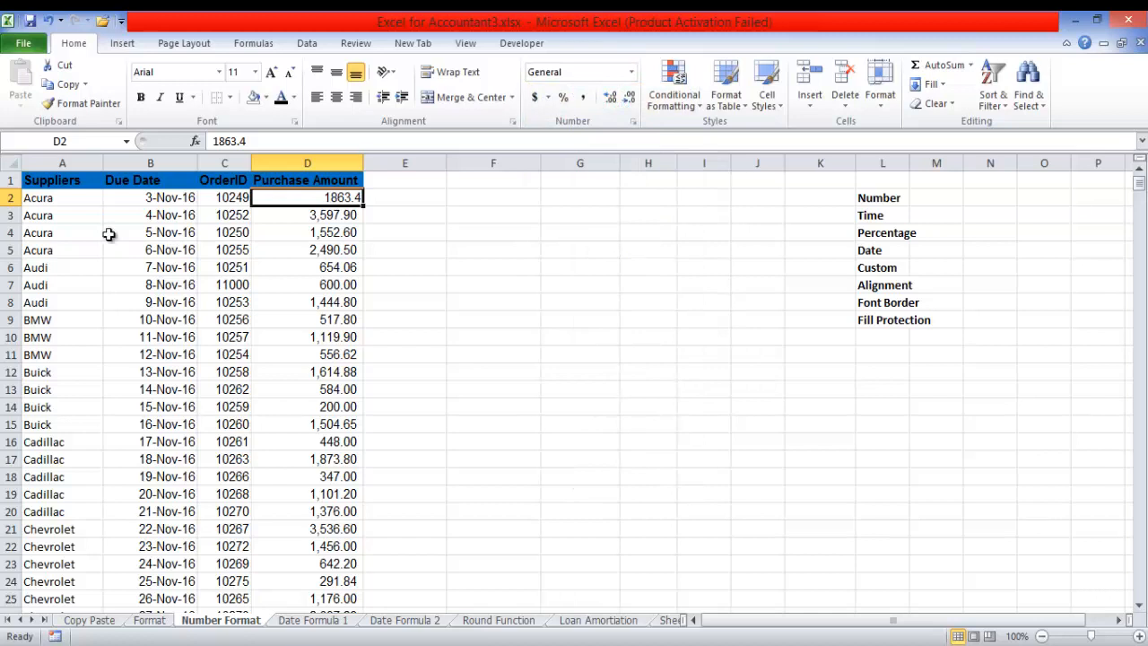
key("Down")
key("alt+h")
key("n")
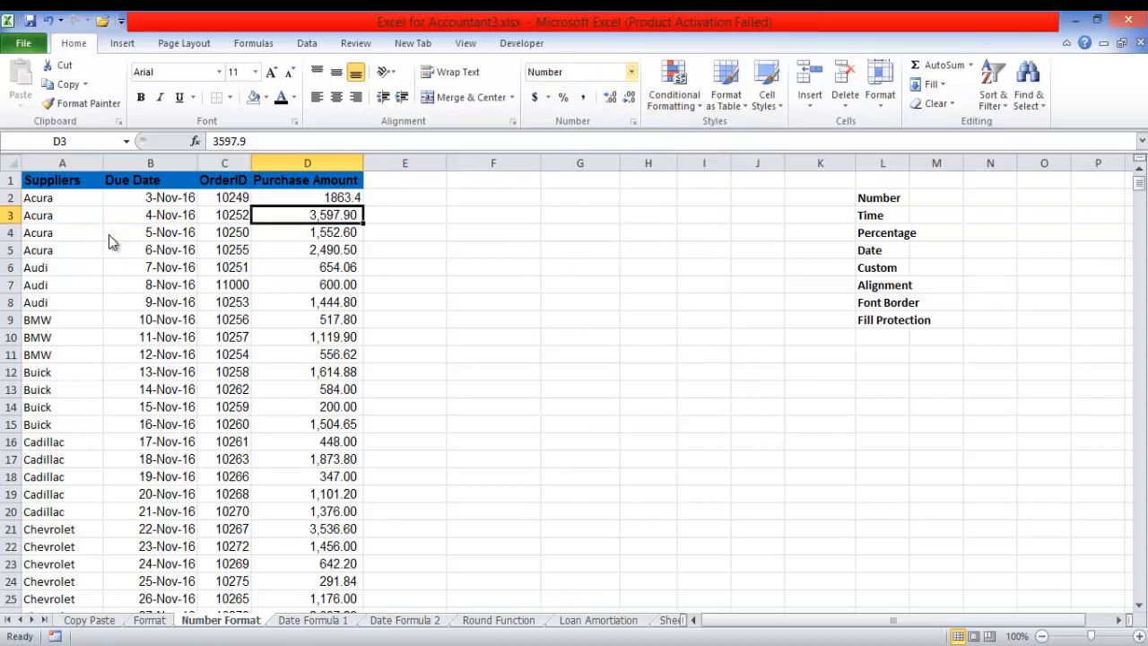
key("Return")
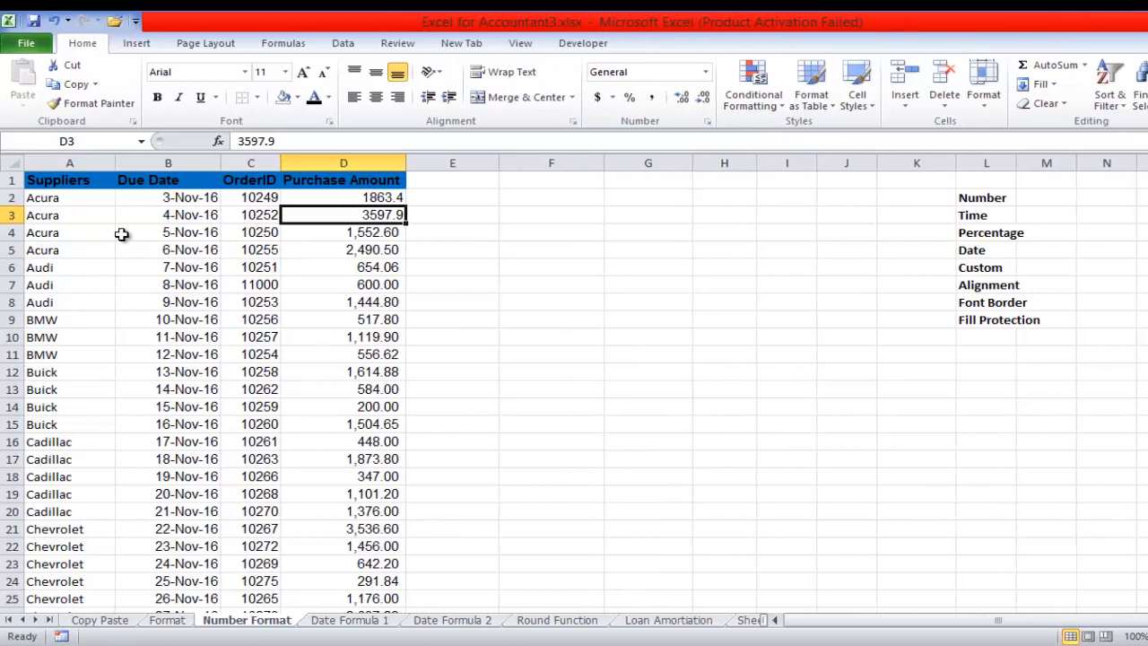
key("Down")
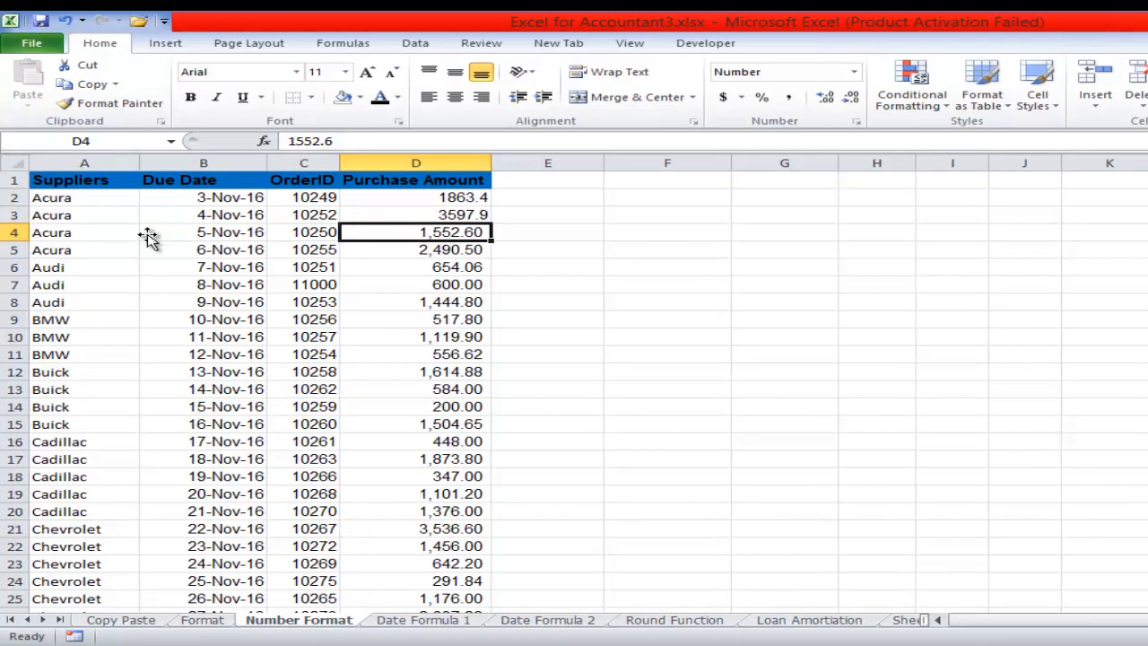
key("alt+h")
key("n")
key("Down")
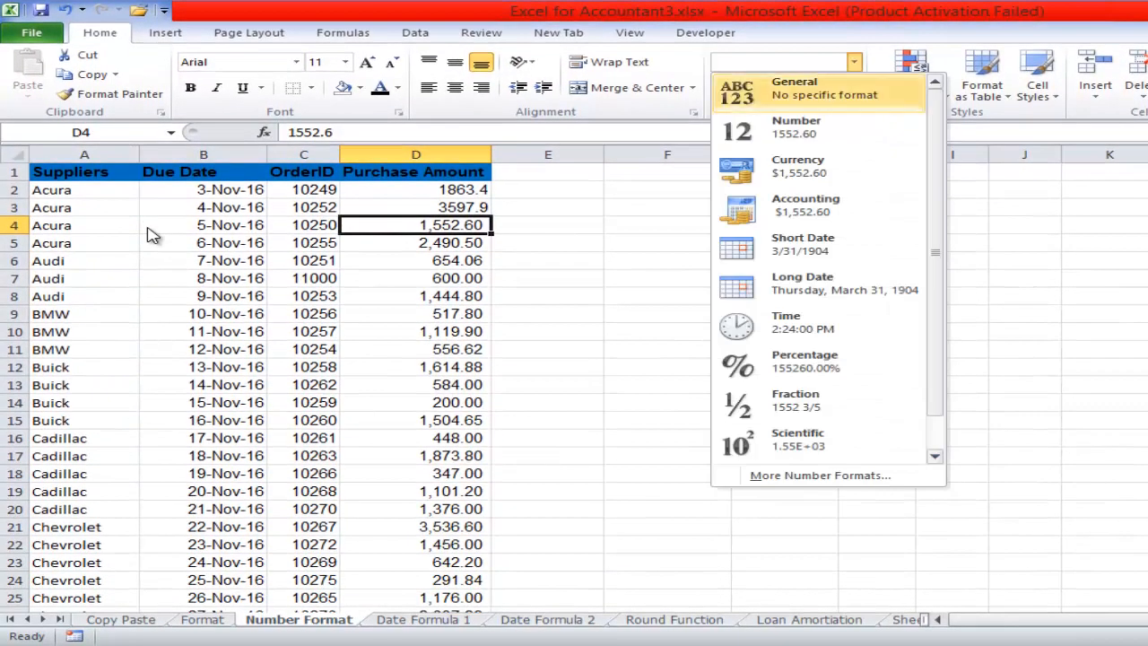
key("Return")
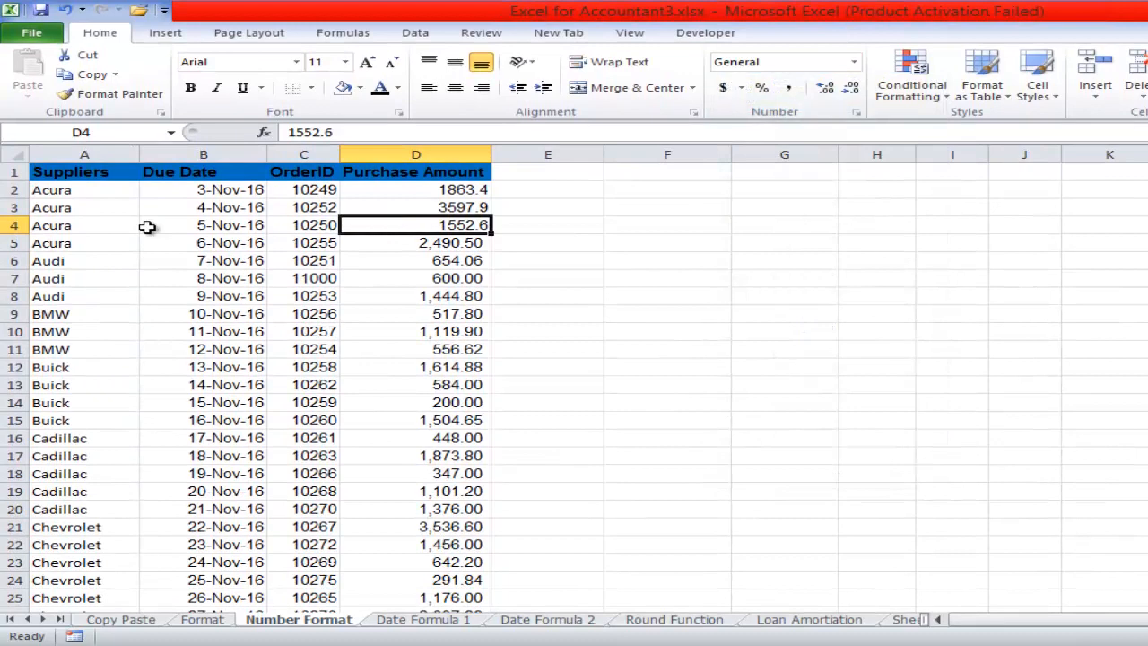
Step: Apply the General format to the Purchase Amount in cell D15
key("Down")
key("Down")
key("Down")
key("Down")
key("Down")
key("Down")
key("Down")
key("Down")
key("Down")
key("Down")
key("Down")
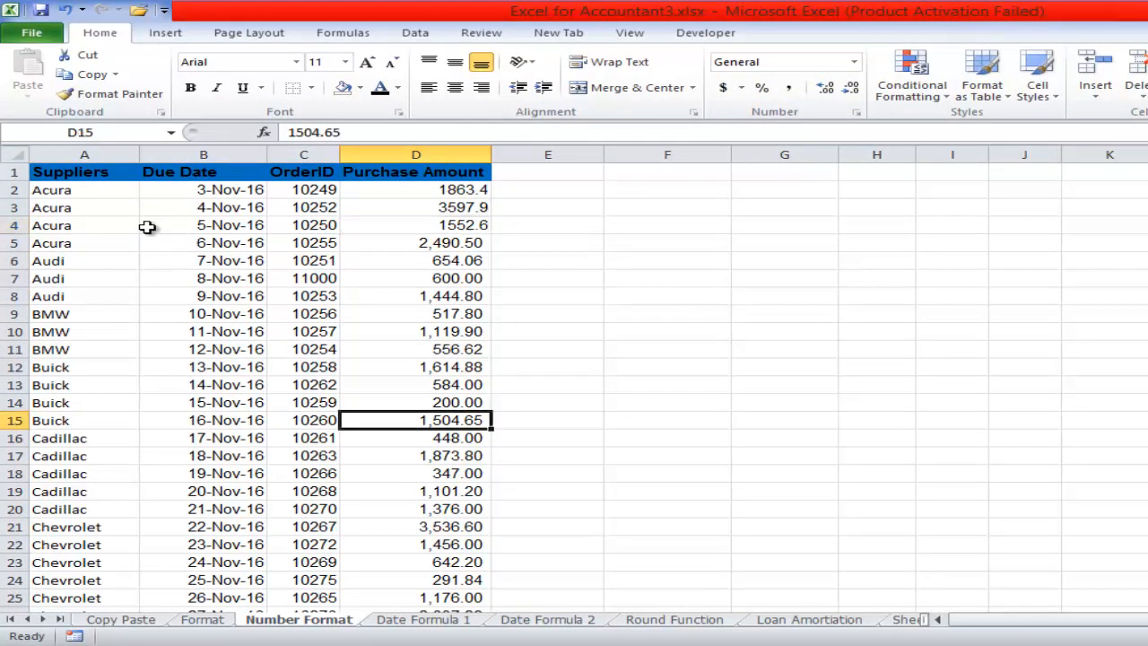
key("alt+h")
key("n")
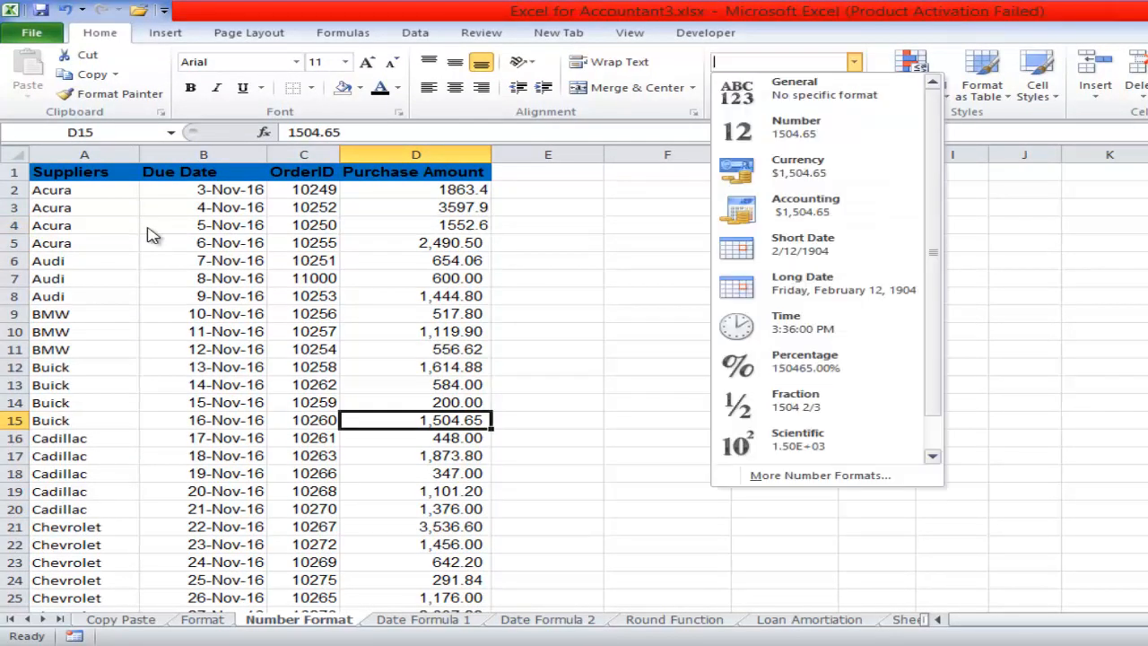
key("Down")
key("Return")
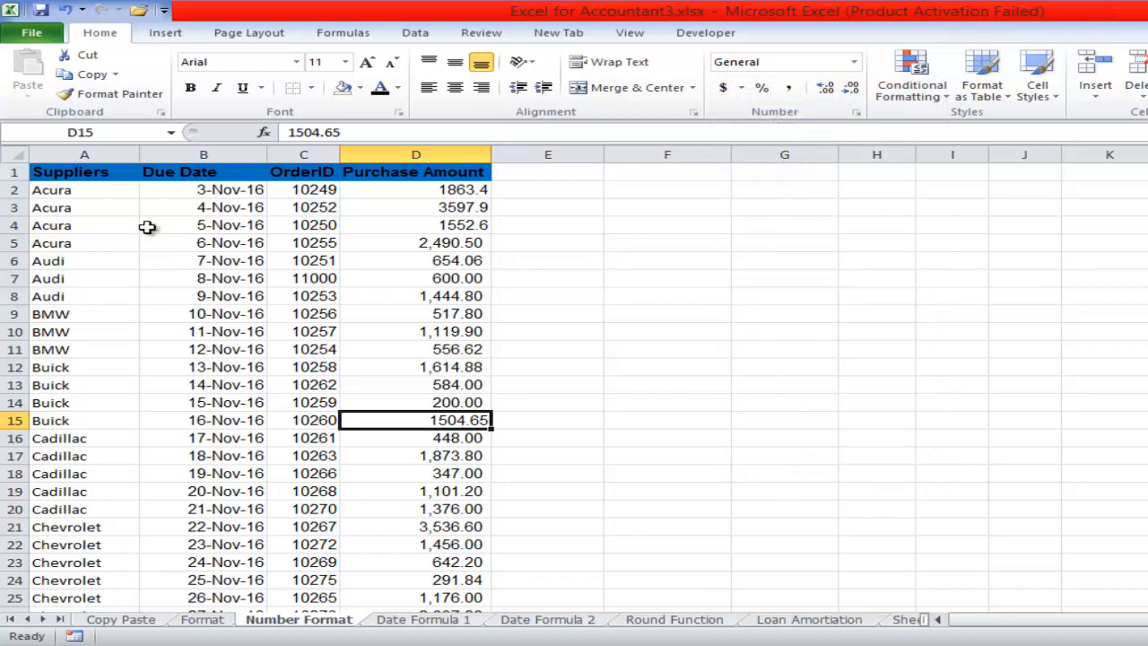
Step: Undo the General formatting of cells D15, D4, D3 and D2
key("ctrl+z")
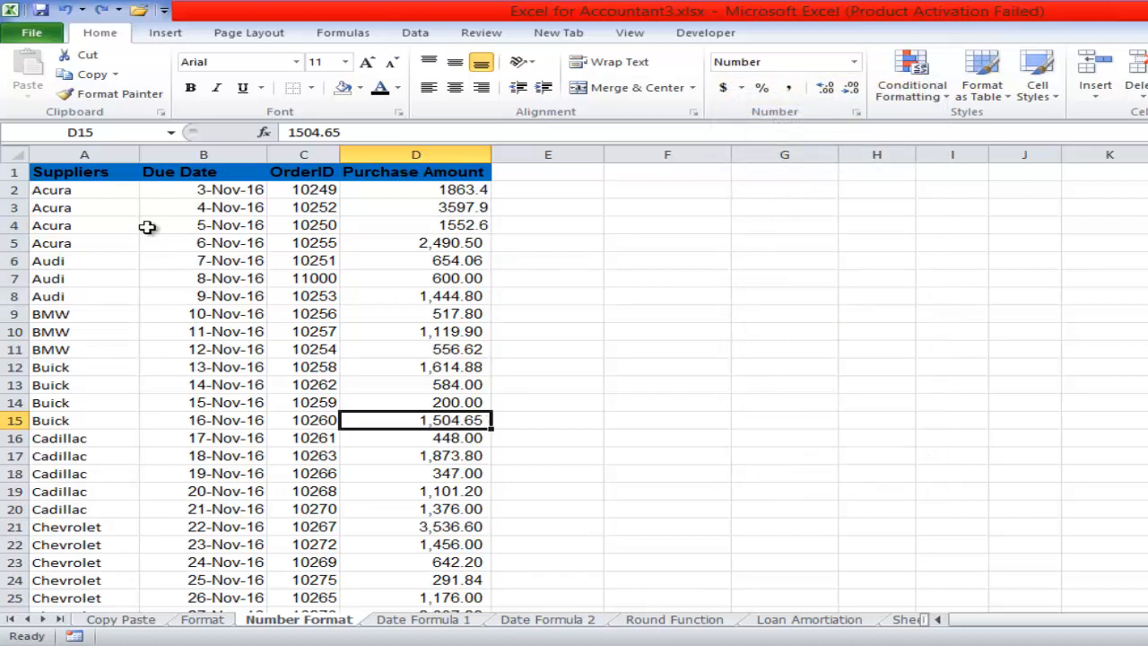
key("ctrl+z")
key("ctrl+z")
key("ctrl+z")
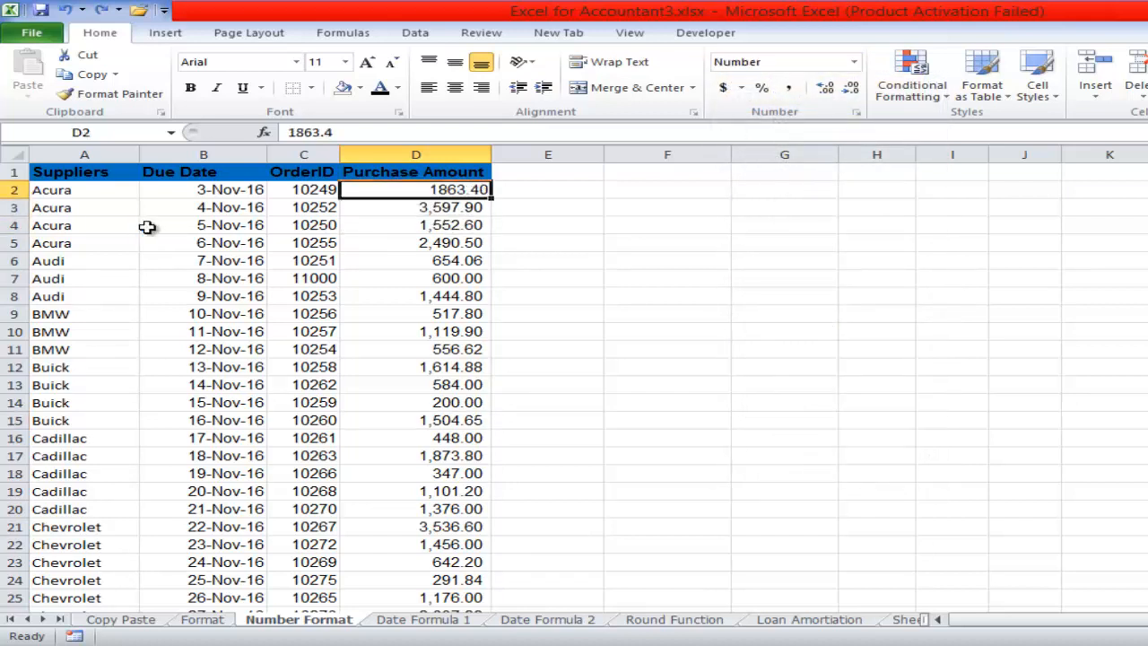
Step: Apply the General format to all Purchase Amounts in D2:D800 through Format Cells, and undo it
key("ctrl+shift+Down")
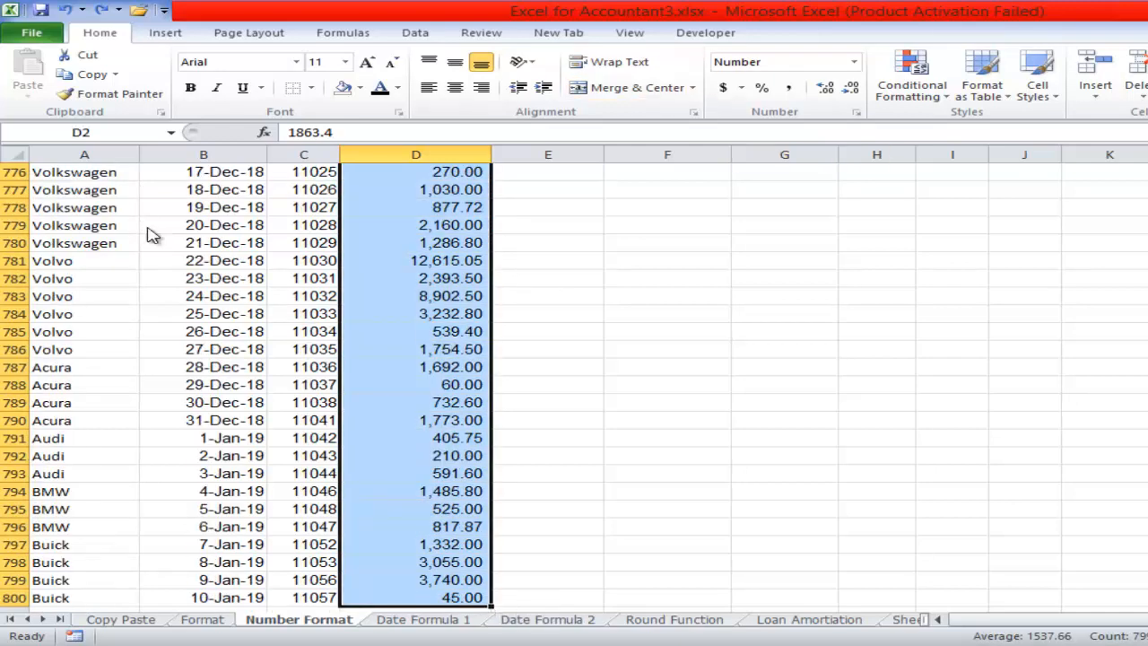
key("ctrl+BackSpace")
key("ctrl+1")
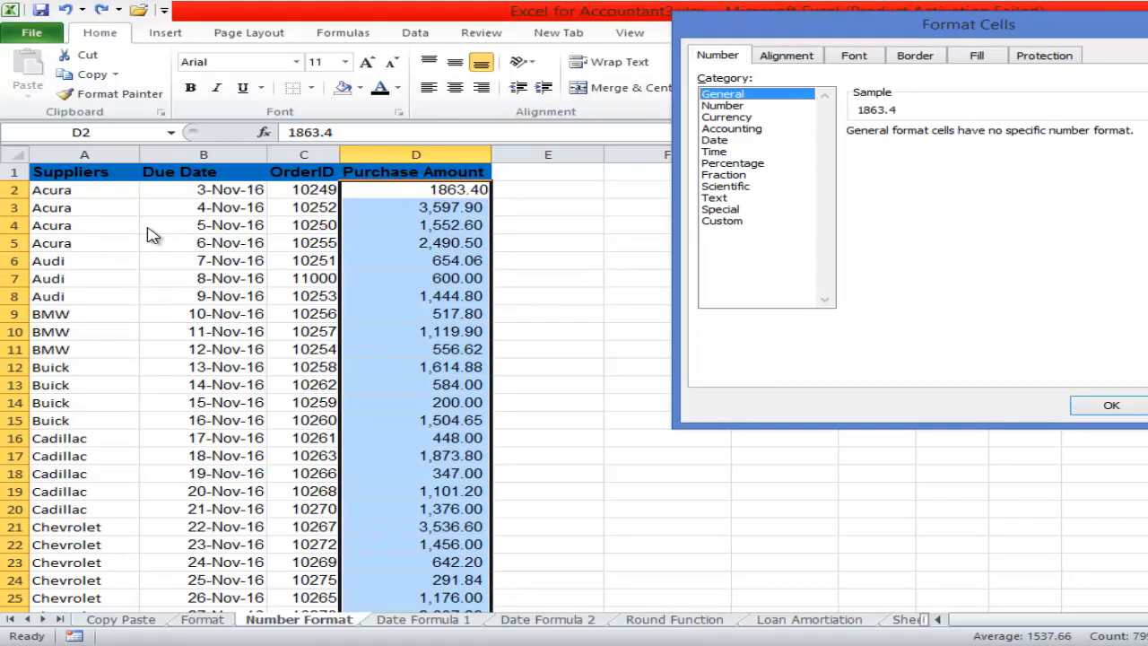
key("Return")
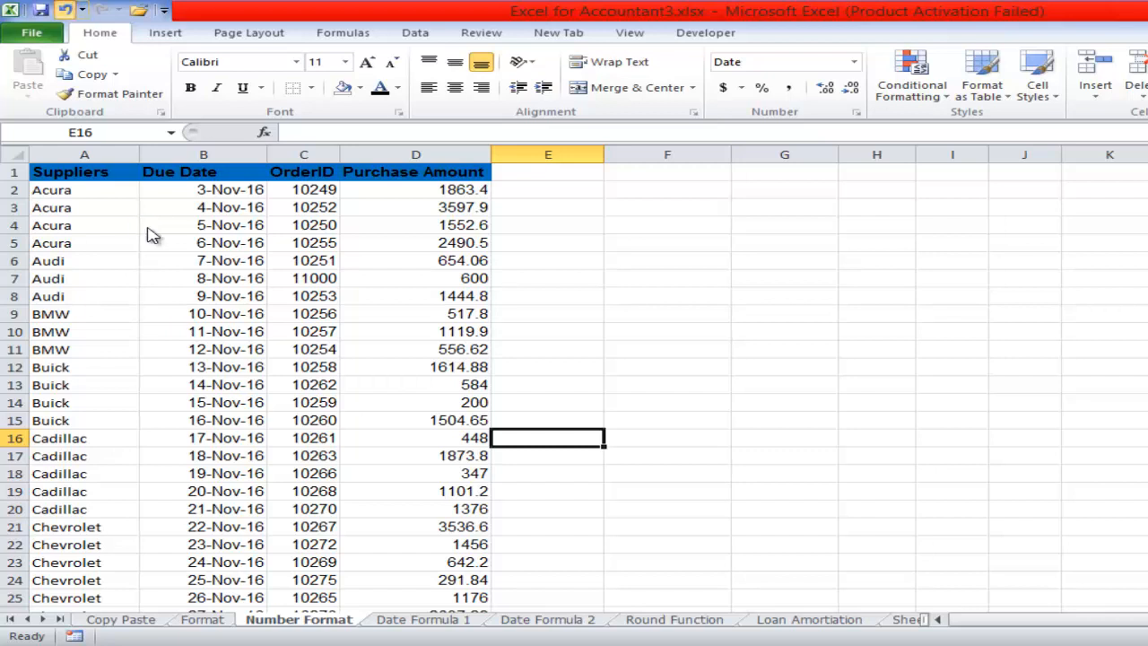
key("ctrl+z")
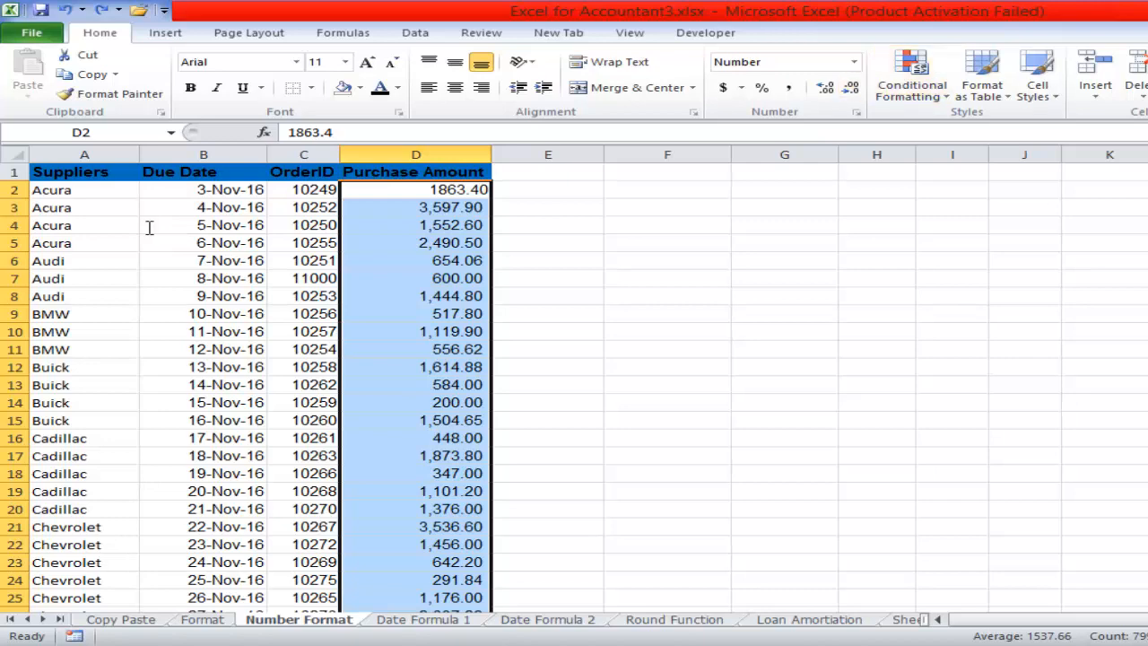
Step: Try different decimal places for the Number format on D2:D800, apply it with 0 decimal places, and undo the change
key("ctrl+1")
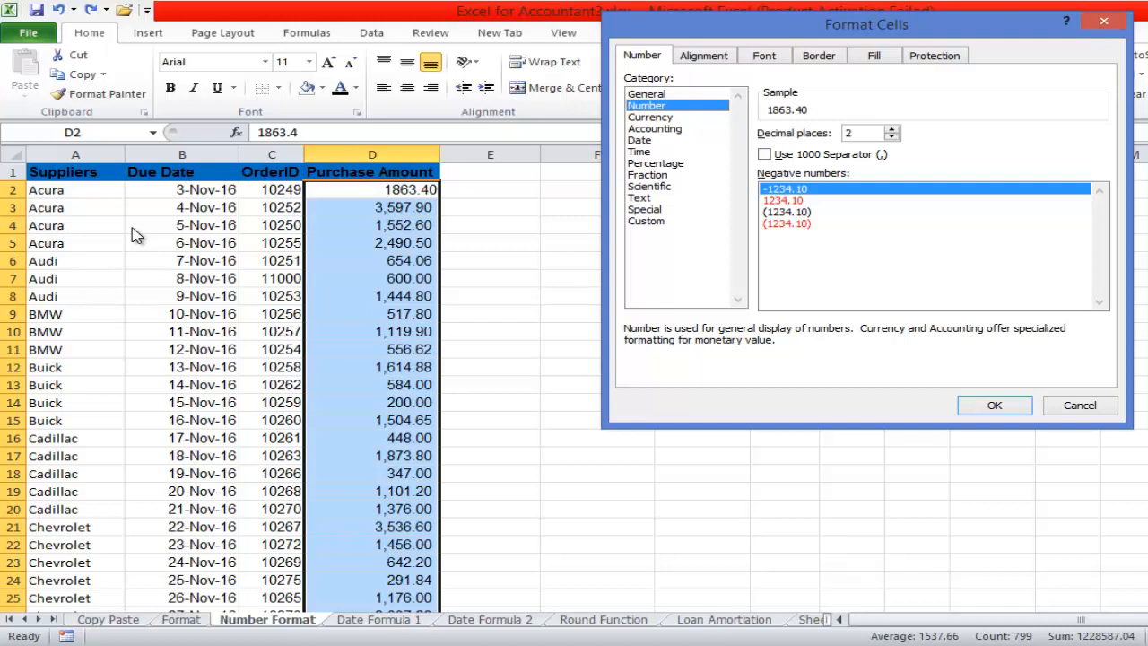
key("Down")
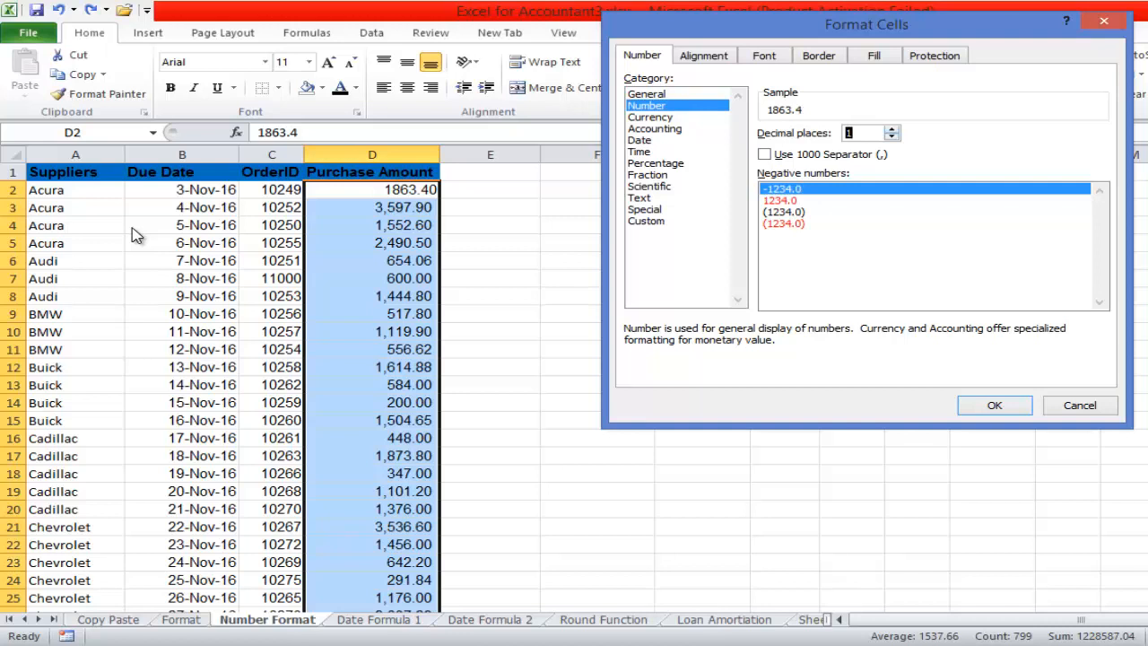
key("Up")
key("Up")
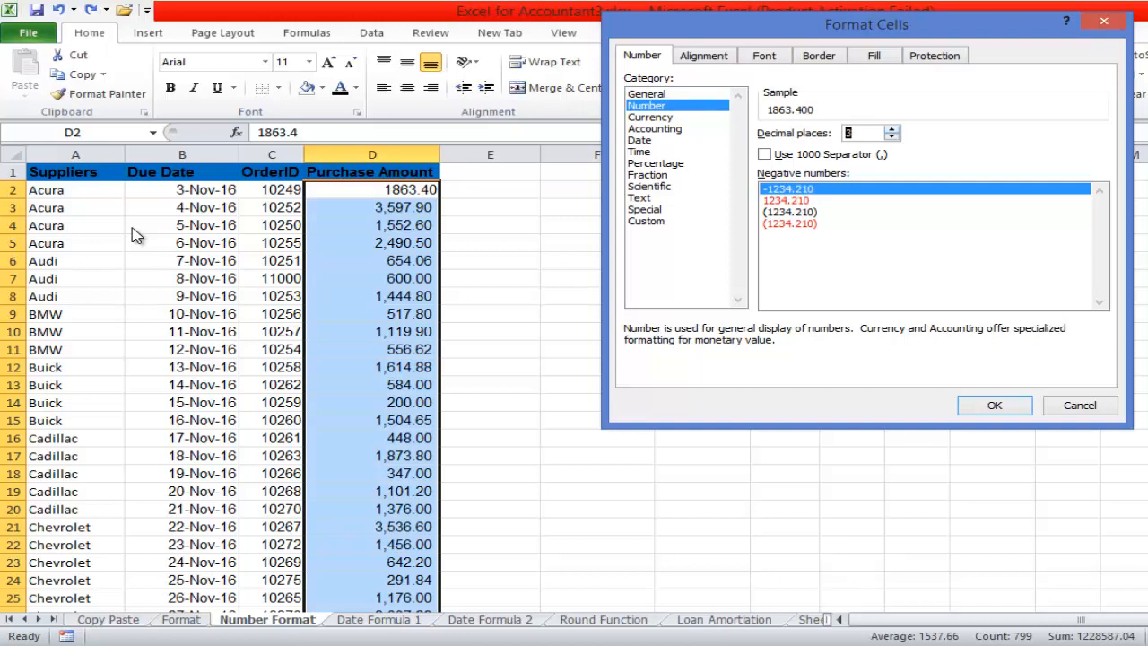
key("Down")
key("Down")
key("Down")
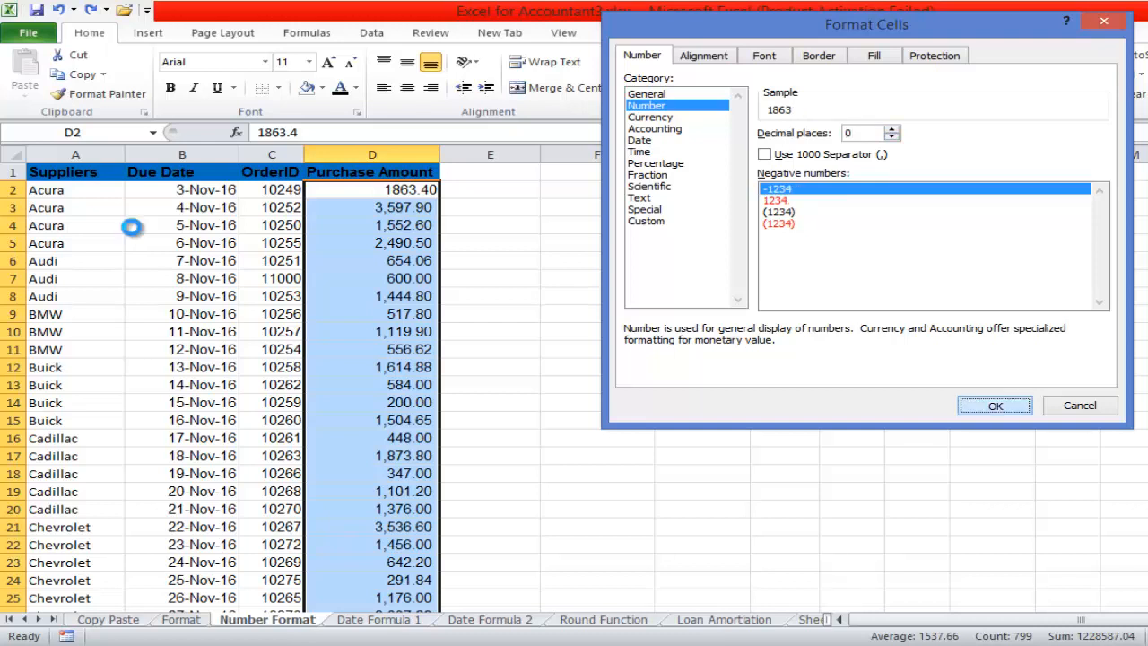
key("Return")
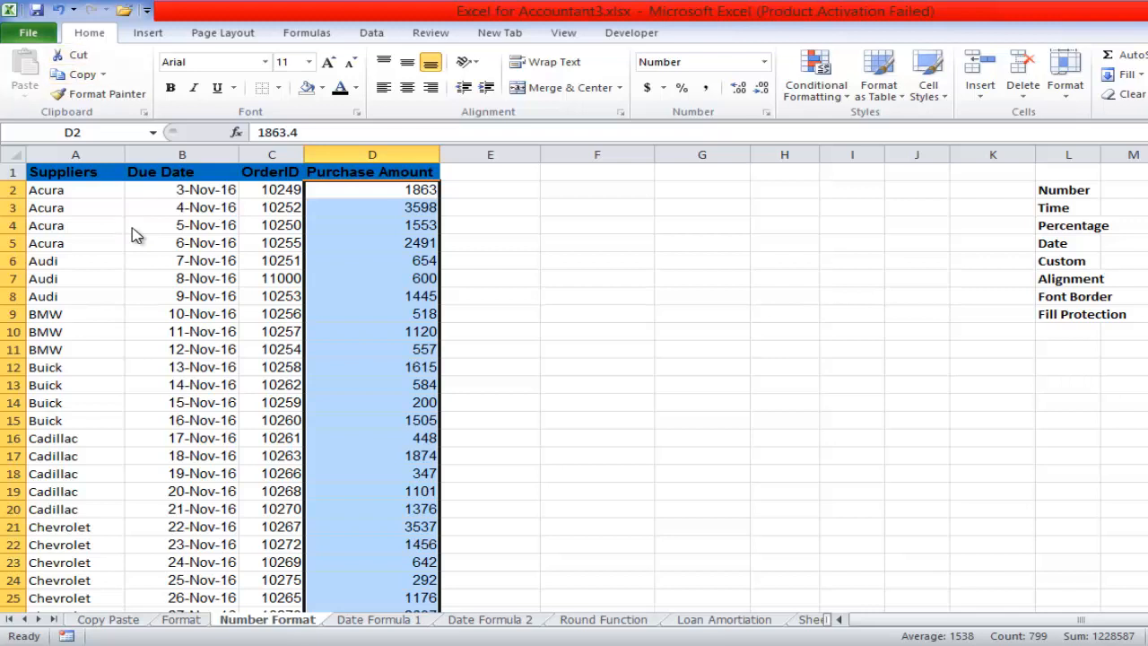
key("ctrl+shift+1")
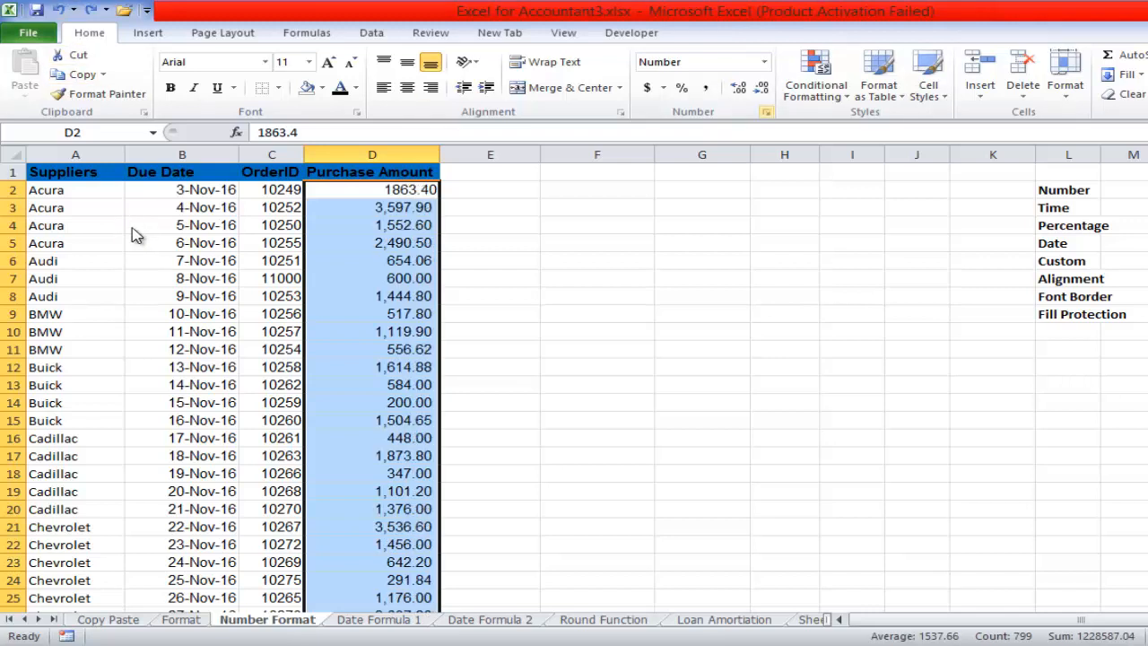
Step: Apply the Currency format with the $ symbol and 2 decimal places to the Purchase Amounts in D2:D800
key("ctrl+1")
key("Tab")
key("c")
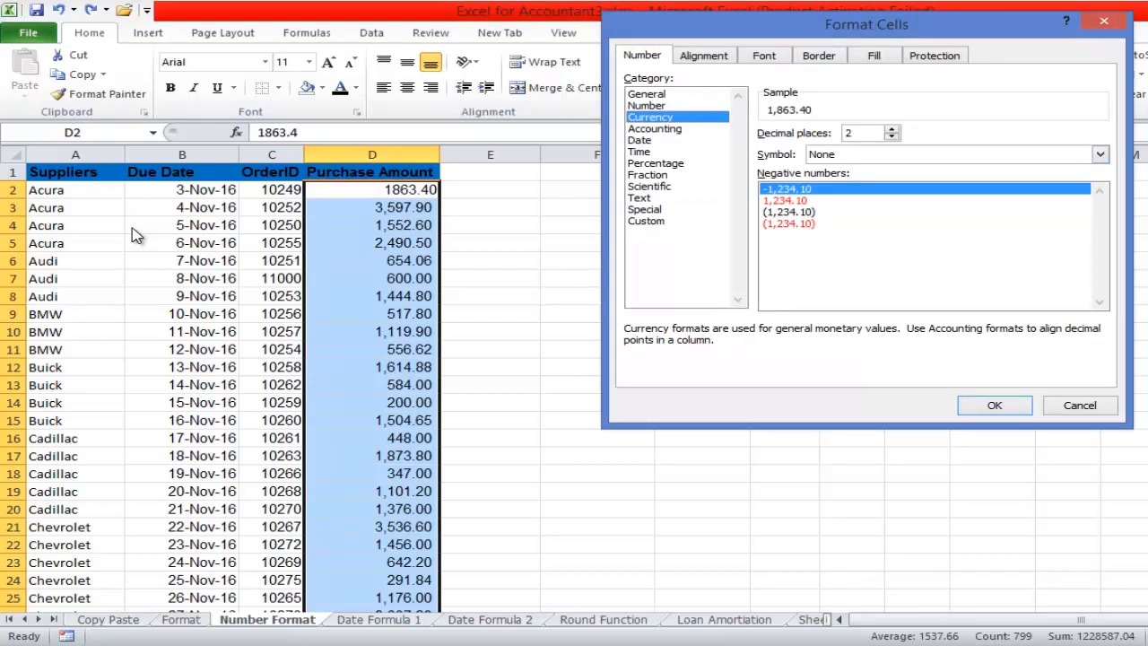
key("alt+s")
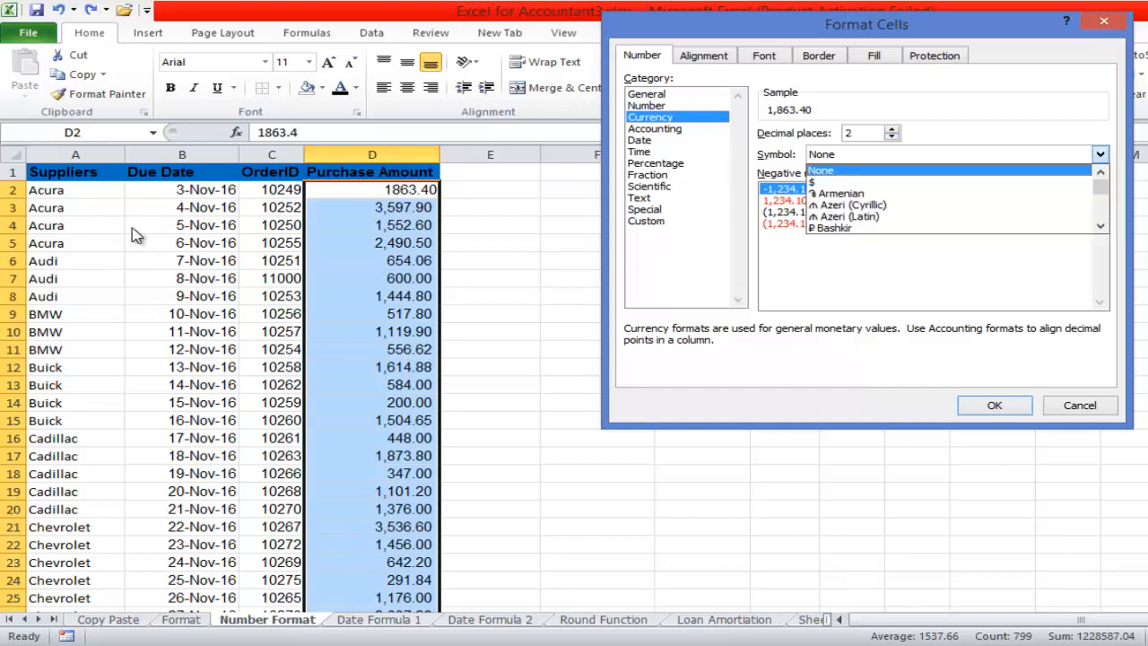
key("Down")
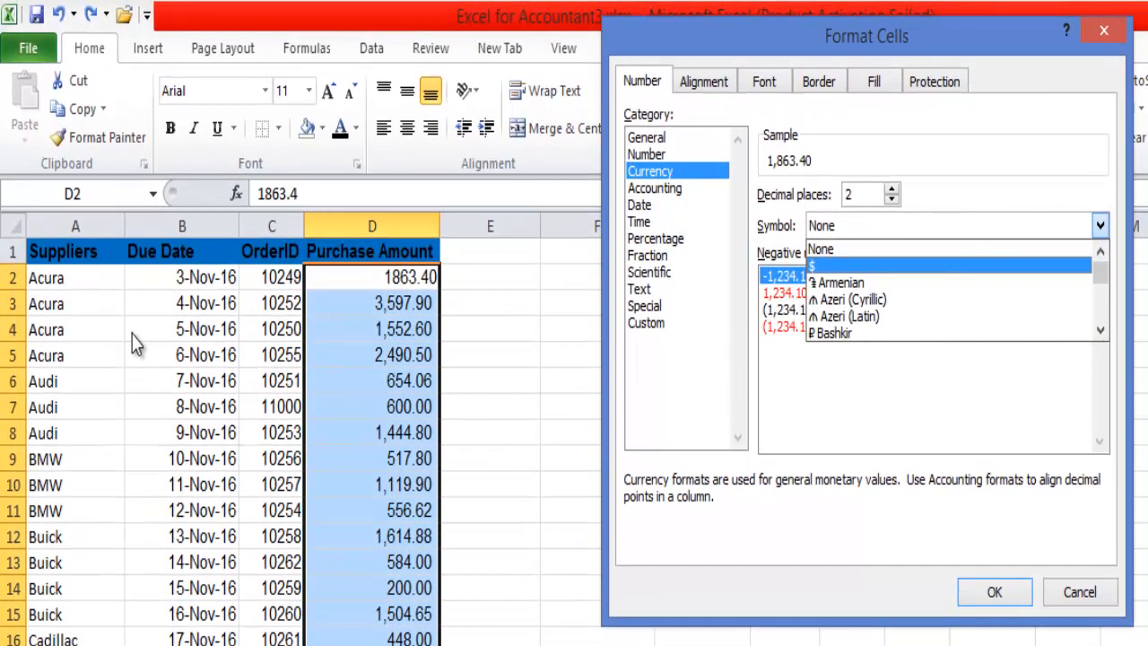
key("Return")
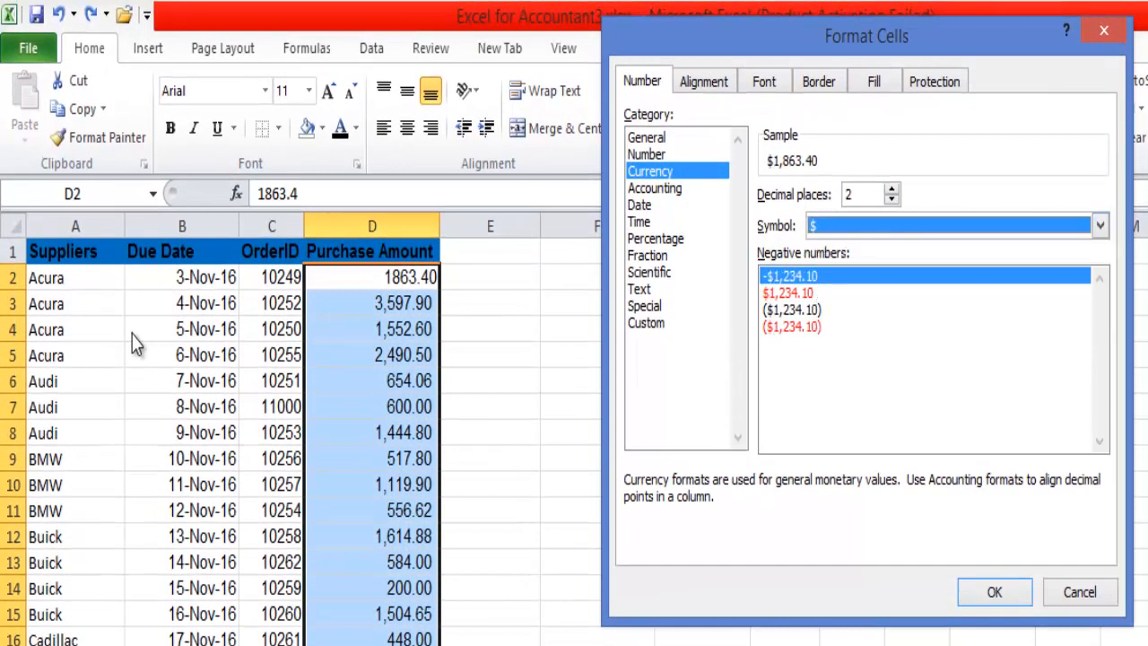
key("Return")
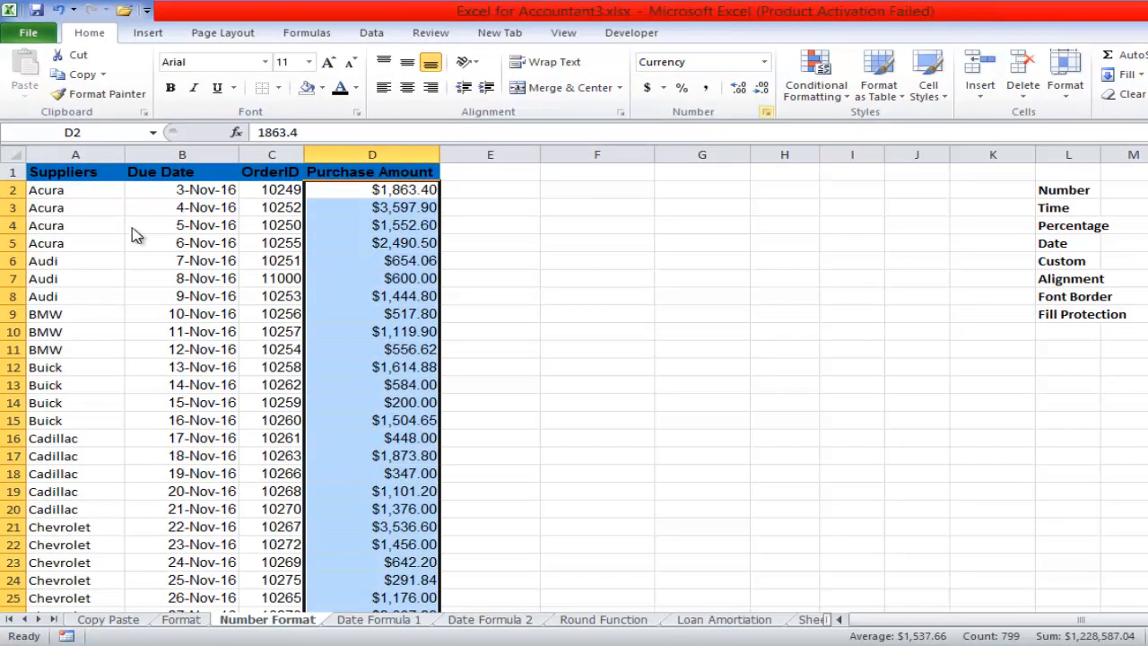
Step: Set the Currency format of the Purchase Amounts in D2:D800 to 0 decimal places
key("ctrl+1")
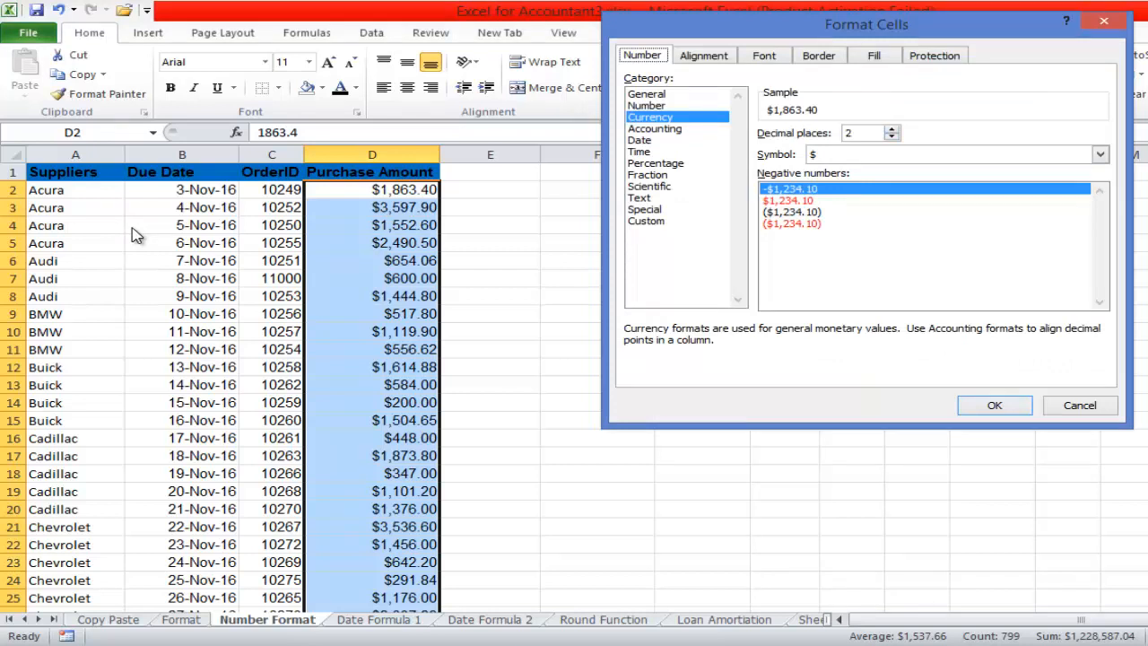
key("Tab")
key("Tab")
key("Up")
key("Down")
key("Down")
key("Down")
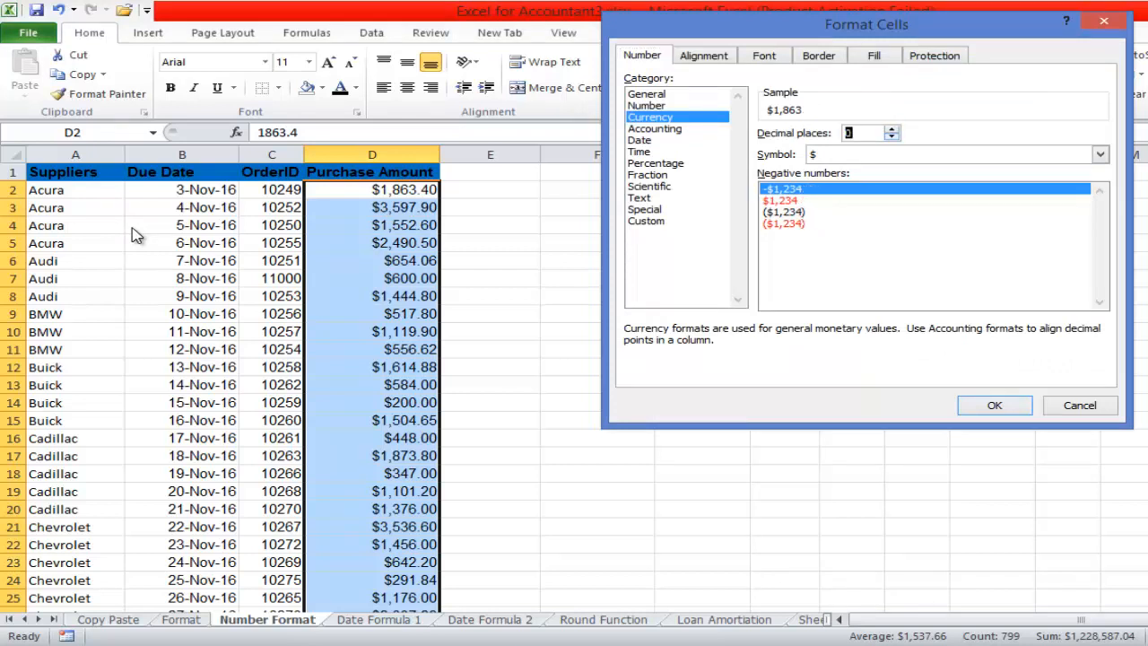
type("0")
key("Return")
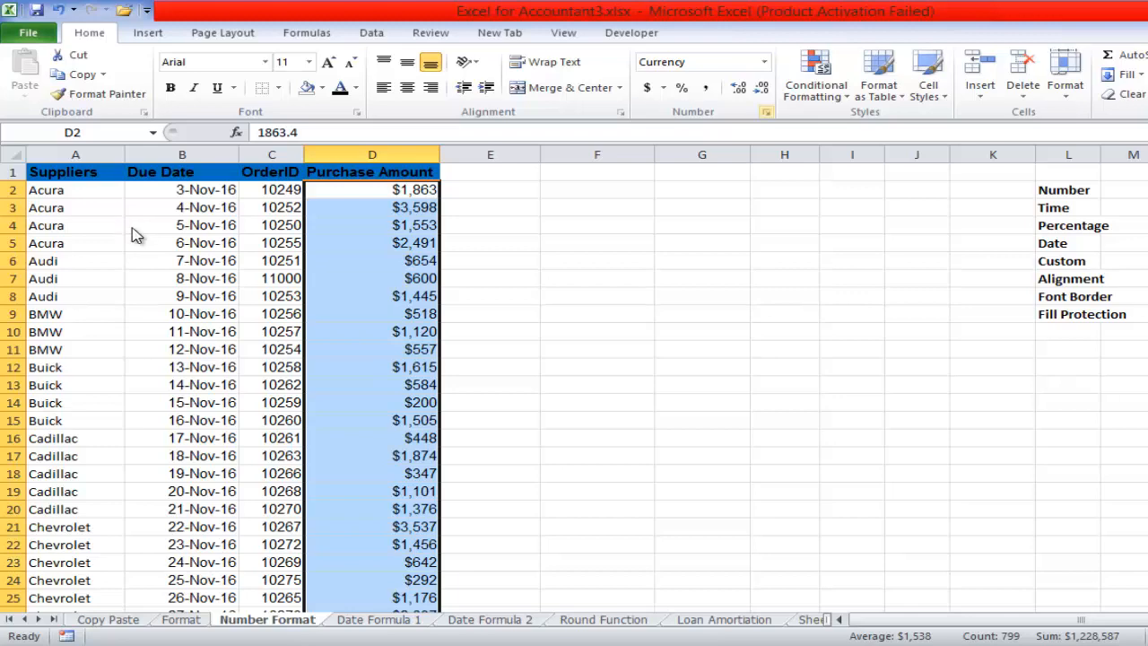
Step: Apply a custom number format to D2:D800 by changing the #,##0.00 code to "N",##0.00
key("ctrl+1")
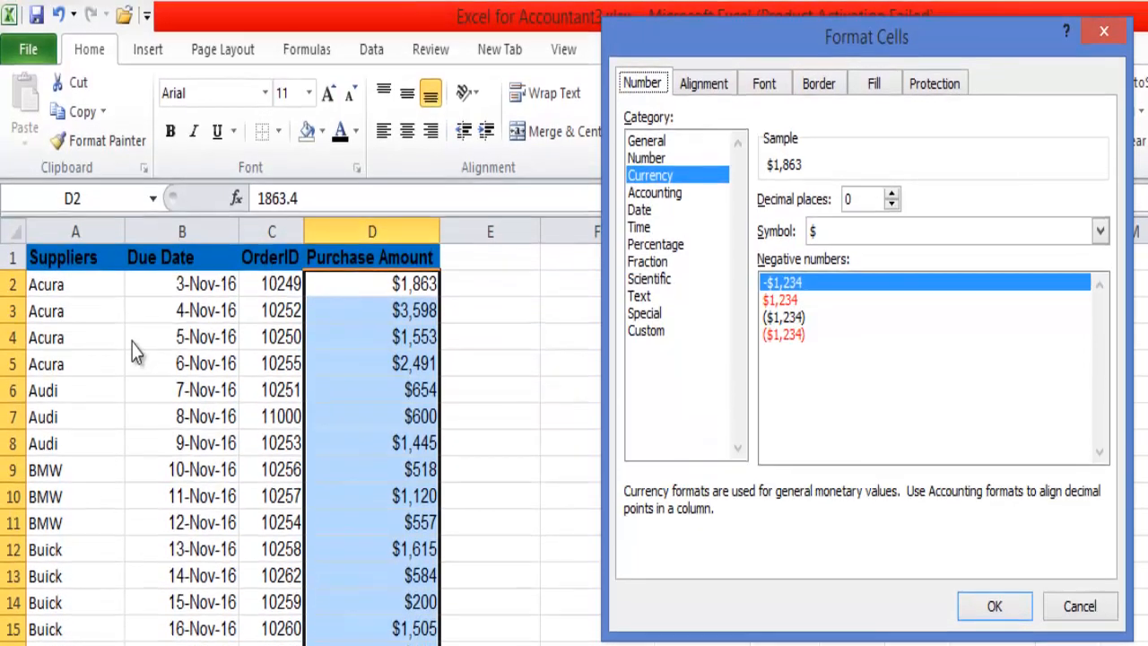
key("Tab")
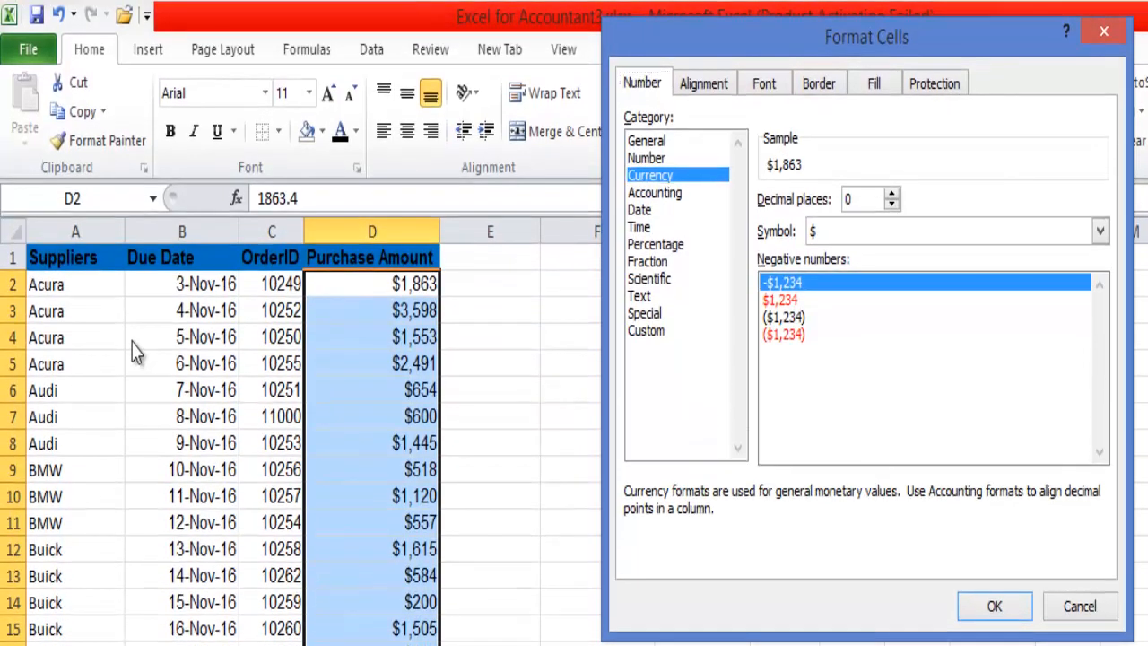
key("End")
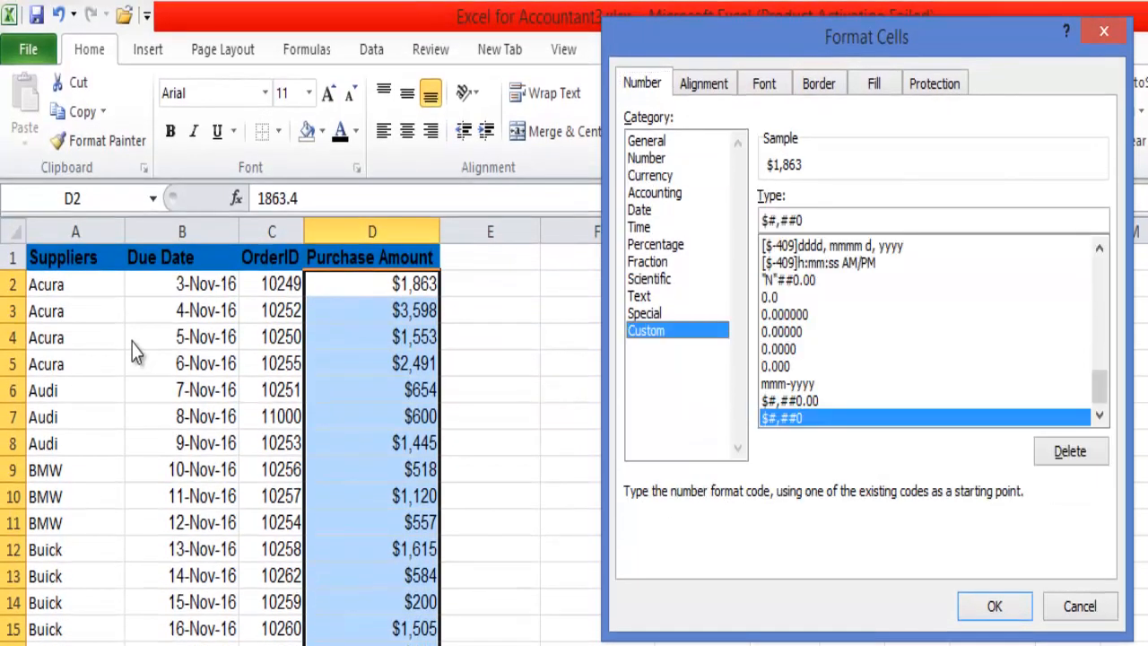
left_click_drag(1099, 386, 1099, 275)
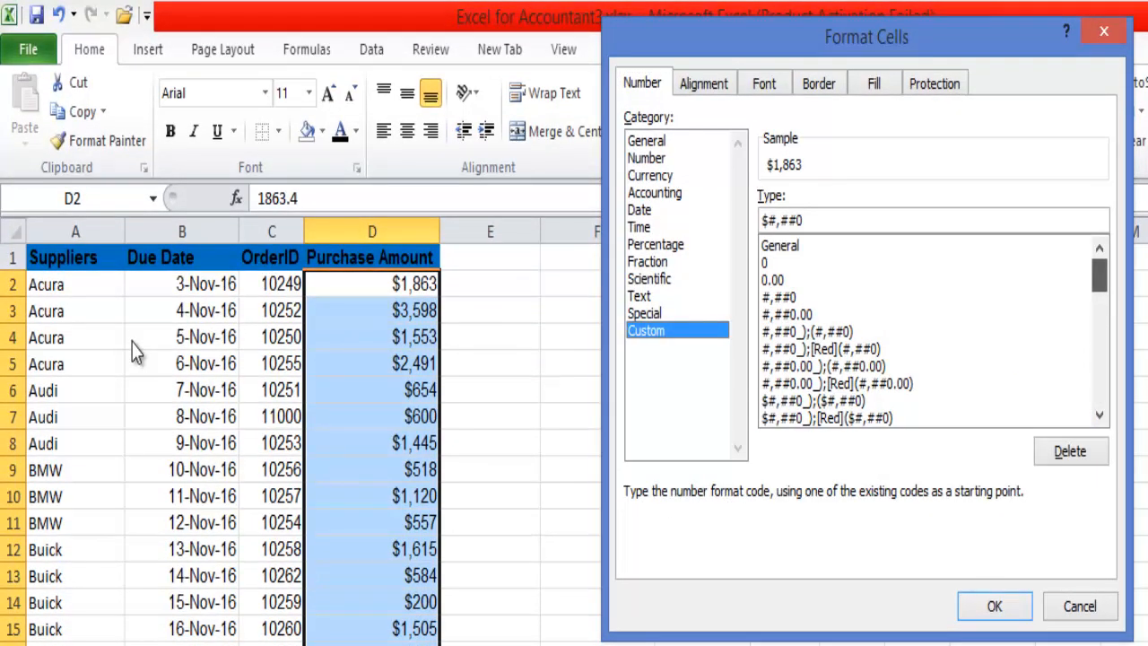
left_click(787, 314)
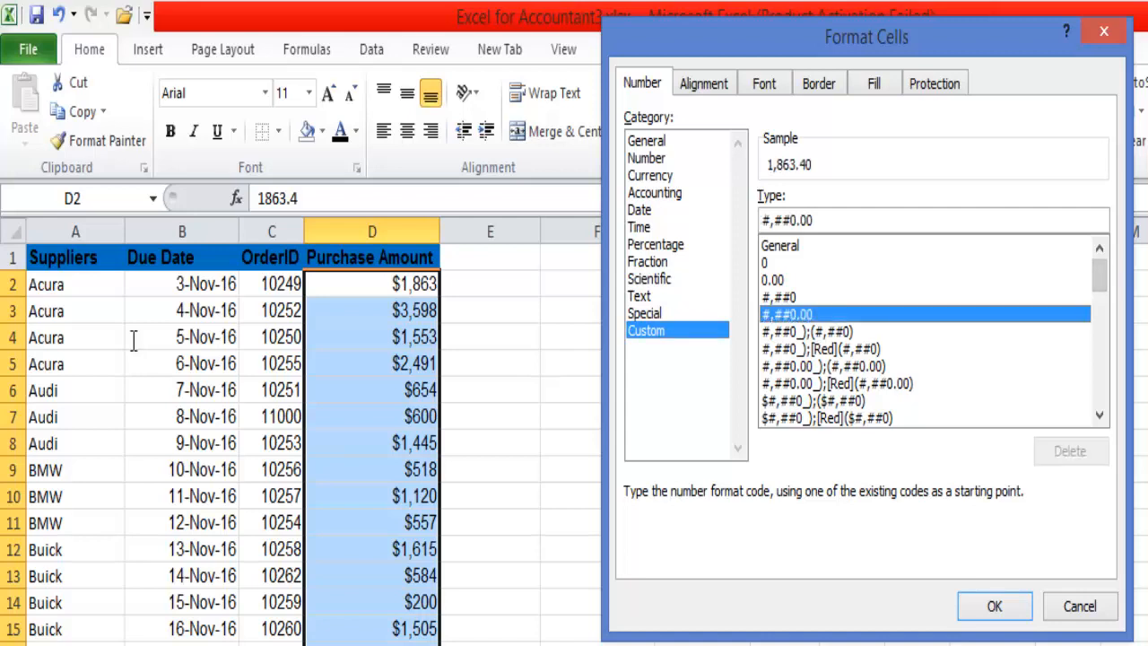
key("BackSpace")
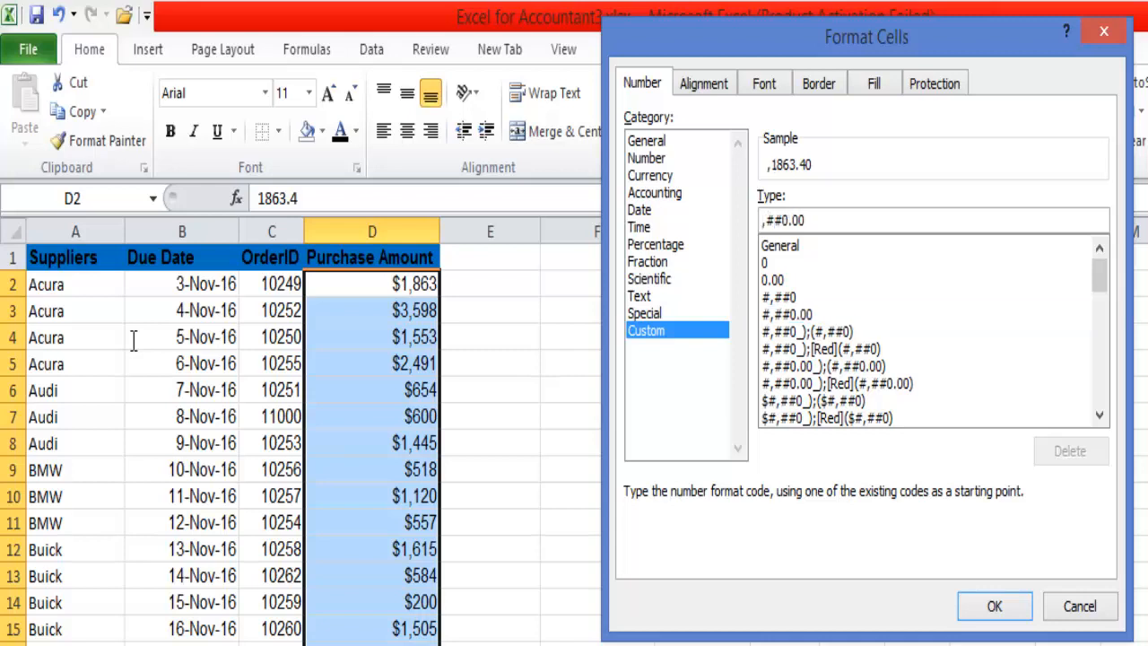
type("\"")
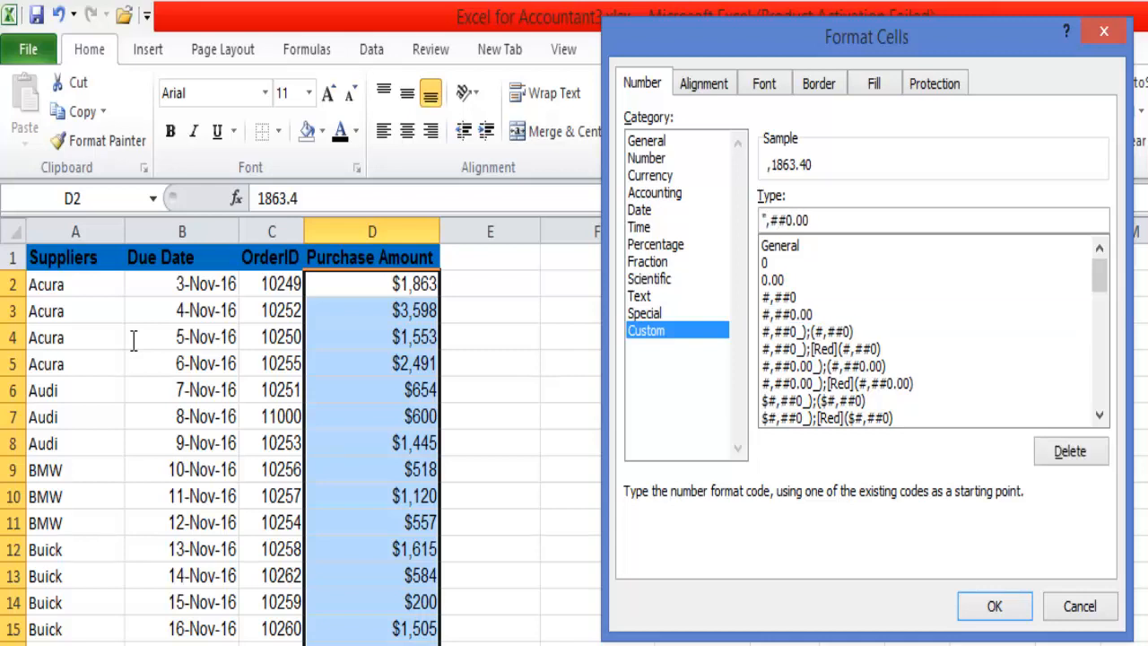
type("N\"")
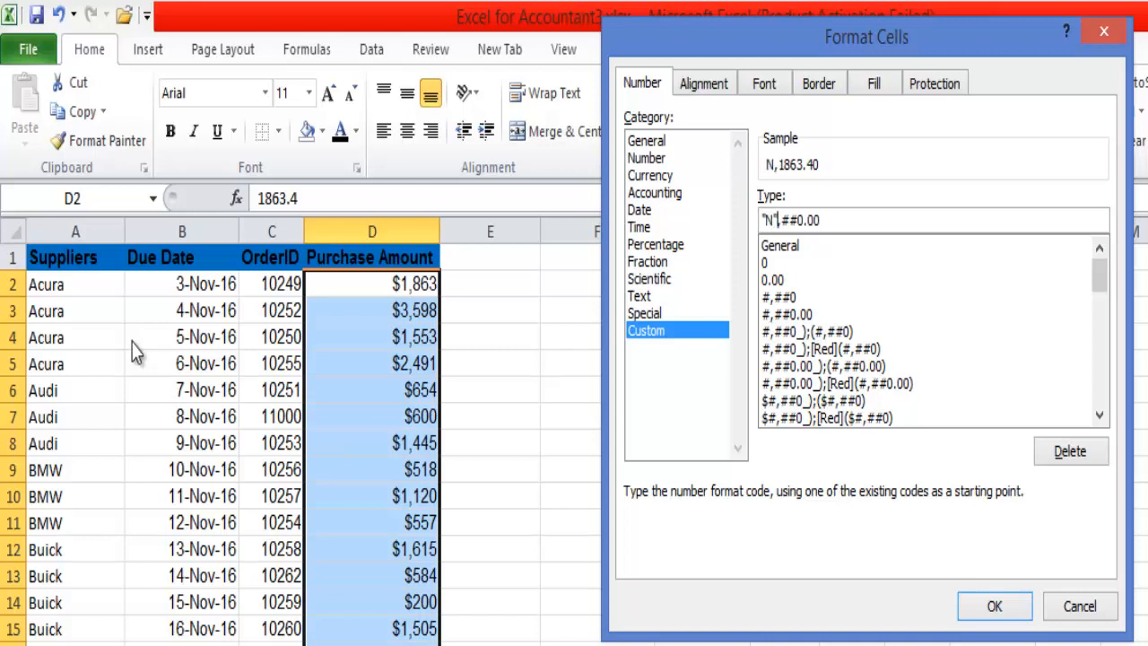
key("Return")
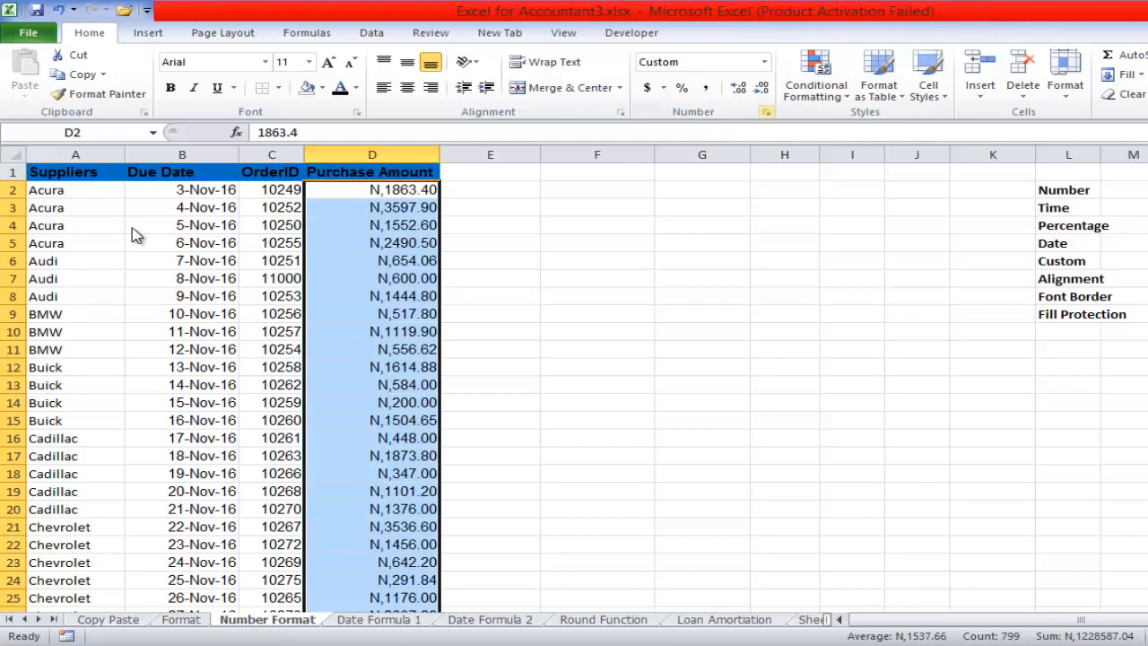
Step: Remove the comma after "N" from the custom format of D2:D800, giving the code "N"##0.00
left_click(766, 112)
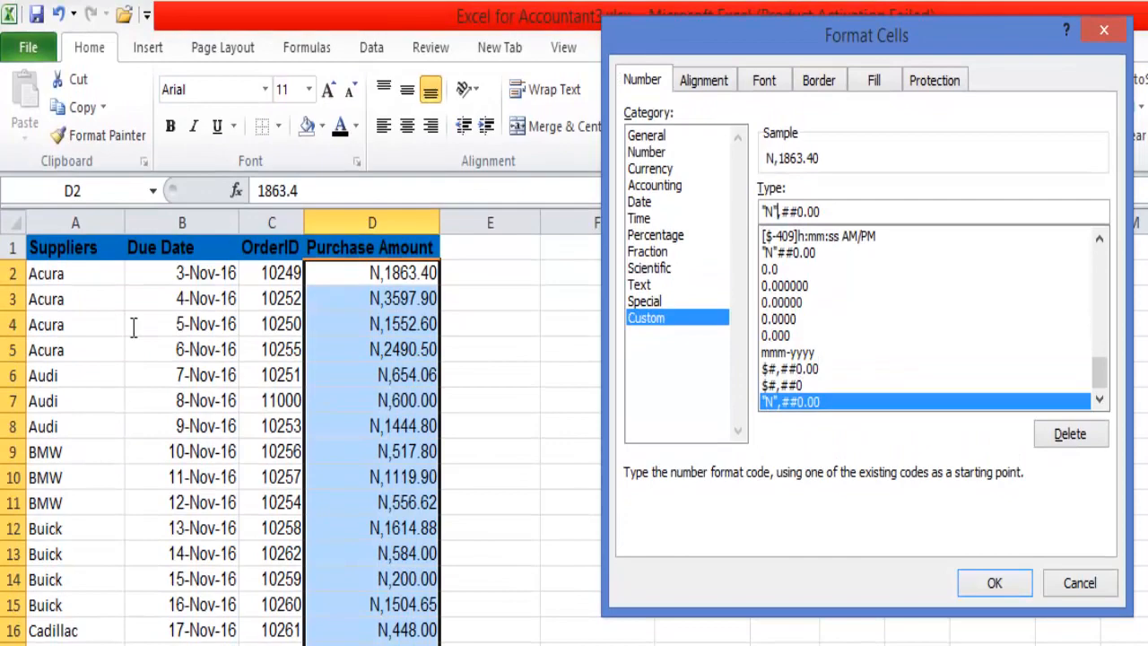
key("BackSpace")
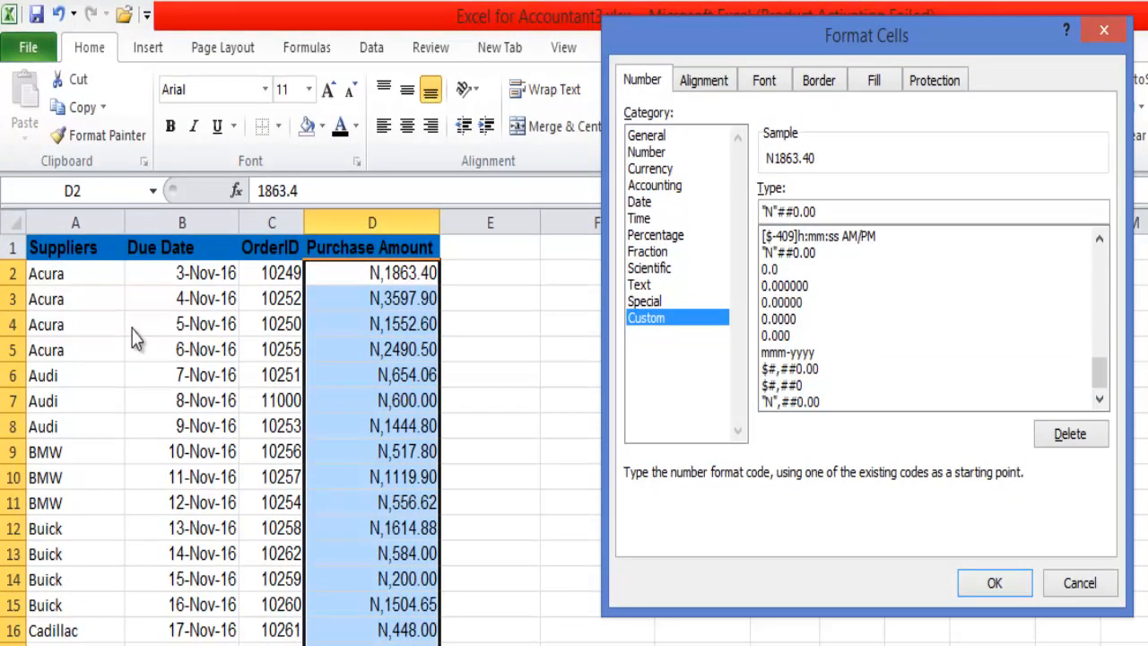
key("Return")
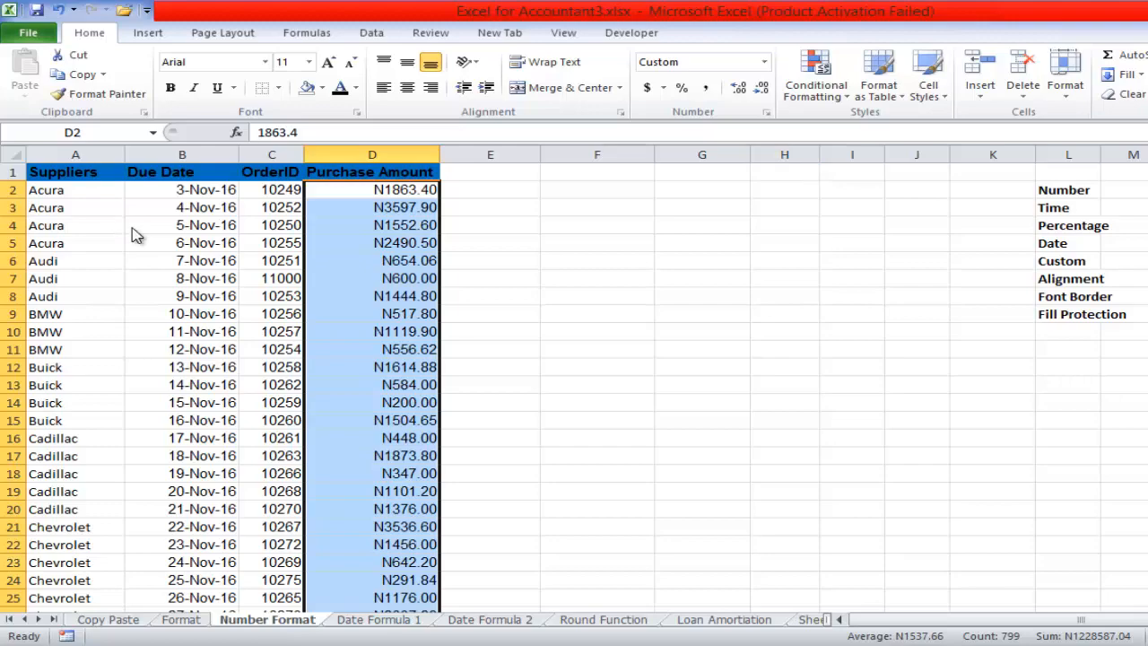
Step: Add a thousands separator to the custom N format of D2:D800 with the code "N"#,#0.00
key("ctrl+1")
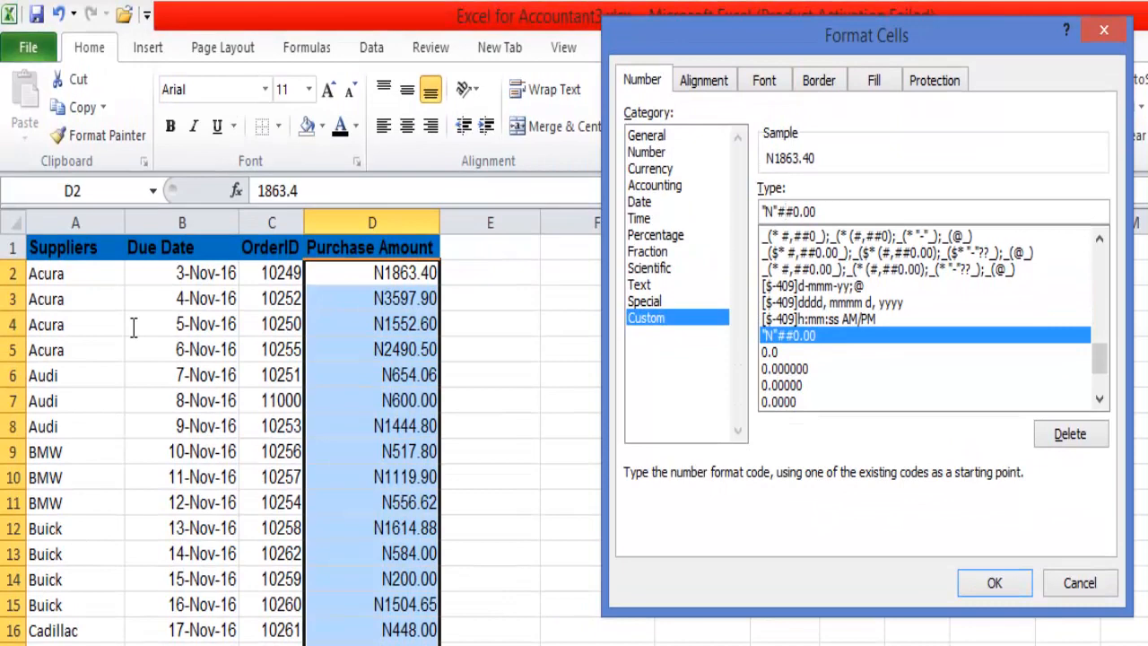
type(",")
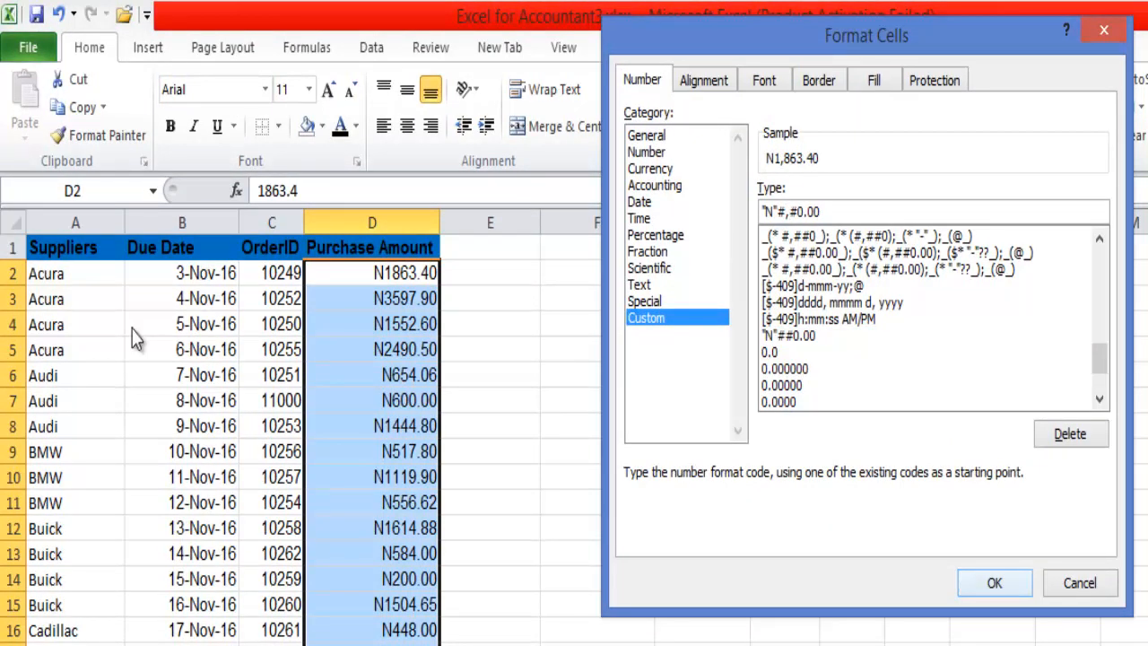
key("Return")
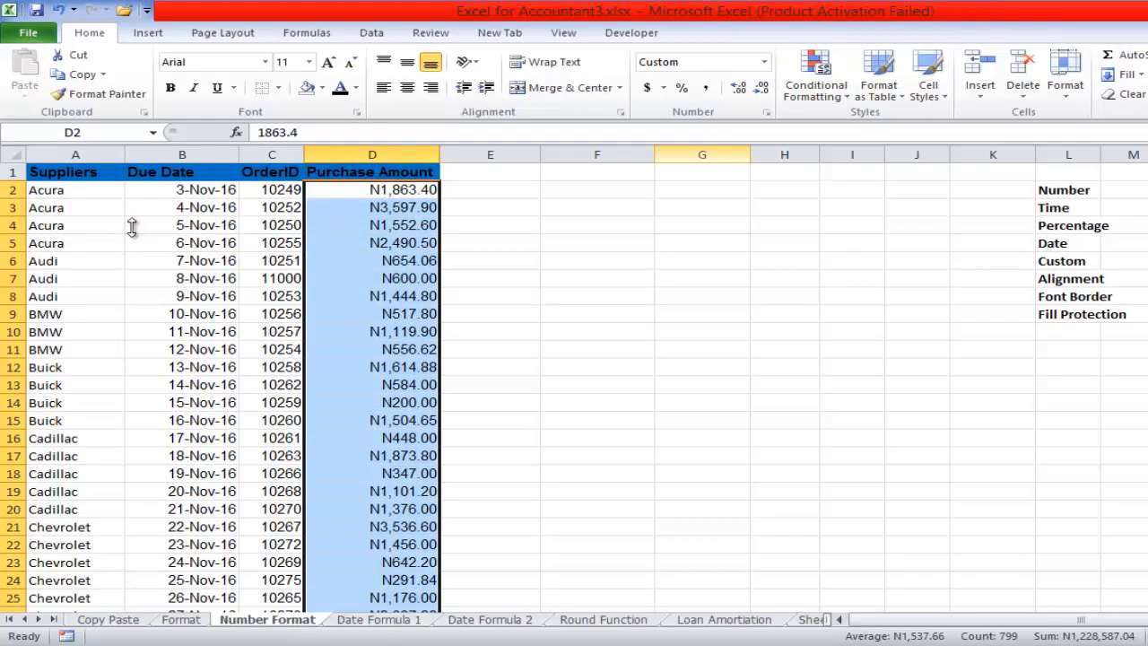
Step: Change the custom format's currency prefix on D2:D800 from N to =N=, using the code "=N="#,##0.00
left_click(766, 111)
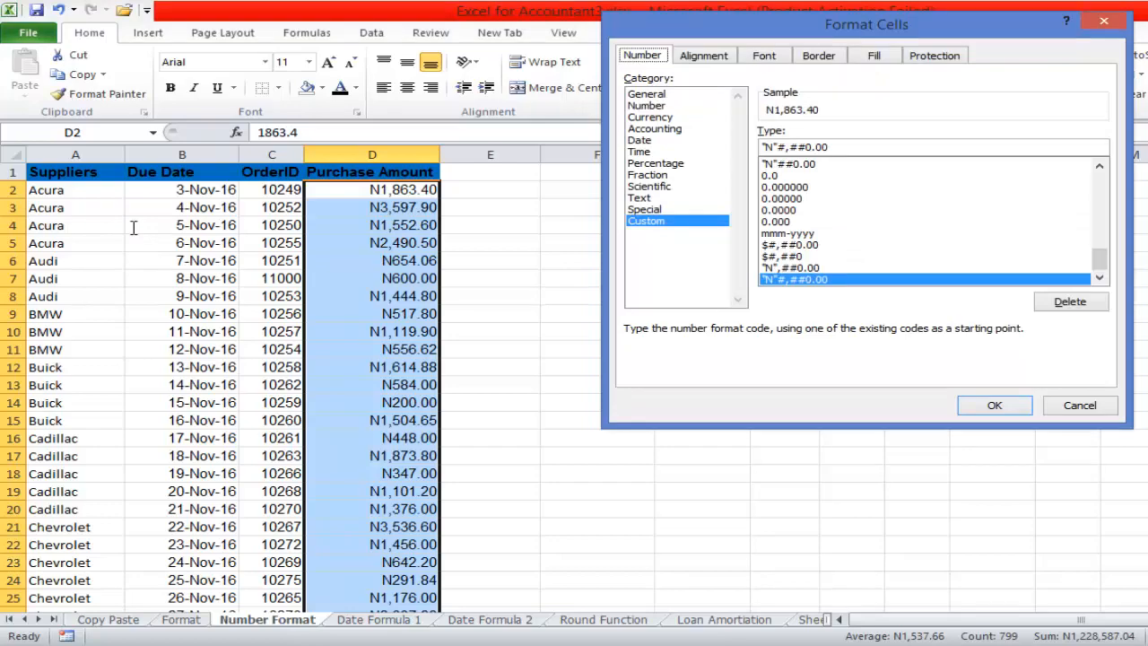
left_click(766, 147)
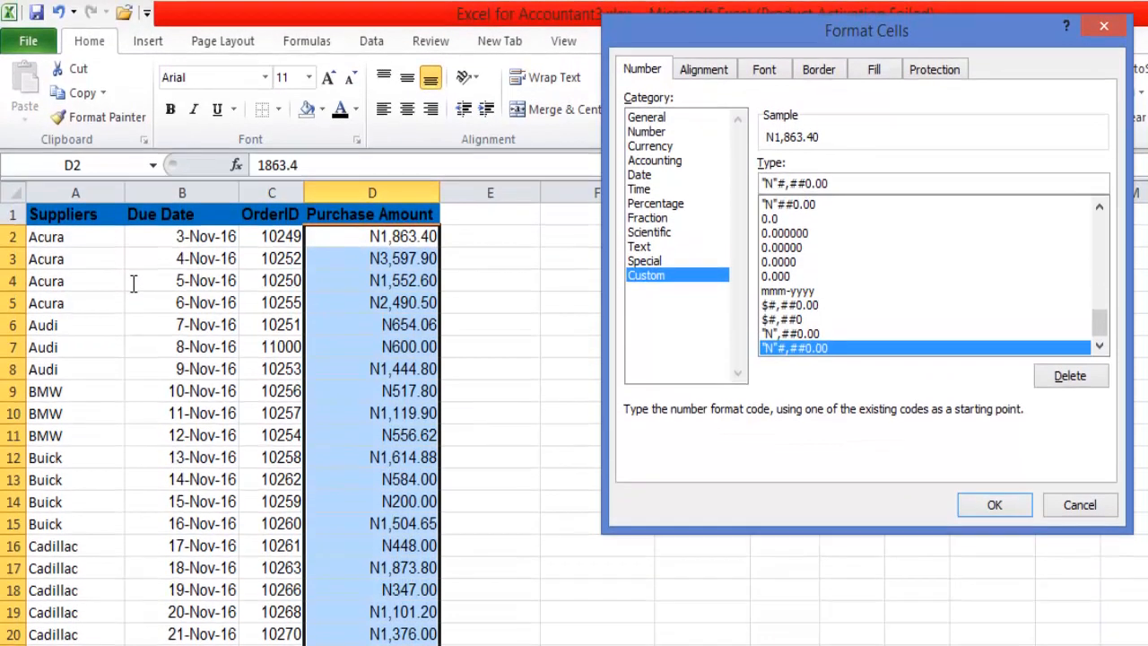
type("=")
key("Right")
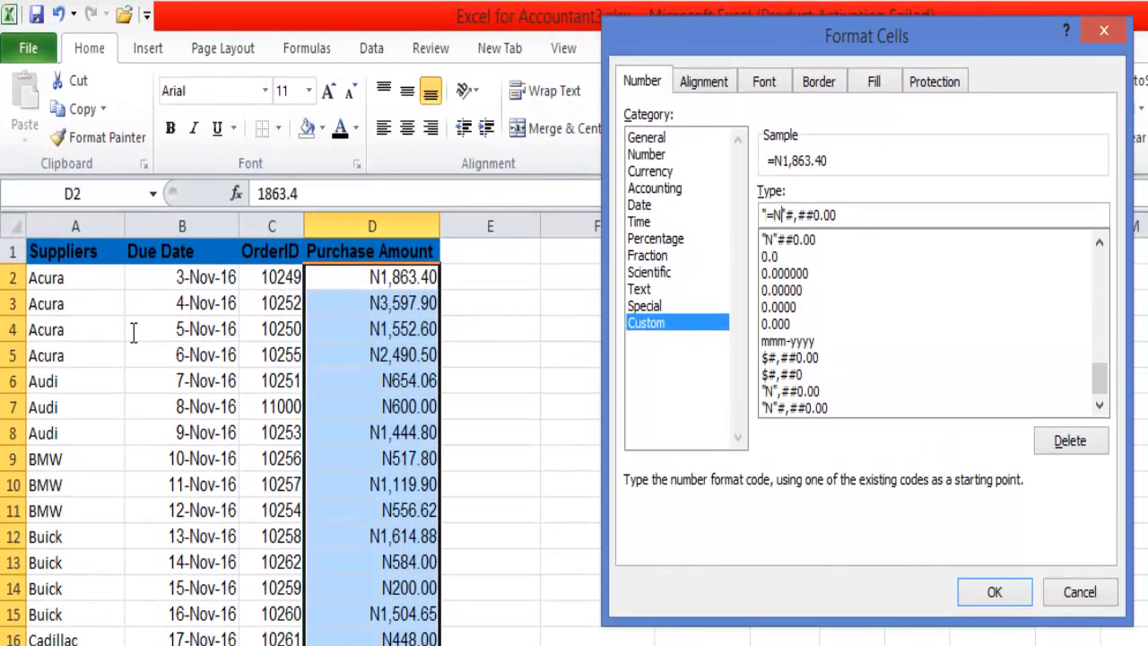
type("=")
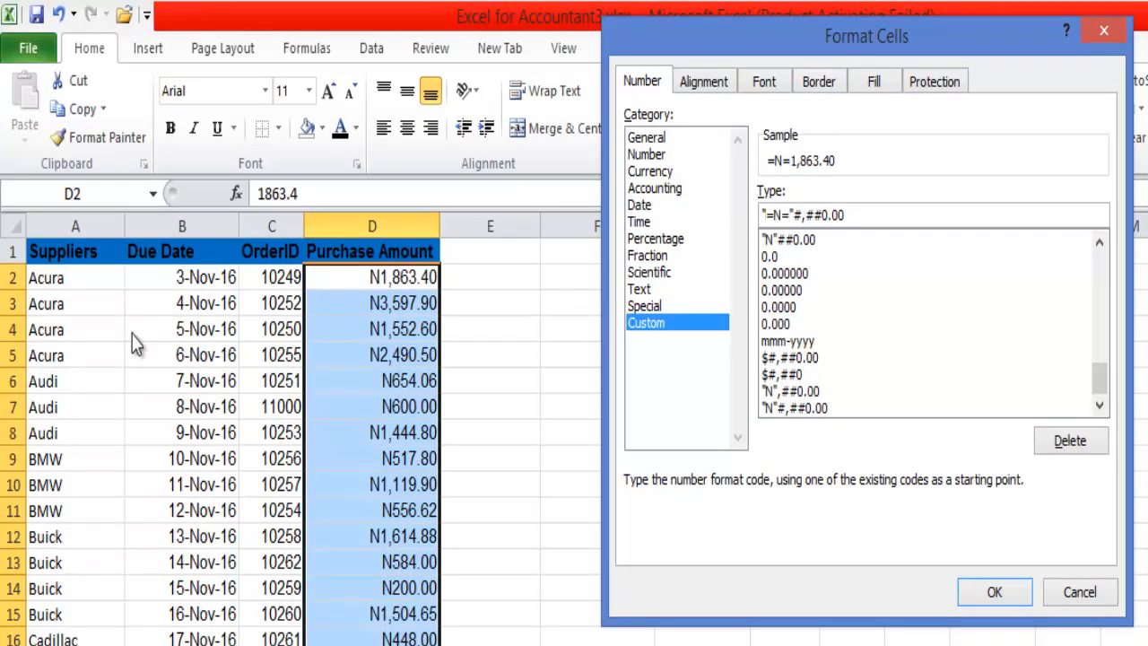
key("Return")
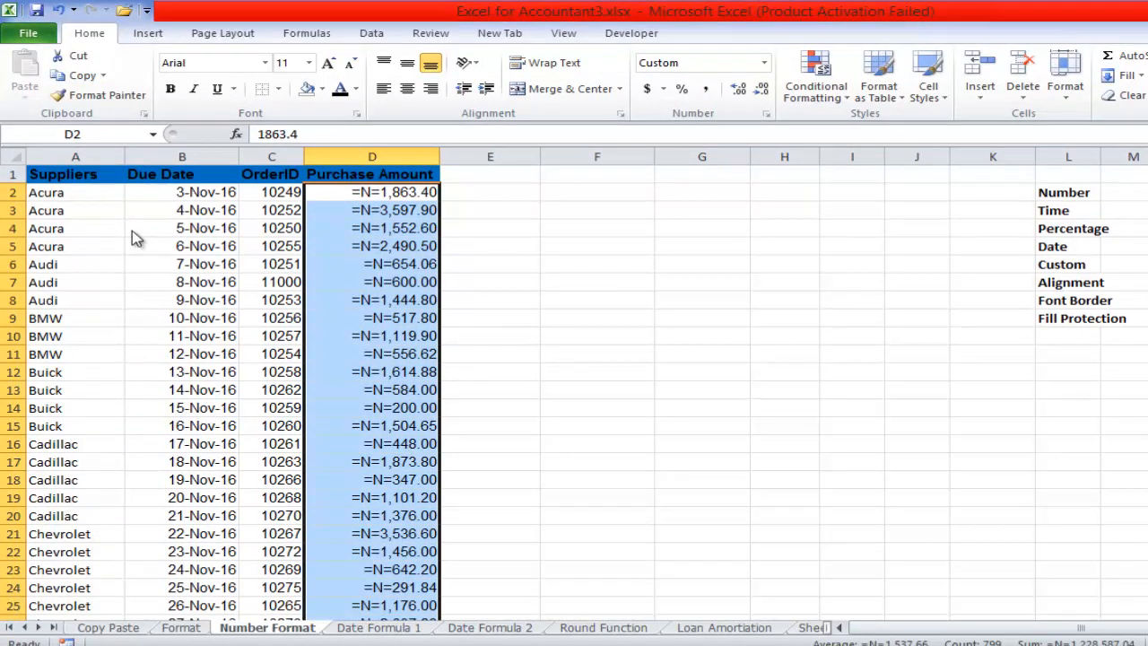
Step: Undo the custom and Currency format changes made to the Purchase Amounts in D2:D800
key("ctrl+z")
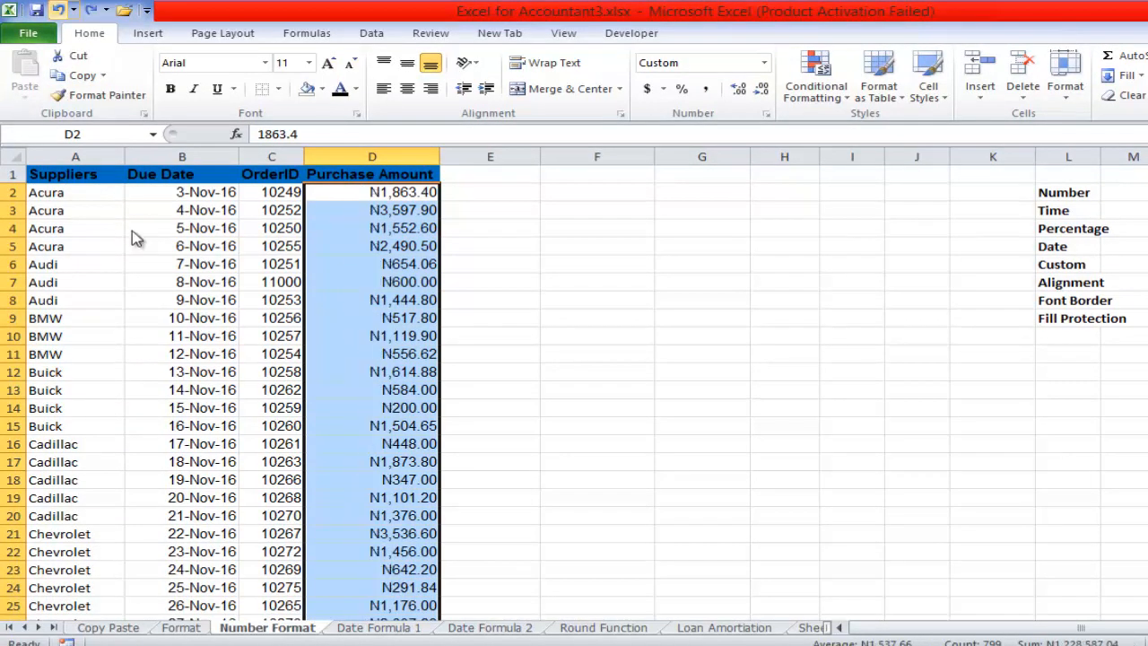
key("ctrl+z")
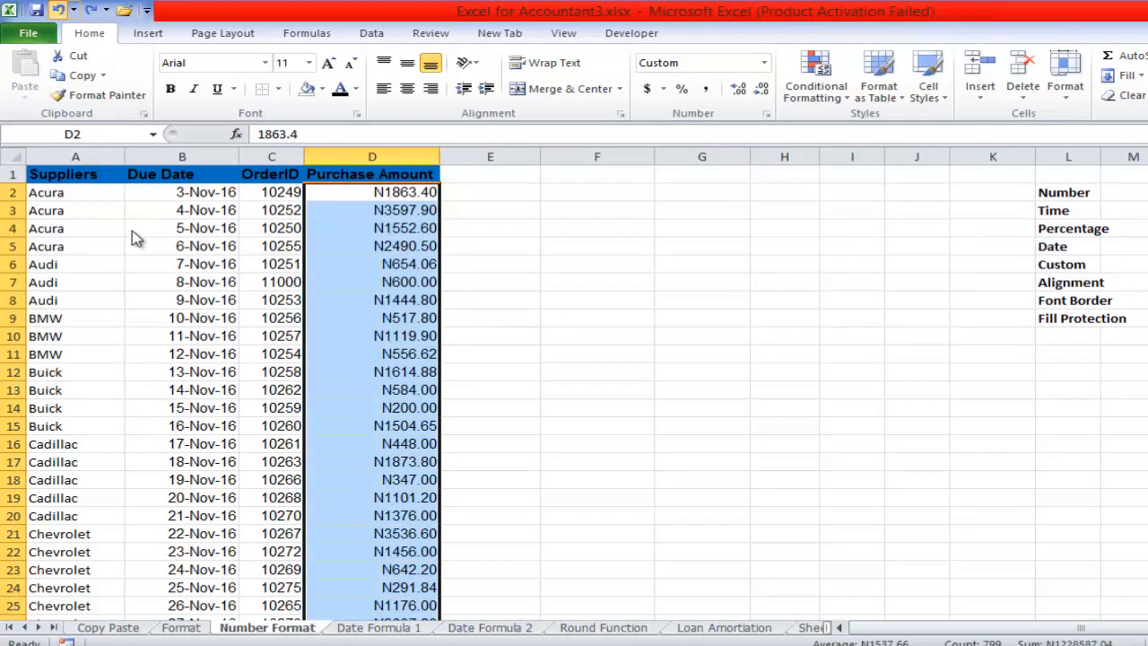
key("ctrl+z")
key("ctrl+z")
key("ctrl+z")
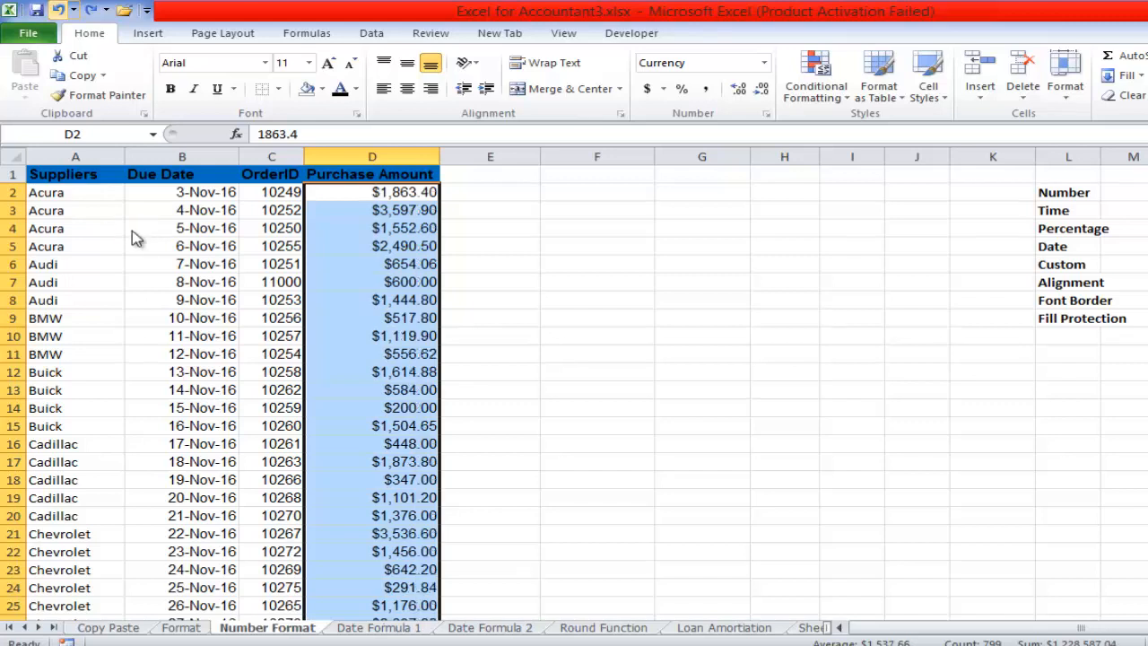
Step: Open the Format Cells settings for the Purchase Amounts in D2:D800
key("ctrl+1")
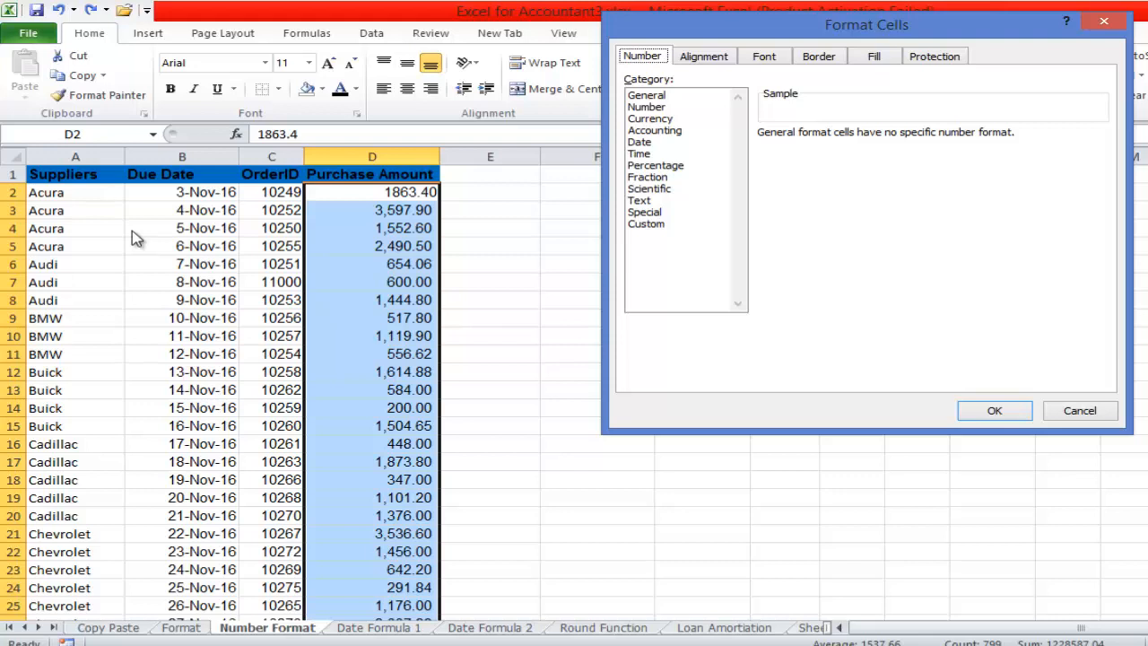
Step: Format the selected Purchase Amount cells as Accounting with two decimal places and the $ symbol
key("Tab")
key("a")
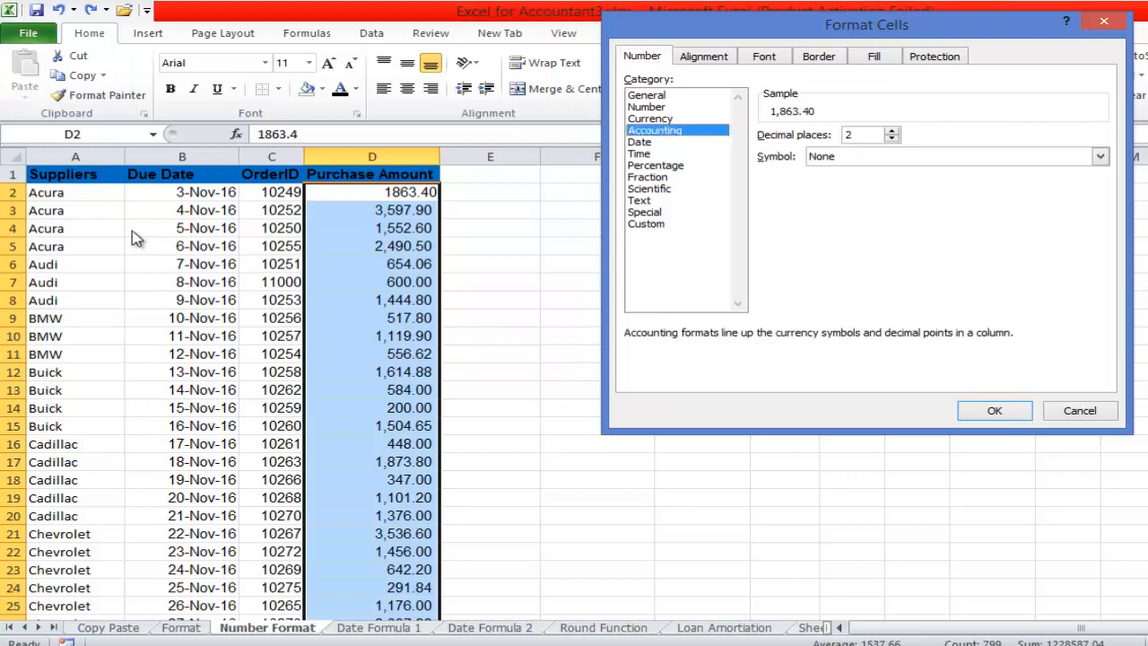
key("alt+s")
key("Down")
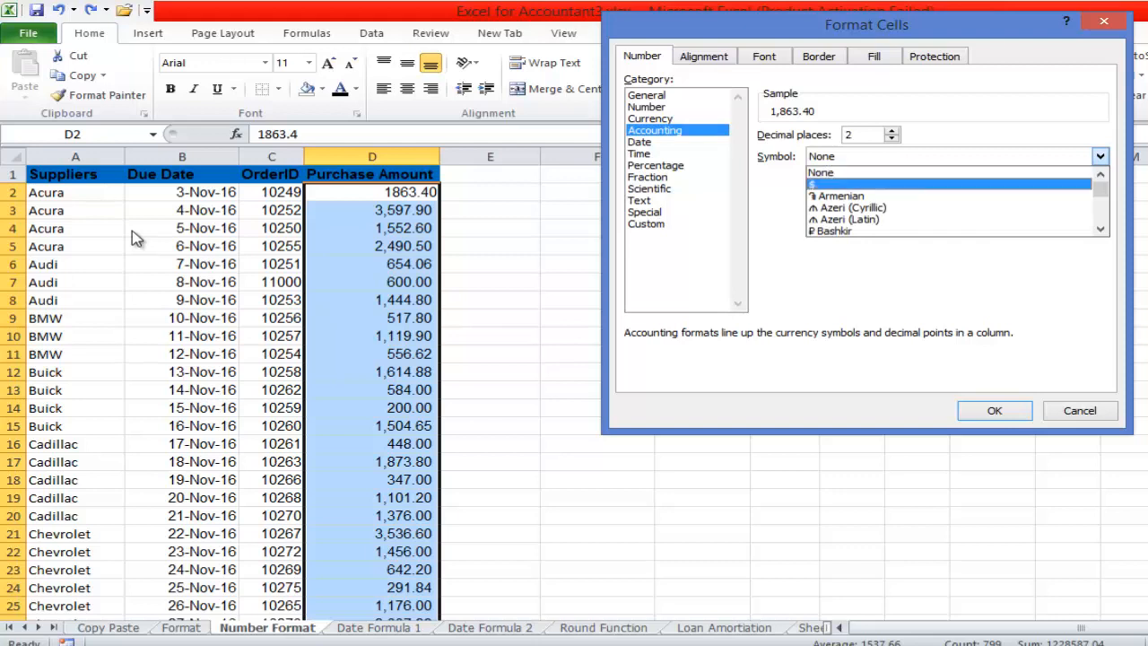
key("Down")
key("Down")
key("Down")
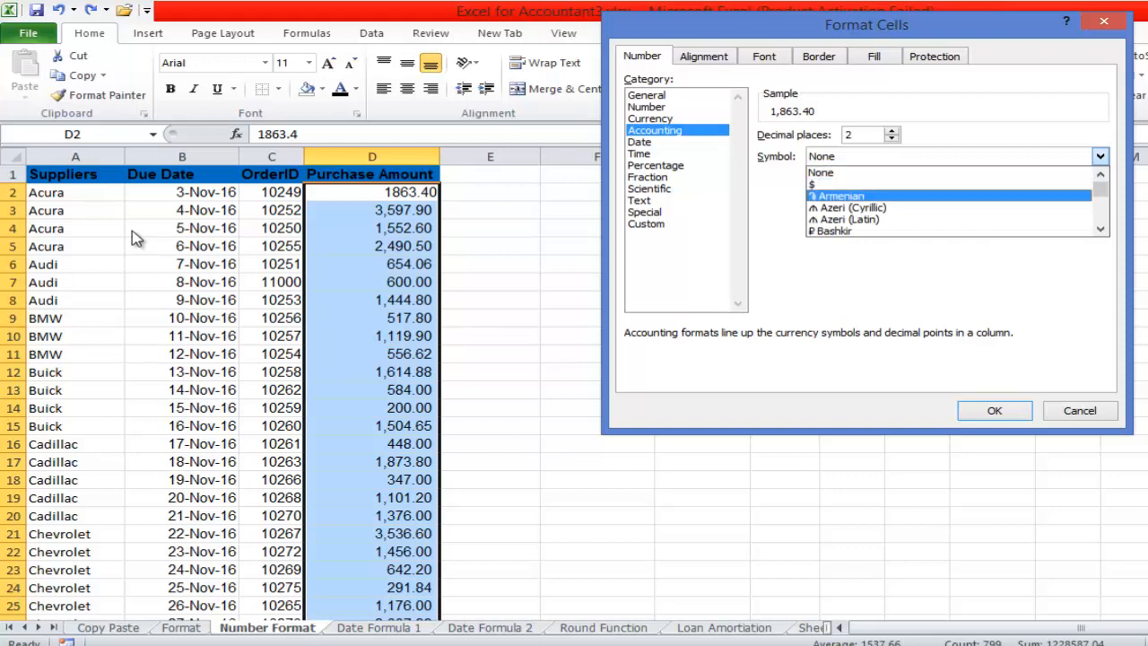
scroll(949, 201, "down", 3)
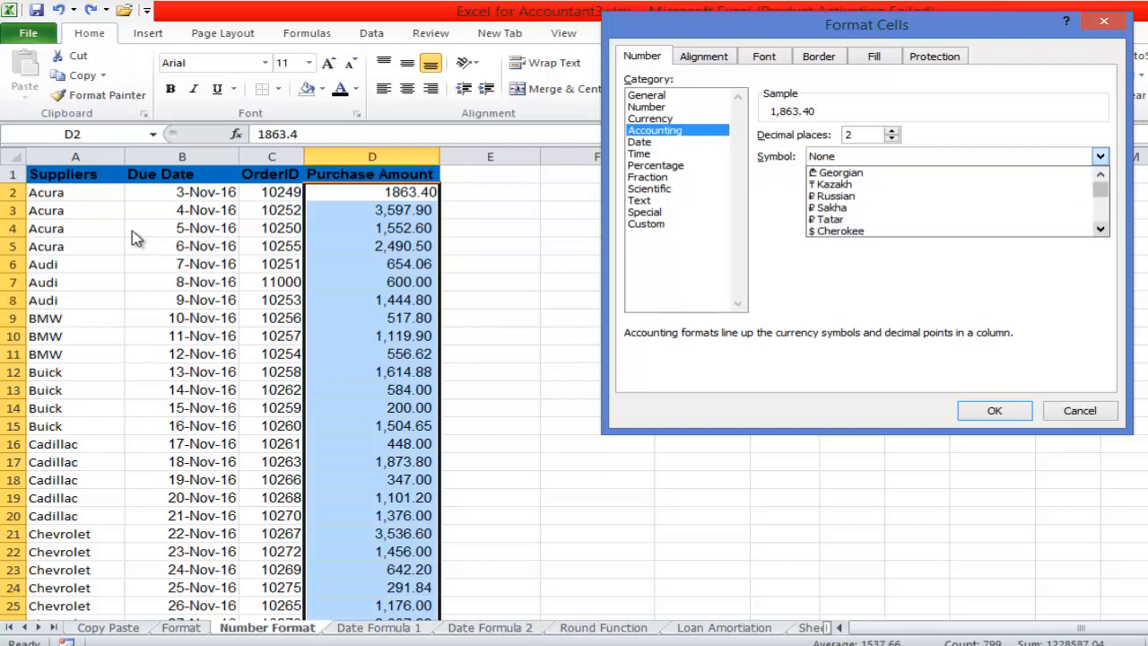
scroll(949, 202, "down", 5)
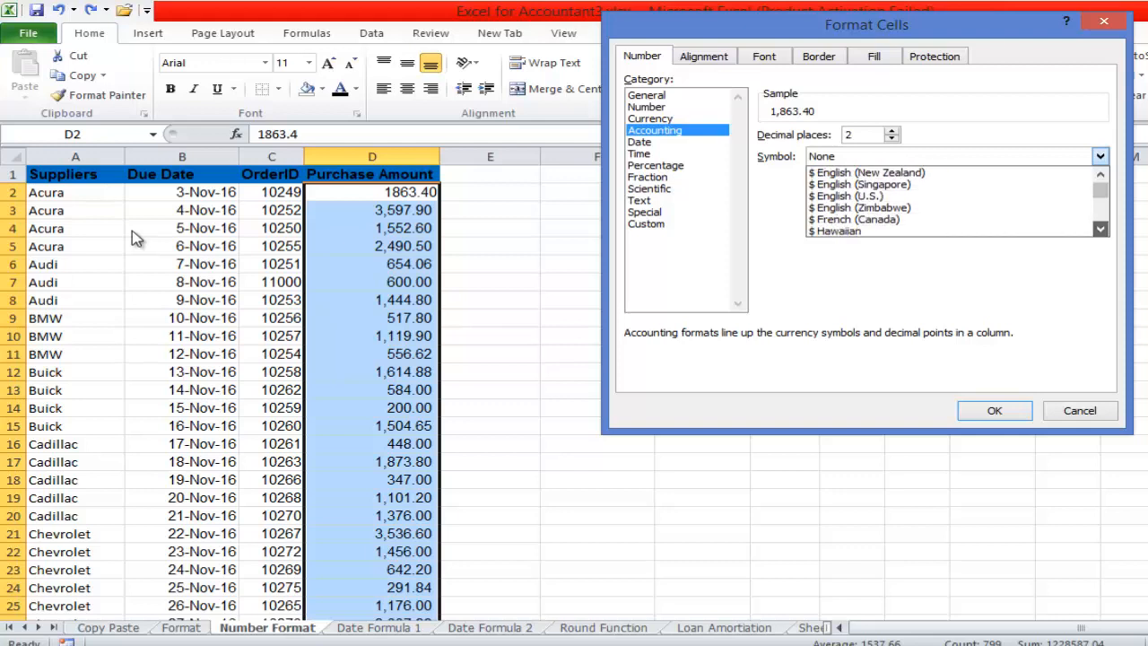
scroll(949, 202, "down", 1)
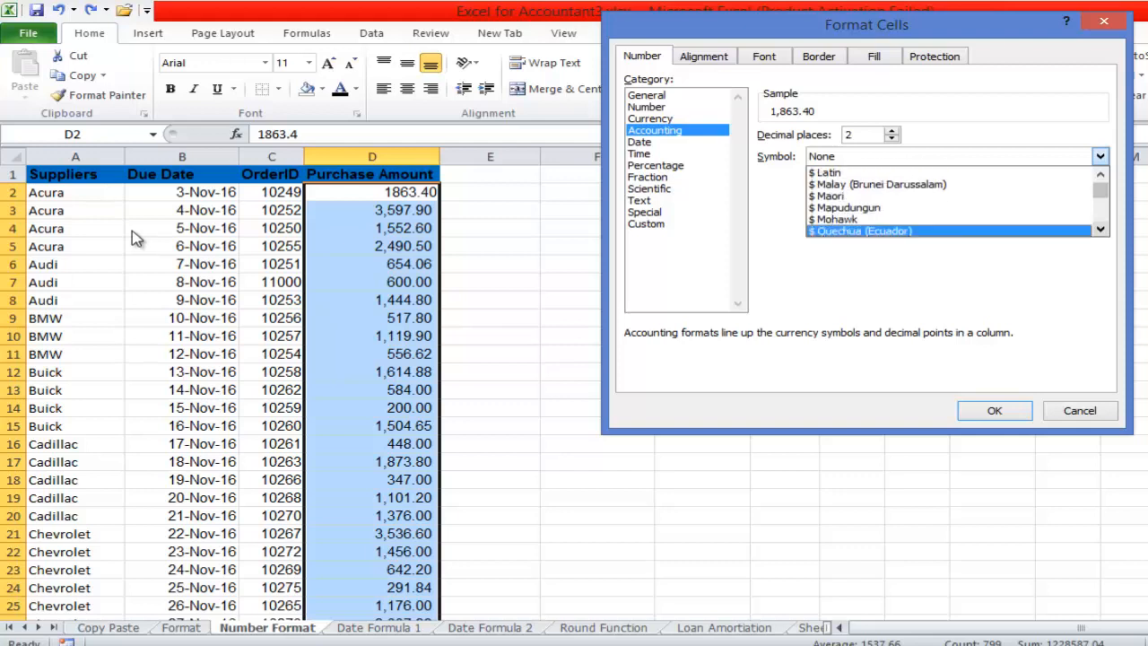
key("Up")
key("Up")
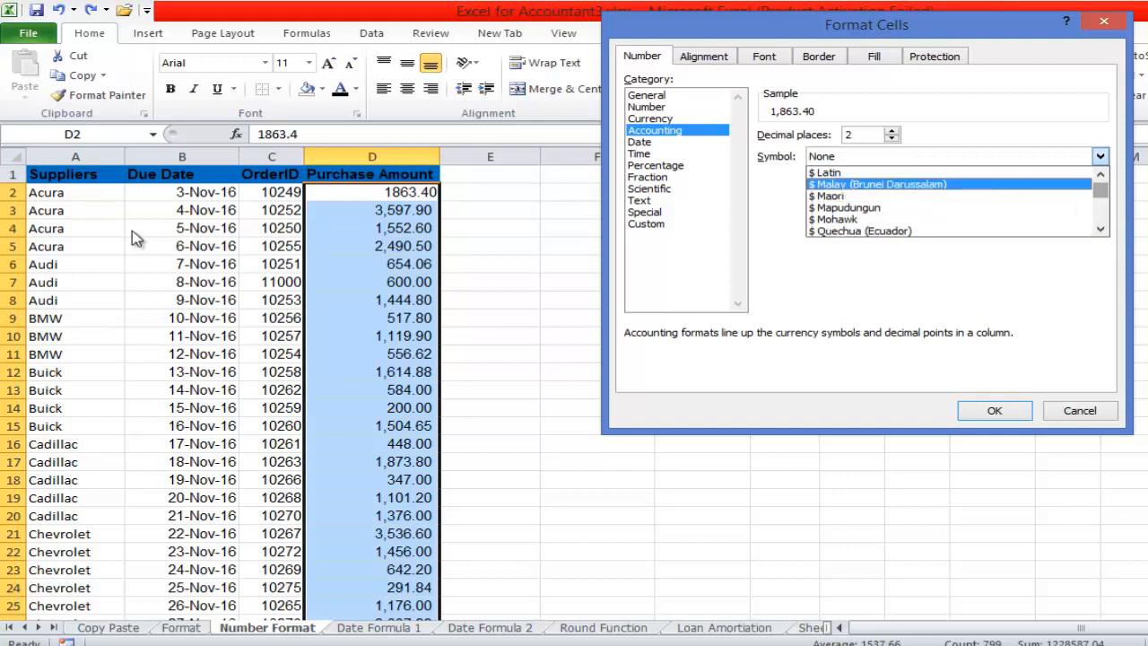
key("Home")
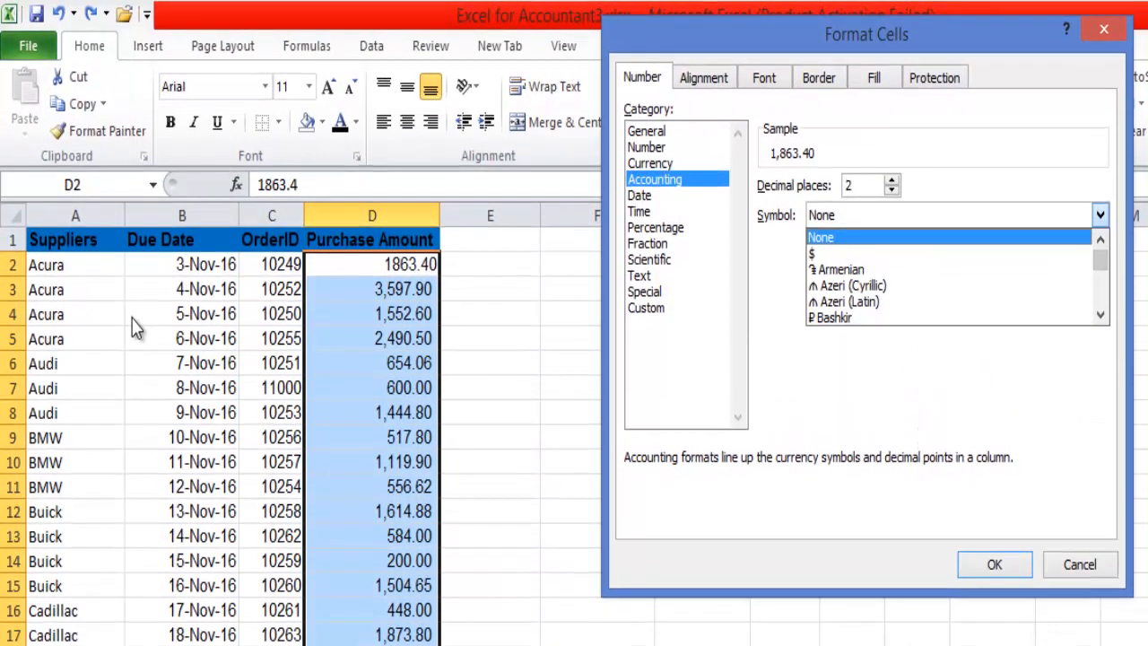
key("Down")
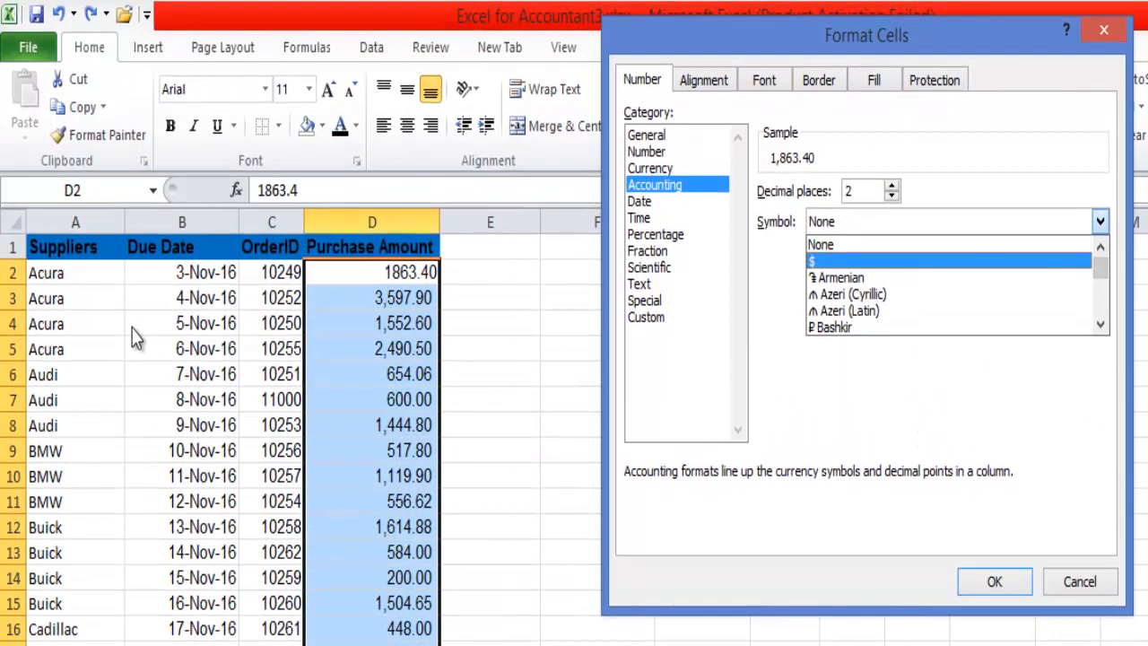
key("Return")
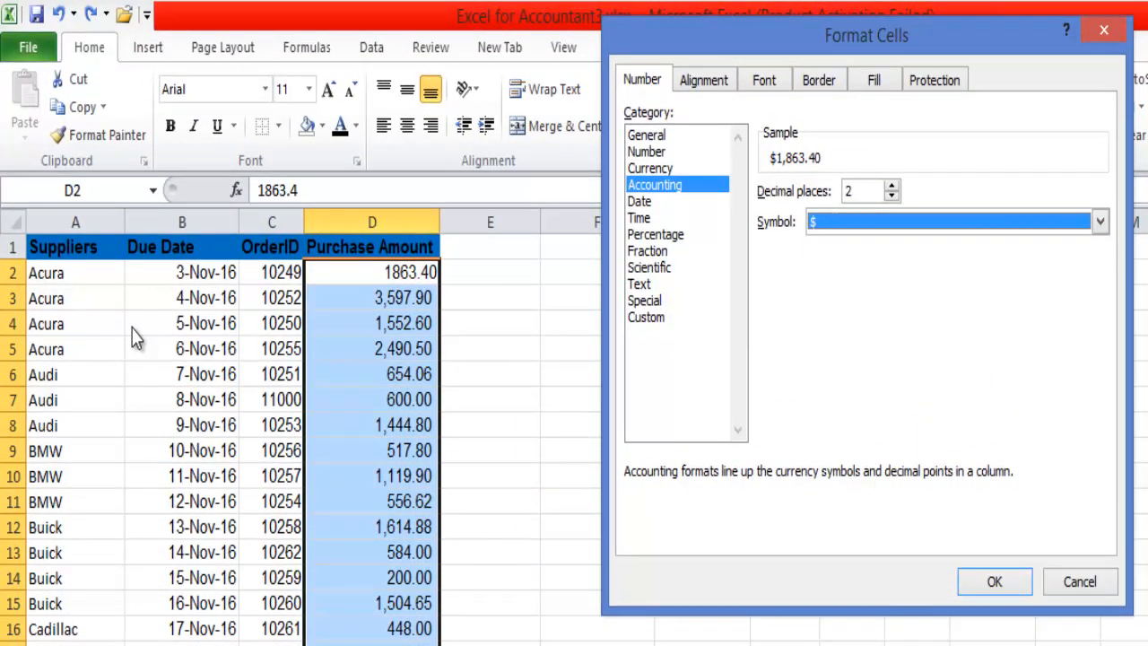
key("Return")
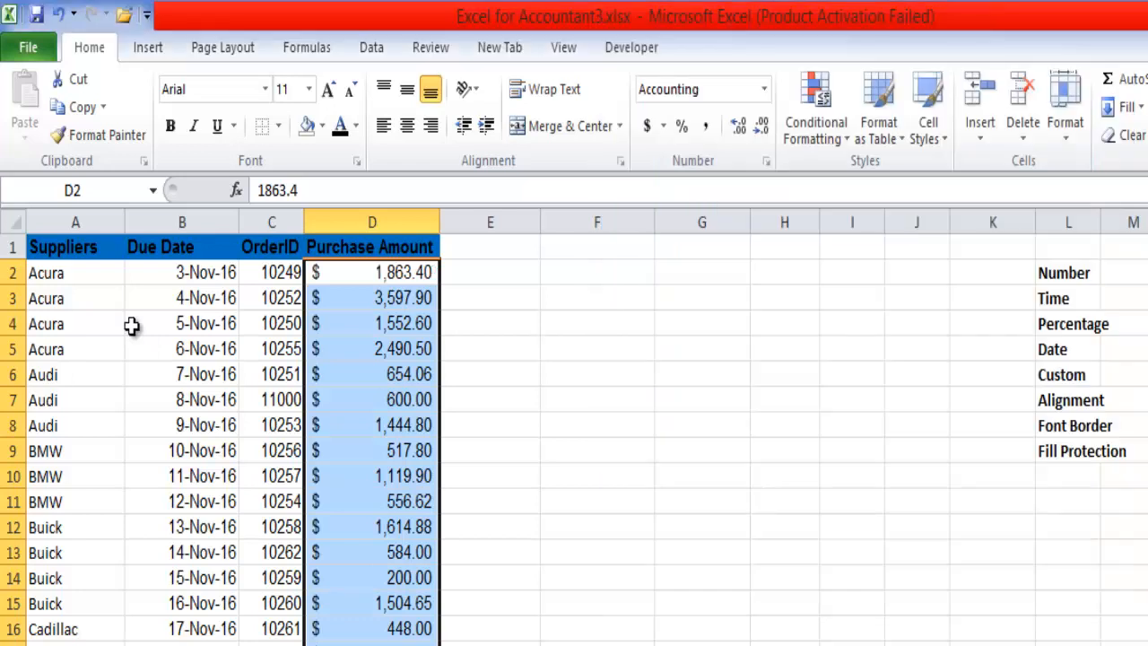
Step: Undo the Accounting format applied to the Purchase Amount cells
key("ctrl+z")
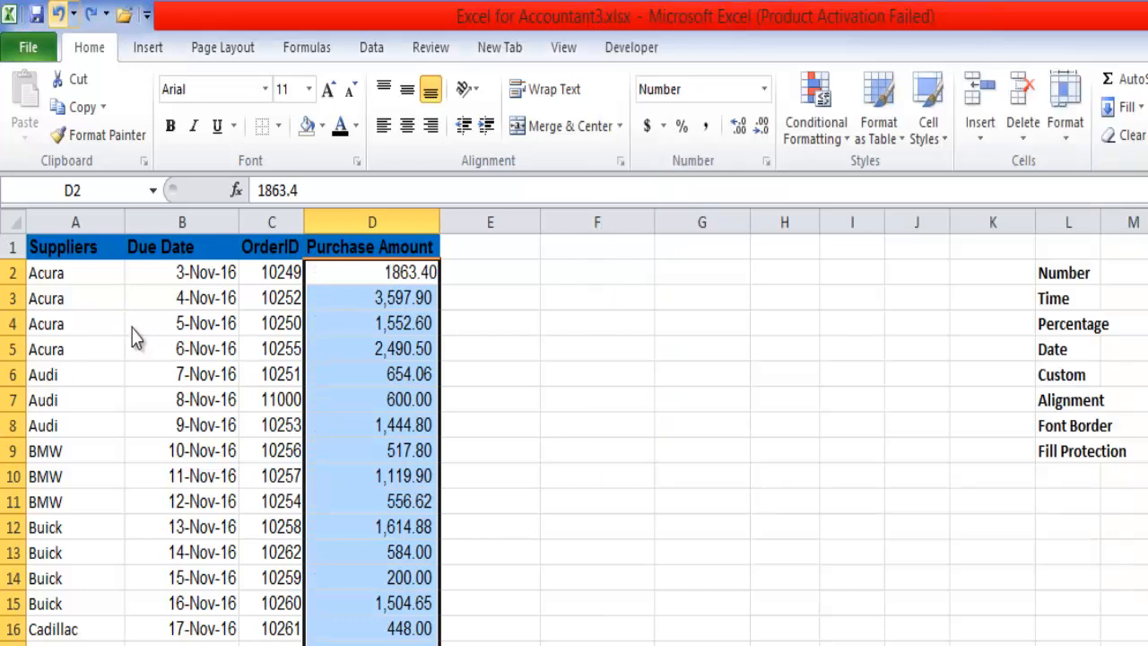
key("ctrl+1")
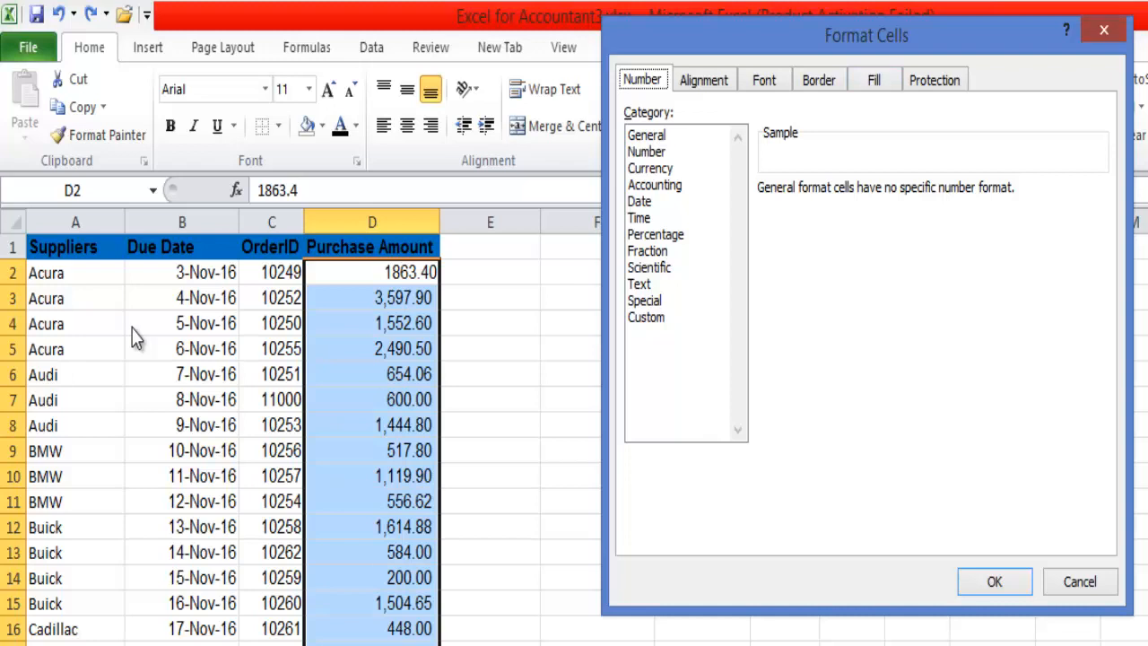
key("Escape")
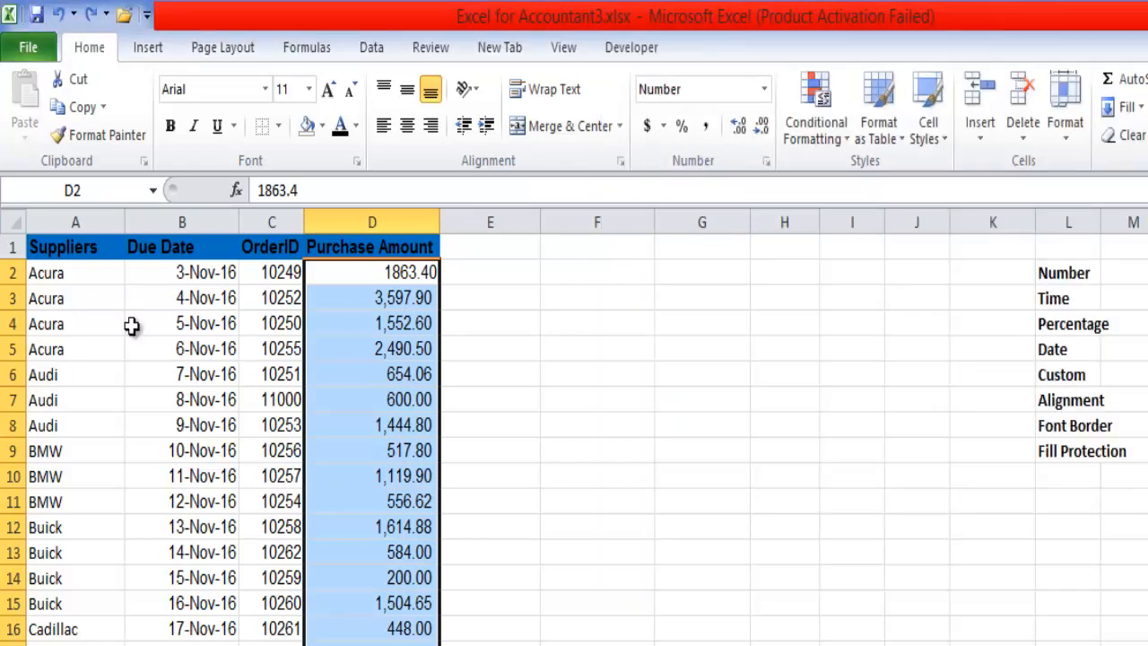
Step: Enter the numbers 1 through 6 down cells E2 to E7, beside the Purchase Amount column
key("Right")
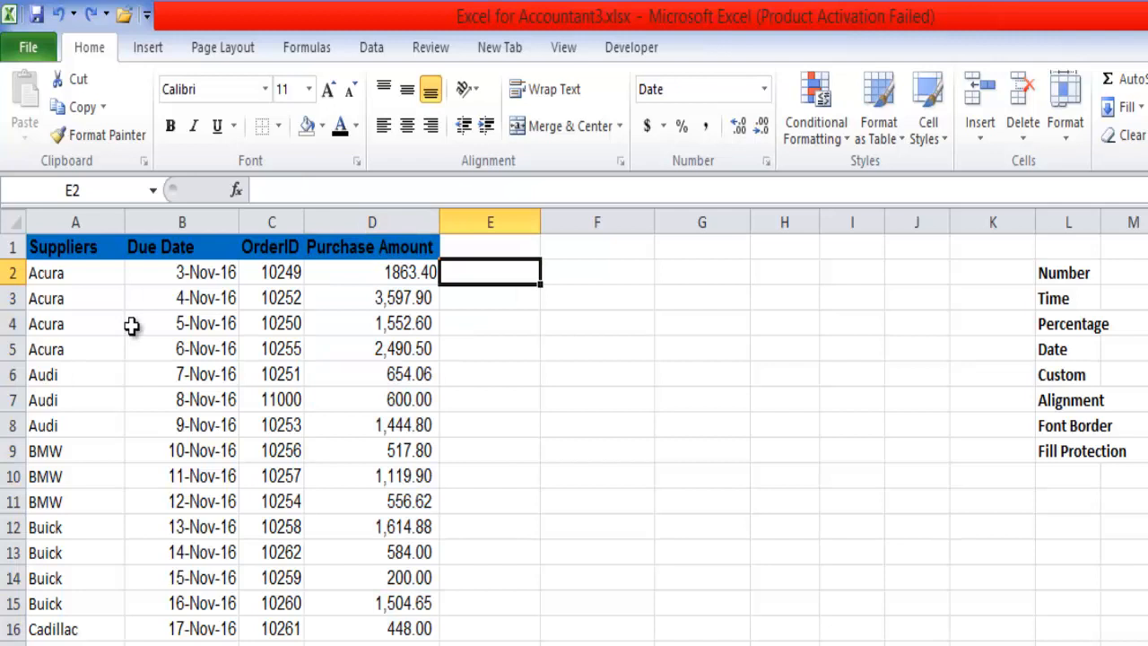
type("1")
key("Return")
type("2")
key("Return")
type("3")
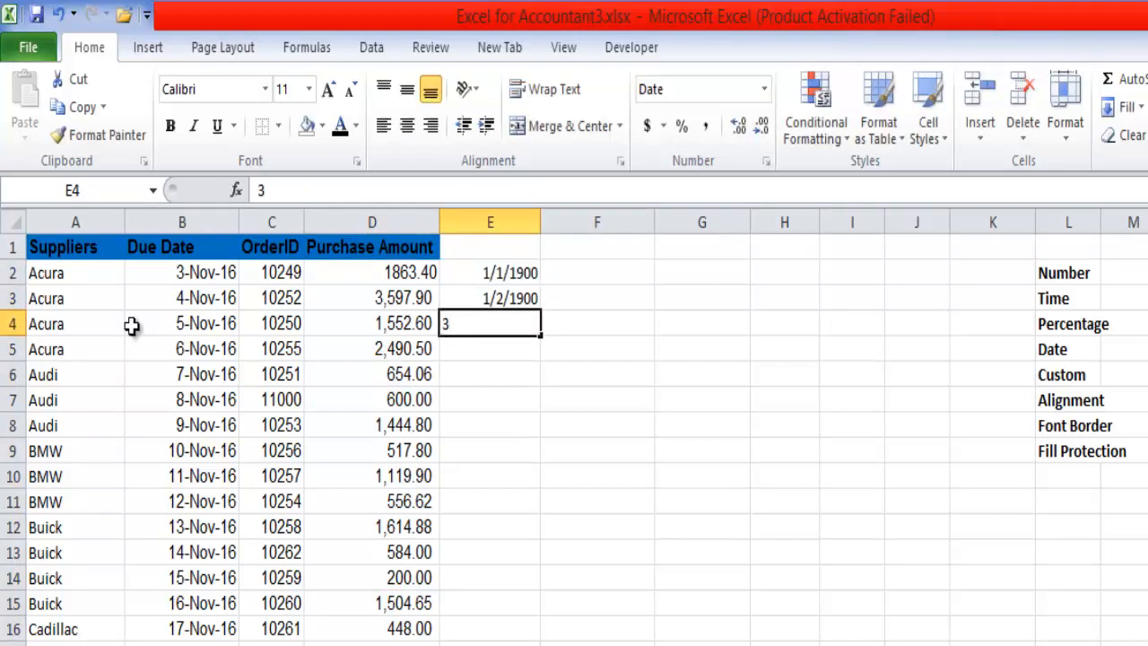
key("Return")
type("4")
key("Return")
type("5")
key("Return")
type("6")
key("Return")
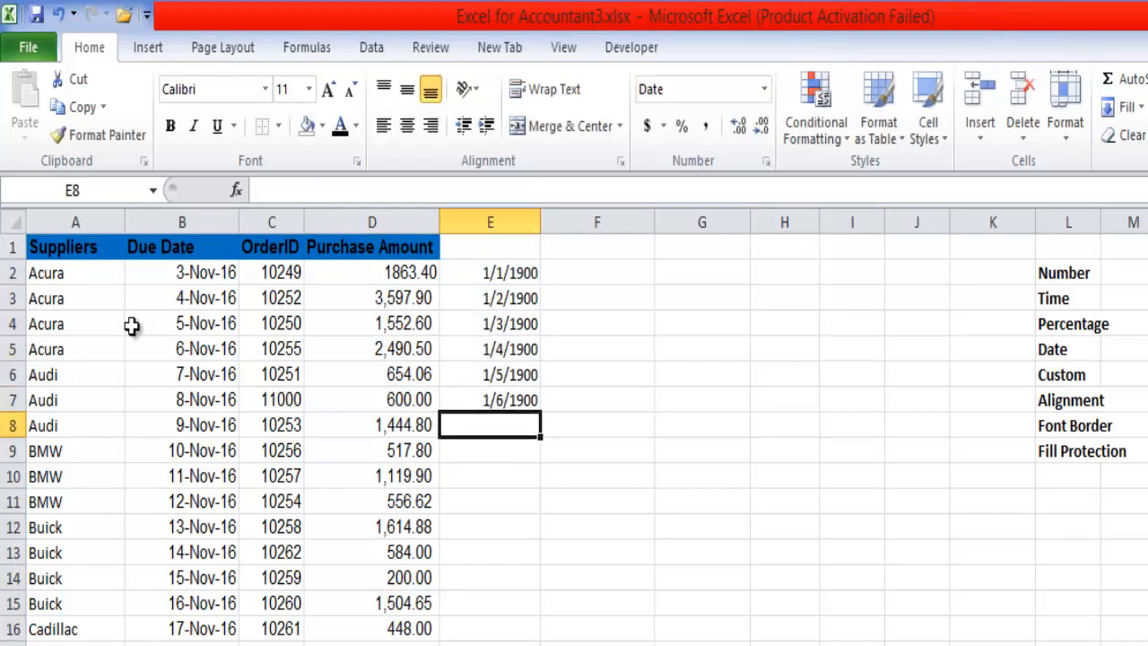
Step: Format cells E2:E7 as Percentage with two decimal places
key("ctrl+Up")
key("ctrl+Up")
key("shift+Down")
key("shift+Down")
key("shift+Down")
key("shift+Down")
key("shift+Down")
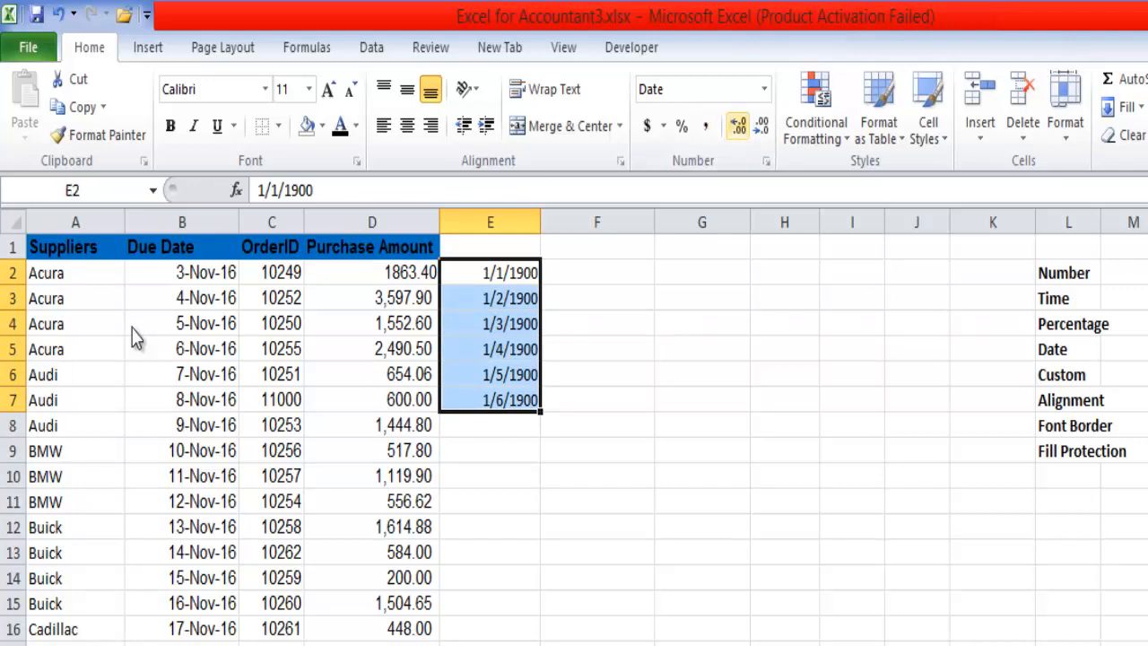
key("ctrl+1")
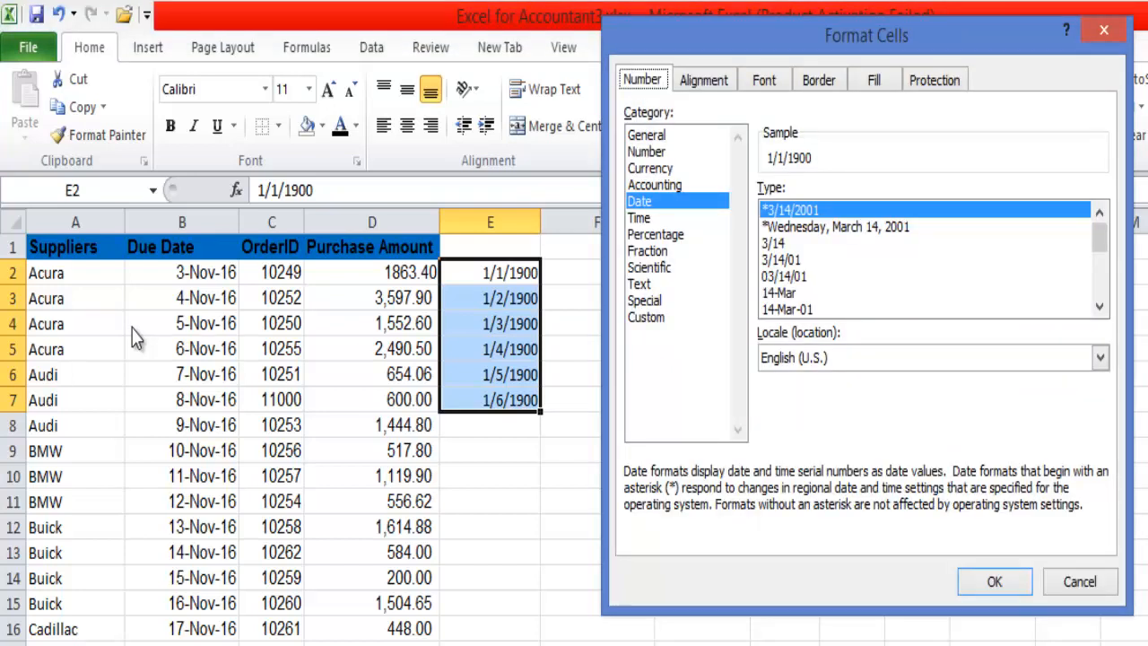
key("Tab")
key("Down")
key("Down")
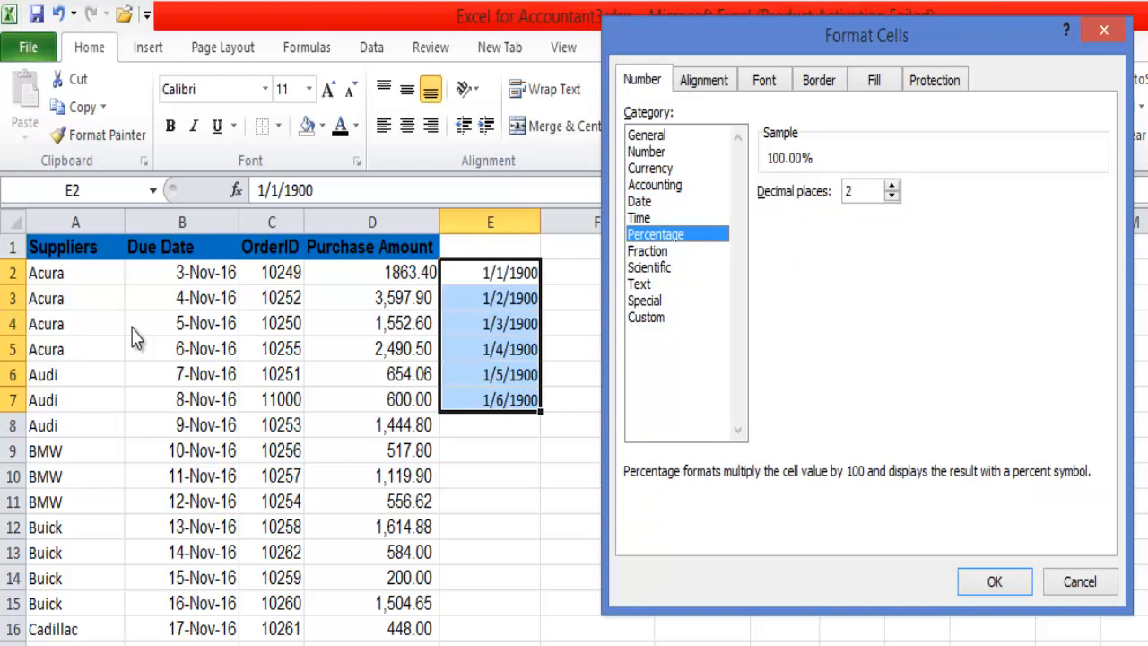
key("Return")
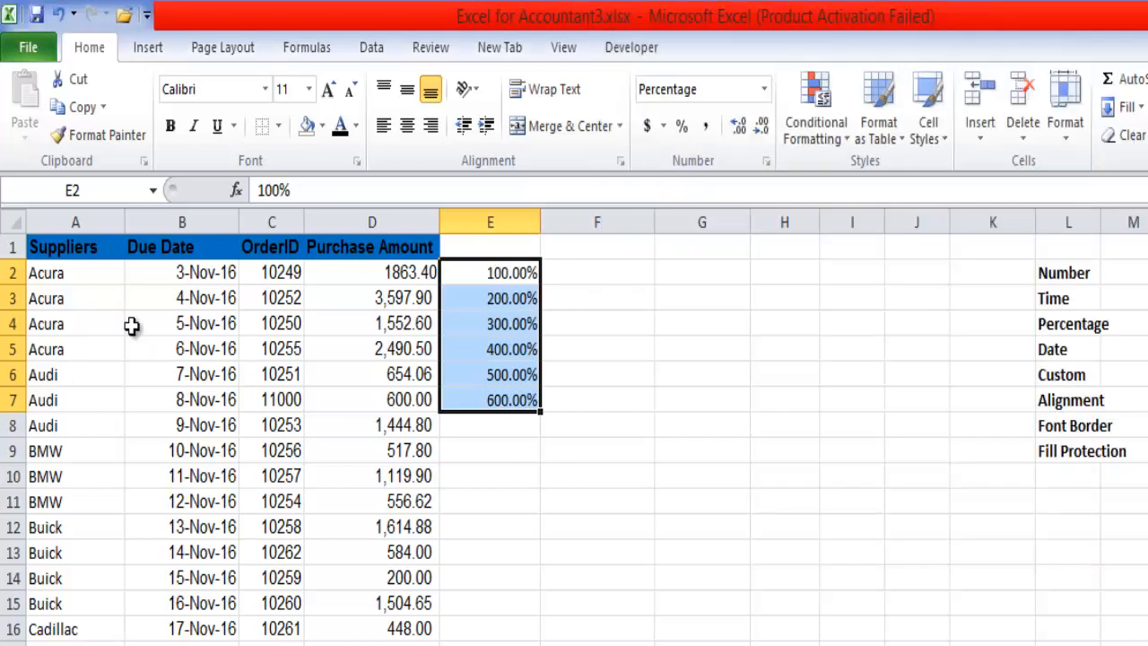
Step: Clear the contents of E2:E7 and enter 1%, 2%, 3% and 4% in cells E2 to E5
key("Delete")
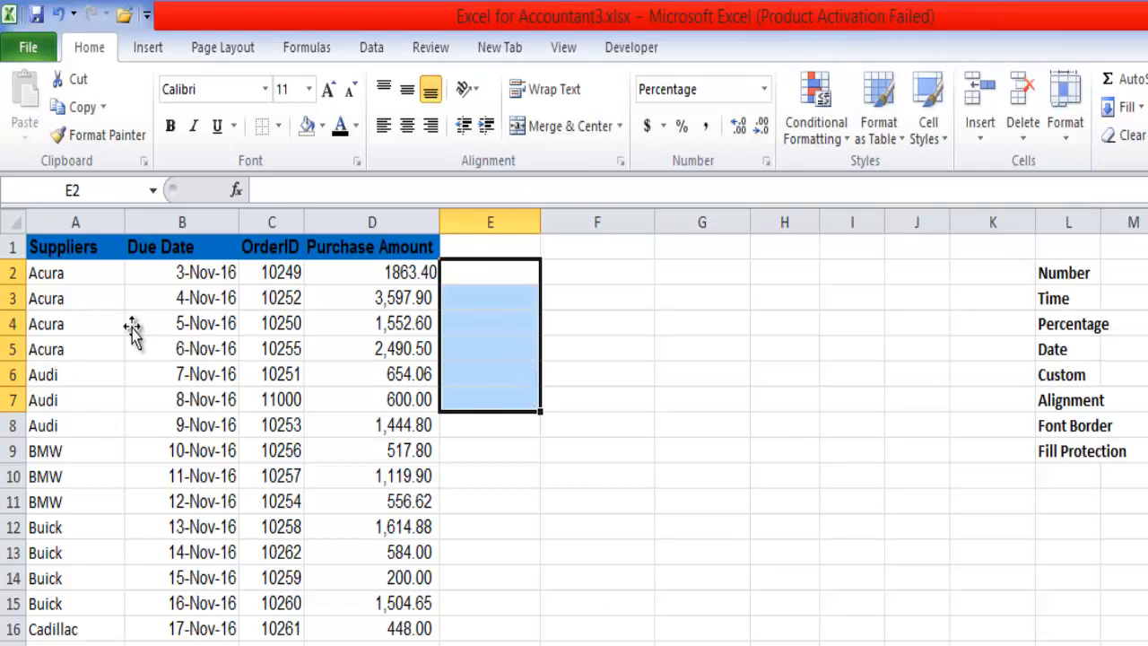
type("1")
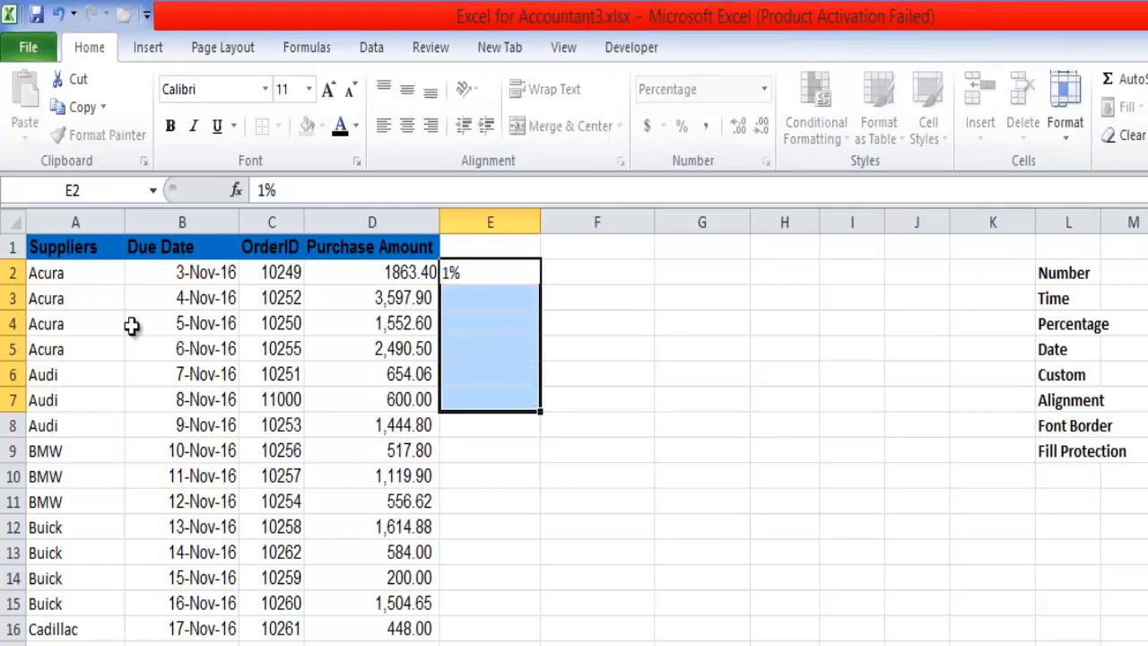
key("Return")
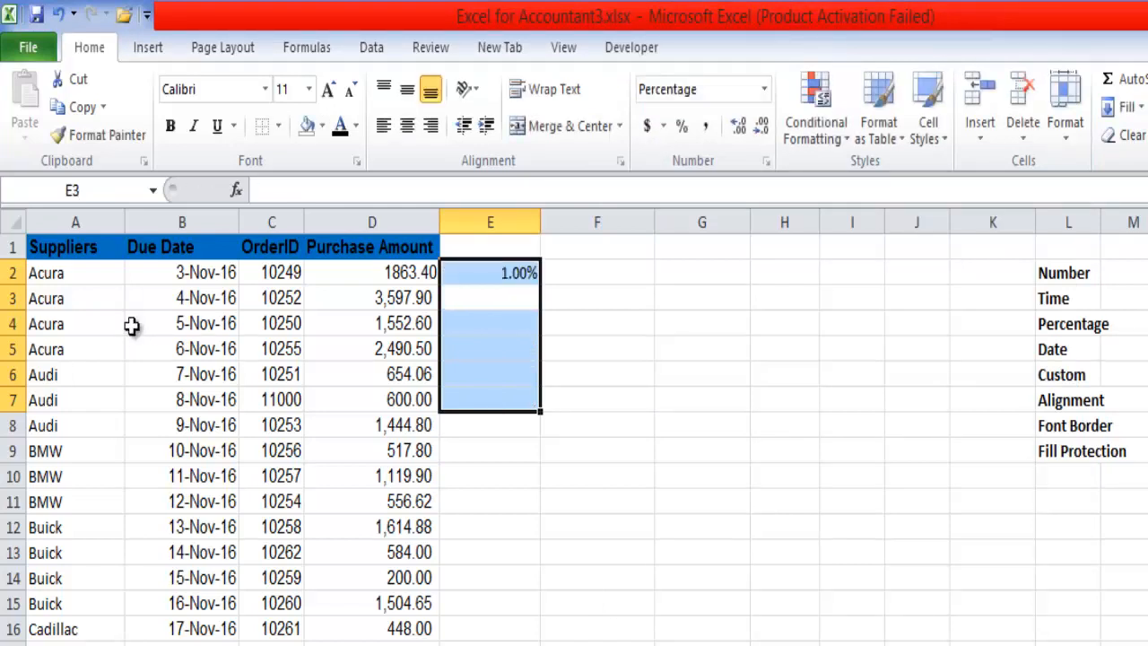
type("2")
key("Return")
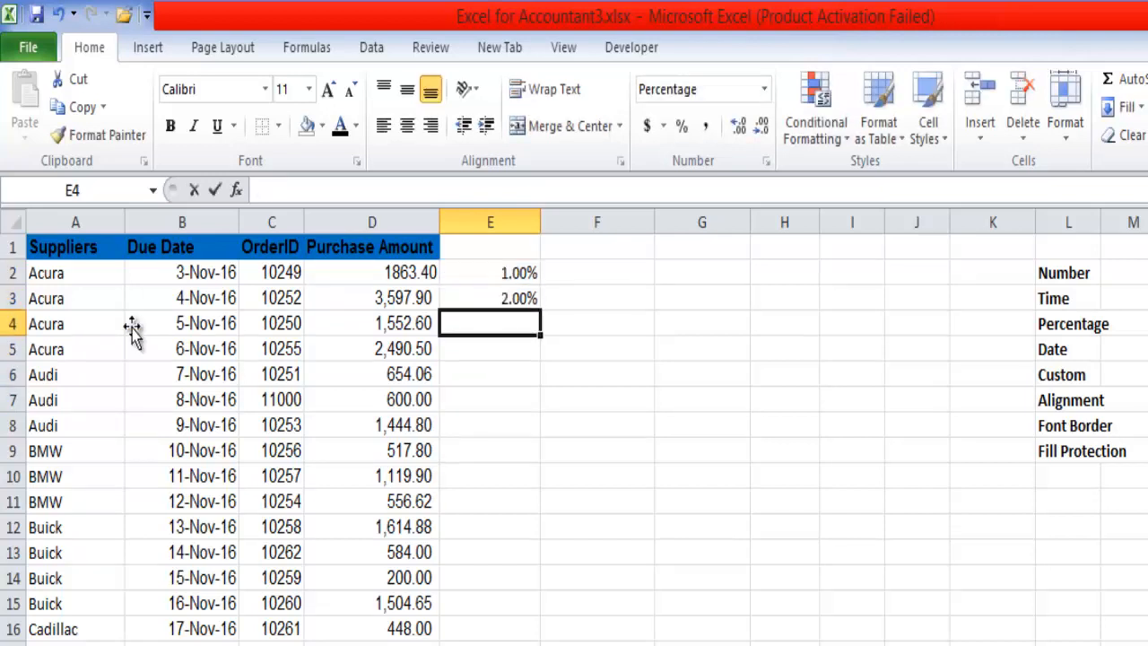
type("3")
key("Return")
type("4")
key("Return")
key("Return")
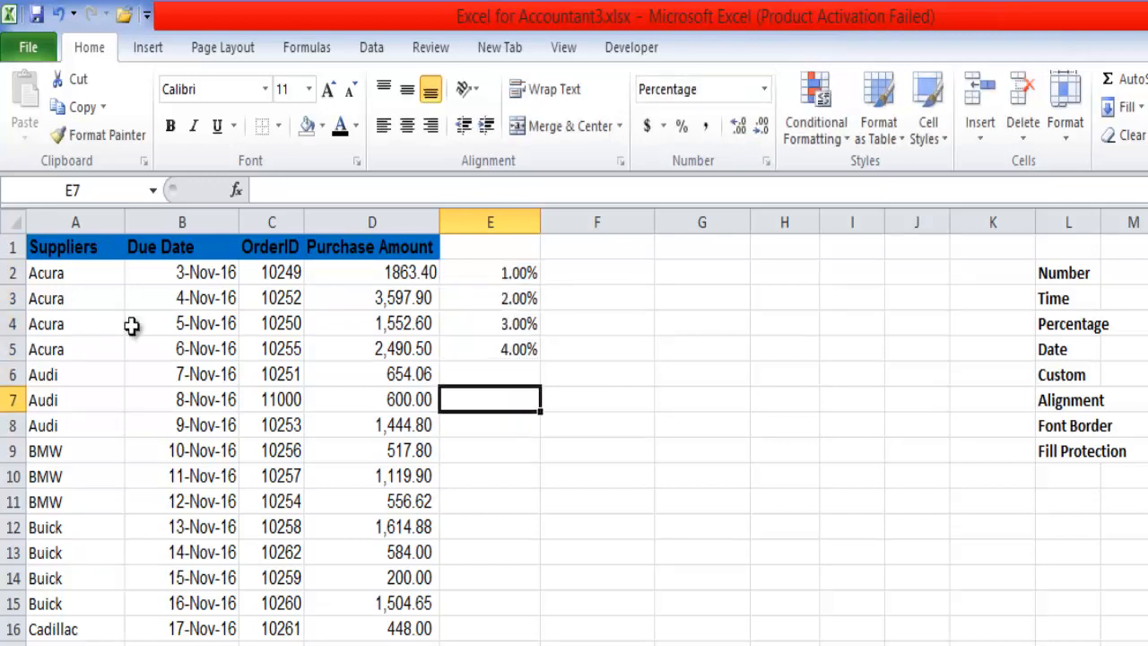
Step: Continue the series in column E with 5% in E6, 6% in E7 and the number 7 in E8
key("Up")
type("5")
key("Return")
type("6")
key("Return")
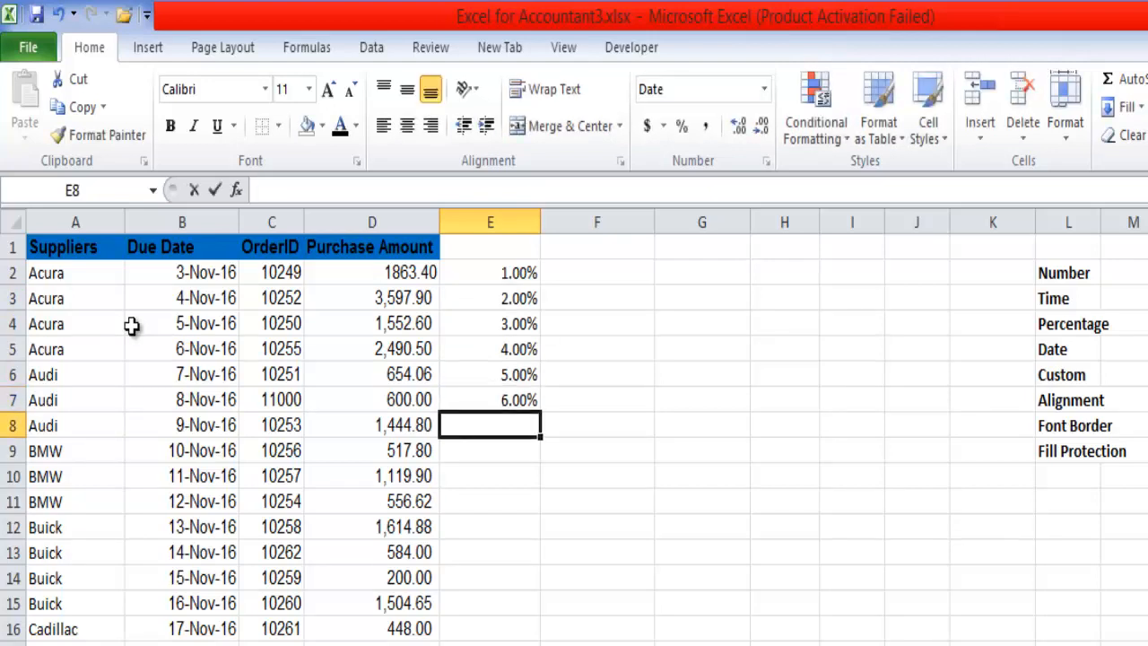
type("7")
key("Return")
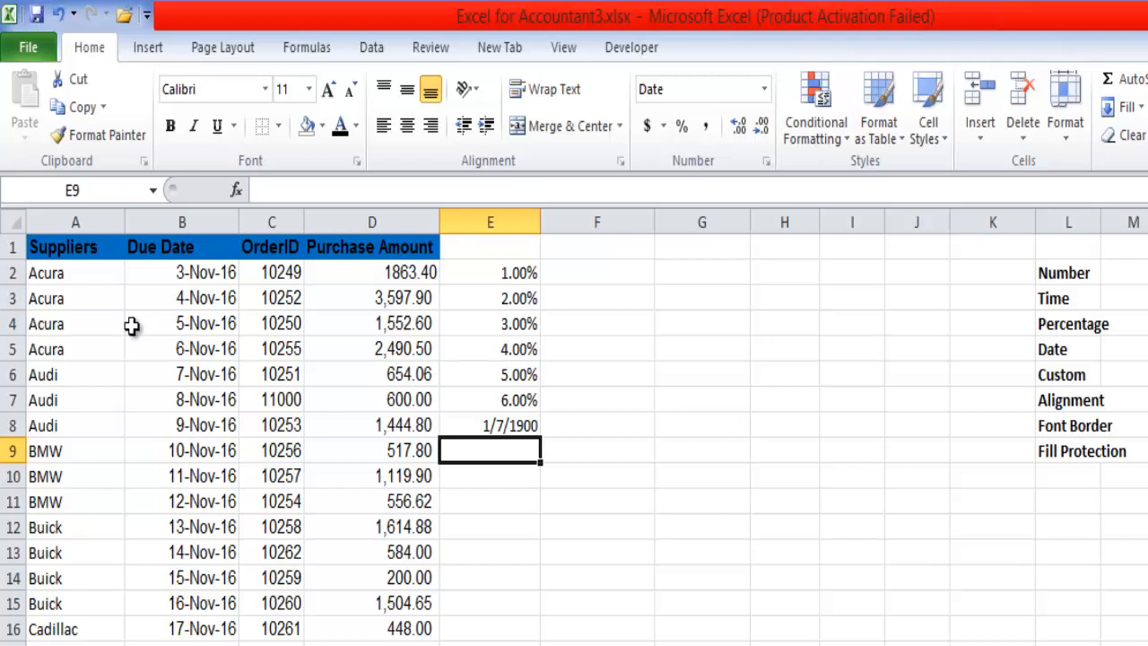
Step: Enter the number 7 in cell F8 as a trial and delete it again
key("Up")
key("Right")
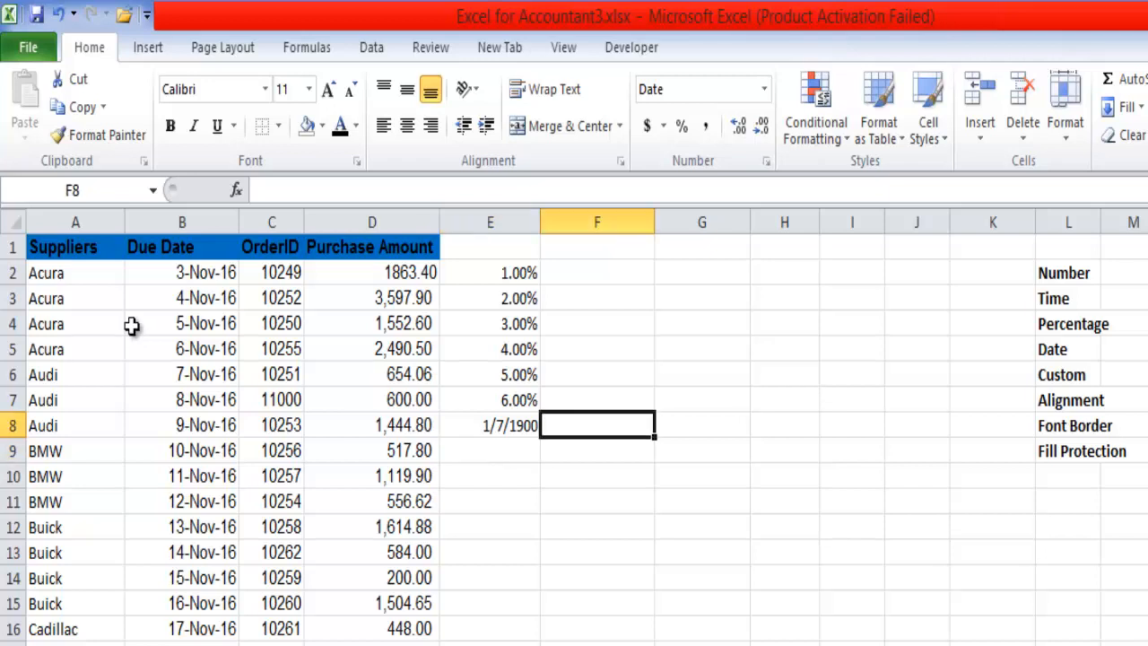
type("7")
key("Return")
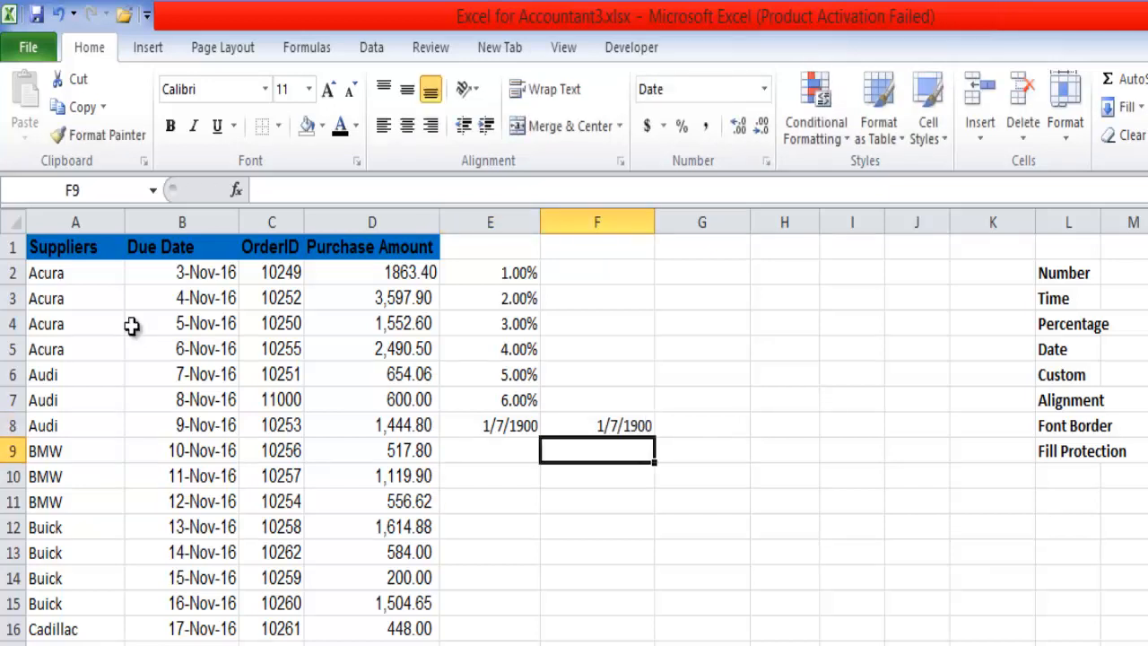
key("Up")
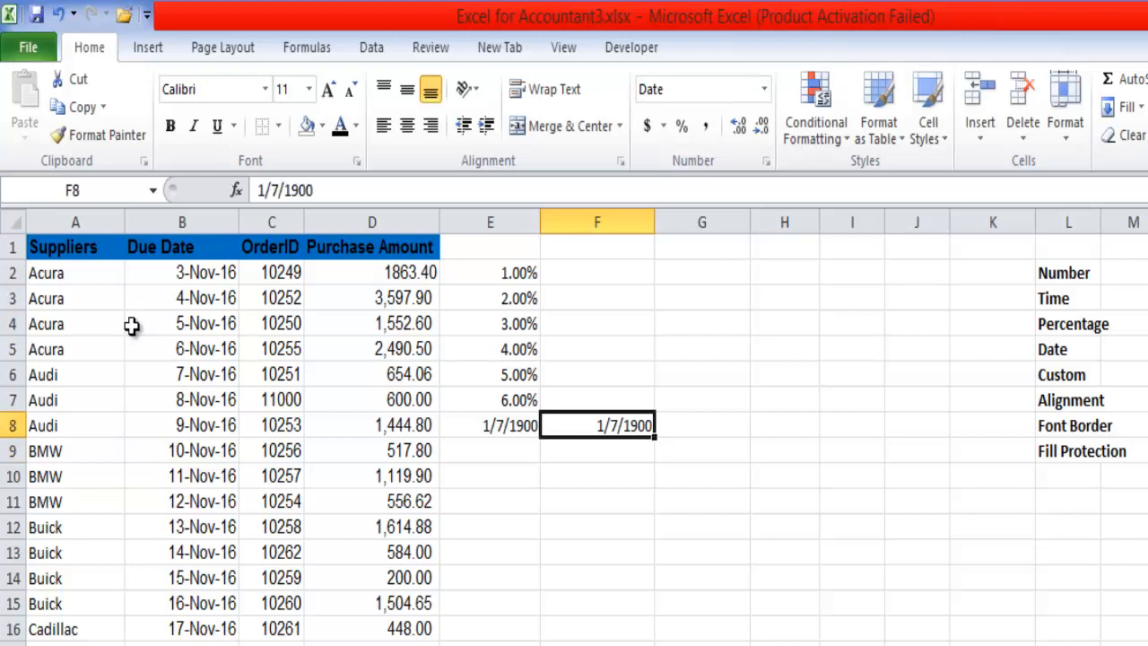
key("Delete")
key("Left")
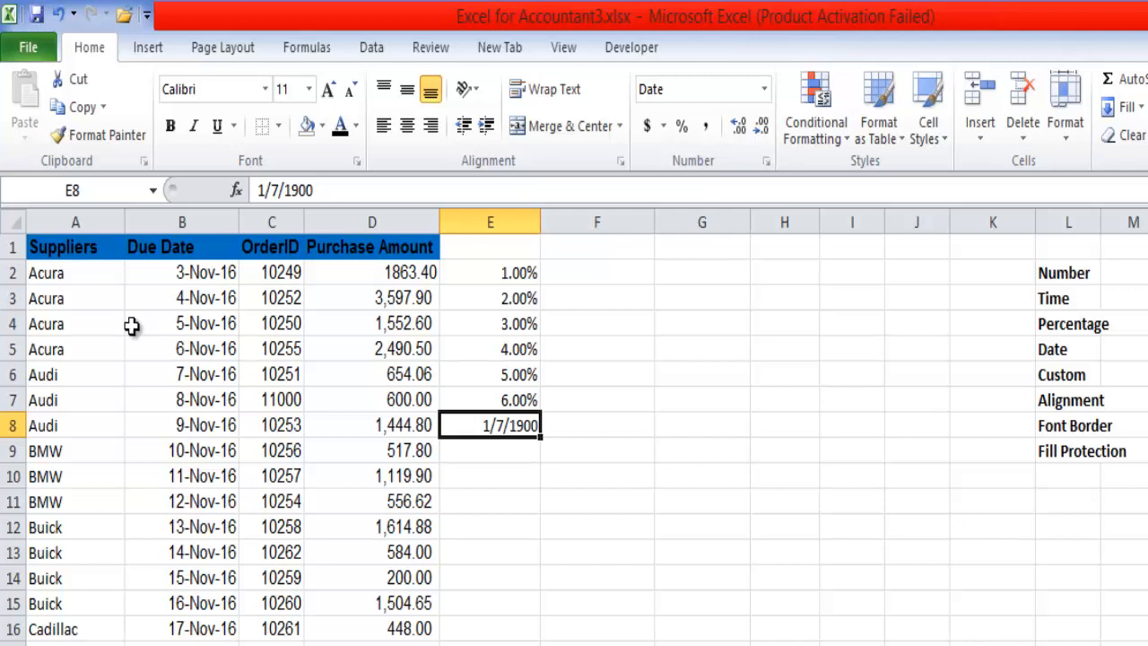
Step: Format cell E8 as Percentage with two decimal places
key("ctrl+1")
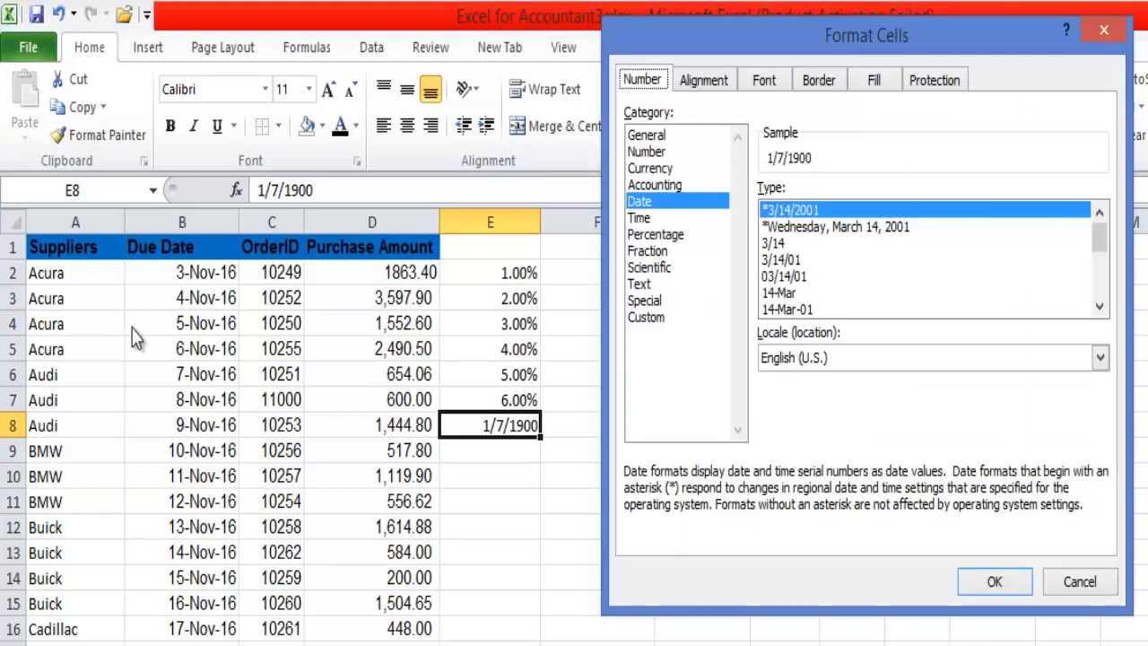
key("Tab")
key("p")
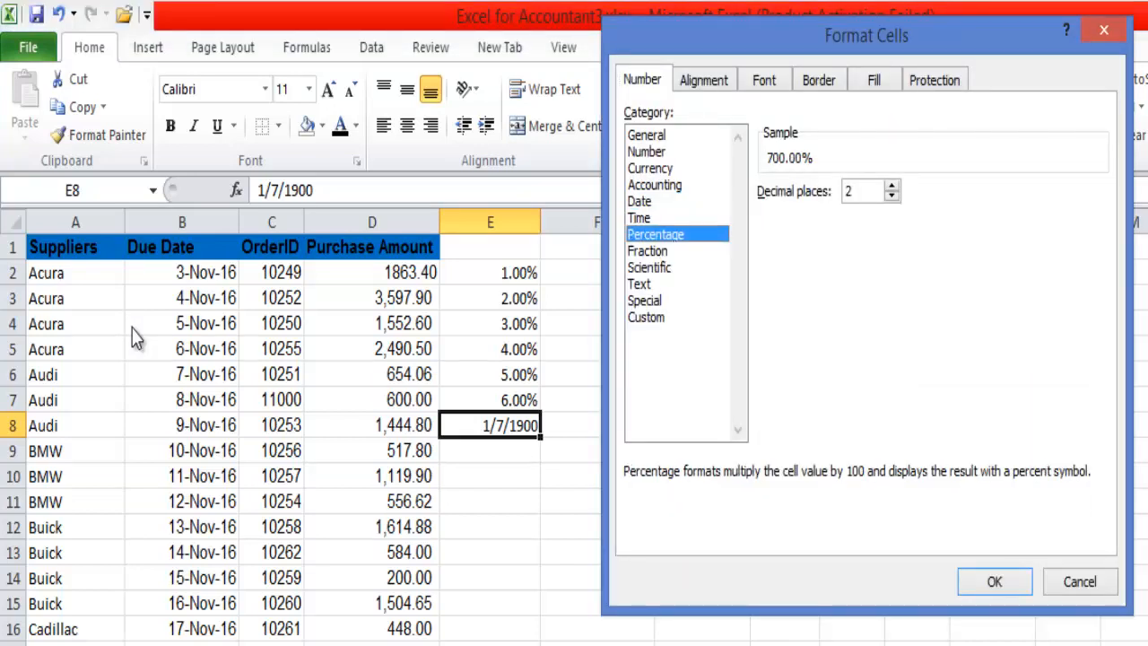
key("Return")
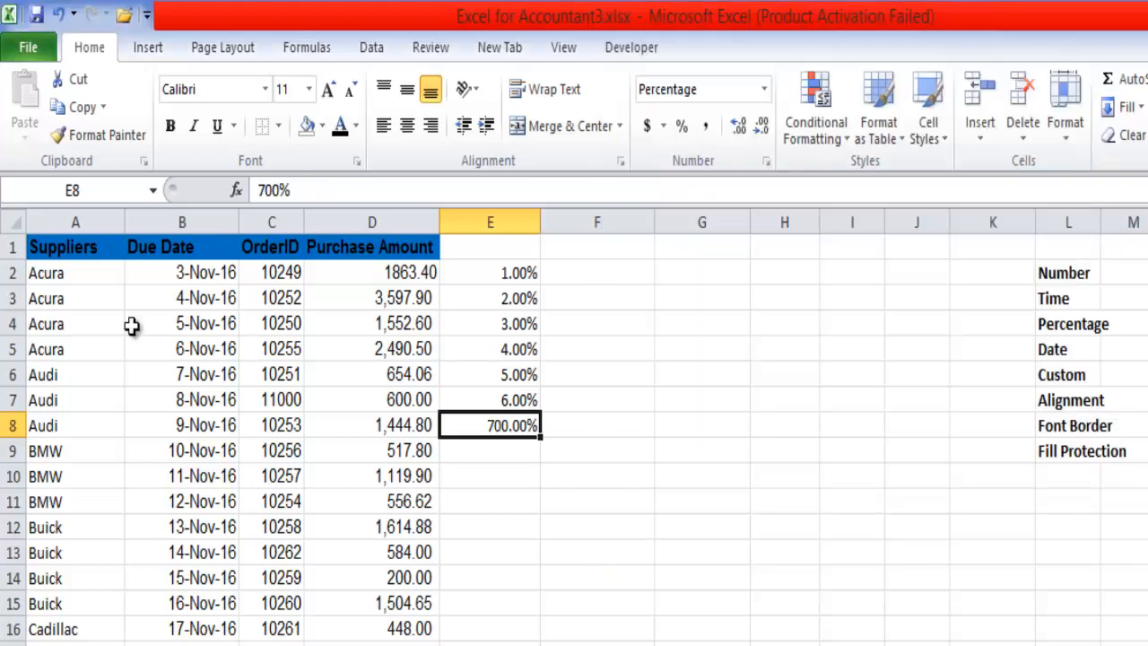
Step: Clear cell E8 and re-enter the number 7 in the percentage-formatted cell
key("Delete")
type("7")
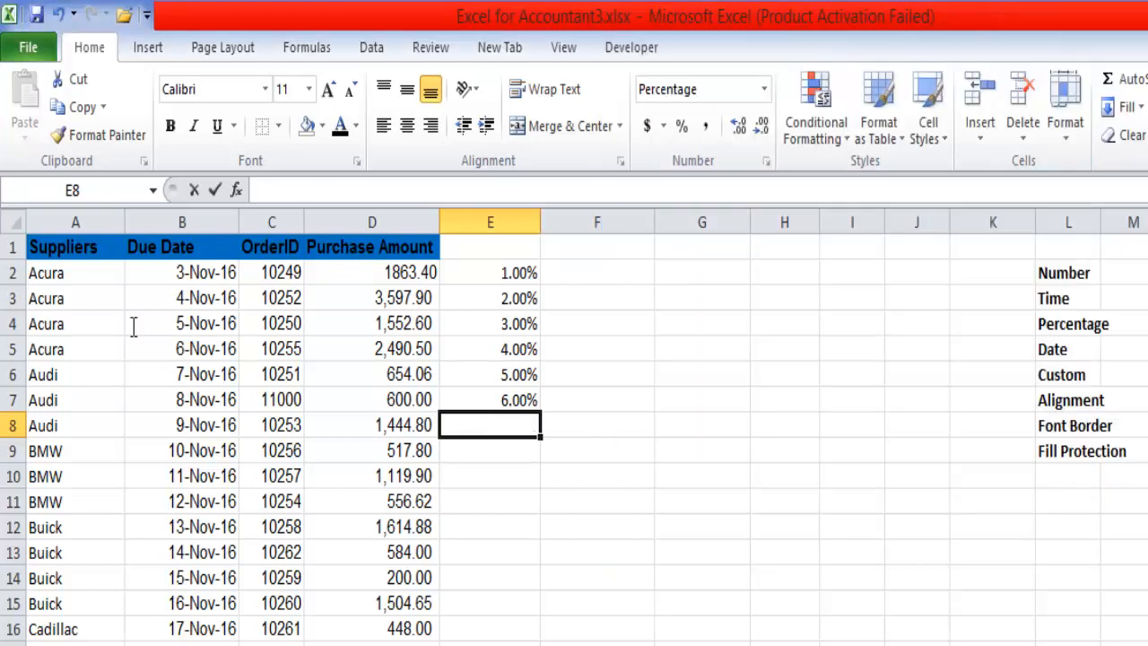
key("Return")
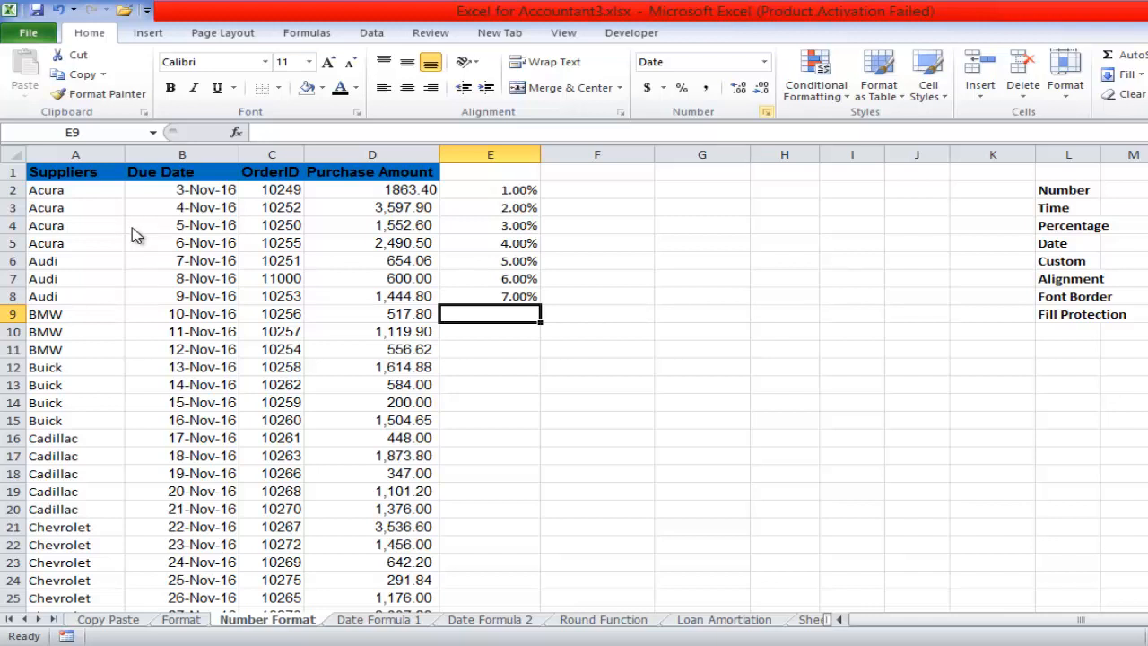
Step: Examine the number format categories for cell E9 from Date through Custom, plus the alignment settings, without applying a change
key("ctrl+1")
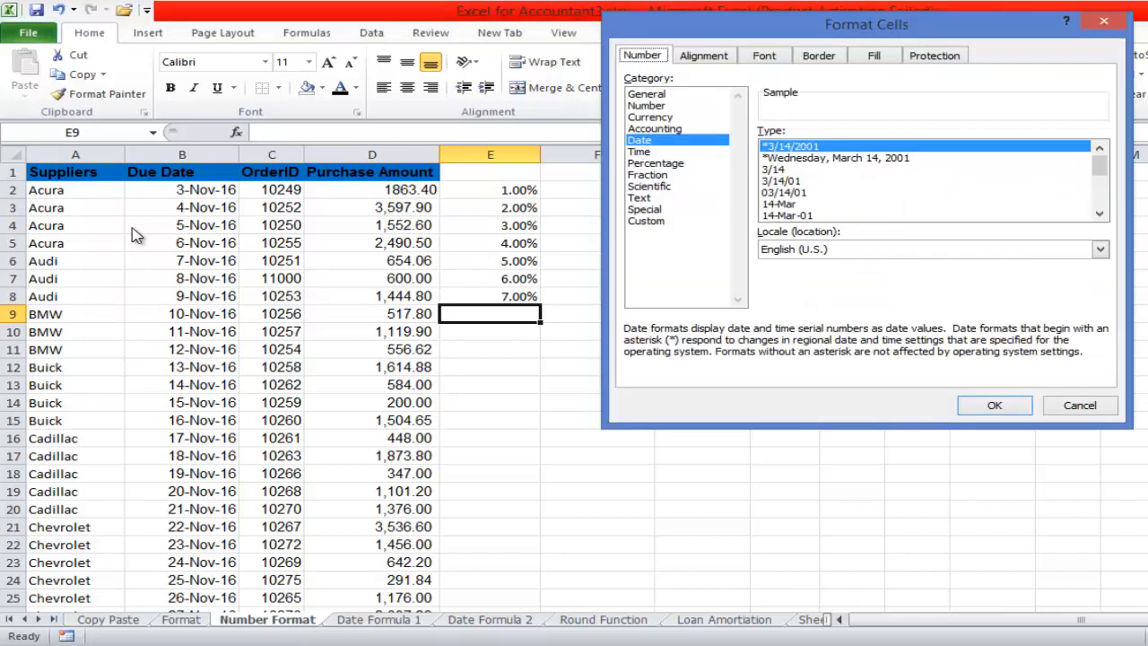
key("Tab")
key("Down")
key("Down")
key("Down")
key("Down")
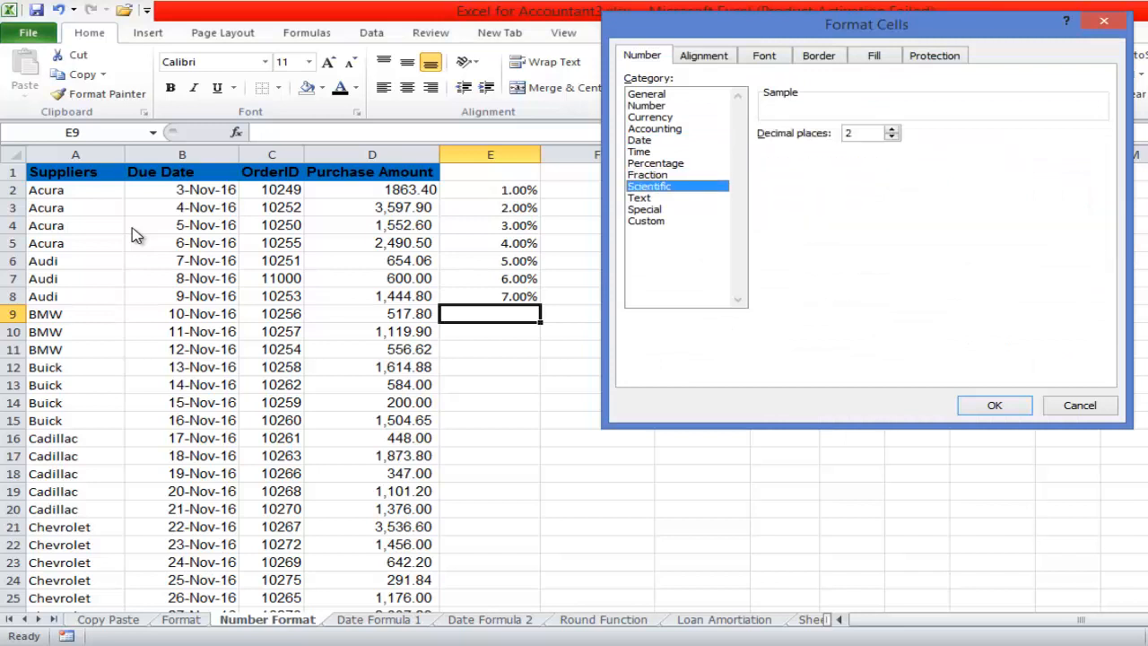
key("Down")
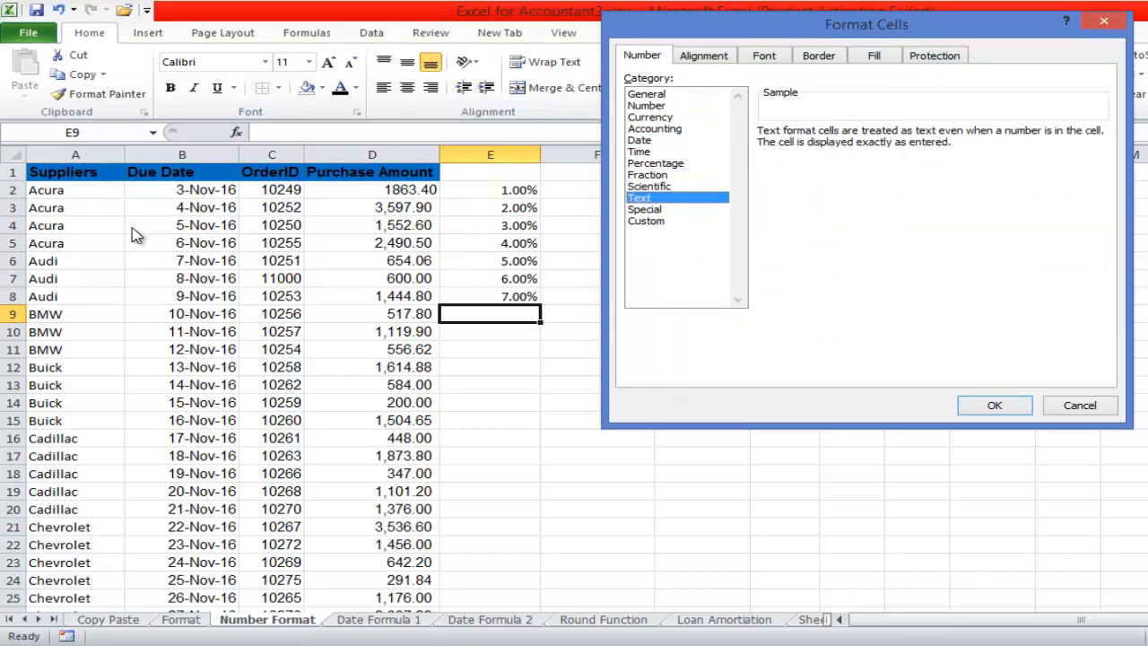
key("Down")
key("Down")
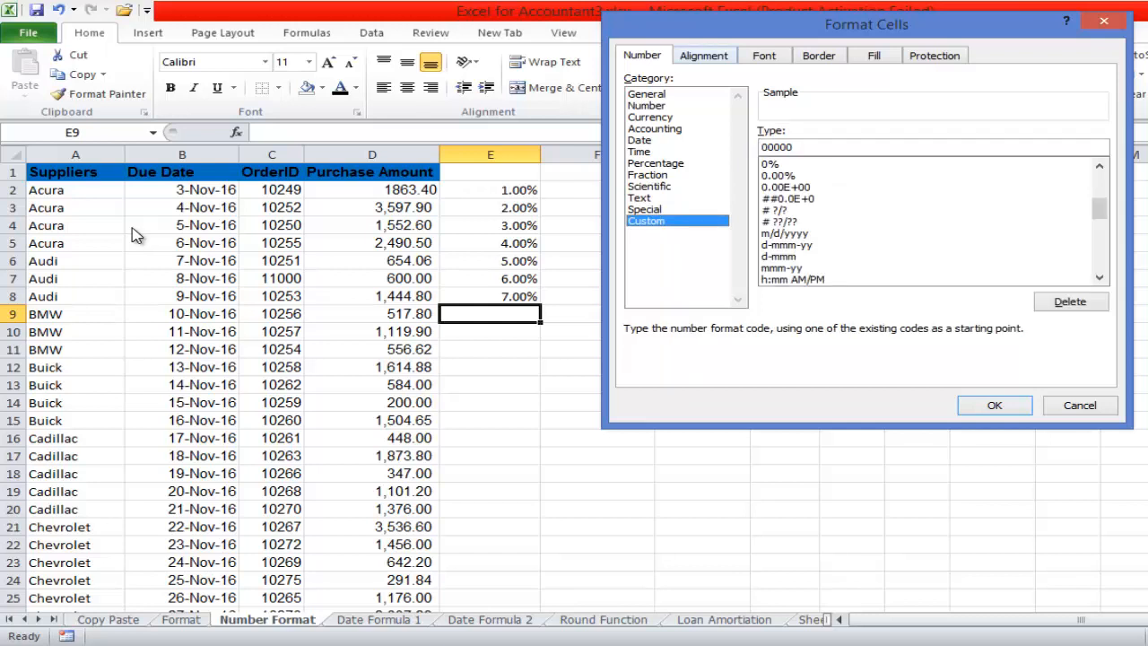
key("ctrl+Tab")
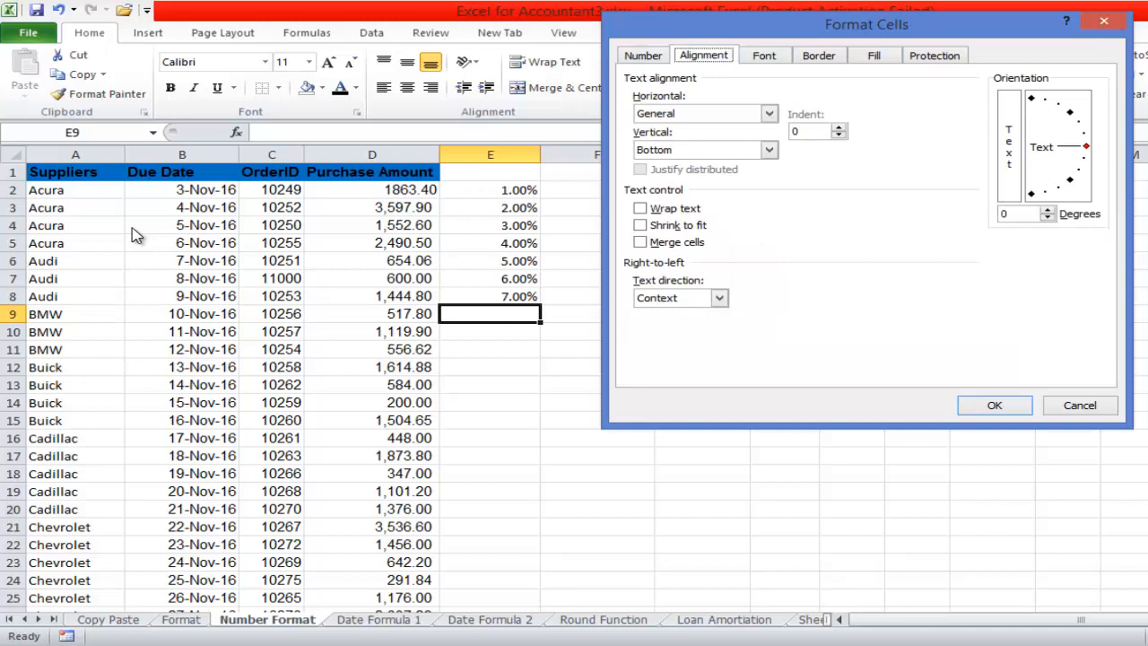
key("Escape")
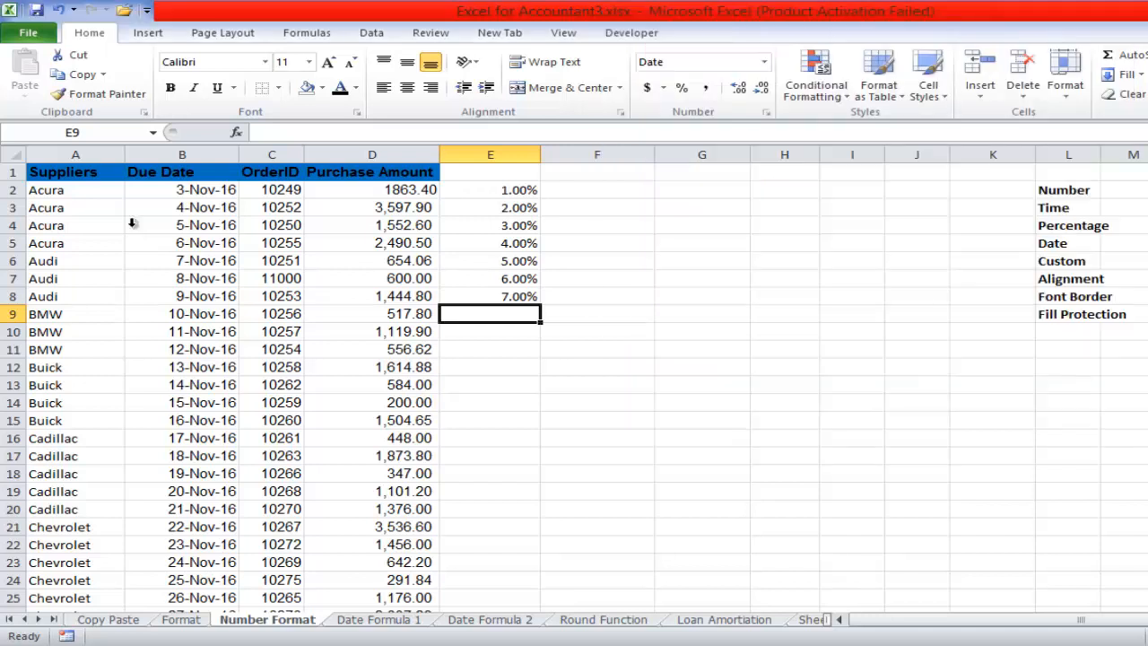
Step: Examine the horizontal text alignment options for the header cells A1:D1 without applying a change
key("ctrl+Home")
key("shift+Right")
key("shift+Right")
key("shift+Right")
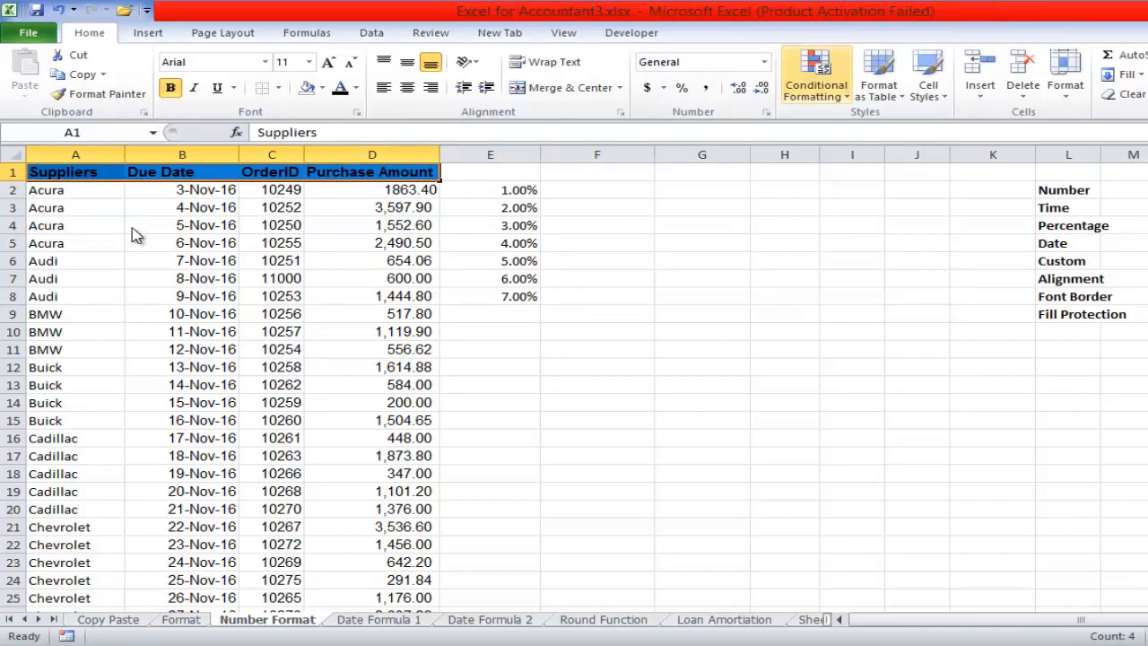
key("ctrl+1")
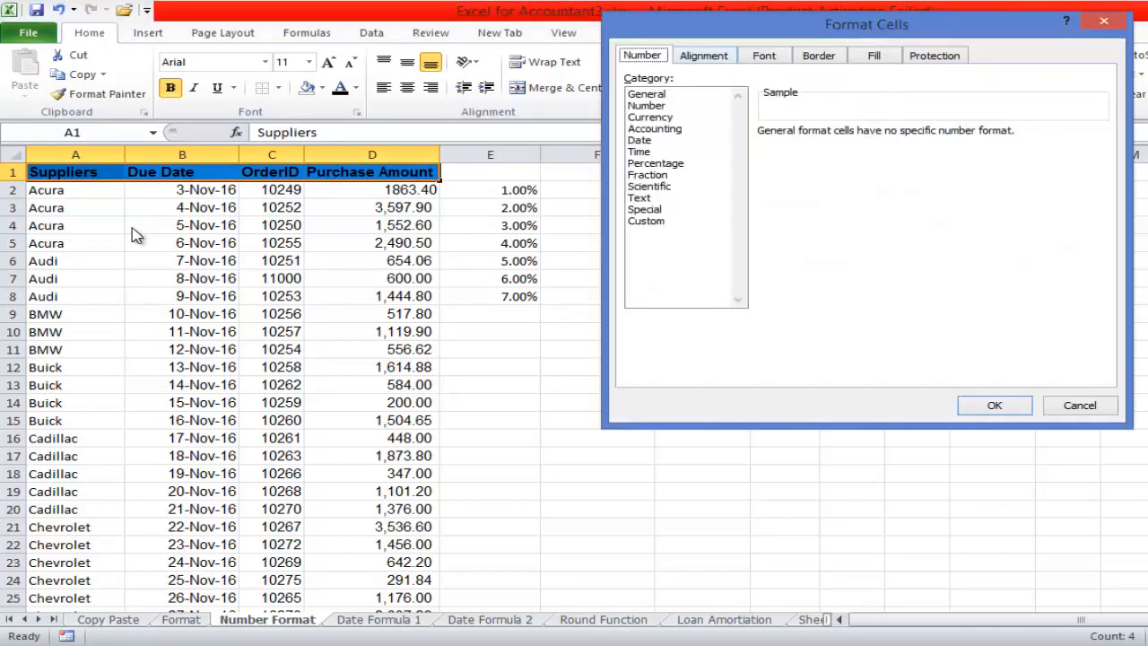
key("ctrl+Tab")
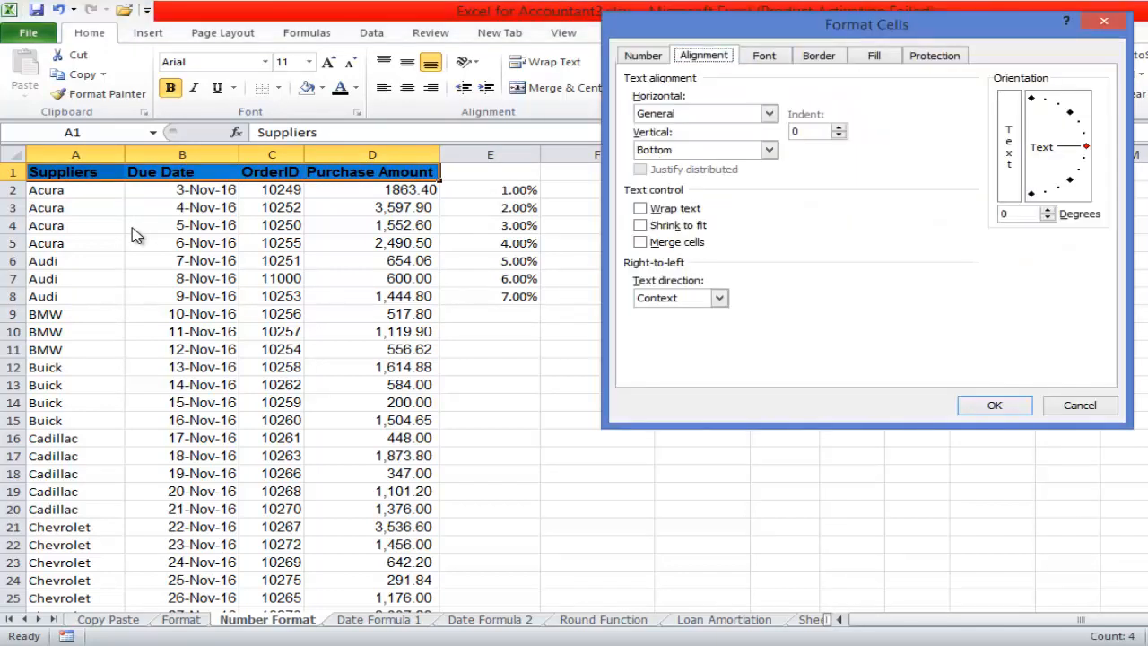
key("alt+h")
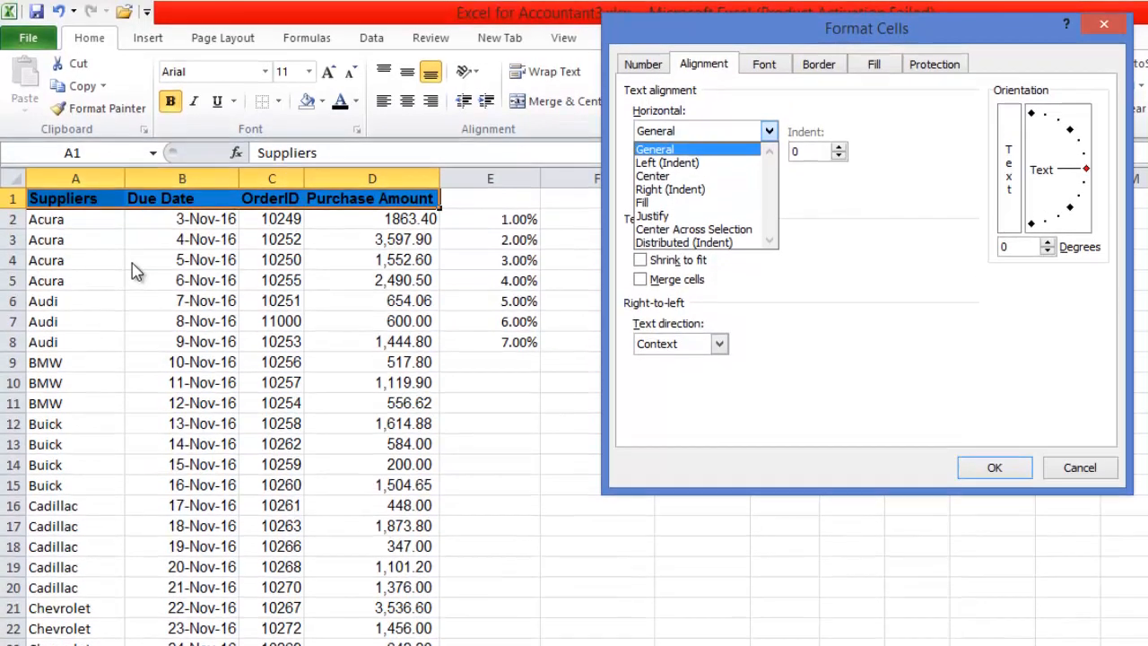
key("Down")
key("Down")
key("Down")
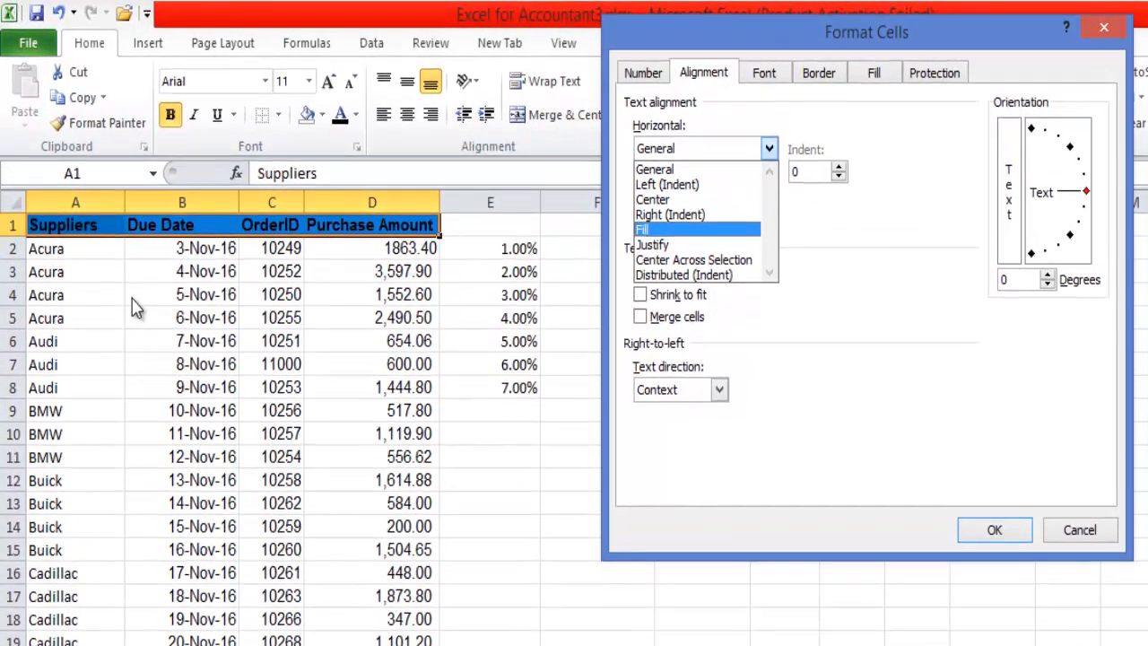
key("Up")
key("Down")
key("Down")
key("Escape")
key("Escape")
Step: Narrow column D so it is too small for the Purchase Amount heading, and select D1
left_click_drag(440, 202, 399, 202)
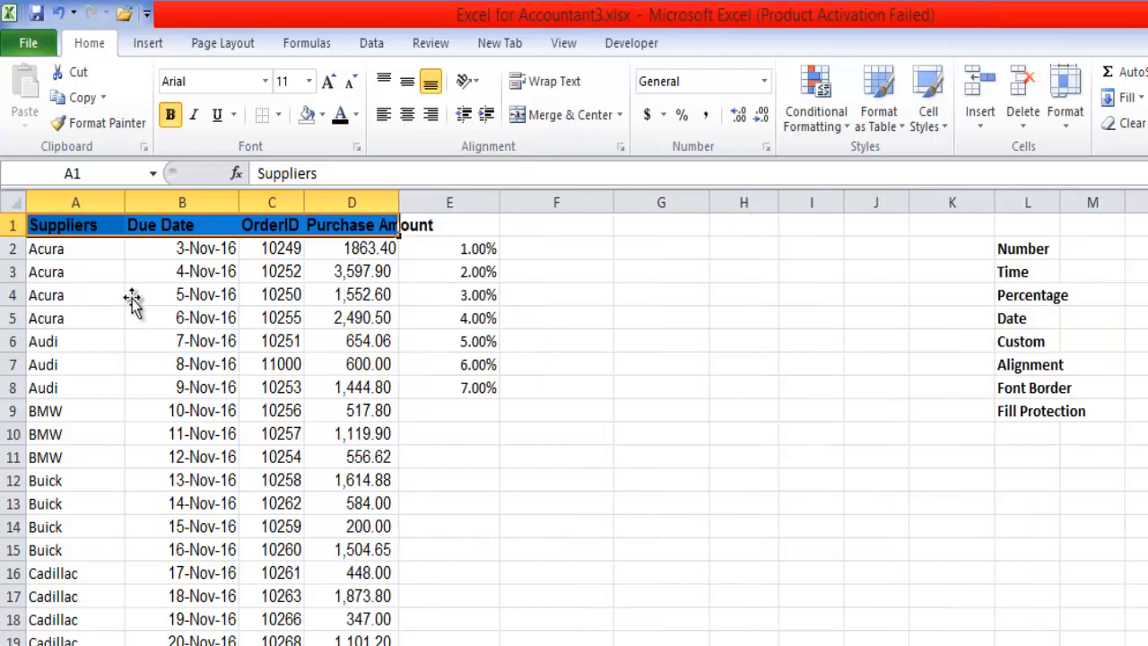
left_click(556, 456)
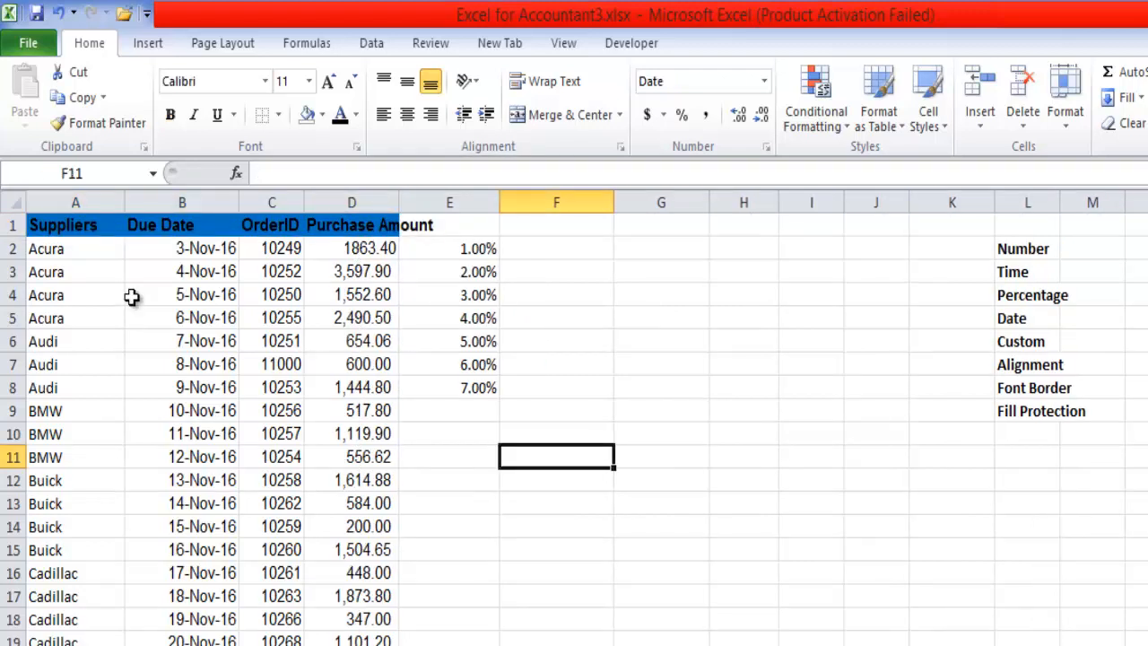
left_click(350, 224)
key("Right")
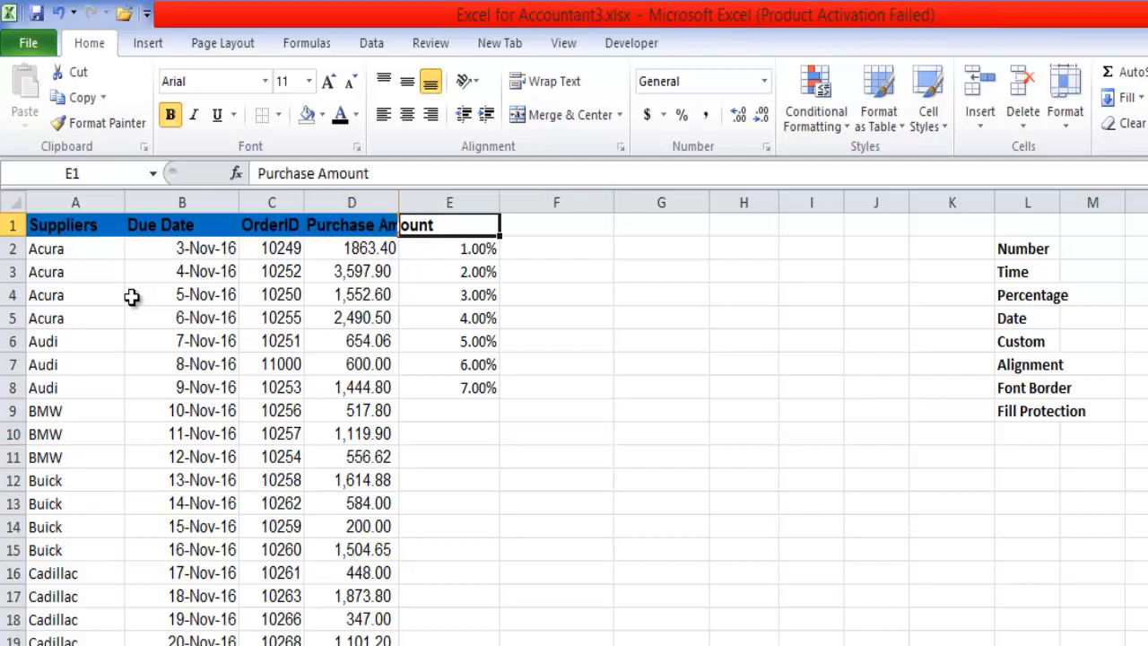
key("Left")
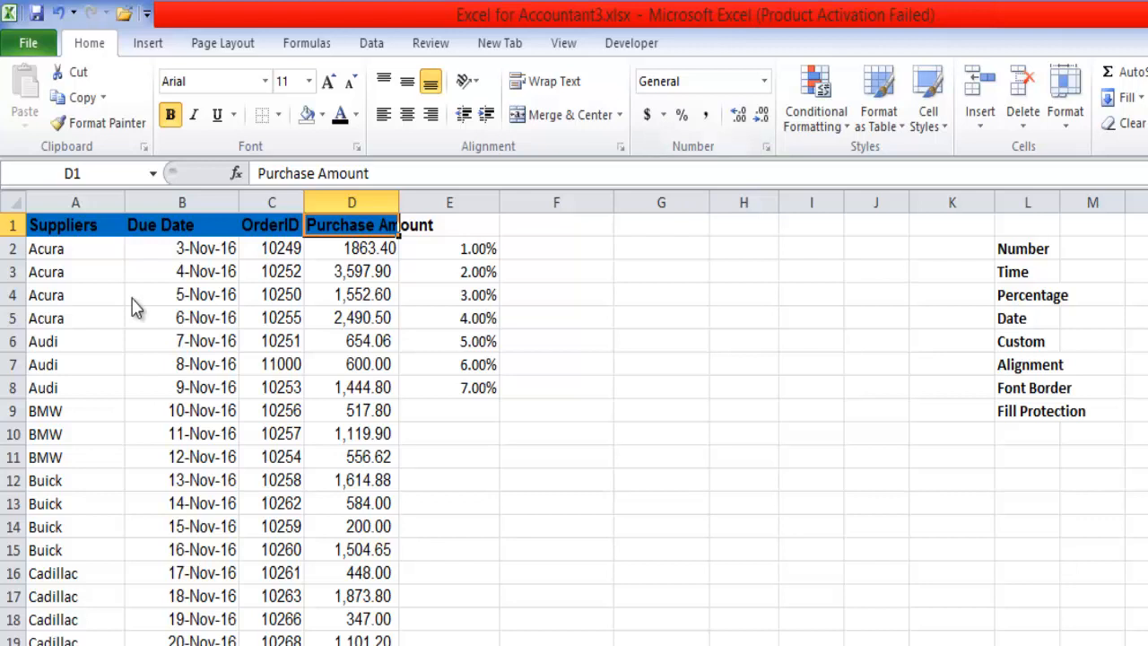
Step: Examine the horizontal text alignment options for cell D1 in the cell format settings, keeping General
key("ctrl+1")
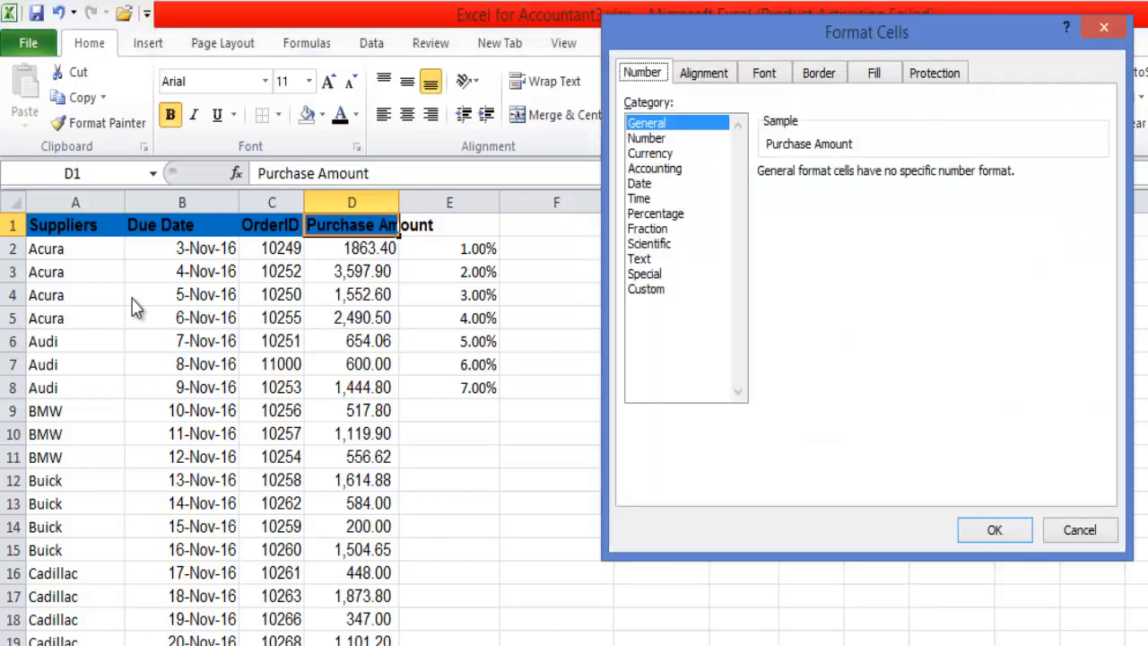
key("ctrl+Tab")
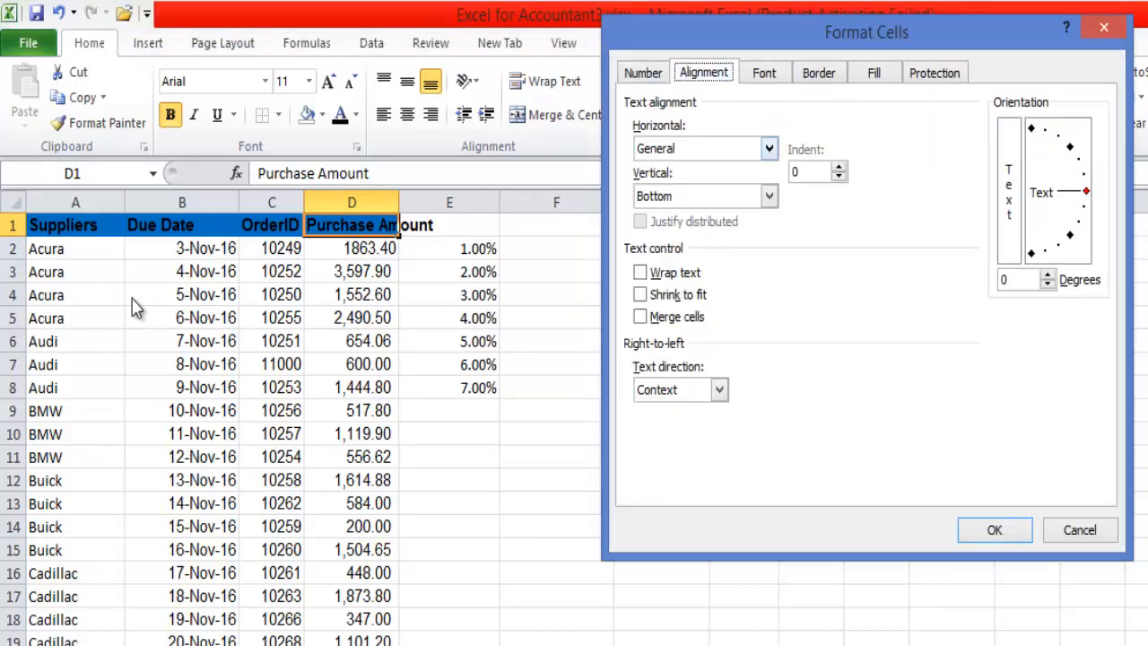
key("alt+h")
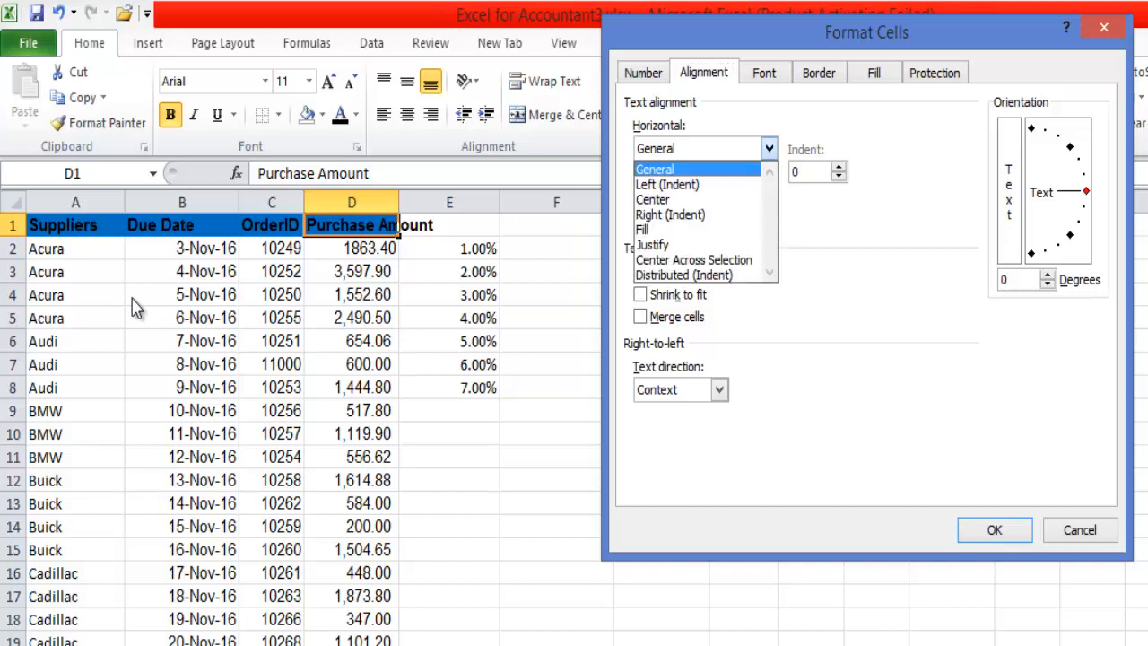
key("Down")
key("Down")
key("Down")
key("Down")
key("Down")
key("Down")
key("Down")
key("Up")
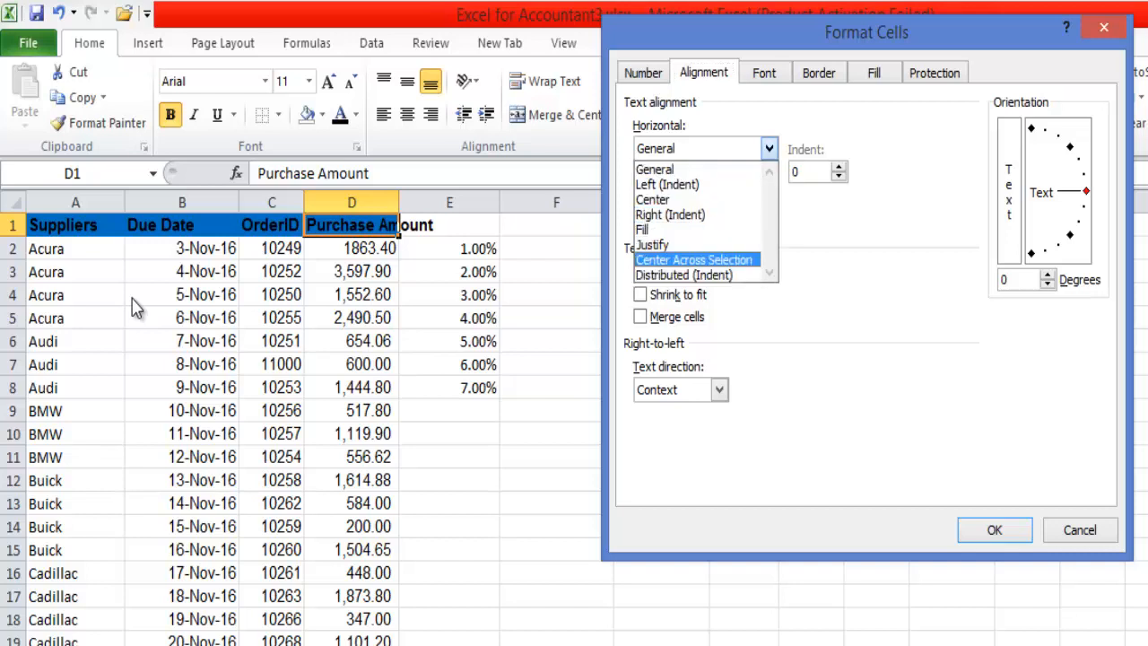
key("Up")
key("Up")
key("Up")
key("Up")
key("Up")
key("Up")
key("Return")
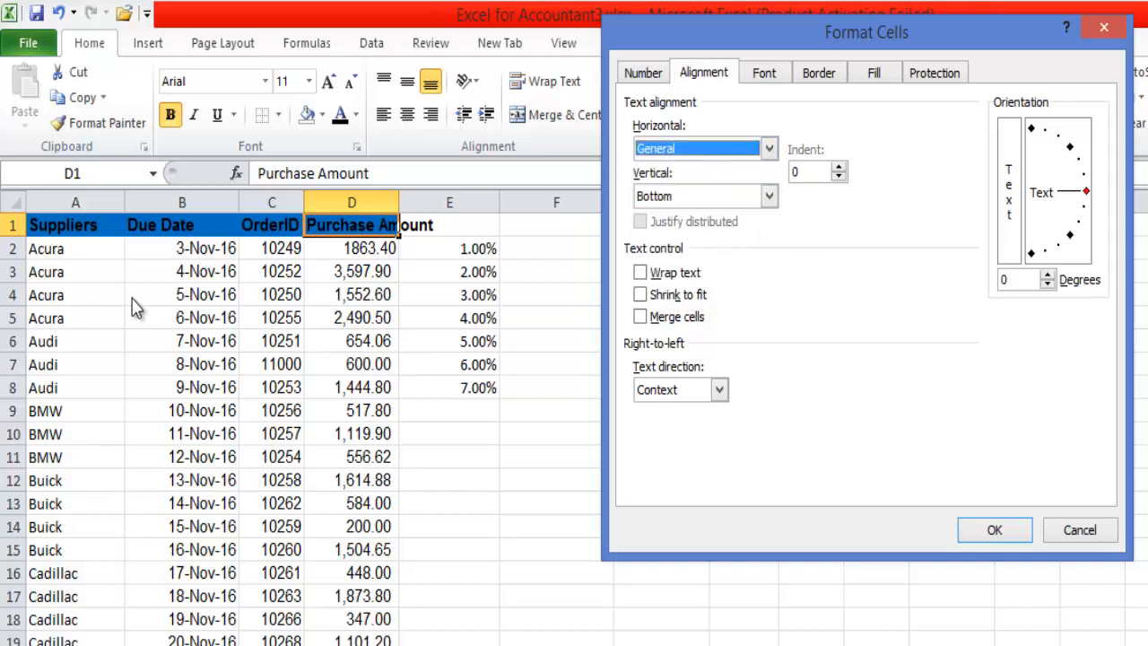
Step: Keep D1's vertical alignment at Bottom, apply Shrink to fit as a trial and undo it
key("alt+v")
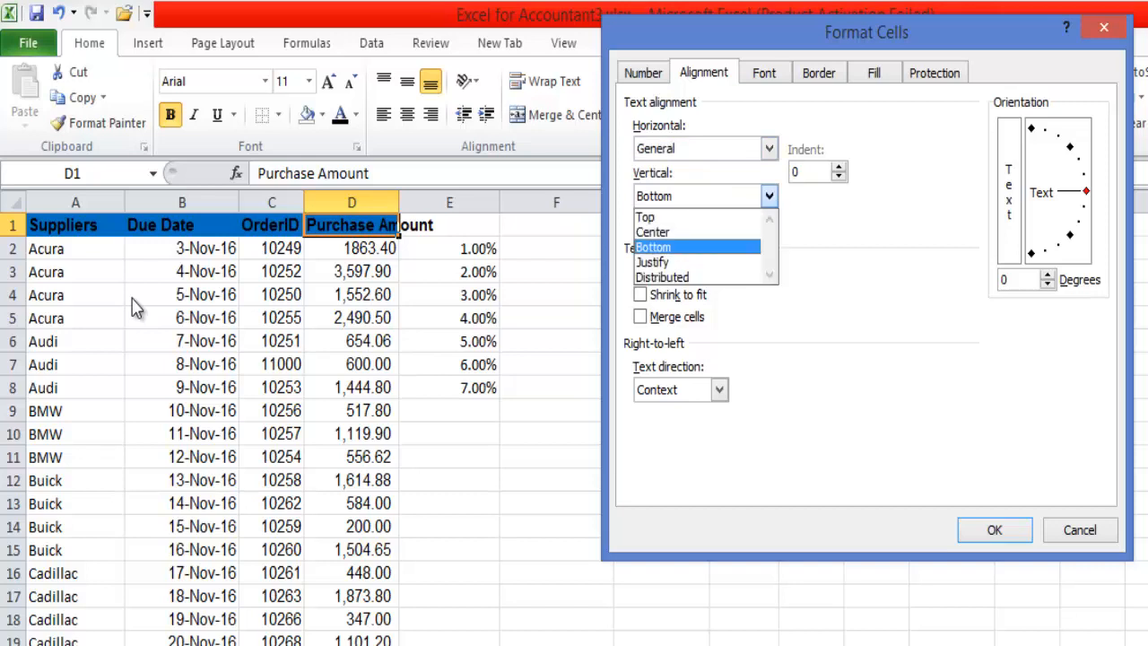
key("Return")
key("alt+k")
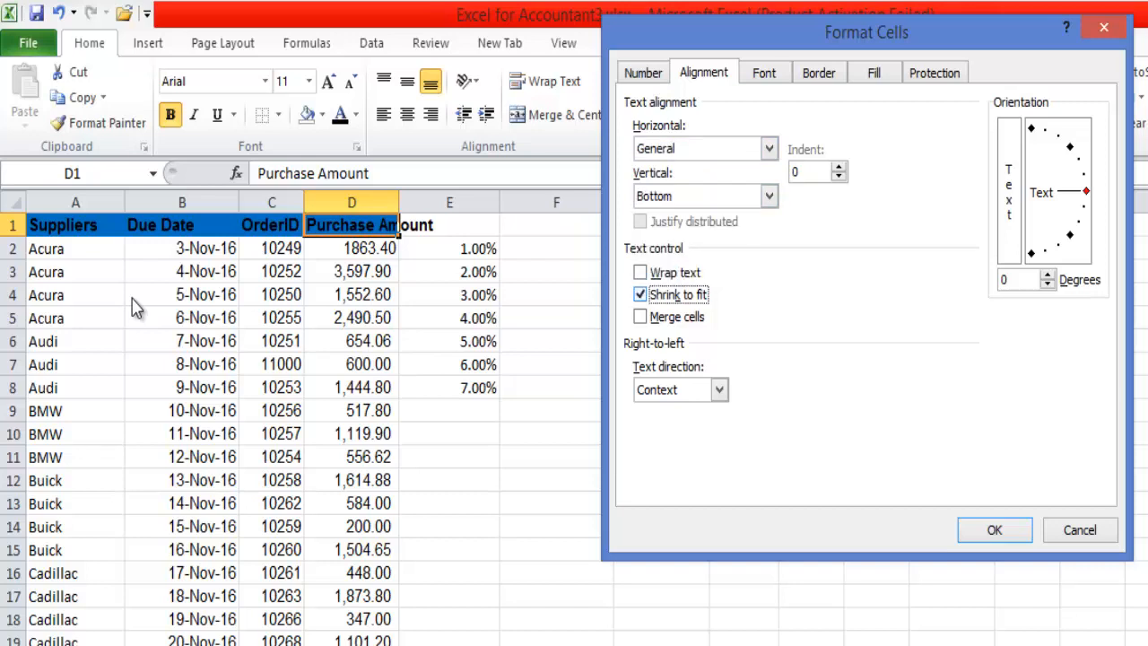
key("Return")
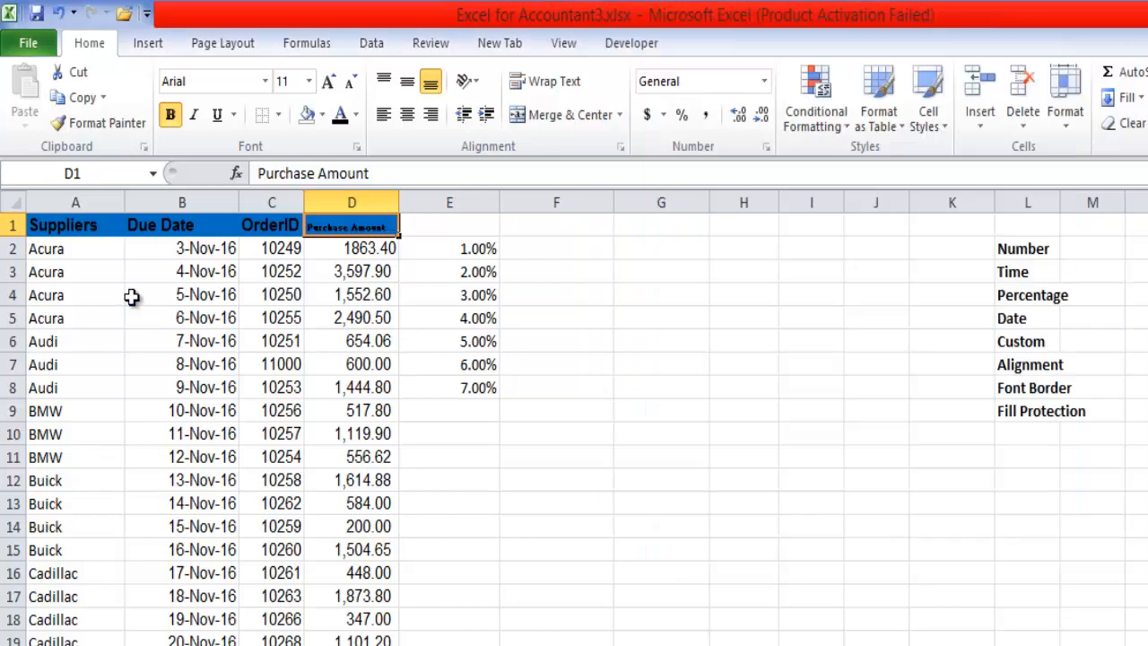
left_click(661, 457)
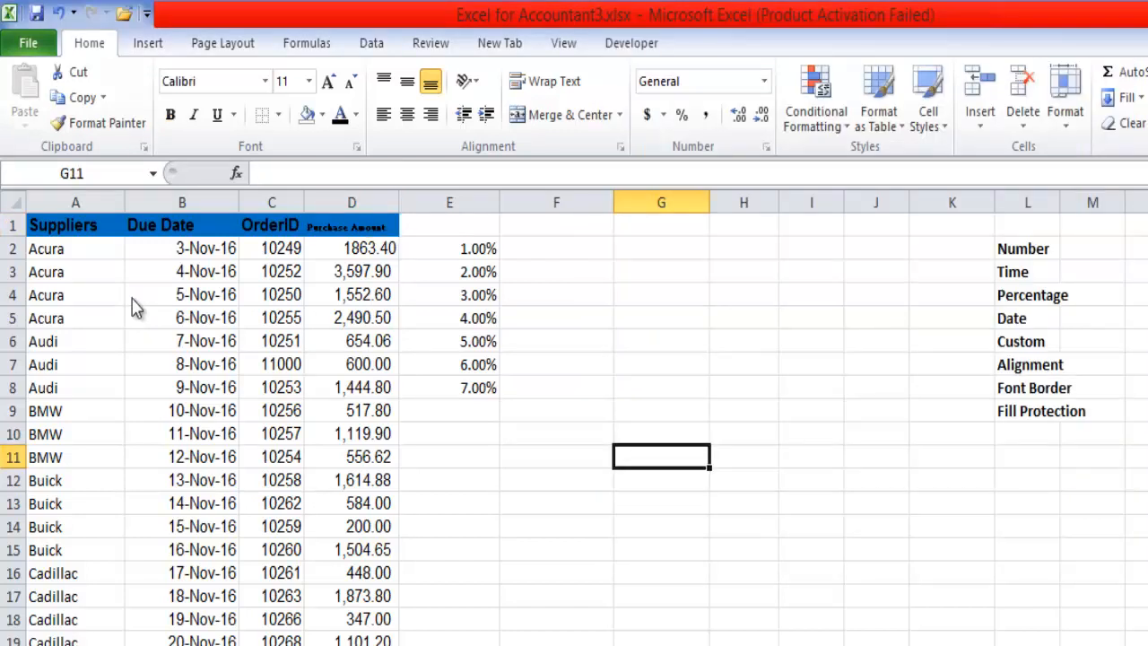
key("ctrl+z")
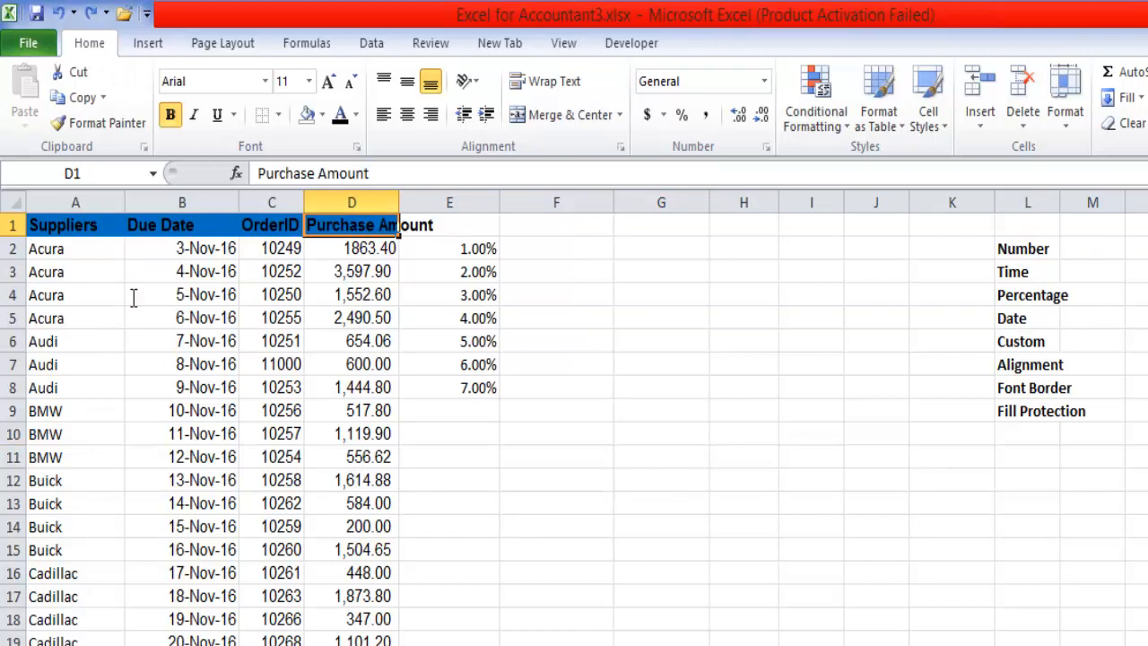
Step: Apply Wrap text to the Purchase Amount heading in cell D1
key("ctrl+1")
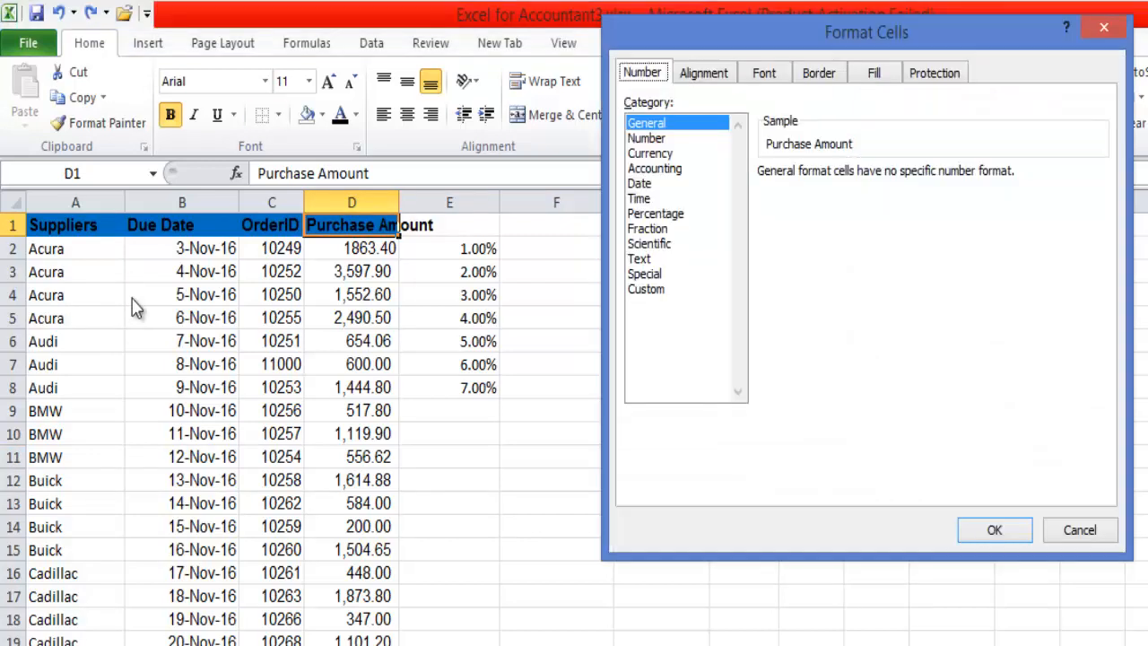
key("ctrl+Tab")
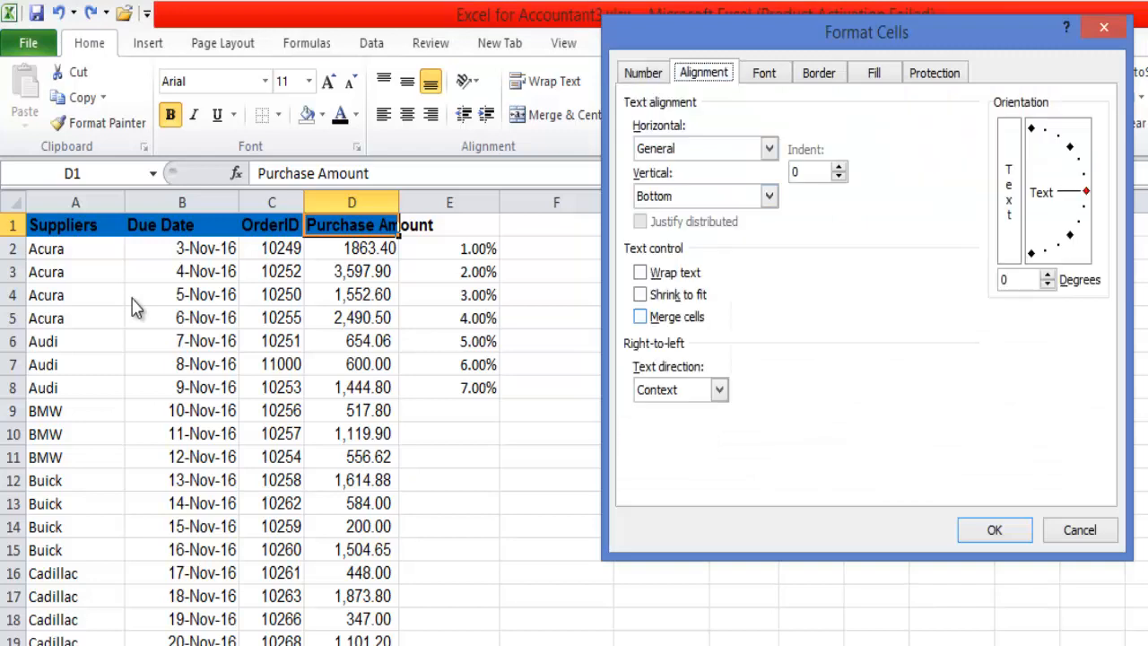
key("alt+w")
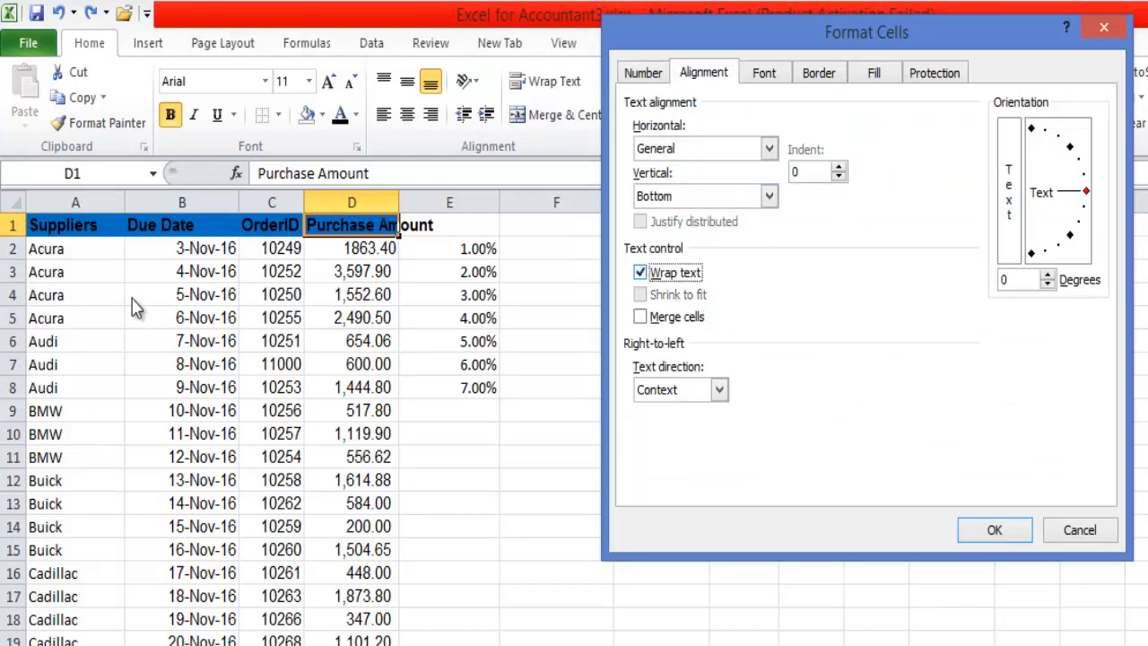
key("Return")
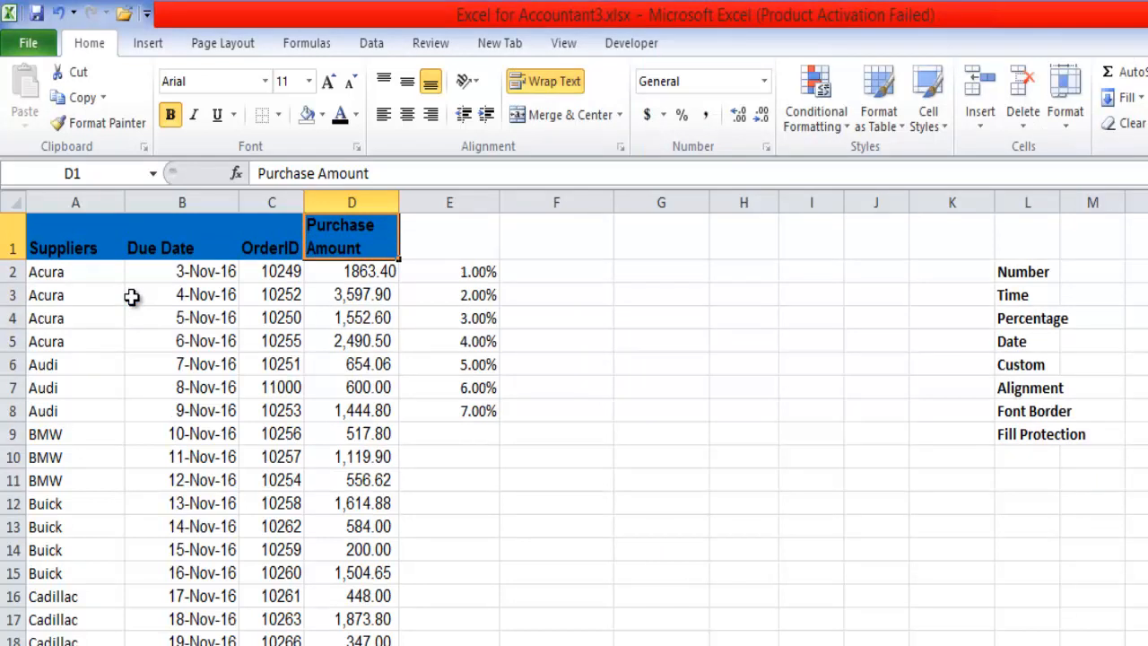
Step: Align the Suppliers heading in cell A1 horizontally to Left (Indent) and vertically to Top
key("ctrl+Home")
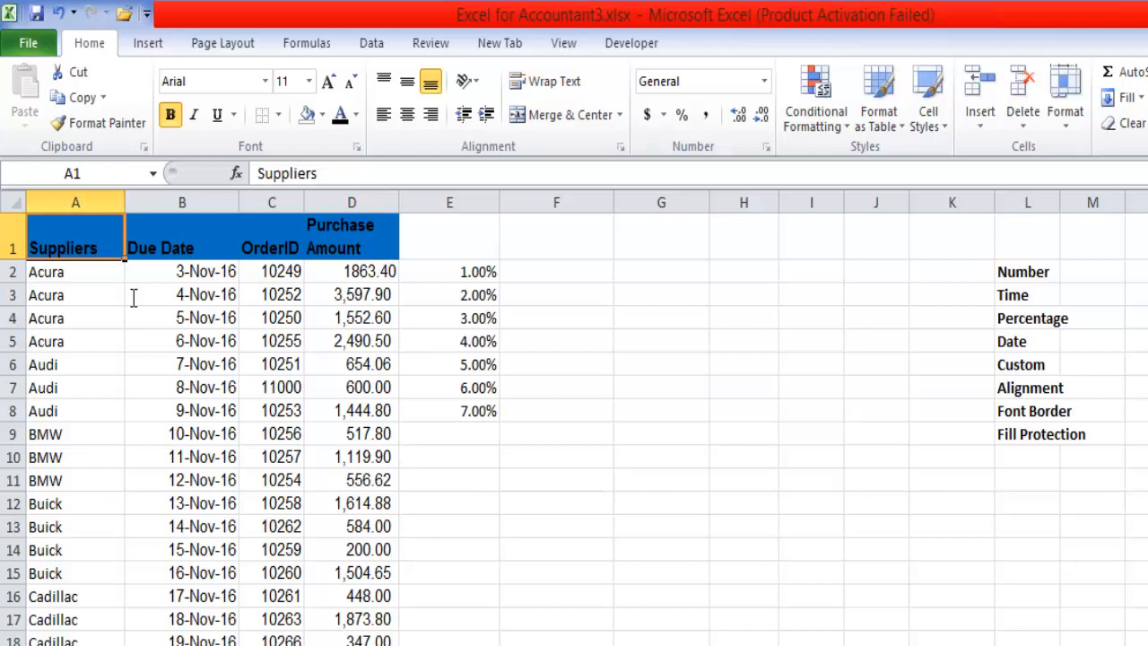
key("ctrl+1")
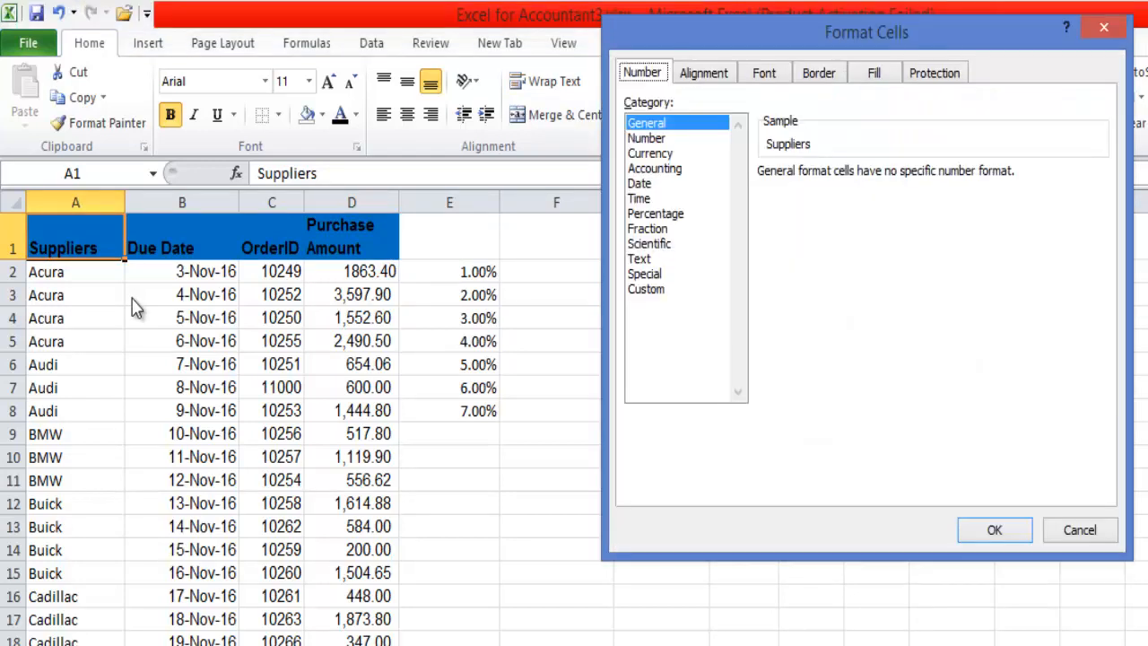
key("ctrl+Tab")
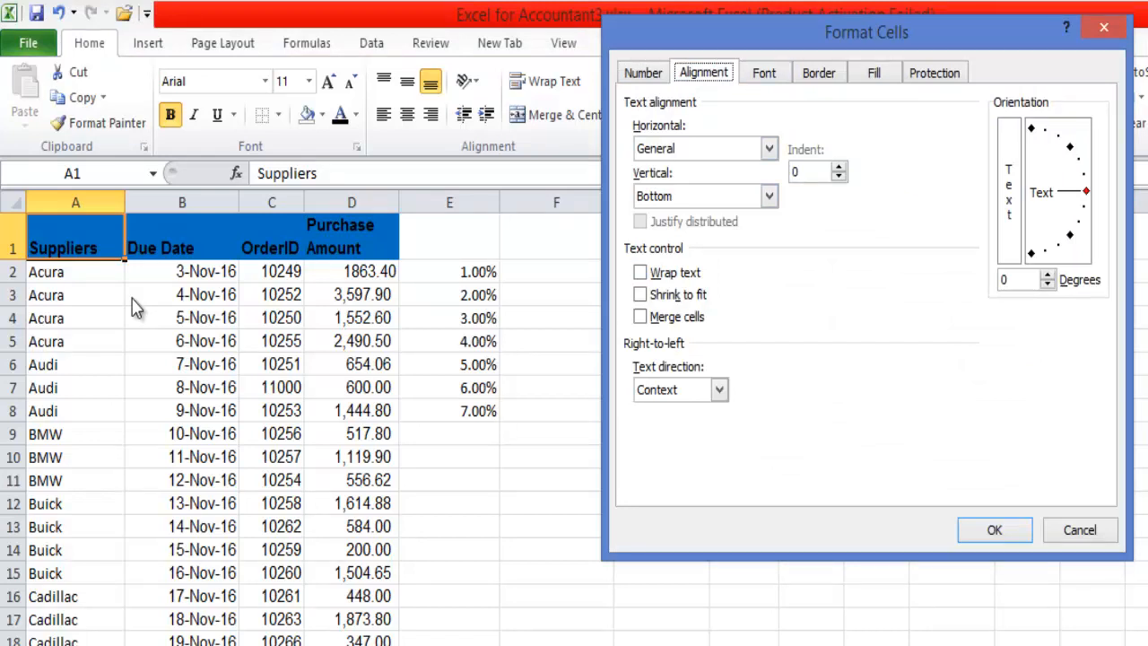
key("alt+h")
key("alt+Down")
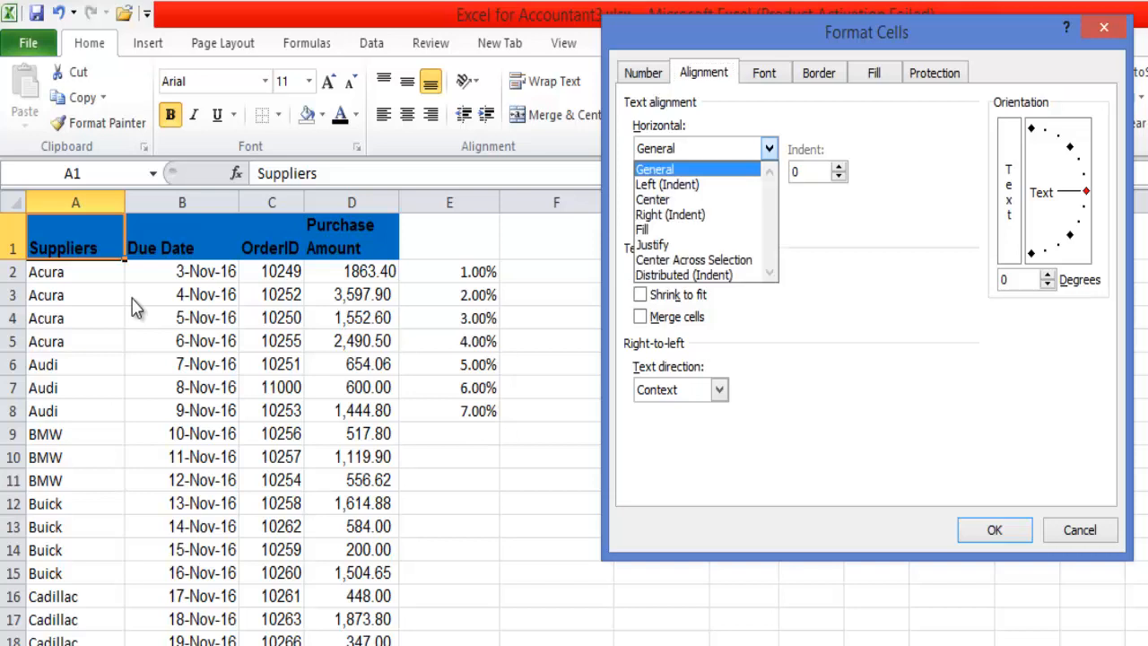
key("Down")
key("Down")
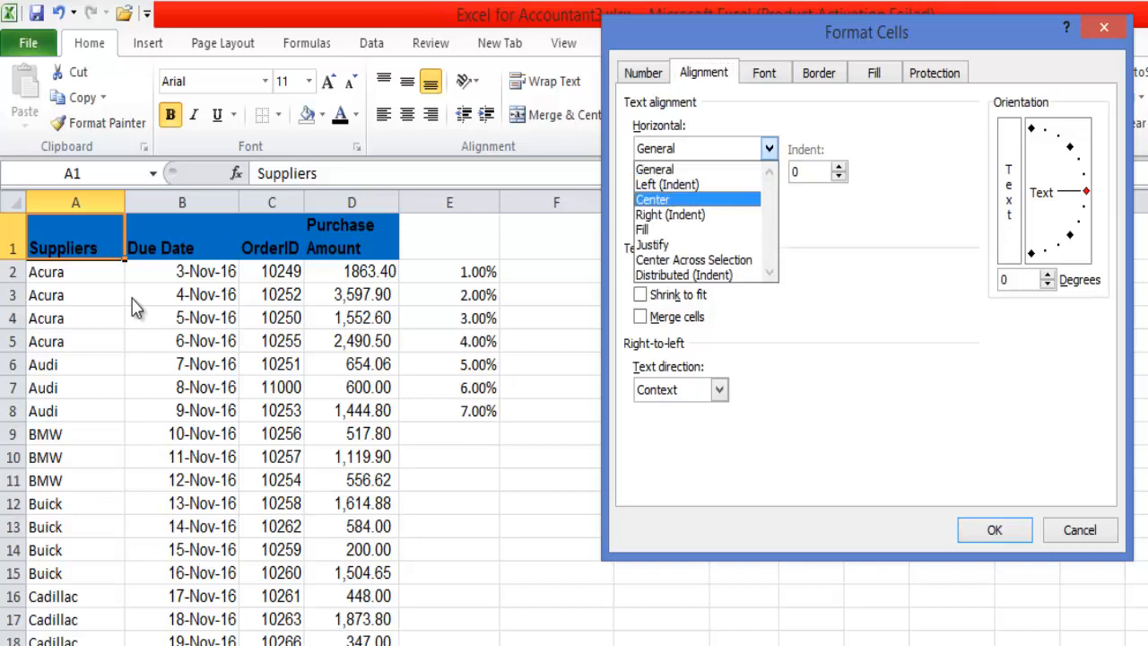
key("Up")
key("Return")
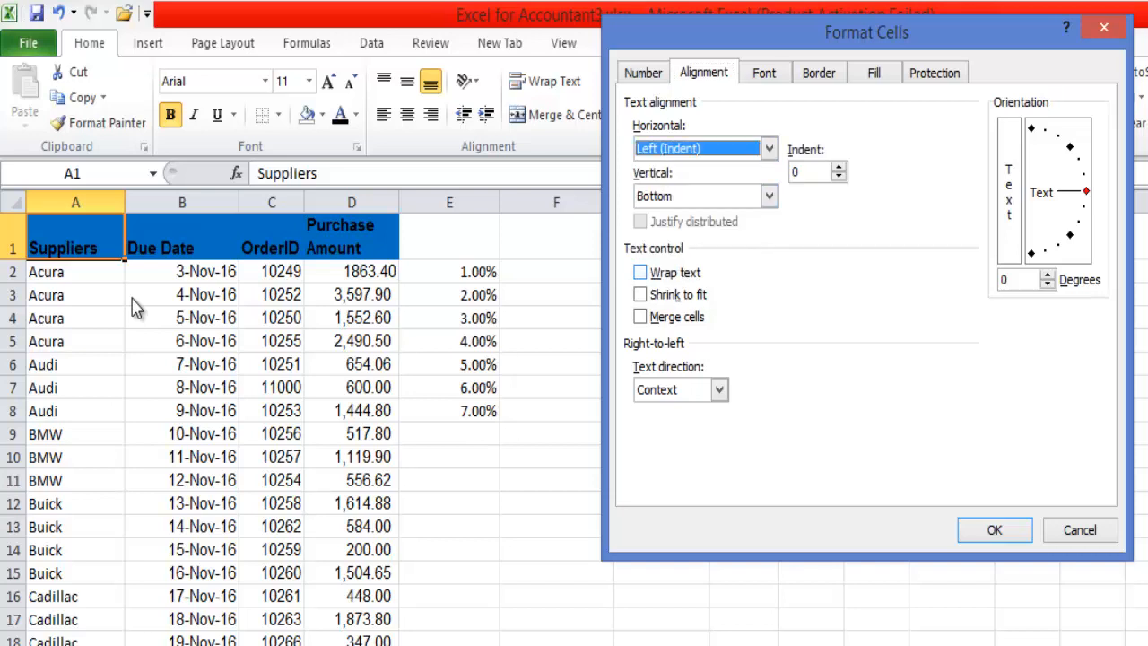
key("alt+v")
key("alt+Down")
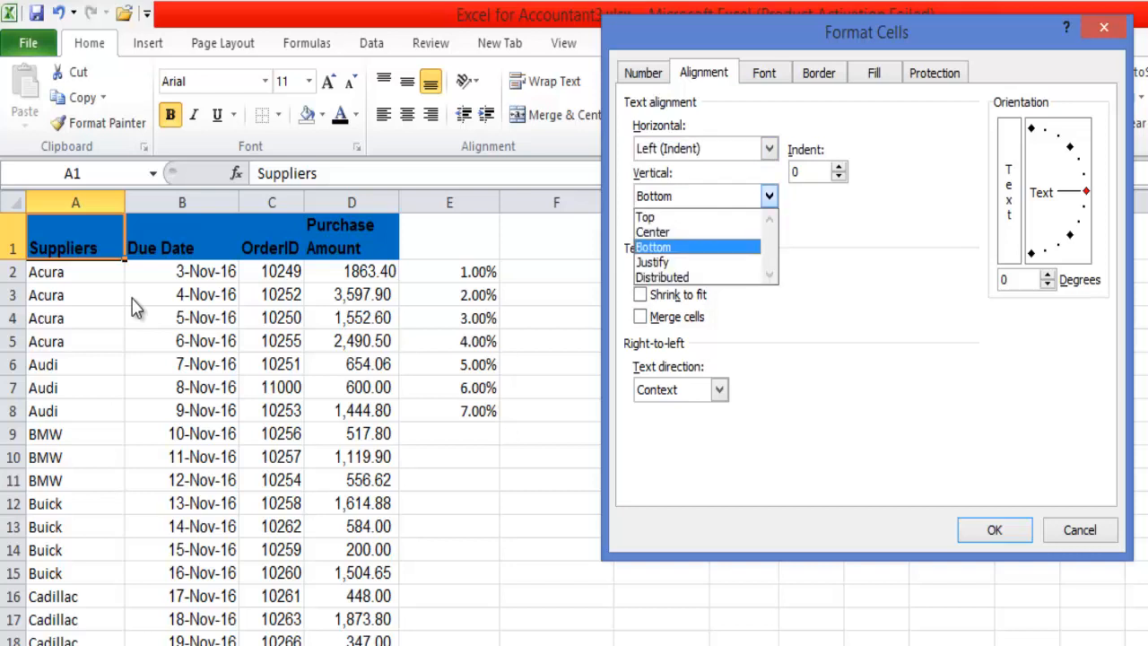
key("Up")
key("Up")
key("Return")
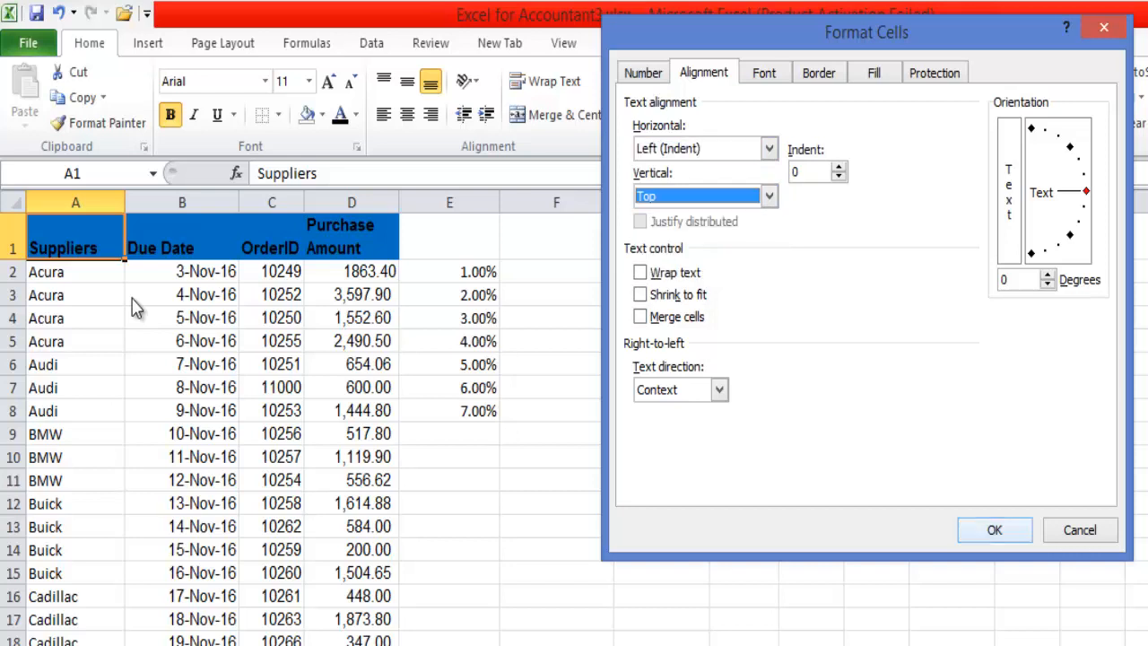
key("Return")
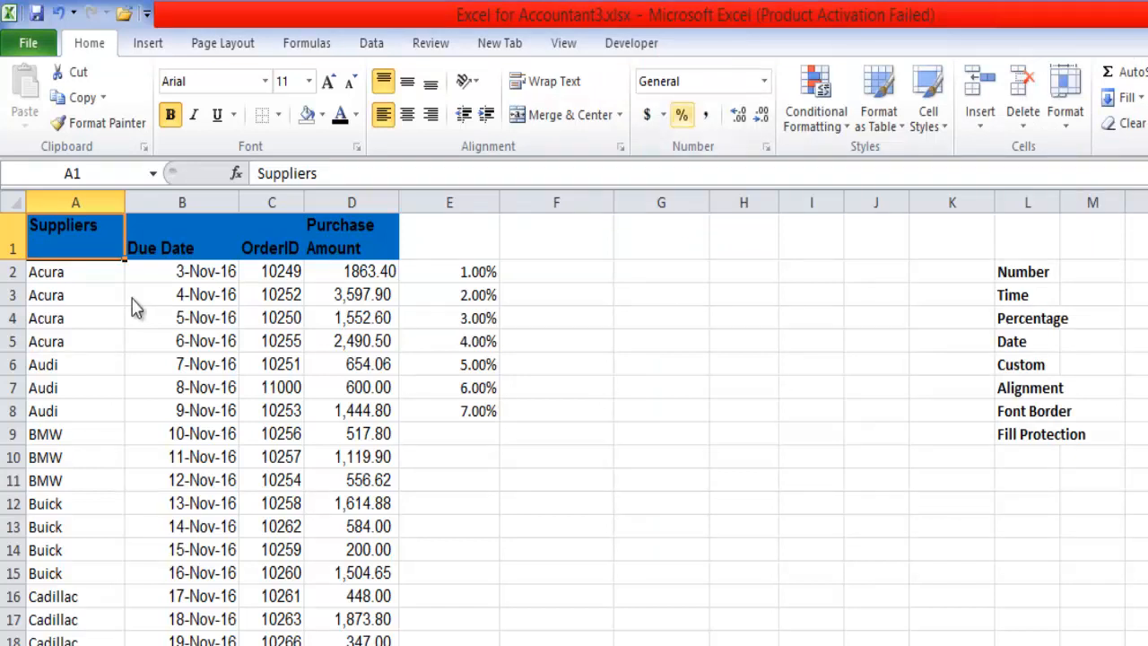
Step: Change the horizontal alignment of the Suppliers heading in A1 to Right (Indent), keeping the vertical alignment at Top
key("ctrl+1")
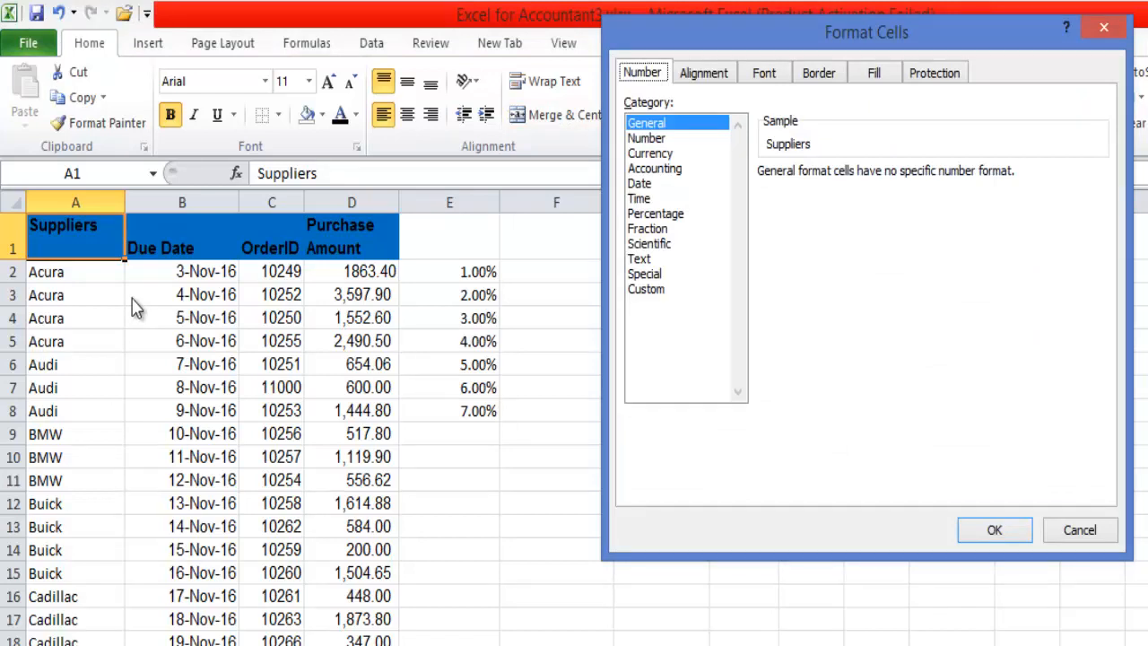
key("ctrl+Tab")
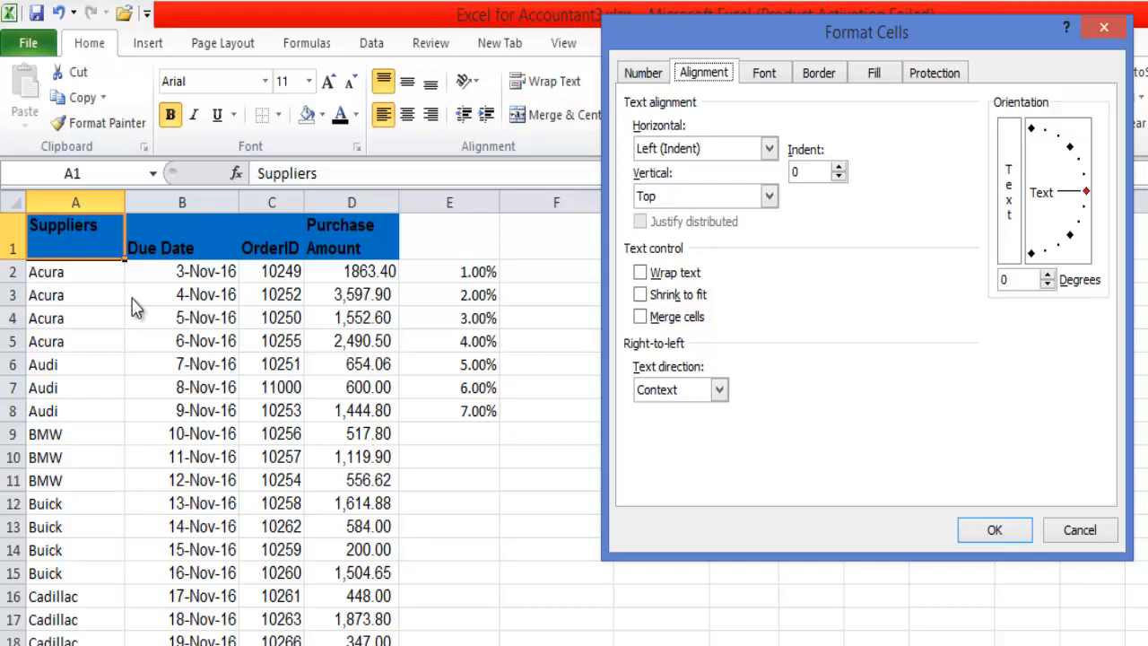
key("alt+v")
key("alt+Down")
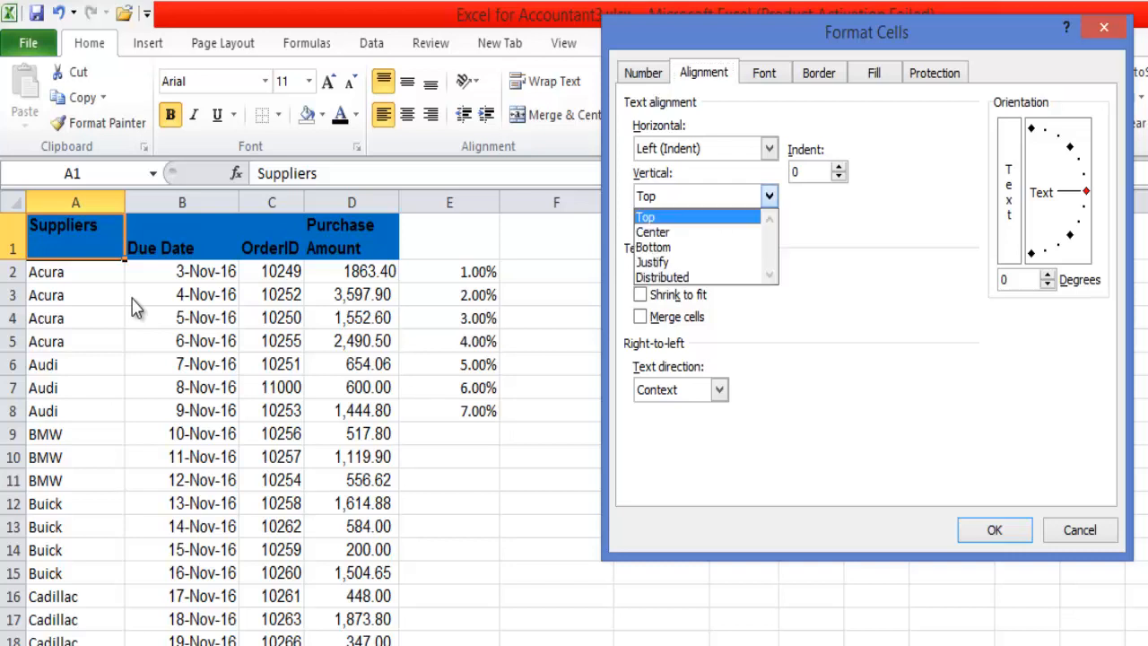
key("Escape")
key("alt+h")
key("alt+Down")
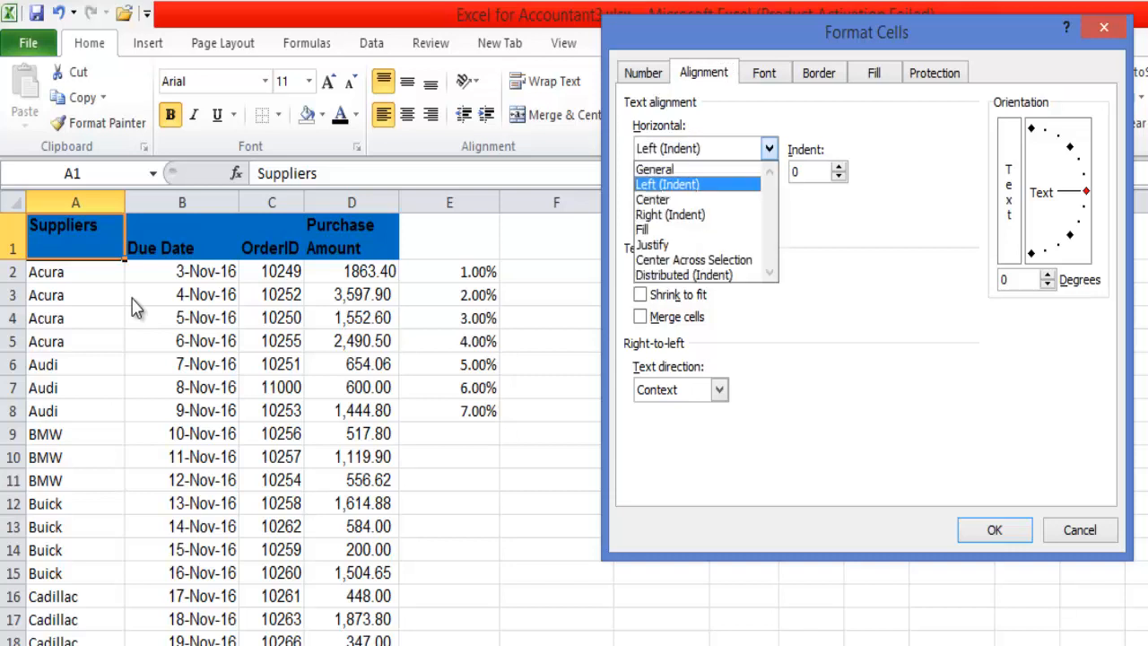
key("Down")
key("Down")
key("Return")
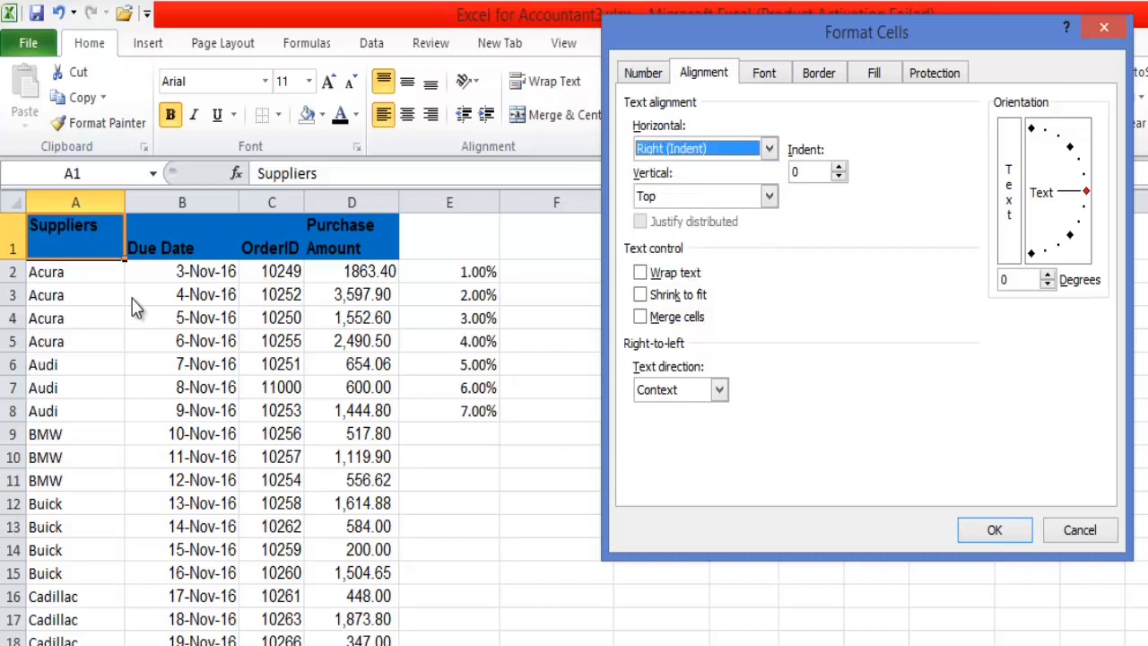
key("Return")
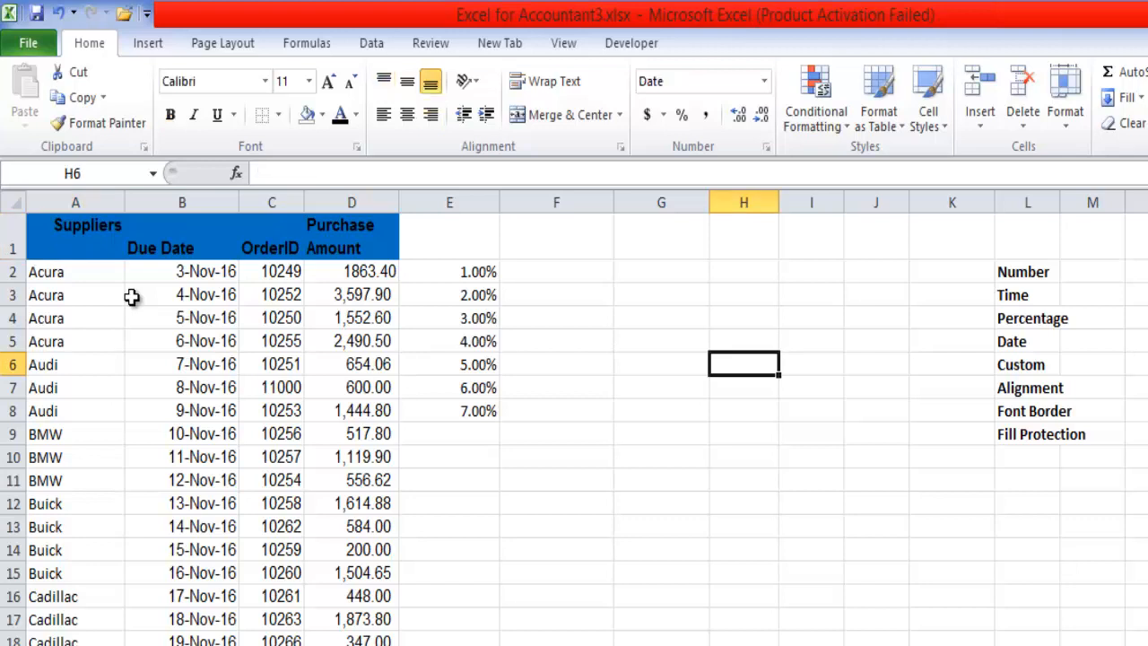
key("ctrl+1")
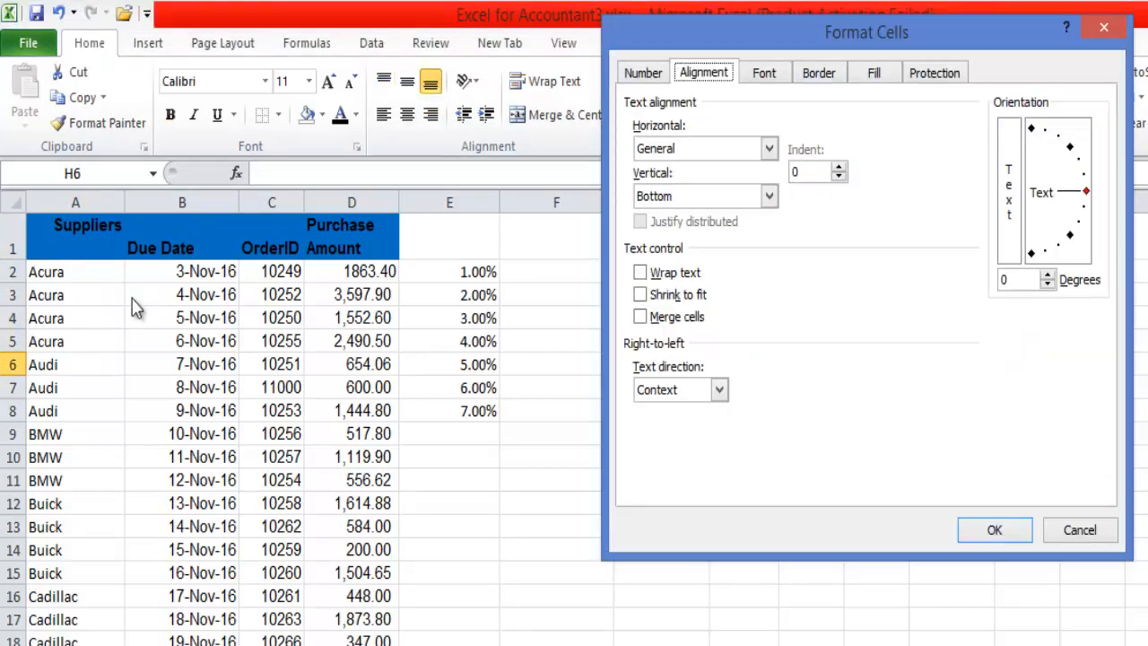
key("Escape")
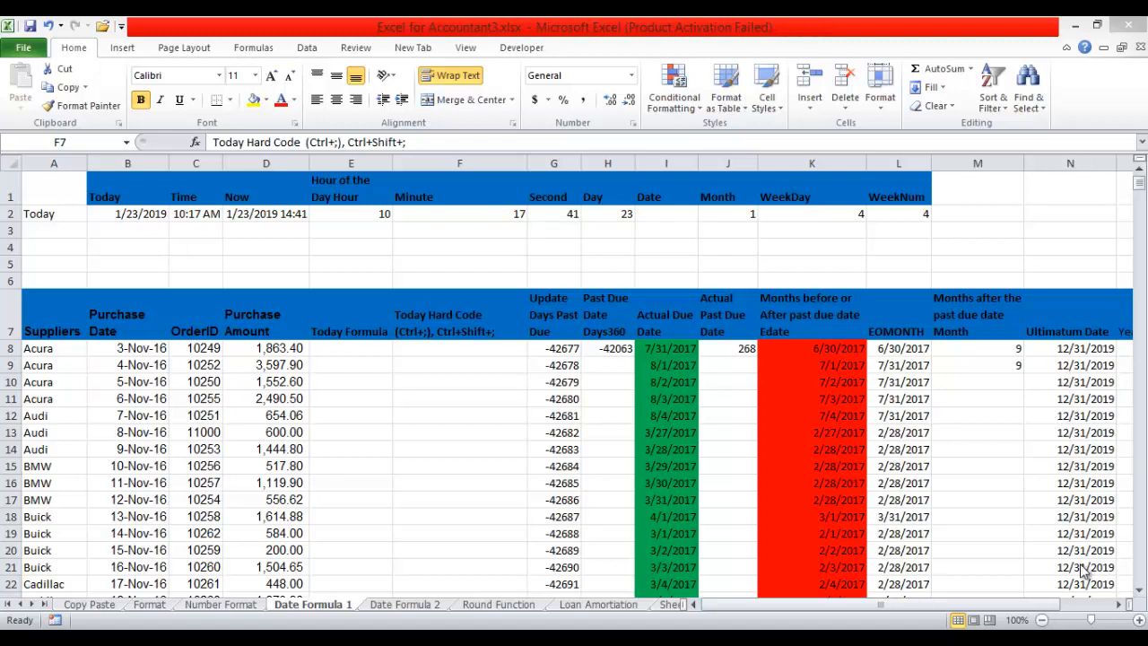
Step: Look over the headings from Suppliers to Today Hard Code and the first purchase amount on the Date Formula 1 sheet
left_click(454, 319)
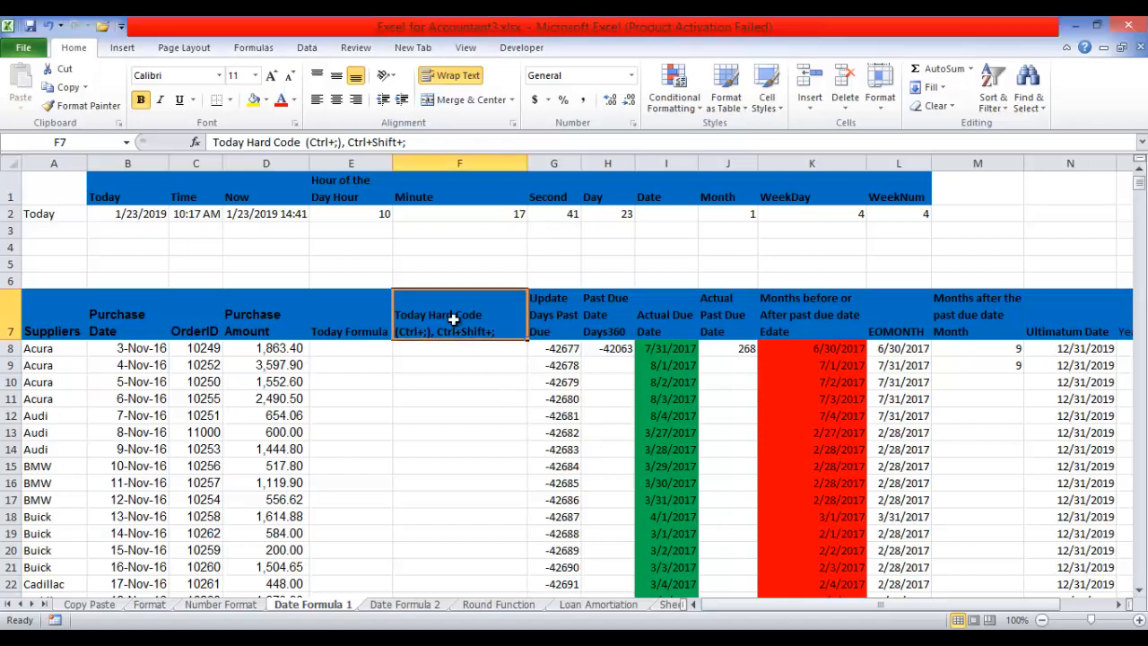
left_click(365, 323)
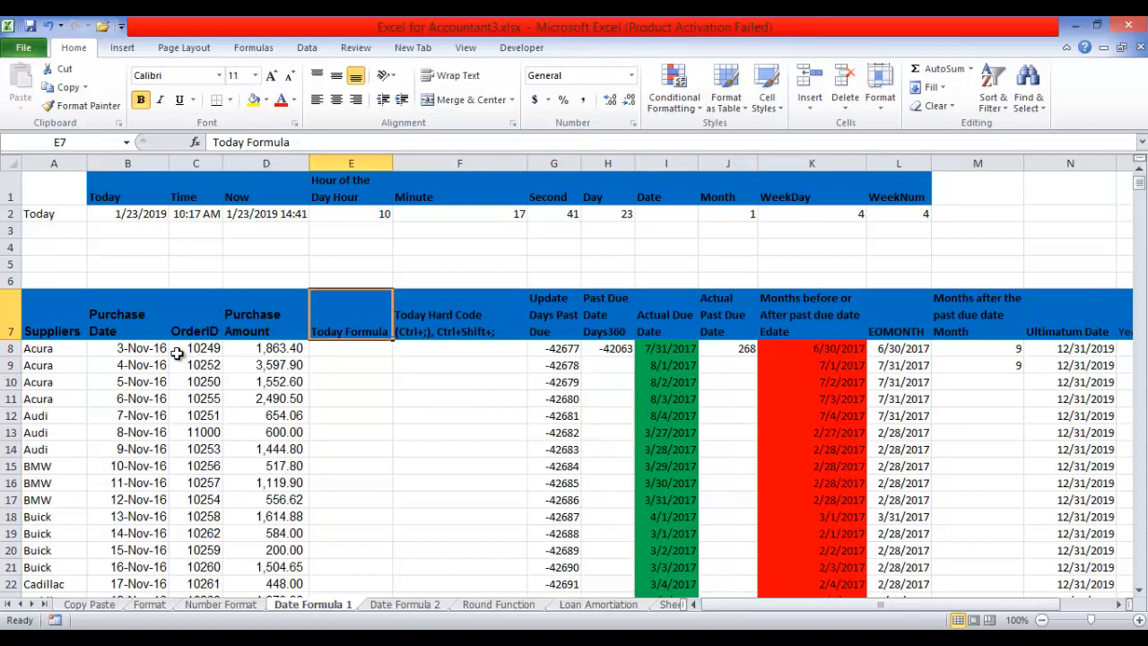
left_click(60, 328)
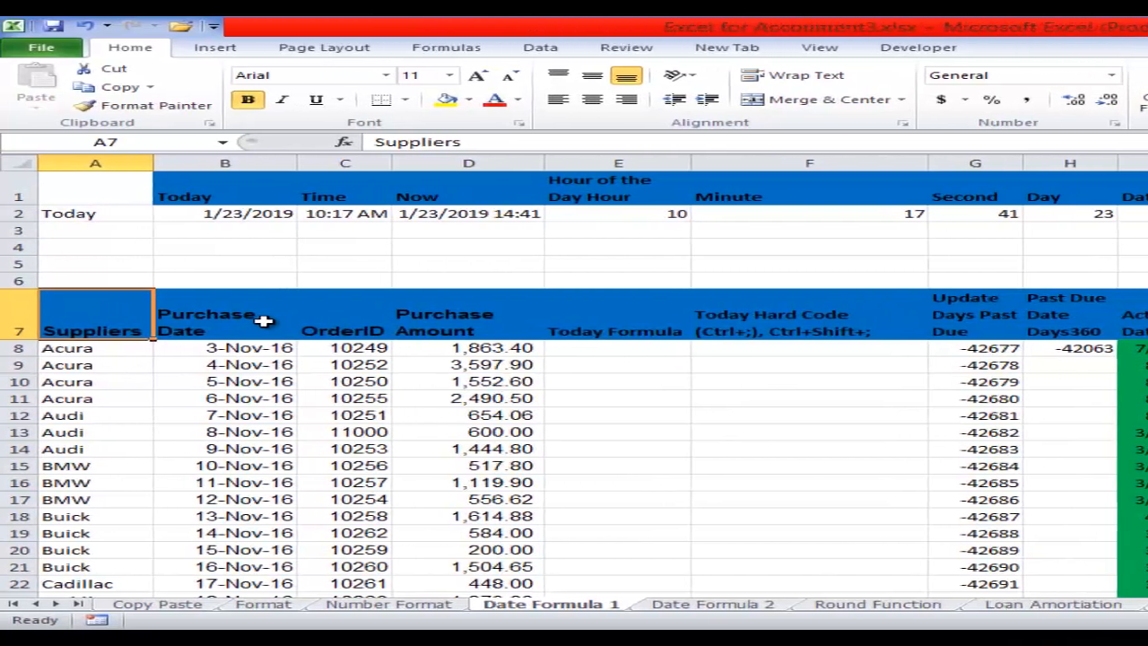
left_click(263, 320)
left_click(351, 312)
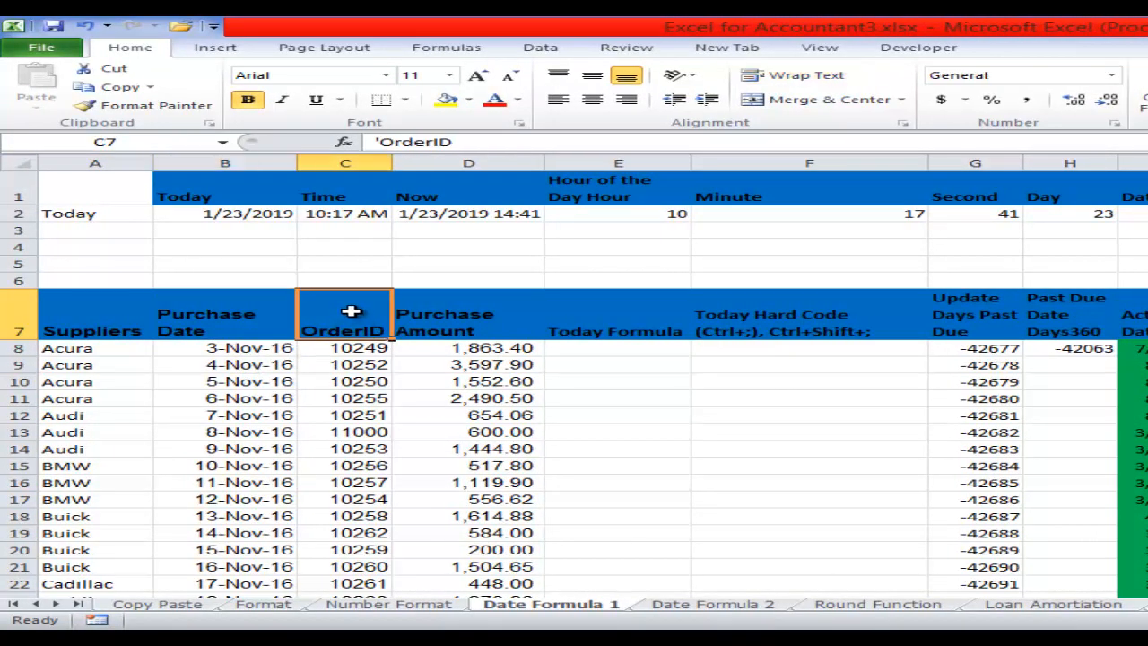
left_click(476, 350)
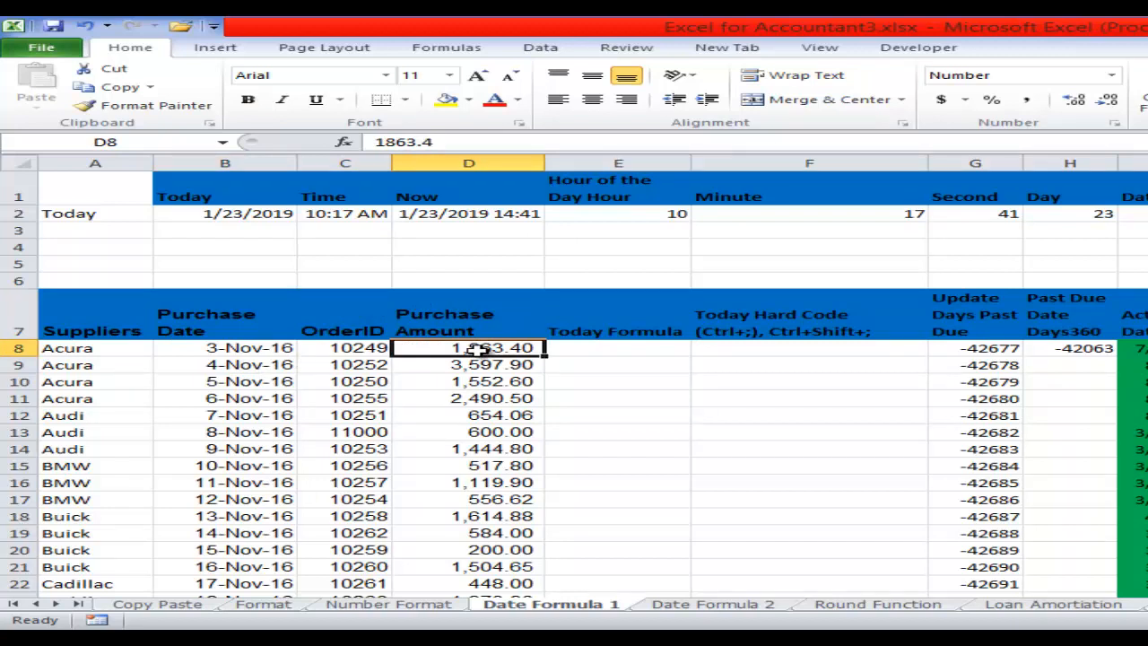
Step: Enter the formula =TODAY() in cell E8 under the Today Formula heading
left_click(611, 350)
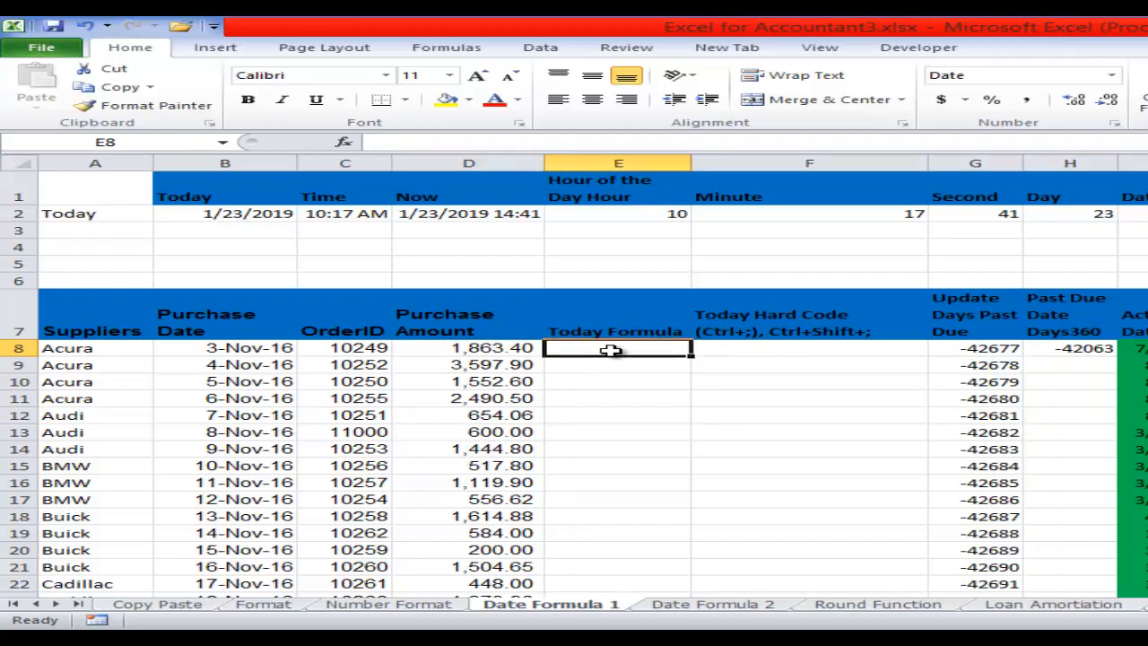
type("=")
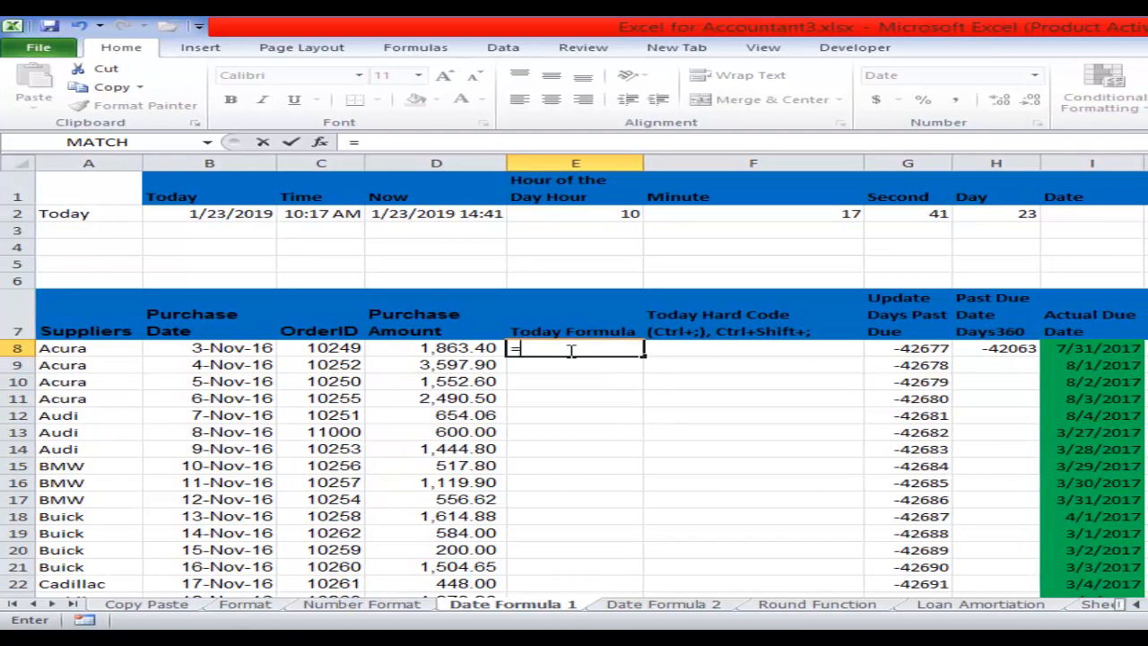
type("today")
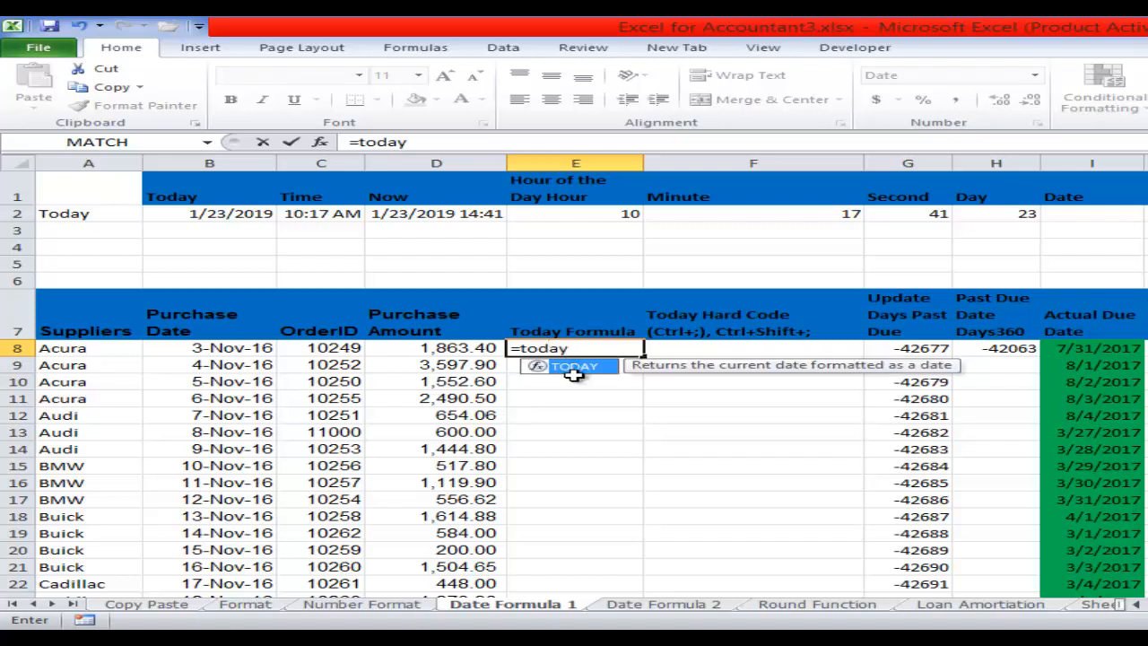
double_click(578, 369)
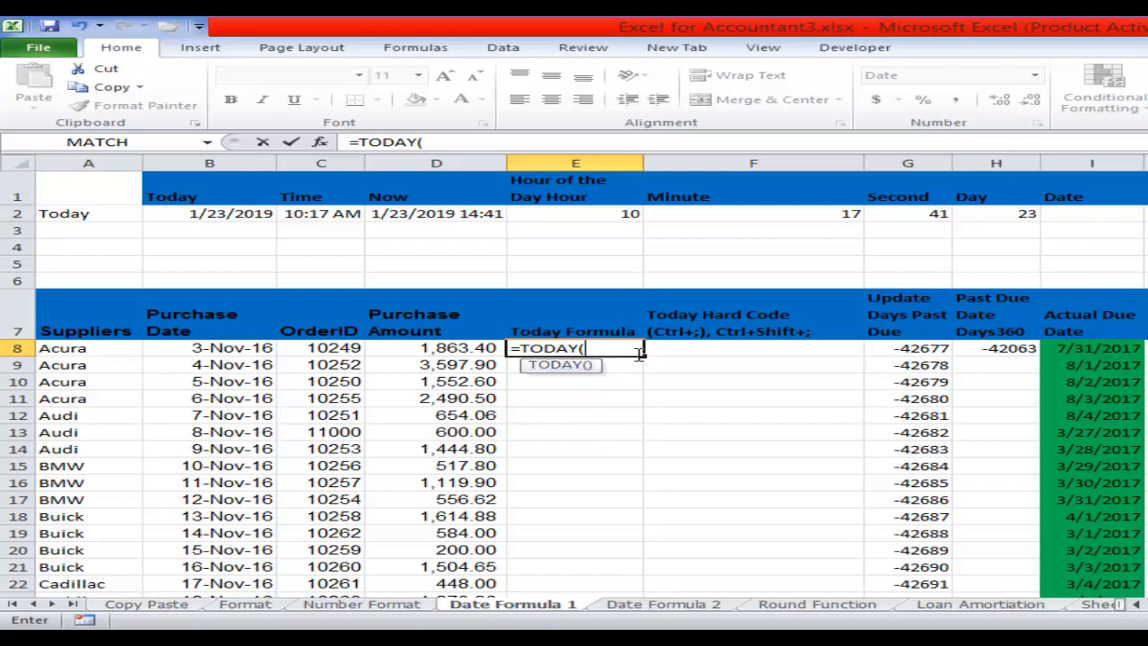
type(")")
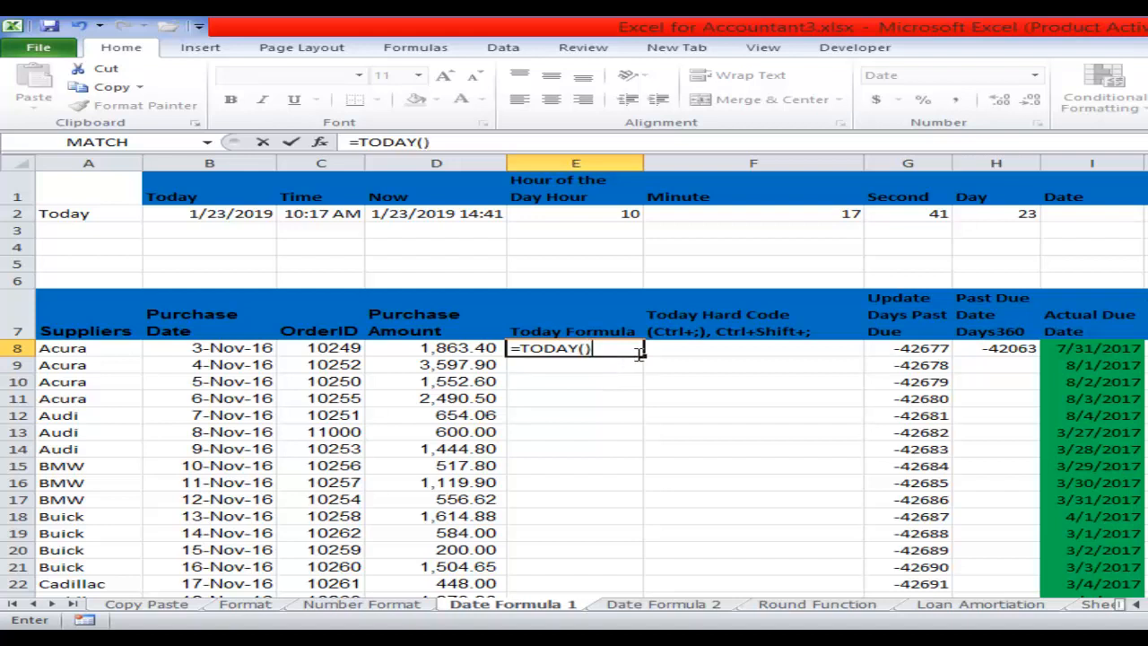
key("Return")
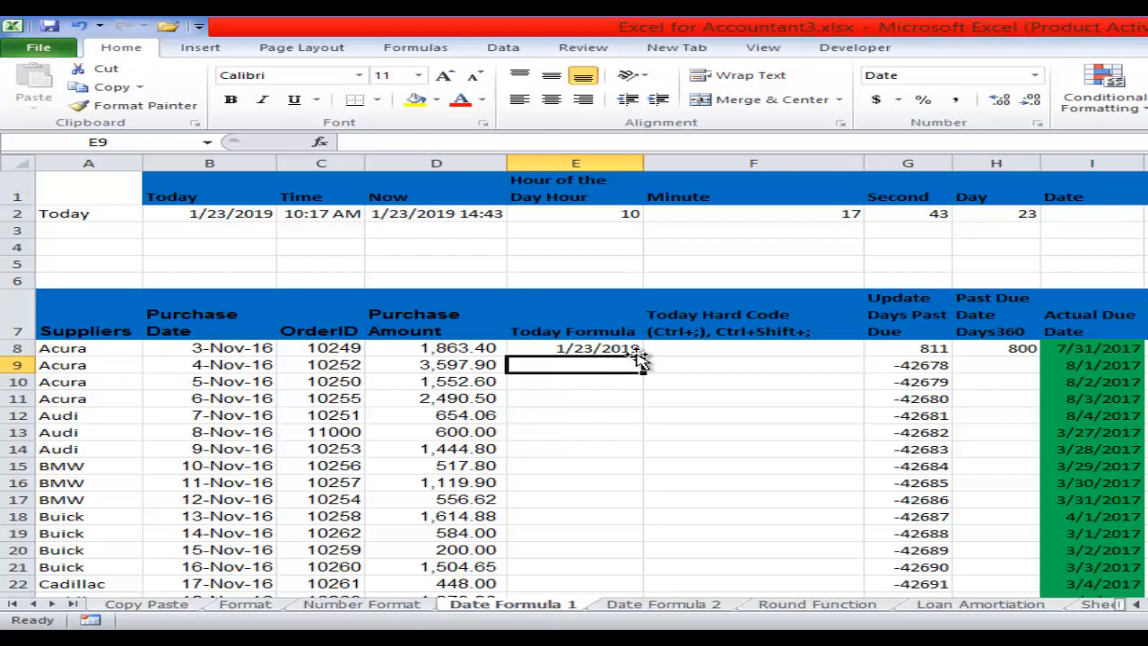
key("F8")
key("F8")
key("F8")
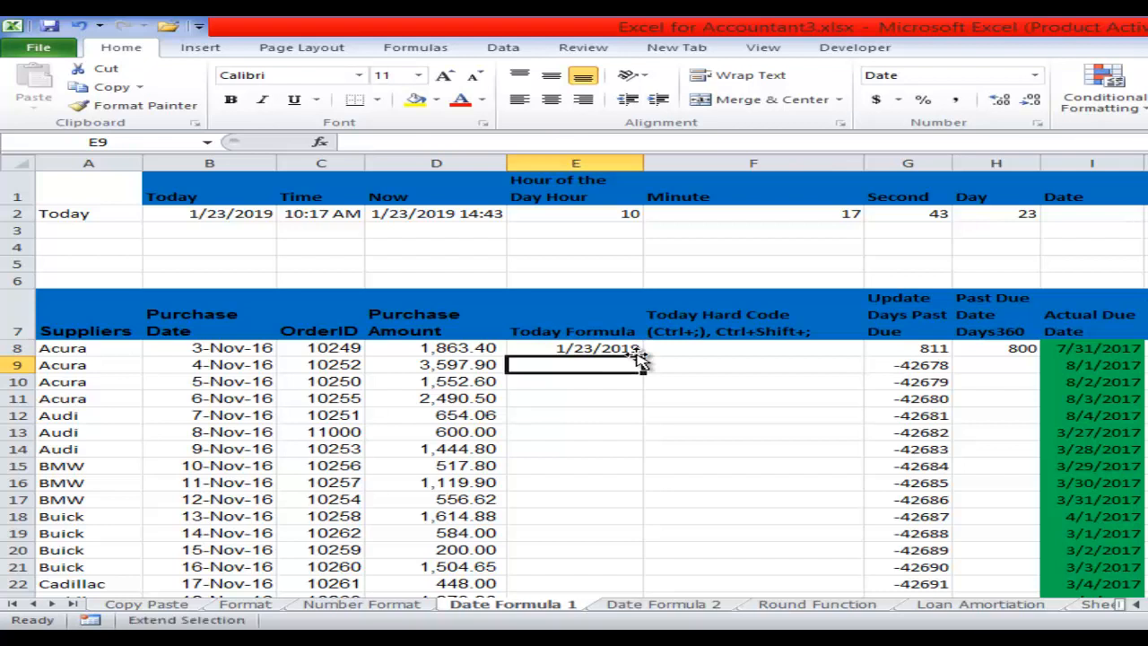
key("F8")
key("F8")
key("F8")
key("F8")
key("F8")
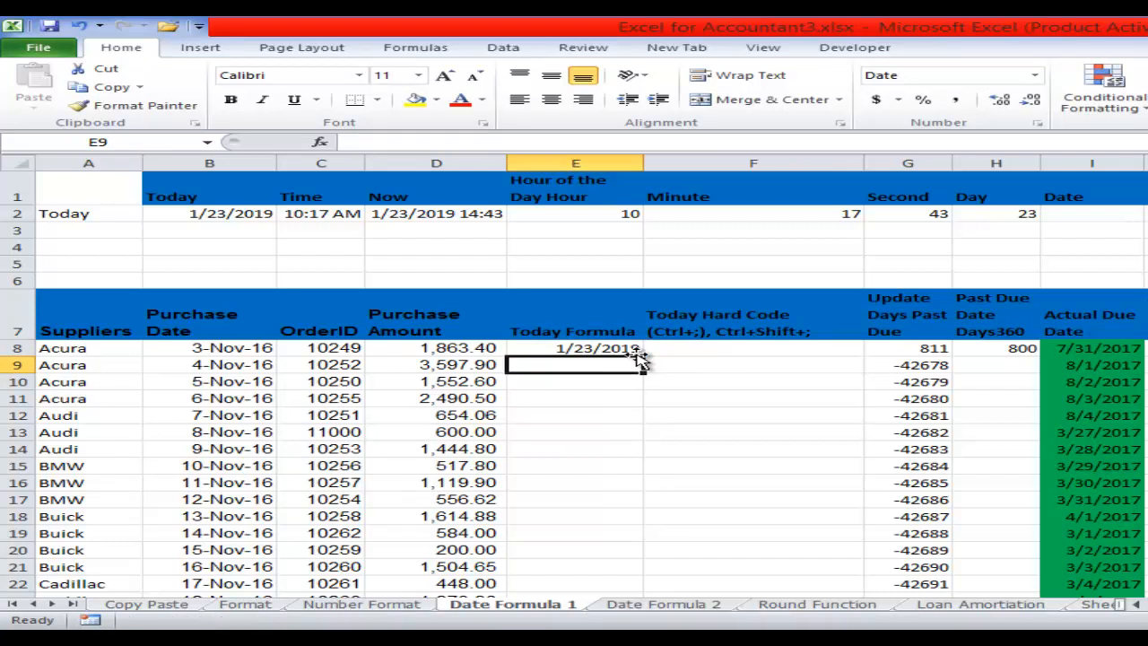
key("F8")
key("F8")
key("F8")
key("F8")
key("F8")
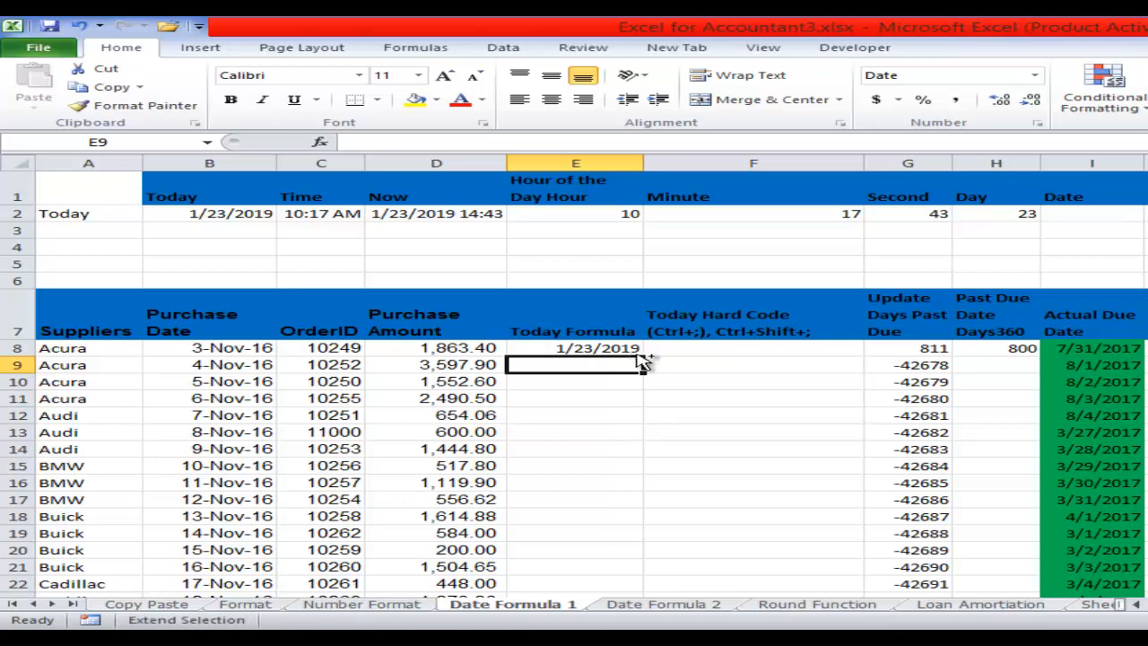
key("F8")
Step: Fill the TODAY formula from E8 down the Today Formula column alongside the supplier rows
left_click(599, 350)
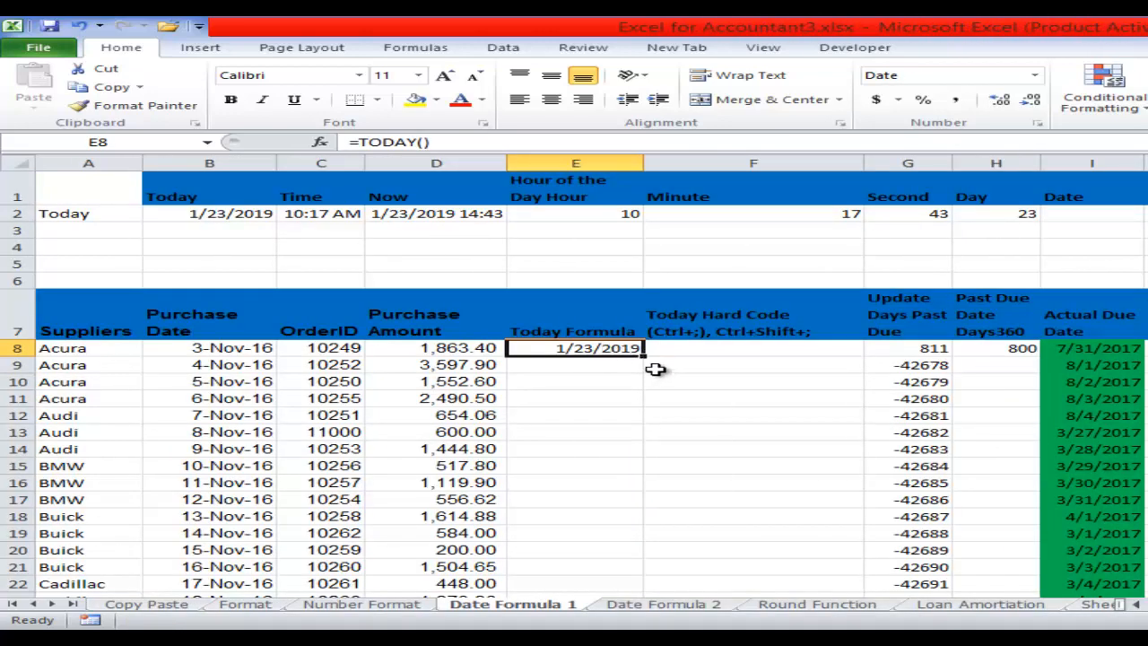
left_click_drag(643, 357, 644, 358)
double_click(644, 357)
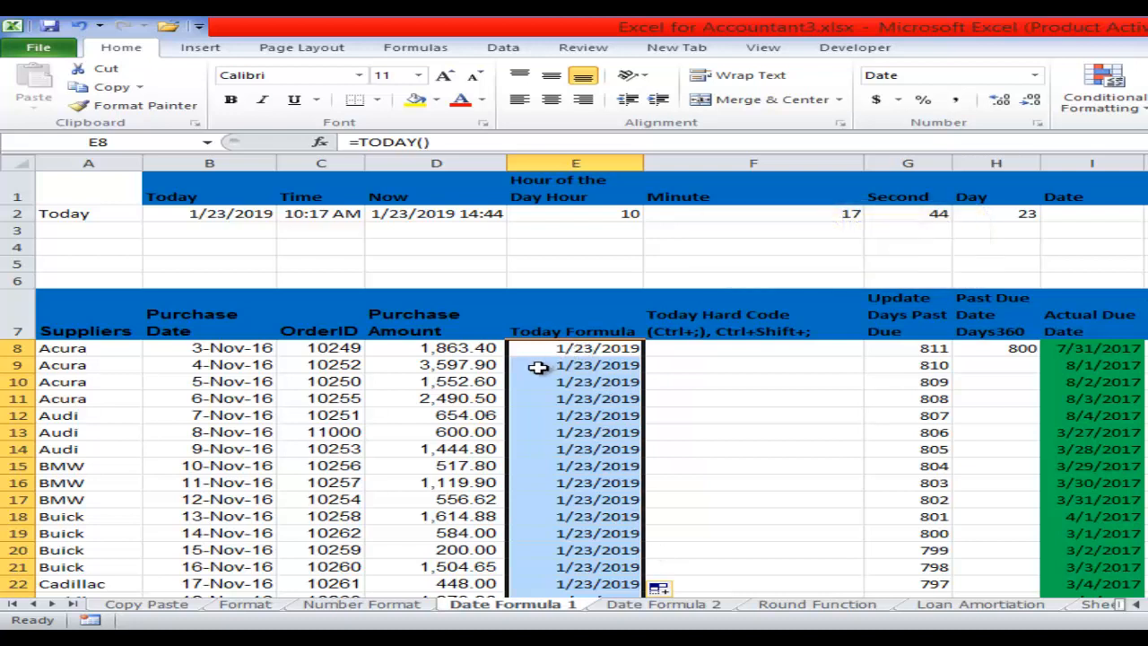
Step: Insert the current date 1/23/2019 as a hard-coded value in cell F8 under the Today Hard Code heading
left_click(678, 350)
key("ctrl+semicolon")
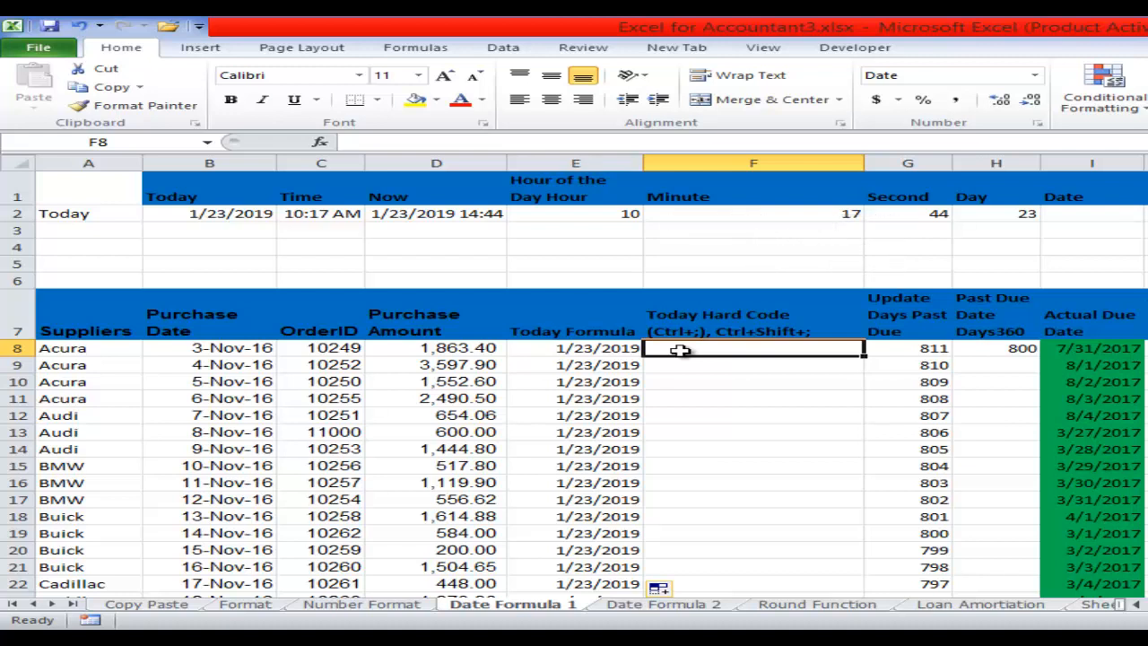
key("ctrl+semicolon")
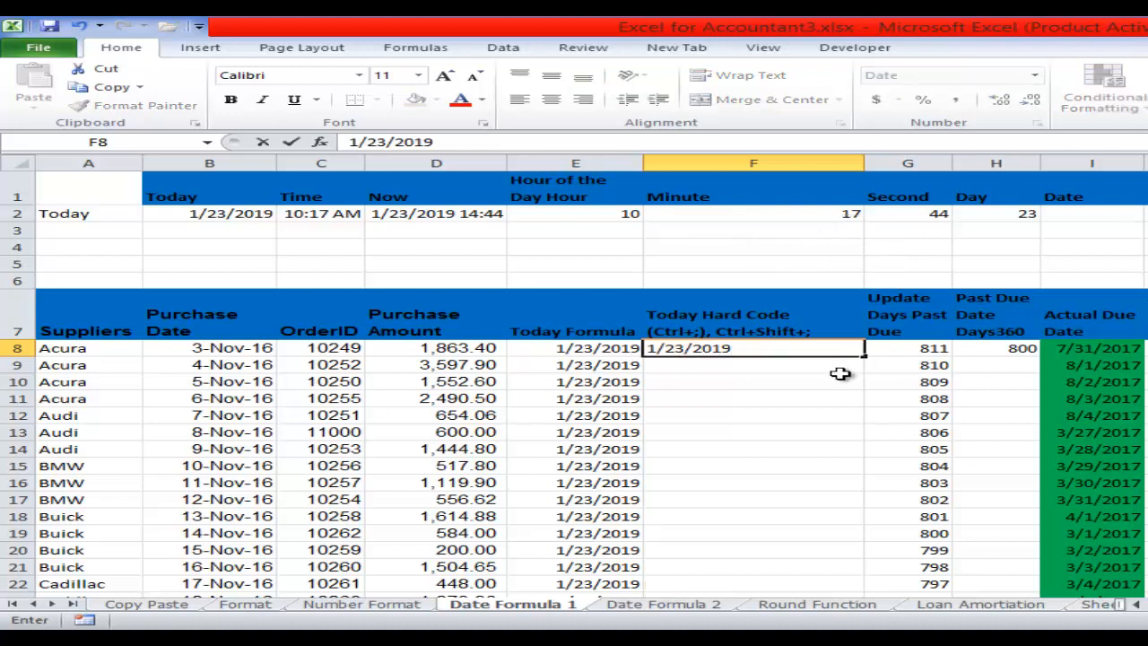
left_click(806, 382)
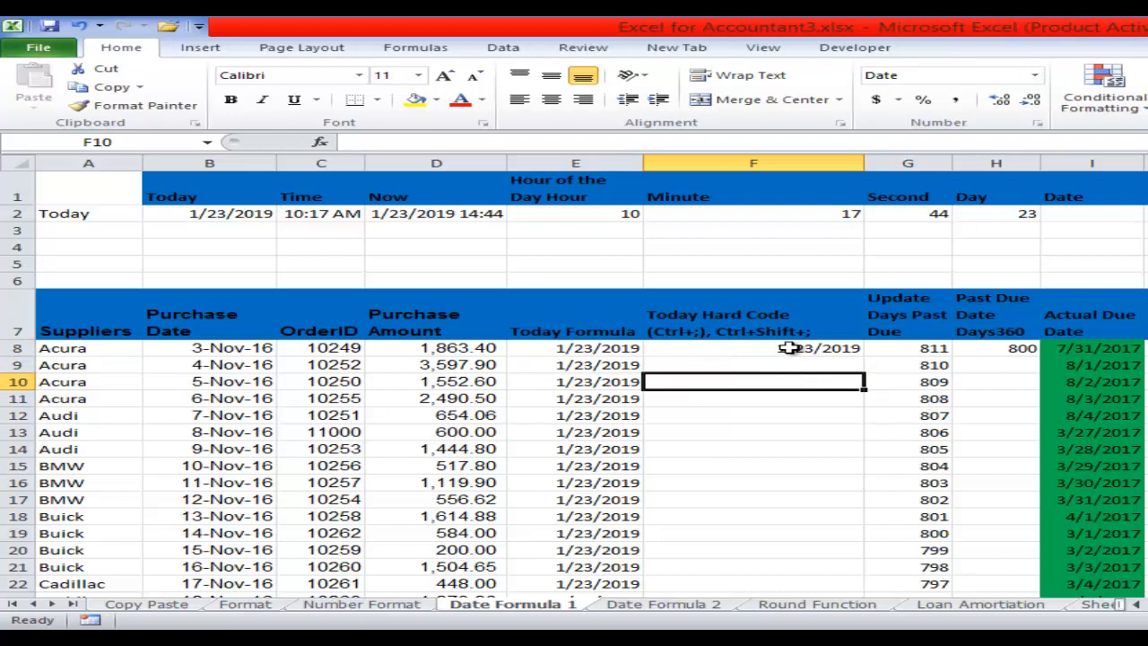
left_click(789, 348)
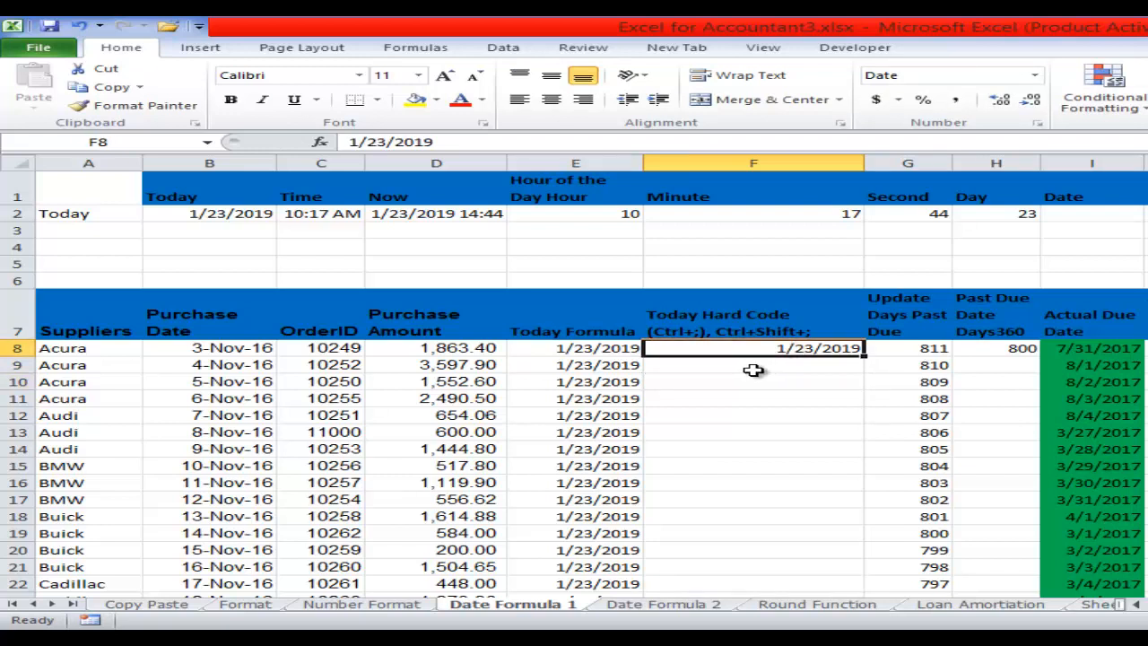
Step: Insert the current time, 2:45 PM, as a hard-coded value in cell F9 and clear it again
left_click(754, 371)
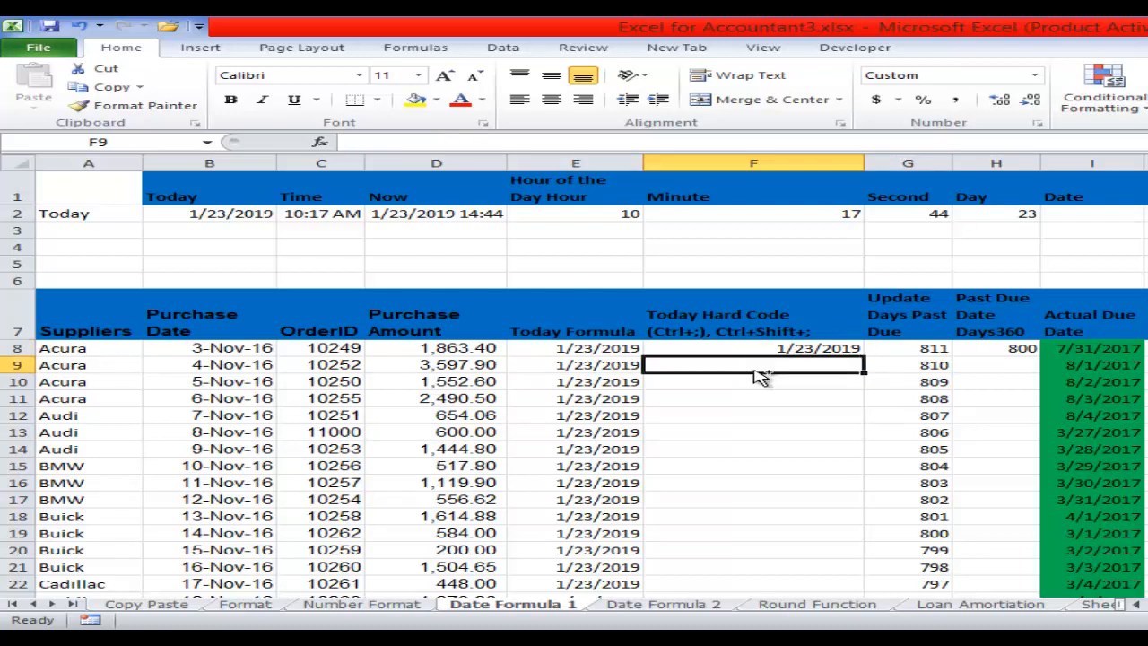
key("ctrl+shift+semicolon")
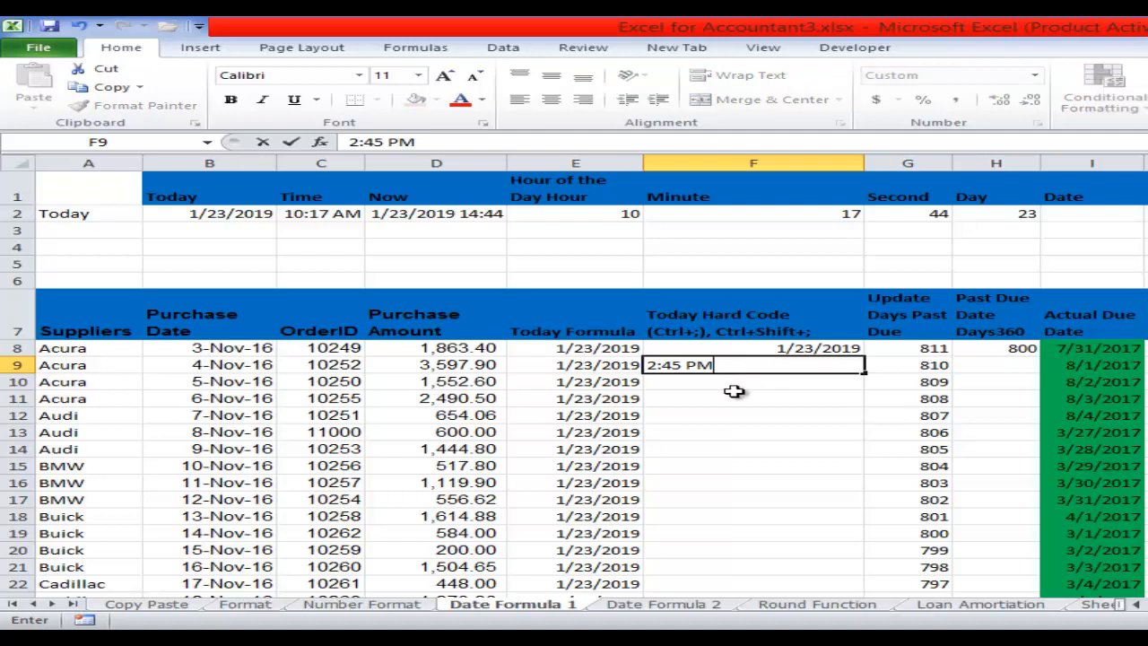
left_click(730, 411)
left_click(788, 364)
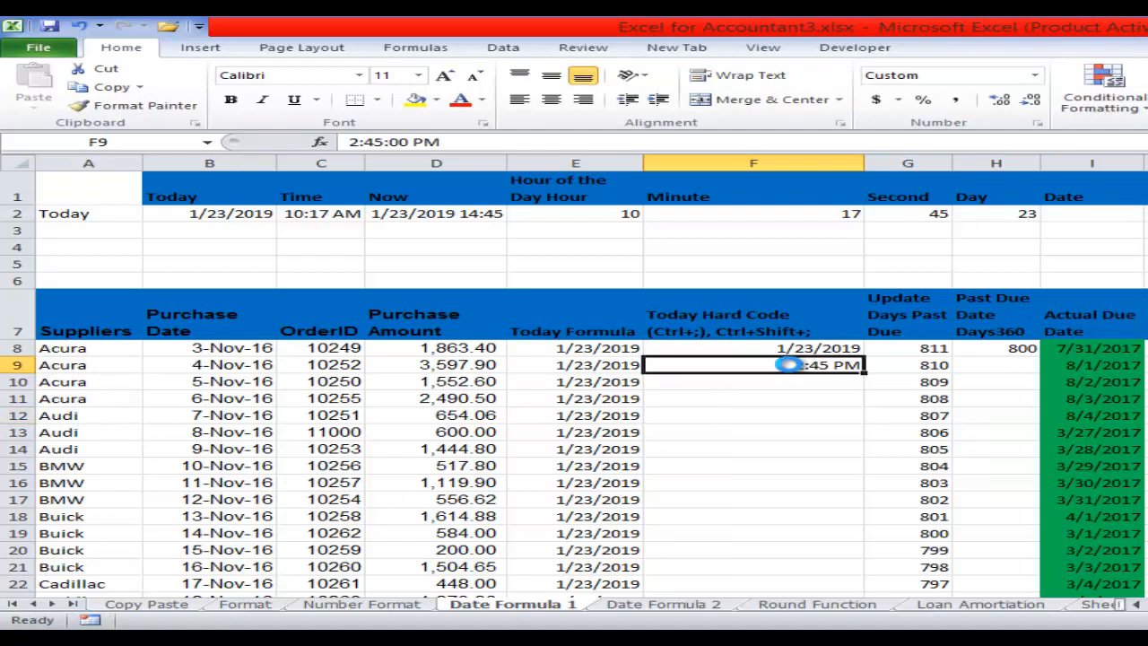
key("Delete")
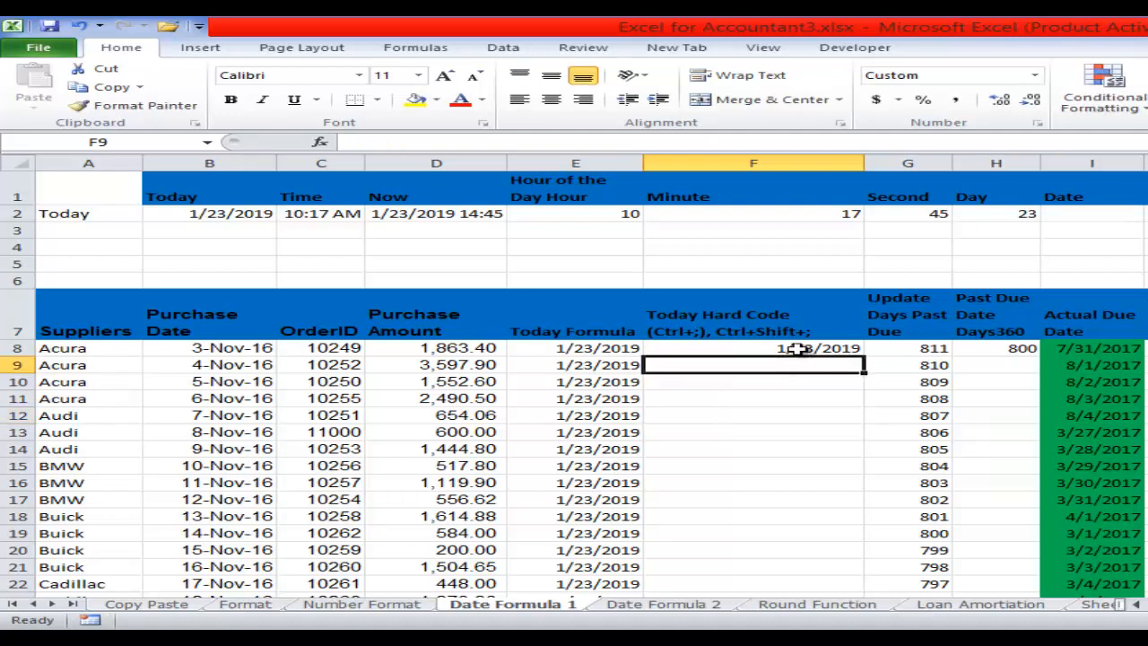
Step: Fill the date series from F8 down the Today Hard Code column and compare its entries with the formula in E8
left_click(799, 350)
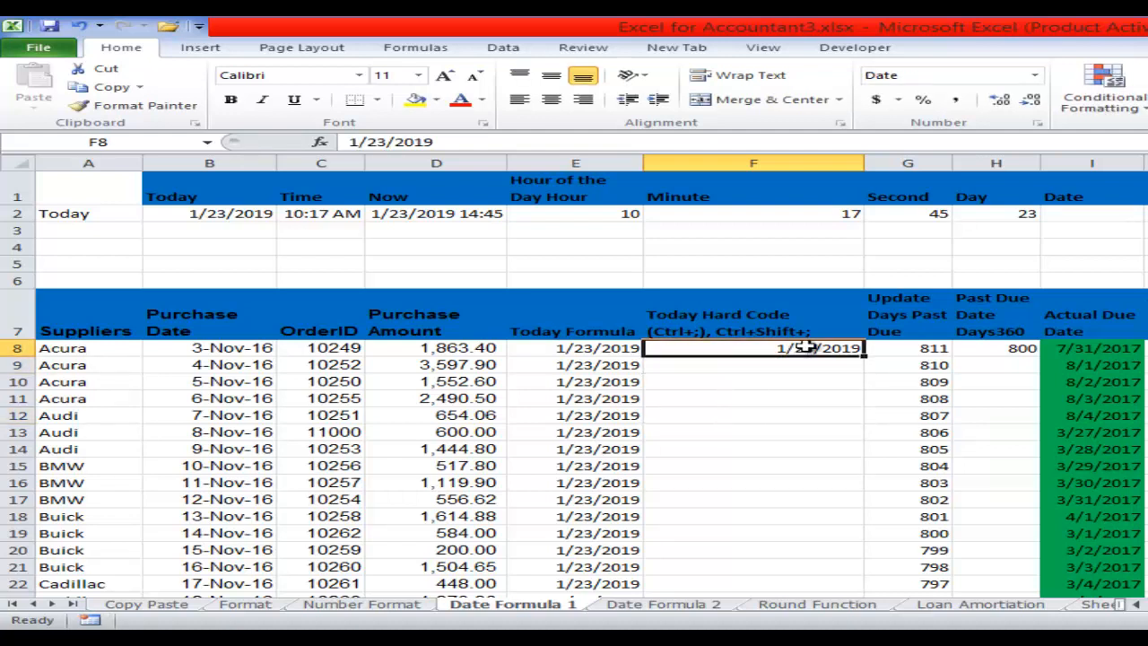
double_click(866, 356)
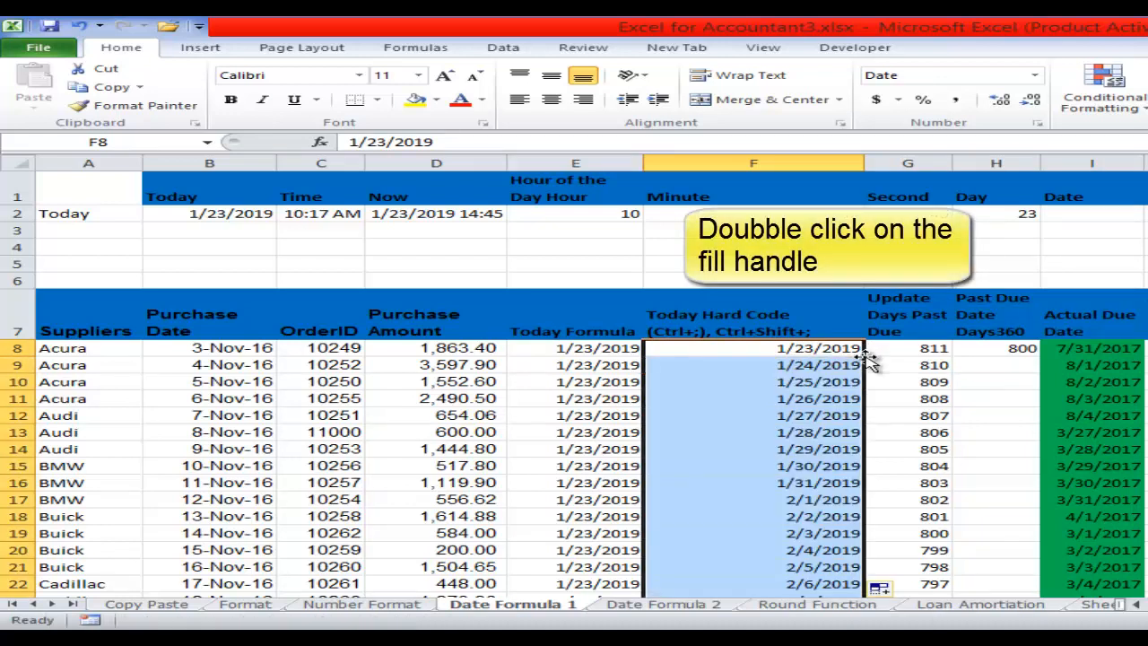
left_click(797, 366)
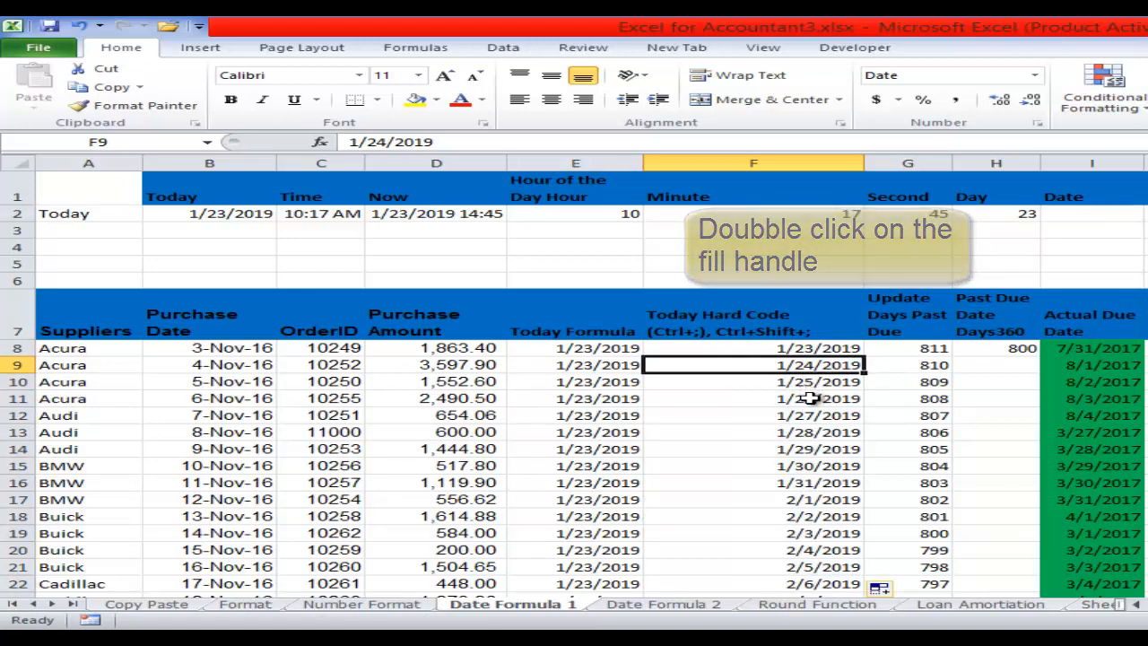
left_click(805, 399)
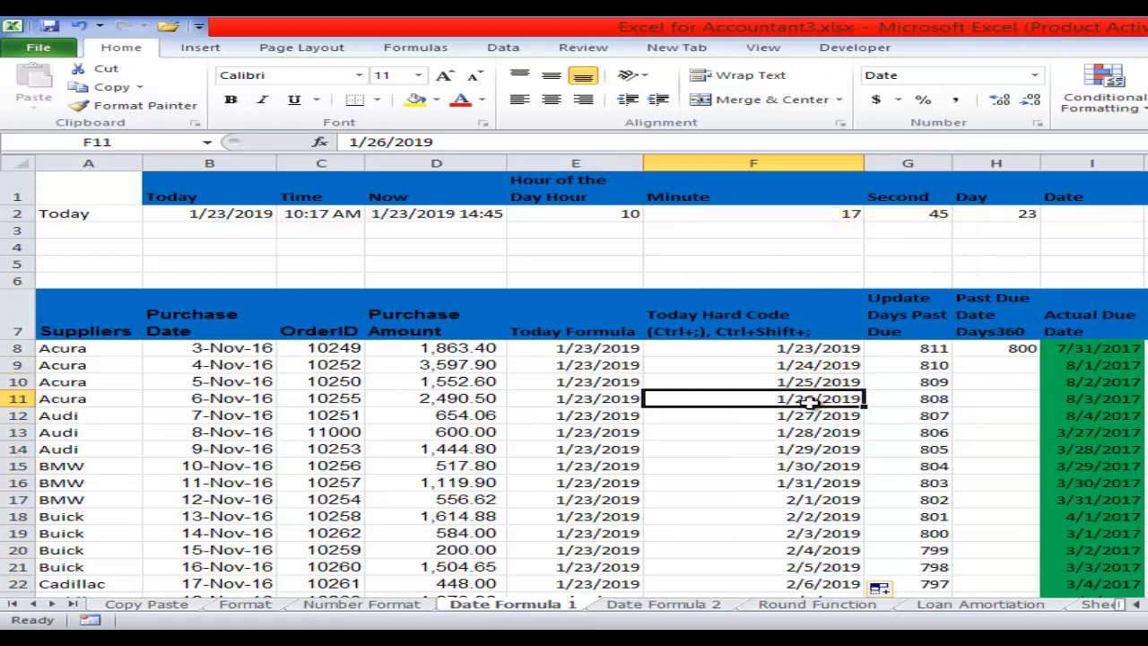
left_click(585, 349)
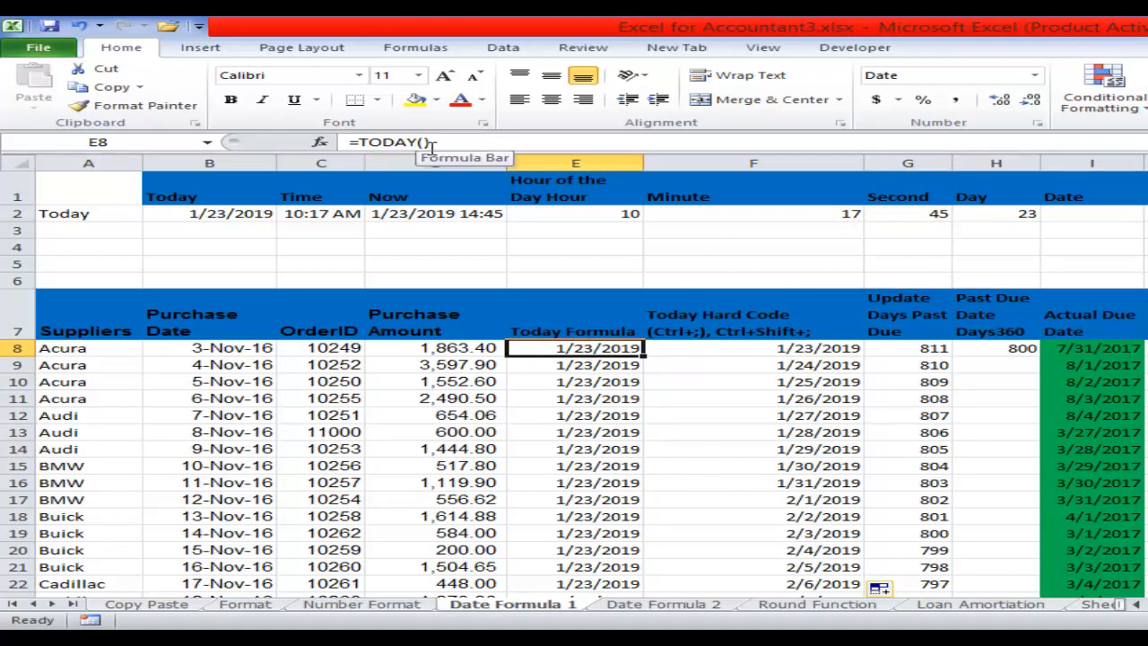
left_click(814, 349)
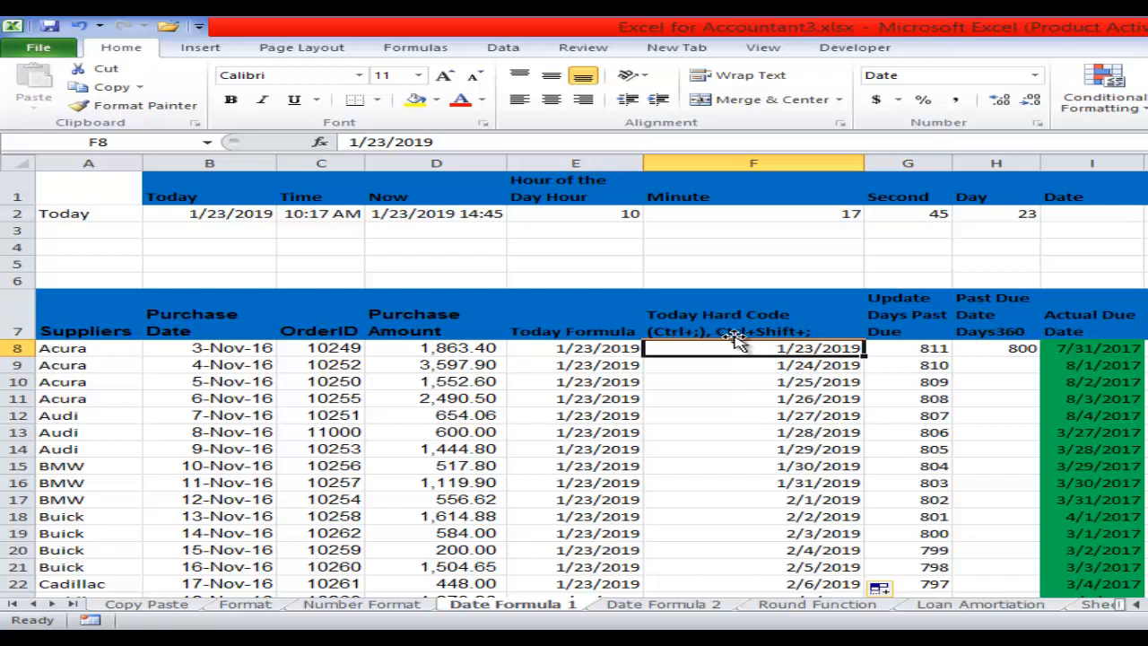
Step: Shorten the heading in F7 to Today Hard Code (Ctrl+;), removing the Ctrl+Shift+; part
double_click(808, 331)
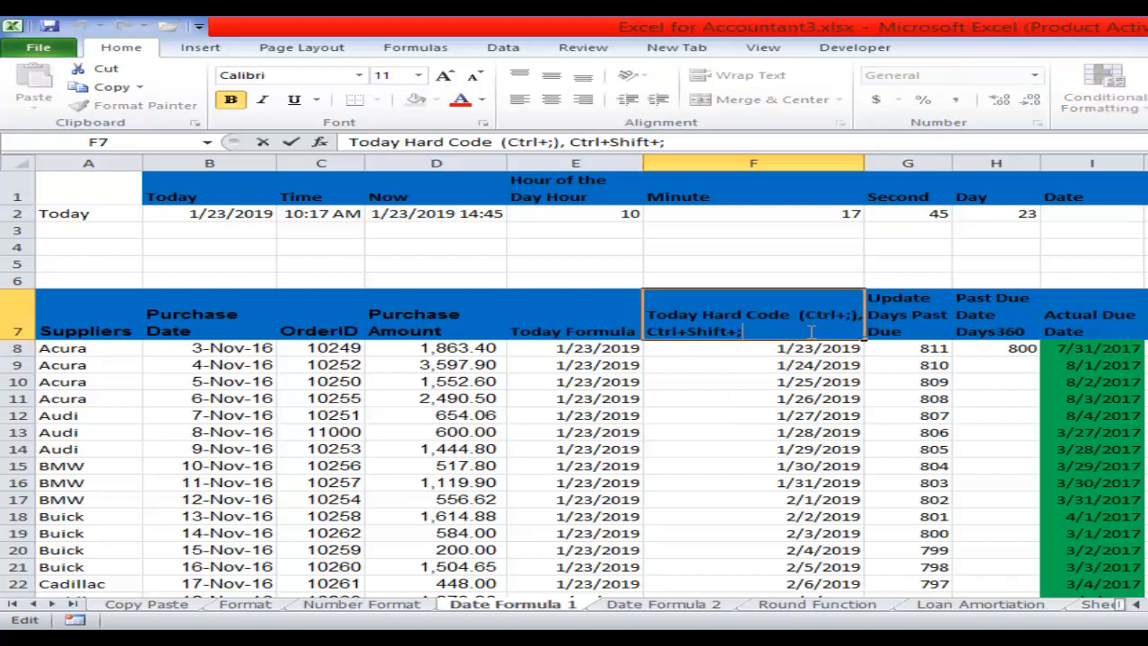
key("BackSpace")
key("BackSpace")
key("BackSpace")
key("BackSpace")
key("BackSpace")
key("BackSpace")
key("BackSpace")
key("BackSpace")
key("BackSpace")
key("BackSpace")
key("BackSpace")
key("BackSpace")
key("BackSpace")
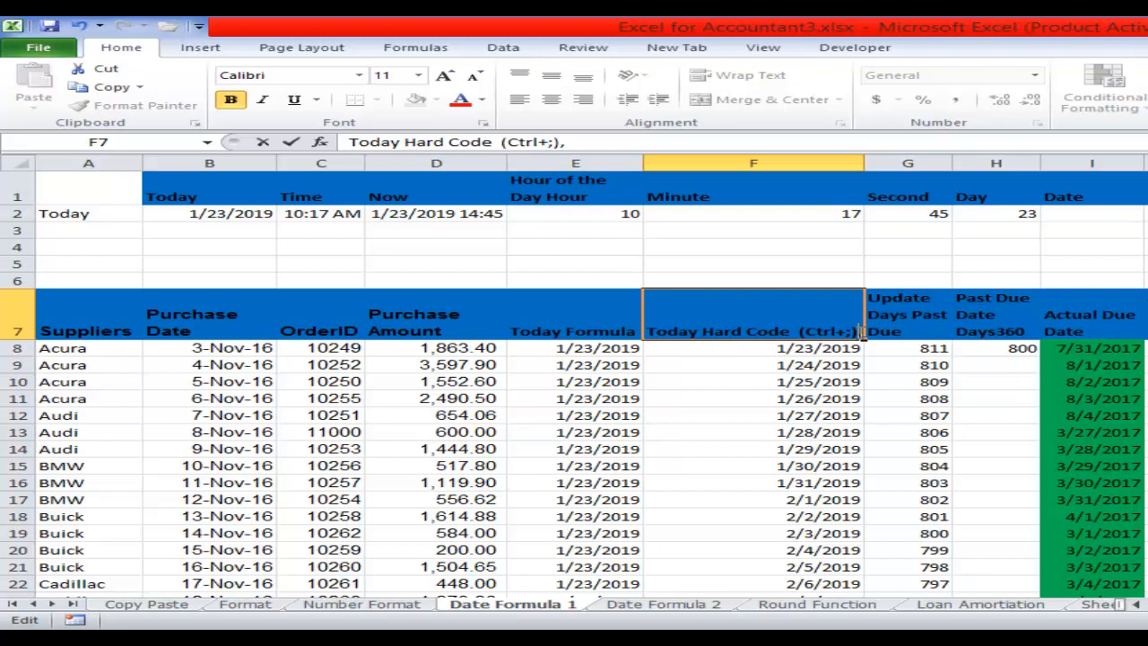
left_click(791, 363)
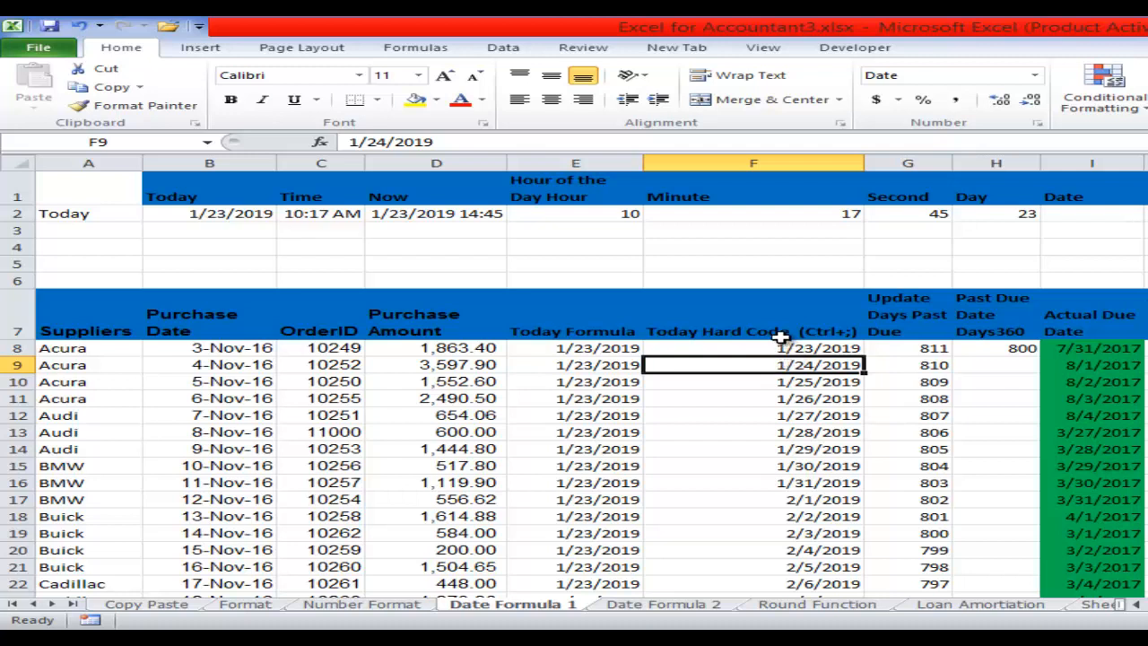
left_click(774, 332)
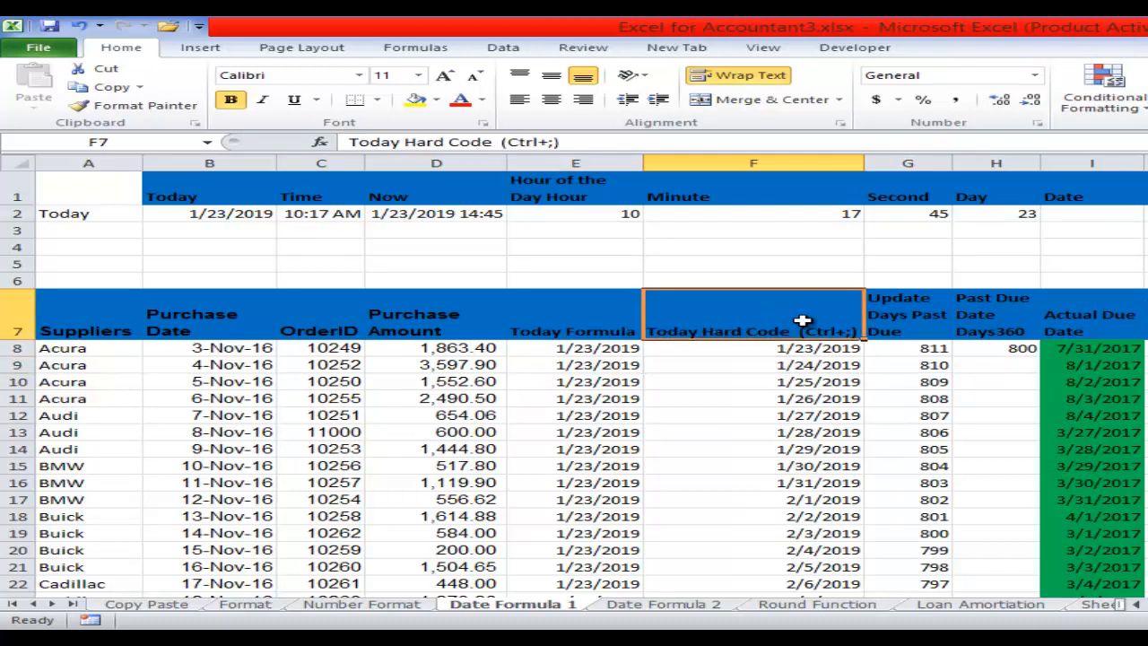
Step: Clear all values in the Update Days Past Due column from G8 down
left_click(925, 350)
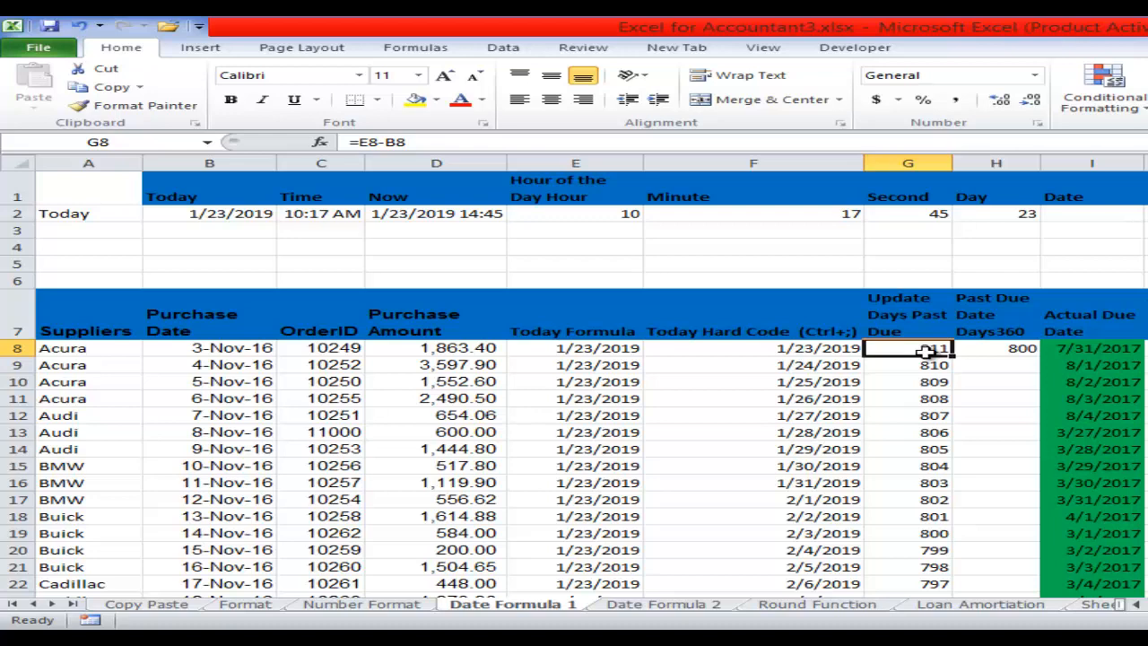
key("ctrl+shift+Down")
key("Delete")
key("ctrl+BackSpace")
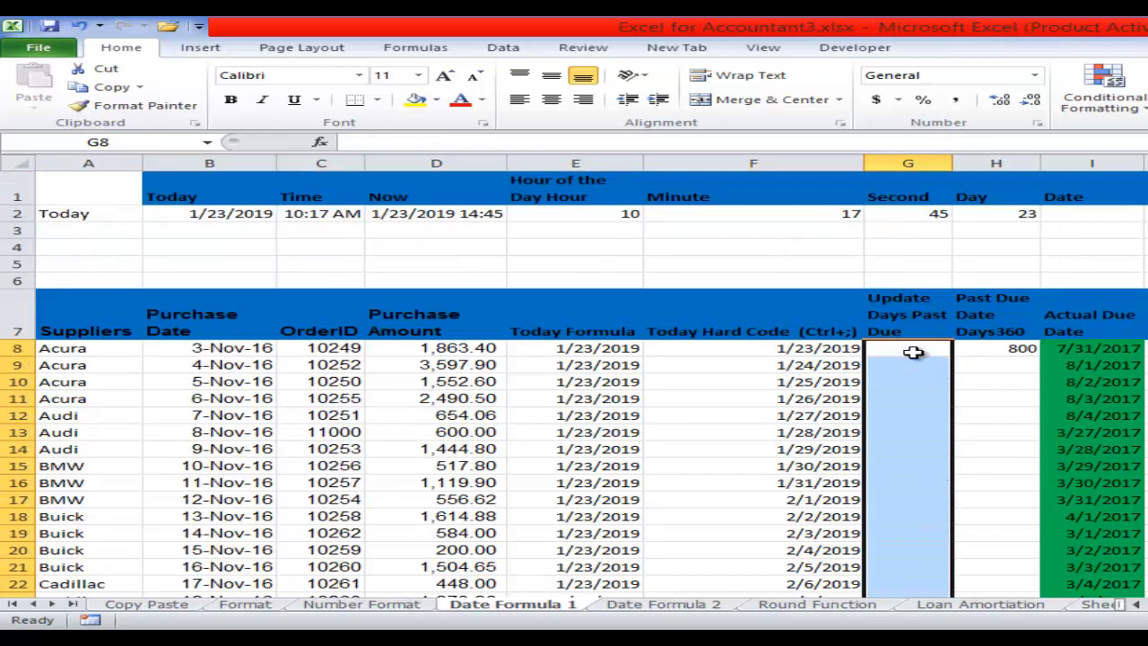
Step: Enter the formula =E8-B8 in cell G8 under Update Days Past Due, stopping the interrupting DLL-Files Fixer scan
left_click(913, 352)
type("=")
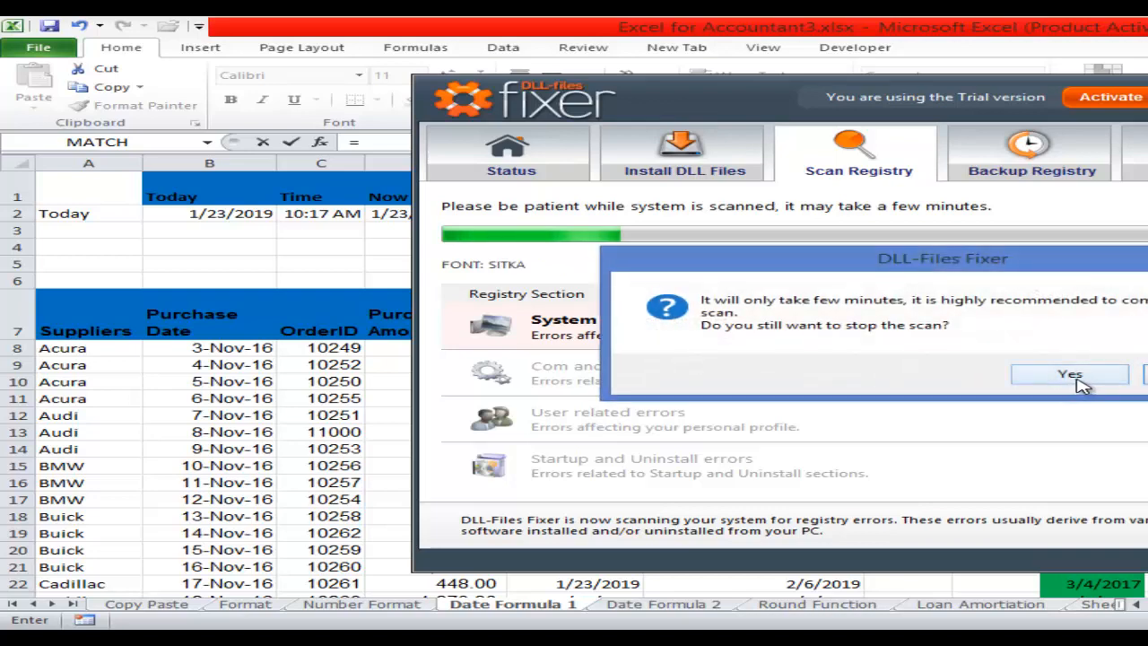
left_click(1072, 376)
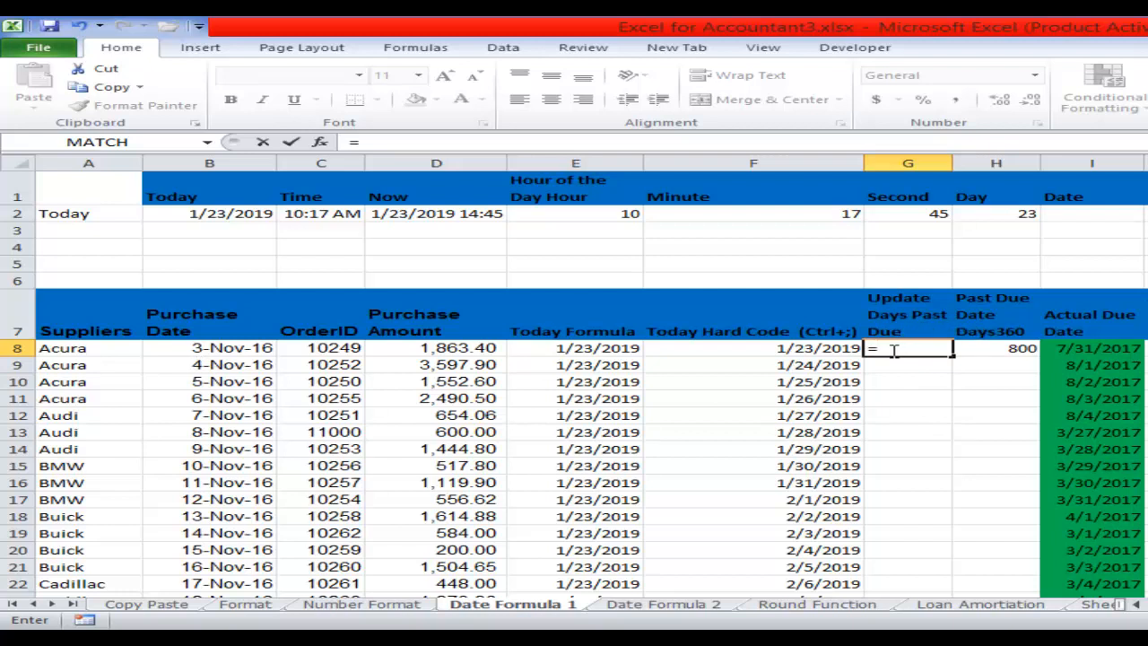
left_click(778, 350)
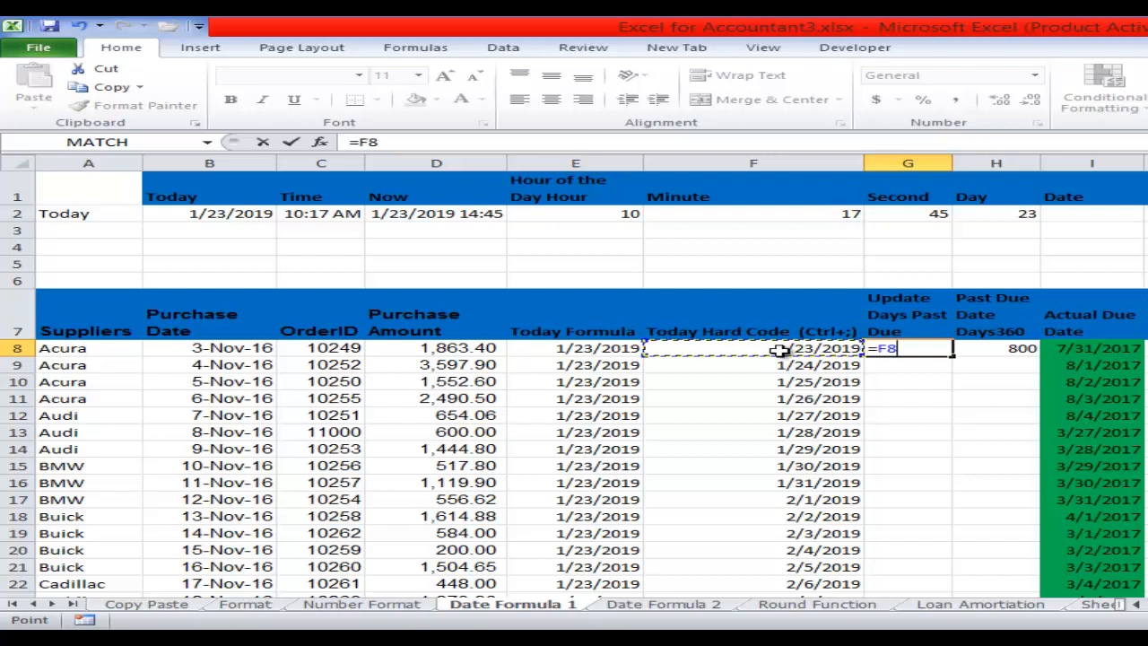
key("Left")
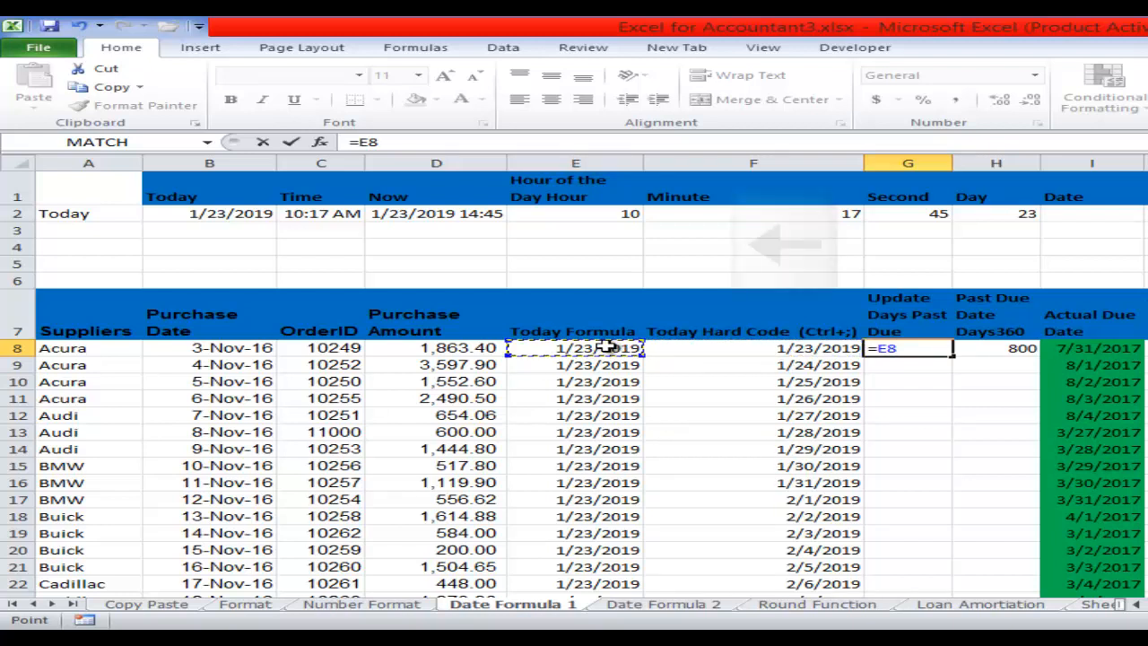
type("-")
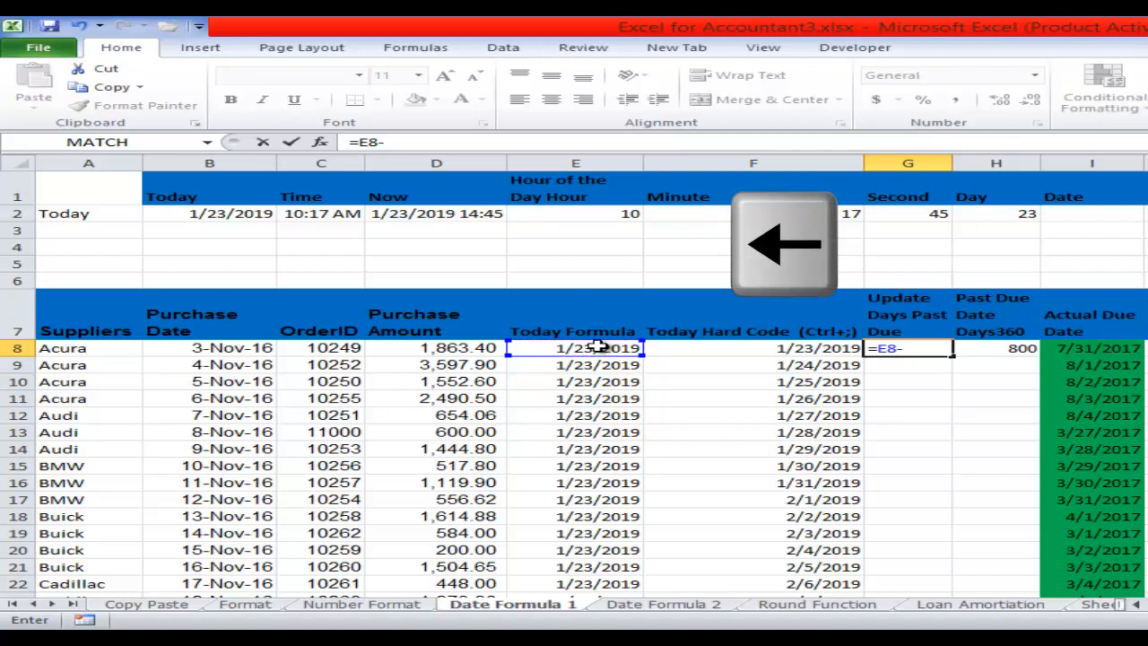
left_click(235, 348)
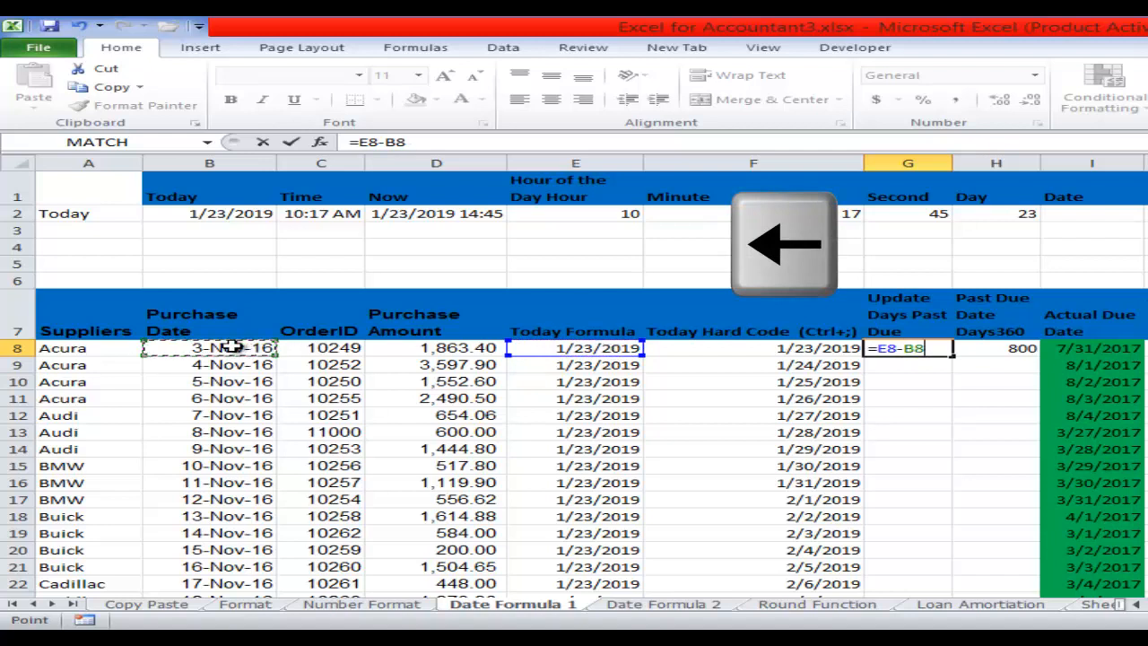
key("Return")
key("F8")
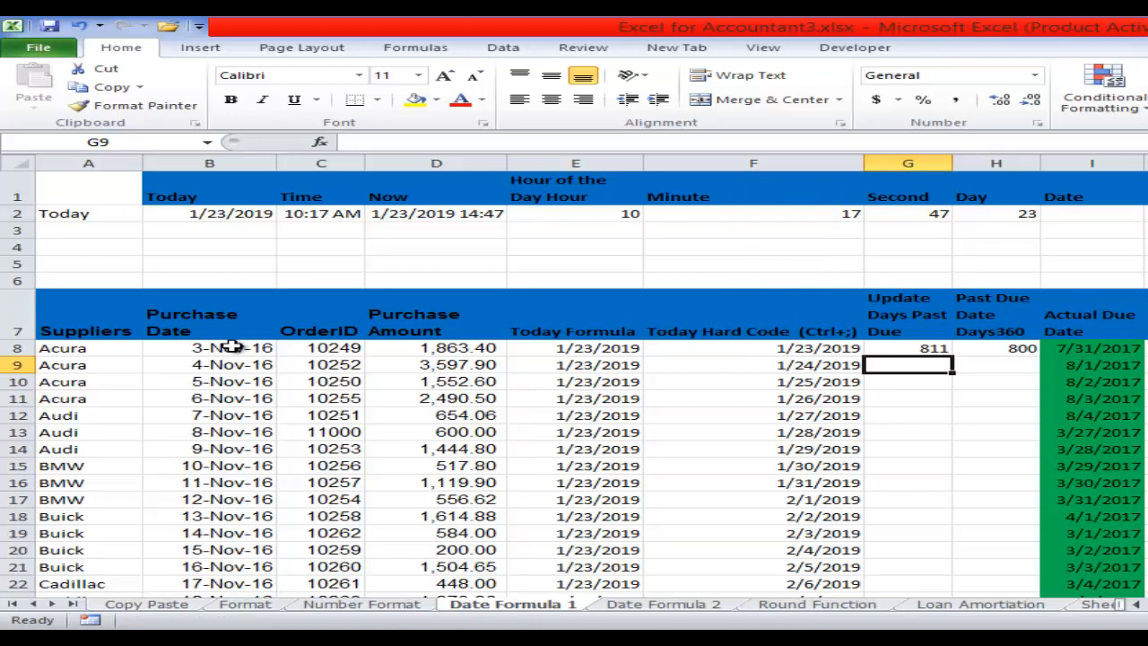
Step: Try filling the days past due formula from G8 down to G22, and undo the fill
key("alt+Tab")
mouse_move(709, 628)
left_click(786, 575)
left_click(928, 348)
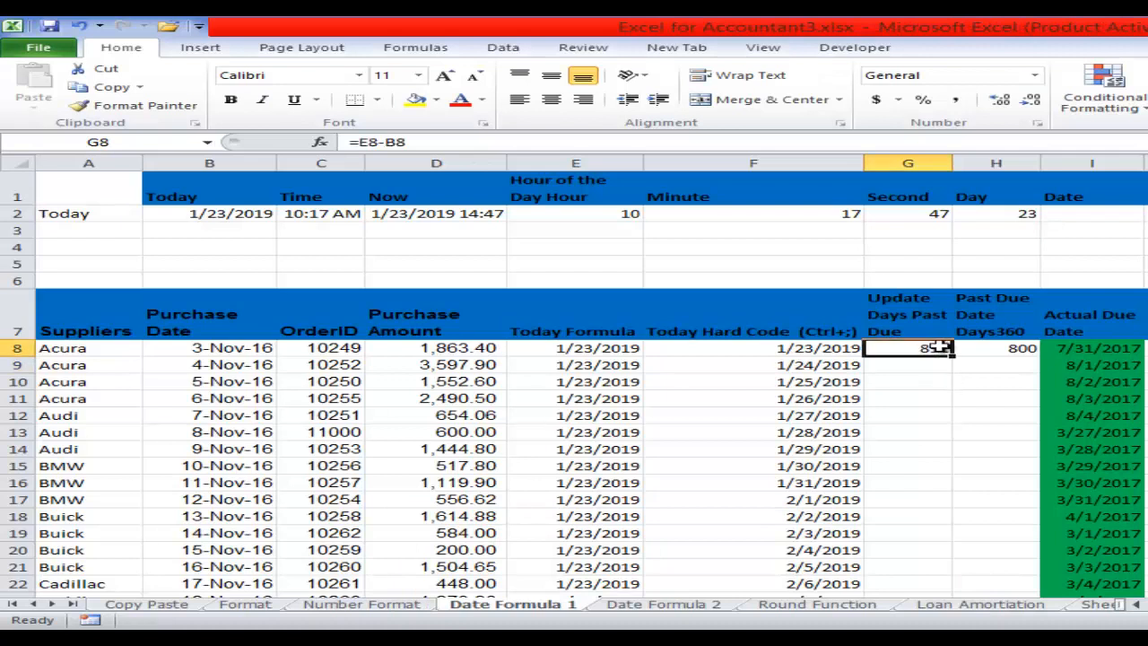
left_click_drag(954, 356, 952, 587)
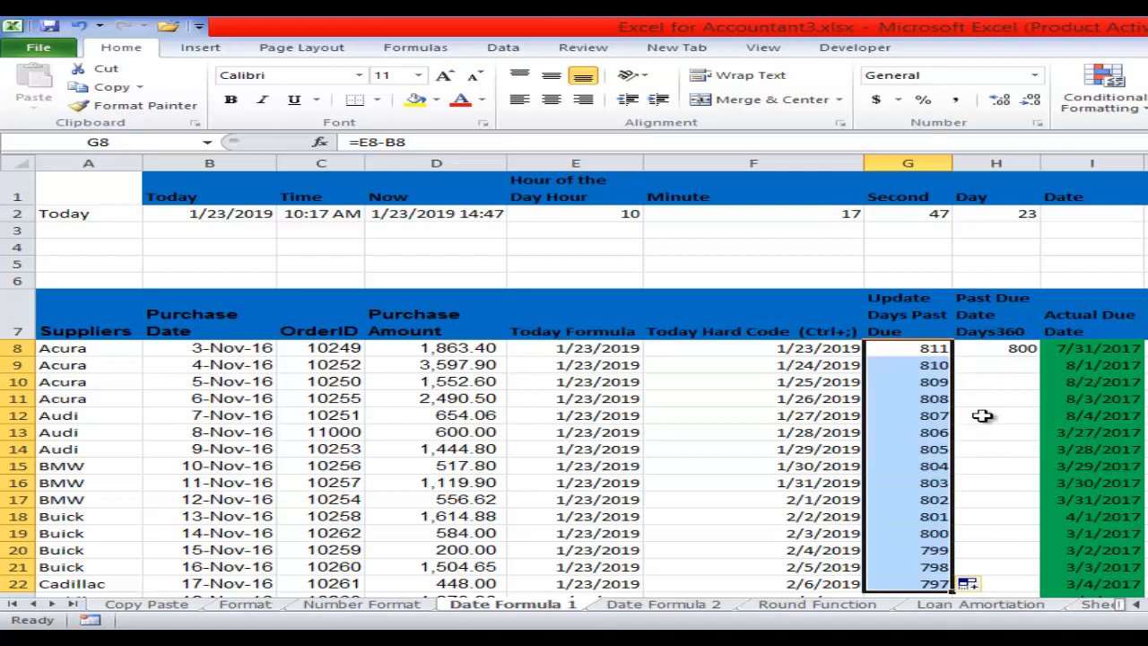
key("ctrl+z")
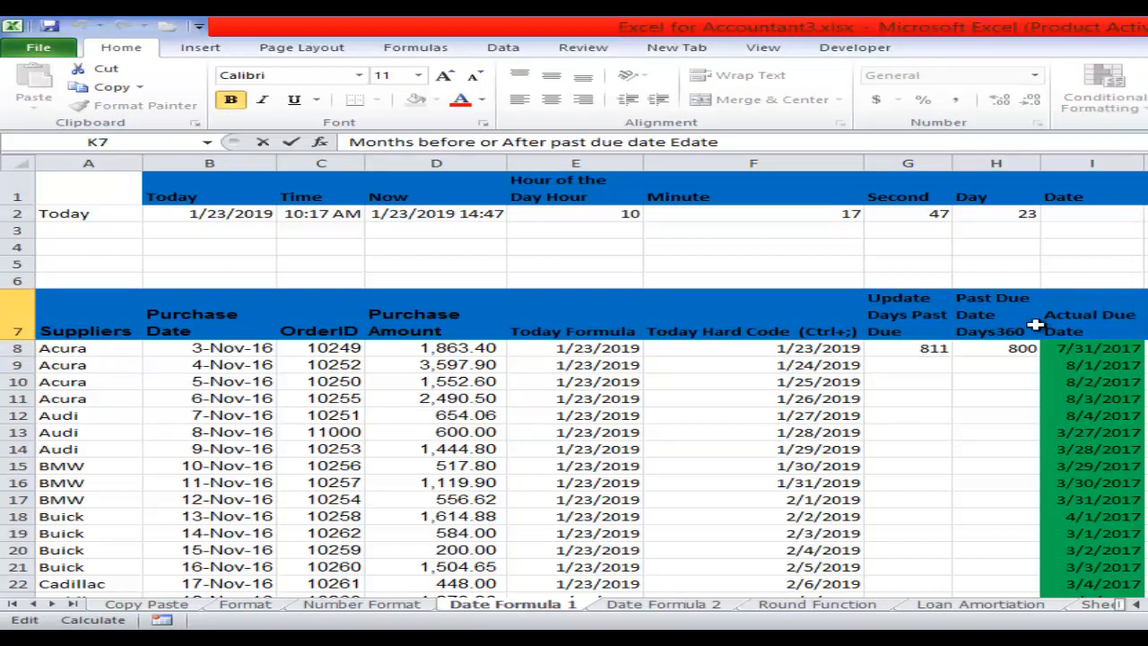
Step: Fill the formula from G8 down the entire Update Days Past Due column and go to its last filled row
left_click(926, 353)
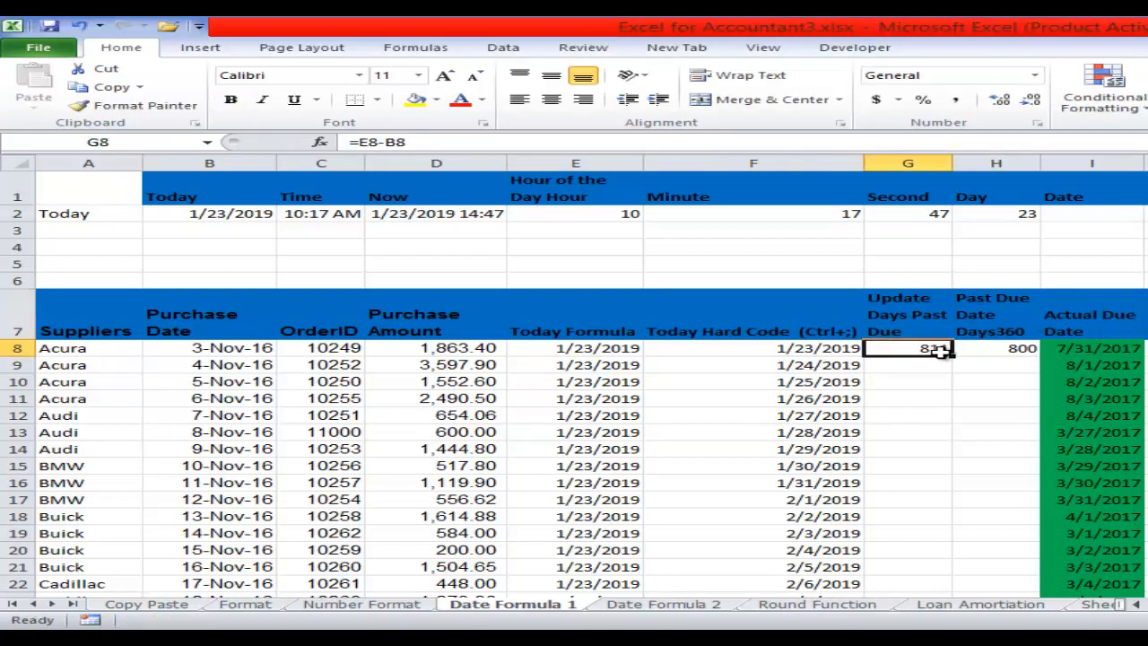
double_click(950, 357)
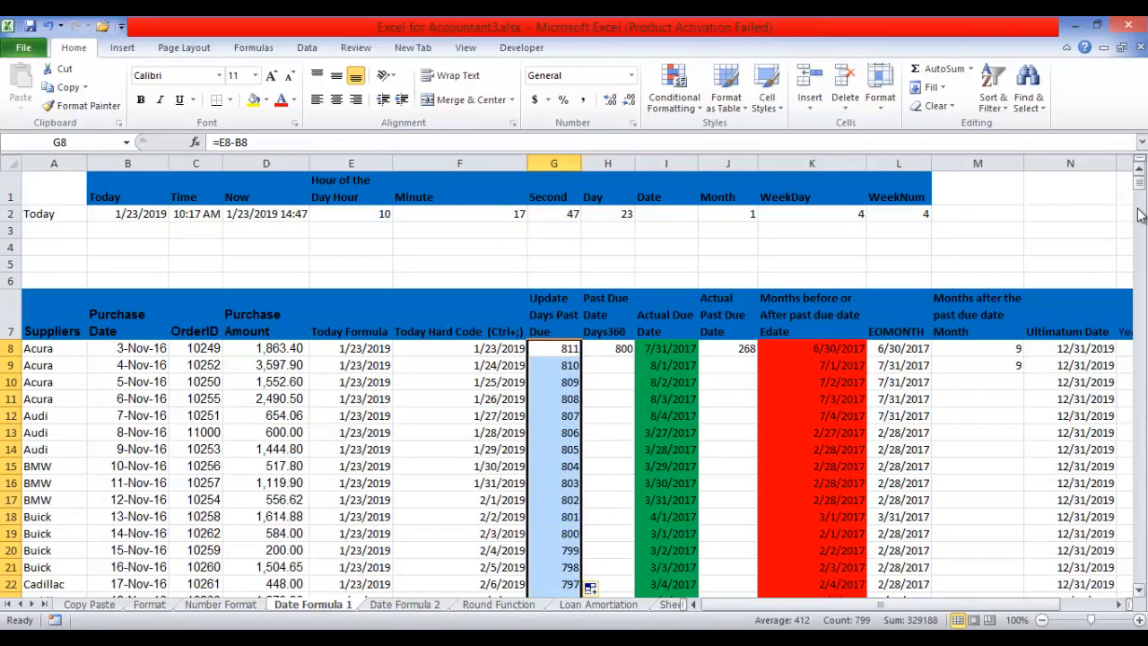
mouse_move(1139, 189)
left_mouse_down()
mouse_move(1139, 538)
mouse_move(1140, 183)
left_mouse_up()
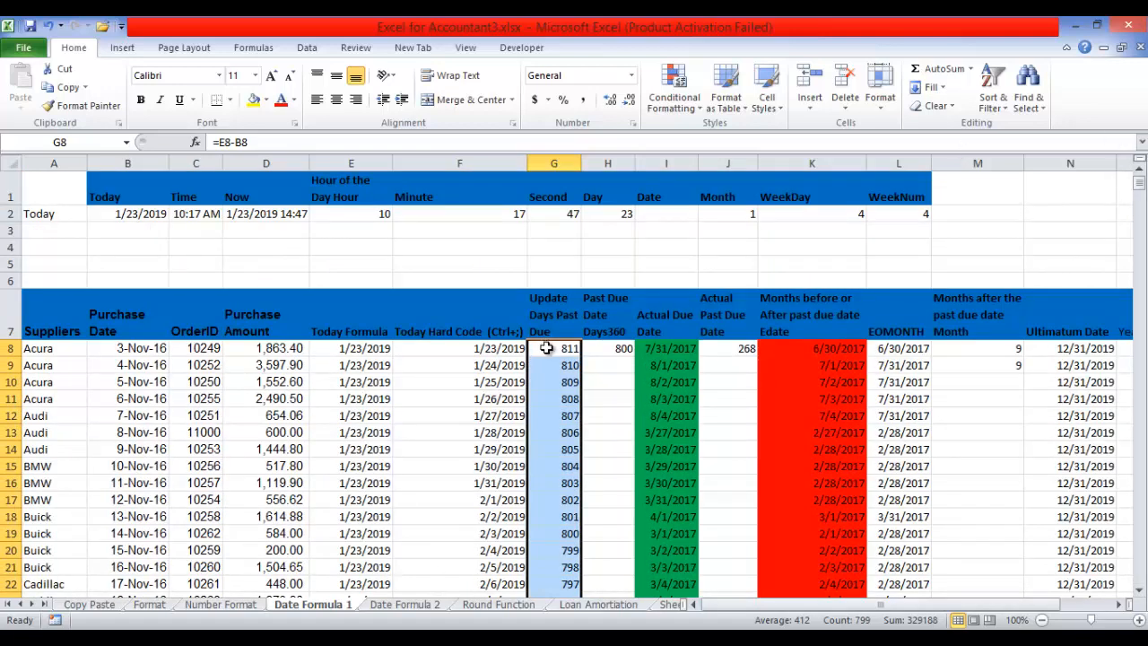
left_click(549, 349)
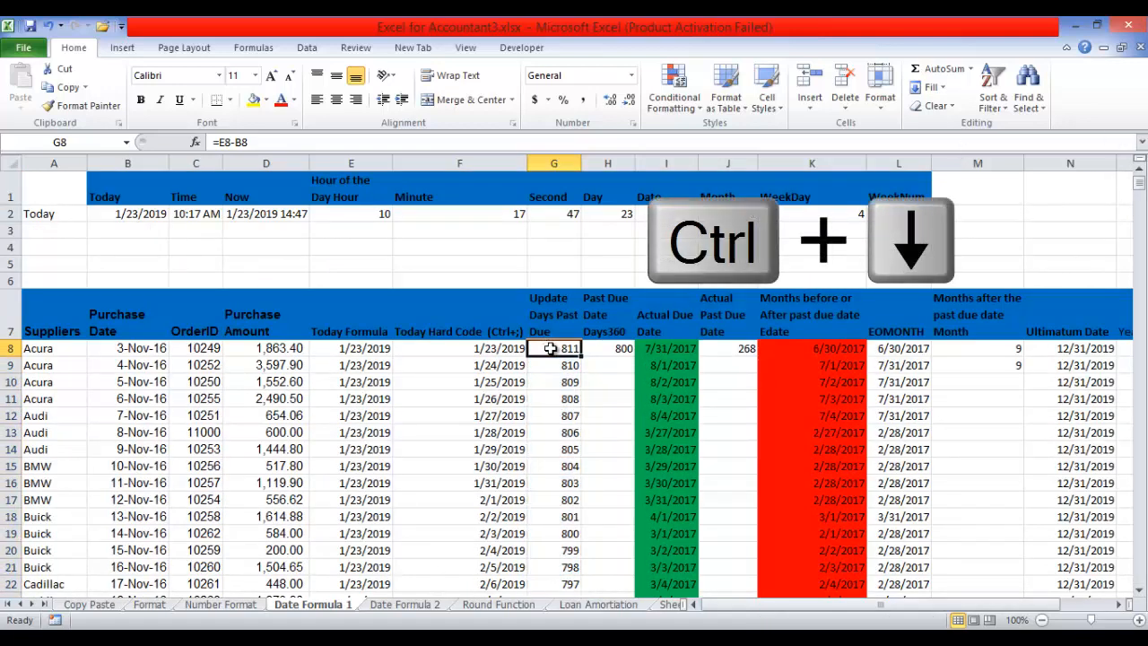
key("ctrl+Down")
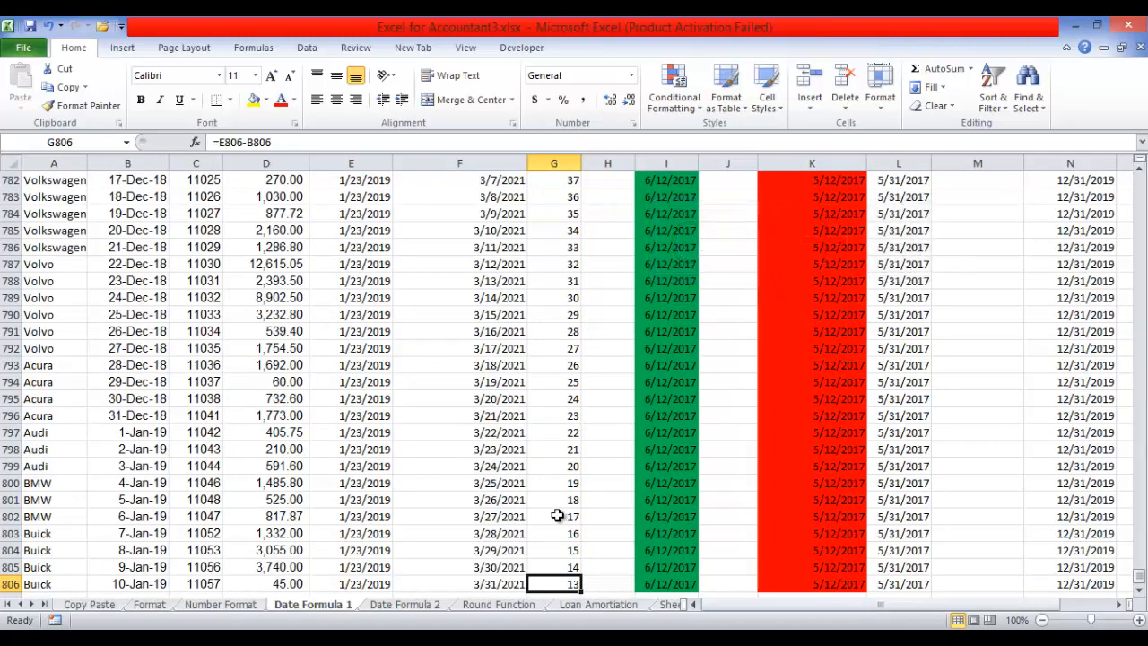
Step: Clear cell H8 under Past Due Date Days360 and begin a DAYS360 formula there with B8 as the start date
key("ctrl+Up")
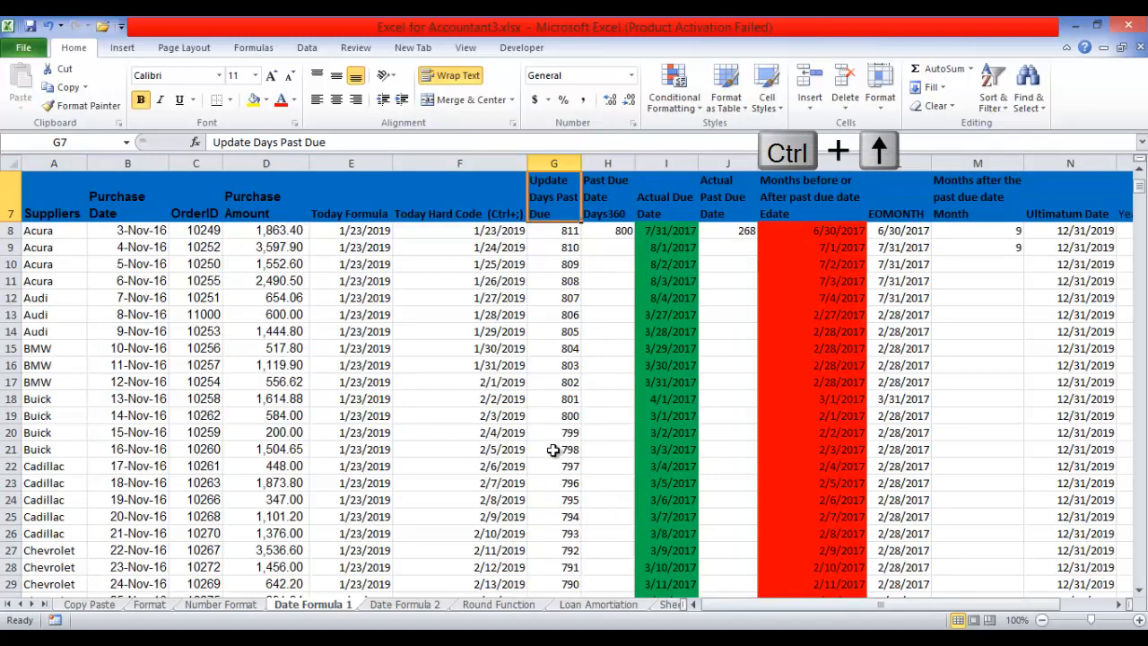
left_click(563, 231)
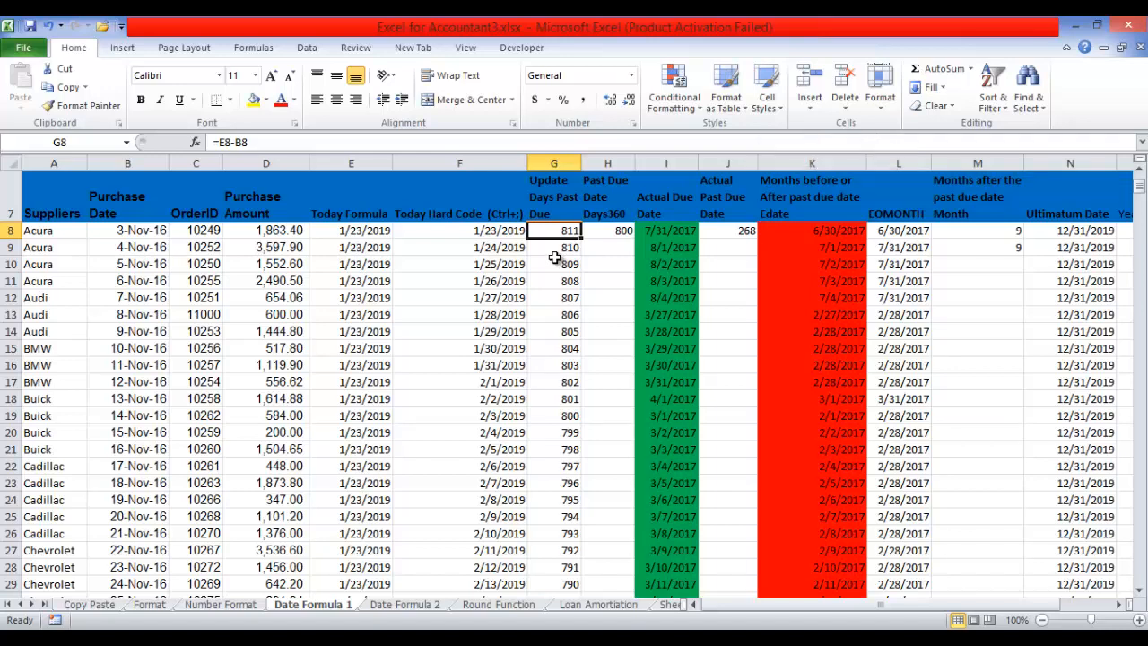
left_click(624, 231)
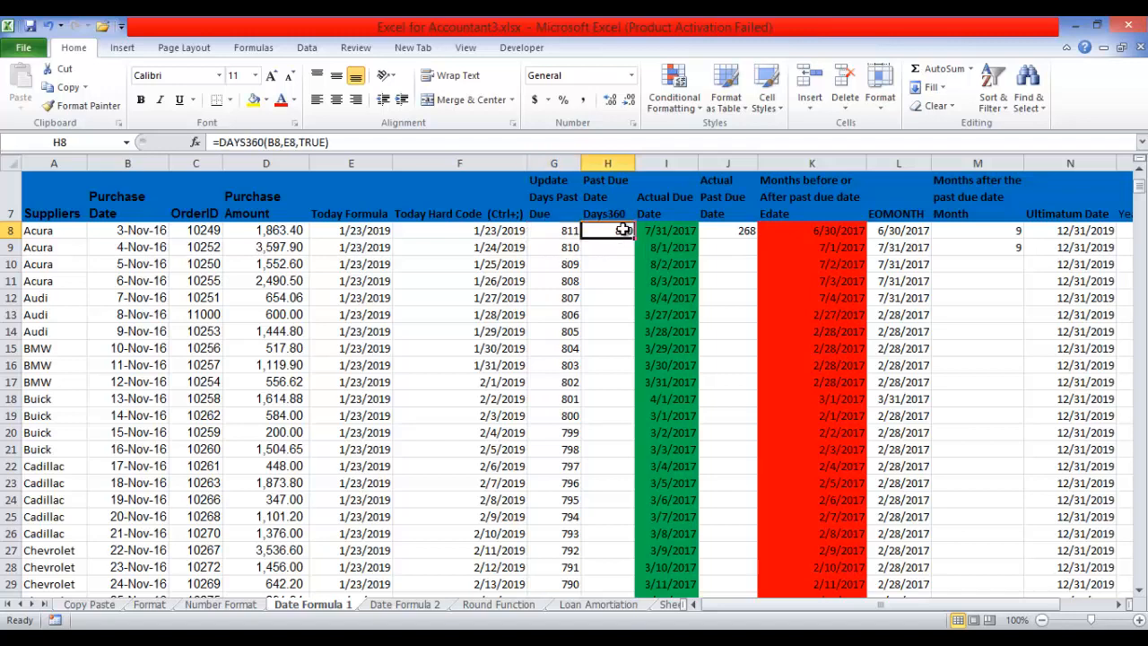
key("Delete")
type("=Days")
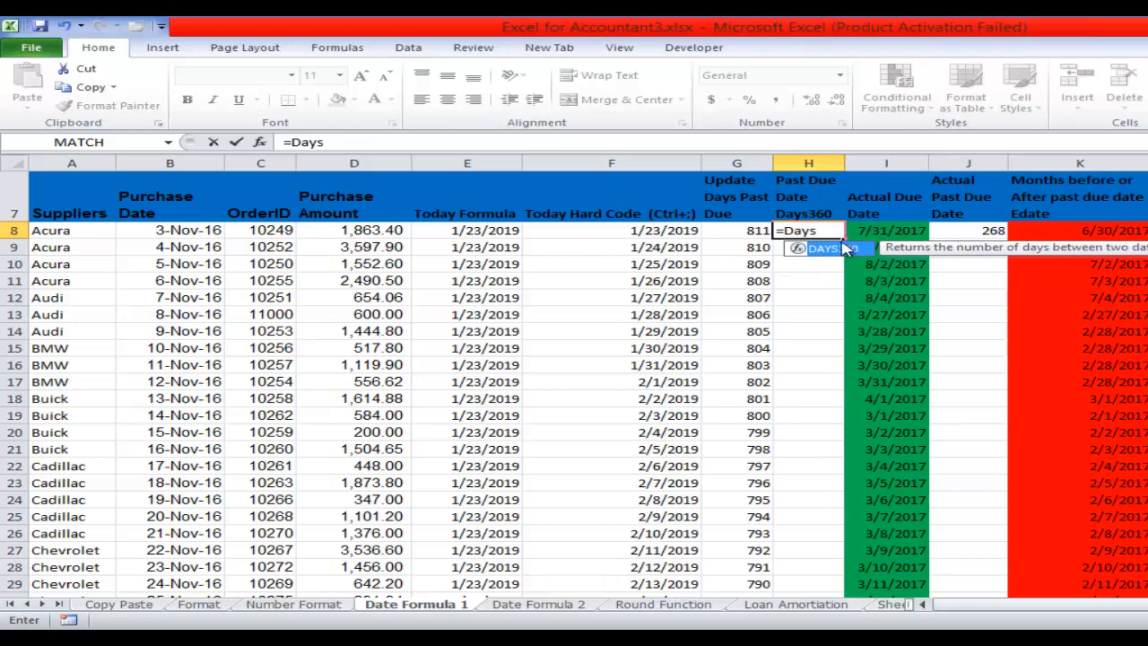
double_click(834, 251)
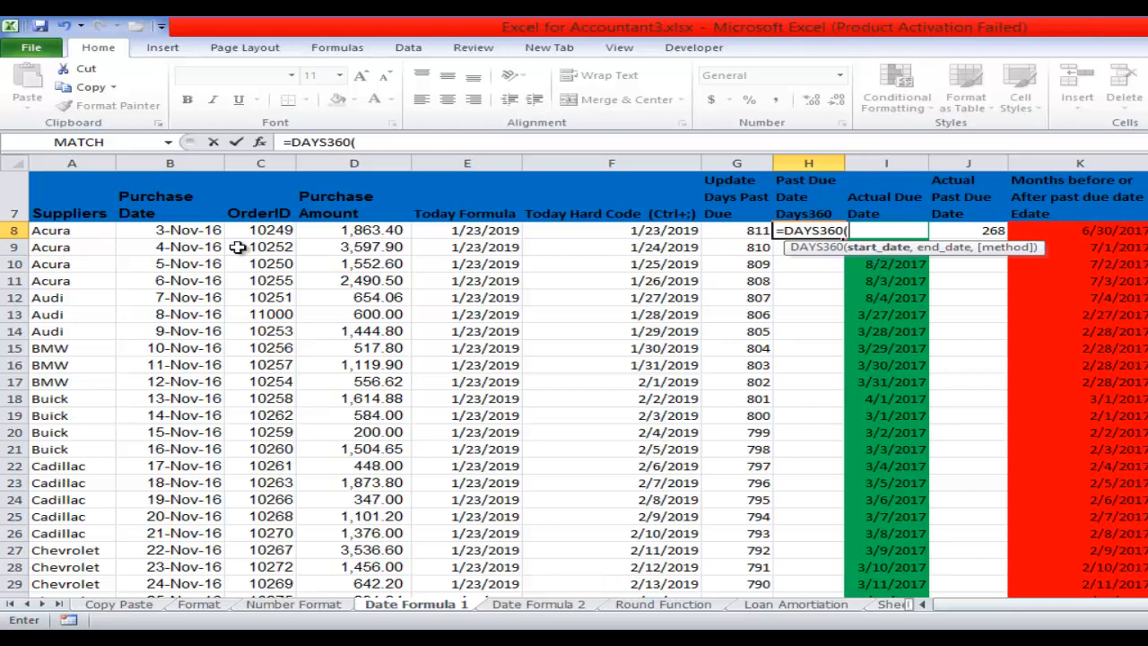
left_click(171, 232)
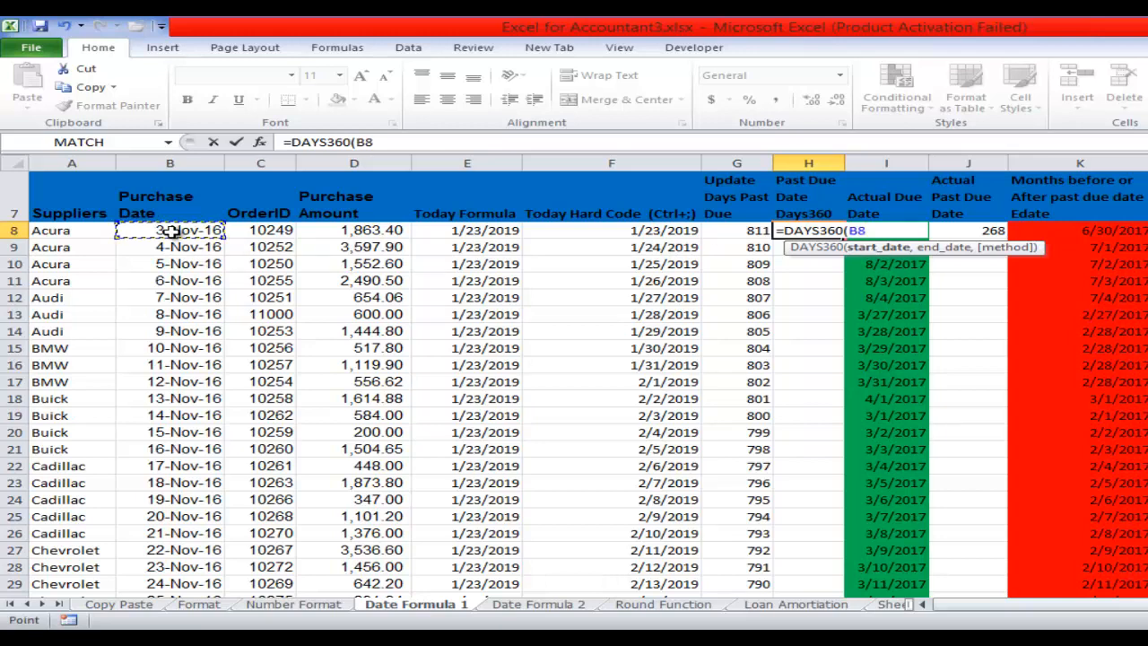
Step: Add E8 as the end date of the DAYS360 formula in H8, removing the stray dashes after each comma
type(",-------------------------------------------")
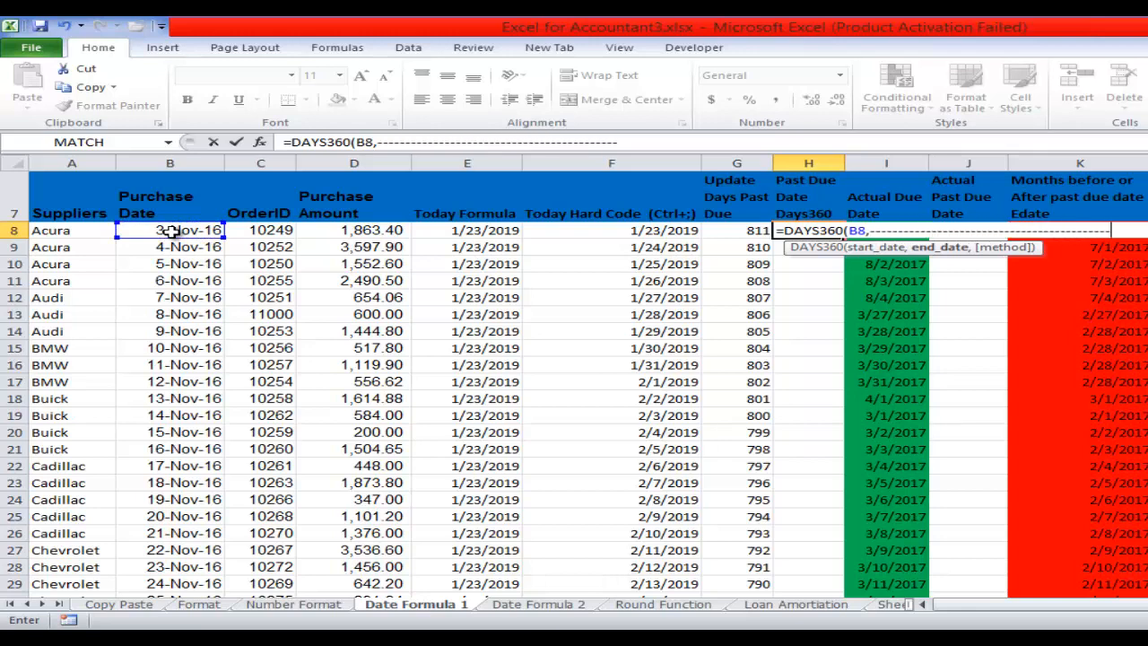
key("BackSpace")
key("BackSpace")
key("BackSpace")
key("BackSpace")
key("BackSpace")
key("BackSpace")
key("BackSpace")
key("BackSpace")
key("BackSpace")
key("BackSpace")
key("BackSpace")
key("BackSpace")
key("BackSpace")
key("BackSpace")
key("BackSpace")
key("BackSpace")
key("BackSpace")
key("BackSpace")
key("BackSpace")
key("BackSpace")
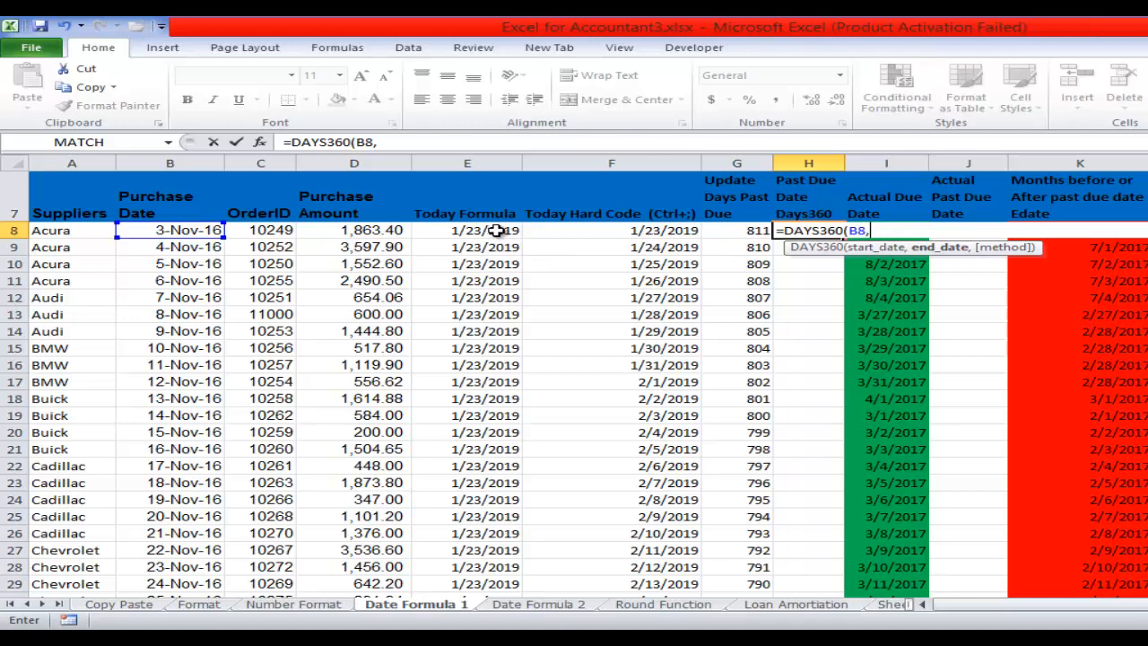
left_click(496, 230)
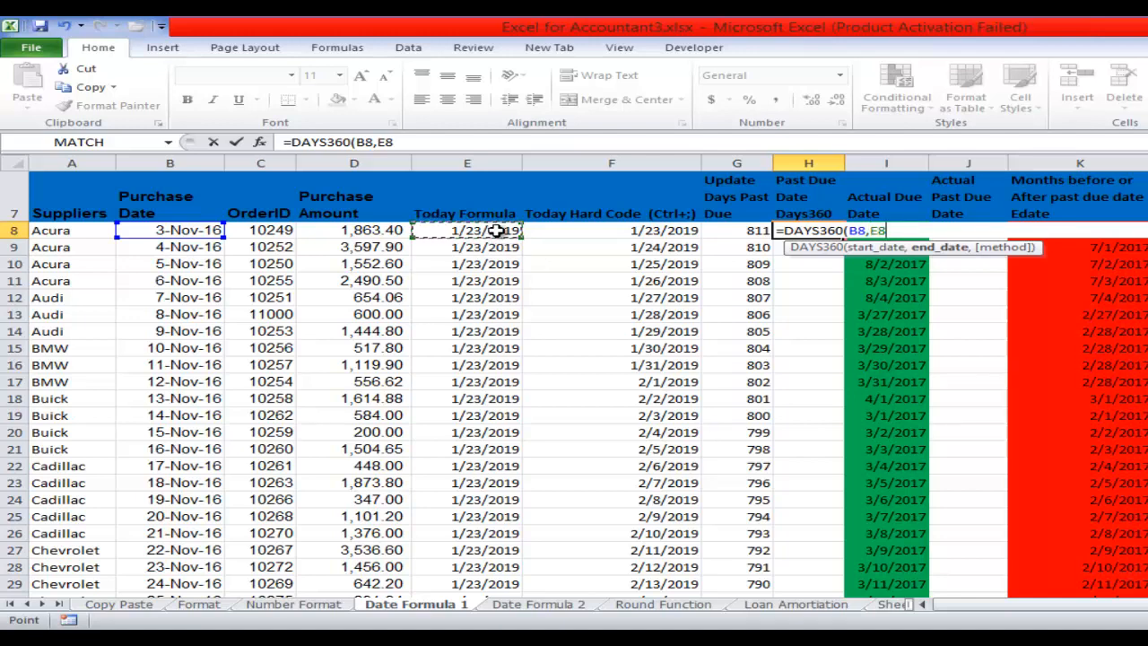
type(",------")
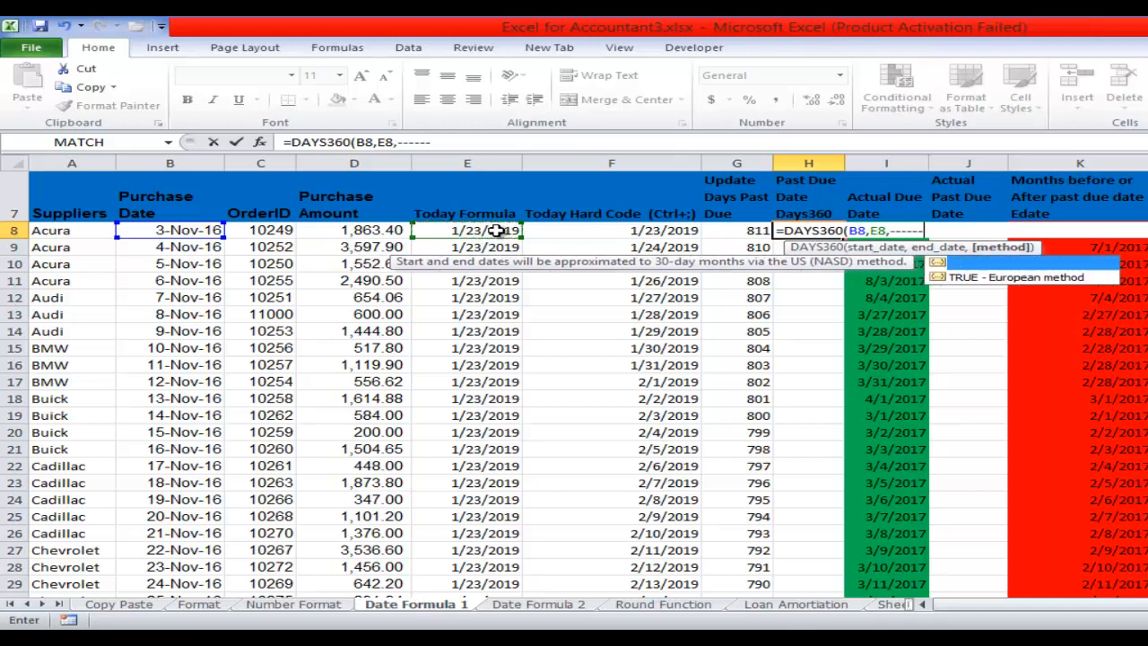
type("---------------------------------------")
key("BackSpace")
key("BackSpace")
key("BackSpace")
key("BackSpace")
key("BackSpace")
key("BackSpace")
key("BackSpace")
key("BackSpace")
key("BackSpace")
key("BackSpace")
key("BackSpace")
key("BackSpace")
key("BackSpace")
key("BackSpace")
key("BackSpace")
key("BackSpace")
key("BackSpace")
key("BackSpace")
key("BackSpace")
key("BackSpace")
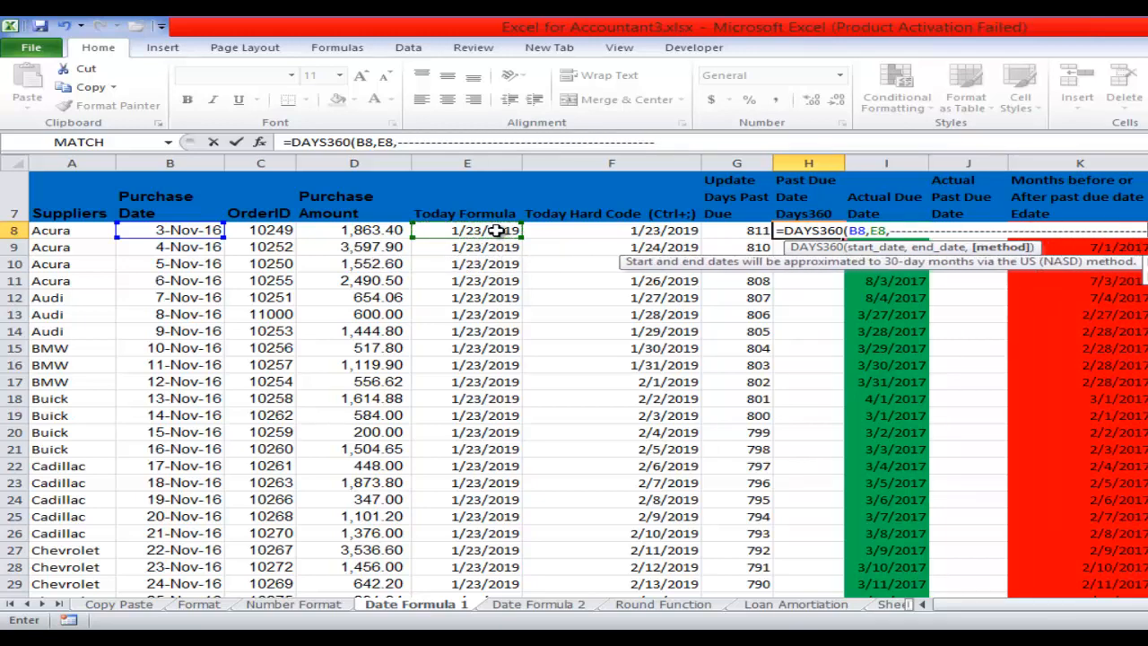
key("BackSpace")
key("BackSpace")
key("BackSpace")
key("BackSpace")
key("BackSpace")
key("BackSpace")
key("BackSpace")
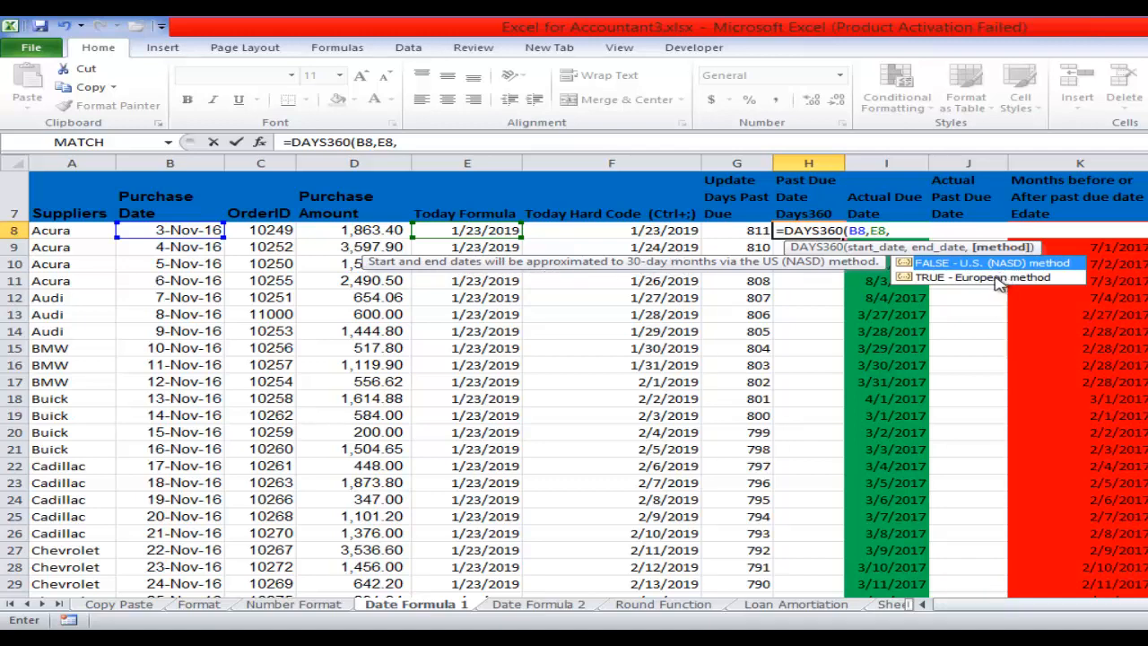
Step: Choose FALSE - U.S. (NASD) method and complete the H8 formula as =DAYS360(B8,E8,FALSE)
left_click(1001, 278)
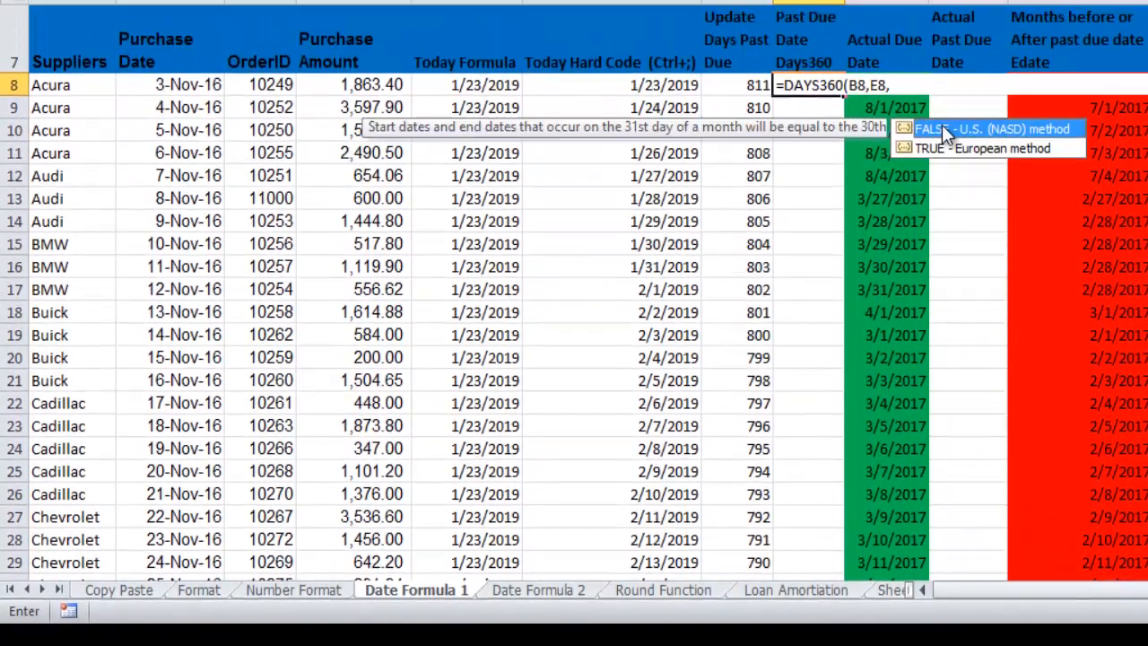
double_click(942, 76)
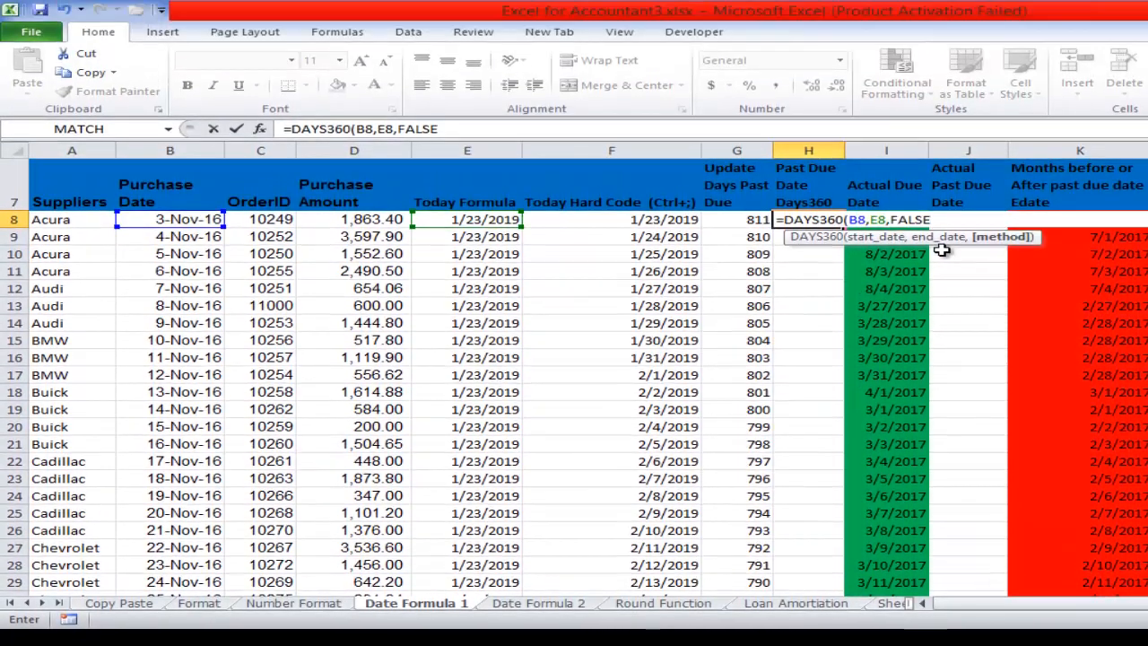
type(")")
key("Return")
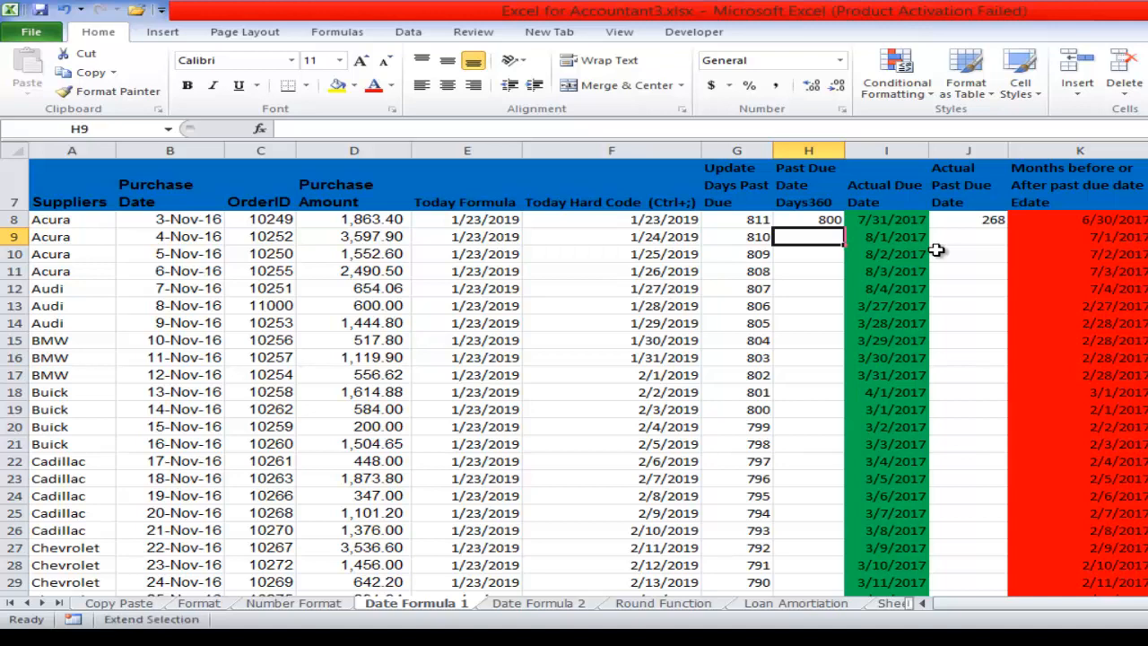
key("F8")
key("F8")
key("F8")
key("F8")
key("F8")
key("F8")
key("ctrl+Tab")
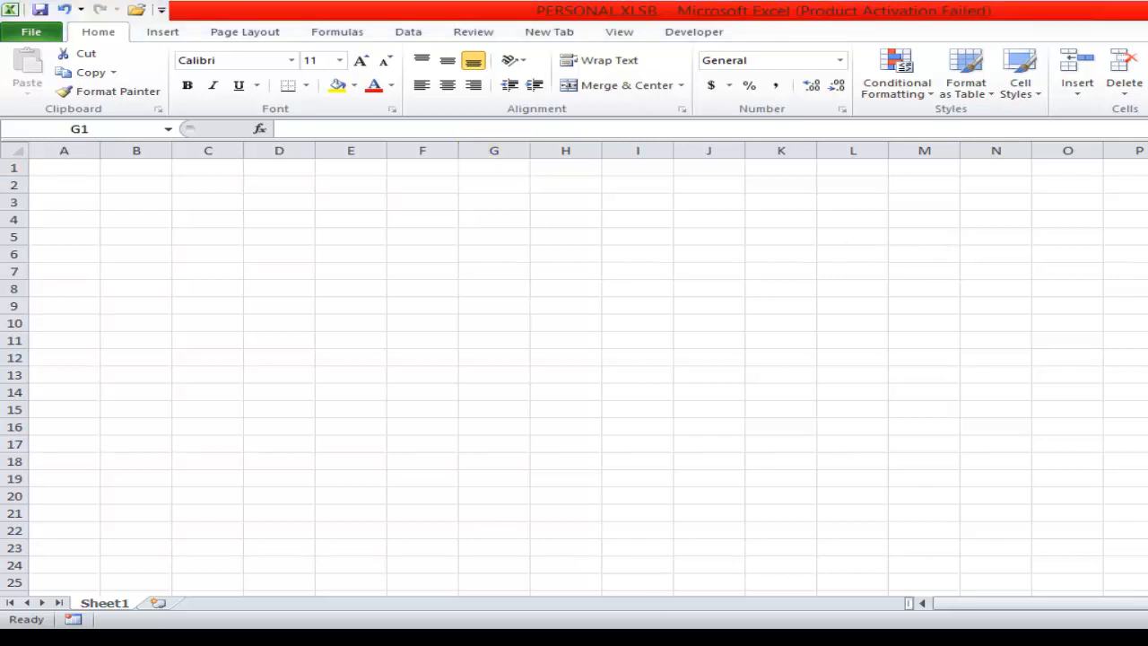
mouse_move(664, 626)
left_click(679, 574)
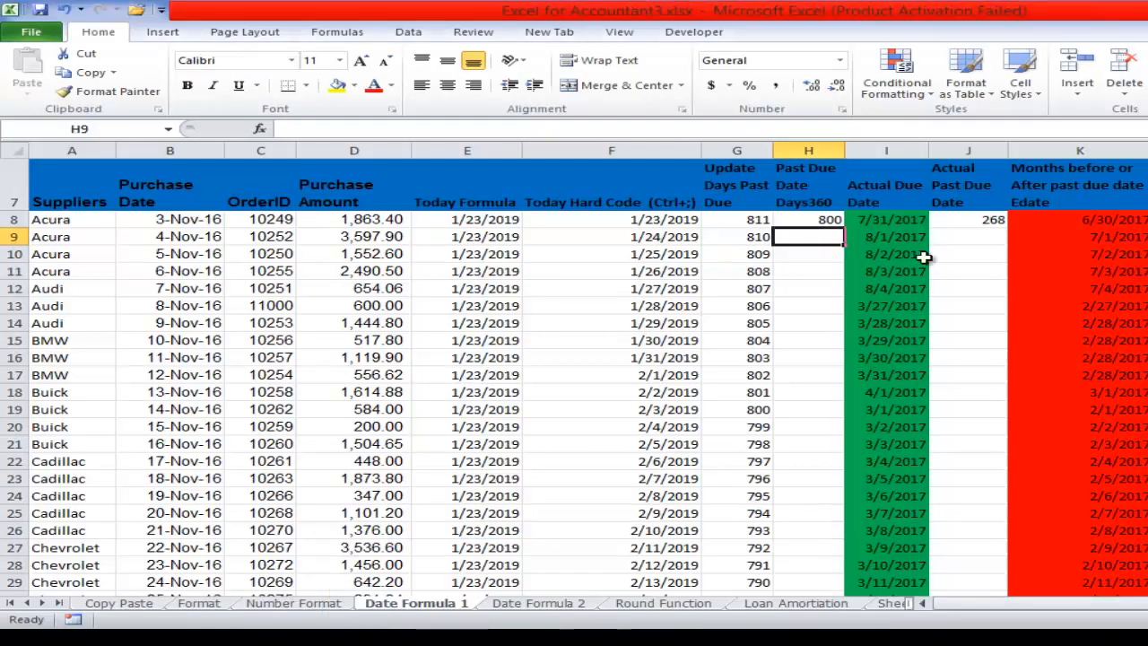
Step: Remove the FALSE method argument from the formula in H8 so that it reads =DAYS360(B8,E8)
left_click(818, 219)
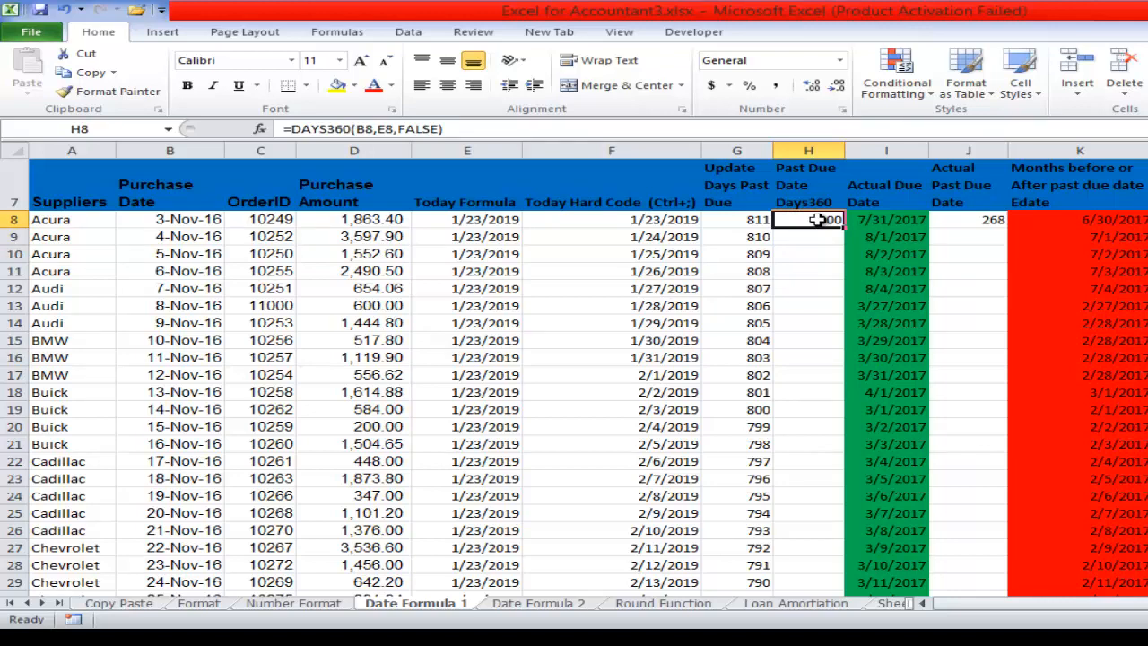
double_click(818, 220)
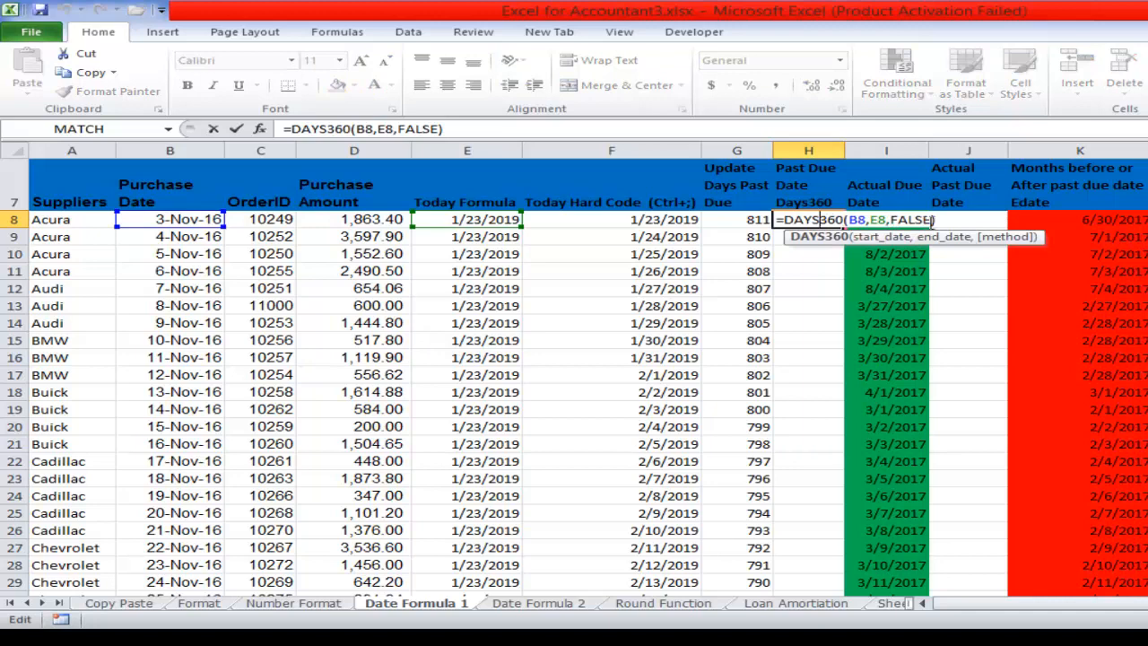
left_click(929, 220)
key("BackSpace")
key("BackSpace")
key("BackSpace")
key("BackSpace")
key("BackSpace")
key("BackSpace")
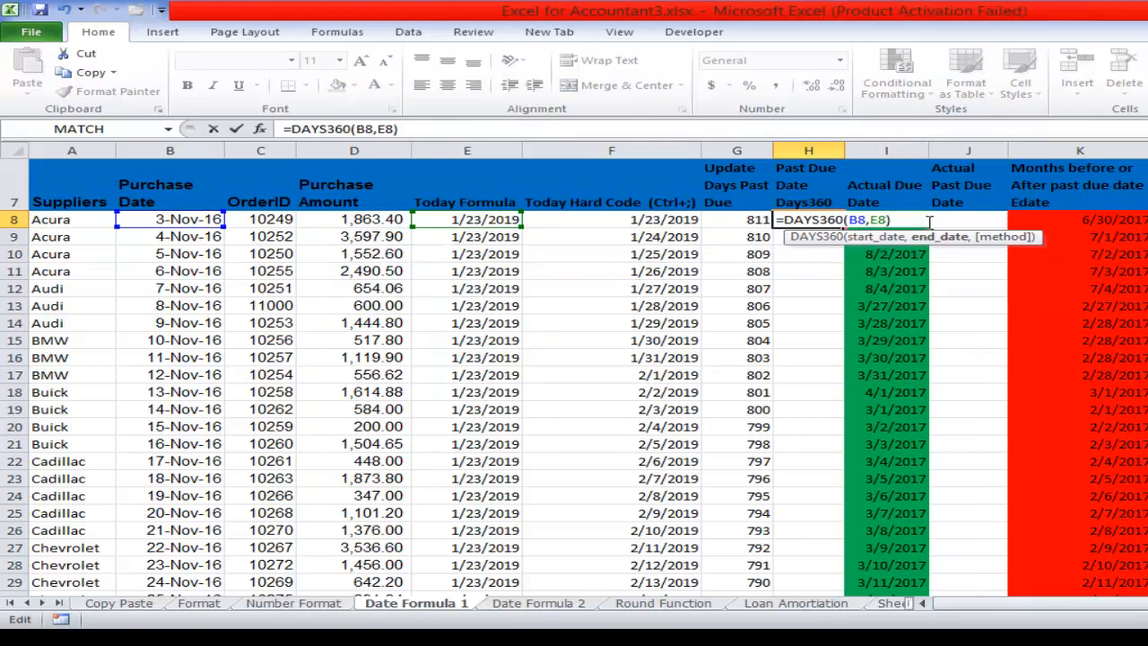
key("Return")
key("F8")
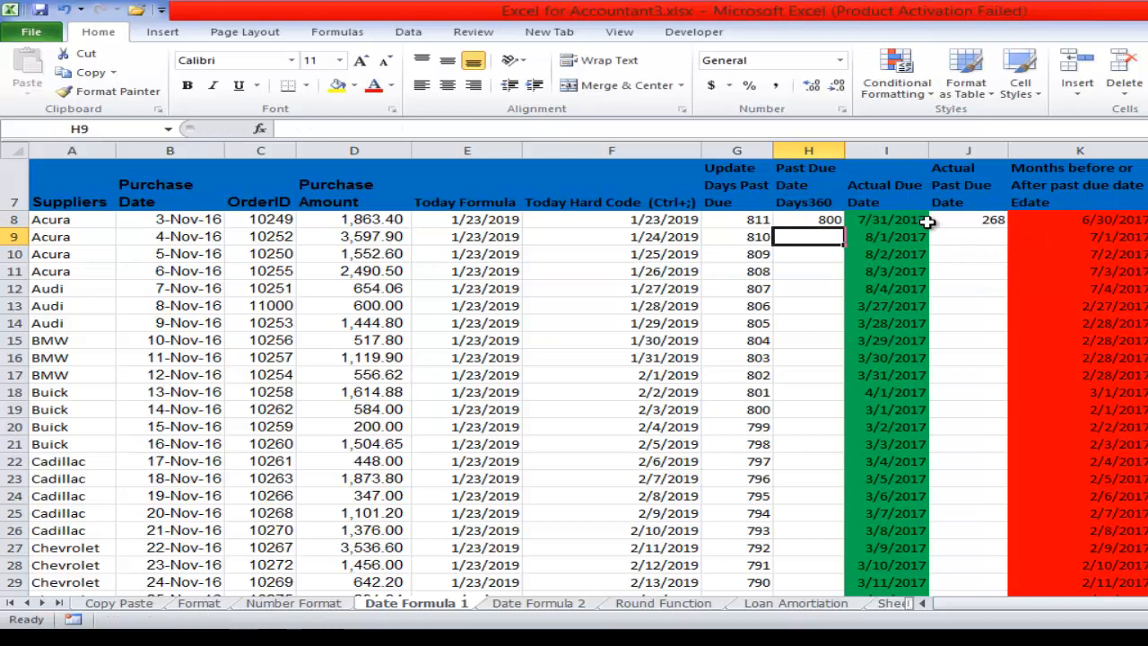
key("Up")
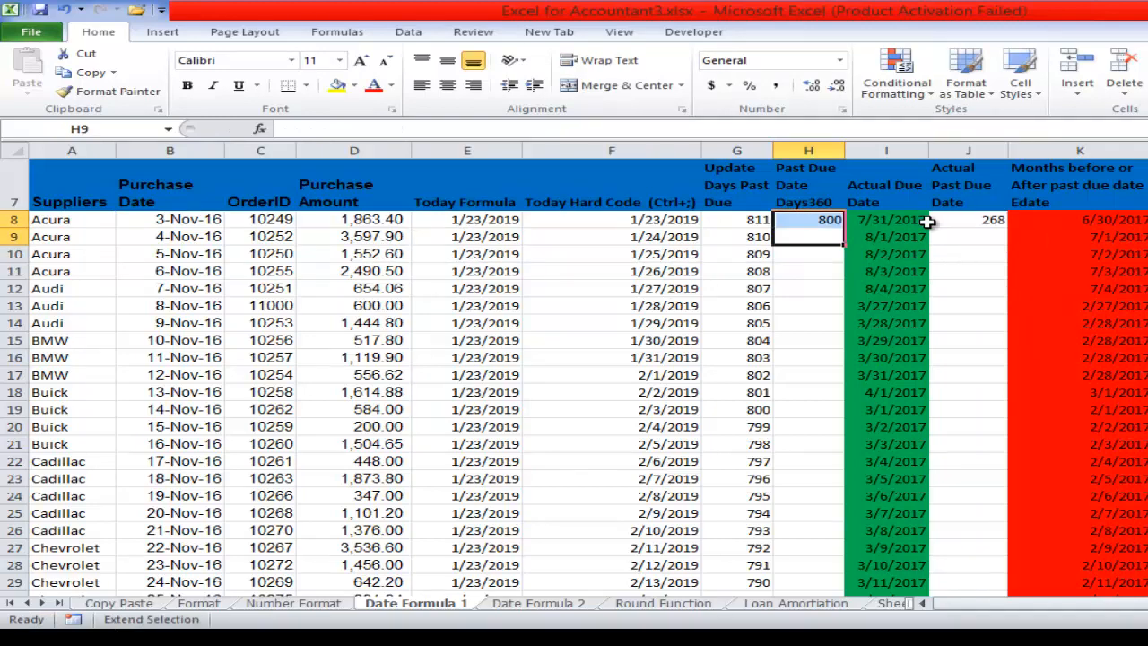
key("Down")
key("Up")
key("Down")
key("Up")
key("Down")
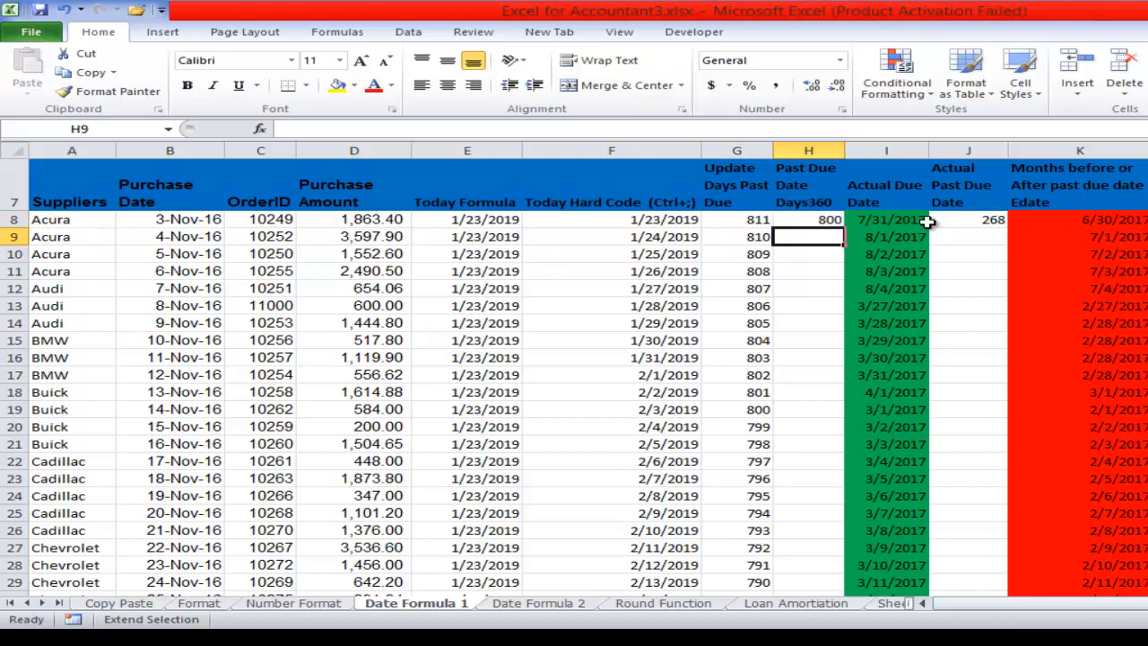
double_click(927, 222)
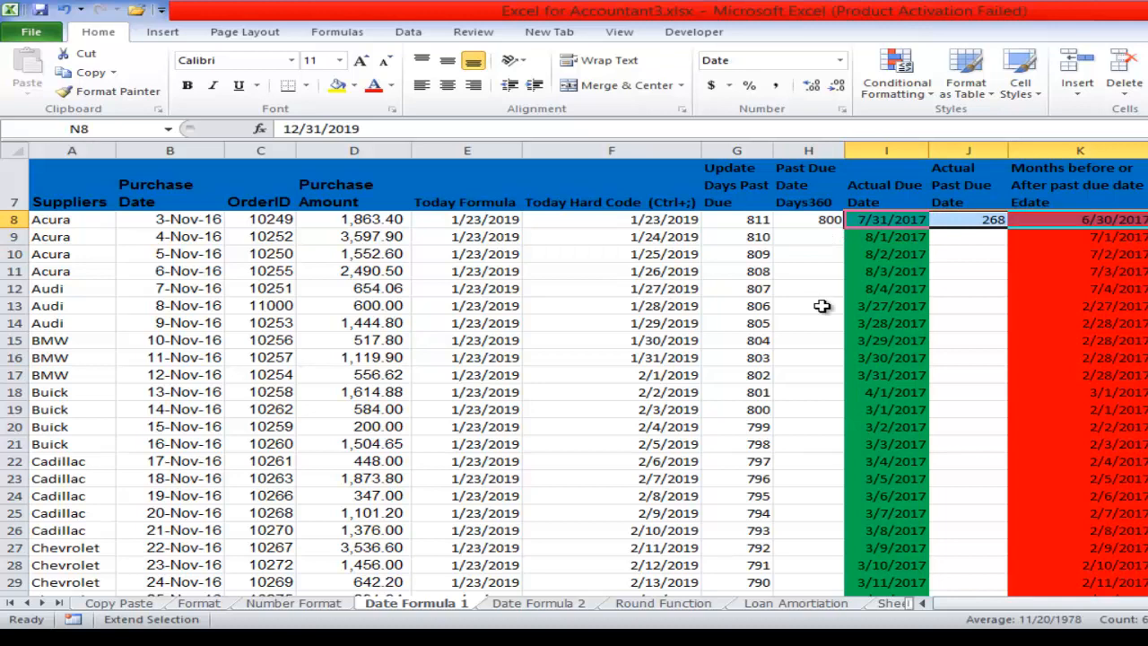
key("ctrl+Tab")
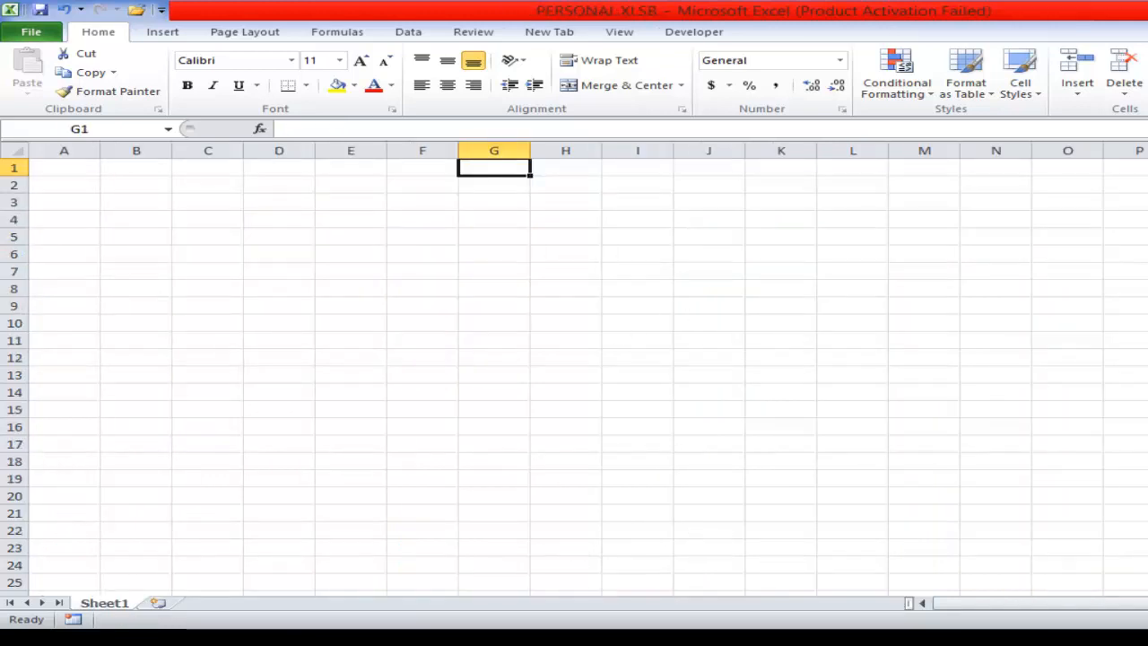
left_click(577, 637)
left_click(687, 594)
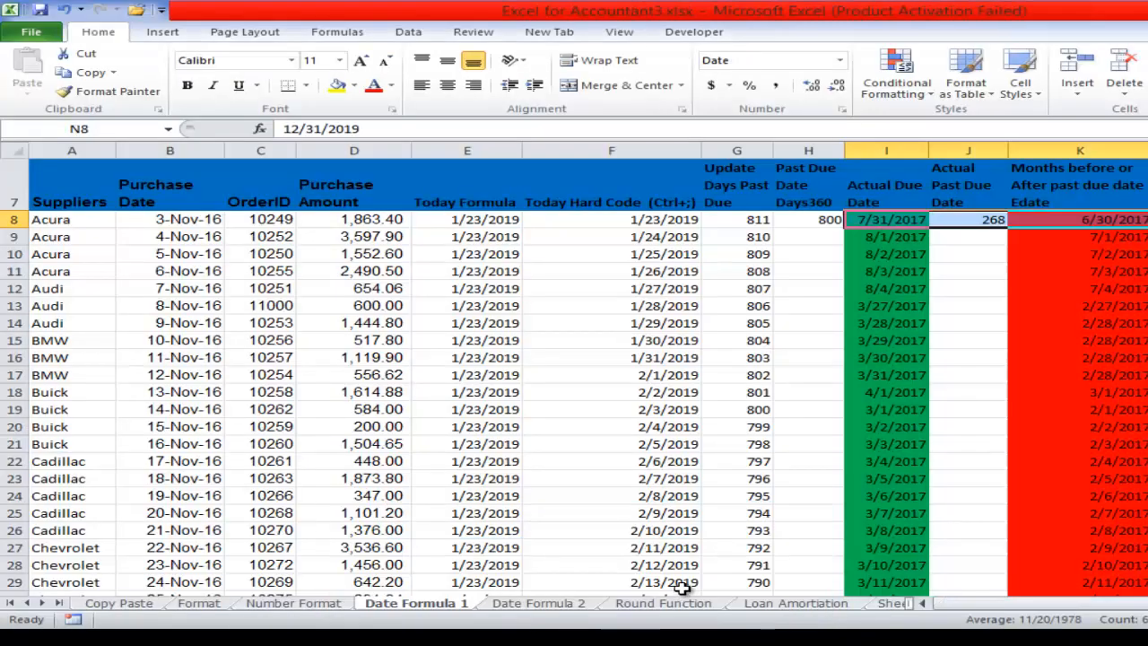
left_click(826, 224)
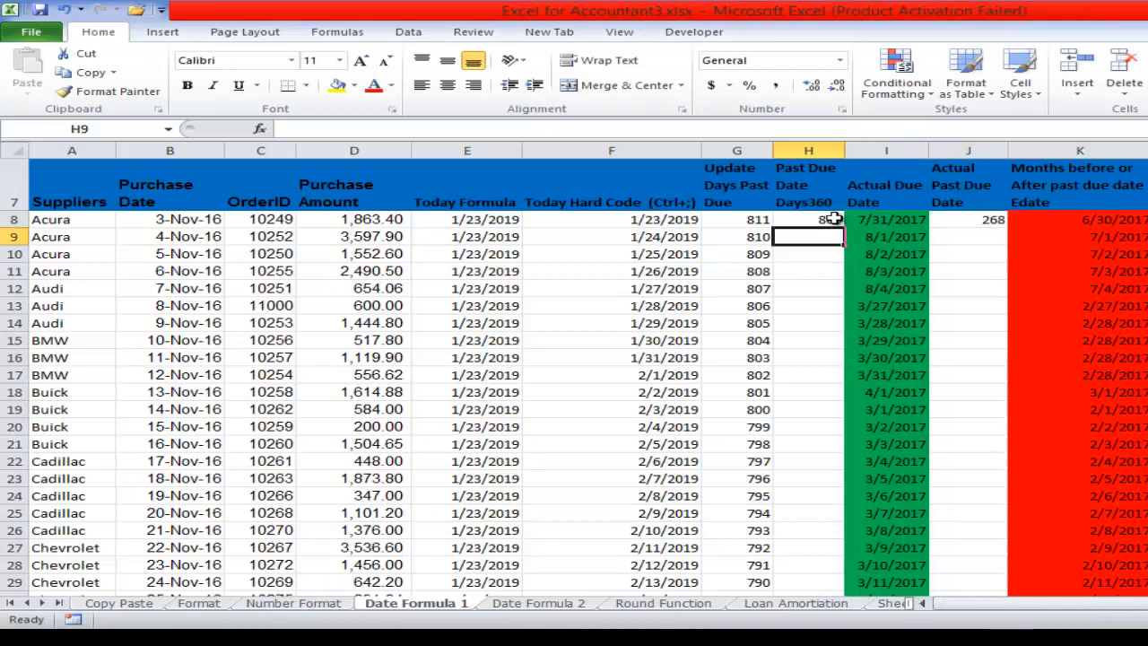
key("Return")
Step: Fill the DAYS360 formula from H8 down the entire Past Due Date Days360 column
left_click(829, 220)
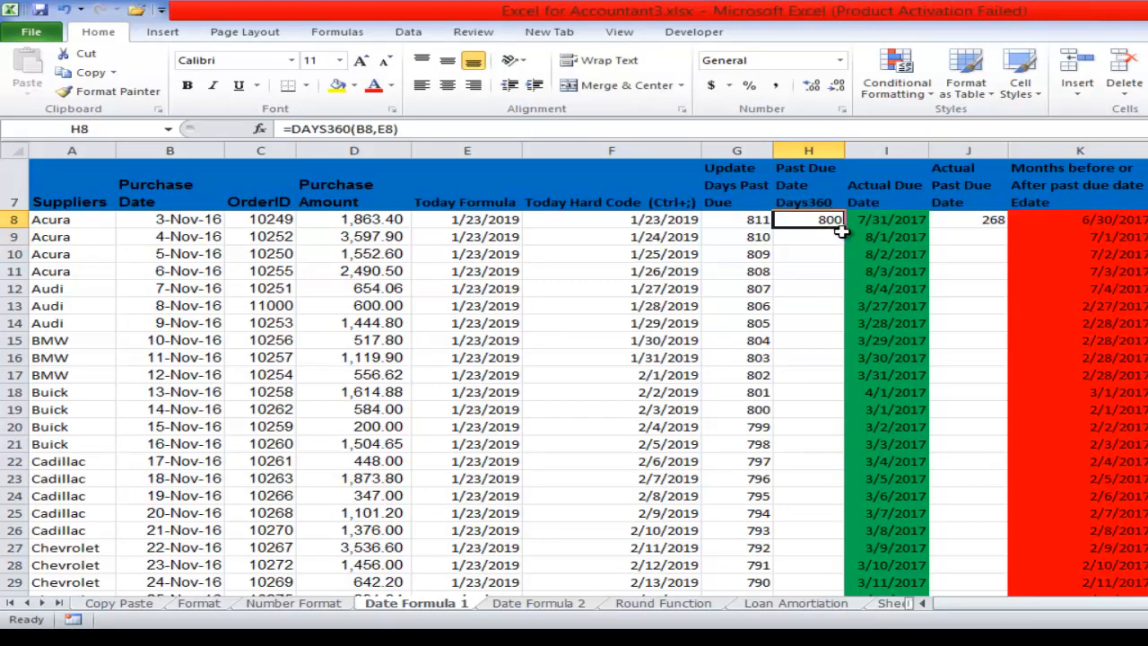
double_click(844, 228)
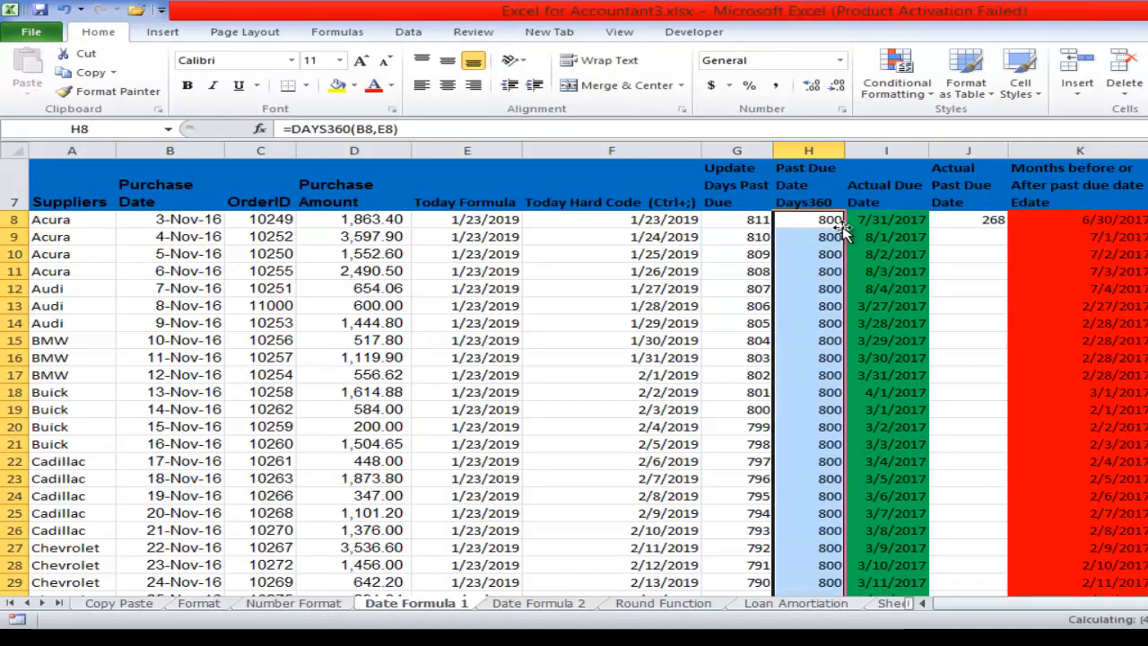
left_click(1041, 317)
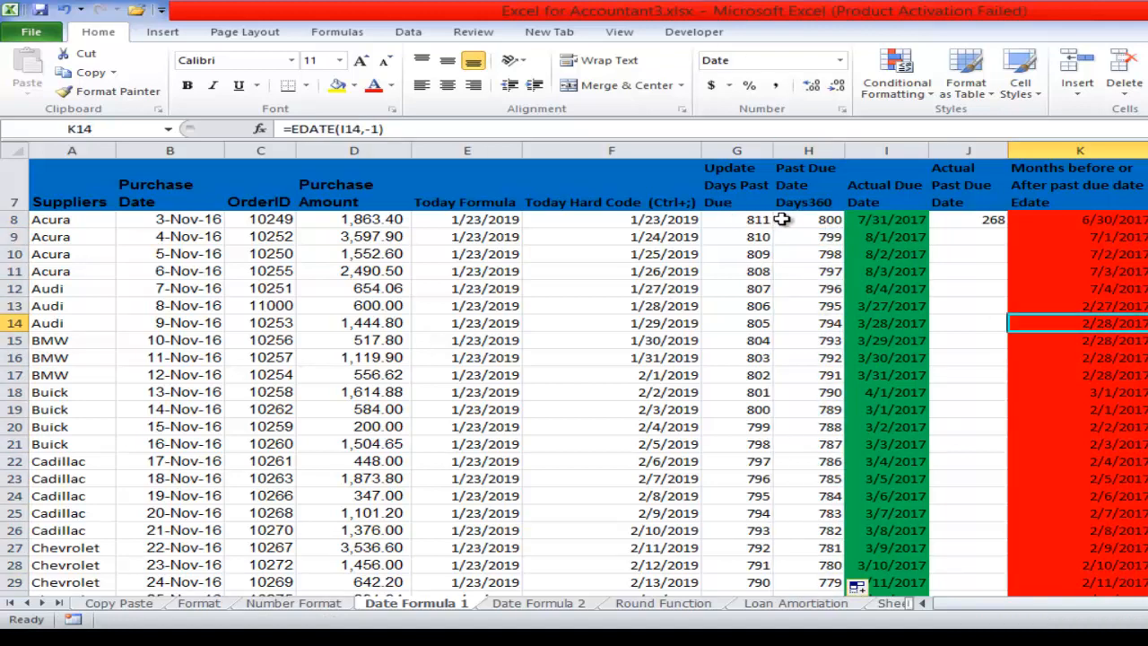
Step: Compare the past due days in the DAYS360 column with the subtraction formula in G8
left_click(825, 223)
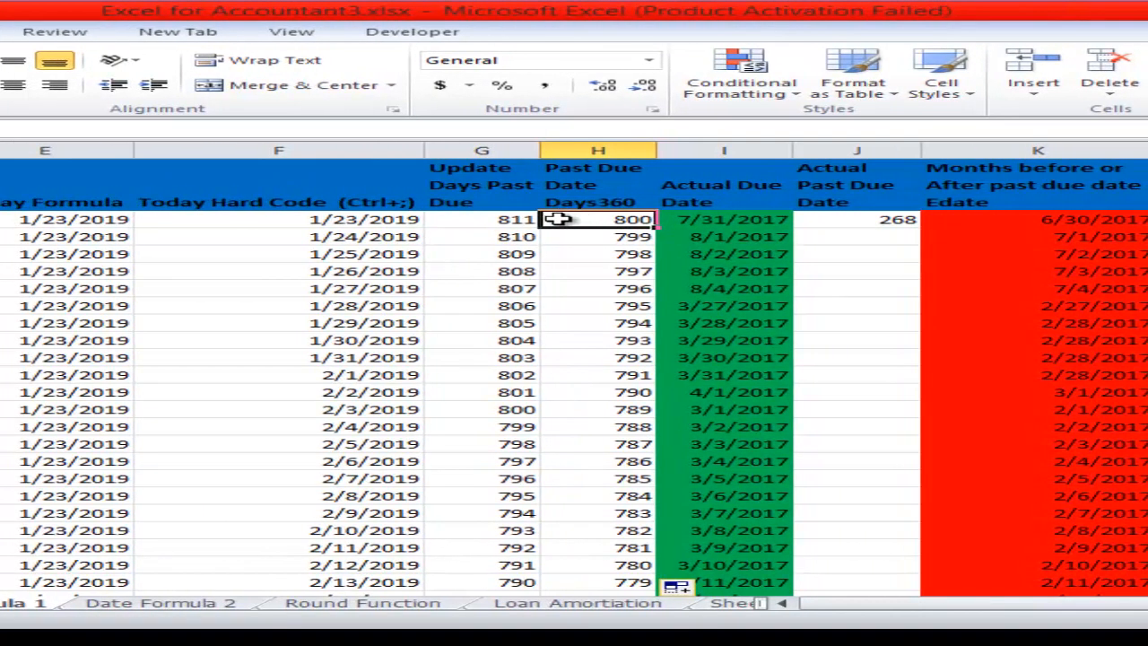
left_click(502, 221)
double_click(505, 220)
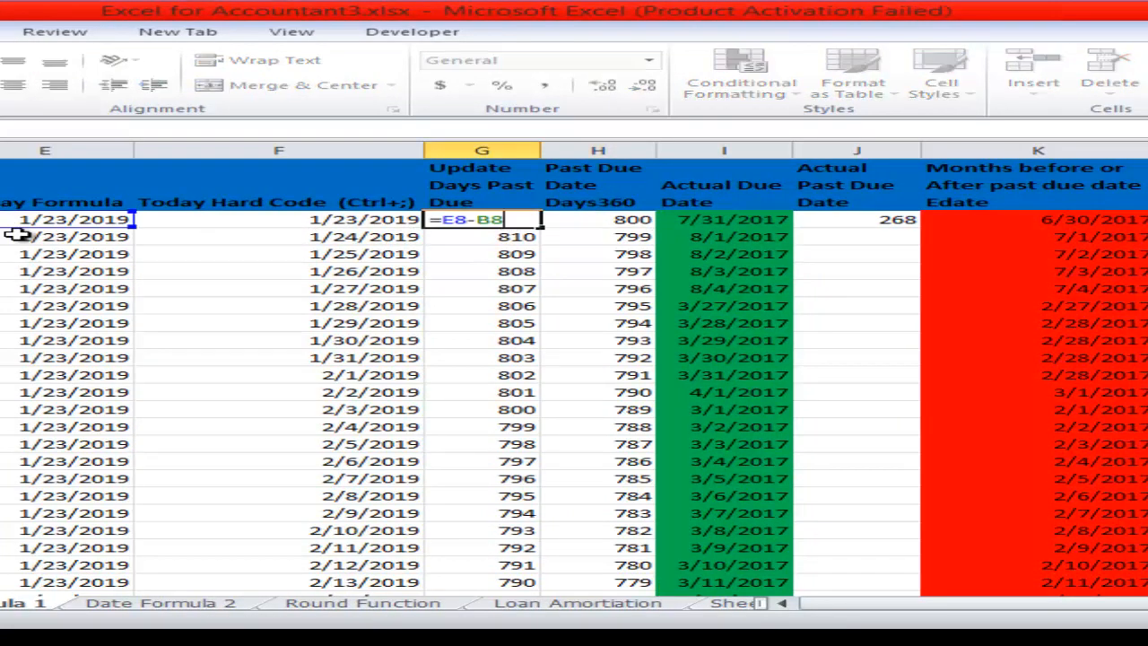
key("Return")
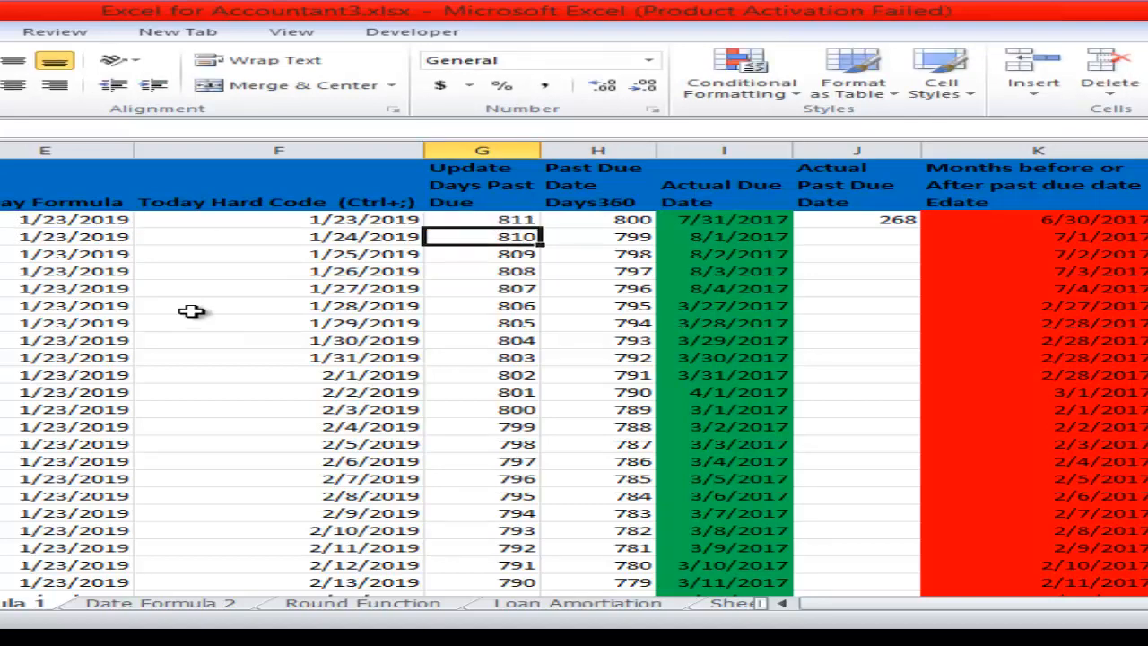
key("ctrl+Tab")
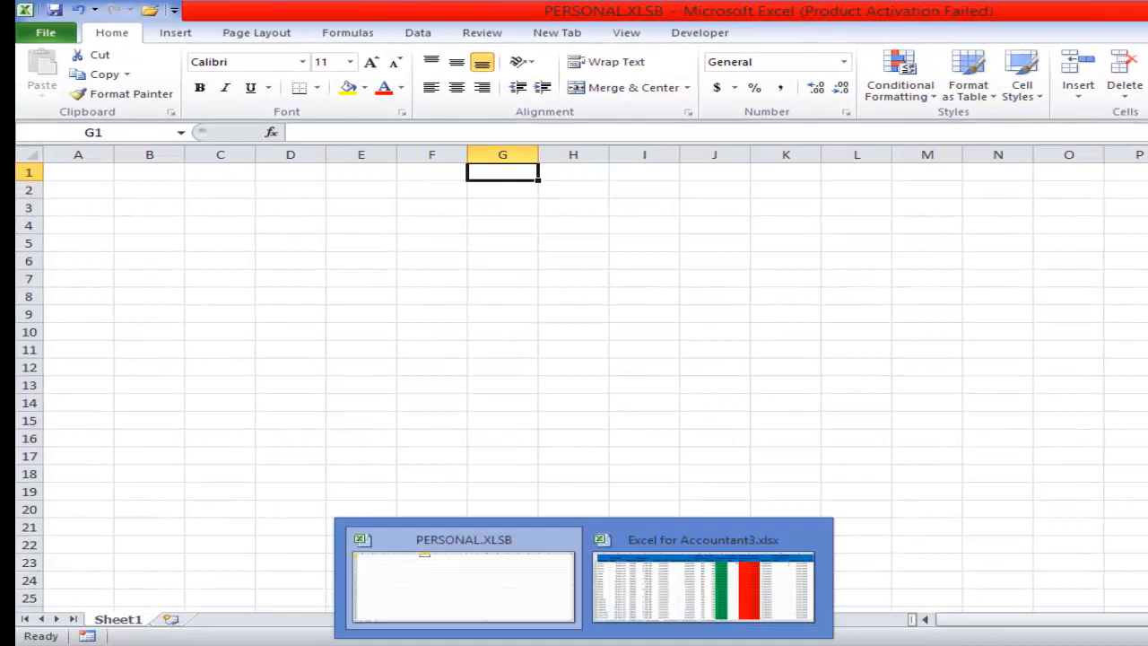
left_click(656, 579)
left_click(803, 322)
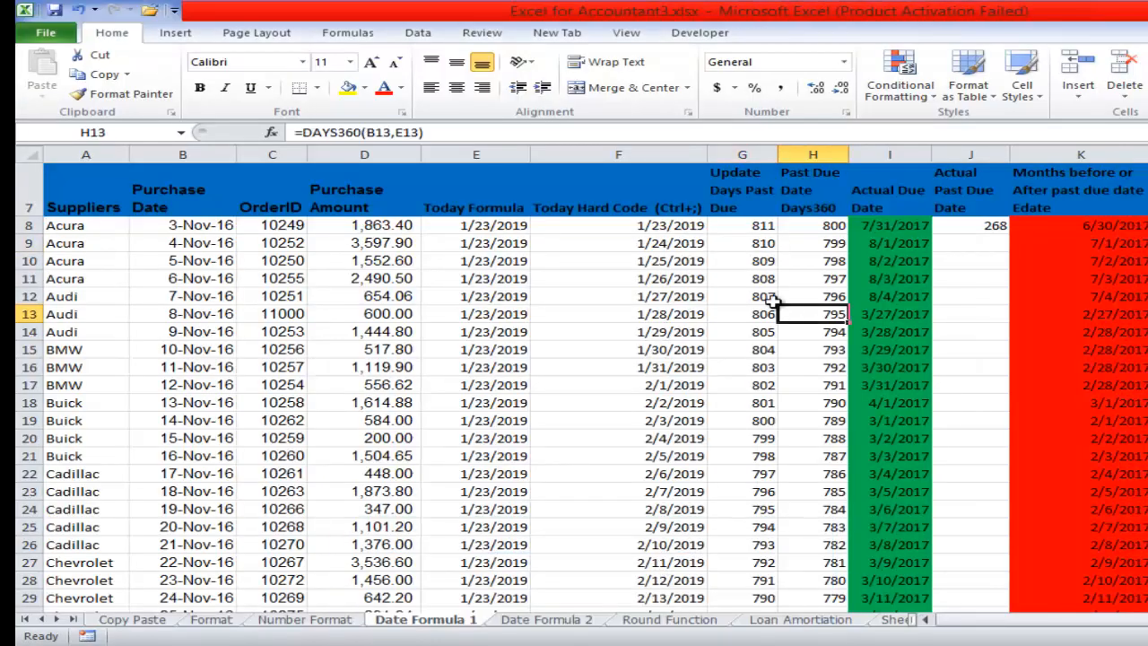
Step: Review the days past due formulas alongside the Actual Due Date entries in the first supplier rows
left_click(750, 238)
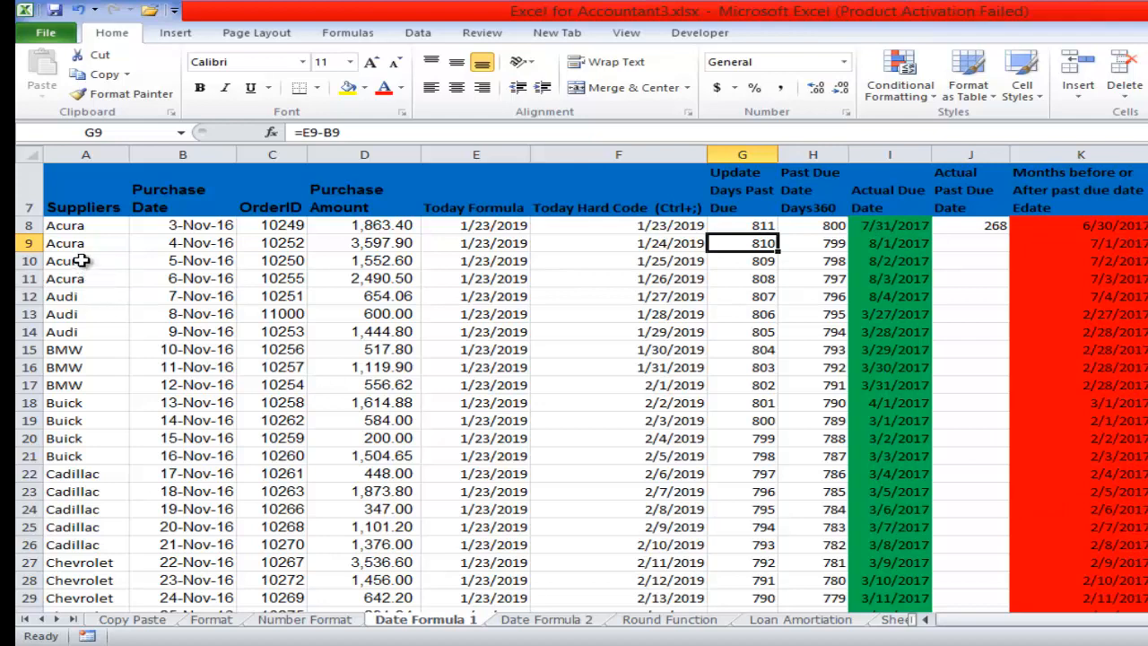
left_click(898, 227)
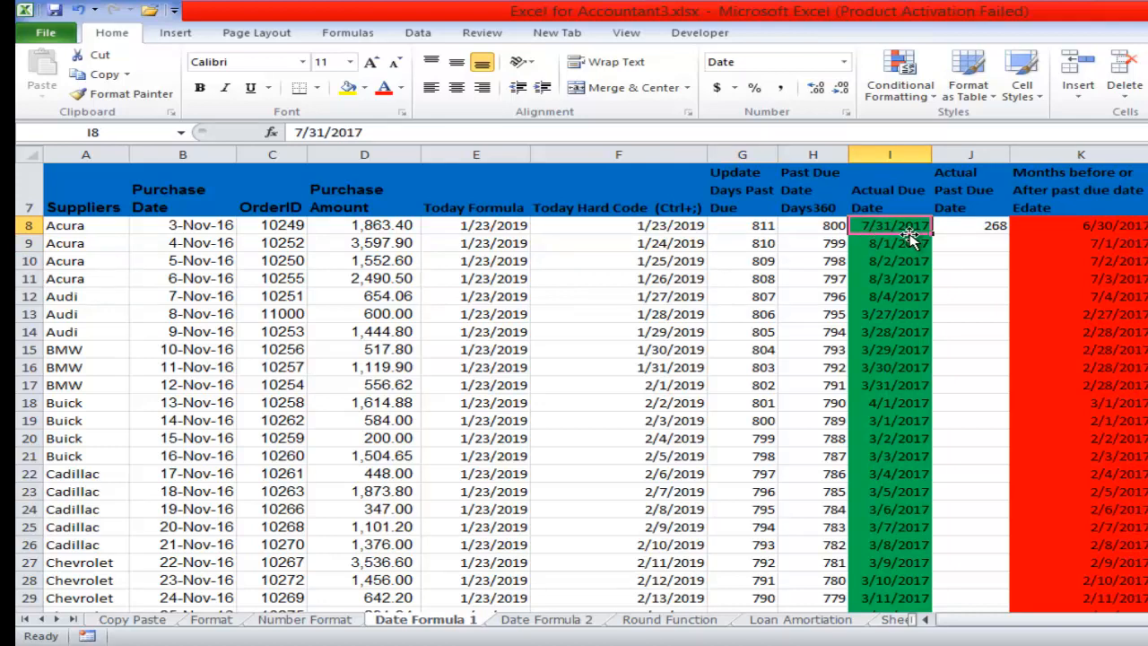
left_click(872, 246)
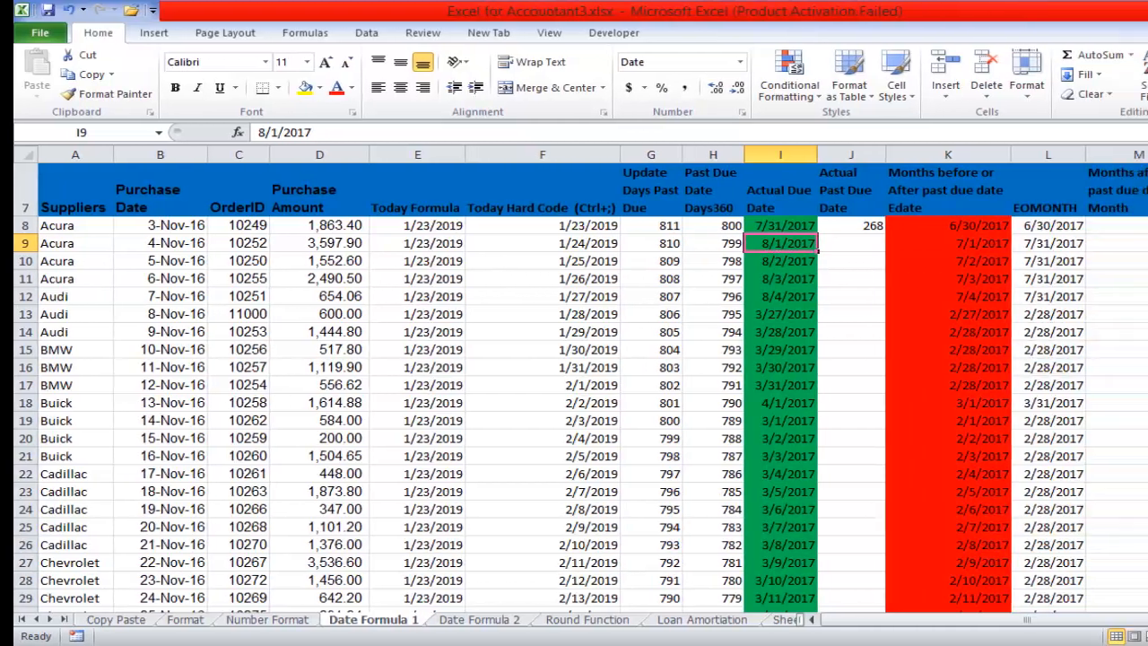
left_click_drag(1138, 177, 1123, 151)
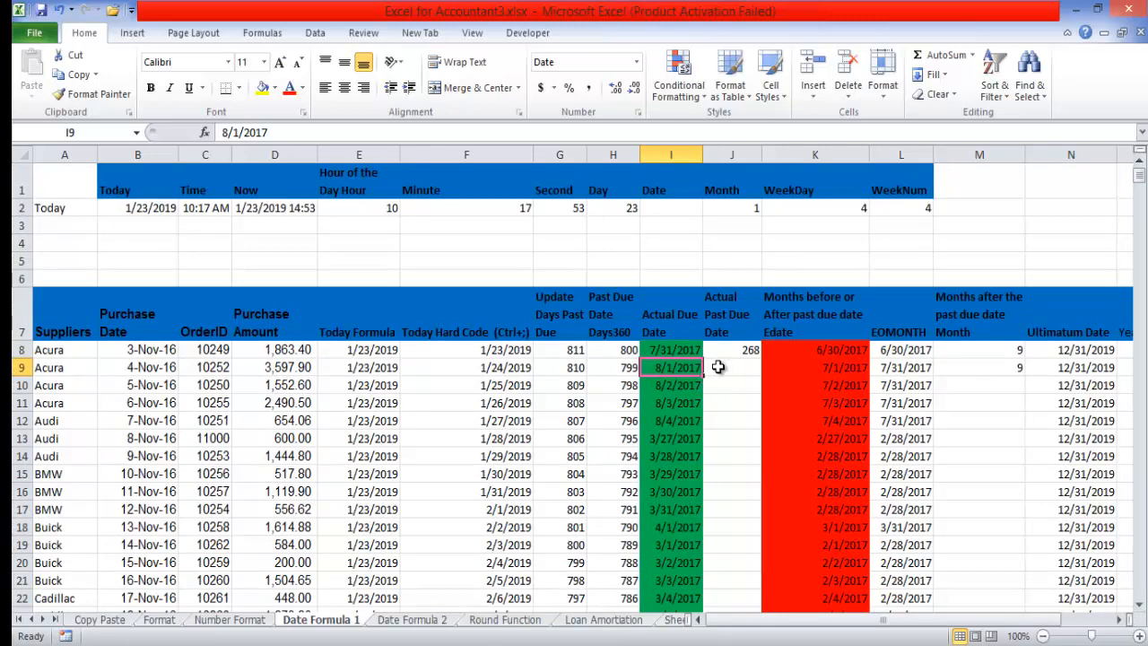
left_click(623, 353)
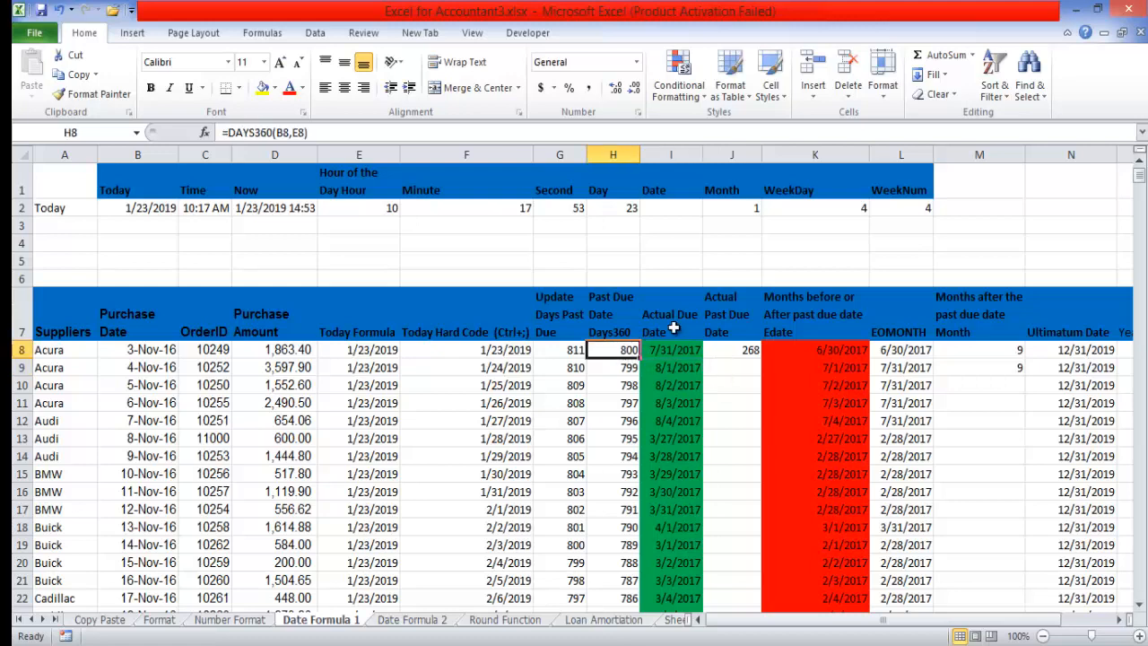
Step: Clear J8 in the Actual Past Due Date column and begin a DAYS360 formula there with B8 as the start date
left_click(747, 351)
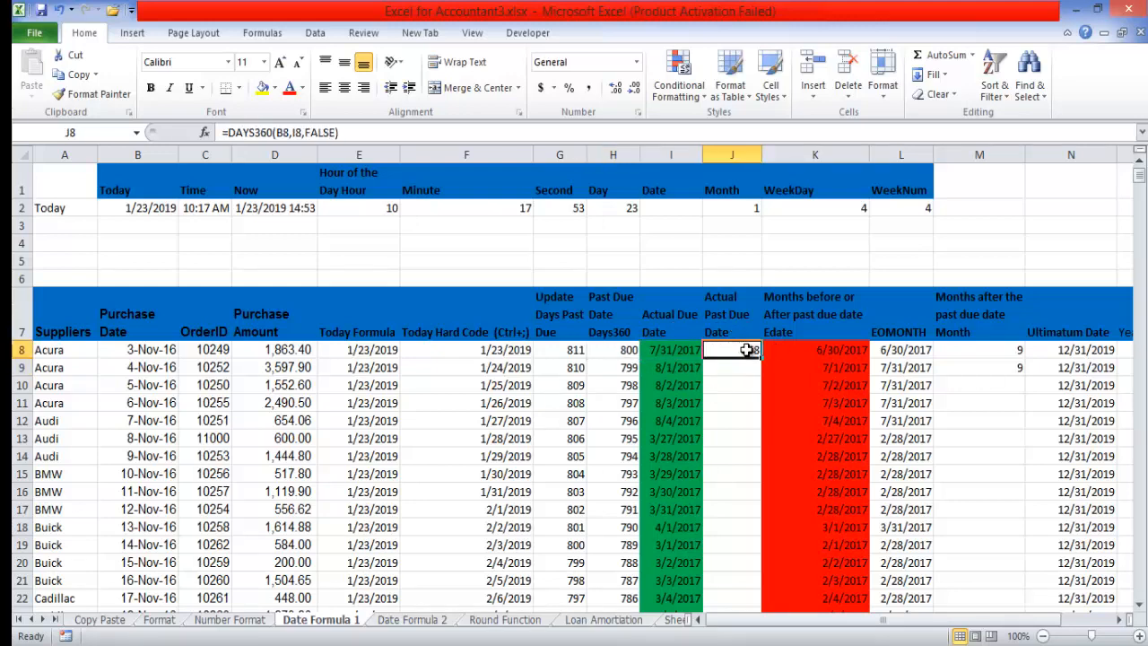
key("Delete")
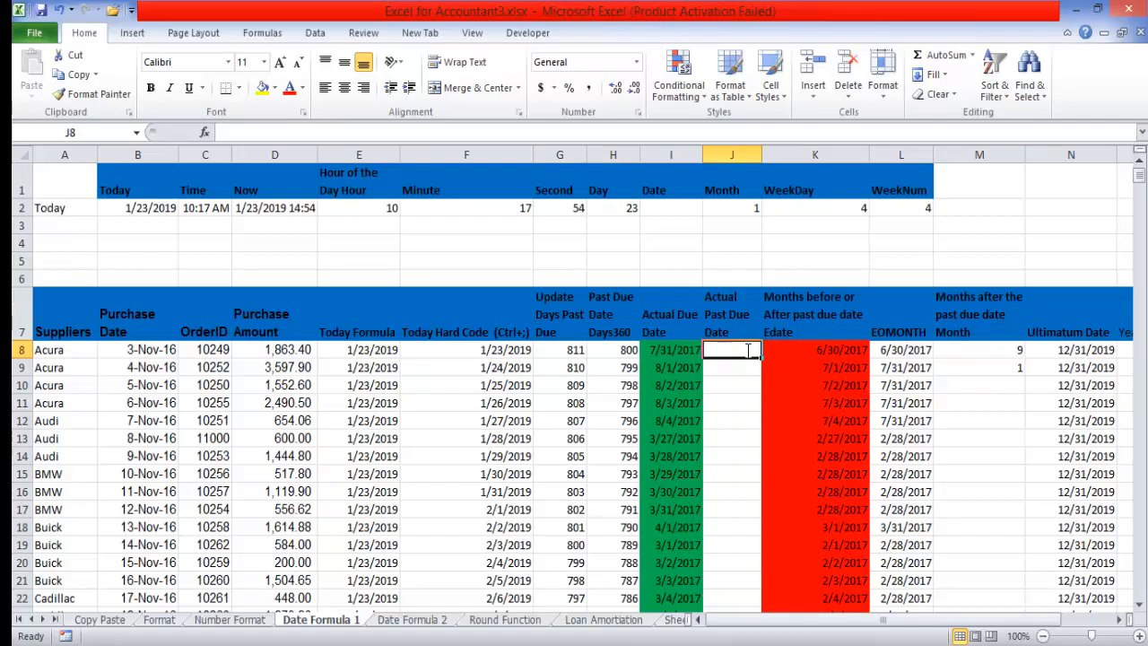
type("=days")
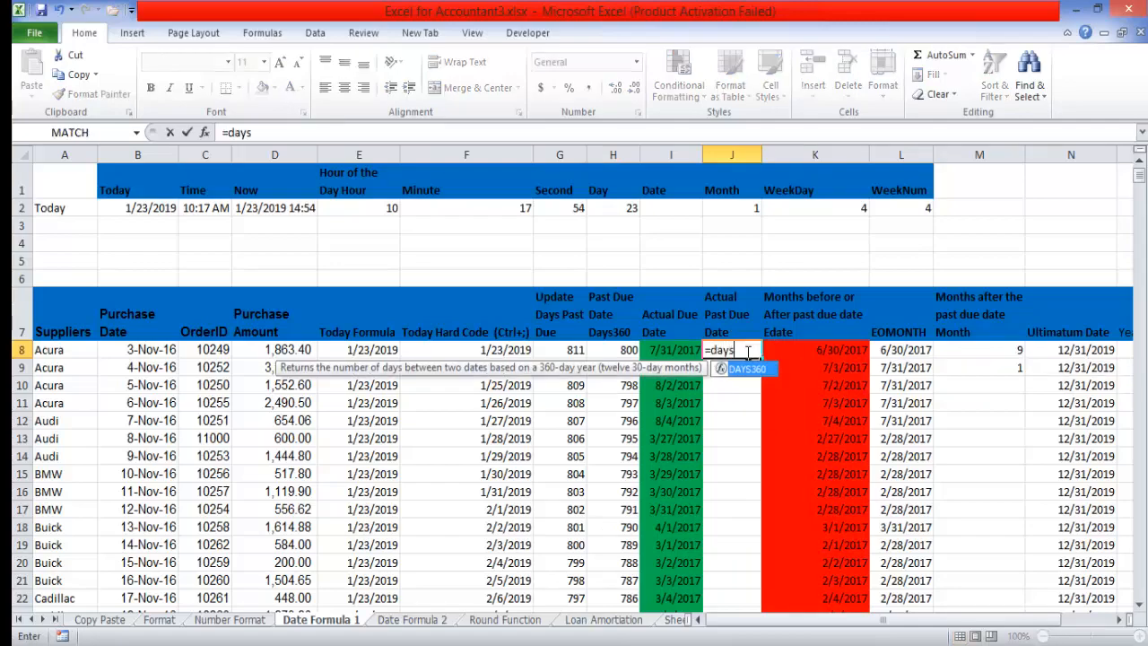
key("Tab")
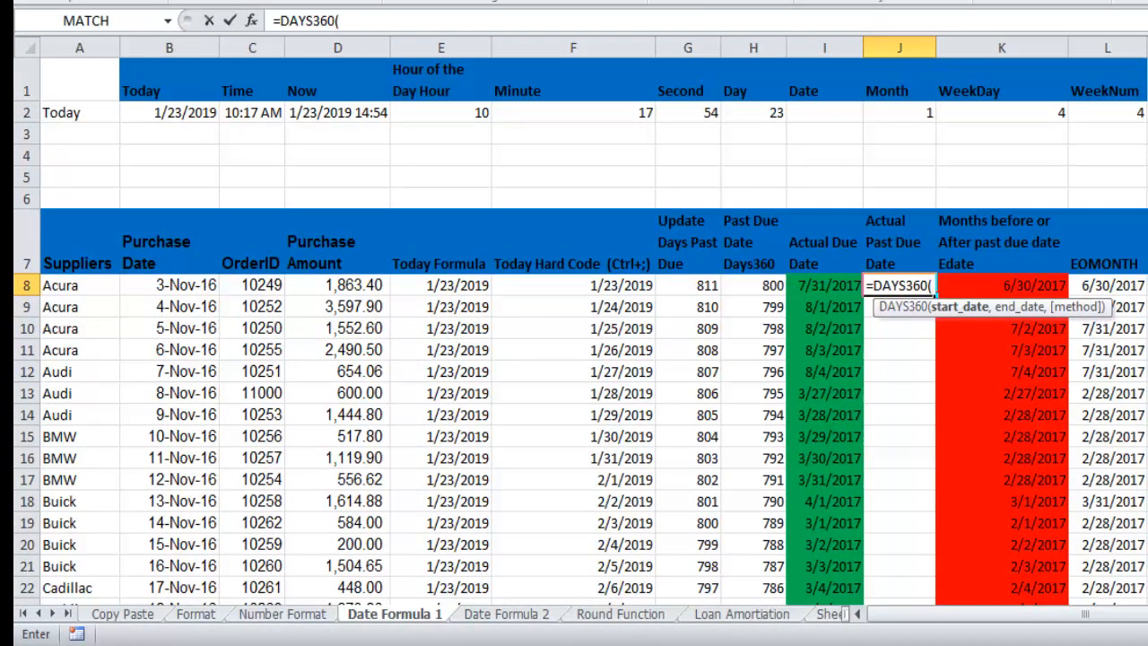
left_click(184, 286)
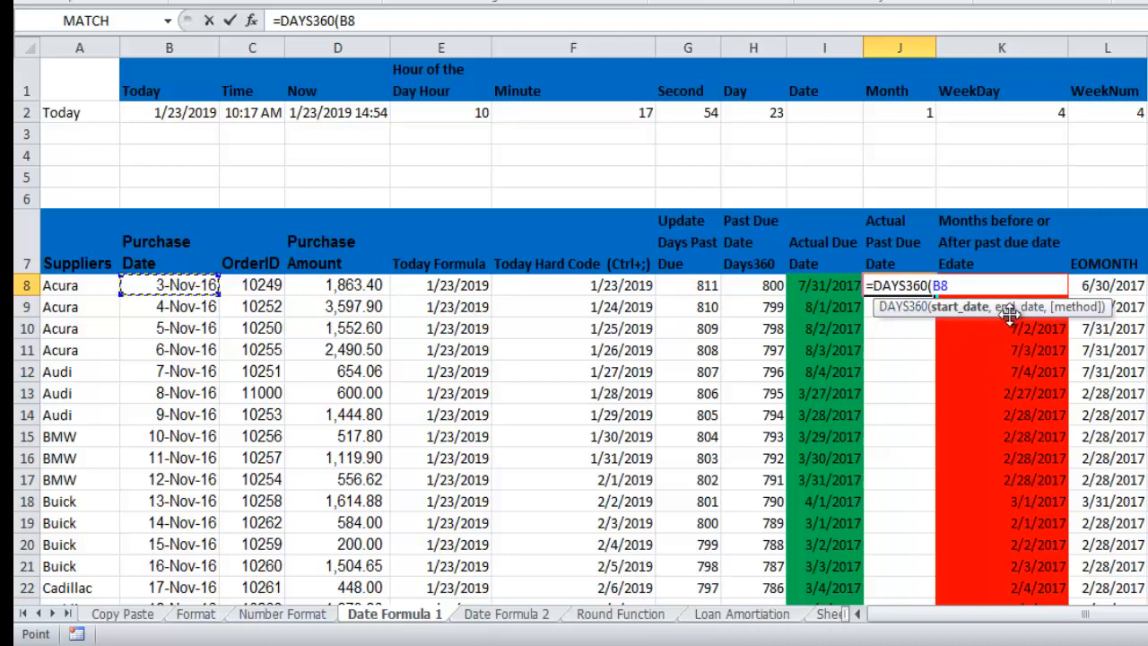
type(",---------------------------------------------")
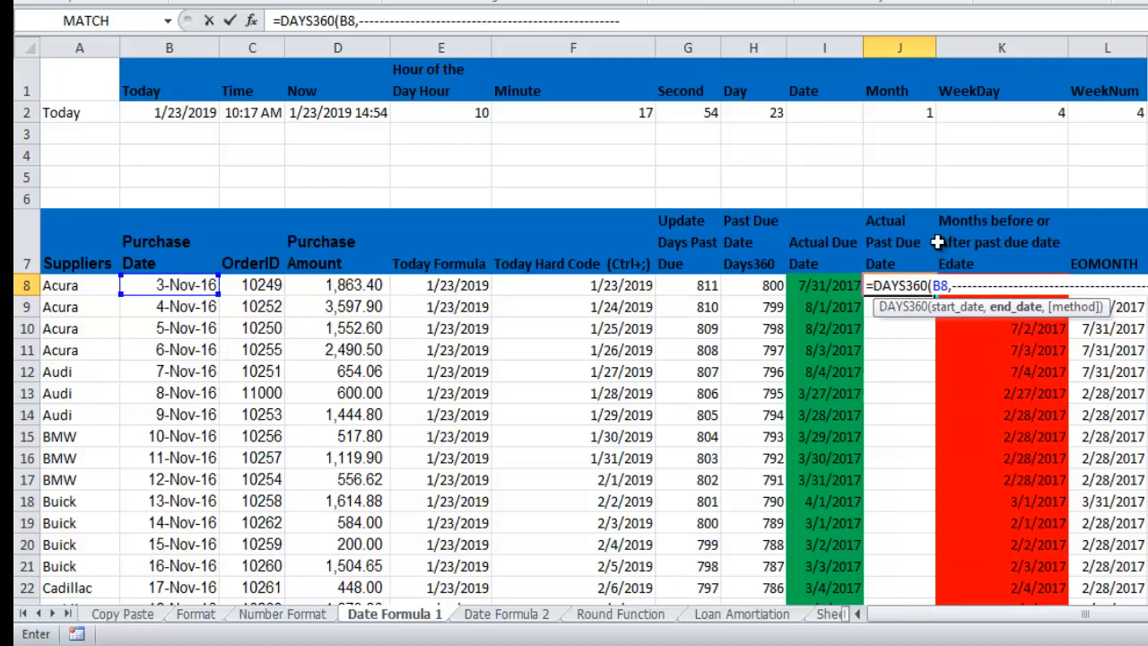
key("BackSpace")
key("BackSpace")
key("BackSpace")
key("BackSpace")
key("BackSpace")
key("BackSpace")
key("BackSpace")
key("BackSpace")
key("BackSpace")
key("BackSpace")
key("BackSpace")
key("BackSpace")
key("BackSpace")
key("BackSpace")
key("BackSpace")
key("BackSpace")
key("BackSpace")
key("BackSpace")
key("BackSpace")
key("BackSpace")
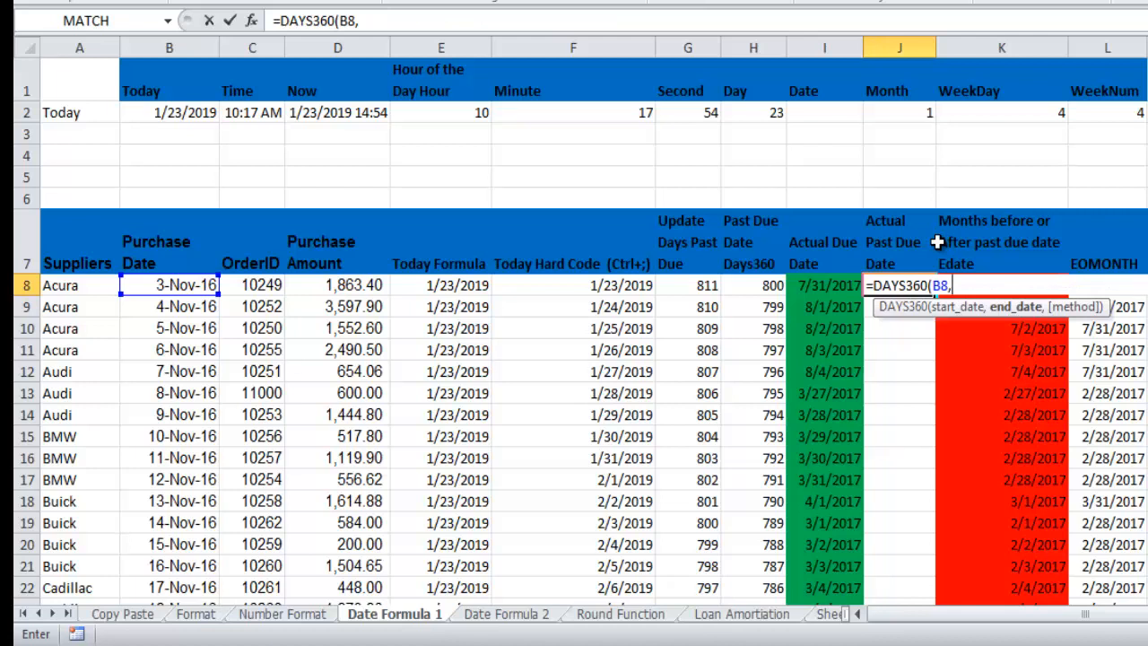
Step: Complete the J8 formula with I8 as the end date and the FALSE - U.S. (NASD) method, giving =DAYS360(B8,I8,FALSE)
left_click(817, 285)
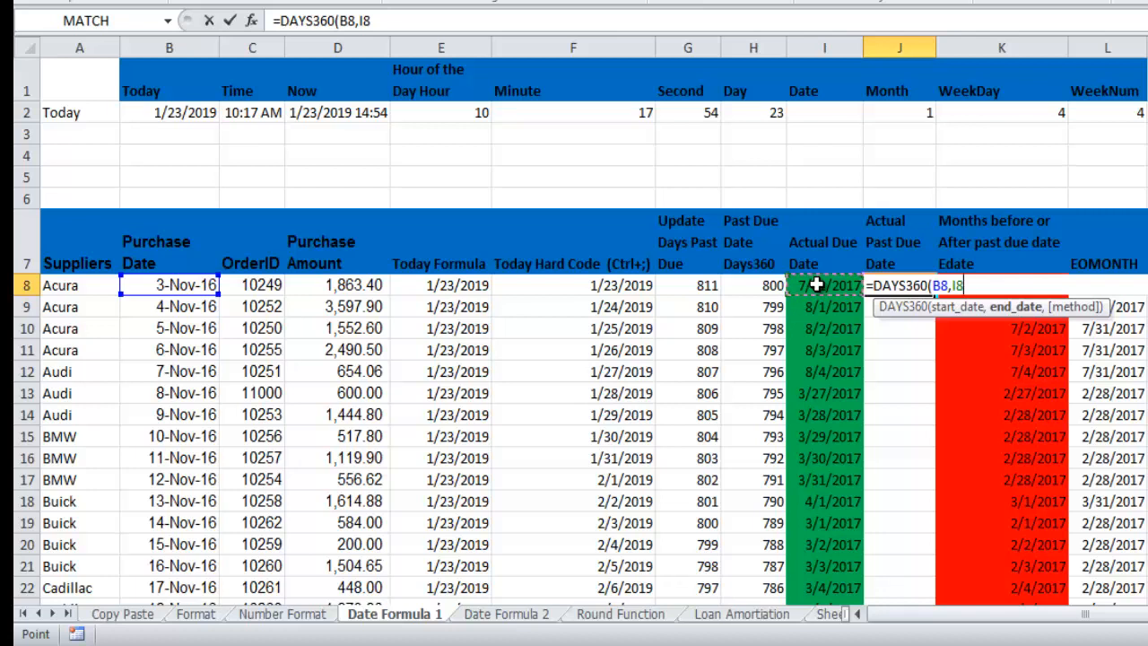
type(",---------")
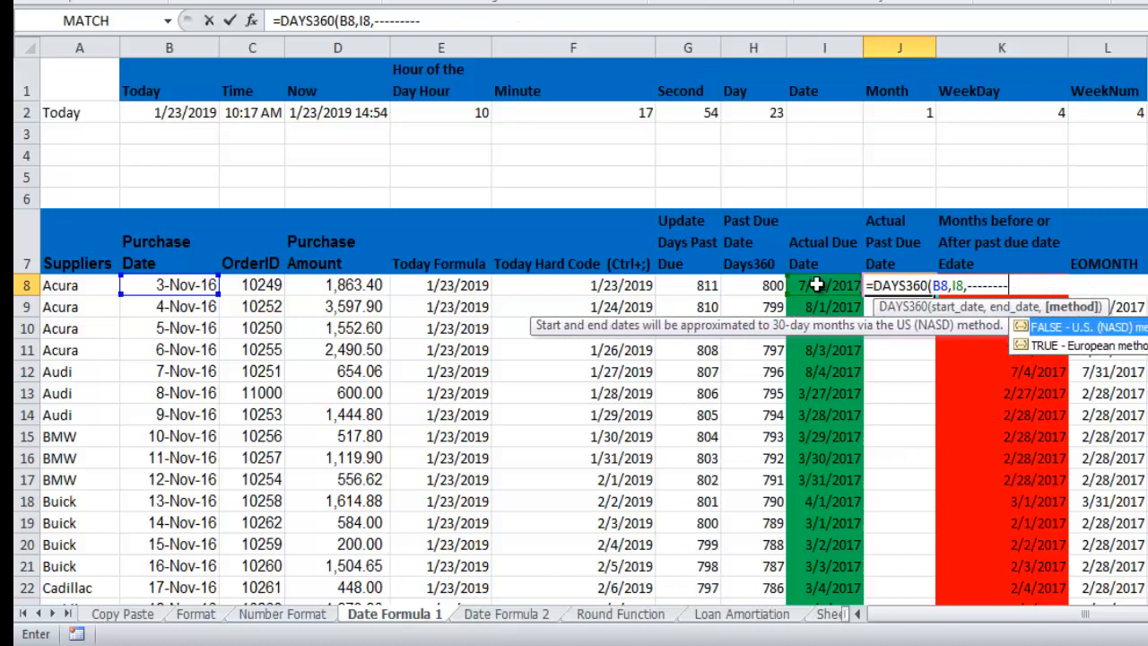
double_click(1014, 327)
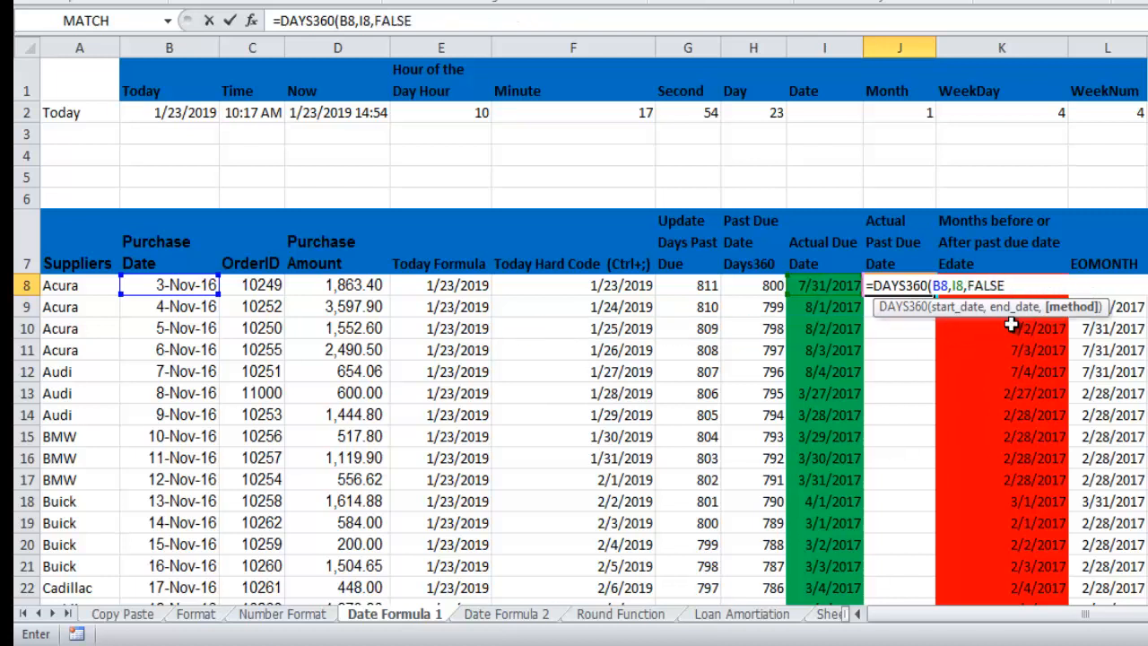
key("Return")
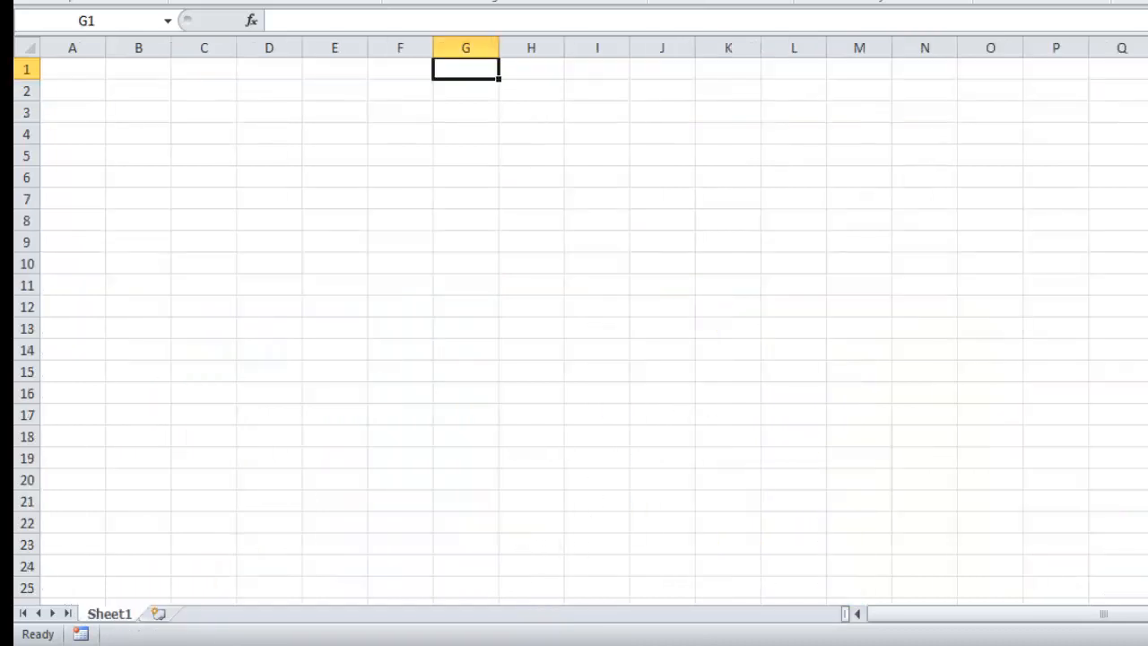
left_click(664, 538)
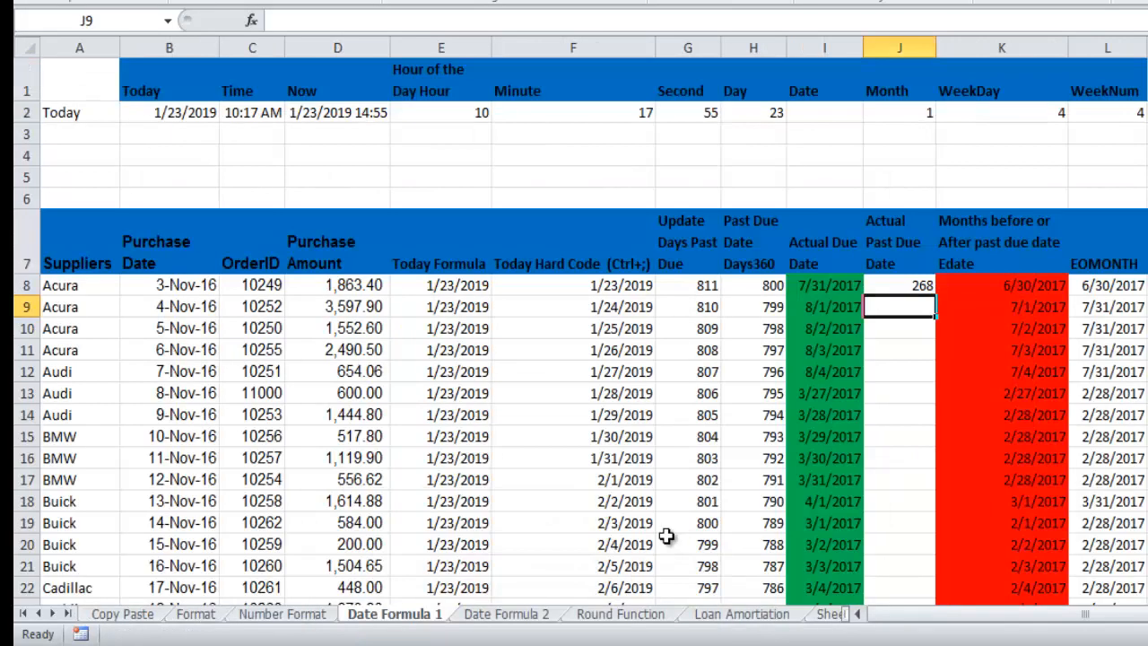
Step: Fill the DAYS360 formula from J8 down the entire Actual Past Due Date column
left_click(917, 285)
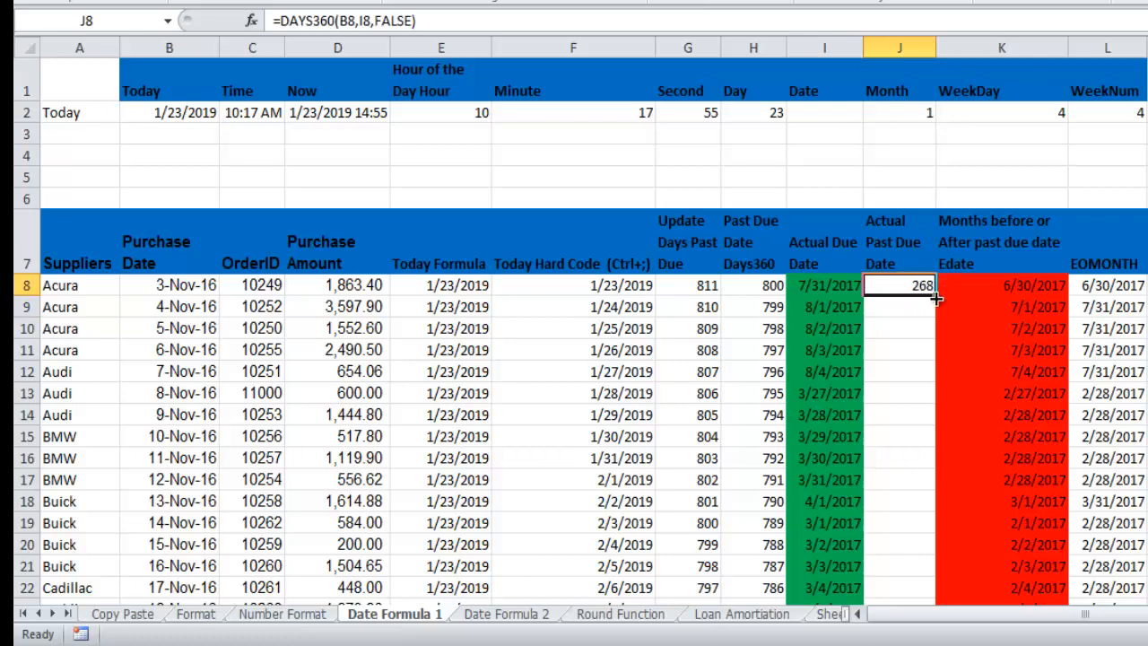
double_click(936, 297)
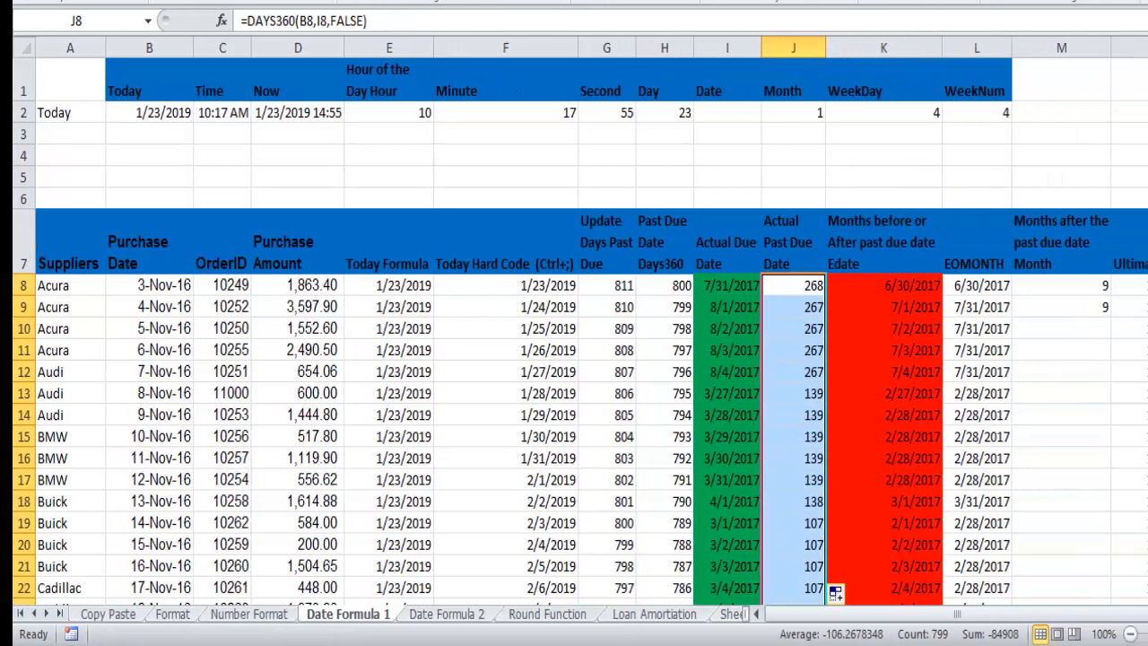
left_click(735, 285)
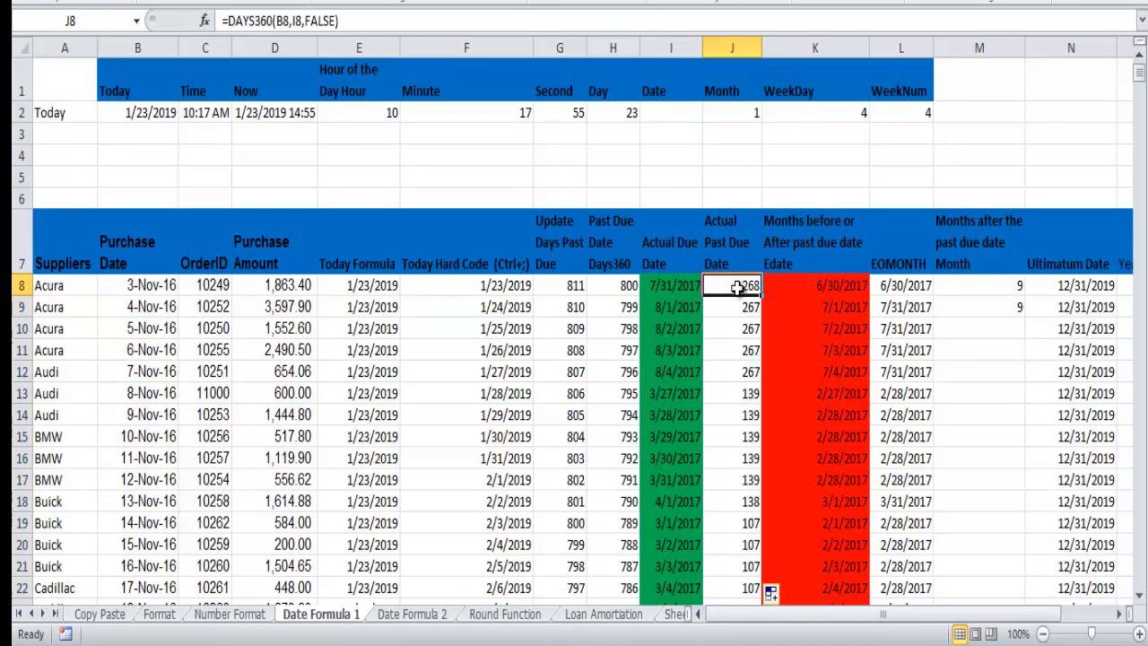
key("ctrl+Down")
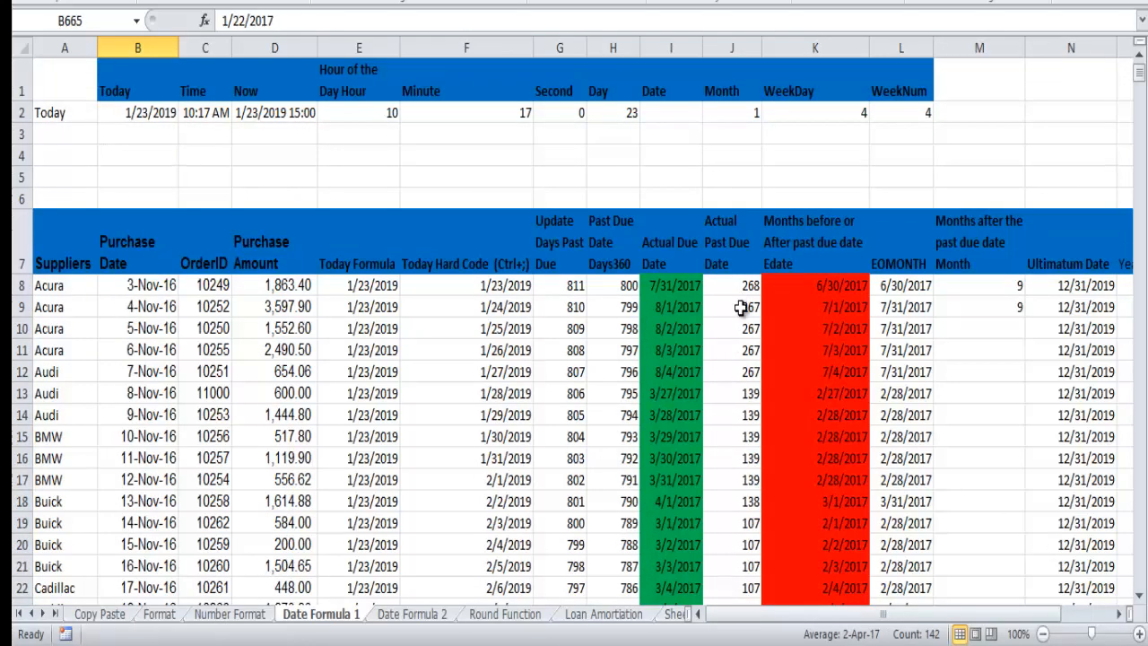
Step: Examine the actual past due days in column J against the suppliers and their due dates in column I
left_click(739, 325)
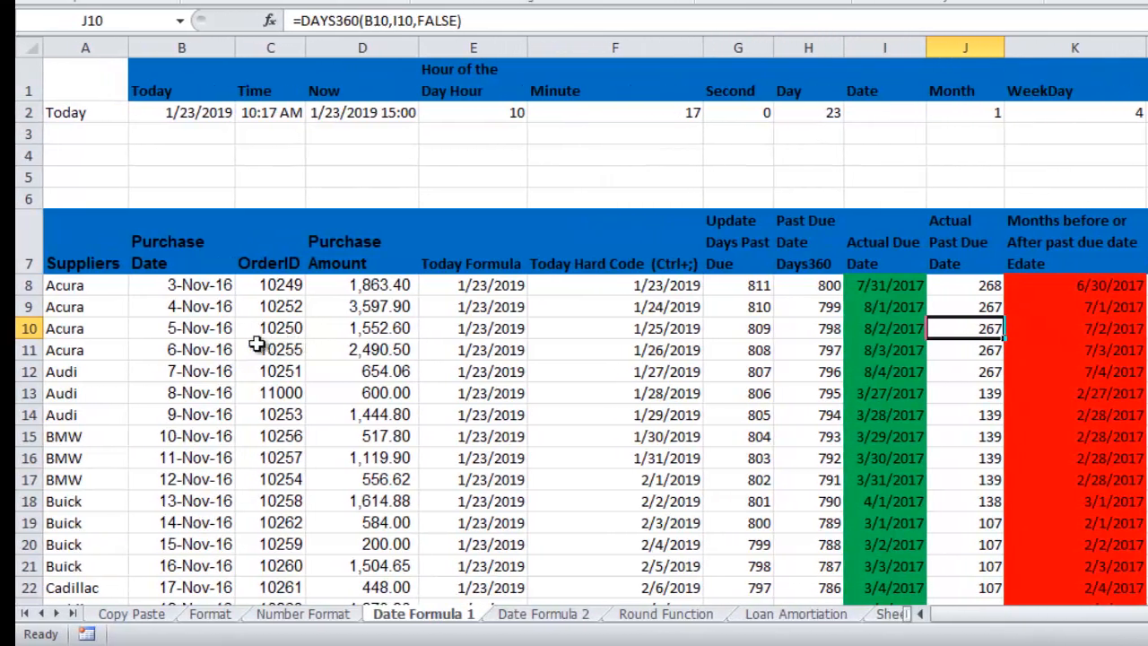
left_click(91, 332)
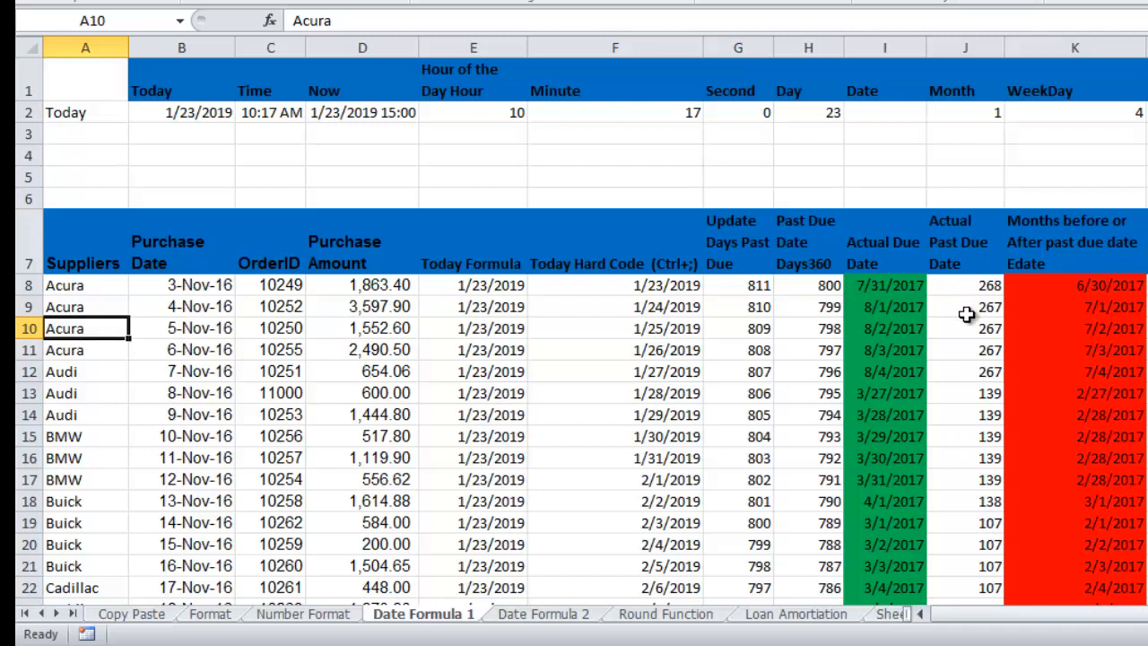
left_click(888, 287)
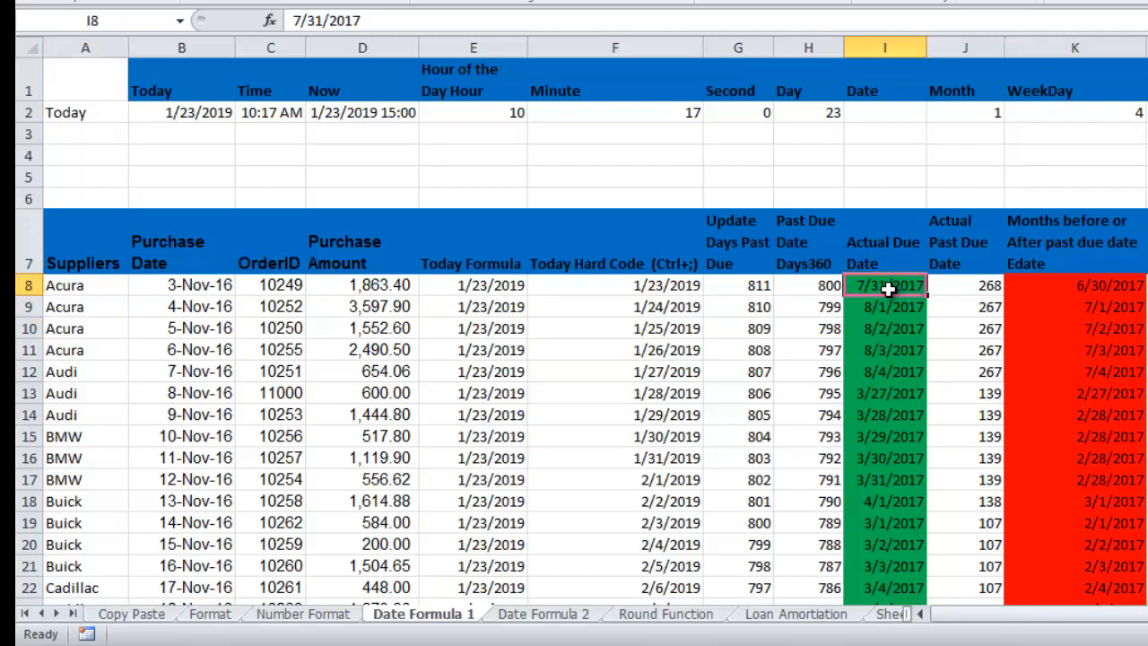
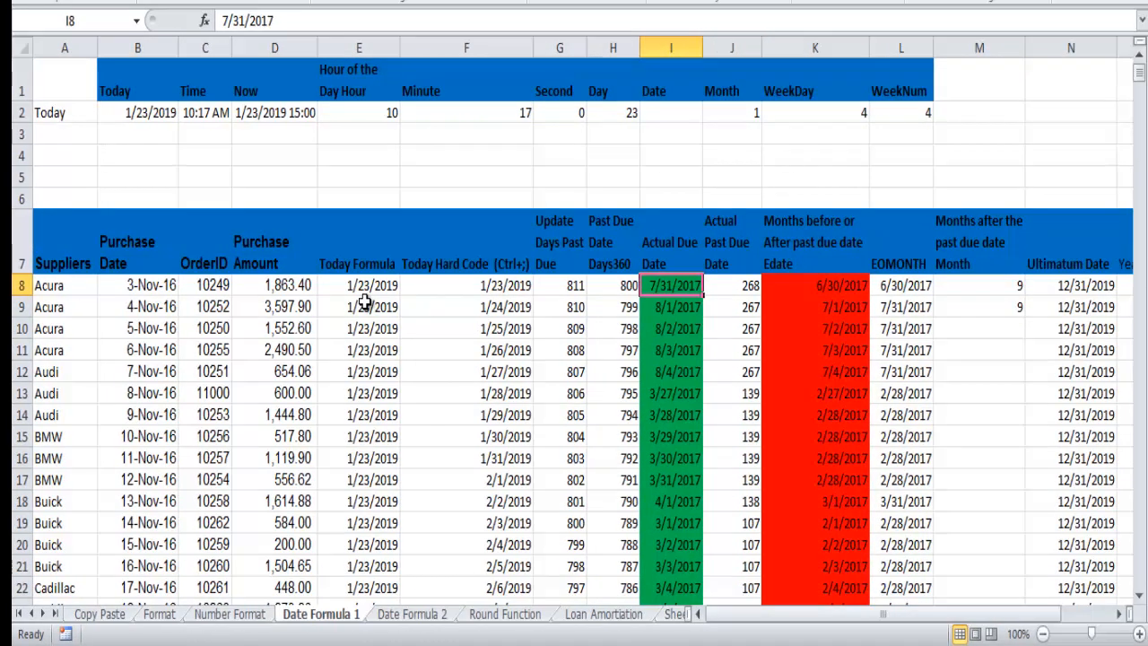
left_click(672, 301)
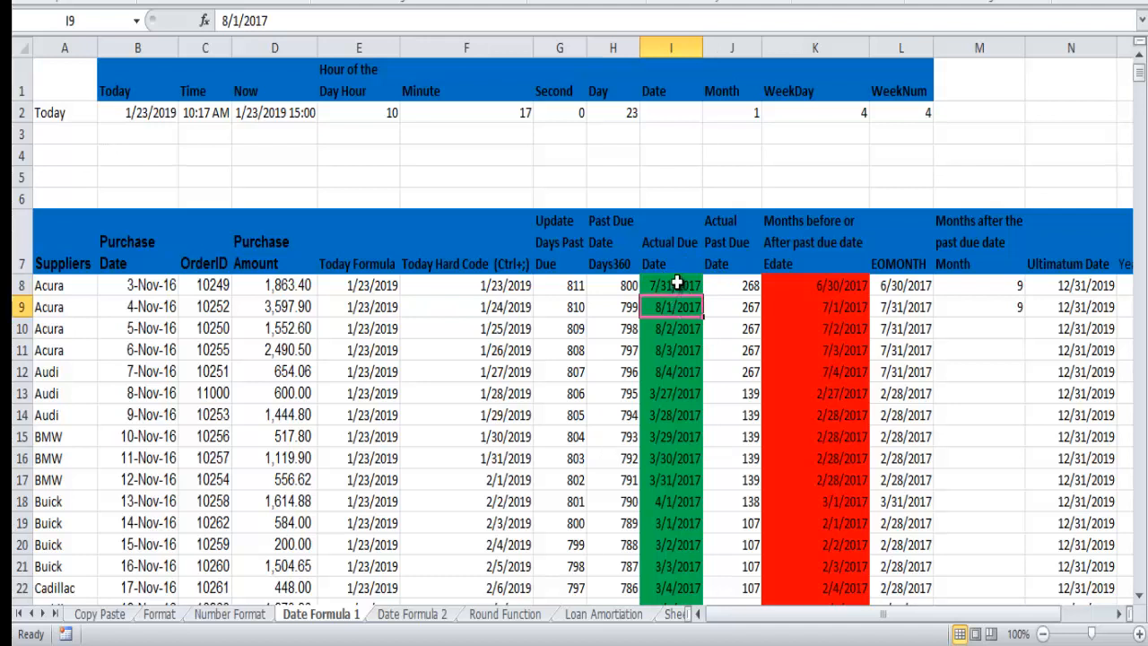
left_click(677, 280)
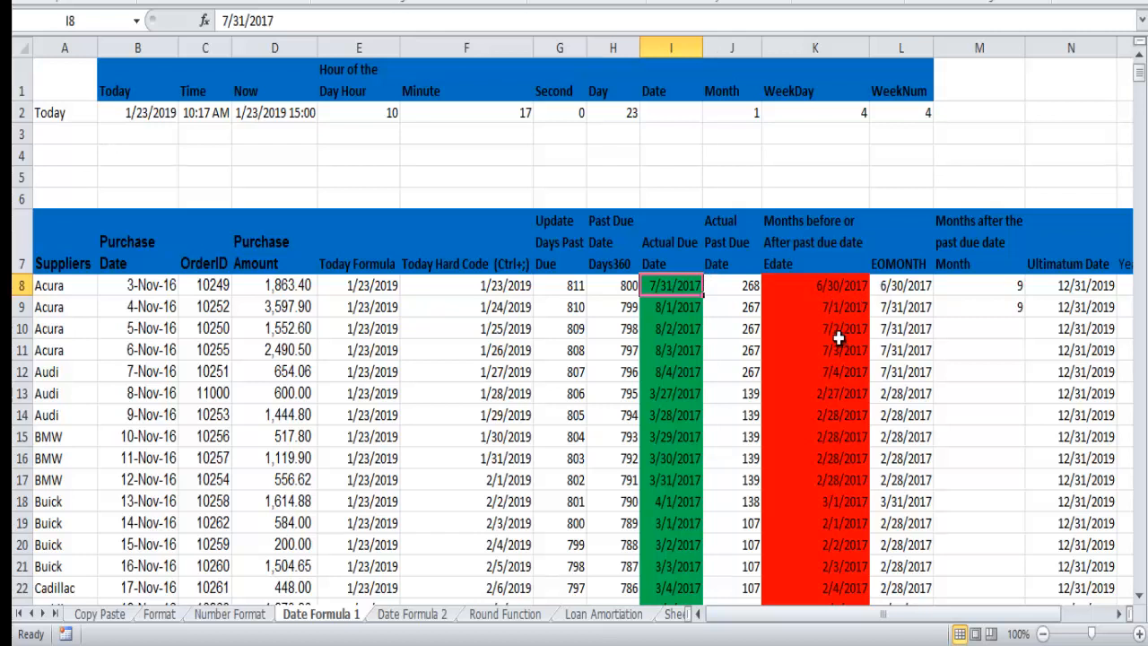
Step: Clear all existing EDATE formulas from K8 down to the last row of the Edate column
left_click(828, 287)
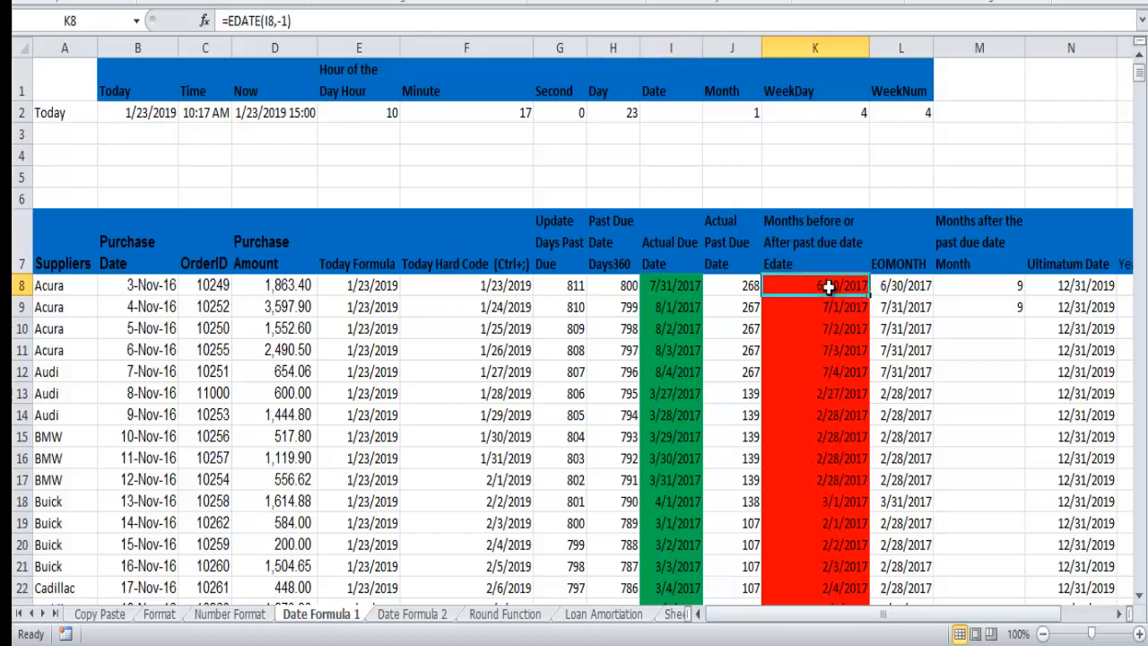
key("ctrl+shift+Down")
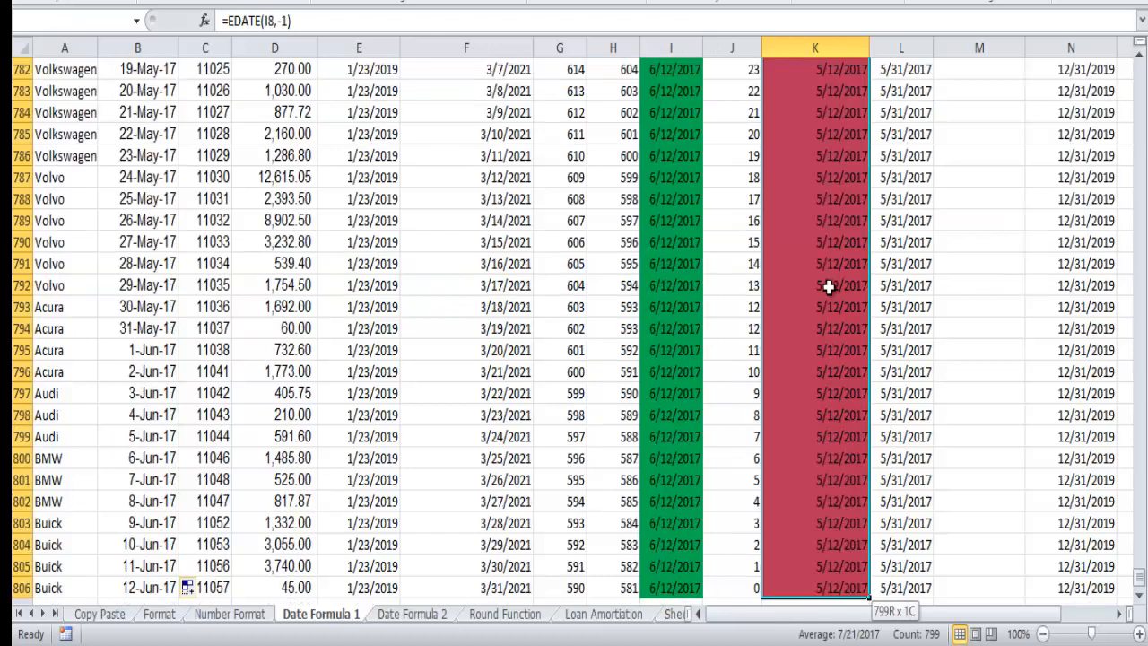
key("Delete")
left_click(829, 287)
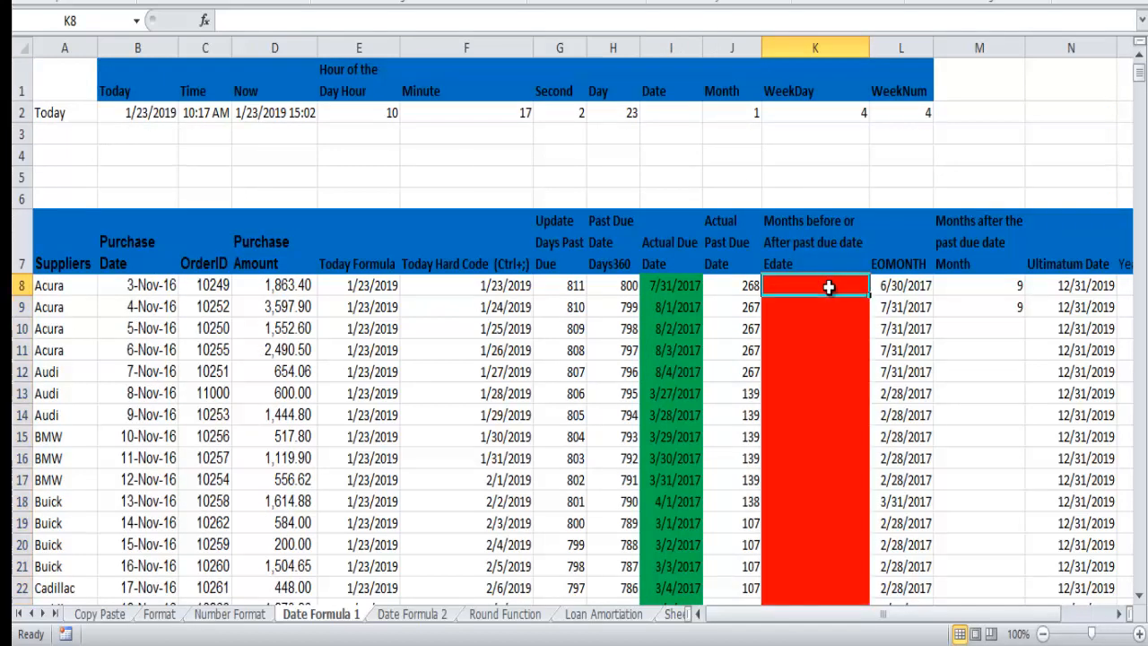
Step: Enter =EDATE(I8,-1) in K8 to return the date one month before the actual due date
type("=")
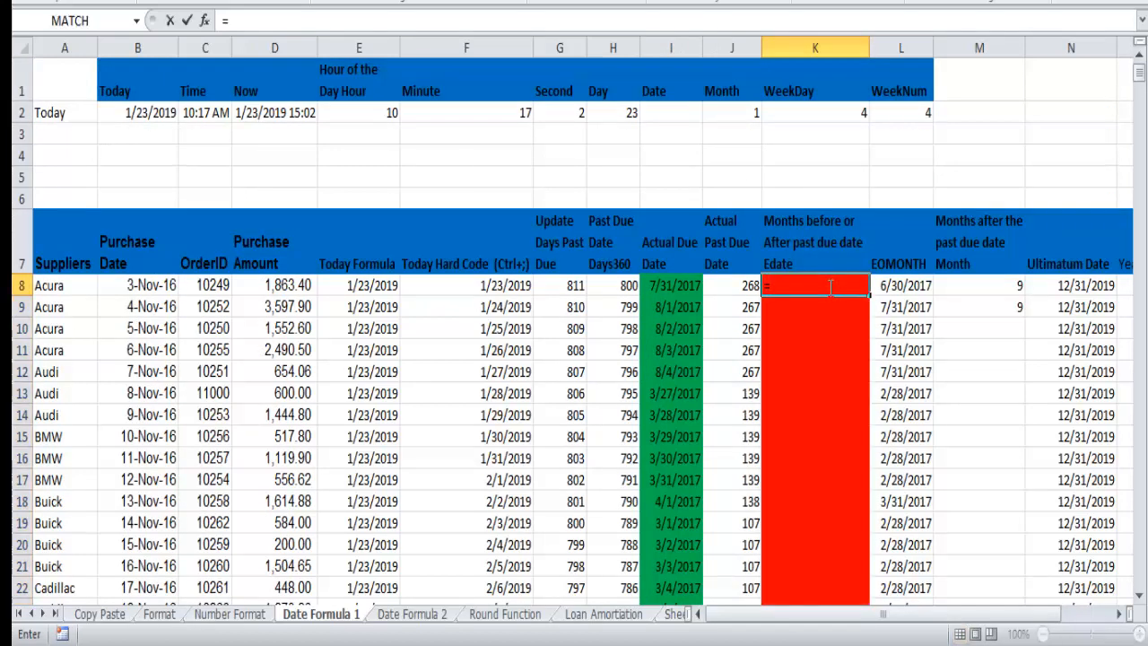
type("edate")
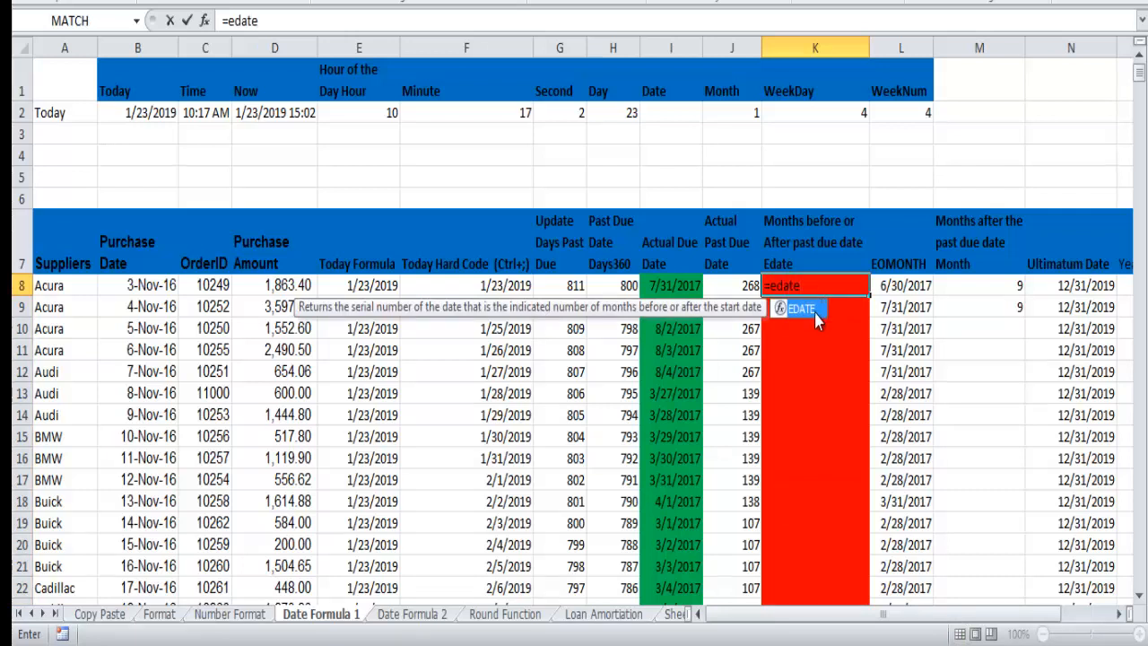
double_click(815, 314)
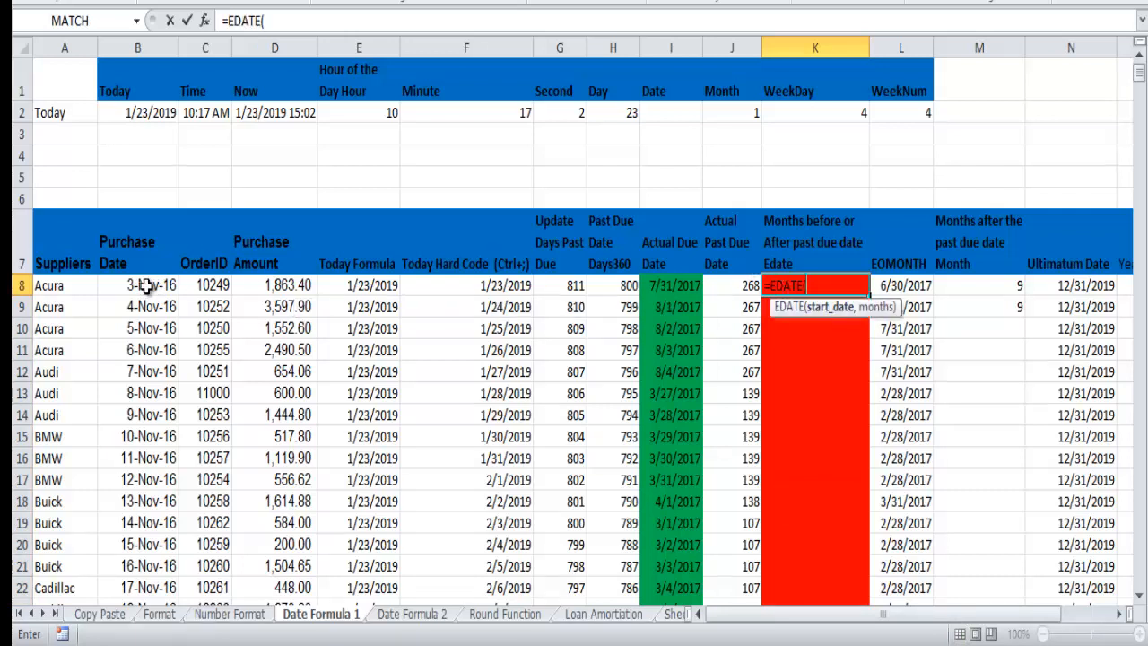
left_click(665, 285)
type(",")
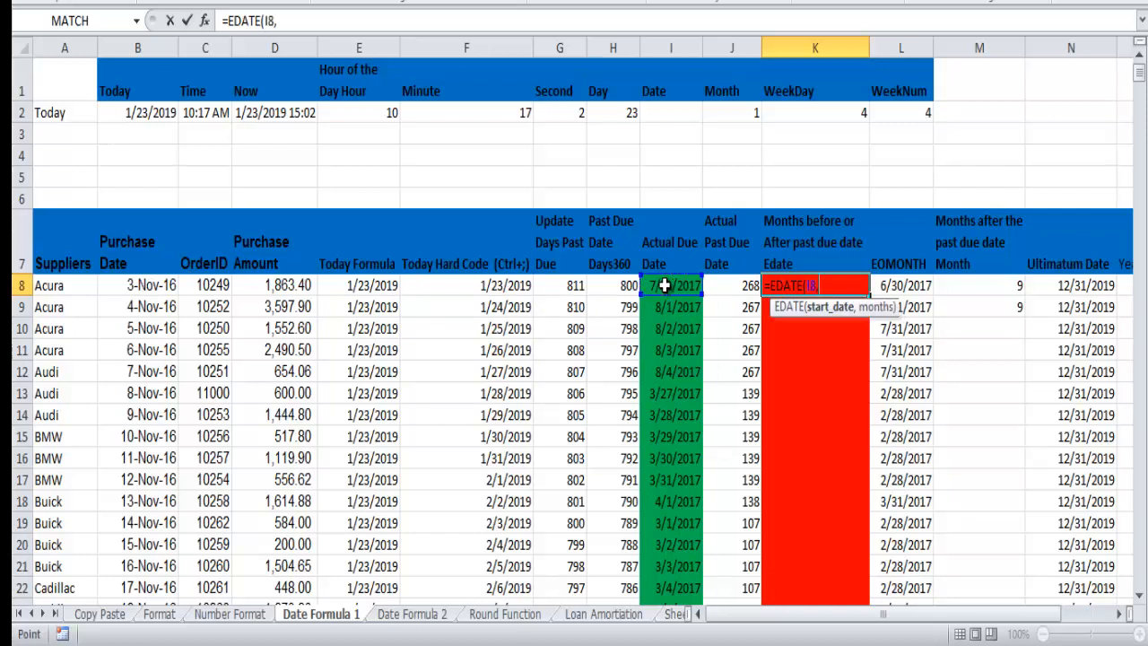
type("----------------------------------------")
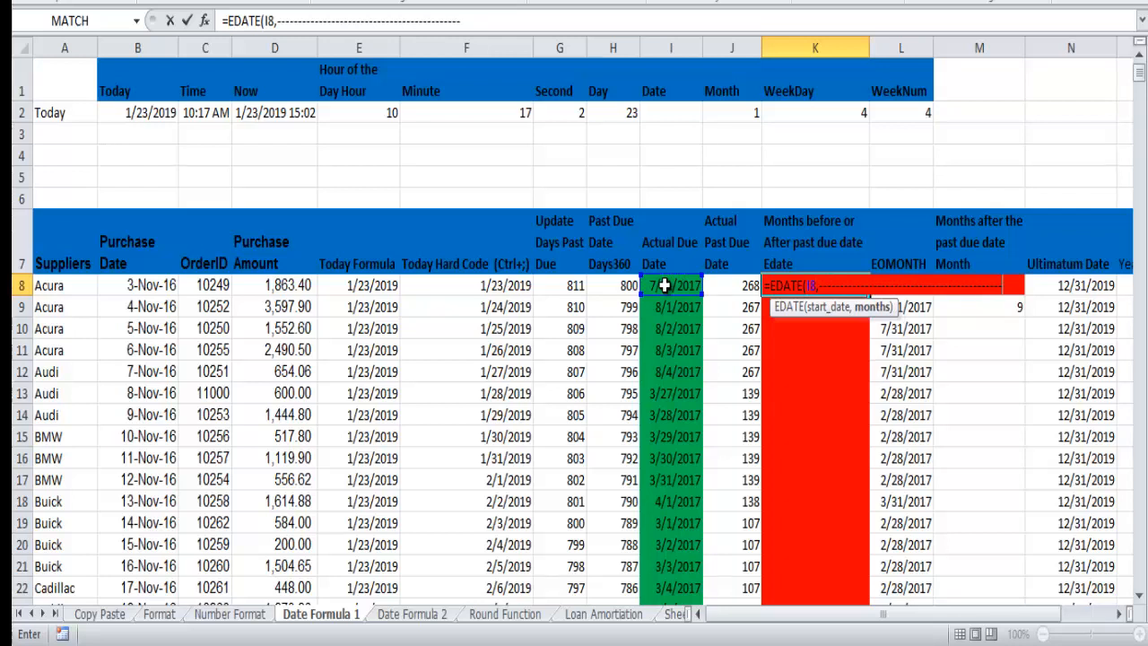
key("BackSpace")
key("BackSpace")
key("BackSpace")
key("BackSpace")
key("BackSpace")
key("BackSpace")
key("BackSpace")
key("BackSpace")
key("BackSpace")
key("BackSpace")
key("BackSpace")
key("BackSpace")
key("BackSpace")
key("BackSpace")
key("BackSpace")
key("BackSpace")
key("BackSpace")
key("BackSpace")
key("BackSpace")
key("BackSpace")
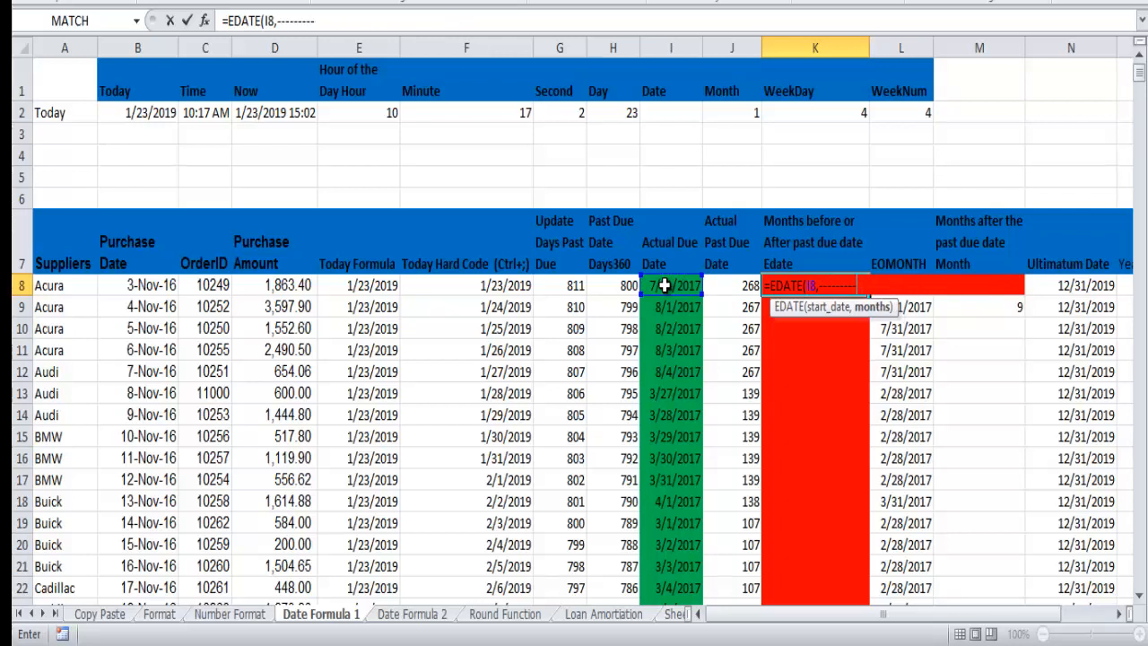
key("BackSpace")
key("BackSpace")
key("BackSpace")
key("BackSpace")
key("BackSpace")
key("BackSpace")
key("BackSpace")
key("BackSpace")
key("BackSpace")
key("BackSpace")
type("-1)")
key("Return")
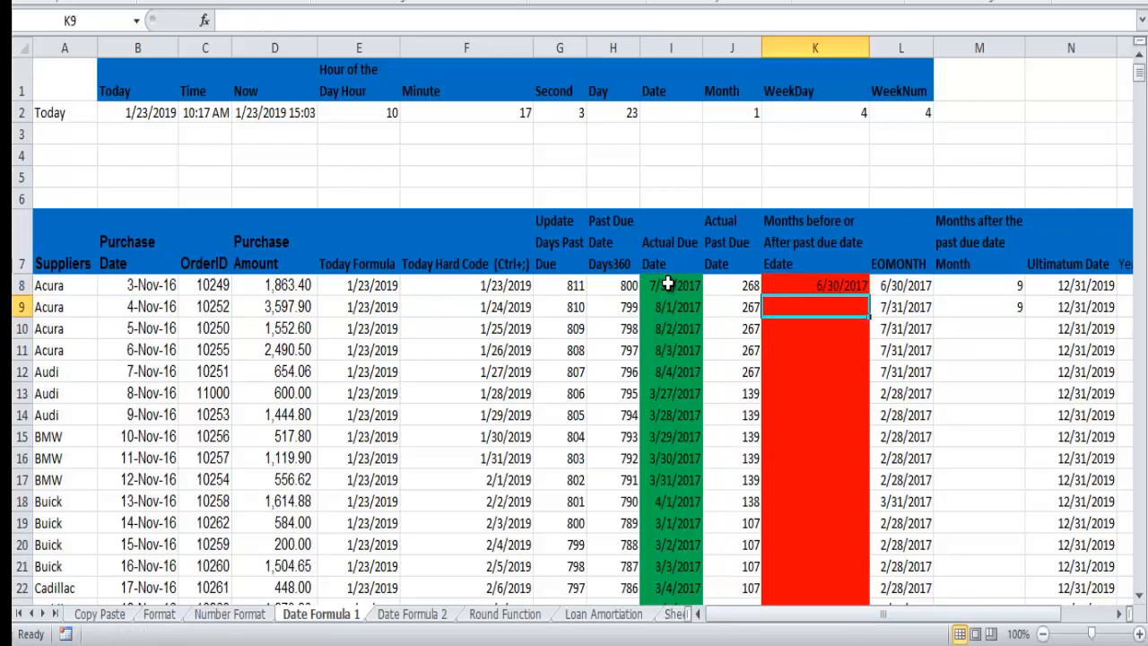
key("Up")
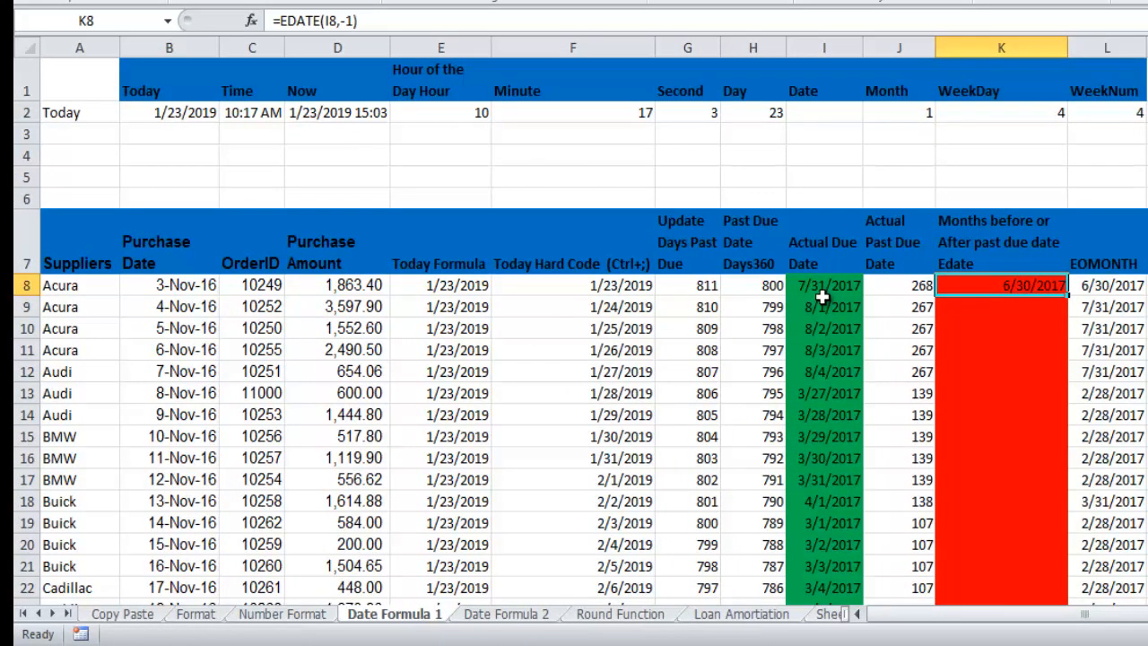
Step: Change the month offset in K8's EDATE formula to 1 for one month after the due date
double_click(1033, 284)
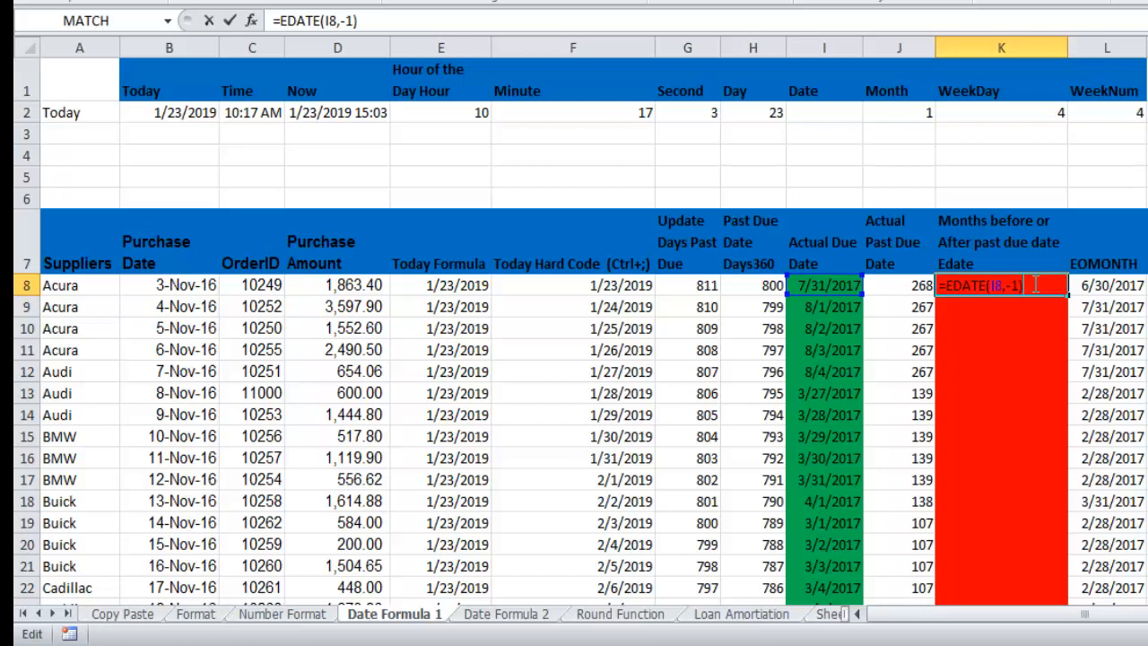
left_click(1014, 285)
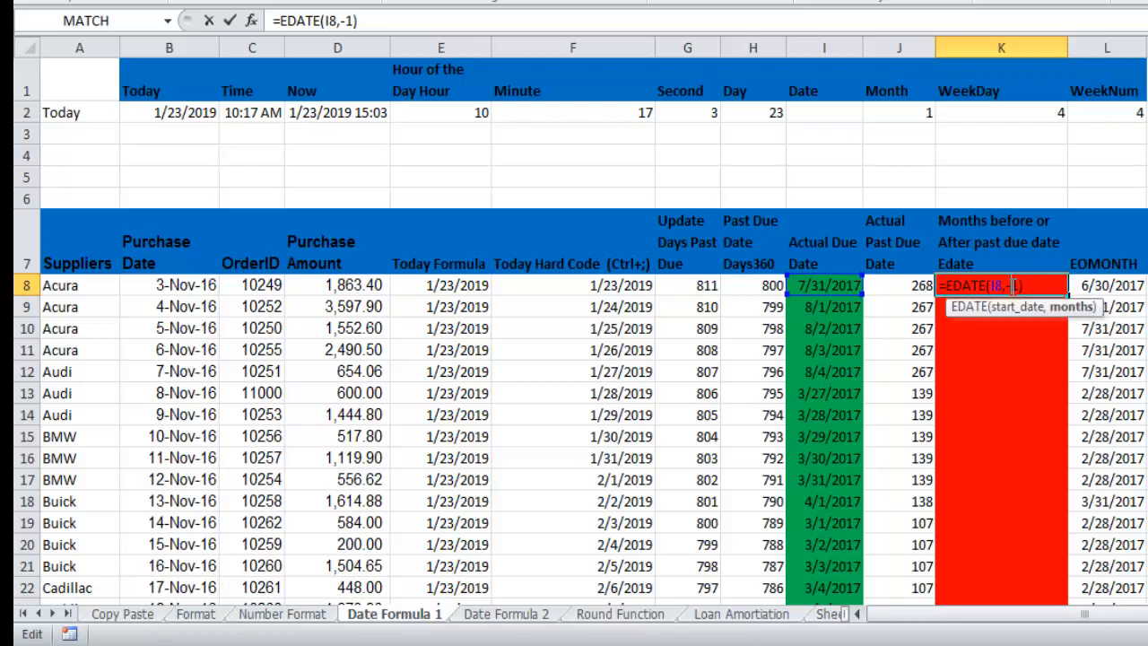
key("BackSpace")
key("Return")
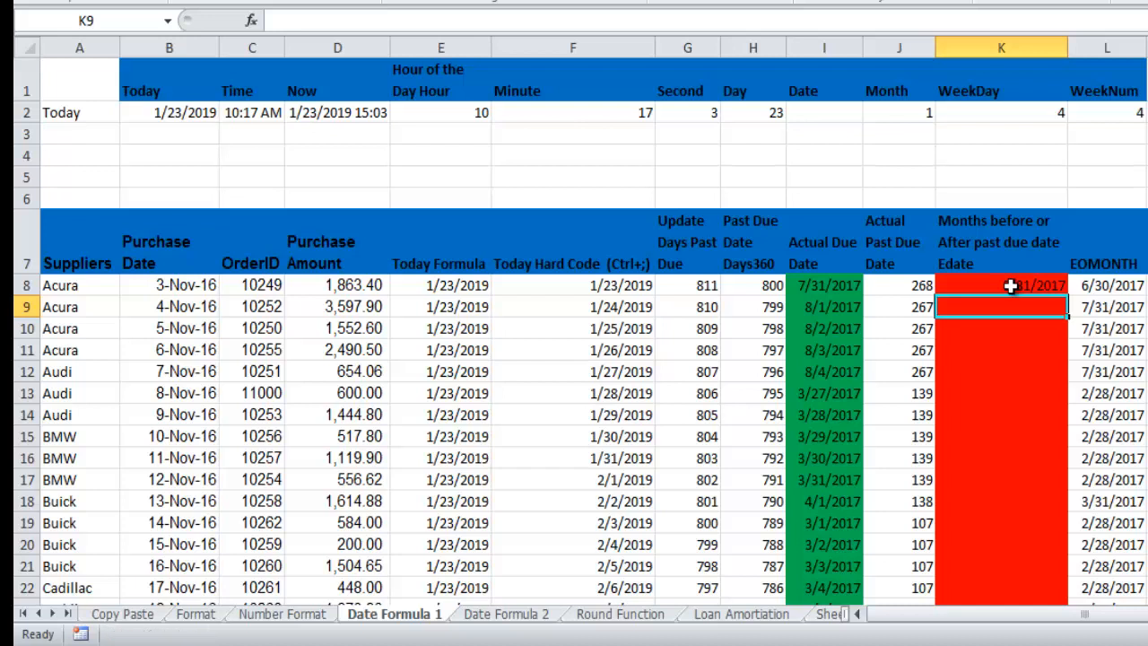
key("ctrl+Tab")
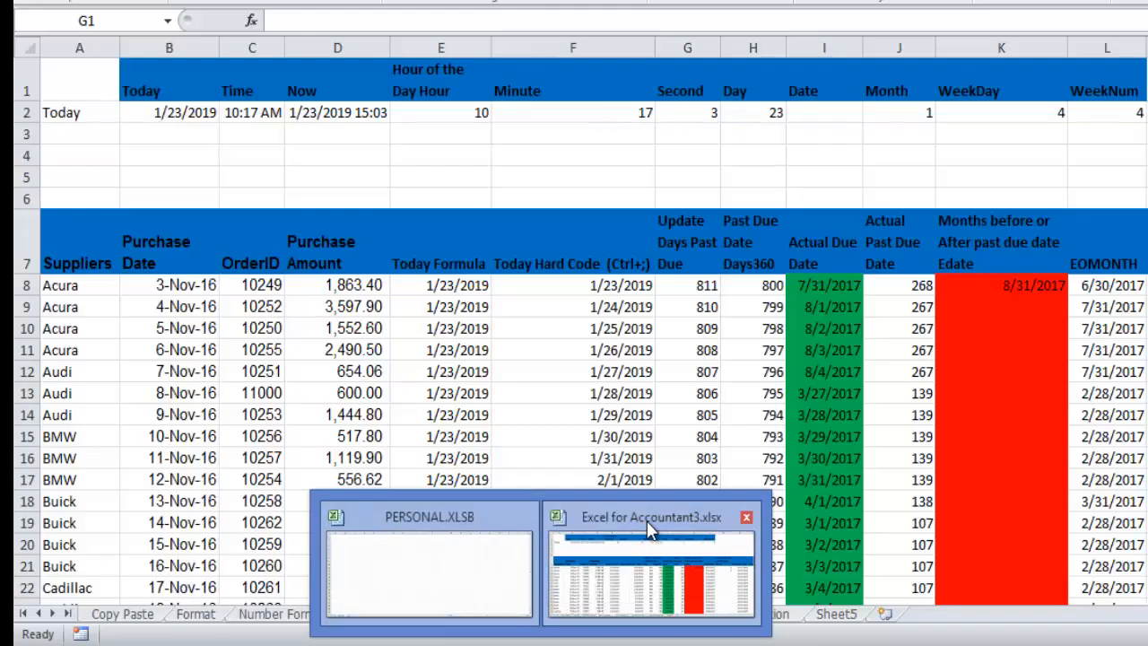
left_click(643, 537)
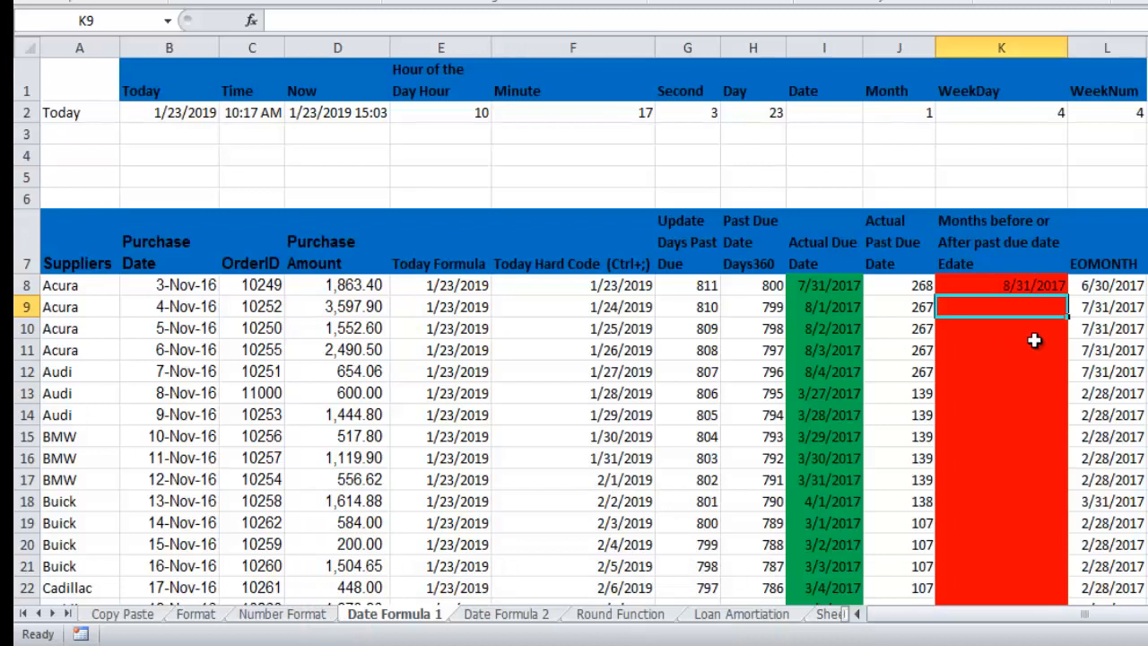
Step: Set the month offset in K8's EDATE formula back to -1
double_click(1029, 284)
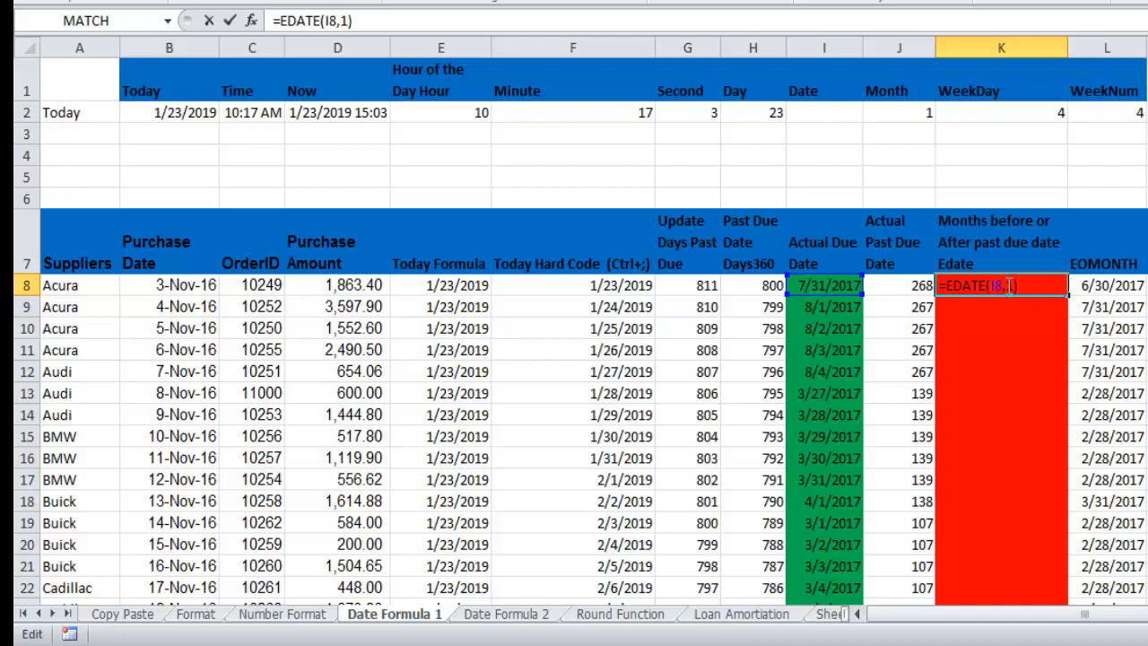
type("-")
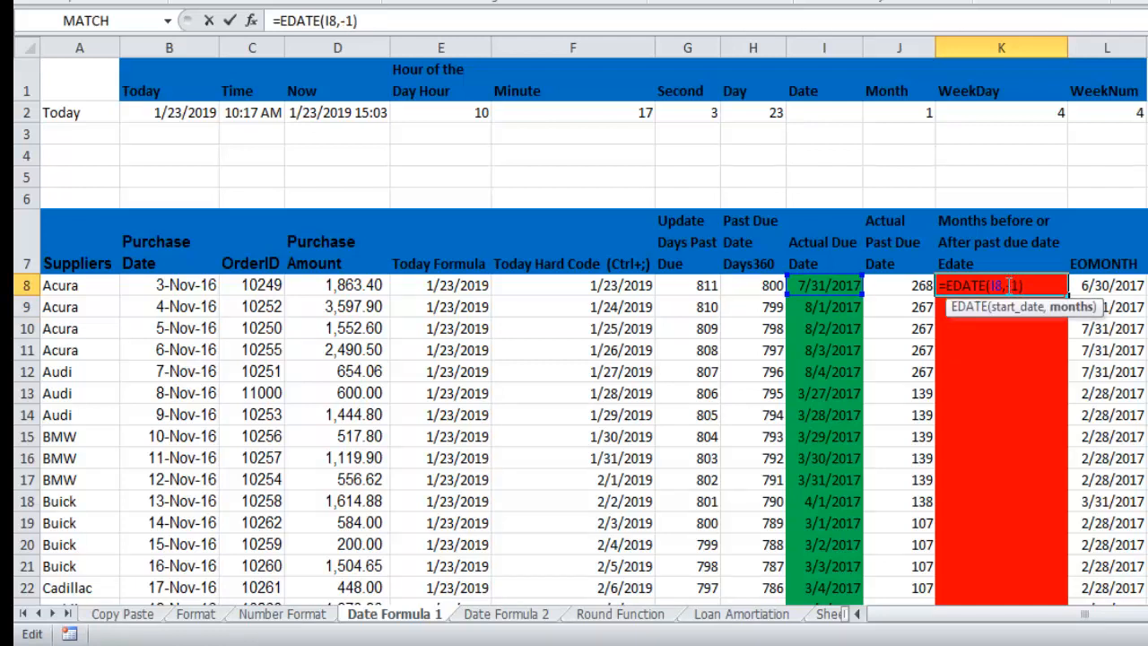
key("Return")
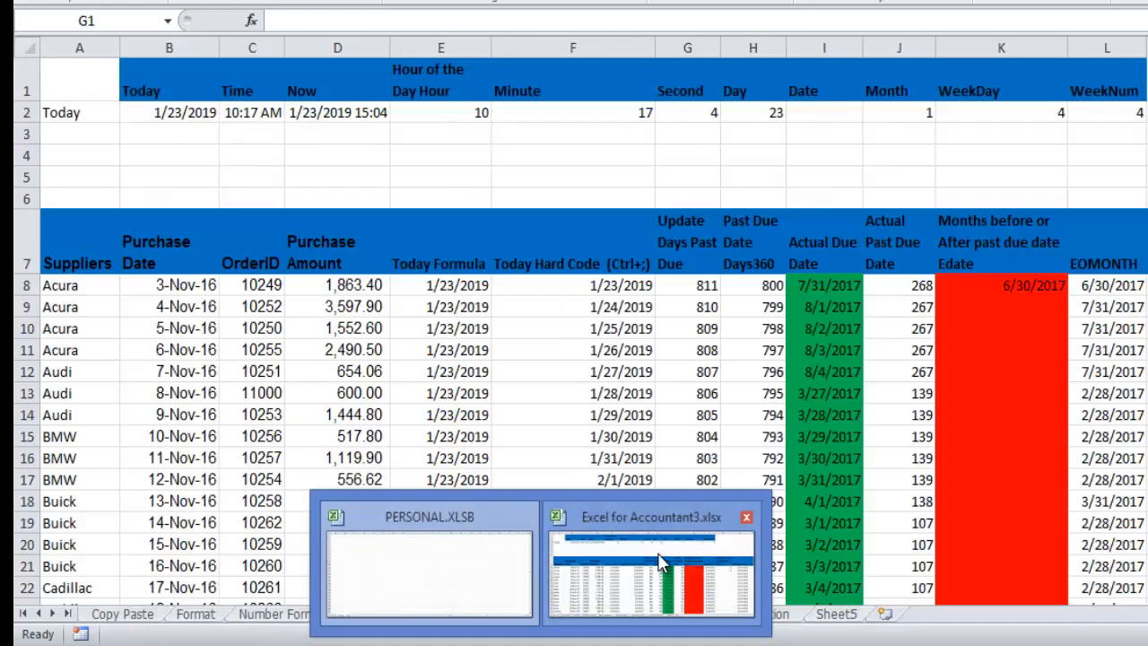
left_click(595, 621)
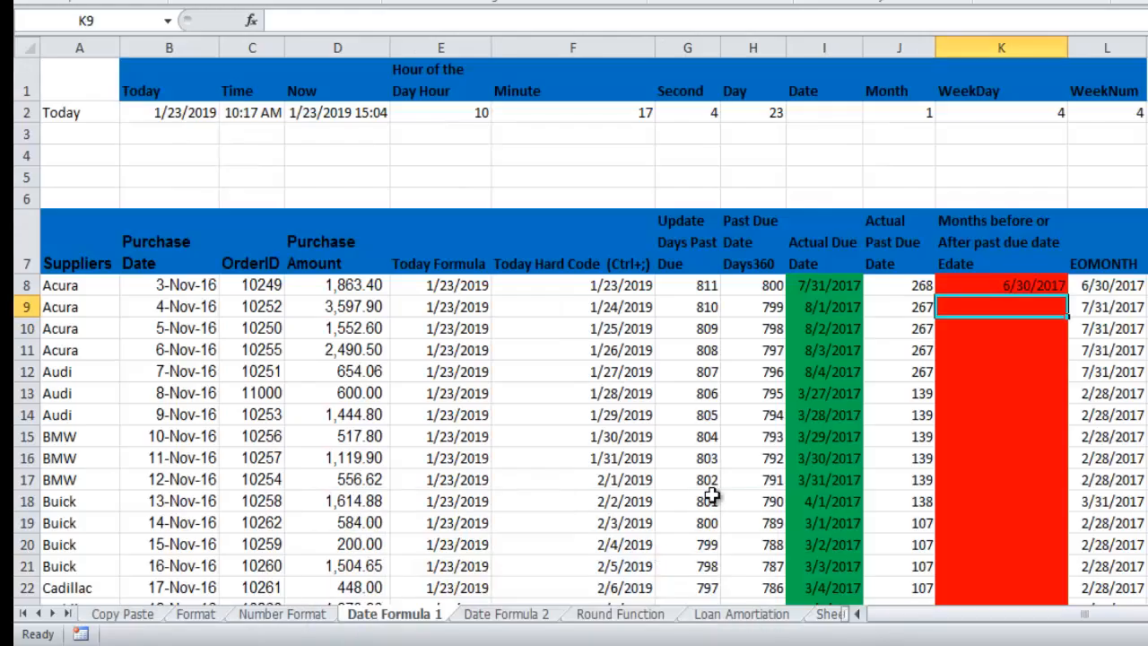
Step: Fill the EDATE formula from K8 down the entire Edate column and compare its dates with the actual due dates
left_click(1039, 284)
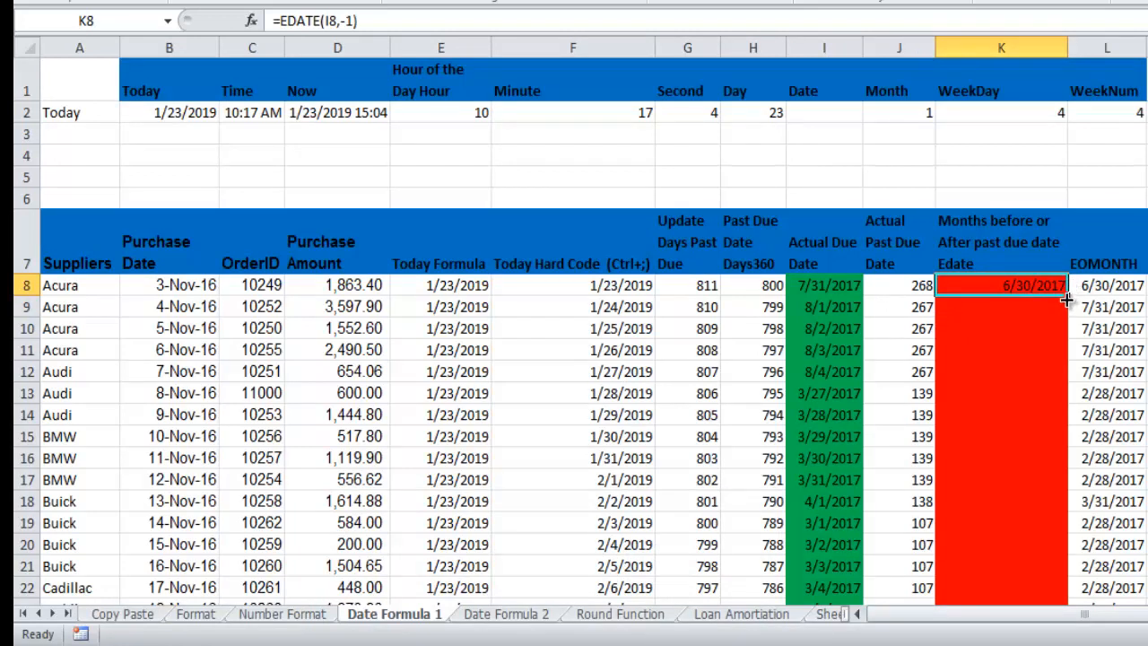
double_click(1066, 298)
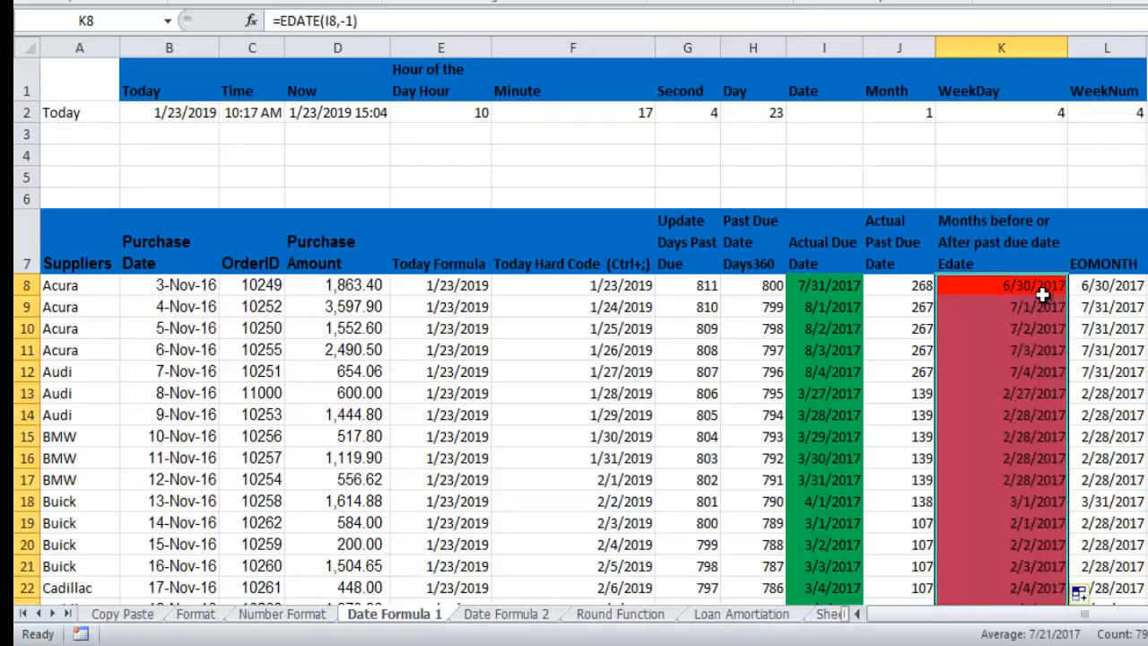
left_click(1014, 397)
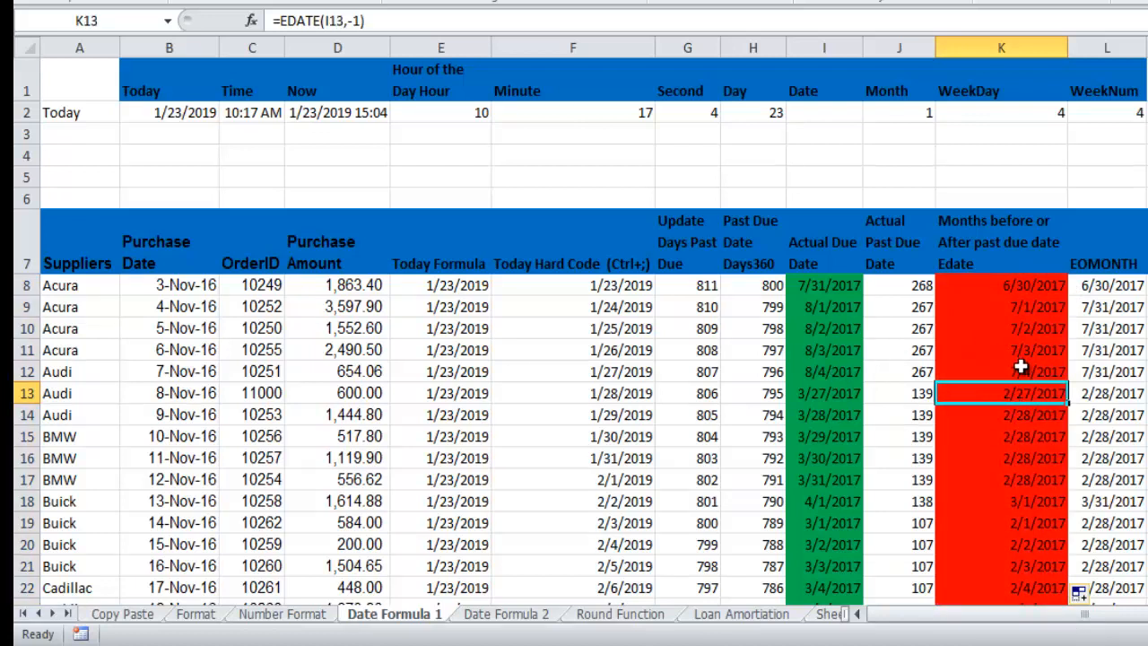
left_click(813, 371)
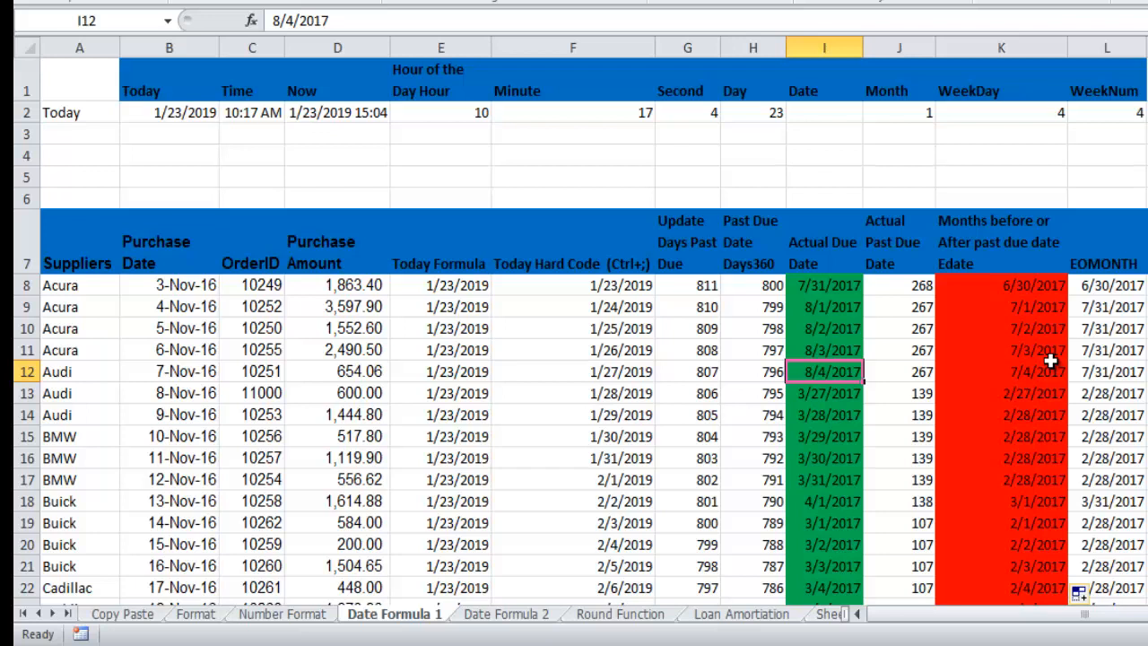
Step: Inspect the existing EOMONTH formula in L9 and leave the cell
left_click(1101, 308)
double_click(1101, 307)
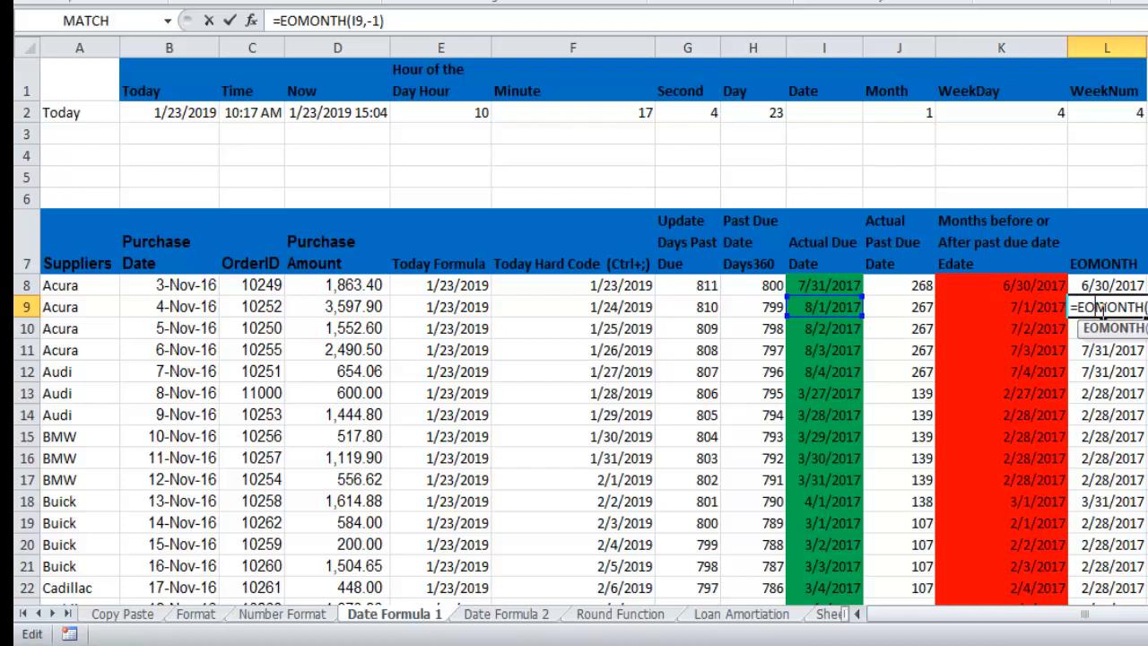
key("Return")
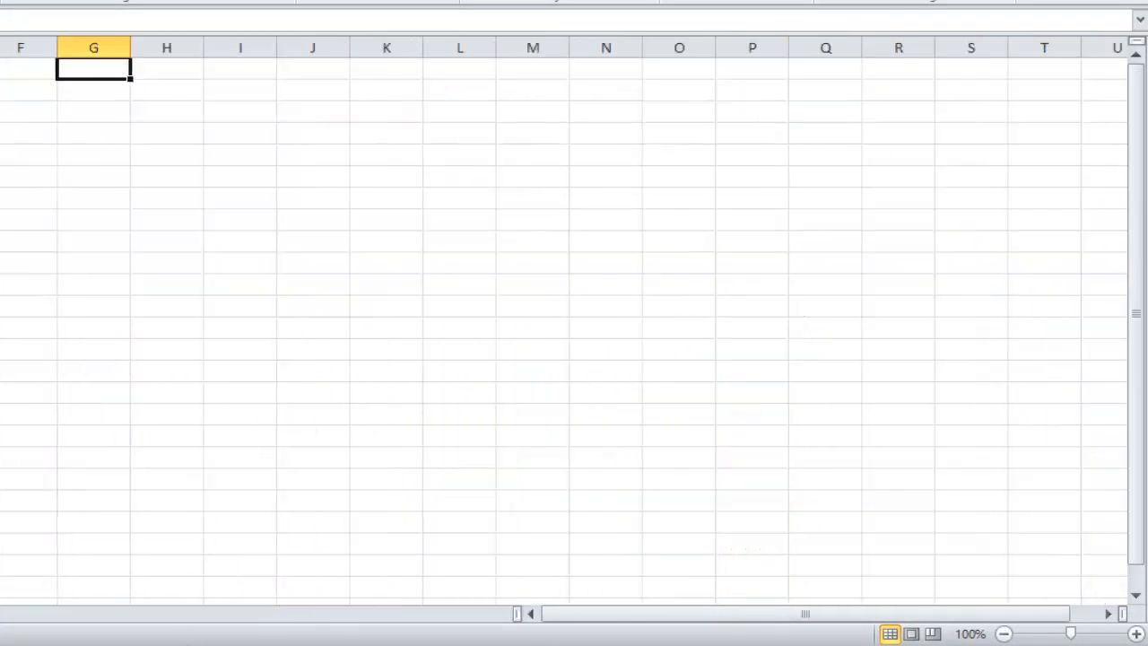
left_click(245, 560)
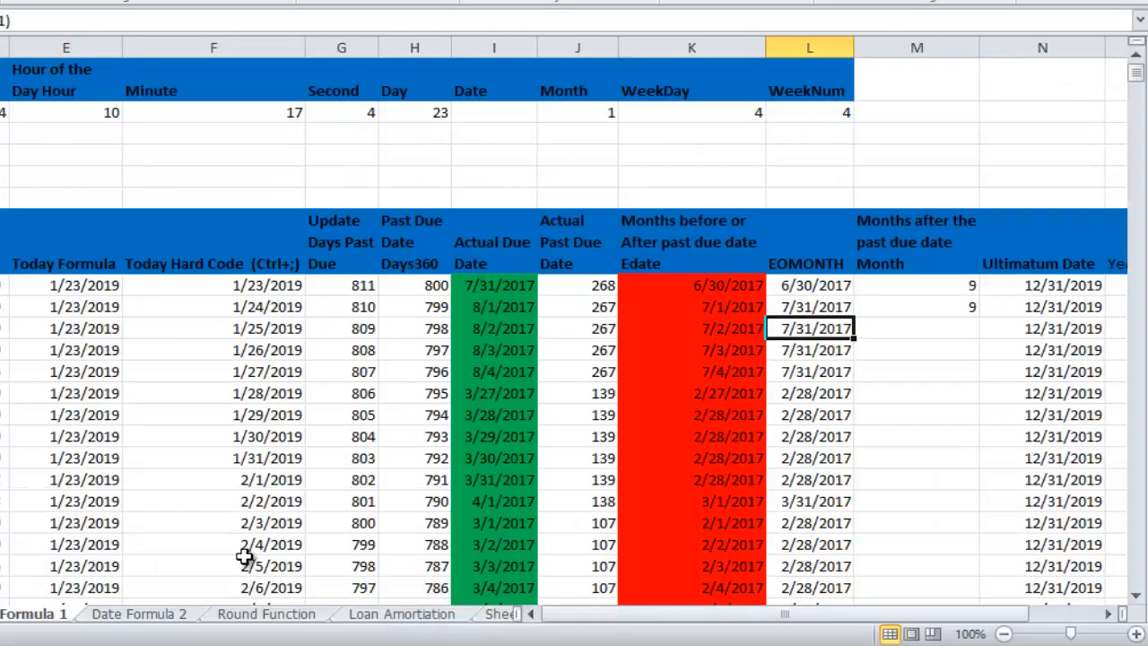
Step: Clear all existing EOMONTH formulas from L8 down to the last row of the column
left_click(810, 283)
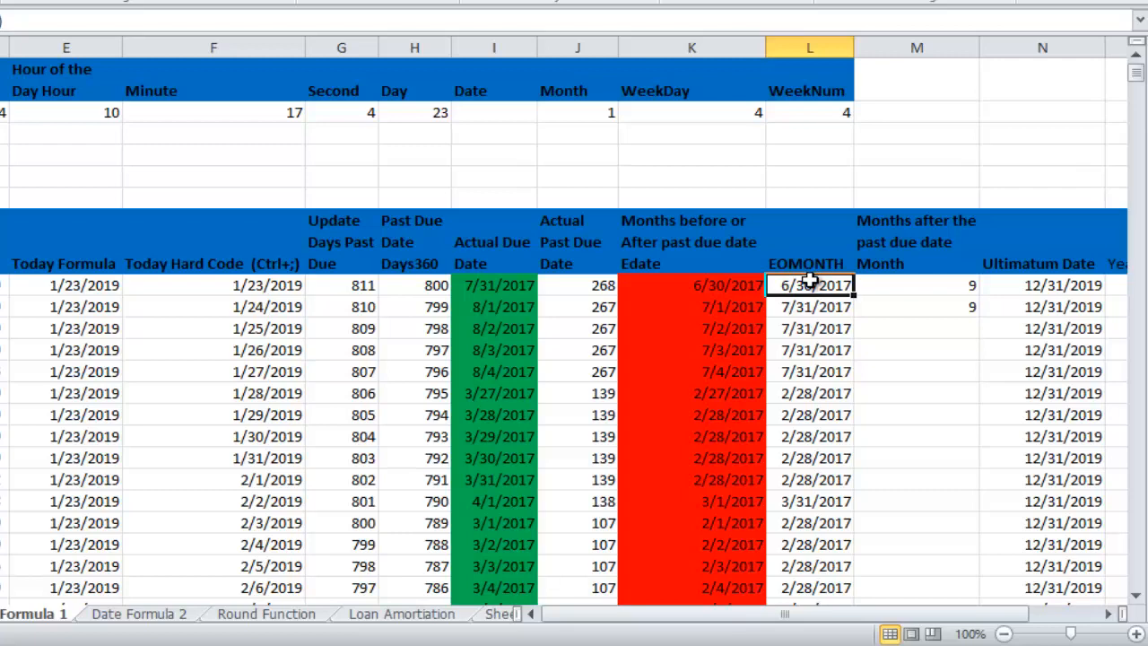
key("ctrl+shift+Down")
key("Delete")
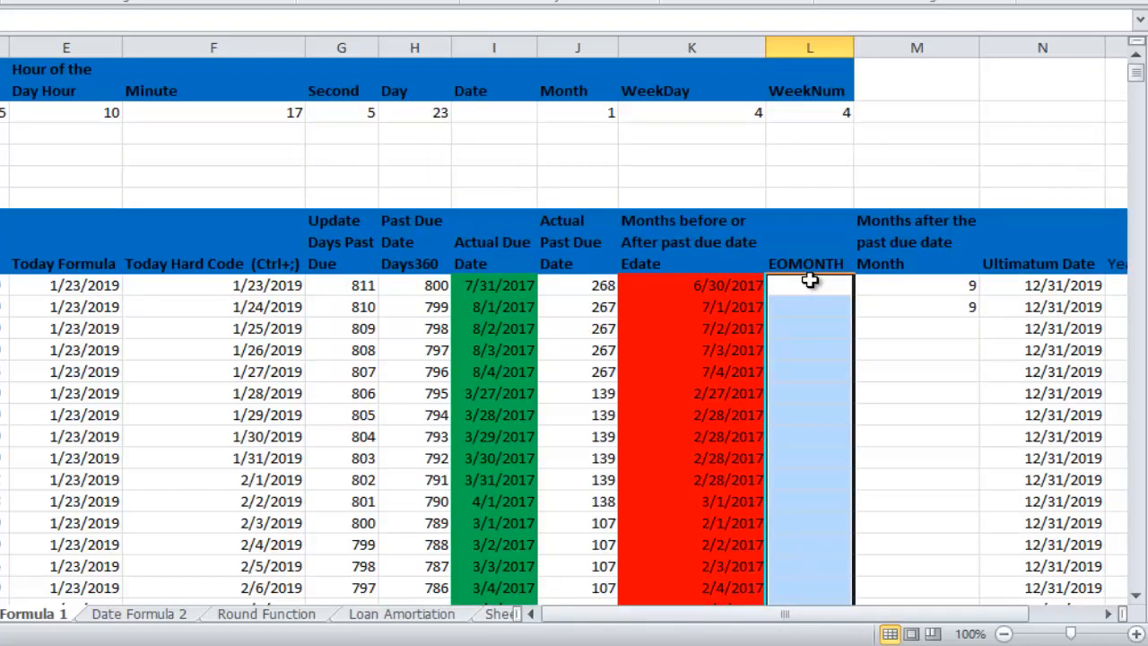
Step: Enter =EOMONTH(I8,-1) in L8 to return the last day of the month before the actual due date
left_click(810, 281)
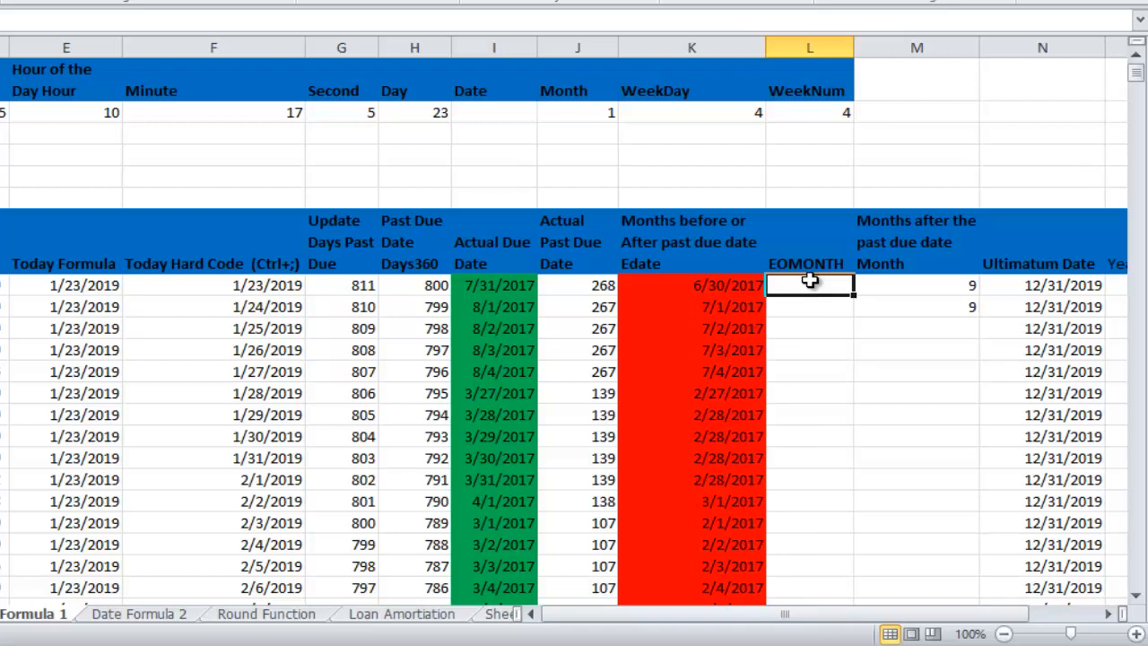
type("=")
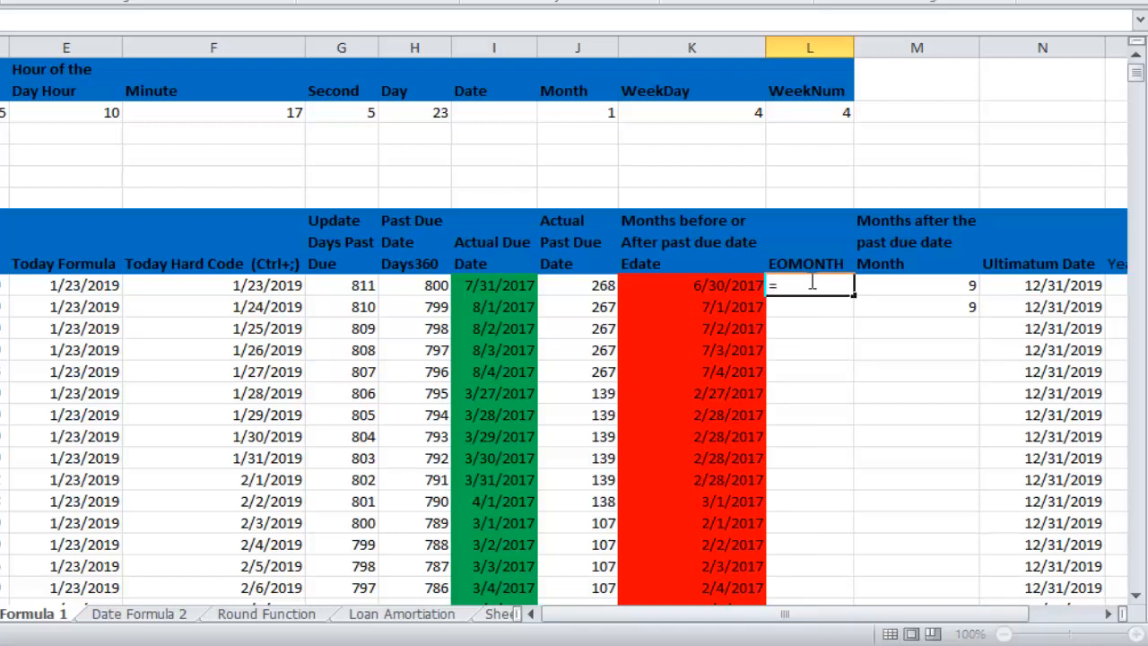
type("E")
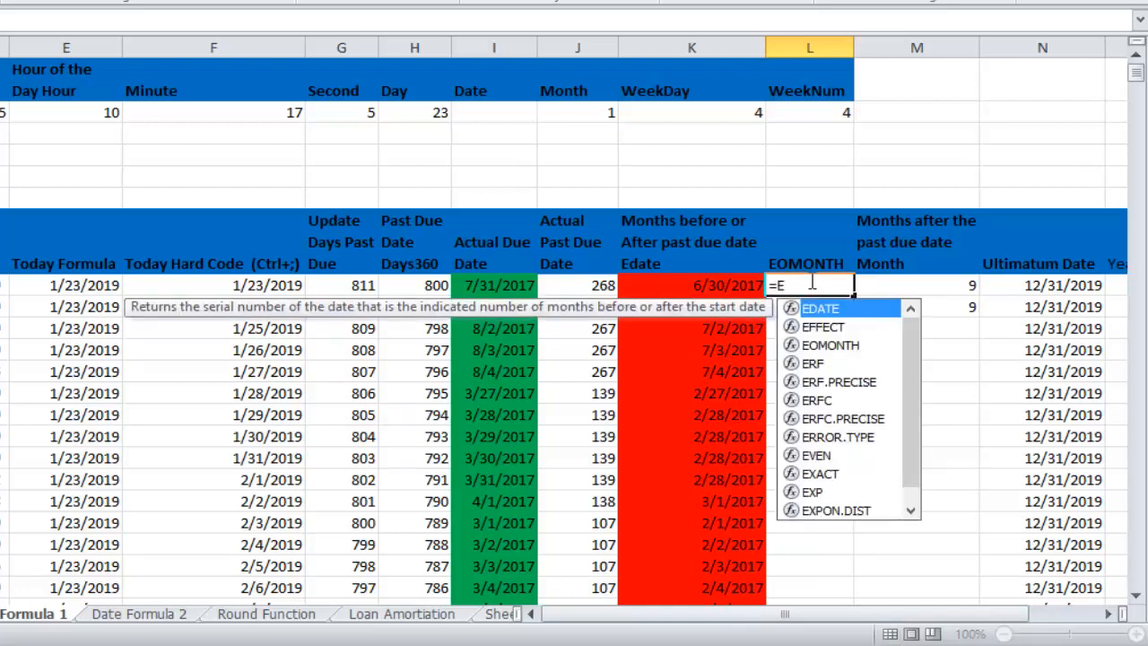
type("OM---------------------------------------")
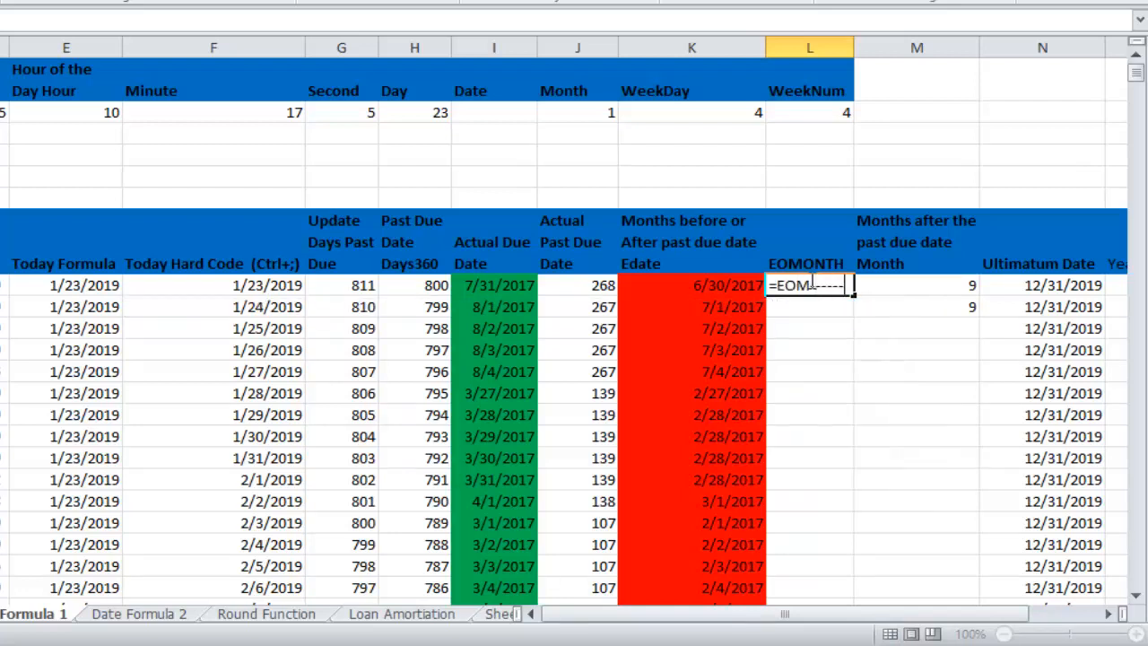
key("BackSpace")
key("BackSpace")
key("BackSpace")
key("BackSpace")
key("BackSpace")
key("BackSpace")
key("BackSpace")
key("BackSpace")
key("BackSpace")
key("BackSpace")
key("BackSpace")
key("BackSpace")
key("BackSpace")
key("BackSpace")
key("BackSpace")
key("BackSpace")
key("BackSpace")
key("BackSpace")
key("BackSpace")
key("BackSpace")
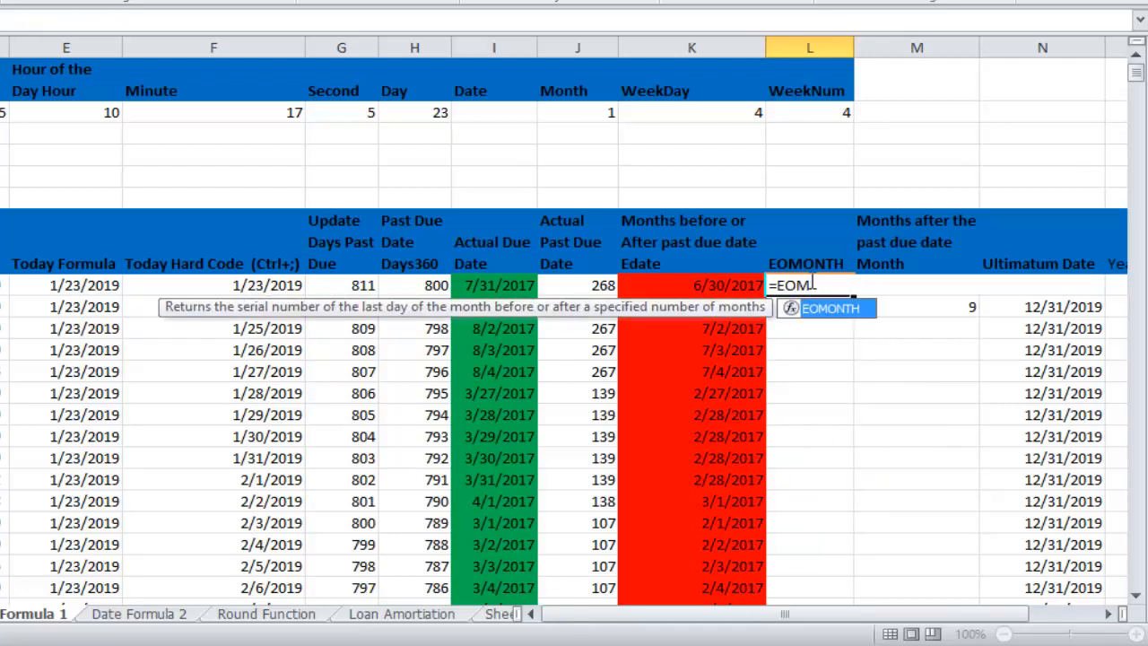
double_click(845, 318)
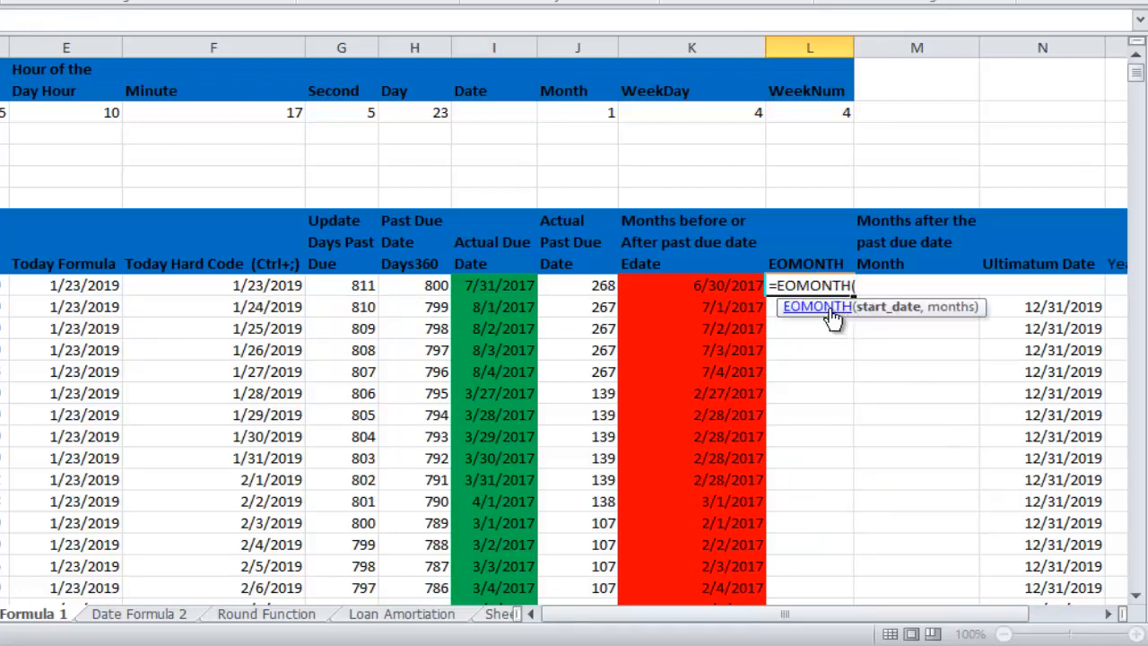
left_click(485, 288)
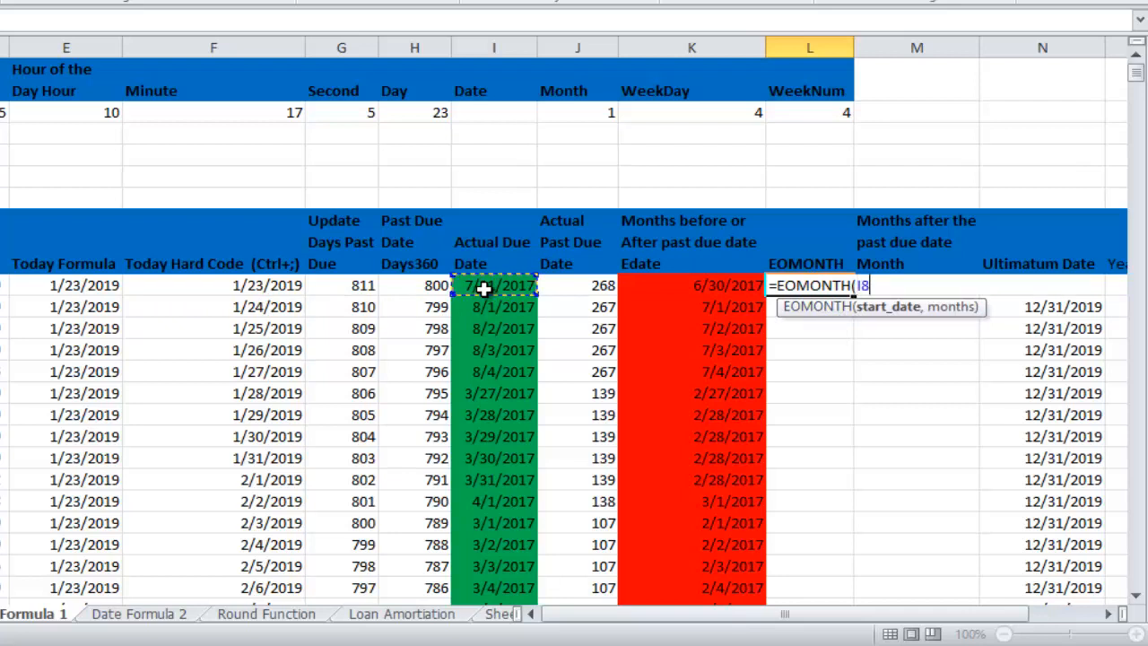
type(",--------1")
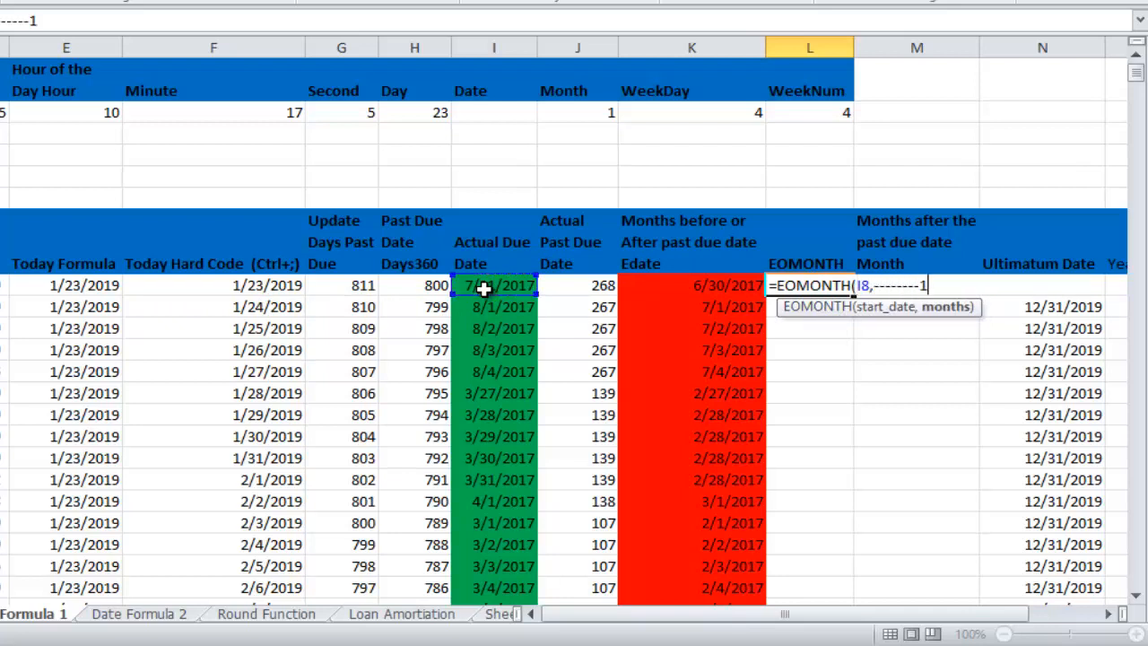
key("BackSpace")
key("BackSpace")
key("BackSpace")
key("BackSpace")
key("BackSpace")
key("BackSpace")
key("BackSpace")
key("BackSpace")
key("BackSpace")
type("-1)")
key("Return")
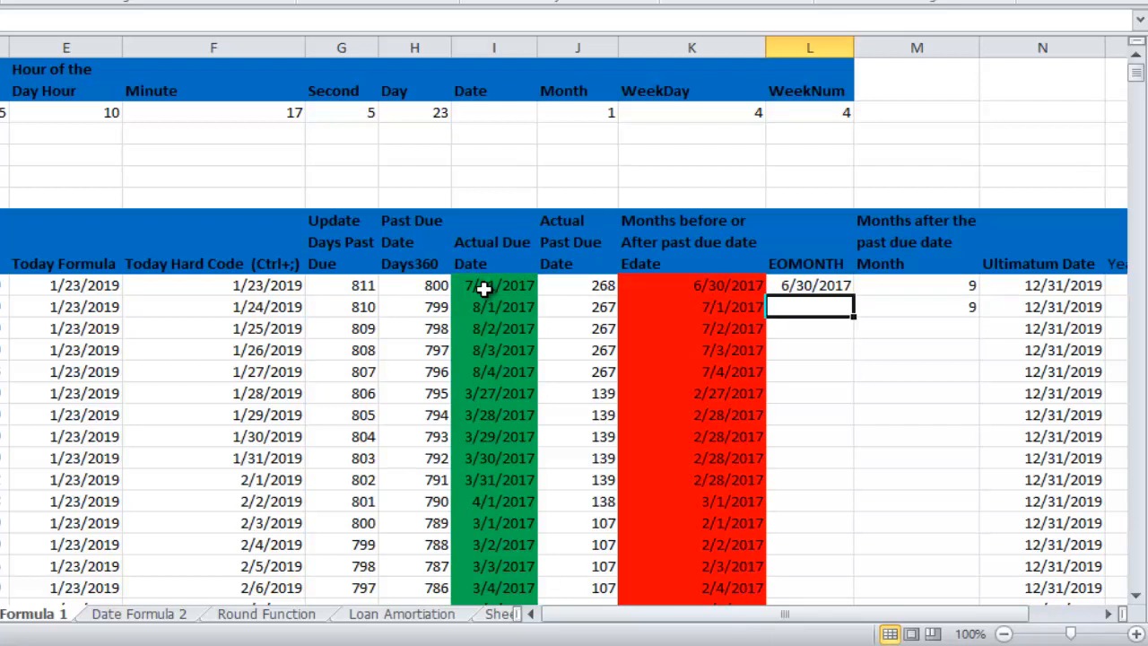
key("ctrl+Tab")
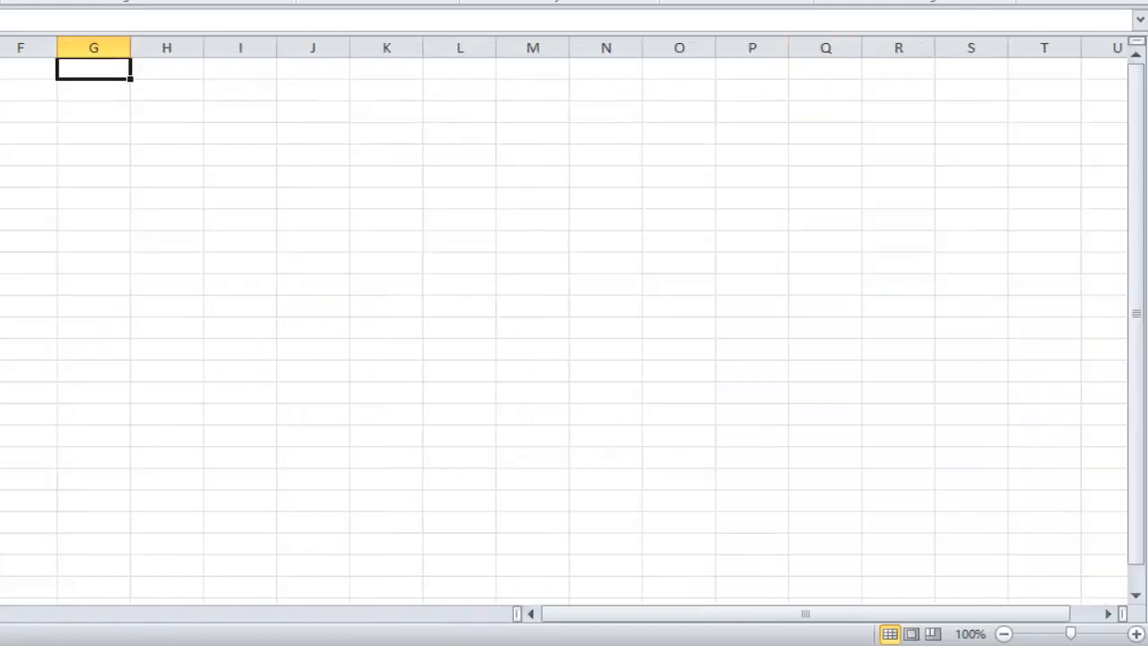
left_click(156, 644)
left_click(265, 577)
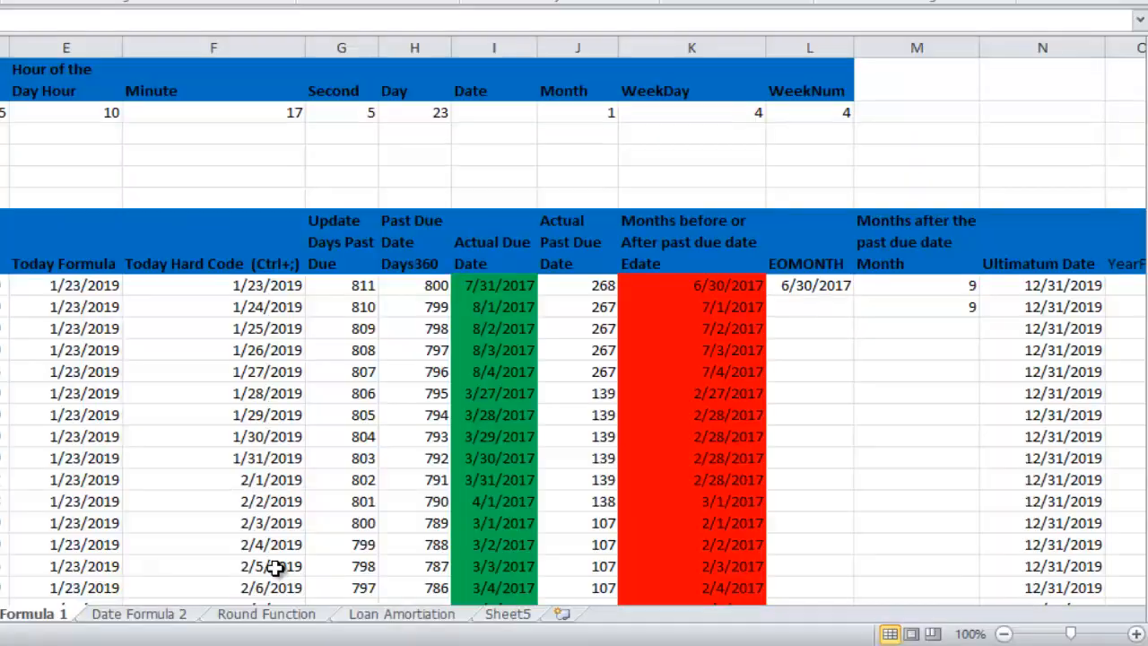
Step: Fill the EOMONTH formula from L8 down the entire column and compare its dates with the Edate column
left_click(810, 286)
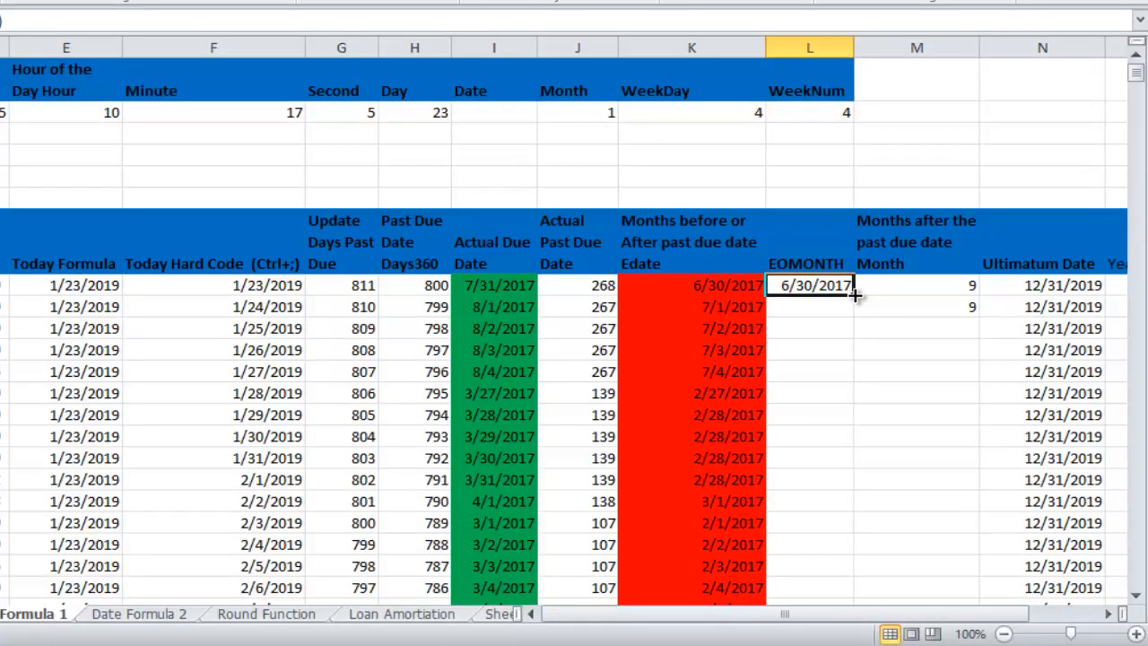
double_click(854, 296)
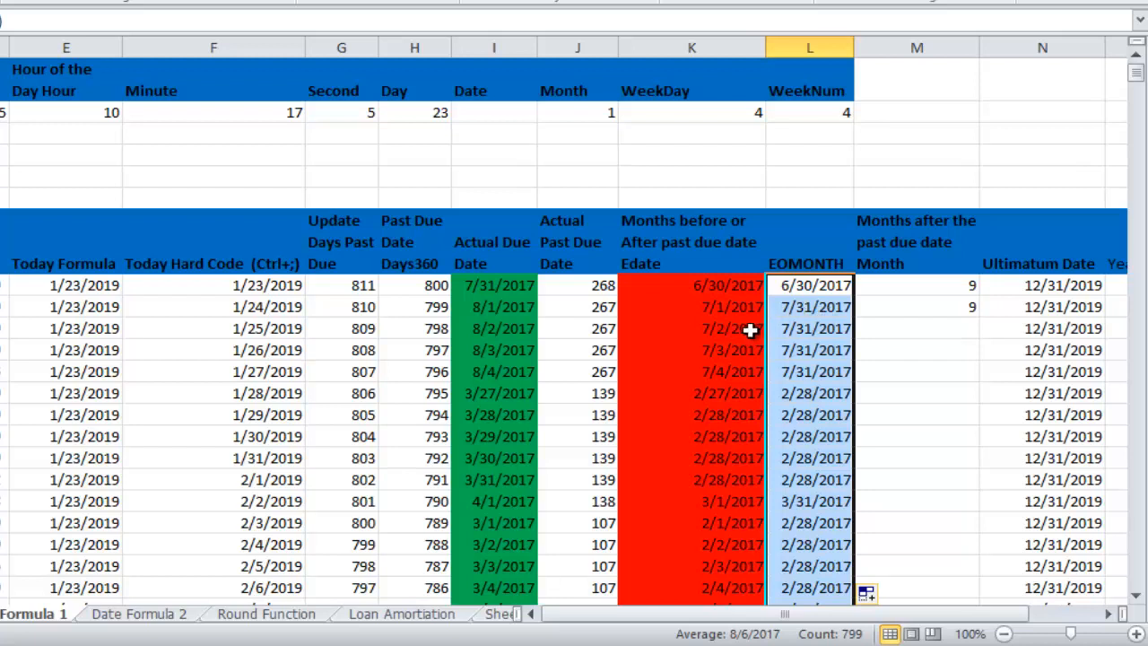
left_click(811, 307)
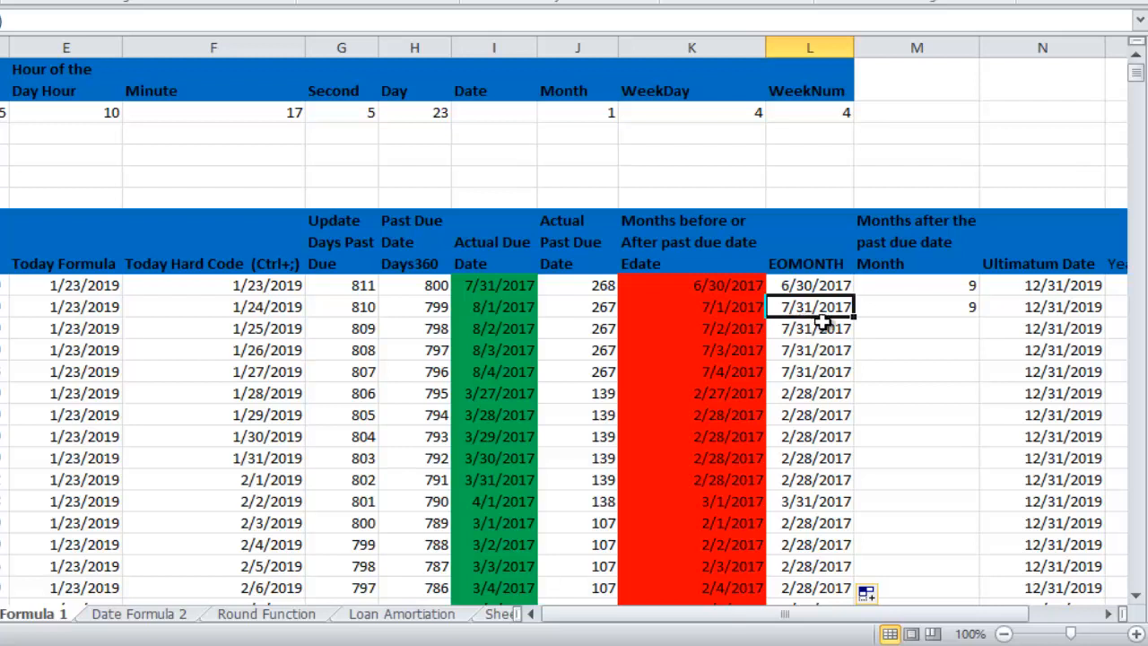
key("super+c")
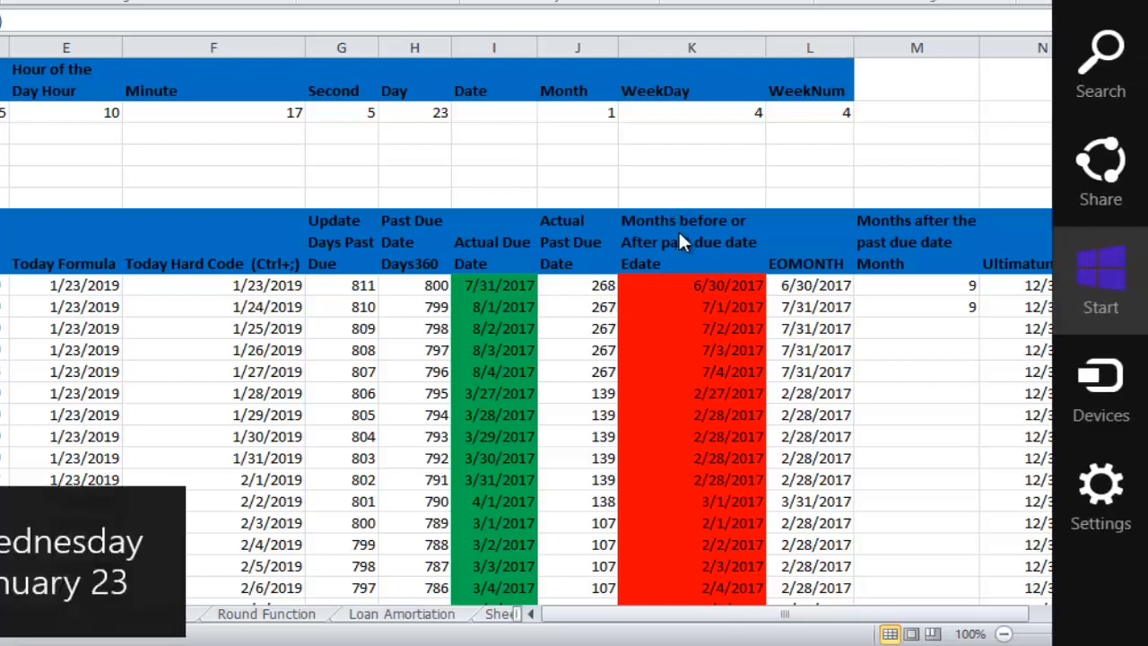
left_click(732, 304)
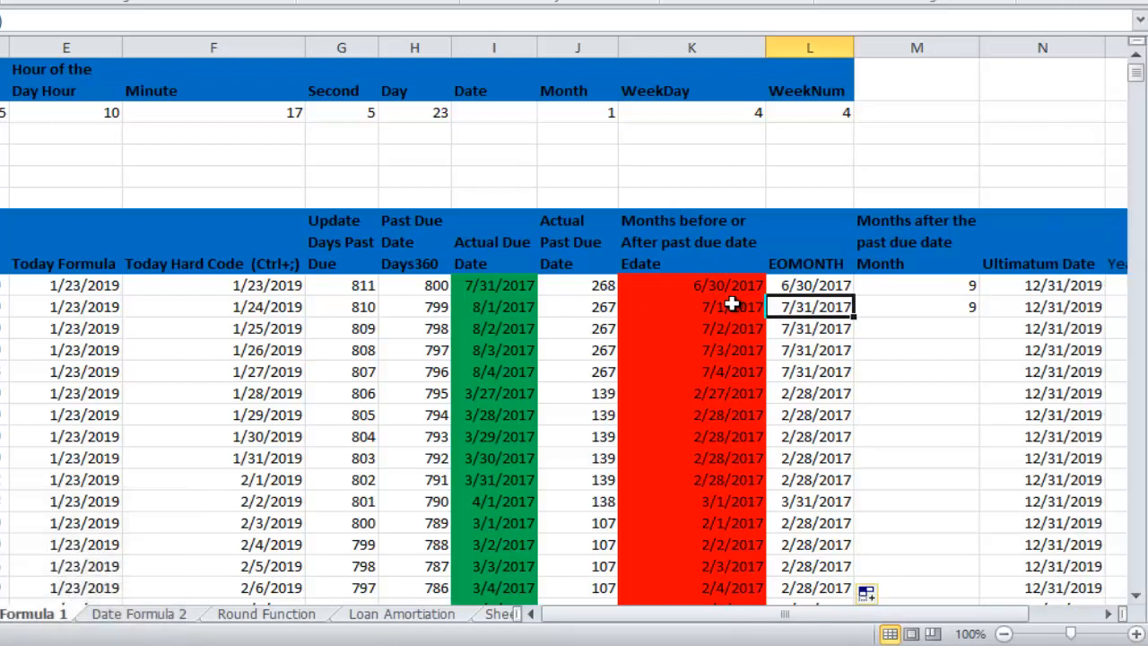
left_click(732, 304)
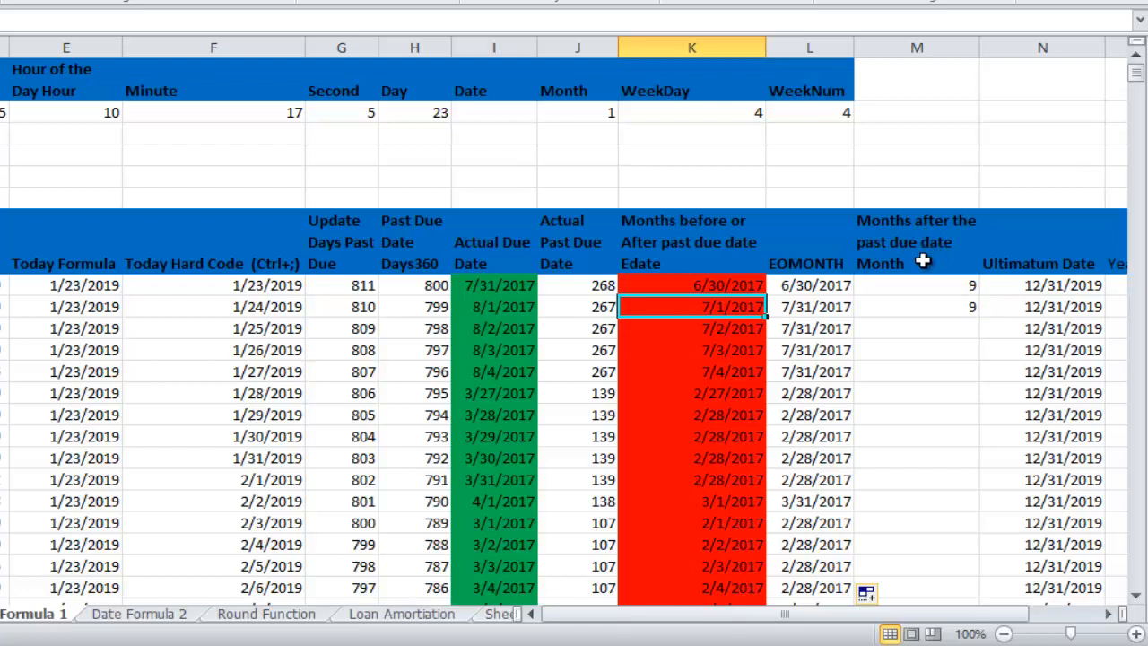
Step: Inspect the existing month formulas in M8 and M9, and clear both cells
left_click(932, 287)
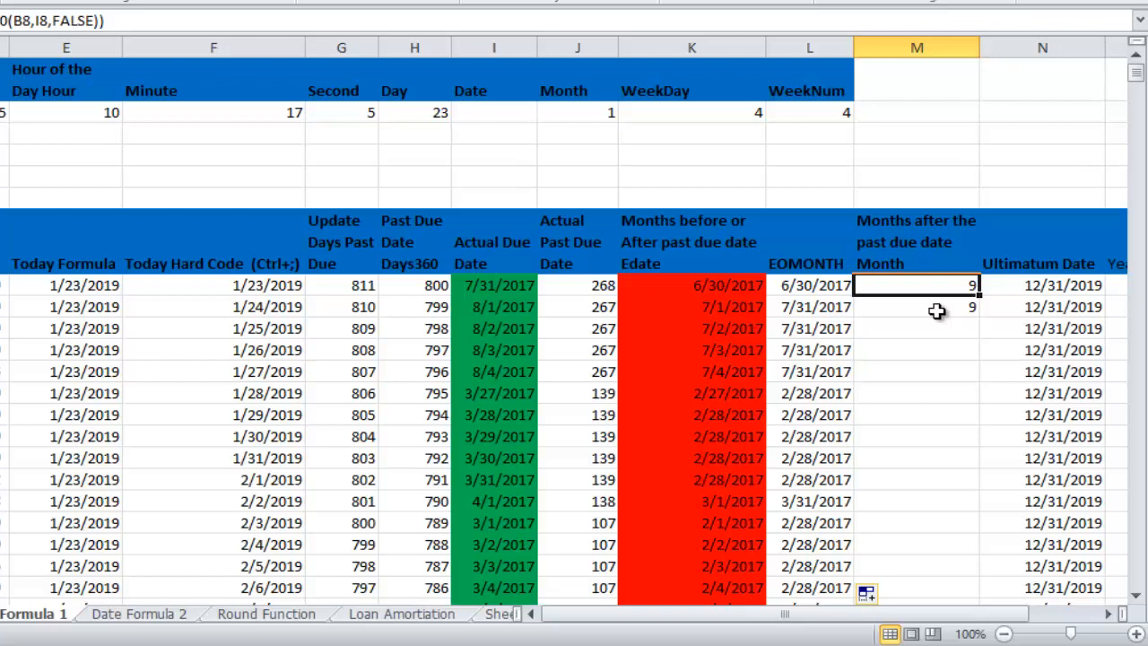
left_click(936, 312)
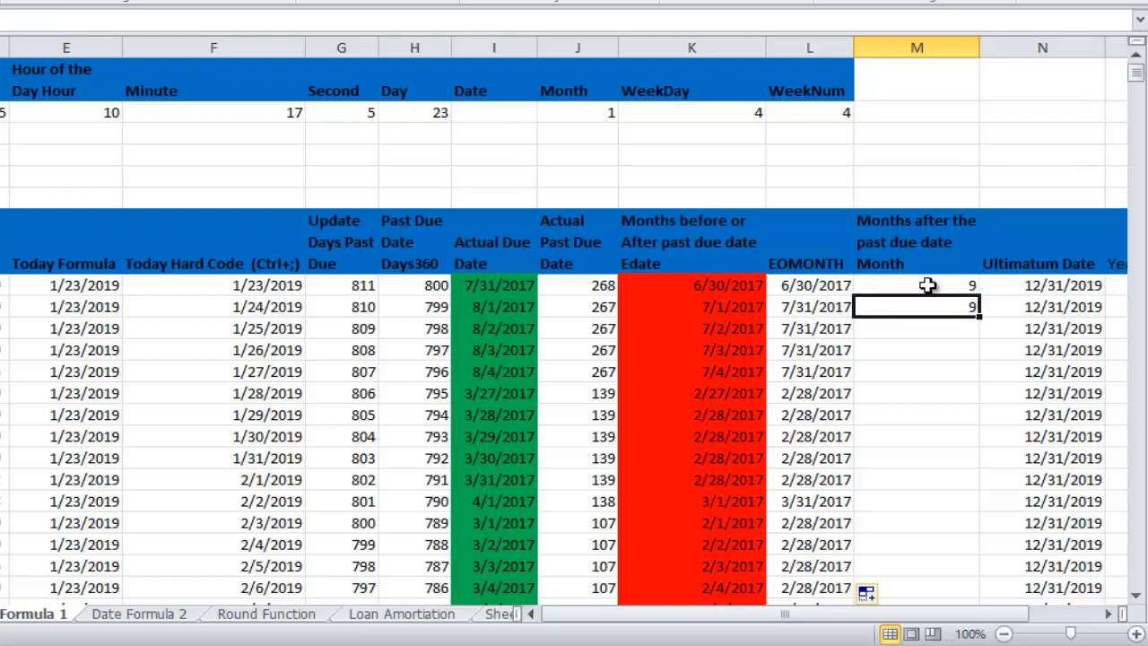
left_click(928, 285)
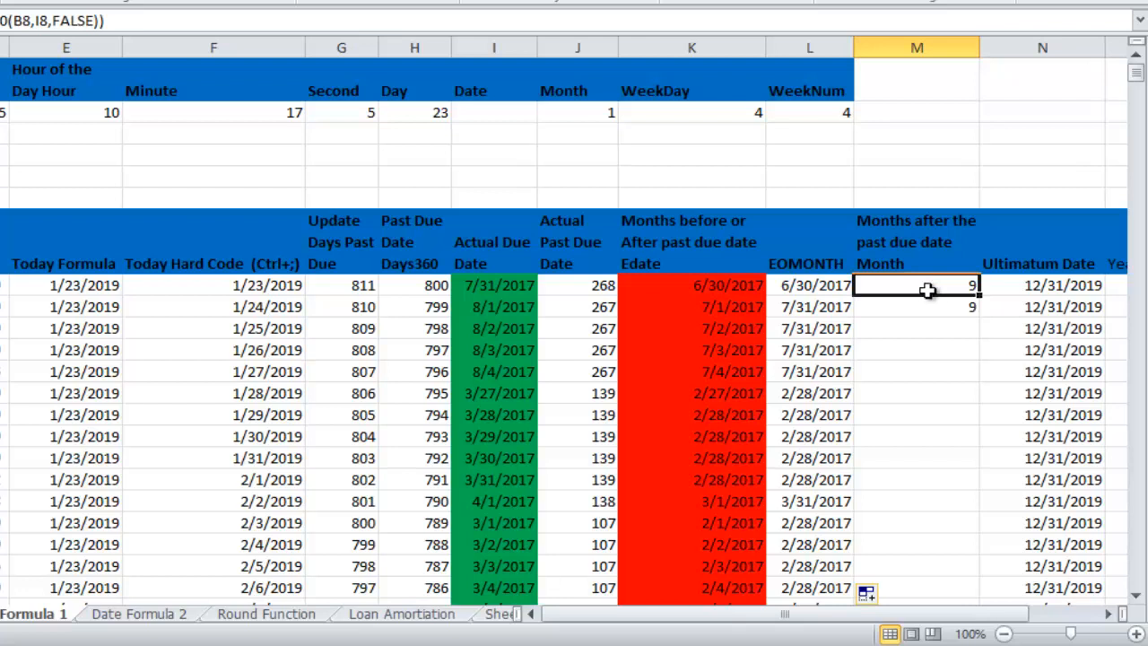
left_click_drag(927, 286, 932, 315)
key("Delete")
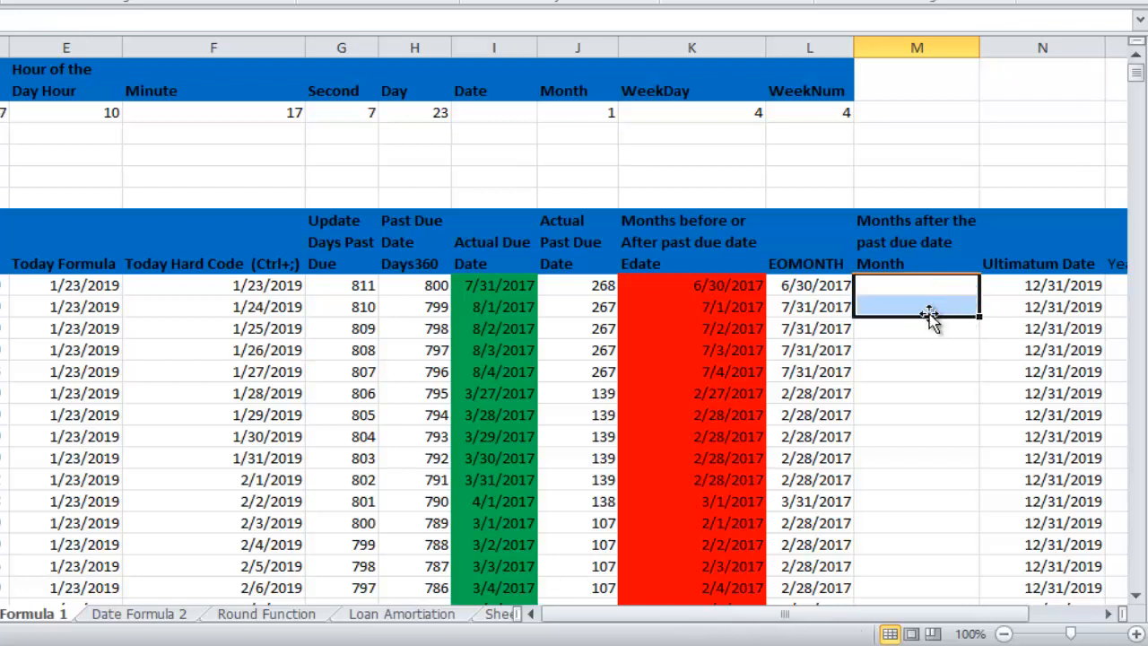
Step: Enter =I8-B8 in M8 to subtract the purchase date from the actual due date
left_click(894, 282)
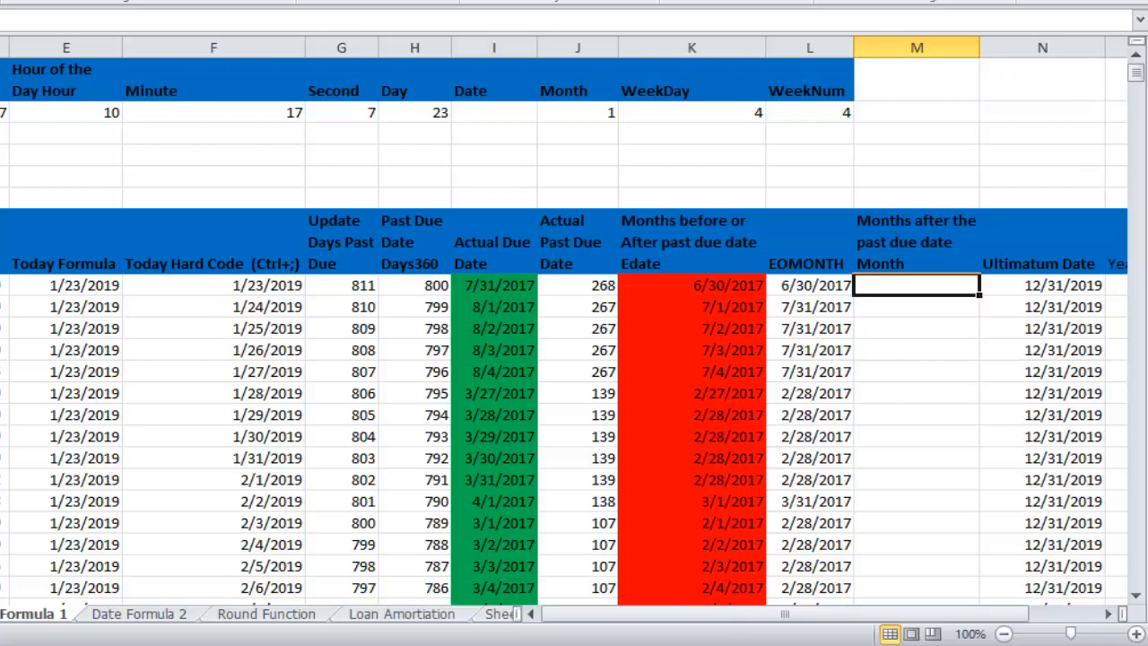
left_click(18, 284)
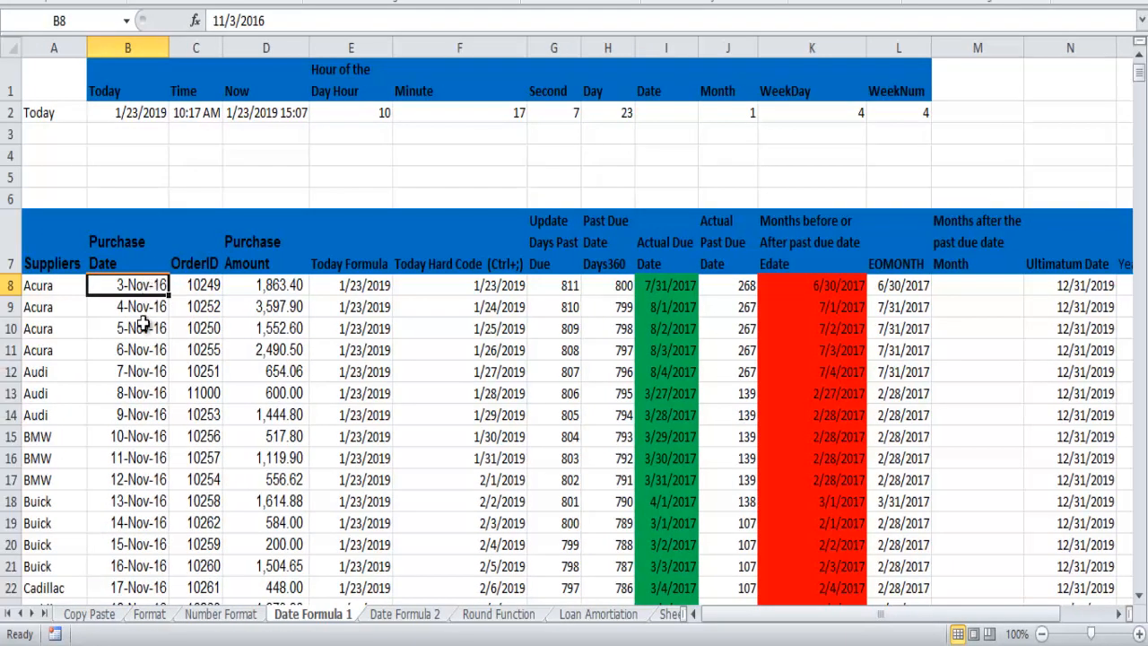
left_click(670, 287)
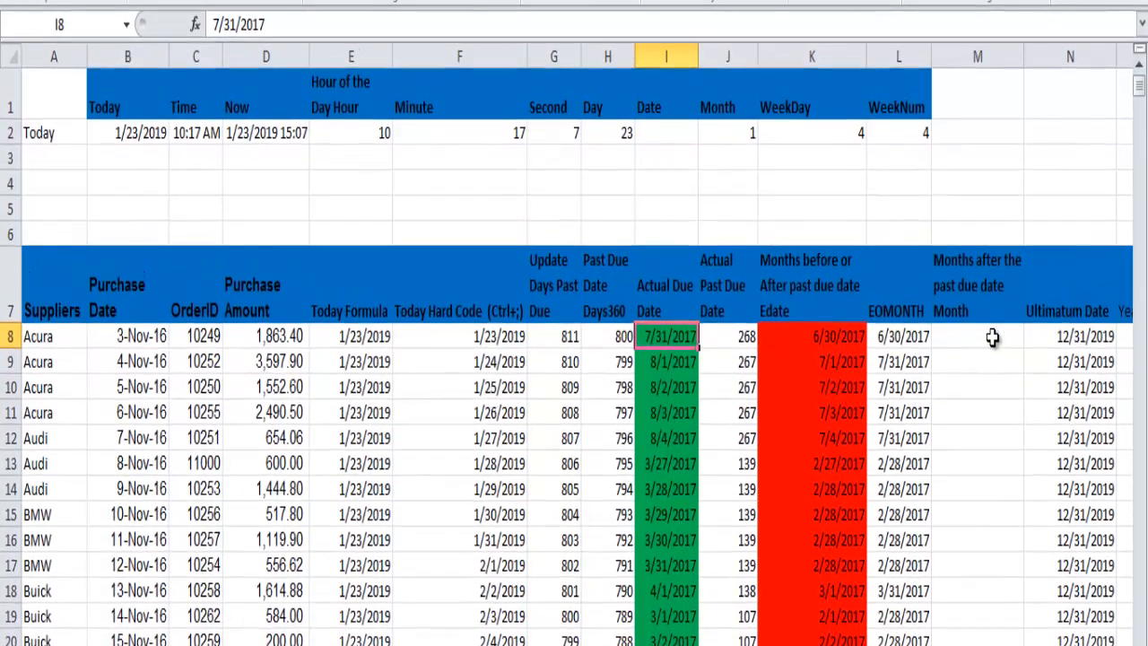
left_click(967, 286)
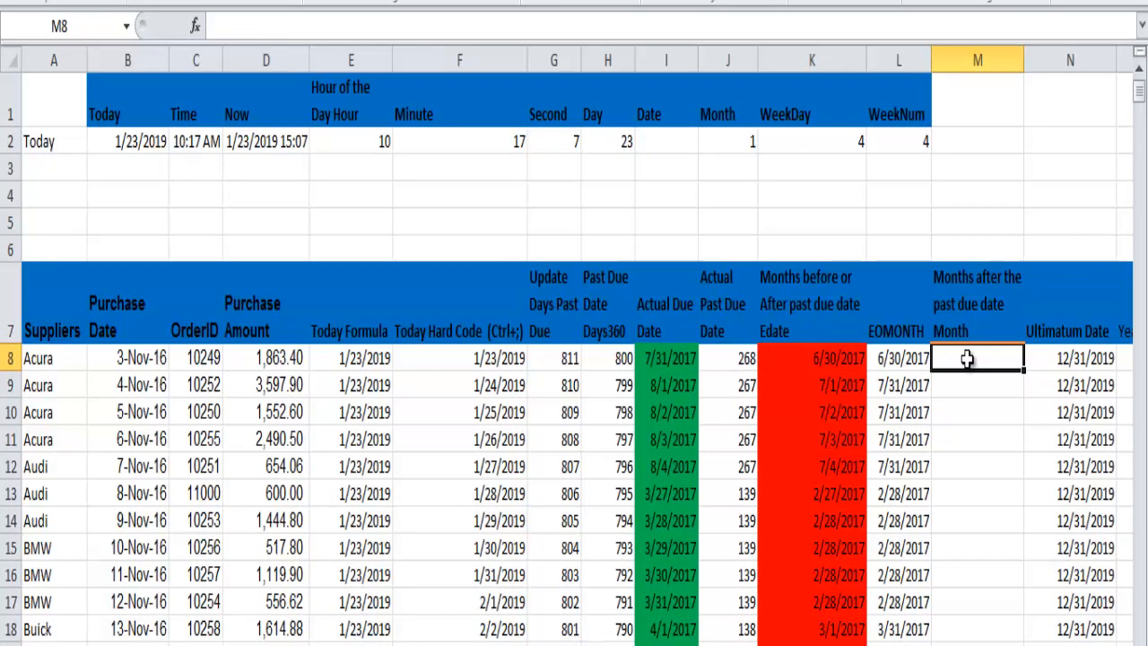
double_click(967, 358)
type("=")
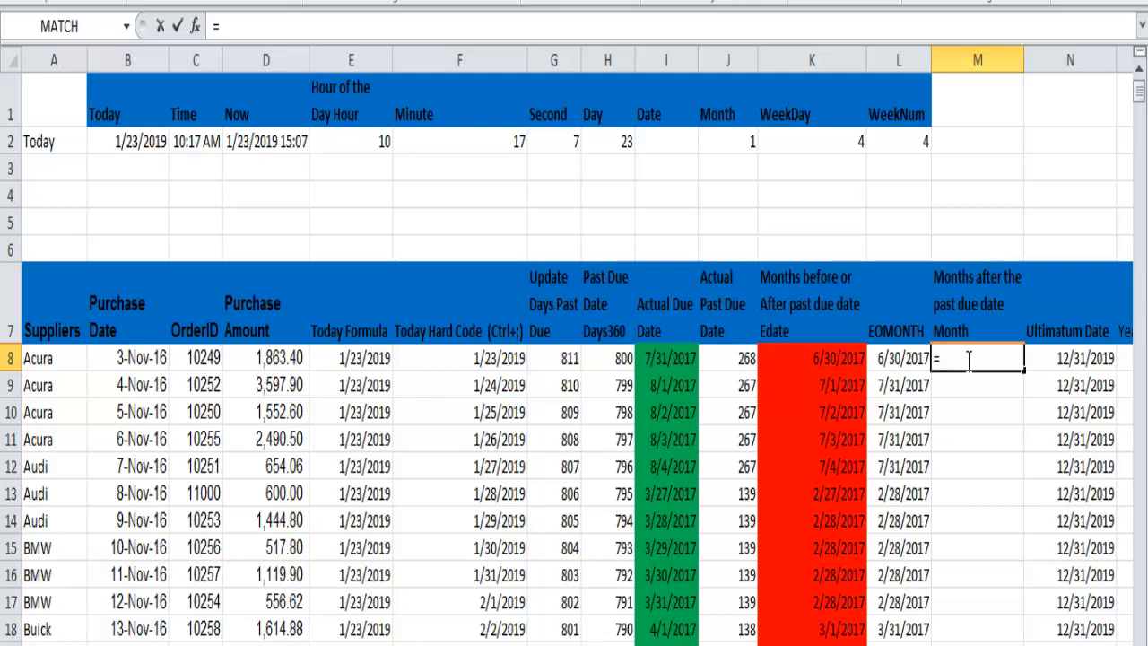
left_click(668, 358)
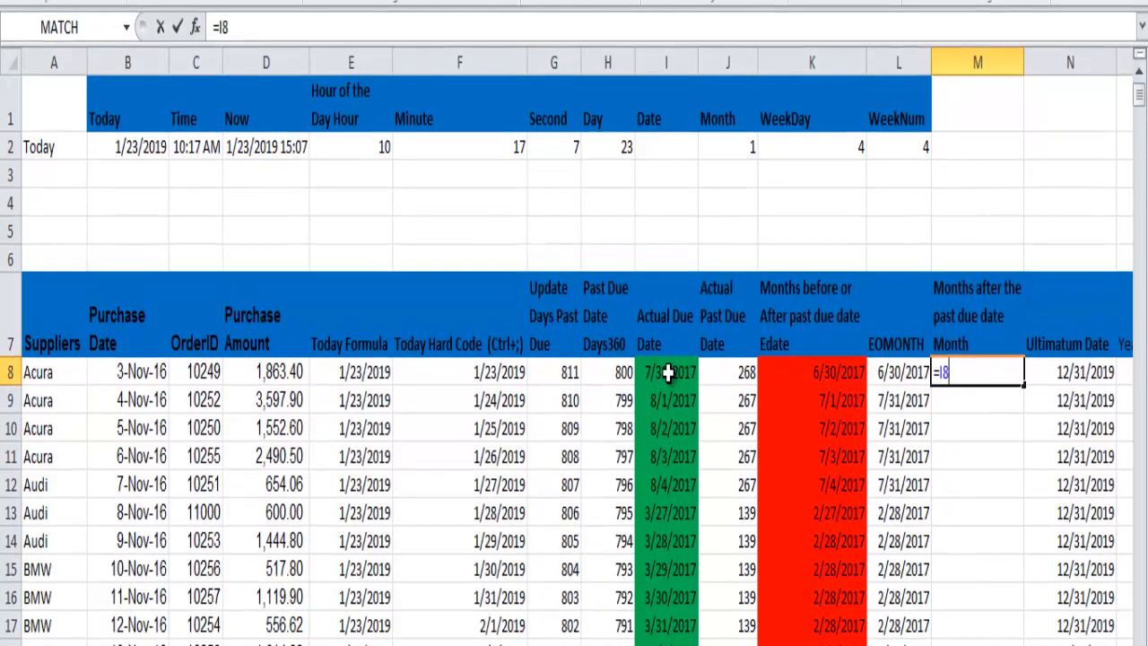
key("Left")
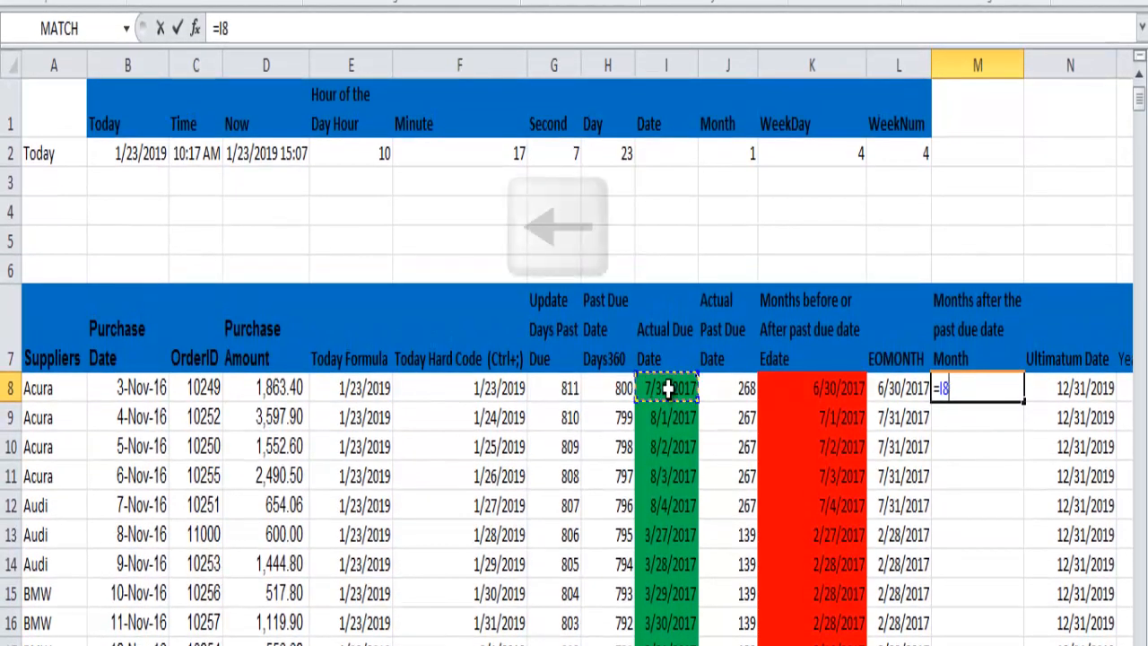
key("Left")
key("Left")
key("Left")
key("Left")
key("Left")
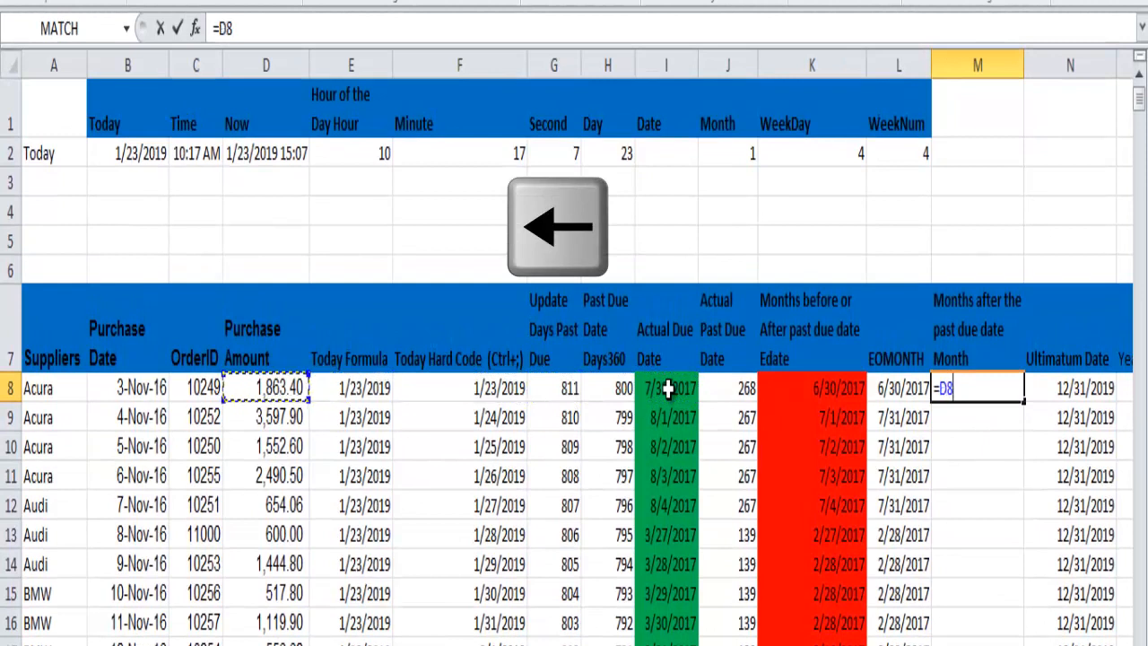
key("Left")
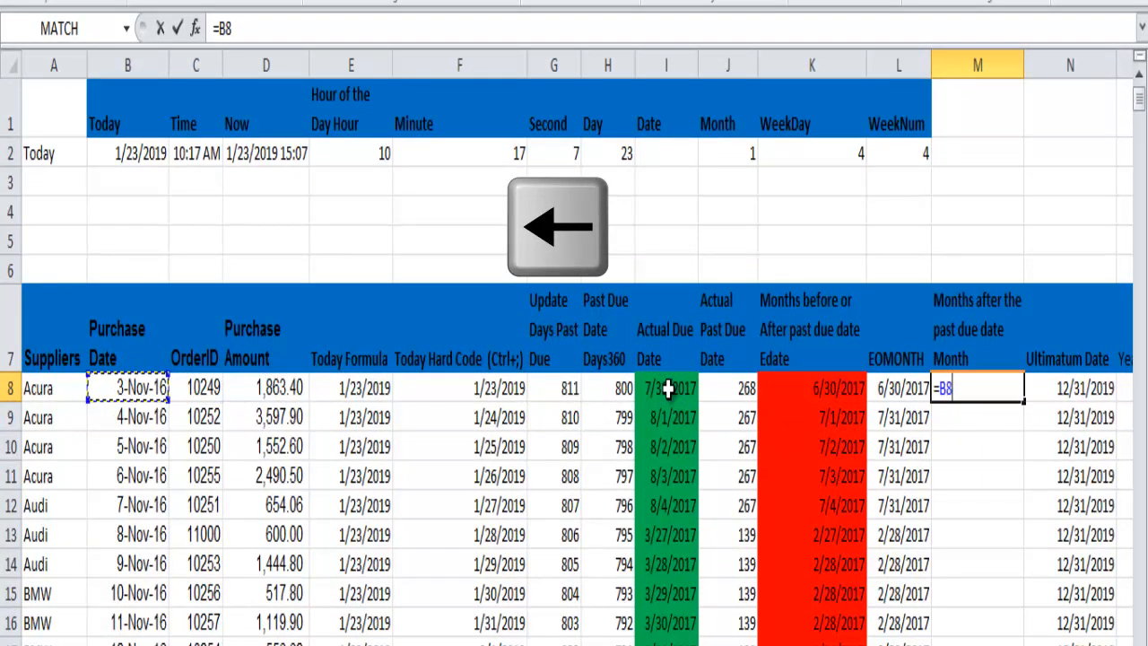
key("Right")
key("Right")
key("Right")
key("Right")
key("Right")
key("Right")
key("Right")
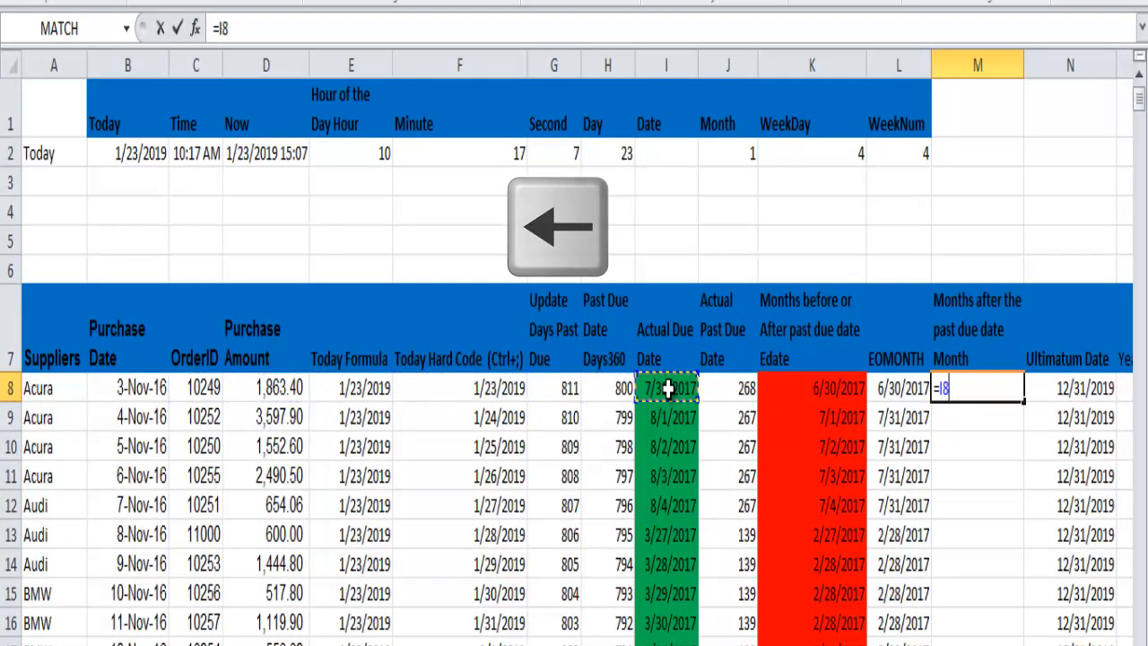
type("-")
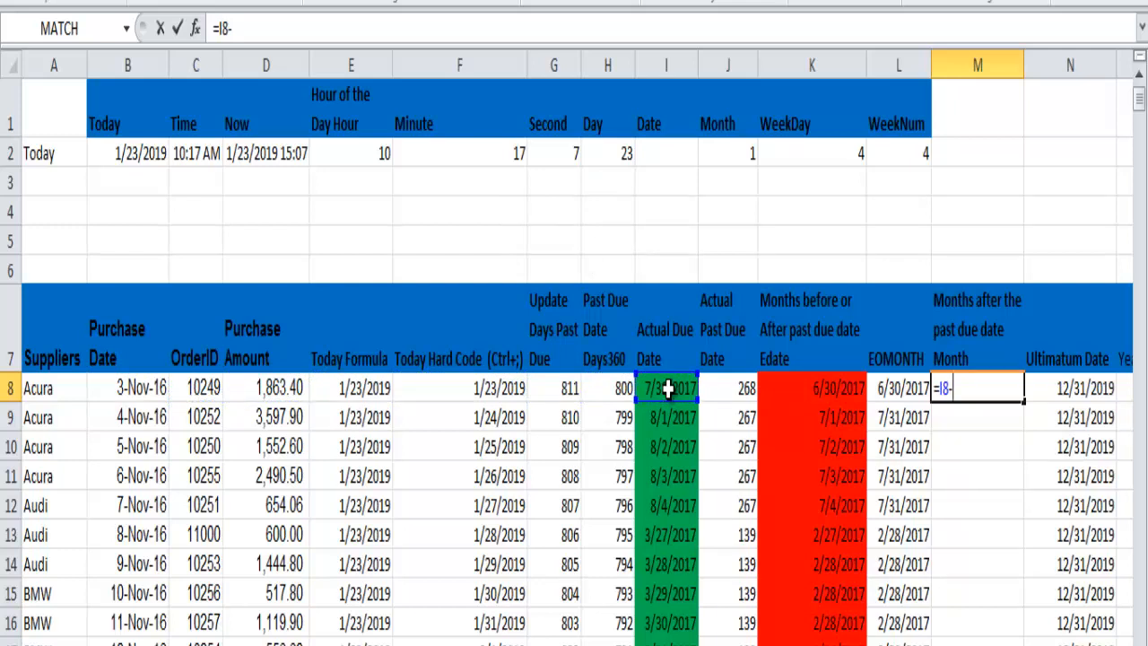
key("Left")
key("Left")
key("Left")
key("Left")
key("Left")
key("Left")
key("Left")
key("Left")
key("Left")
key("Left")
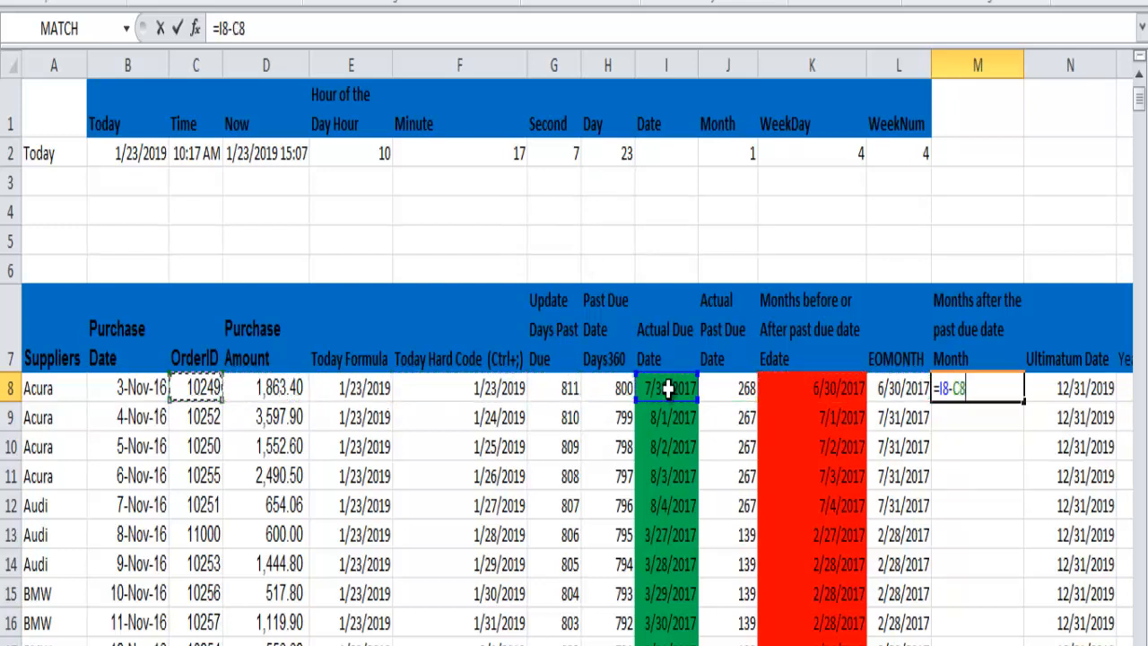
key("Left")
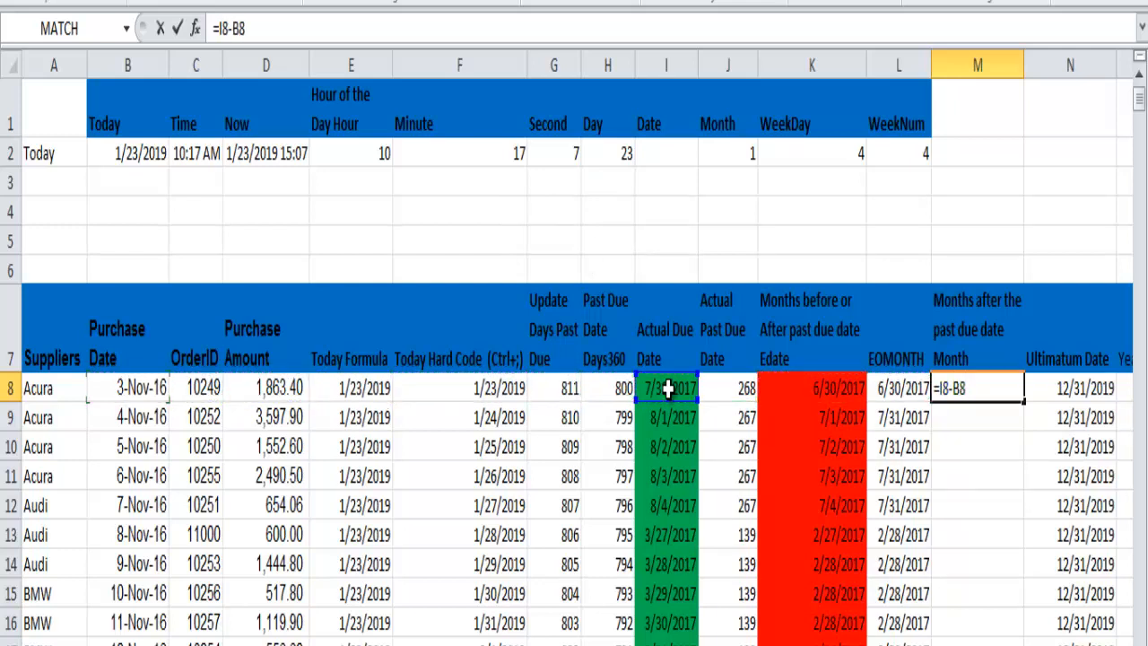
key("Return")
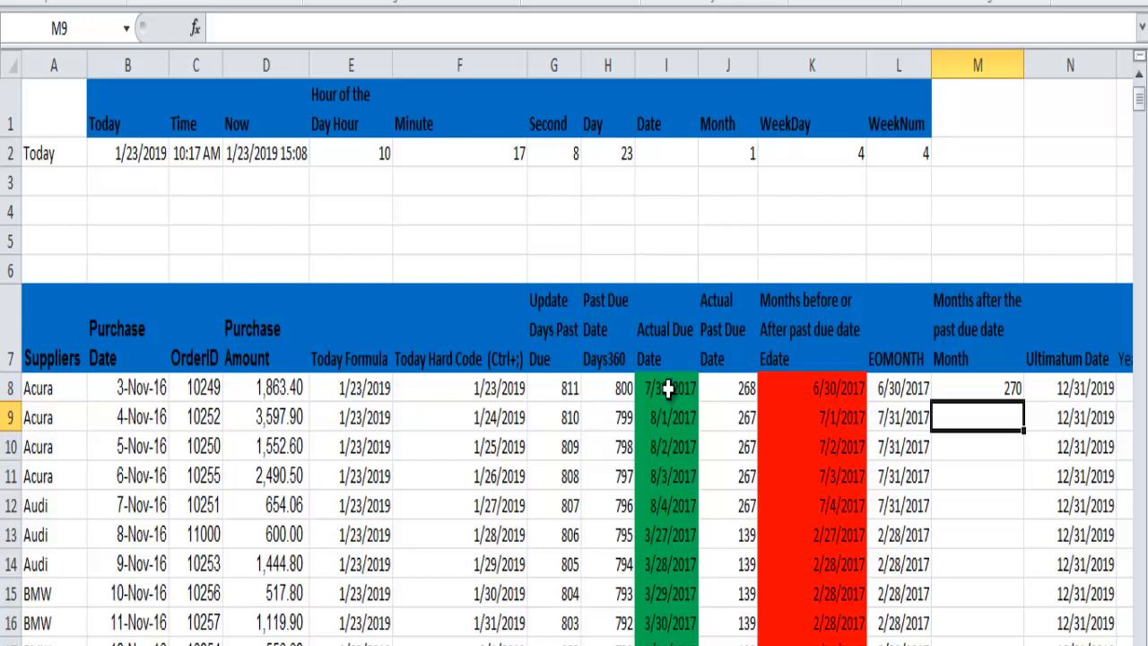
Step: Replace the formula in M8 with =MONTH(J8) to convert the actual past due days into months
key("ctrl+Page_Down")
left_click(1008, 388)
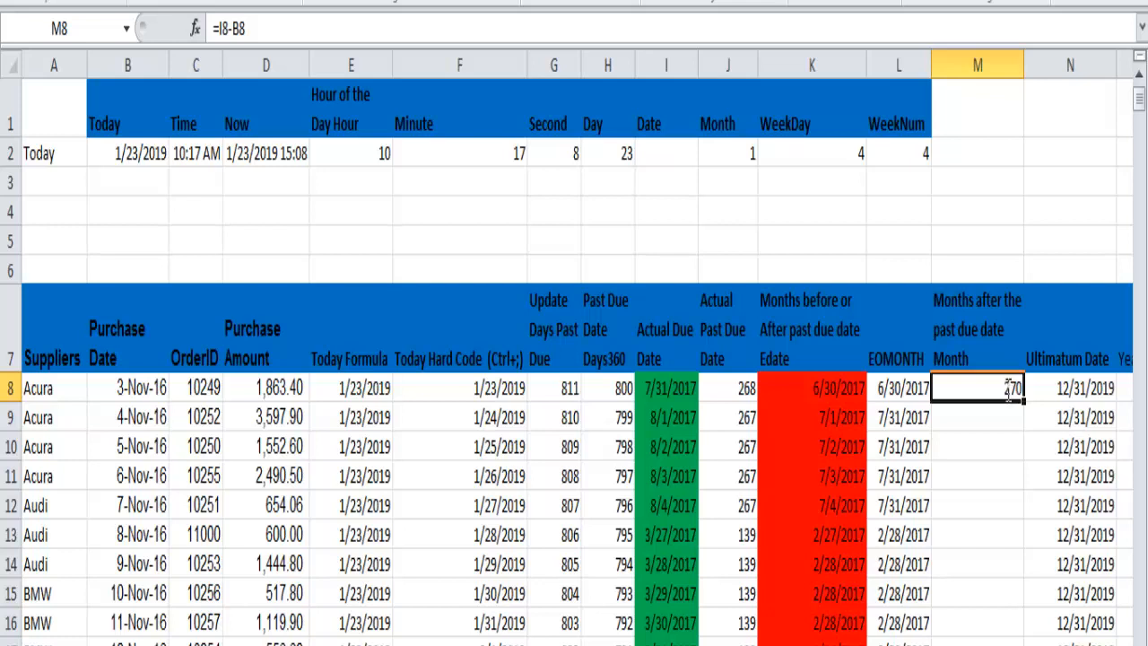
double_click(1009, 388)
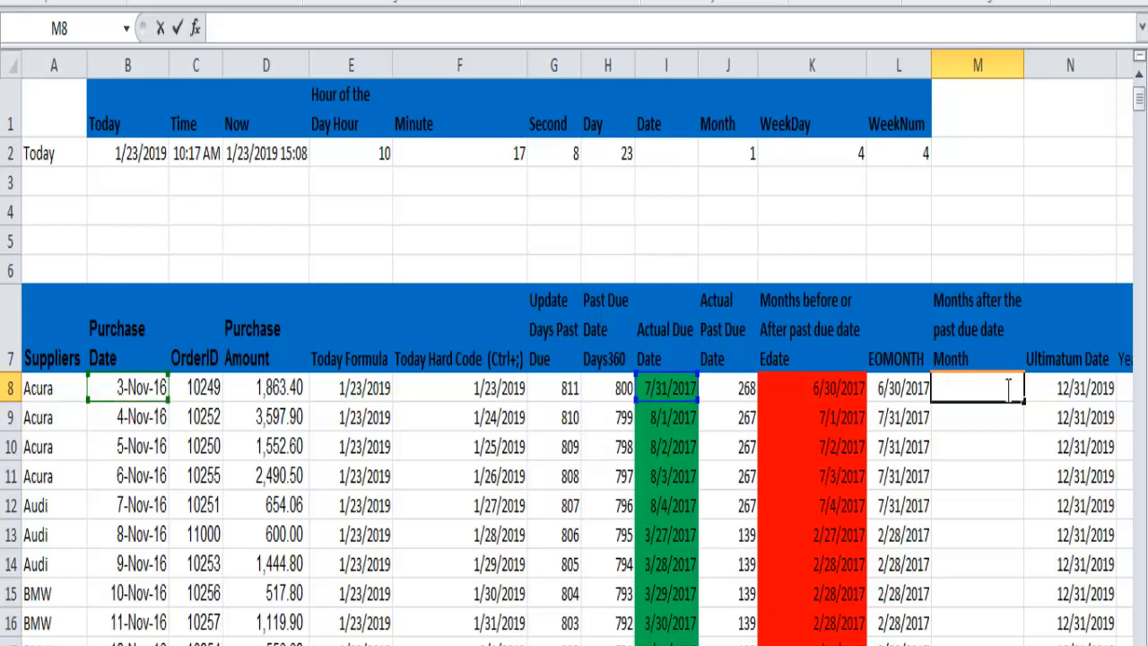
type("=")
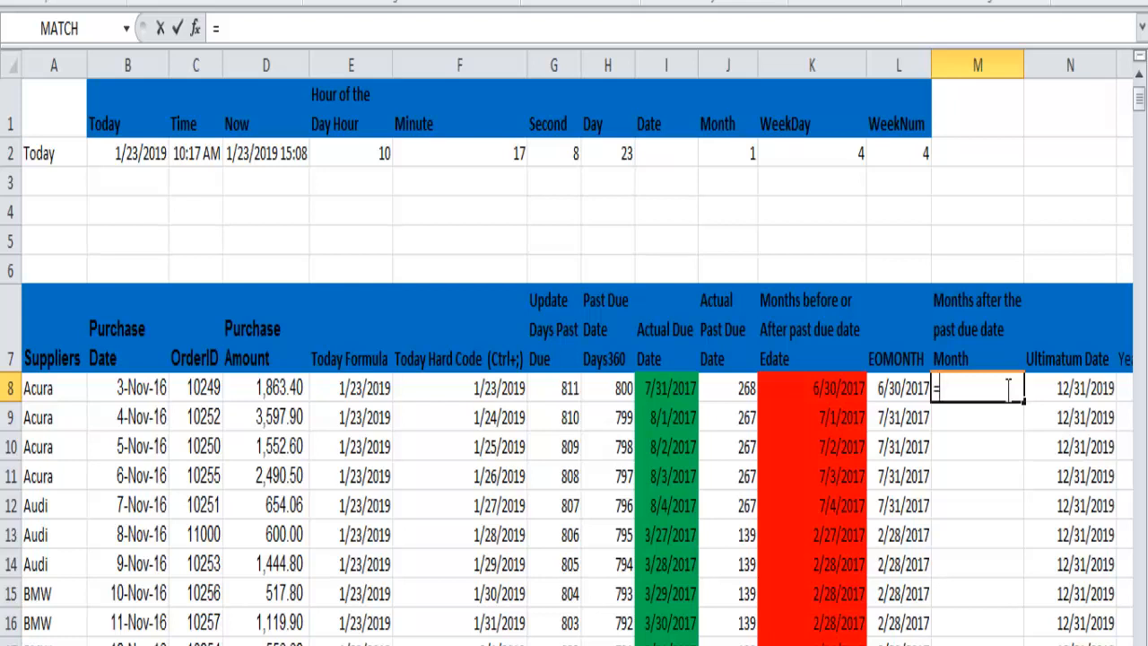
type("M------------------------------------------")
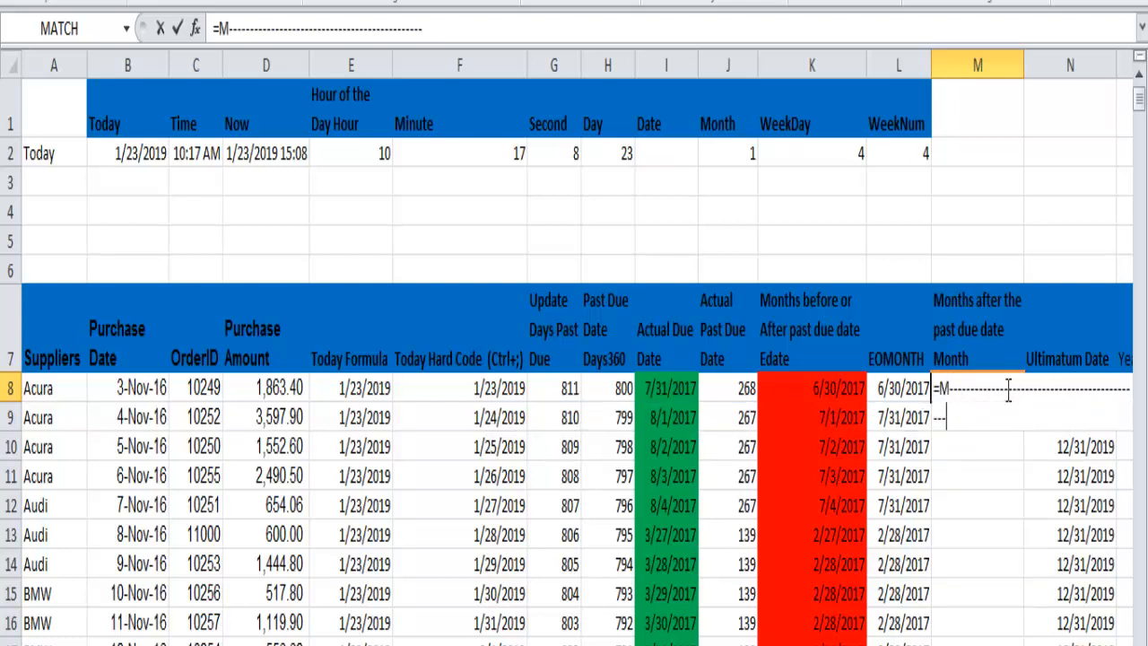
key("BackSpace")
key("BackSpace")
key("BackSpace")
key("BackSpace")
key("BackSpace")
key("BackSpace")
key("BackSpace")
key("BackSpace")
key("BackSpace")
key("BackSpace")
key("BackSpace")
key("BackSpace")
key("BackSpace")
key("BackSpace")
key("BackSpace")
key("BackSpace")
key("BackSpace")
key("BackSpace")
key("BackSpace")
key("BackSpace")
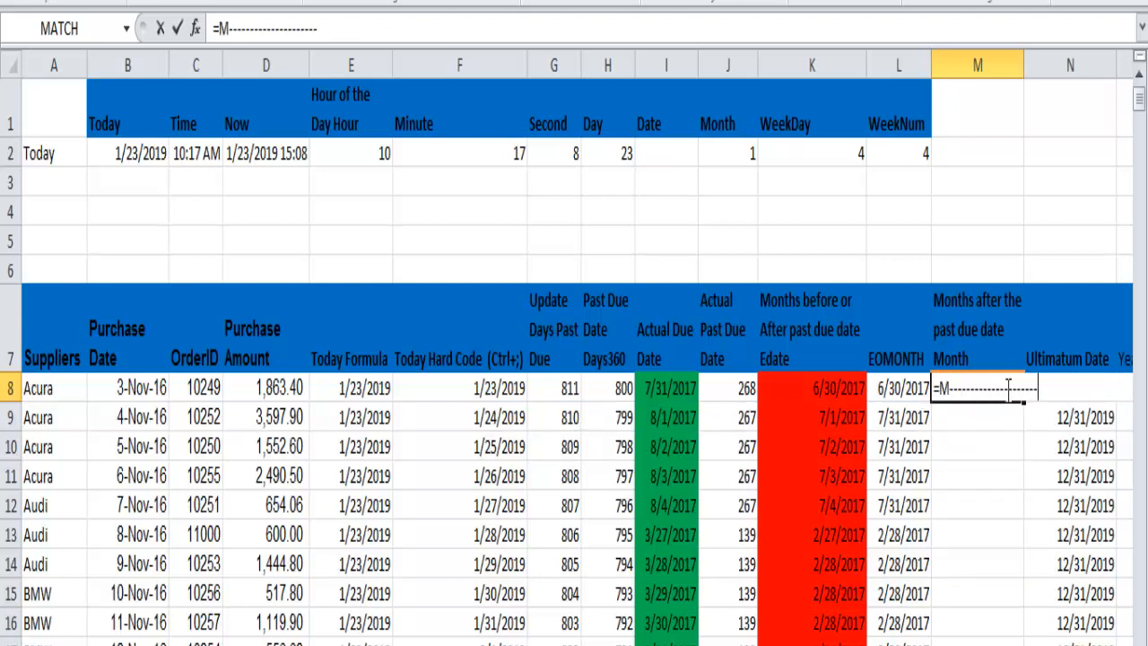
key("BackSpace")
key("BackSpace")
key("BackSpace")
key("BackSpace")
key("BackSpace")
key("BackSpace")
key("BackSpace")
key("BackSpace")
key("BackSpace")
key("BackSpace")
key("BackSpace")
key("BackSpace")
key("BackSpace")
key("BackSpace")
key("BackSpace")
key("BackSpace")
key("BackSpace")
key("BackSpace")
key("BackSpace")
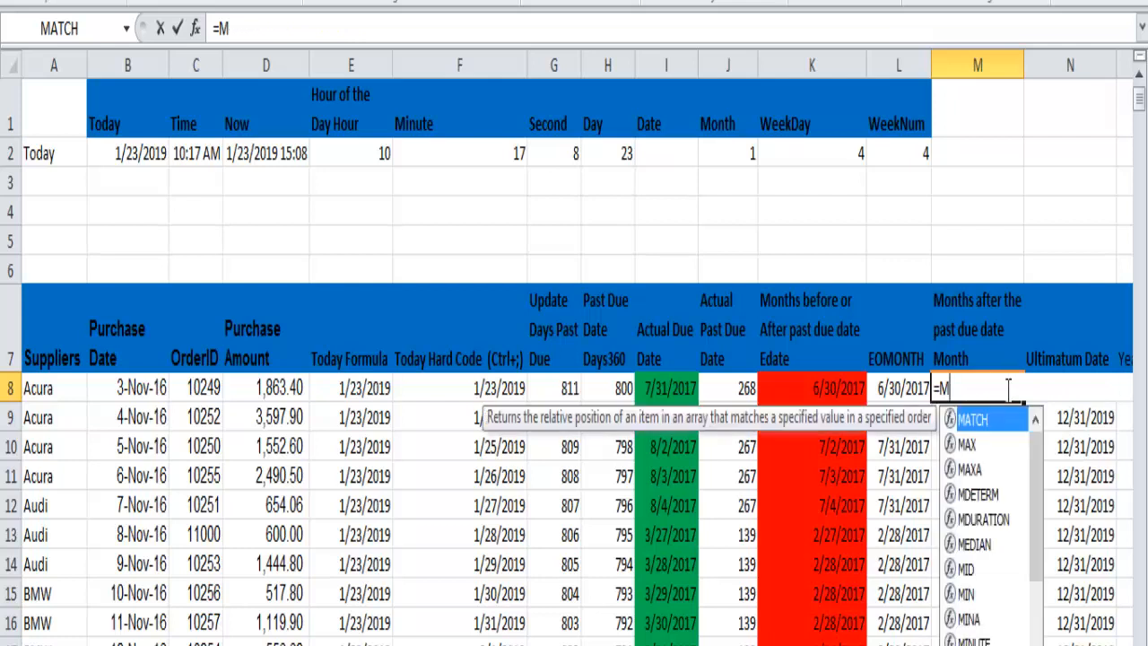
type("O")
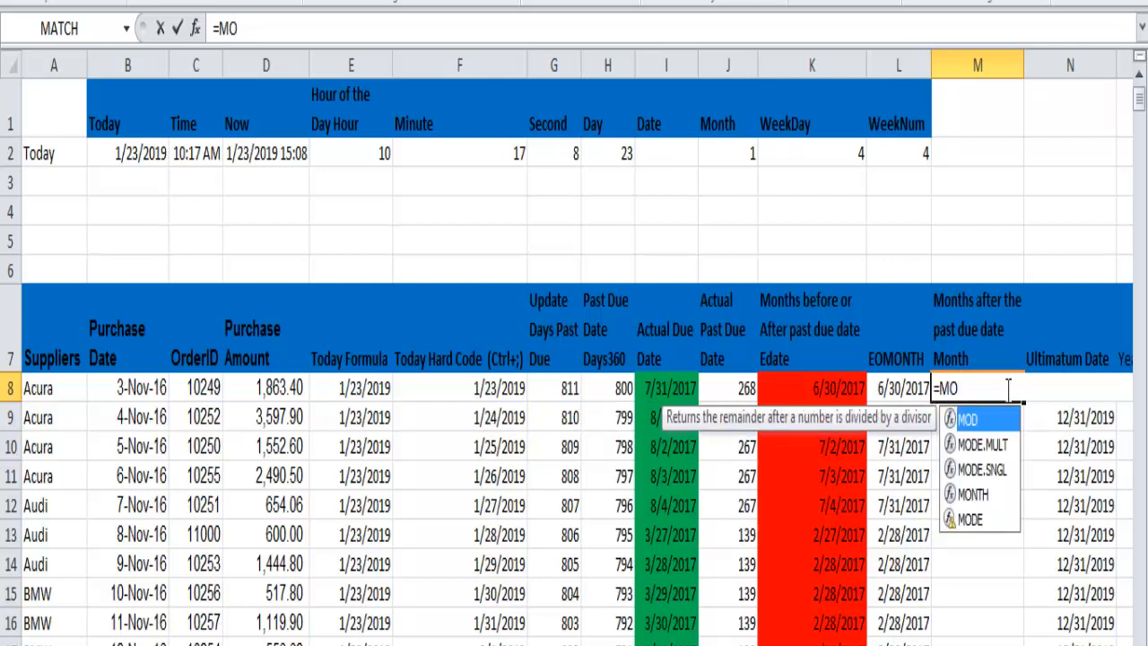
type("N")
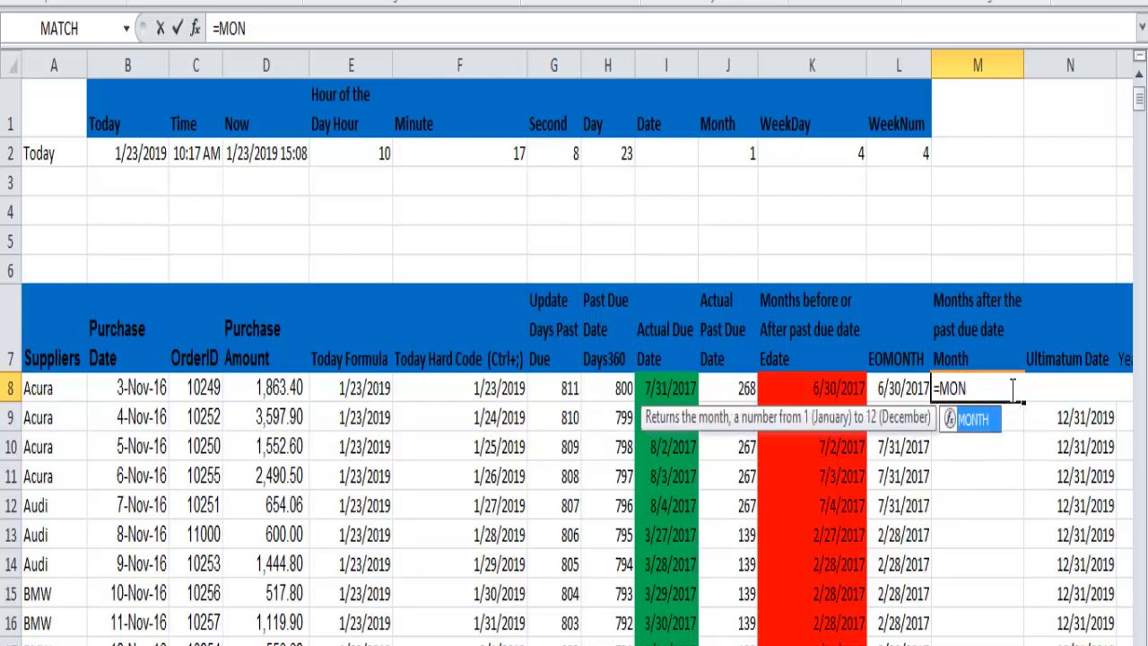
double_click(966, 427)
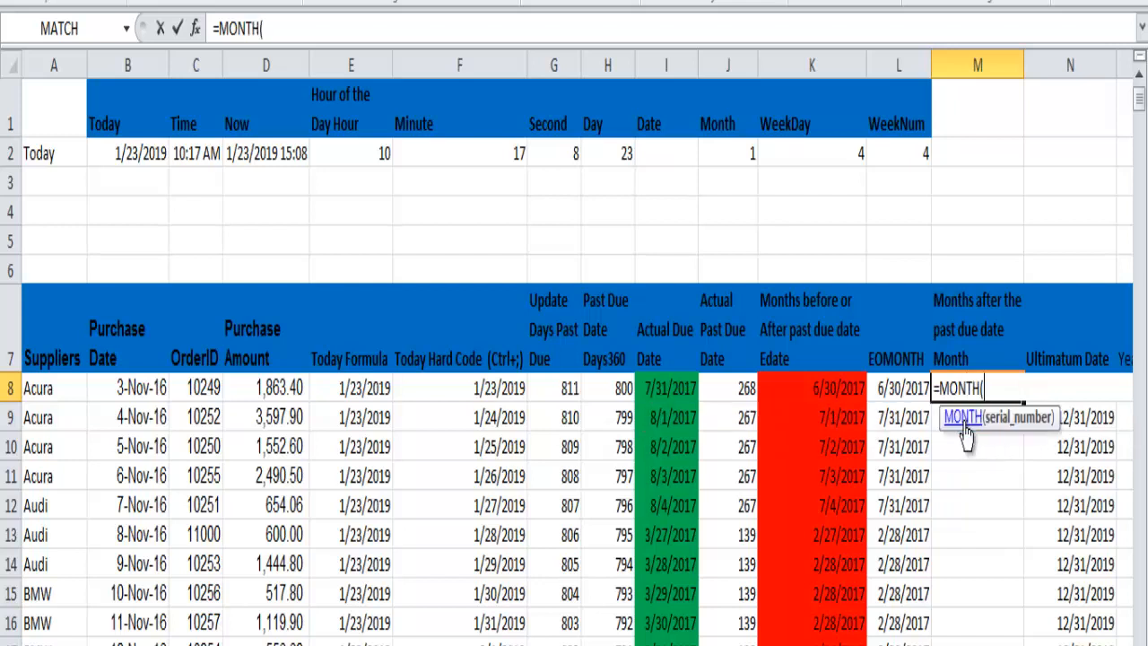
left_click(735, 392)
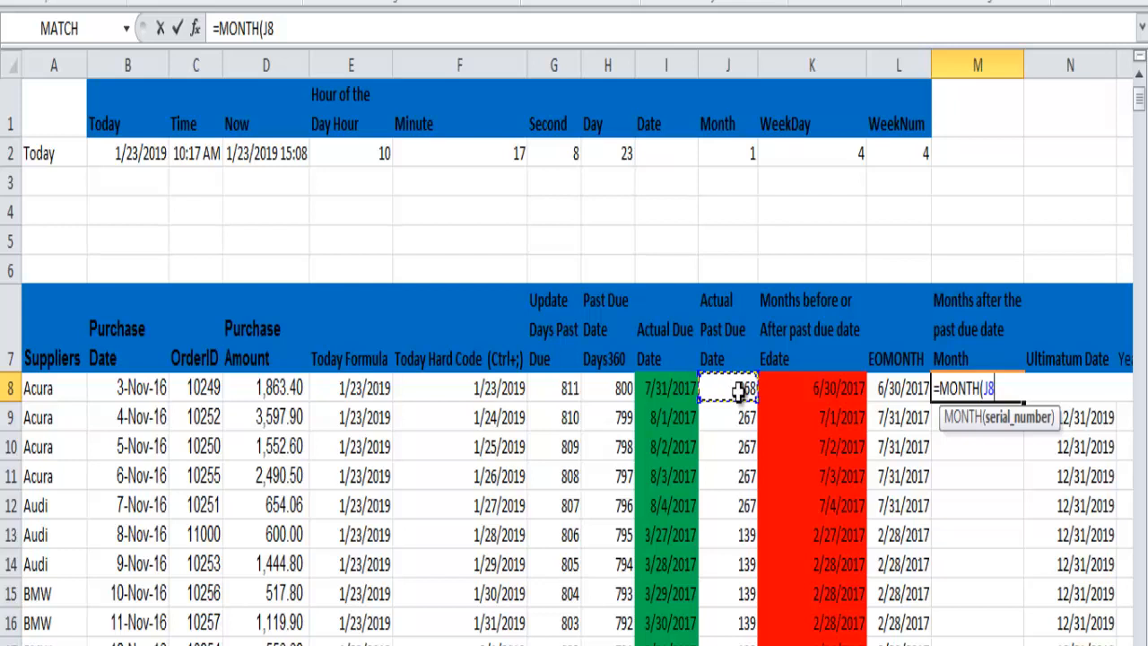
type(")")
key("Return")
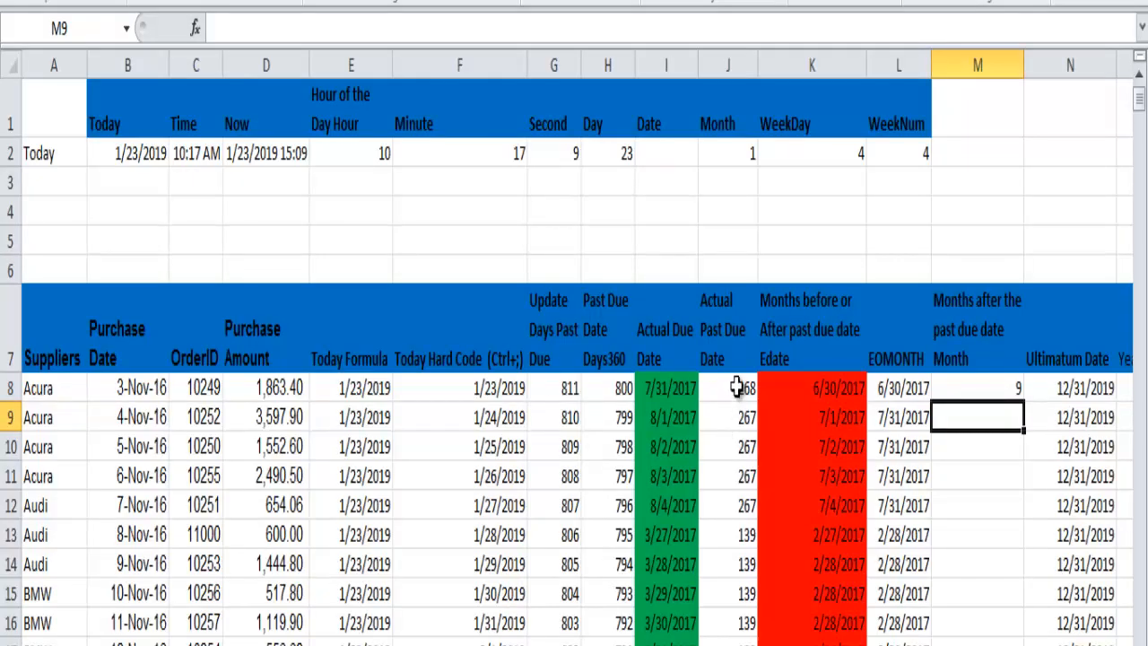
Step: Review the DAYS360 formula in J8 that feeds the MONTH formula in M8
left_click(736, 387)
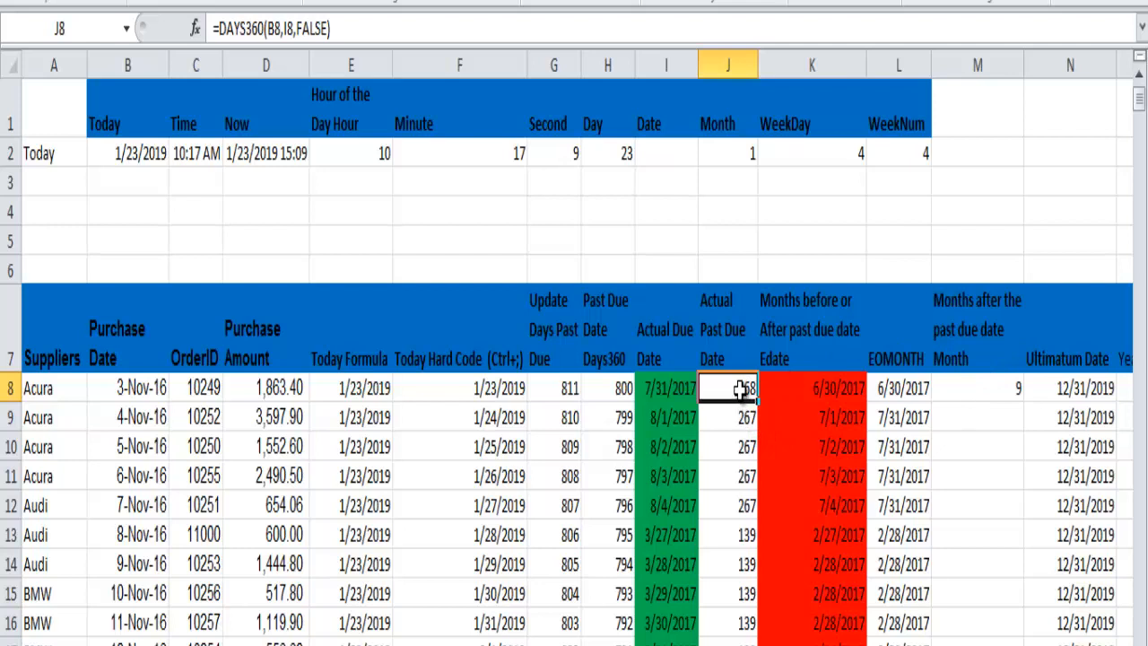
left_click(991, 387)
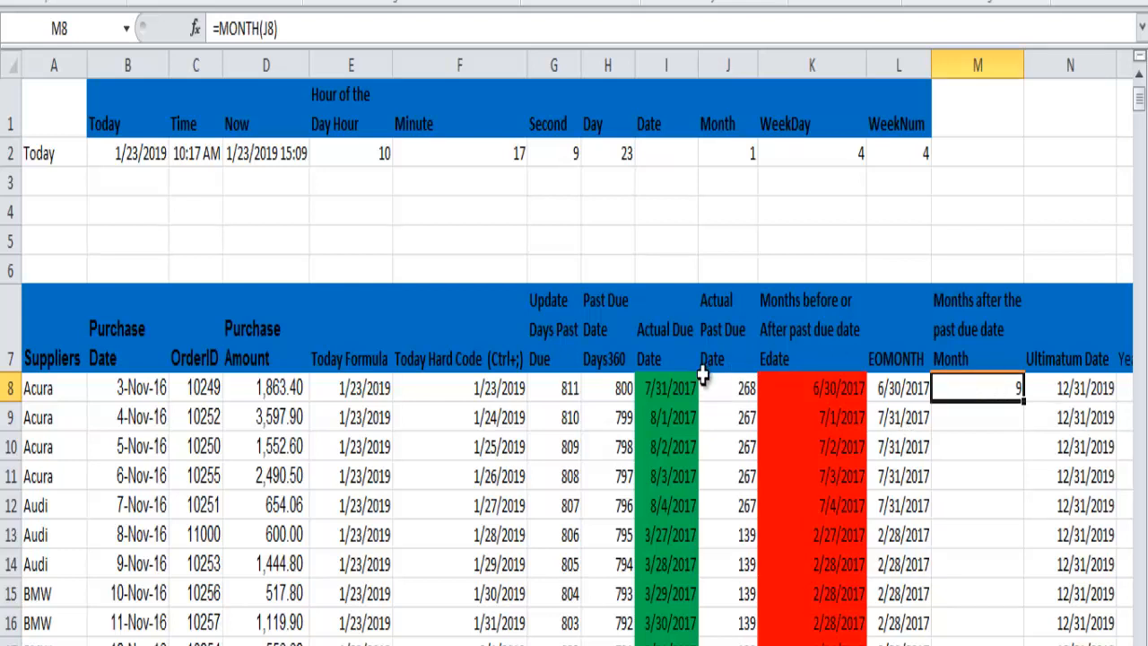
left_click(734, 388)
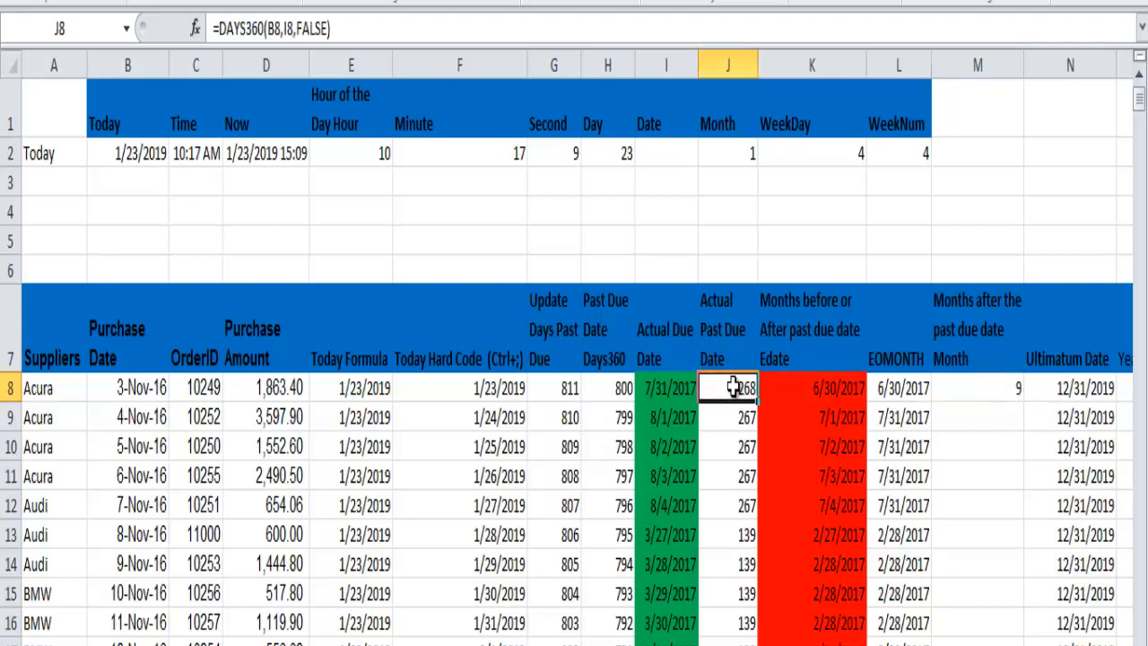
double_click(733, 387)
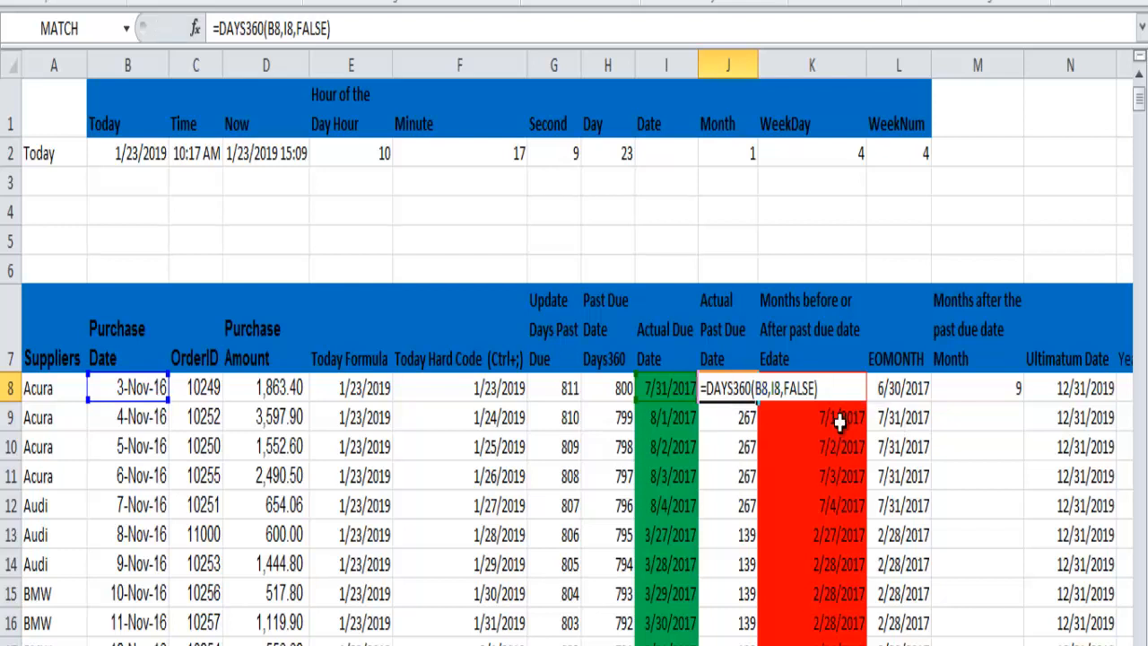
key("Return")
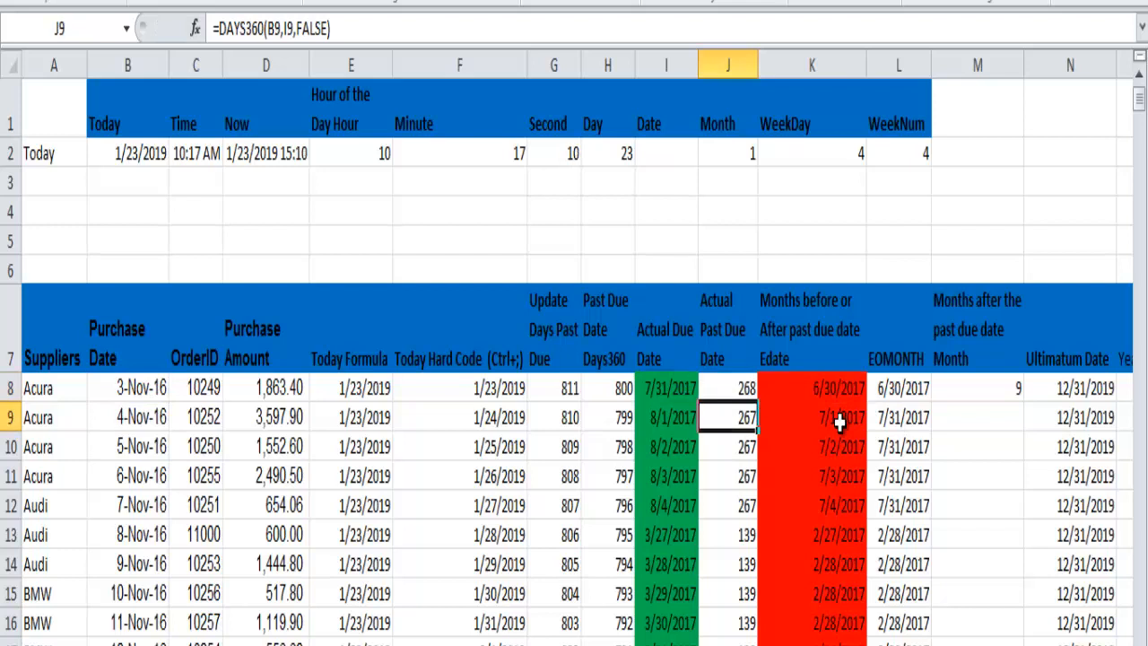
key("ctrl+Page_Down")
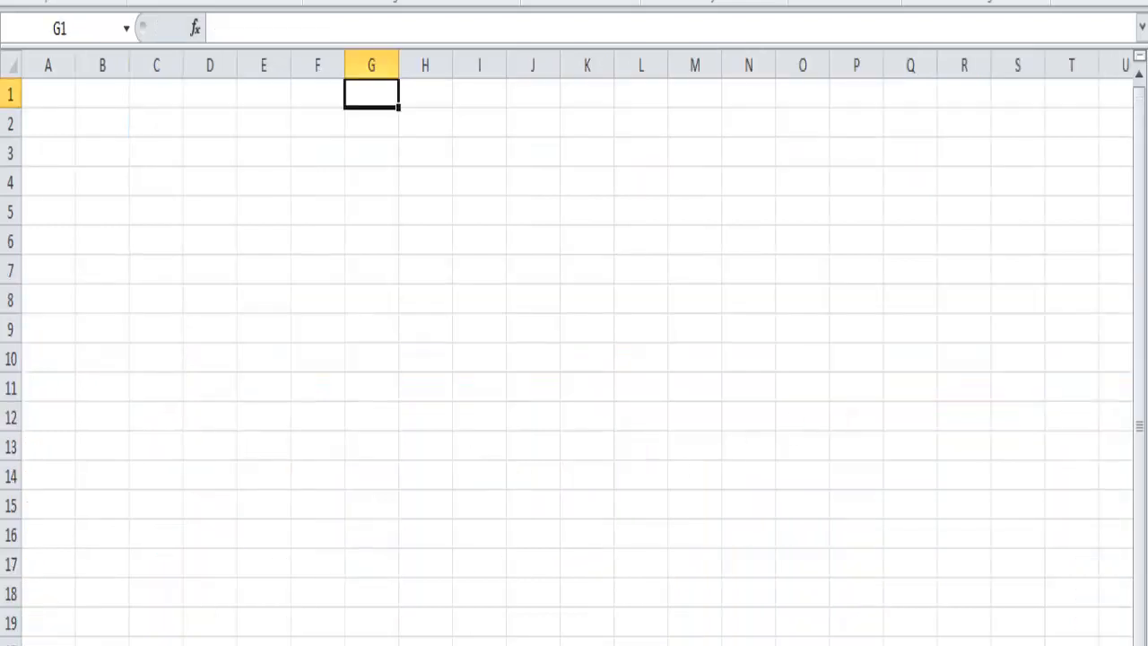
key("ctrl+Page_Up")
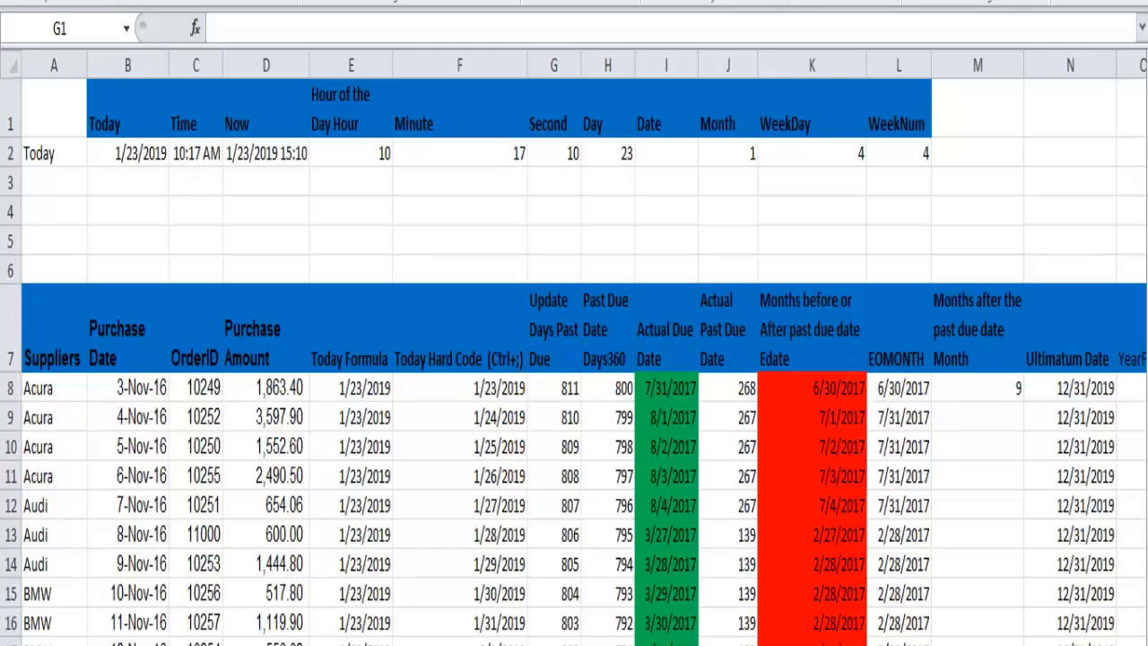
Step: Begin a formula in M9 that nests DAYS360 inside MONTH, as =MONTH(DAYS360(
left_click(978, 388)
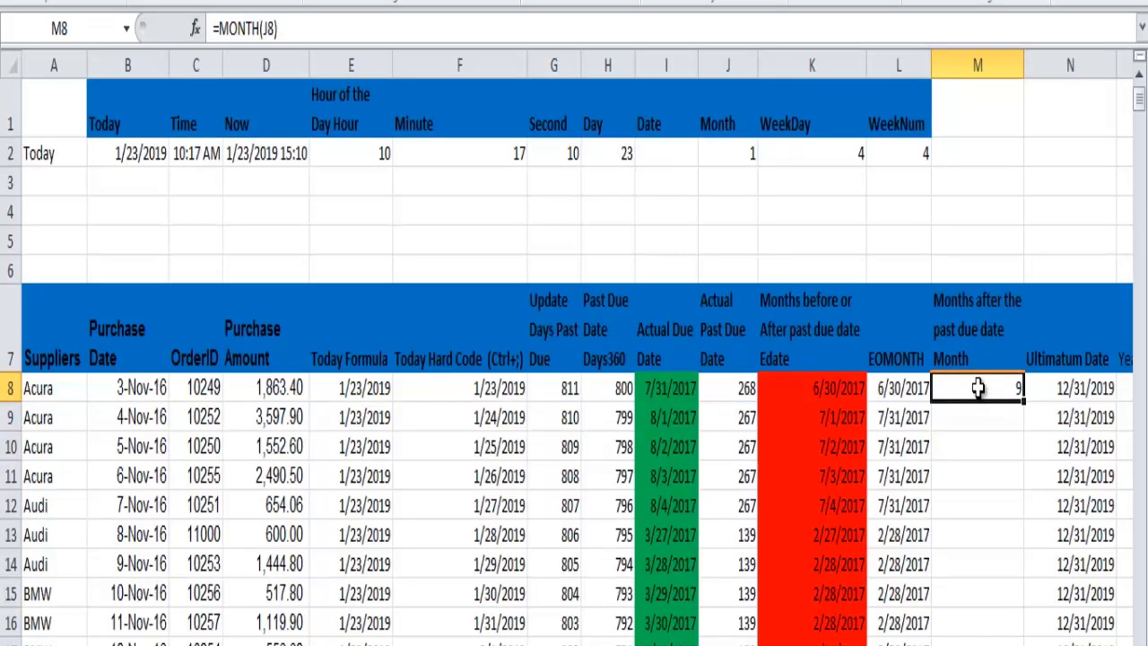
left_click(955, 417)
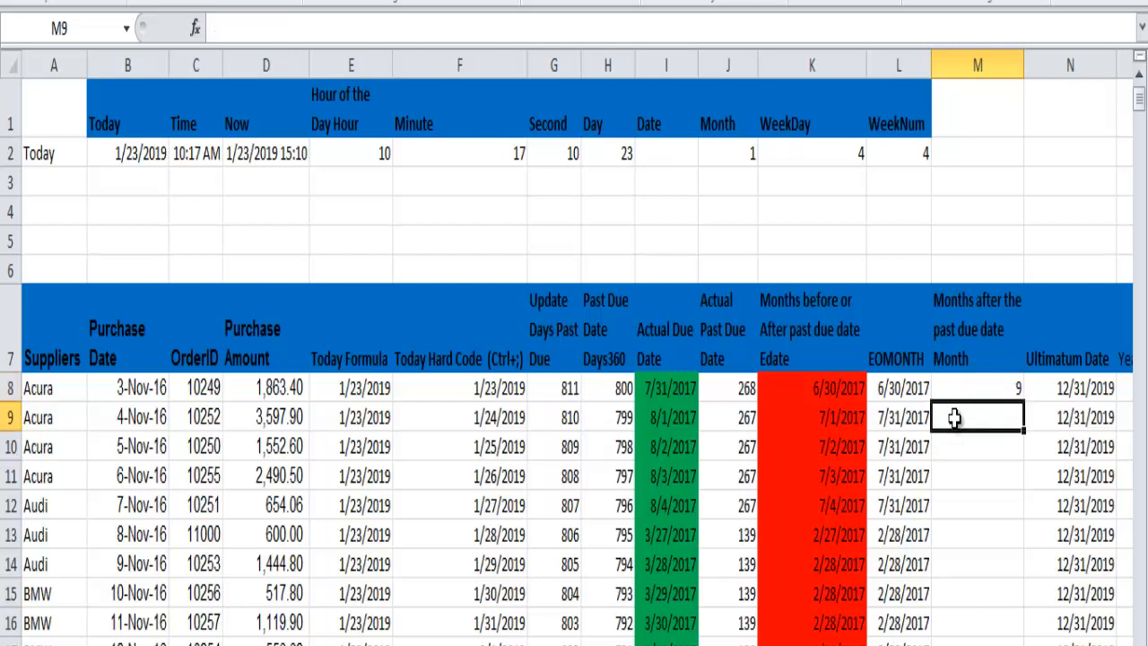
type("=")
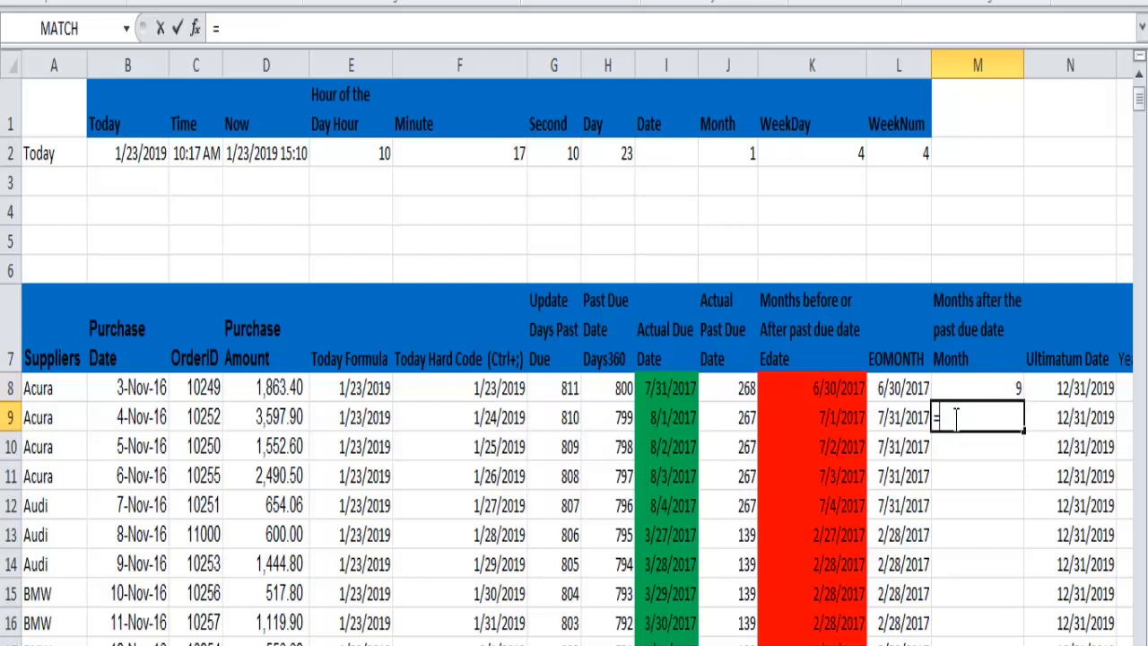
type("M--------------------------------------------------")
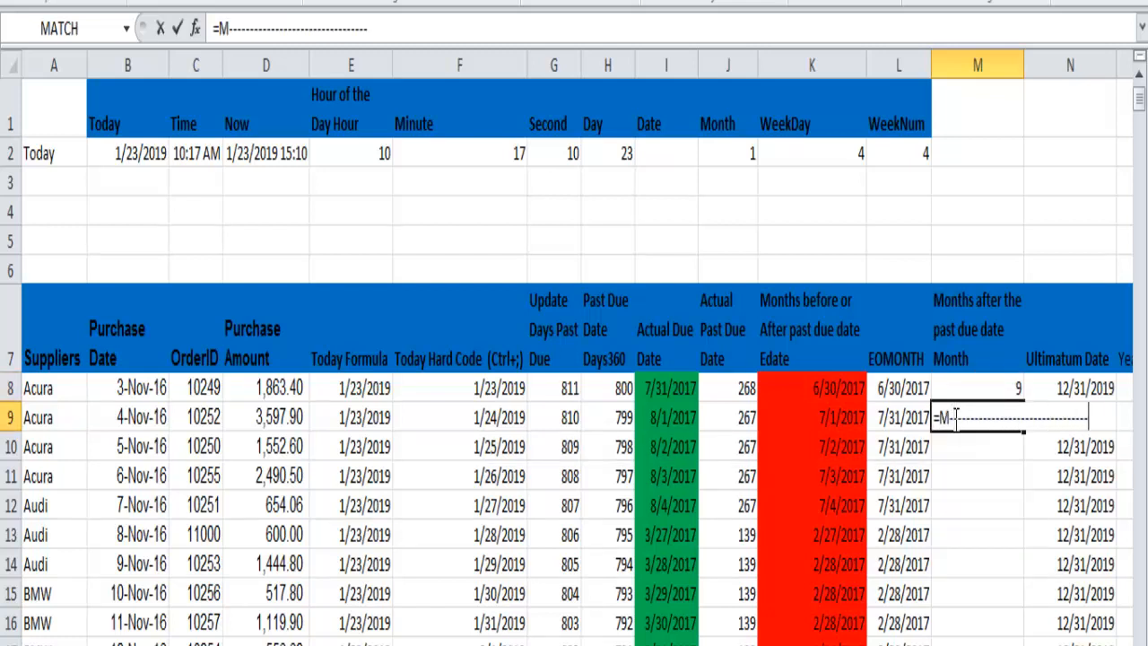
type("---")
key("BackSpace")
key("BackSpace")
key("BackSpace")
key("BackSpace")
key("BackSpace")
key("BackSpace")
key("BackSpace")
key("BackSpace")
key("BackSpace")
key("BackSpace")
key("BackSpace")
key("BackSpace")
key("BackSpace")
key("BackSpace")
key("BackSpace")
key("BackSpace")
key("BackSpace")
key("BackSpace")
key("BackSpace")
key("BackSpace")
key("BackSpace")
key("BackSpace")
key("BackSpace")
key("BackSpace")
key("BackSpace")
key("BackSpace")
key("BackSpace")
key("BackSpace")
key("BackSpace")
key("BackSpace")
key("BackSpace")
key("BackSpace")
key("BackSpace")
key("BackSpace")
key("BackSpace")
key("BackSpace")
key("BackSpace")
key("BackSpace")
key("BackSpace")
key("BackSpace")
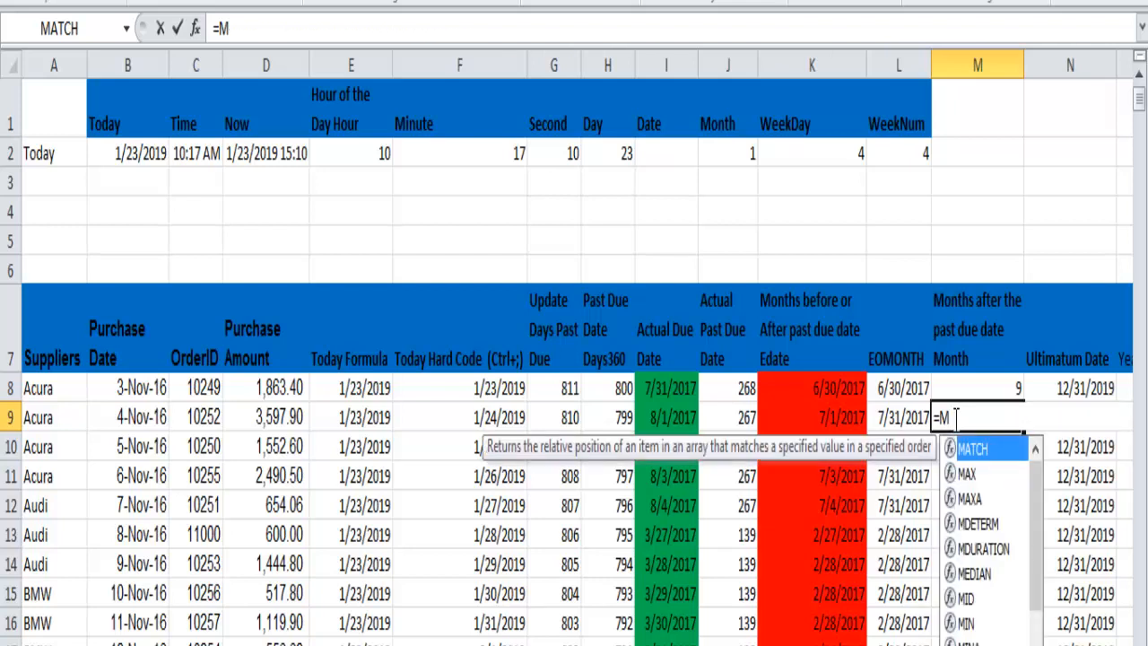
type("ONTH")
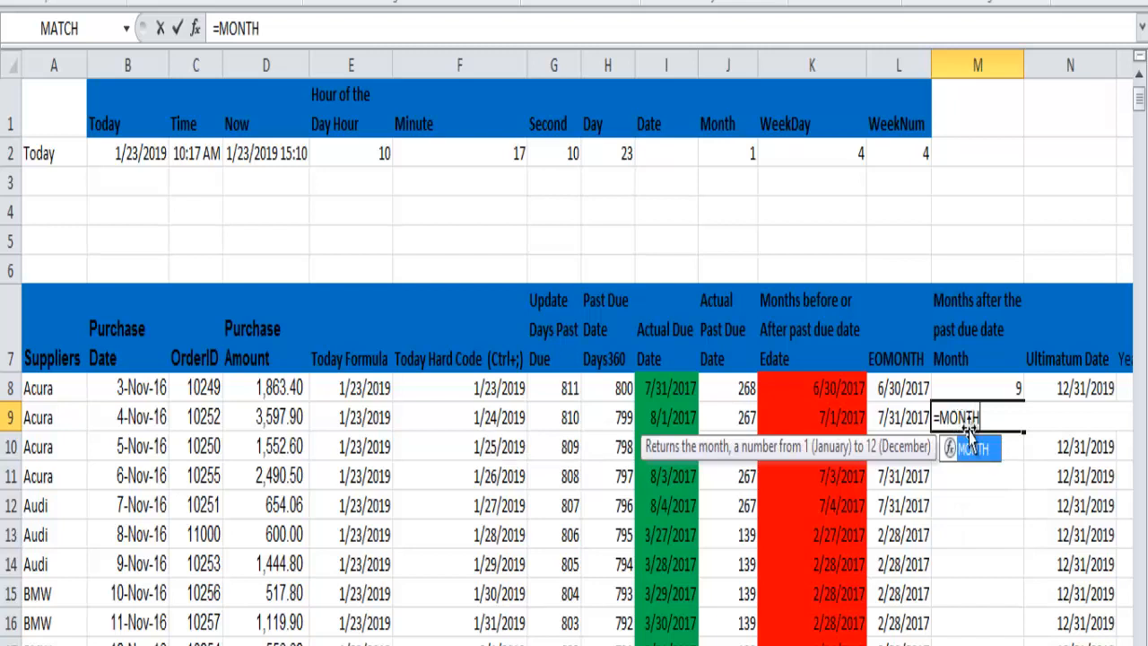
type("(")
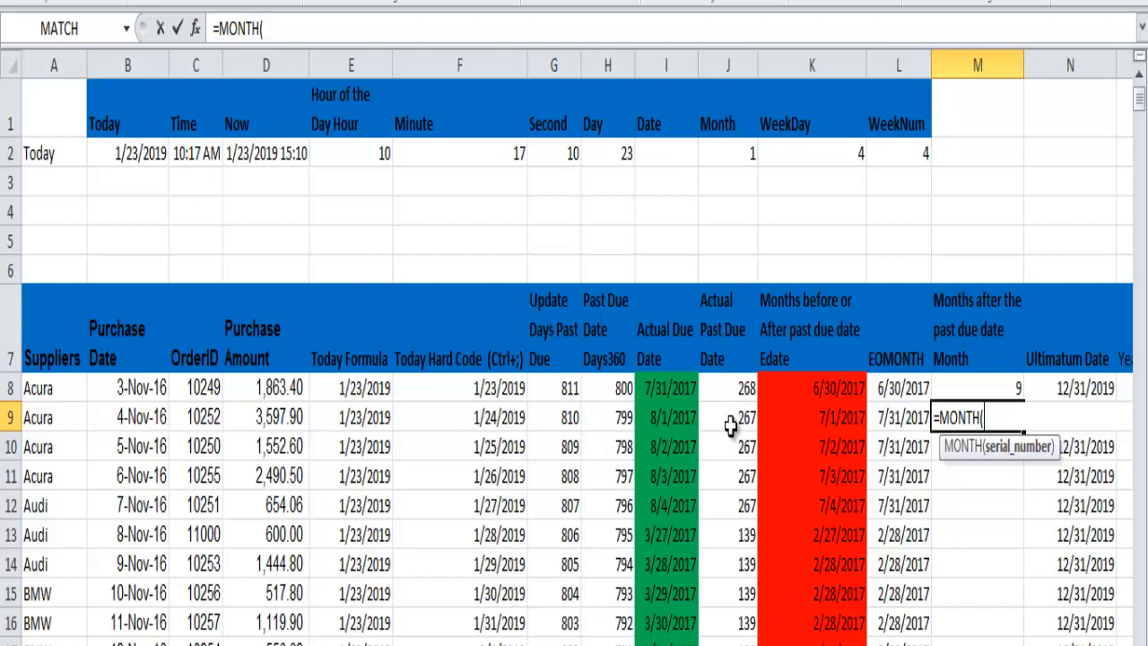
type("DAYS")
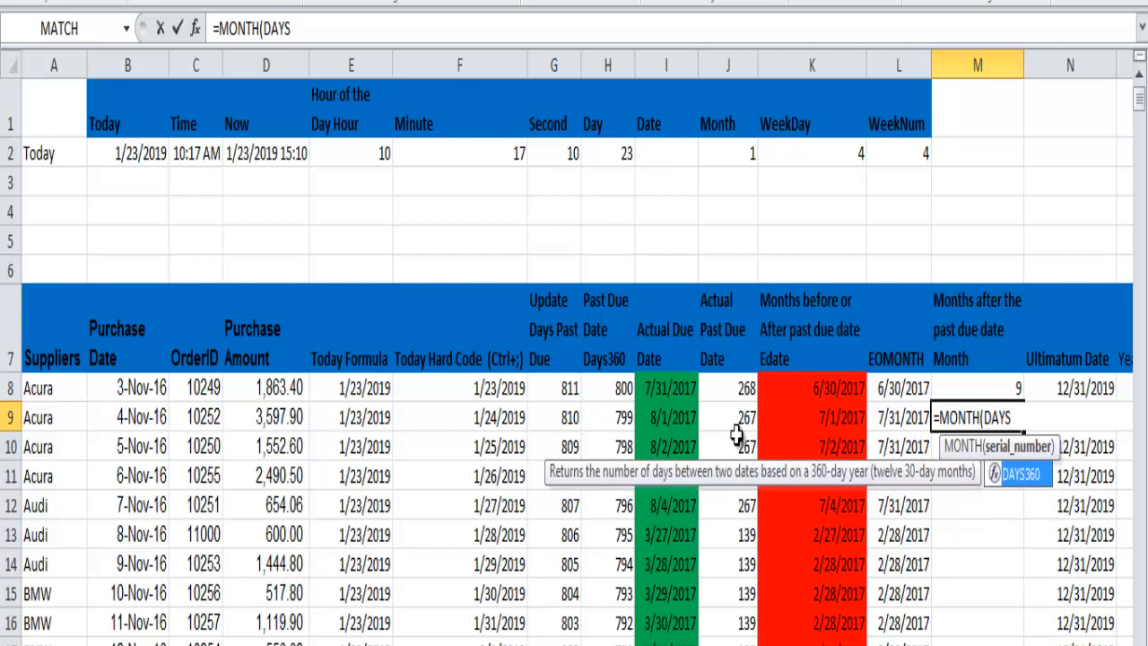
double_click(1021, 472)
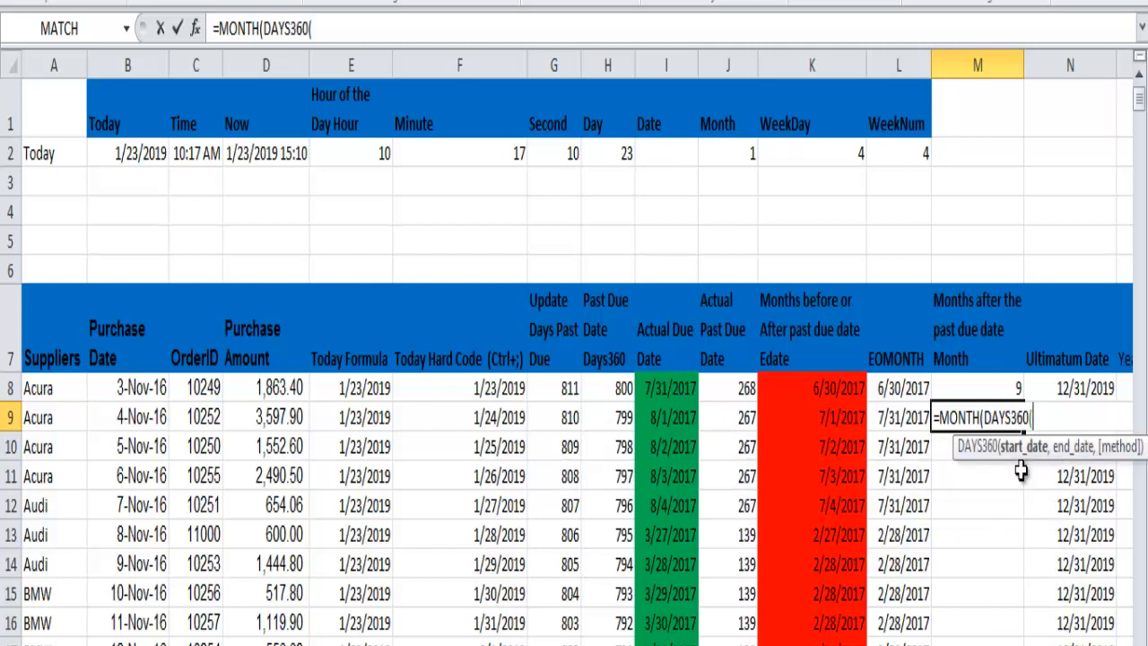
left_click(135, 423)
type(",-----------------------------")
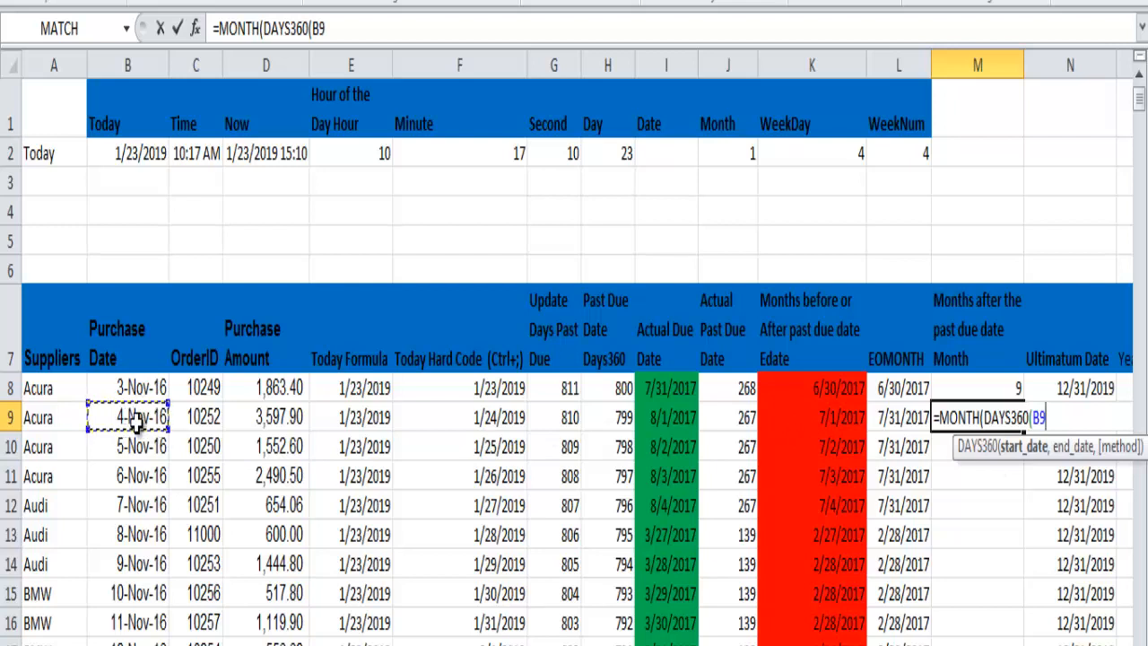
type("-----------")
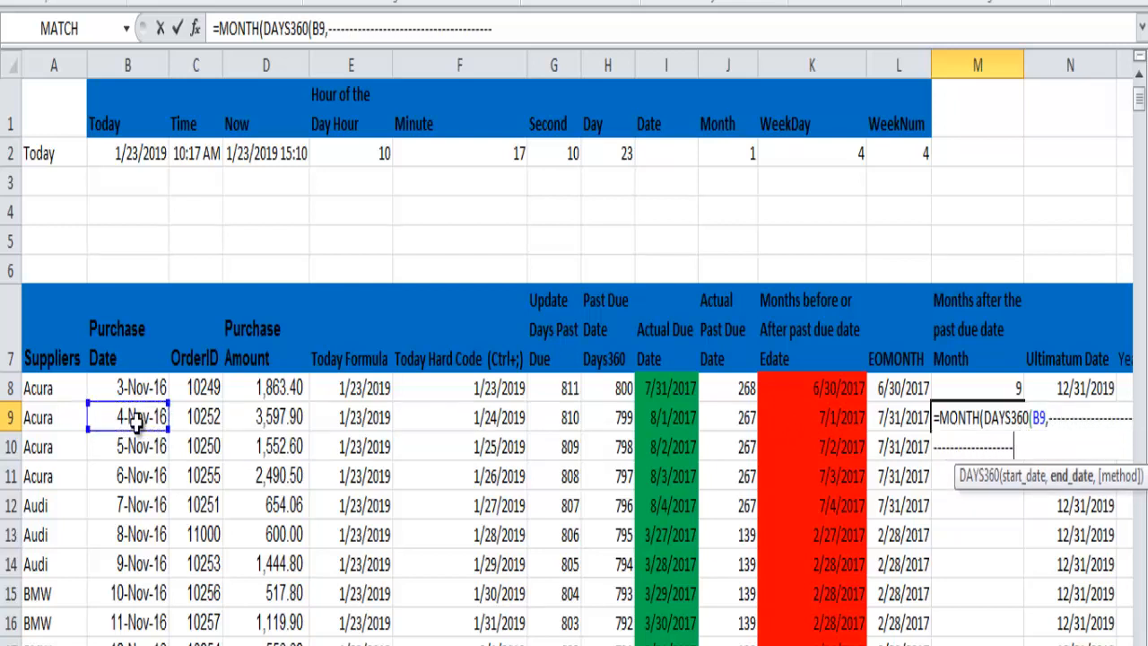
key("BackSpace")
key("BackSpace")
key("BackSpace")
key("BackSpace")
key("BackSpace")
key("BackSpace")
key("BackSpace")
key("BackSpace")
key("BackSpace")
key("BackSpace")
key("BackSpace")
key("BackSpace")
key("BackSpace")
key("BackSpace")
key("BackSpace")
key("BackSpace")
key("BackSpace")
key("BackSpace")
key("BackSpace")
key("BackSpace")
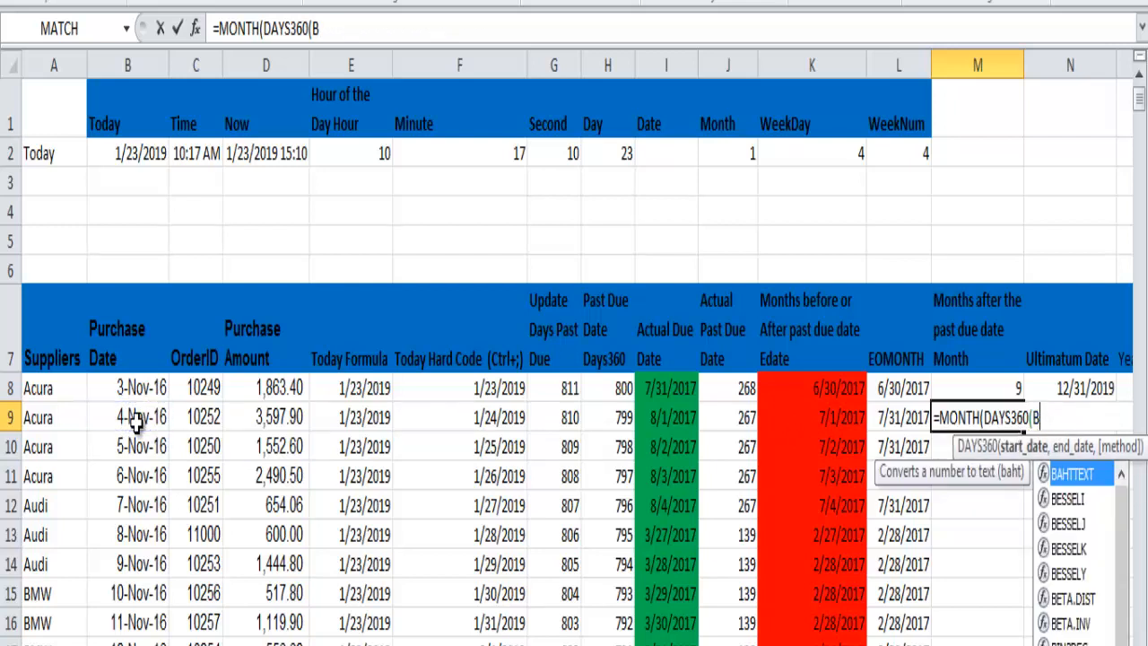
key("BackSpace")
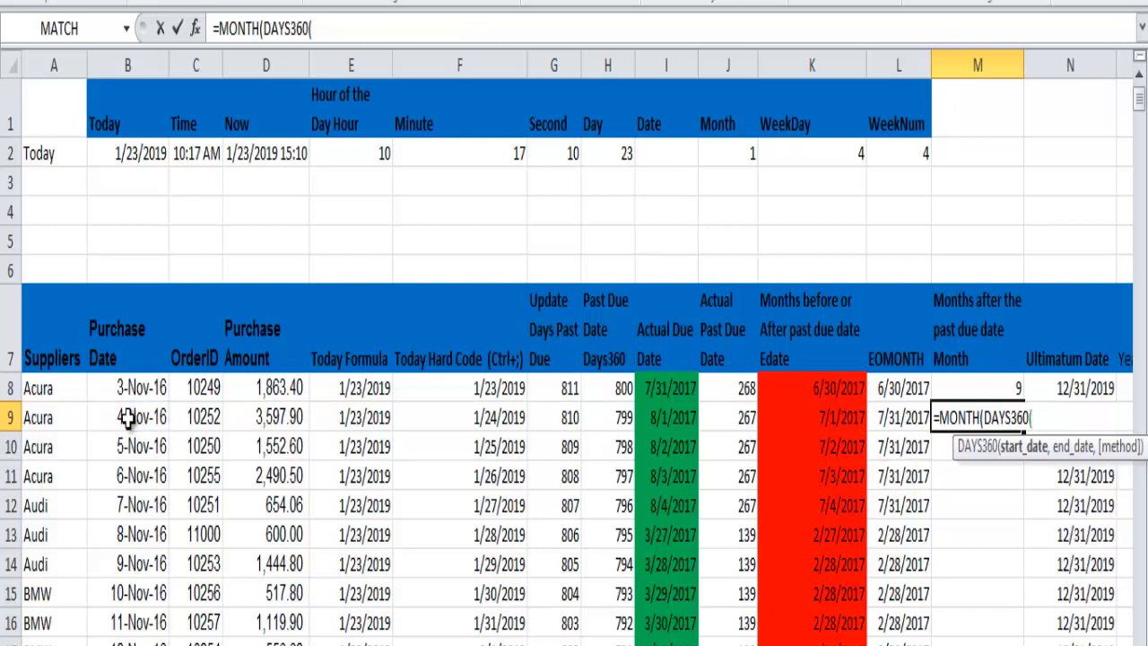
Step: Use purchase date B9 as the start date of the nested DAYS360 in the M9 formula
left_click(128, 417)
type(",-")
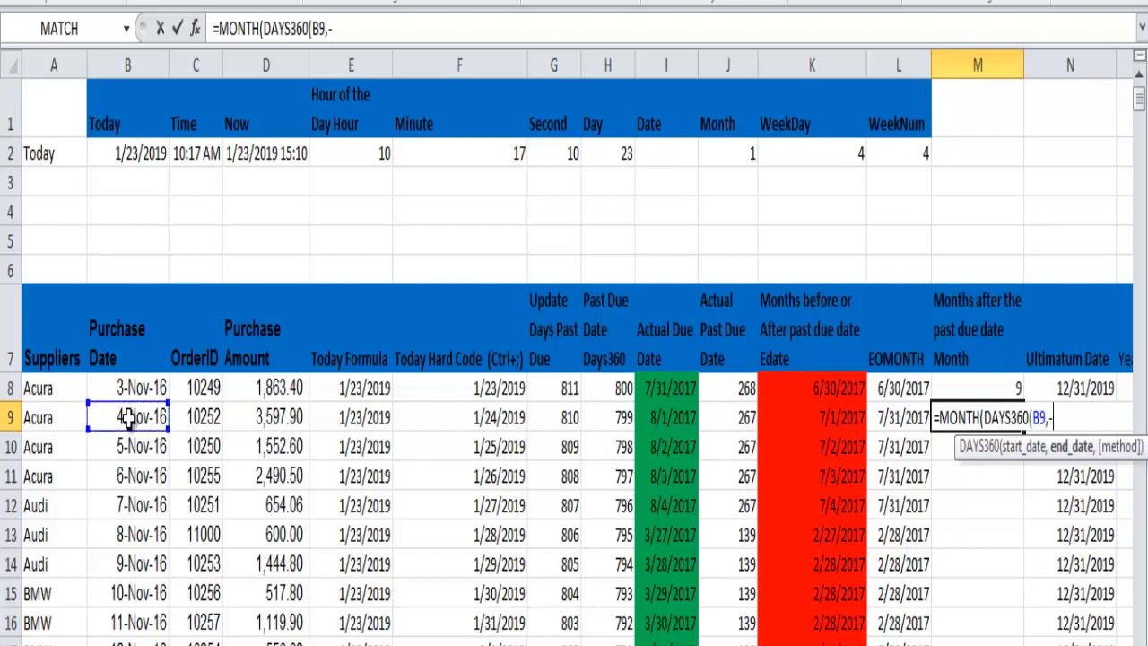
type("--------------------------------------")
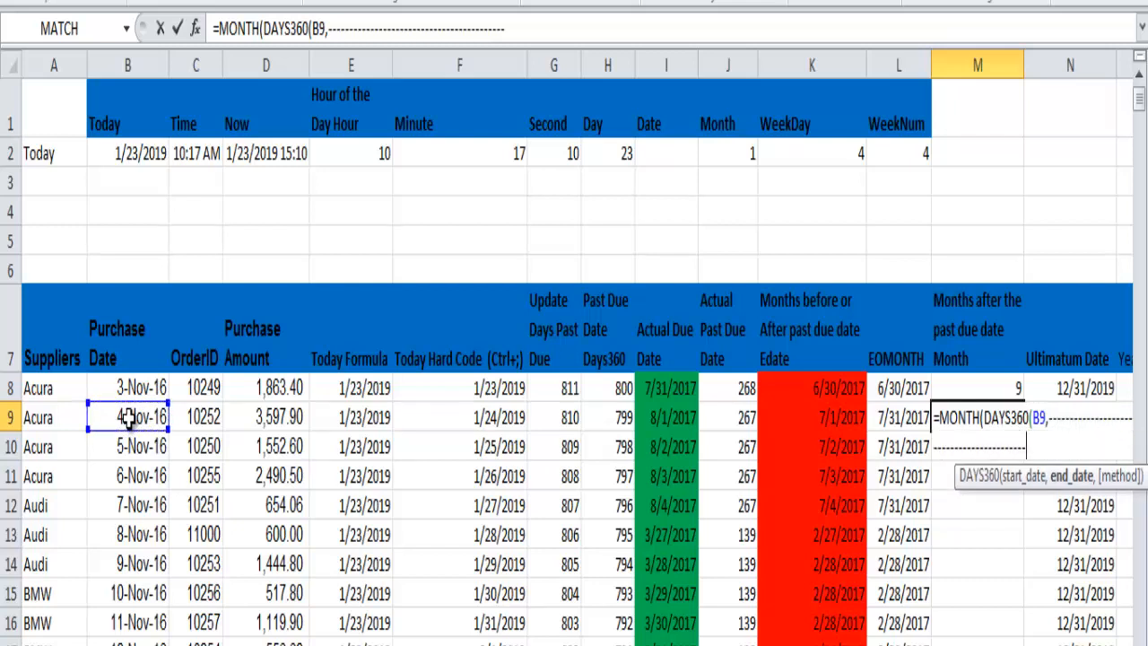
key("BackSpace")
key("BackSpace")
key("BackSpace")
key("BackSpace")
key("BackSpace")
key("BackSpace")
key("BackSpace")
key("BackSpace")
key("BackSpace")
key("BackSpace")
key("BackSpace")
key("BackSpace")
key("BackSpace")
key("BackSpace")
key("BackSpace")
key("BackSpace")
key("BackSpace")
key("BackSpace")
key("BackSpace")
key("BackSpace")
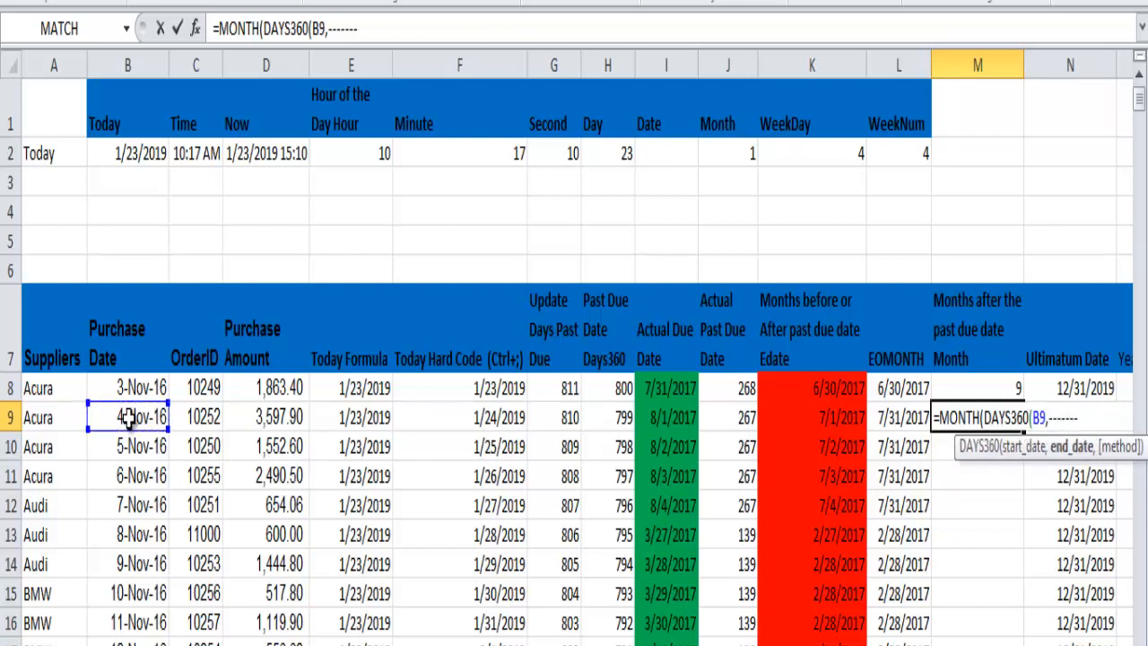
key("BackSpace")
key("BackSpace")
key("BackSpace")
key("BackSpace")
key("BackSpace")
key("BackSpace")
key("BackSpace")
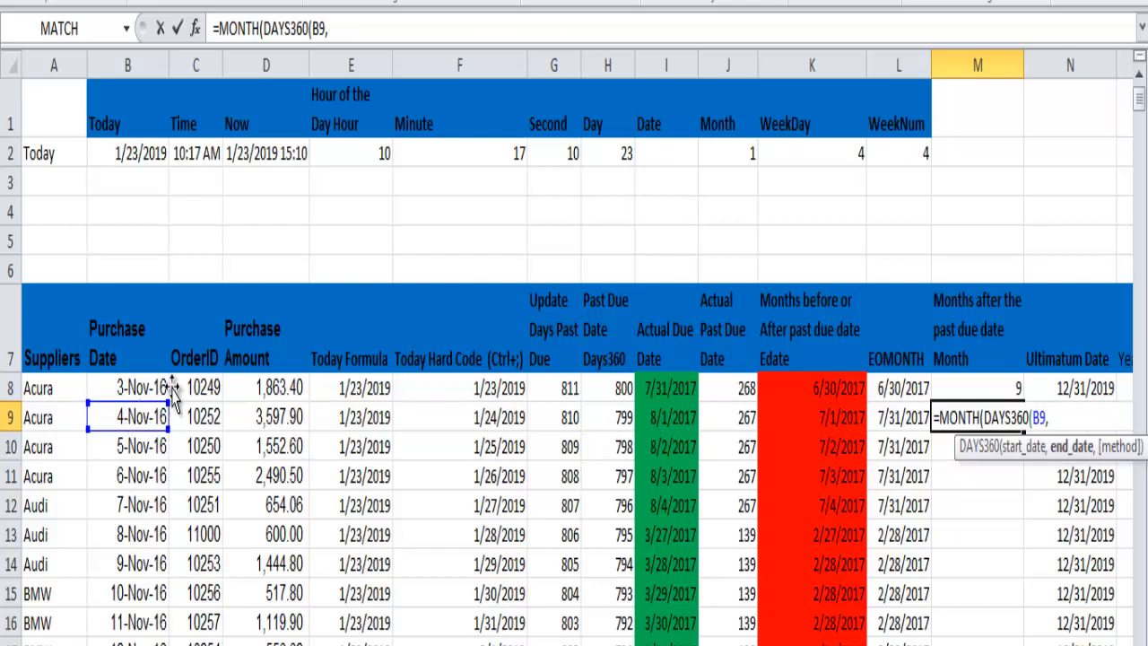
Step: Complete the M9 formula as =MONTH(DAYS360(B9,I9,FALSE)), with due date I9 as end date and the U.S. (NASD) method
left_click(670, 417)
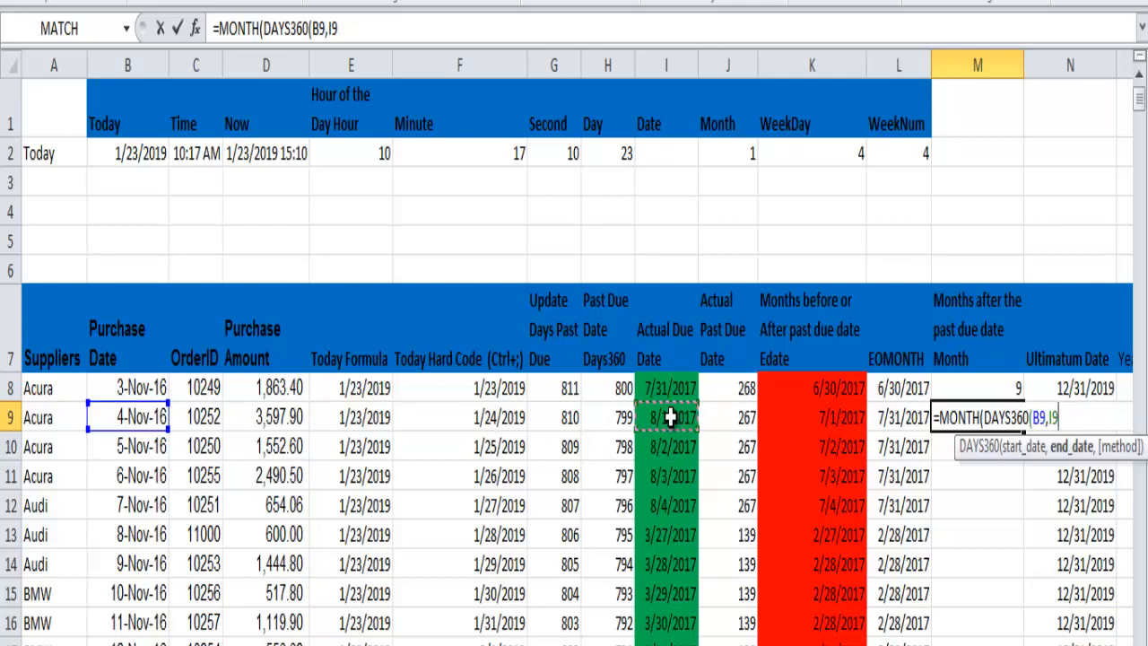
type(",")
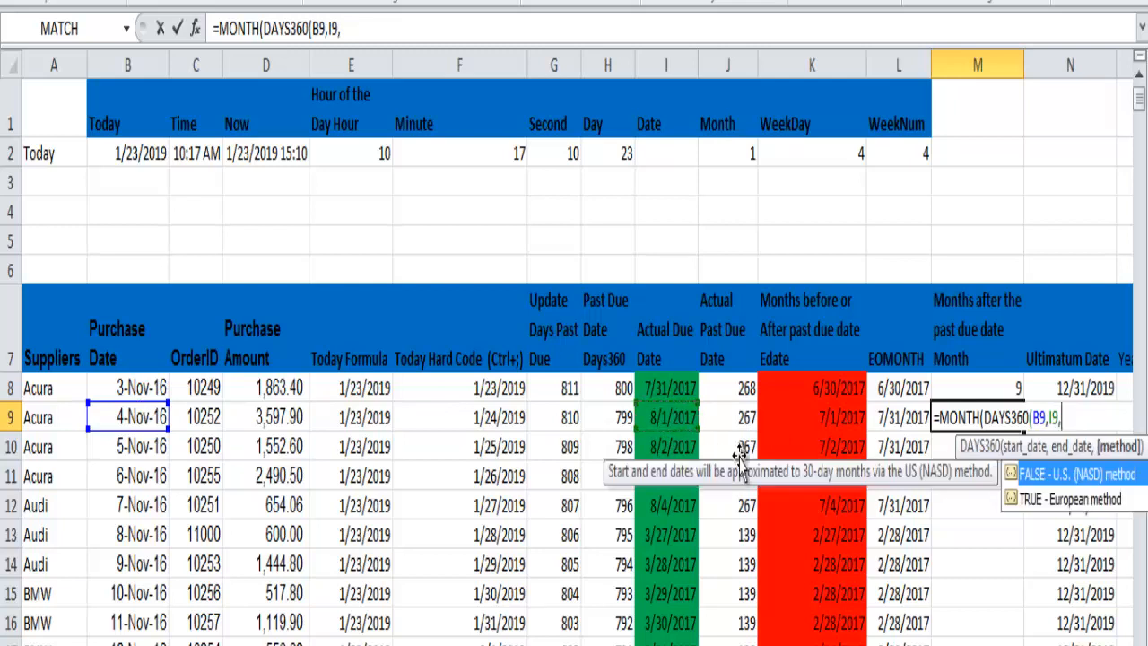
double_click(1040, 476)
type(")")
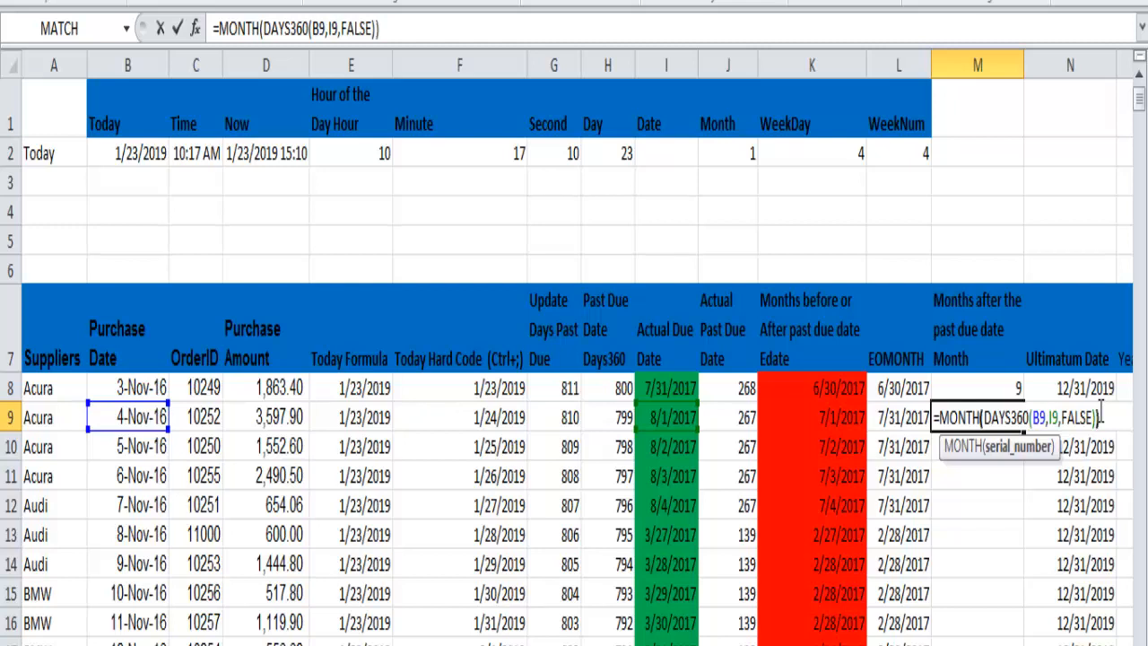
key("Return")
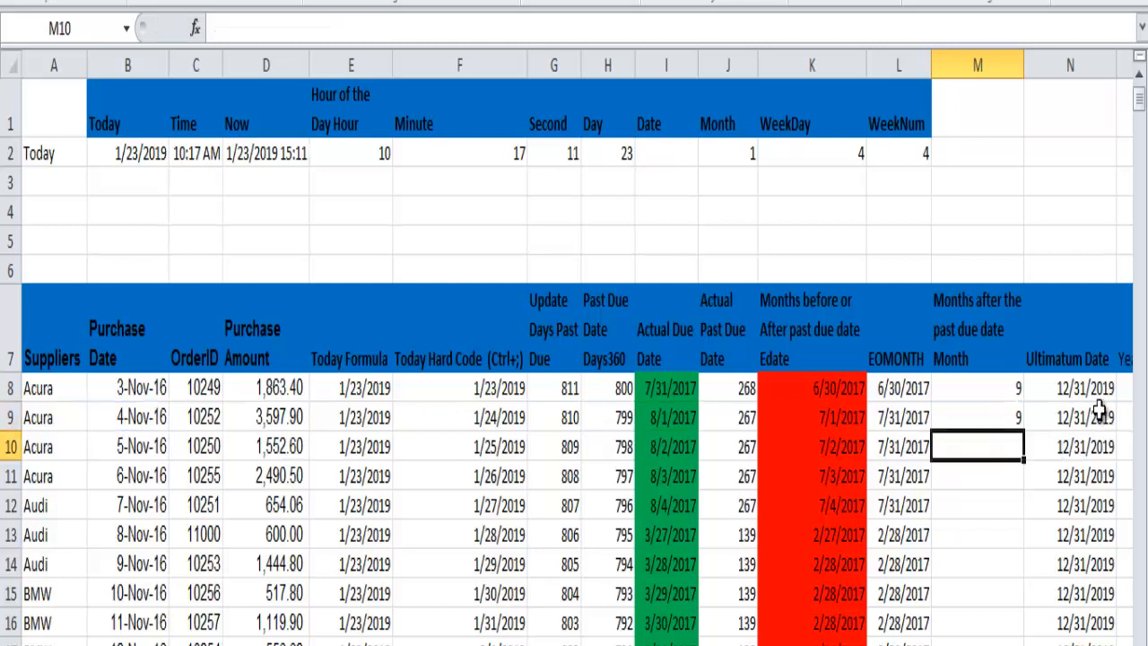
Step: Fill the MONTH(DAYS360) formula in M9 down the rest of the Months after the past due date column
key("ctrl+Page_Down")
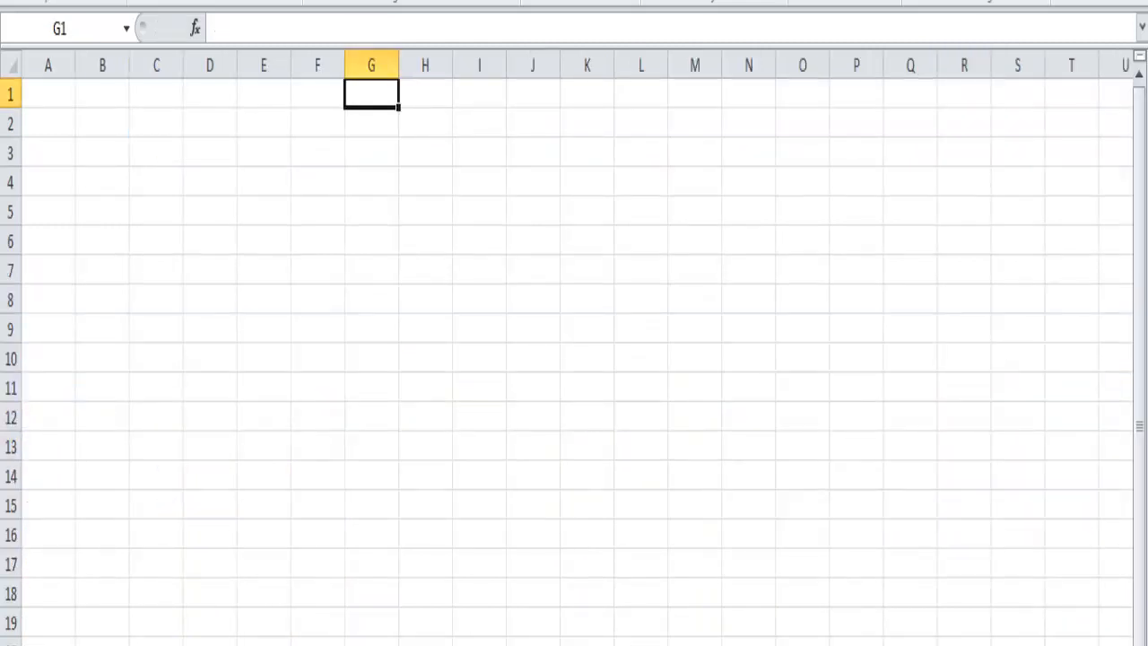
key("ctrl+Page_Up")
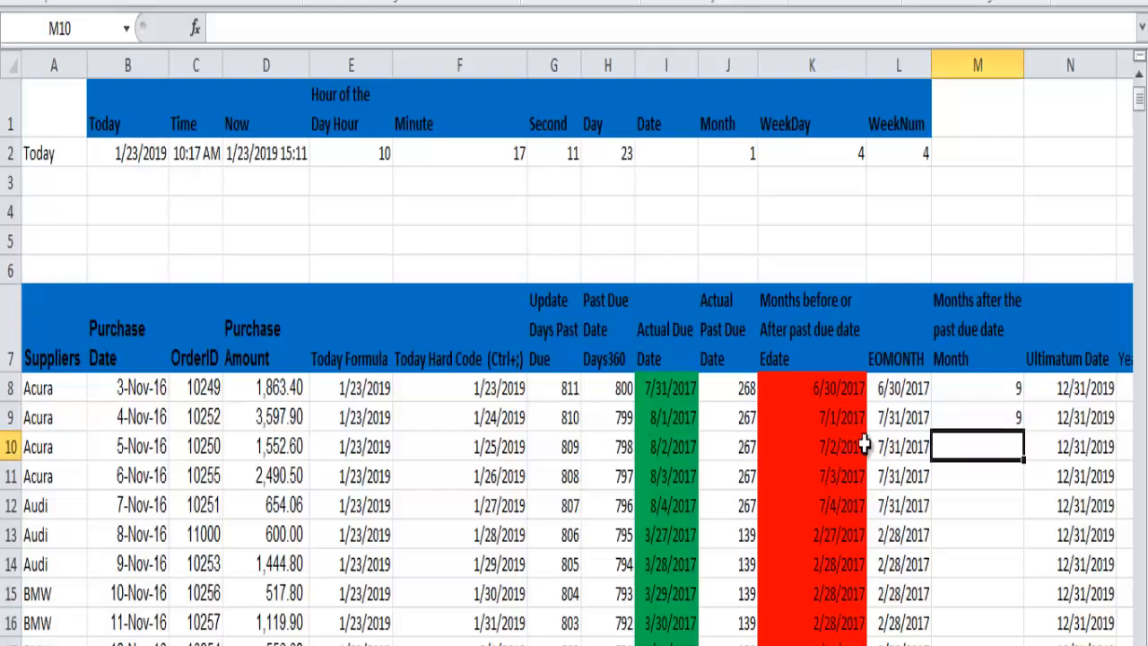
left_click(982, 411)
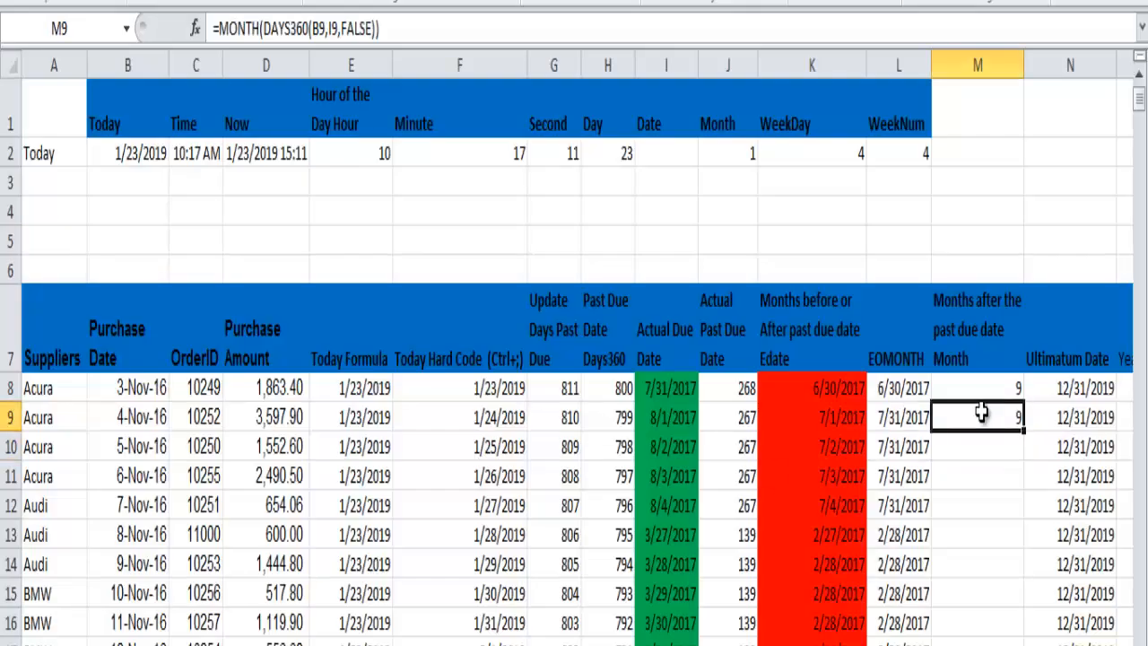
double_click(1023, 432)
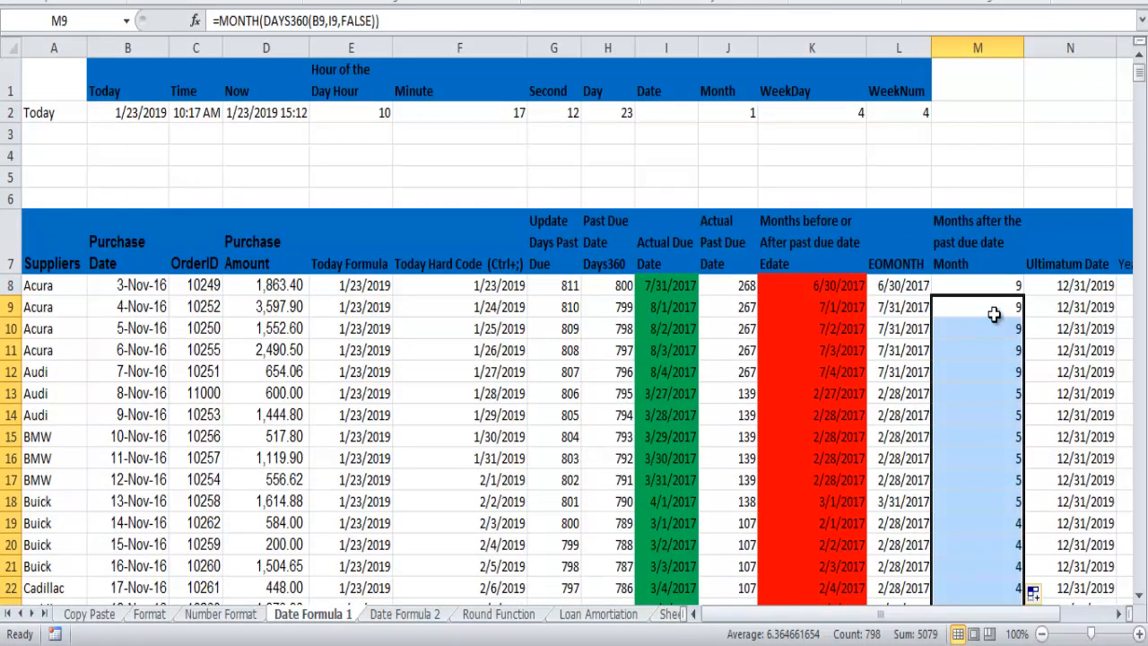
Step: Check the filled month column down to row 806, comparing that row's purchase date, Edate and month formula
left_click(995, 382)
key("ctrl+Down")
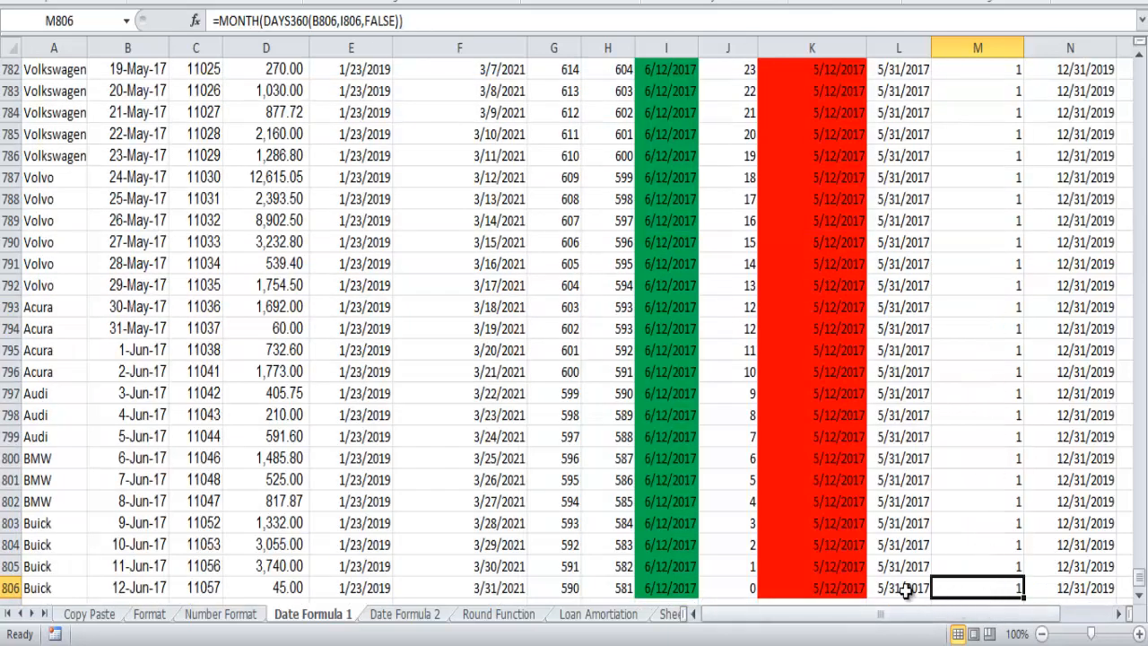
key("super+c")
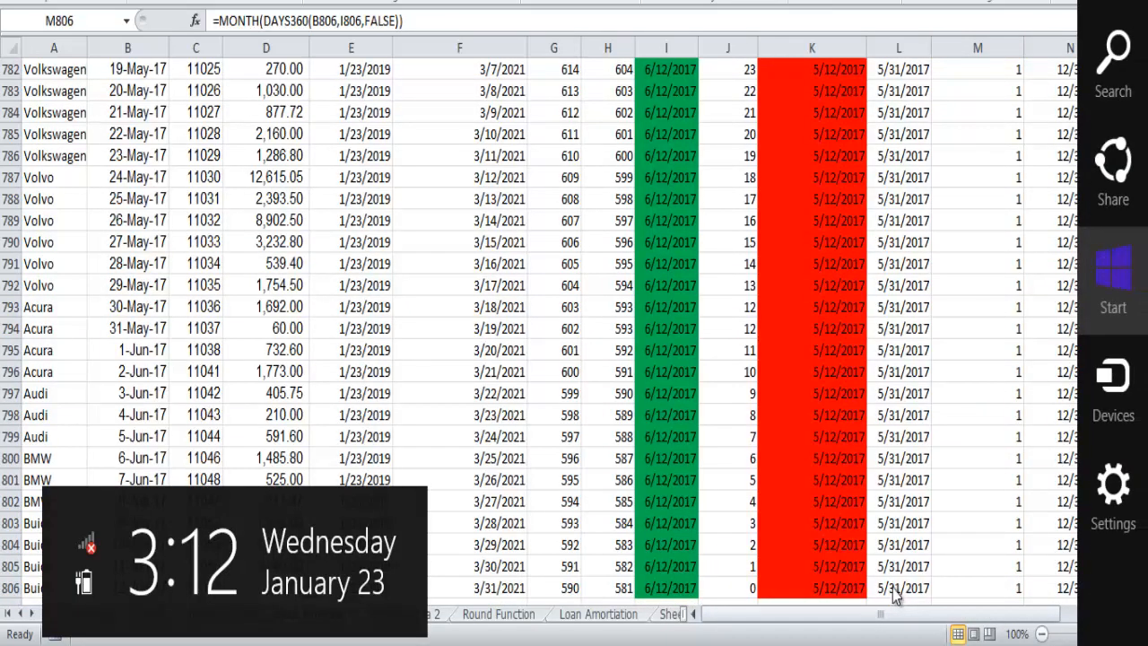
left_click(839, 588)
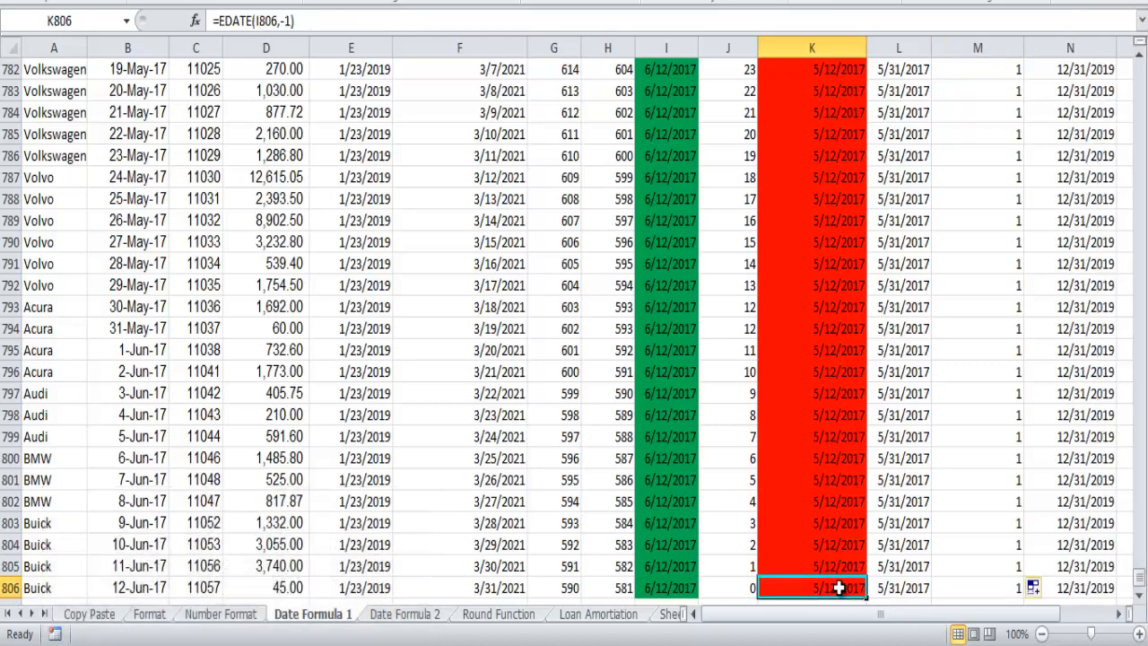
key("super+c")
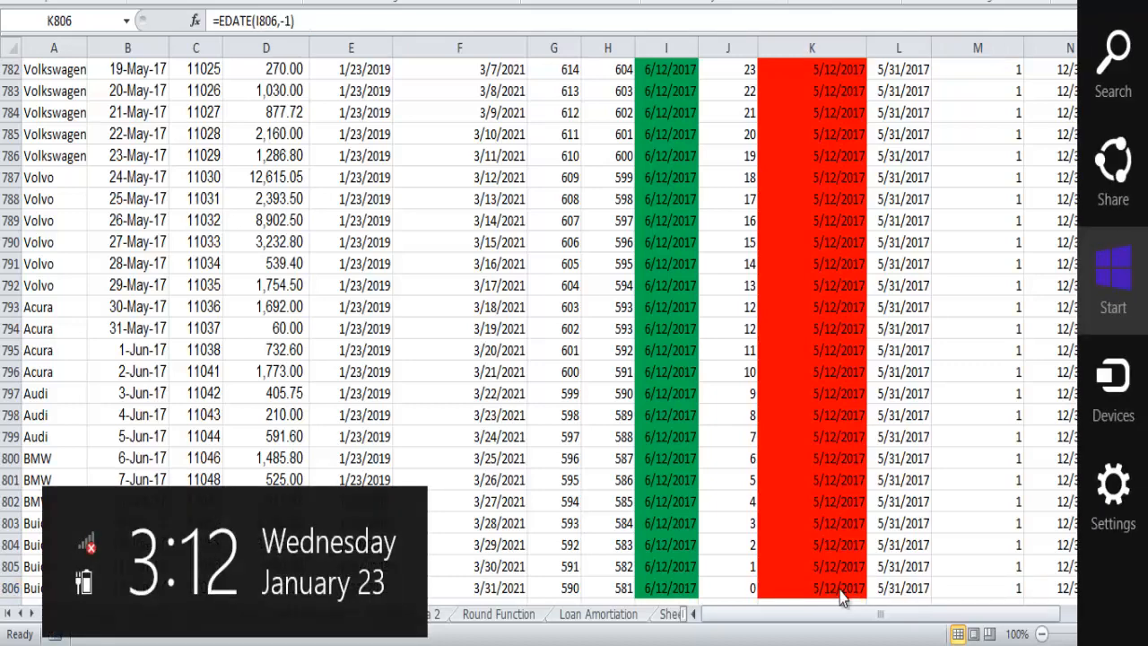
left_click(839, 587)
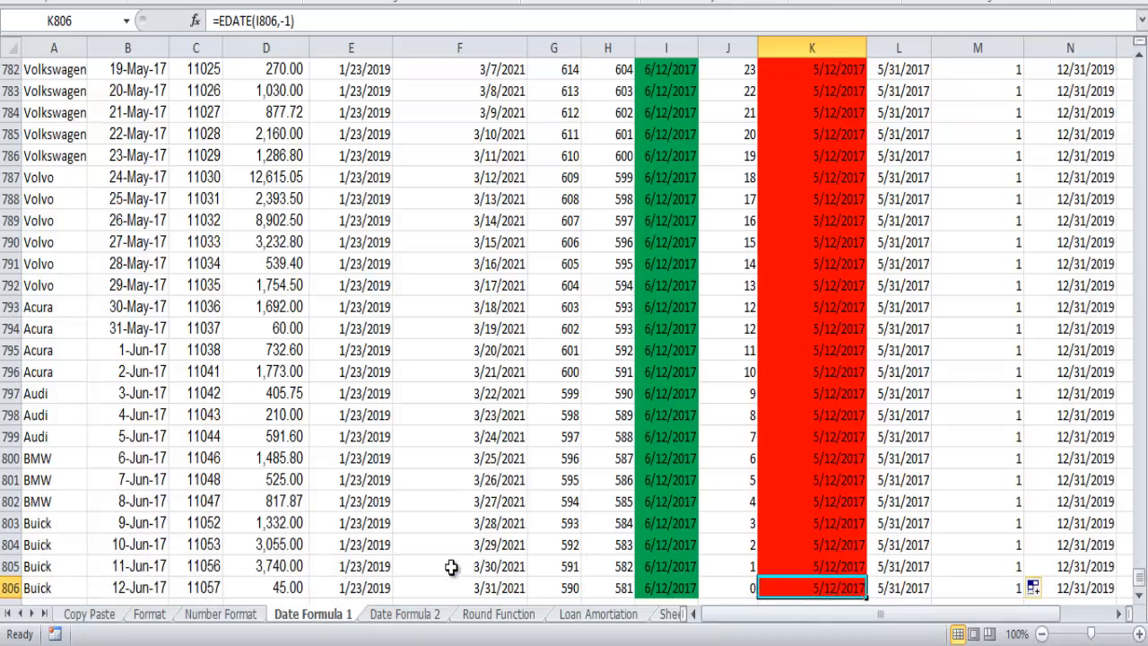
left_click(157, 584)
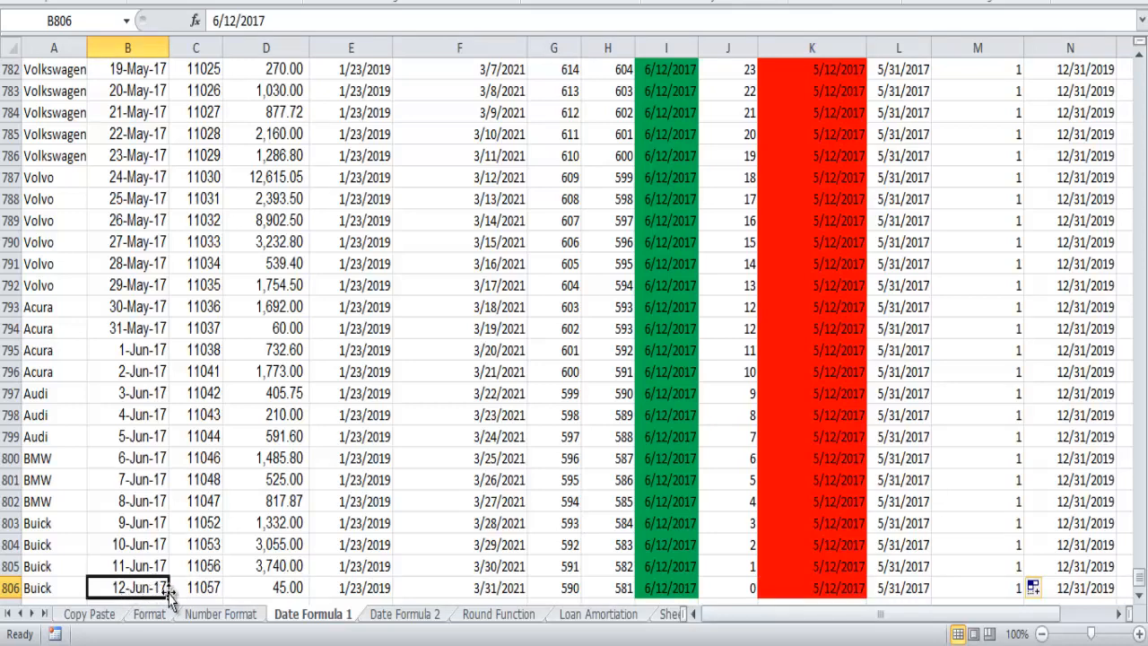
left_click(1003, 586)
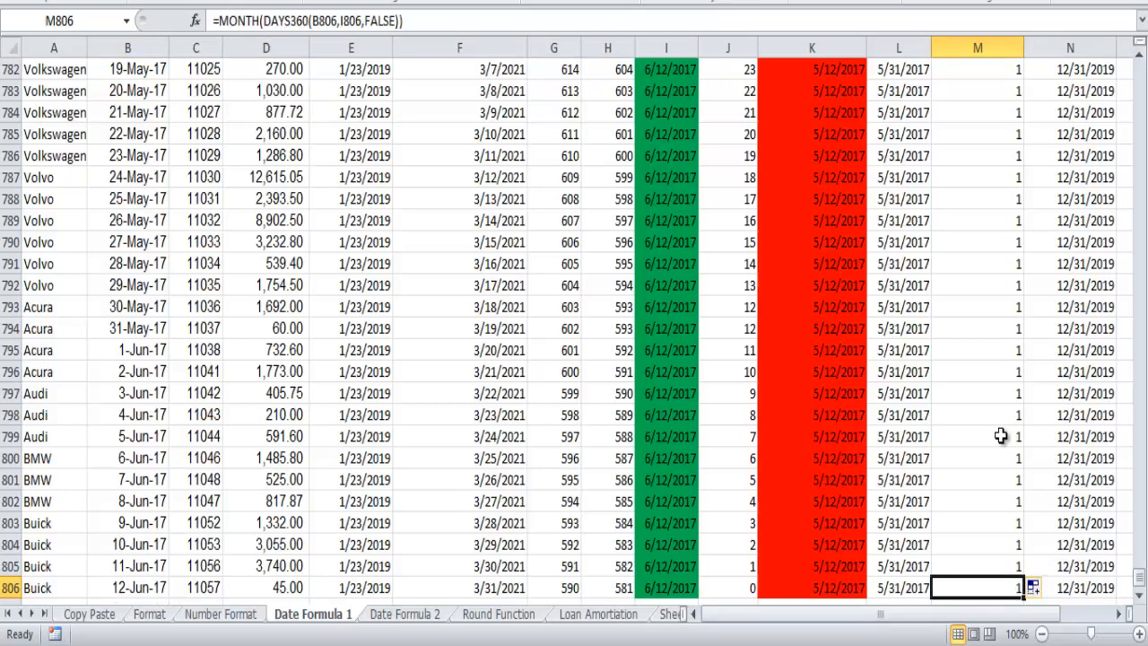
key("ctrl+Up")
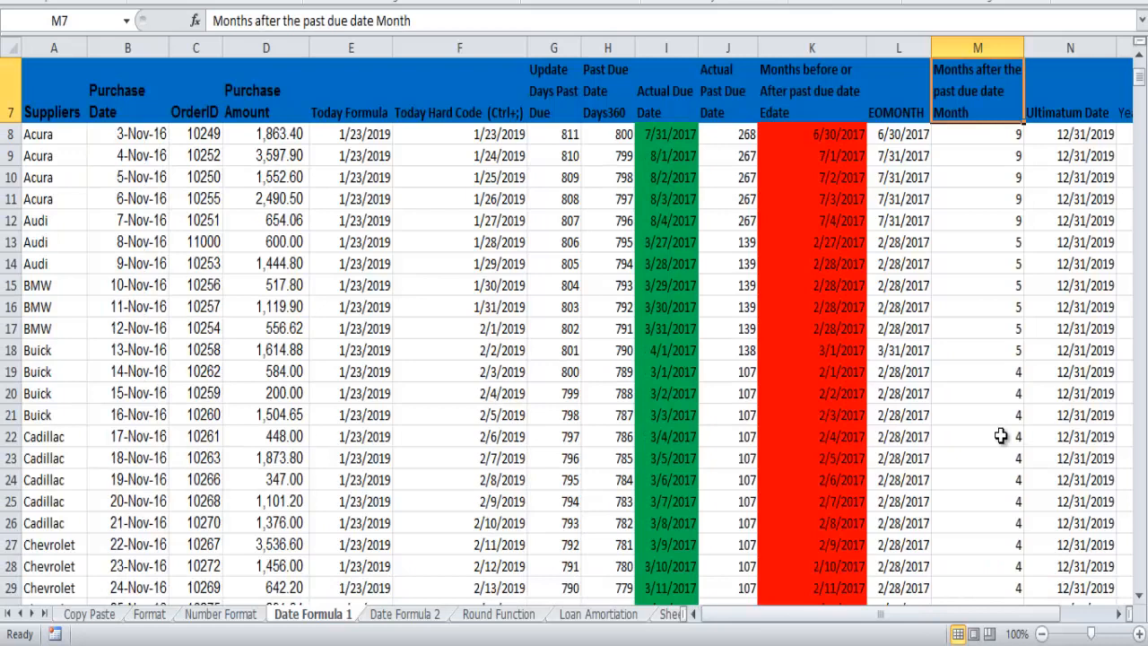
key("ctrl+Down")
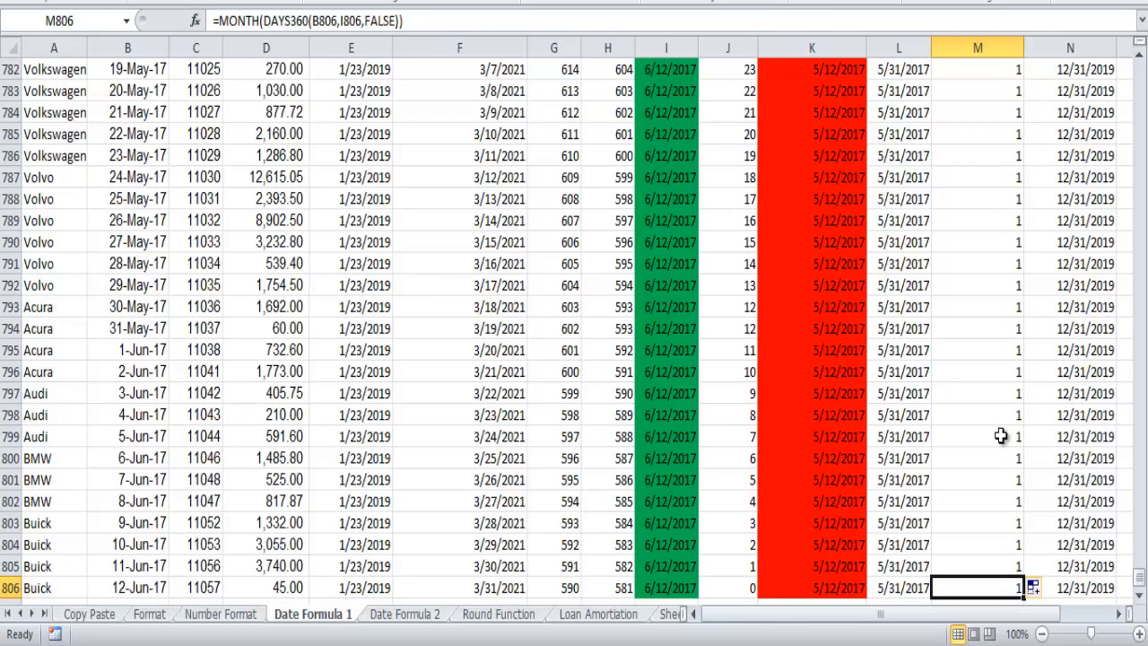
key("ctrl+Up")
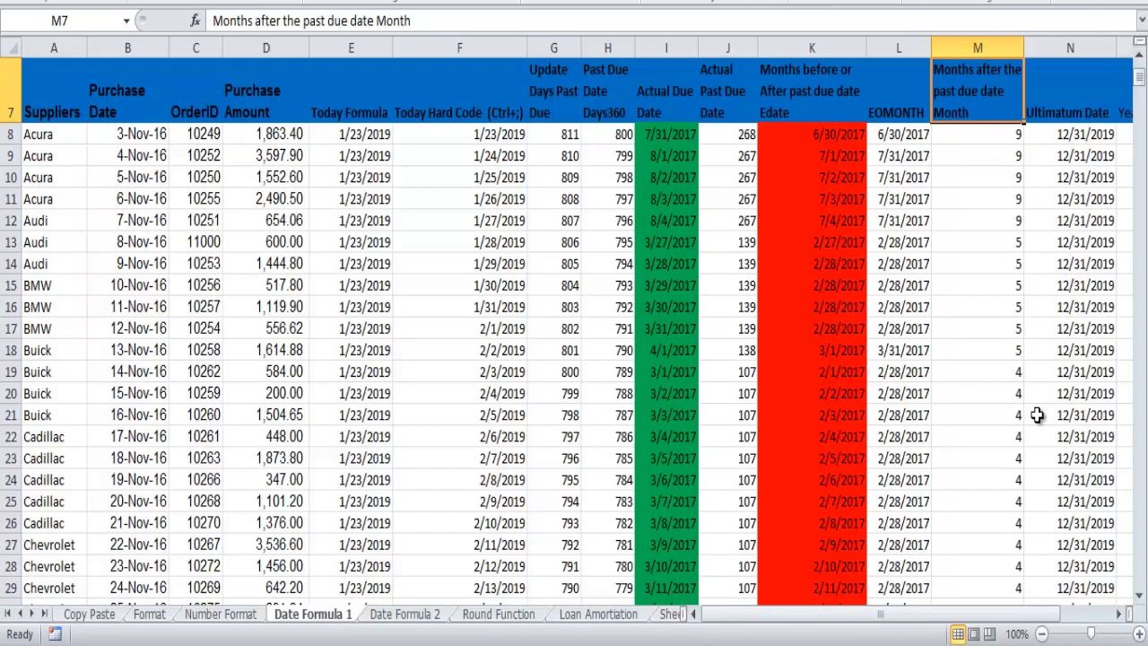
Step: Look over the YearFrac column, and inspect the contents of the Time and Today cells in row 2
left_click(1118, 614)
left_click(1118, 614)
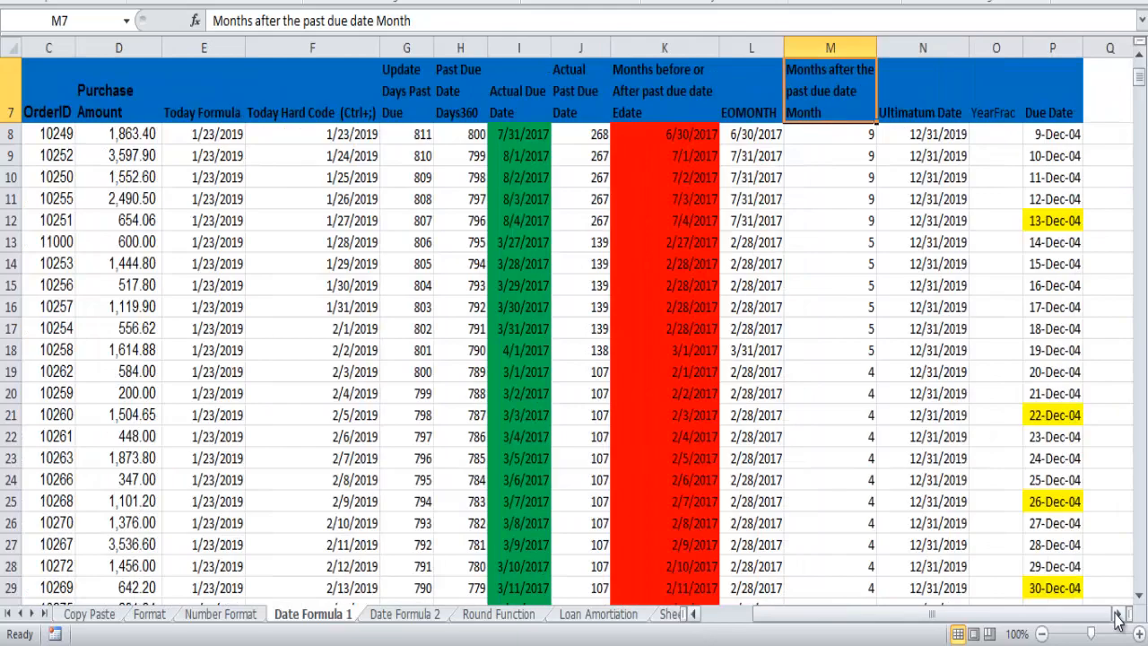
left_click(1118, 615)
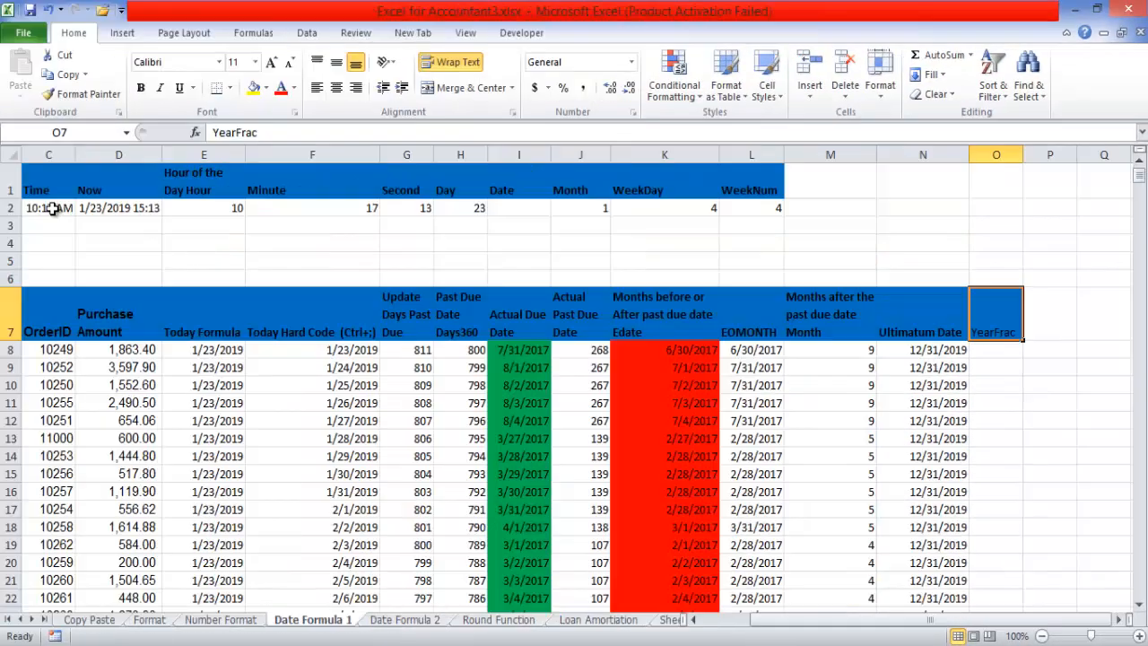
left_click(51, 209)
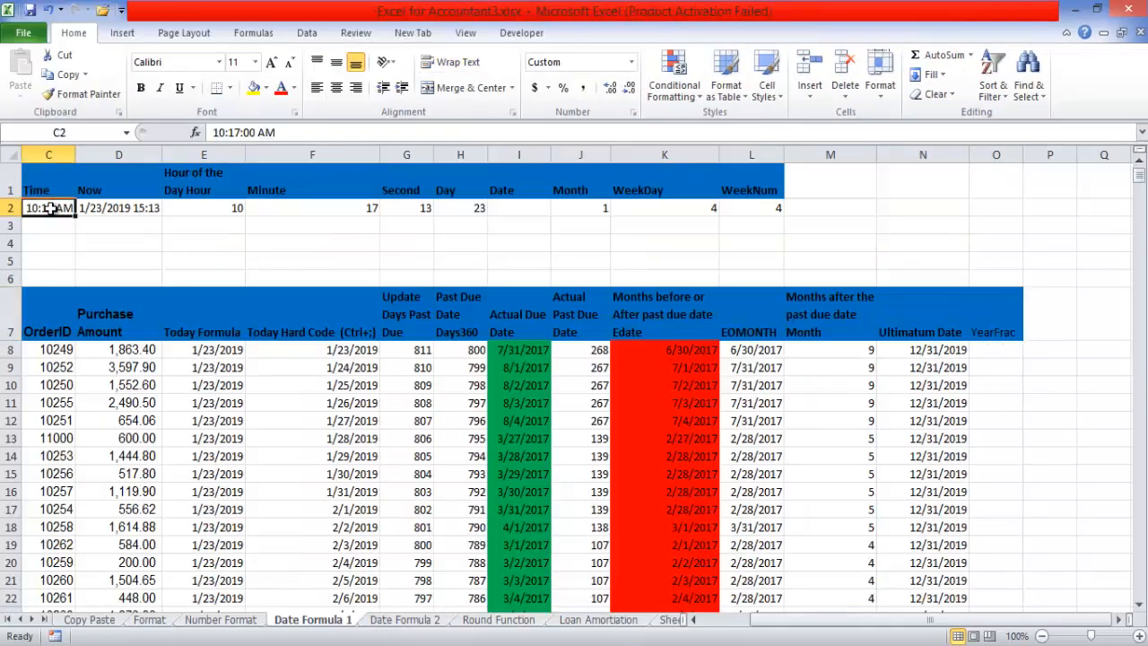
left_click(715, 619)
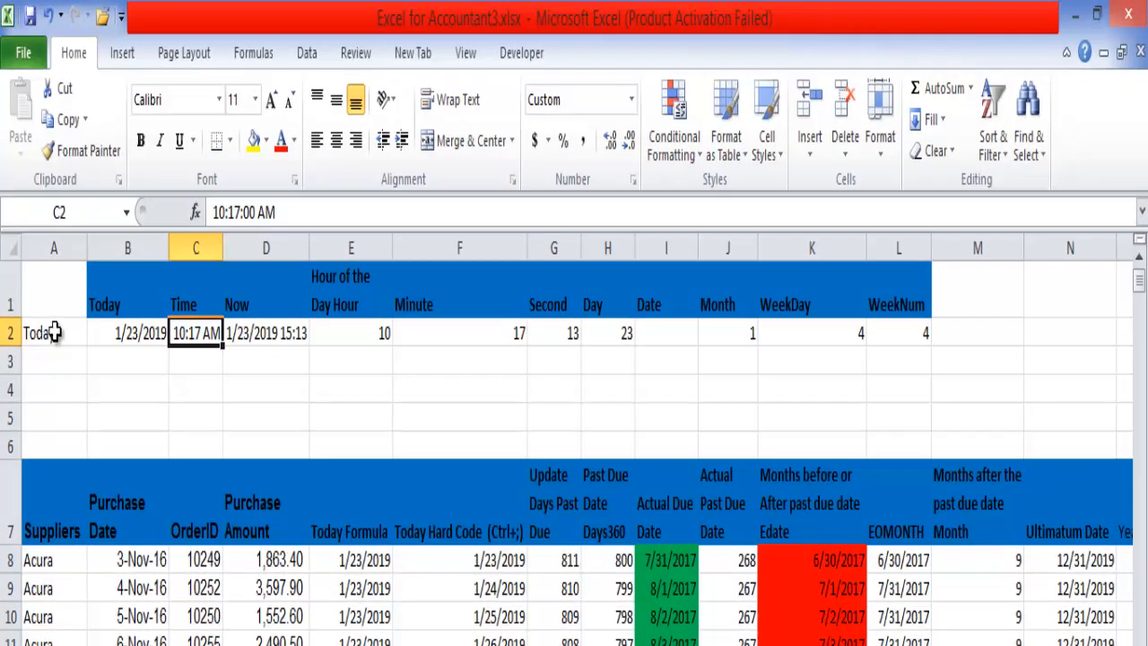
left_click(120, 333)
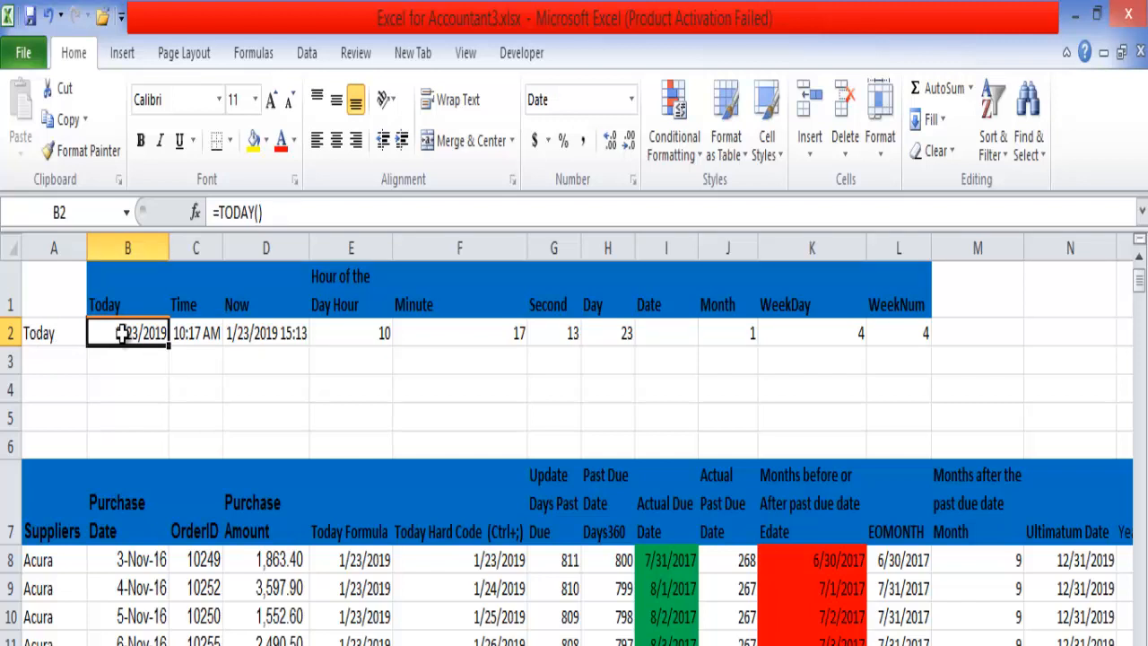
left_click_drag(120, 332, 262, 339)
key("Delete")
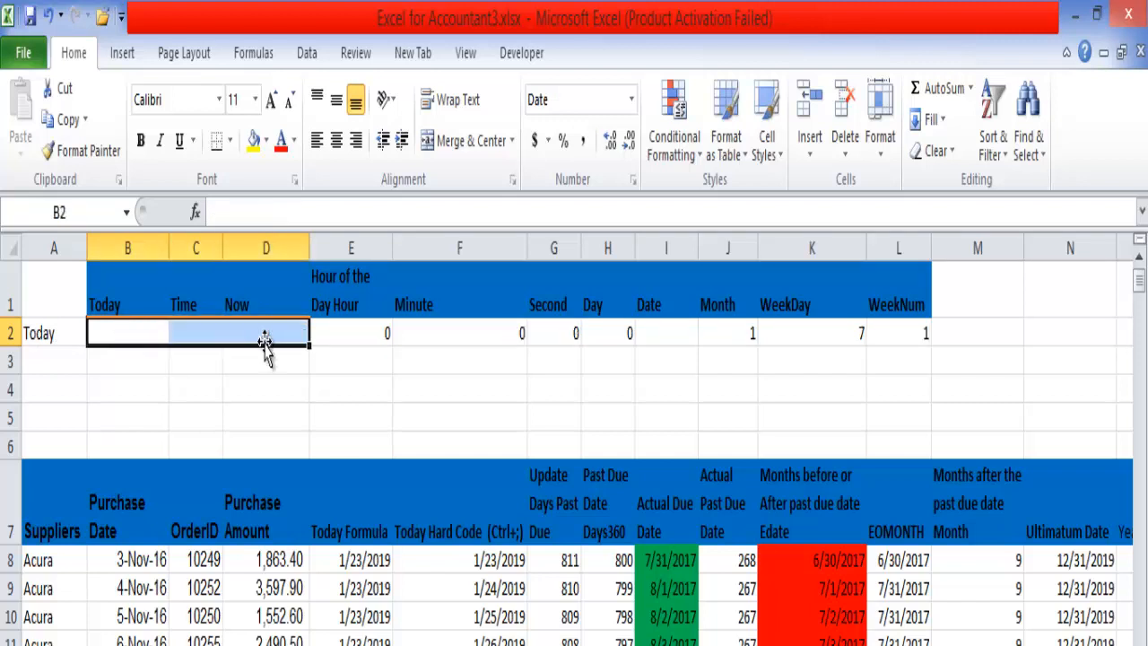
left_click(116, 334)
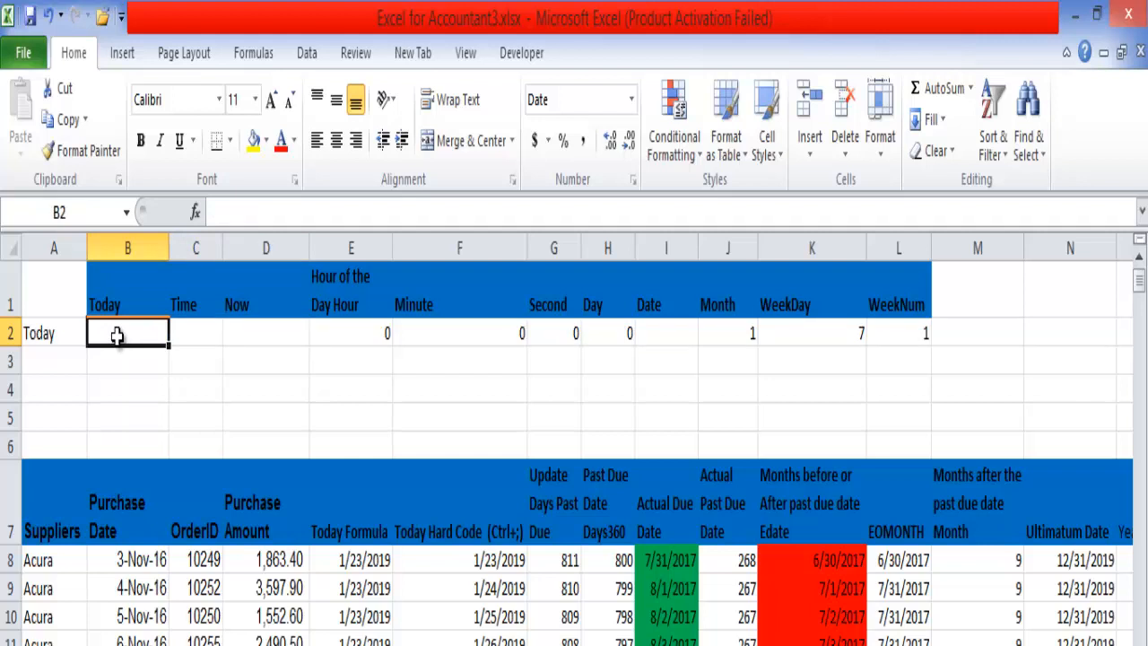
key("ctrl+z")
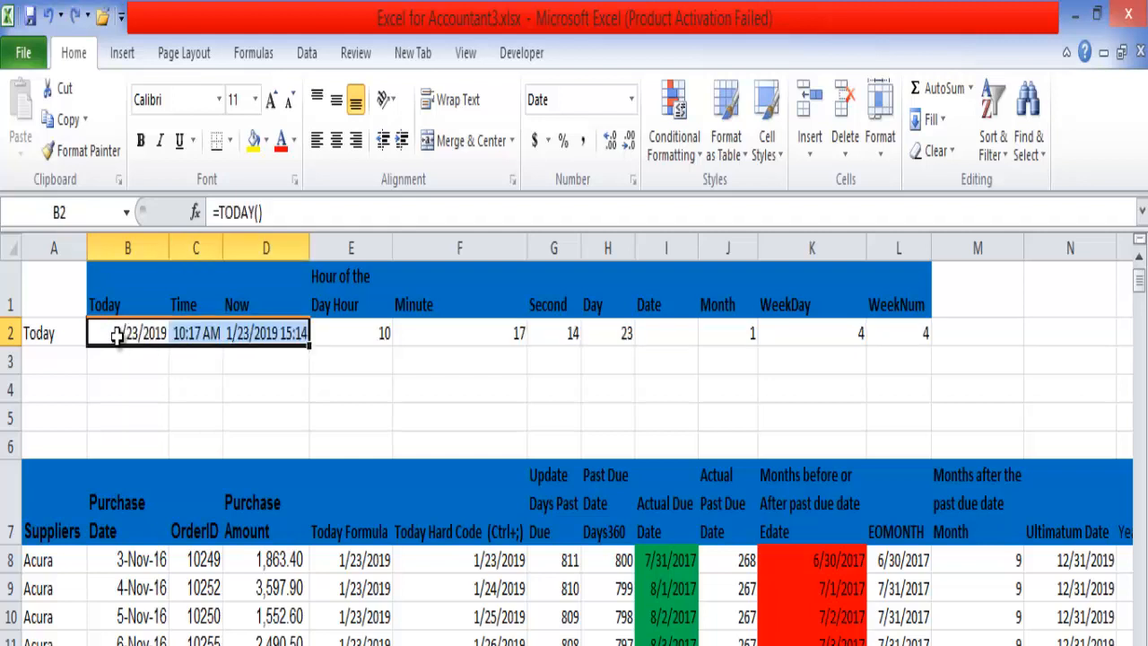
Step: Clear the contents of the Today, Time and Now cells in B2:D2
left_click(117, 336)
left_click_drag(117, 336, 269, 326)
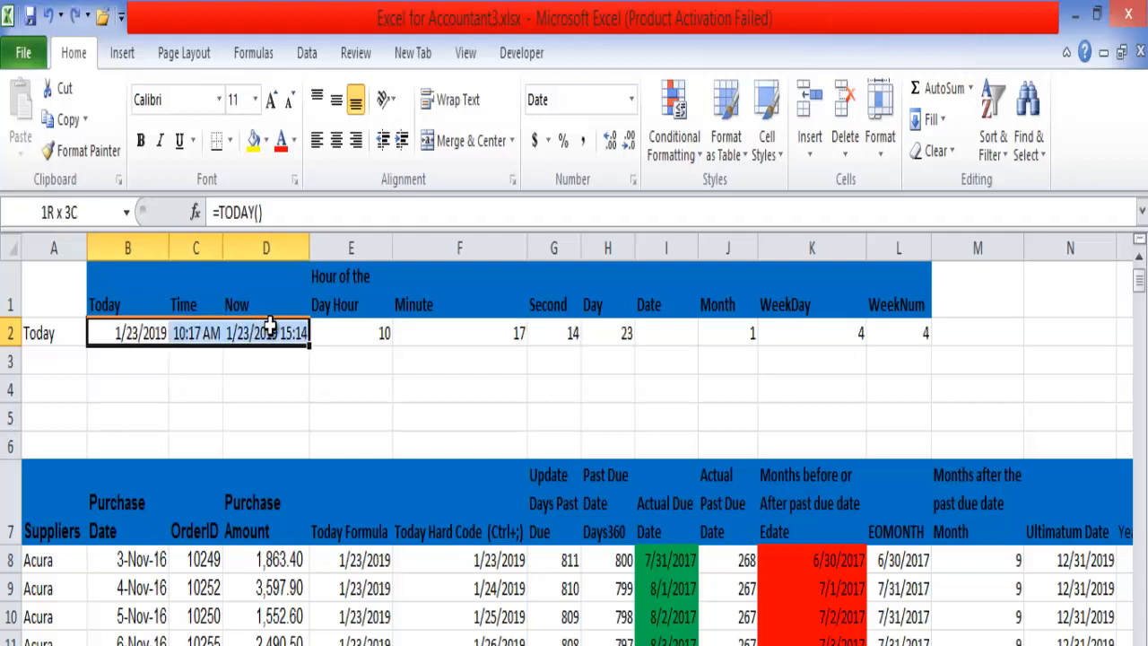
key("Delete")
Step: Enter the formula =TODAY() in cell B2 under the Today header and select the Time cell C2
left_click(139, 333)
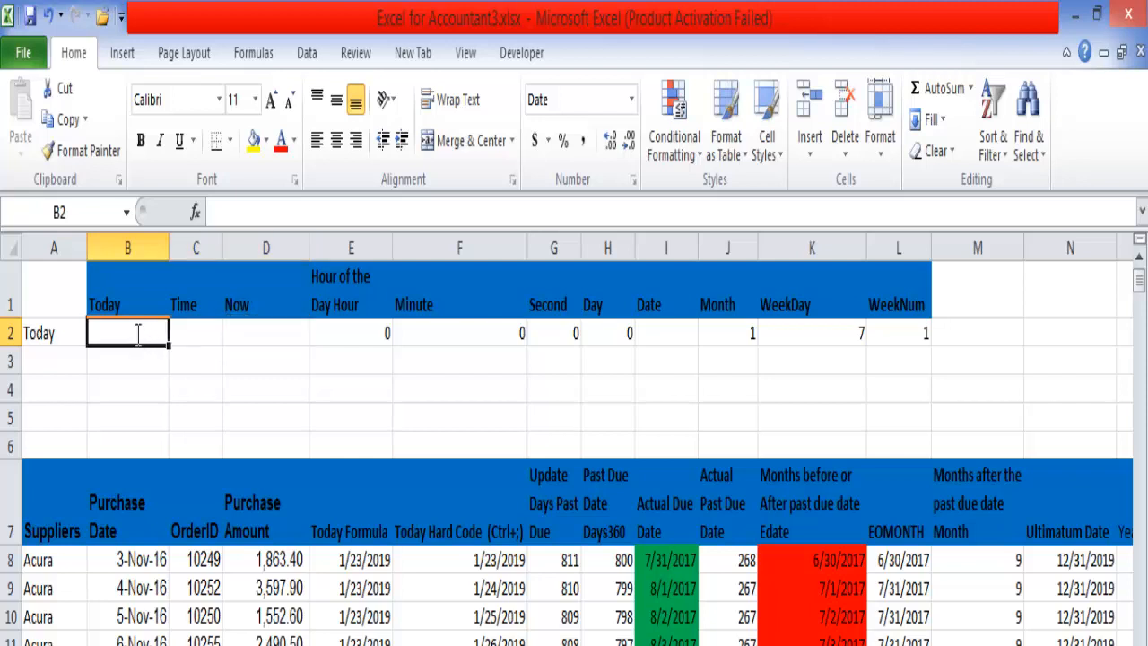
type("=TODAY")
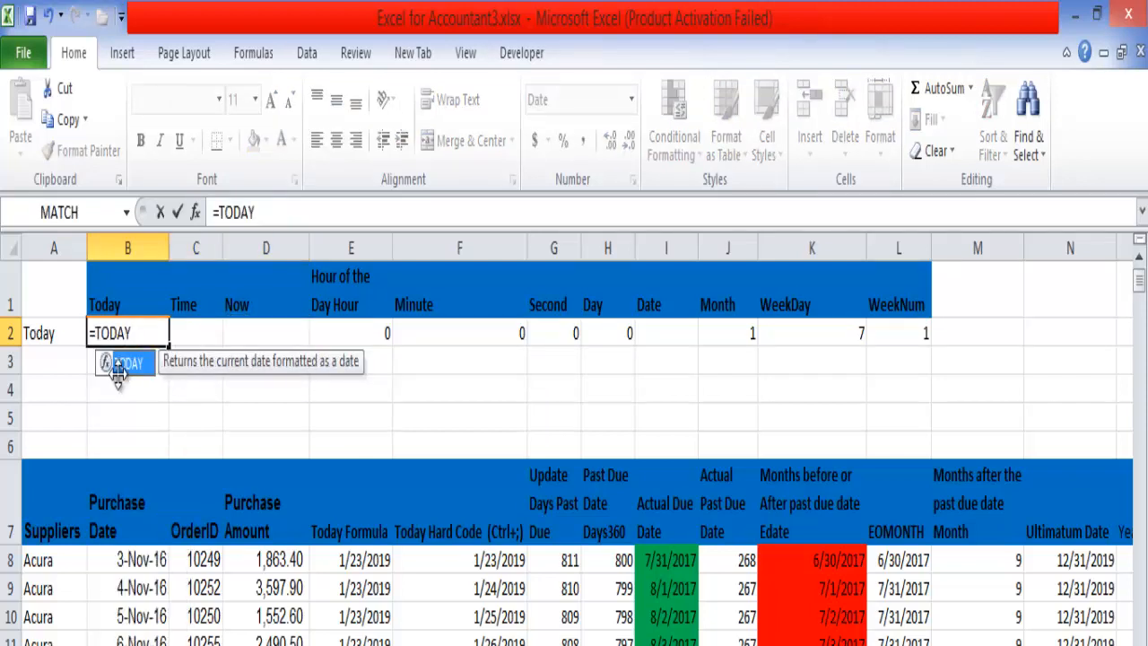
double_click(119, 366)
type(")")
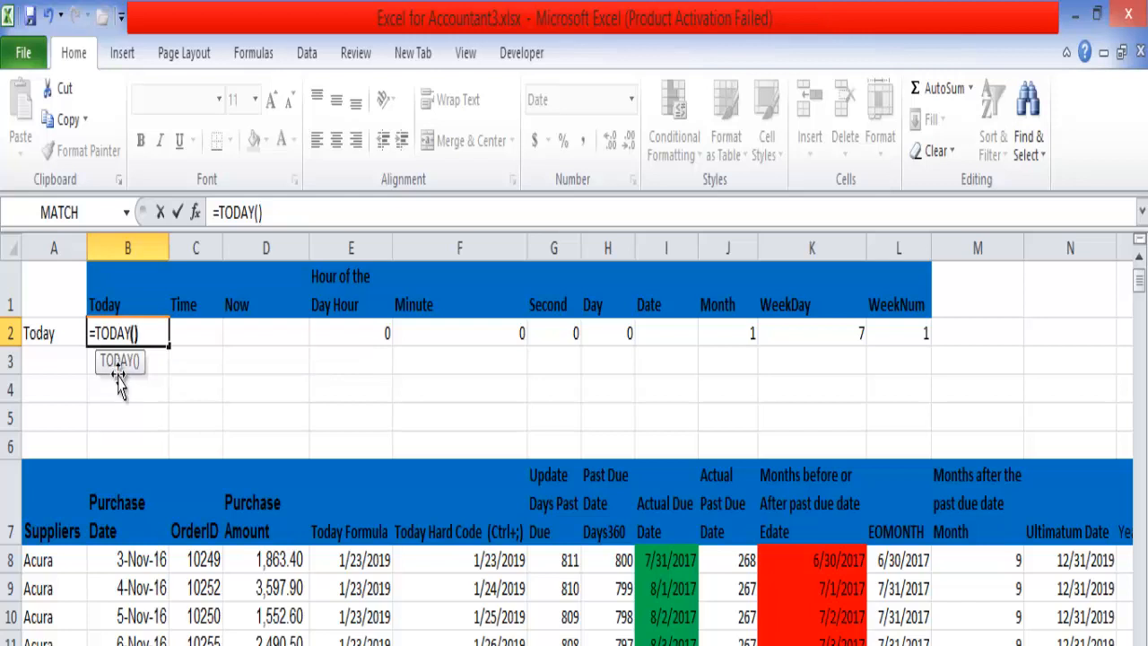
key("Return")
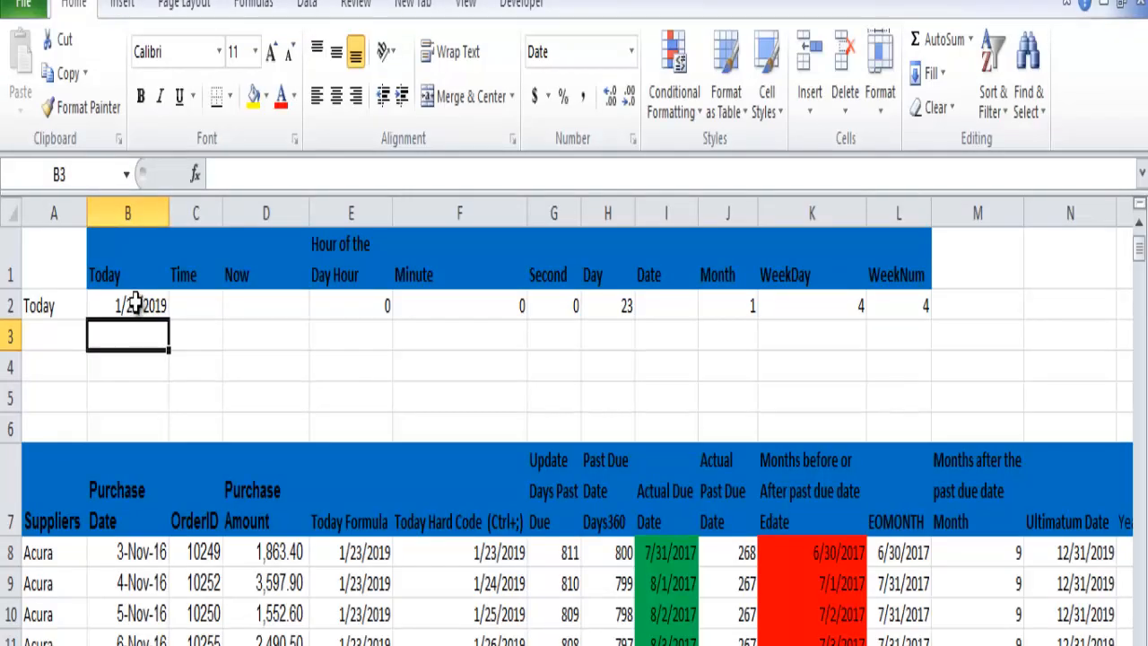
left_click(198, 304)
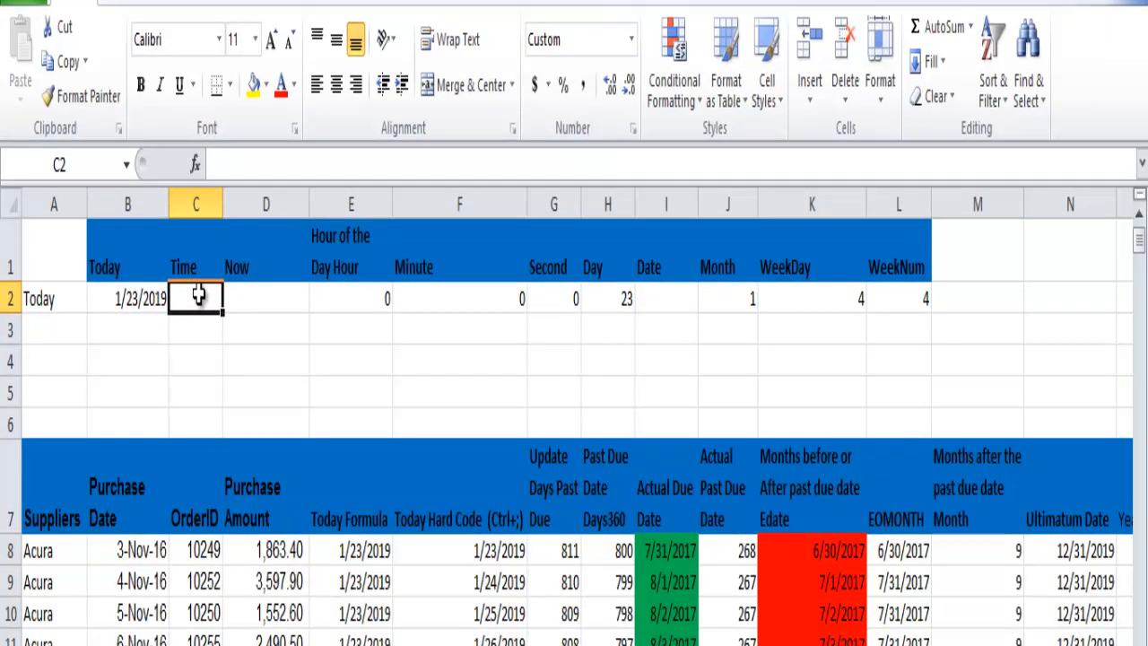
key("ctrl+semicolon")
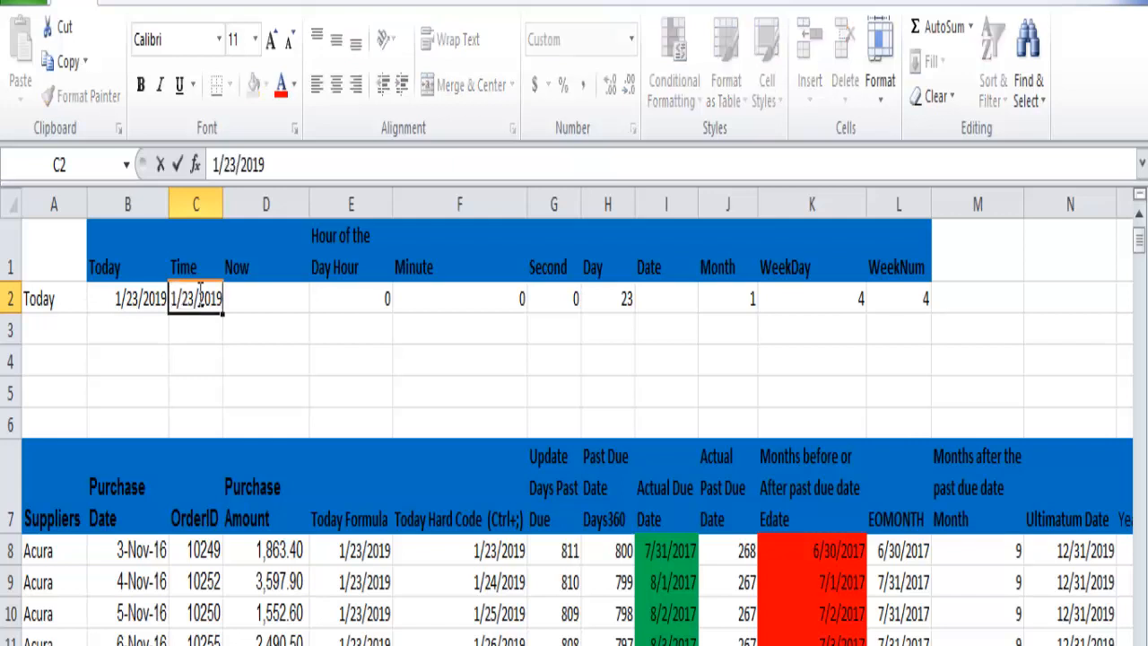
key("BackSpace")
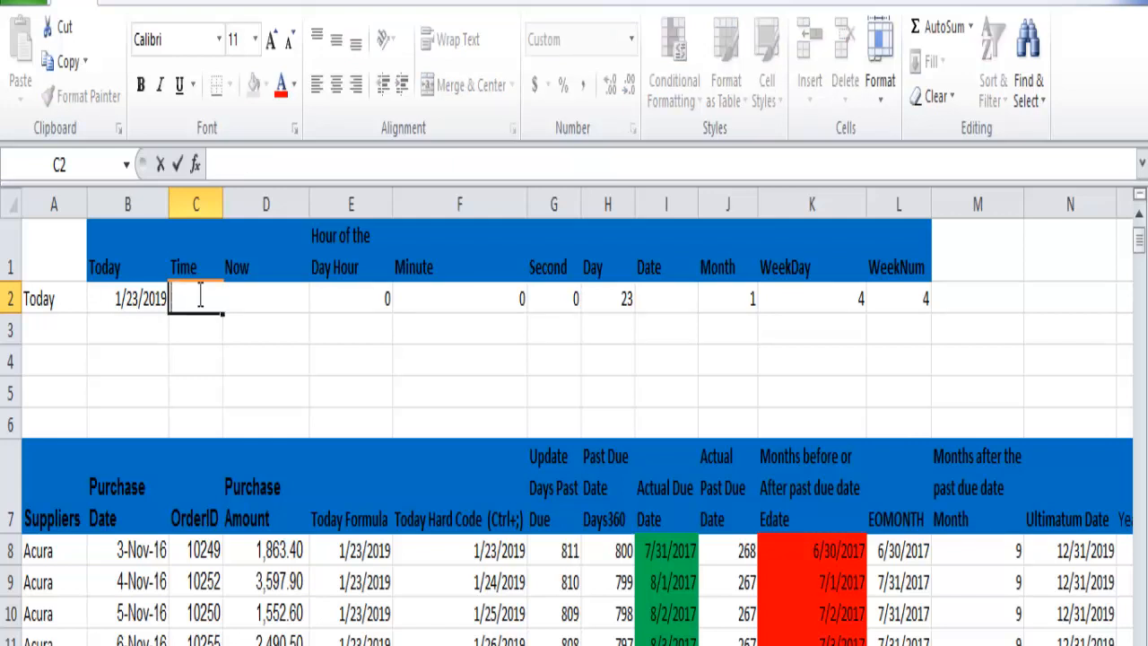
type("--------------------------------------------------")
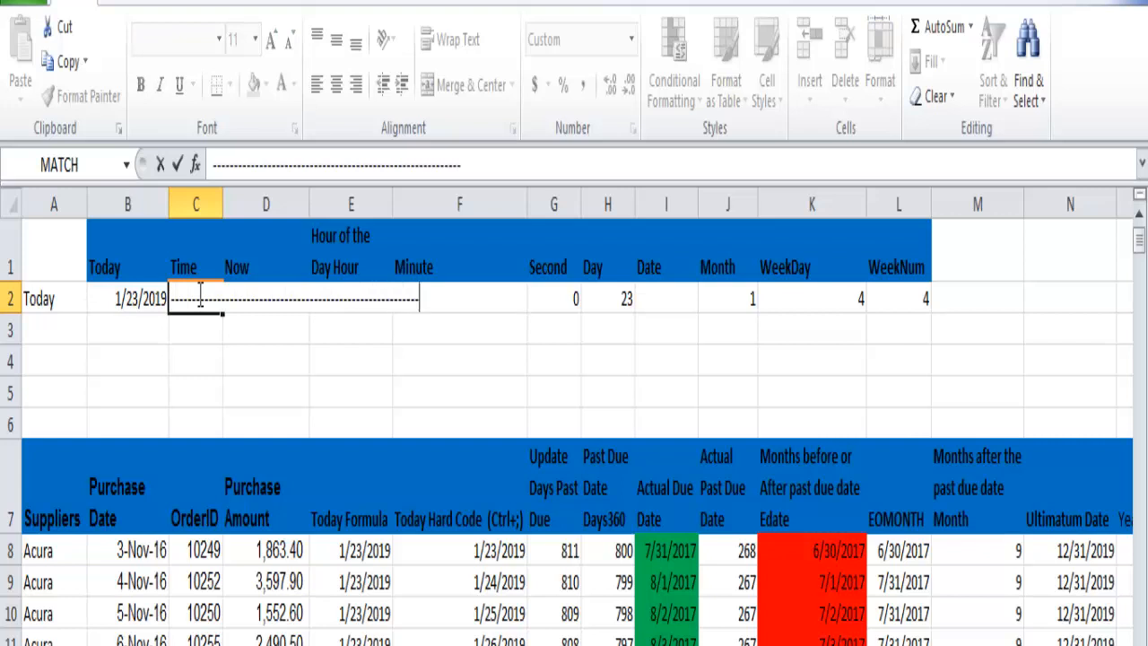
key("BackSpace")
key("BackSpace")
key("BackSpace")
key("BackSpace")
key("BackSpace")
key("BackSpace")
key("BackSpace")
key("BackSpace")
key("BackSpace")
key("BackSpace")
key("BackSpace")
key("BackSpace")
key("BackSpace")
key("BackSpace")
key("BackSpace")
key("BackSpace")
key("BackSpace")
key("BackSpace")
key("BackSpace")
key("BackSpace")
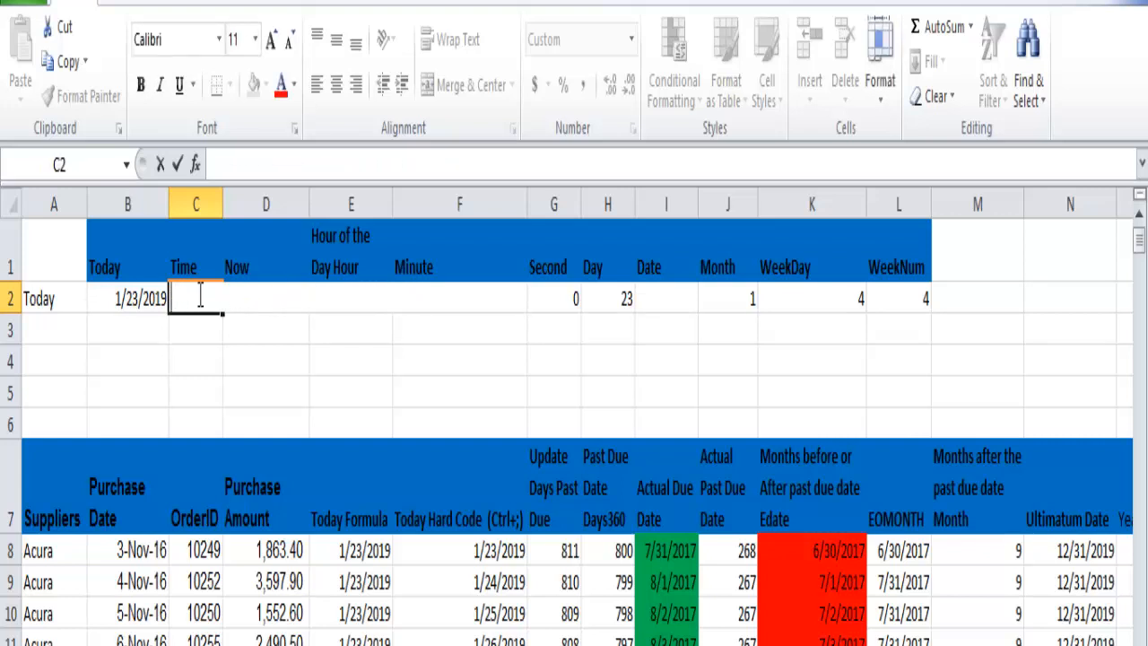
Step: Insert the current time, 3:14 PM, as a fixed value in cell C2 under the Time header
key("ctrl+shift+semicolon")
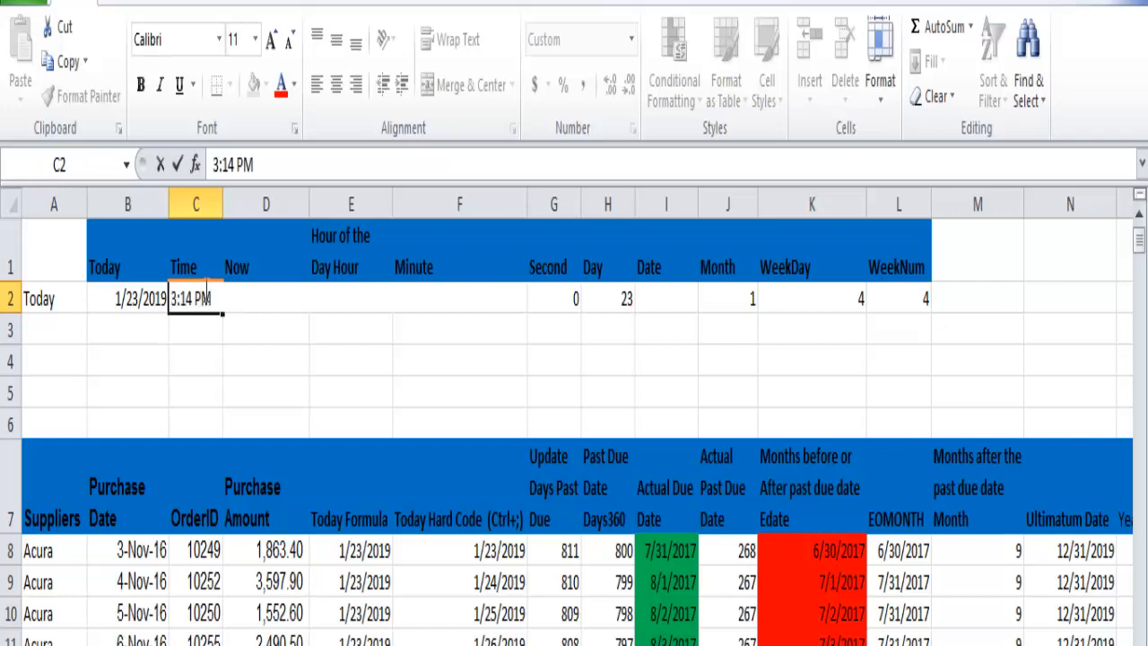
key("ctrl+Return")
left_click(281, 362)
Step: Enter the formula =NOW() in cell D2 under the Now header
left_click(260, 299)
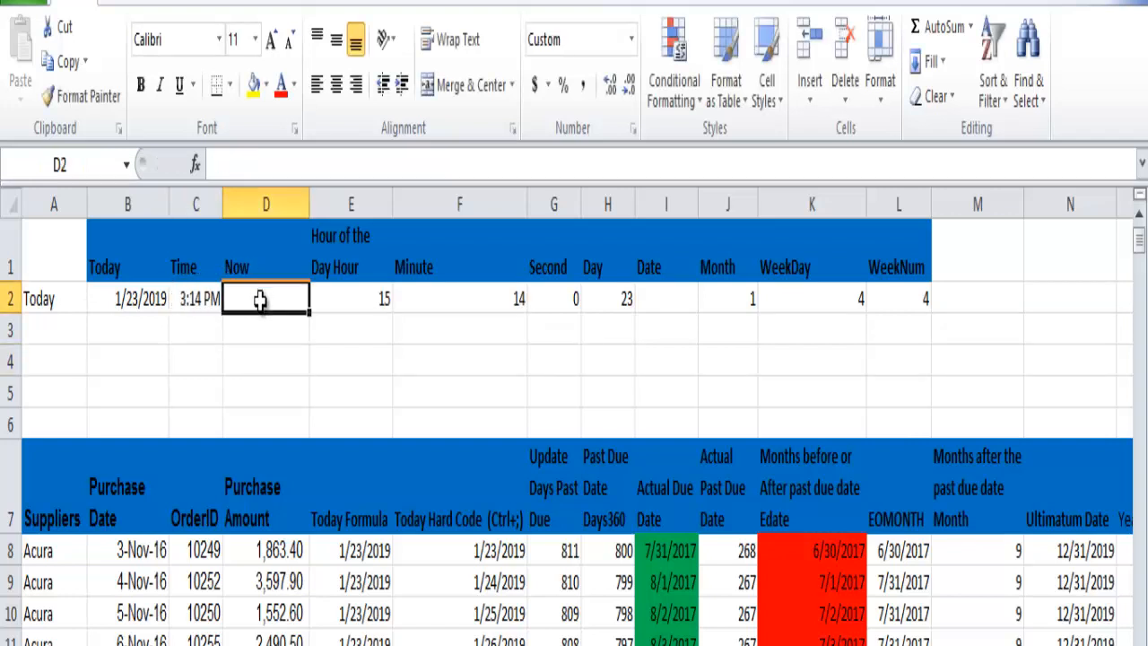
type("=")
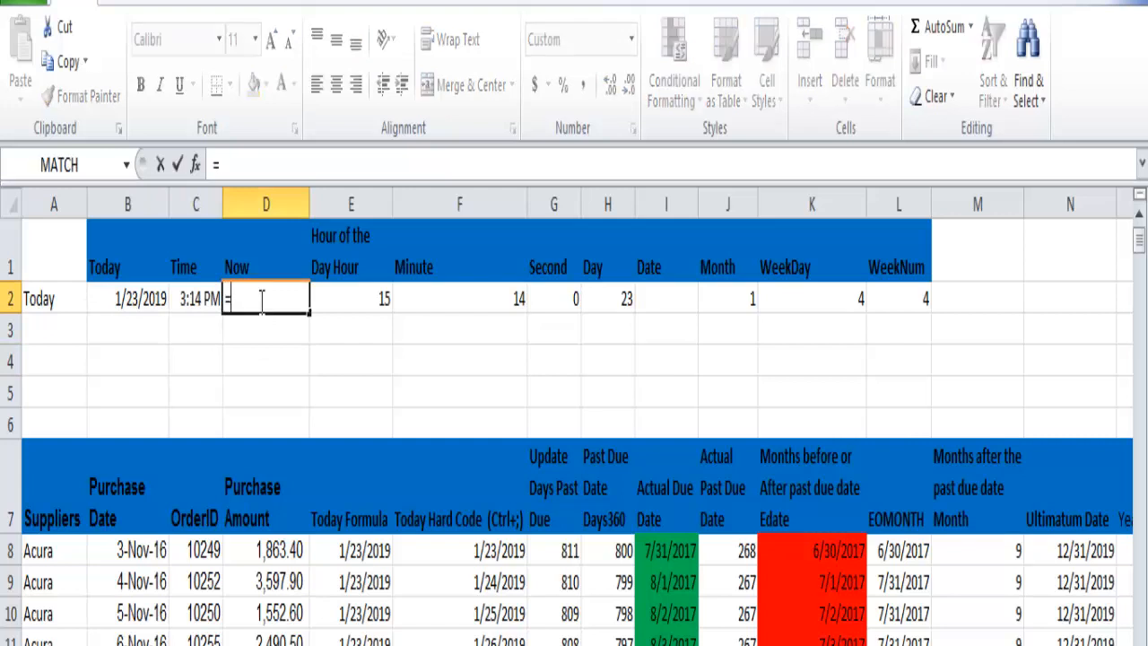
type("NOW")
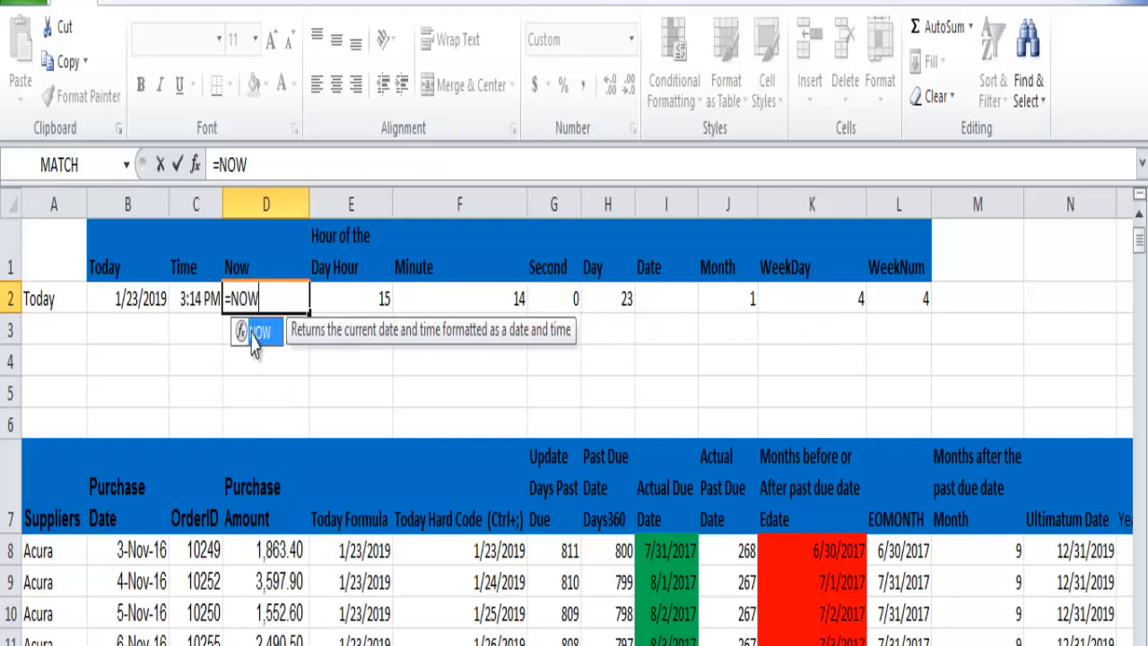
double_click(257, 334)
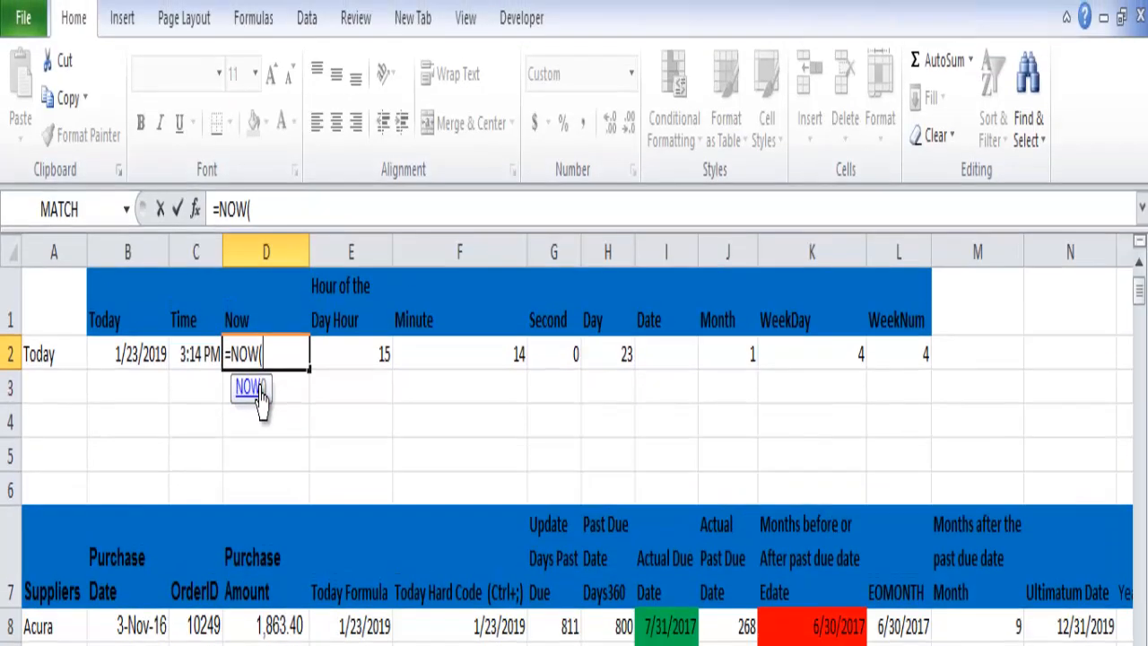
type(")")
key("Return")
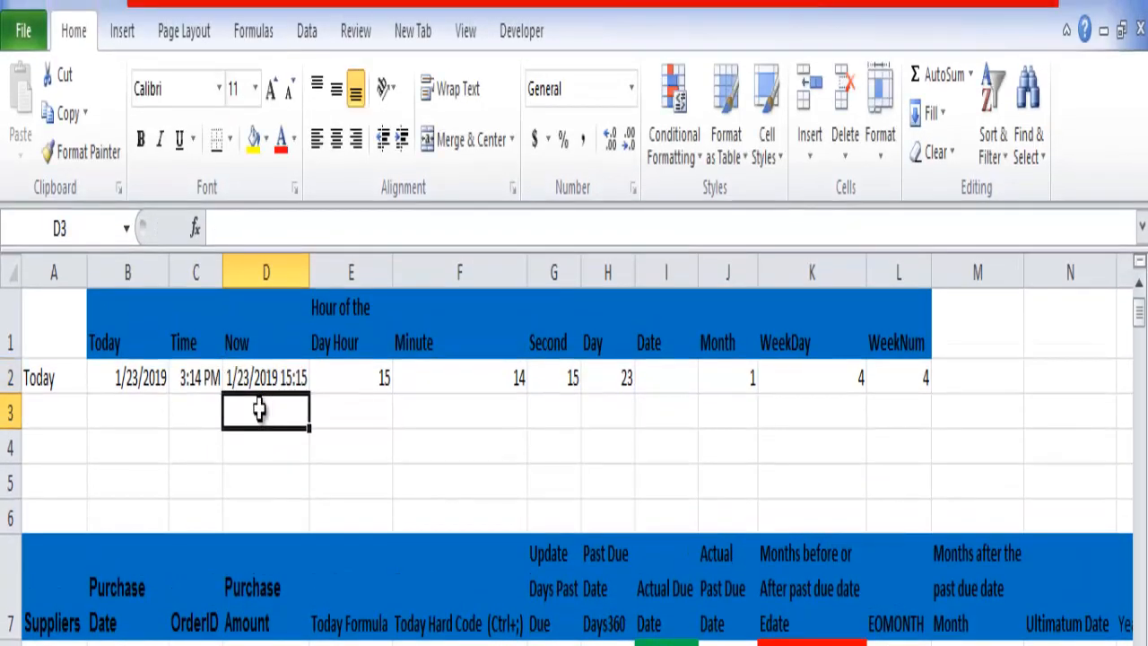
left_click(253, 376)
left_click(253, 410)
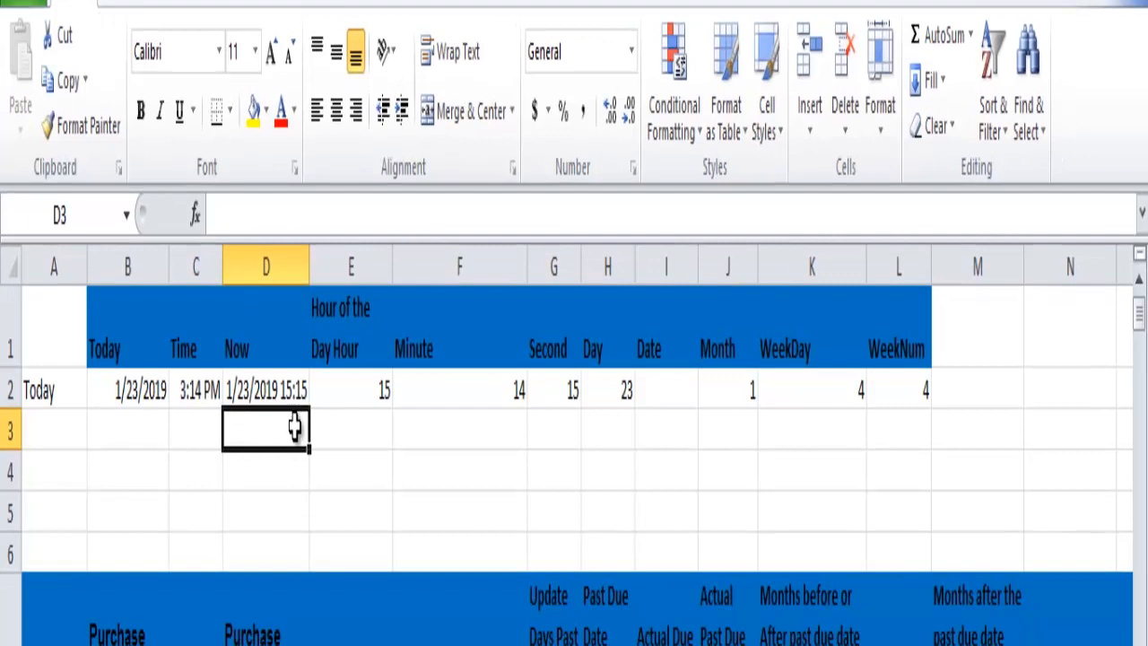
Step: Clear the contents of the Hour, Minute, Second and Day cells in E2:H2
left_click(379, 391, "shift")
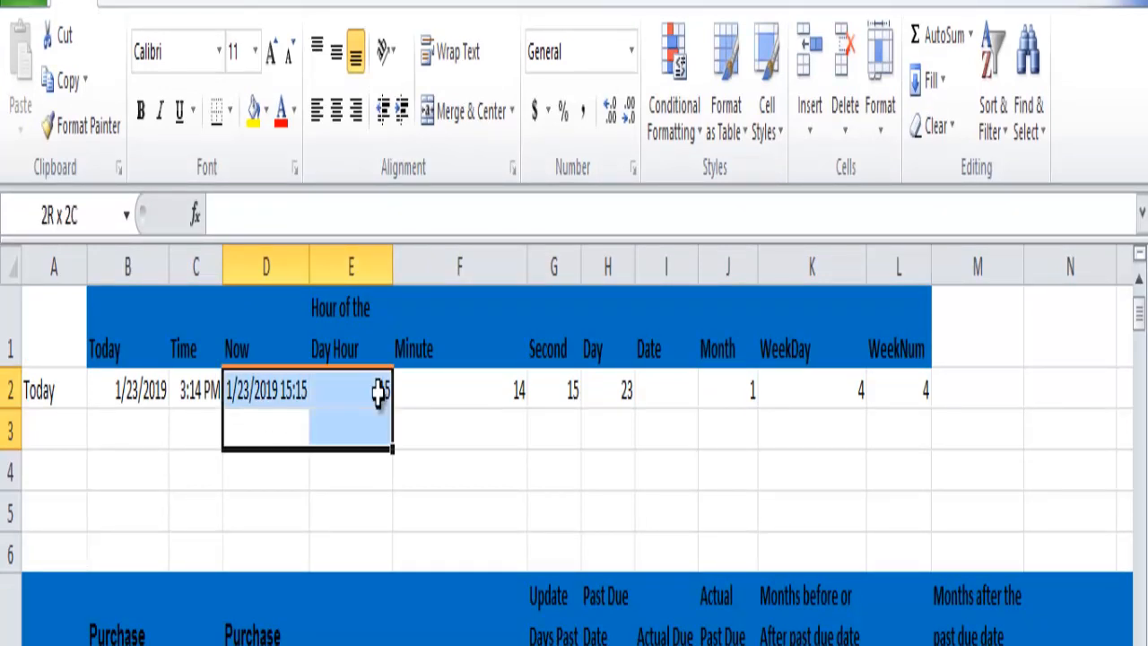
key("ctrl+Page_Down")
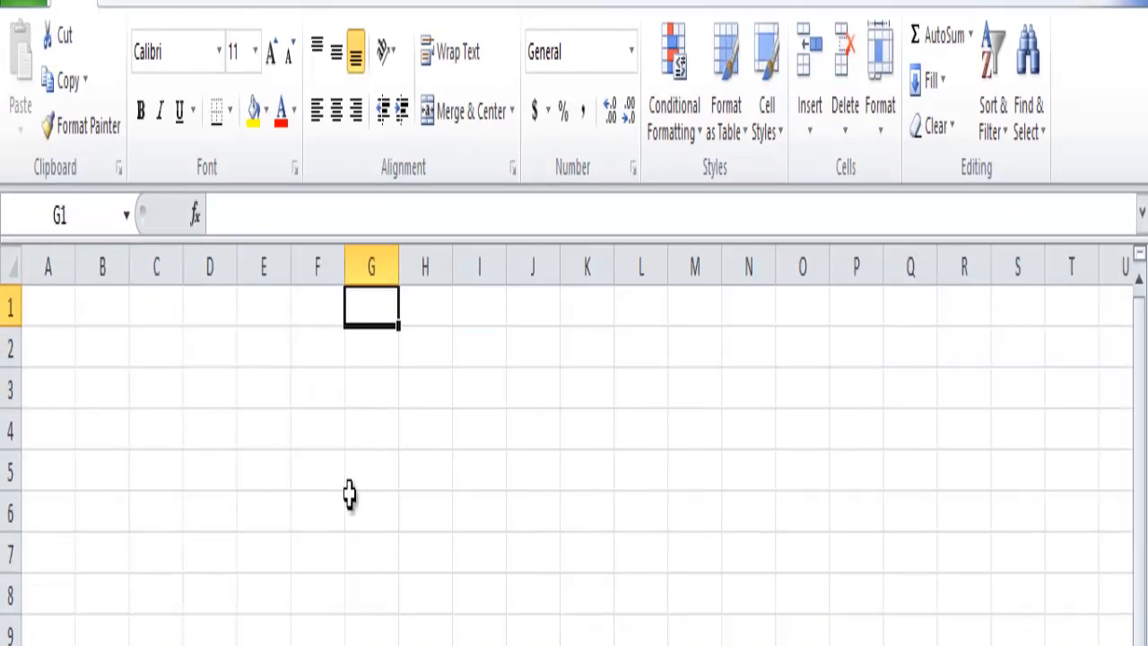
key("ctrl+Page_Up")
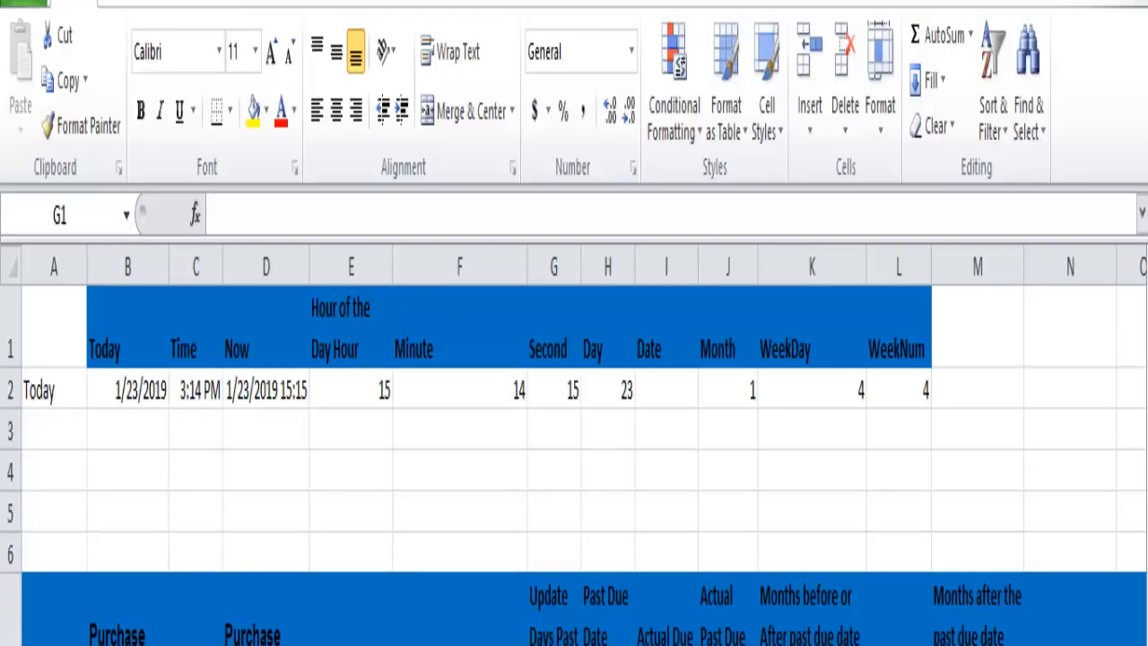
left_click(362, 384)
key("shift+Right")
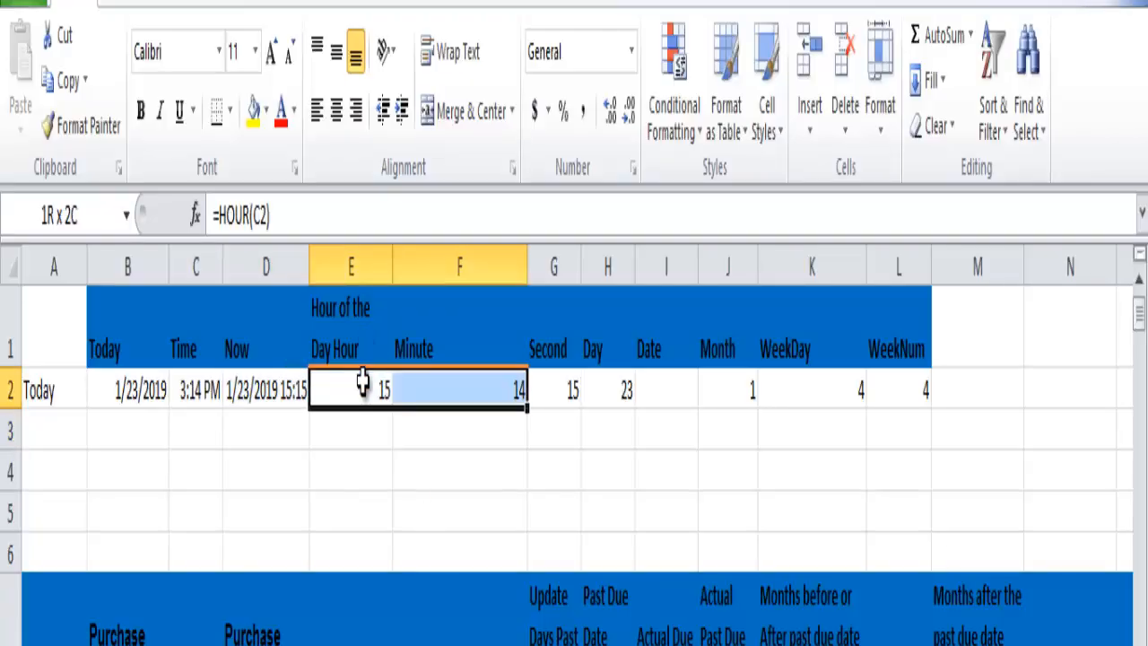
key("shift+Right")
key("shift+Right")
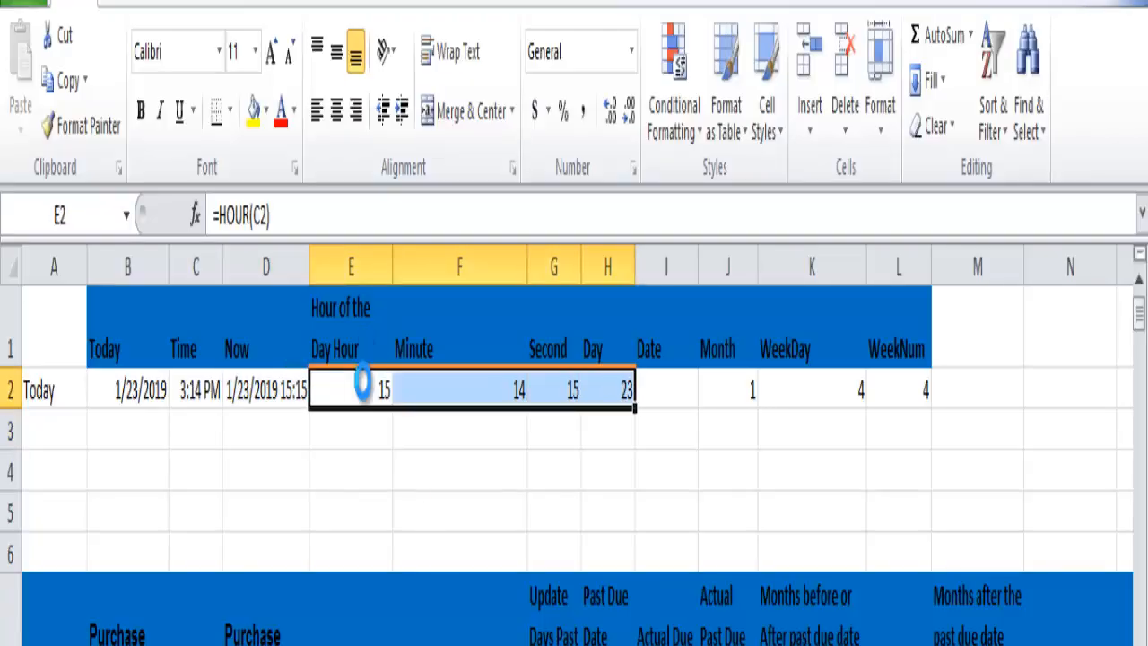
key("Delete")
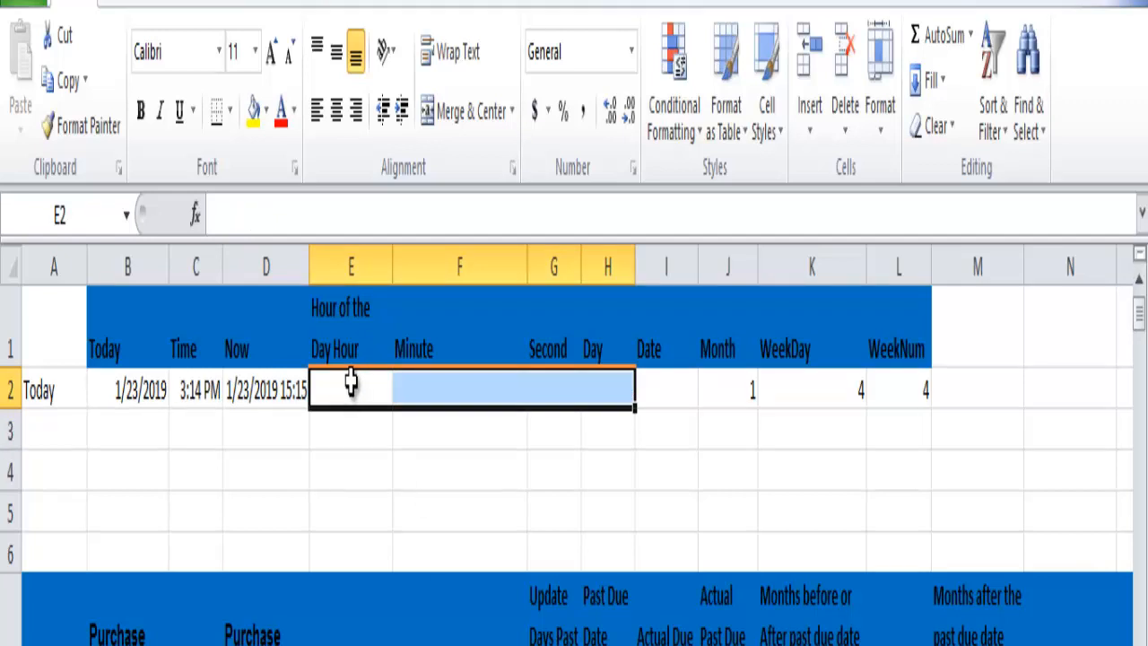
Step: Enter the formula =HOUR(D2) in cell E2 to extract the hour from the Now value, and check the cell
left_click(351, 384)
type("=")
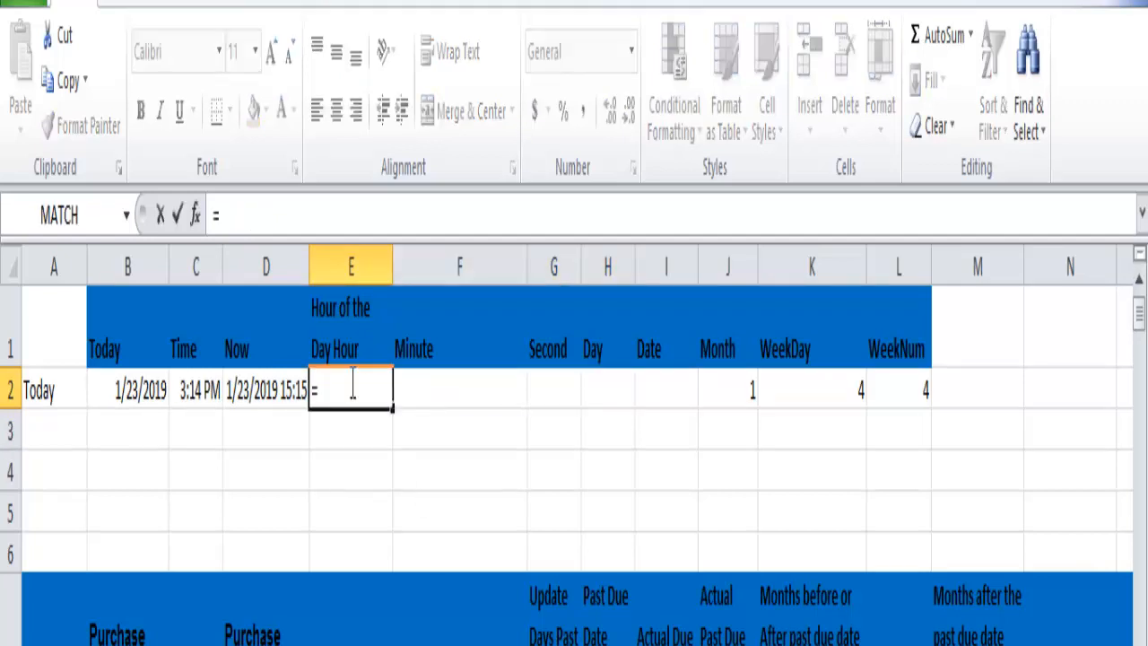
type("HOUR")
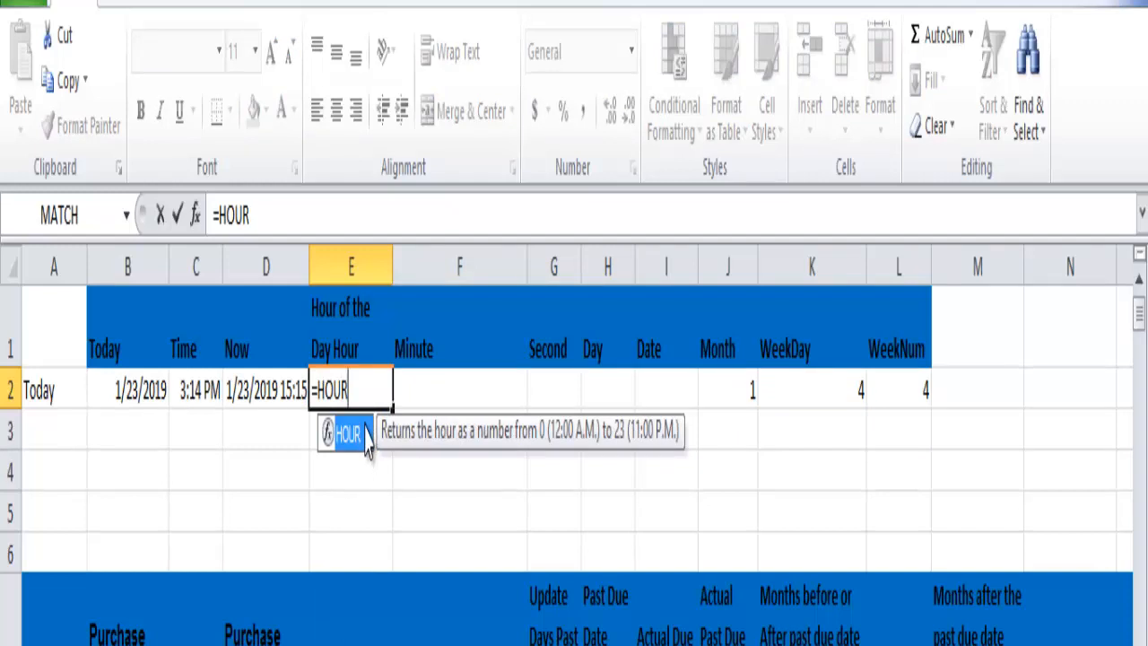
double_click(348, 434)
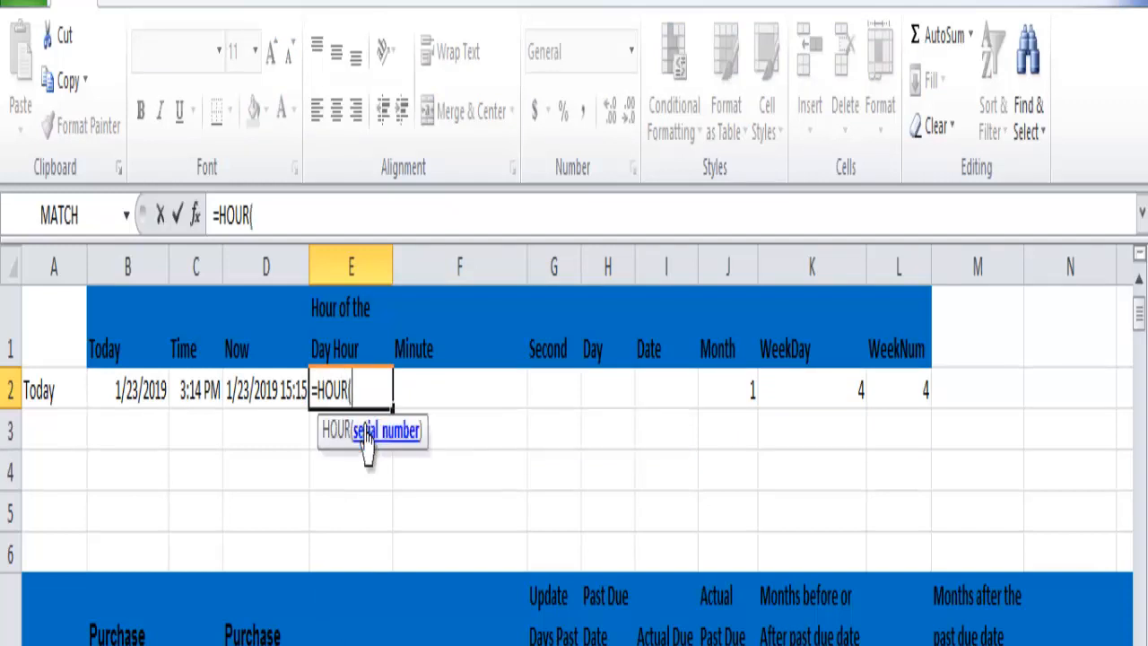
left_click(258, 391)
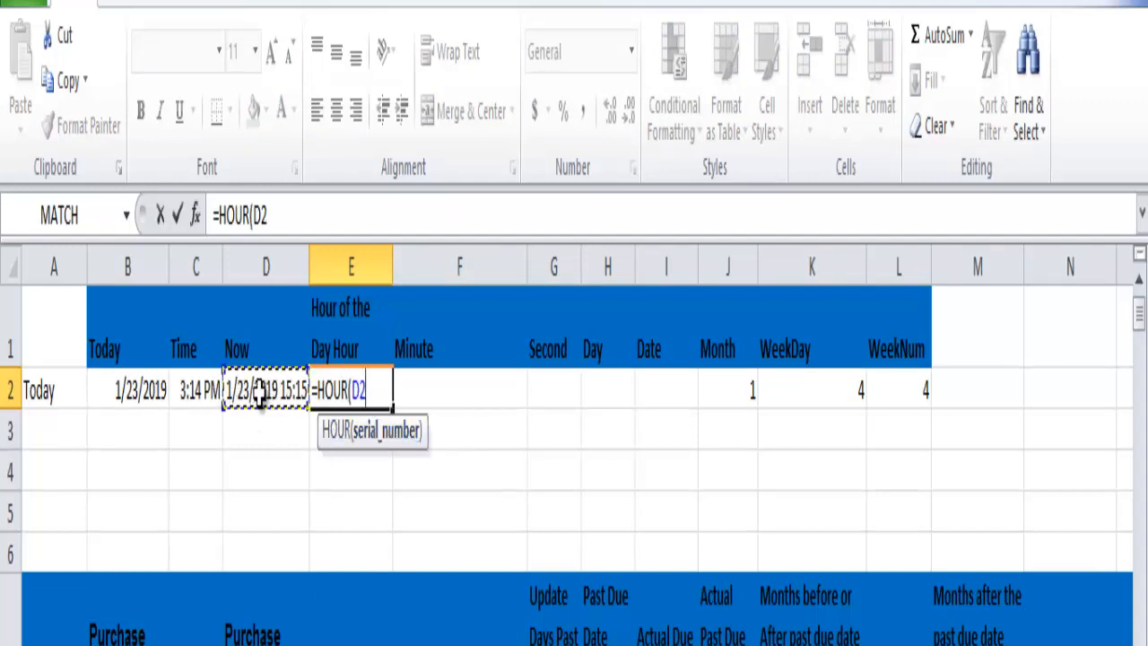
type(")")
key("Return")
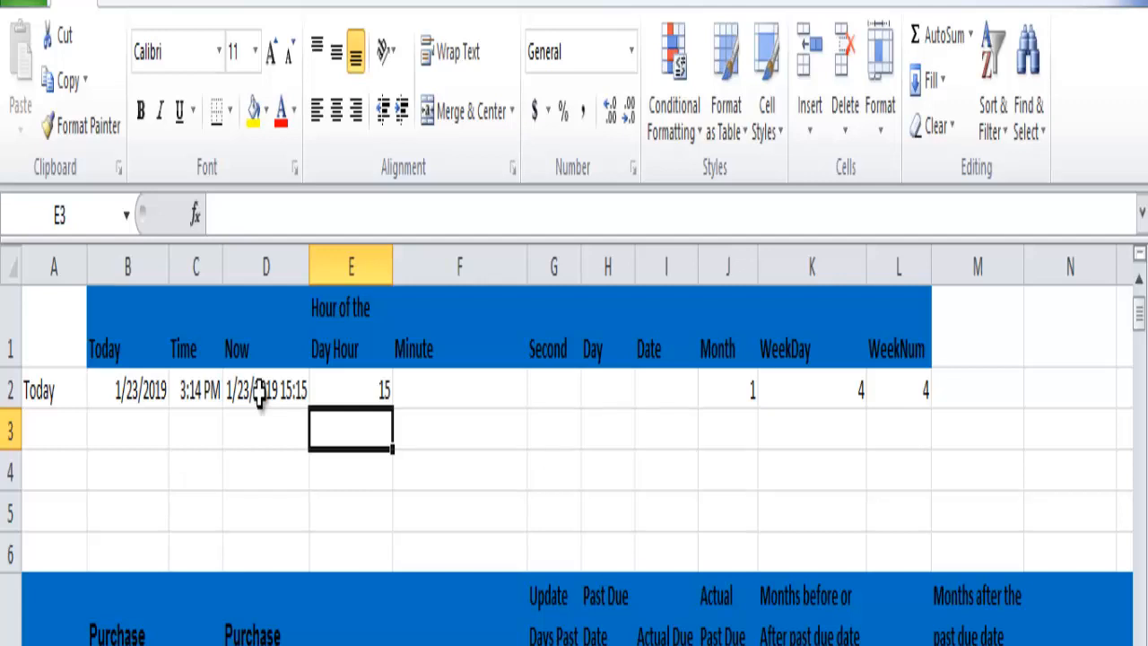
key("ctrl+Page_Down")
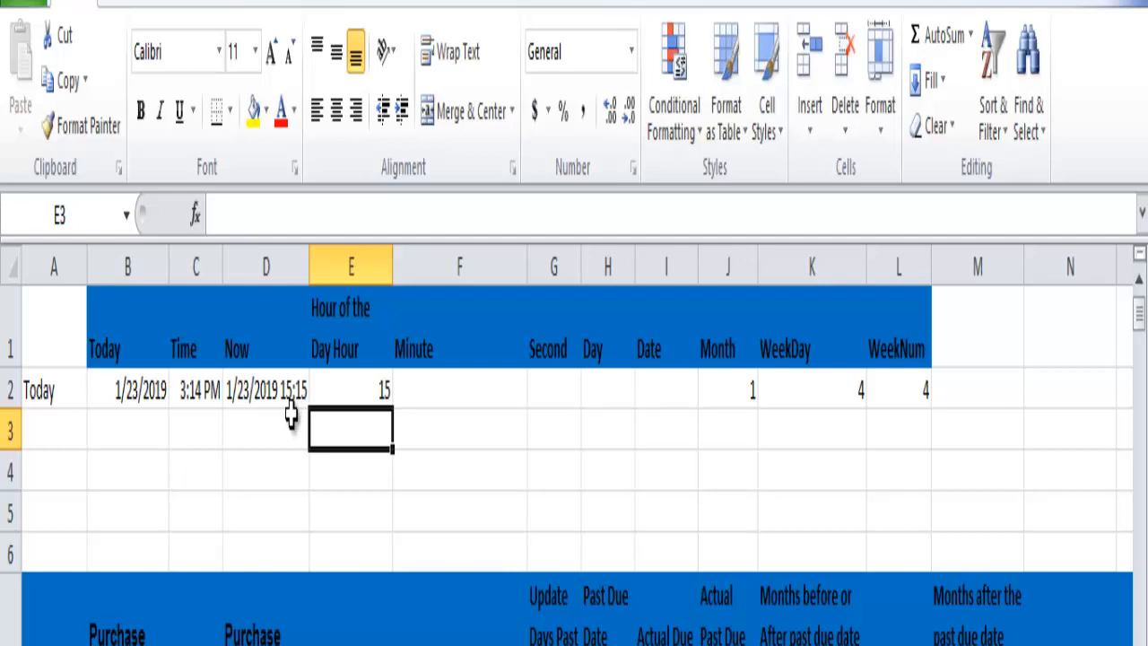
left_click(371, 389)
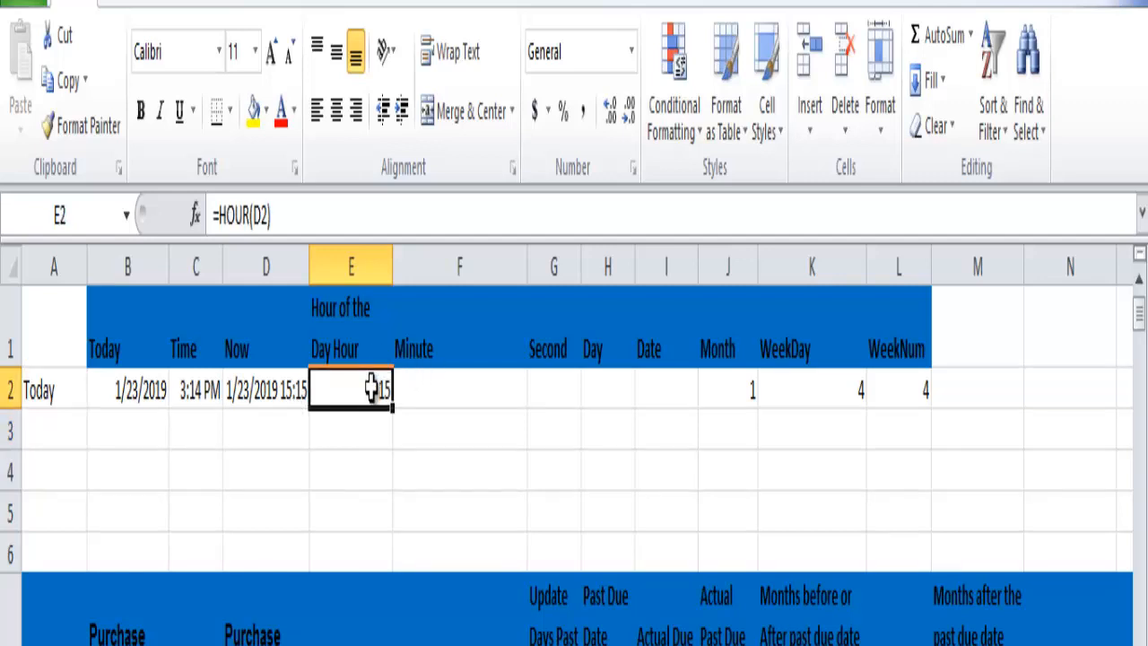
Step: Enter the formula =MINUTE(D2) in cell F2 to extract the minute from the Now value
left_click(429, 385)
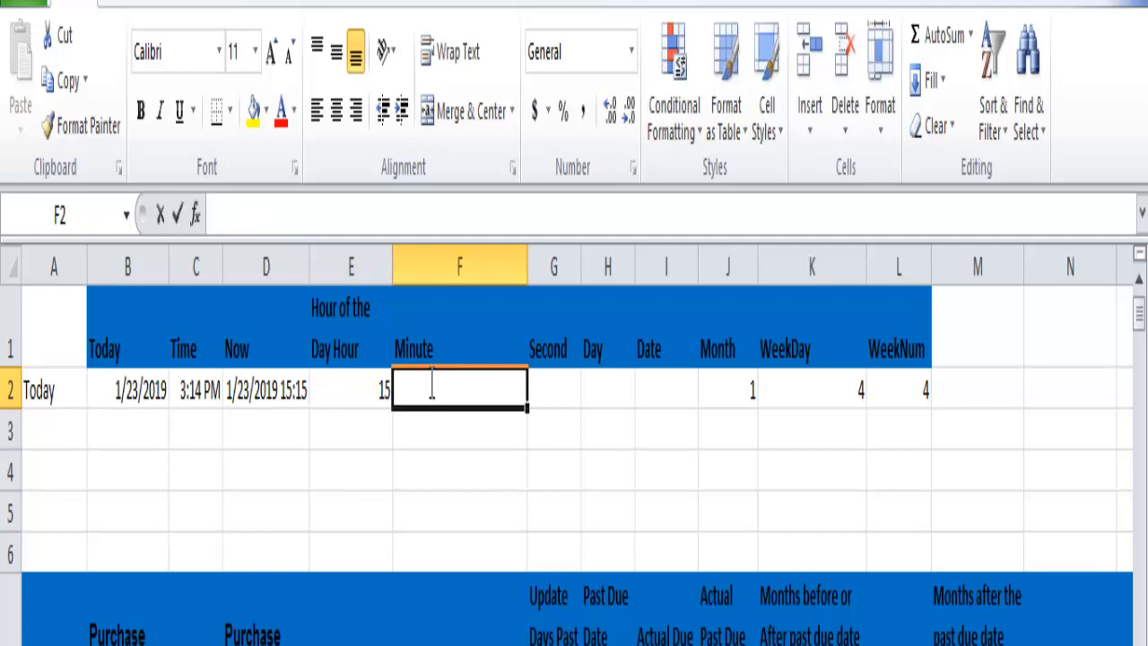
type("=MINU")
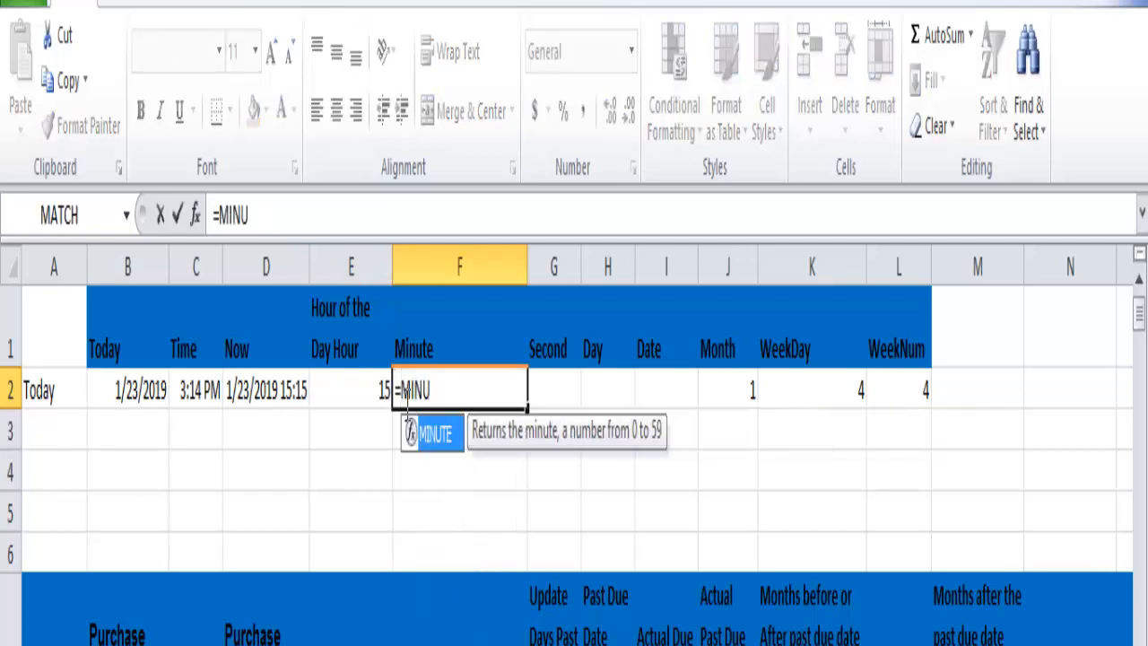
double_click(438, 436)
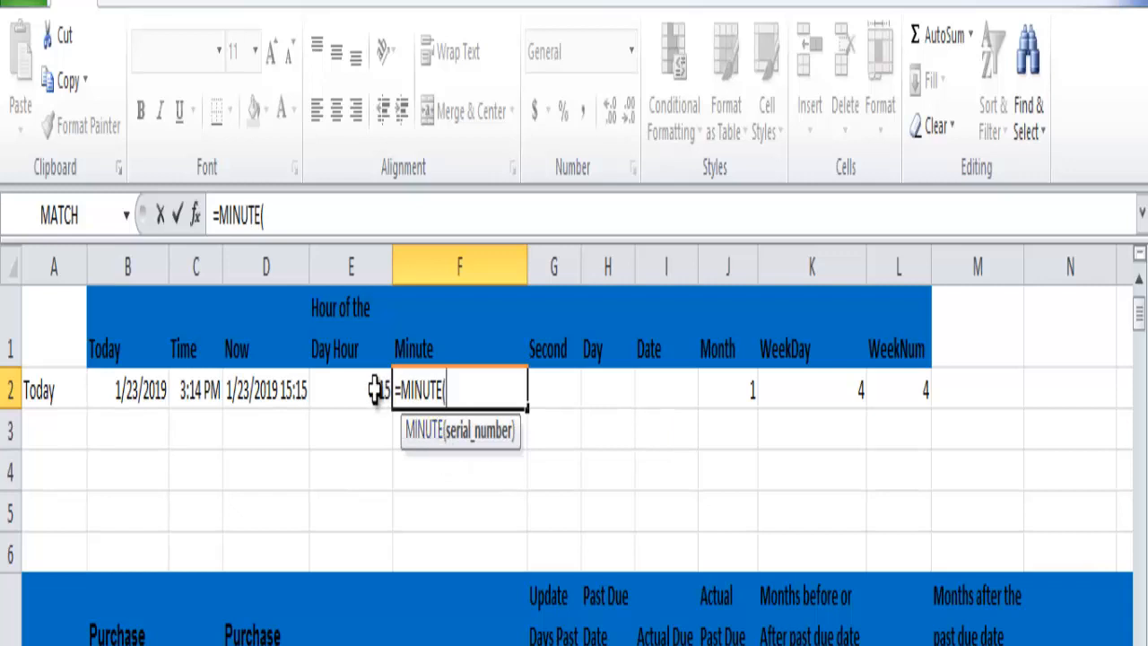
left_click(284, 385)
type(")")
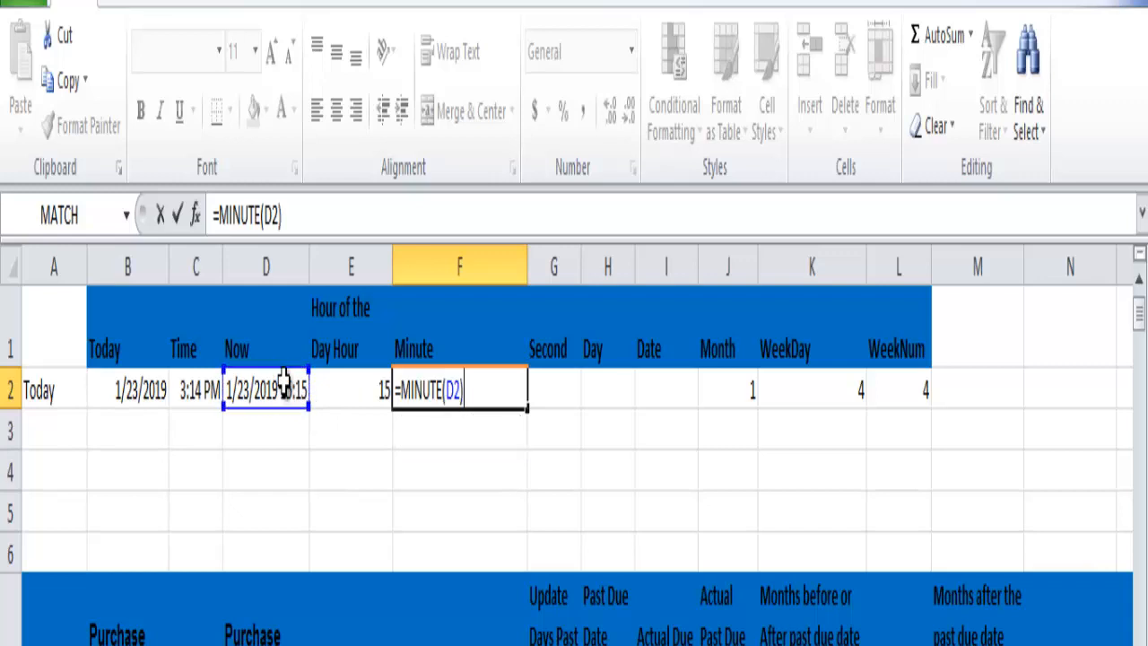
key("Return")
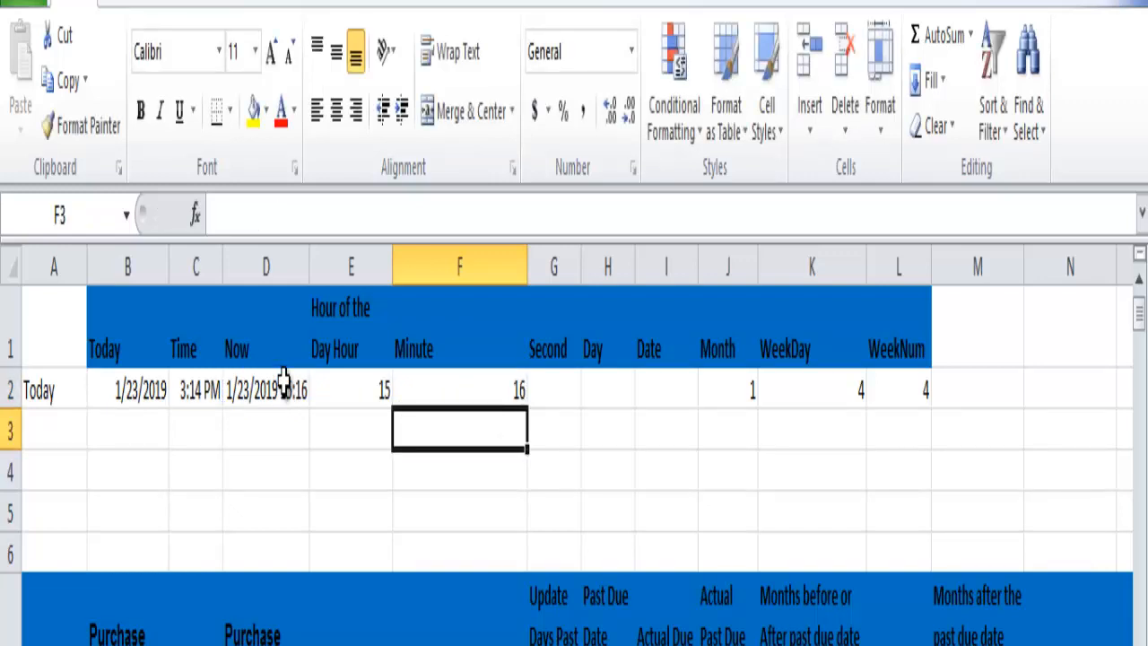
key("ctrl+Page_Down")
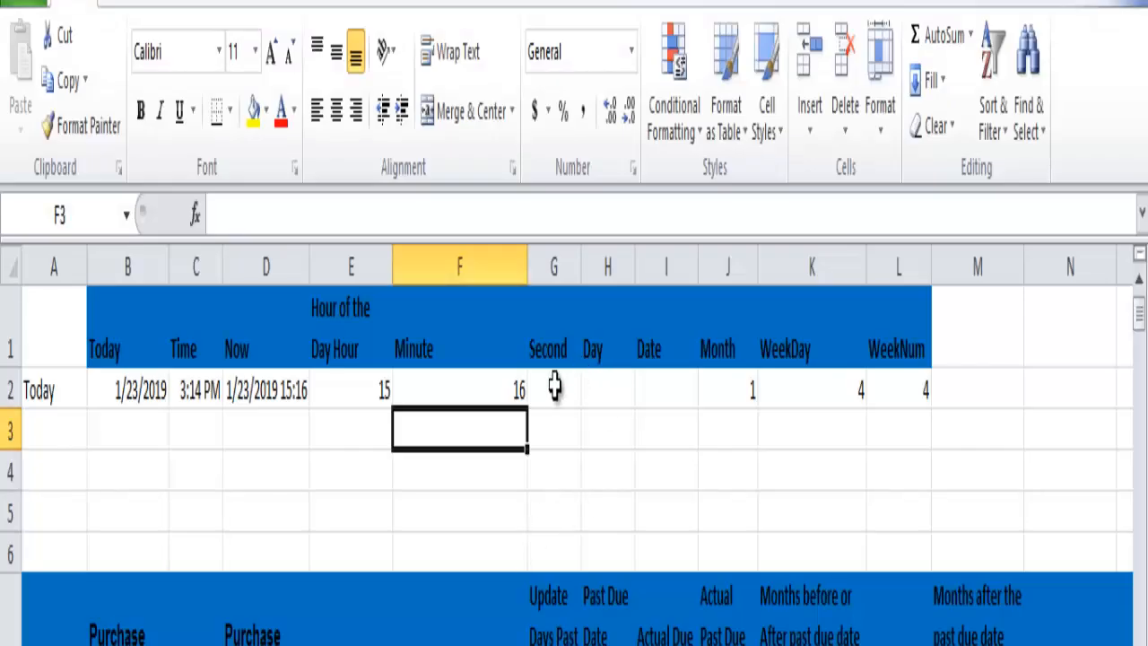
Step: Enter the formula =SECOND(D2) in cell G2 under the Second header, removing the stray dashes from the entry
left_click(553, 387)
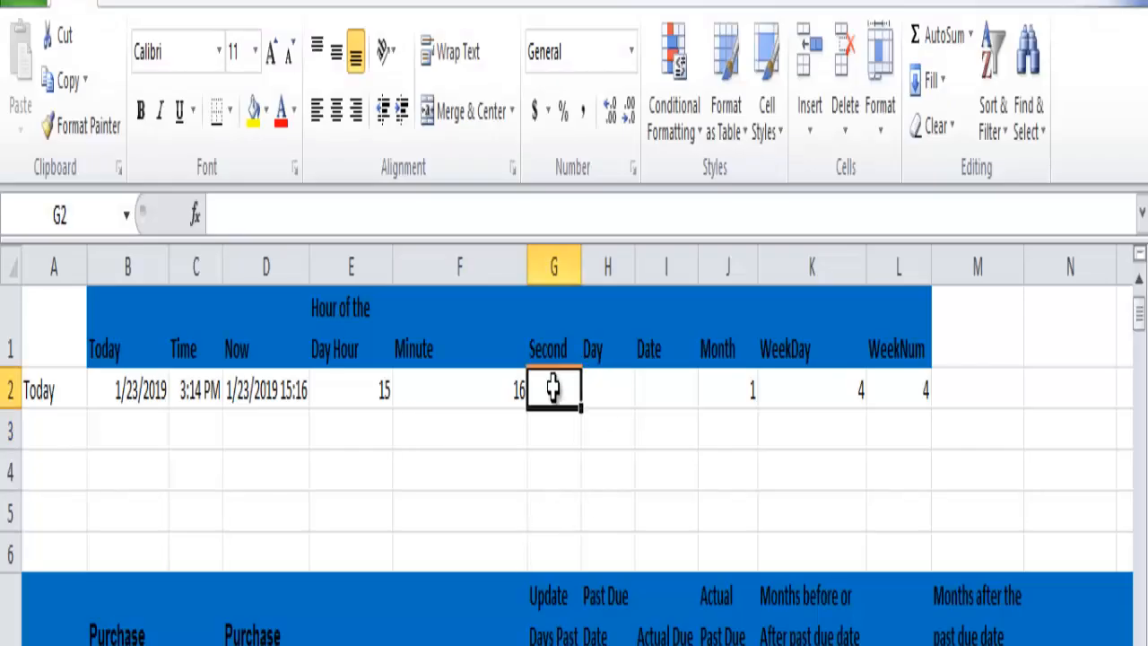
type("=")
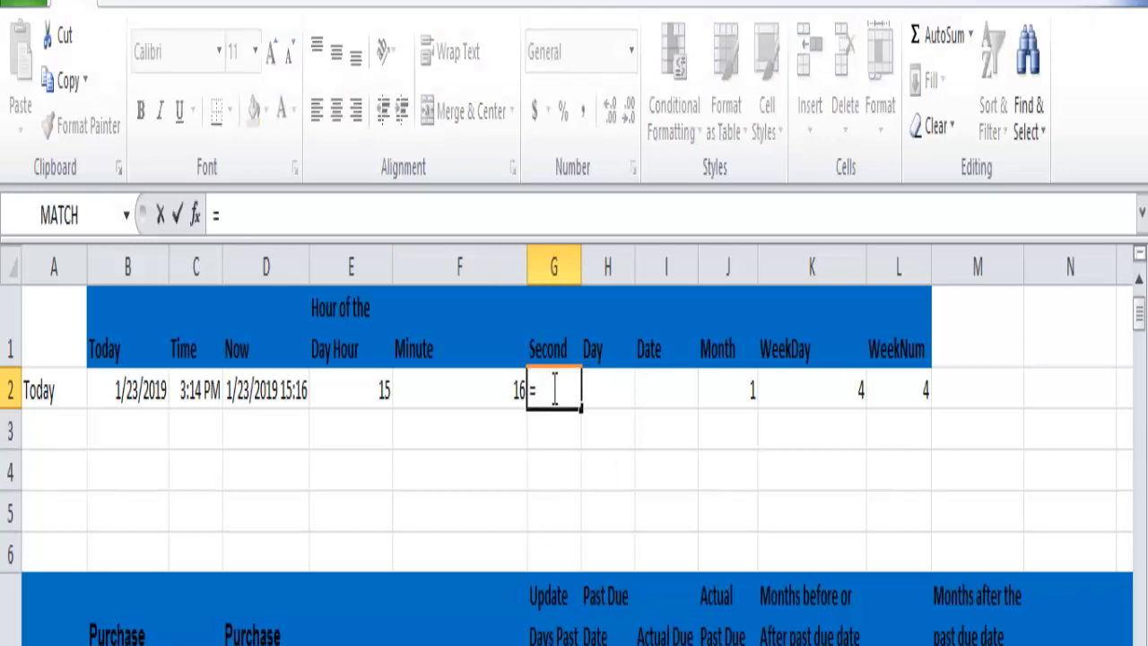
type("SEC-----------------------------------")
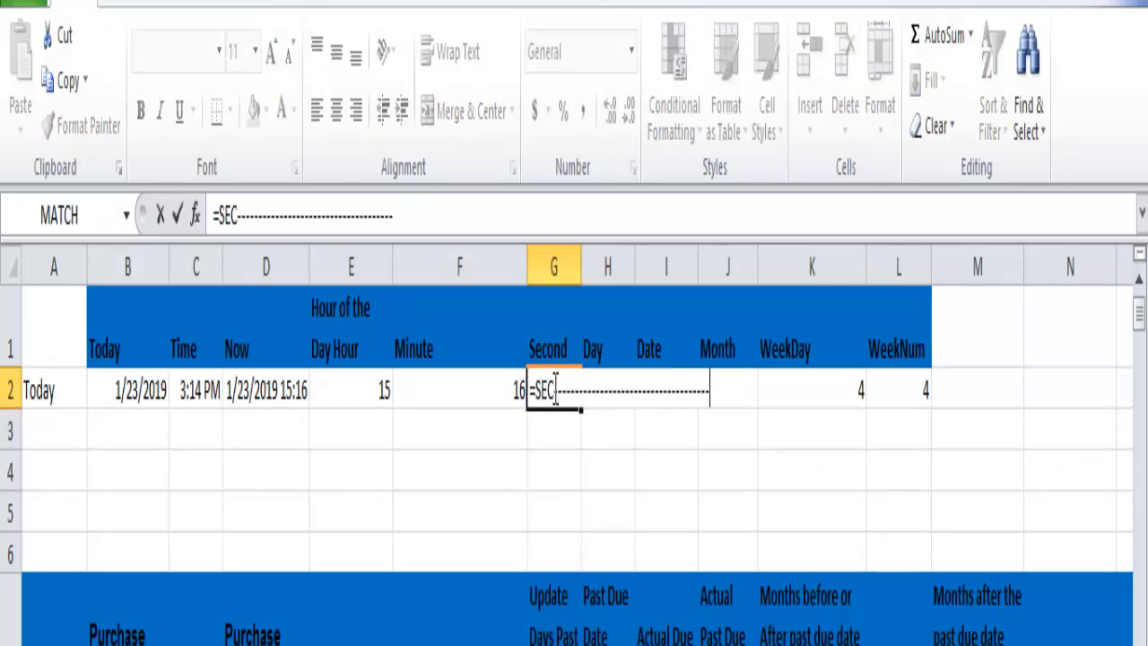
key("BackSpace")
key("BackSpace")
key("BackSpace")
key("BackSpace")
key("BackSpace")
key("BackSpace")
key("BackSpace")
key("BackSpace")
key("BackSpace")
key("BackSpace")
key("BackSpace")
key("BackSpace")
key("BackSpace")
key("BackSpace")
key("BackSpace")
key("BackSpace")
key("BackSpace")
key("BackSpace")
key("BackSpace")
key("BackSpace")
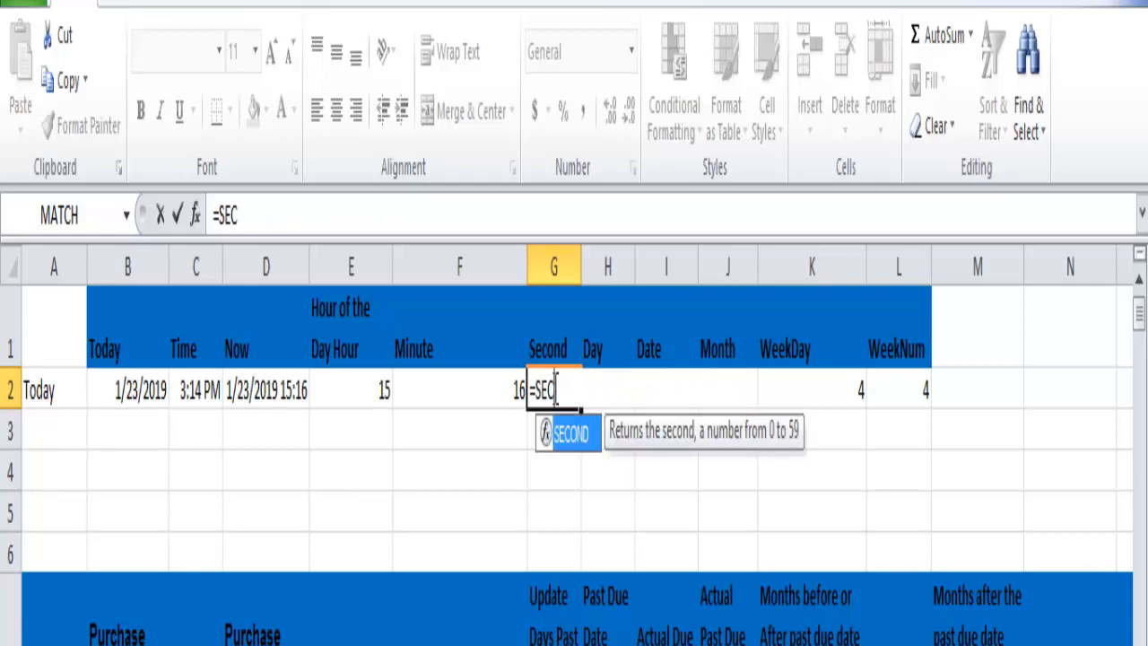
double_click(570, 435)
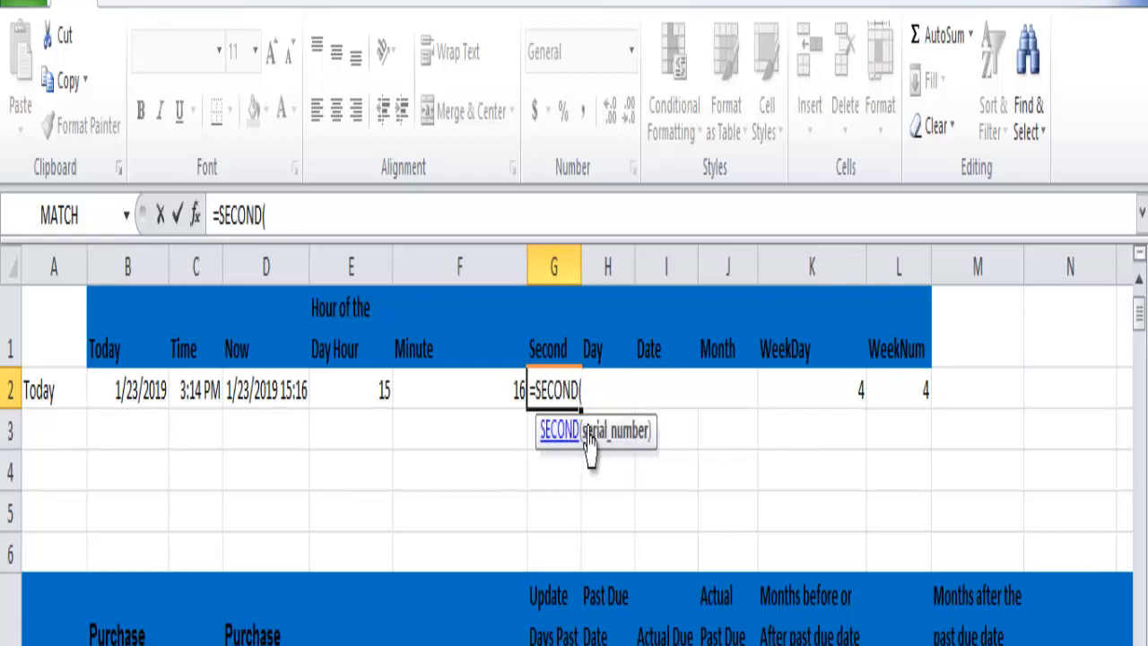
left_click(296, 388)
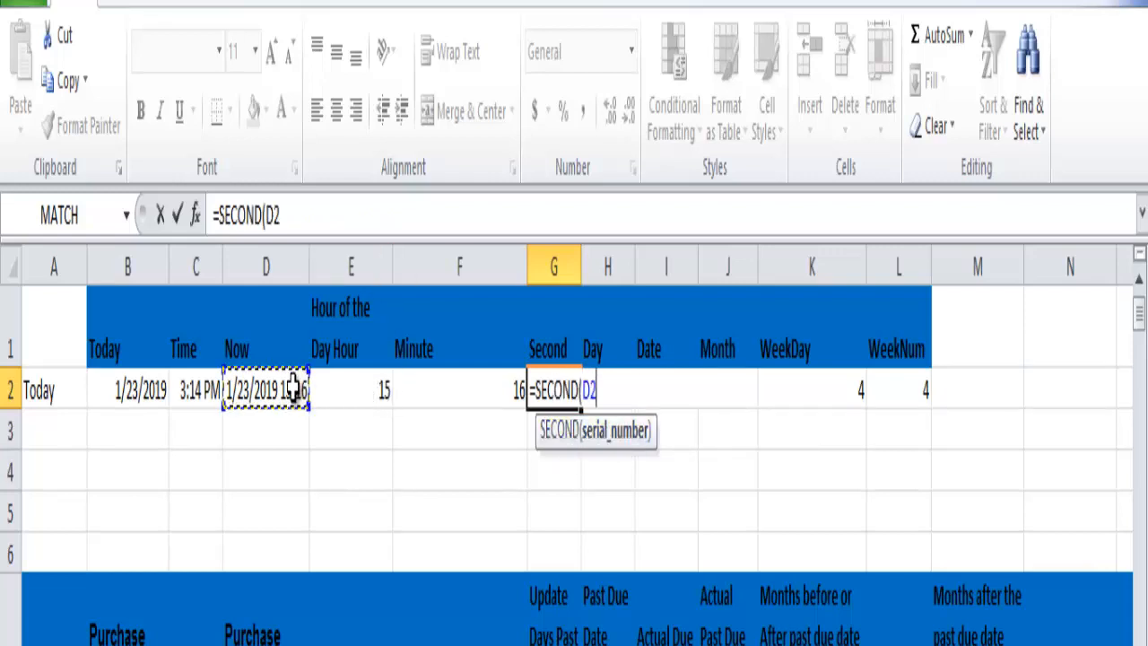
type(")")
key("Return")
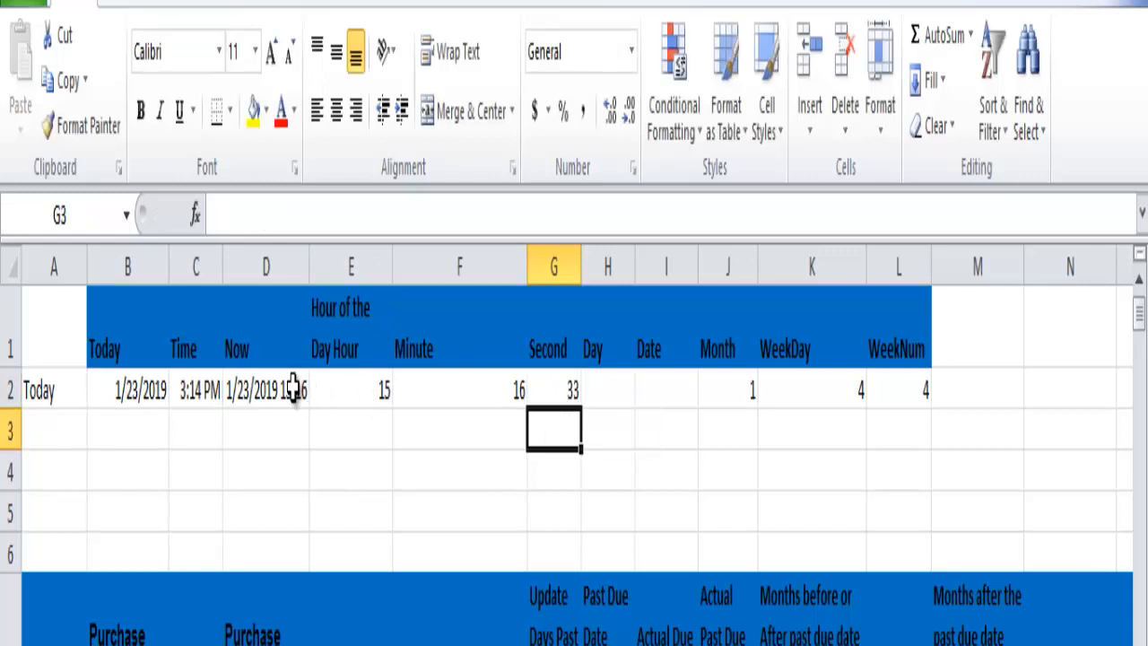
Step: Enter the formula =DAY(D2) in cell H2 to extract the day of the month from the Now value
key("ctrl+Page_Down")
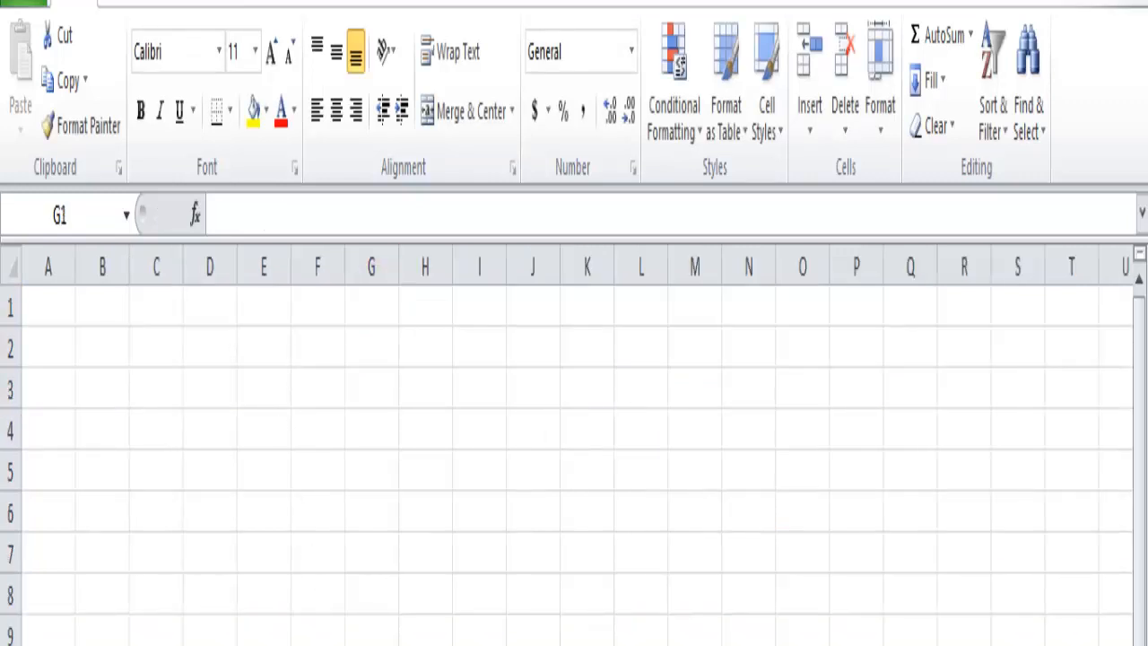
key("alt+Tab")
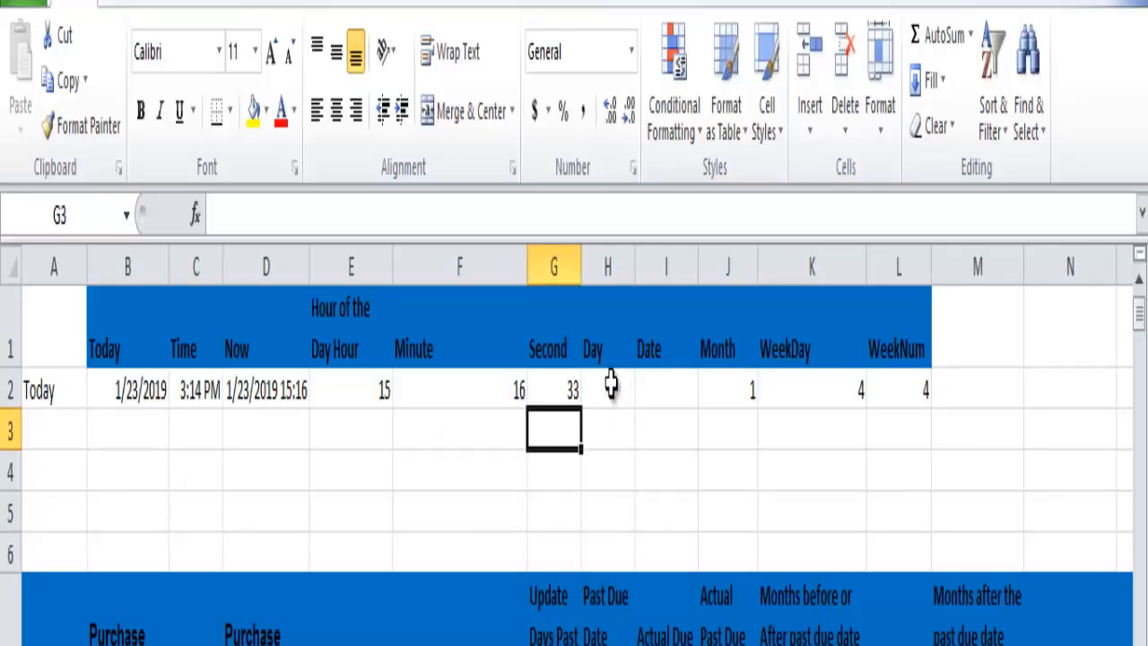
left_click(610, 385)
type("=DAY")
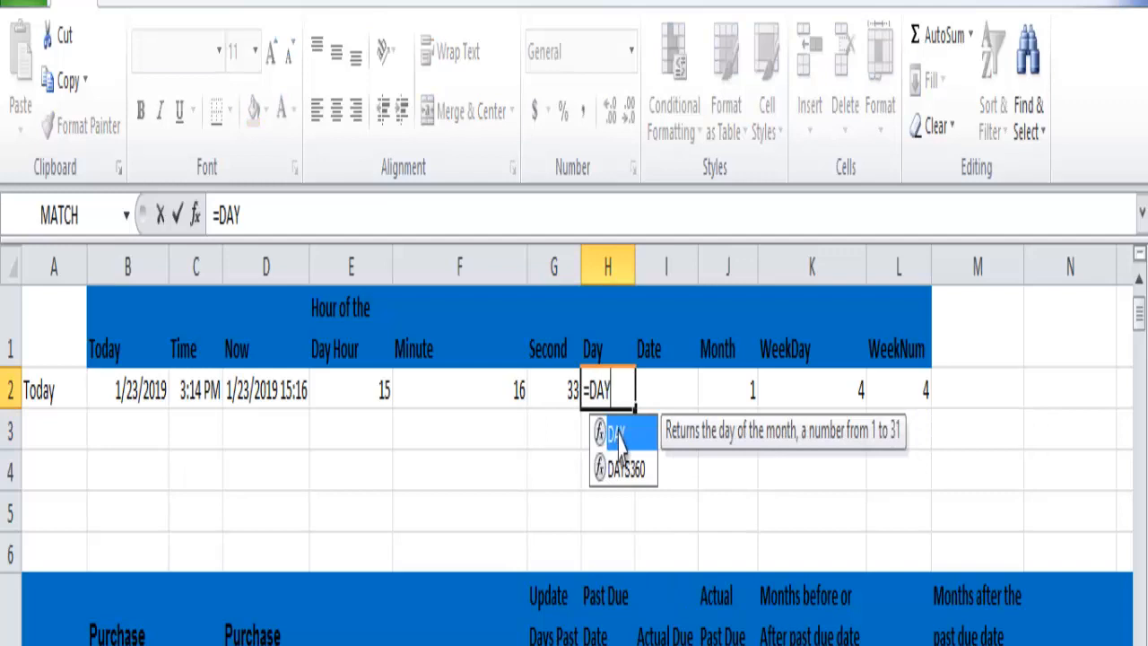
double_click(612, 435)
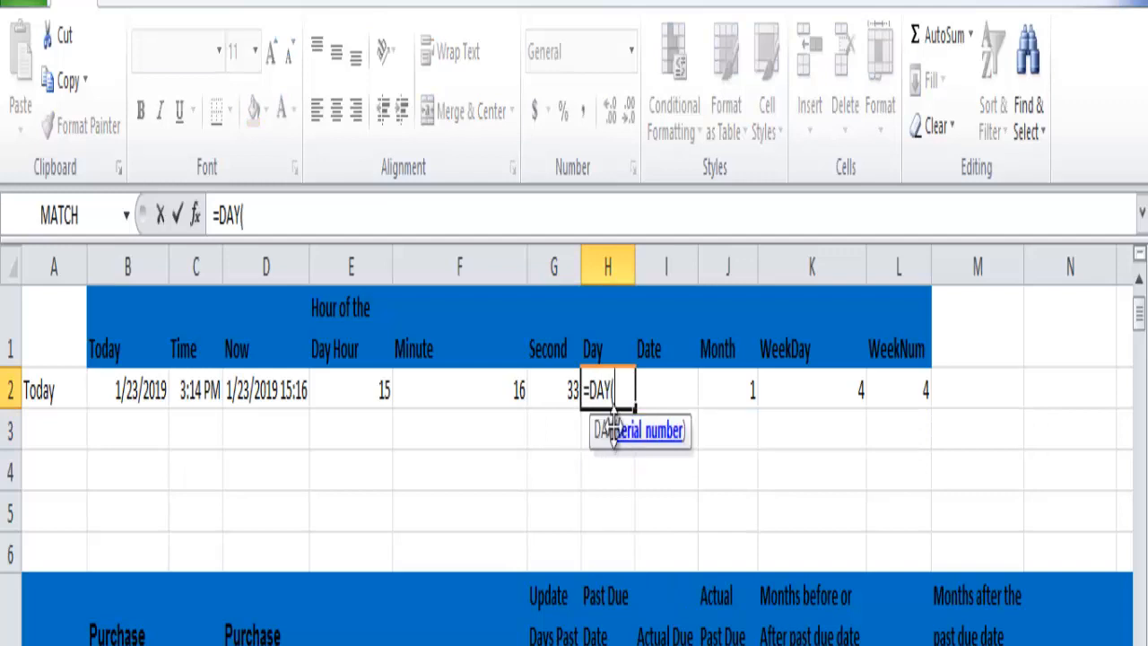
left_click(266, 391)
type(")")
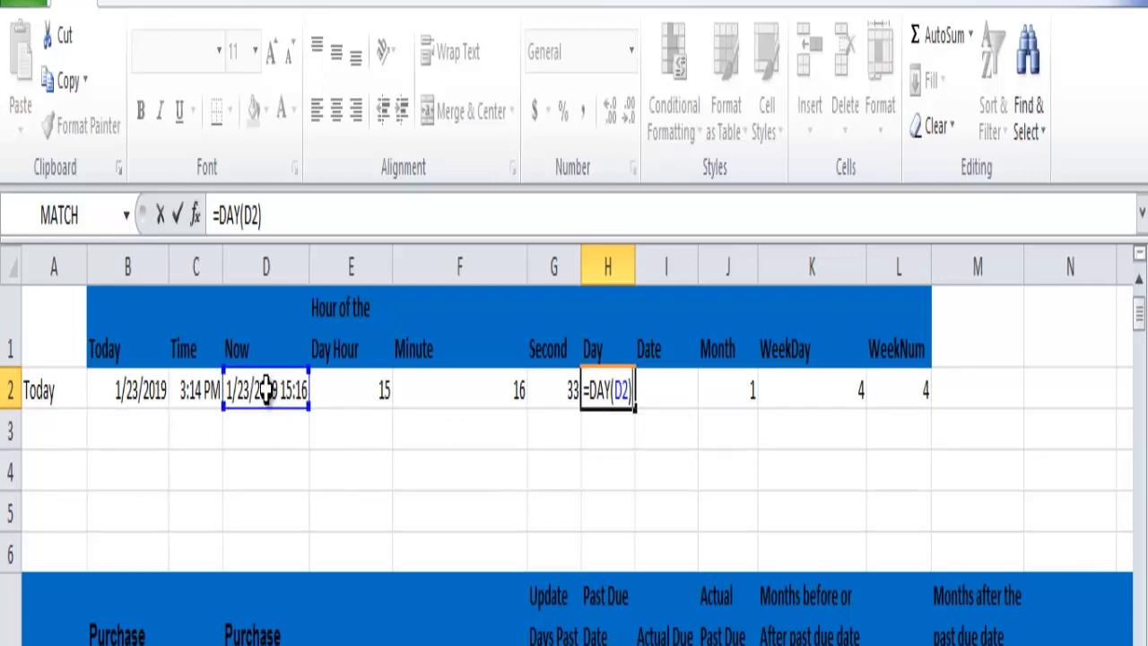
key("Return")
key("ctrl+Page_Down")
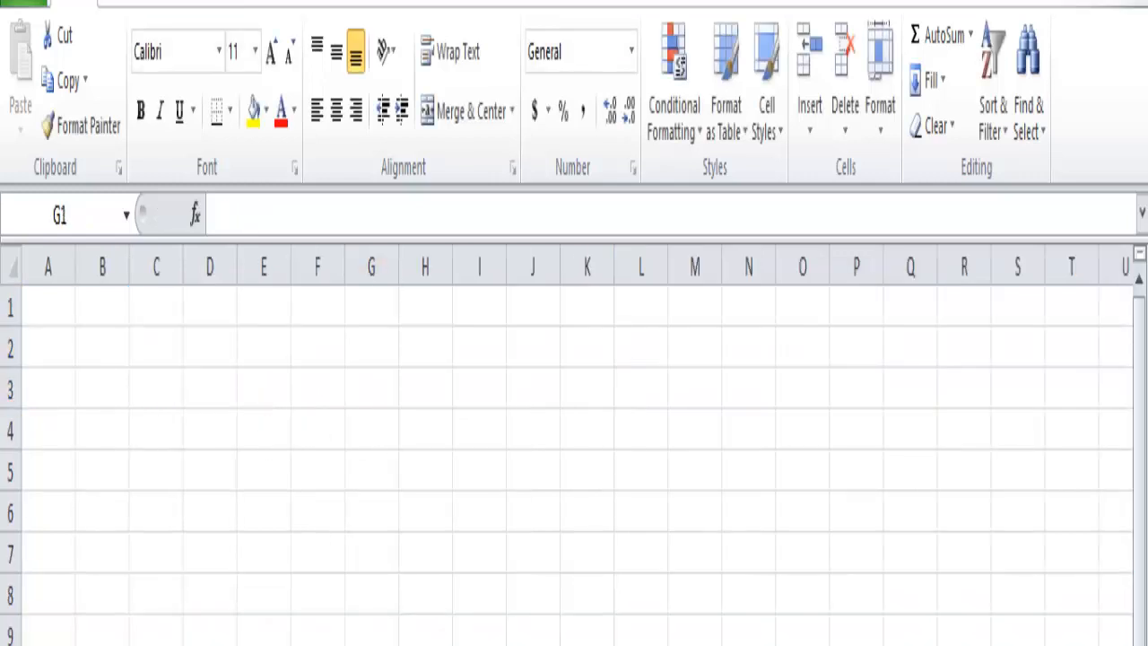
key("ctrl+Page_Up")
left_click(662, 385)
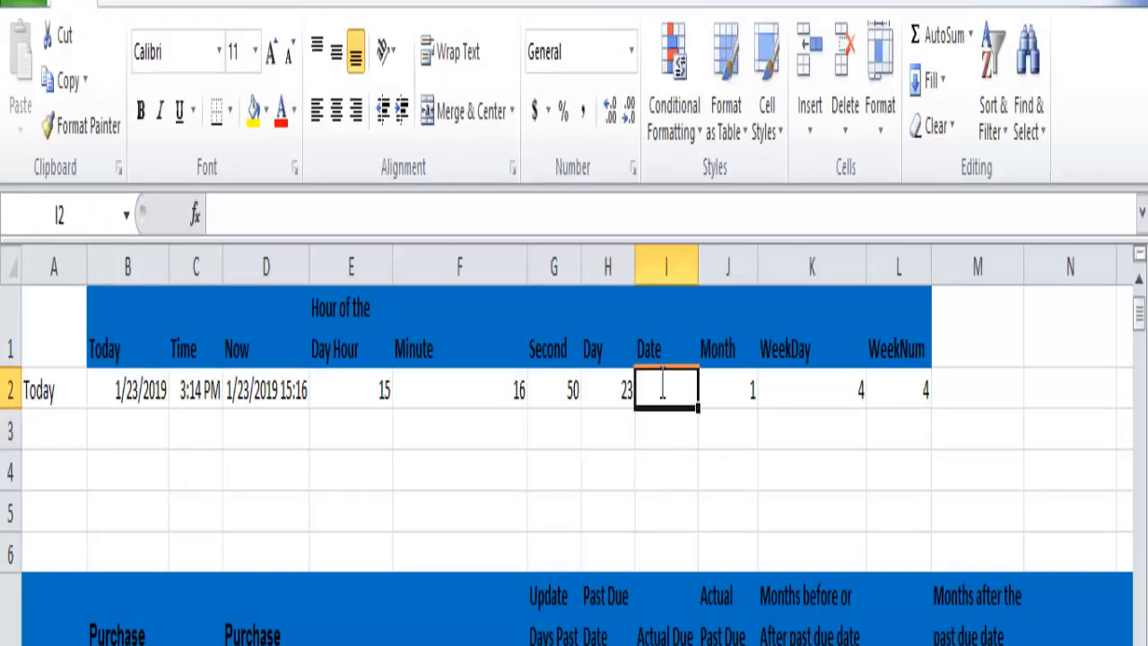
type("=")
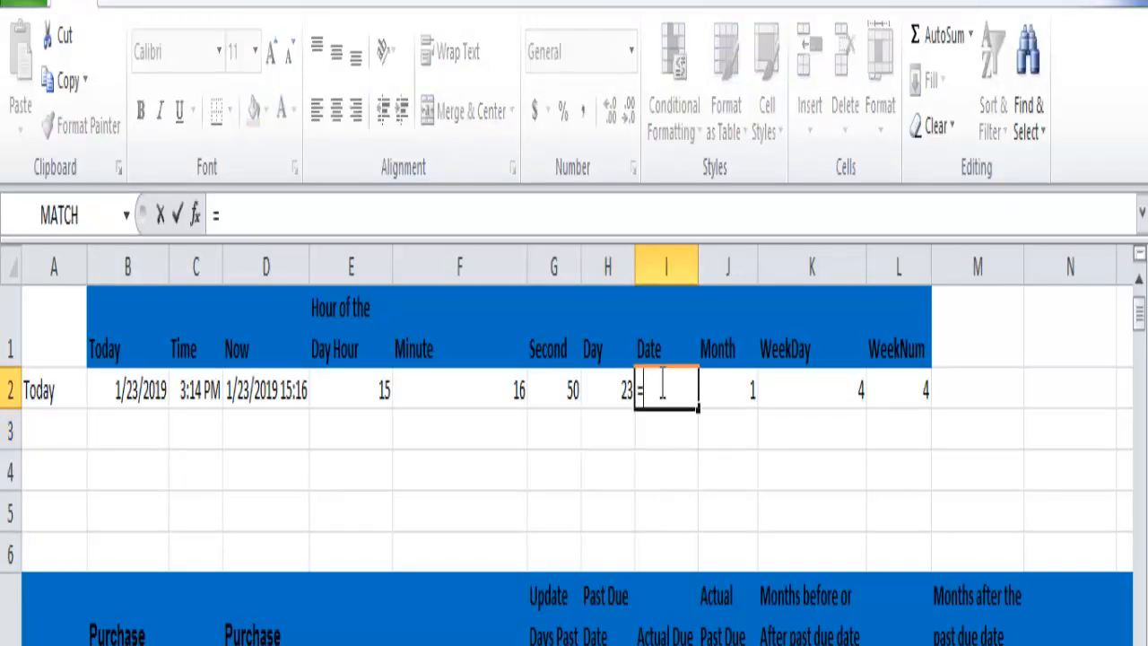
type("DAT")
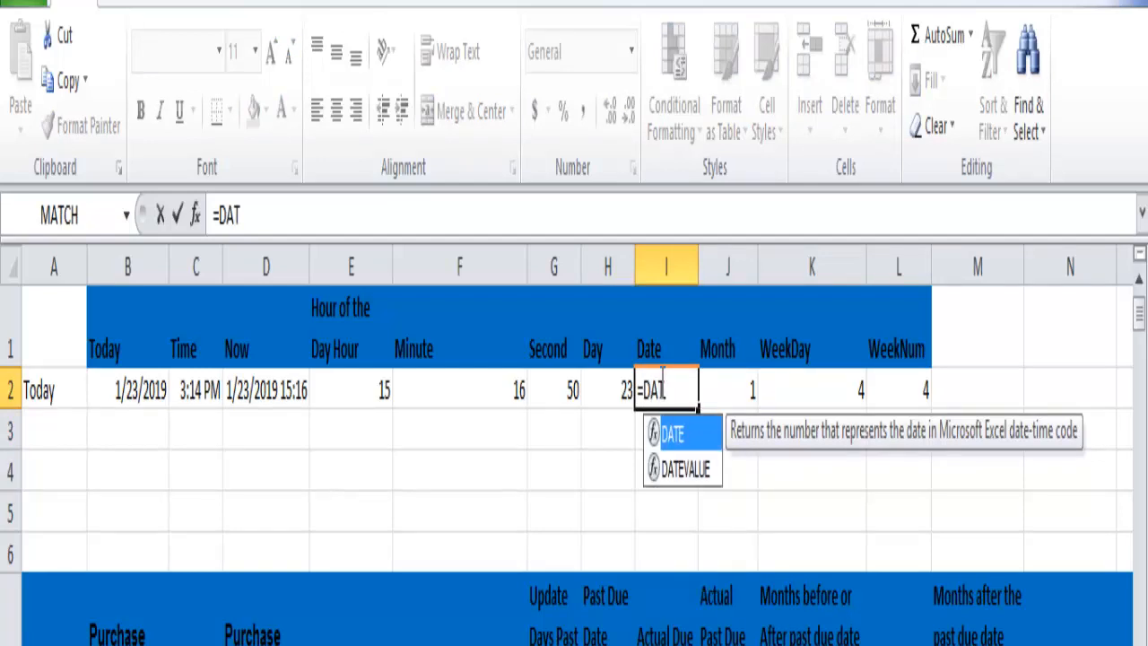
type("E")
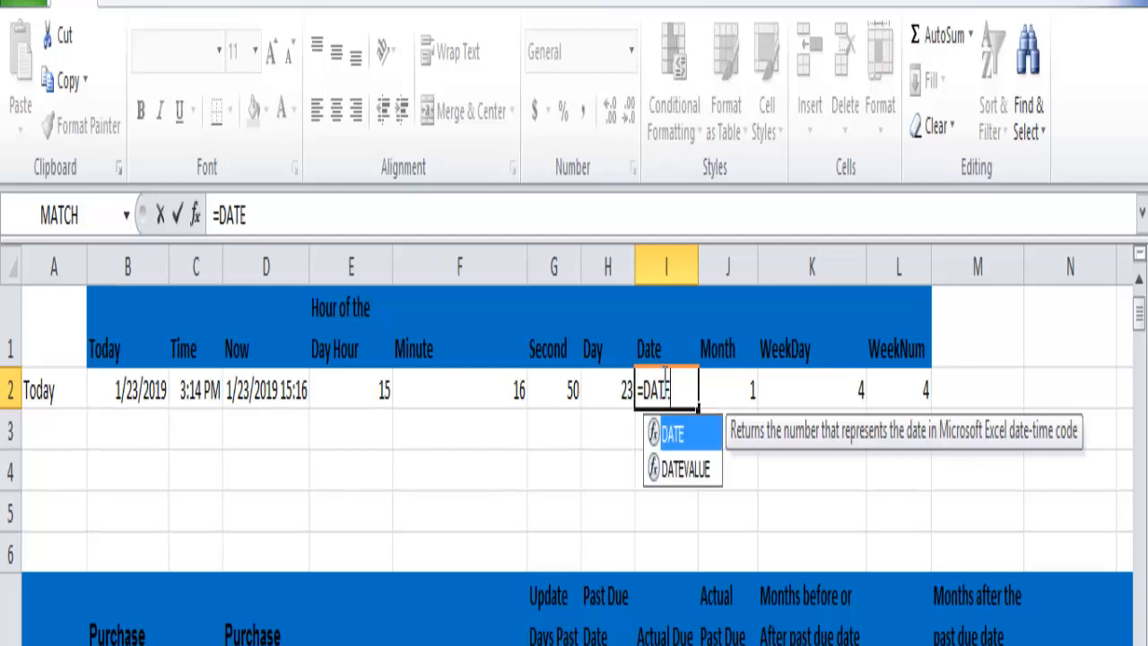
double_click(679, 437)
left_click_drag(538, 459, 544, 587)
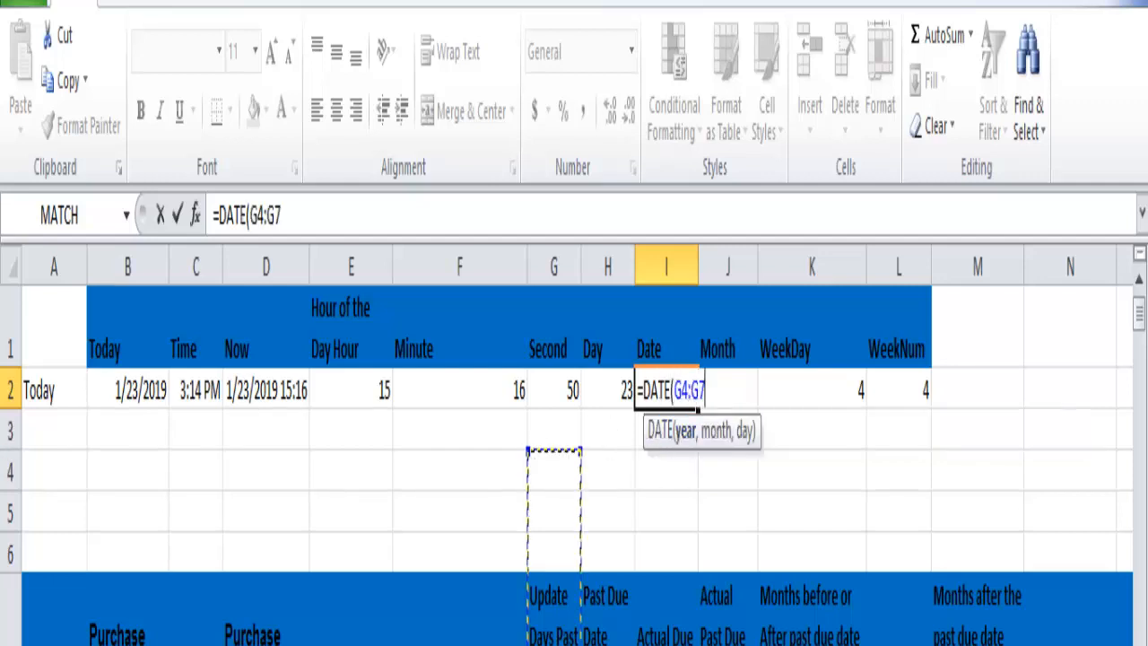
left_click(541, 477)
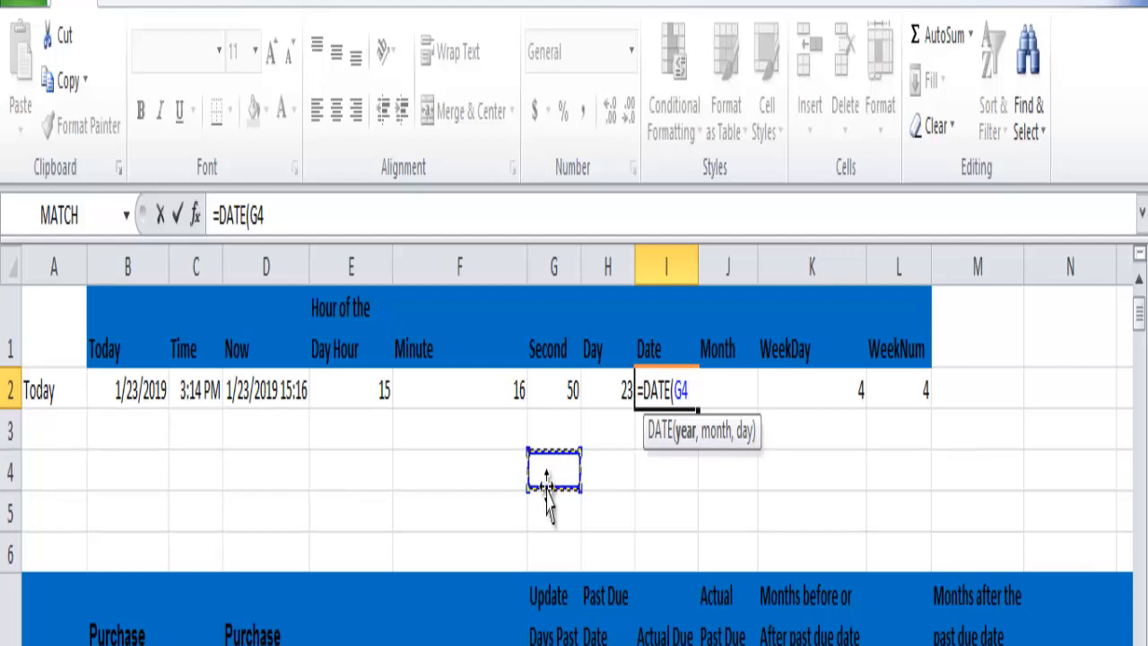
key("BackSpace")
key("Escape")
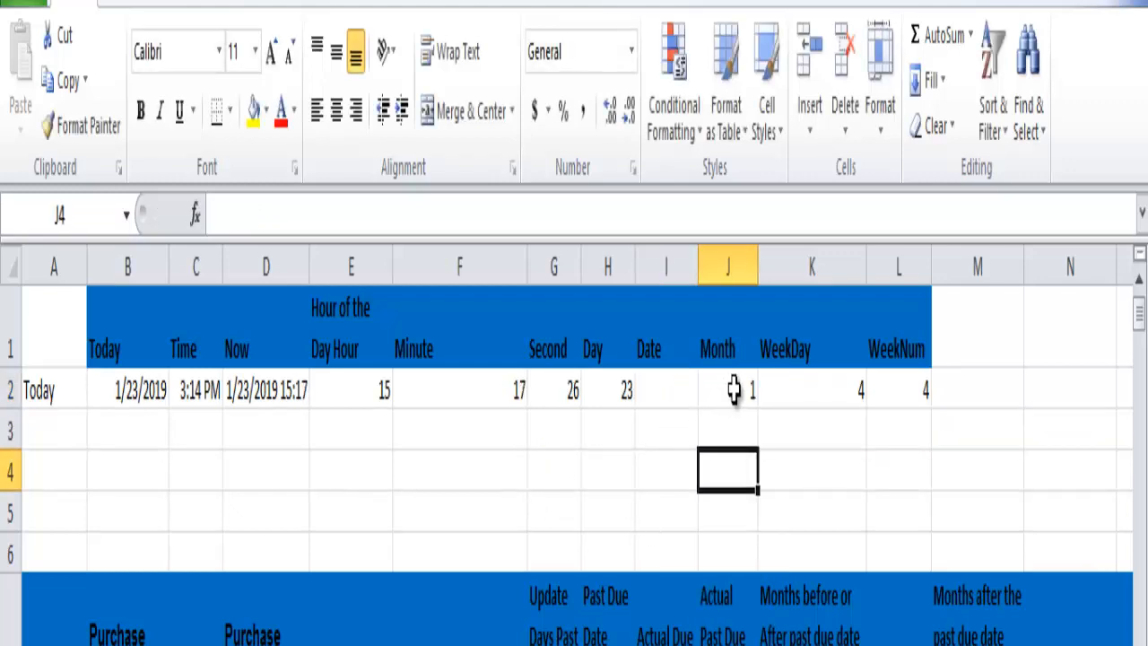
Step: Check the Month formula in cell J2 and clear the contents of cells J2:M2
left_click(734, 389)
double_click(739, 389)
left_click_drag(739, 390, 913, 411)
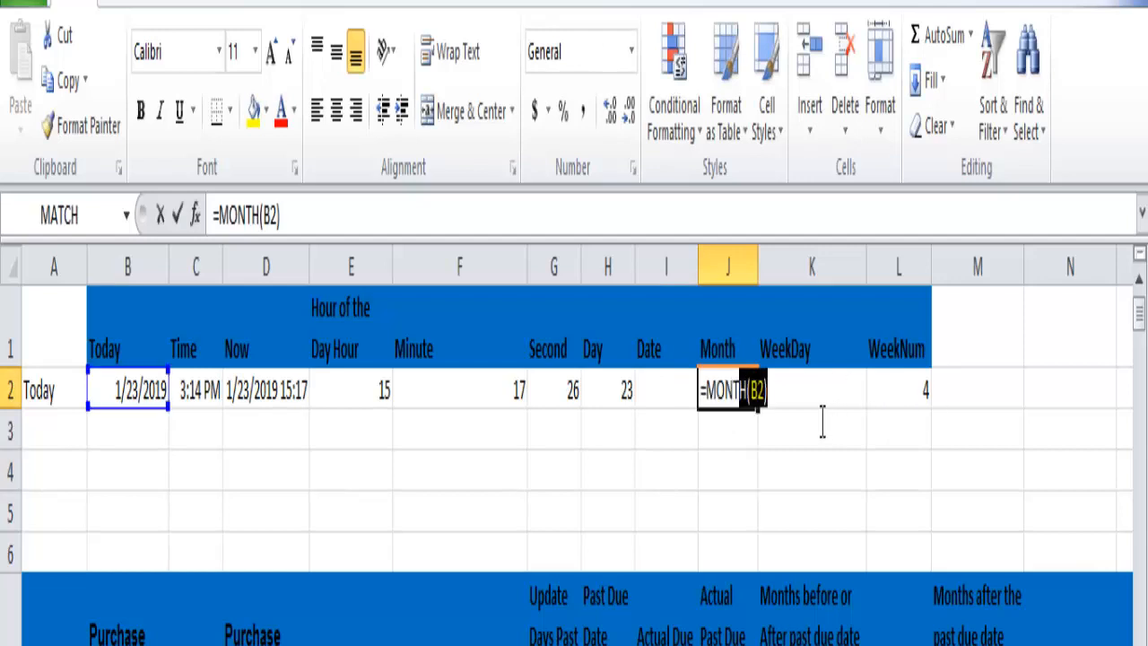
left_click(791, 418)
left_click(746, 386)
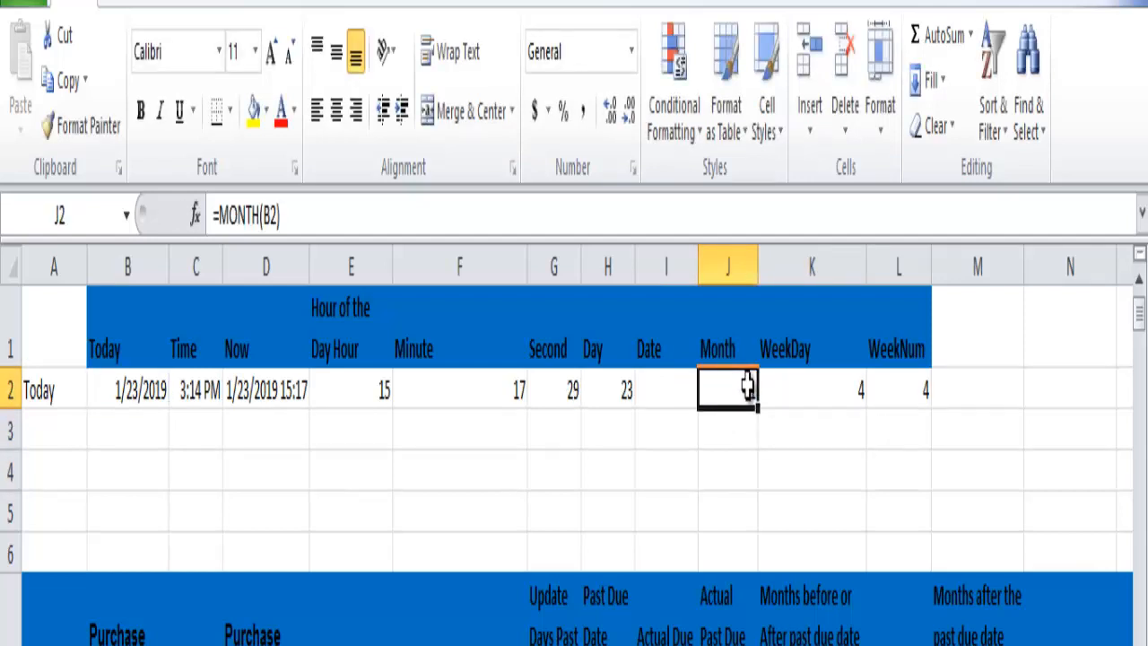
key("shift+Right")
key("shift+Right")
key("shift+Right")
key("Delete")
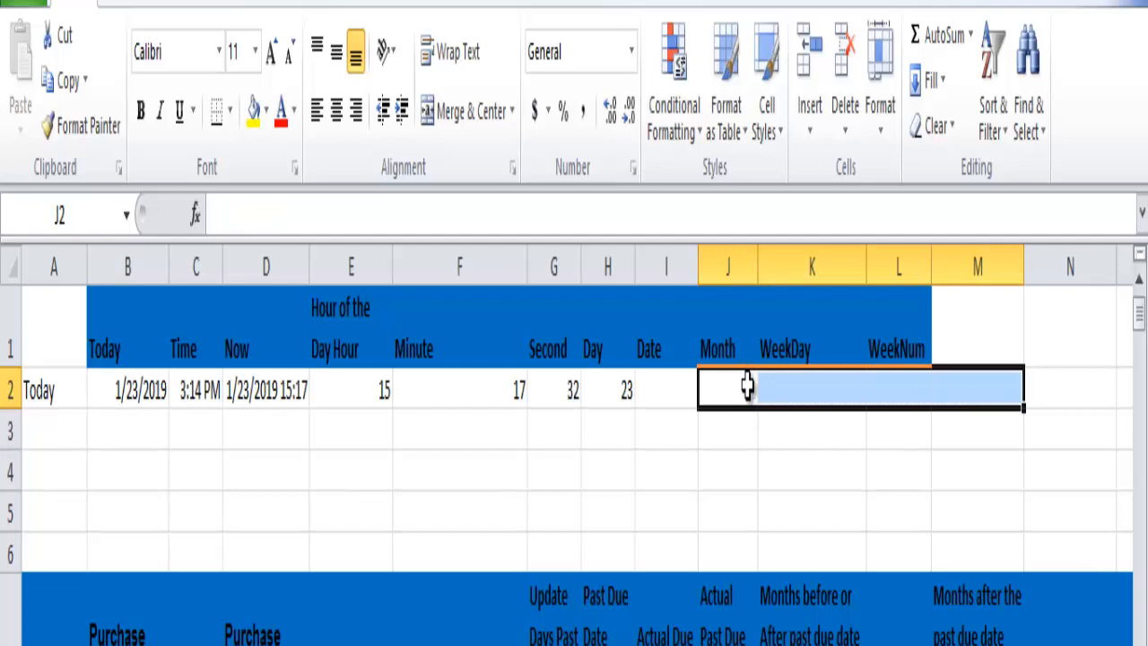
Step: Enter the formula =MONTH(D2) in cell J2 to extract the month from the Now value
left_click(746, 387)
type("=")
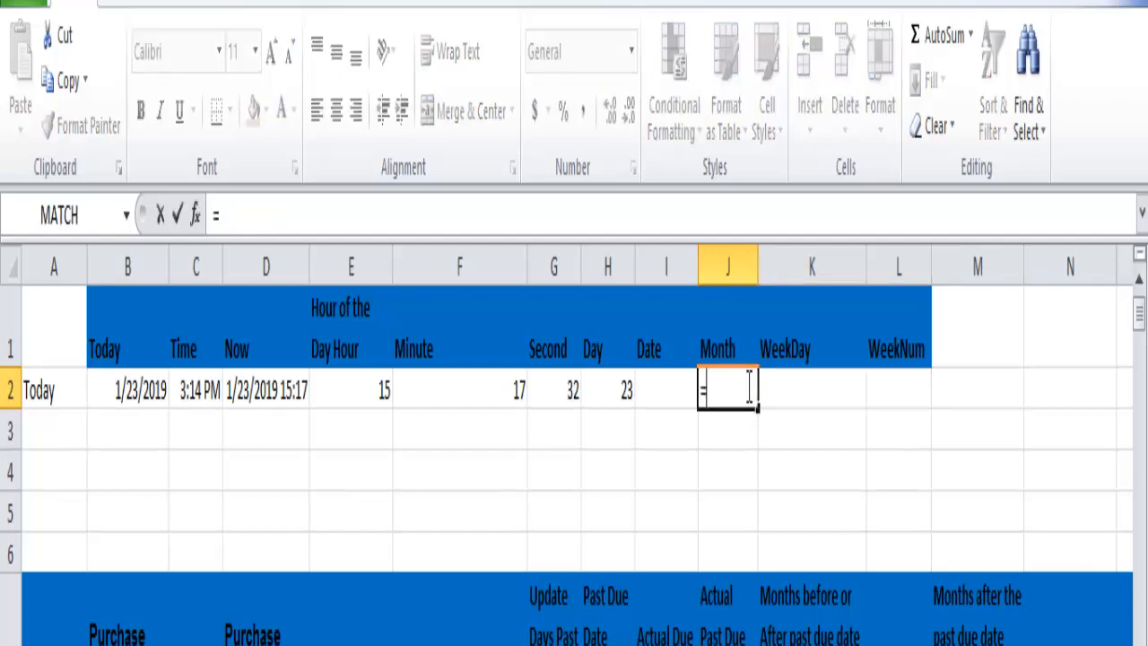
type("MONTH")
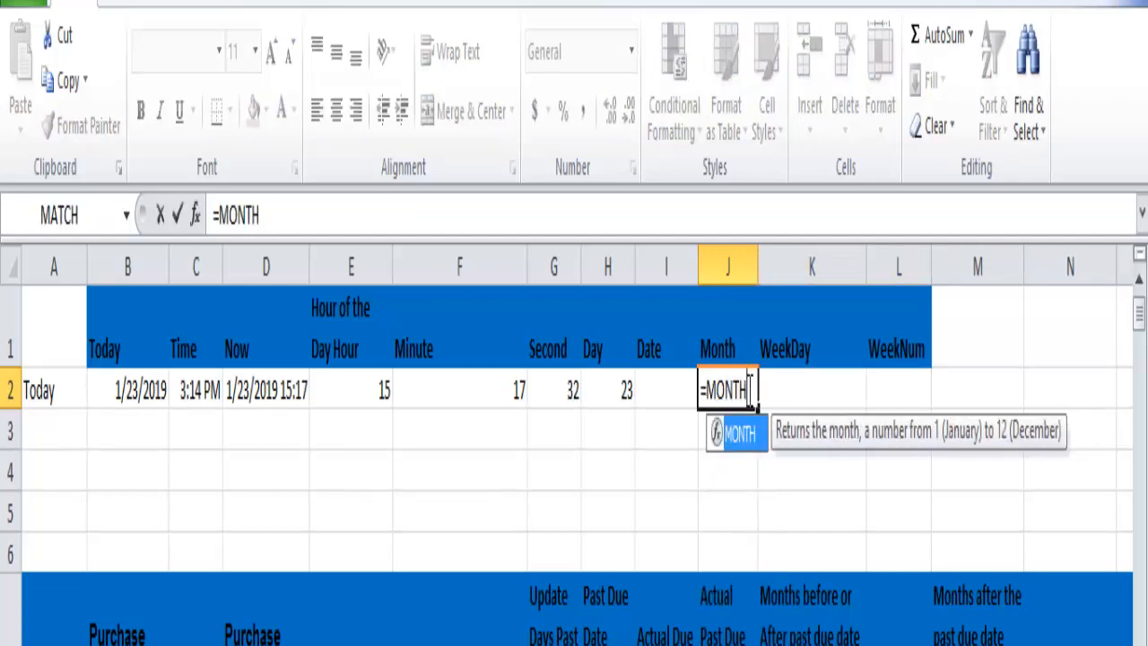
double_click(754, 439)
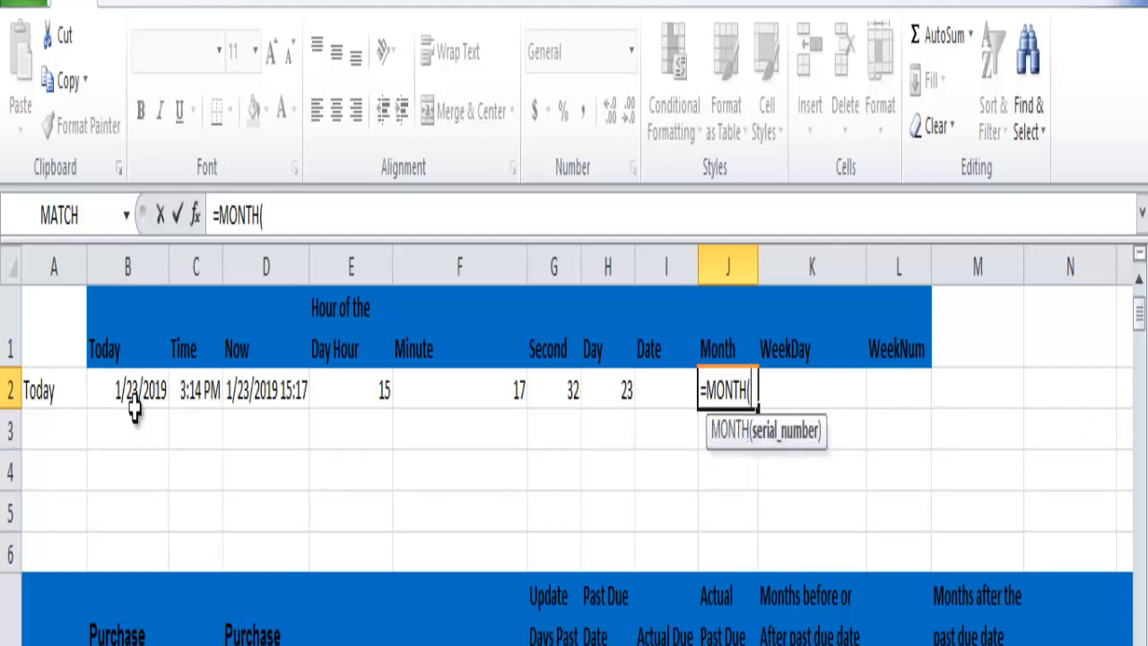
left_click(272, 392)
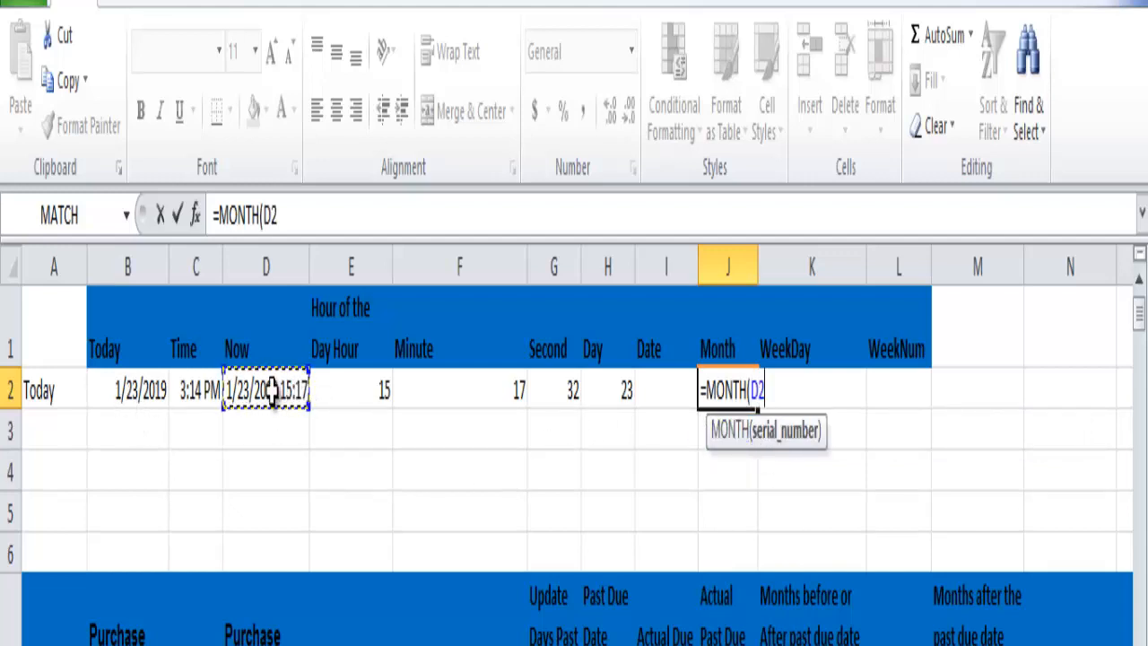
type(")")
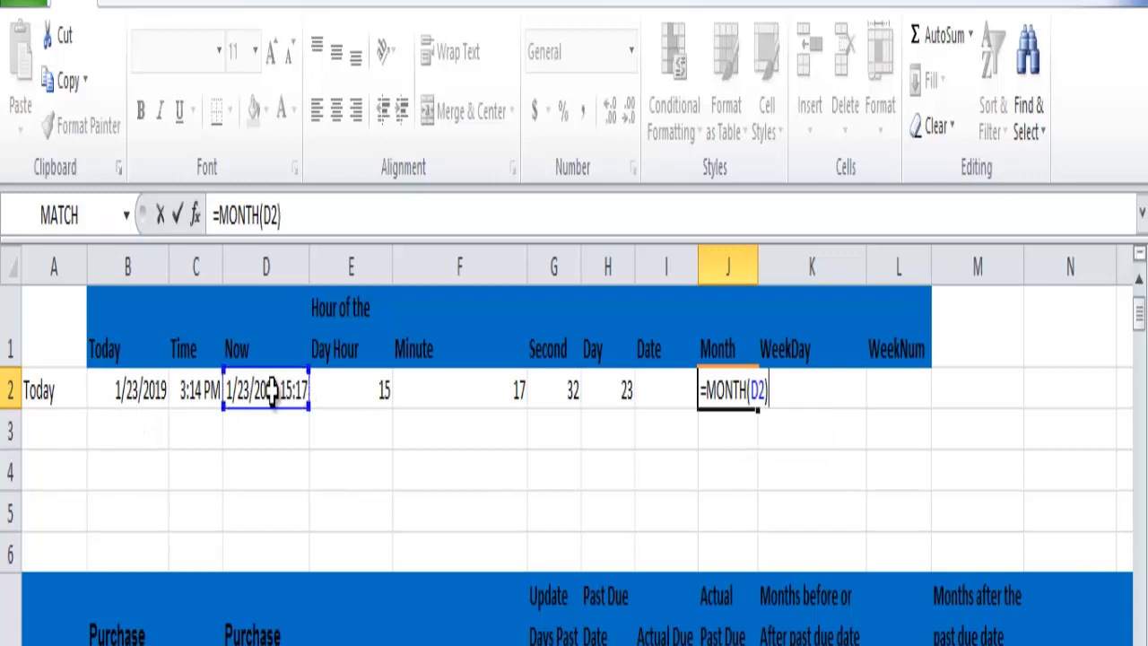
key("Return")
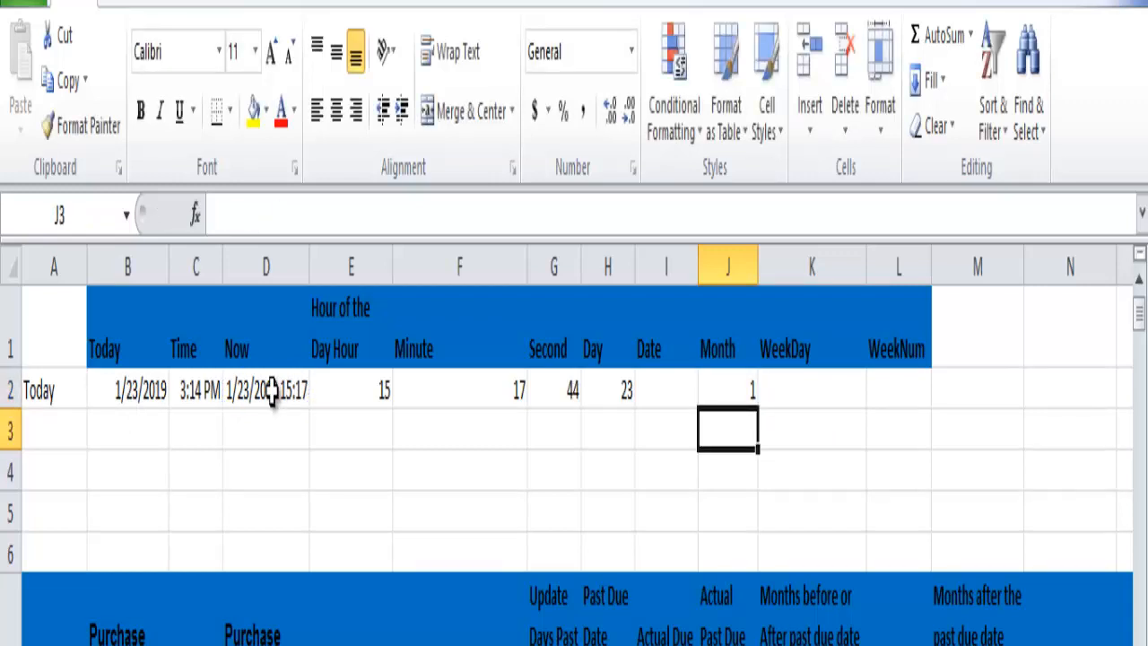
Step: Enter the formula =WEEKDAY(D2) in cell K2 to return the day of the week for the Now value
key("ctrl+Page_Down")
left_click(801, 384)
type("=WE")
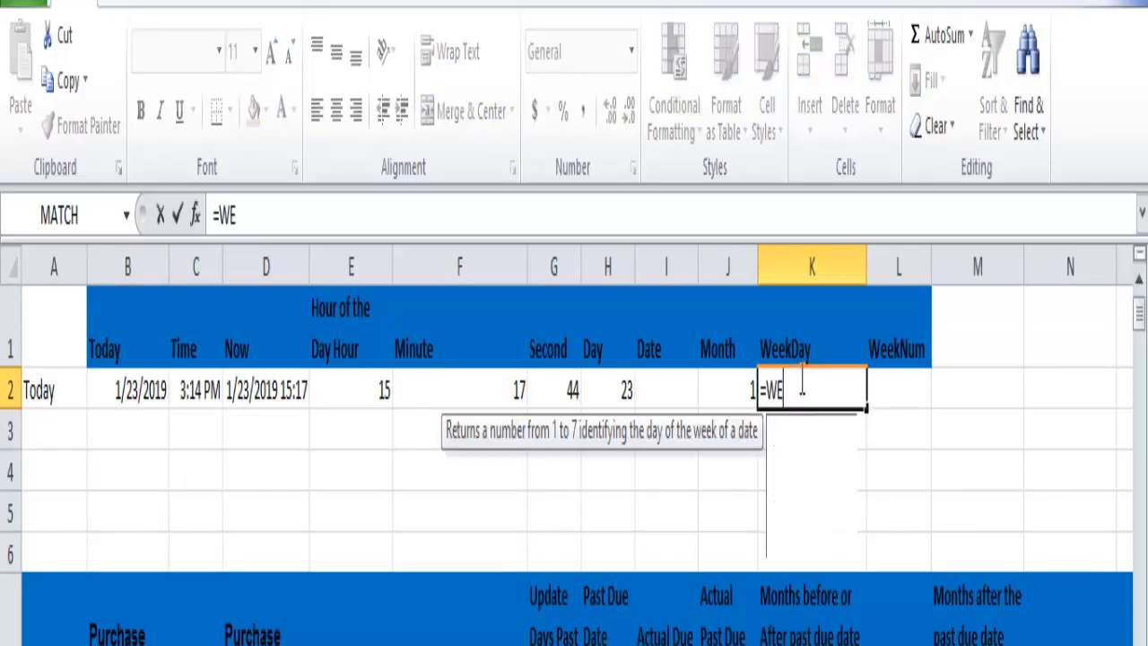
type("E")
double_click(805, 437)
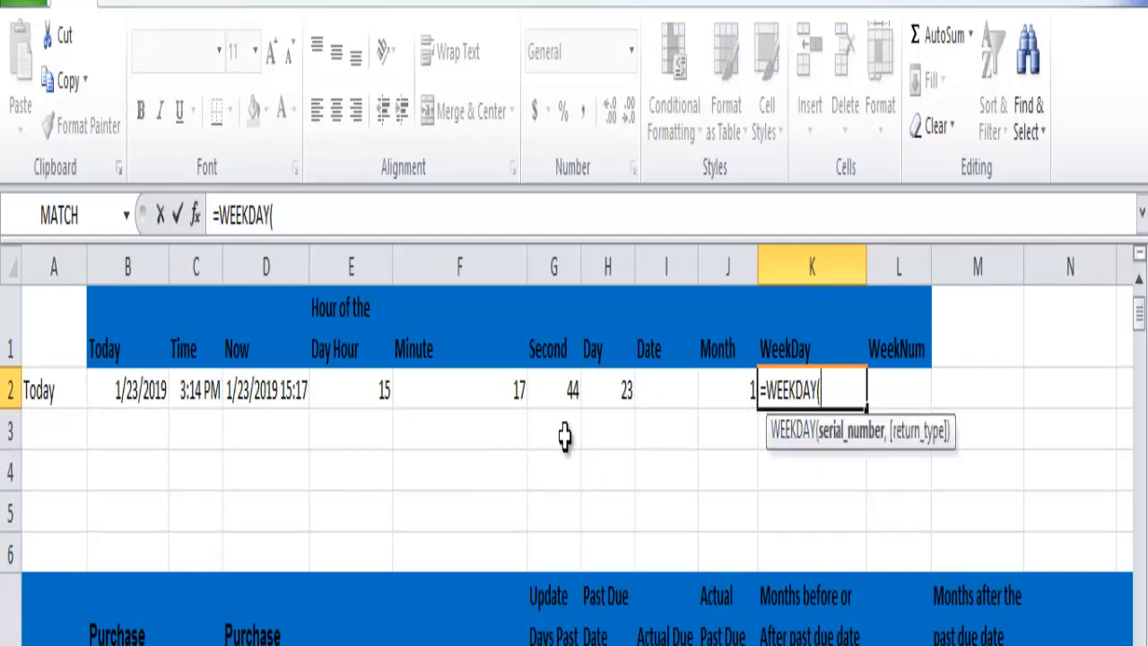
left_click(259, 391)
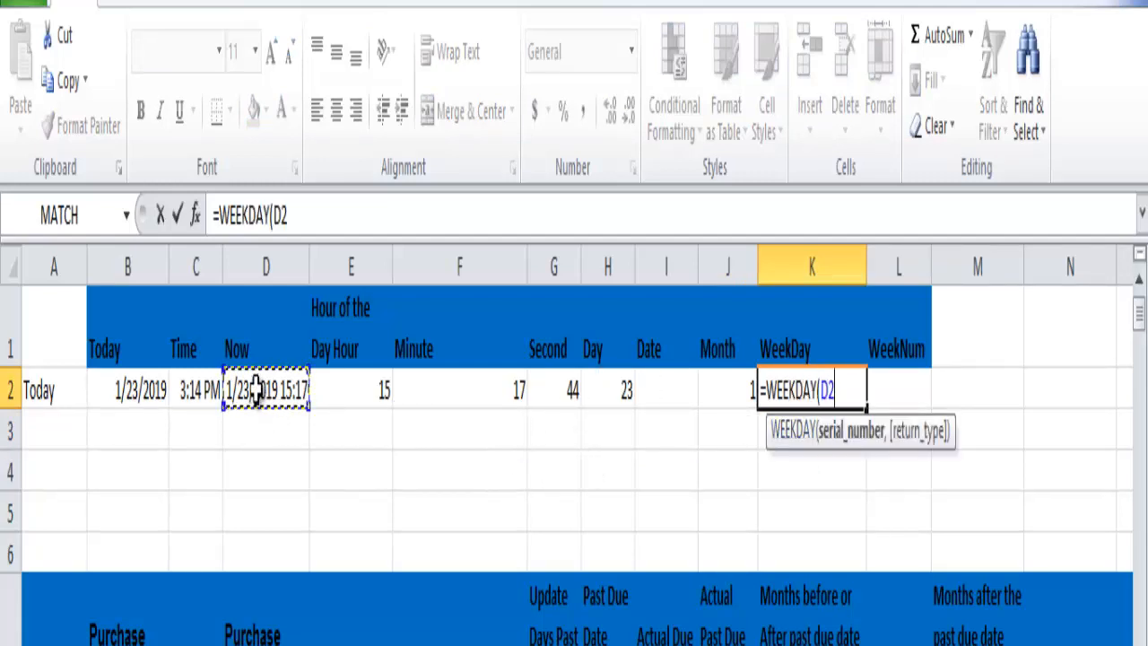
type(")")
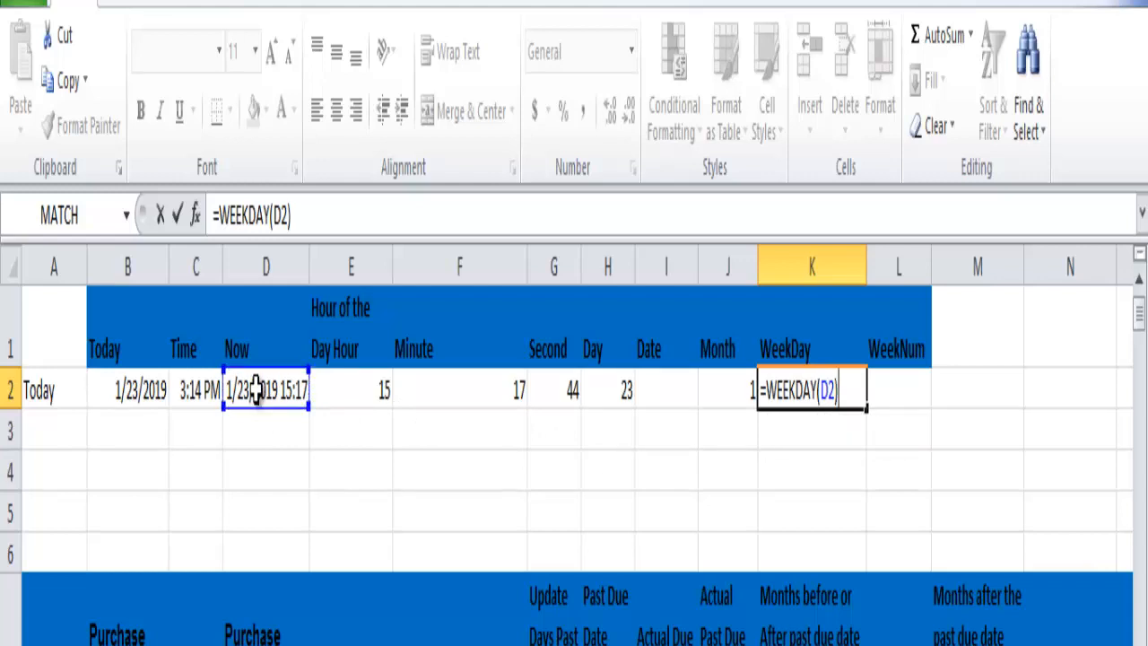
key("Return")
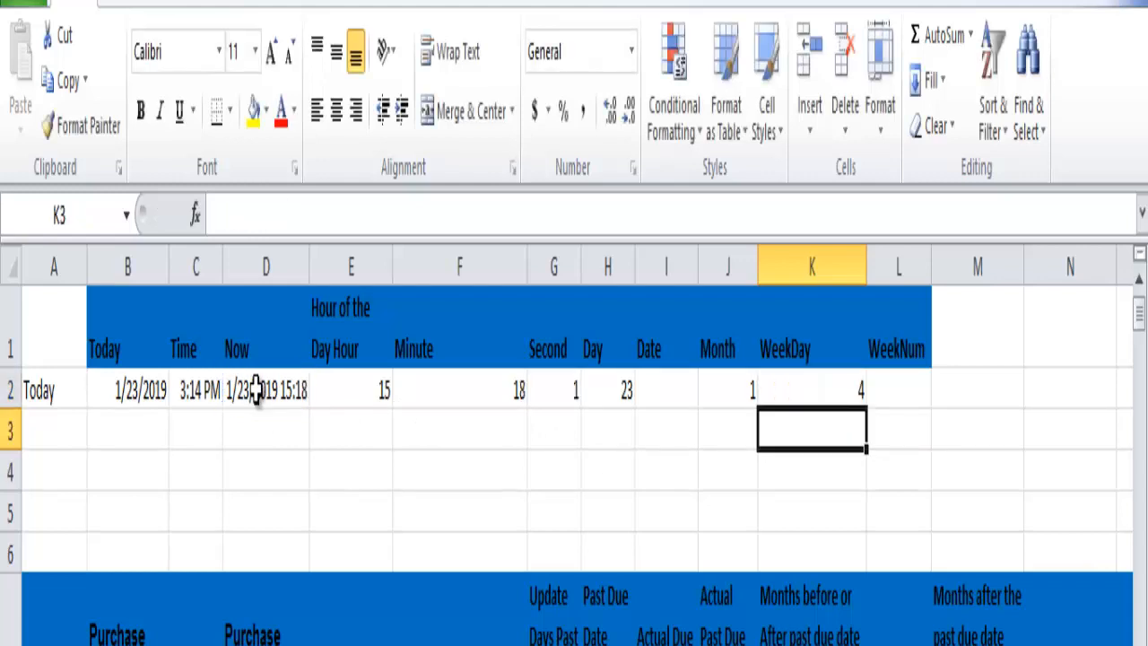
Step: Enter the formula =WEEKNUM(D2,1) in cell L2 to return the week number with weeks beginning on Sunday
key("ctrl+Page_Down")
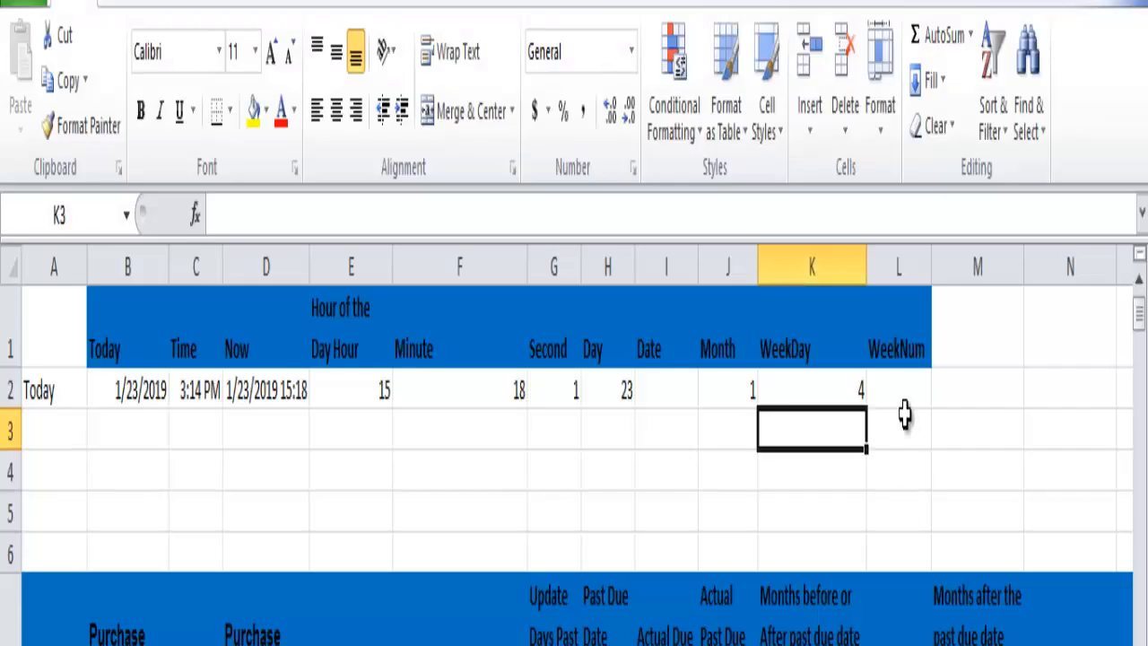
left_click(900, 388)
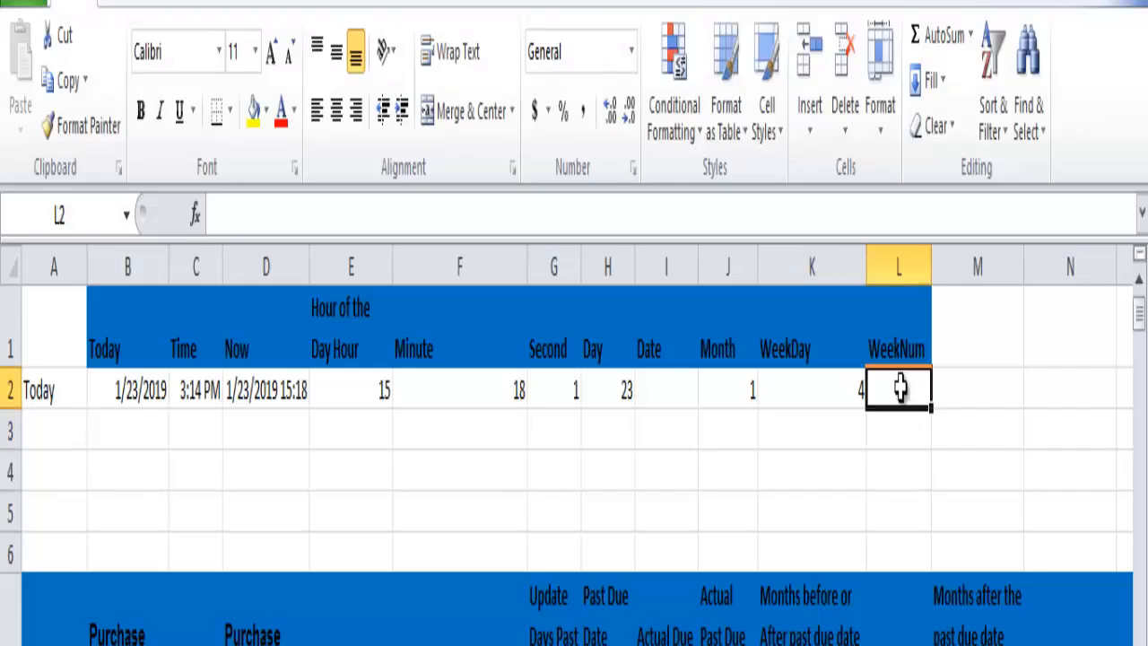
type("=")
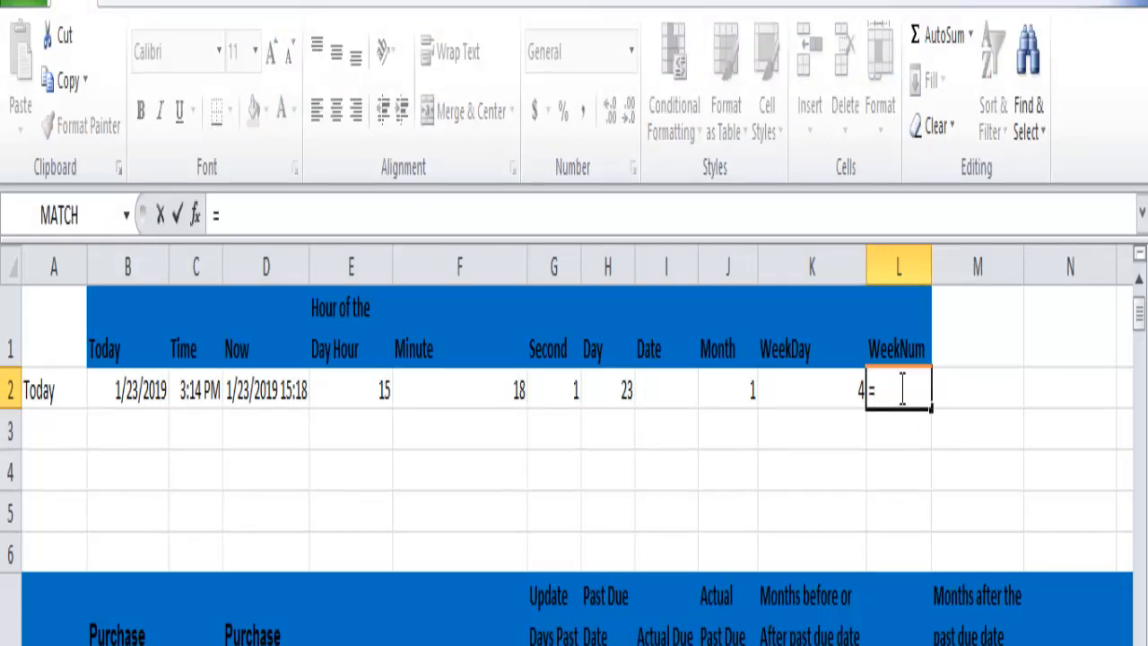
type("WEEK")
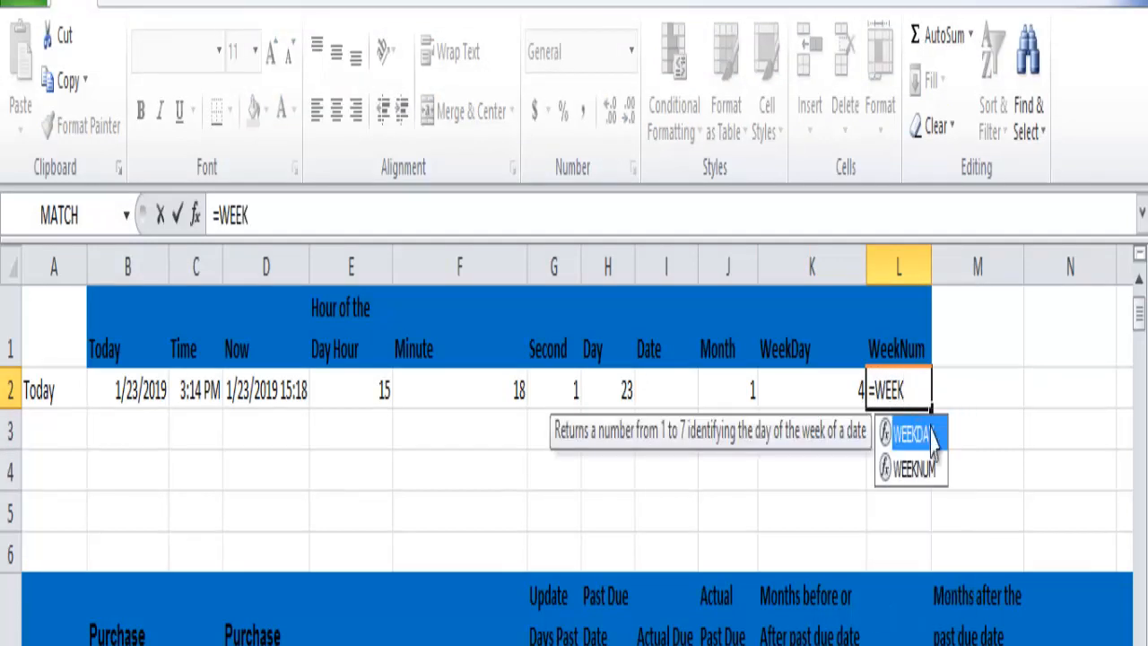
double_click(920, 468)
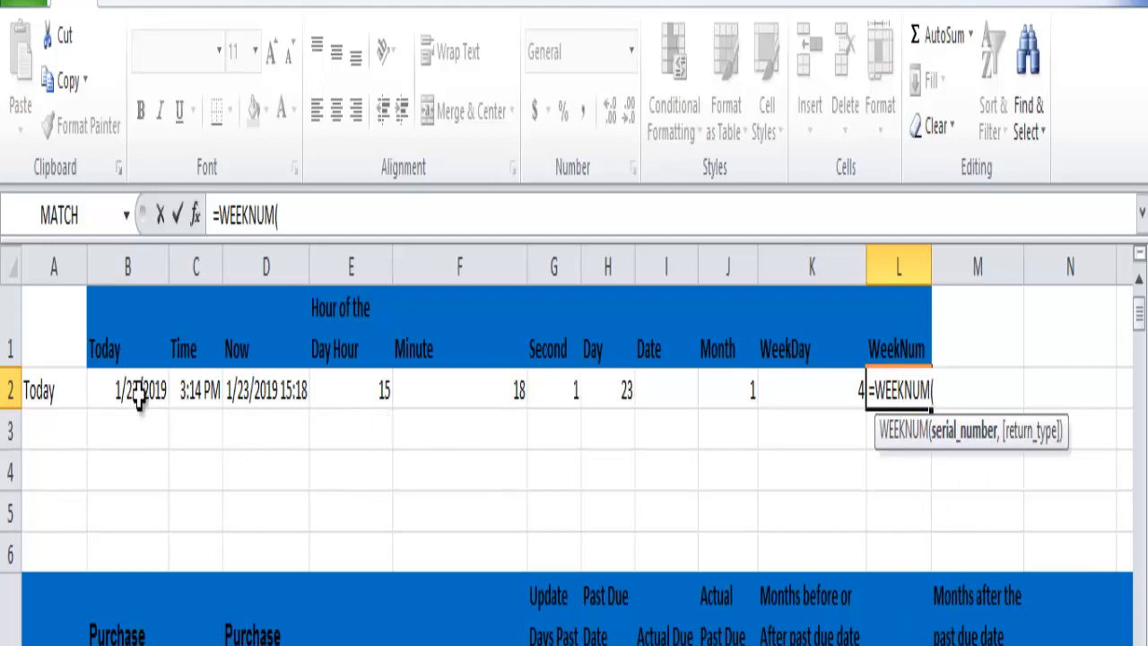
left_click(257, 391)
type(",")
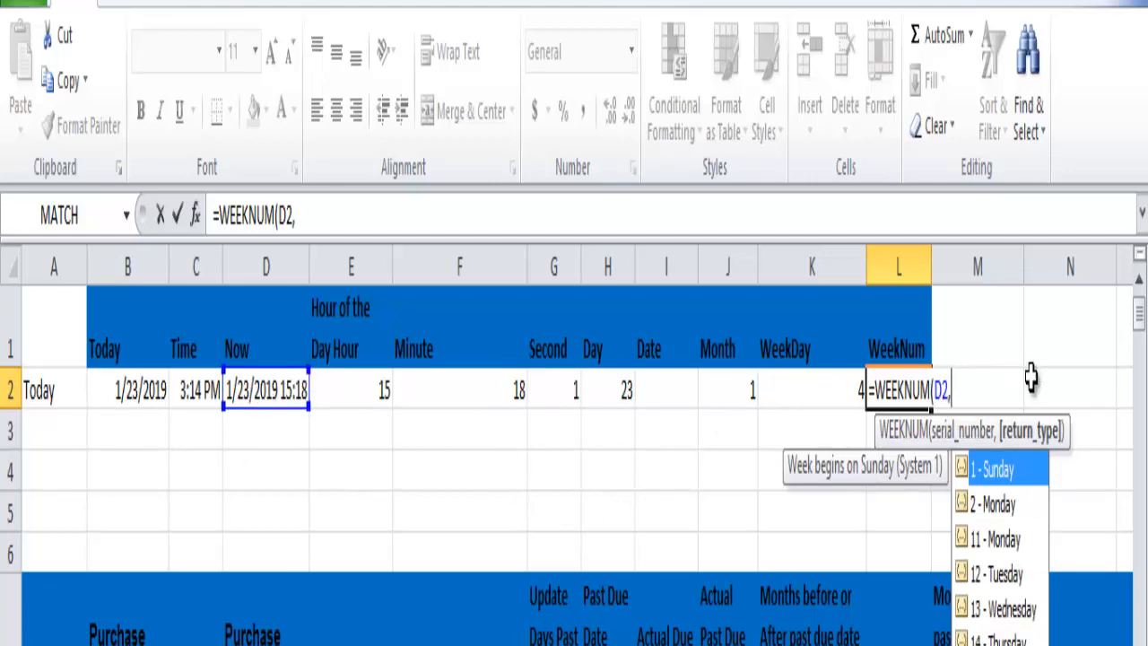
double_click(1007, 474)
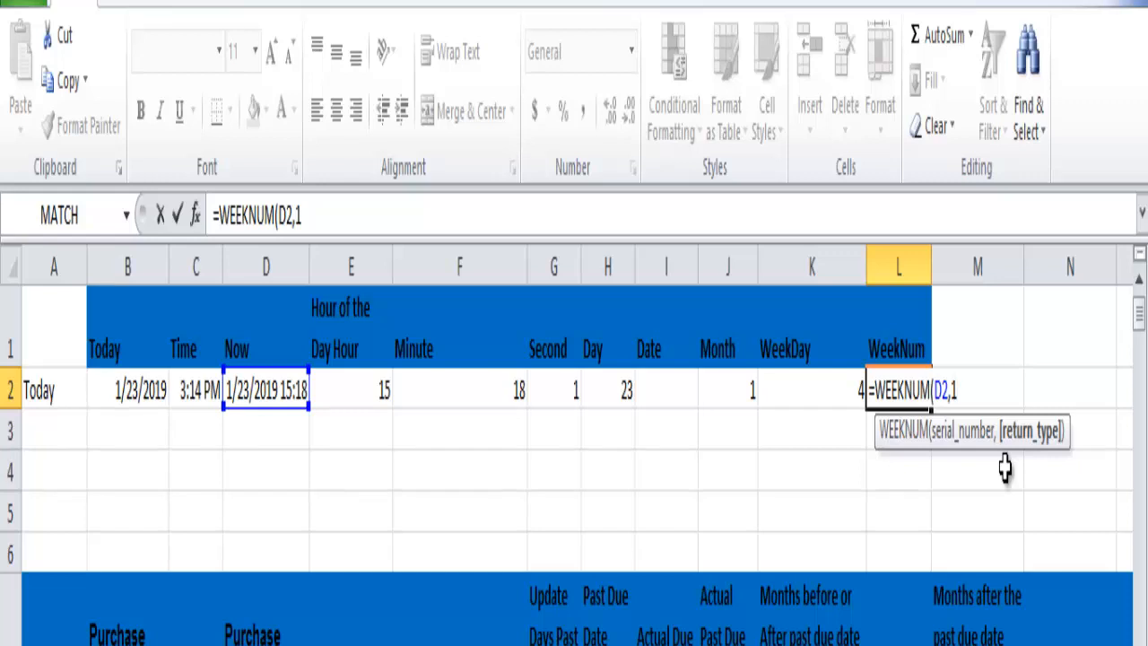
key("BackSpace")
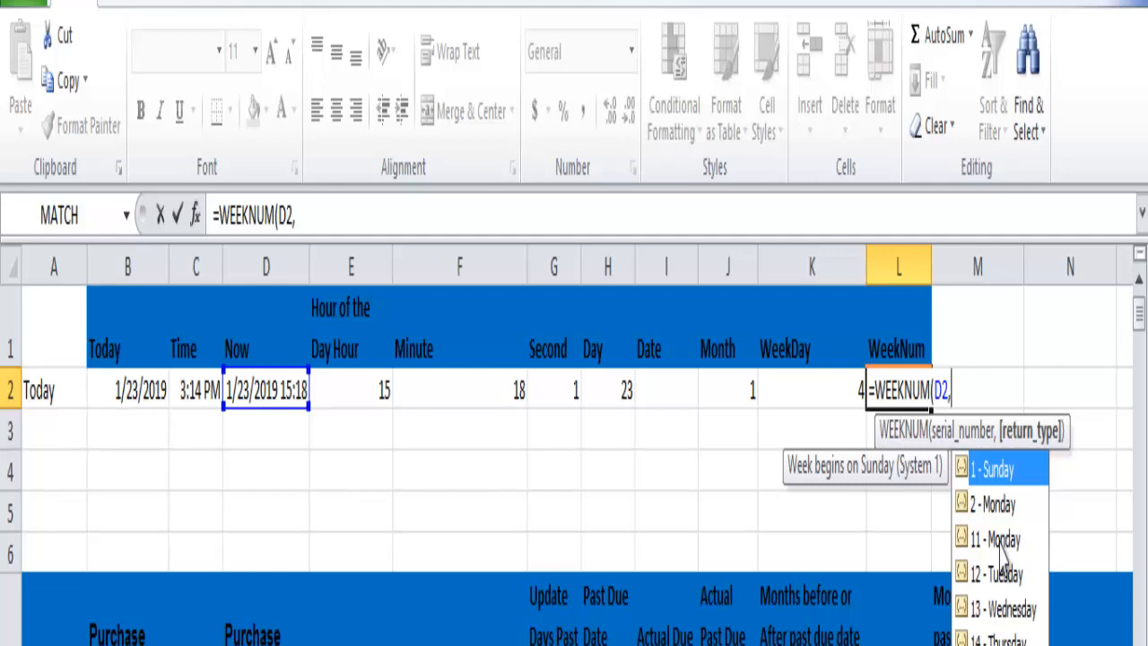
double_click(1001, 470)
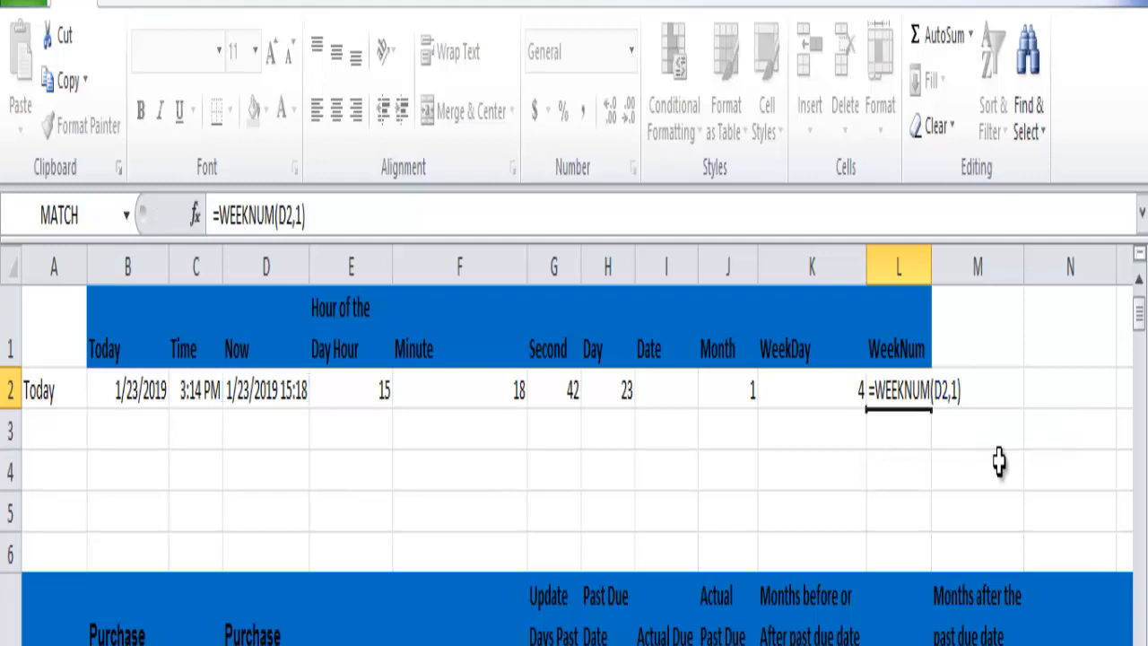
key("Return")
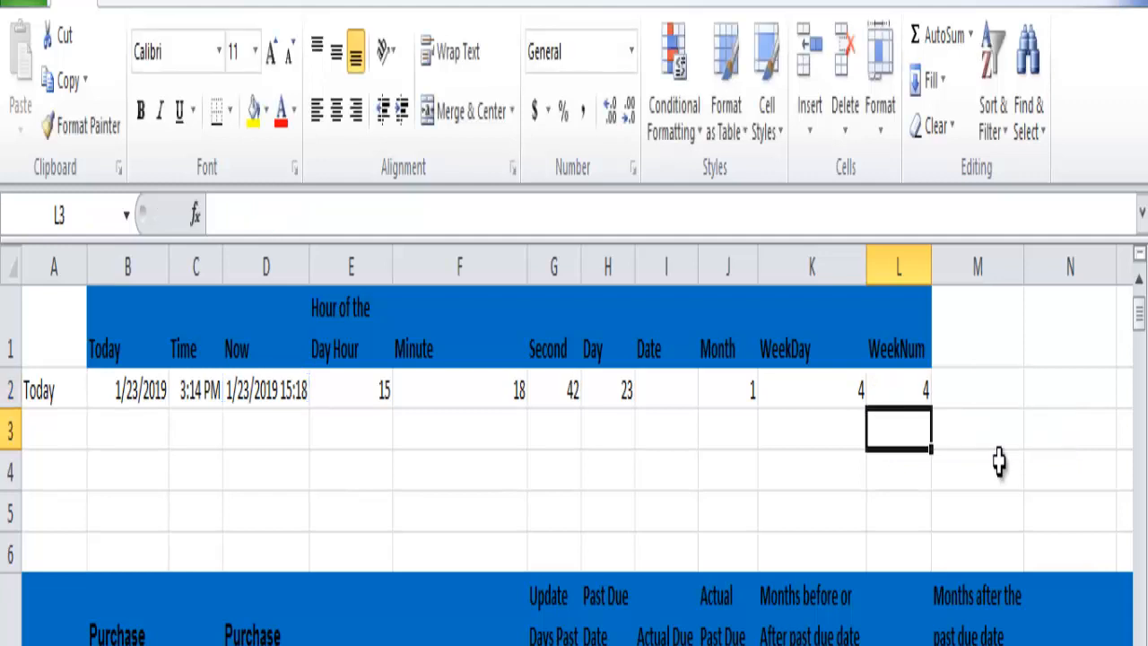
double_click(999, 462)
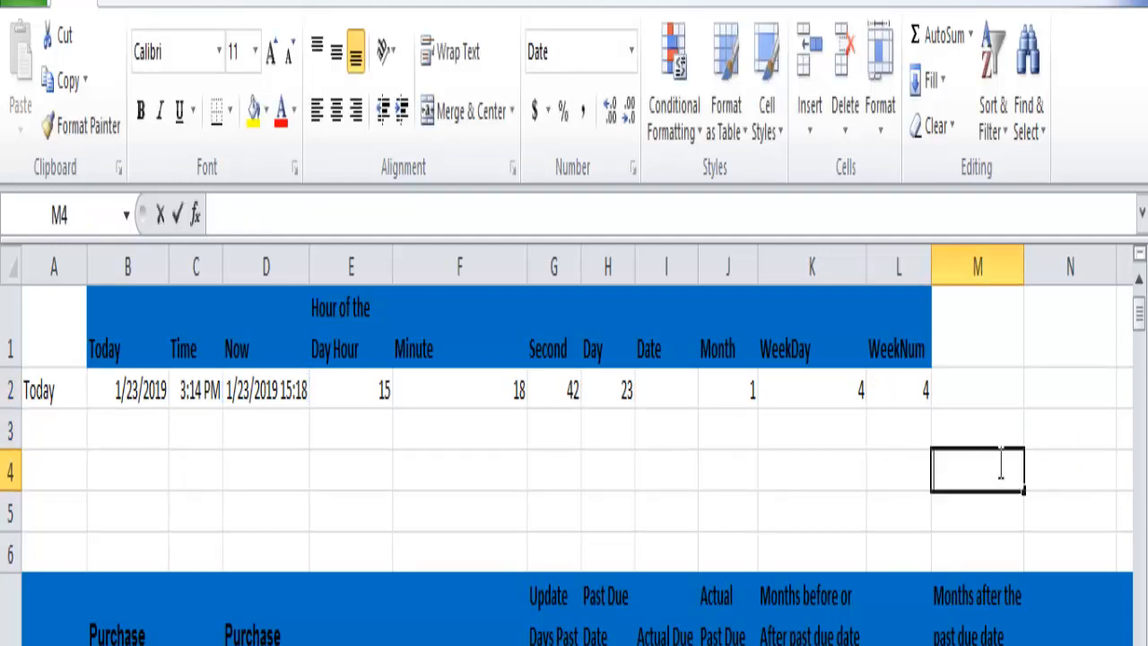
left_click(966, 438)
double_click(965, 438)
left_click(980, 376)
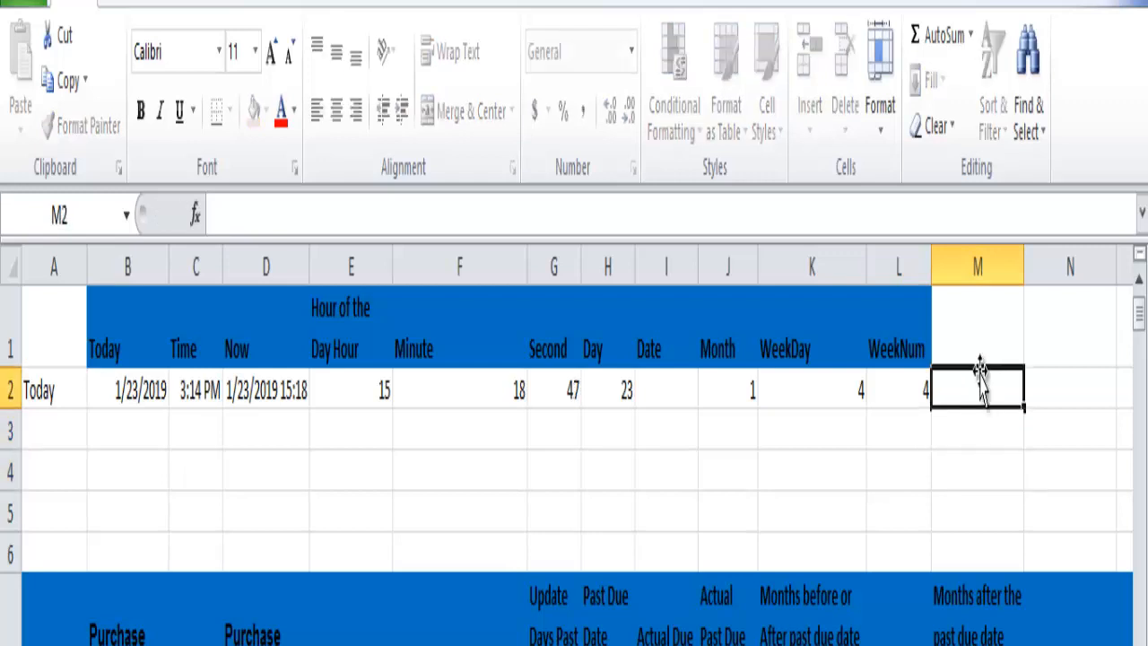
left_click(892, 489)
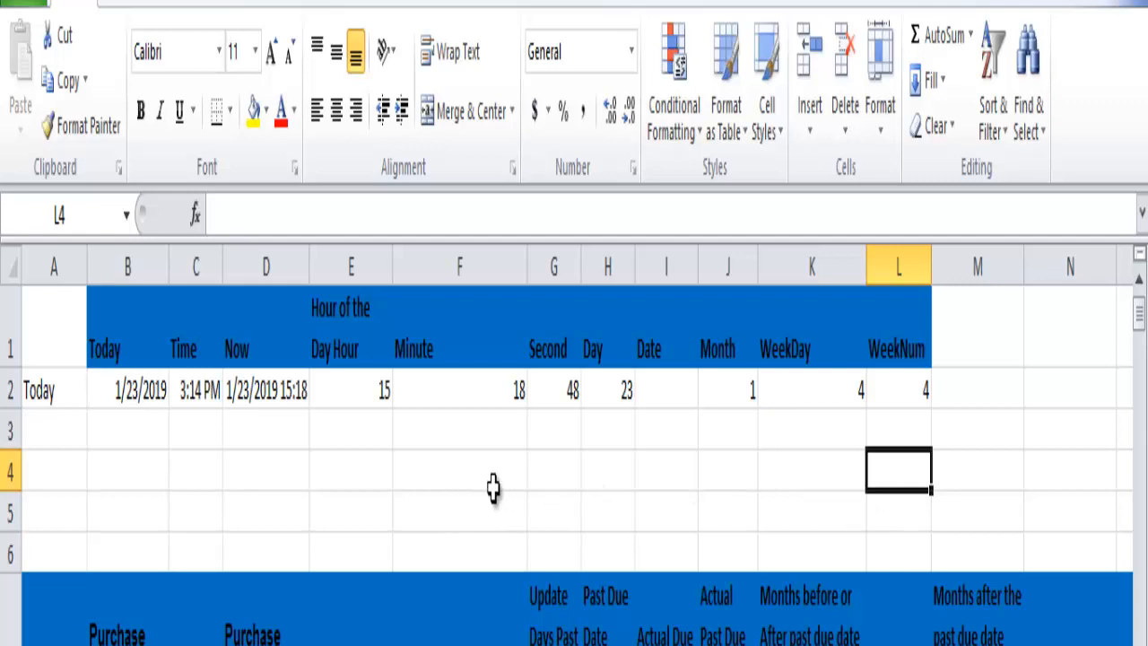
Step: Enter the year 2019, month 1 and day 20 in cells J4, K4 and L4
left_click(721, 472)
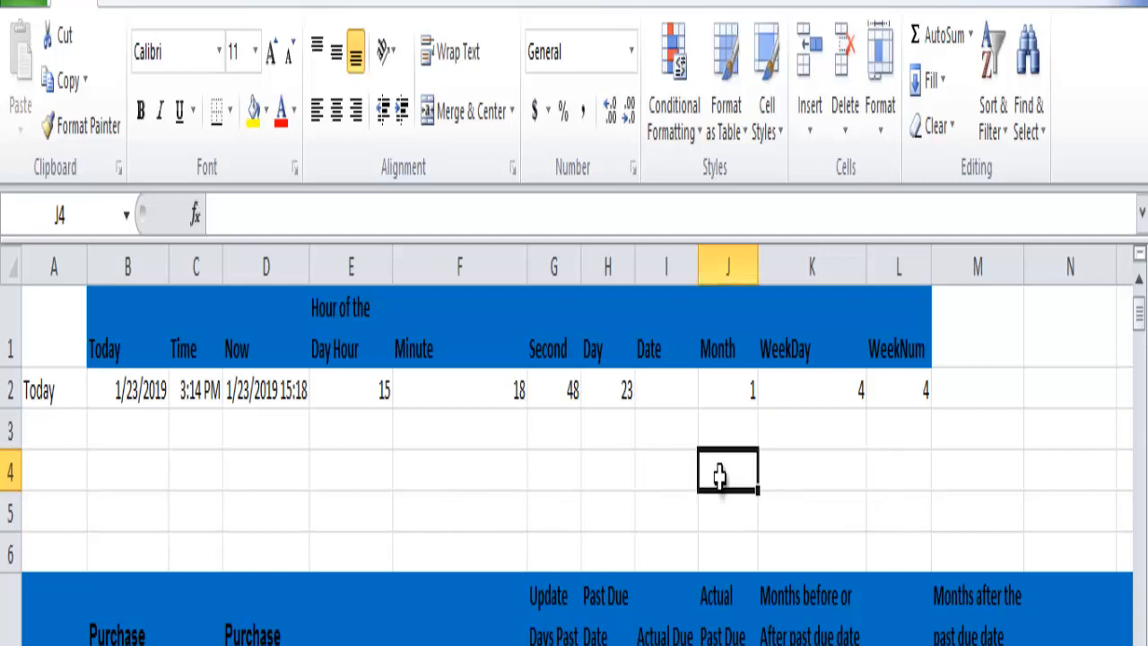
type("2019")
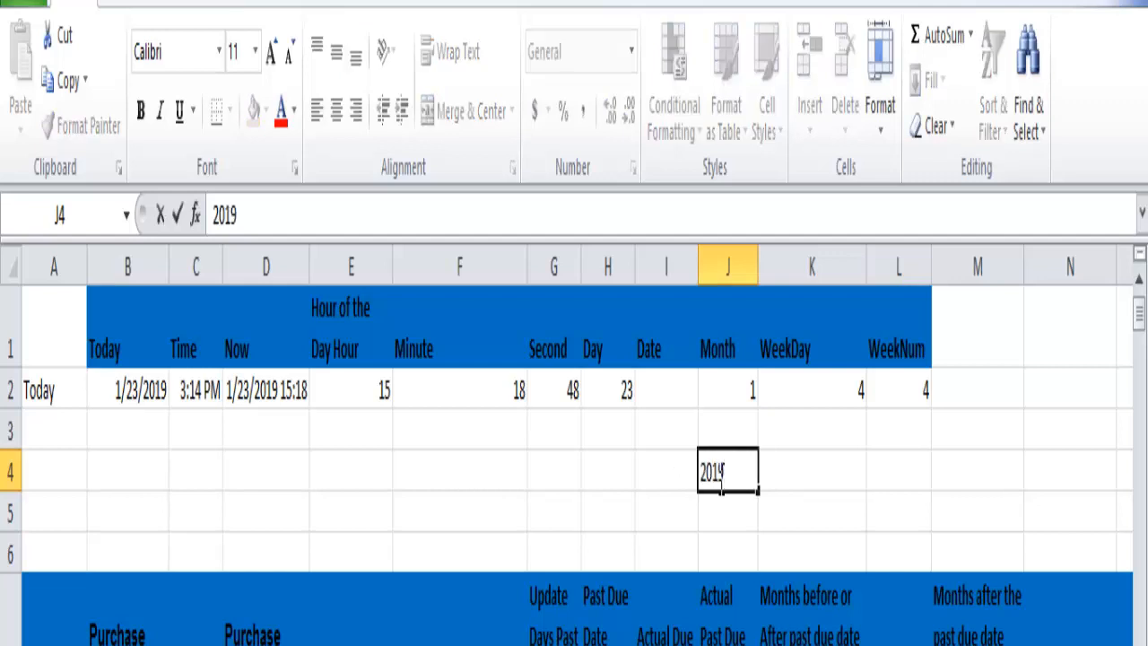
key("Tab")
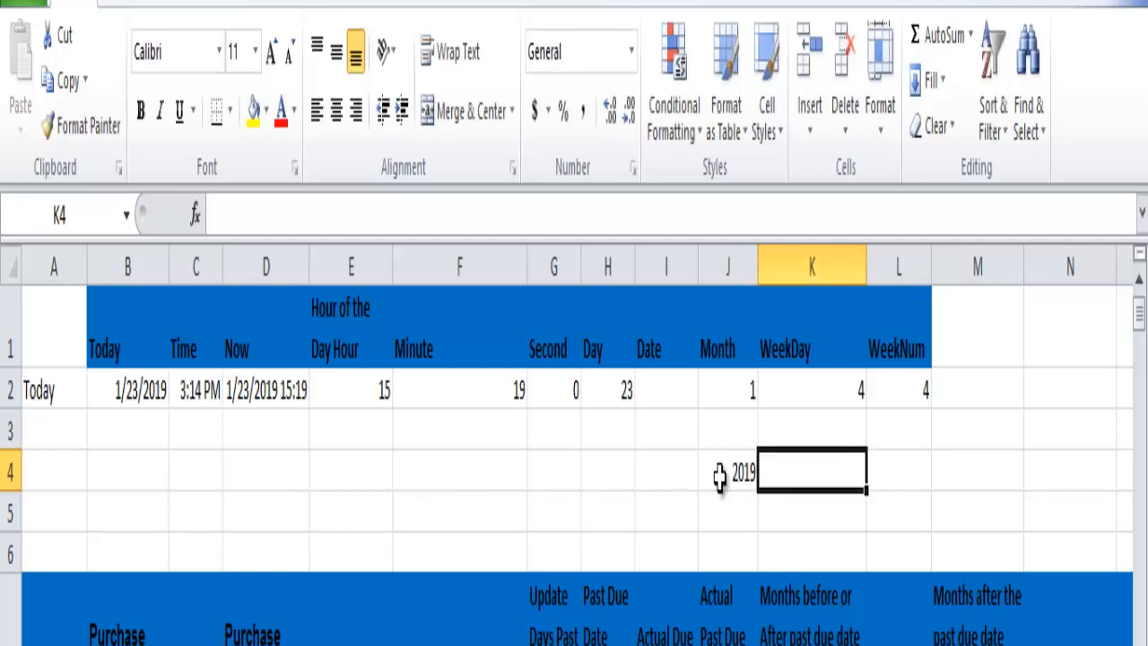
type("1")
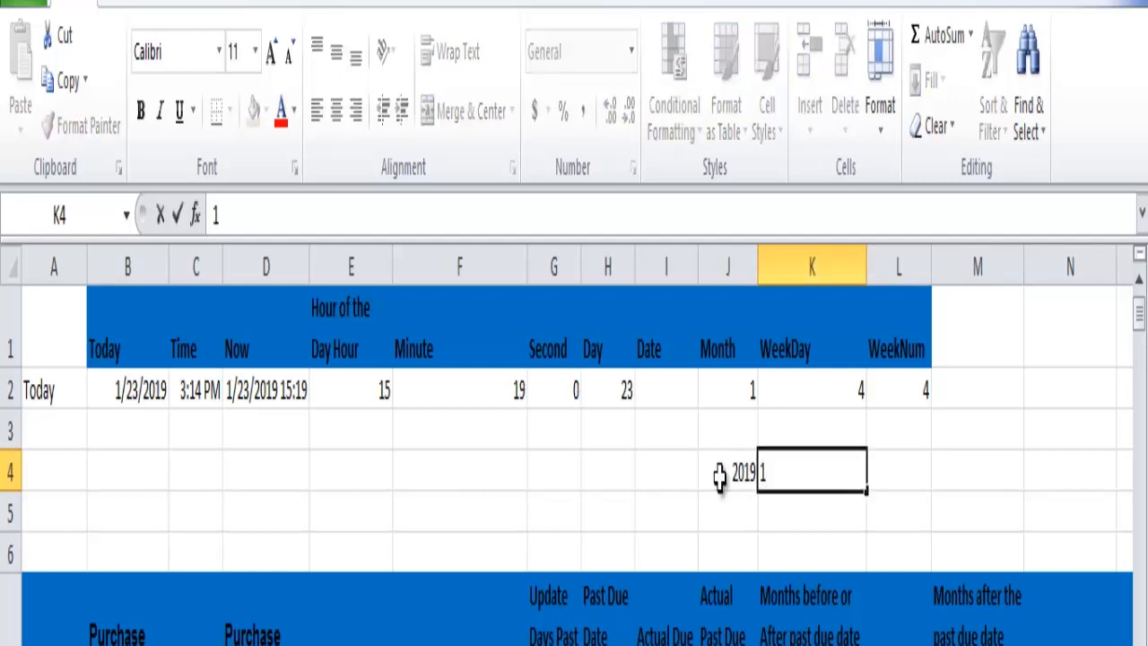
key("Tab")
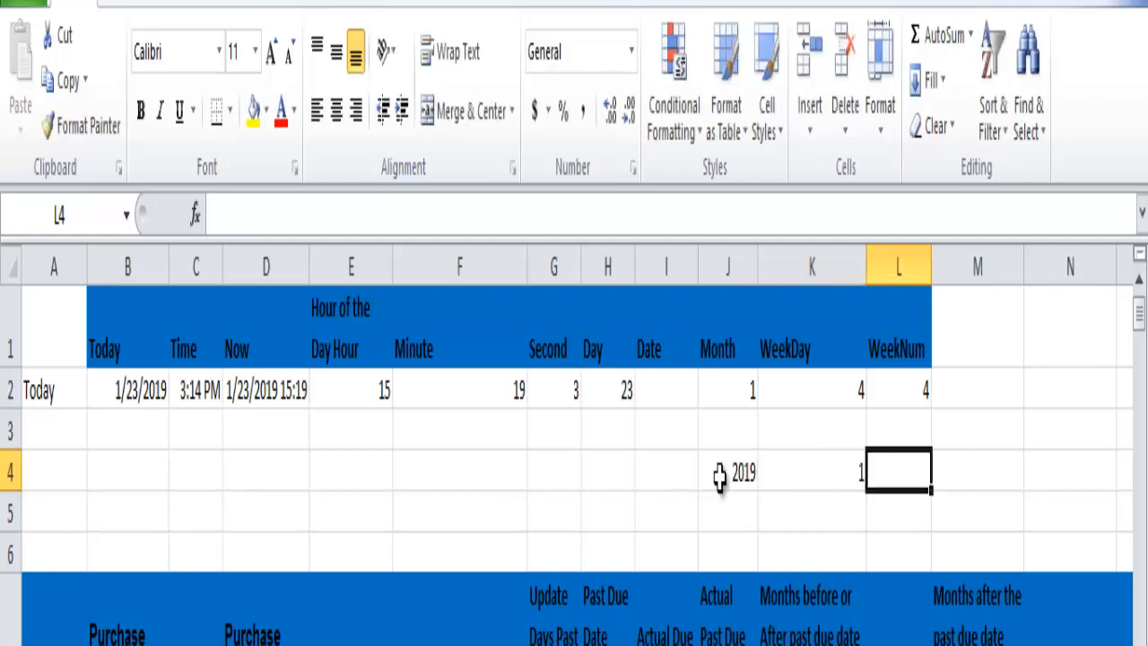
type("20")
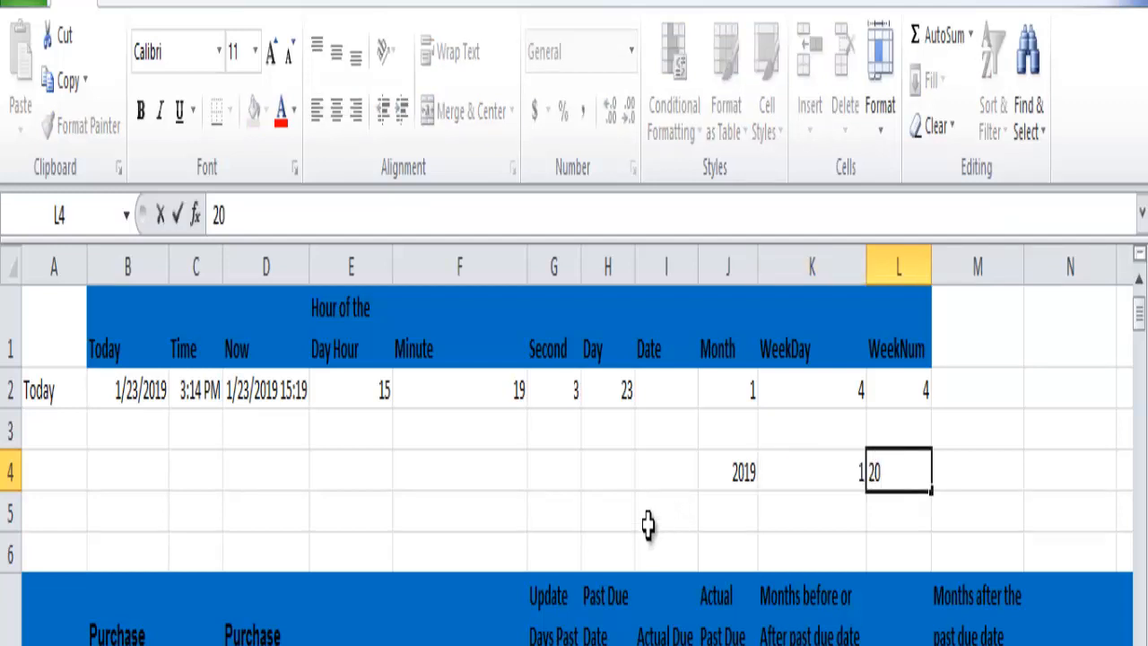
left_click(647, 526)
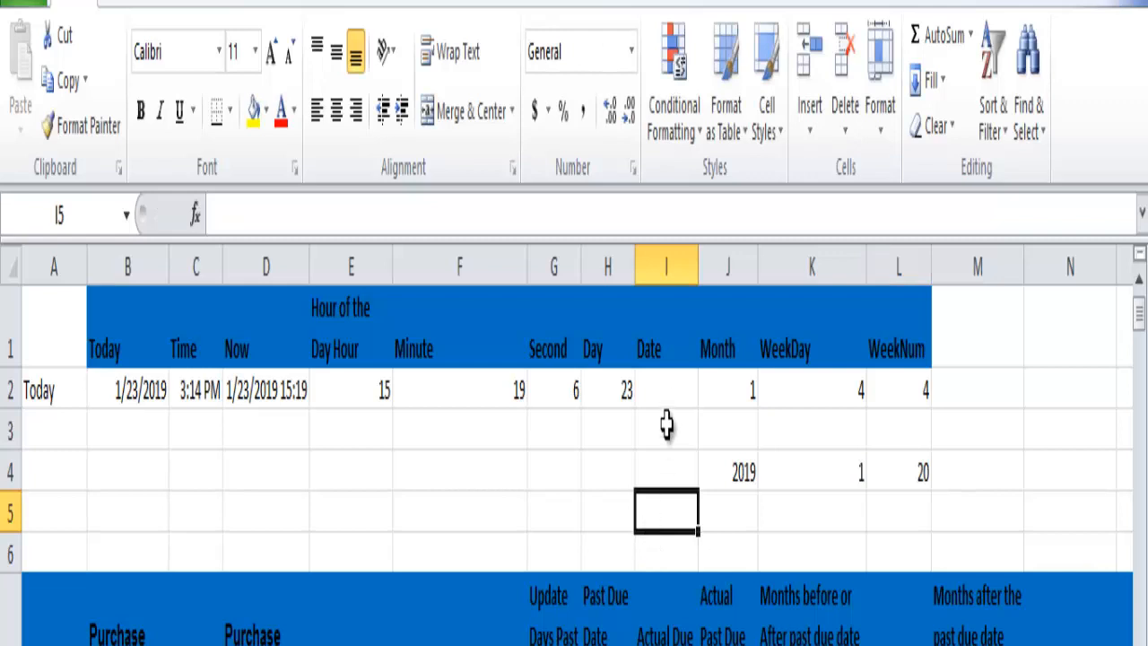
Step: Enter the formula =DATE(J4,K4,L4) in cell I2 to build a date from the separate year, month and day
left_click(669, 388)
type("=DATE")
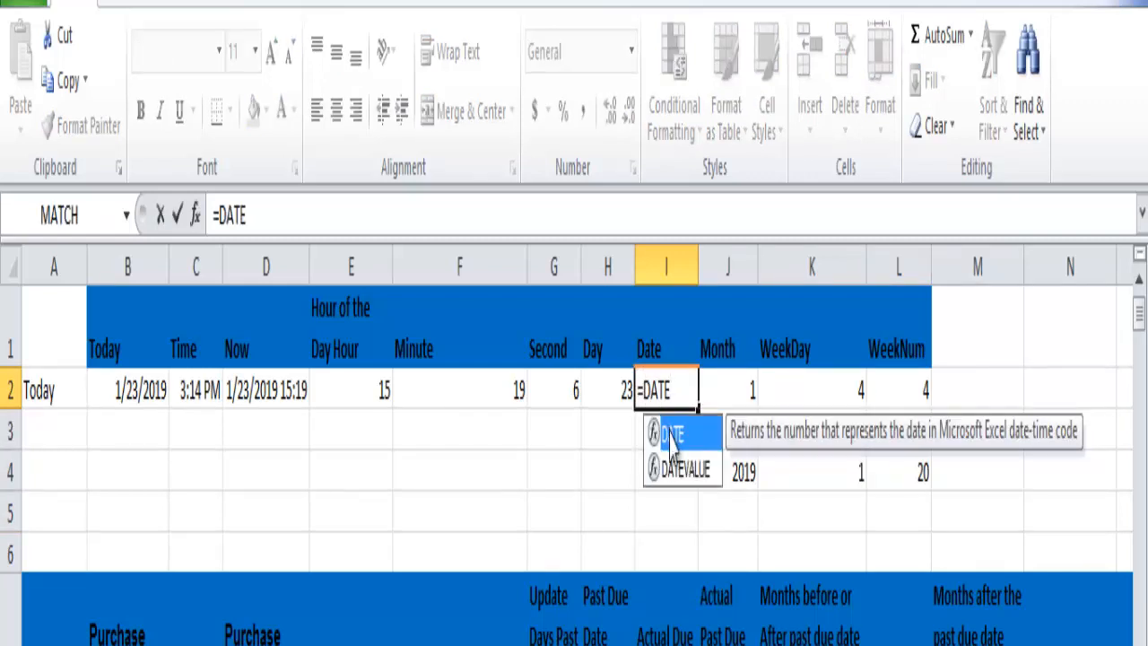
double_click(673, 433)
left_click(746, 474)
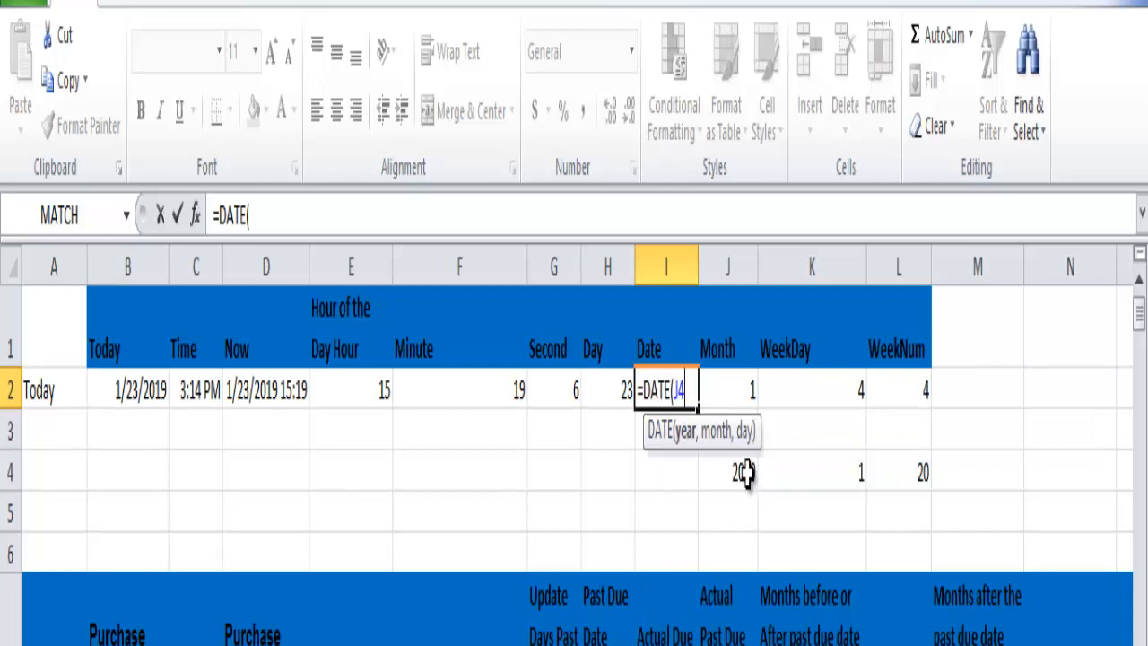
type(",")
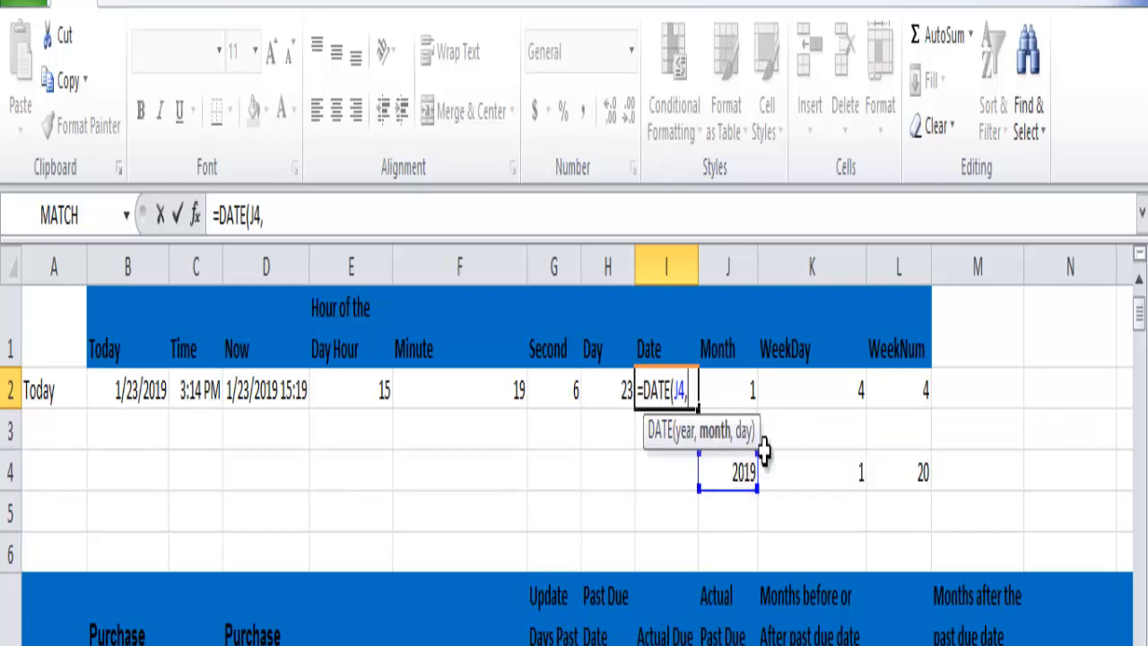
left_click(835, 475)
type(",")
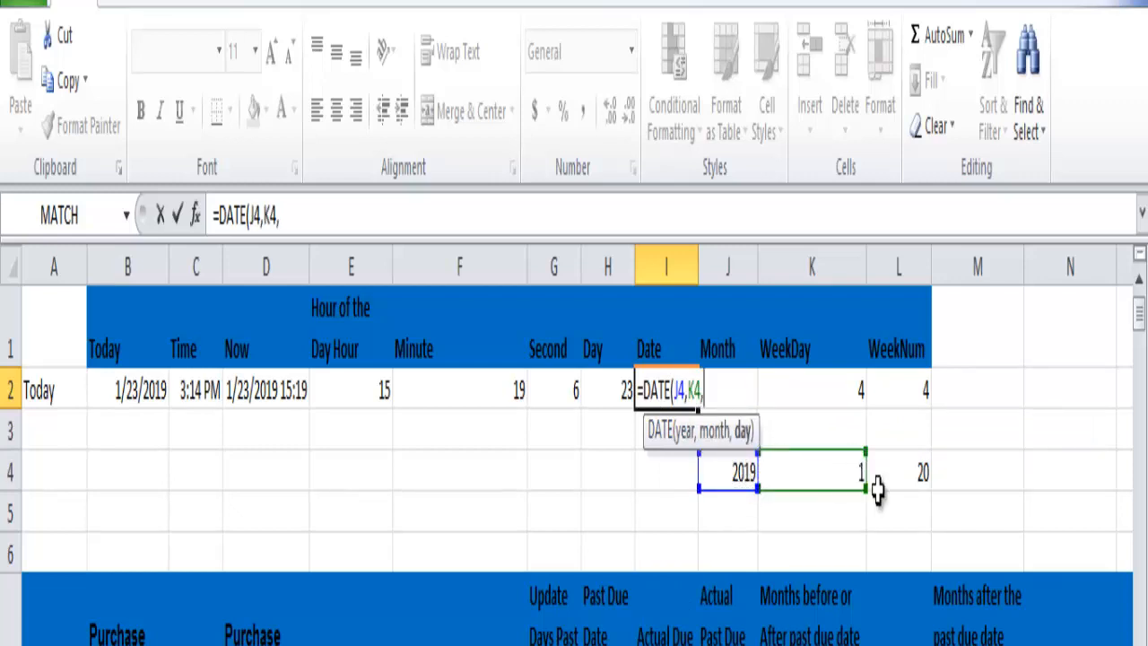
left_click(902, 476)
type(")")
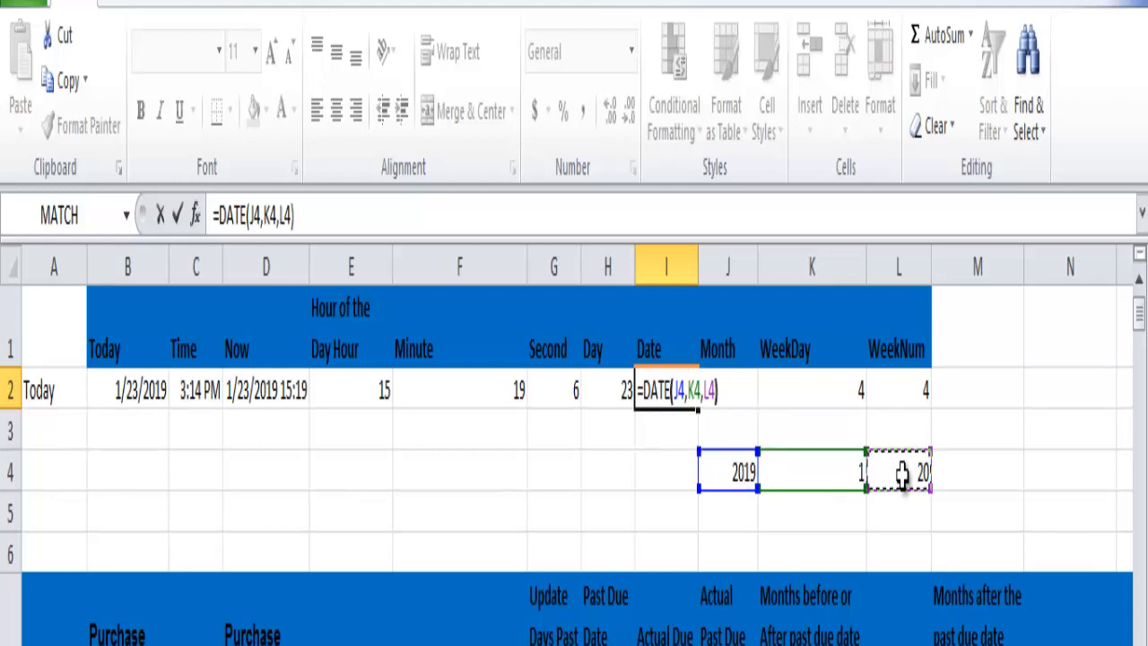
key("Return")
key("Return")
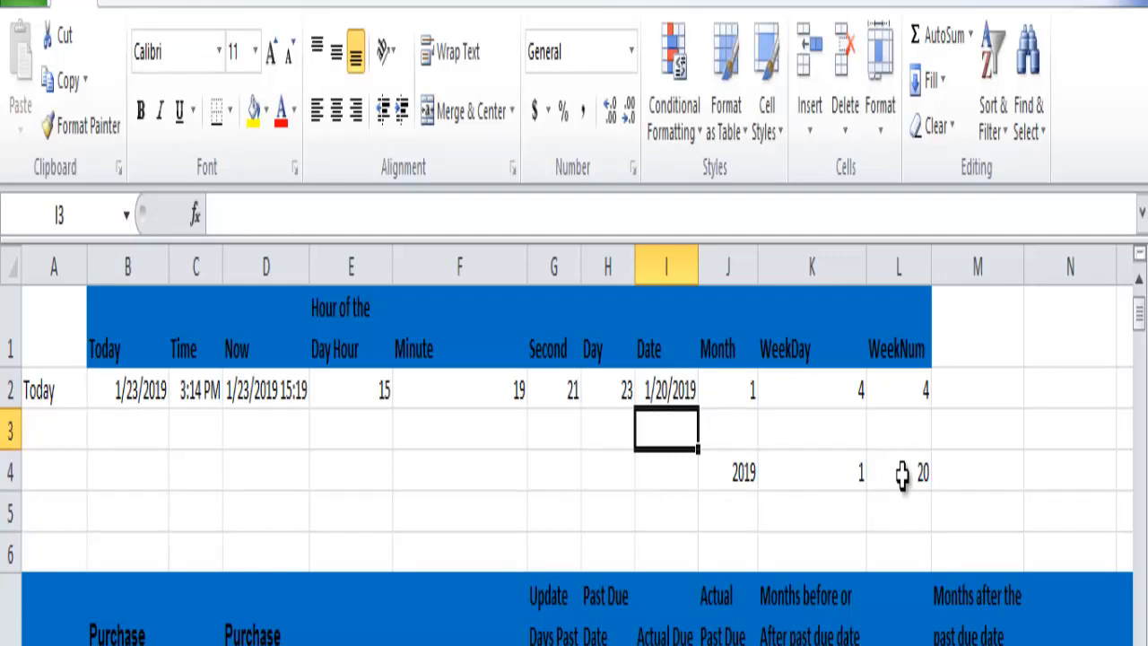
key("ctrl+Page_Down")
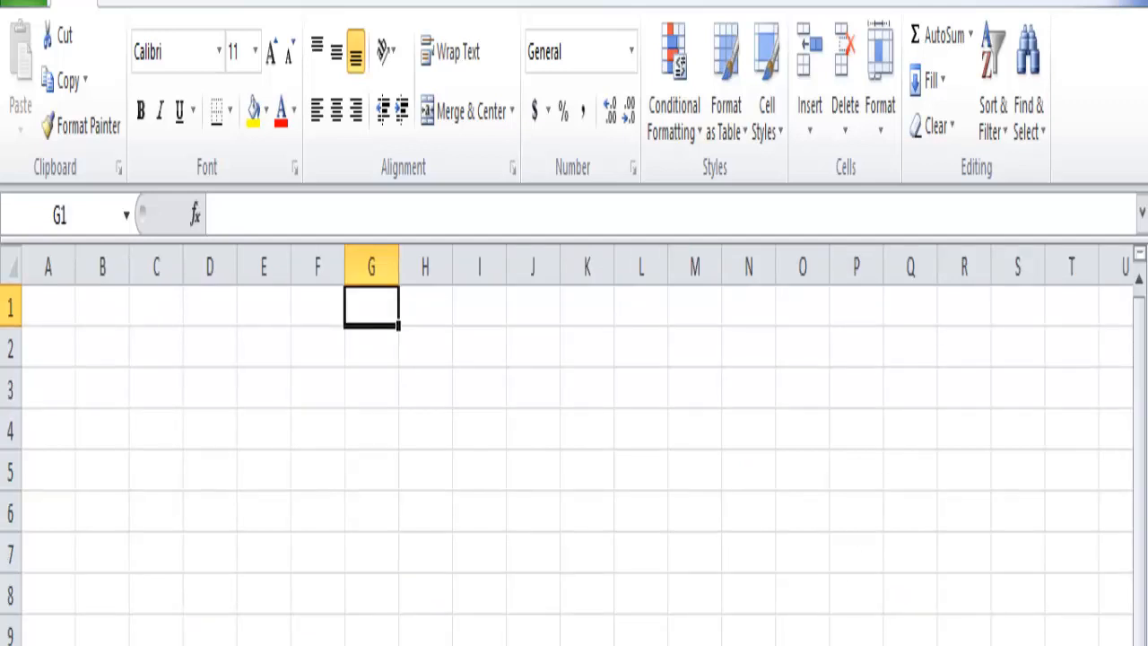
key("alt+Tab")
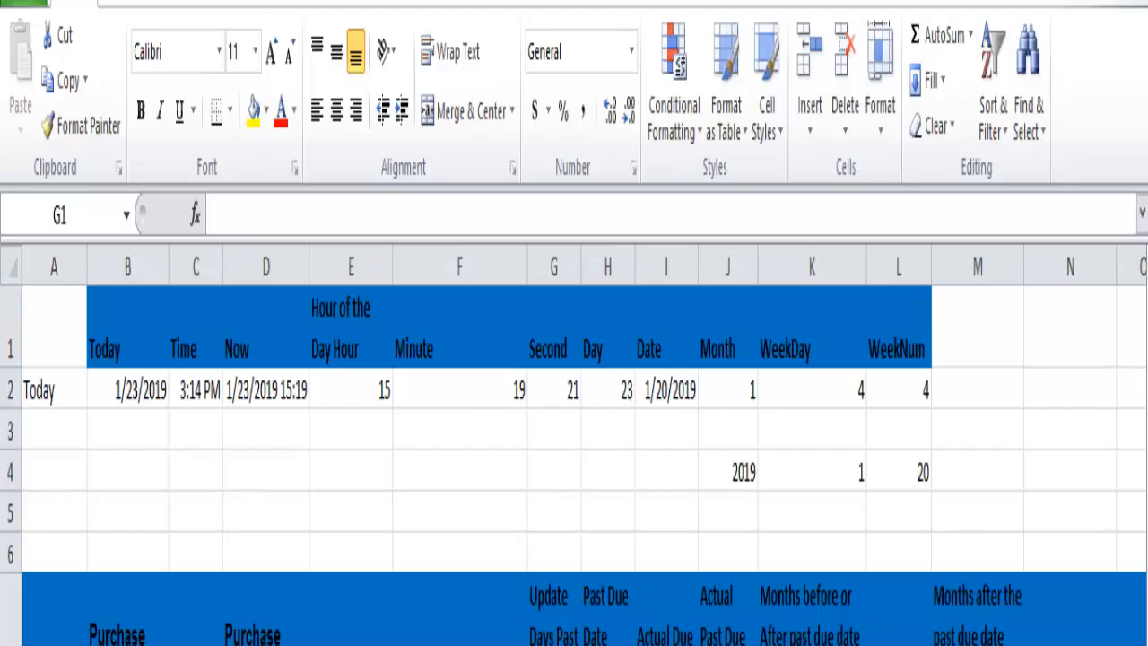
left_click(1015, 423)
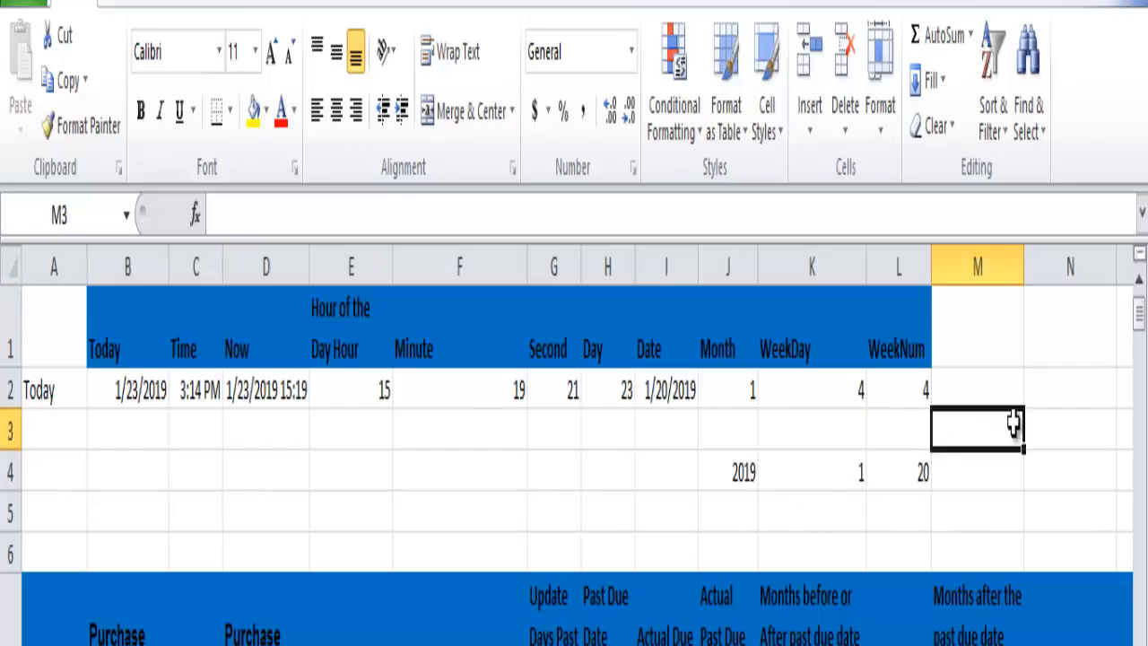
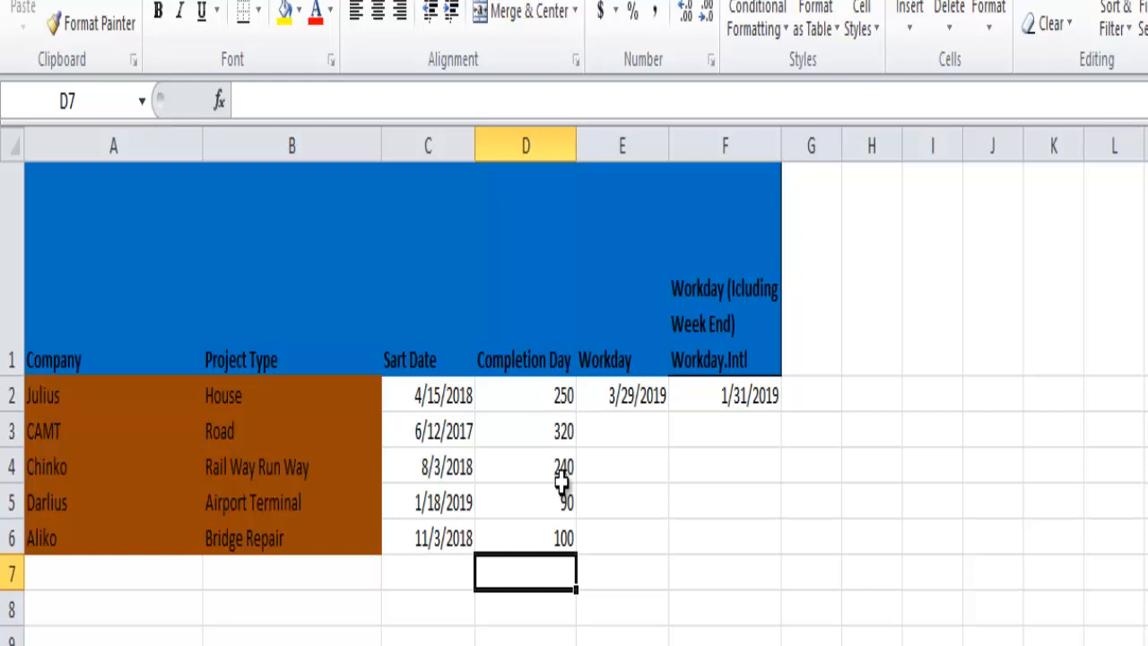
Step: Replace the content of cell E2 with the formula =WORKDAY(C2,D2) to calculate the first project's completion date
left_click(635, 399)
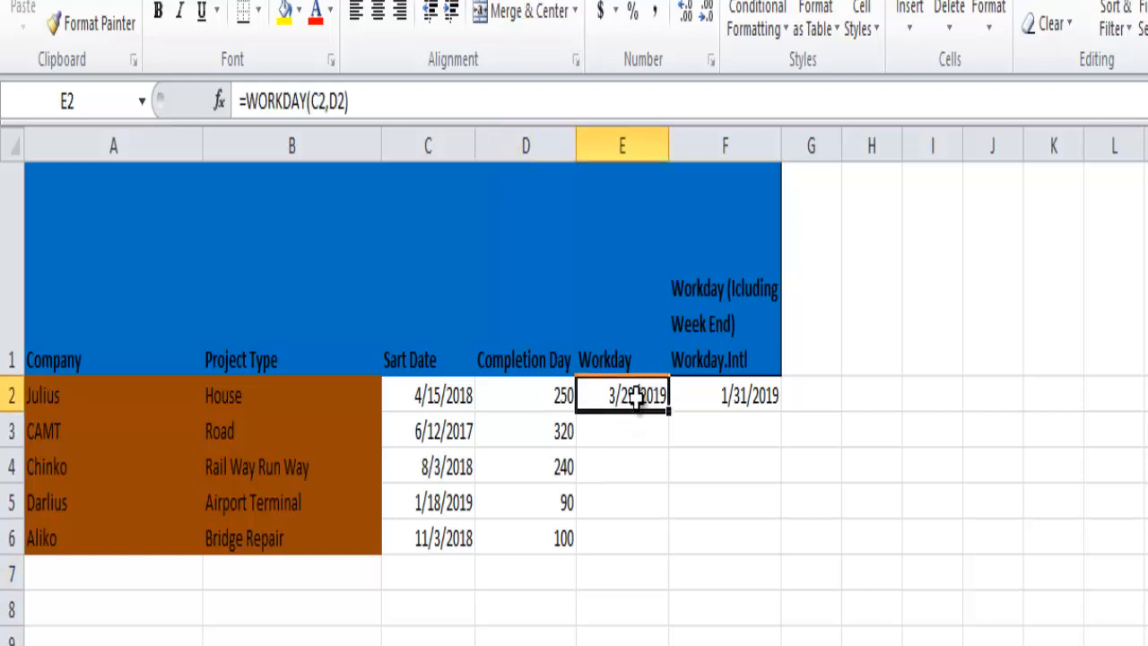
key("Delete")
type("=")
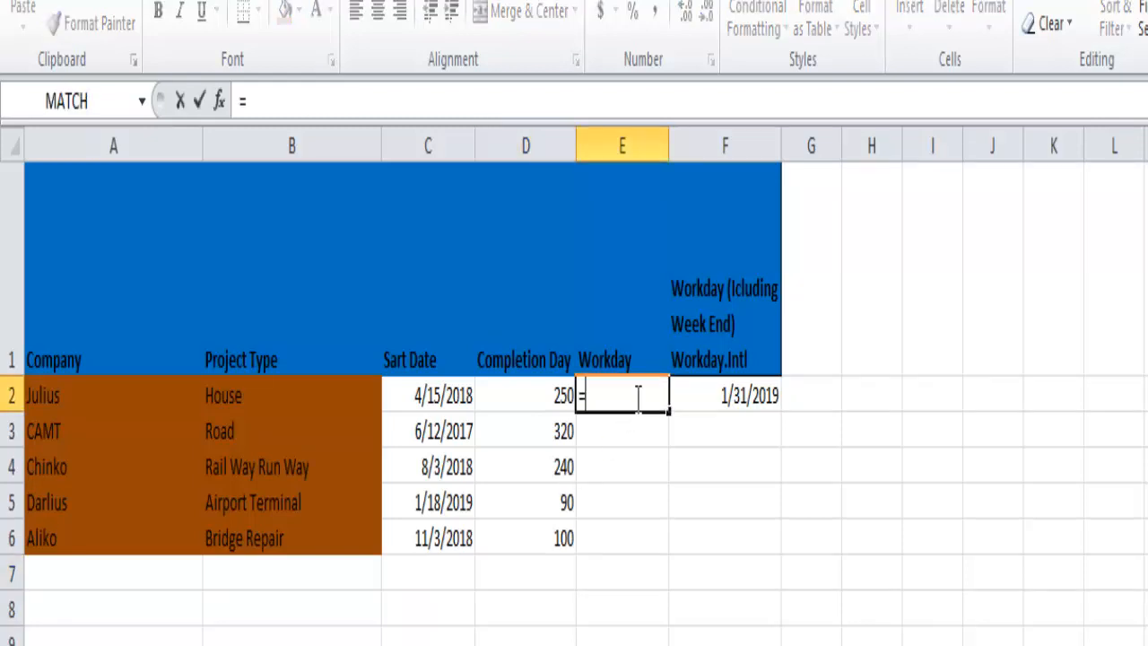
type("WORK")
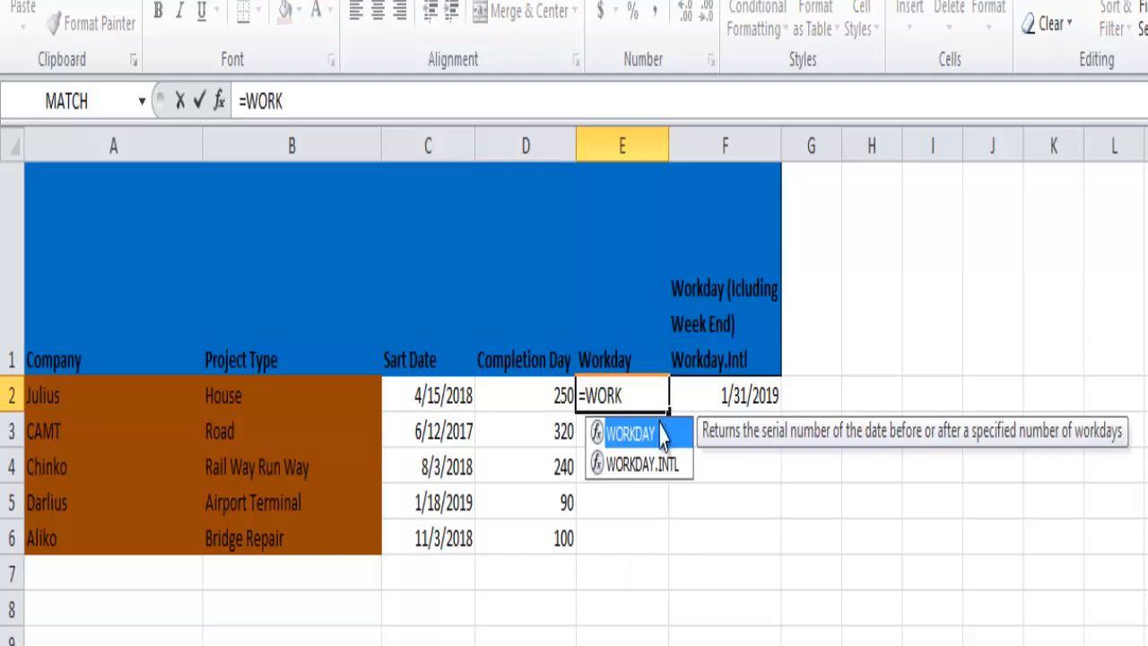
double_click(661, 435)
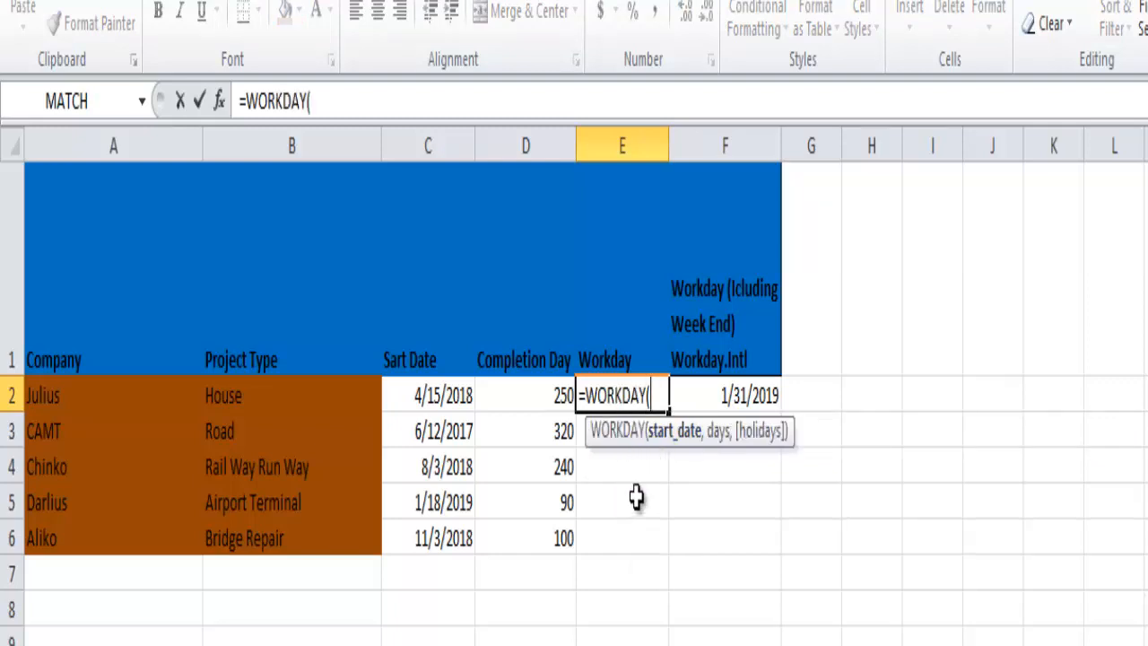
left_click(423, 392)
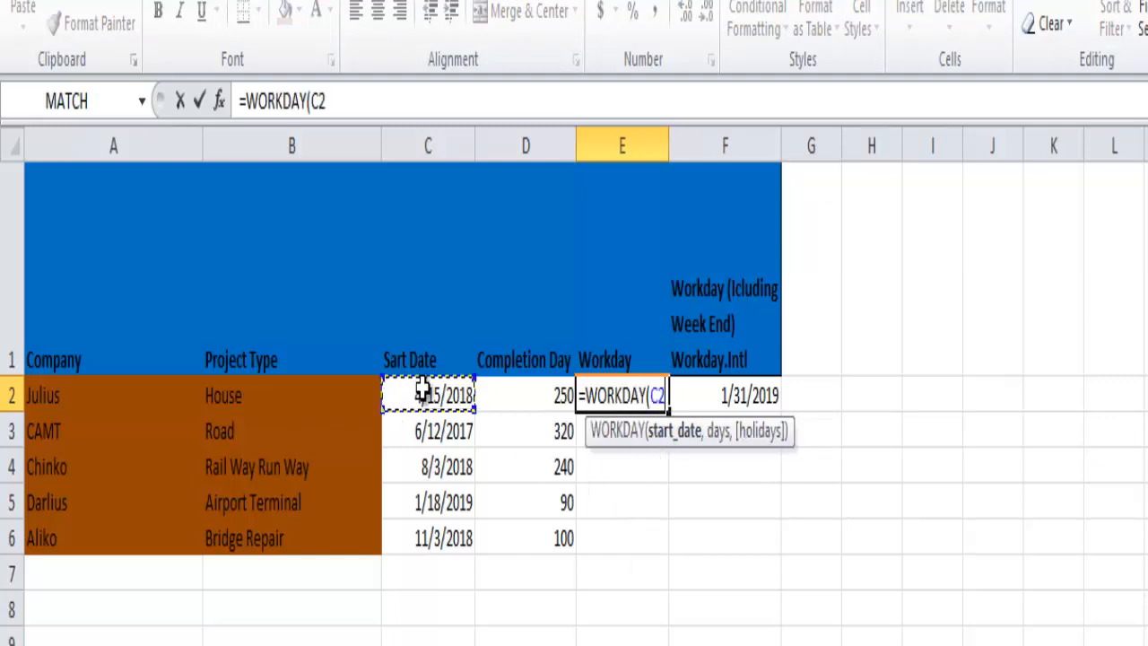
type(",")
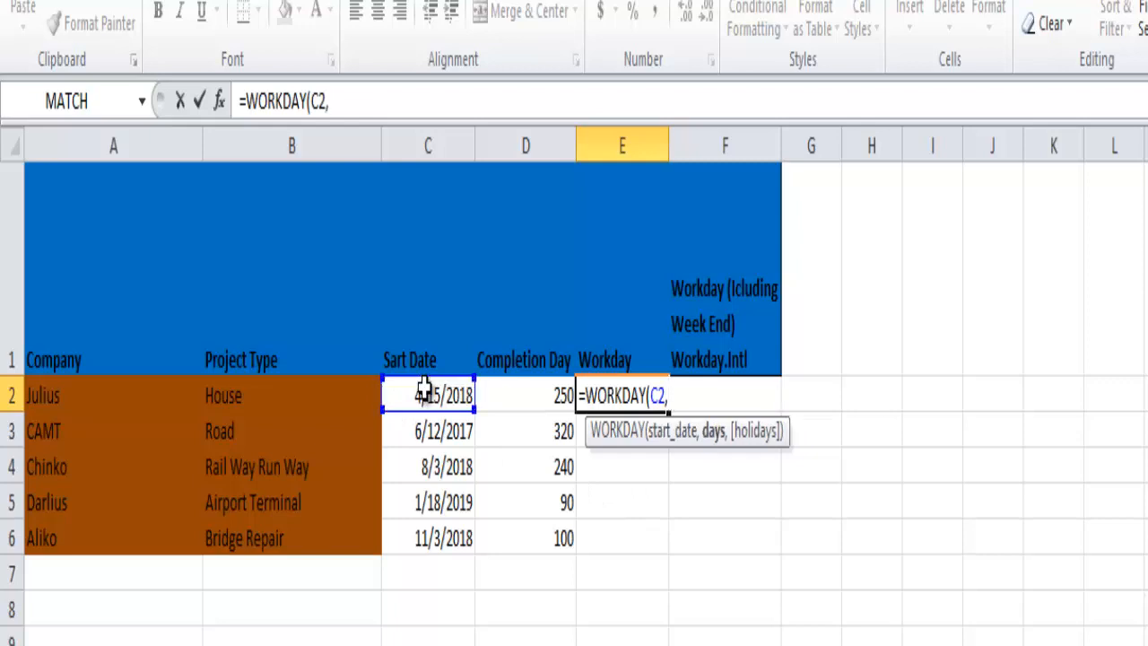
left_click(540, 392)
type(",")
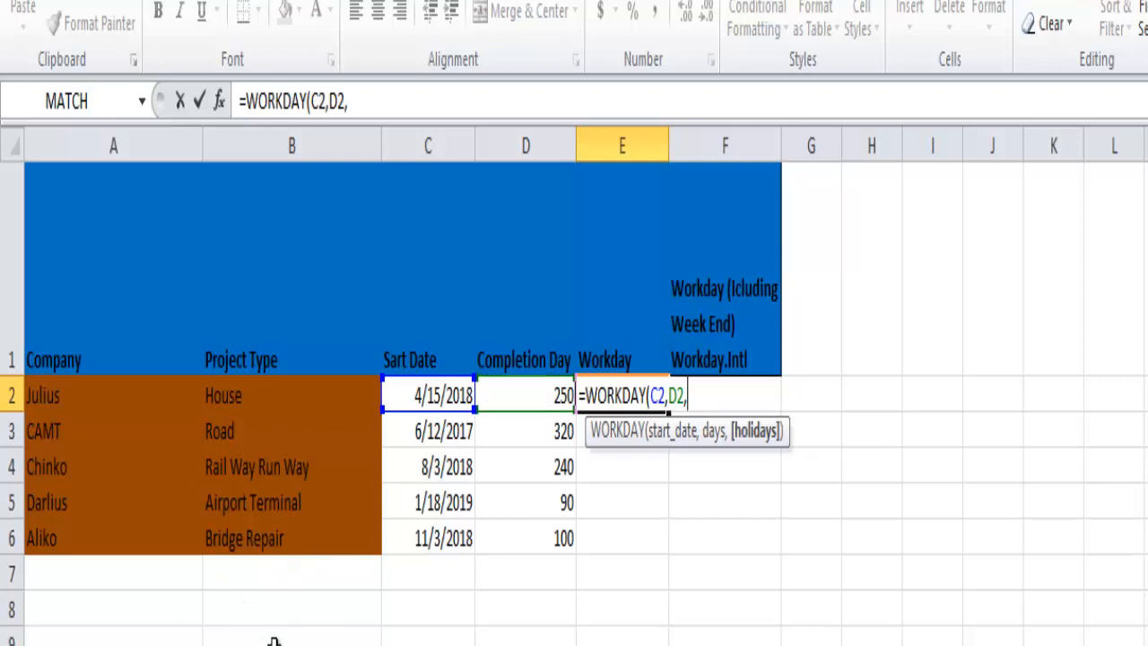
key("BackSpace")
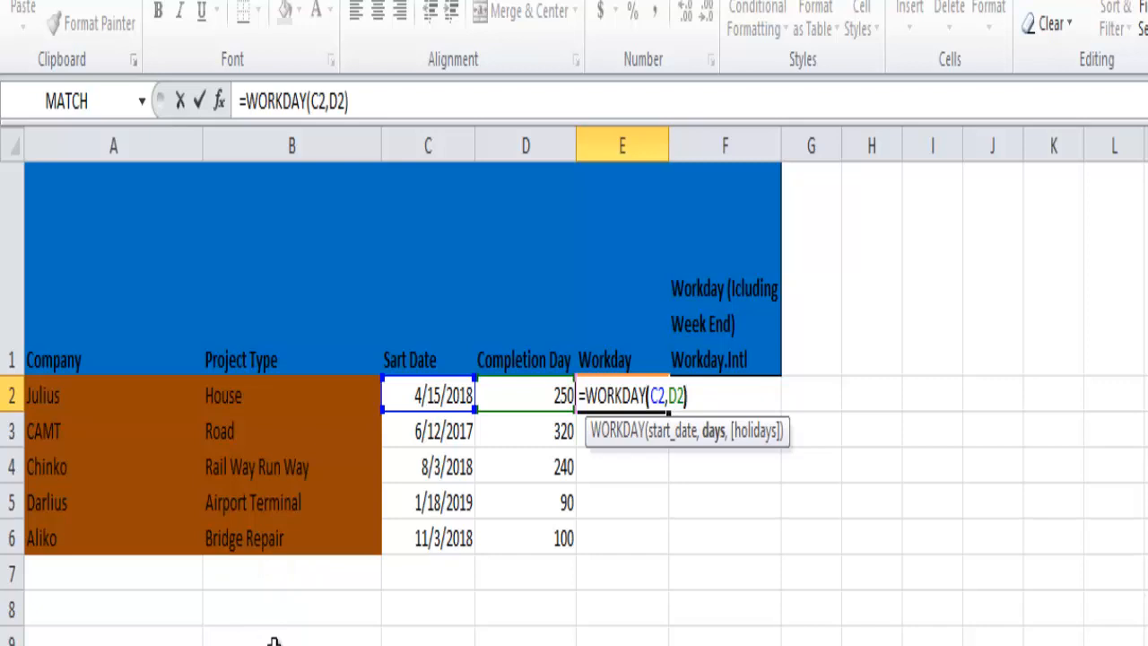
key("Return")
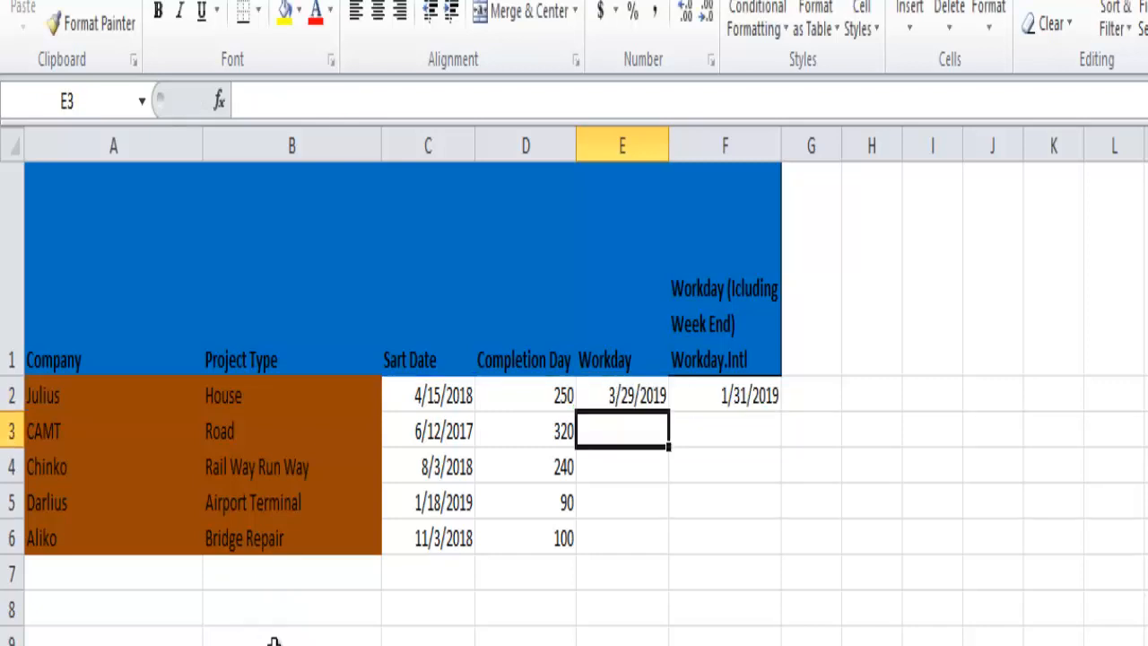
Step: Clear the WORKDAY.INTL formula from cell F2
key("ctrl+Page_Down")
left_click(749, 395)
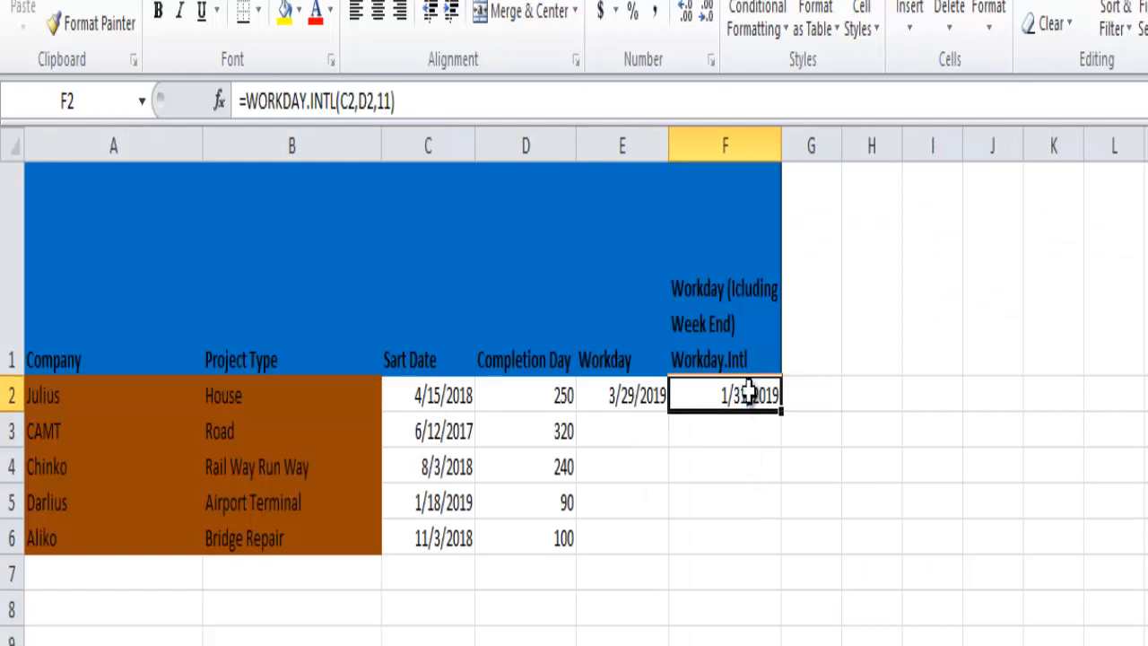
key("Delete")
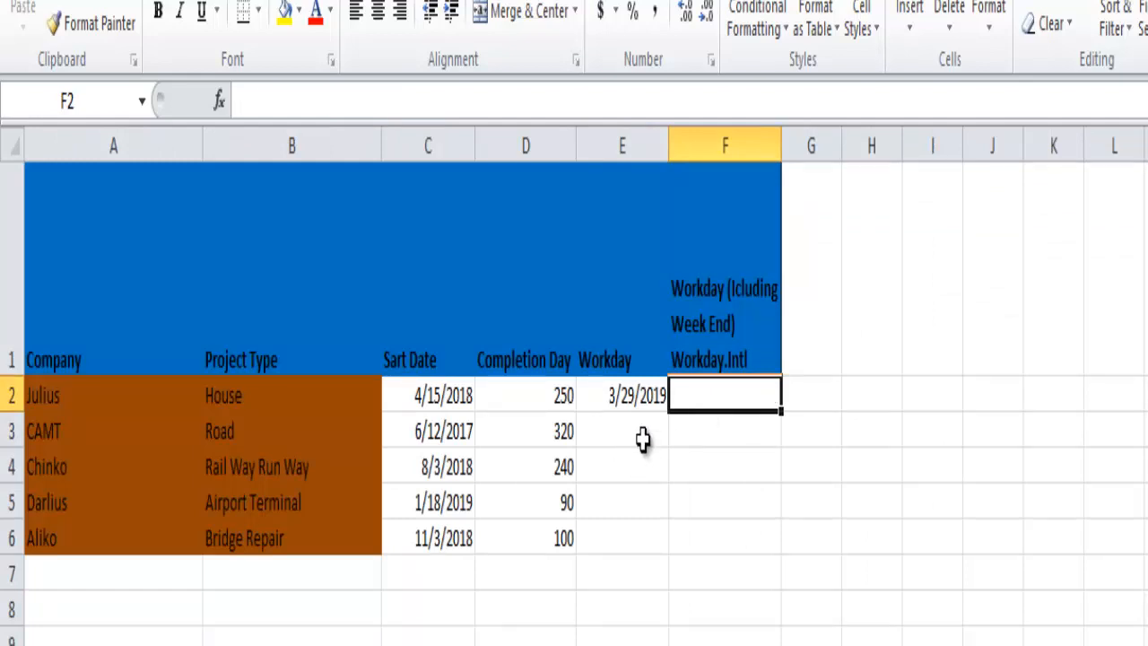
Step: Fill the WORKDAY formula from E2 down through E6 for the remaining projects
left_click(651, 395)
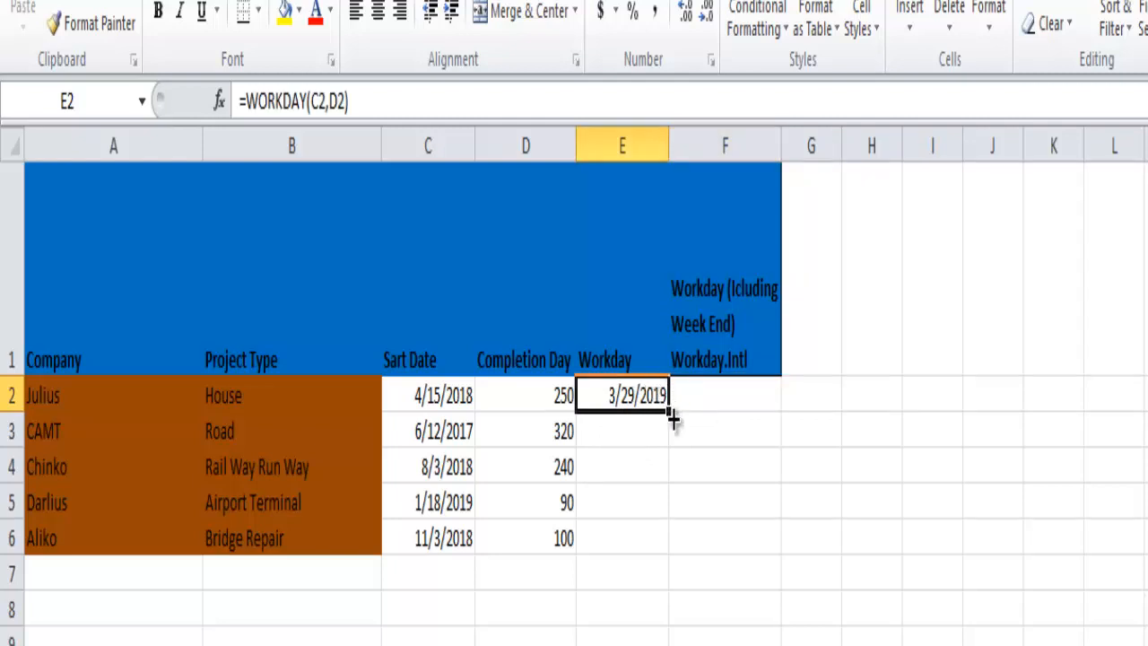
double_click(670, 413)
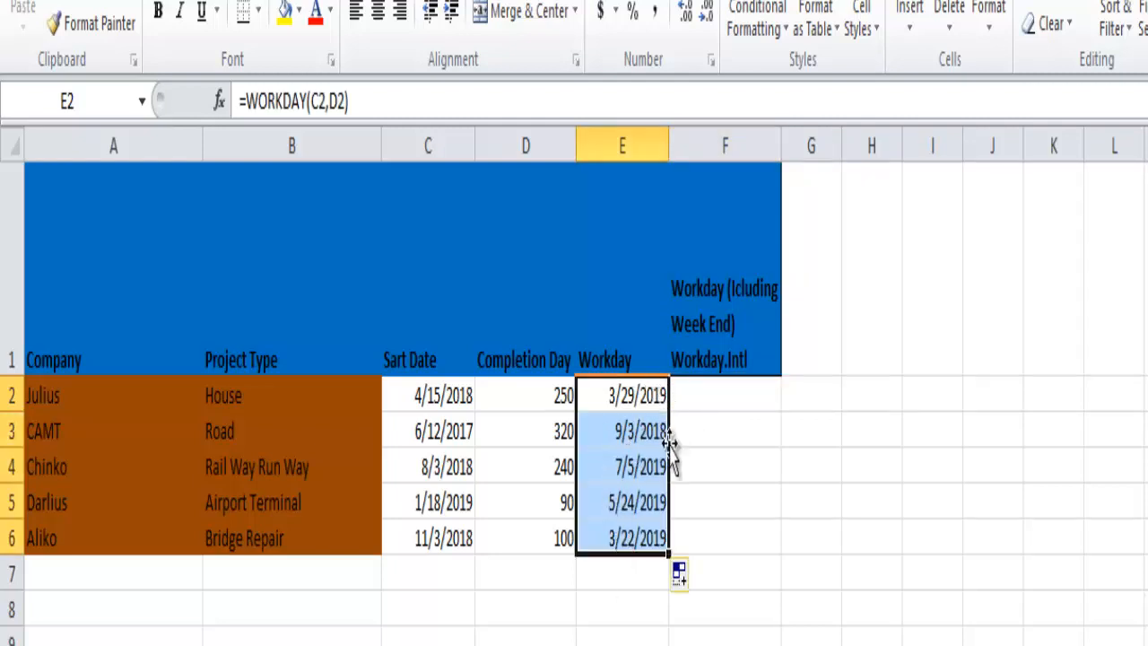
left_click(702, 437)
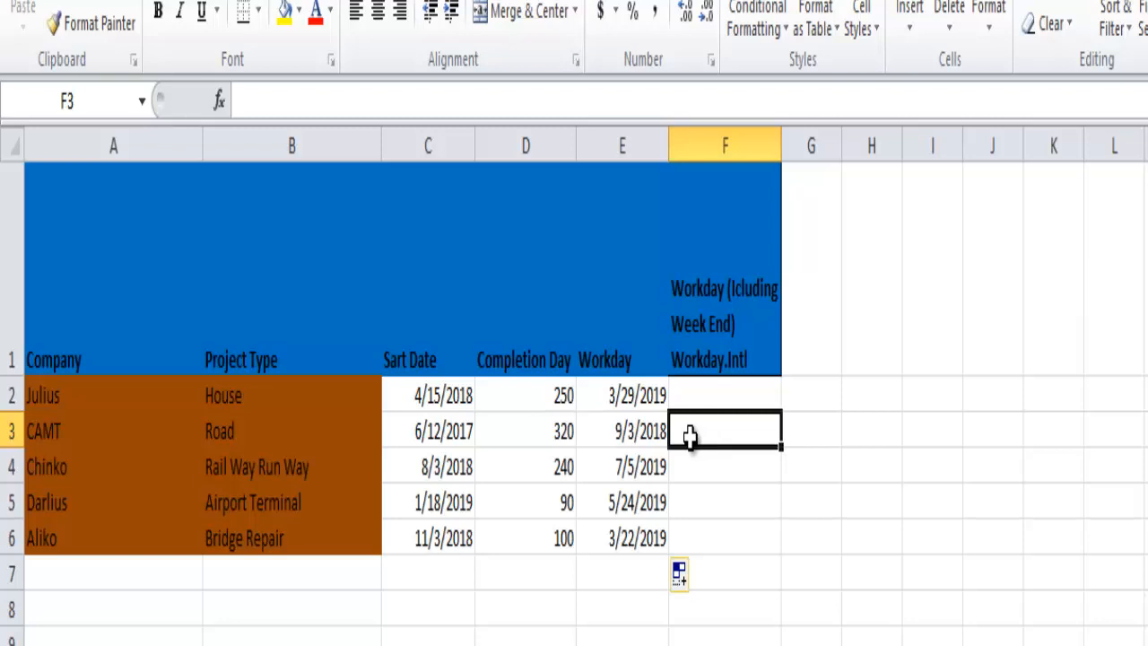
Step: Set the completion days of the Road project in cell D3 to 520
double_click(564, 434)
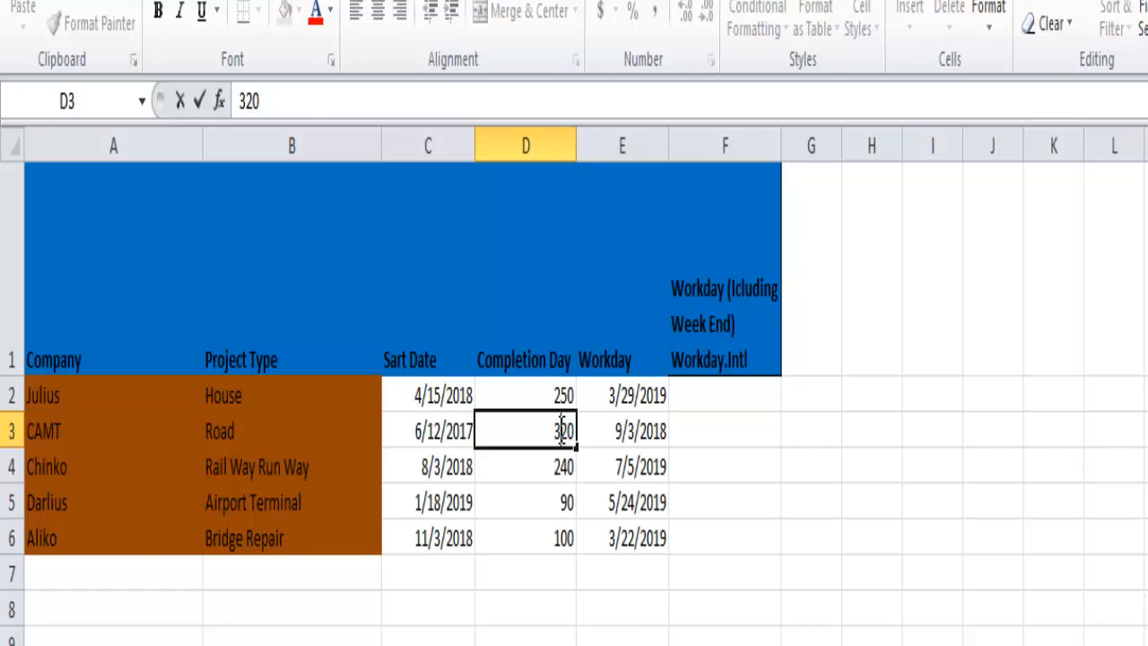
key("BackSpace")
type("5")
key("Return")
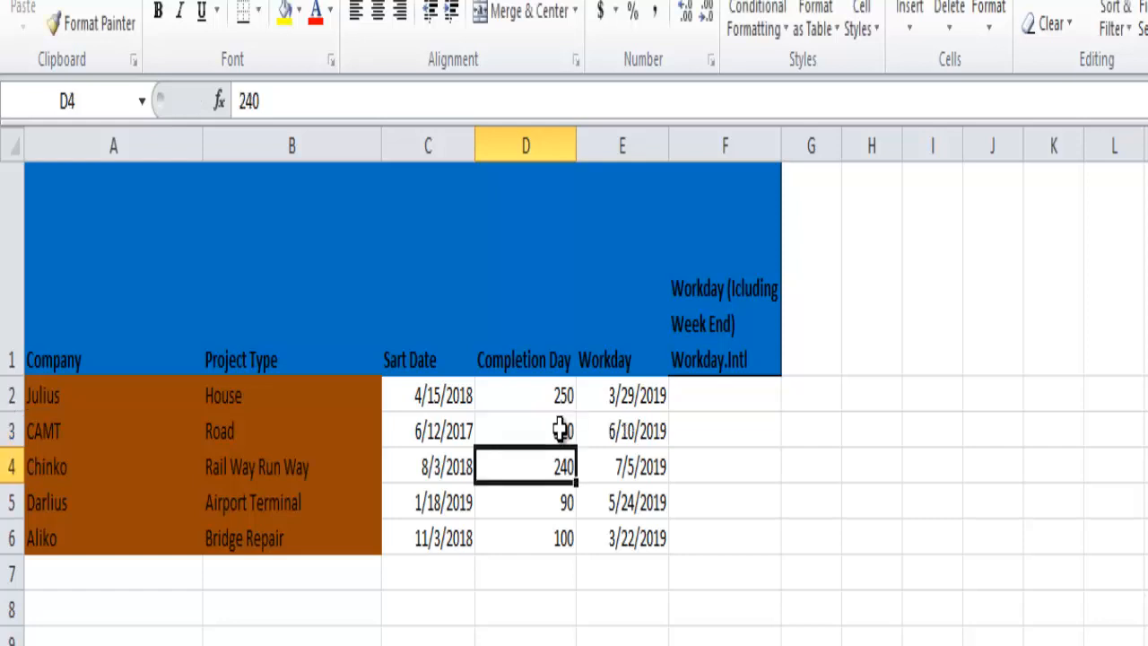
Step: Switch to the worksheet containing the Commission rate and the Salary table
key("ctrl+Page_Down")
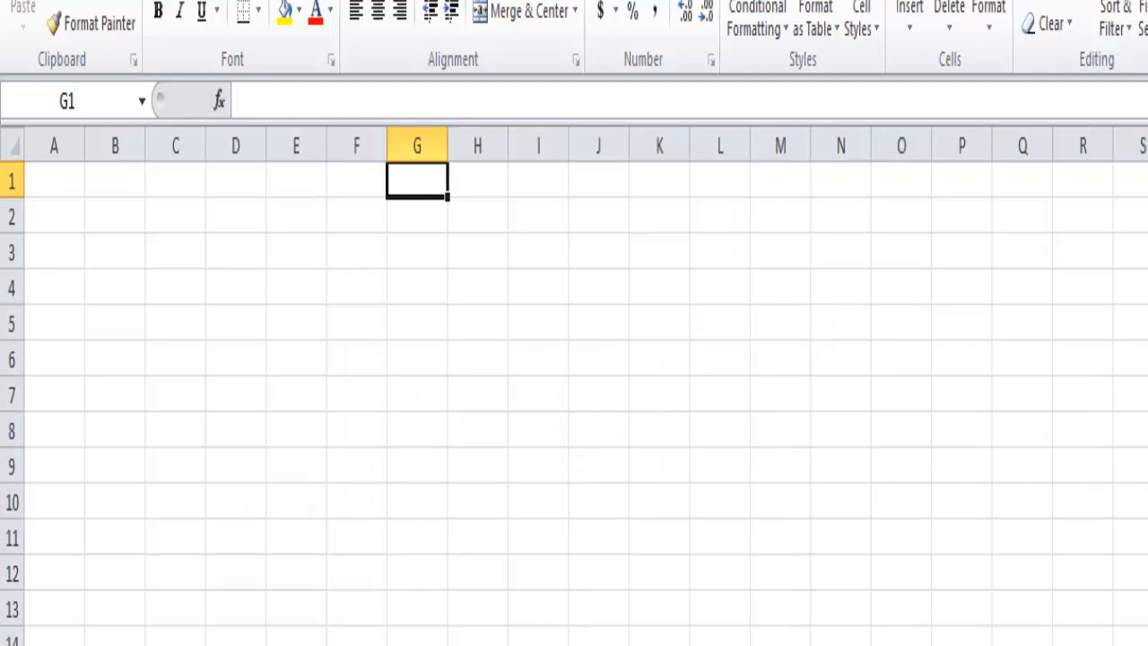
key("alt+Tab")
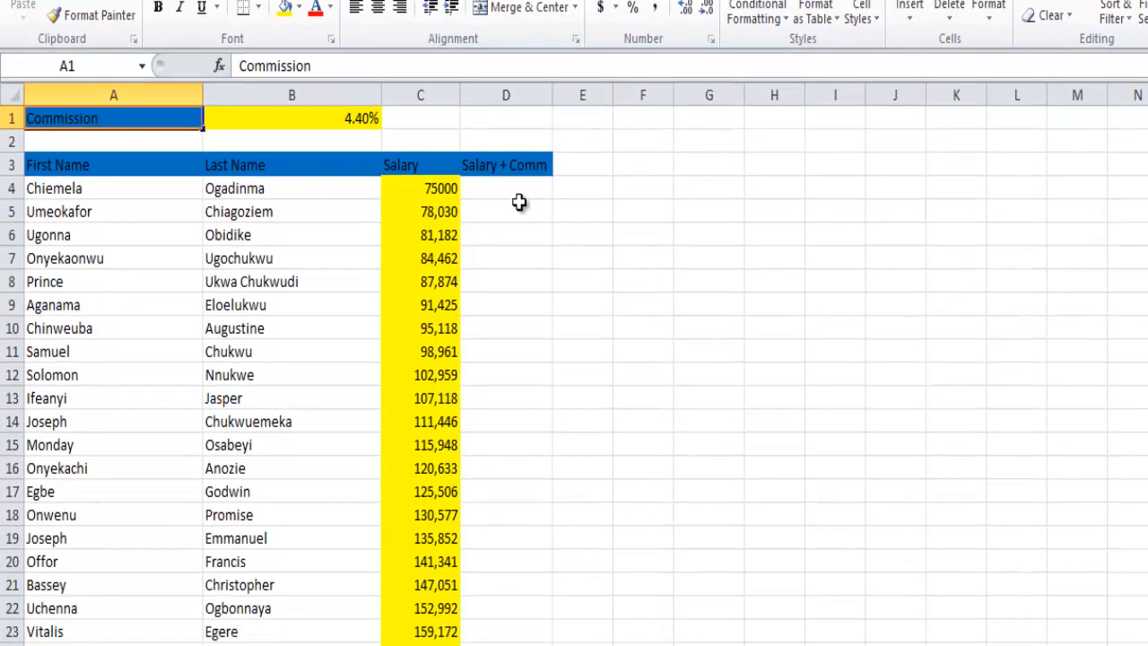
left_click(509, 187)
type("=")
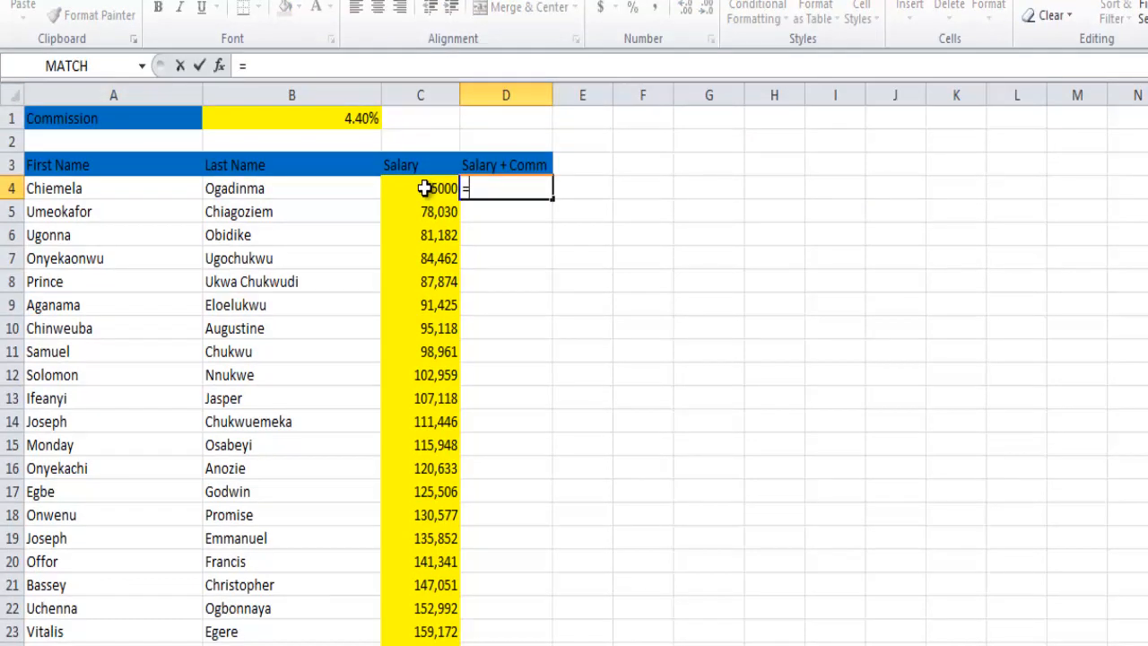
key("Escape")
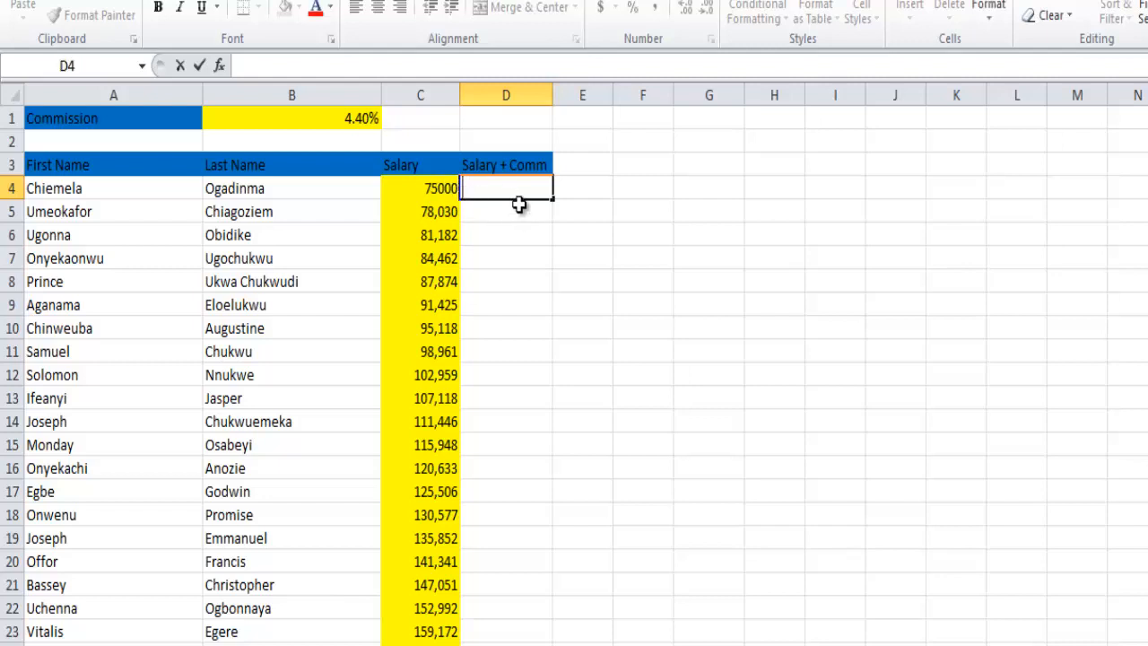
left_click(508, 165)
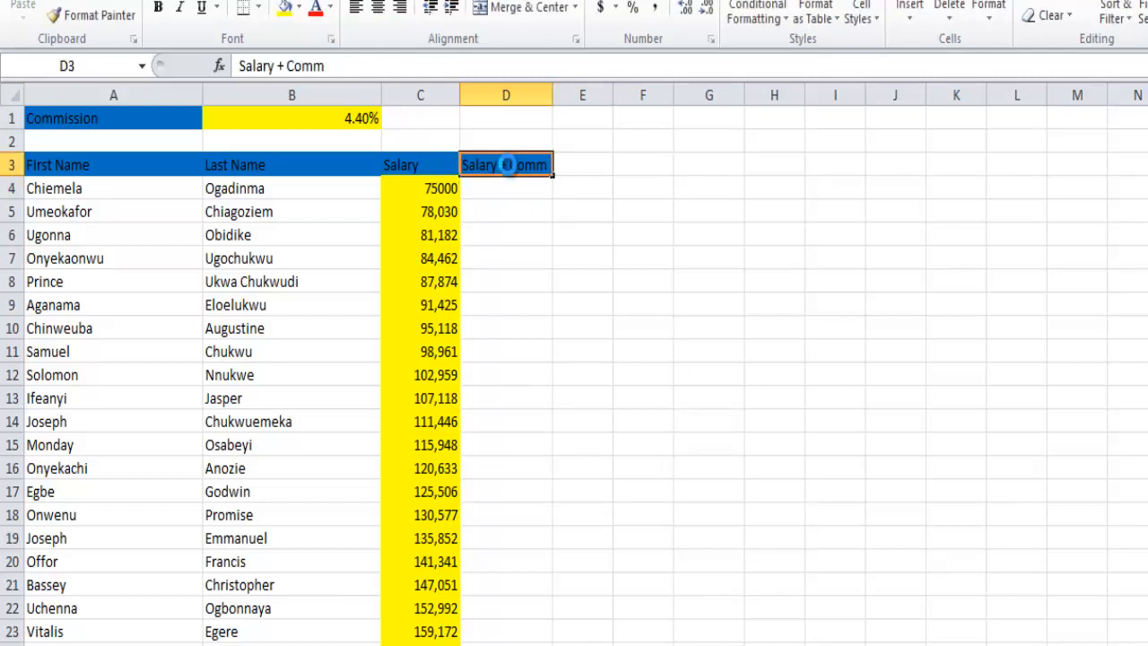
key("ctrl+minus")
left_click(925, 133)
key("ctrl+minus")
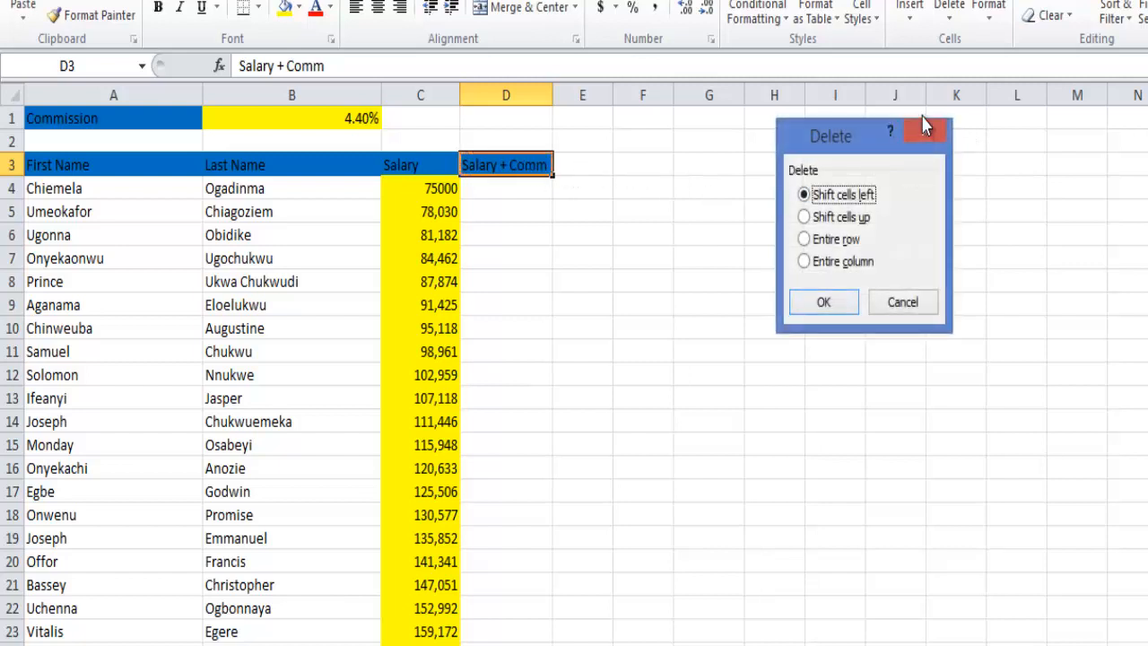
left_click(906, 303)
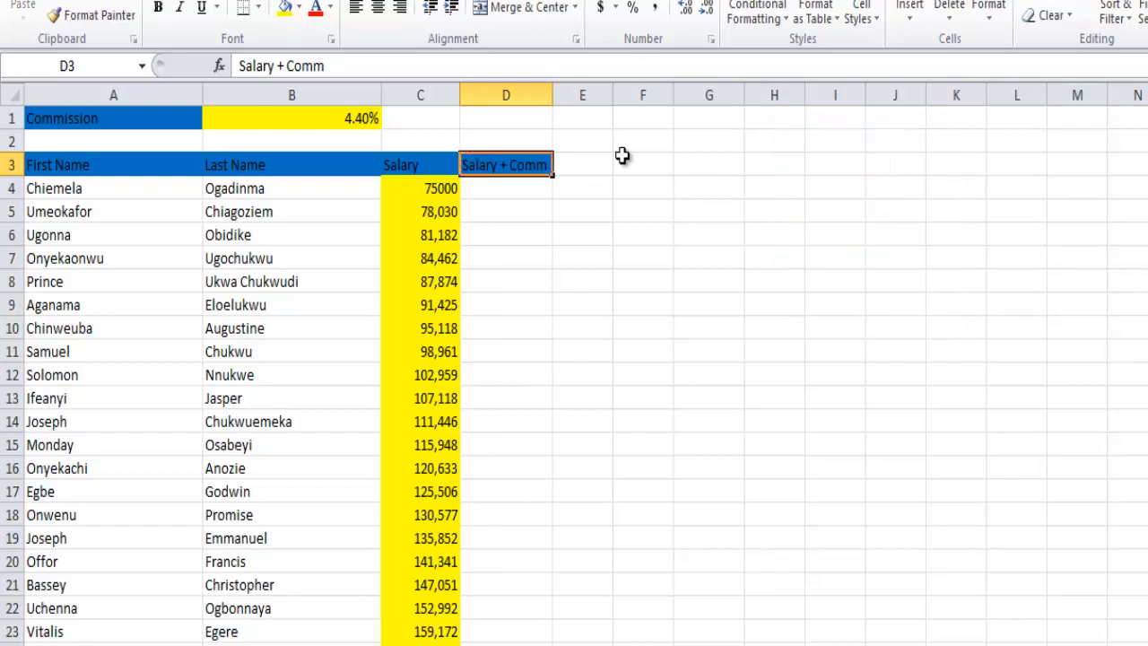
Step: Move the Salary + Comm heading from cell D3 to cell E3
key("ctrl+c")
left_click(568, 164)
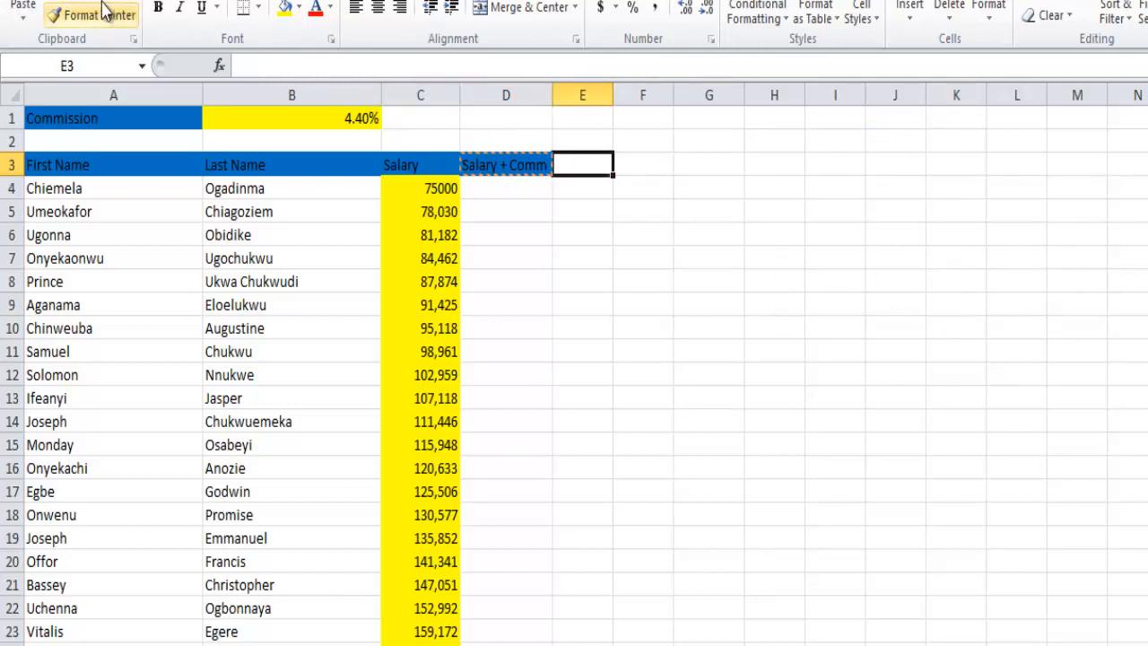
left_click(23, 4)
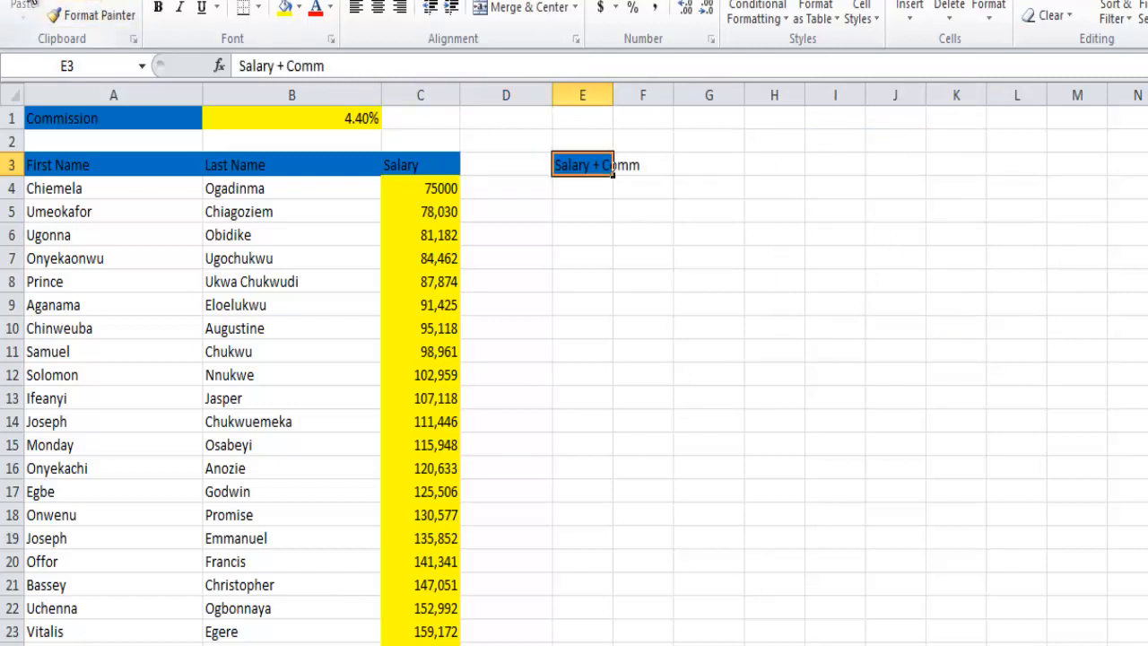
Step: Enter the heading Commisiion in cell D3, removing the stray hyphen after the first letter
left_click(513, 160)
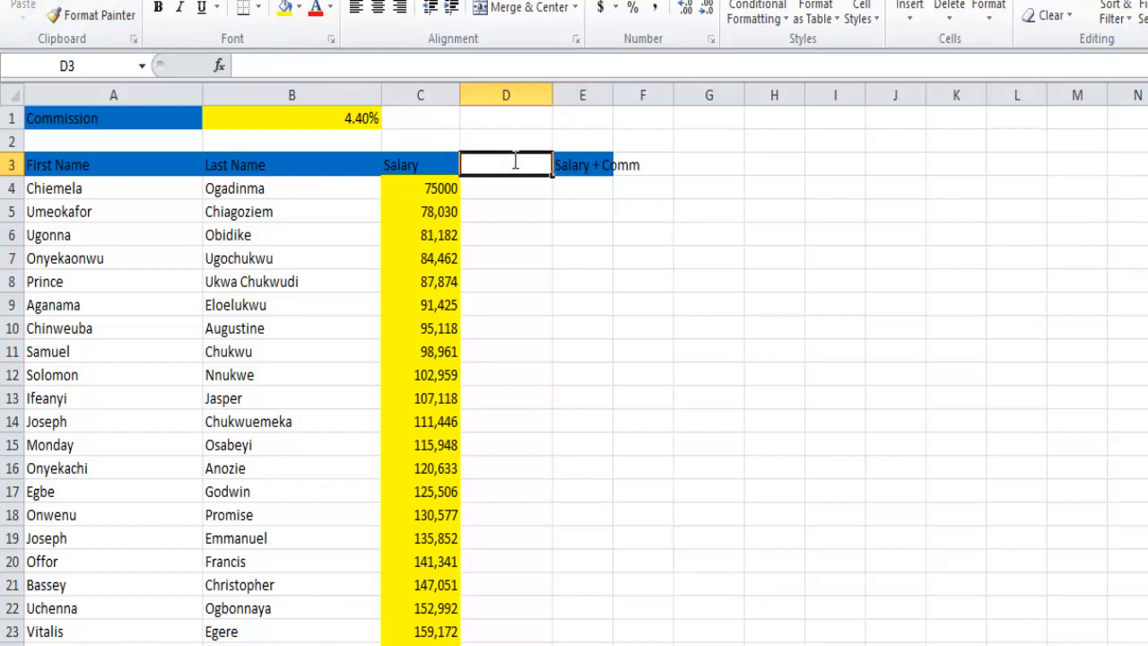
type("C-ommisiion")
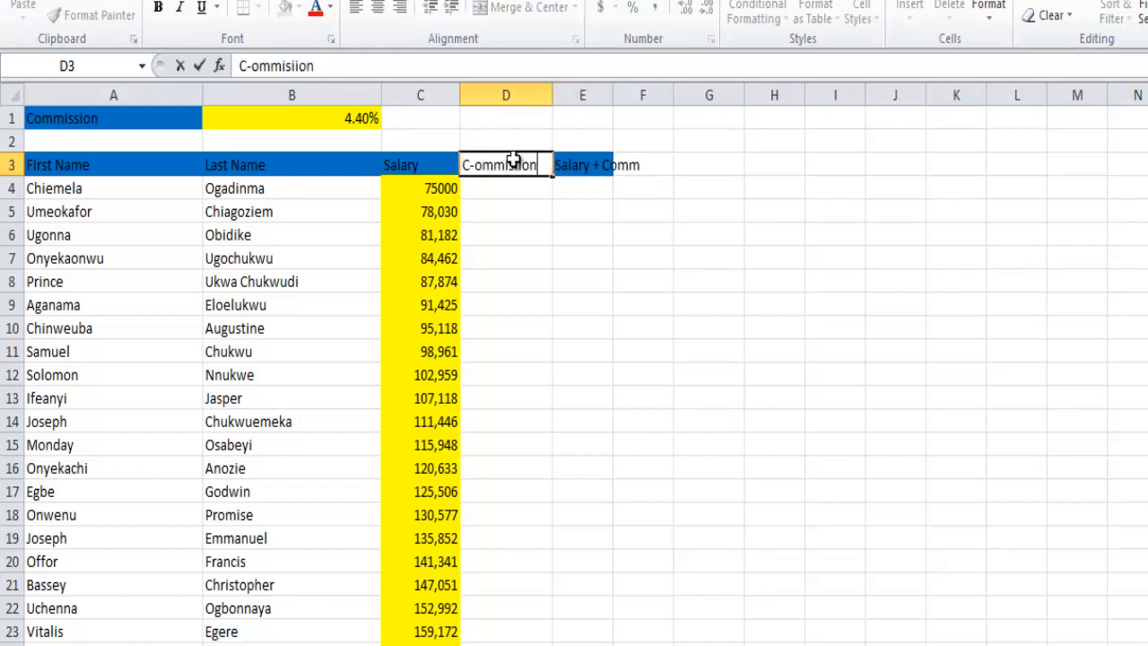
key("Return")
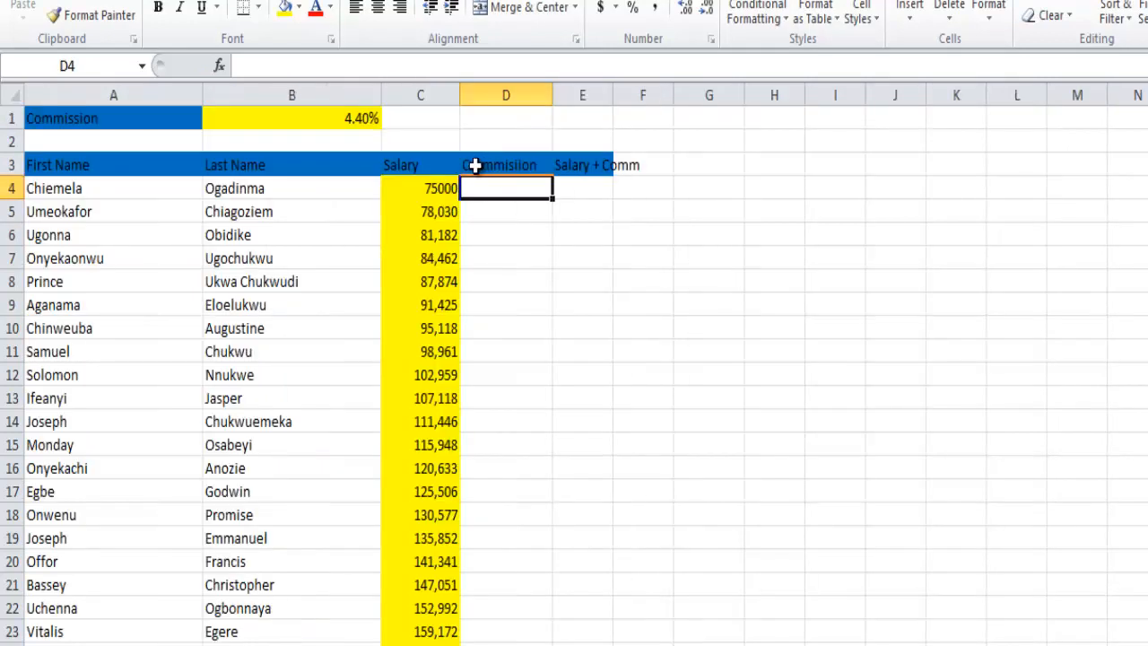
left_click(474, 165)
double_click(475, 165)
key("BackSpace")
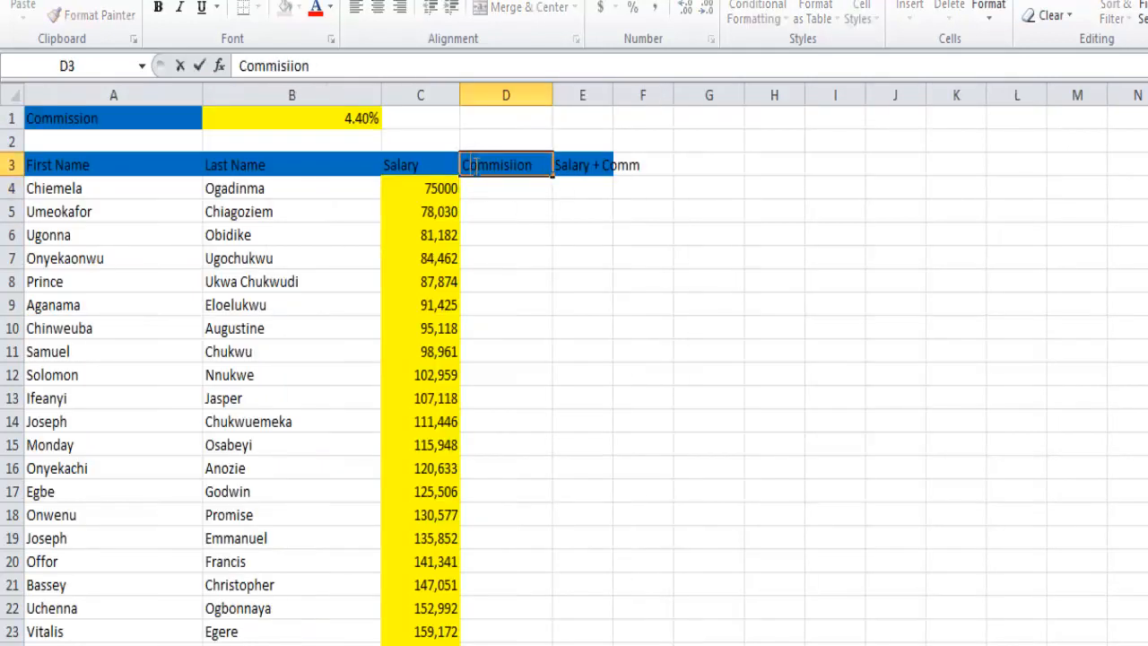
key("Return")
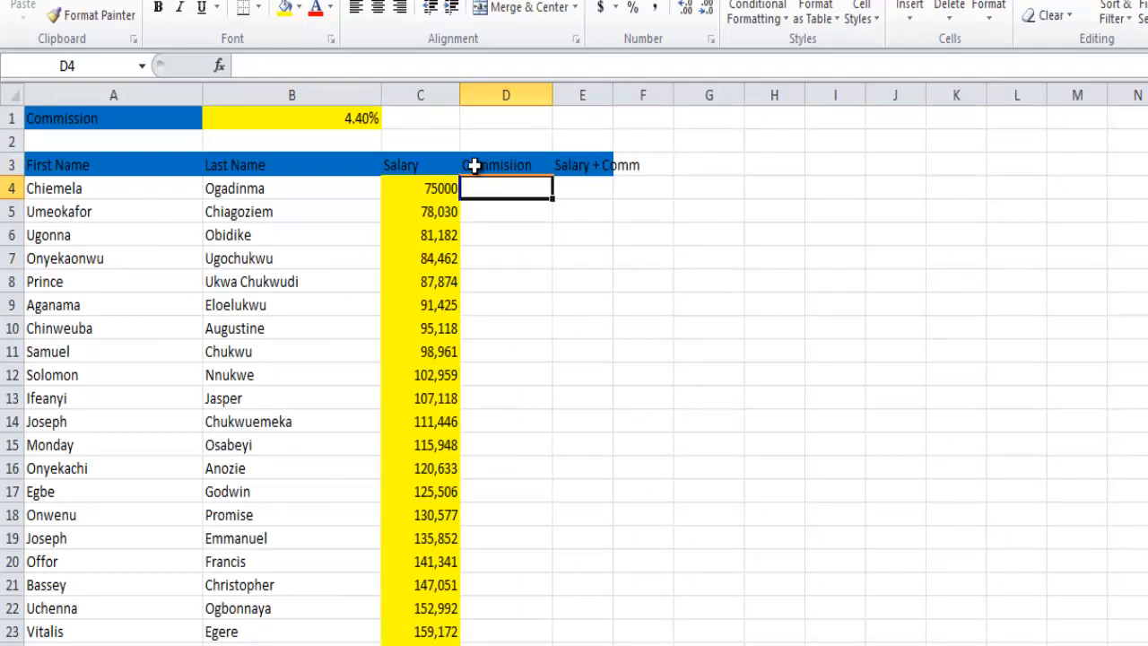
Step: Correct the spelling of the heading in cell D3 to Commission
left_click(475, 165)
left_click(293, 67)
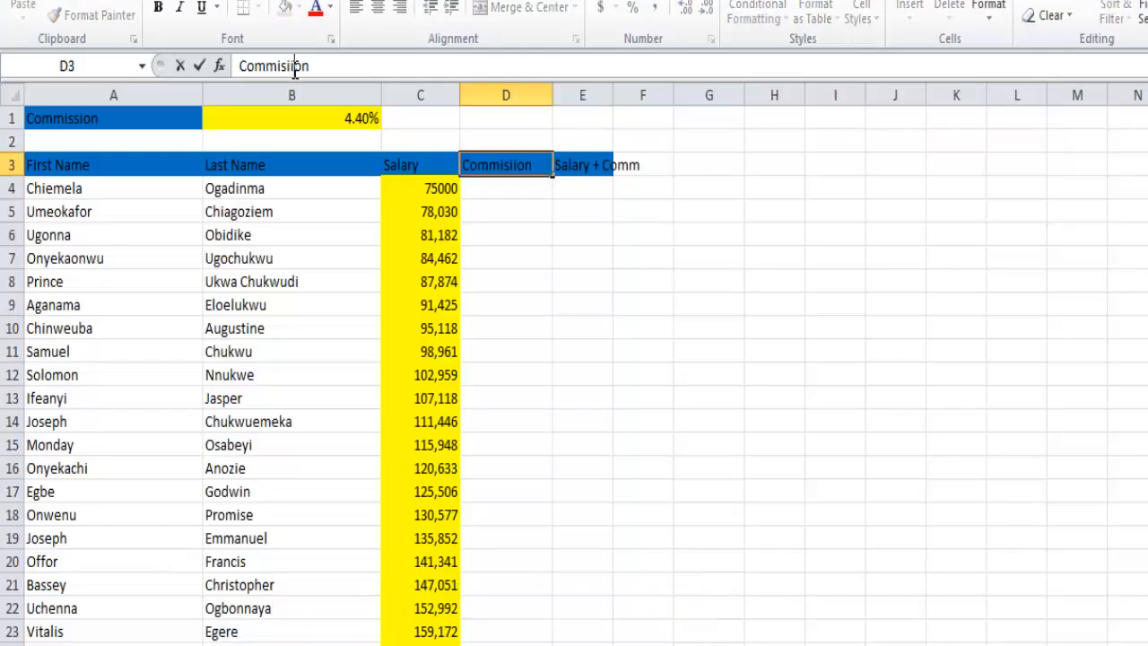
key("BackSpace")
type("s")
type("i")
key("Return")
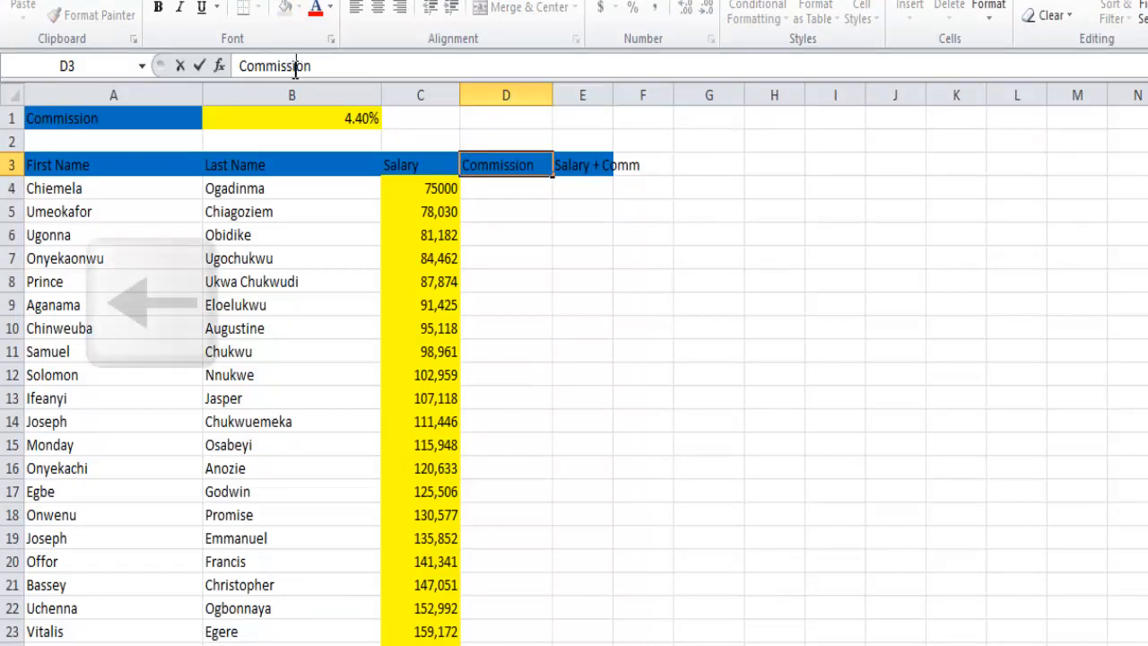
Step: Calculate the first employee's commission in cell D4 with the formula =C4*B1
type("=")
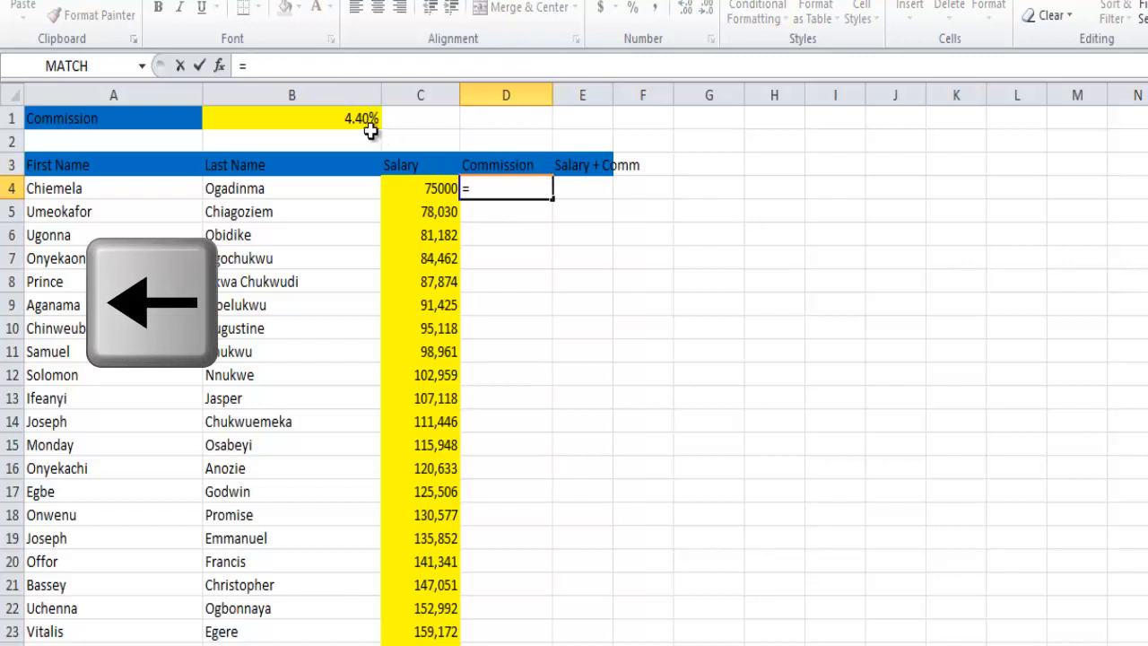
key("Left")
key("Left")
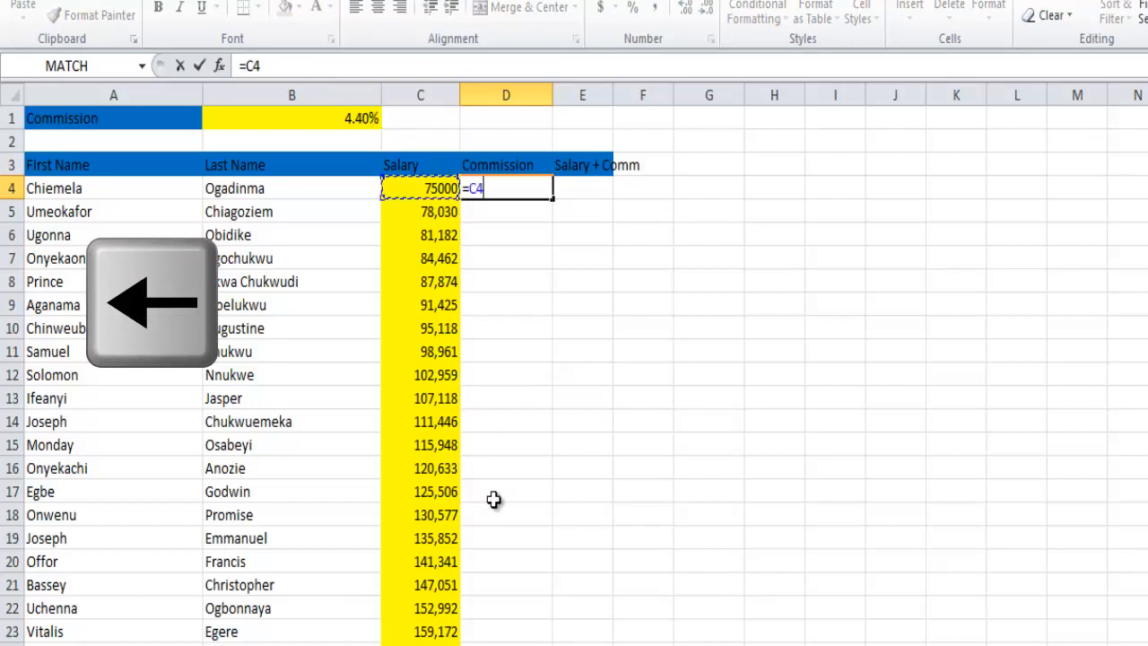
key("Up")
key("Up")
key("Up")
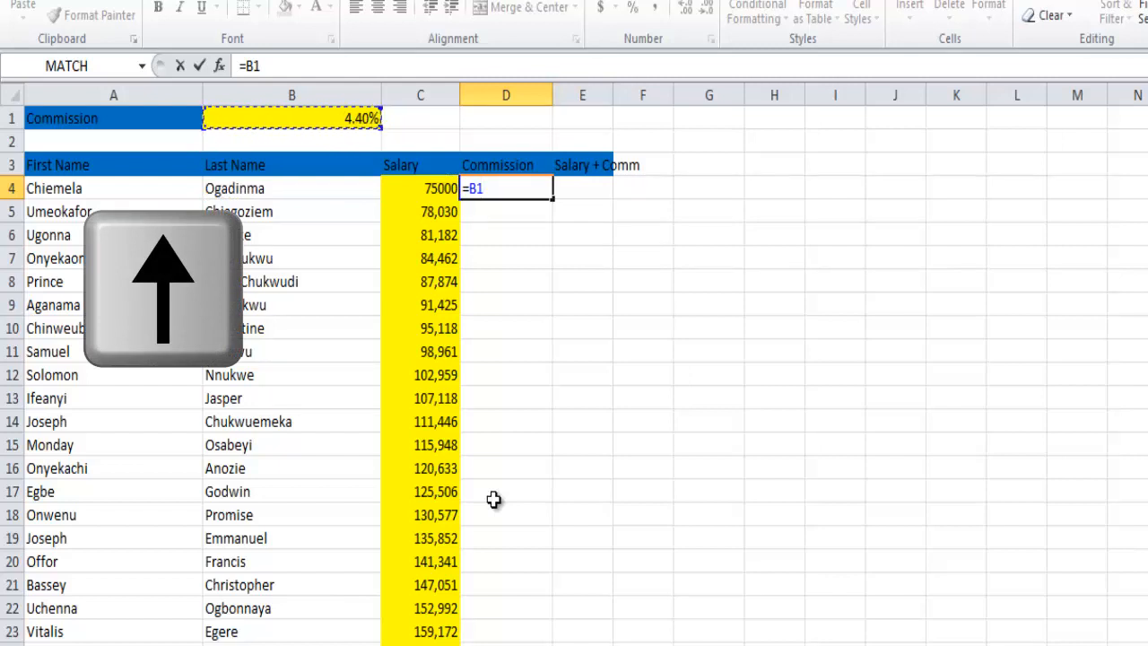
key("Down")
key("Down")
key("Down")
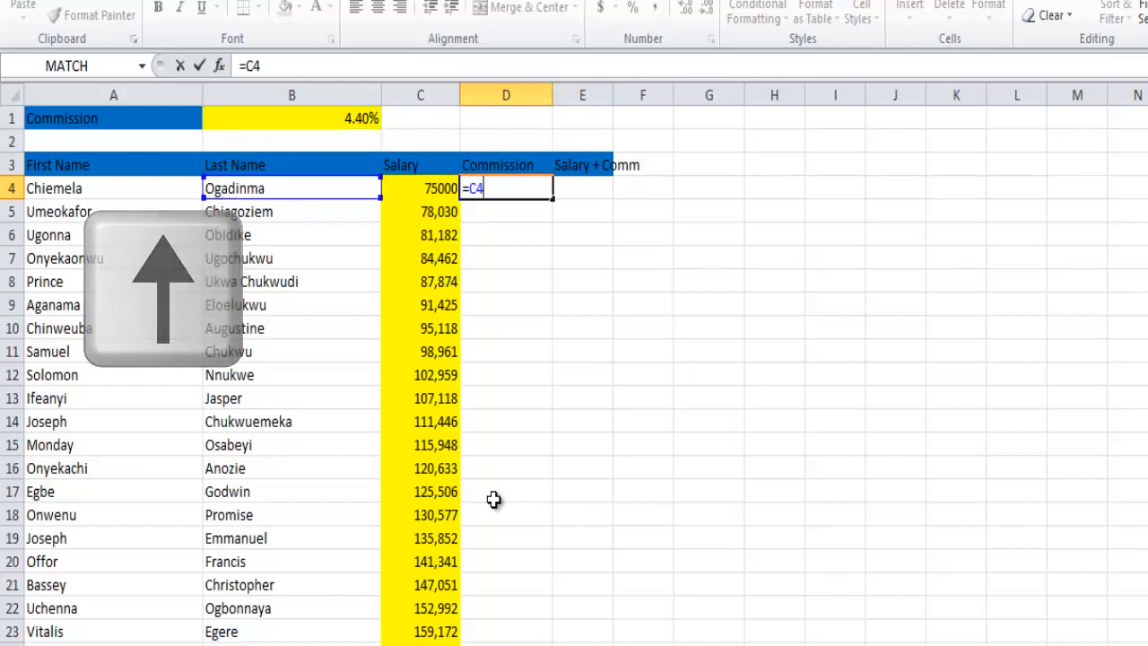
key("Right")
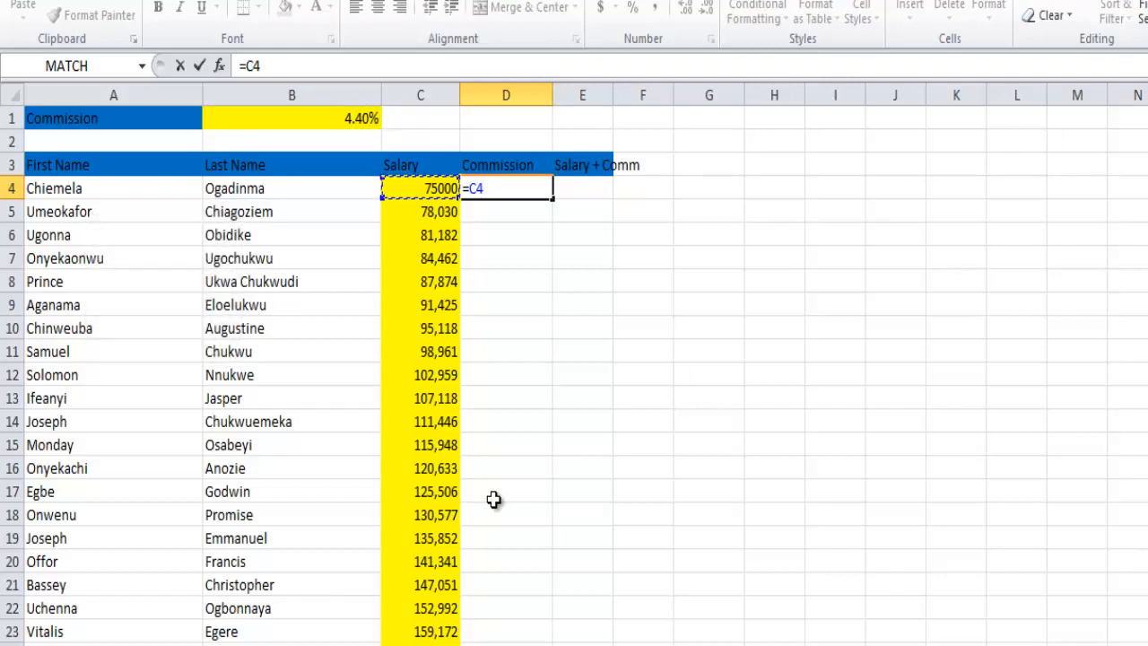
type("*")
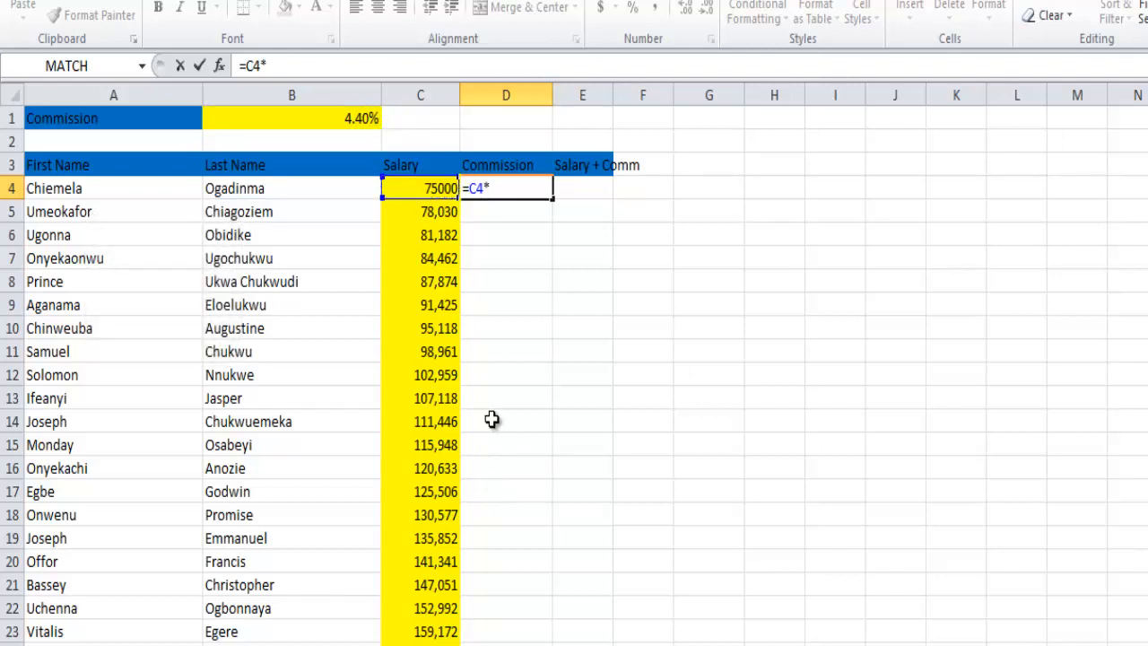
key("Up")
key("Up")
key("Up")
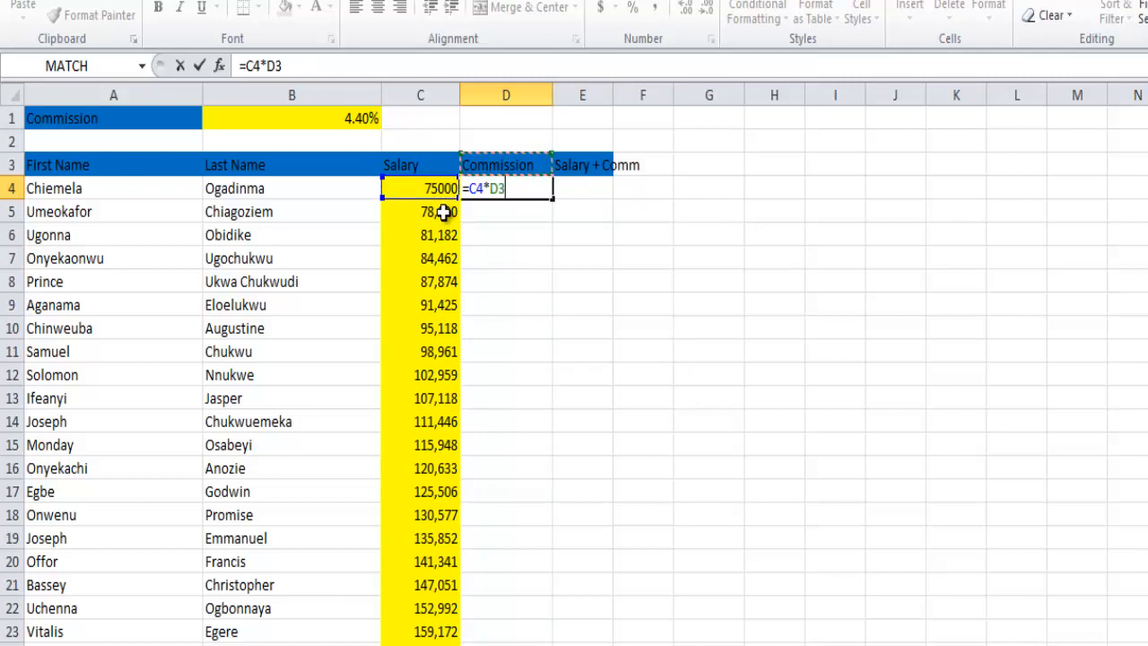
key("Left")
key("Left")
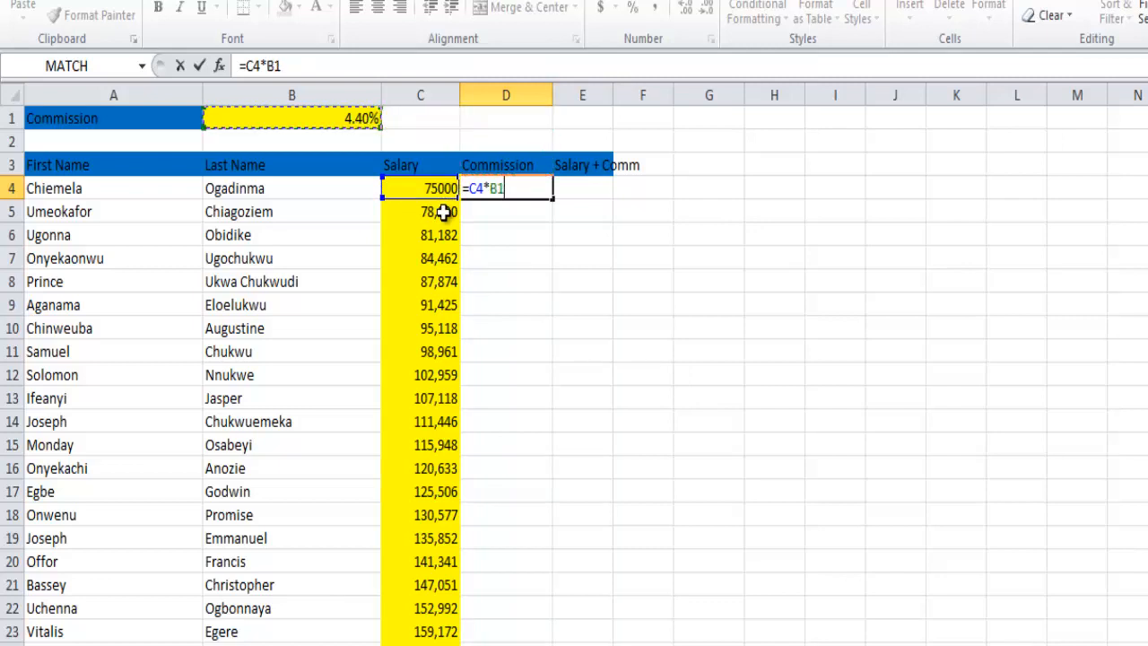
key("Return")
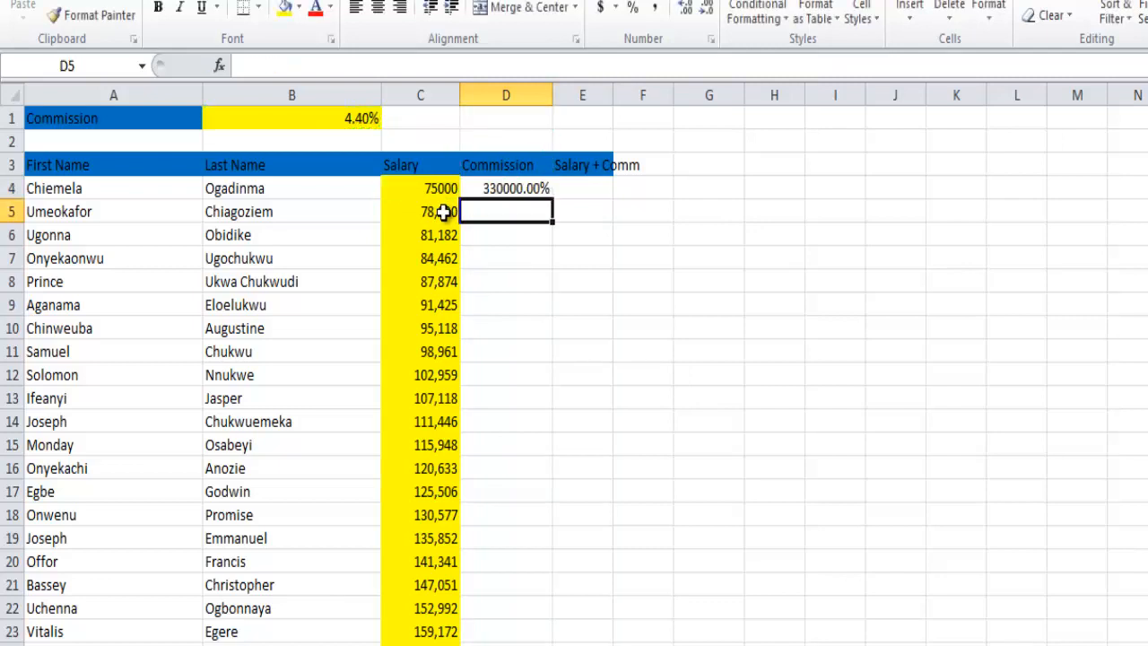
Step: Try the General number format on cell D4 from the number format choices, and undo it
key("ctrl+Page_Down")
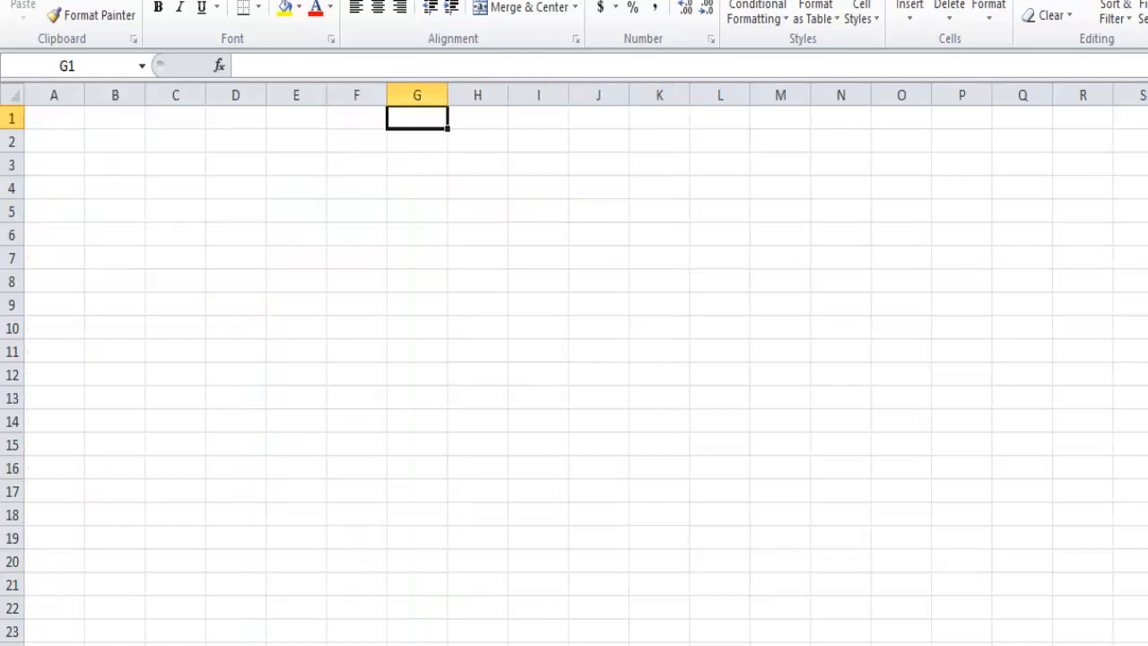
left_click(568, 635)
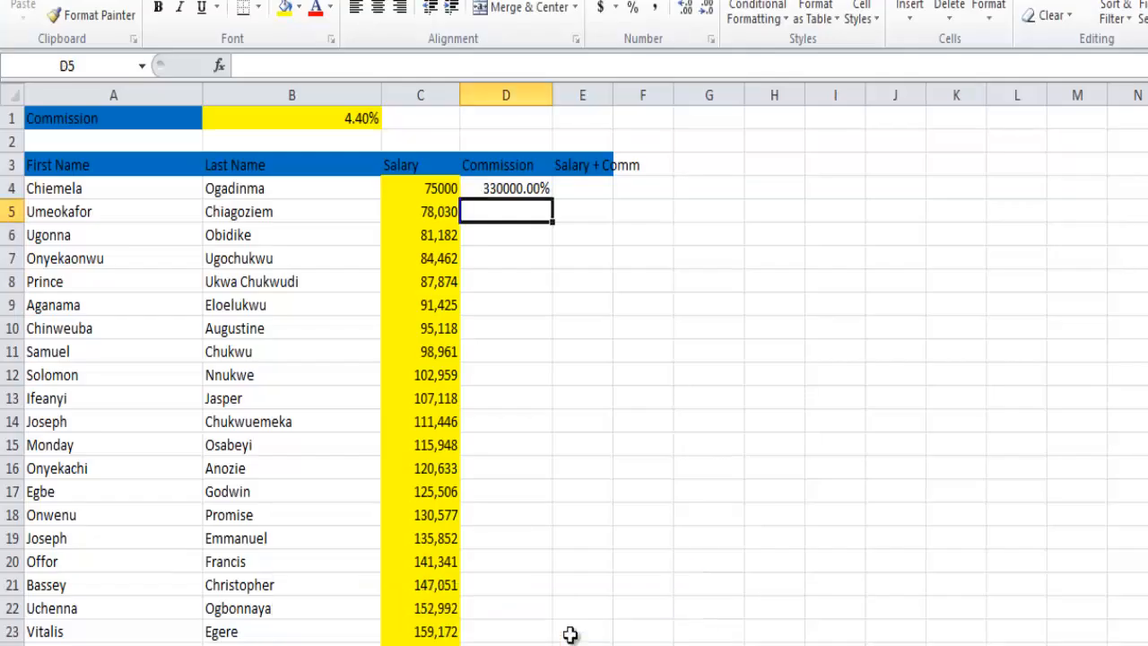
left_click(520, 188)
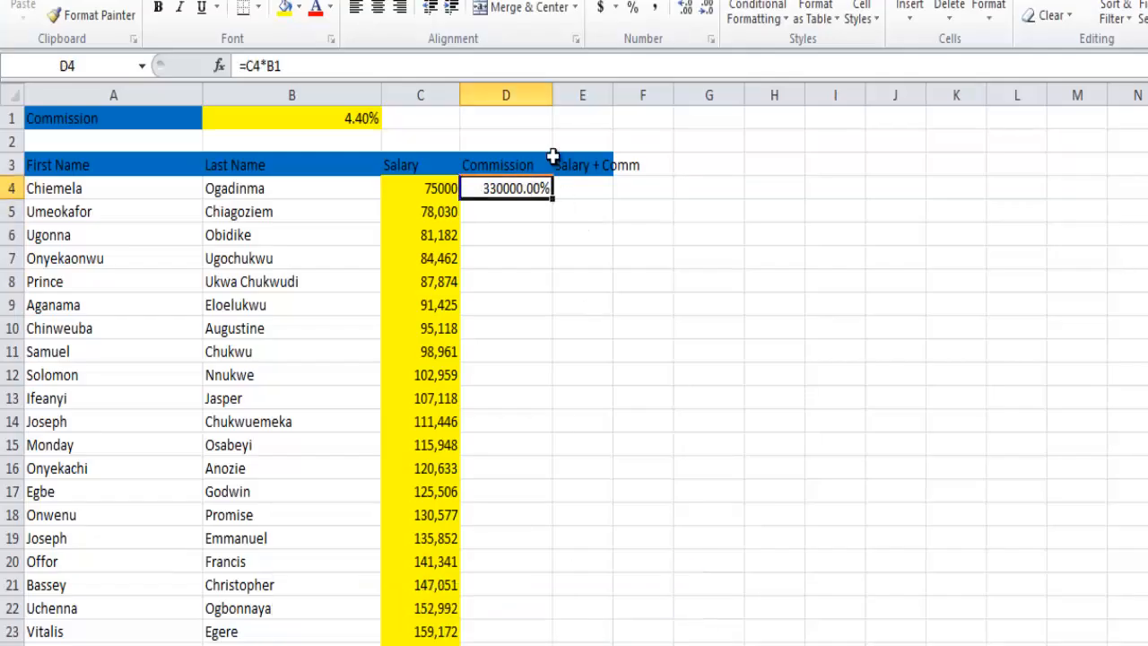
left_click(711, 28)
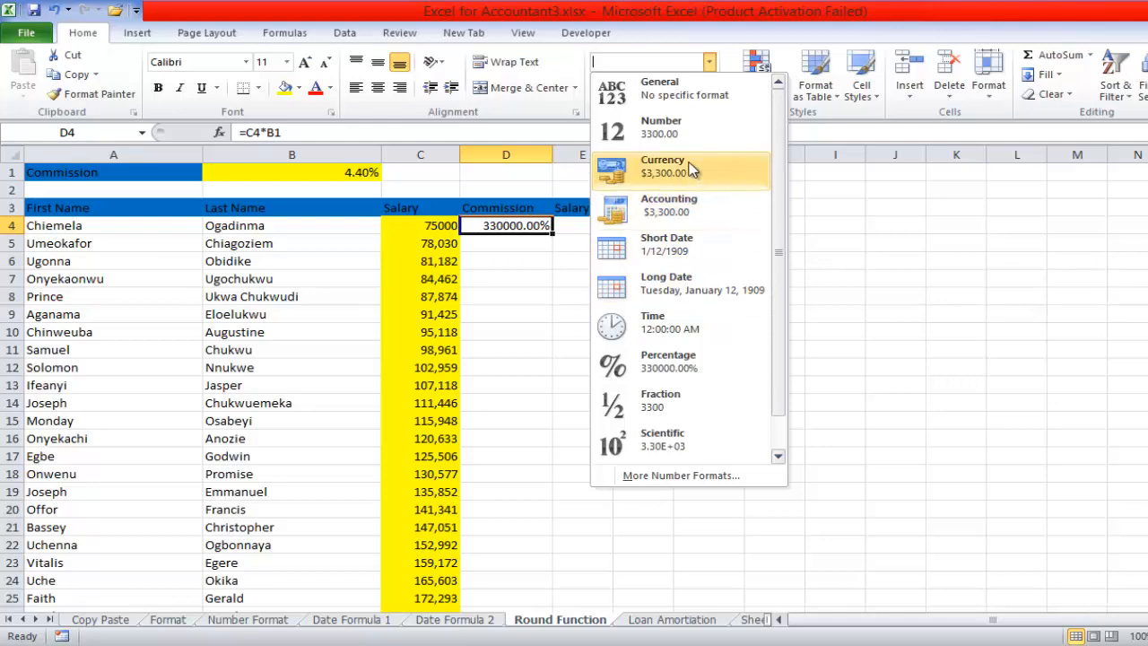
left_click(668, 94)
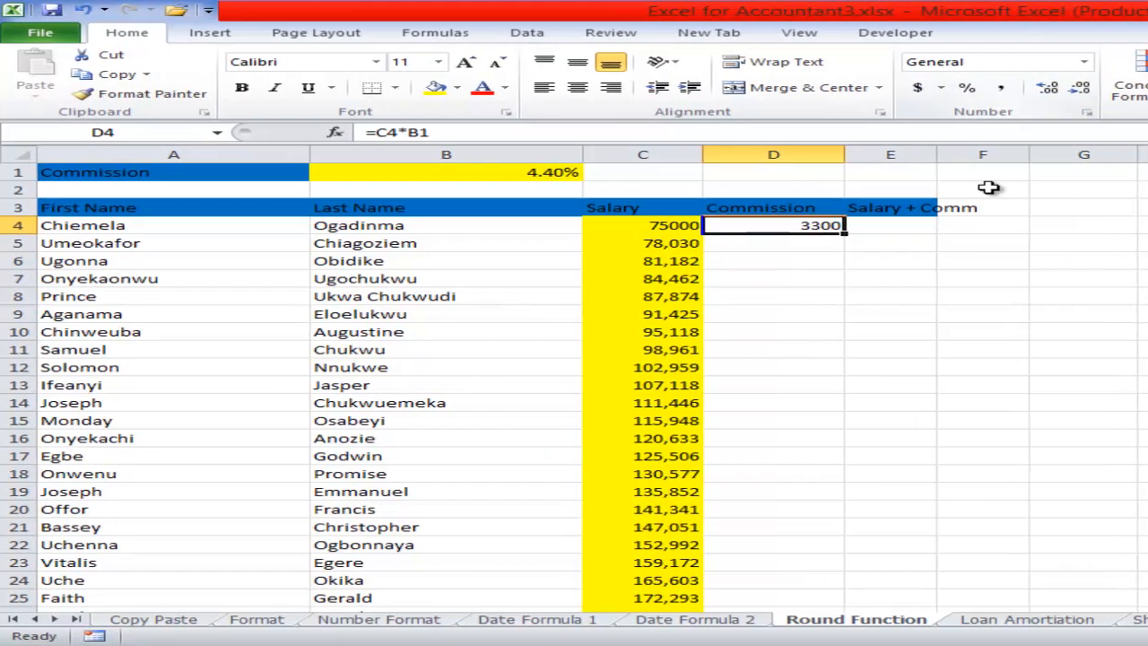
key("ctrl+z")
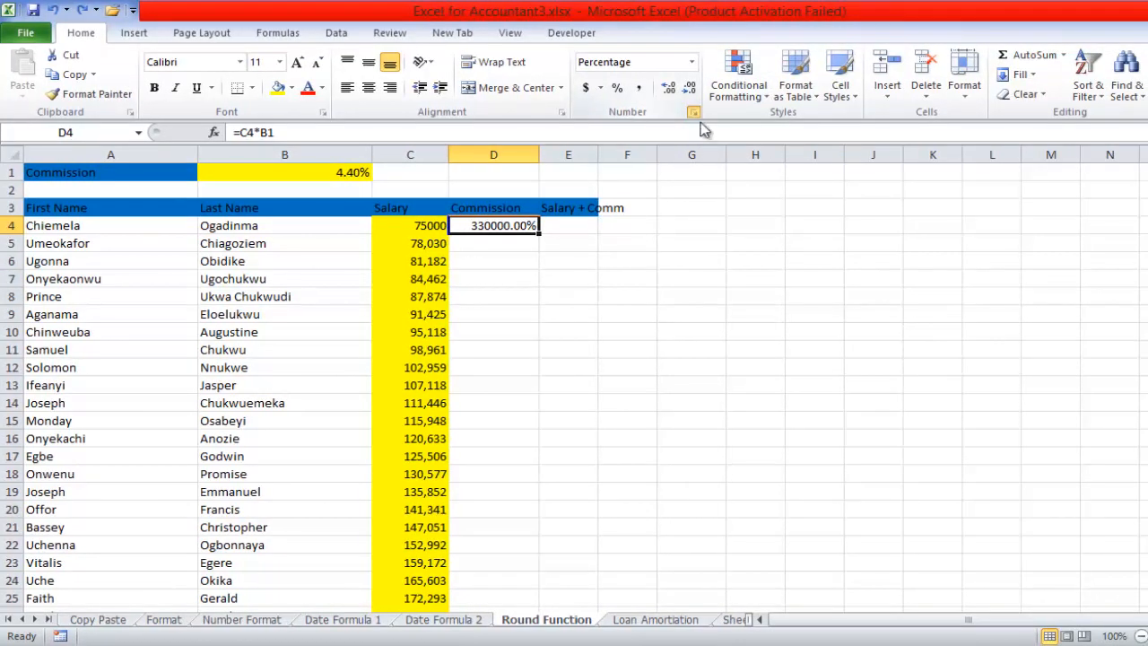
Step: Set the number category of cell D4 to General through the Format Cells dialog
left_click(694, 113)
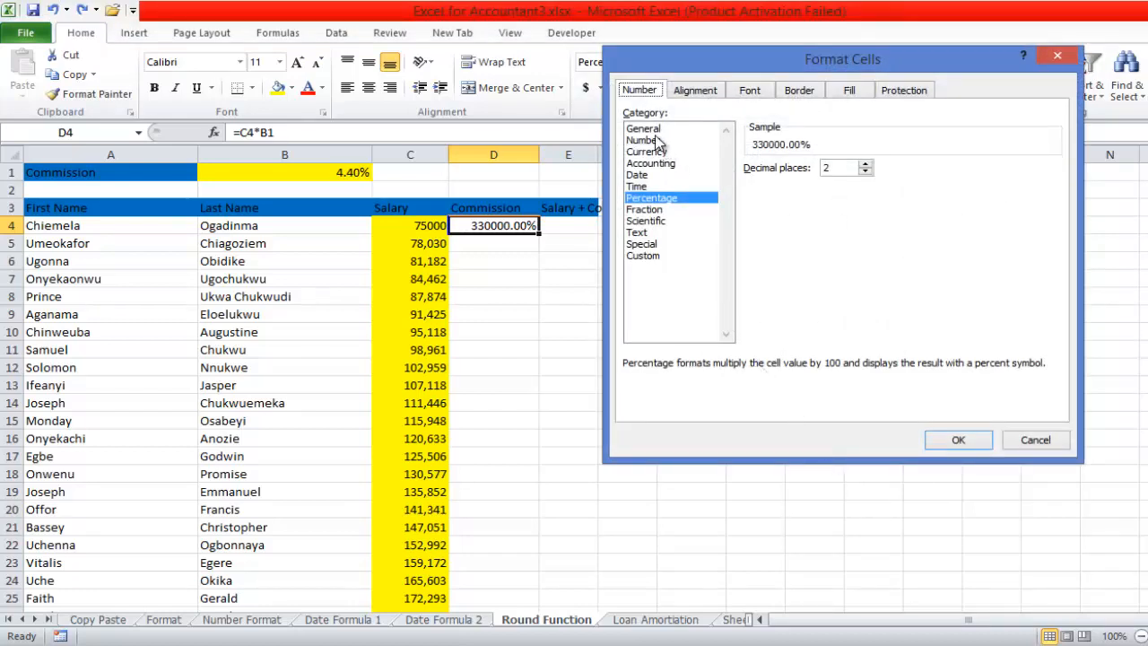
left_click(662, 130)
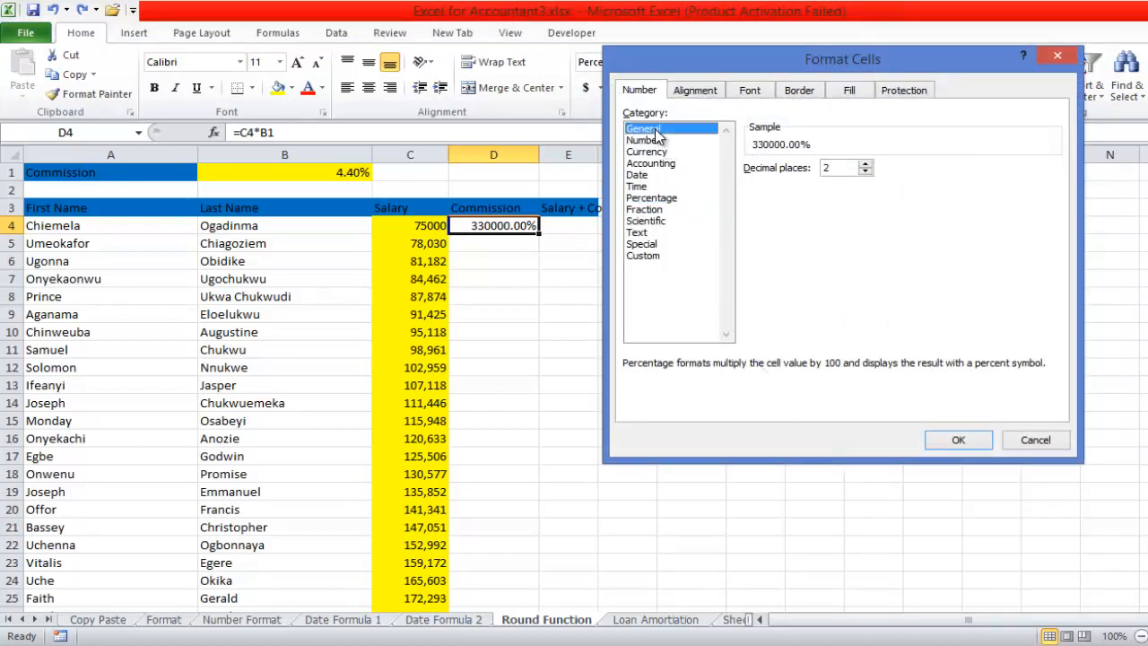
left_click(959, 439)
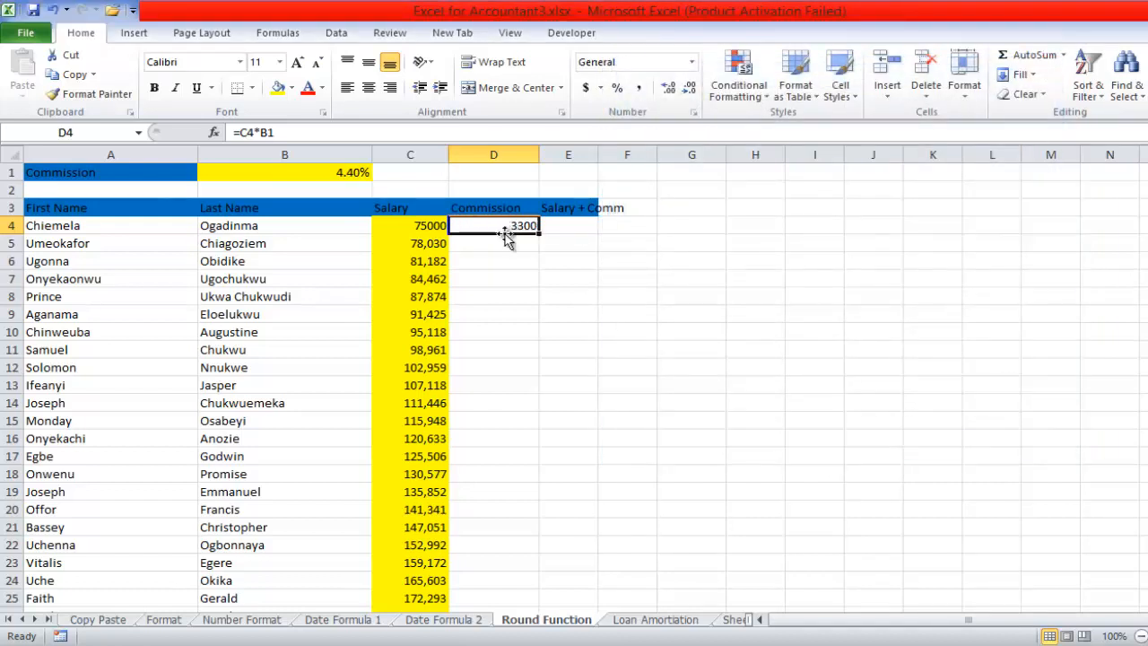
Step: Try filling the commission formula down the whole of column D, and undo the fill
double_click(541, 232)
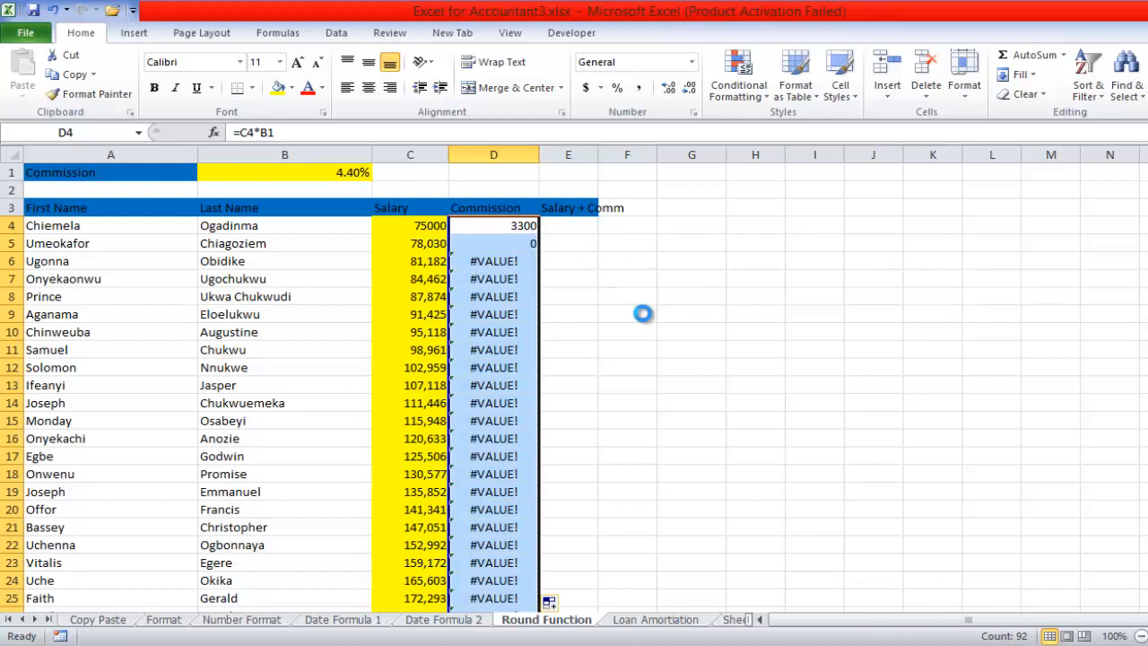
key("ctrl+z")
key("ctrl+minus")
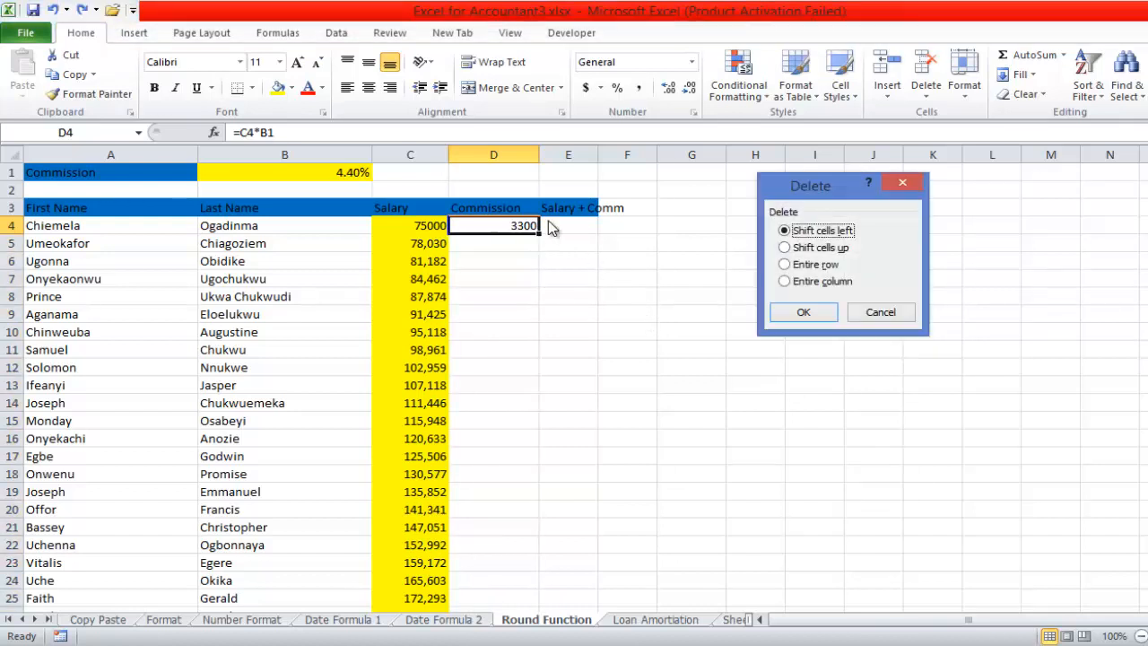
left_click(883, 311)
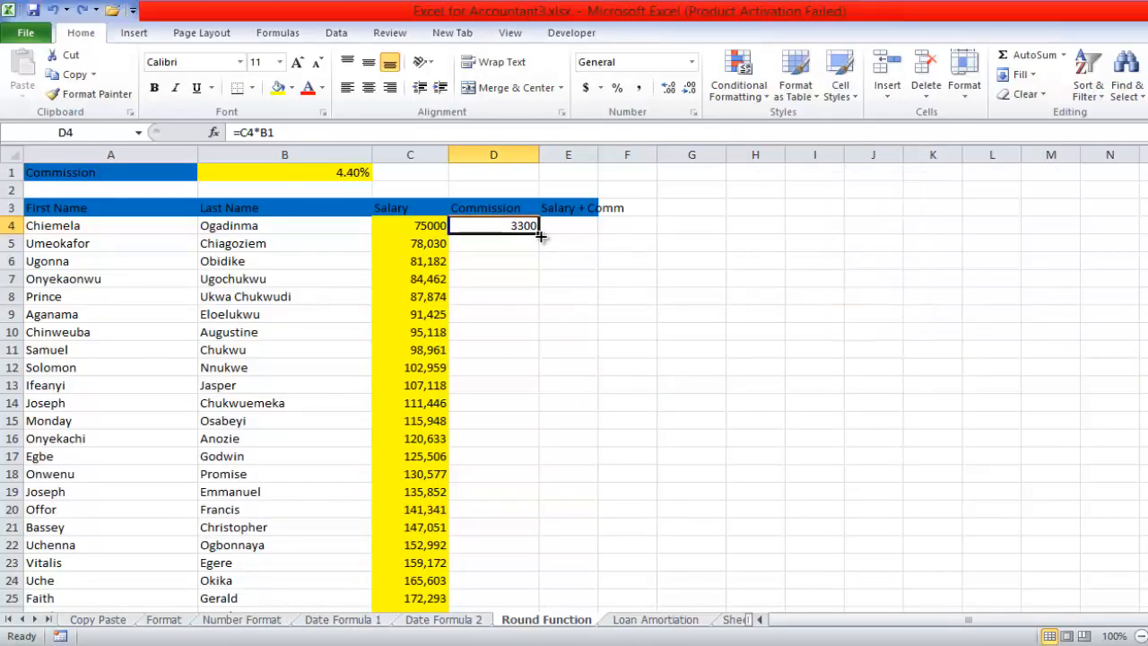
Step: Fill the D4 commission formula into D5:D6 and inspect which cells the copied formulas reference
left_click_drag(541, 235, 526, 261)
left_click(562, 259)
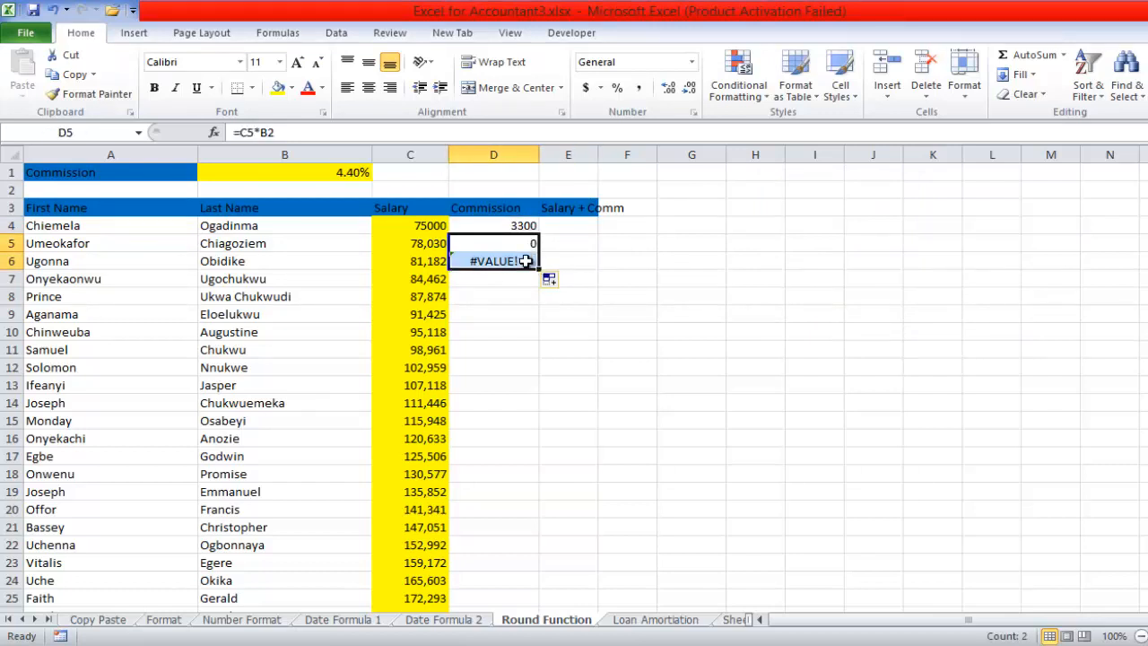
left_click(526, 261)
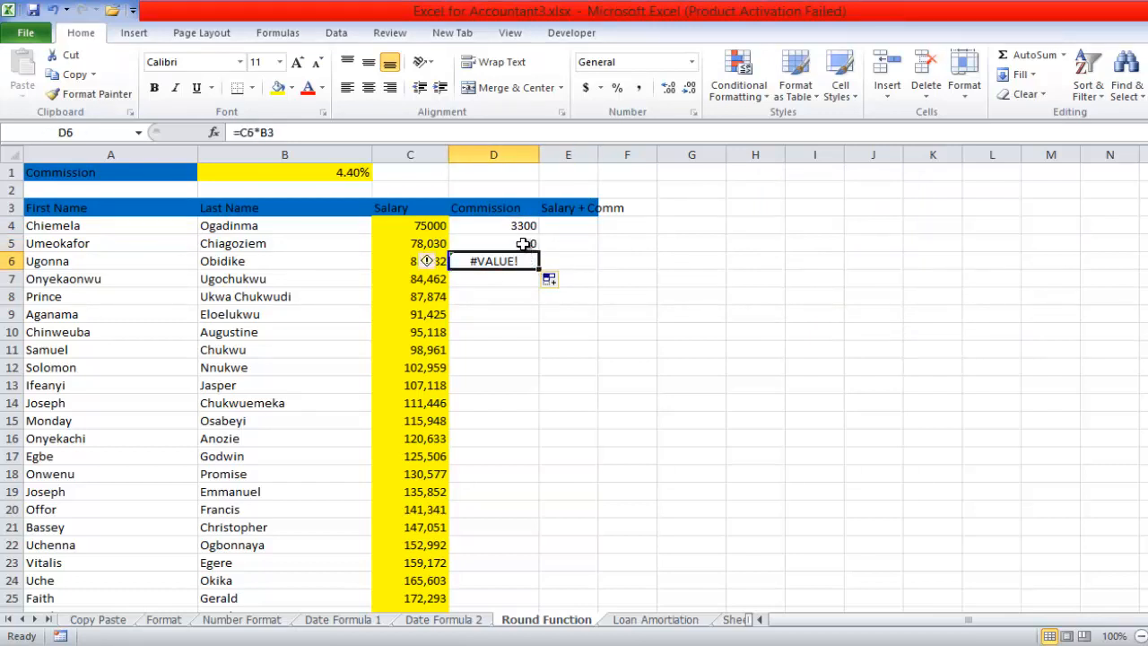
double_click(521, 244)
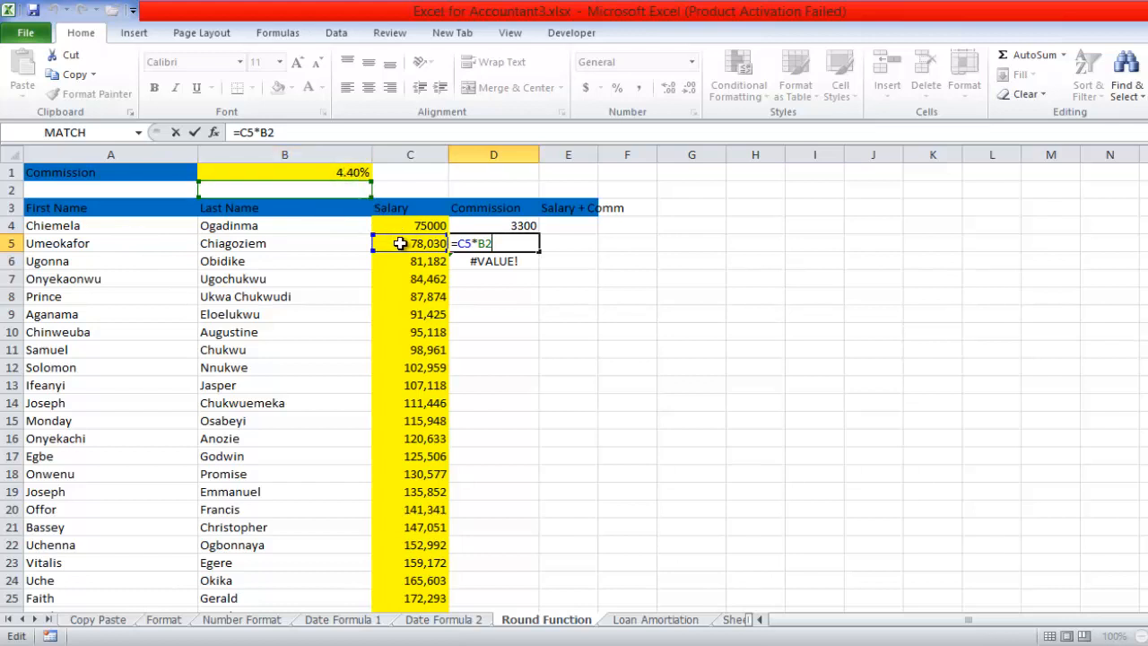
key("Return")
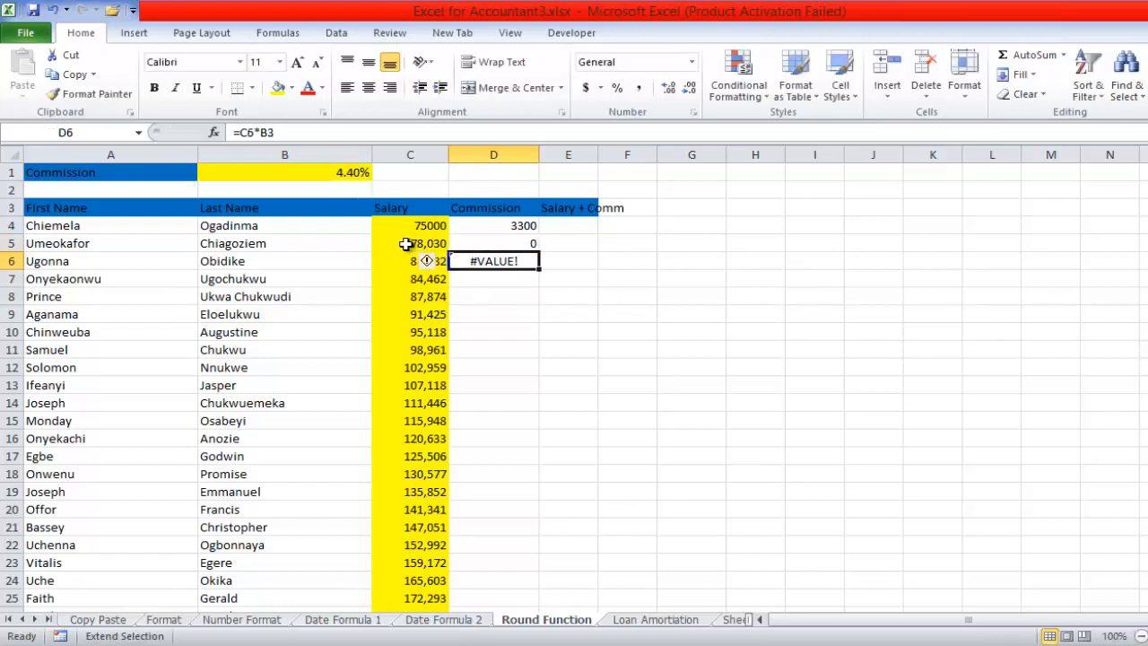
key("F8")
key("F8")
key("ctrl+Tab")
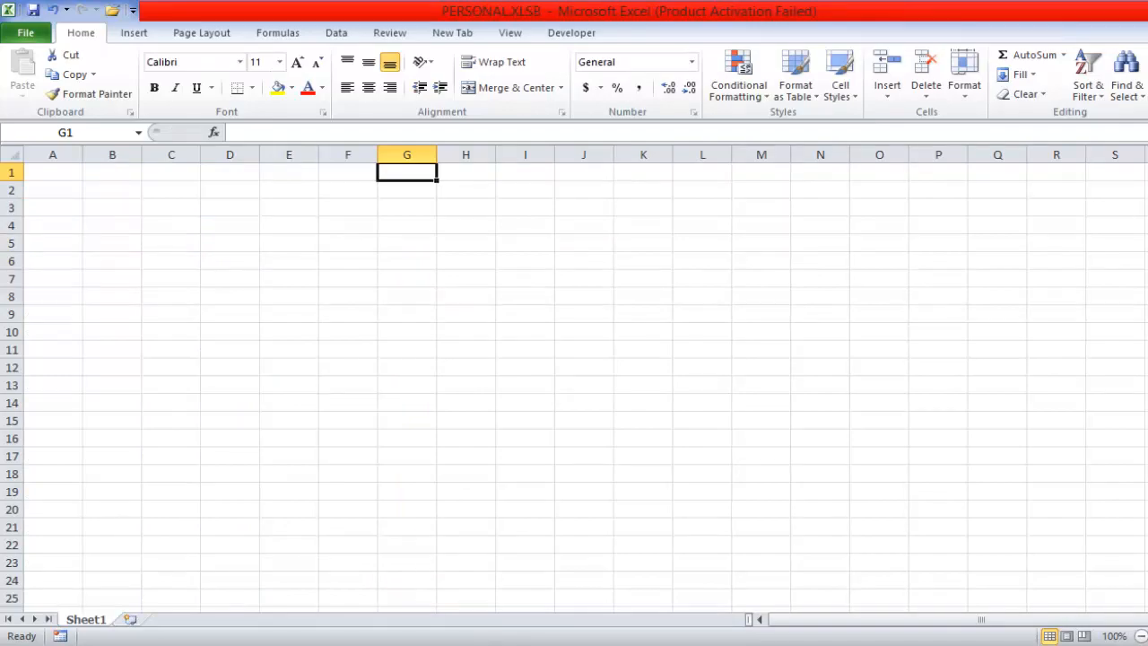
left_click(474, 643)
left_click(565, 599)
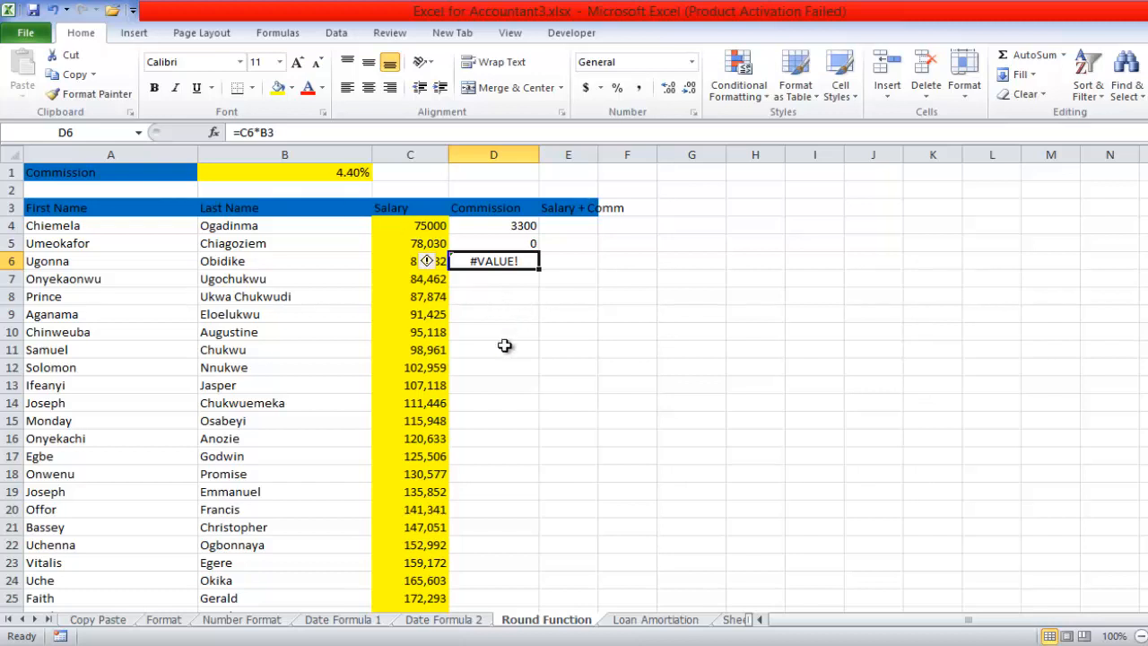
Step: Clear the trial commission formulas from cells D6 and D5
key("Delete")
key("Up")
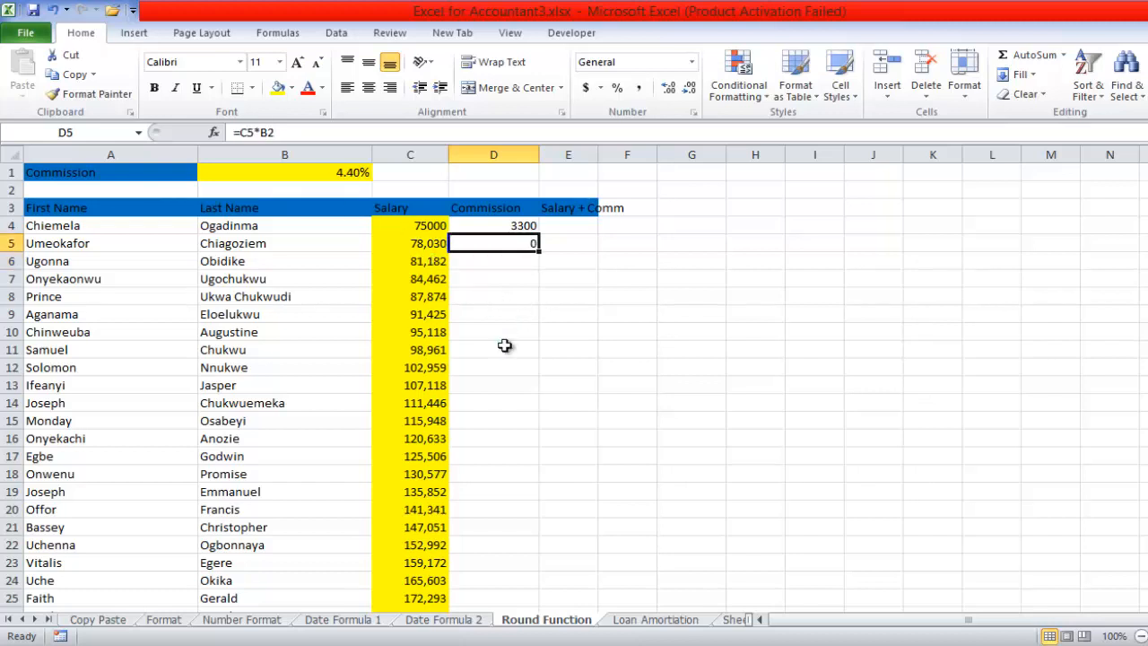
key("Delete")
Step: Replace the commission formula in D4 with =C4*B$1, locking the row of the rate reference
left_click(520, 225)
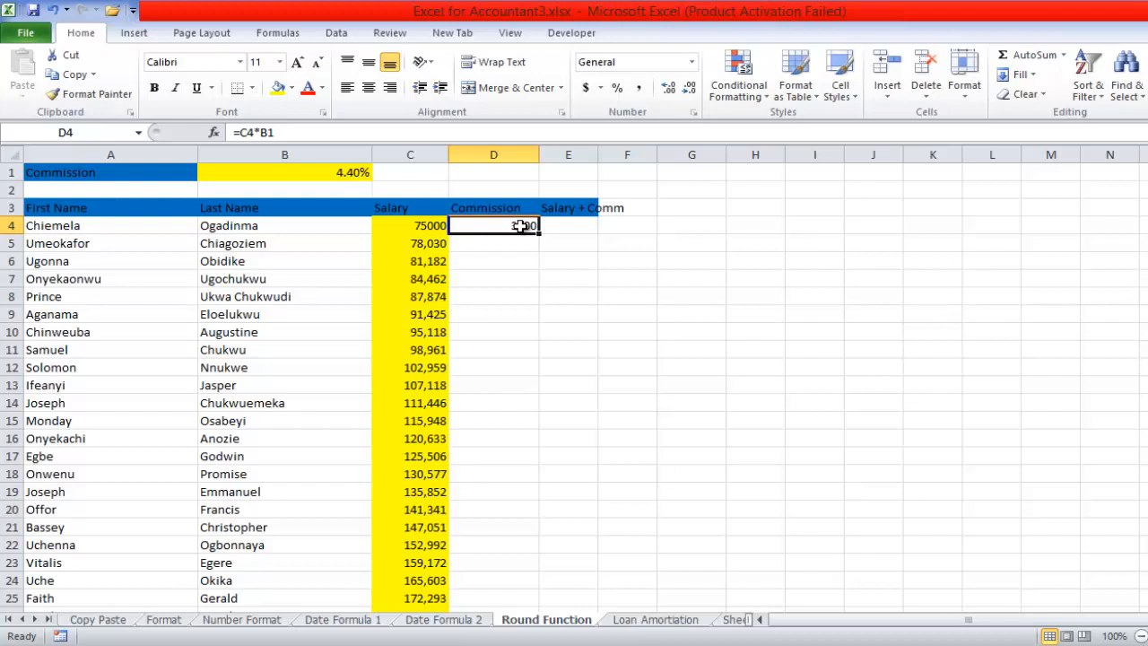
key("Delete")
type("=")
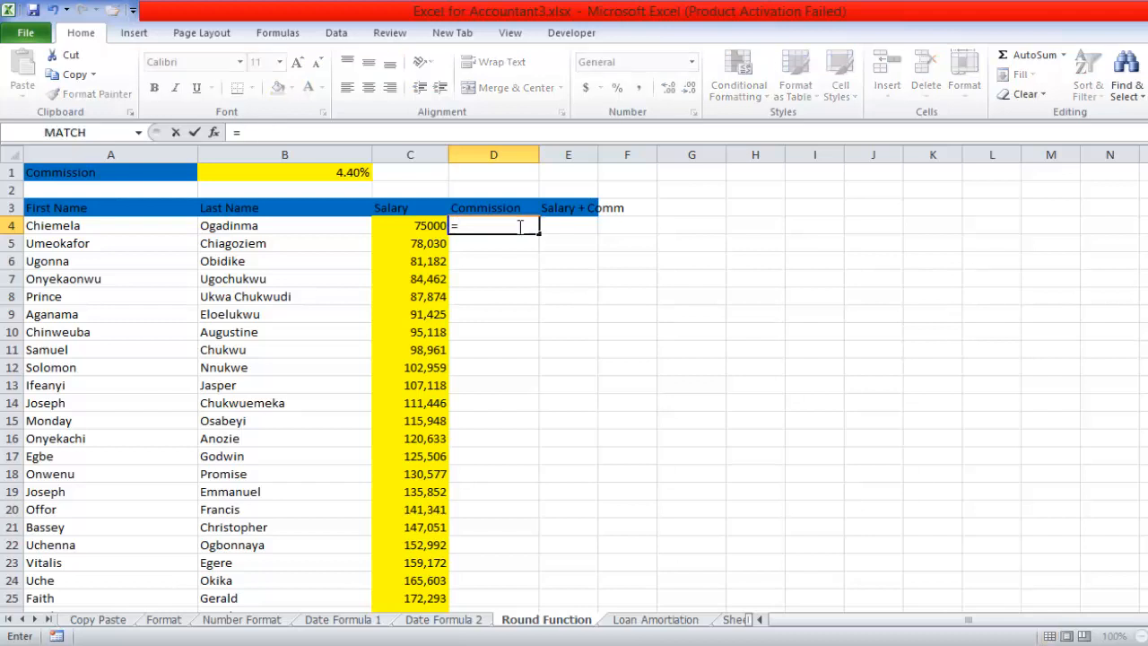
left_click(422, 224)
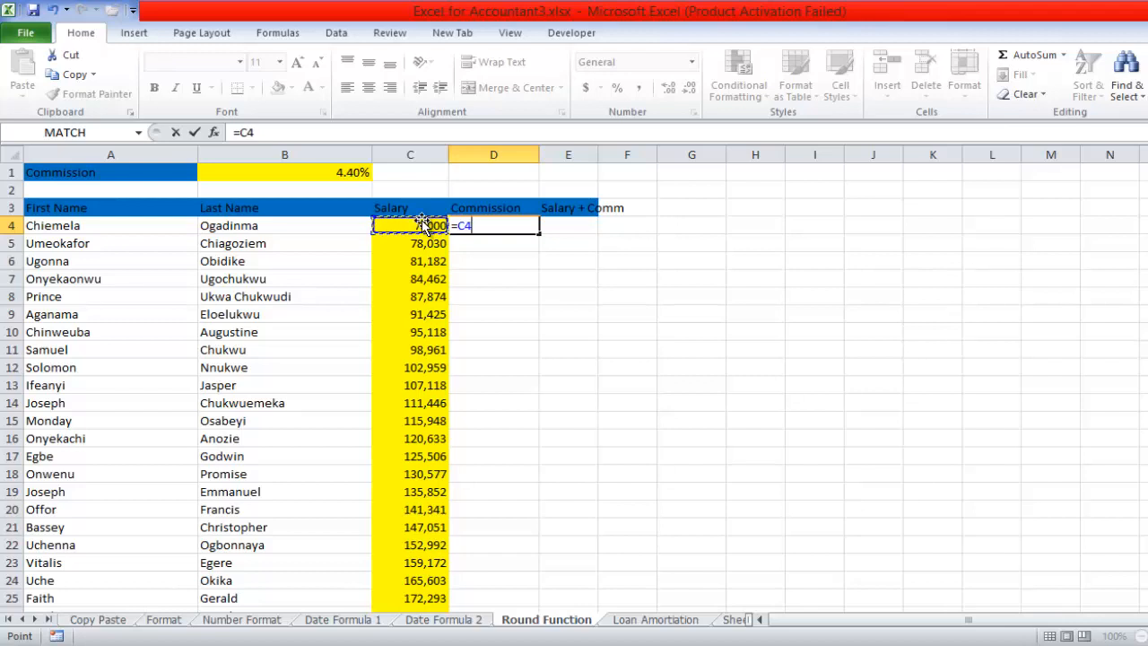
type("*")
key("Left")
key("Left")
key("Up")
key("Up")
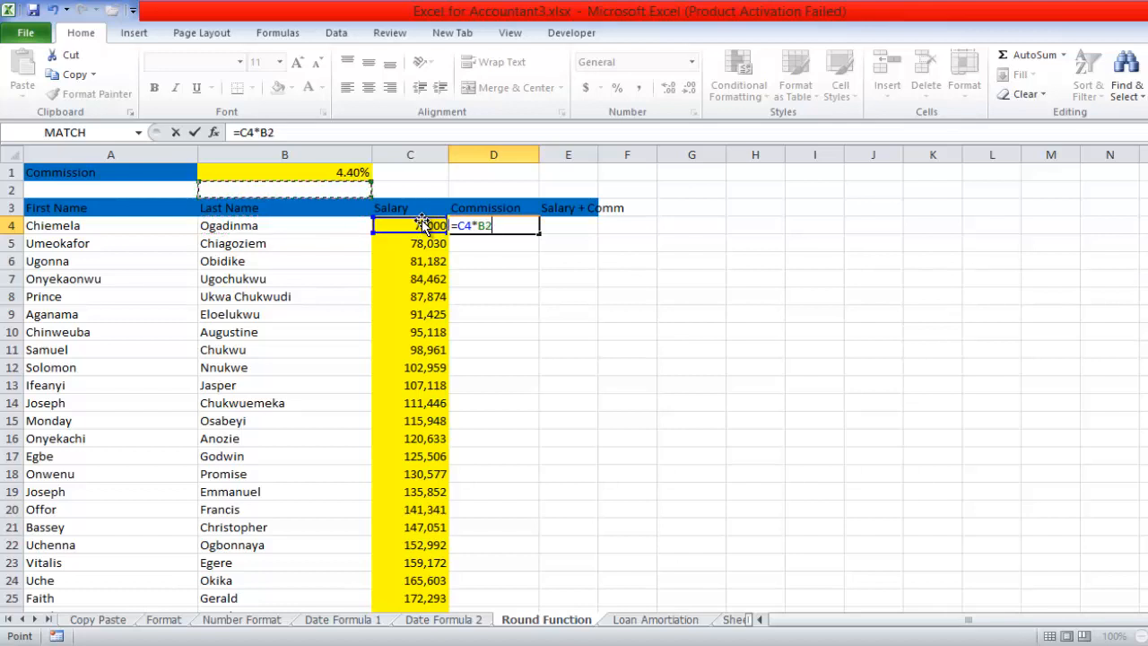
key("Up")
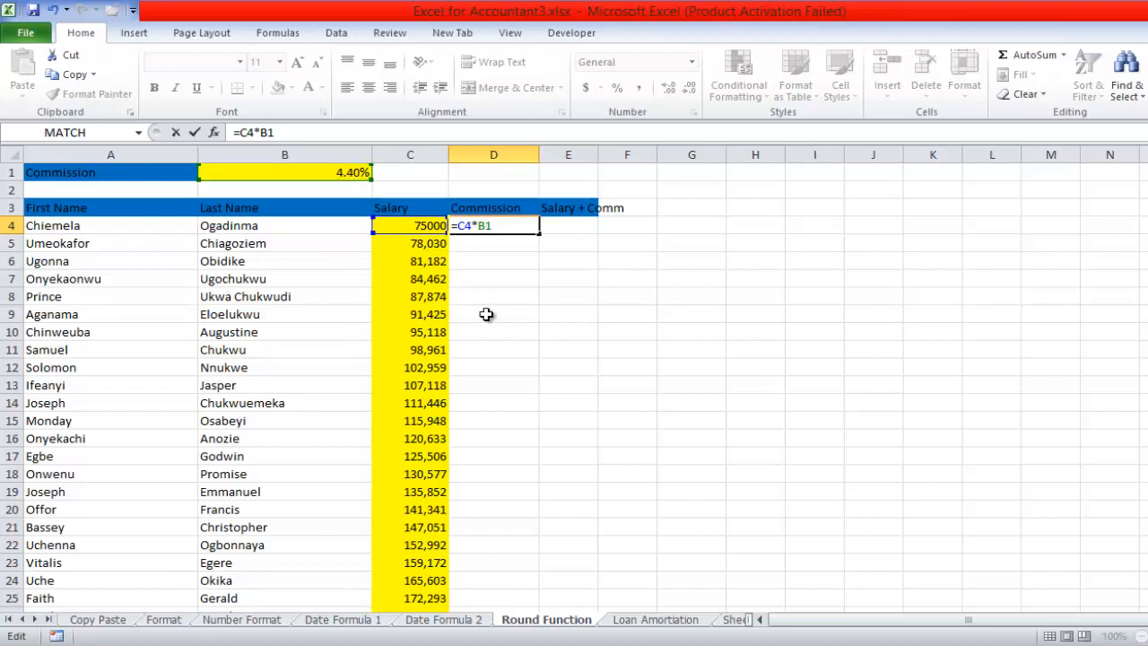
type("$")
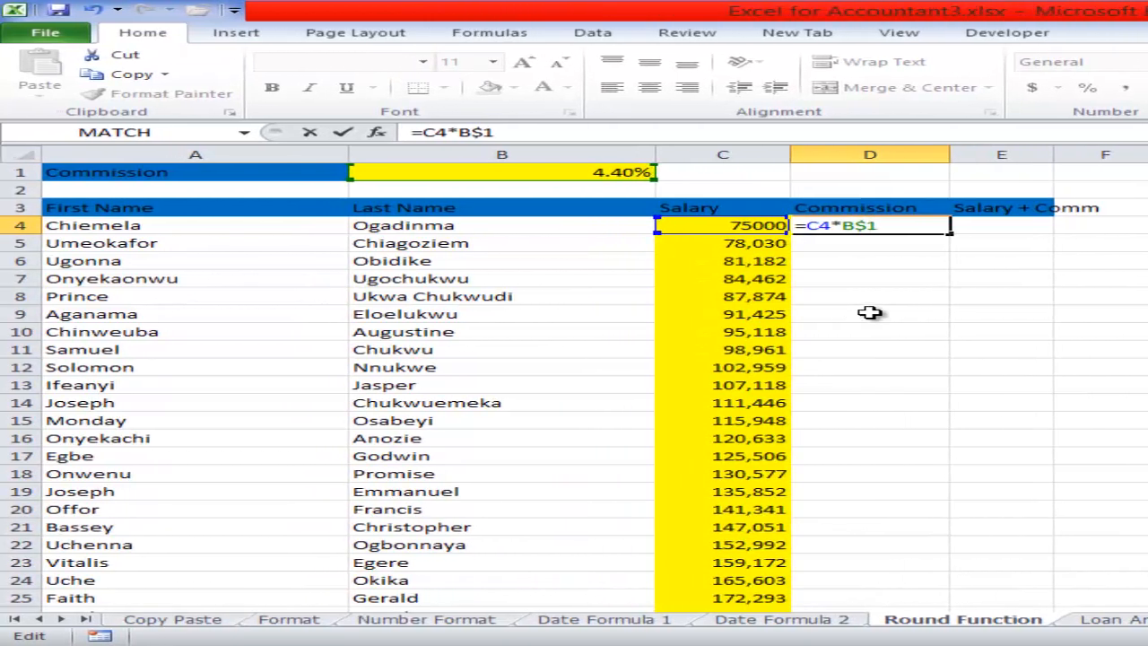
key("Return")
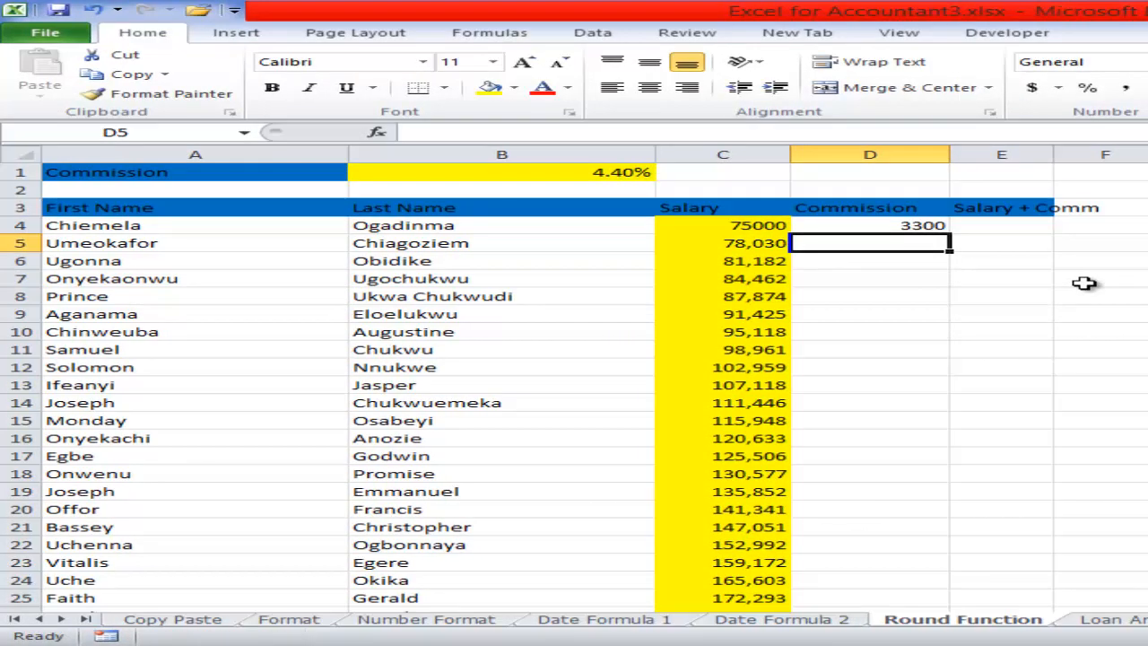
Step: Fill the D4 commission formula down the whole Commission column
key("ctrl+Tab")
mouse_move(883, 642)
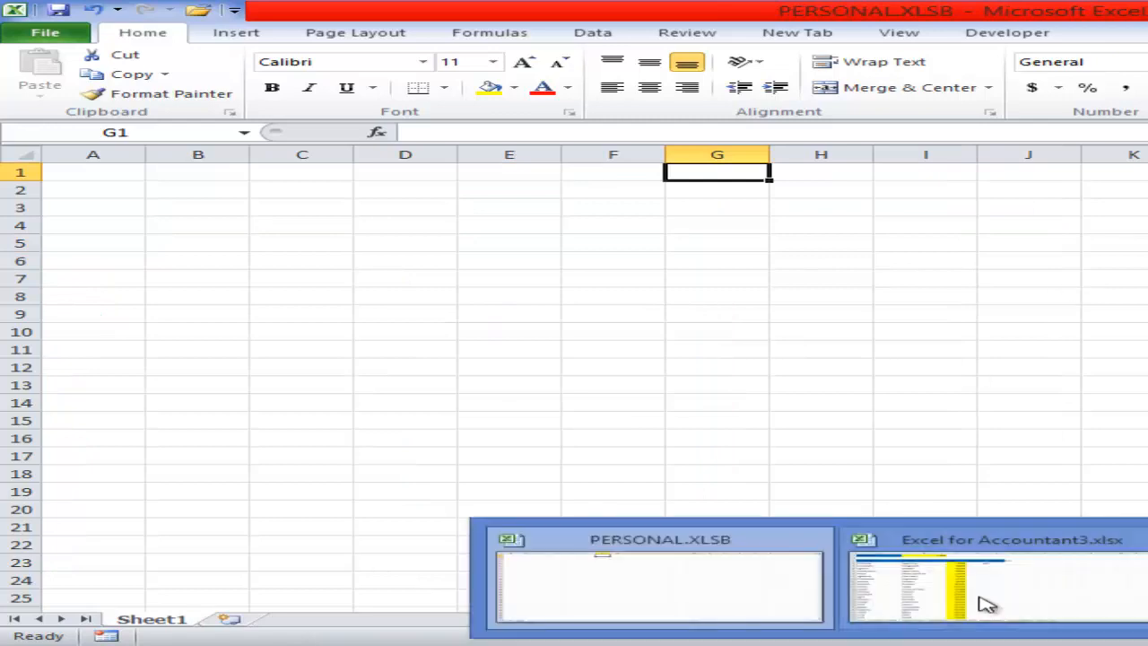
left_click(983, 599)
left_click(928, 226)
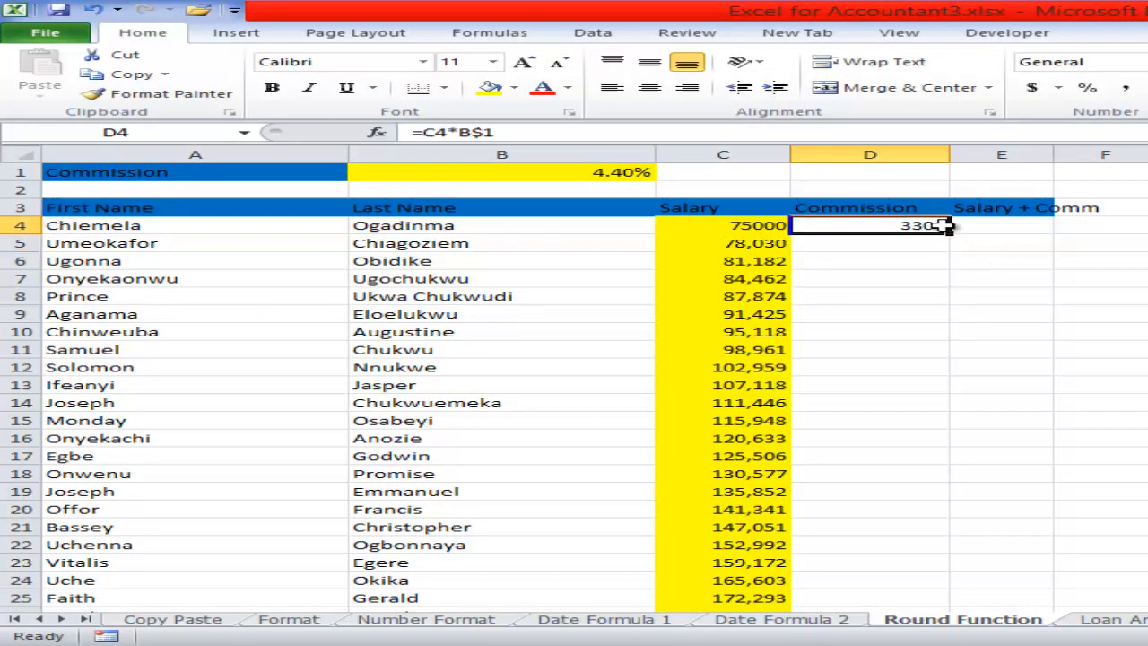
left_click_drag(949, 234, 955, 232)
double_click(954, 232)
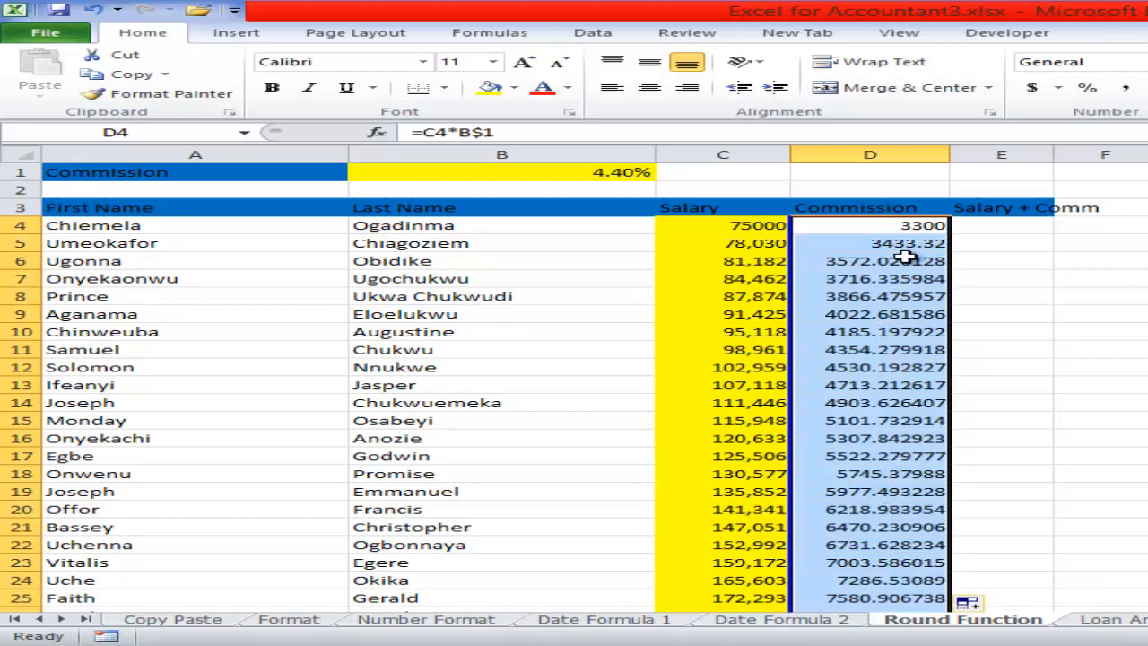
Step: Inspect which cells the copied commission formula in D5 references
left_click(908, 244)
double_click(908, 244)
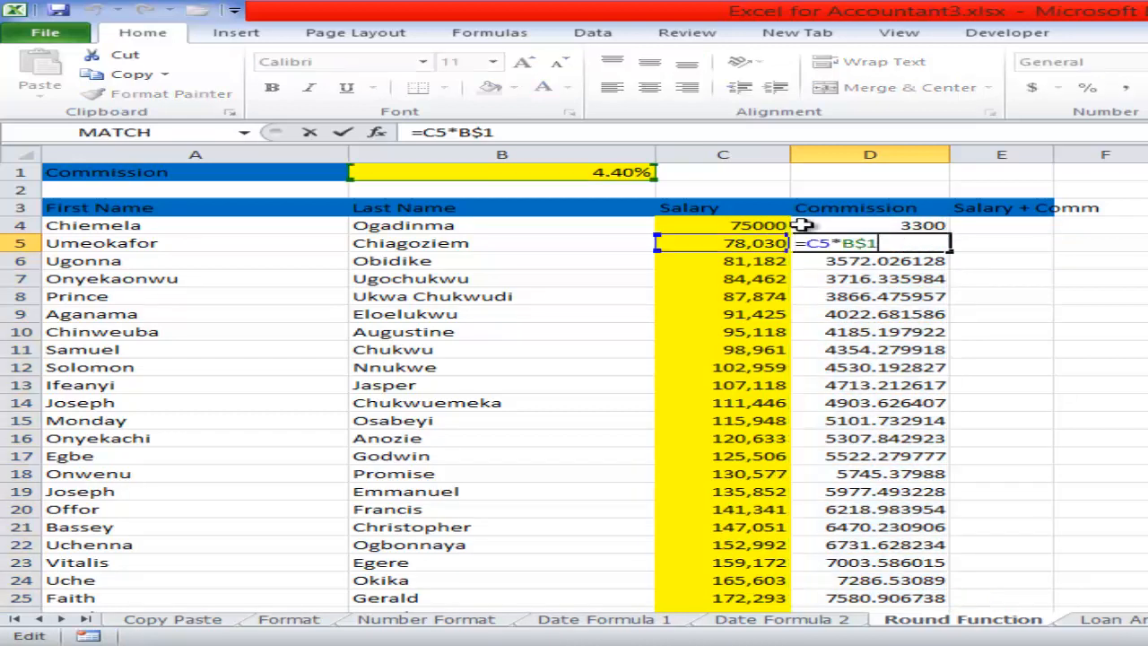
left_click(992, 244)
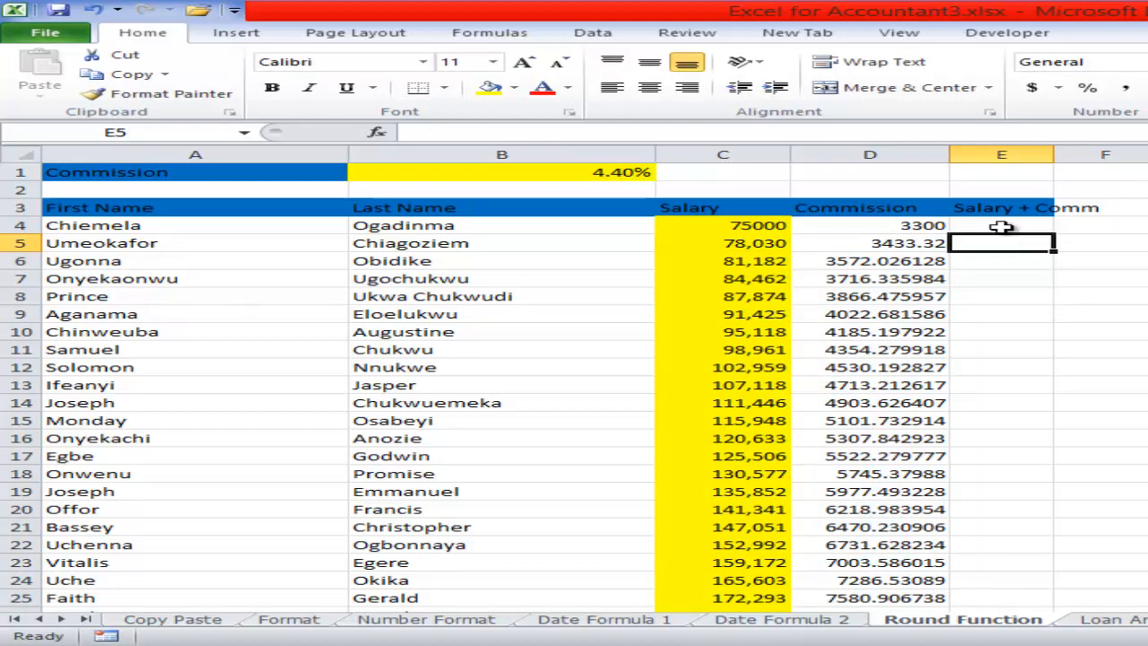
Step: Fit column E to the width of its header and enter =C4+D4 in E4
double_click(1053, 155)
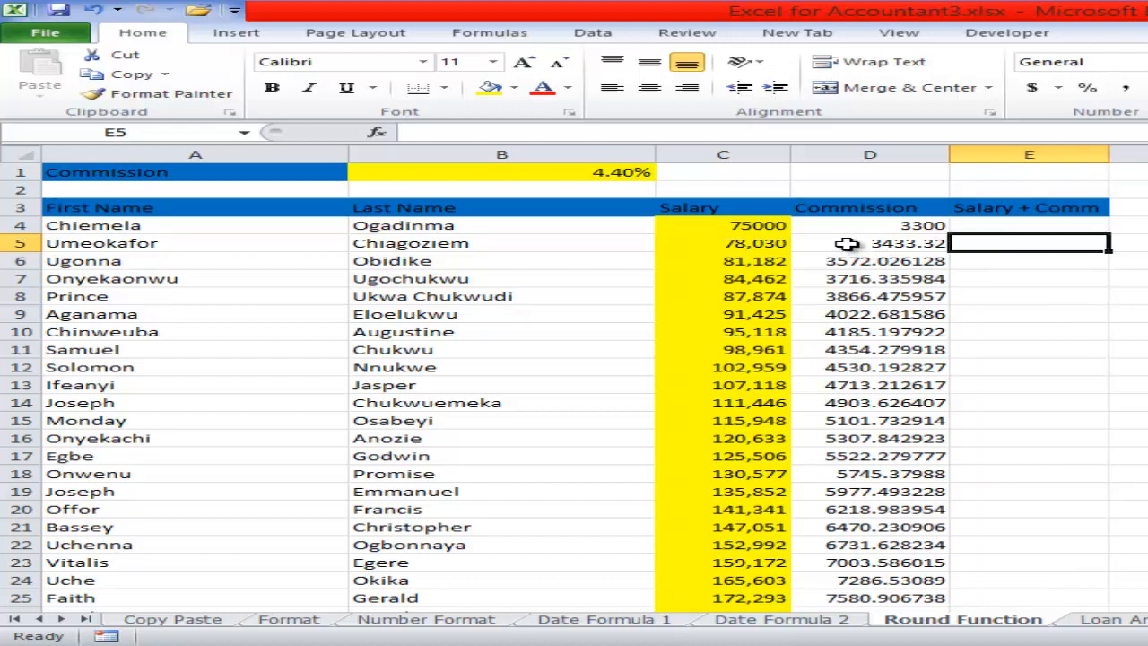
left_click(1046, 226)
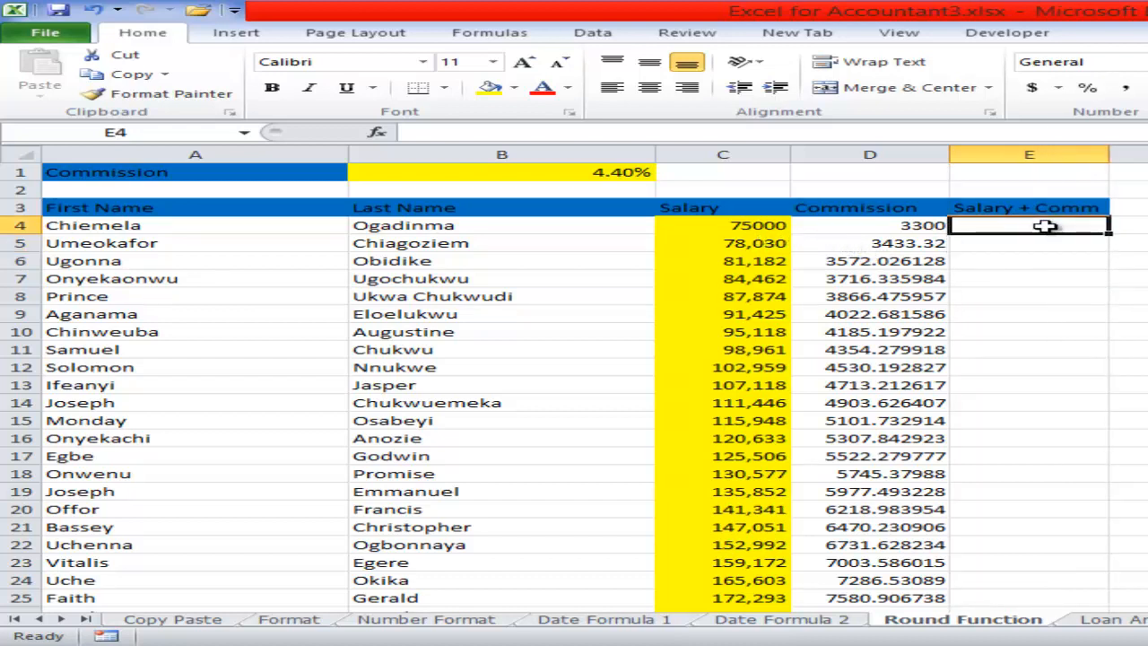
type("=")
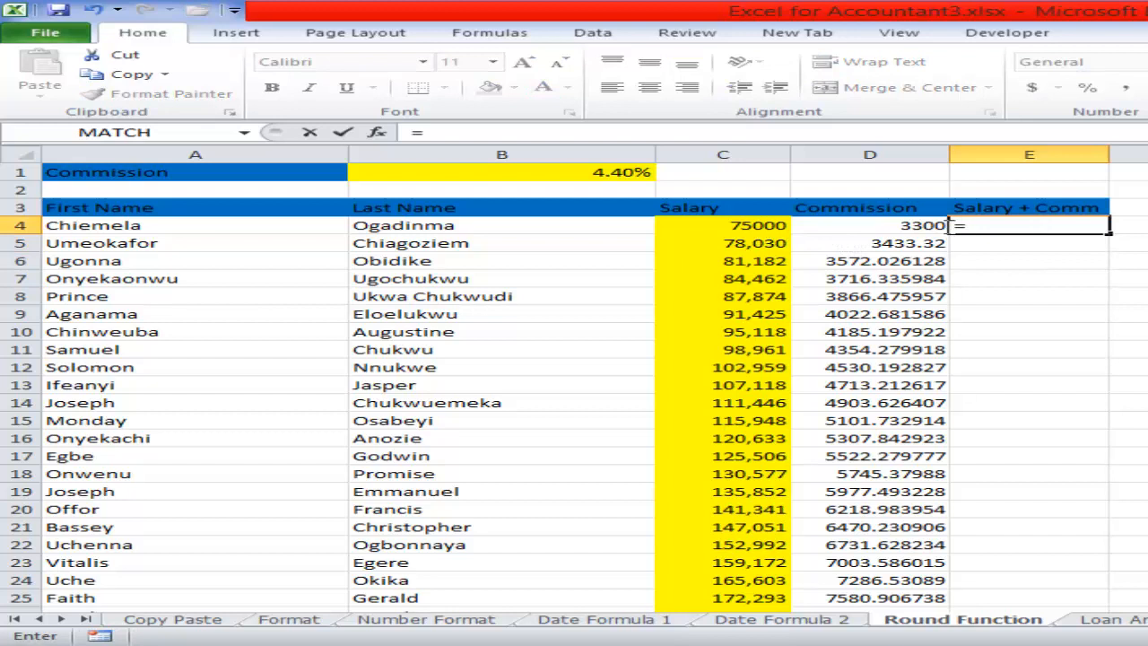
key("Left")
key("Left")
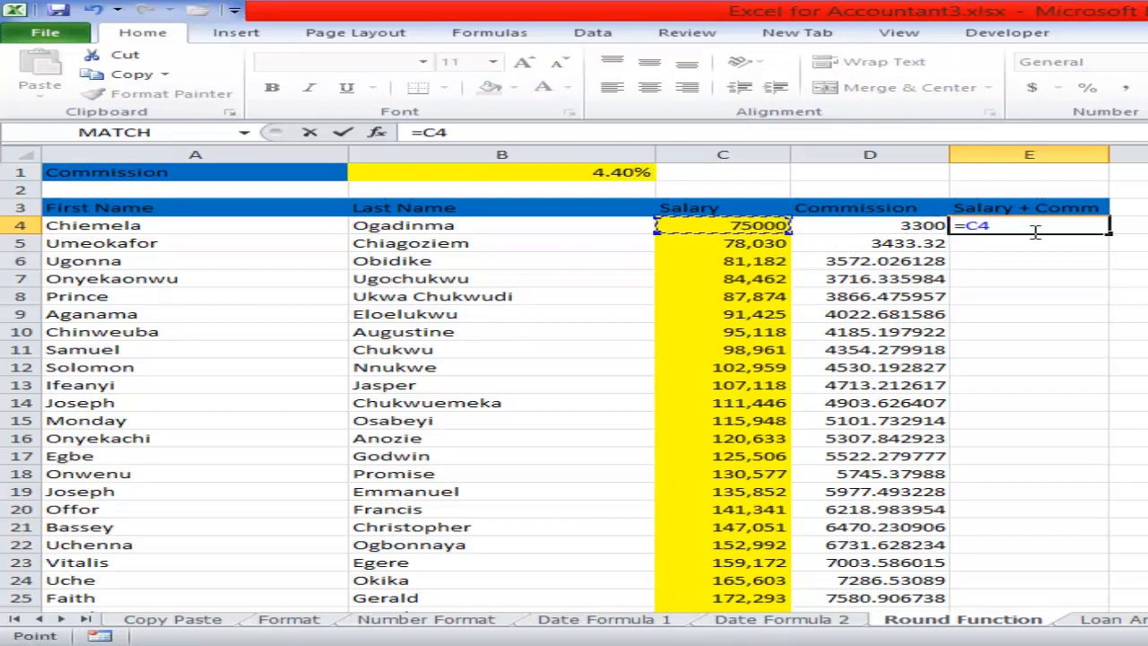
type("+")
key("Right")
key("Left")
key("Left")
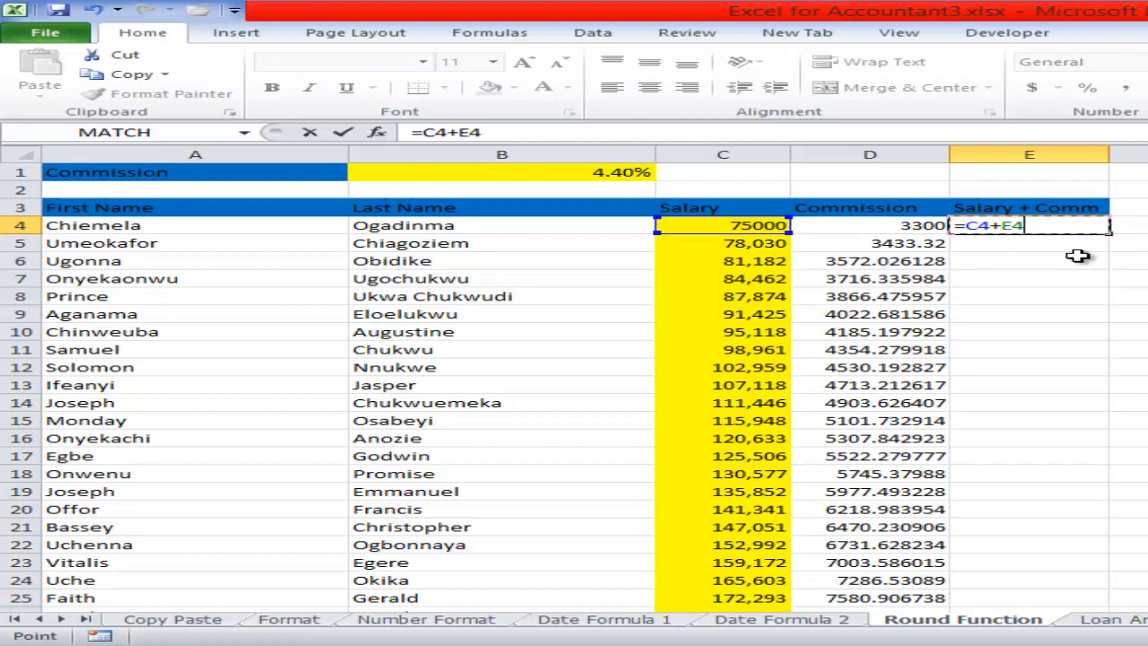
key("Return")
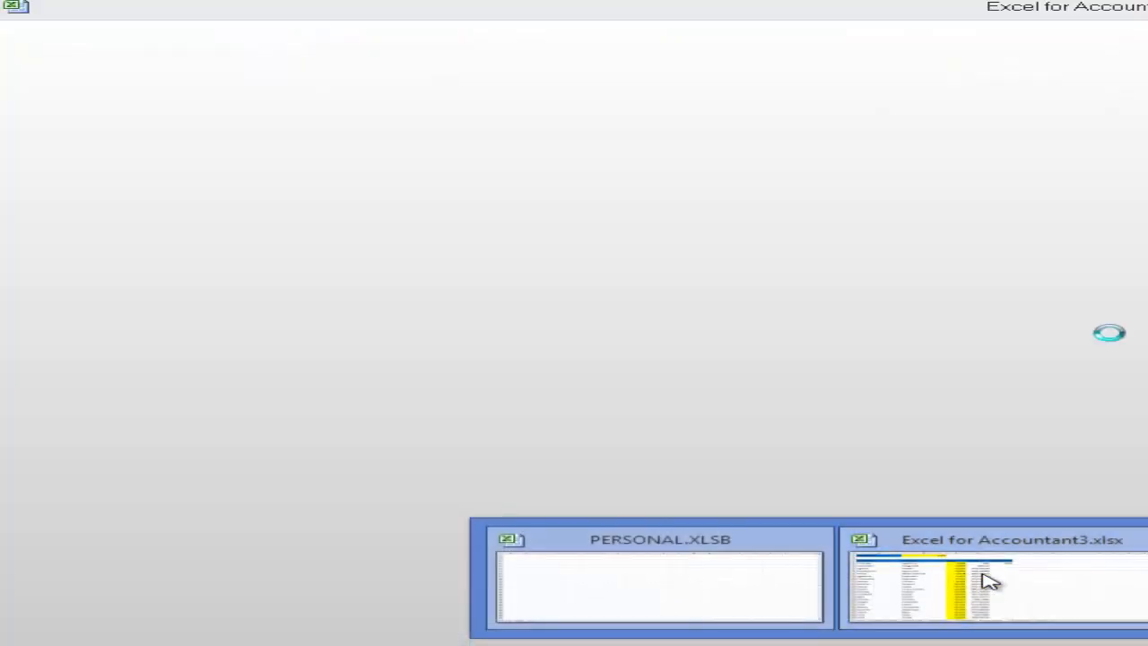
Step: Fill the E4 salary plus commission formula down the whole of column E
left_click(987, 582)
left_click(1087, 226)
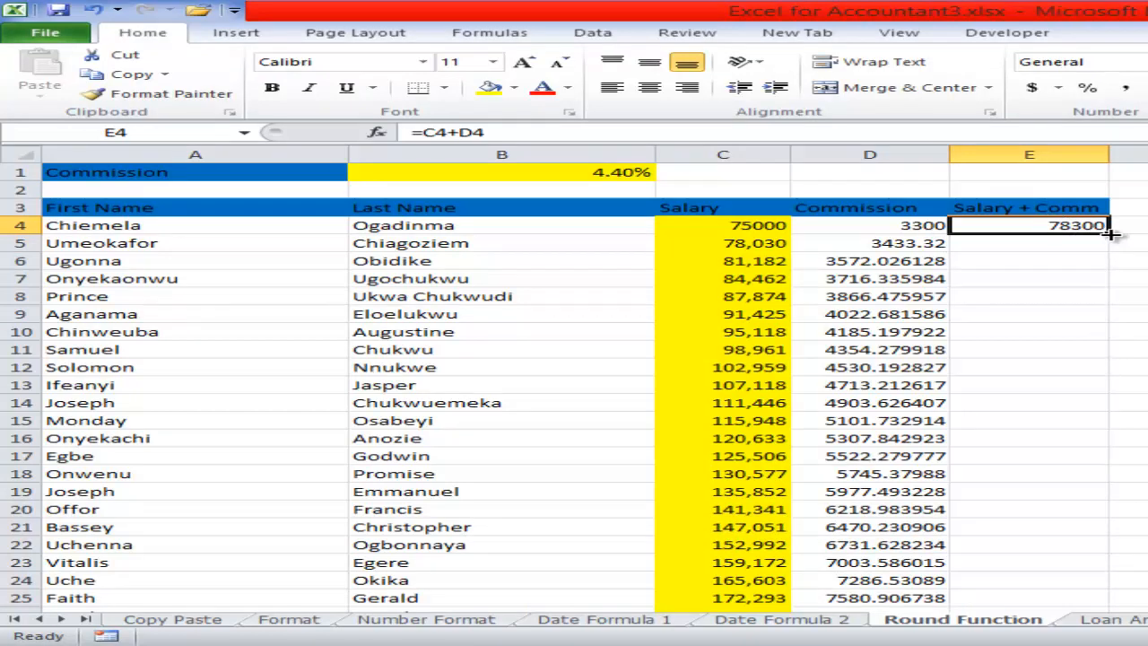
double_click(1111, 234)
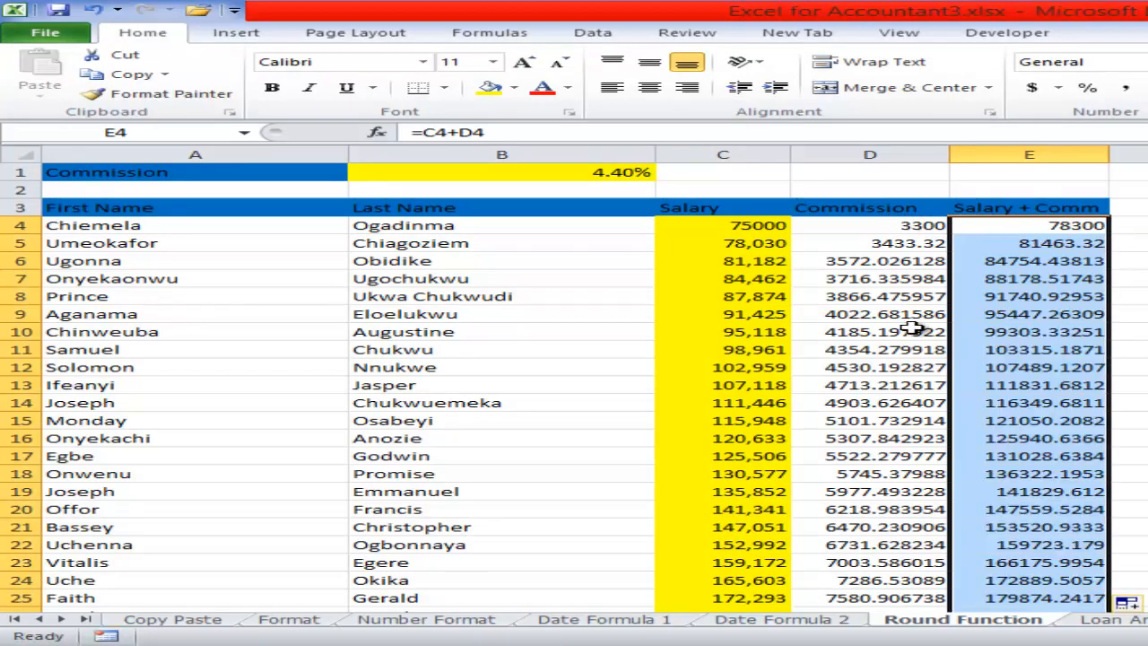
Step: Review the commission formulas in D7 and D4 and the cells D4 references
left_click(897, 280)
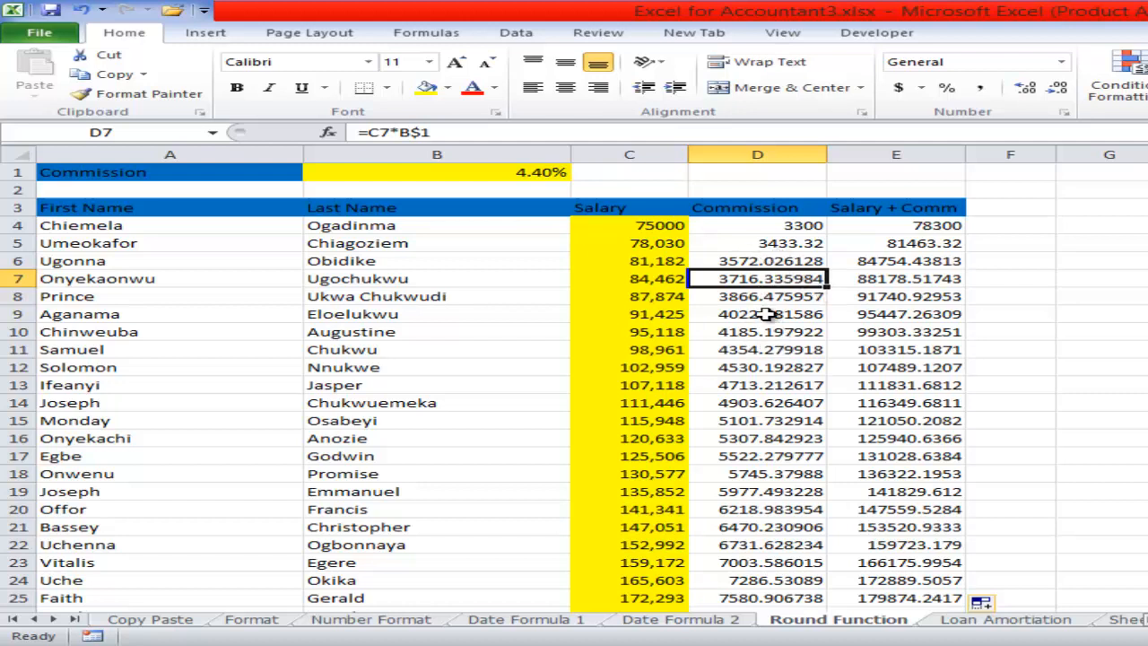
left_click(755, 229)
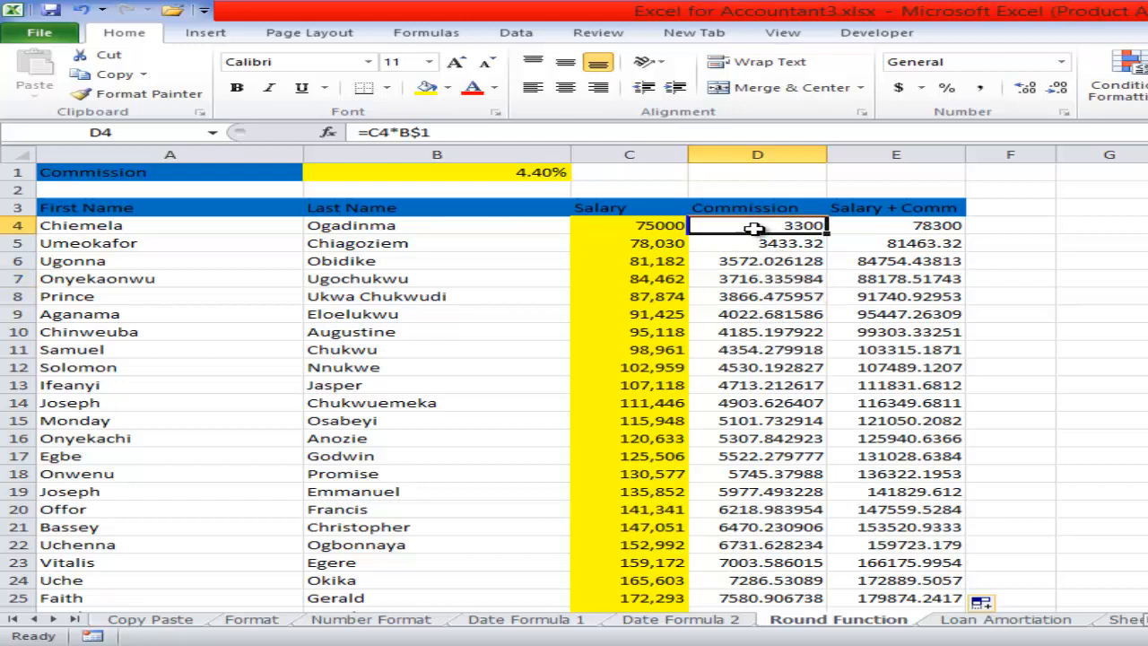
double_click(755, 229)
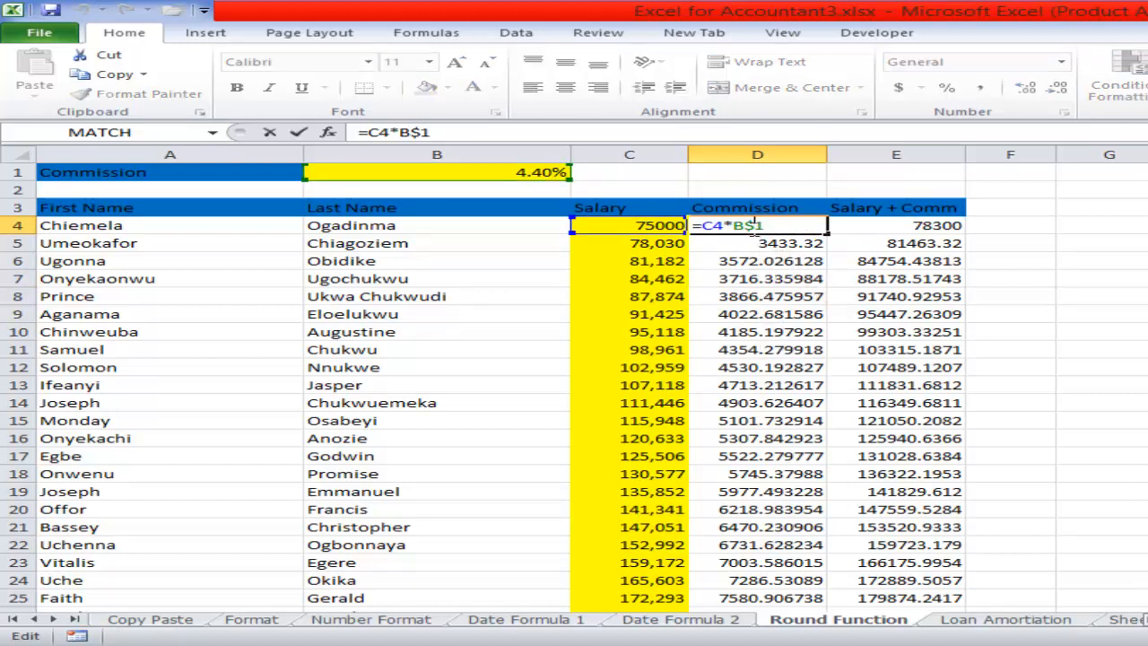
left_click(664, 261)
Step: Try to apply the custom number format N#,#0.00 to the salary, commission and total values in C4:E95
left_click_drag(652, 229, 908, 239)
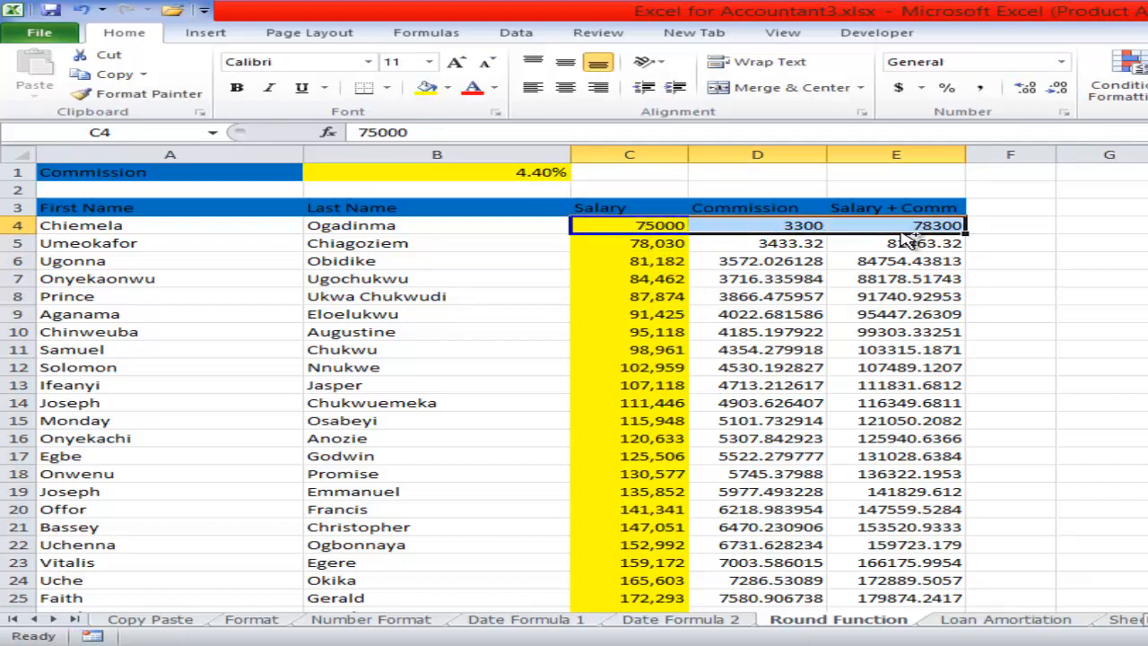
key("ctrl+shift+Down")
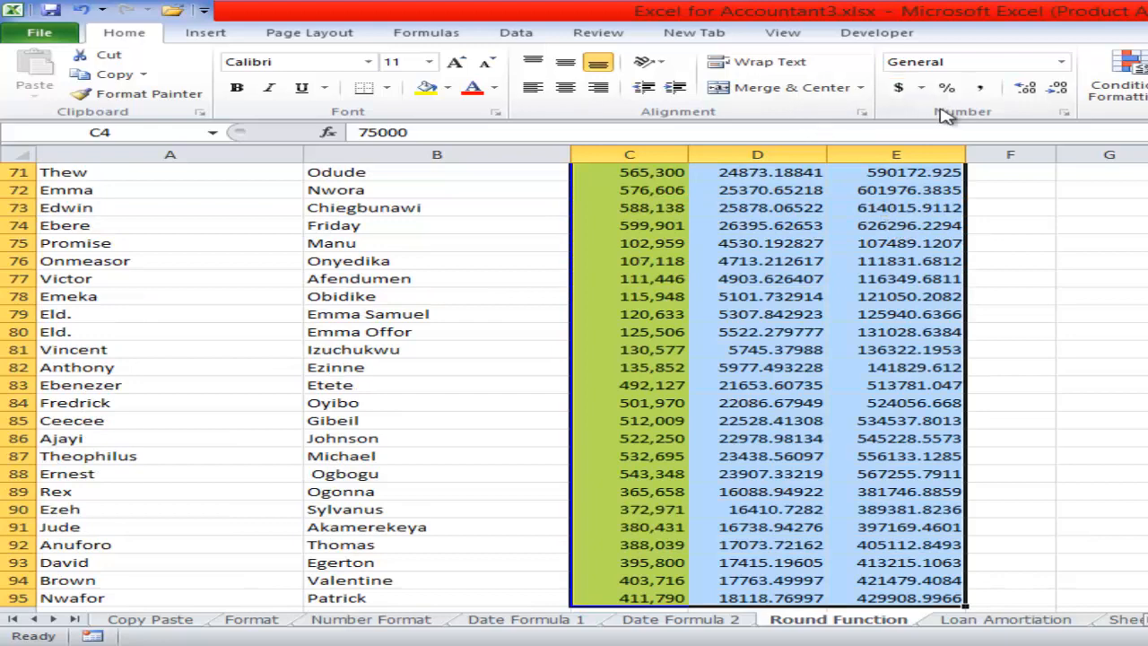
left_click(1065, 113)
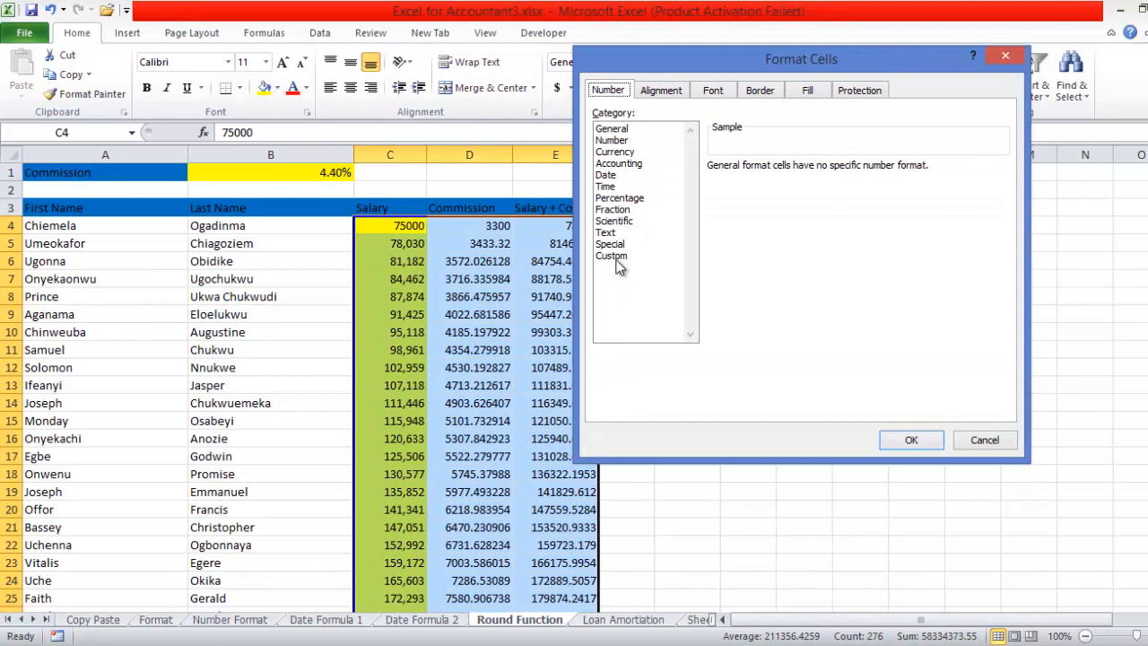
left_click(1023, 258)
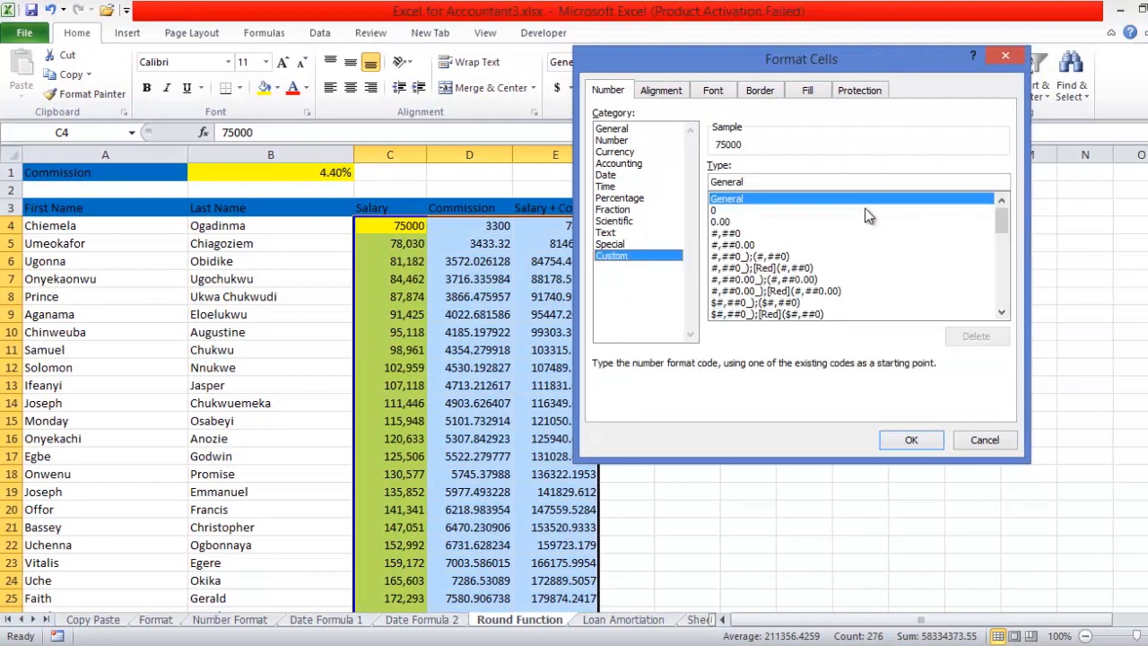
left_click_drag(1003, 227, 990, 179)
left_click(749, 245)
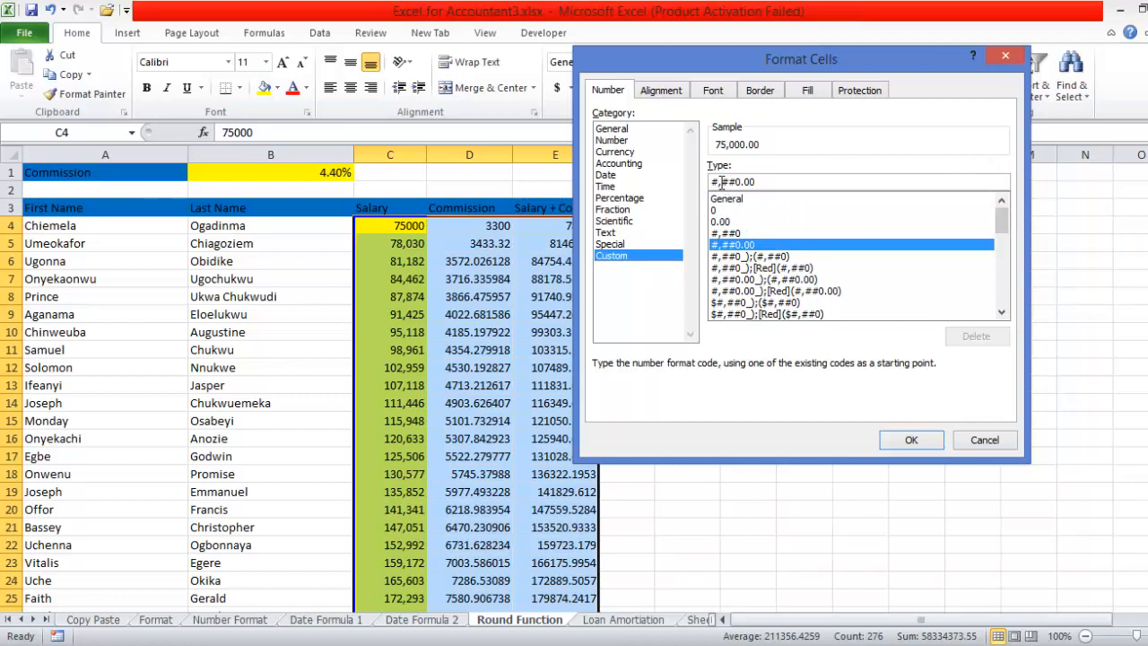
left_click(721, 182)
key("BackSpace")
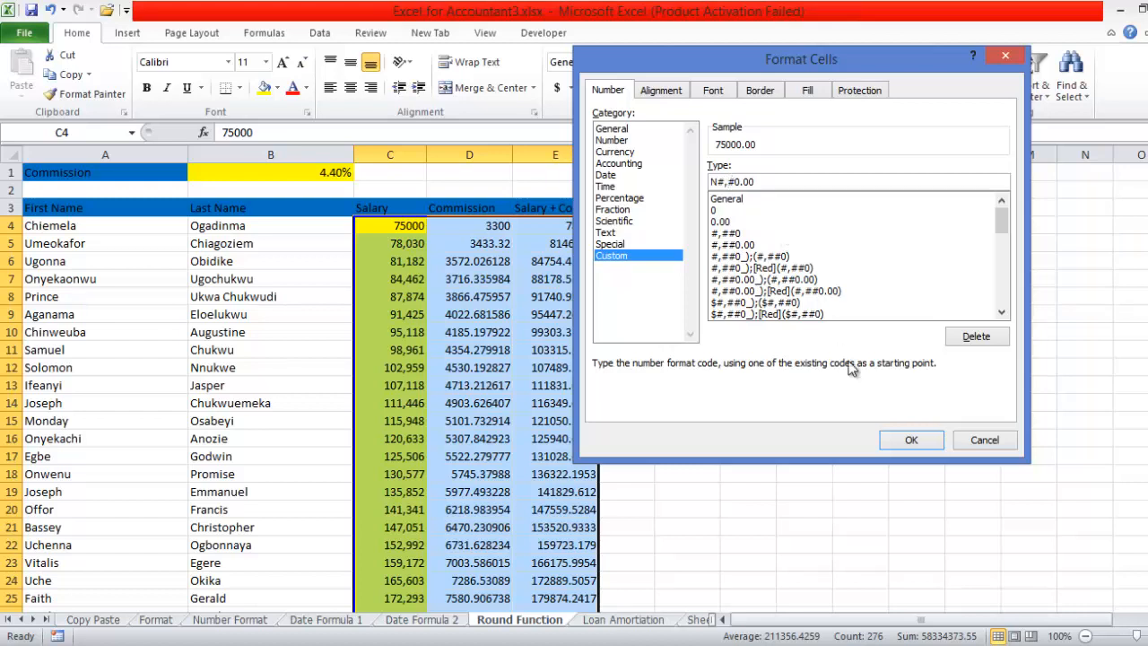
left_click(911, 440)
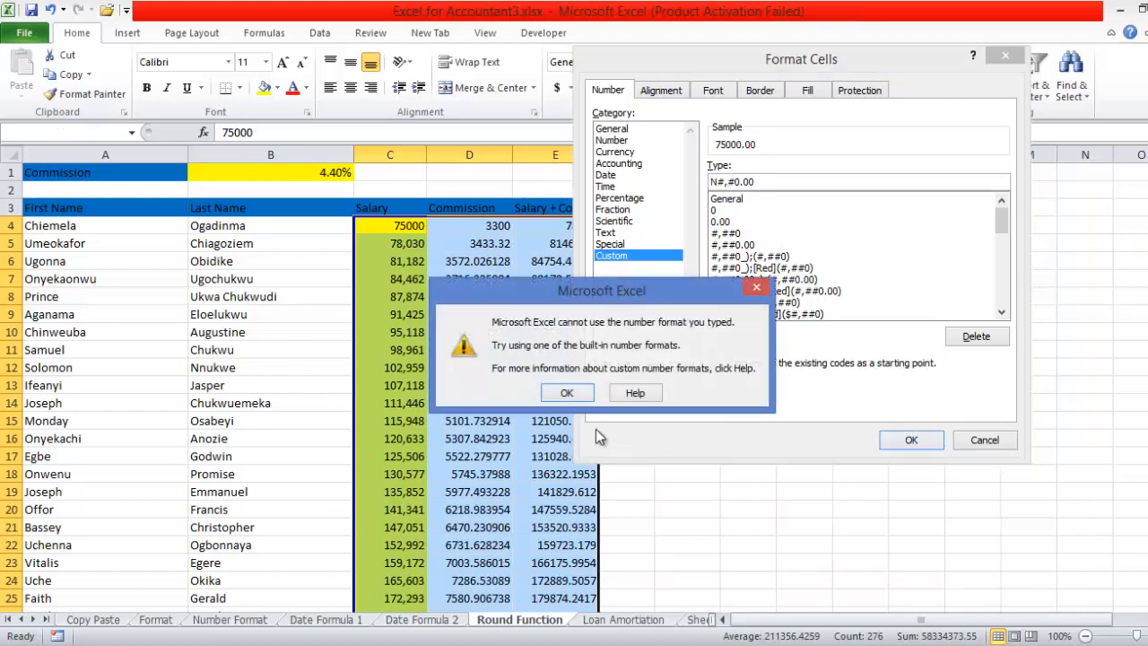
left_click(567, 393)
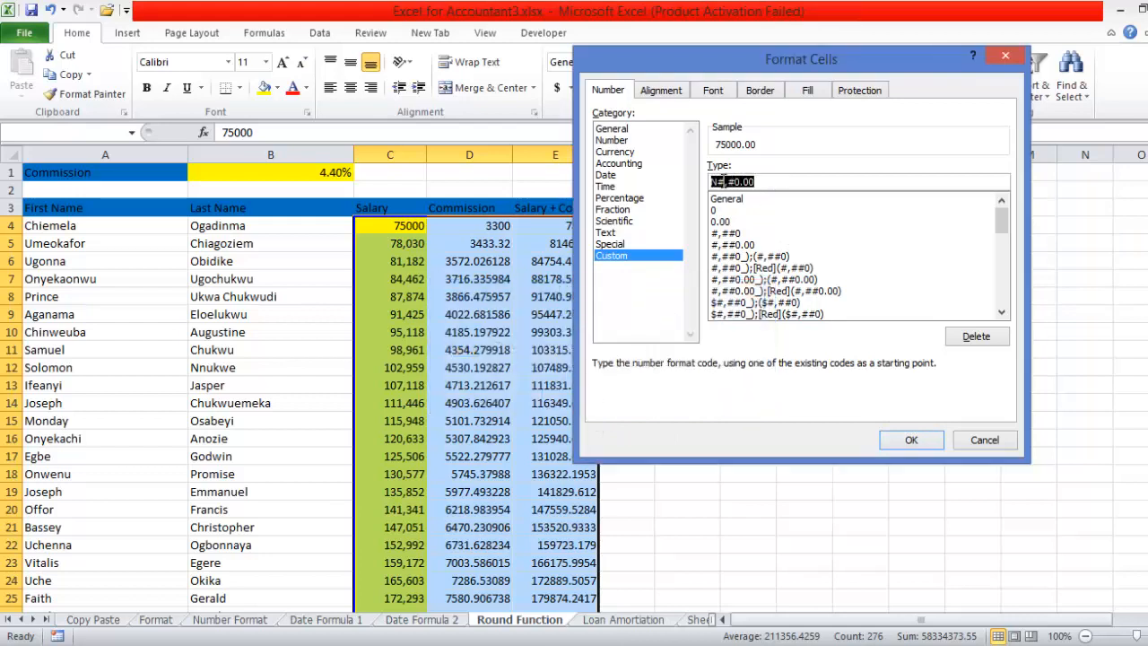
Step: Put the N in quotation marks in the custom format code, making it "N"#,#0.00, and apply it to C4:E95
left_click(713, 181)
type("N")
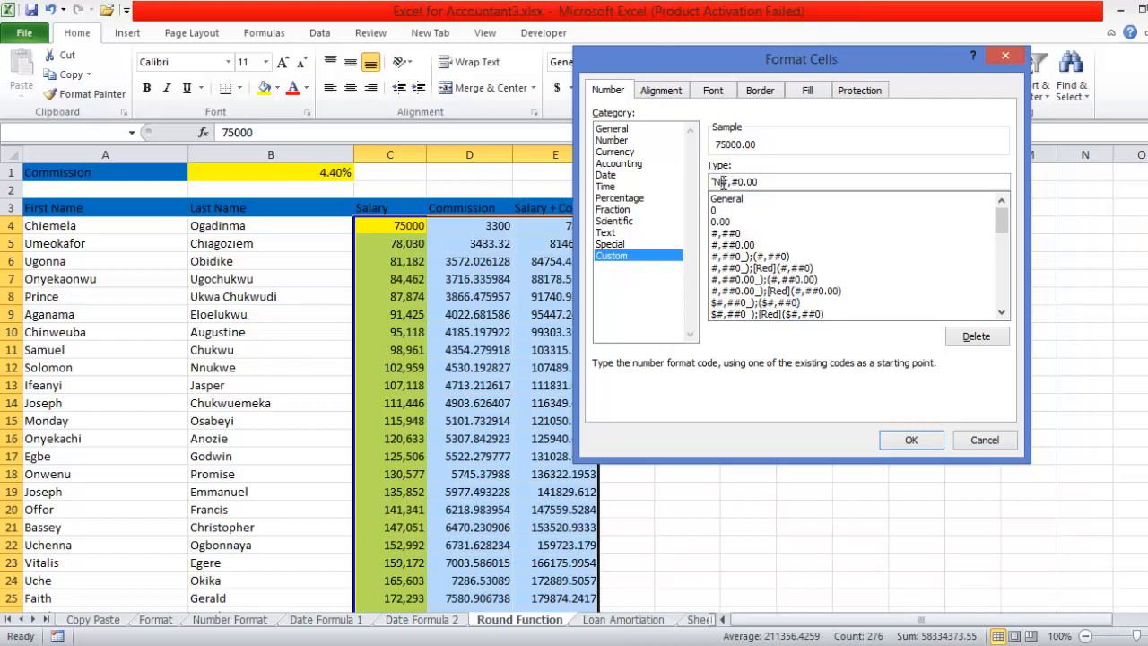
type("\"")
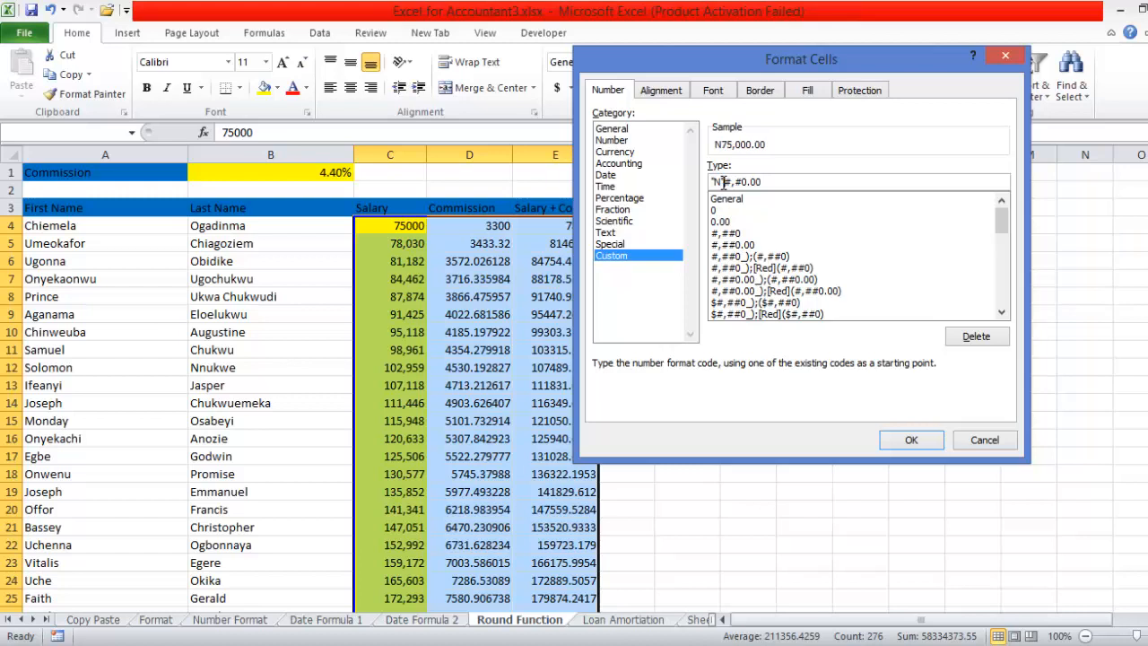
key("Return")
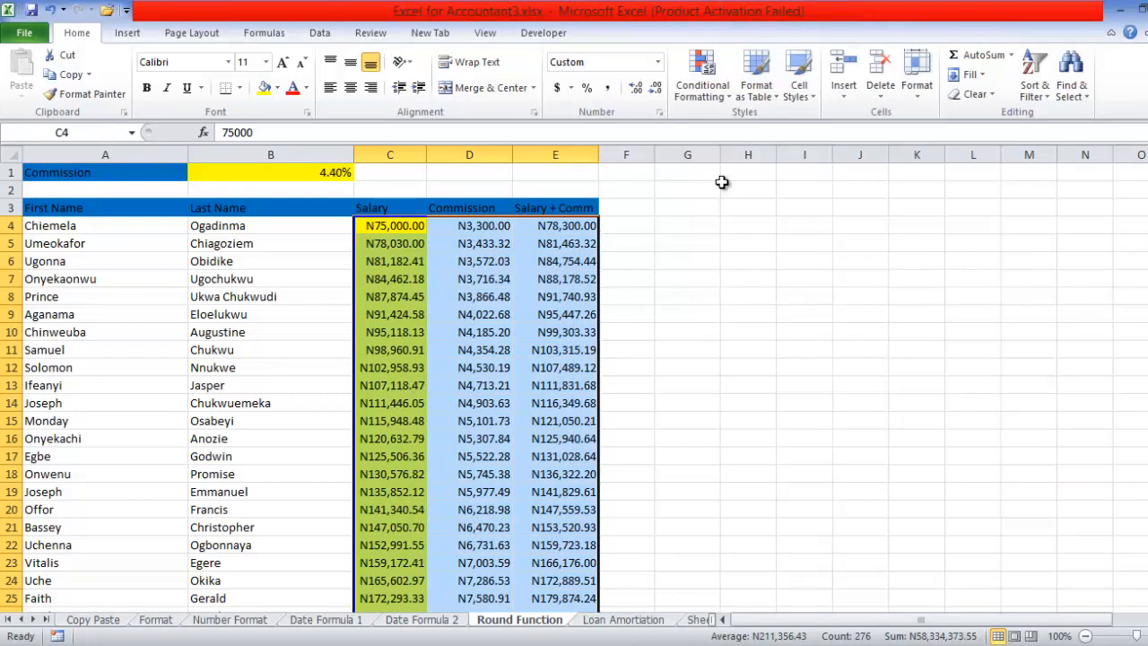
Step: Undo the custom naira number format on C4:E95, deleting no cells
key("ctrl+Tab")
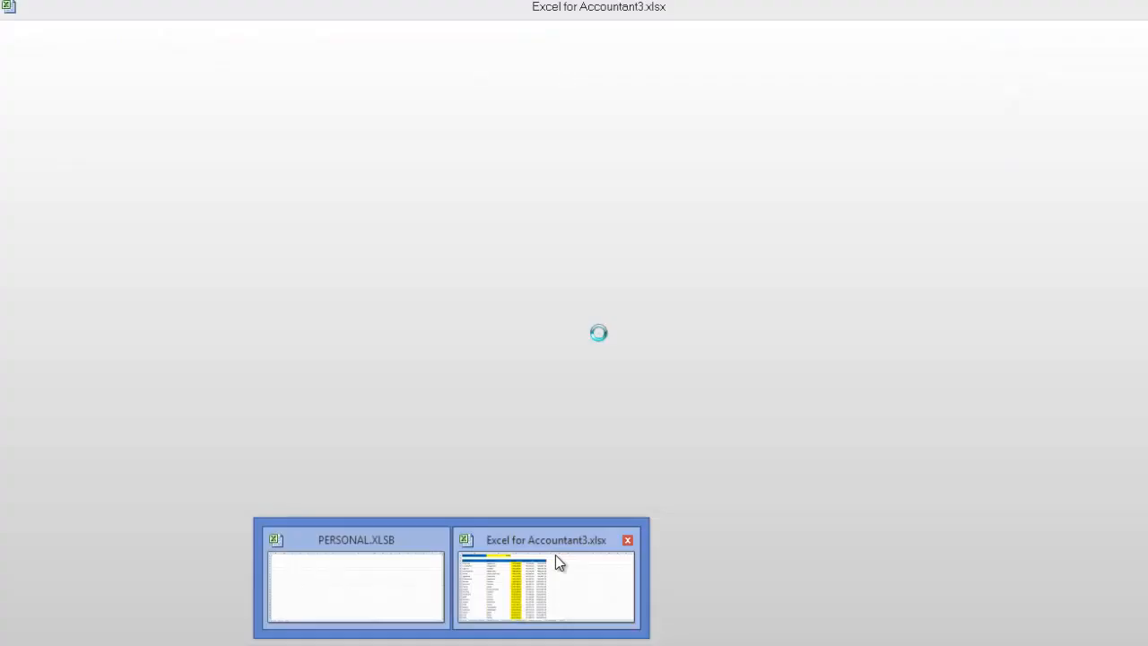
left_click(555, 555)
left_click(698, 349)
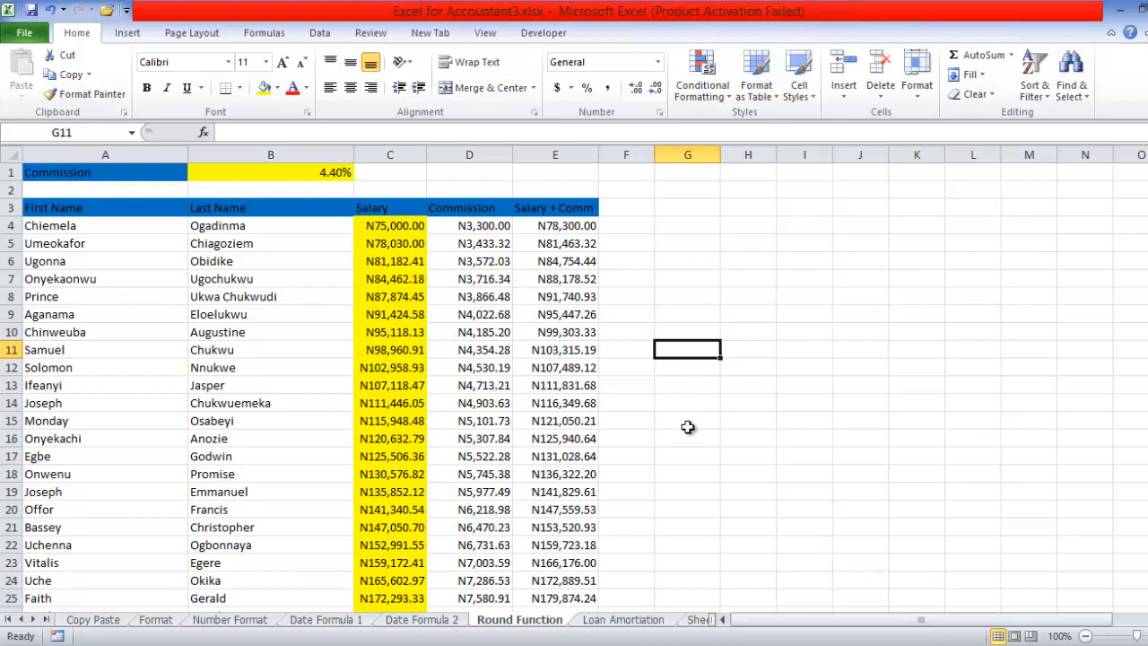
key("ctrl+z")
key("ctrl+minus")
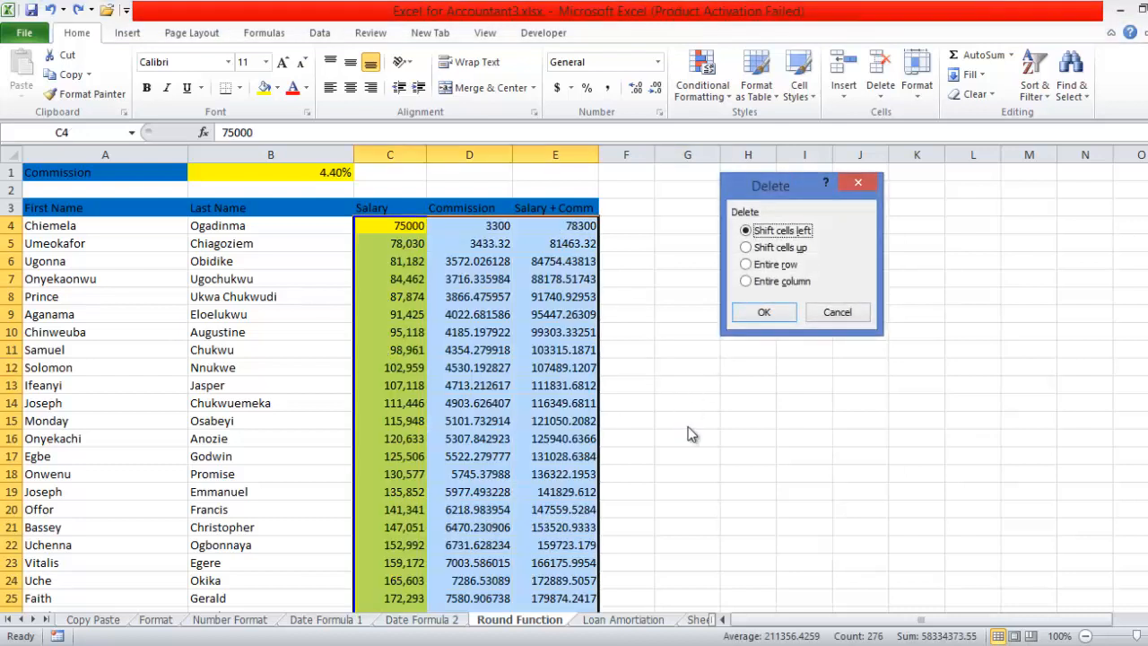
left_click(836, 314)
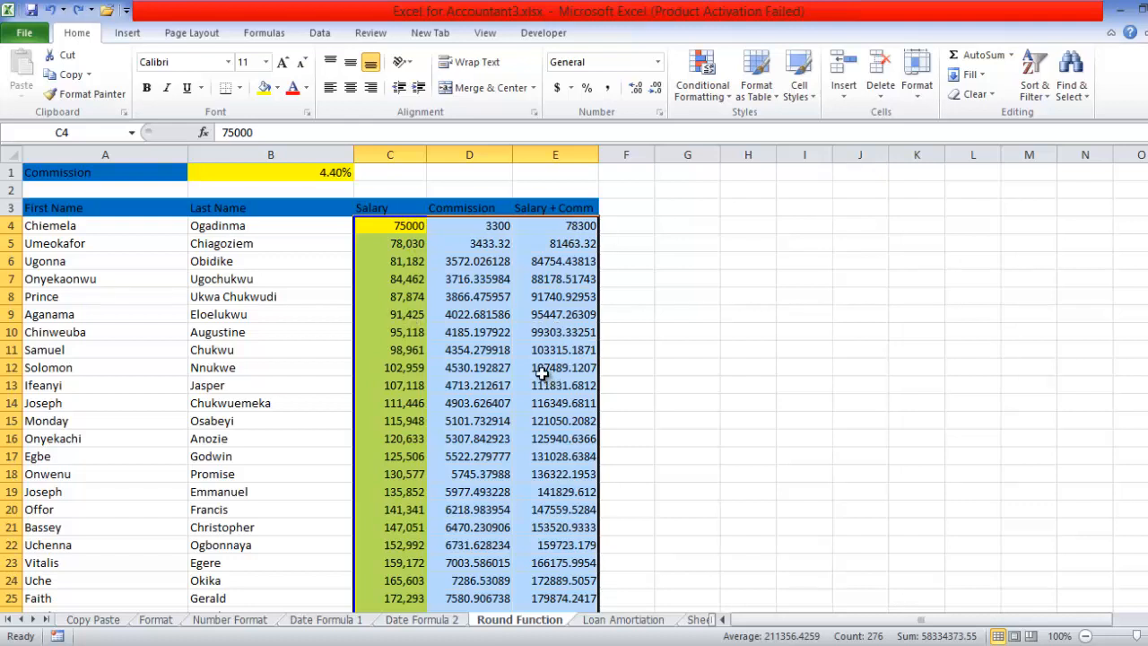
left_click(471, 240)
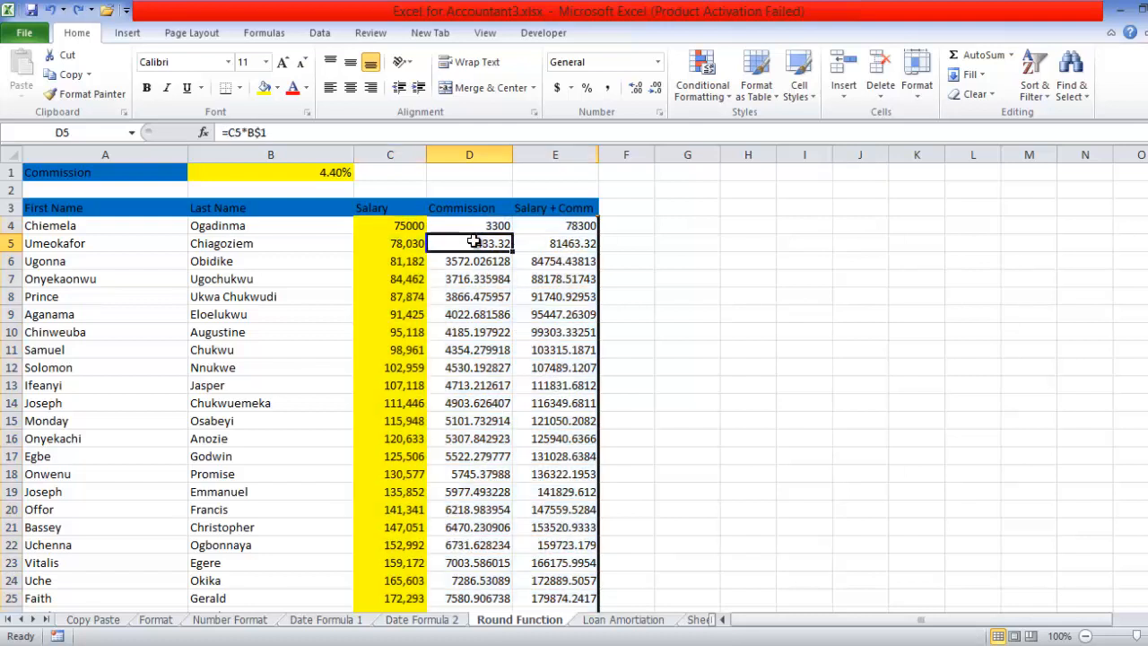
left_click_drag(471, 226, 552, 225)
key("ctrl+shift+Down")
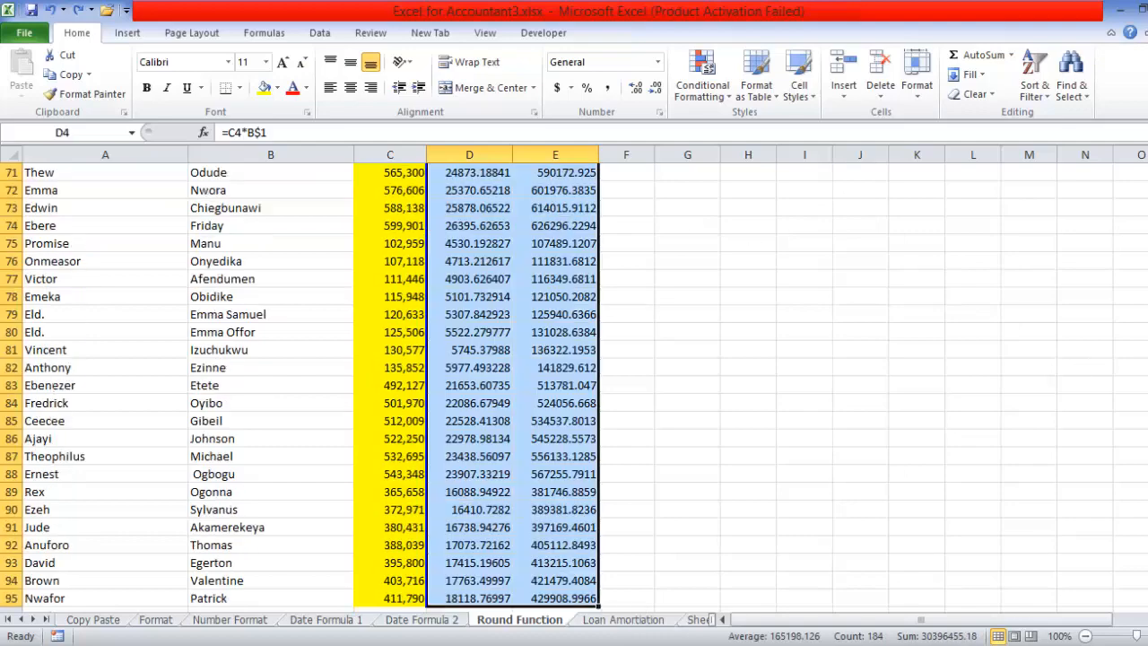
left_click_drag(1137, 515, 1137, 197)
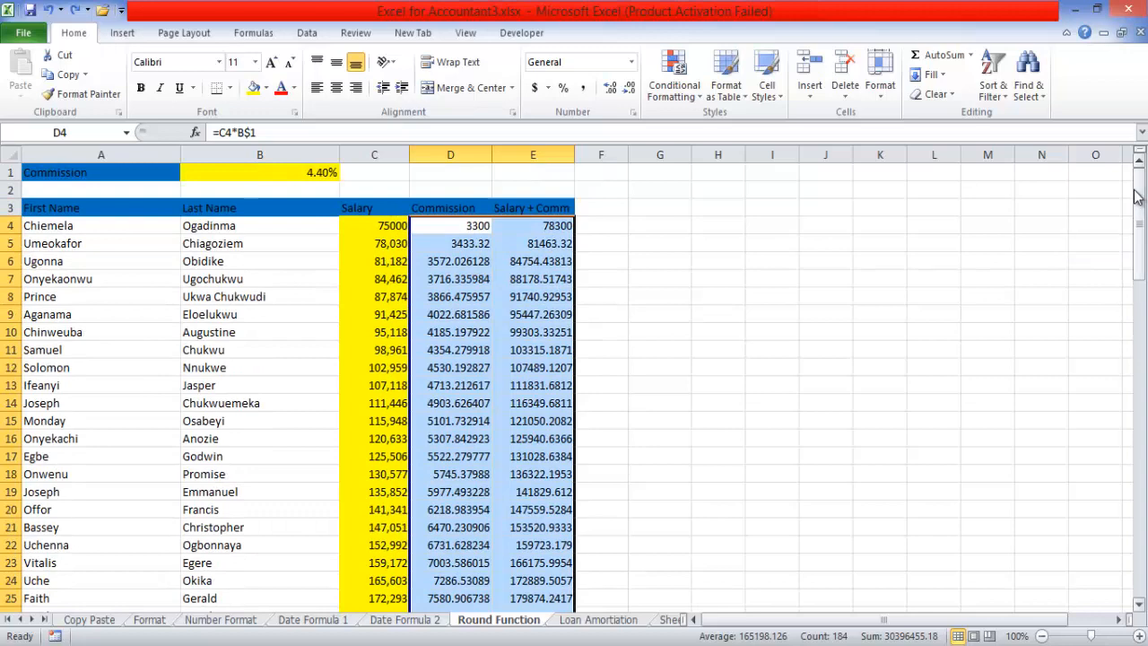
left_click(738, 277)
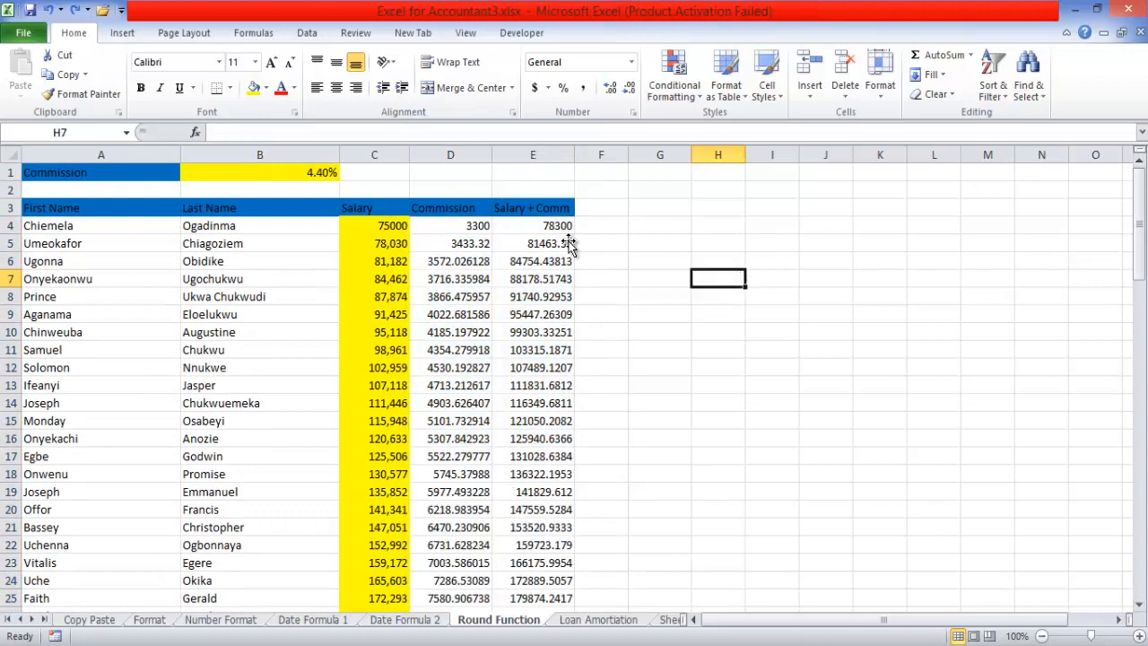
Step: Clear the Commission and Salary + Comm formulas of all employees, from D4:E4 down to the end of the list
left_click(465, 226)
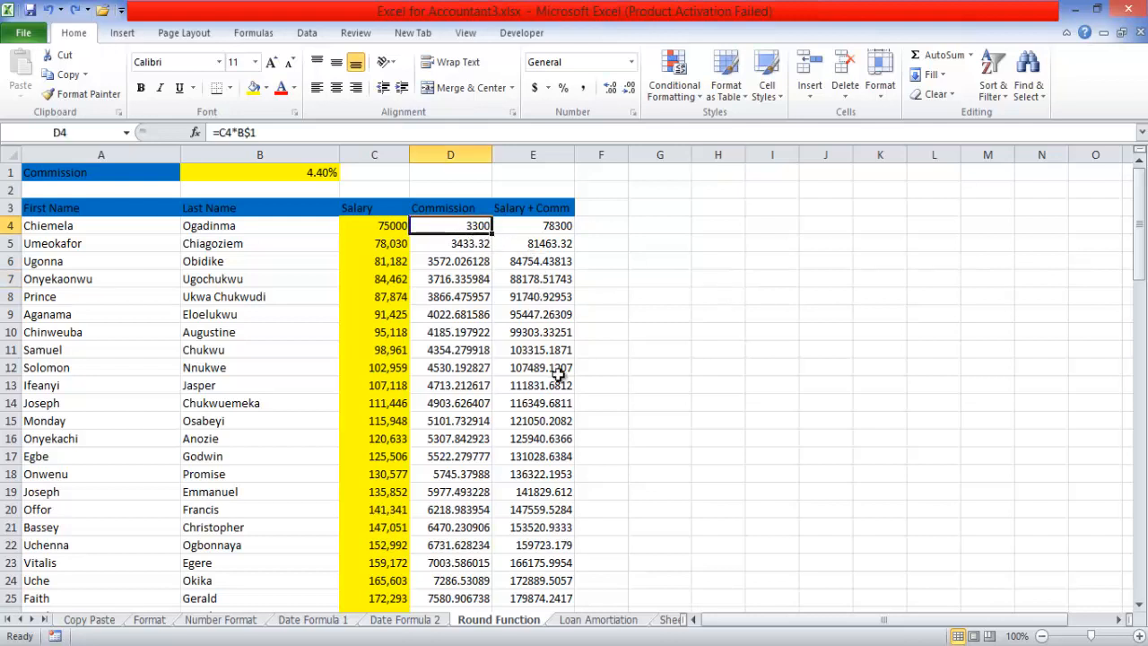
left_click_drag(454, 225, 526, 226)
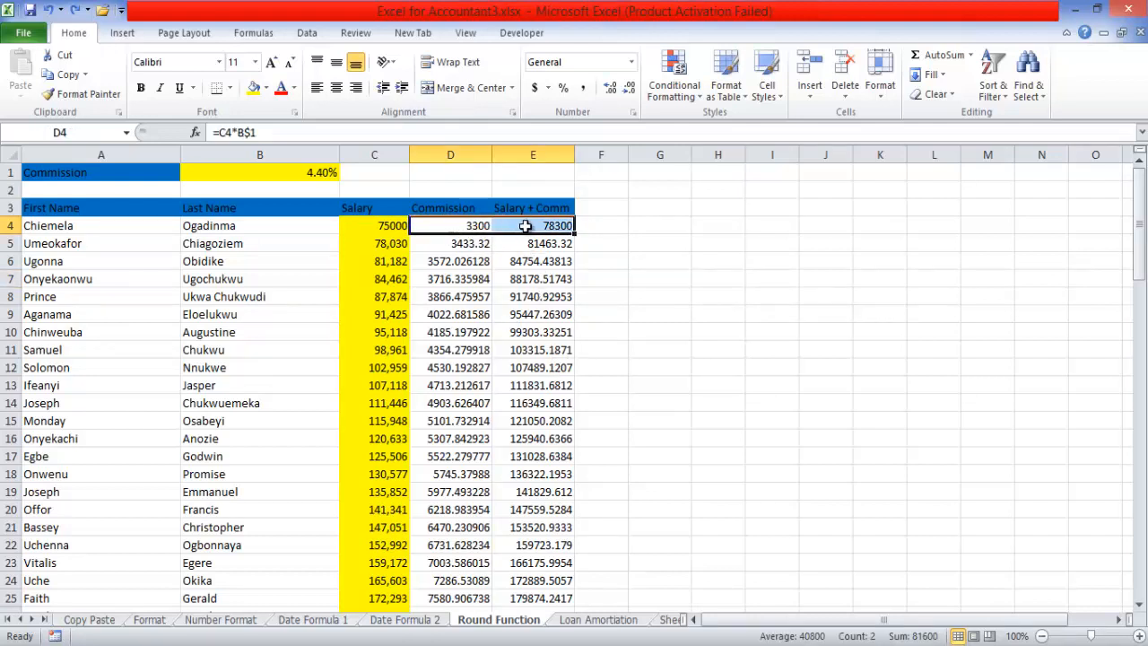
key("Delete")
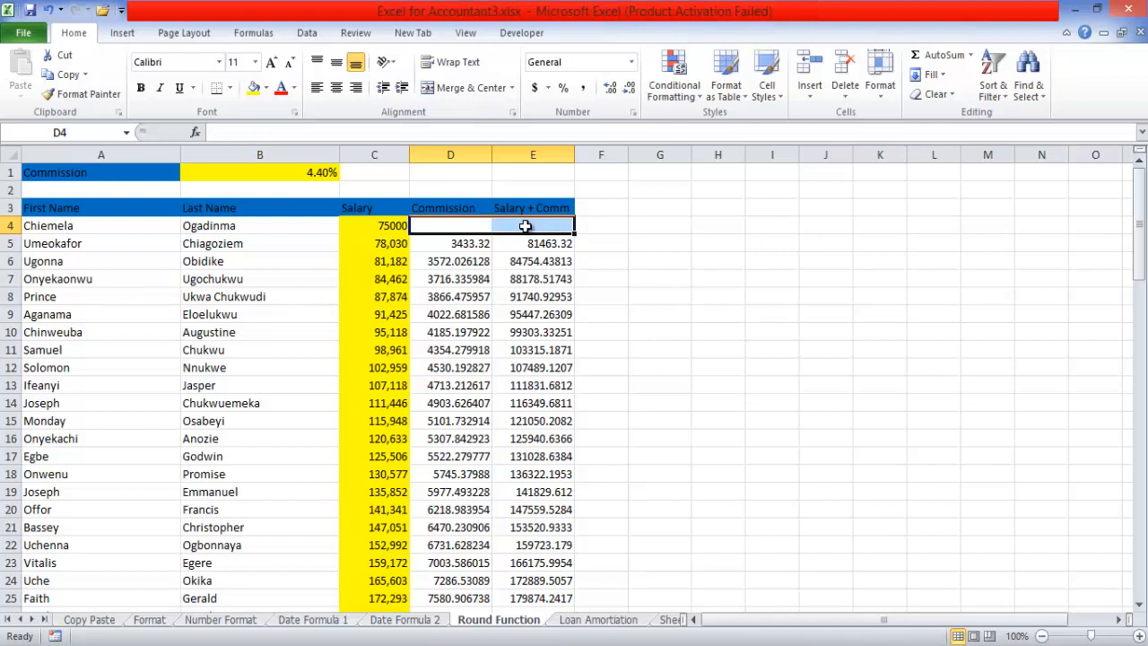
left_click(461, 240)
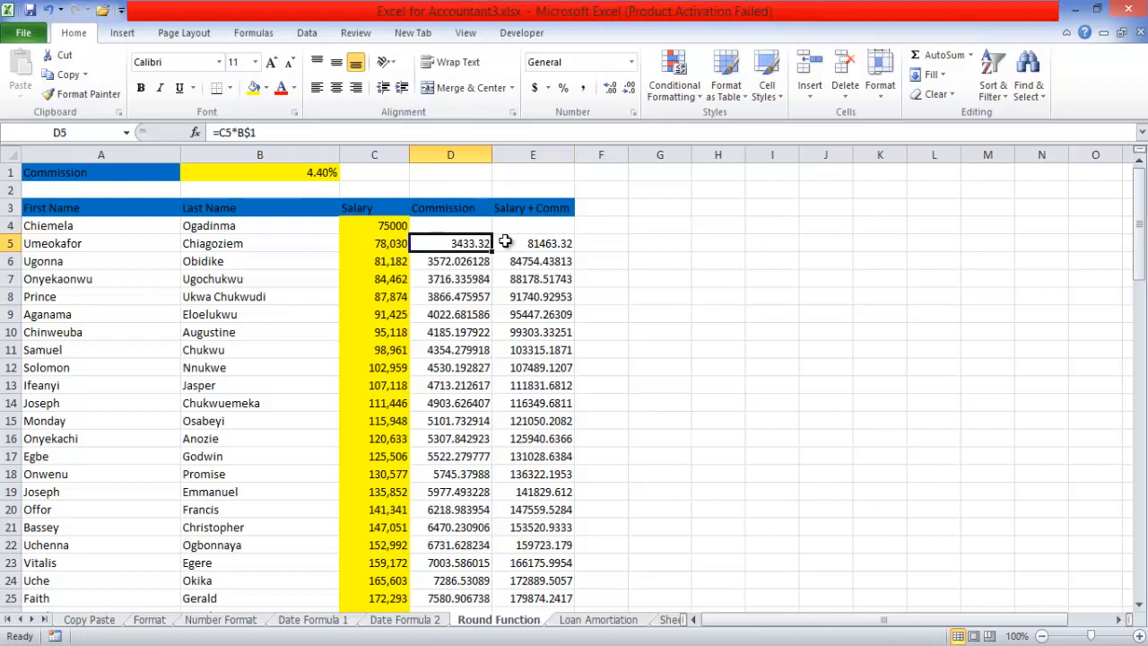
left_click_drag(470, 243, 527, 244)
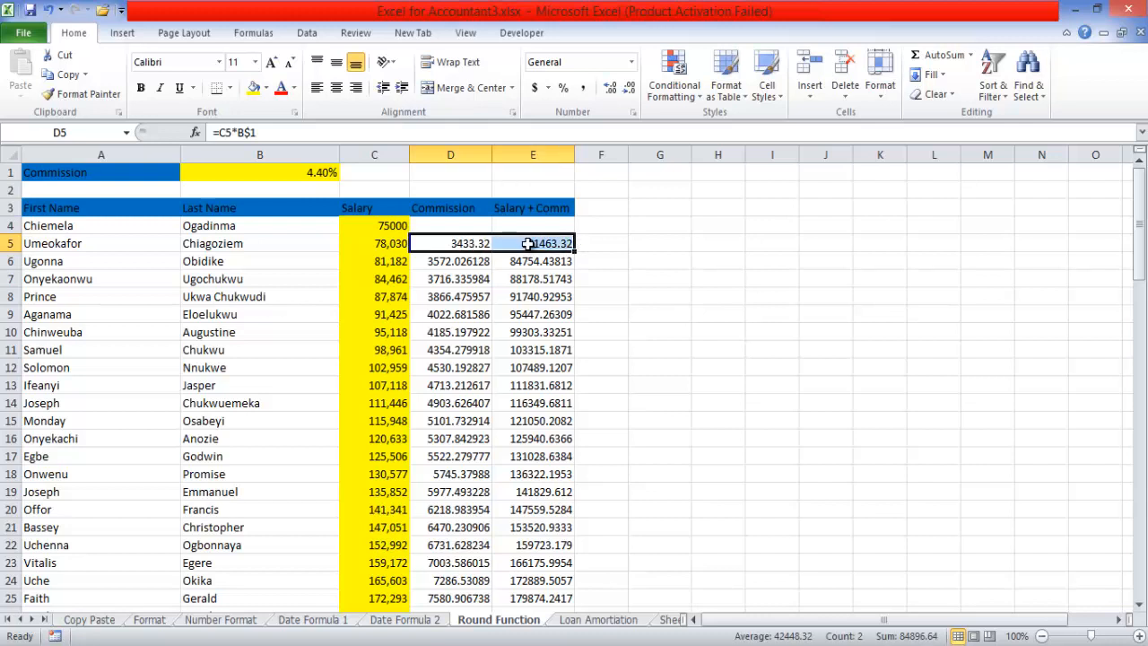
key("ctrl+shift+Down")
scroll(499, 242, "up", 10)
key("Delete")
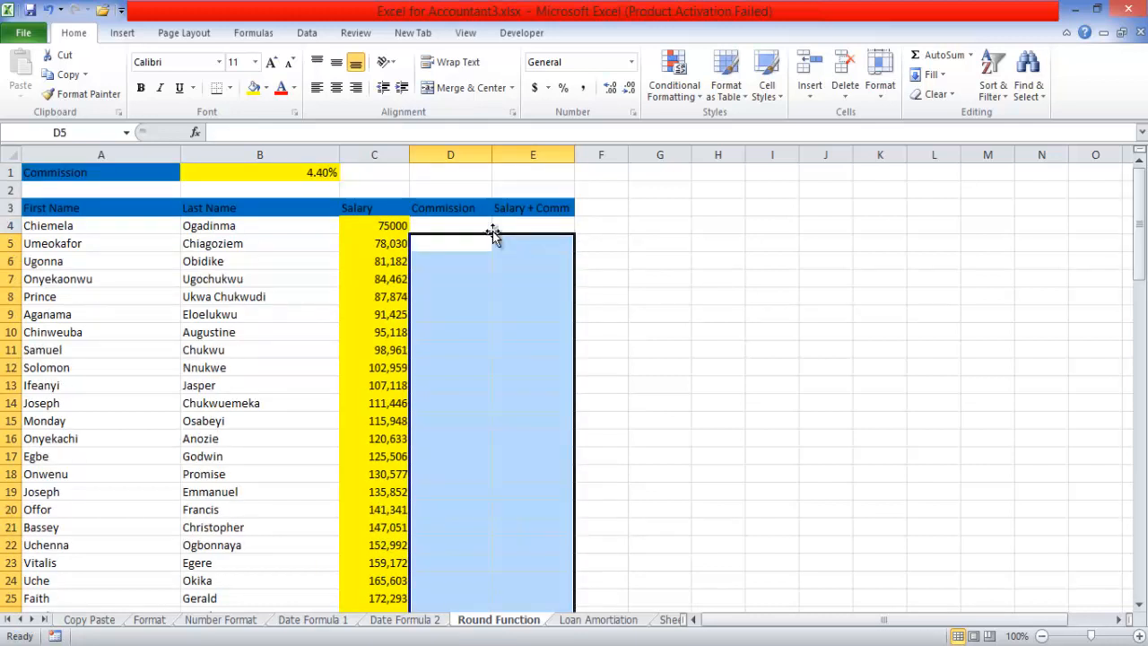
left_click(444, 225)
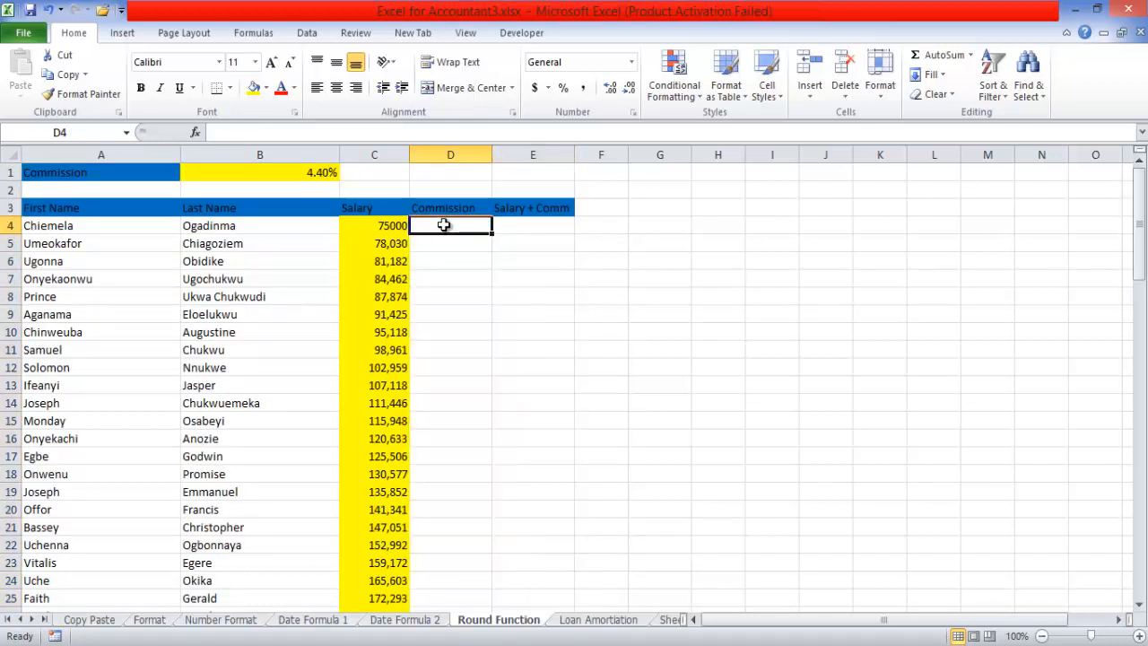
type("ROUN")
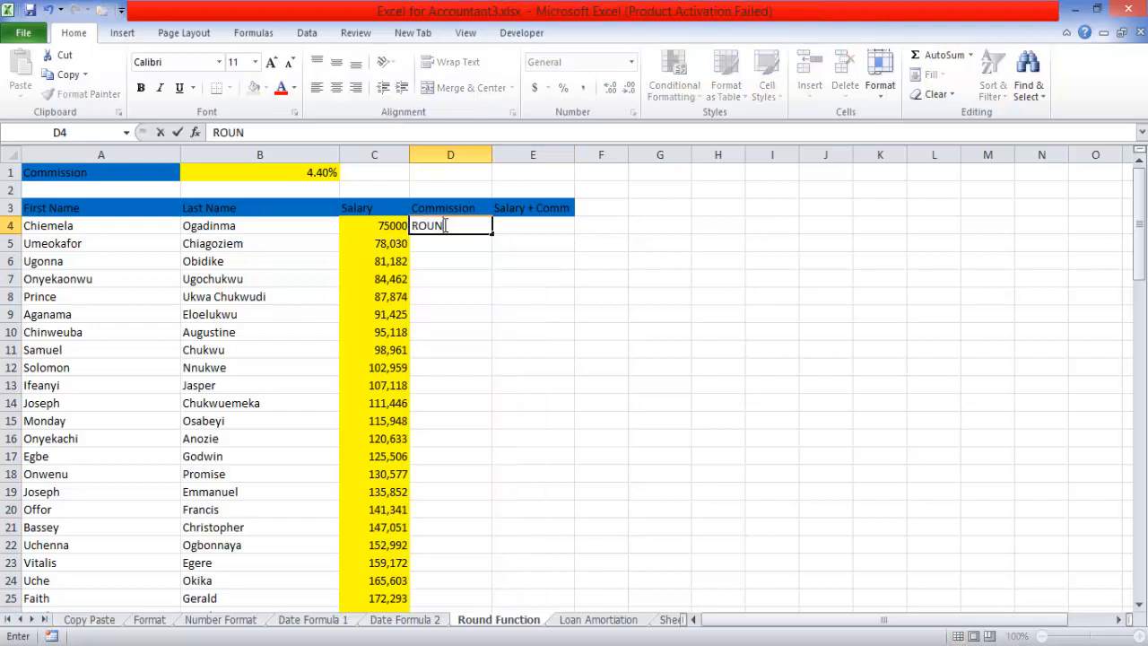
key("BackSpace")
key("BackSpace")
type("=")
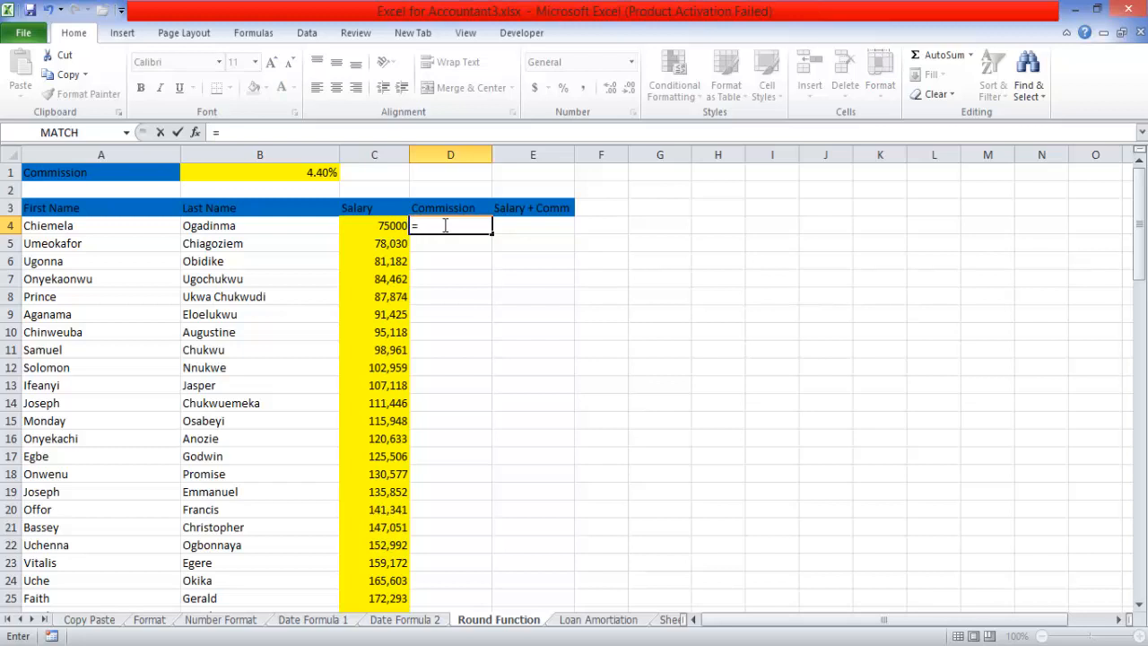
type("ROUND-")
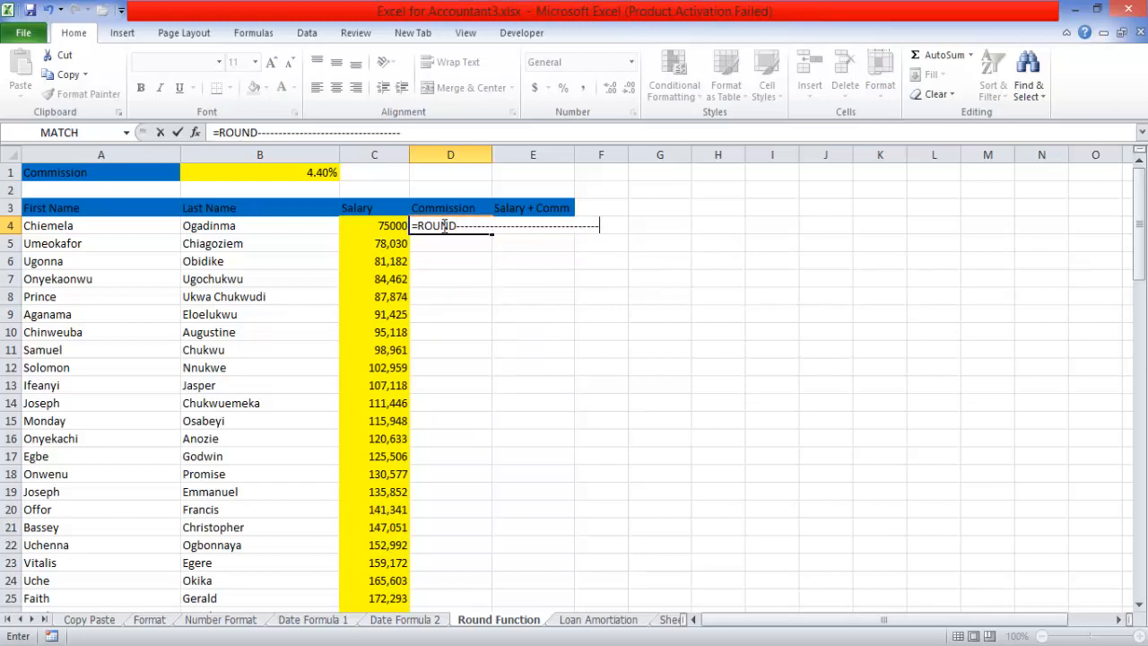
key("BackSpace")
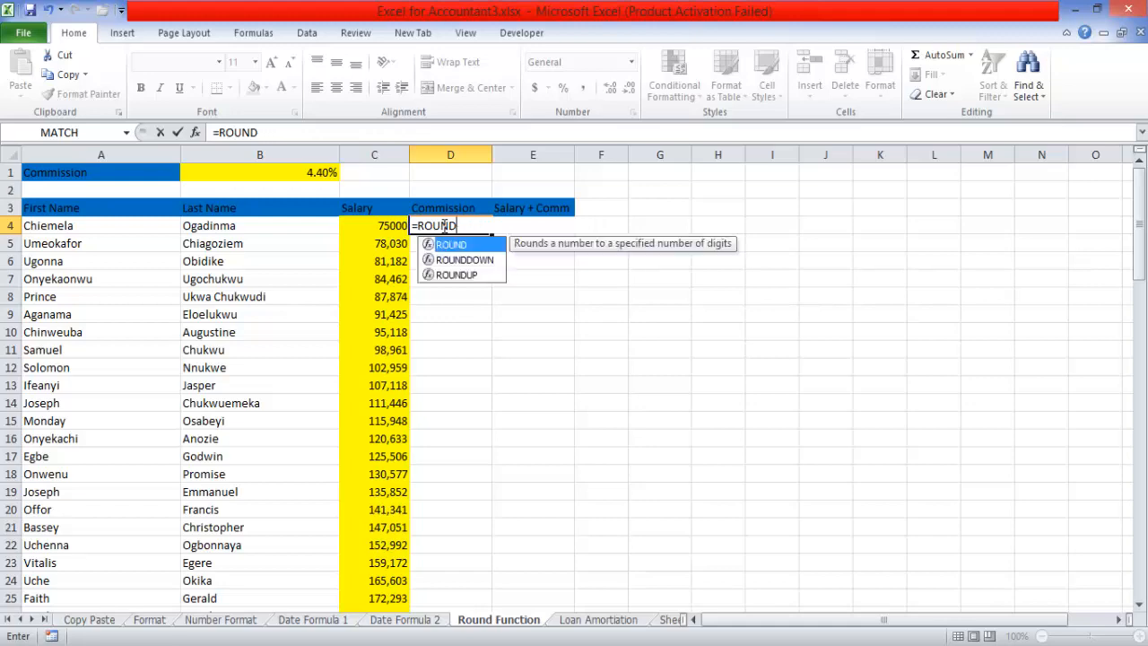
key("Escape")
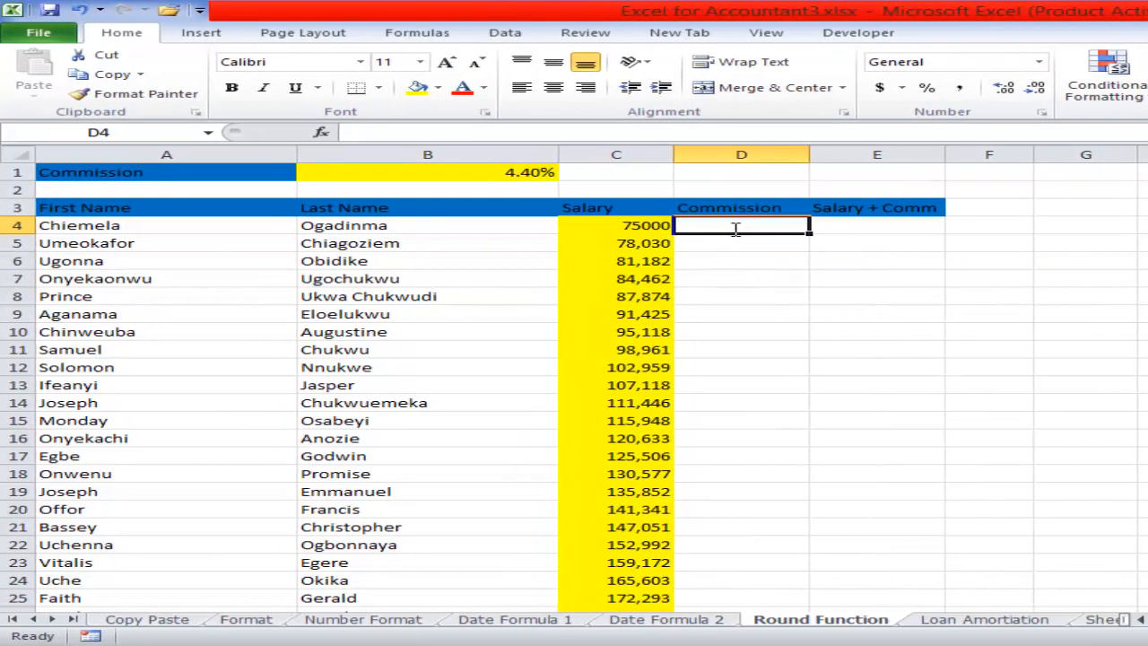
Step: Enter =ROUND(C4*B1,2) in D4 to calculate the first employee's commission rounded to two decimals
type("=ROUND")
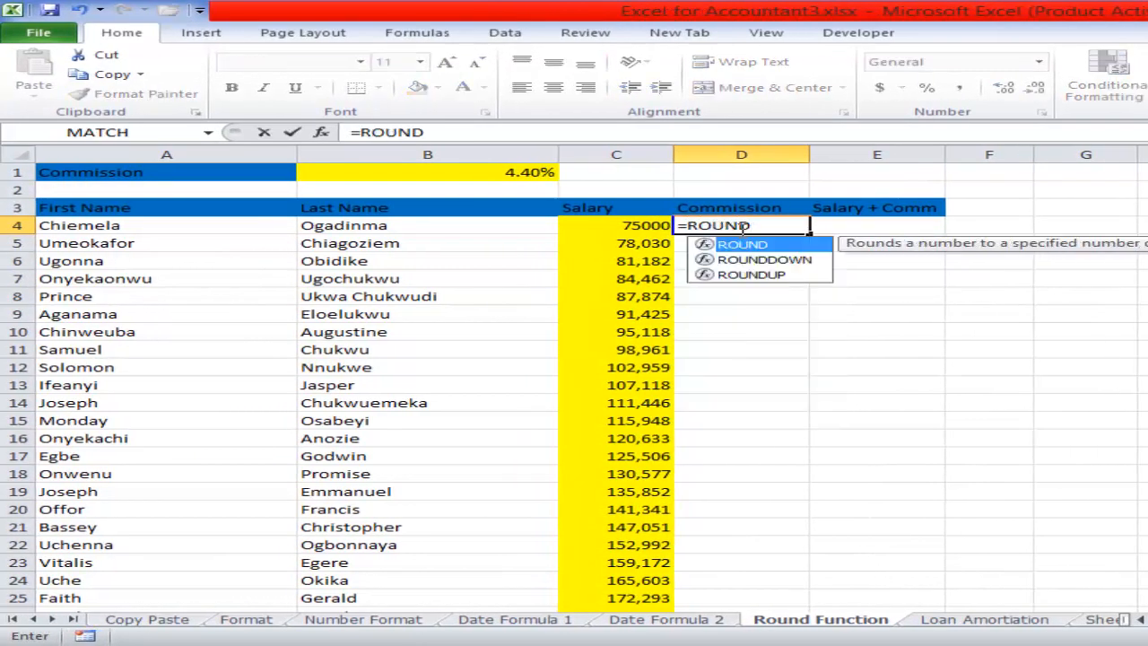
double_click(754, 245)
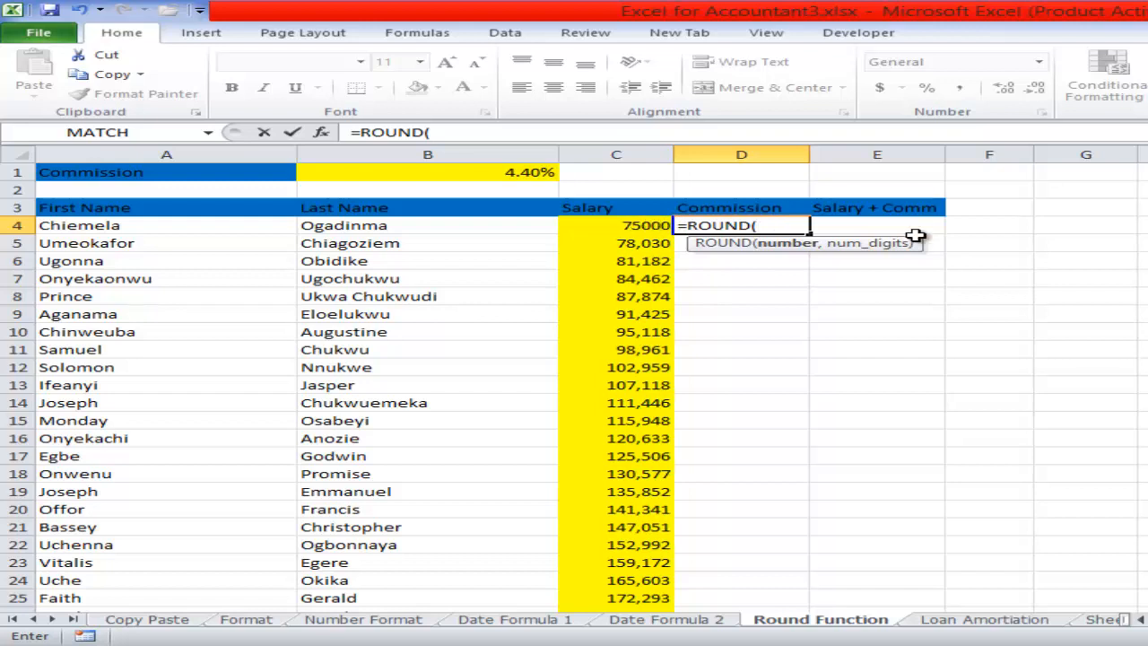
type("C4")
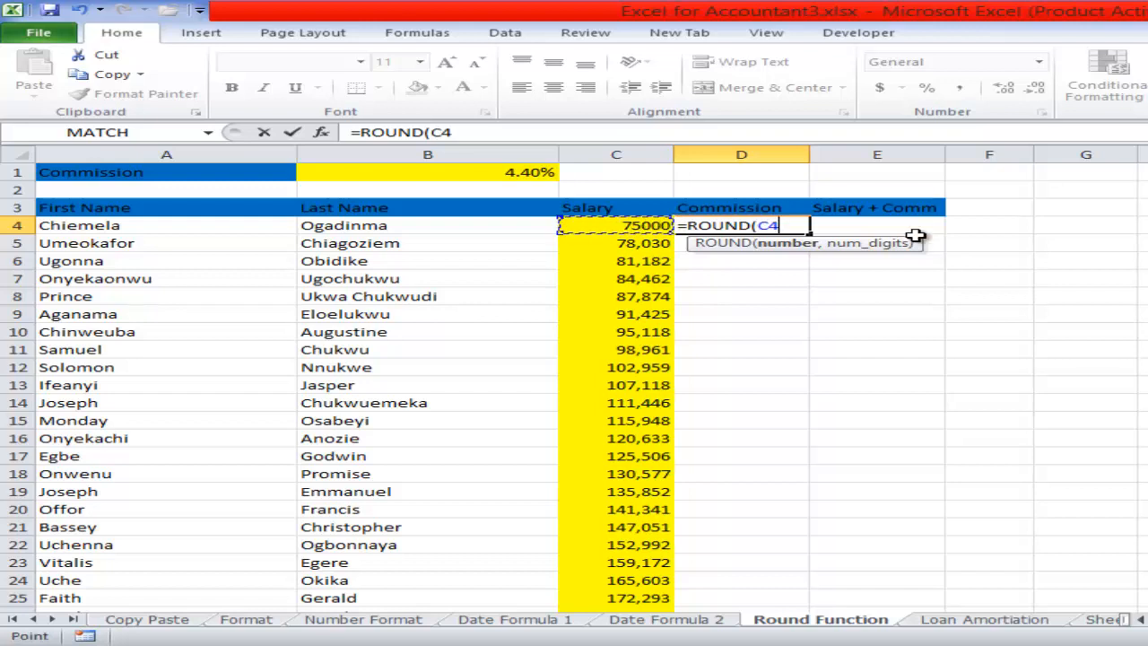
type("*")
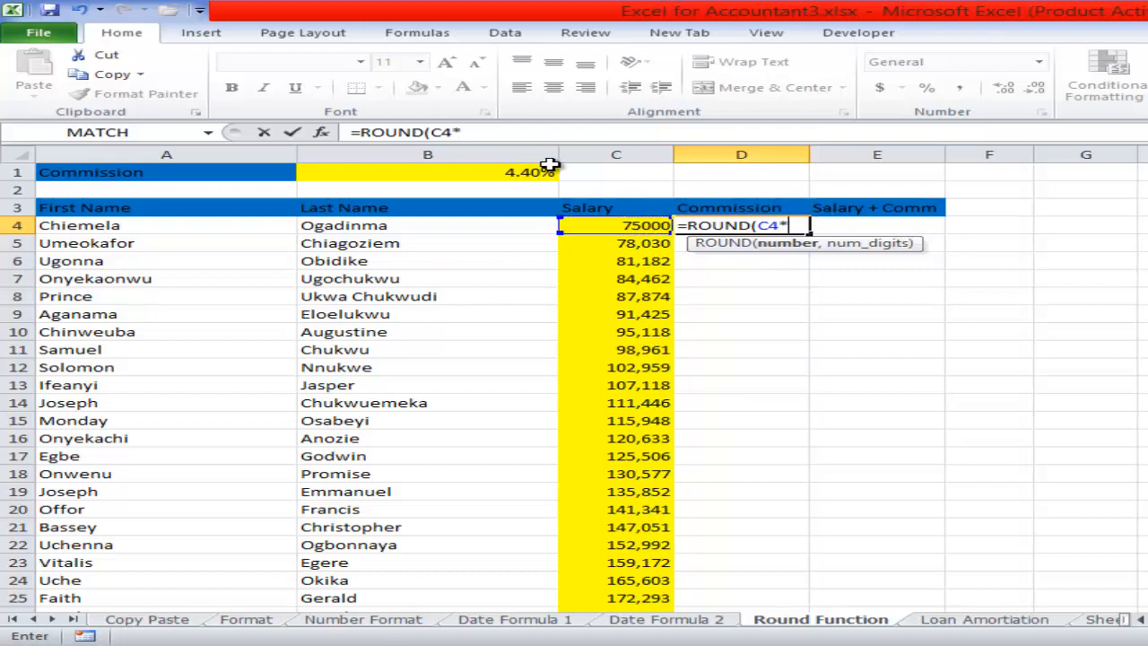
key("Up")
key("Up")
key("Up")
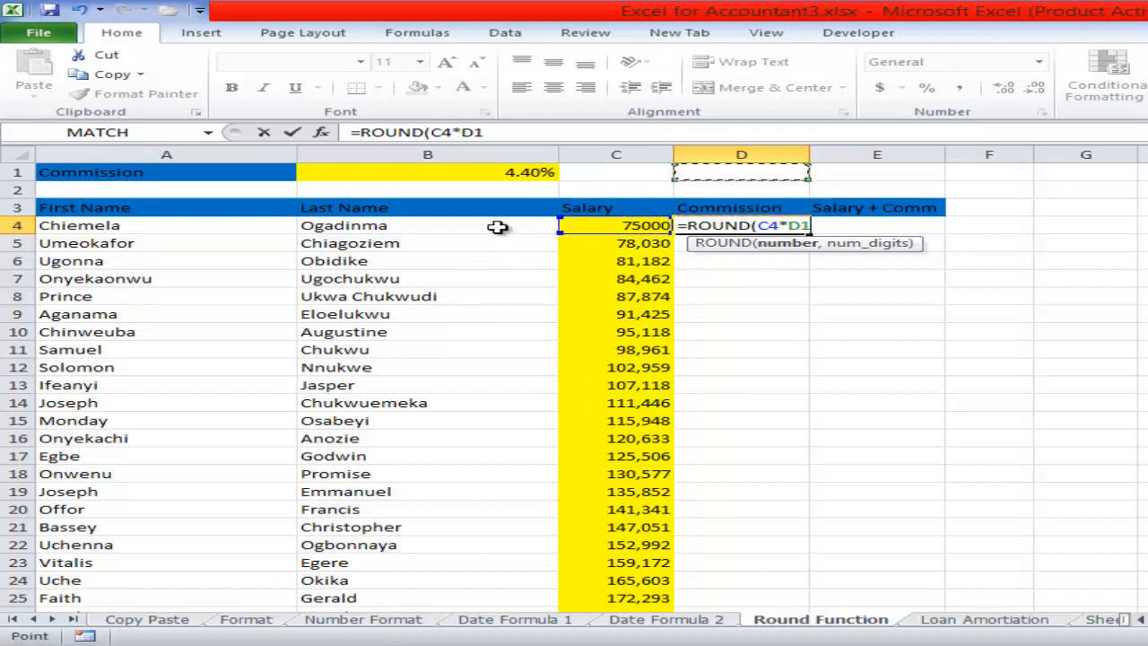
key("Left")
key("Left")
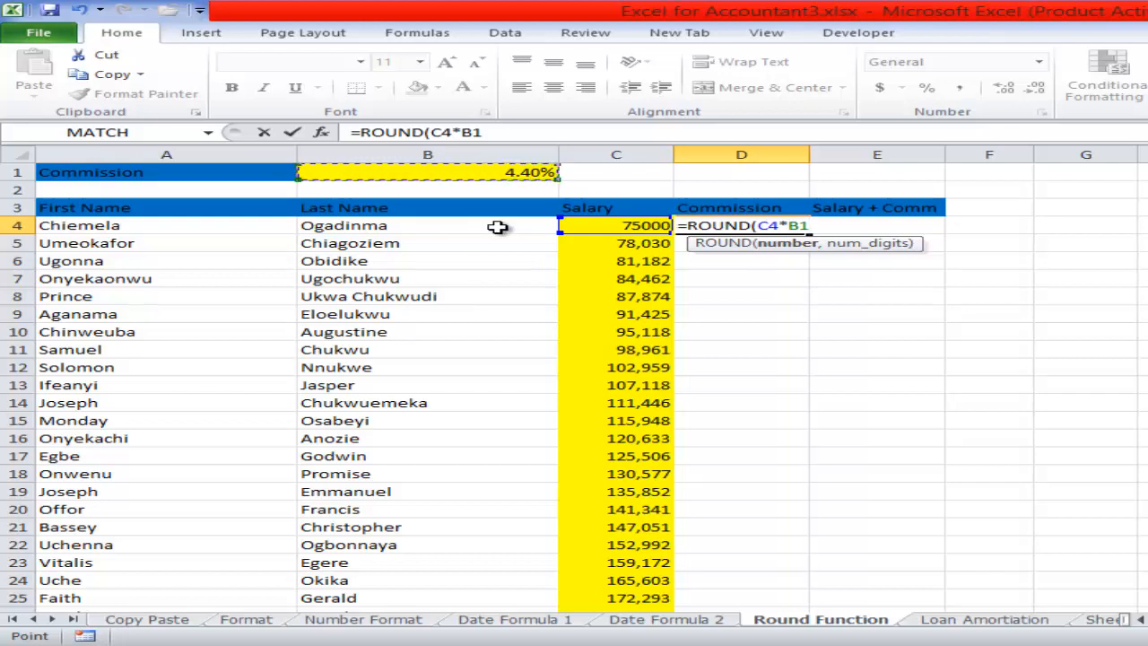
type(",---------")
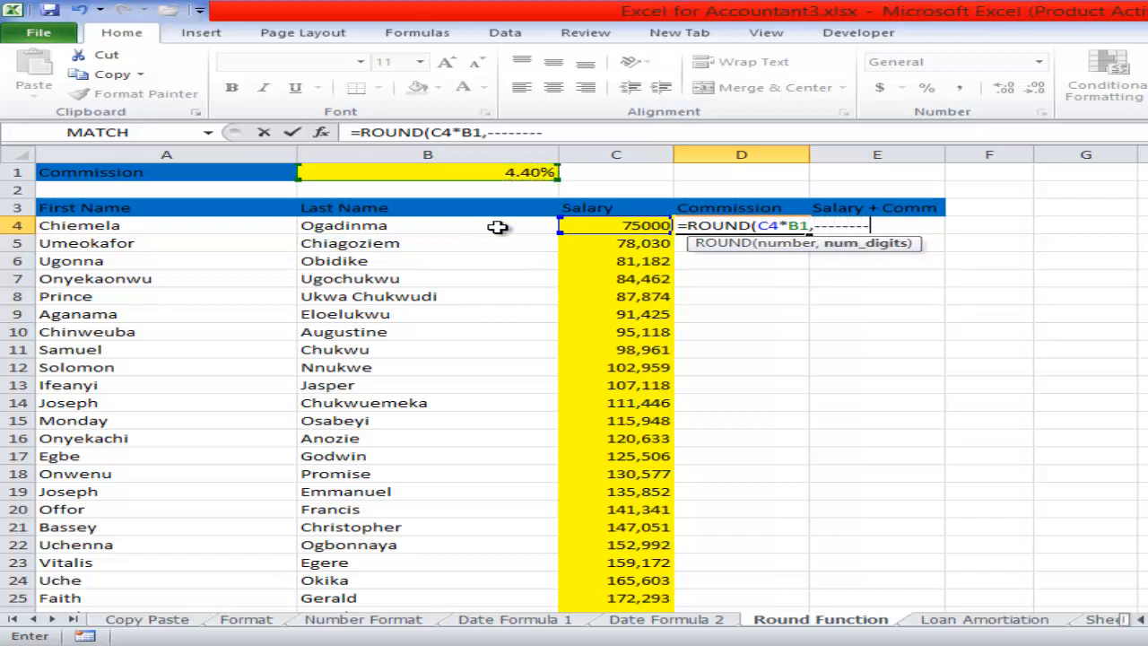
type("--------------------------------------")
key("BackSpace")
key("BackSpace")
key("BackSpace")
key("BackSpace")
key("BackSpace")
key("BackSpace")
key("BackSpace")
key("BackSpace")
key("BackSpace")
key("BackSpace")
key("BackSpace")
key("BackSpace")
key("BackSpace")
key("BackSpace")
key("BackSpace")
key("BackSpace")
key("BackSpace")
key("BackSpace")
key("BackSpace")
key("BackSpace")
type("2)")
key("Return")
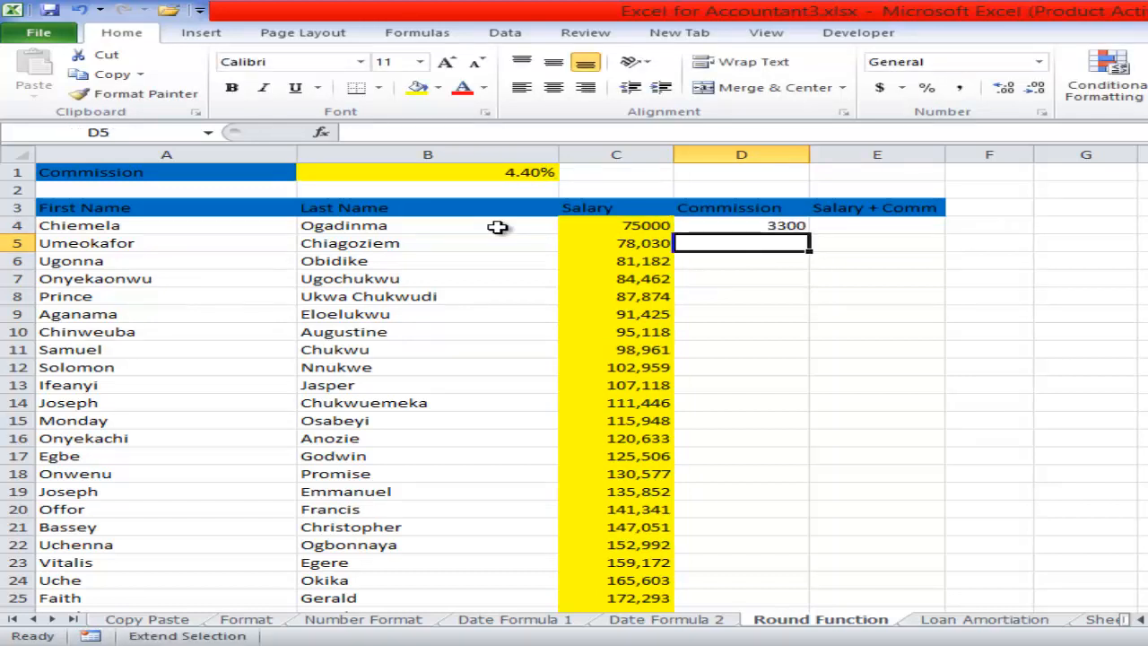
key("ctrl+Tab")
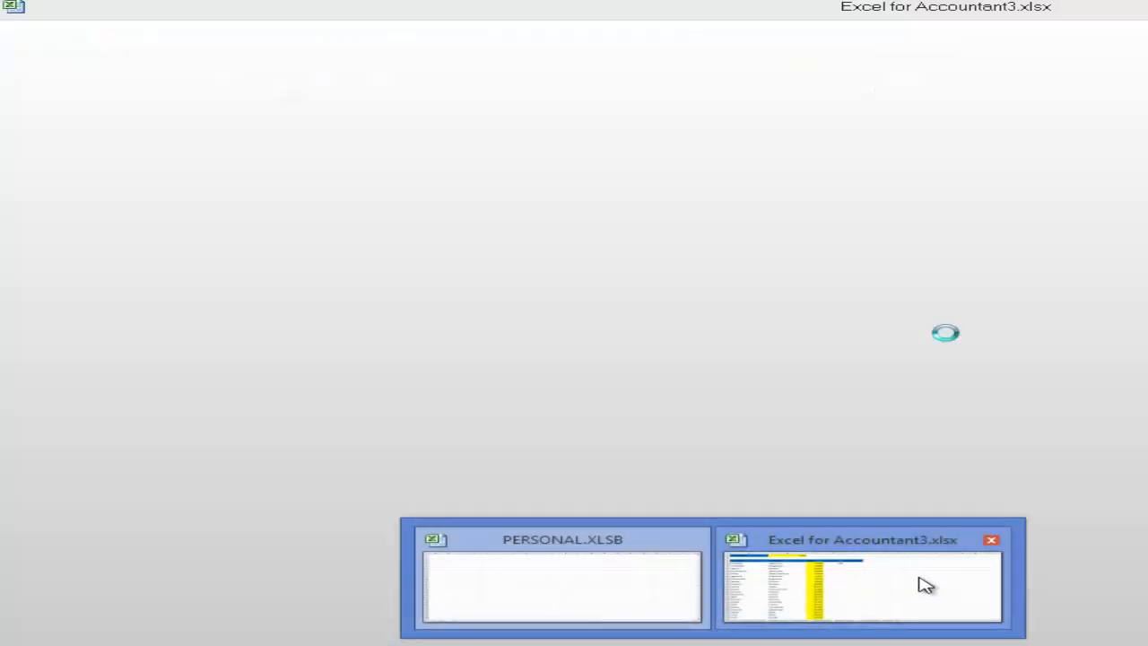
left_click(917, 584)
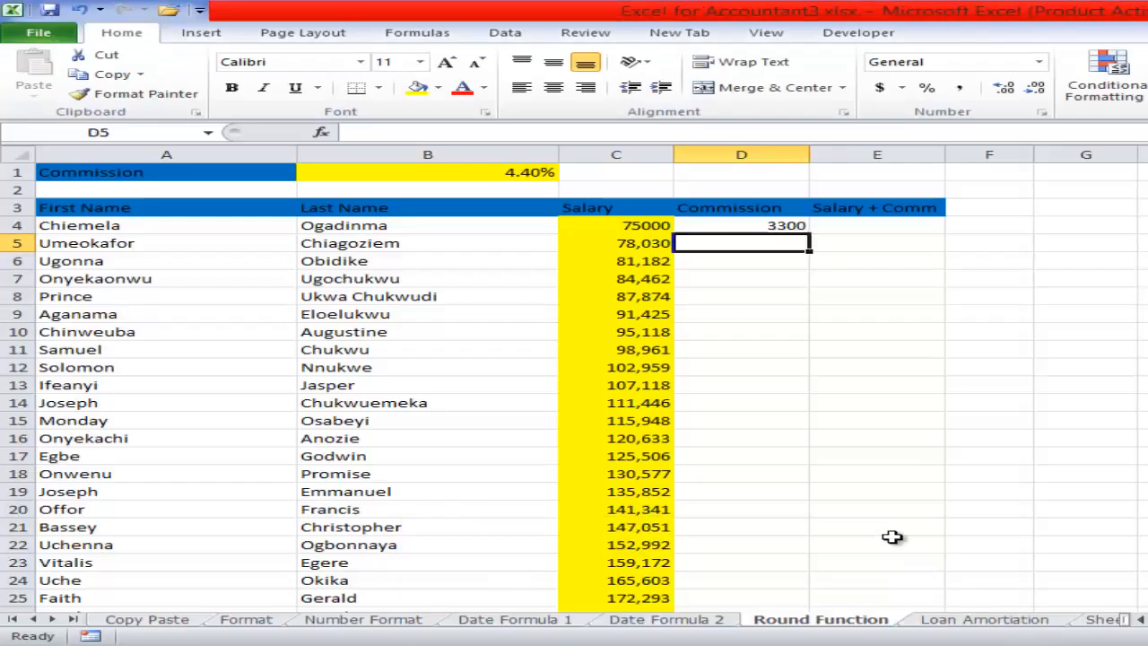
left_click(786, 227)
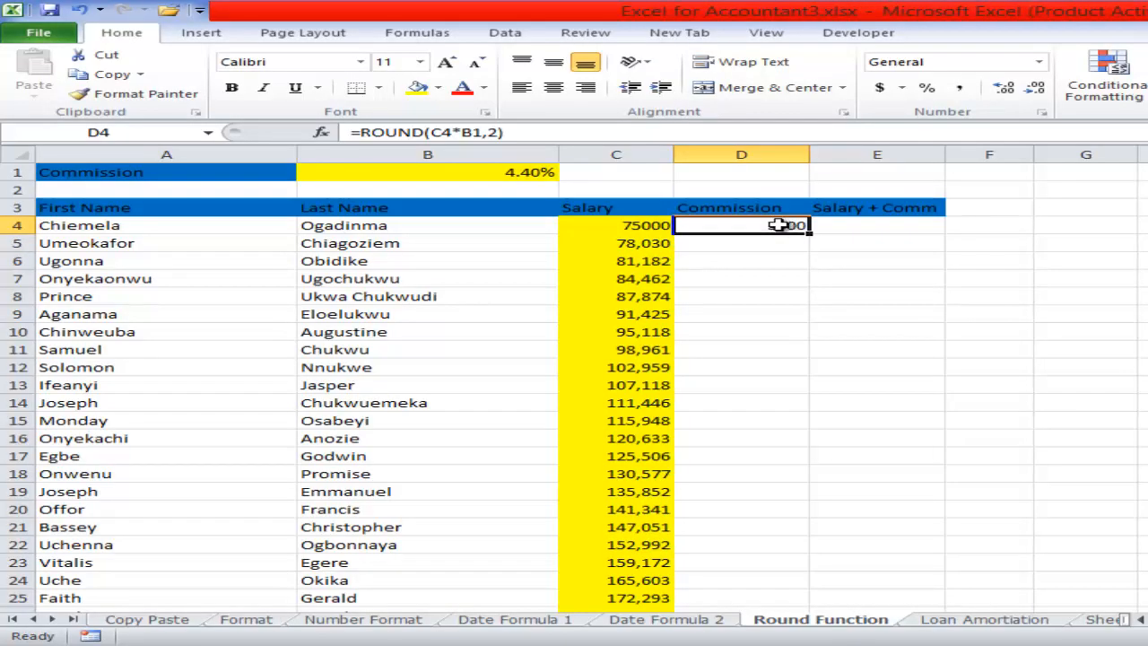
Step: Enter =C4+D4 in E4 to add the first employee's salary and rounded commission
left_click(849, 224)
type("=")
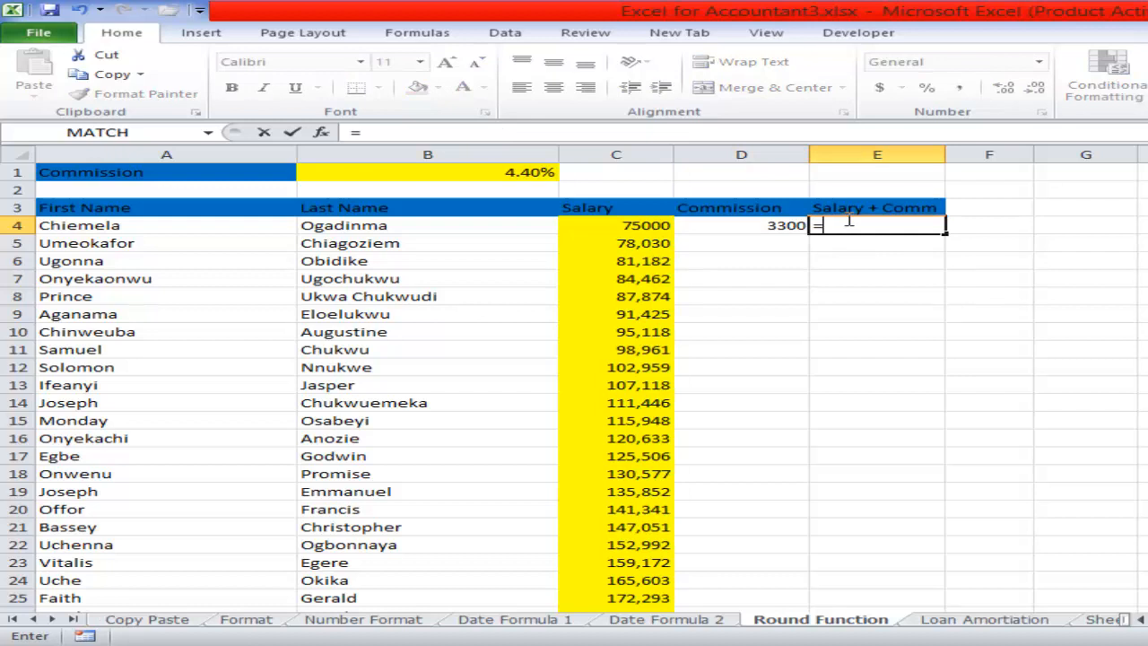
left_click(802, 228)
key("Left")
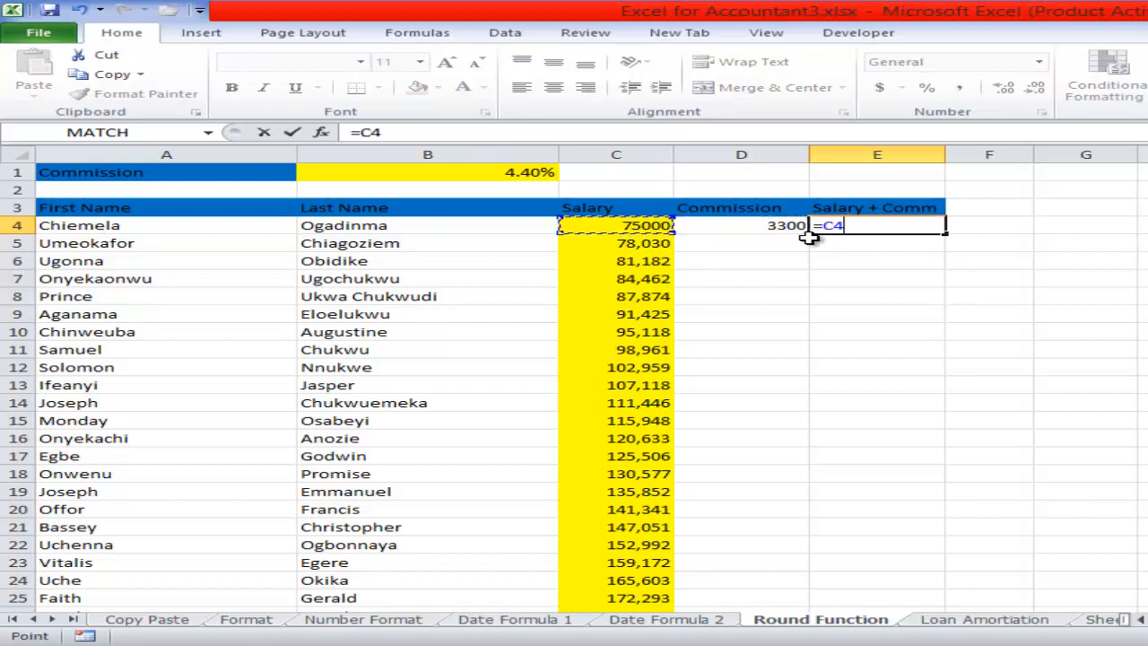
type("+")
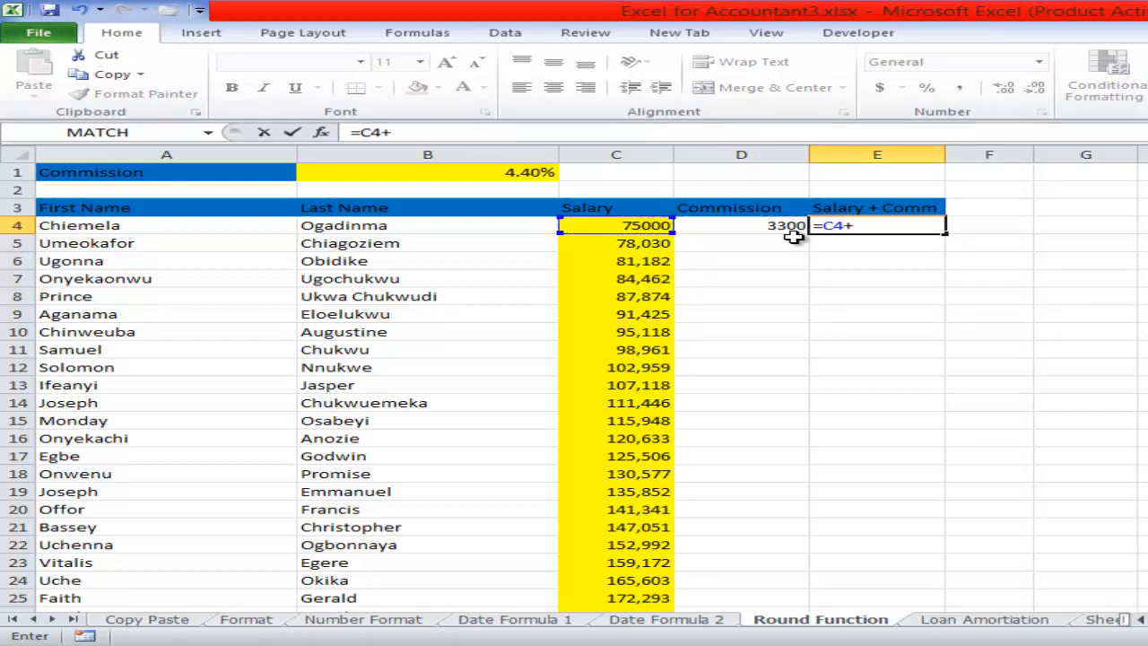
left_click(788, 225)
key("Return")
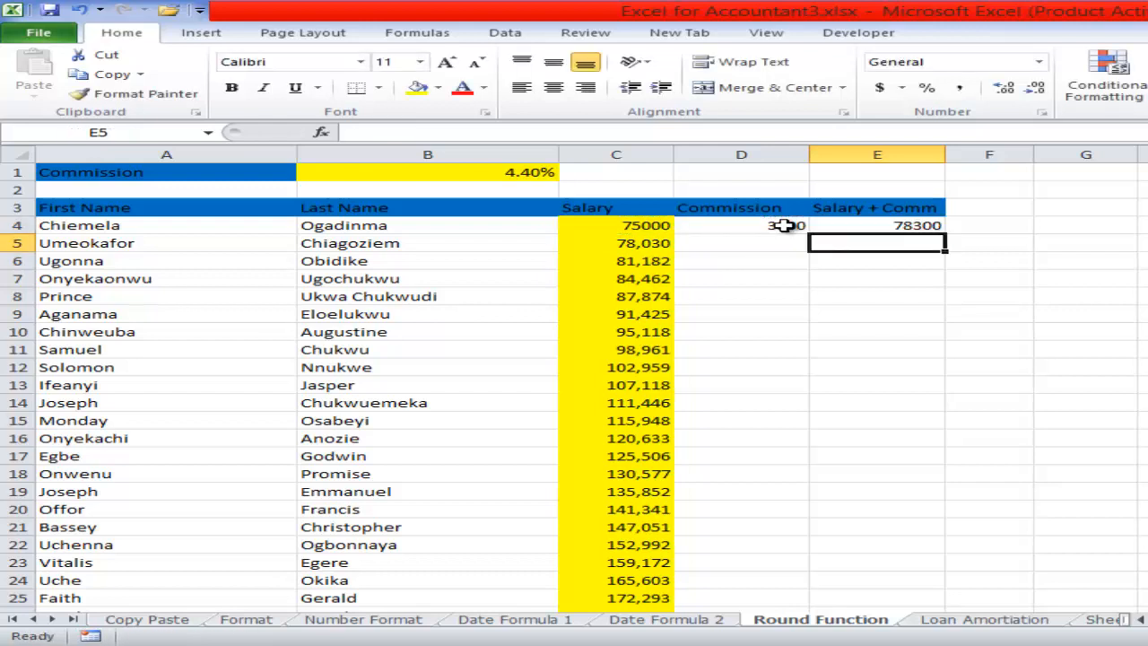
key("F8")
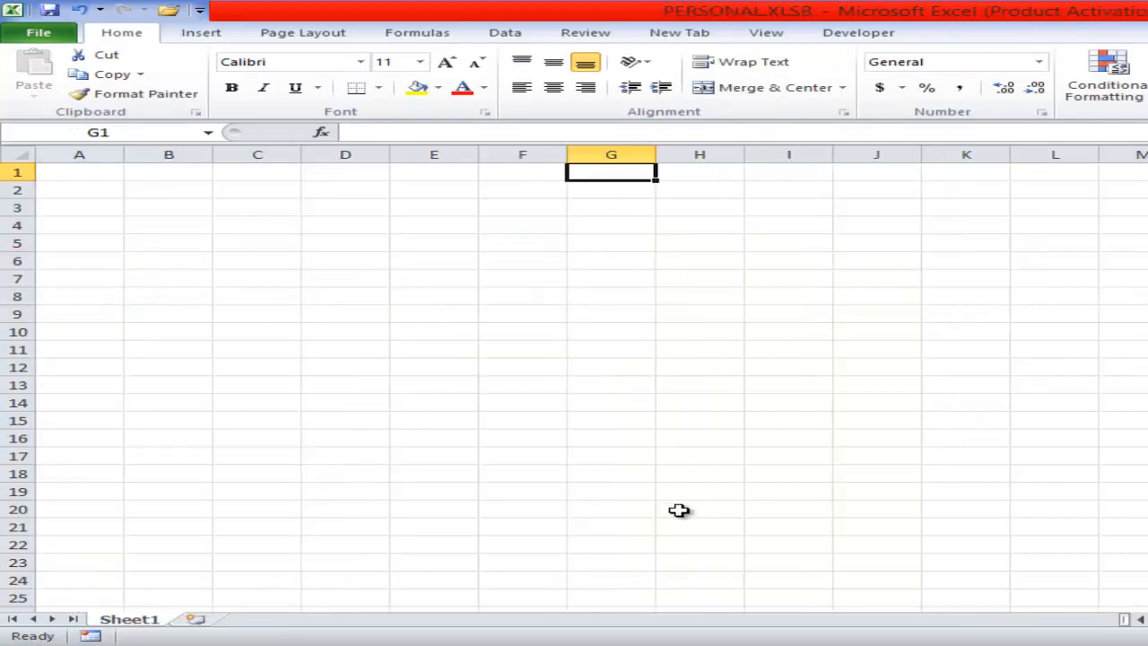
left_click(713, 645)
left_click(856, 581)
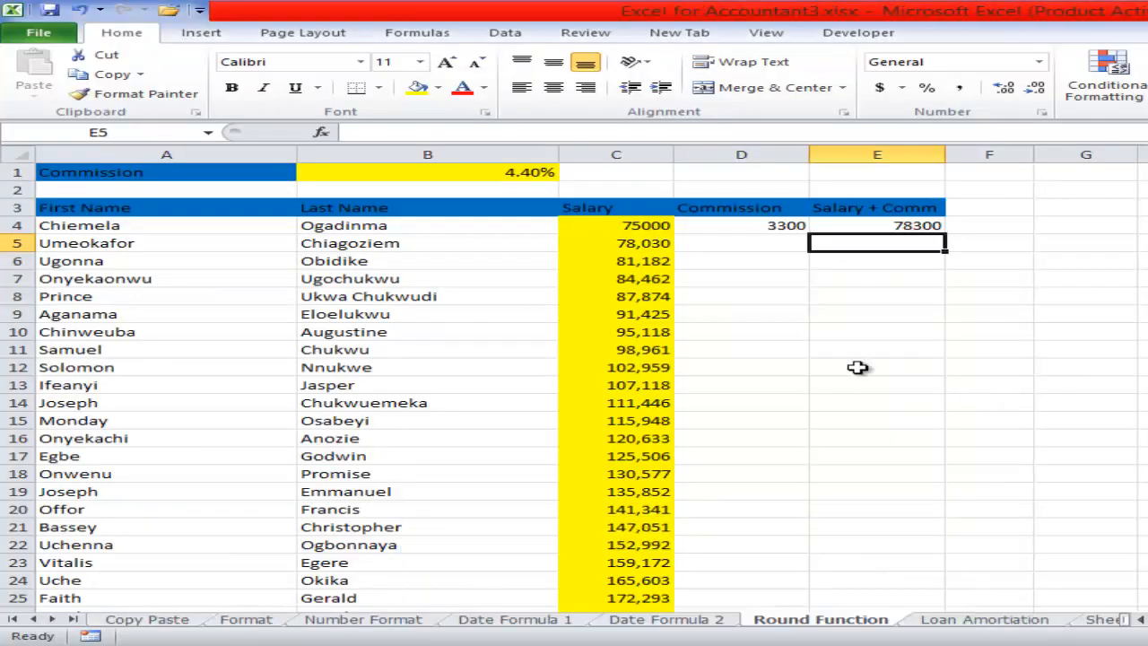
Step: Try to fill the D4:E4 formulas down the employee list, and undo the fill without deleting any cells
left_click_drag(763, 222, 819, 218)
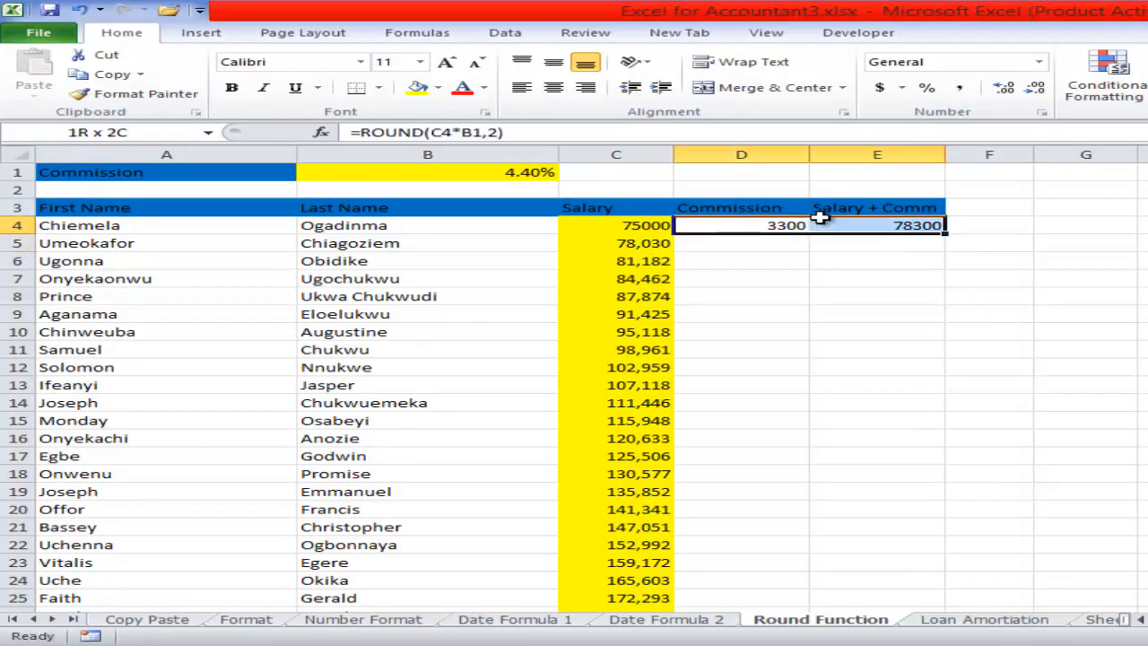
double_click(945, 231)
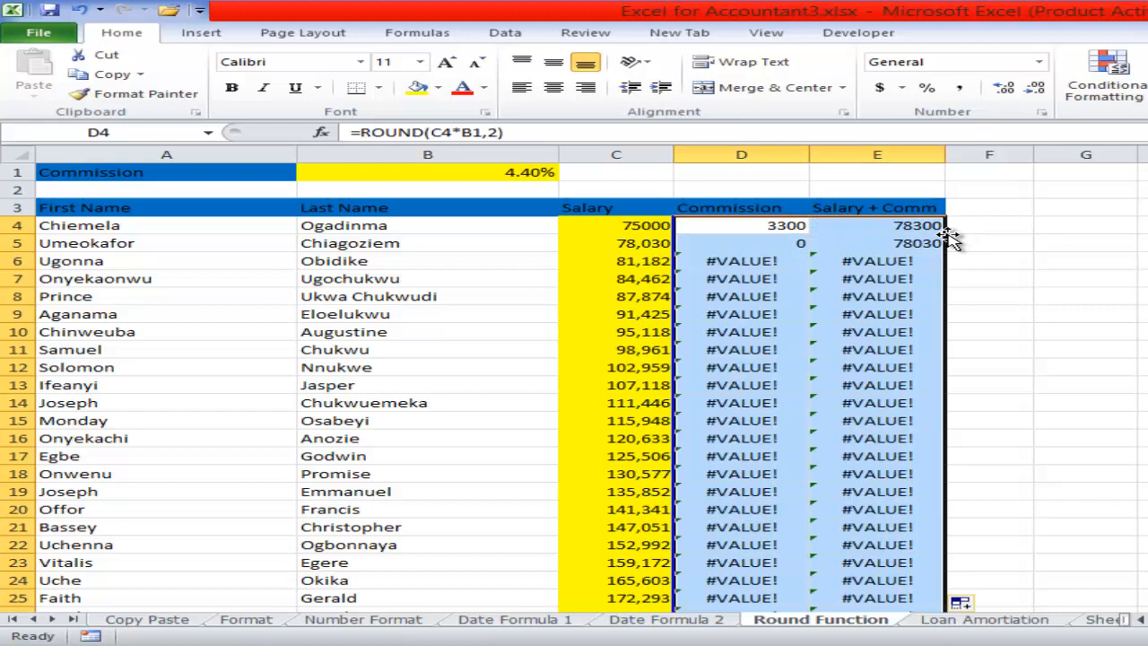
left_click(785, 242)
key("ctrl+z")
key("ctrl+minus")
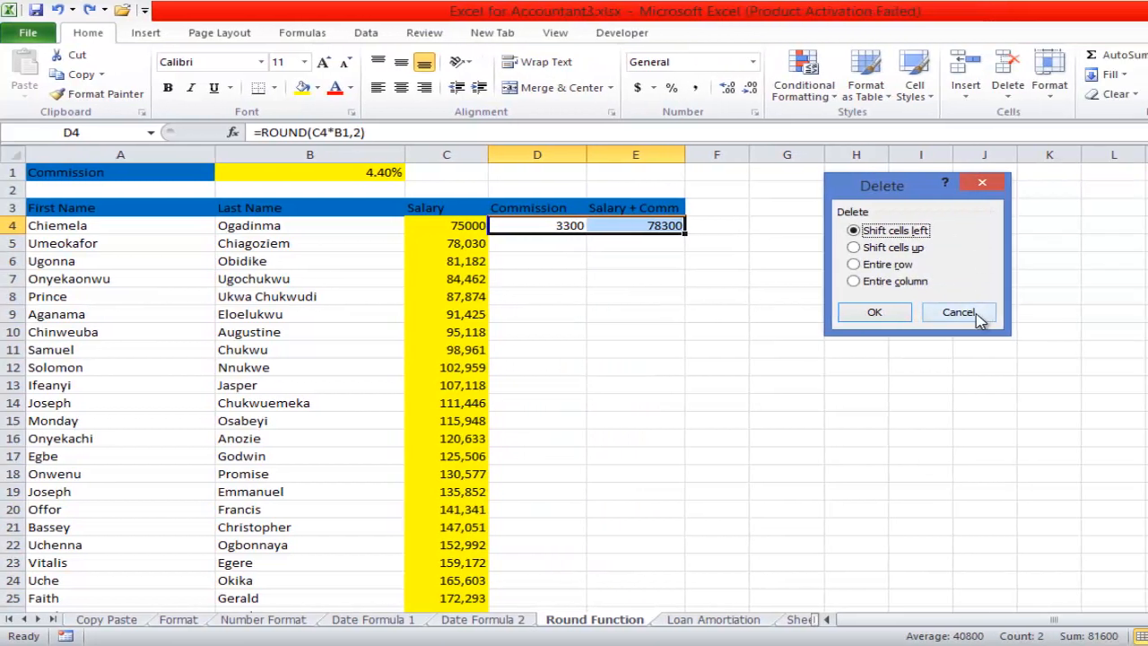
left_click(1031, 311)
Step: Lock the row of the commission rate reference in D4, making the formula =ROUND(C4*B$1,2)
left_click(567, 225)
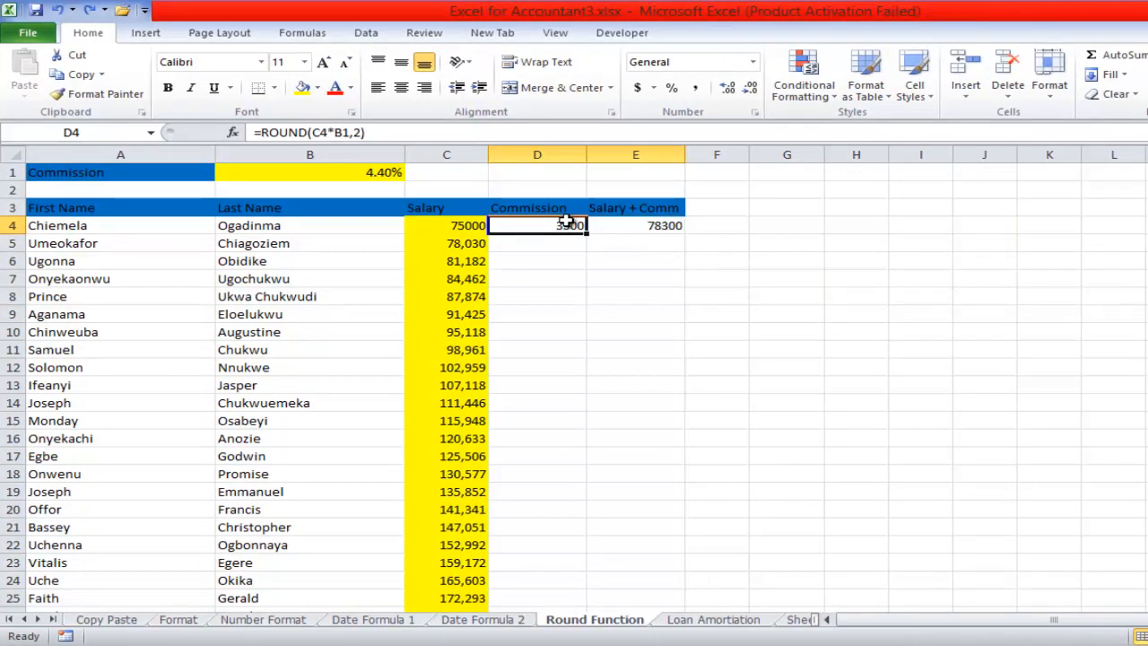
left_click(340, 132)
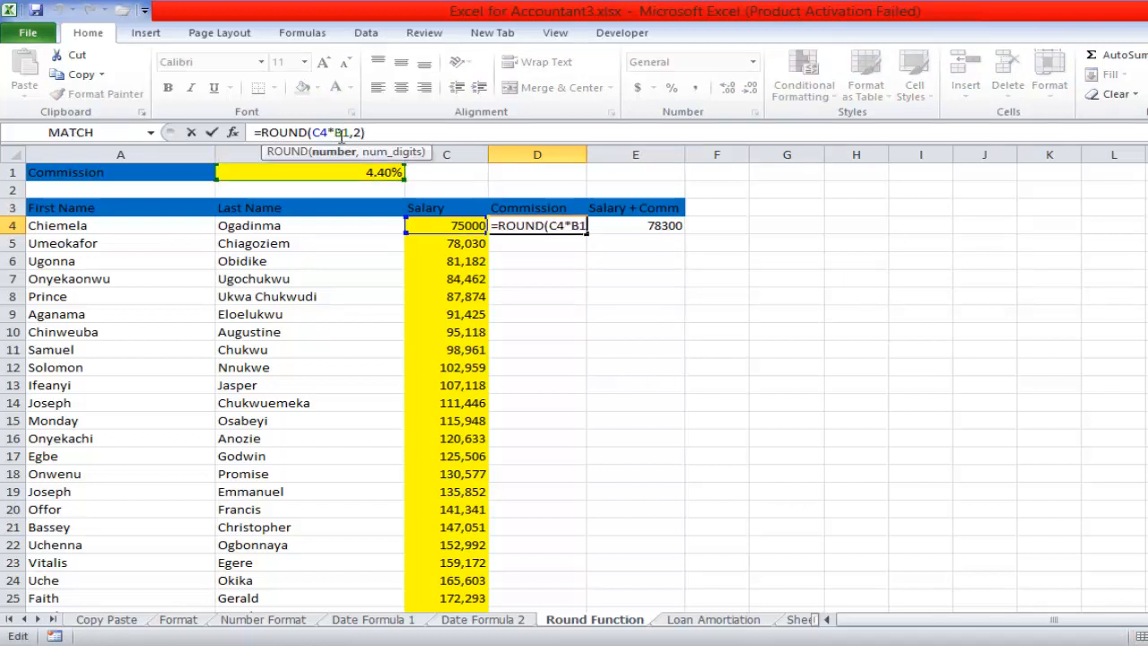
type("$")
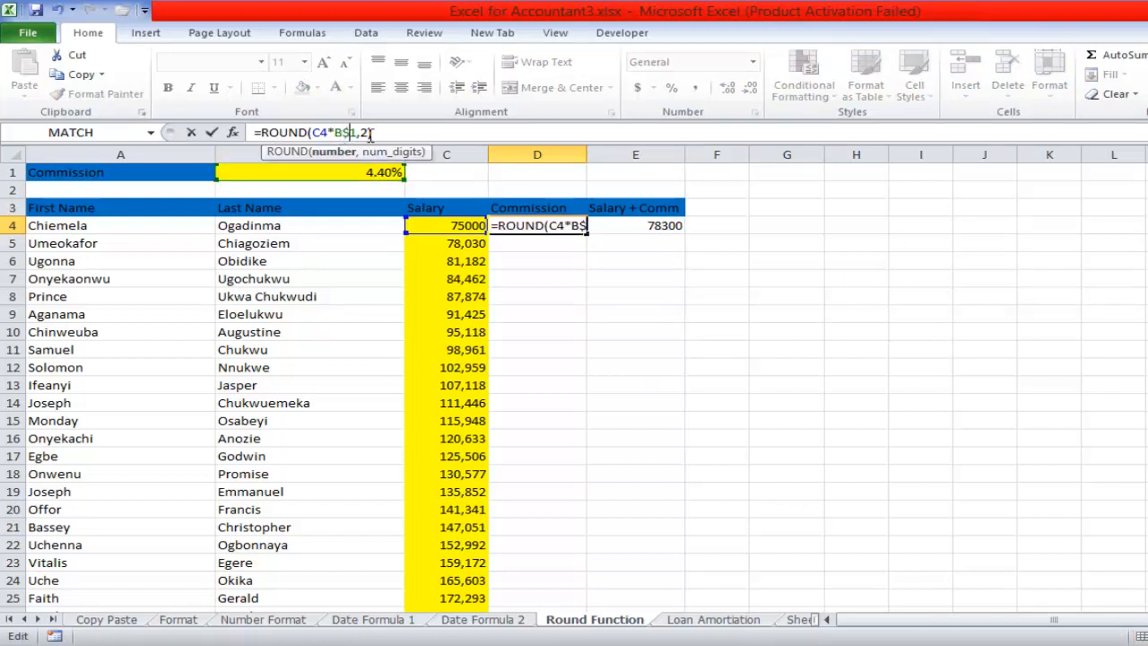
left_click(628, 228)
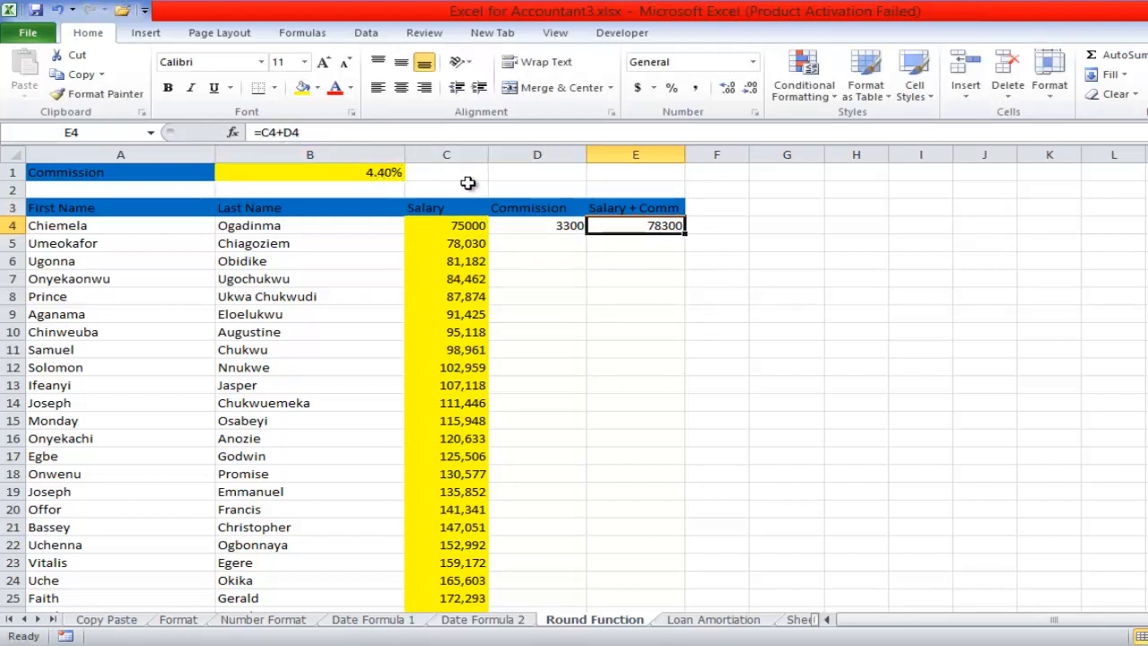
Step: Try filling the D4:E4 formulas down the employee list with the locked rate, and undo the fill without deleting any cells
left_click(561, 222)
left_click_drag(560, 223, 628, 226)
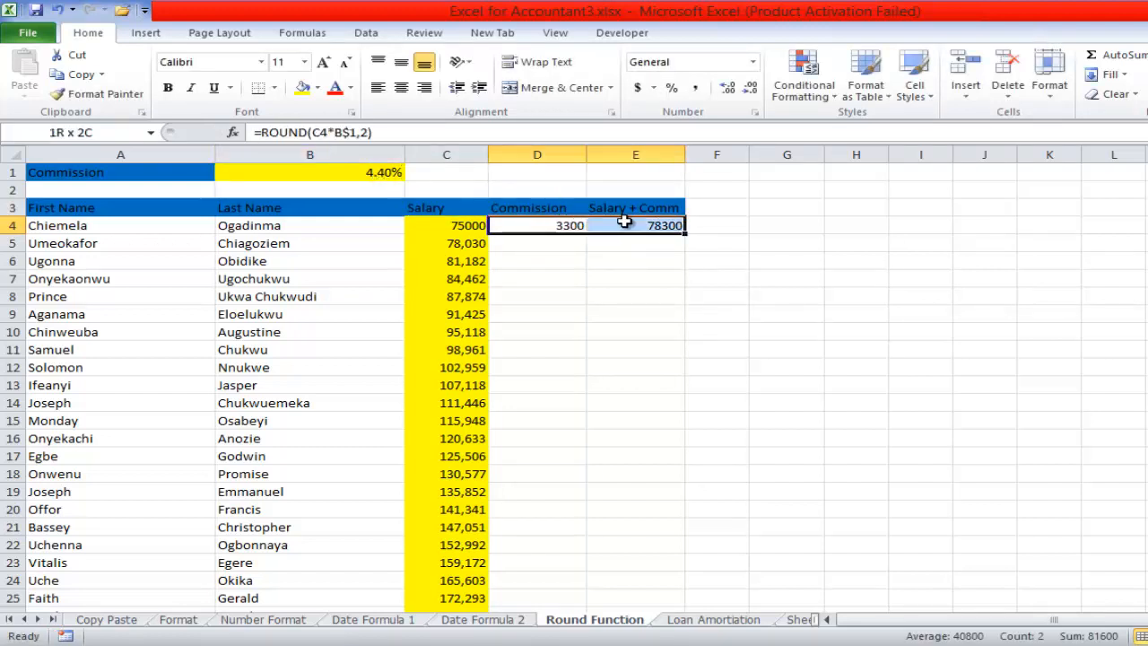
double_click(685, 234)
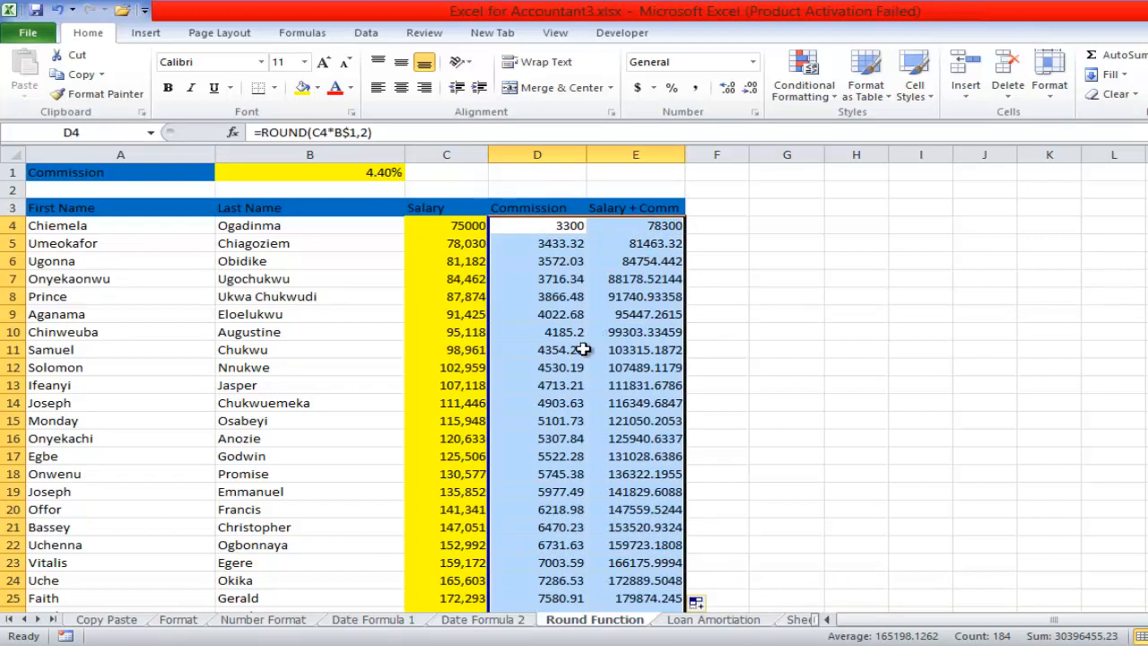
left_click(639, 225)
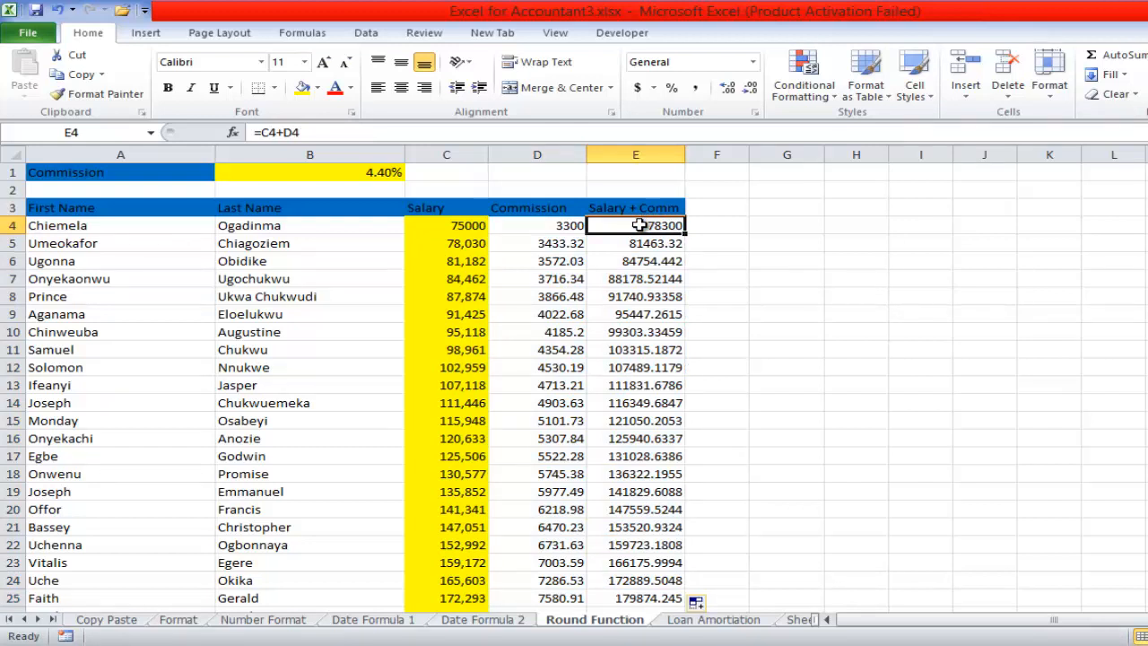
key("ctrl+z")
key("ctrl+minus")
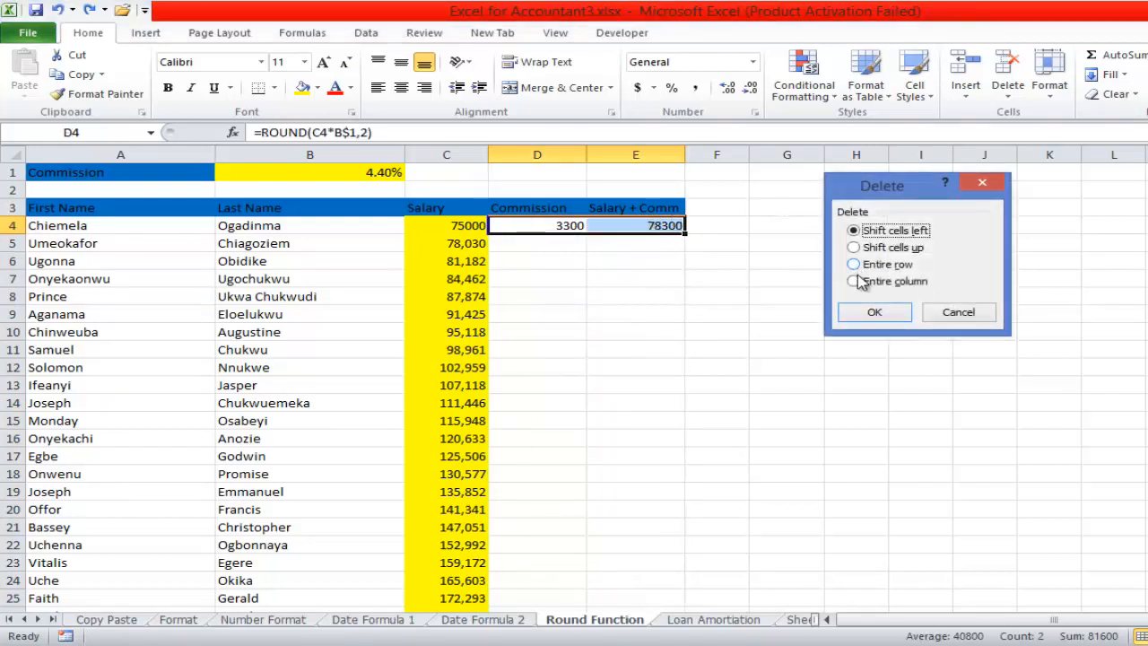
left_click(956, 311)
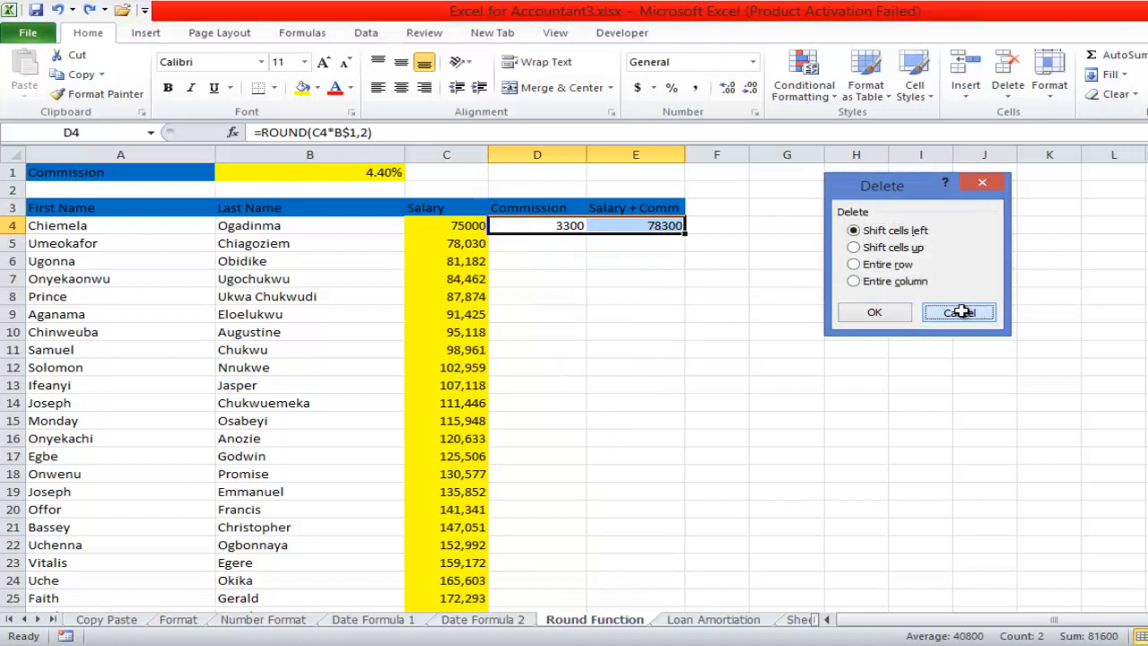
Step: Change the first employee's Salary + Comm formula in E4 to =ROUND(C4+D4,2)
left_click(643, 223)
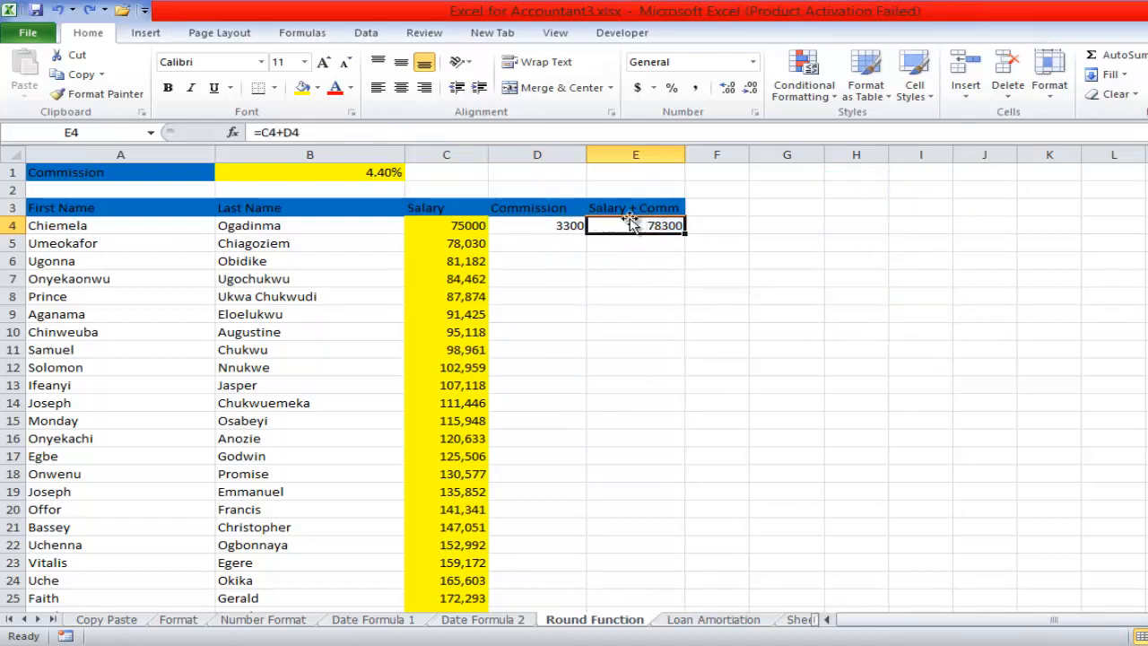
double_click(636, 227)
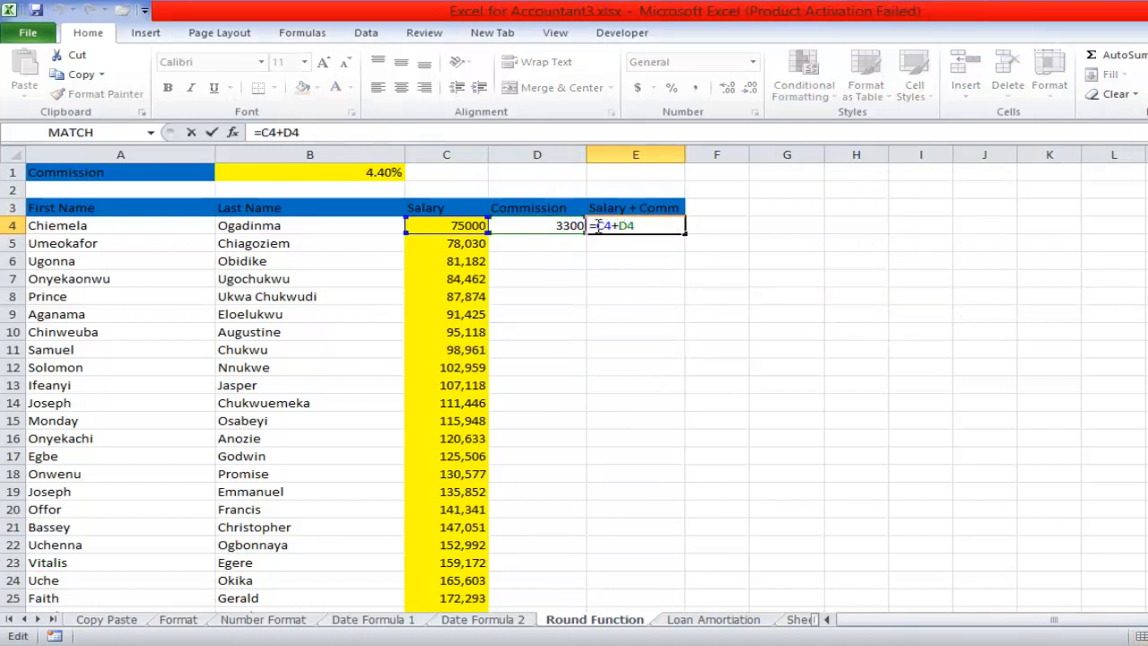
left_click(595, 226)
type("ROUND")
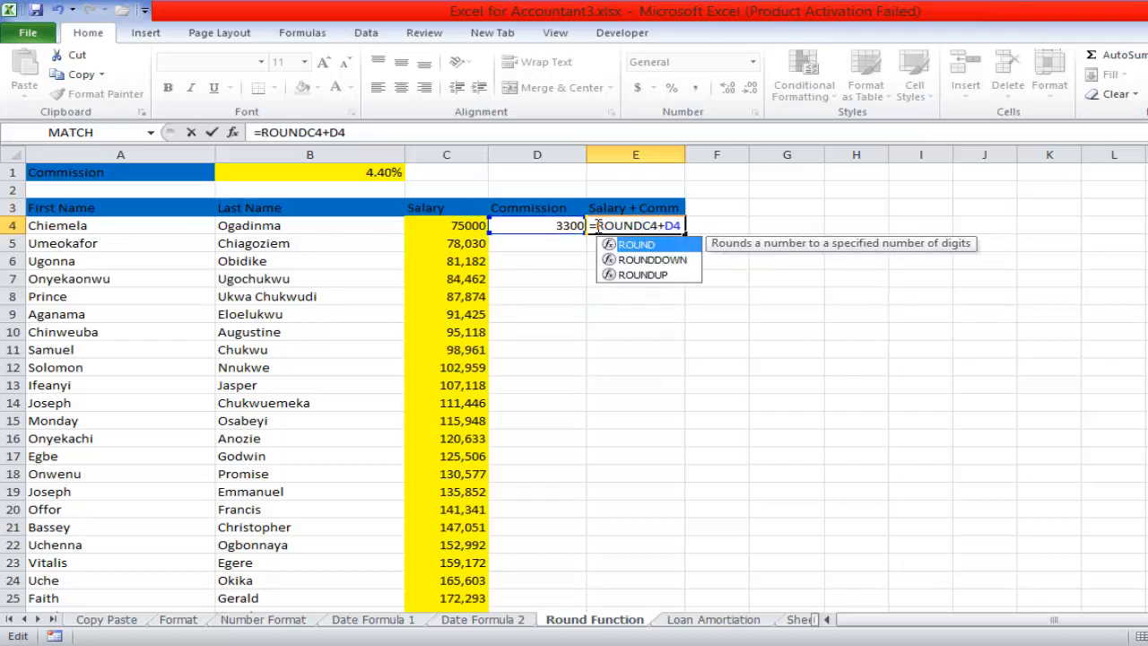
type("(")
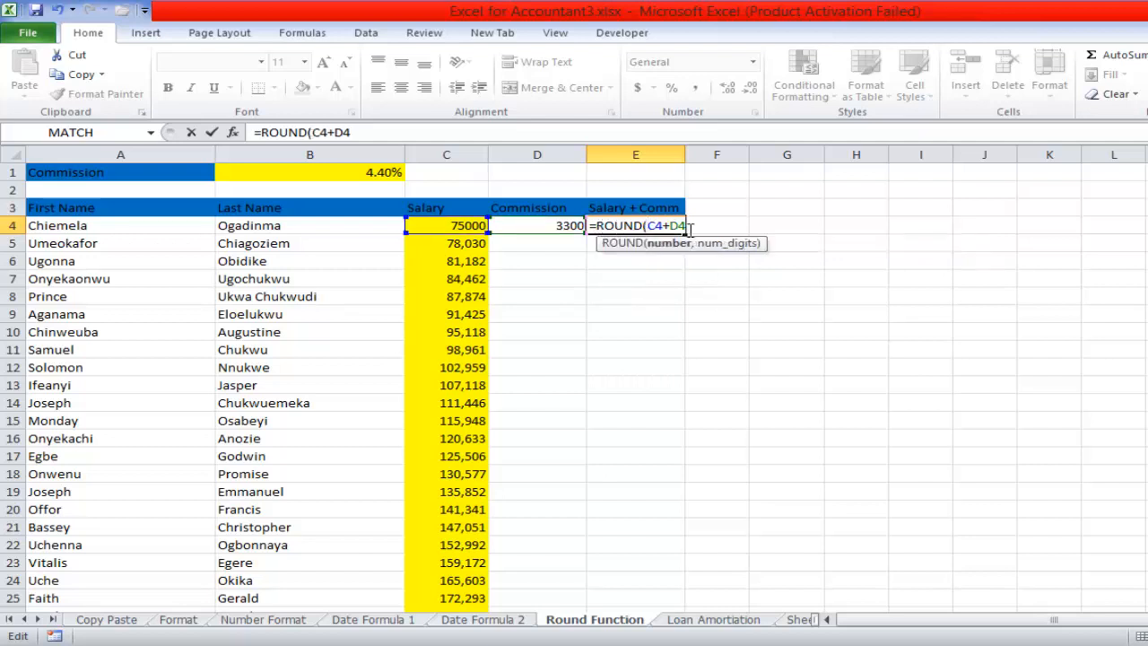
type(")")
key("Return")
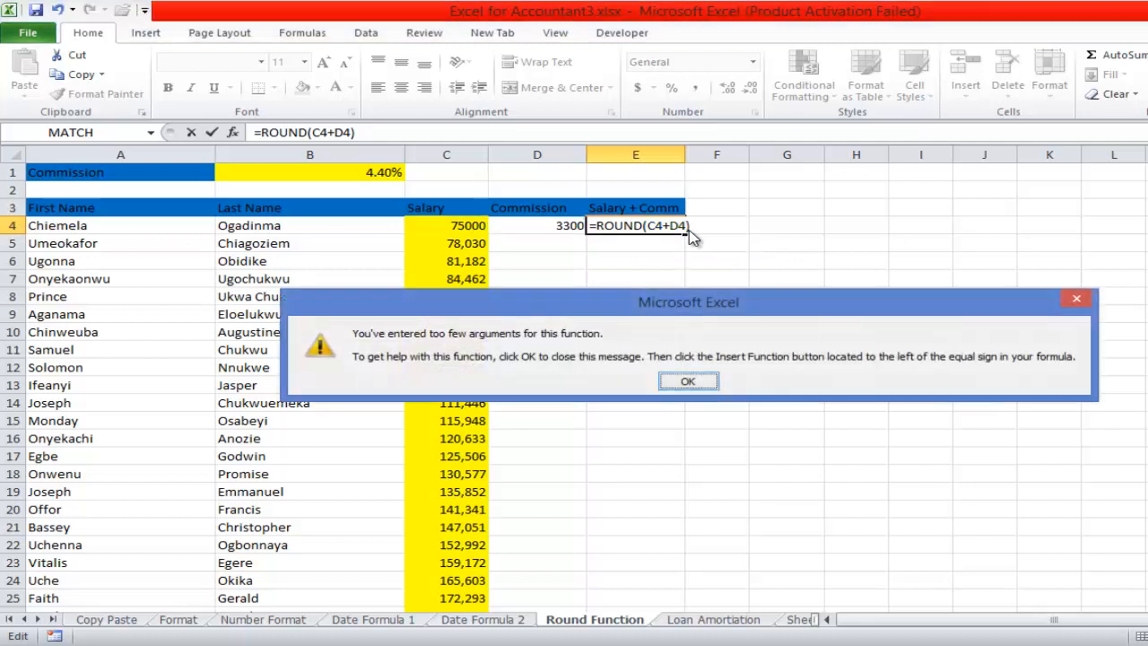
left_click(688, 381)
left_click(696, 225)
key("BackSpace")
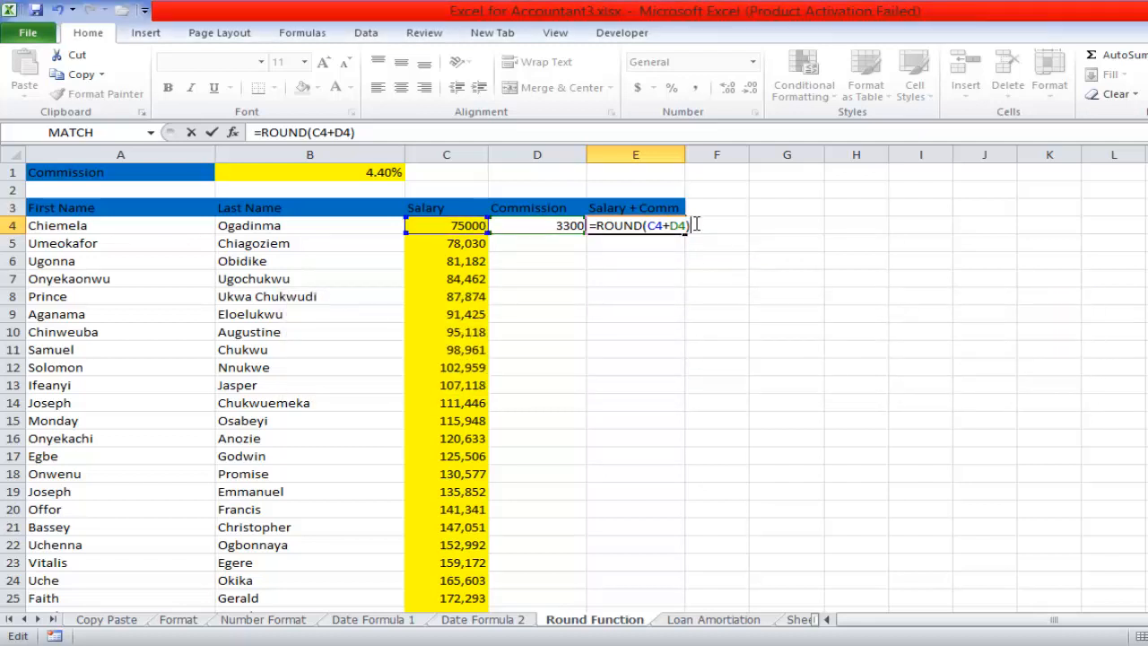
type(",-")
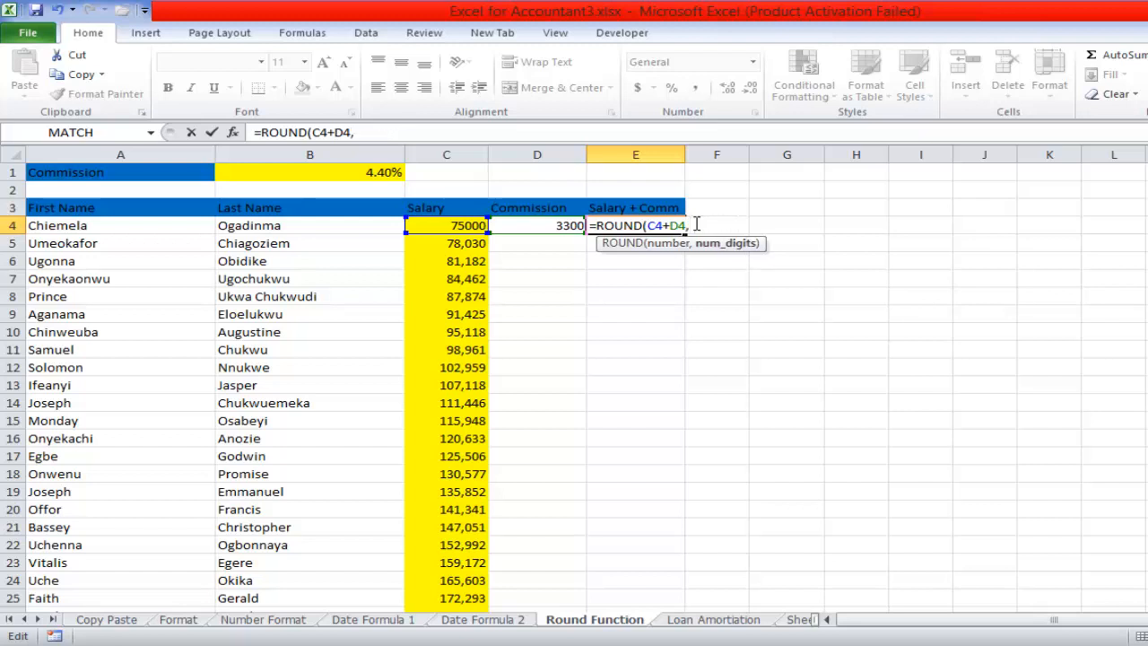
key("Return")
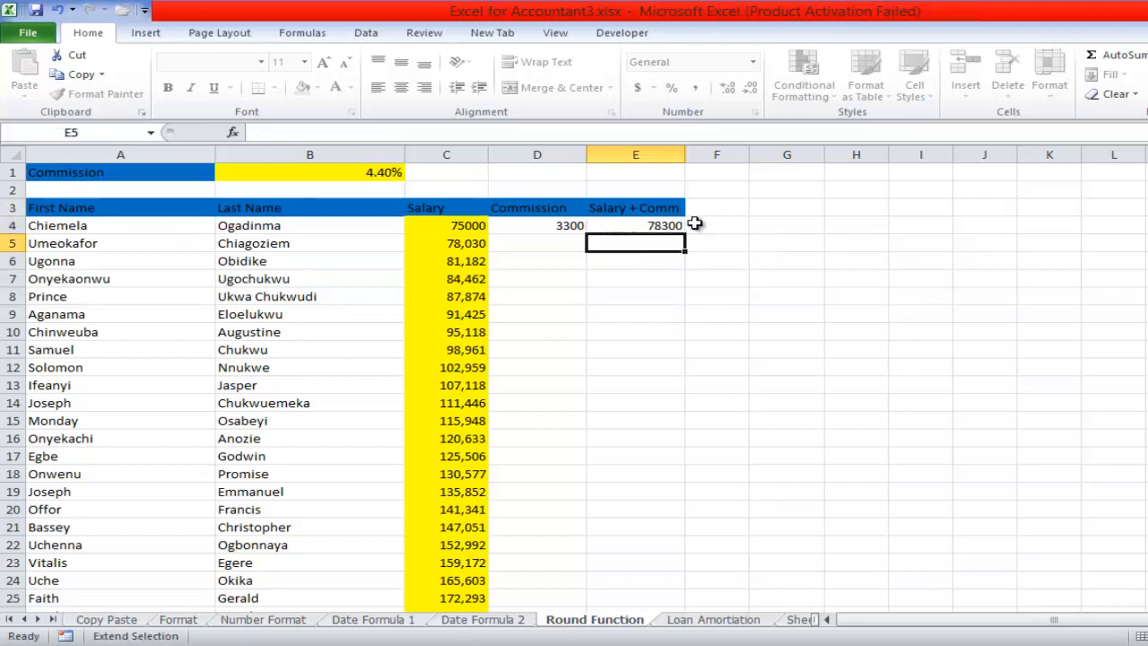
key("F8")
key("F8")
key("F8")
key("F8")
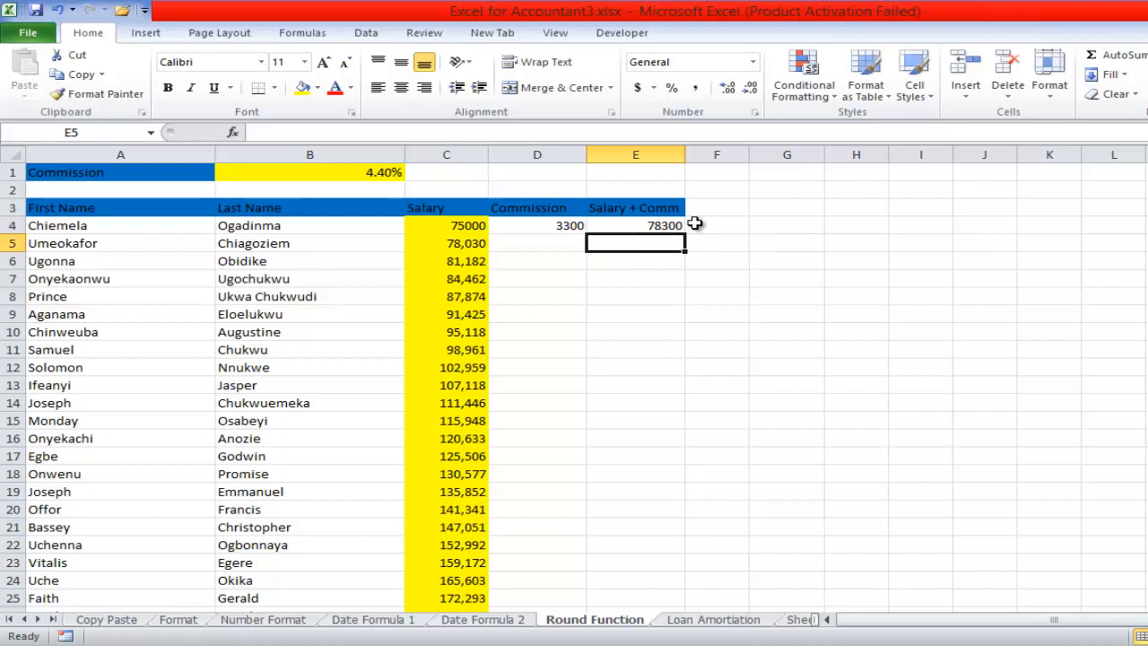
key("ctrl+Tab")
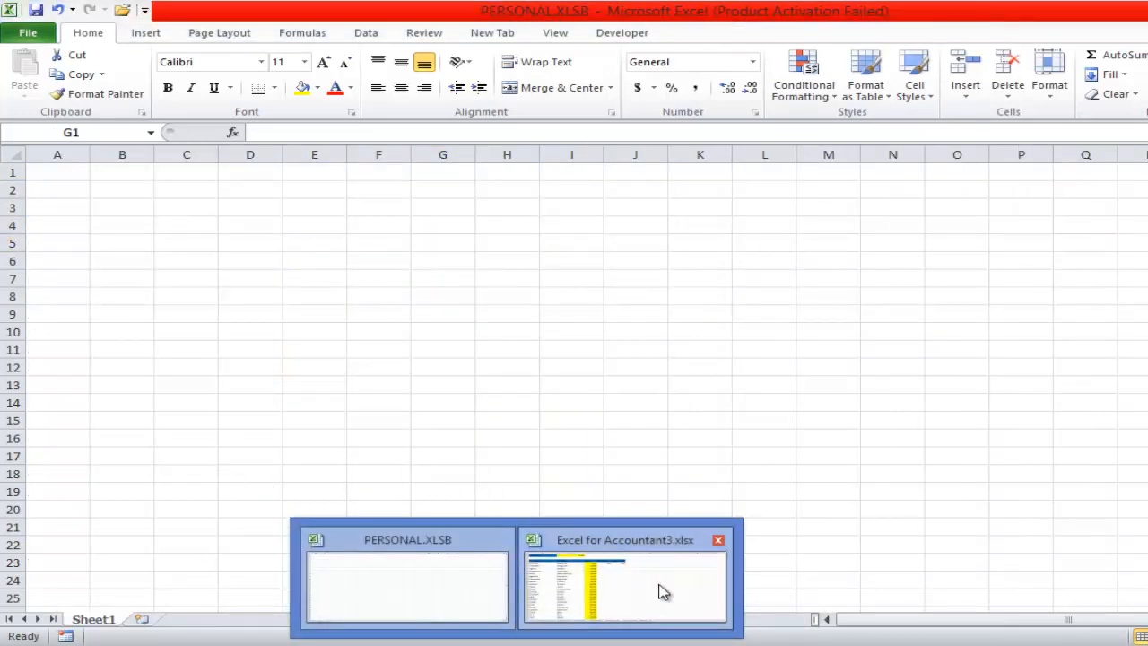
left_click(659, 592)
Step: Fill the rounded Commission and Salary + Comm formulas from D4:E4 down all employee rows, and undo the fill
left_click_drag(560, 226, 685, 235)
double_click(684, 235)
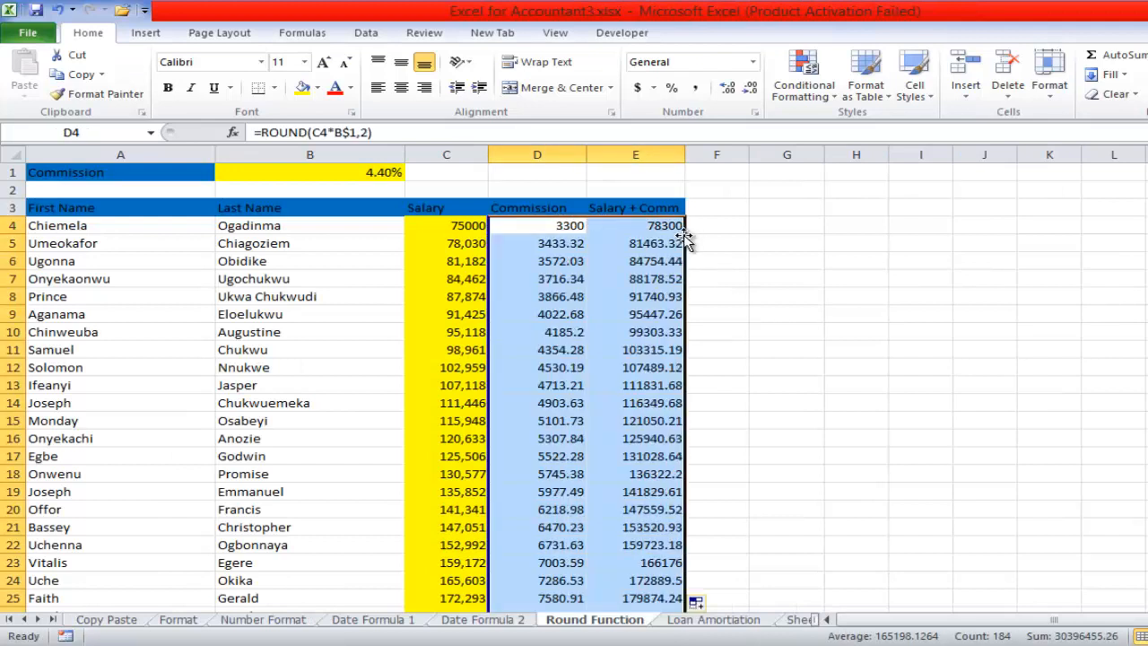
left_click(747, 352)
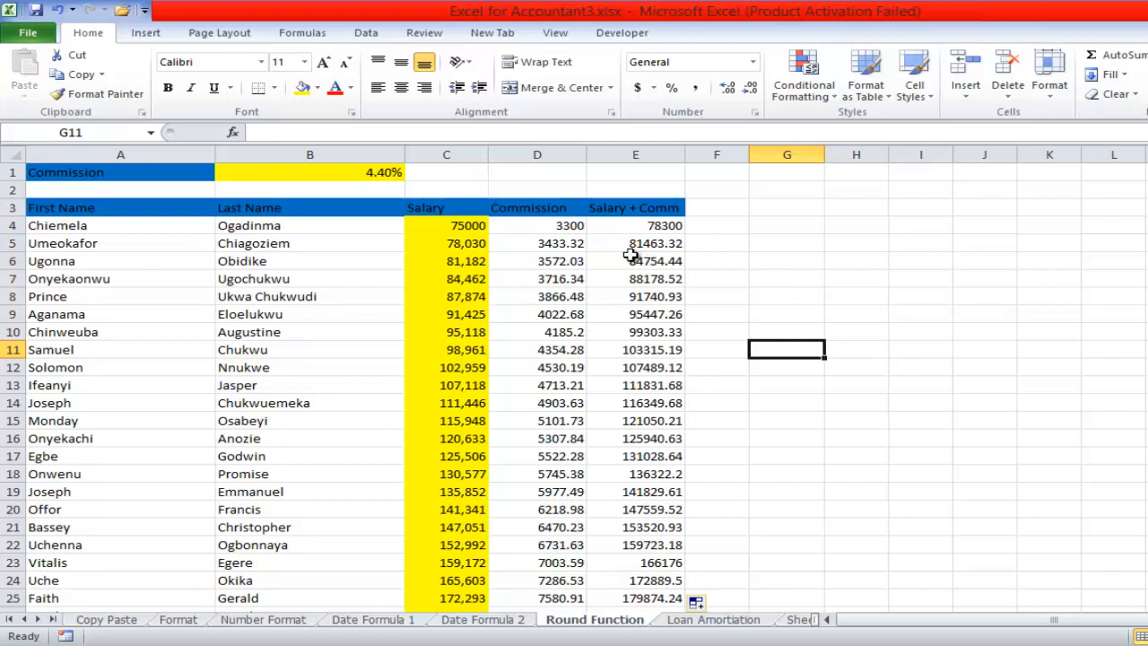
left_click(58, 11)
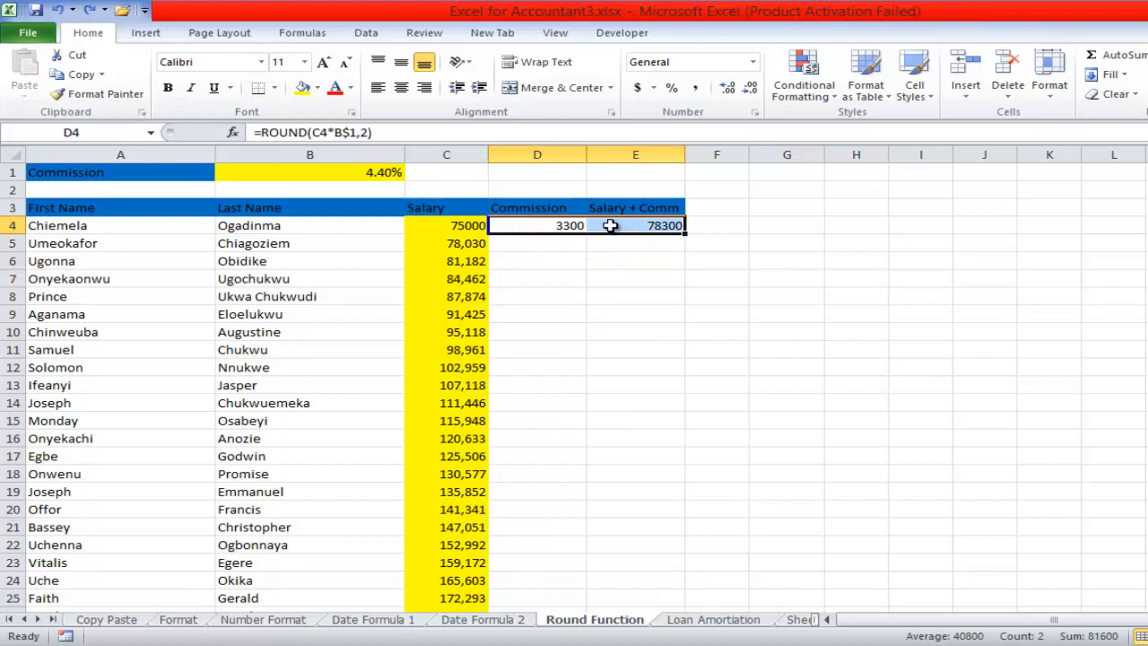
Step: Change the first employee's commission formula in D4 to =ROUNDUP(C4*B$1,2)
double_click(554, 225)
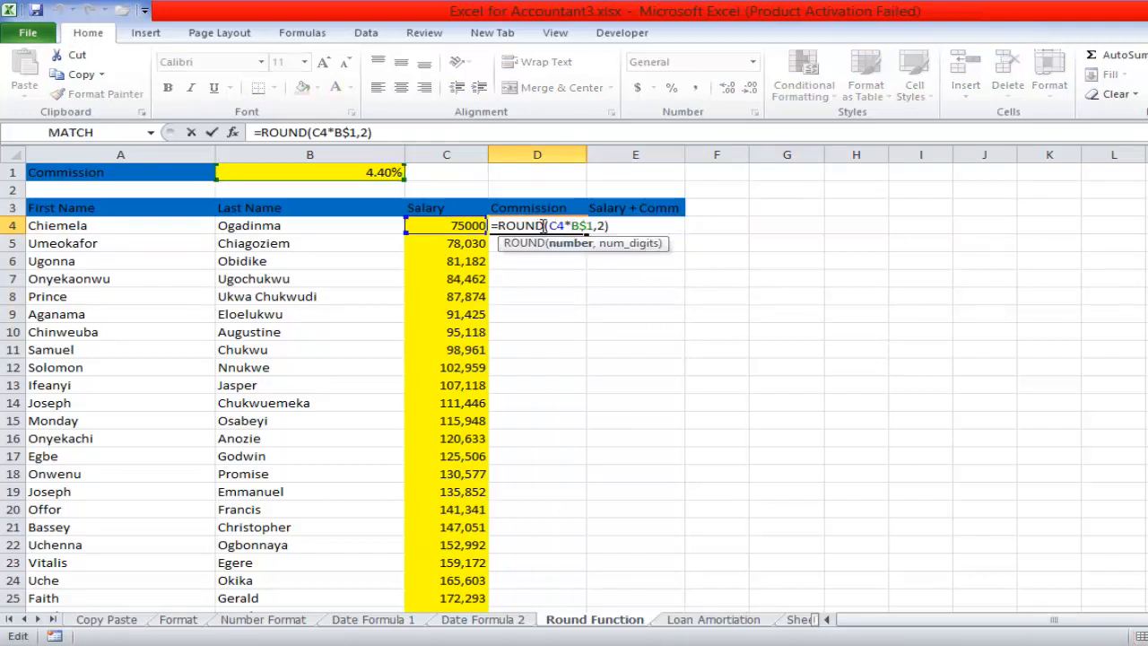
left_click(546, 226)
type("UP")
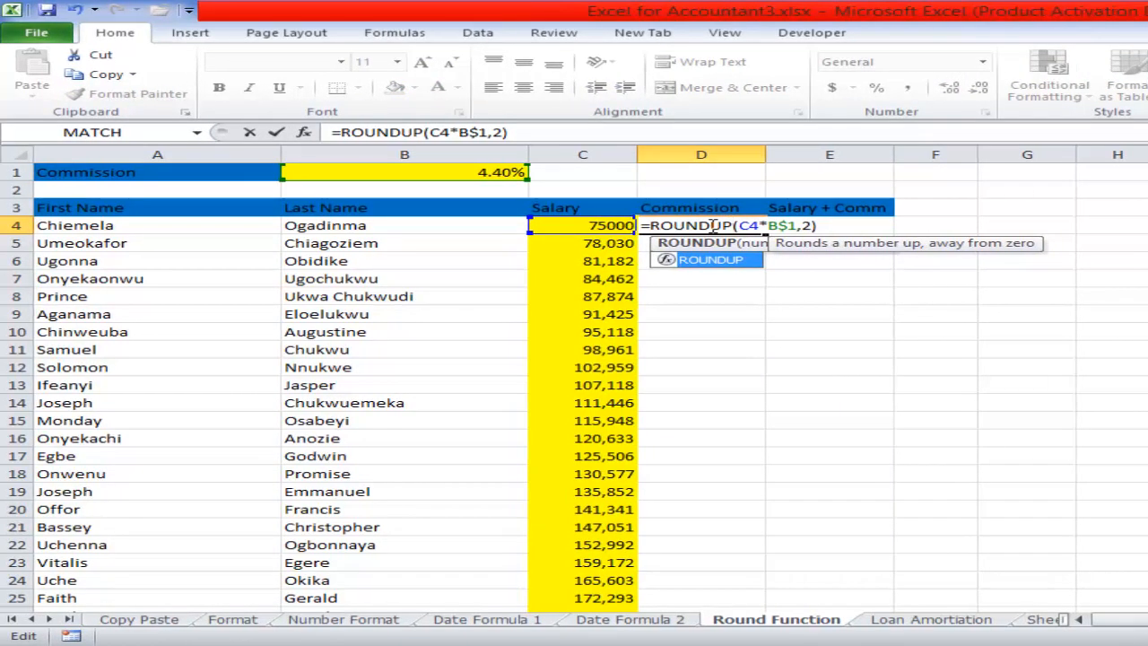
key("Return")
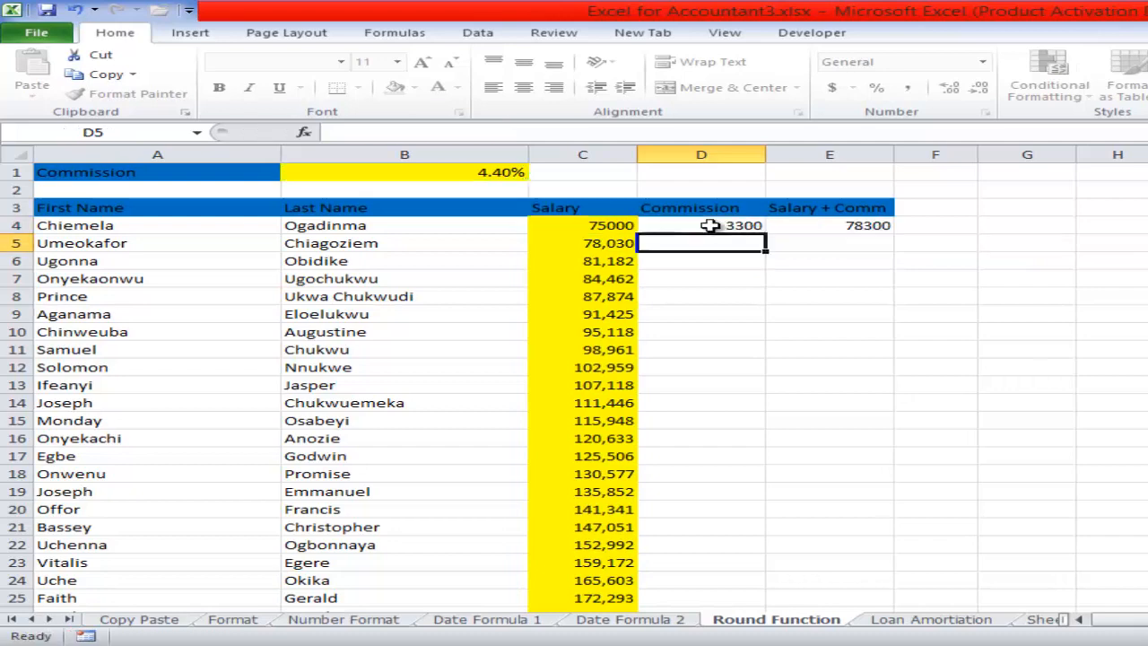
key("F8")
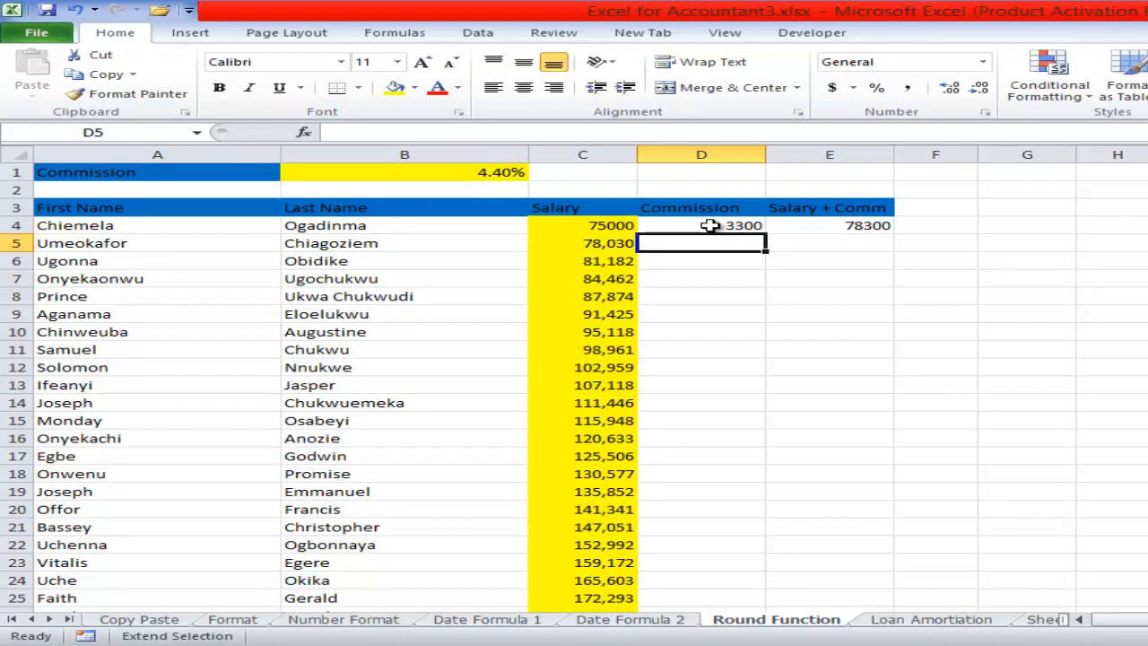
key("ctrl+Tab")
left_click(673, 644)
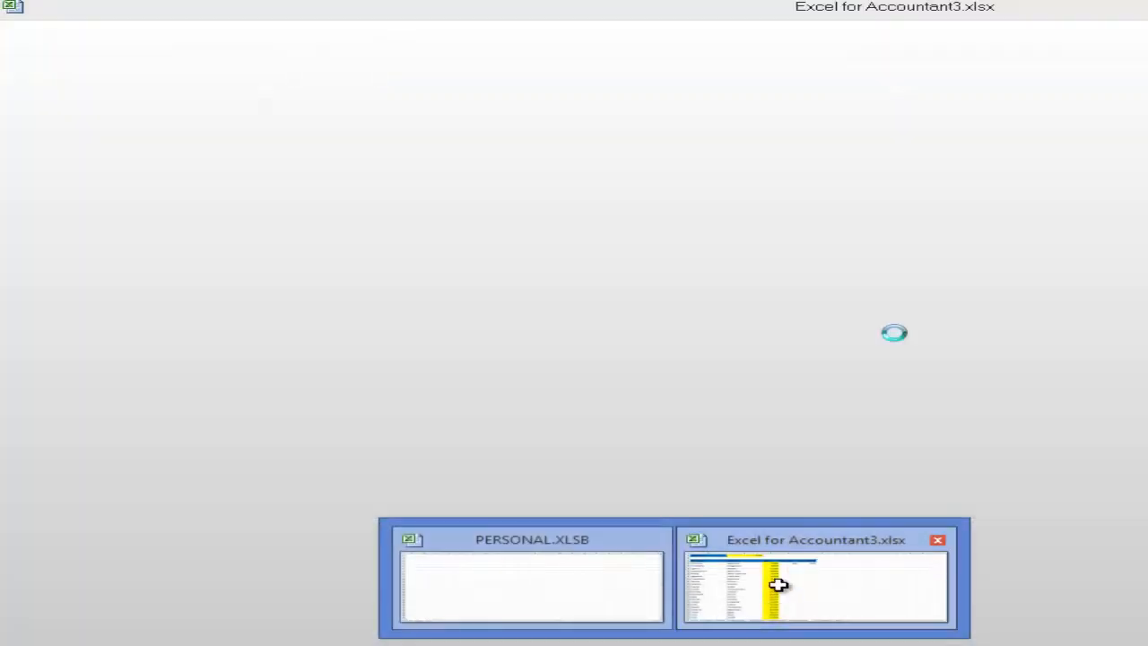
left_click(777, 585)
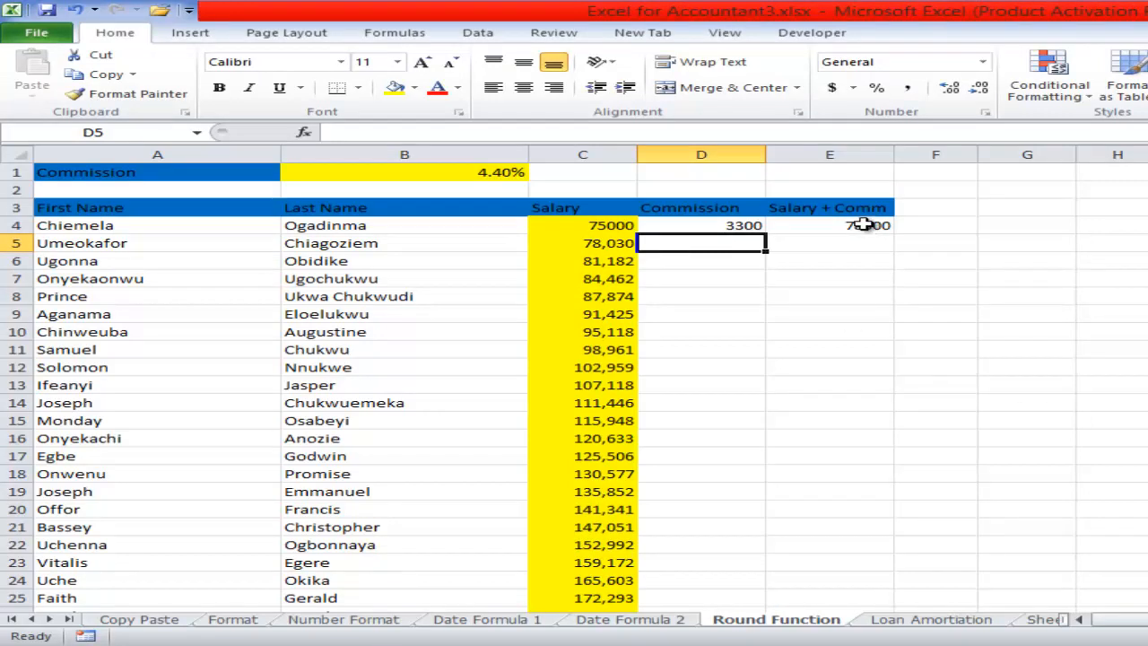
Step: Change the first employee's Salary + Comm formula in E4 to =ROUNDUP(C4+D4,2)
left_click(863, 225)
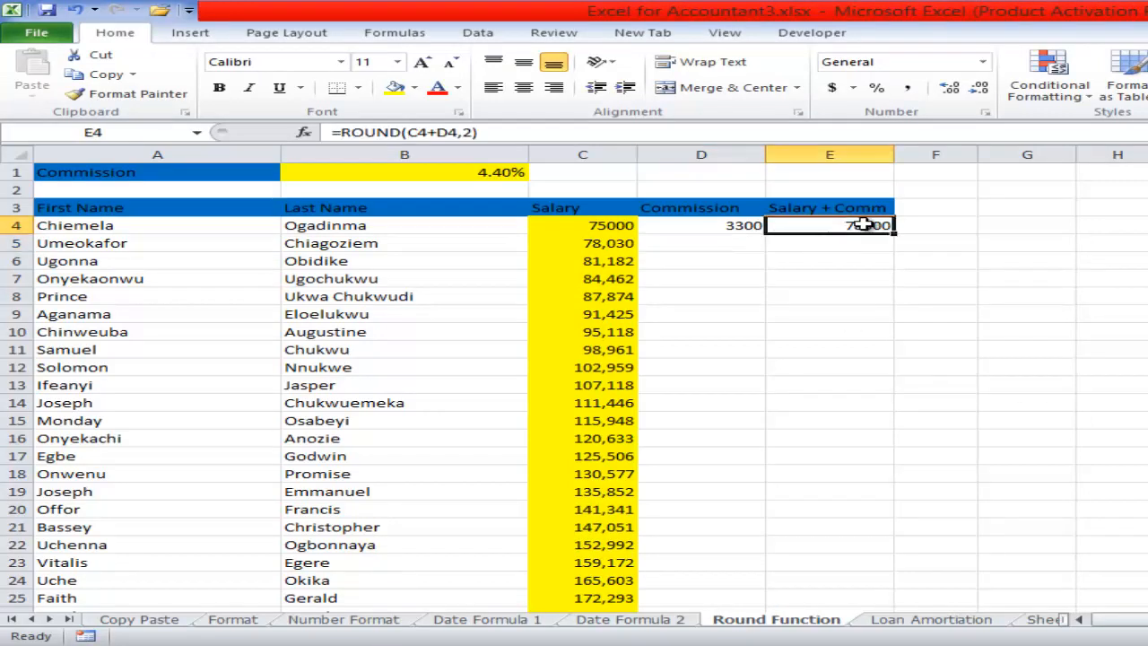
double_click(863, 224)
left_click(840, 225)
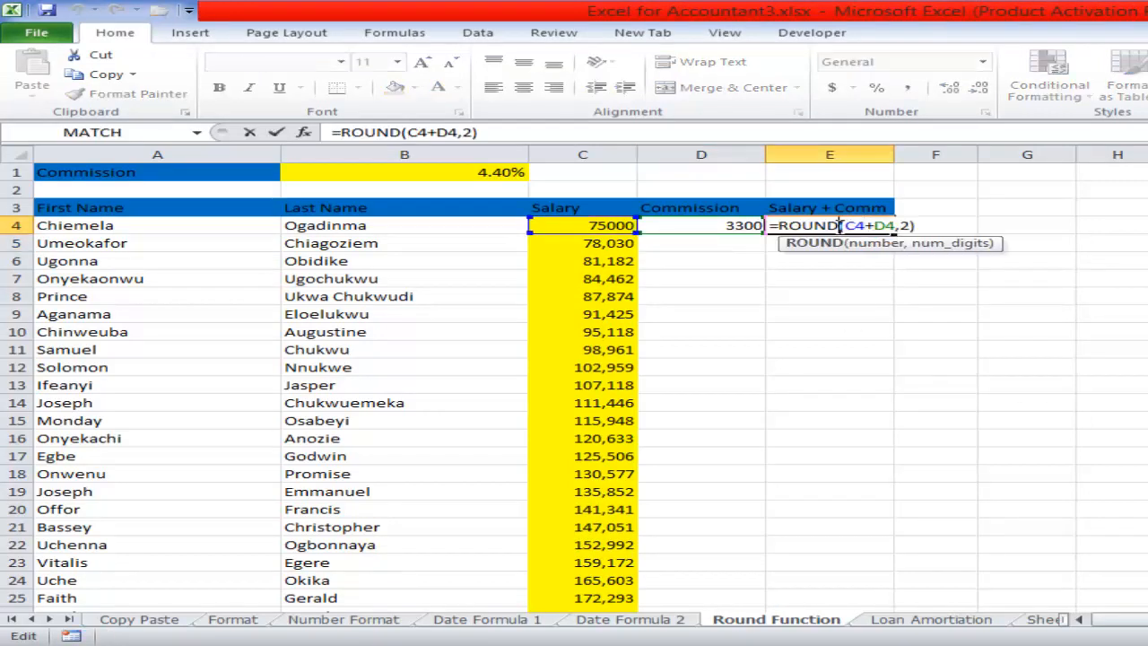
type("UP")
key("Return")
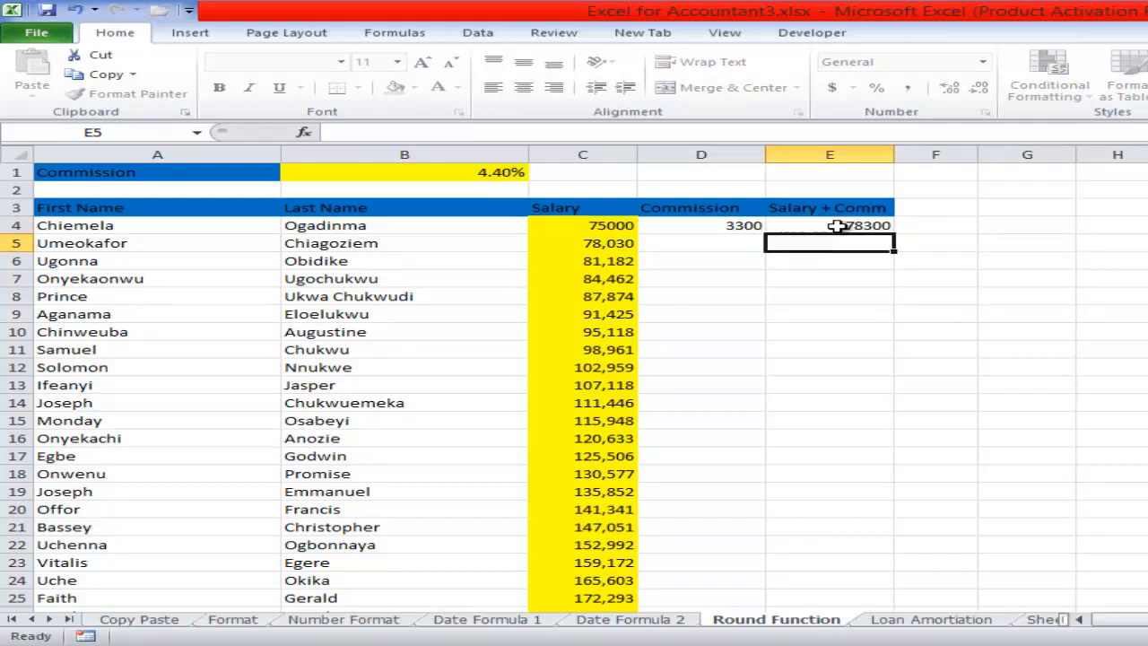
key("F8")
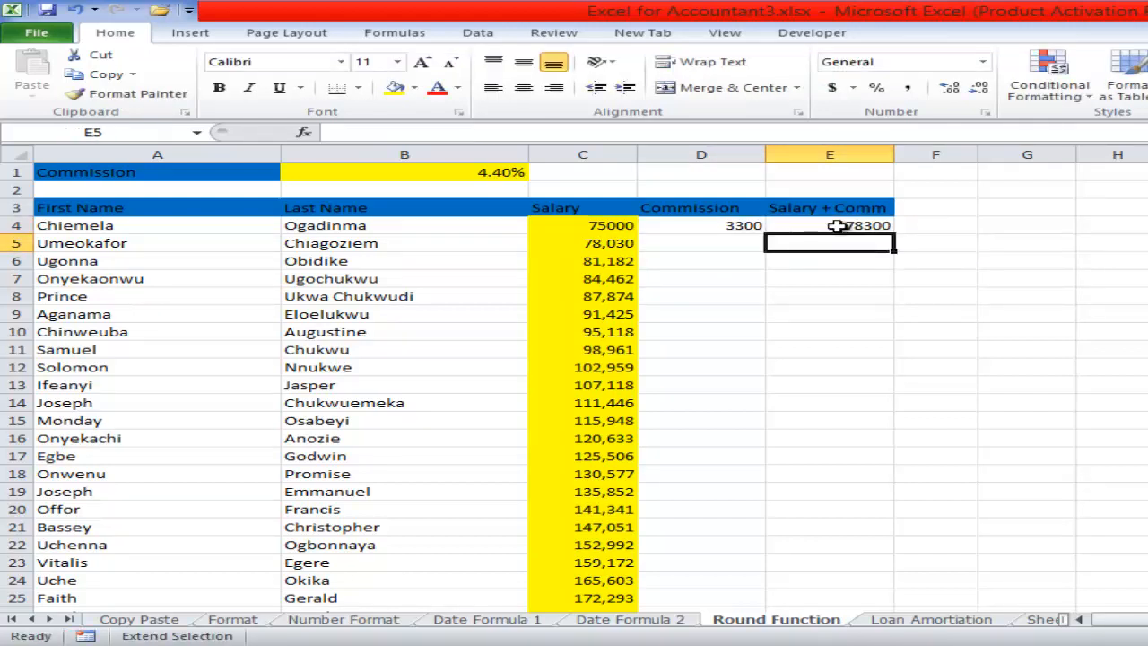
key("ctrl+F6")
left_click(674, 645)
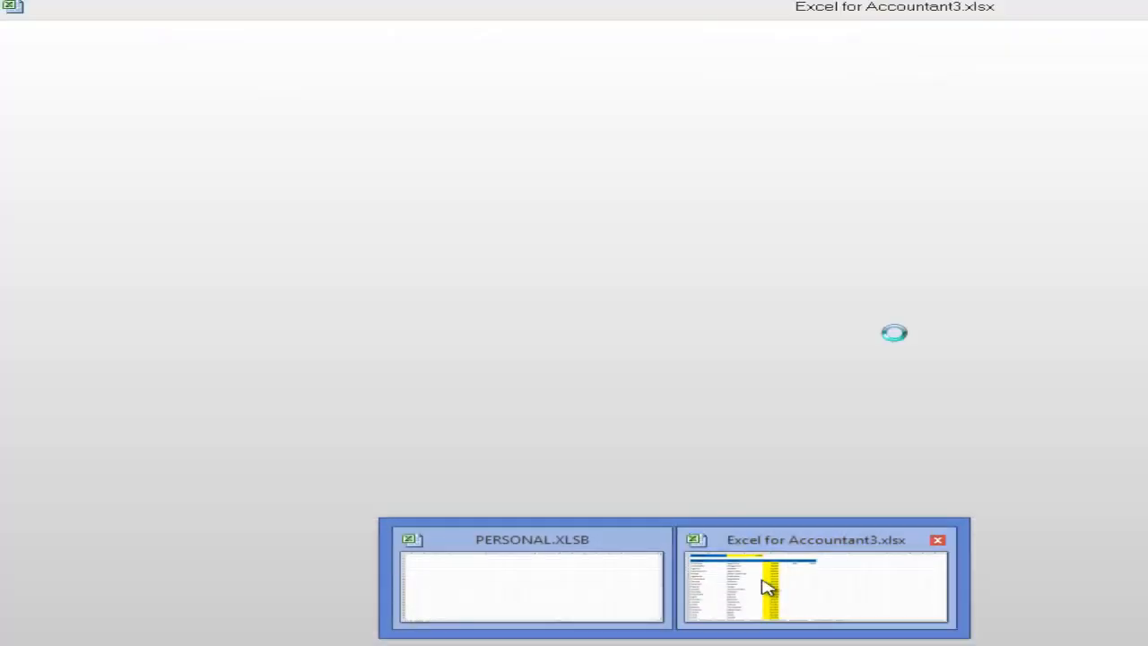
left_click(764, 587)
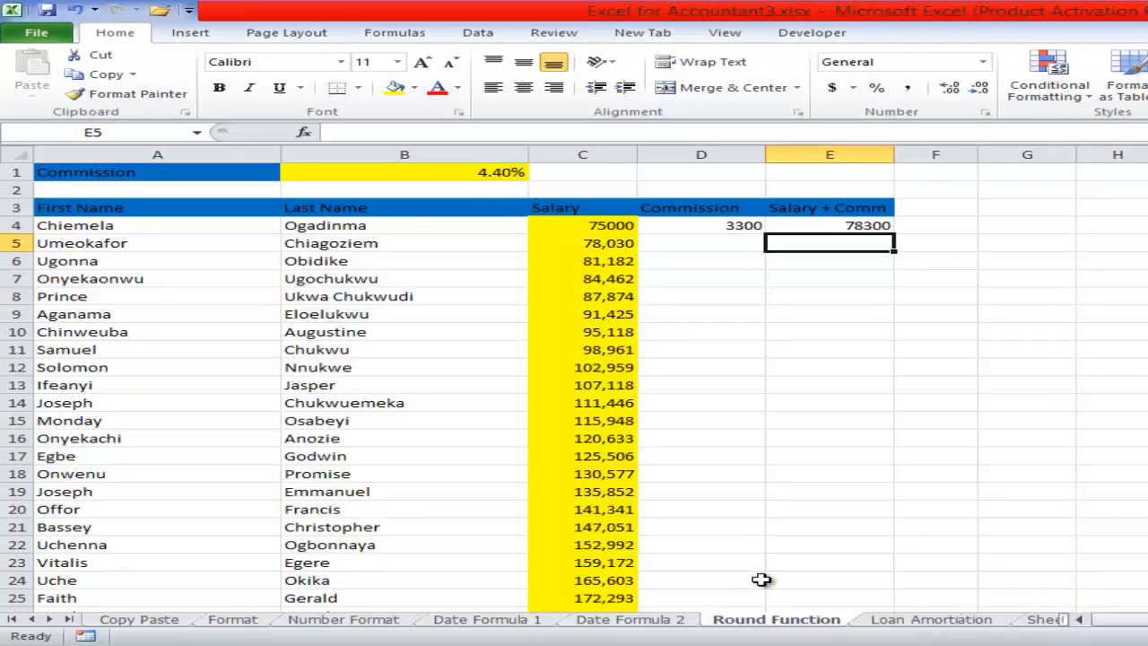
Step: Fill the ROUNDUP formulas for Commission and Salary + Comm from D4:E4 down all employee rows
left_click(723, 225)
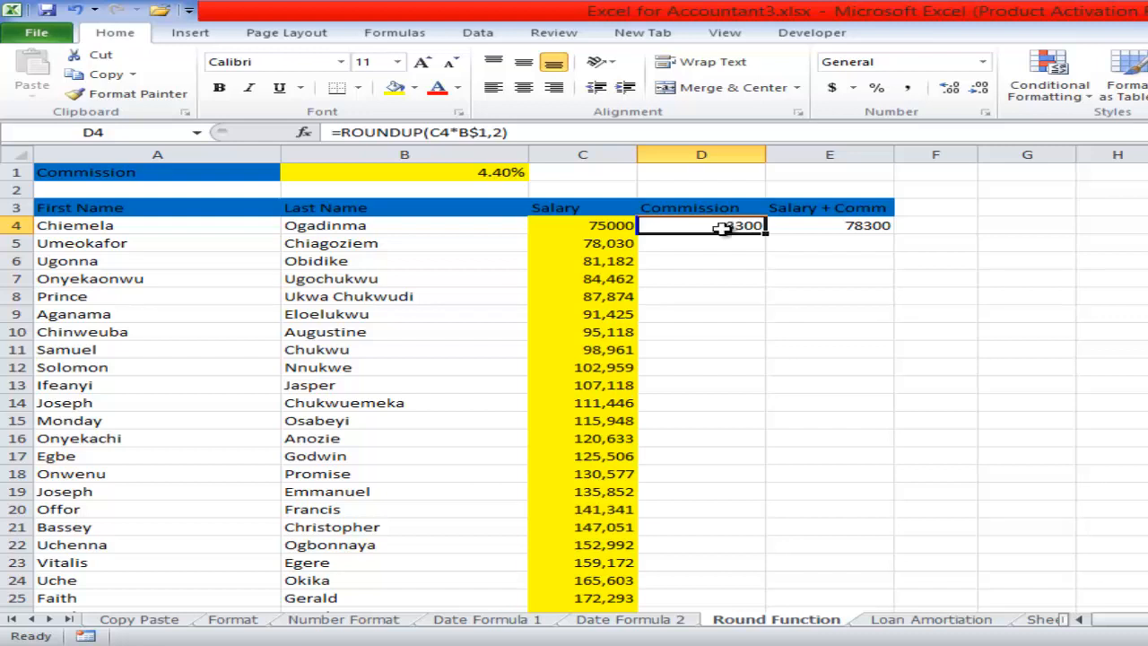
mouse_move(753, 225)
left_mouse_down()
mouse_move(880, 223)
mouse_move(896, 236)
left_mouse_up()
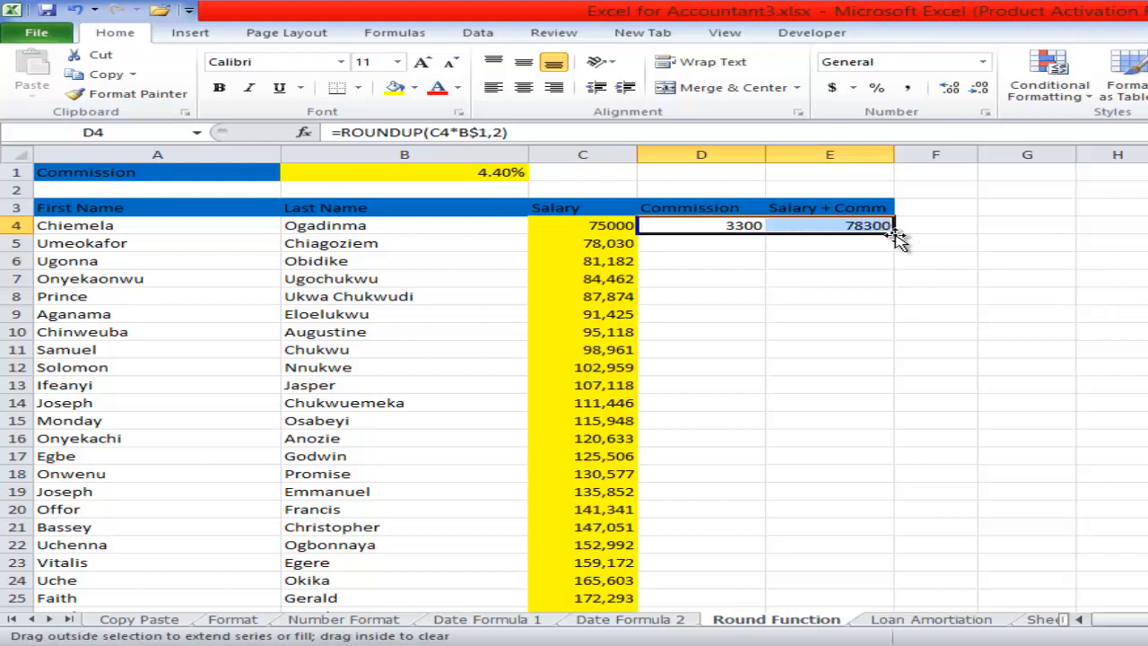
double_click(896, 236)
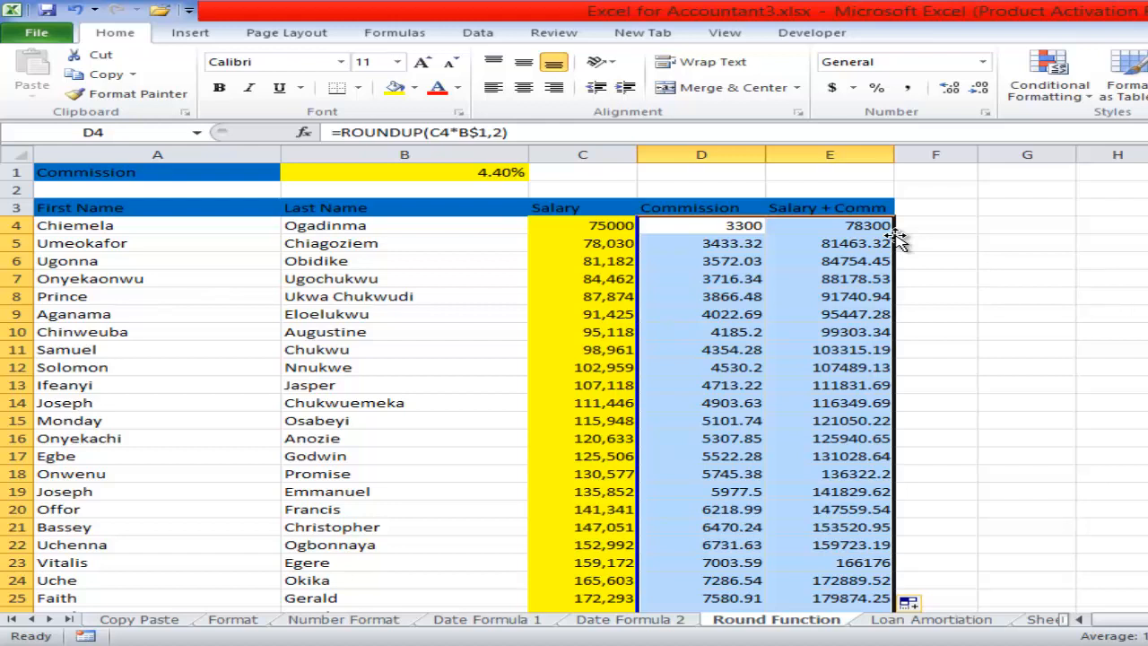
Step: Apply the custom number format "N"#,##0.00 to the filled Commission and Salary + Comm columns
left_click(987, 113)
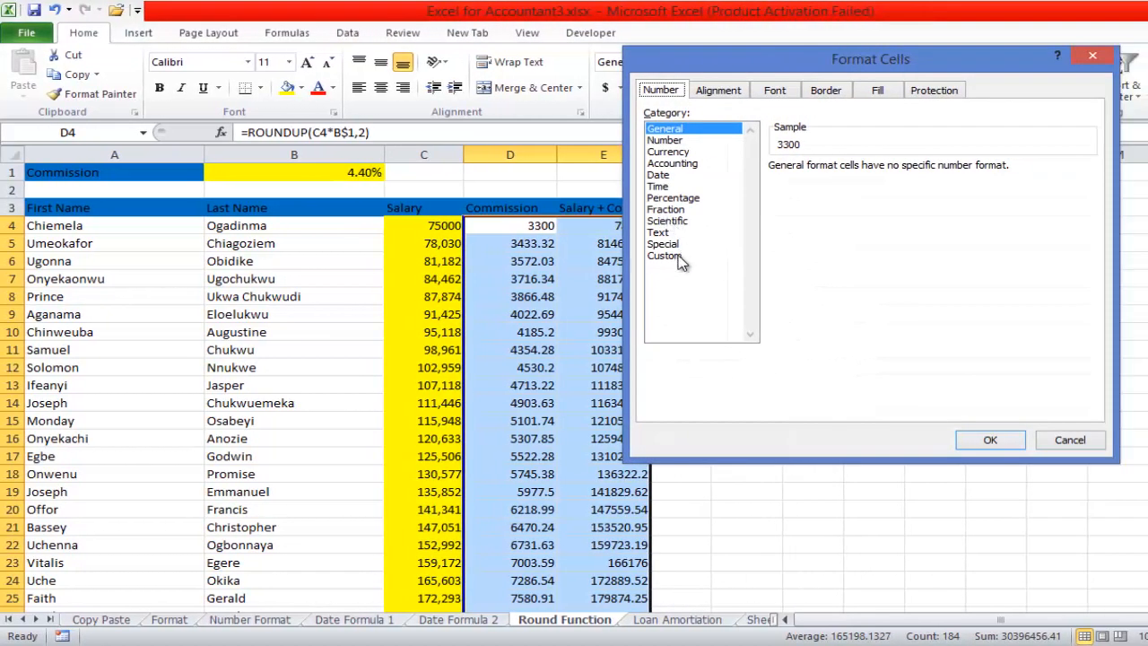
left_click(665, 255)
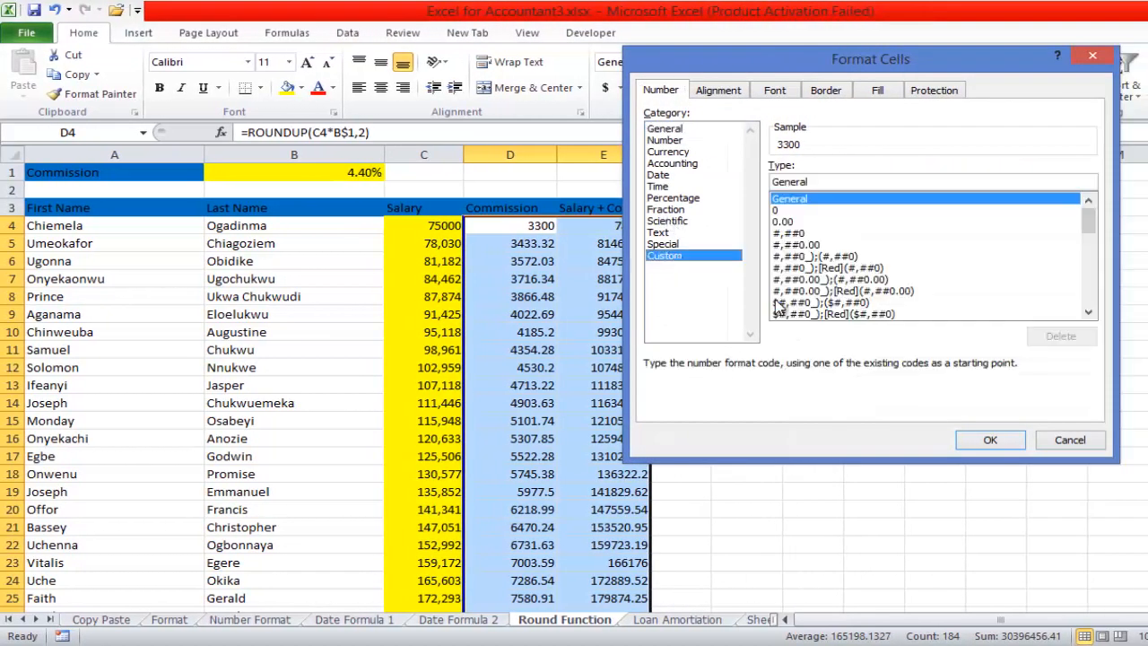
left_click(817, 245)
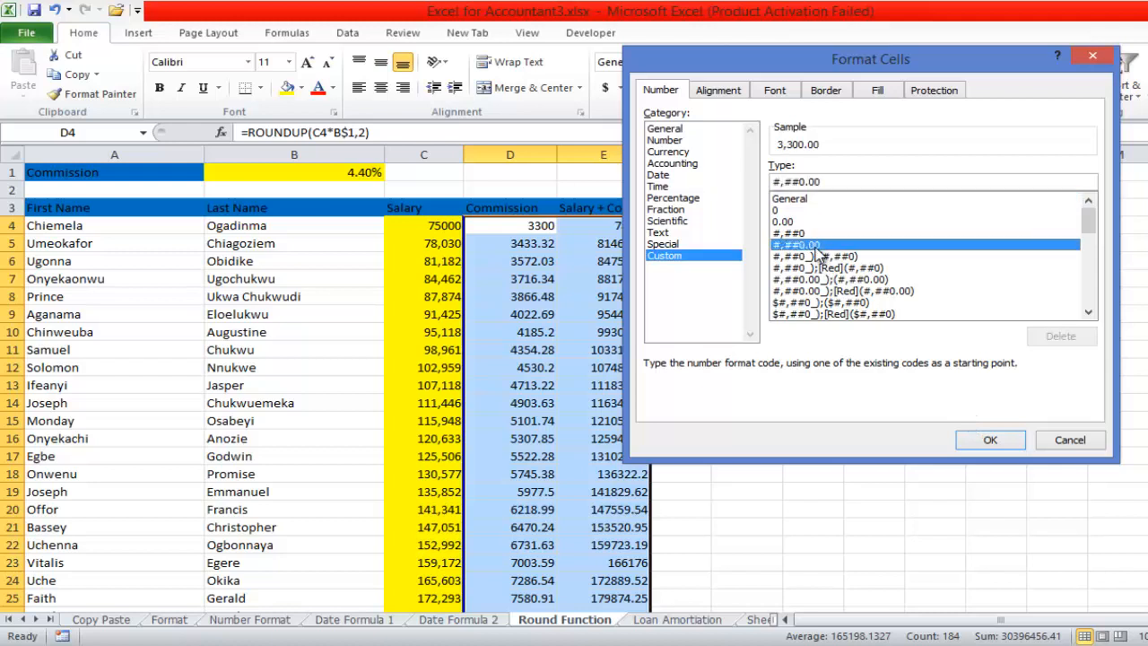
left_click(784, 181)
key("BackSpace")
key("BackSpace")
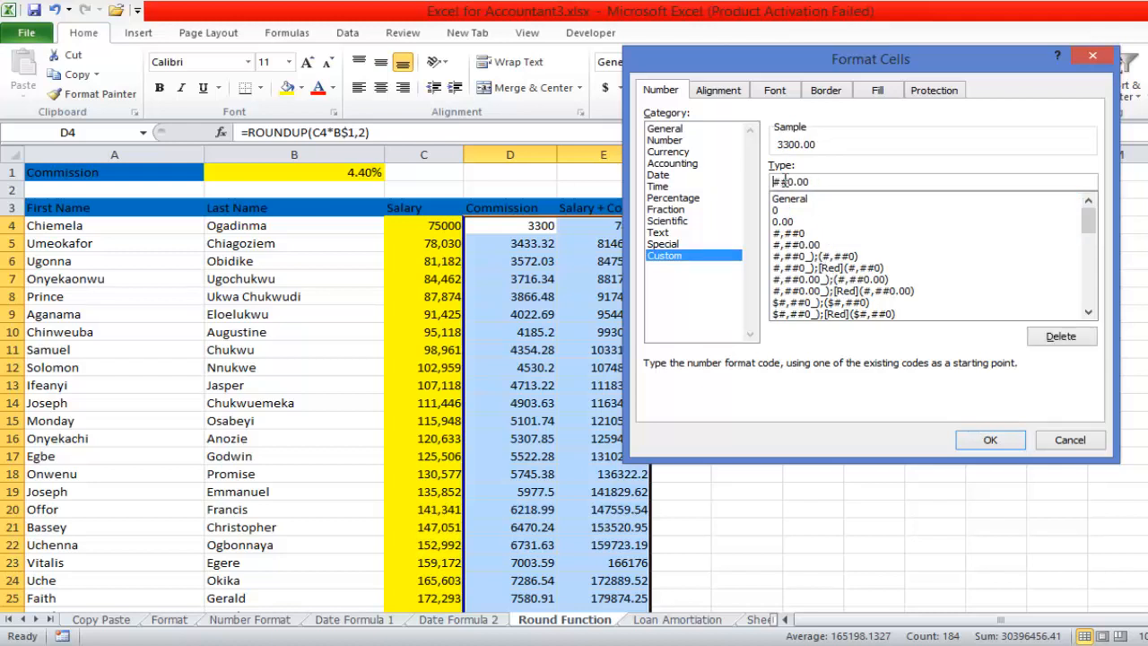
key("Home")
type("\"N\"#")
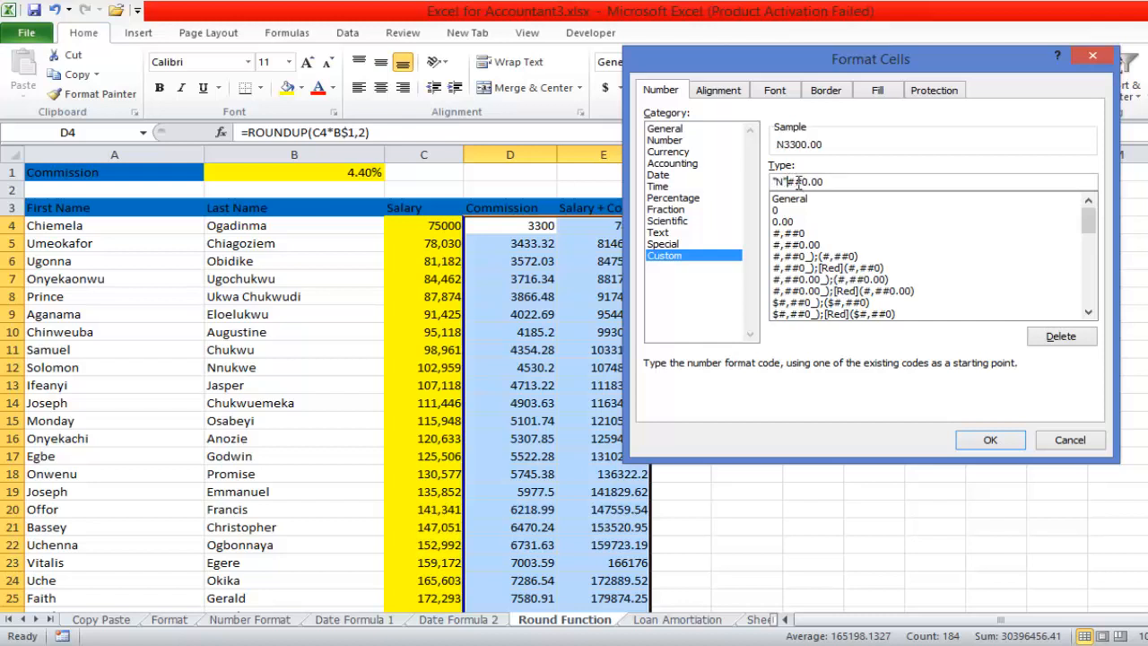
type(",")
left_click(975, 443)
left_click(833, 436)
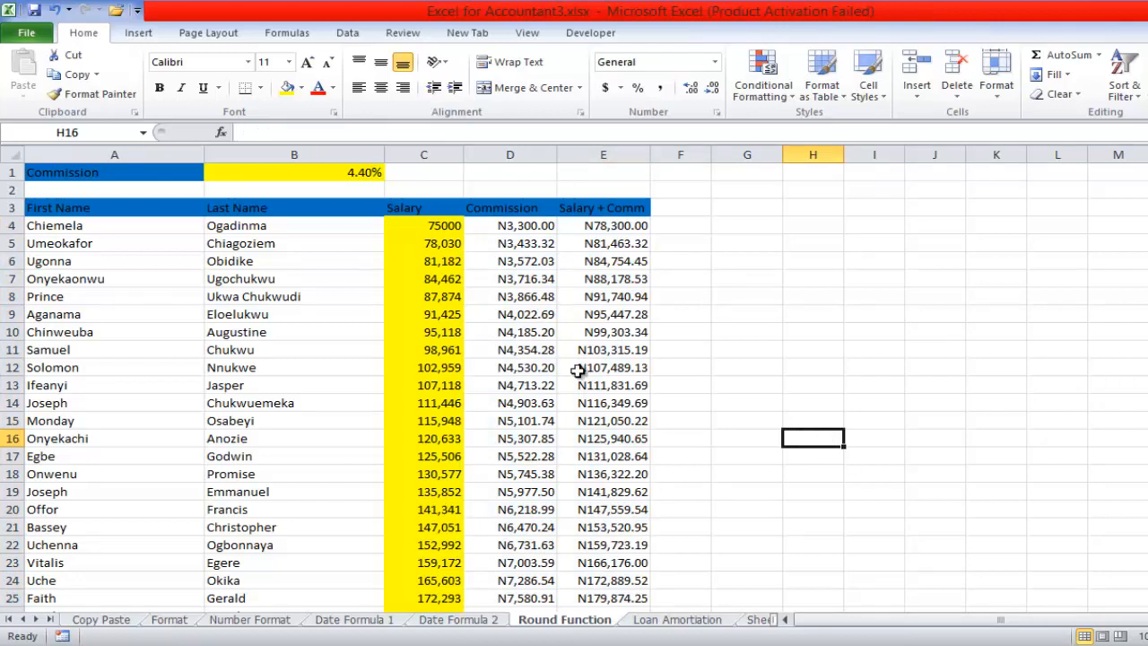
Step: Bring up the previews of the open Excel workbook windows
left_click(503, 642)
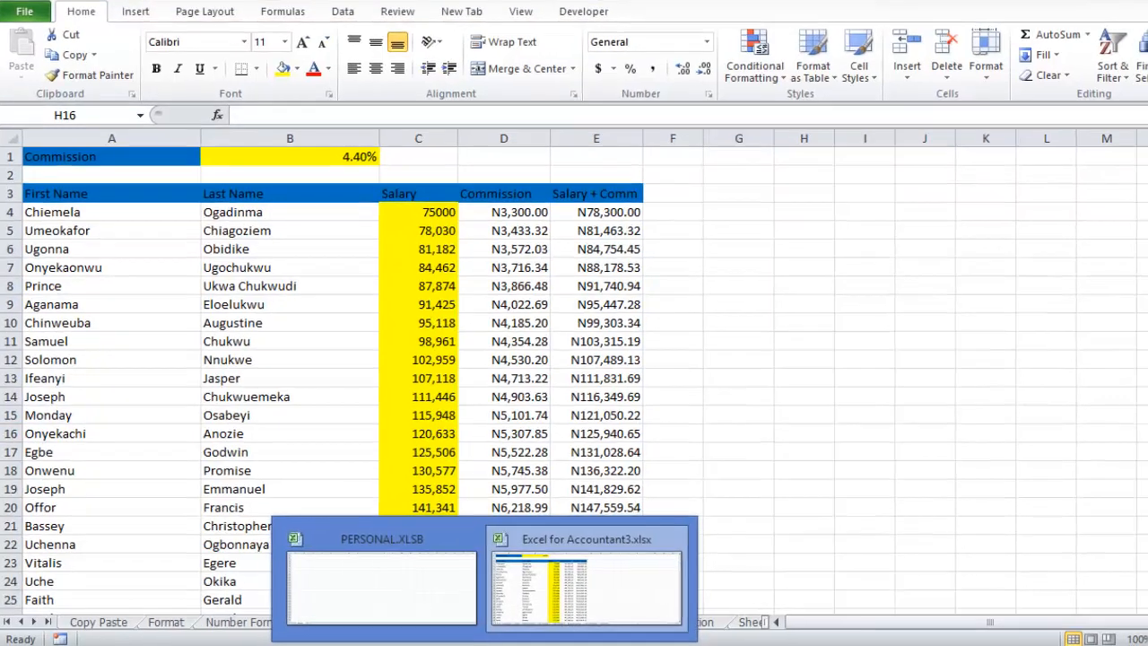